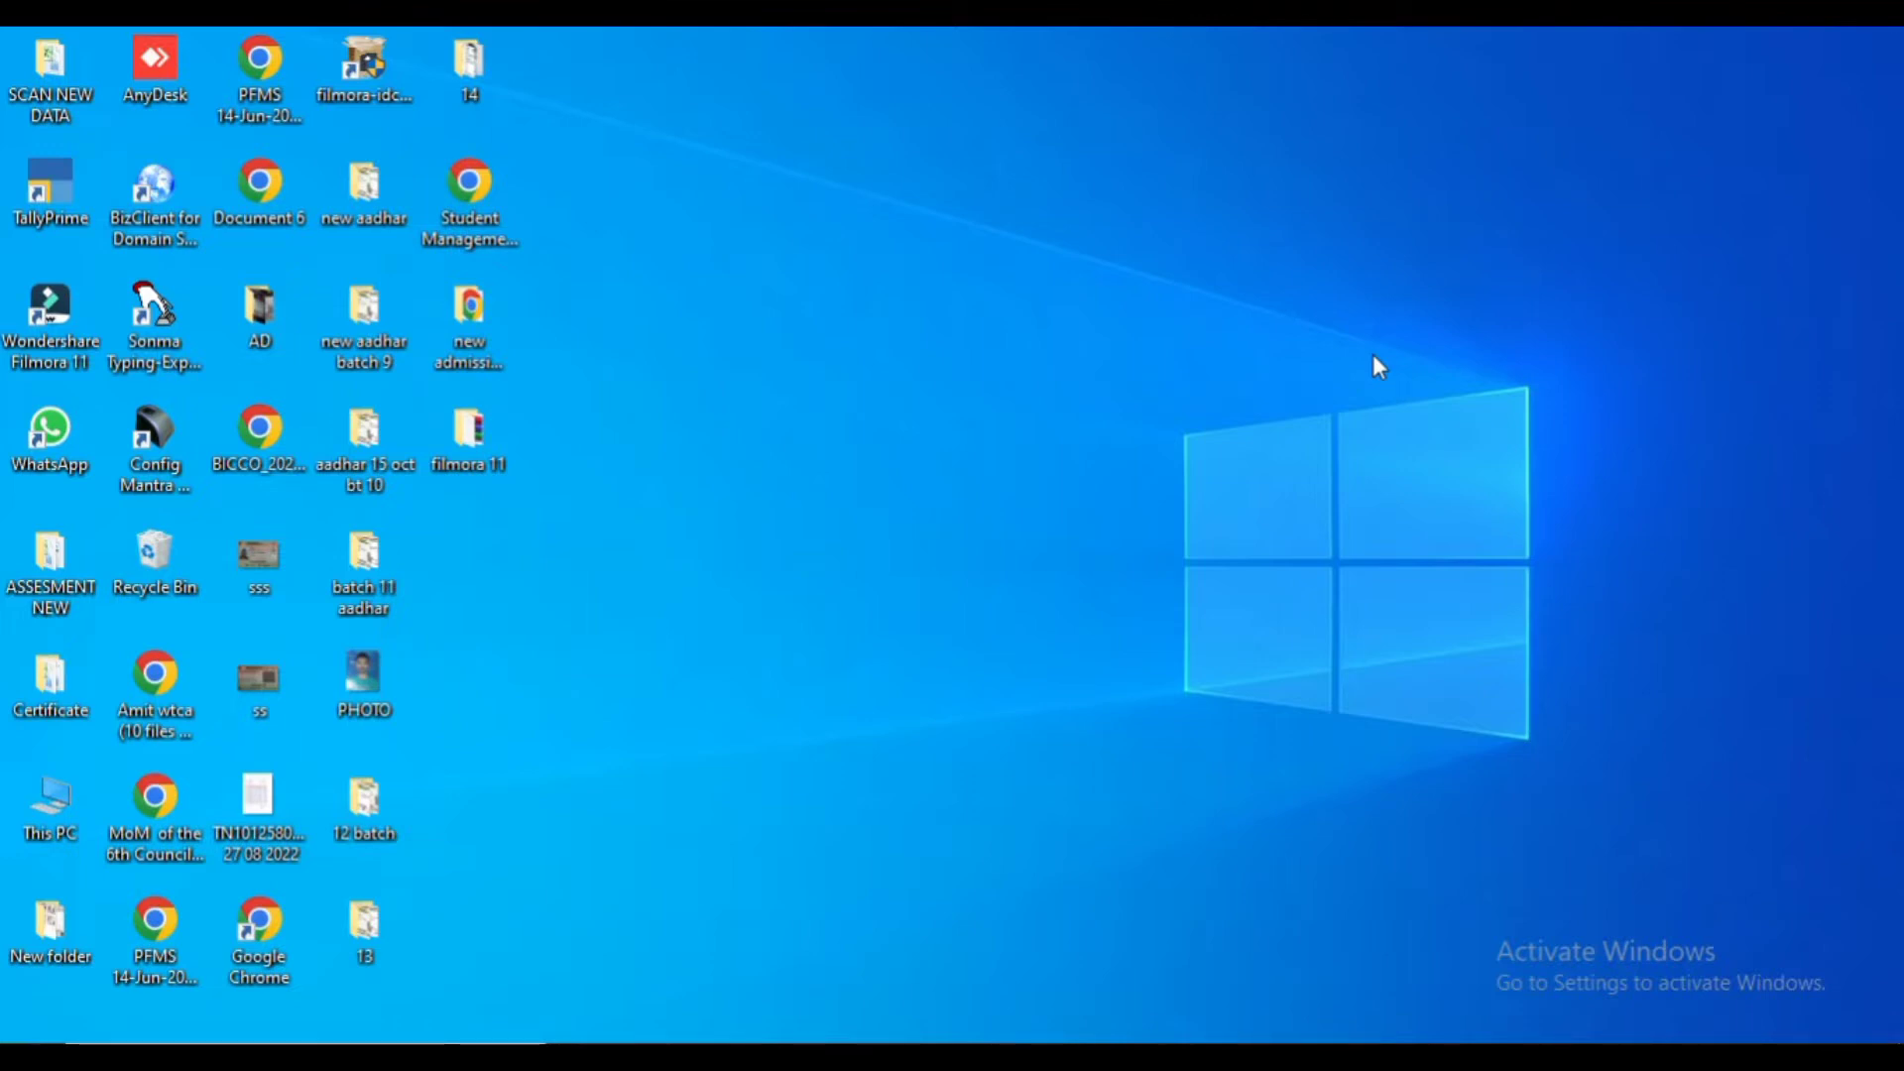
- Launch Notepad from the Run prompt and maximize its window
{"action": "key", "text": "super+r"}
{"action": "type", "text": "notepad"}
{"action": "key", "text": "Return"}
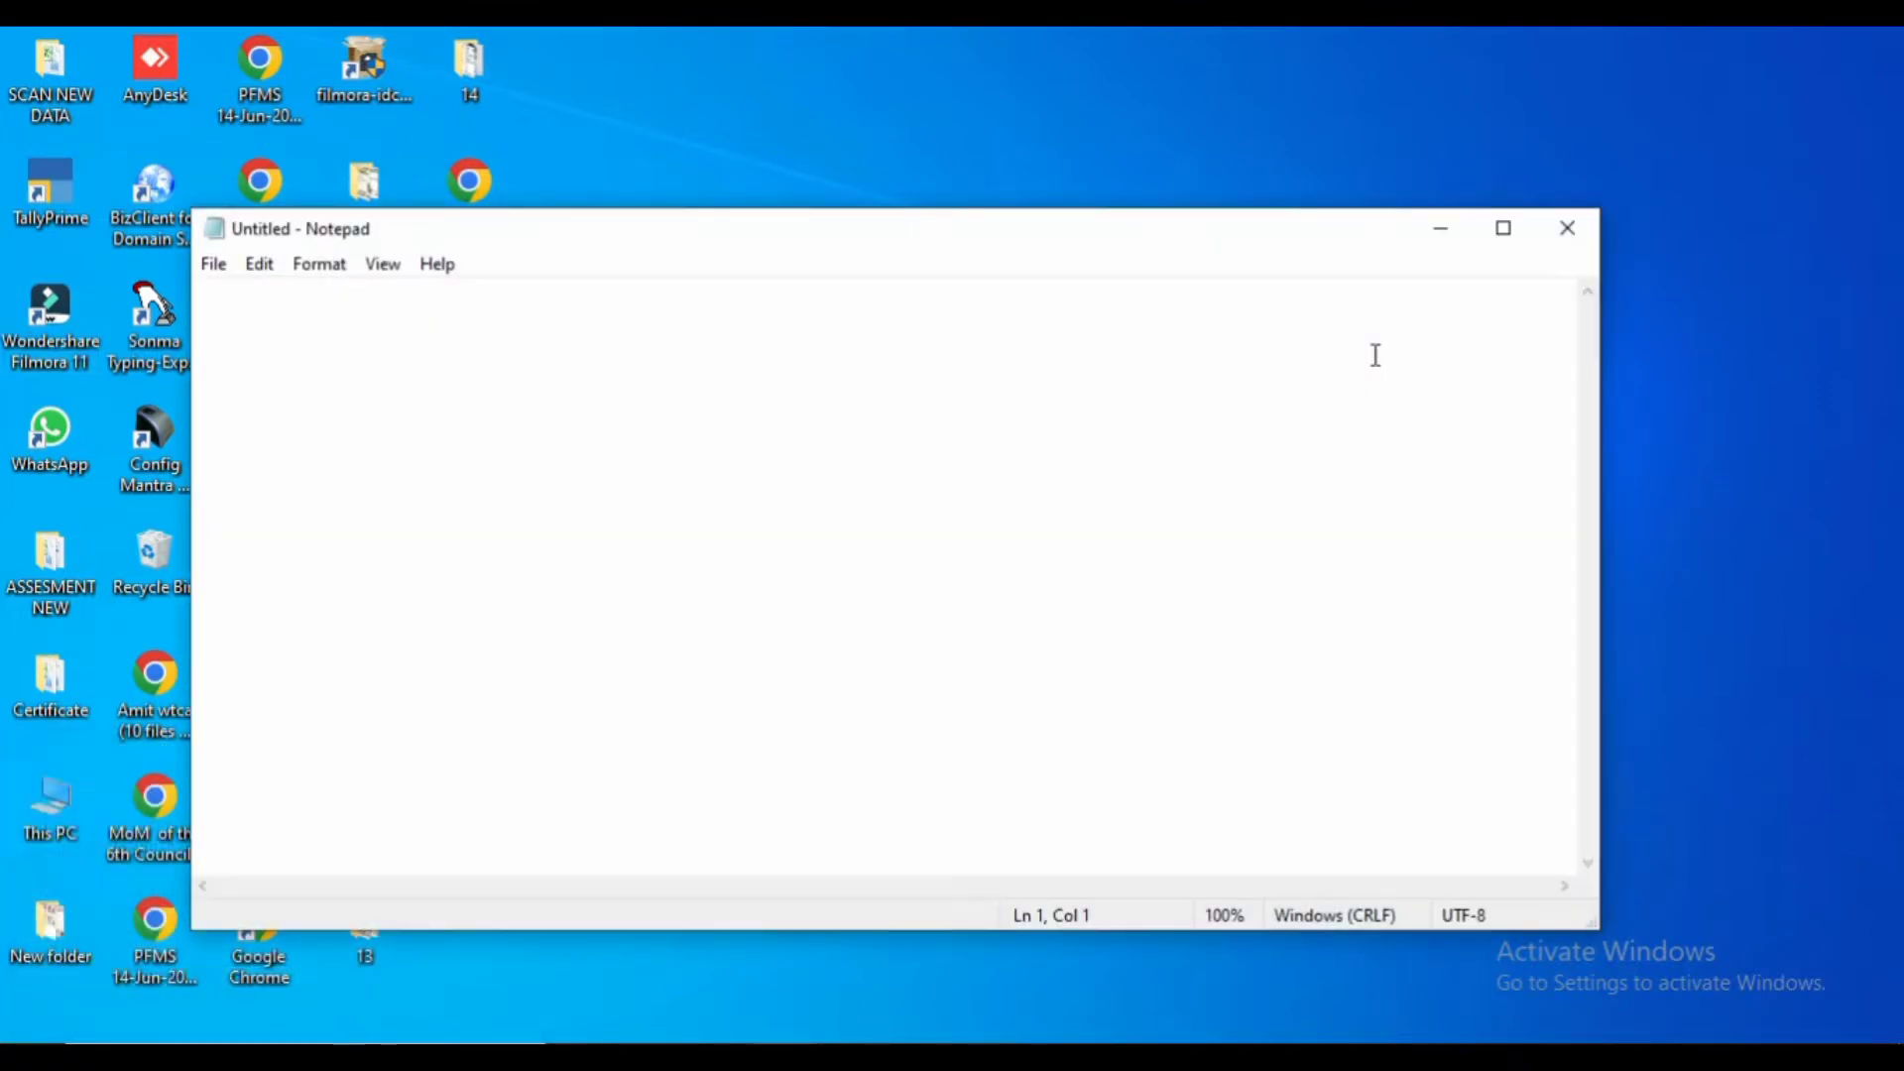
{"action": "key", "text": "super+Up"}
- Set the Notepad font to Consolas at size 22
{"action": "key", "text": "alt+o"}
{"action": "key", "text": "f"}
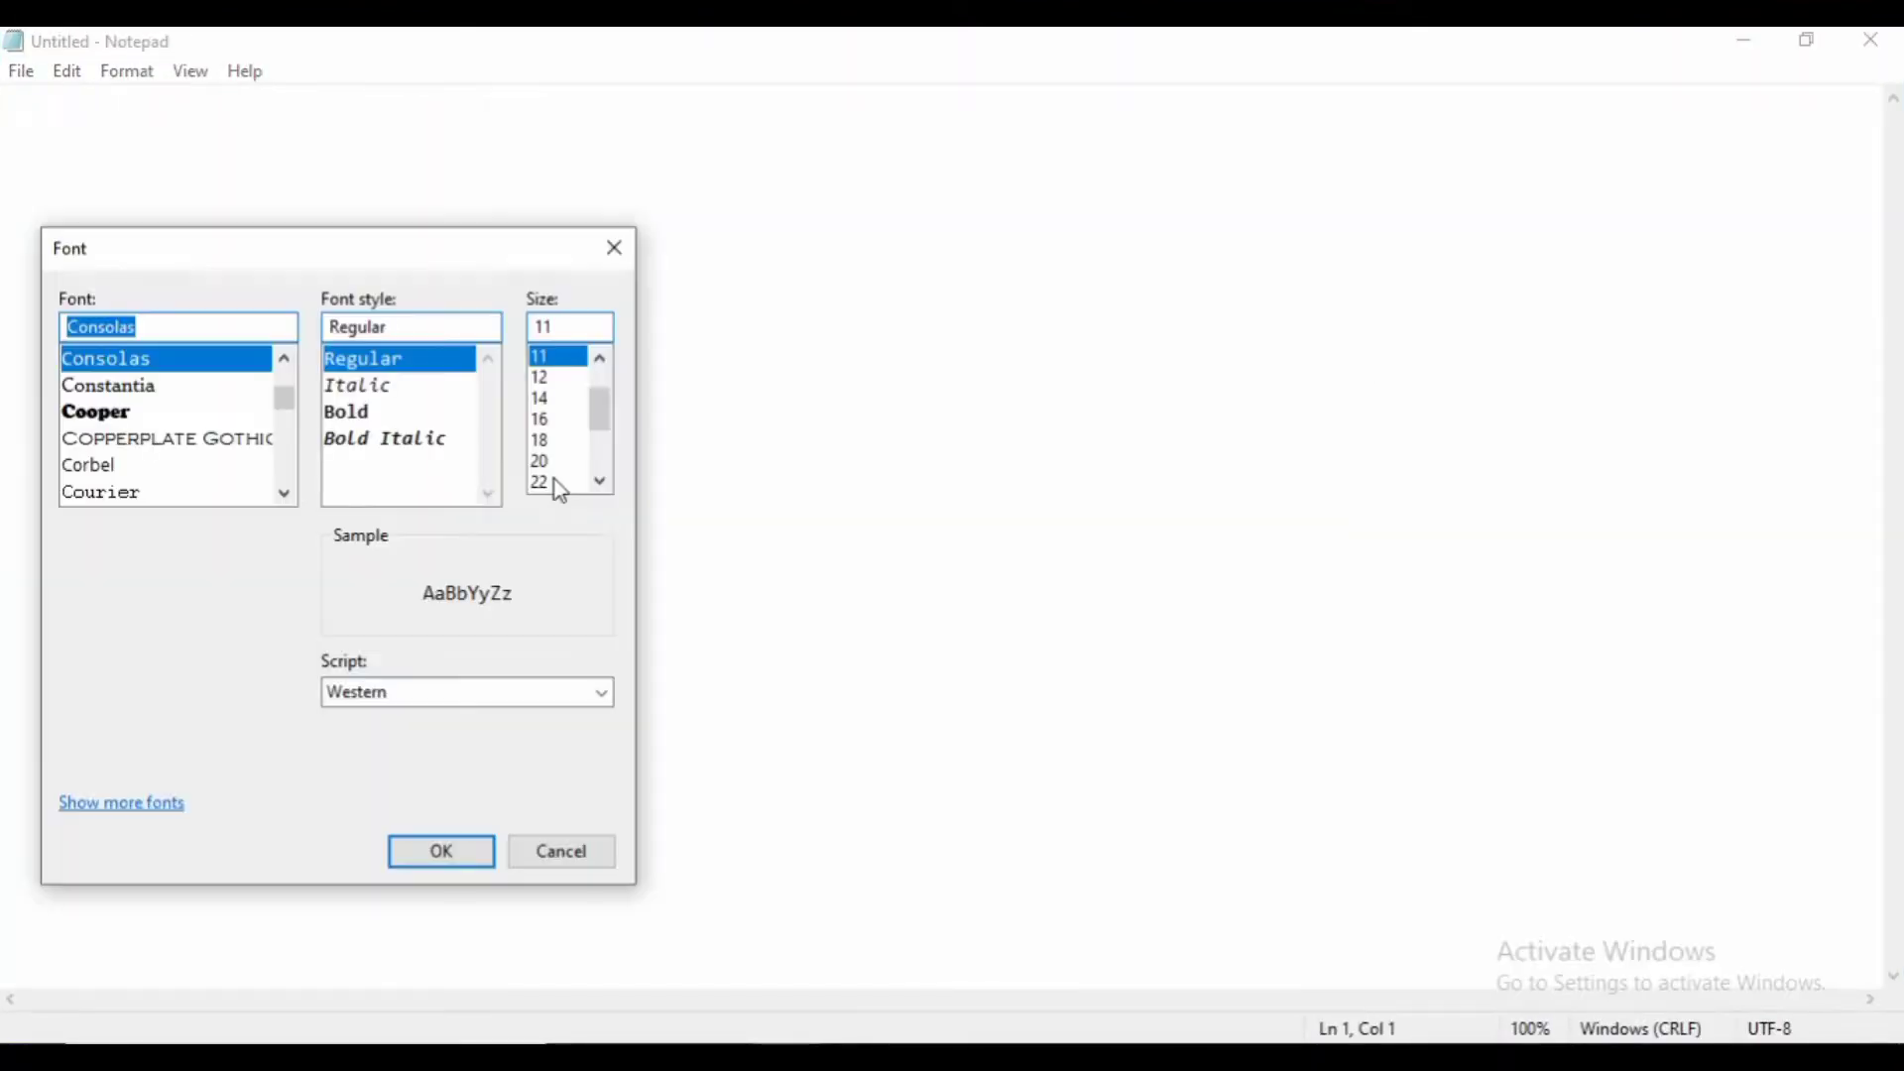
{"action": "left_click", "coordinate": [545, 482]}
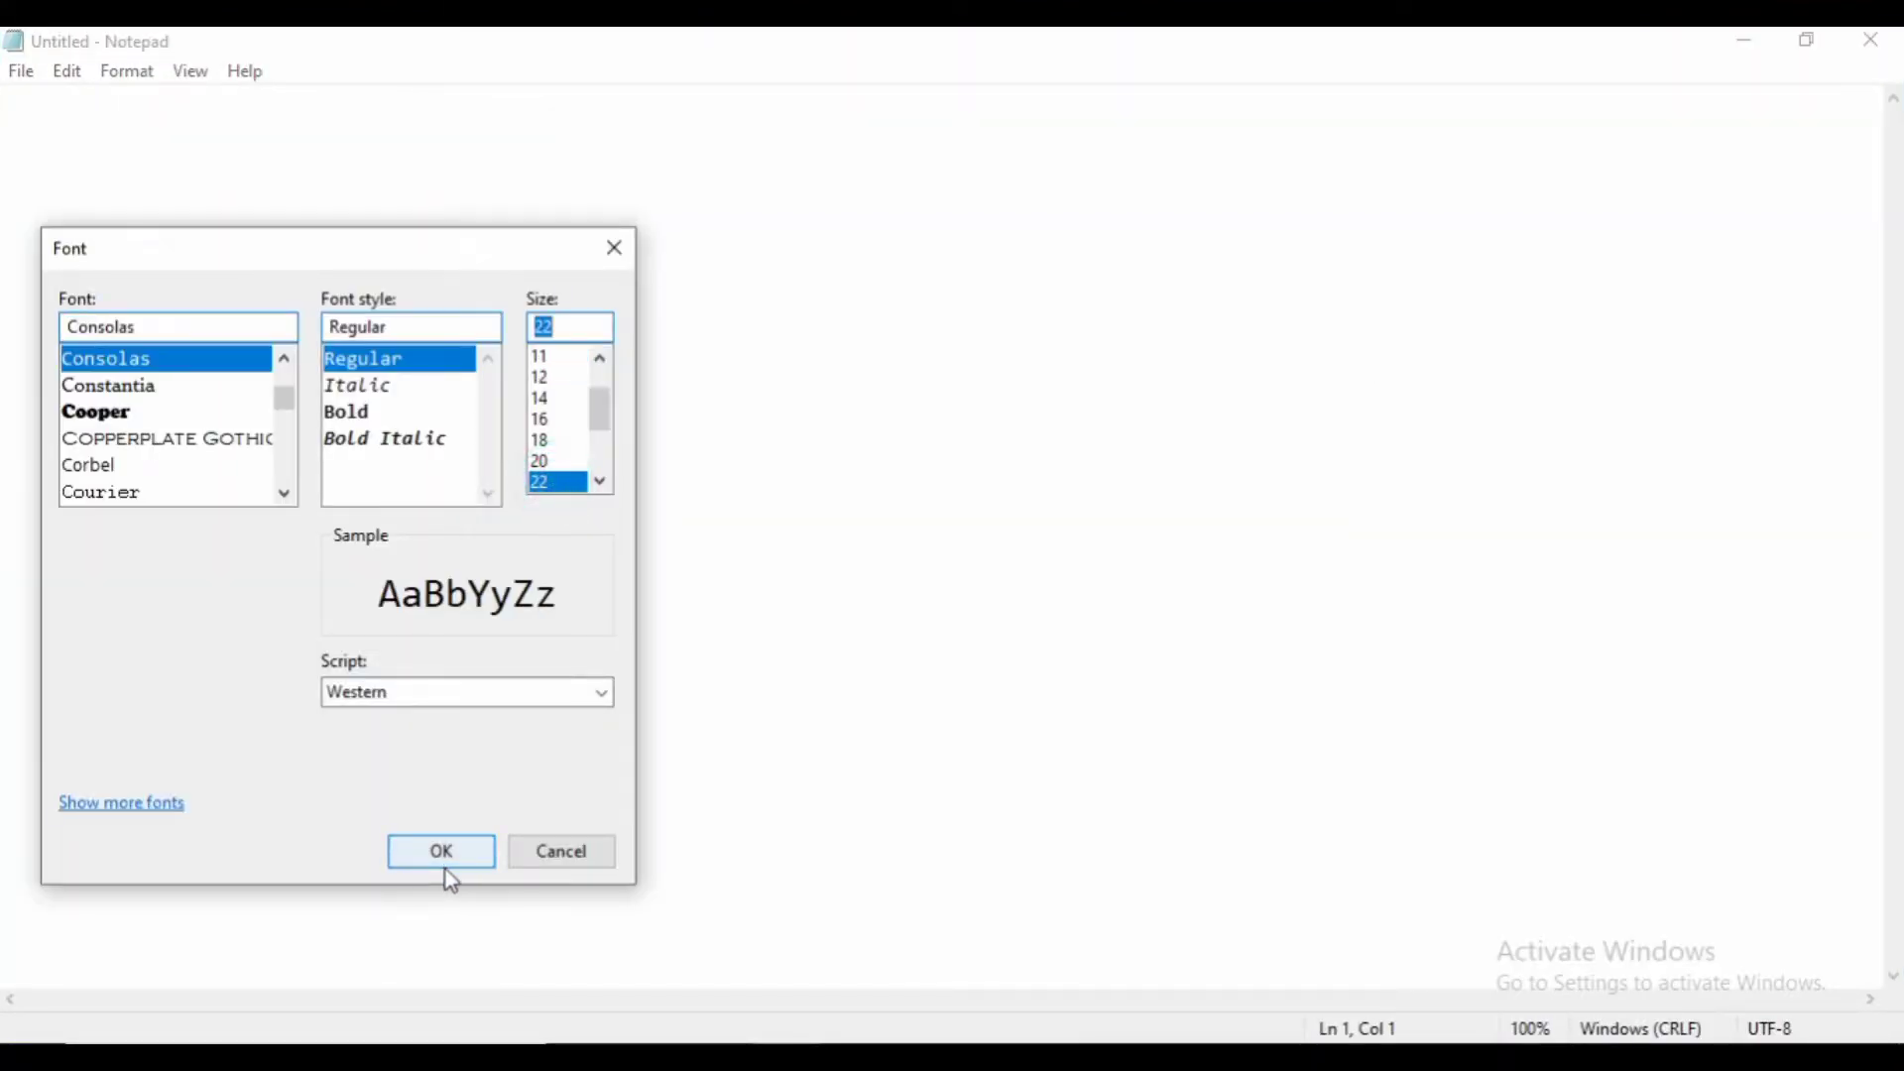
{"action": "left_click", "coordinate": [445, 864]}
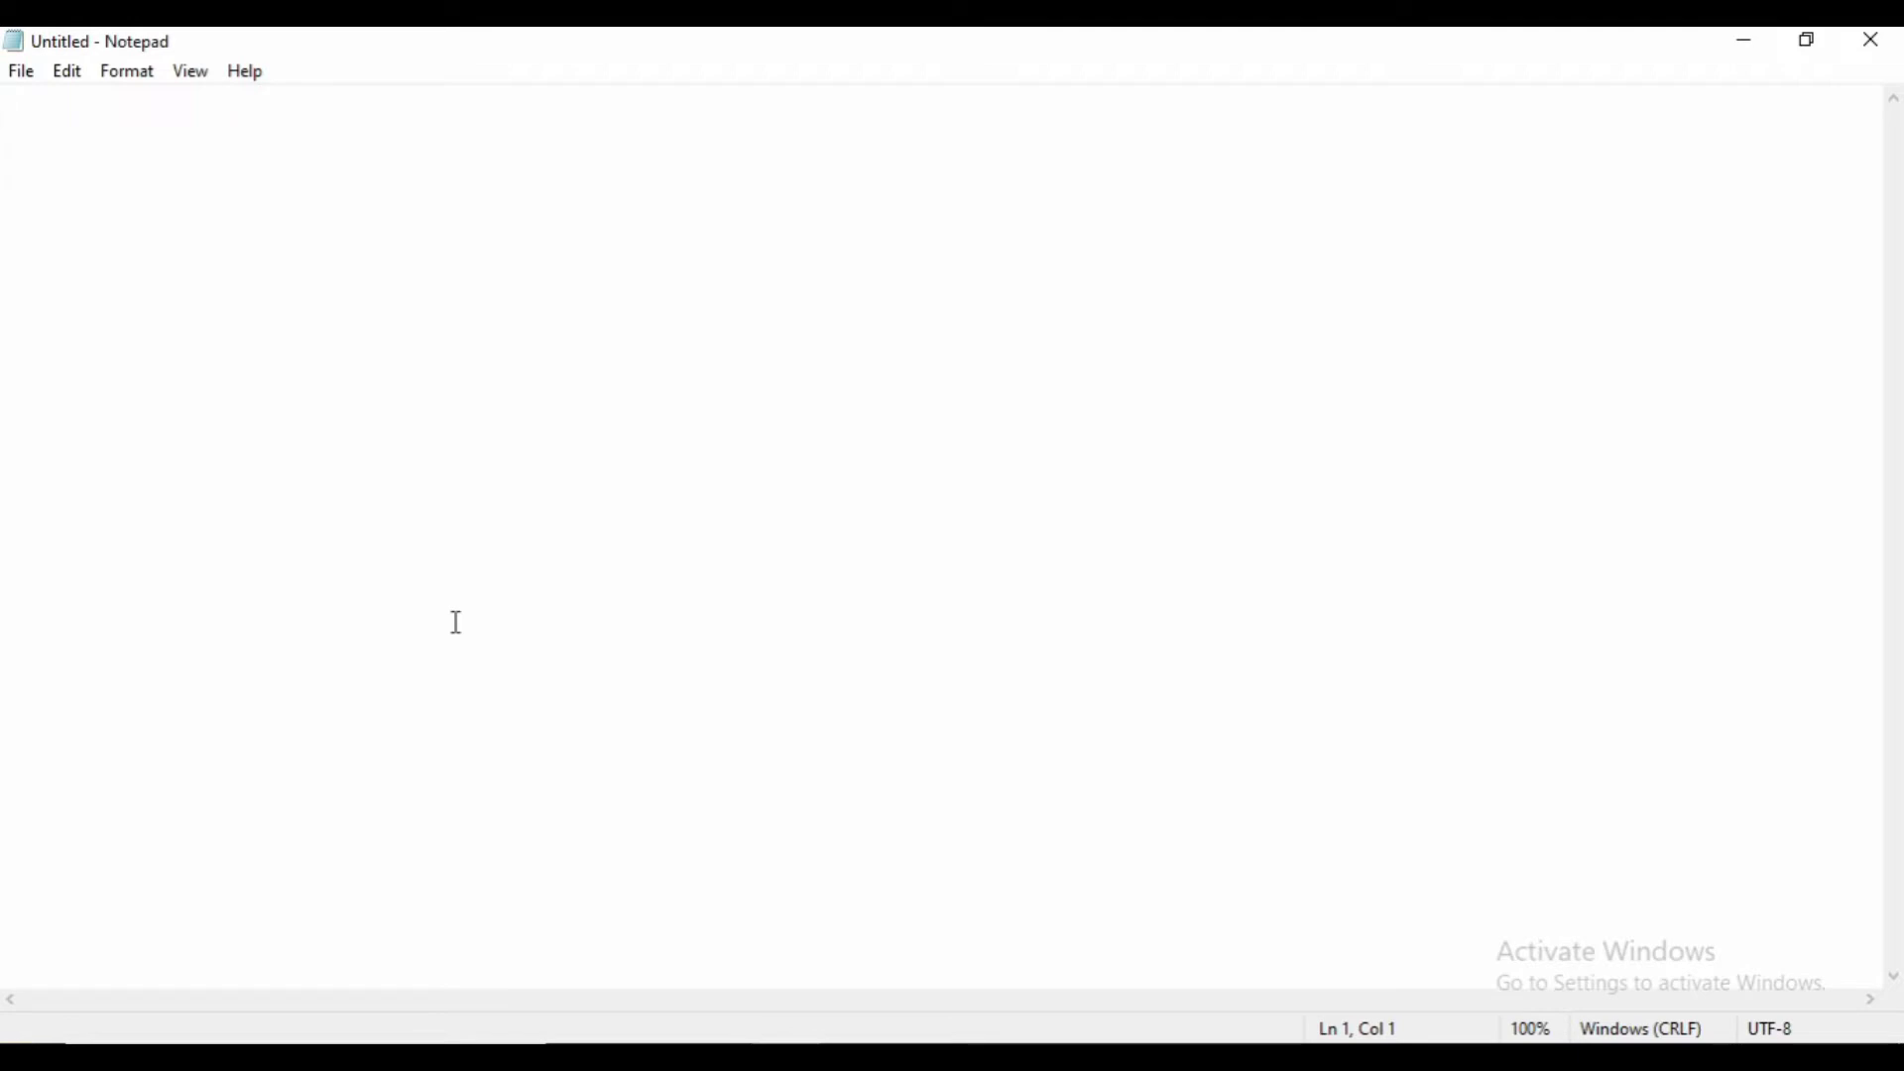
- Enter ORACAL as the first line of the list
{"action": "type", "text": "o"}
{"action": "key", "text": "BackSpace"}
{"action": "type", "text": "ORACAL"}
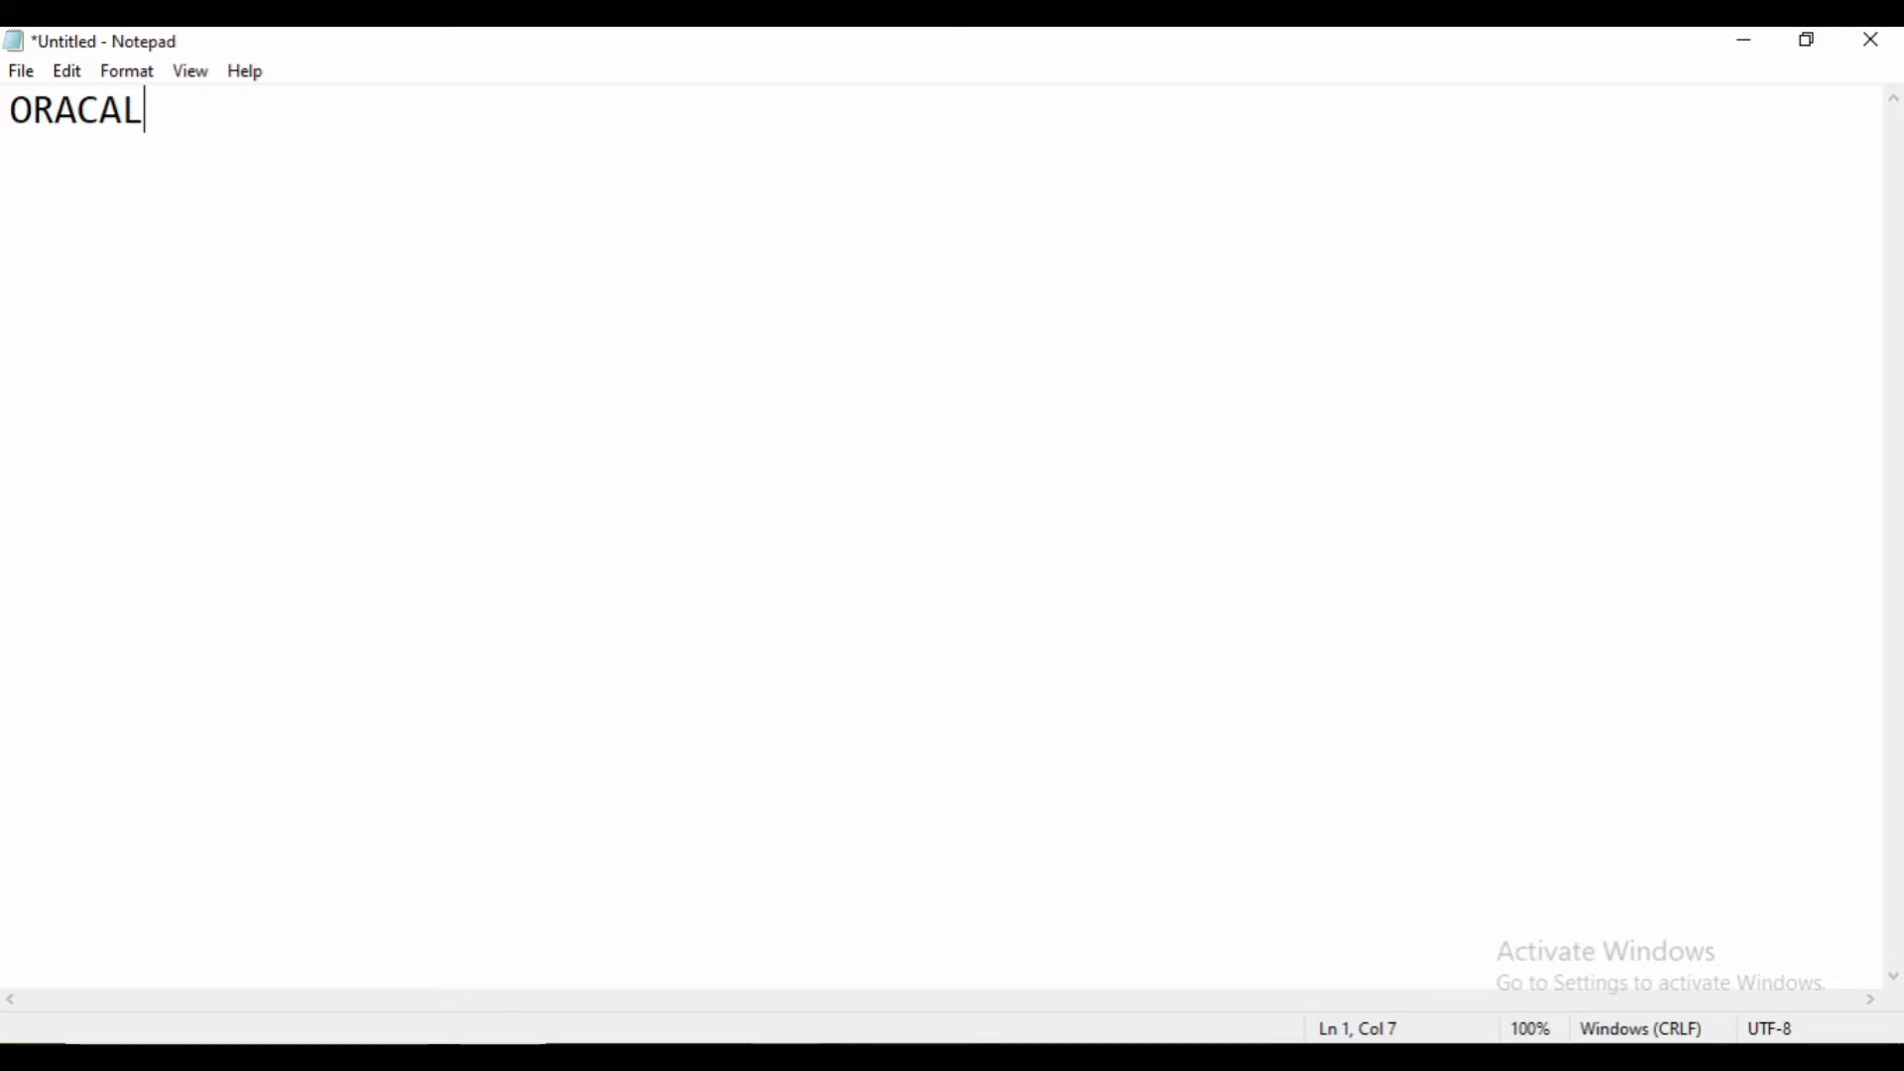
{"action": "key", "text": "Return"}
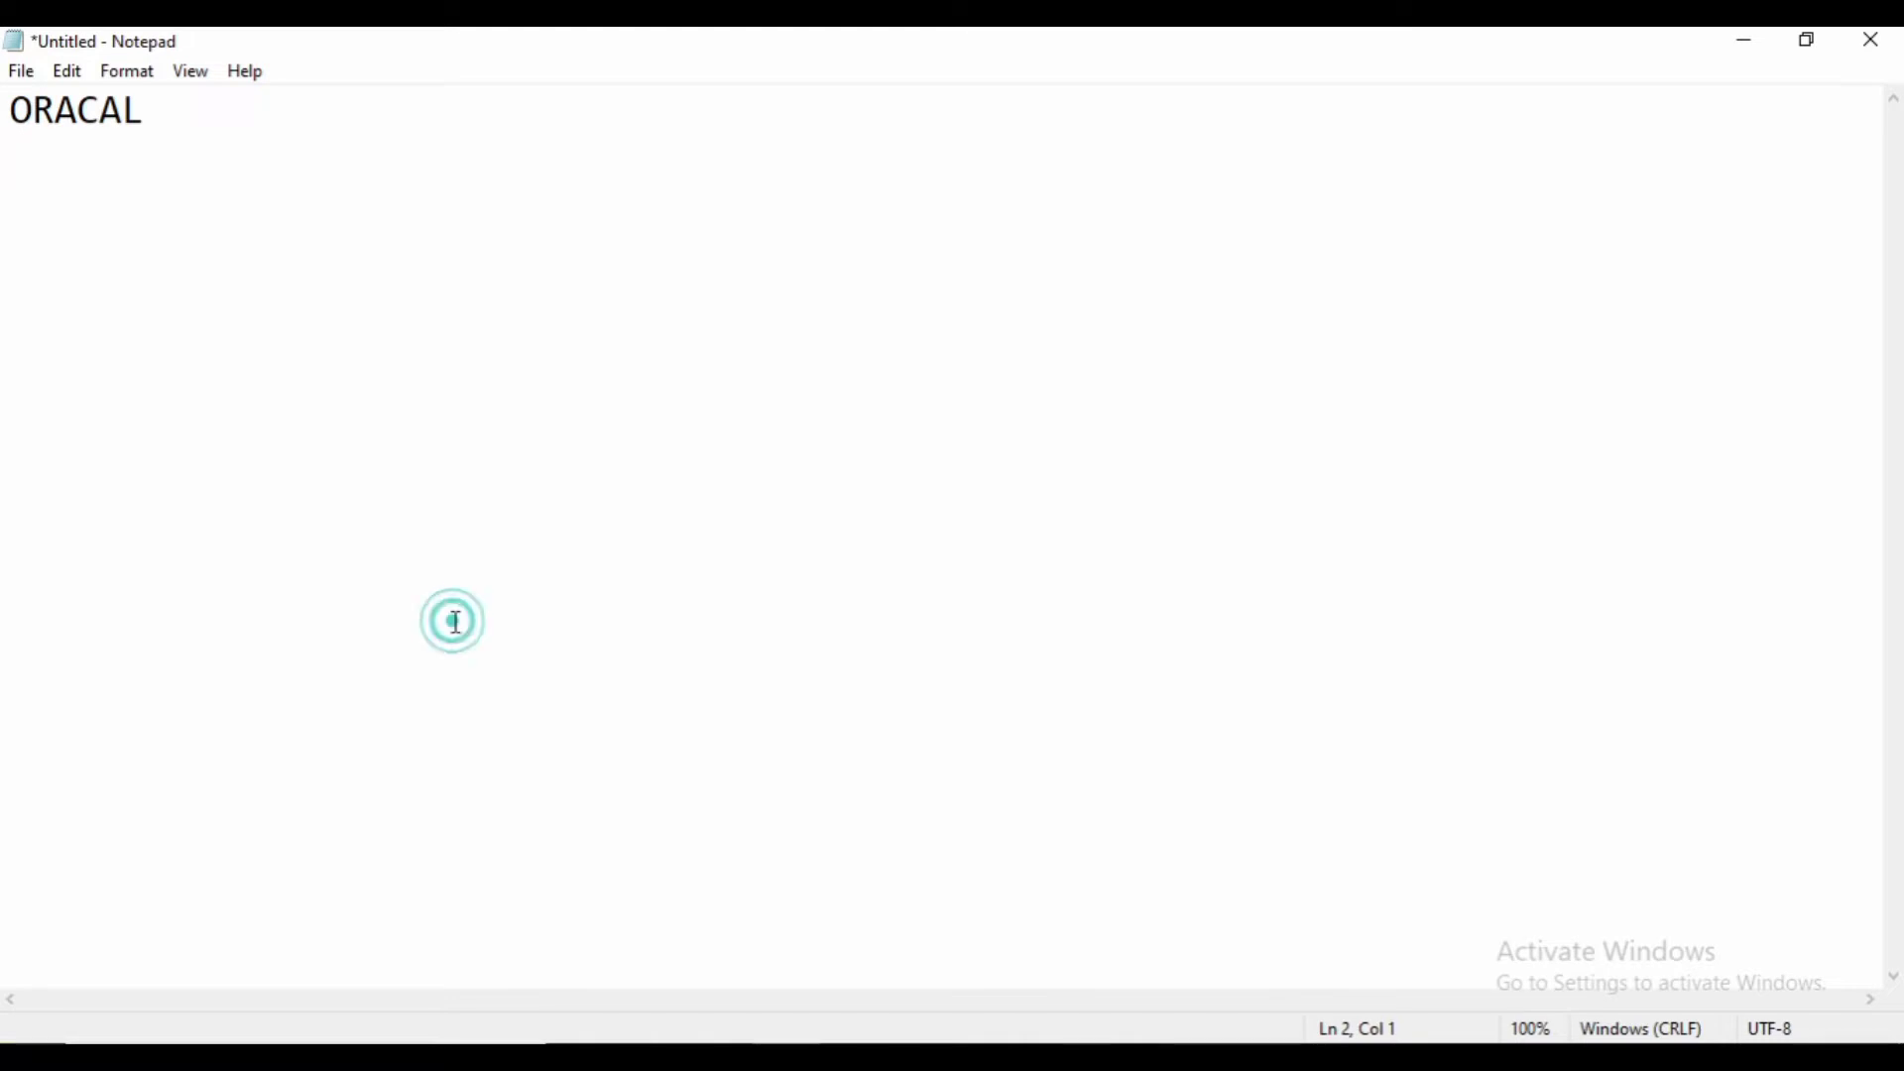
- Add MY SQL (STRUCTURE QUERY LANGUAGE) and MS SQL on the next two lines
{"action": "type", "text": "MY SQL"}
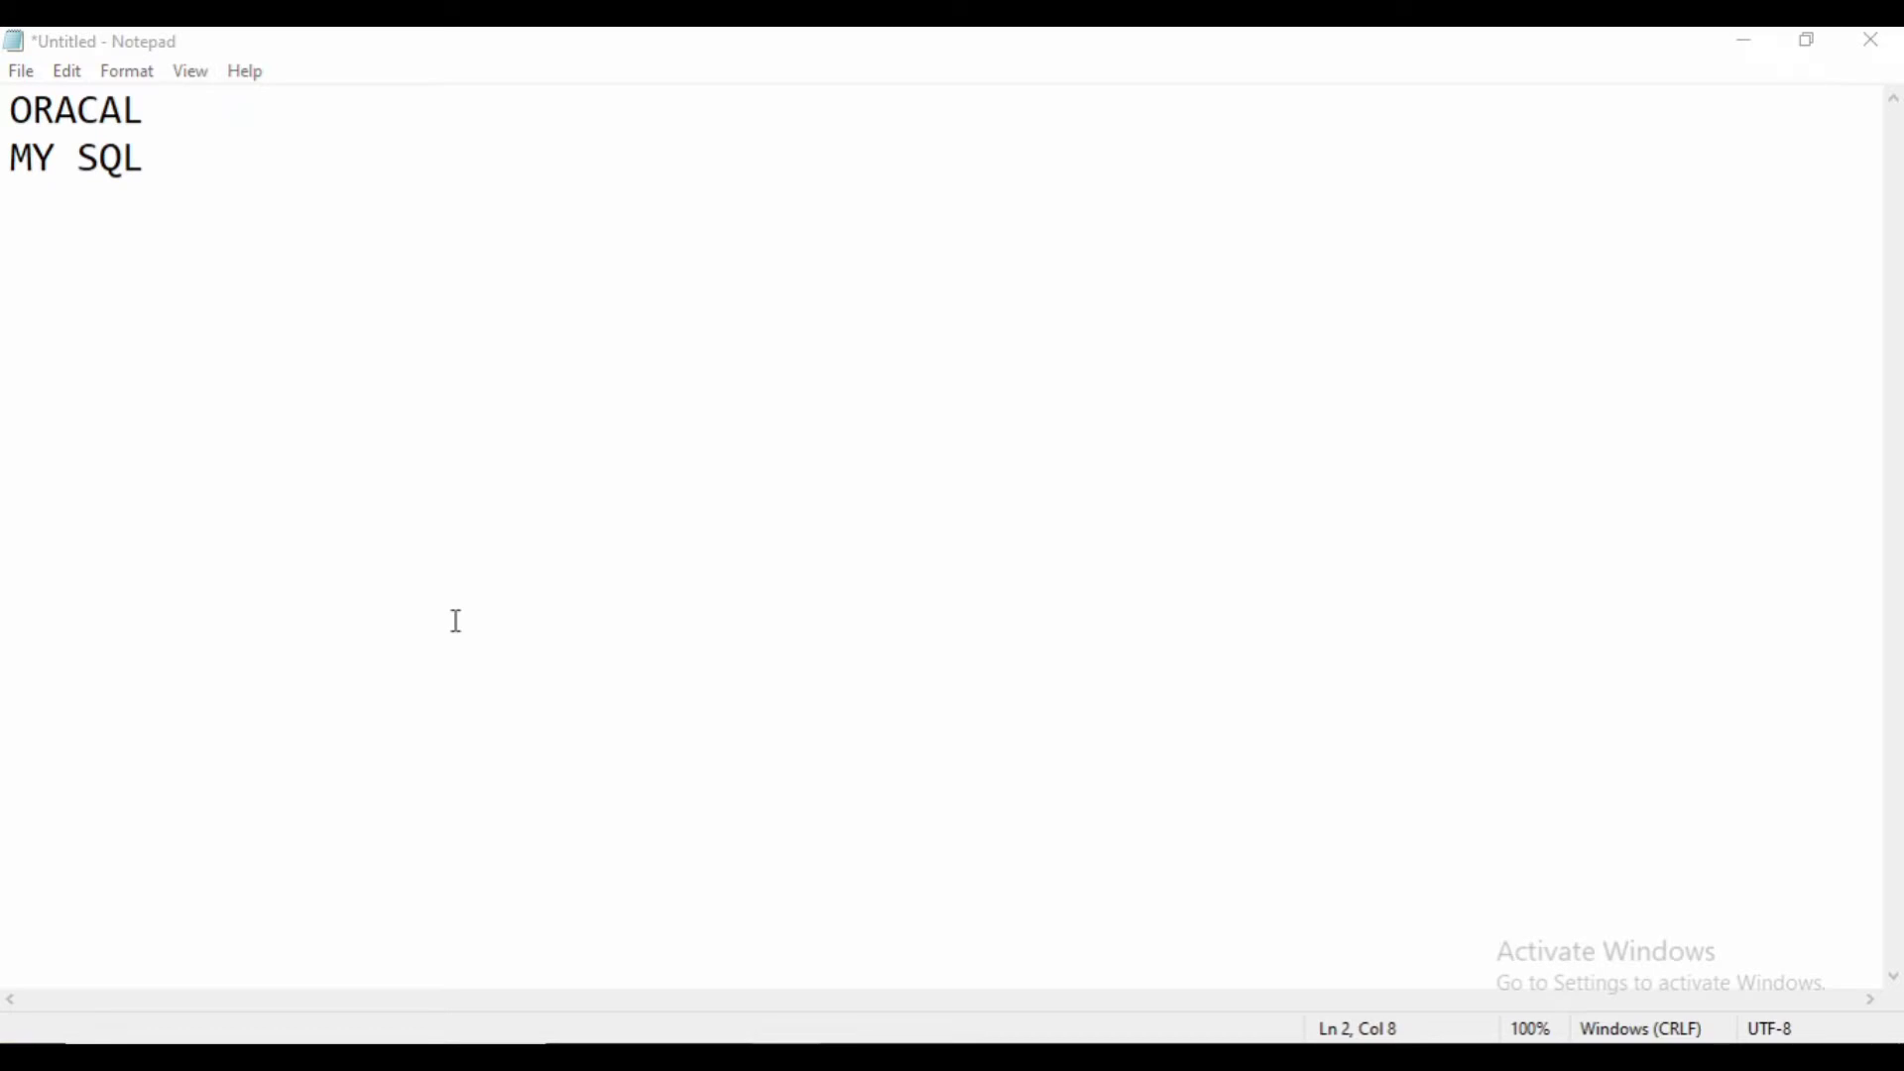
{"action": "left_click", "coordinate": [273, 189]}
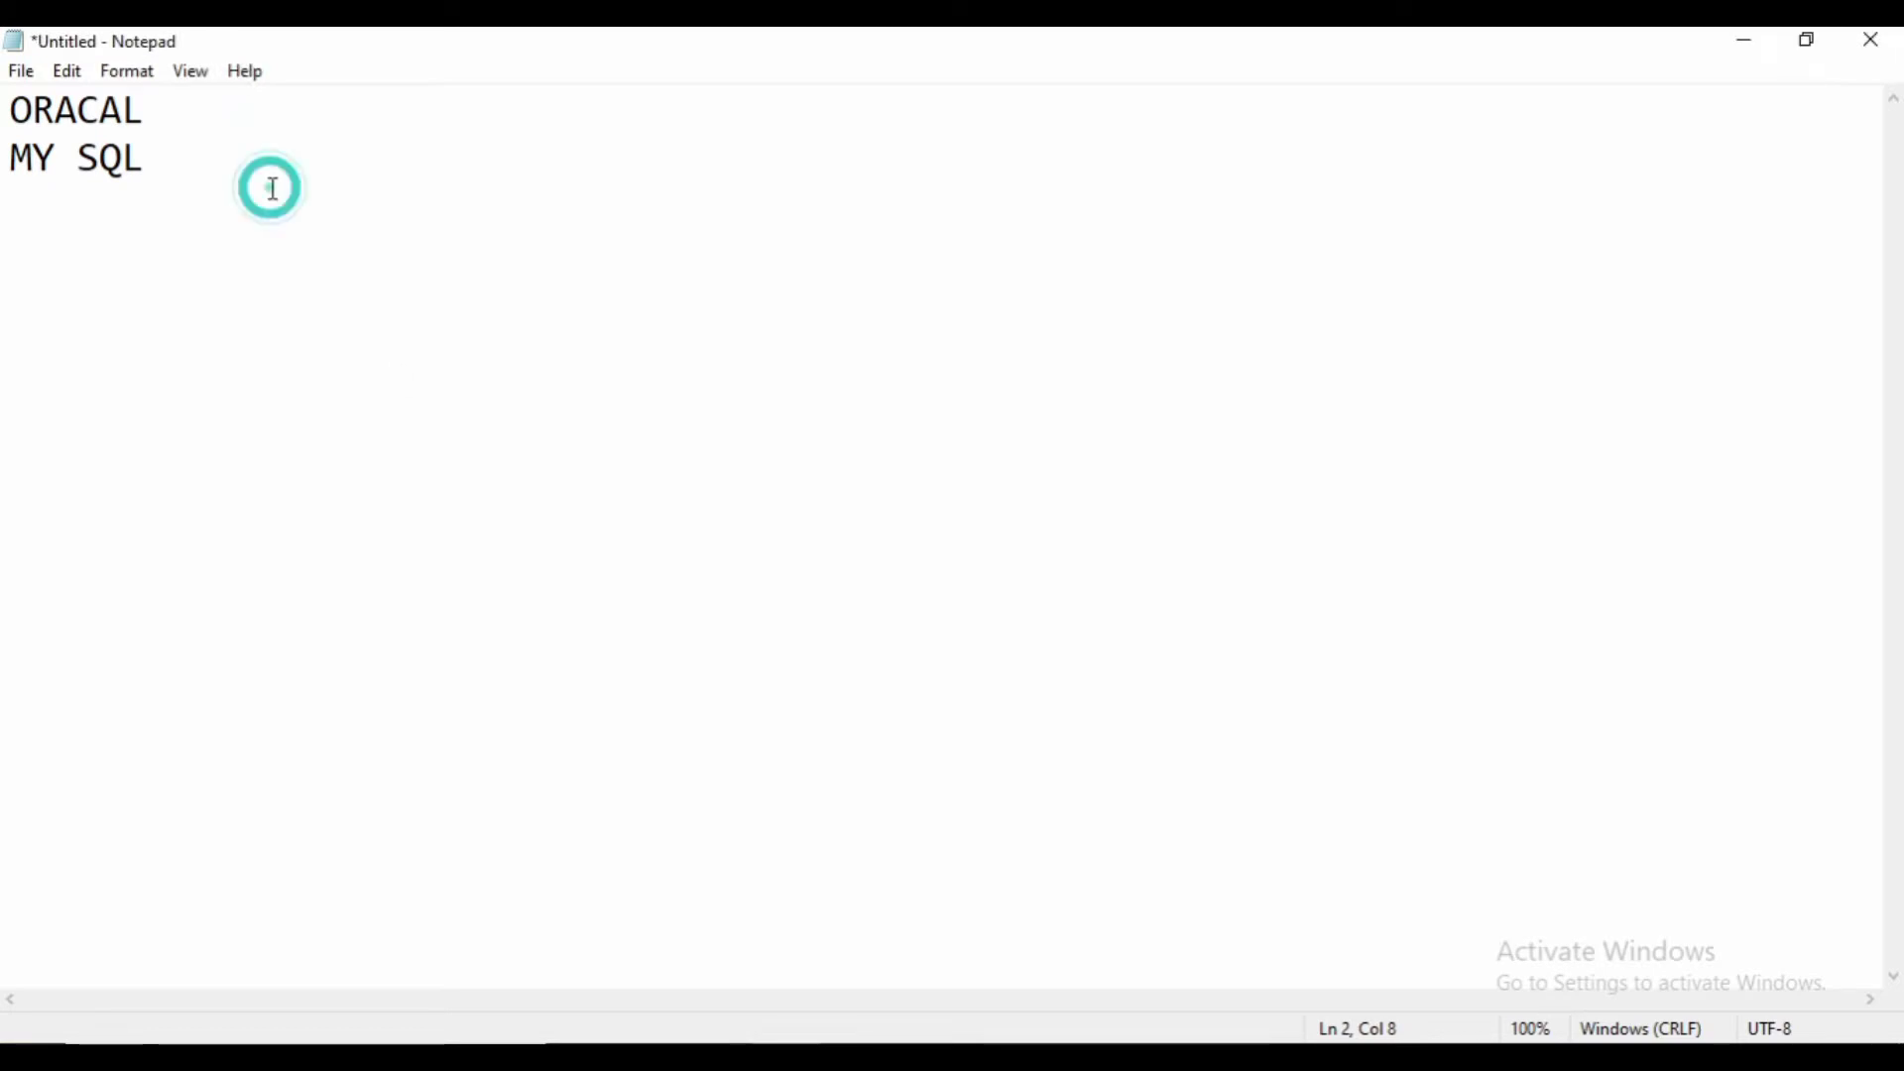
{"action": "type", "text": "(STRUCTU"}
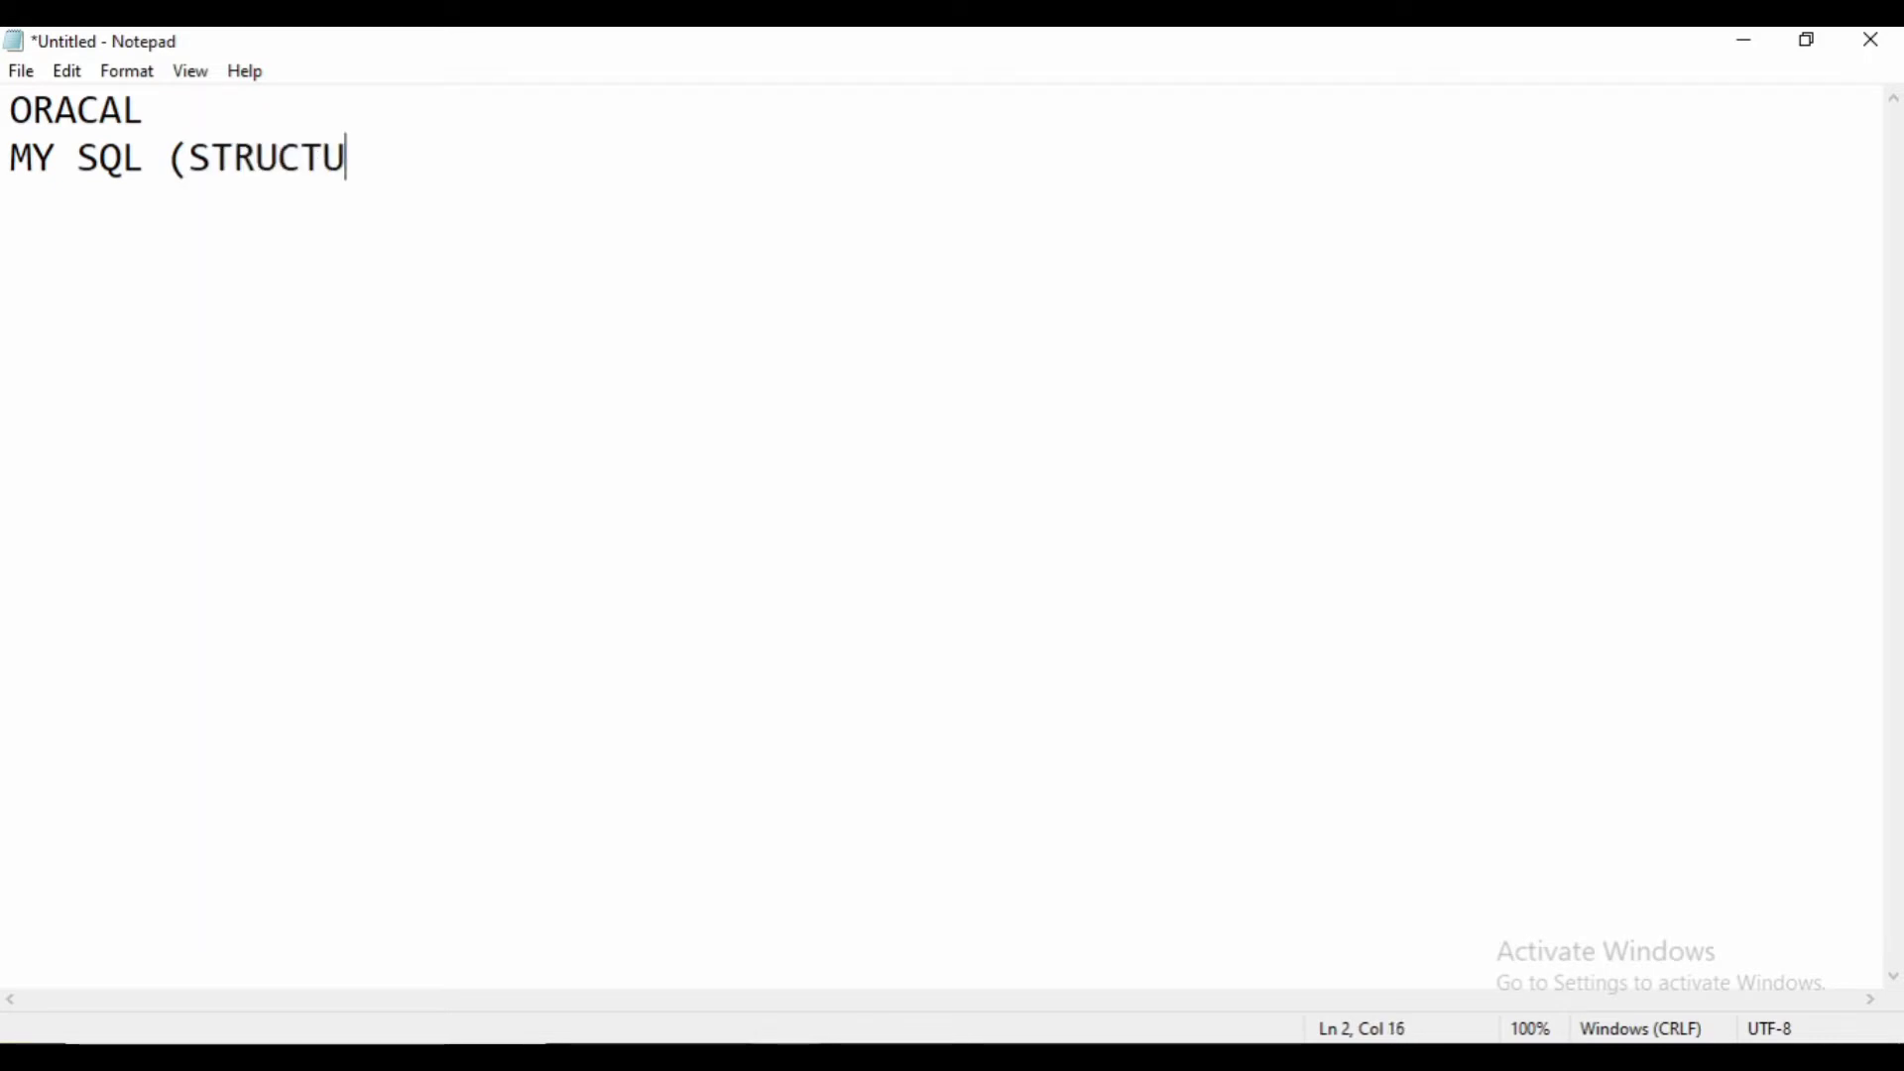
{"action": "type", "text": "RE QUERY LA"}
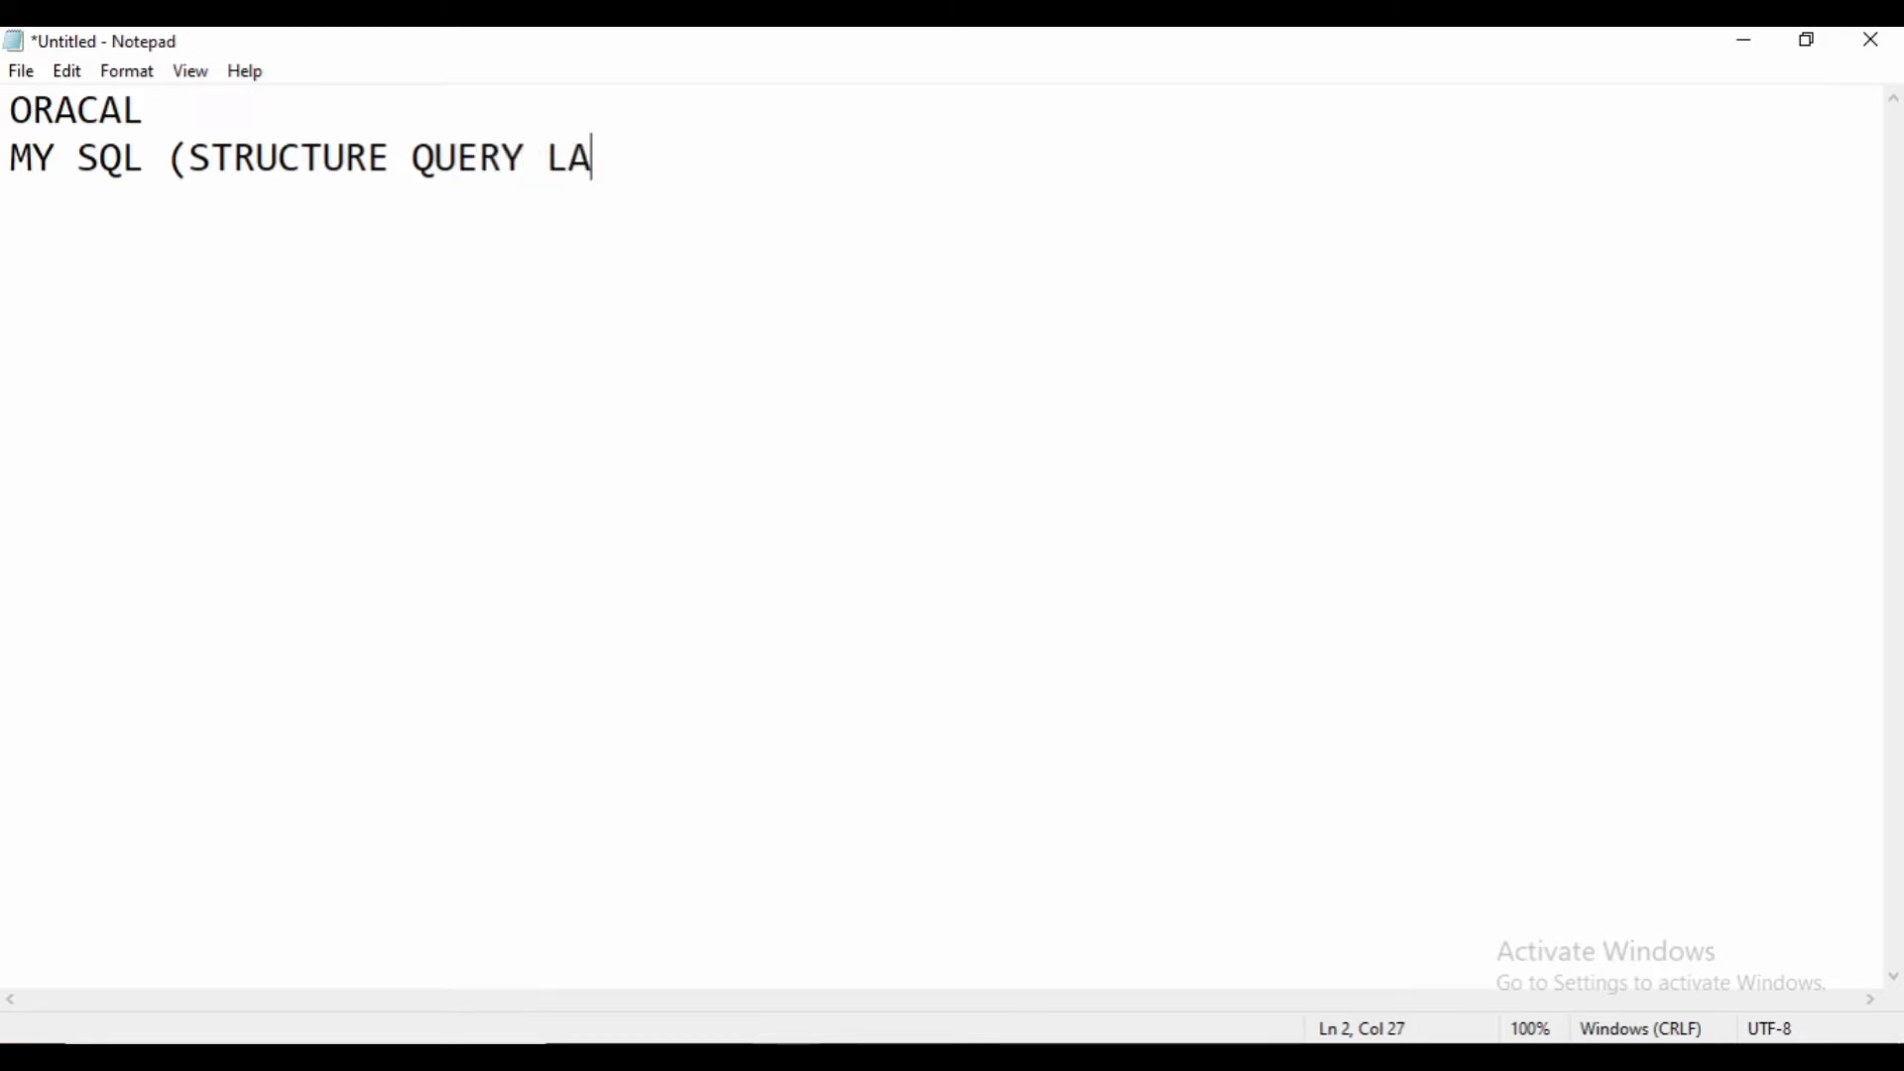
{"action": "type", "text": "NGUAGE)"}
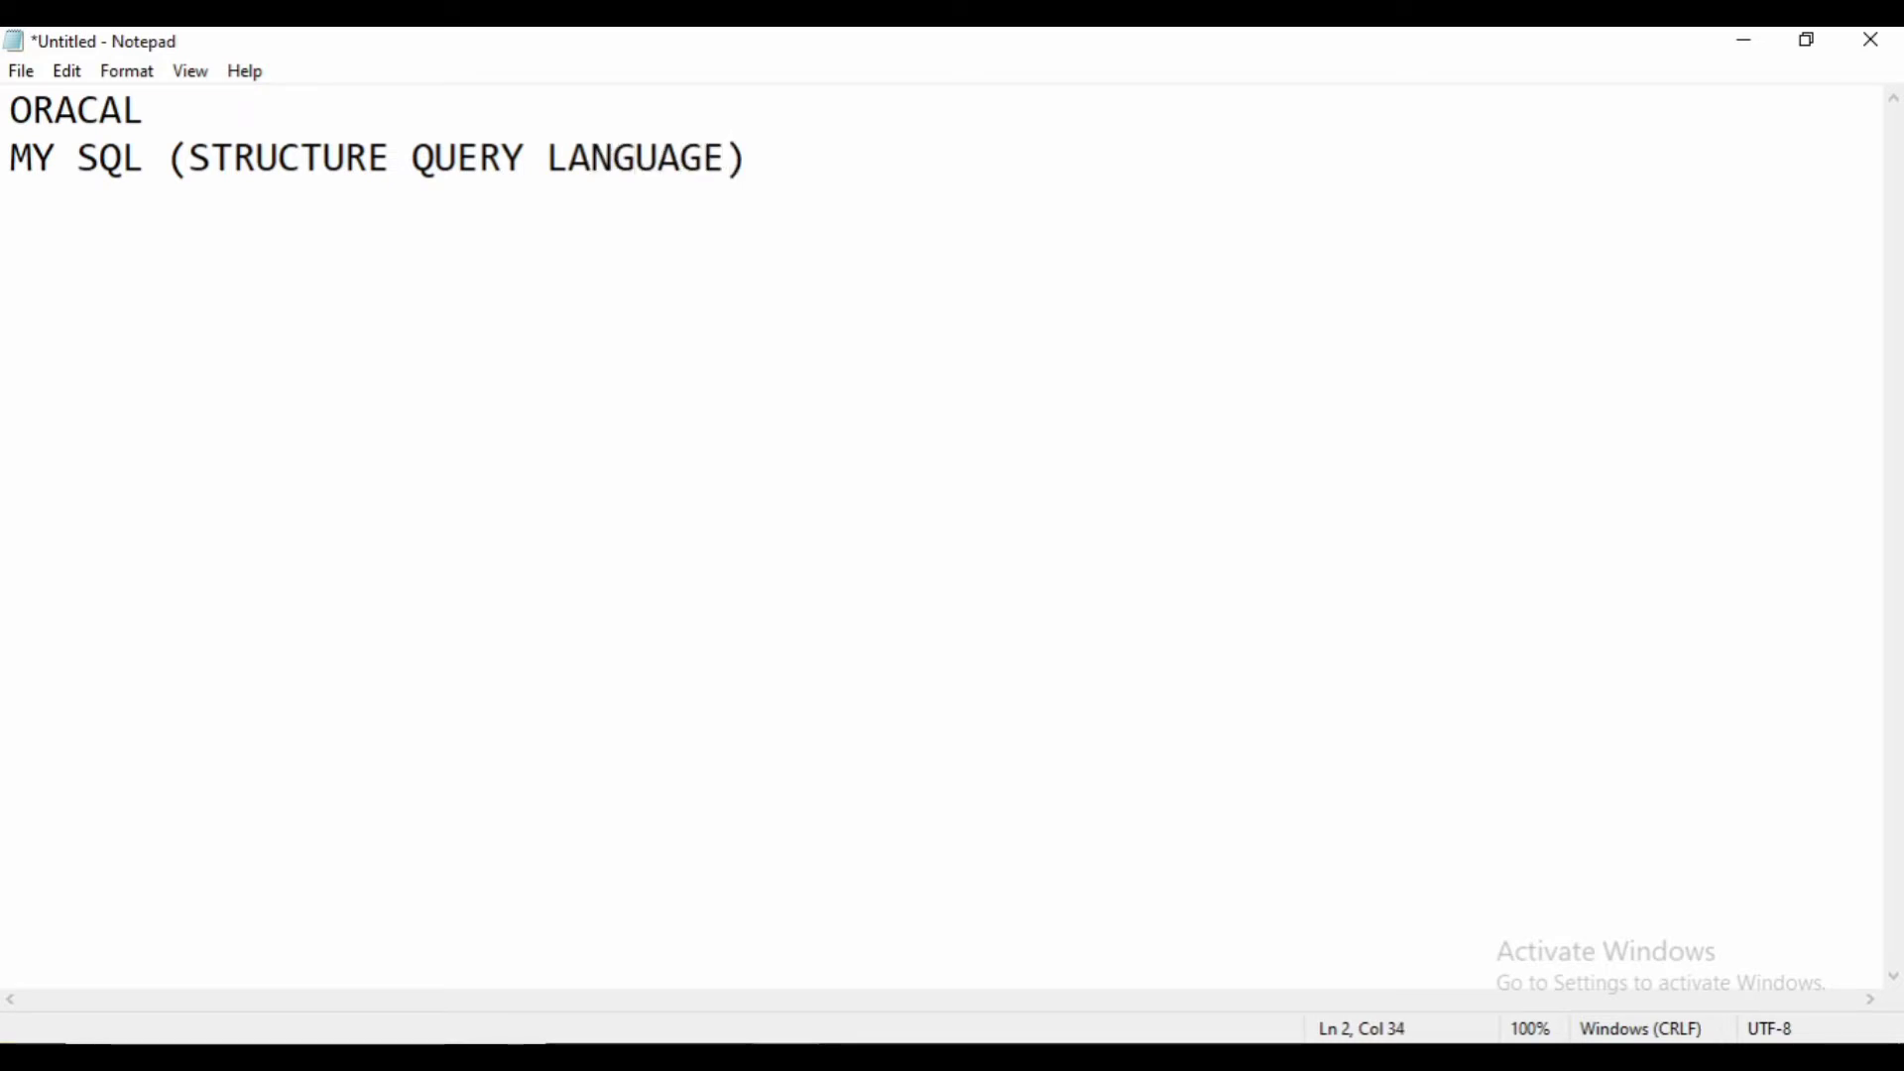
{"action": "key", "text": "Return"}
{"action": "type", "text": "MS SQL"}
{"action": "key", "text": "Return"}
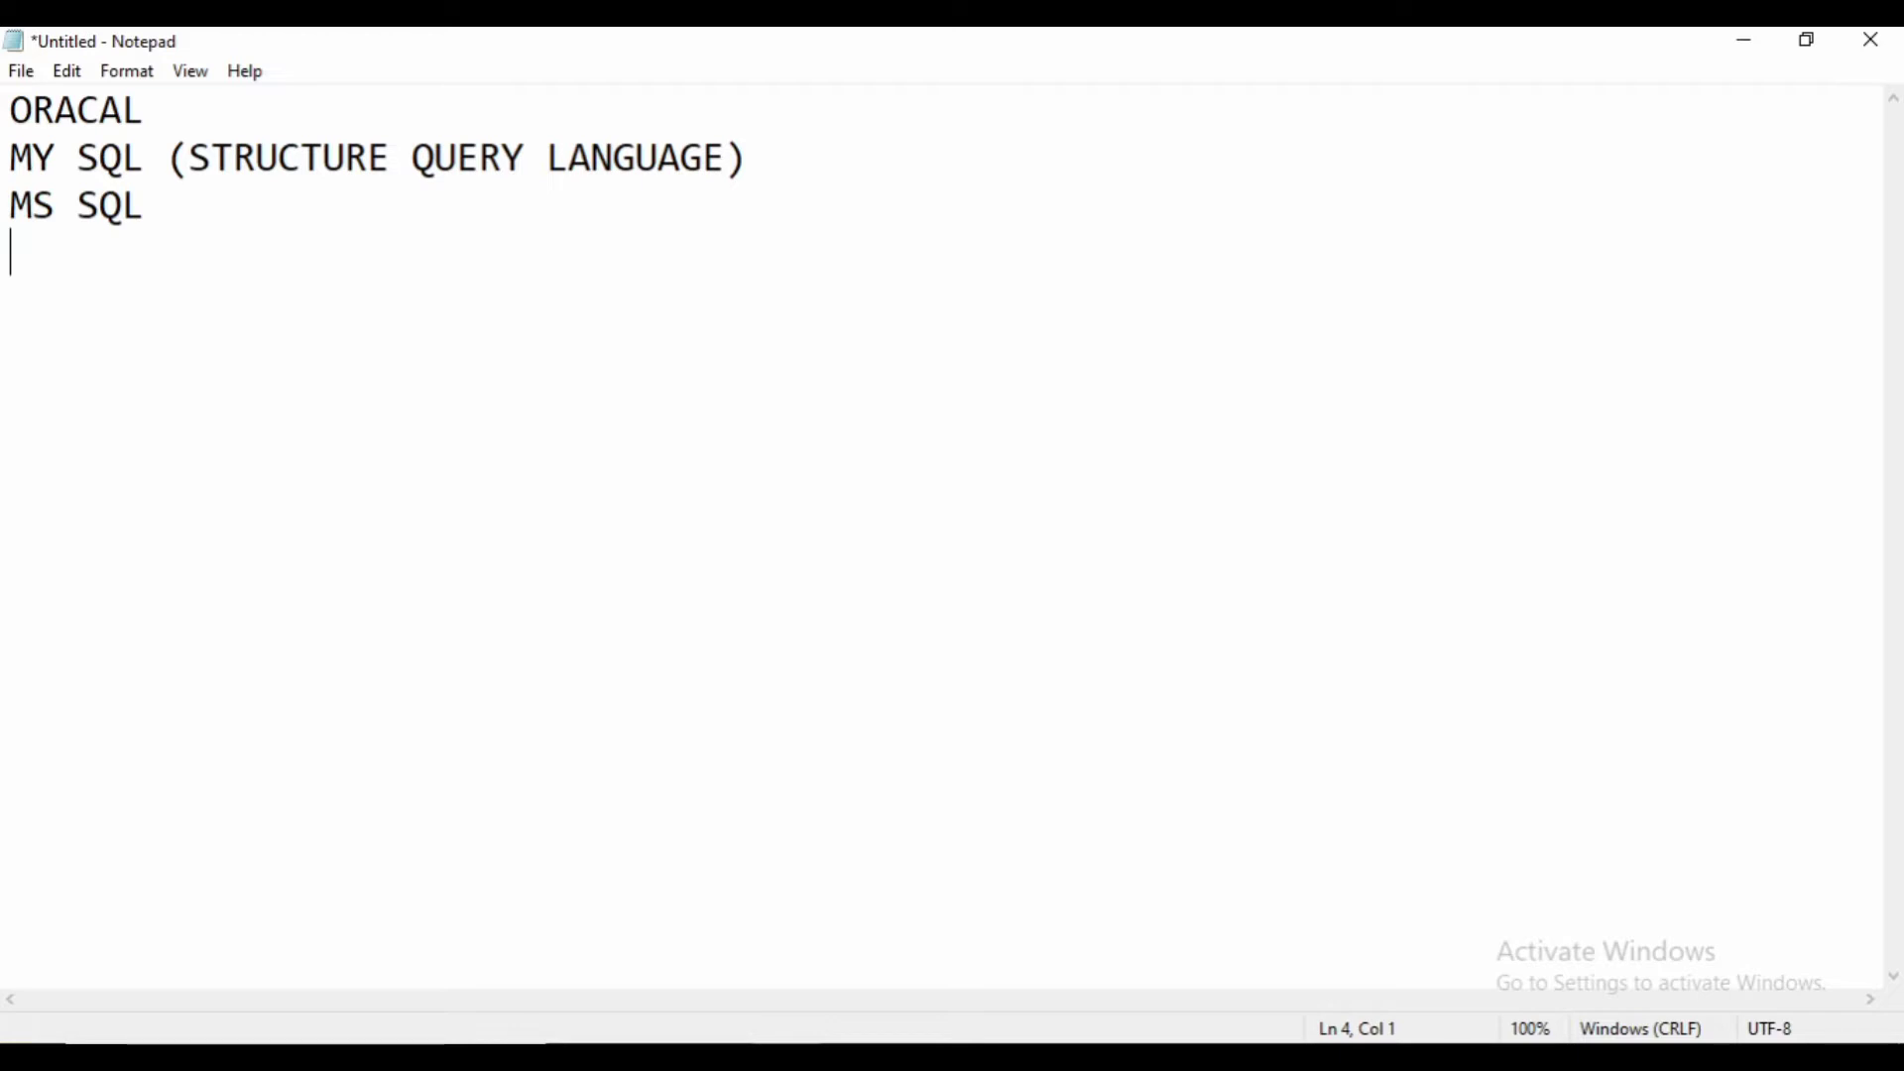
- Type MS ACCESS as the fourth database name, then start a new line
{"action": "type", "text": "A"}
{"action": "key", "text": "BackSpace"}
{"action": "type", "text": "MS ACCESS"}
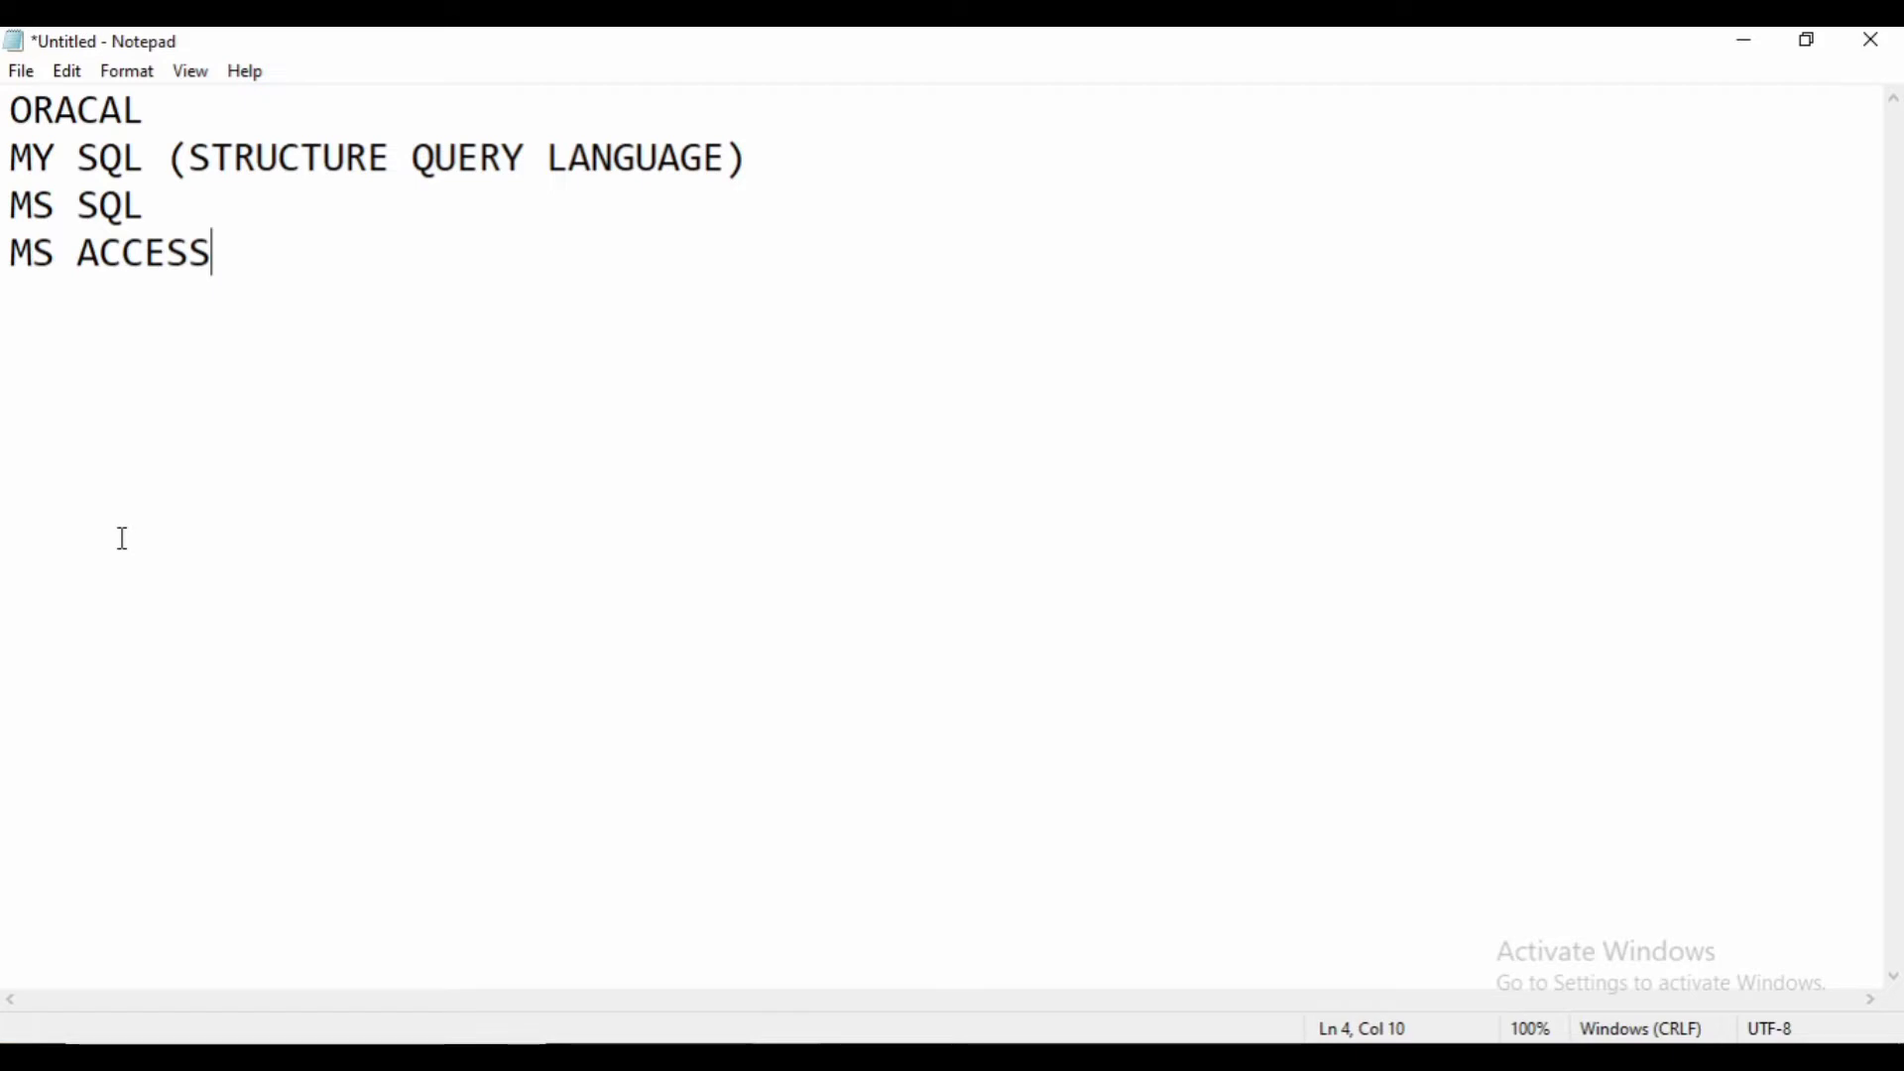
{"action": "key", "text": "Return"}
{"action": "key", "text": "Return"}
- Type APPLICATION SOFTWARE, then MICROSOFT OFFICE PACKAGE on the line below
{"action": "type", "text": "APPLICATI"}
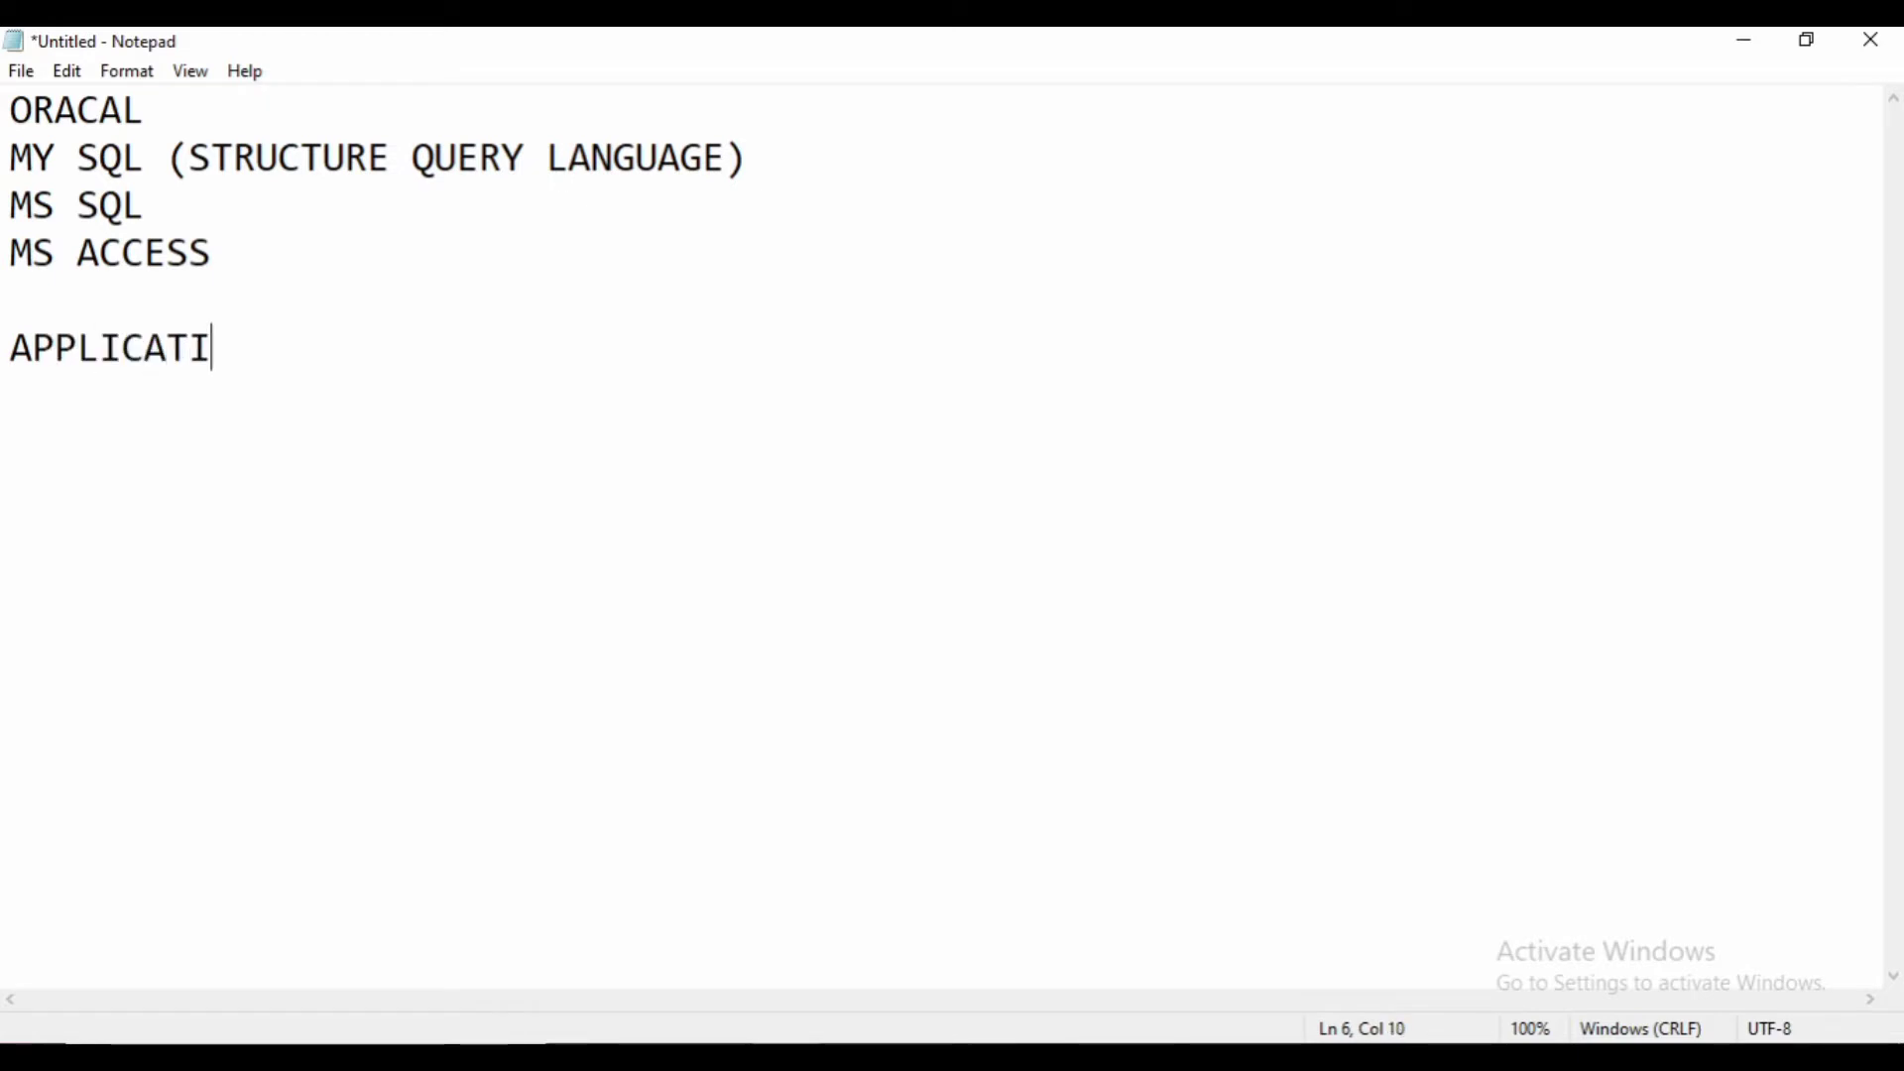
{"action": "type", "text": "ON SOFT"}
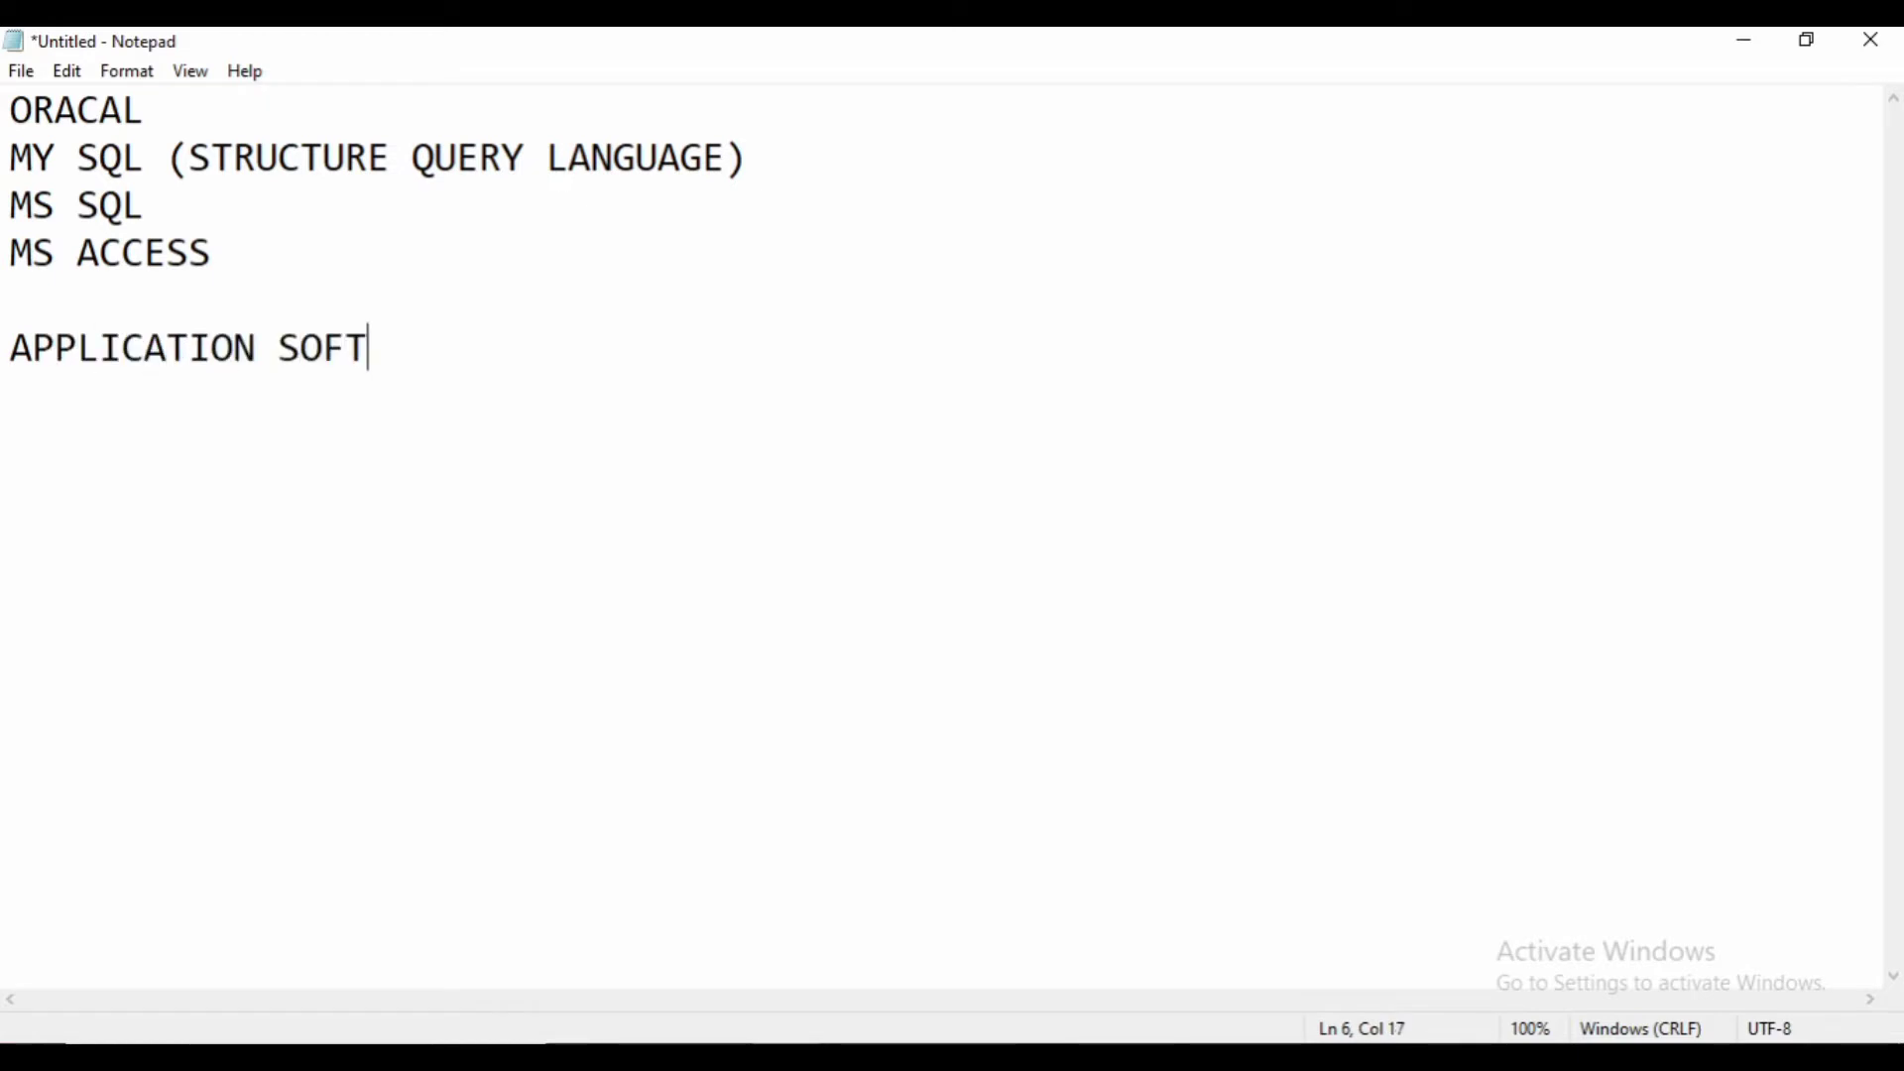
{"action": "type", "text": "WATER"}
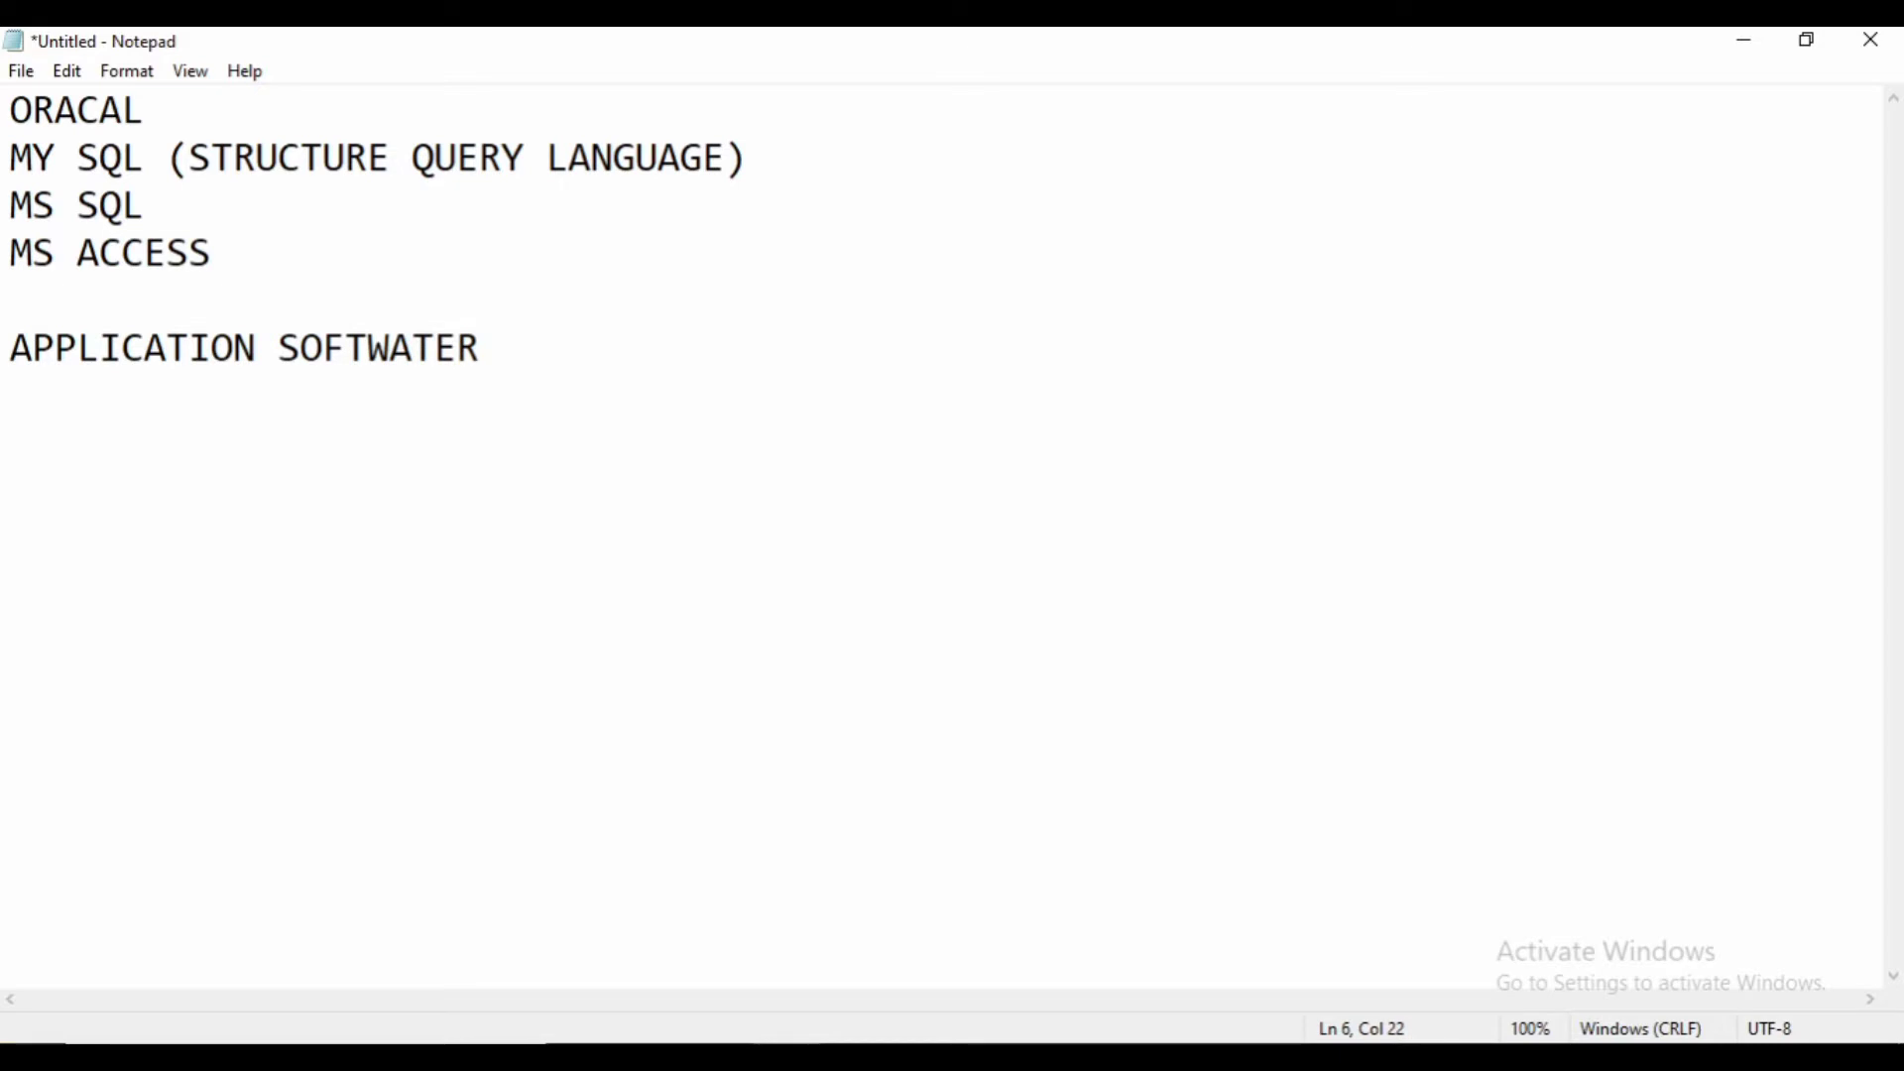
{"action": "key", "text": "BackSpace"}
{"action": "key", "text": "BackSpace"}
{"action": "key", "text": "BackSpace"}
{"action": "key", "text": "BackSpace"}
{"action": "type", "text": "ARE"}
{"action": "key", "text": "Return"}
{"action": "type", "text": "MS"}
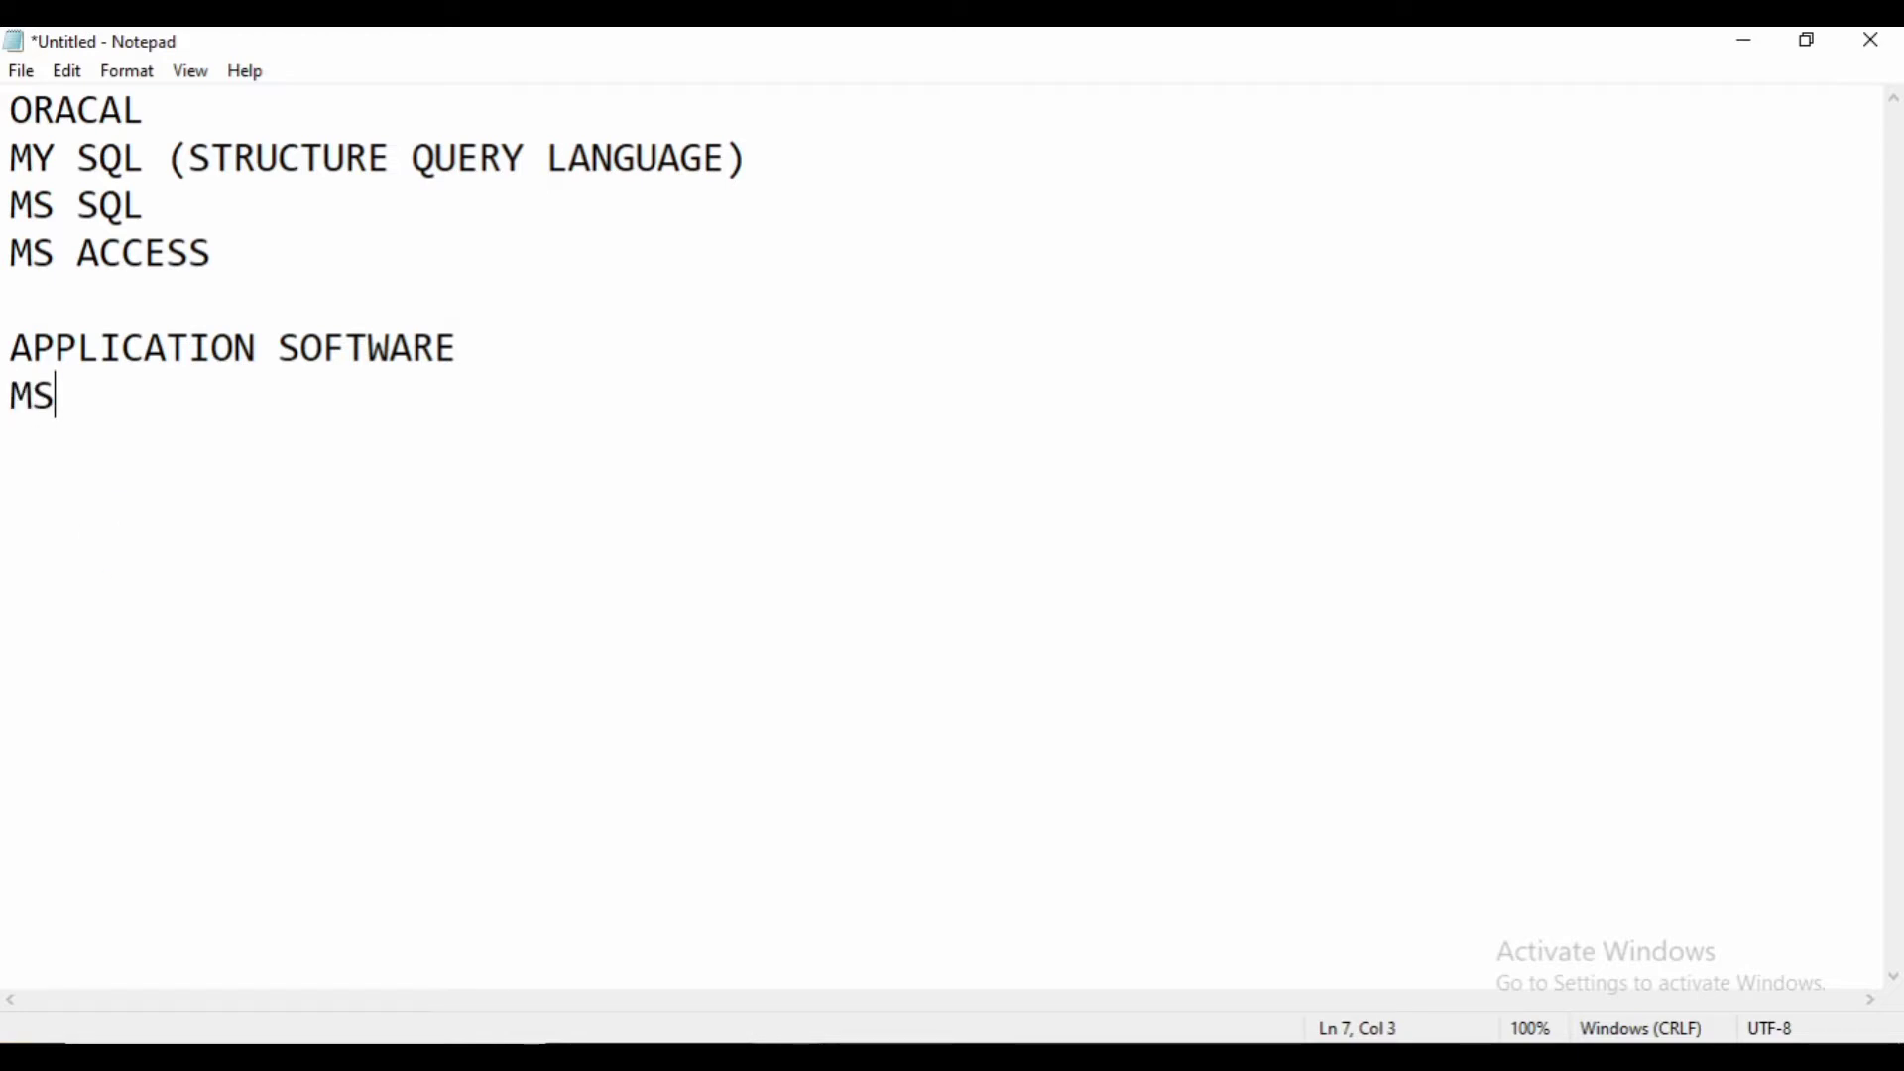
{"action": "key", "text": "BackSpace"}
{"action": "type", "text": "ICRO"}
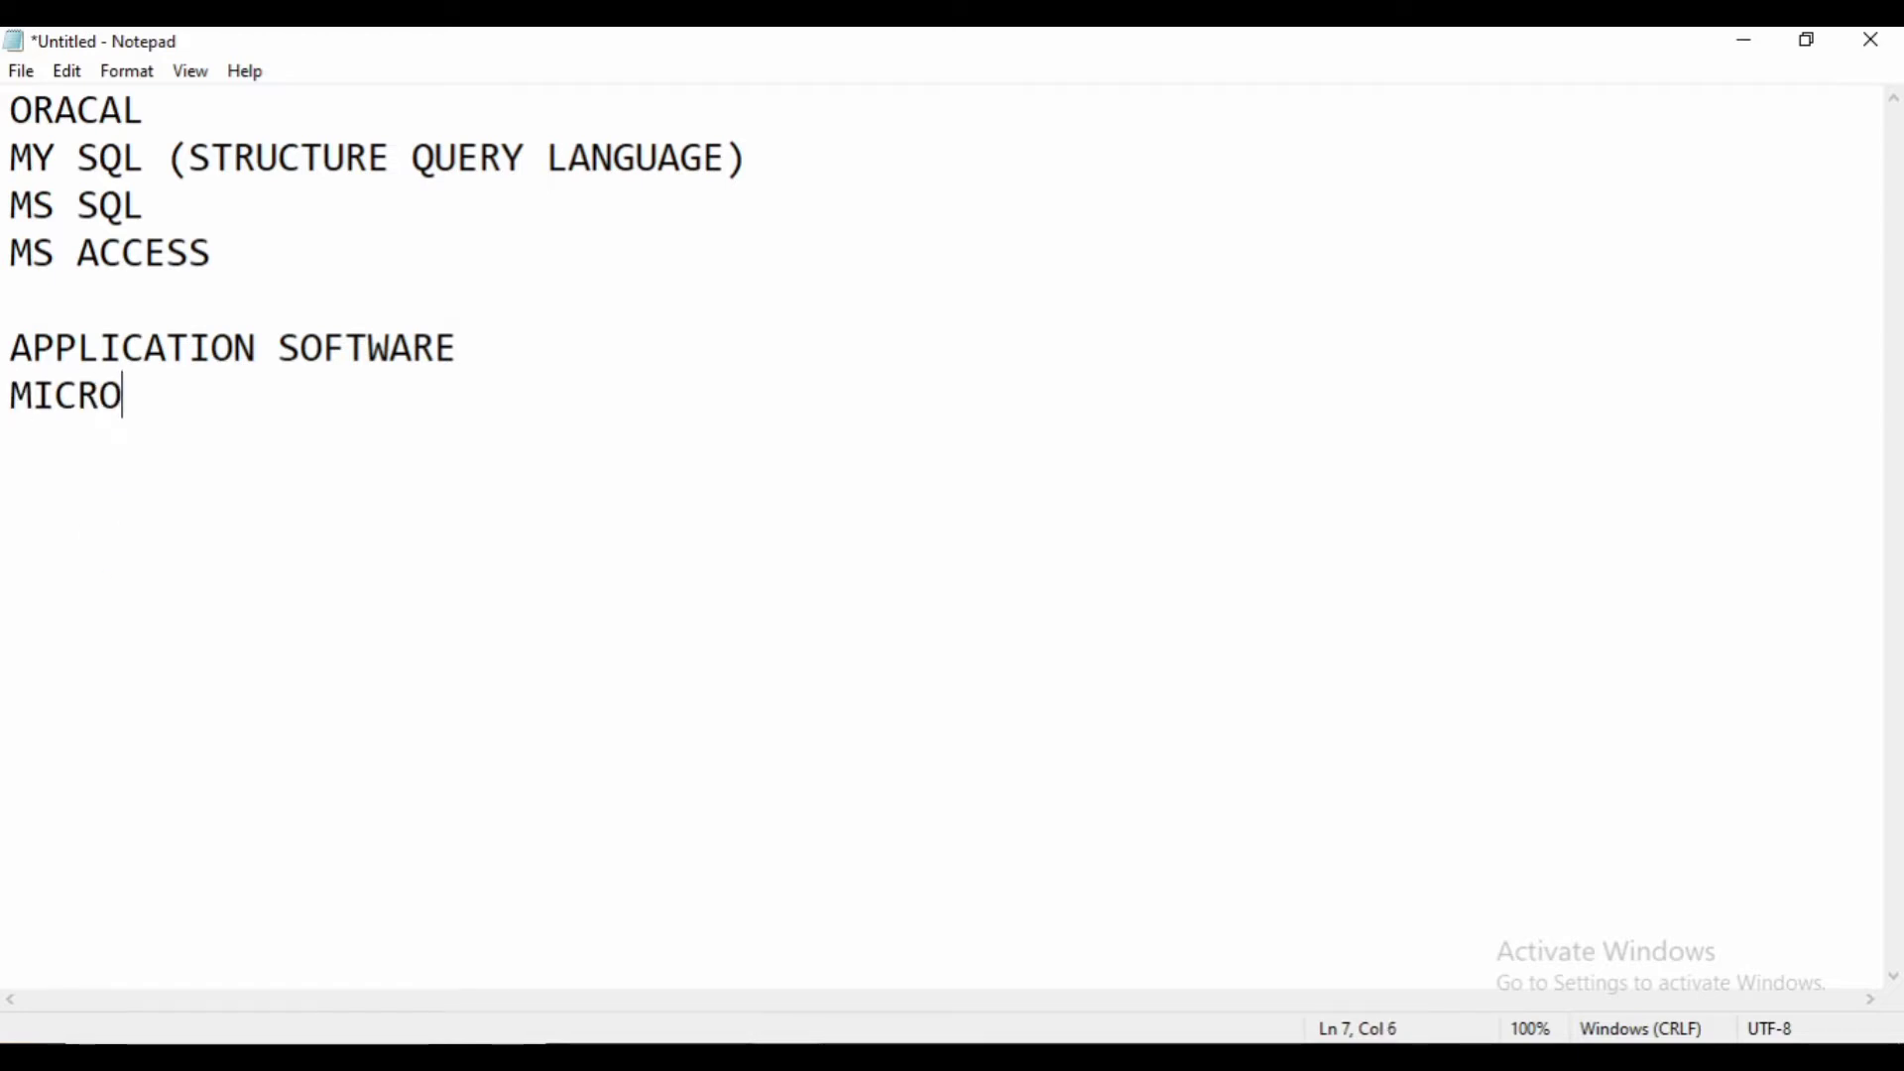
{"action": "type", "text": "SOFT OFFI"}
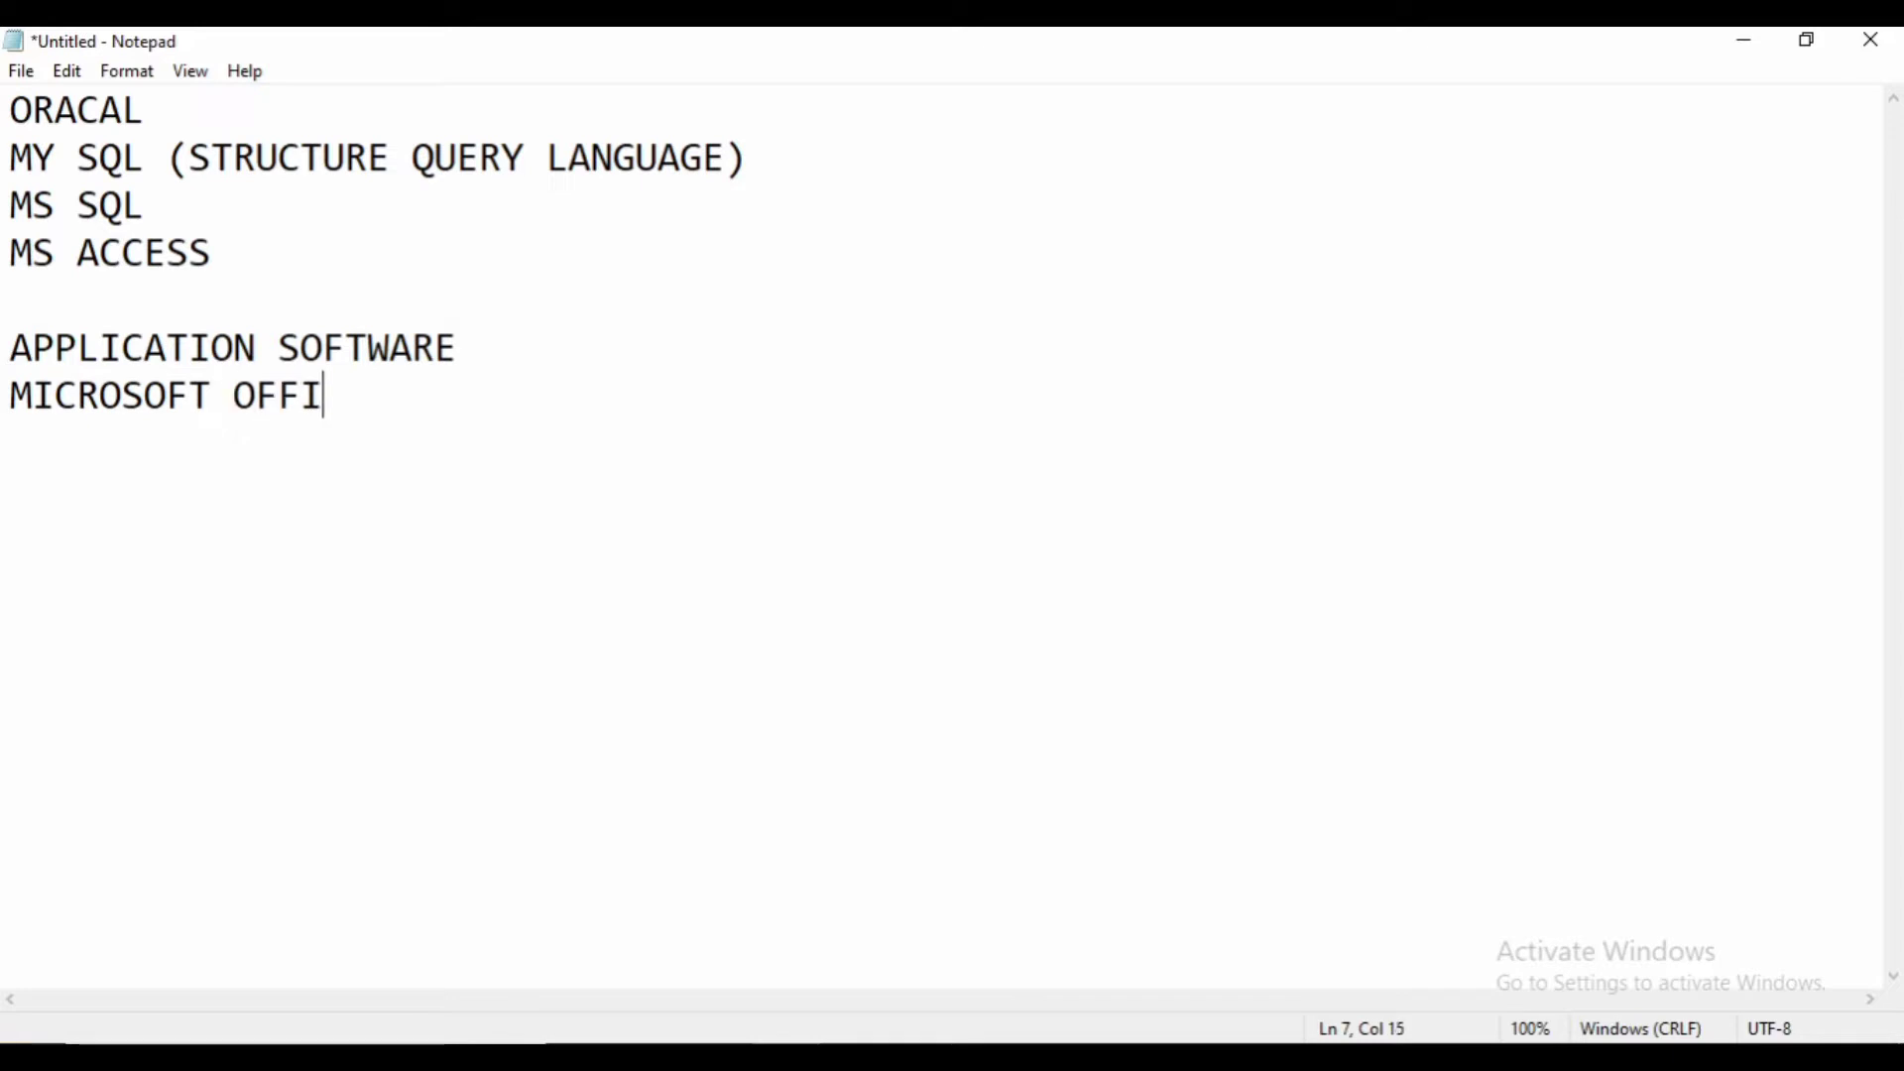
{"action": "type", "text": "CE PACK"}
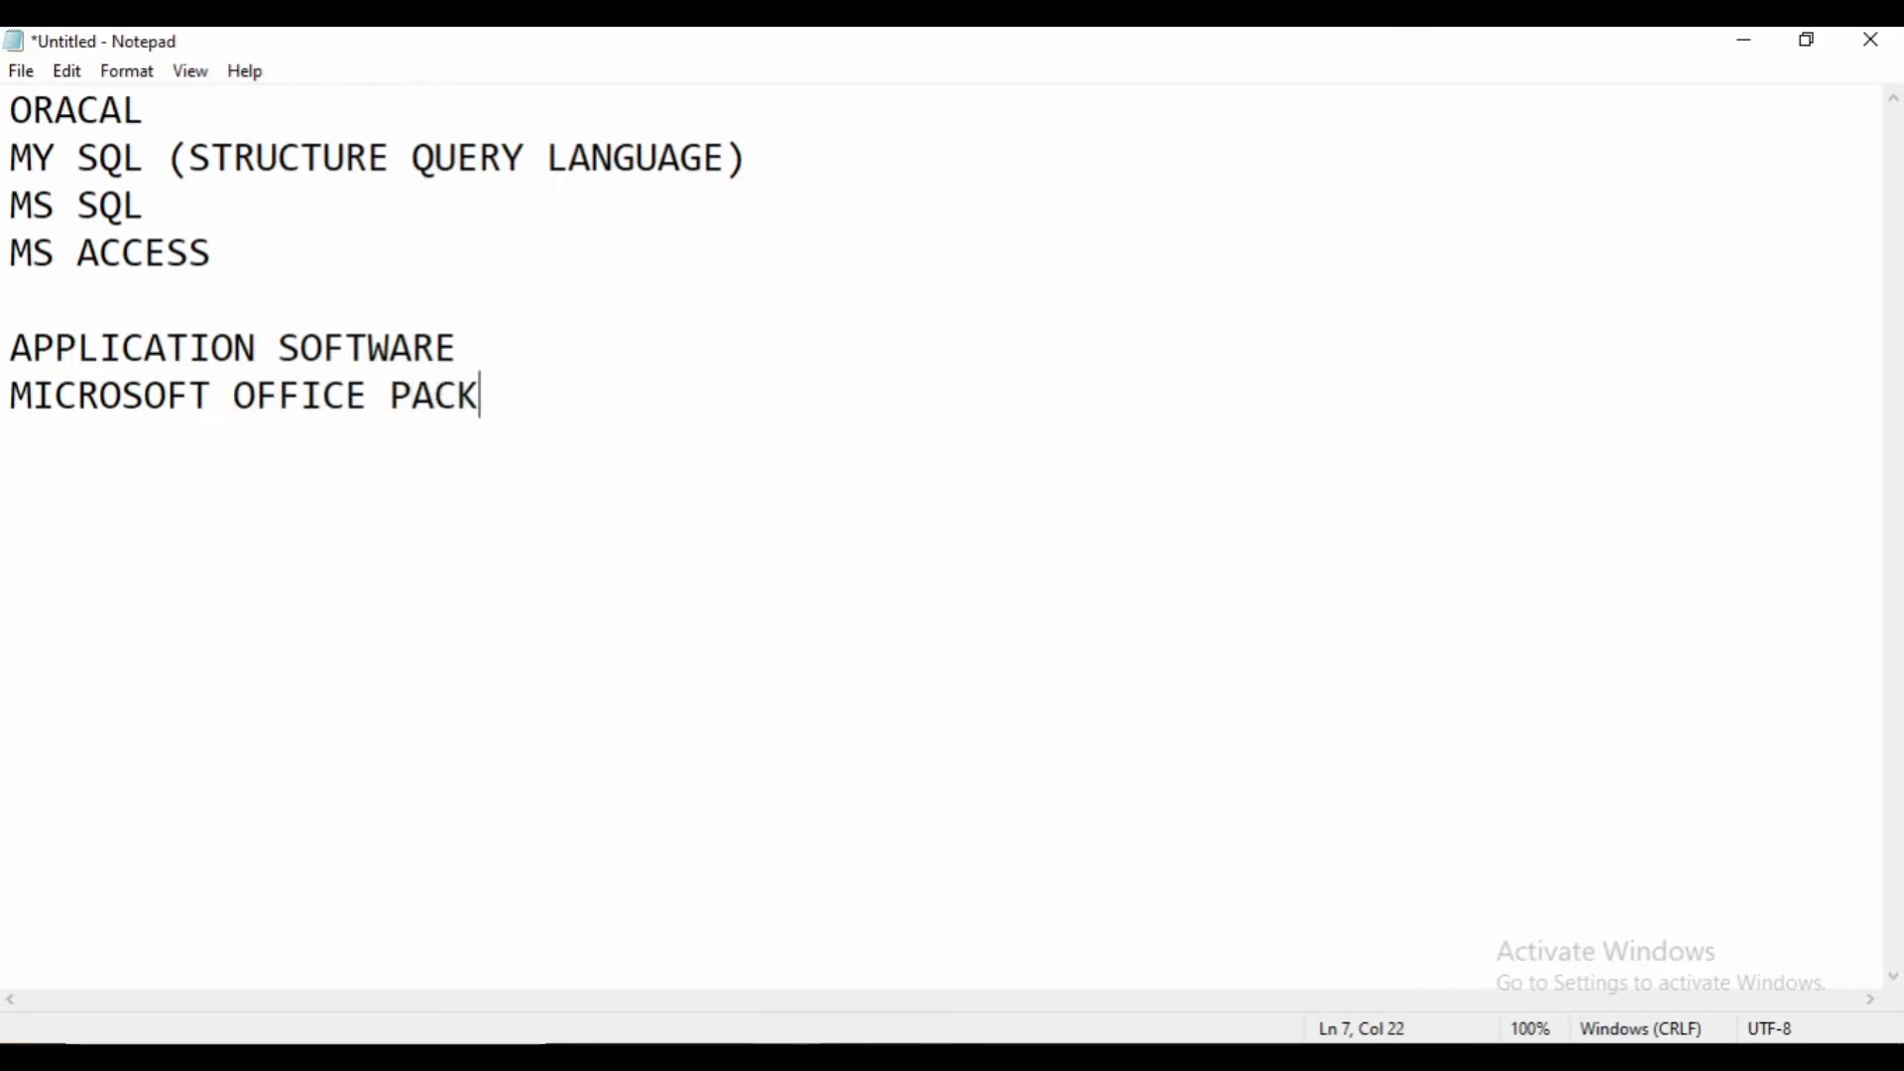
{"action": "type", "text": "AGE"}
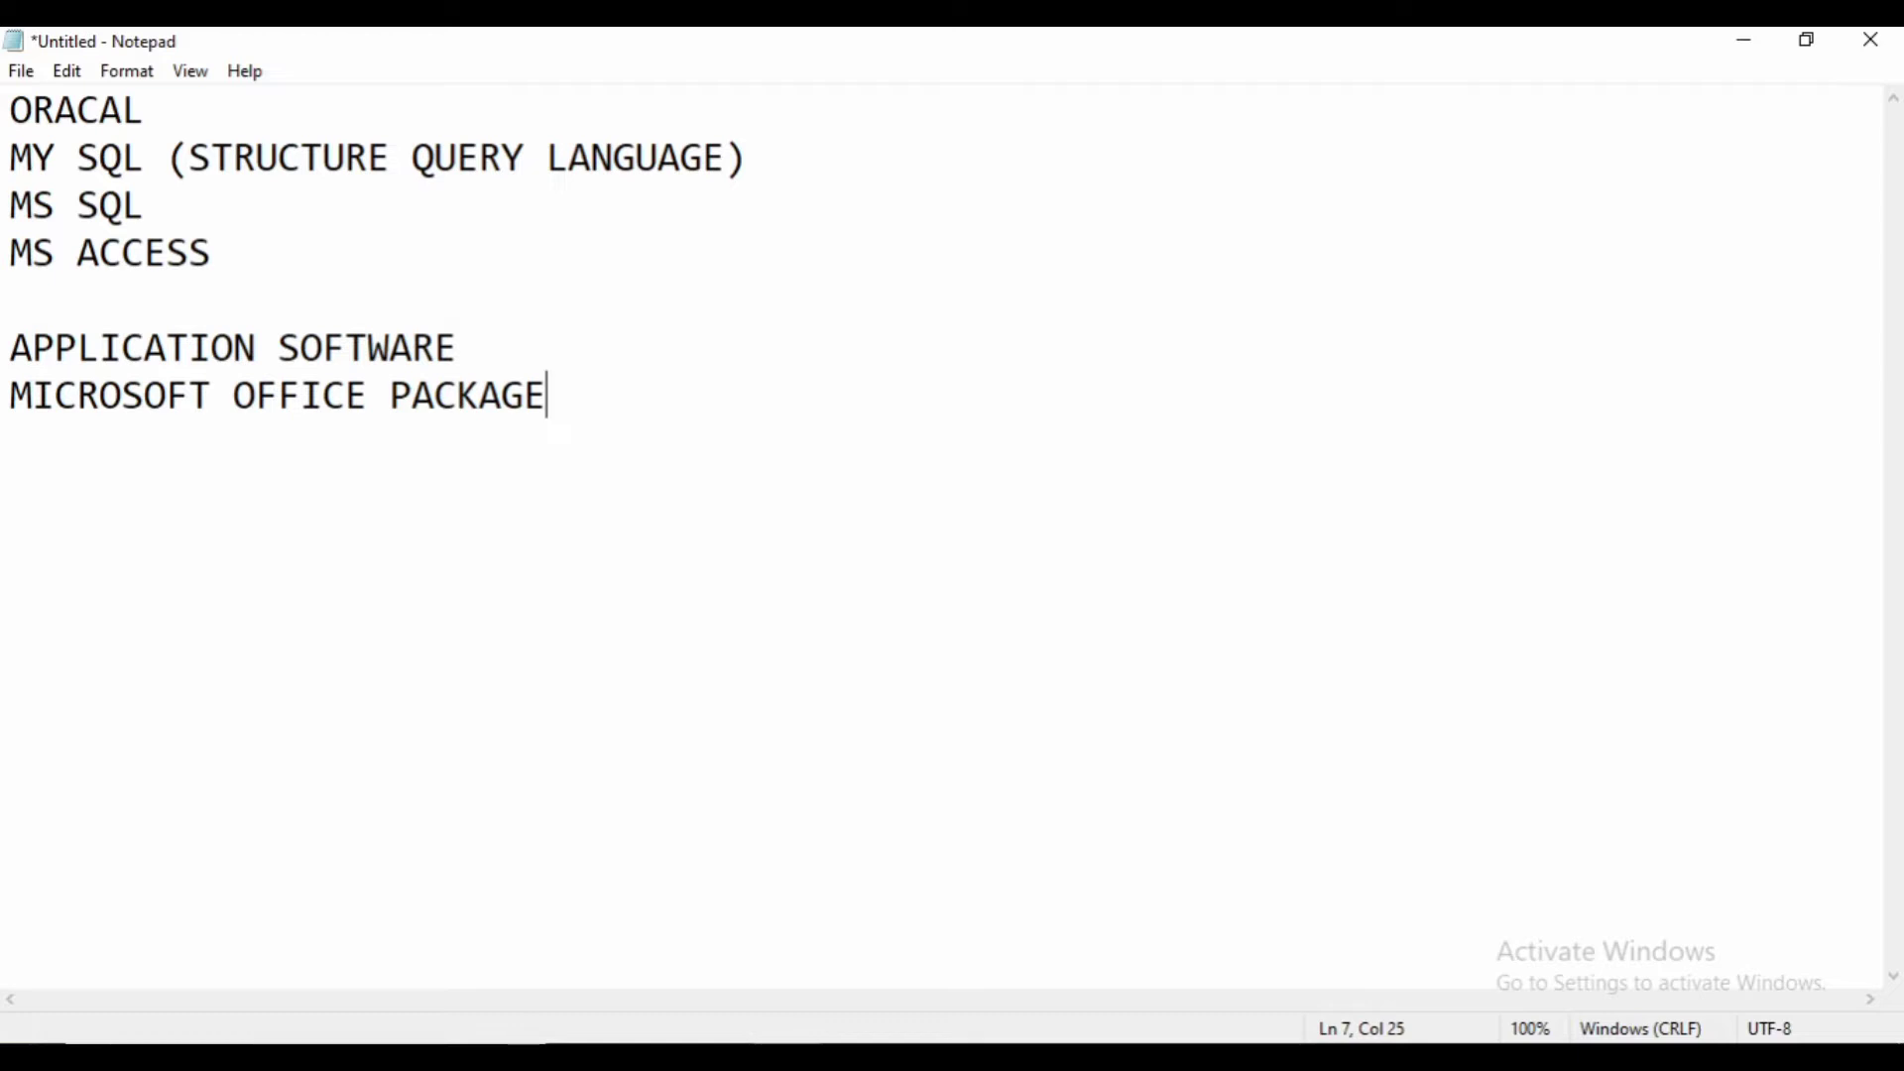
{"action": "key", "text": "Return"}
- Search the Start menu for 'ACCESS' and launch Microsoft Access 2010
{"action": "left_click", "coordinate": [23, 1059]}
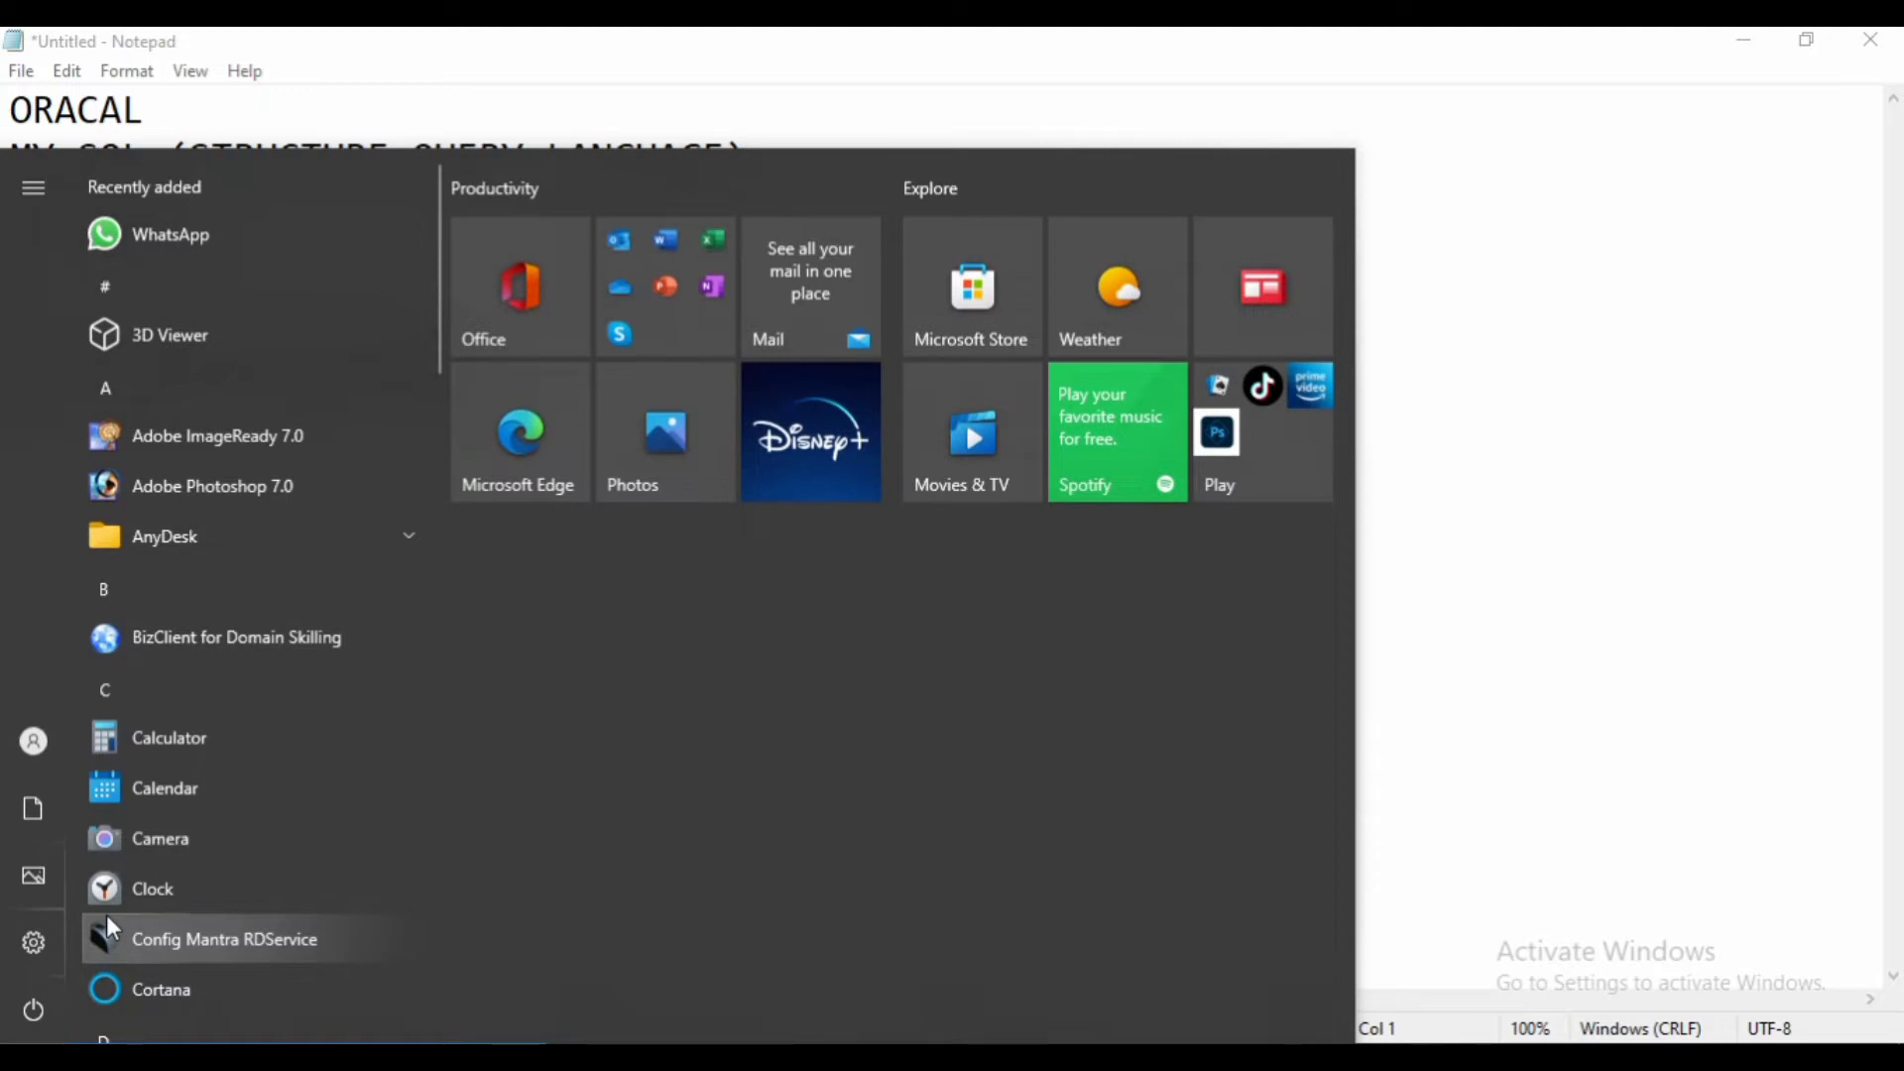
{"action": "type", "text": "MS"}
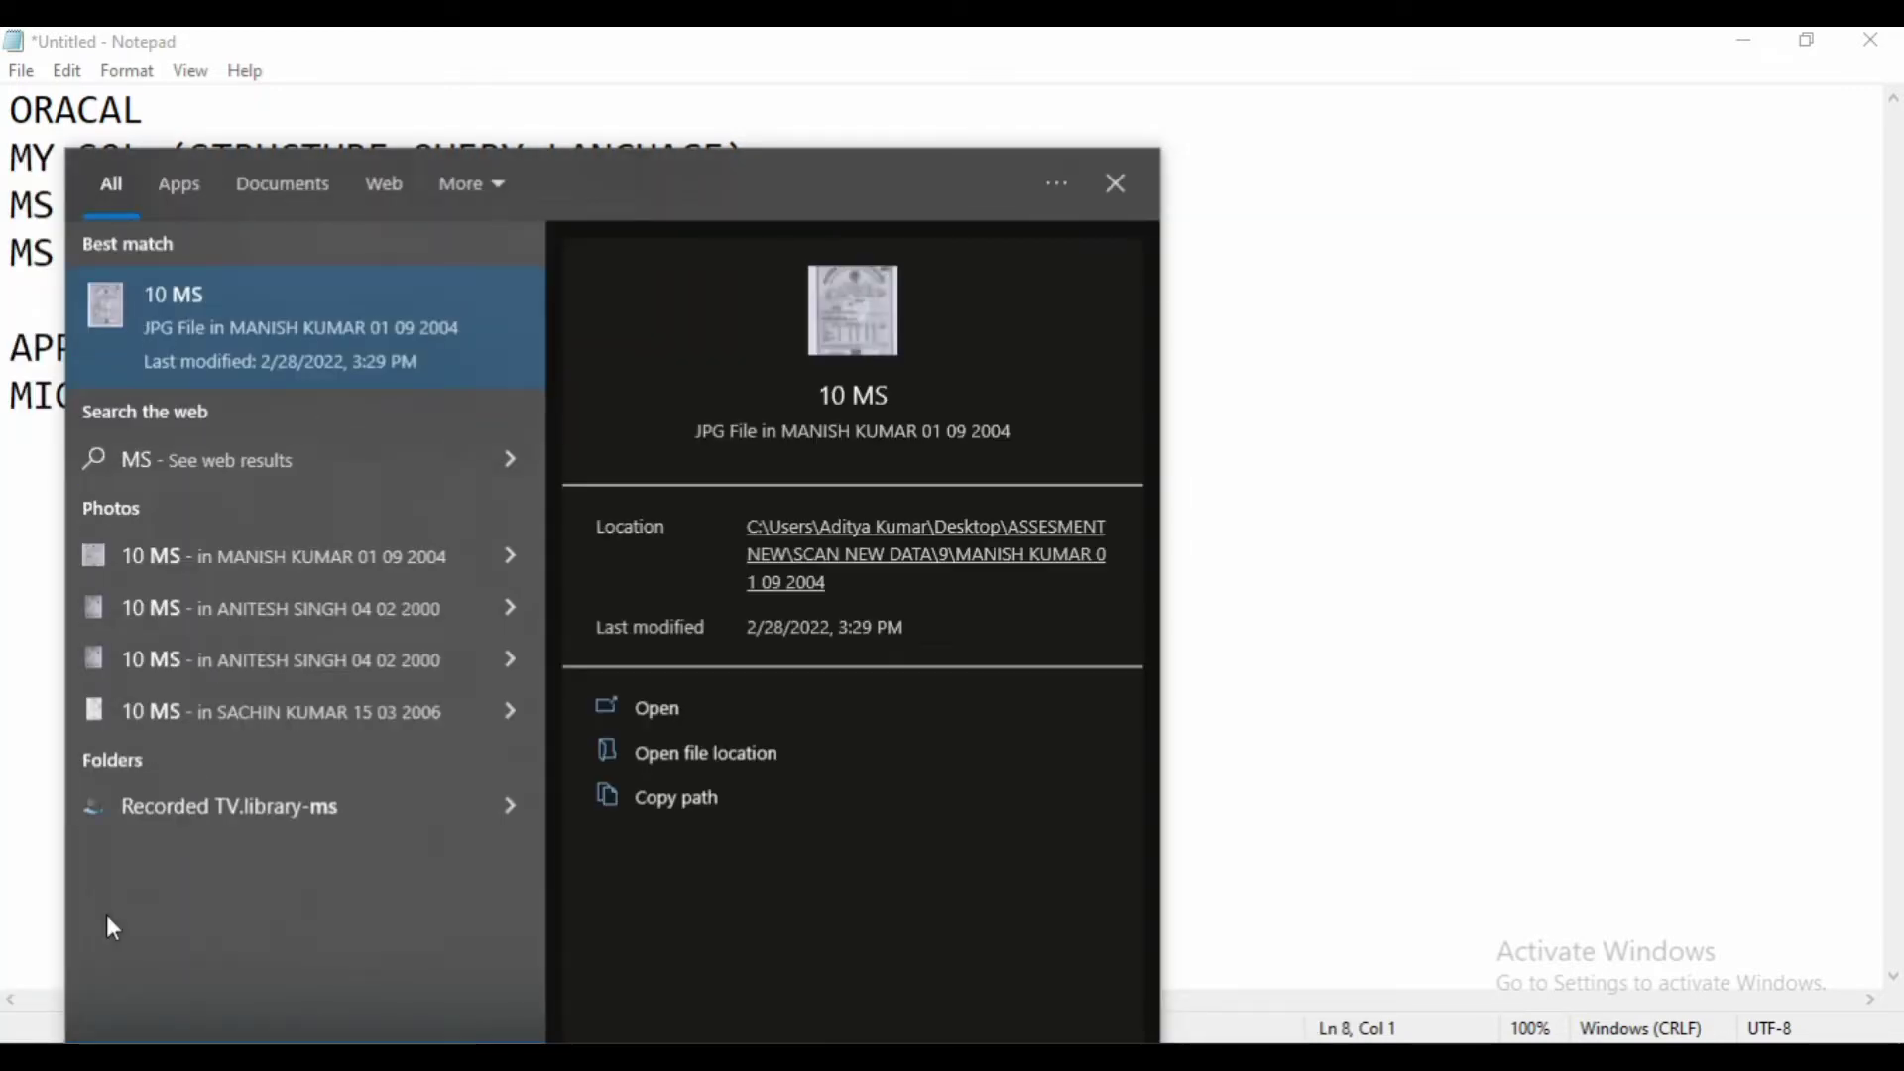
{"action": "type", "text": " ACC"}
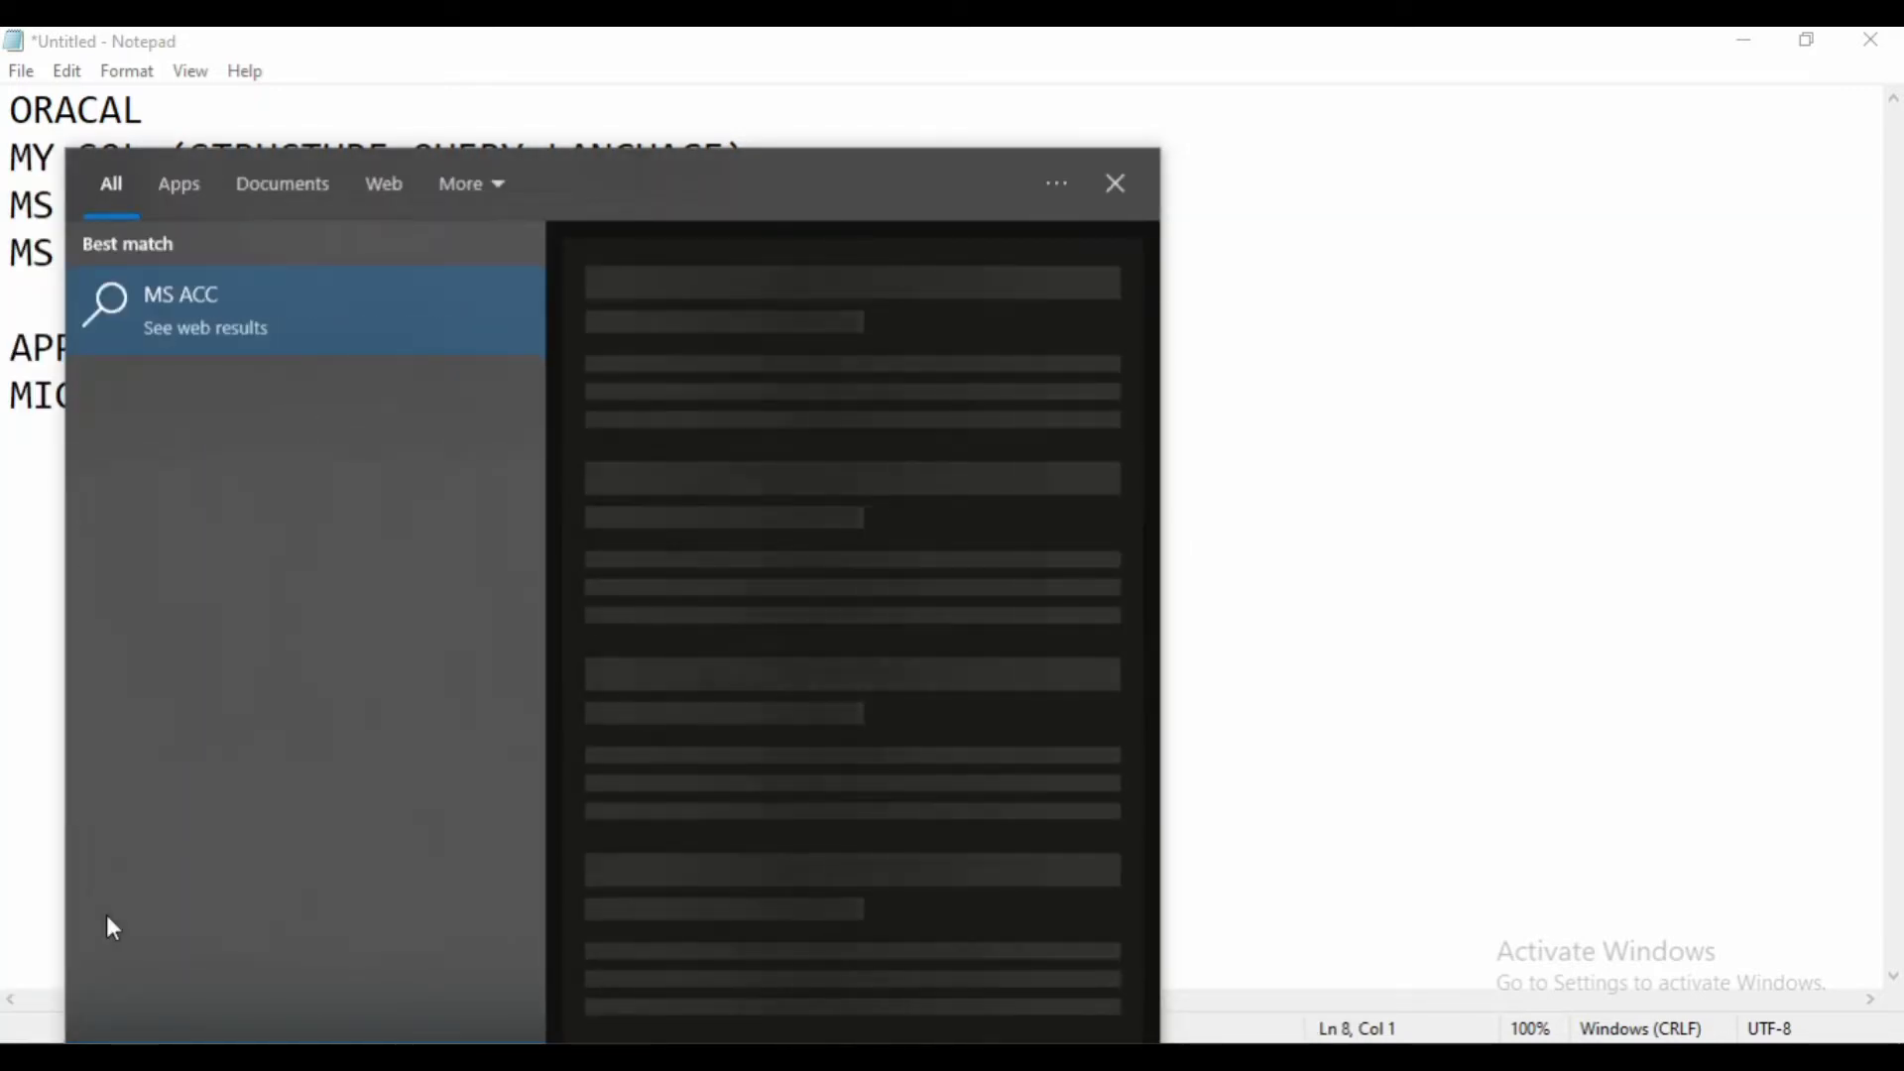
{"action": "key", "text": "BackSpace"}
{"action": "key", "text": "BackSpace"}
{"action": "key", "text": "BackSpace"}
{"action": "key", "text": "BackSpace"}
{"action": "key", "text": "BackSpace"}
{"action": "key", "text": "BackSpace"}
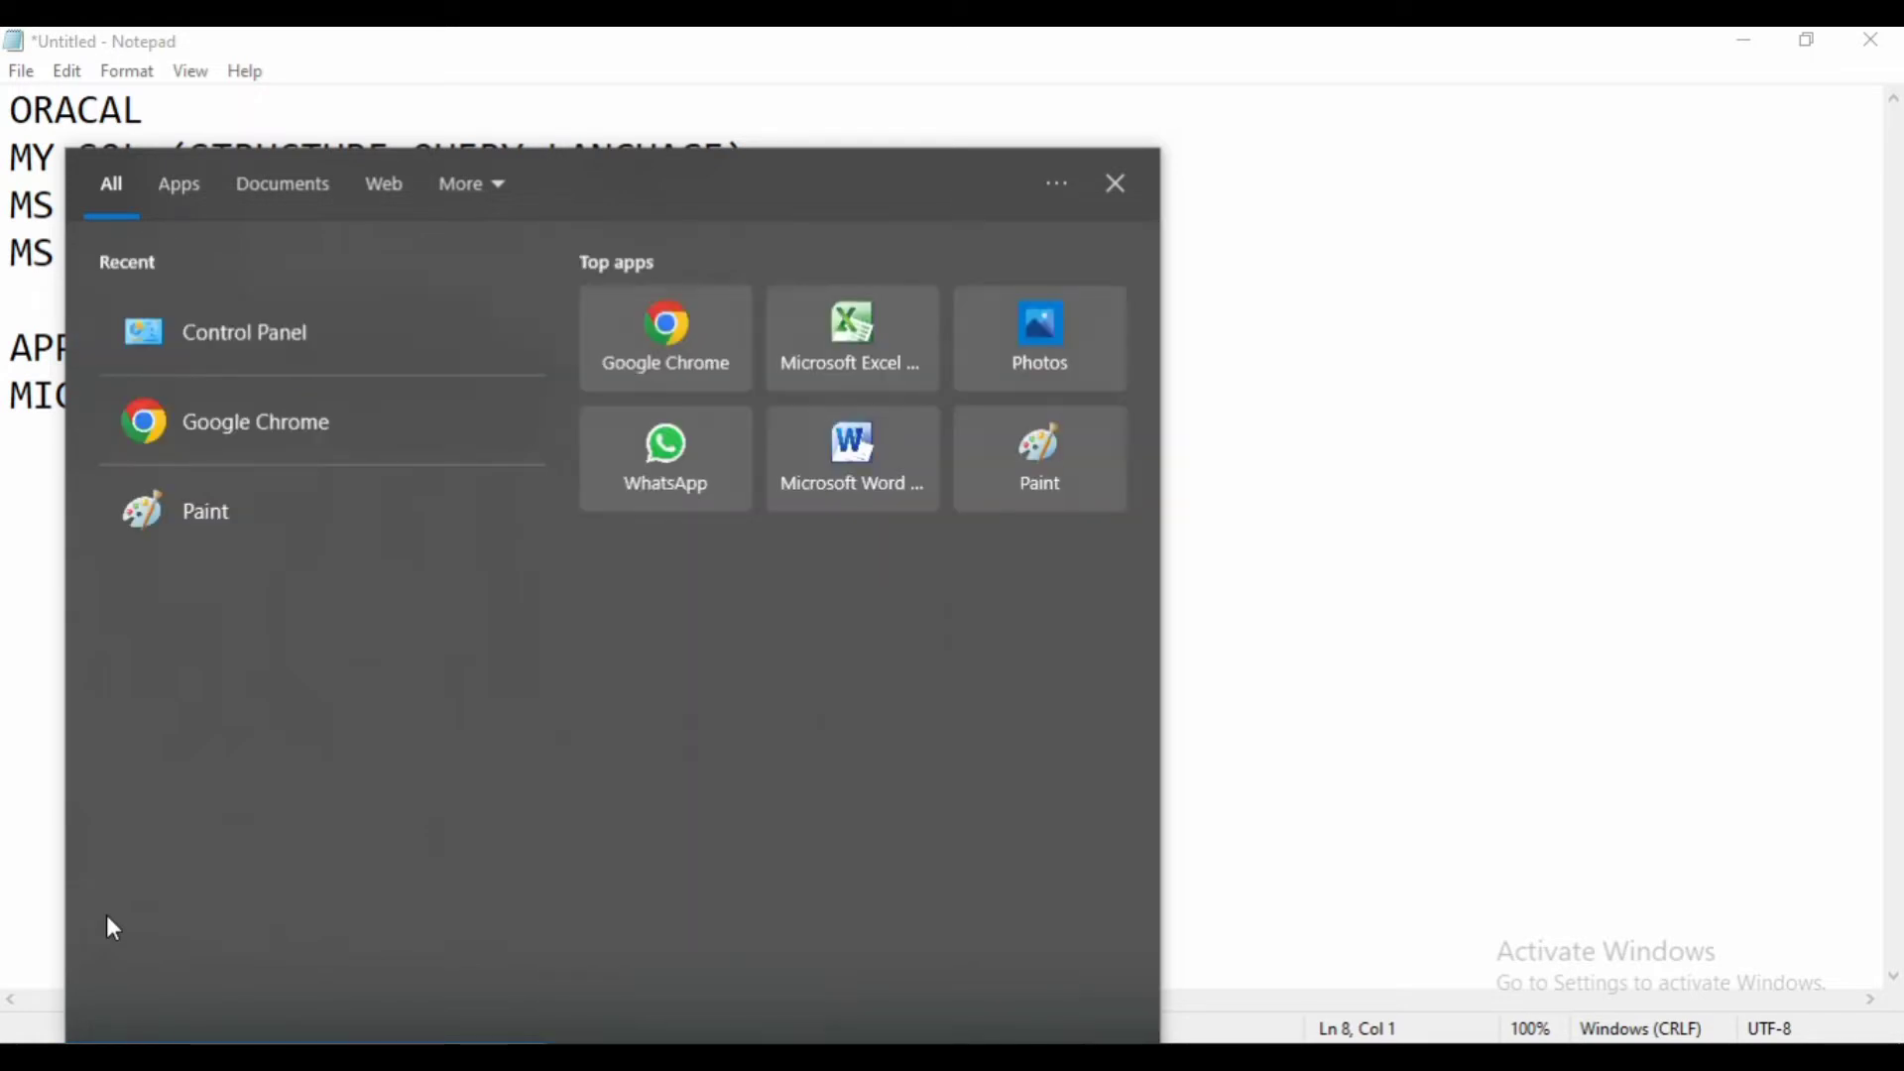
{"action": "type", "text": "AC"}
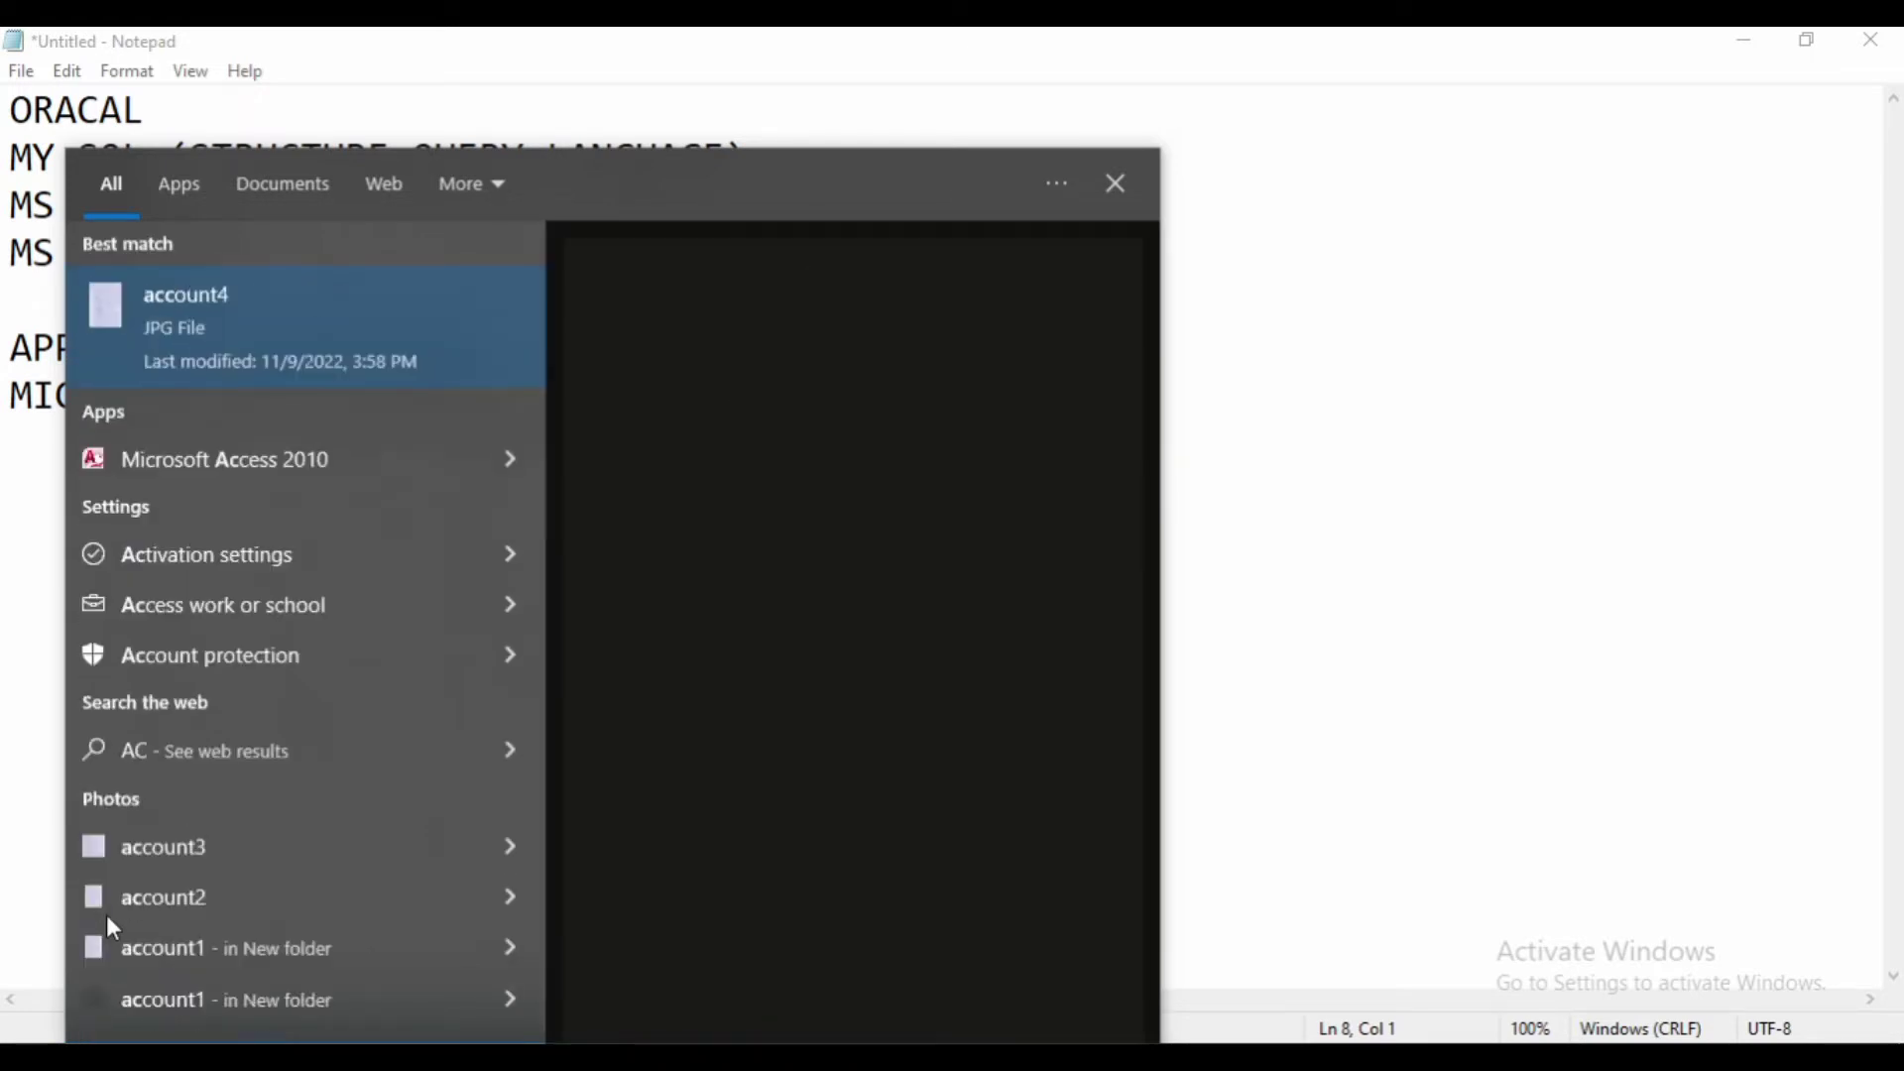
{"action": "type", "text": "CESS"}
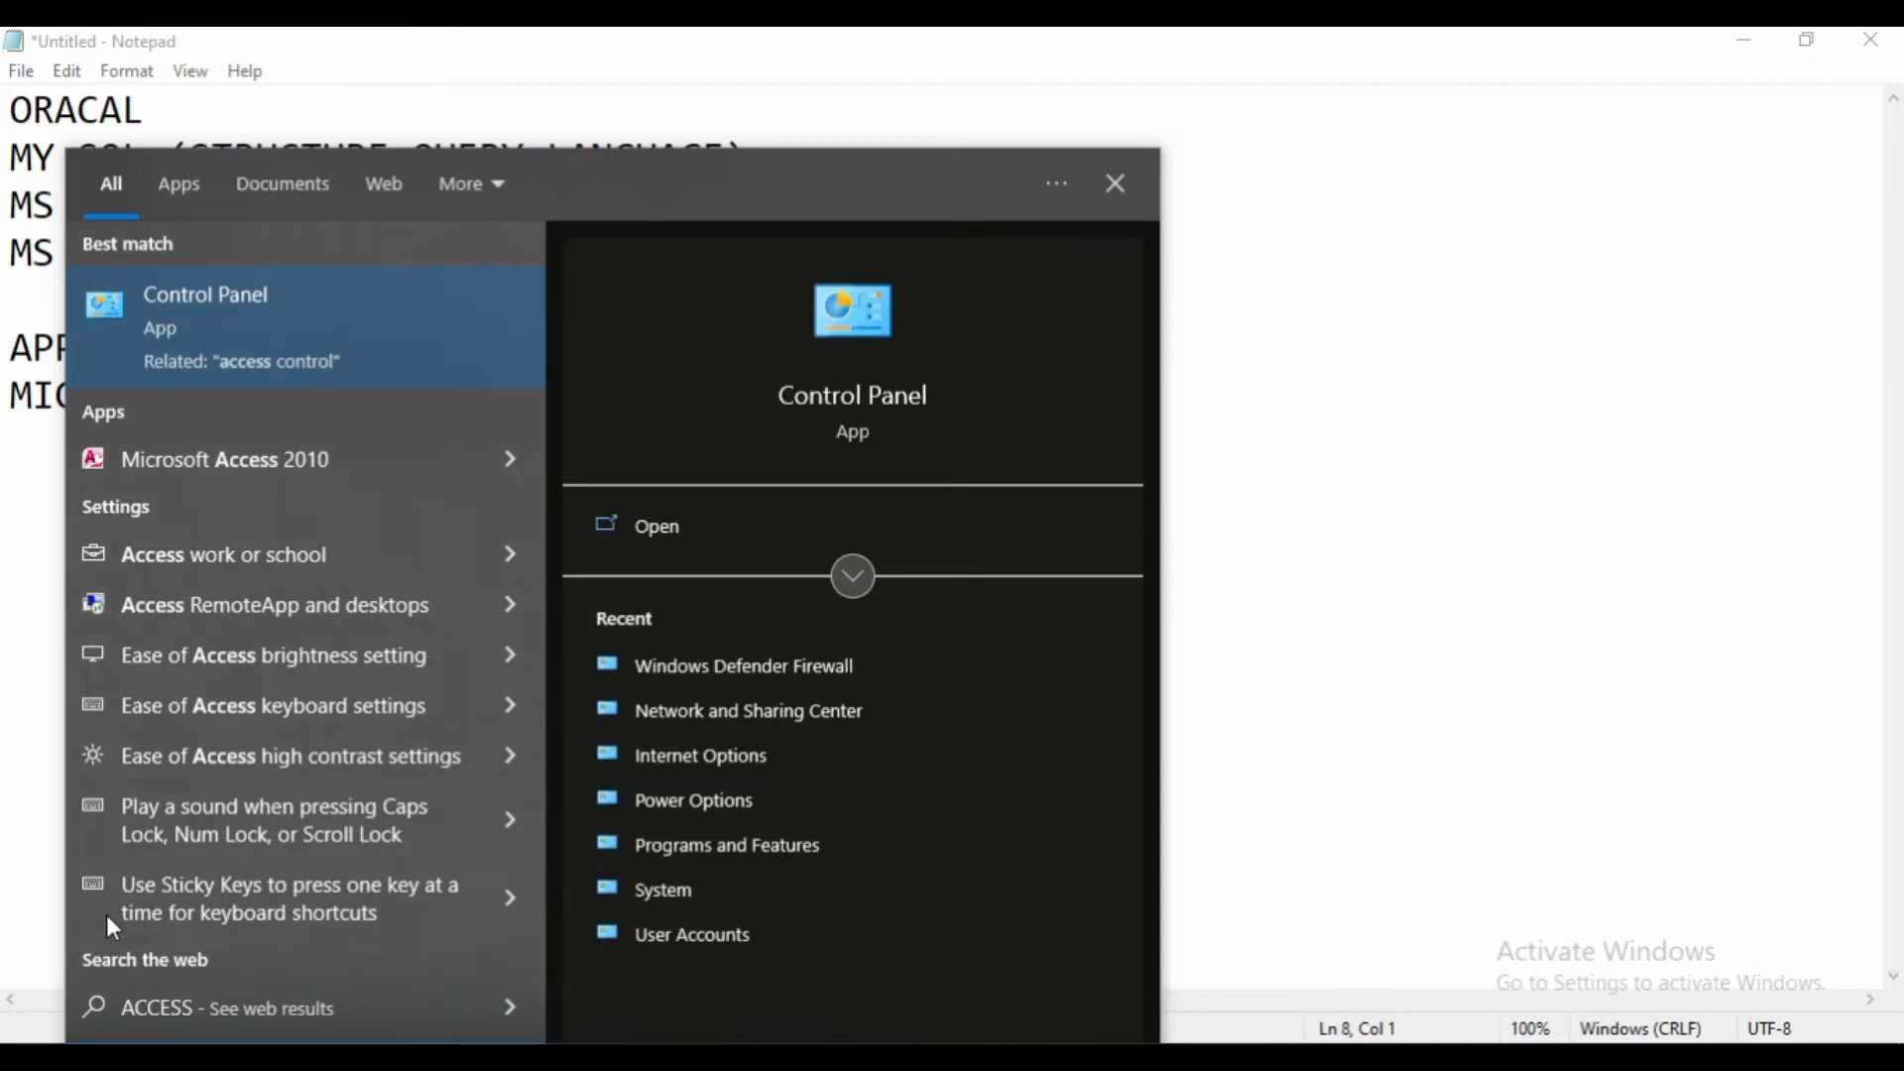
{"action": "left_click", "coordinate": [195, 461]}
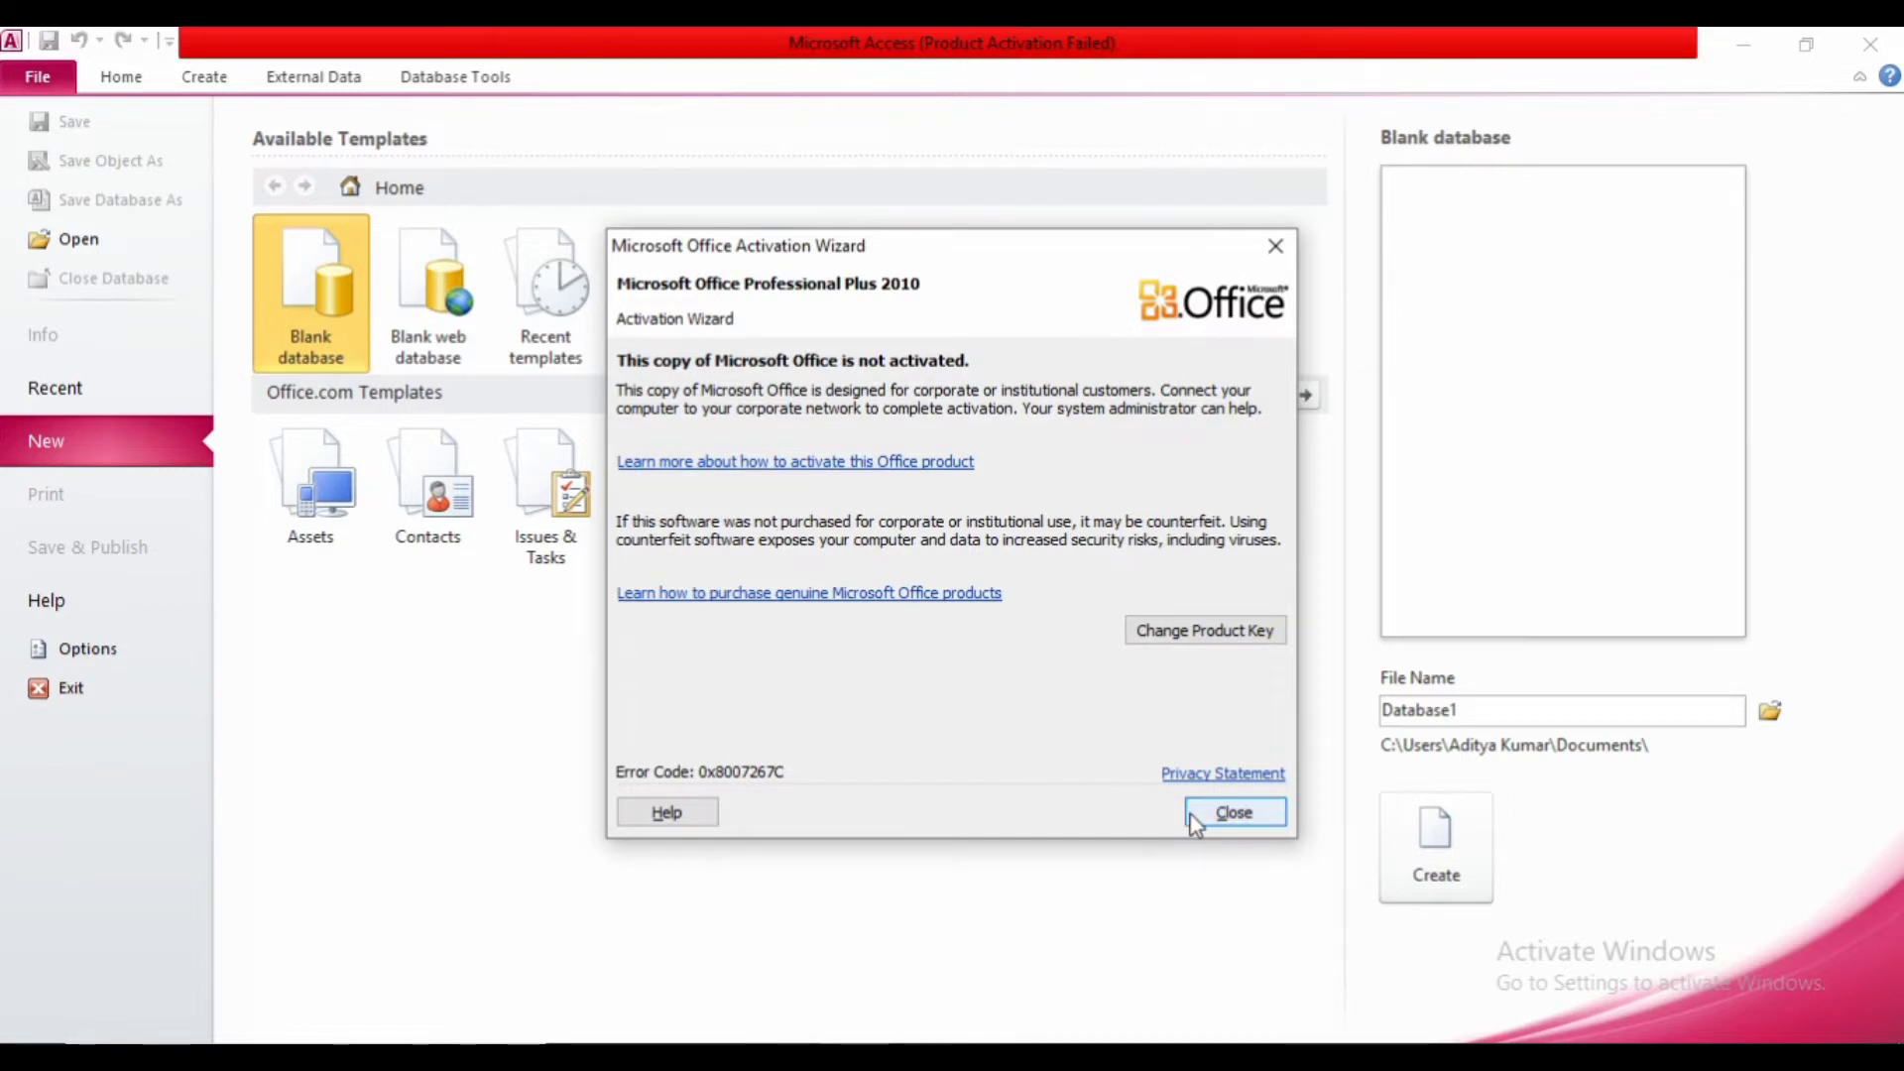
- Close the Office Activation Wizard and pick the Blank database template
{"action": "left_click", "coordinate": [1233, 812]}
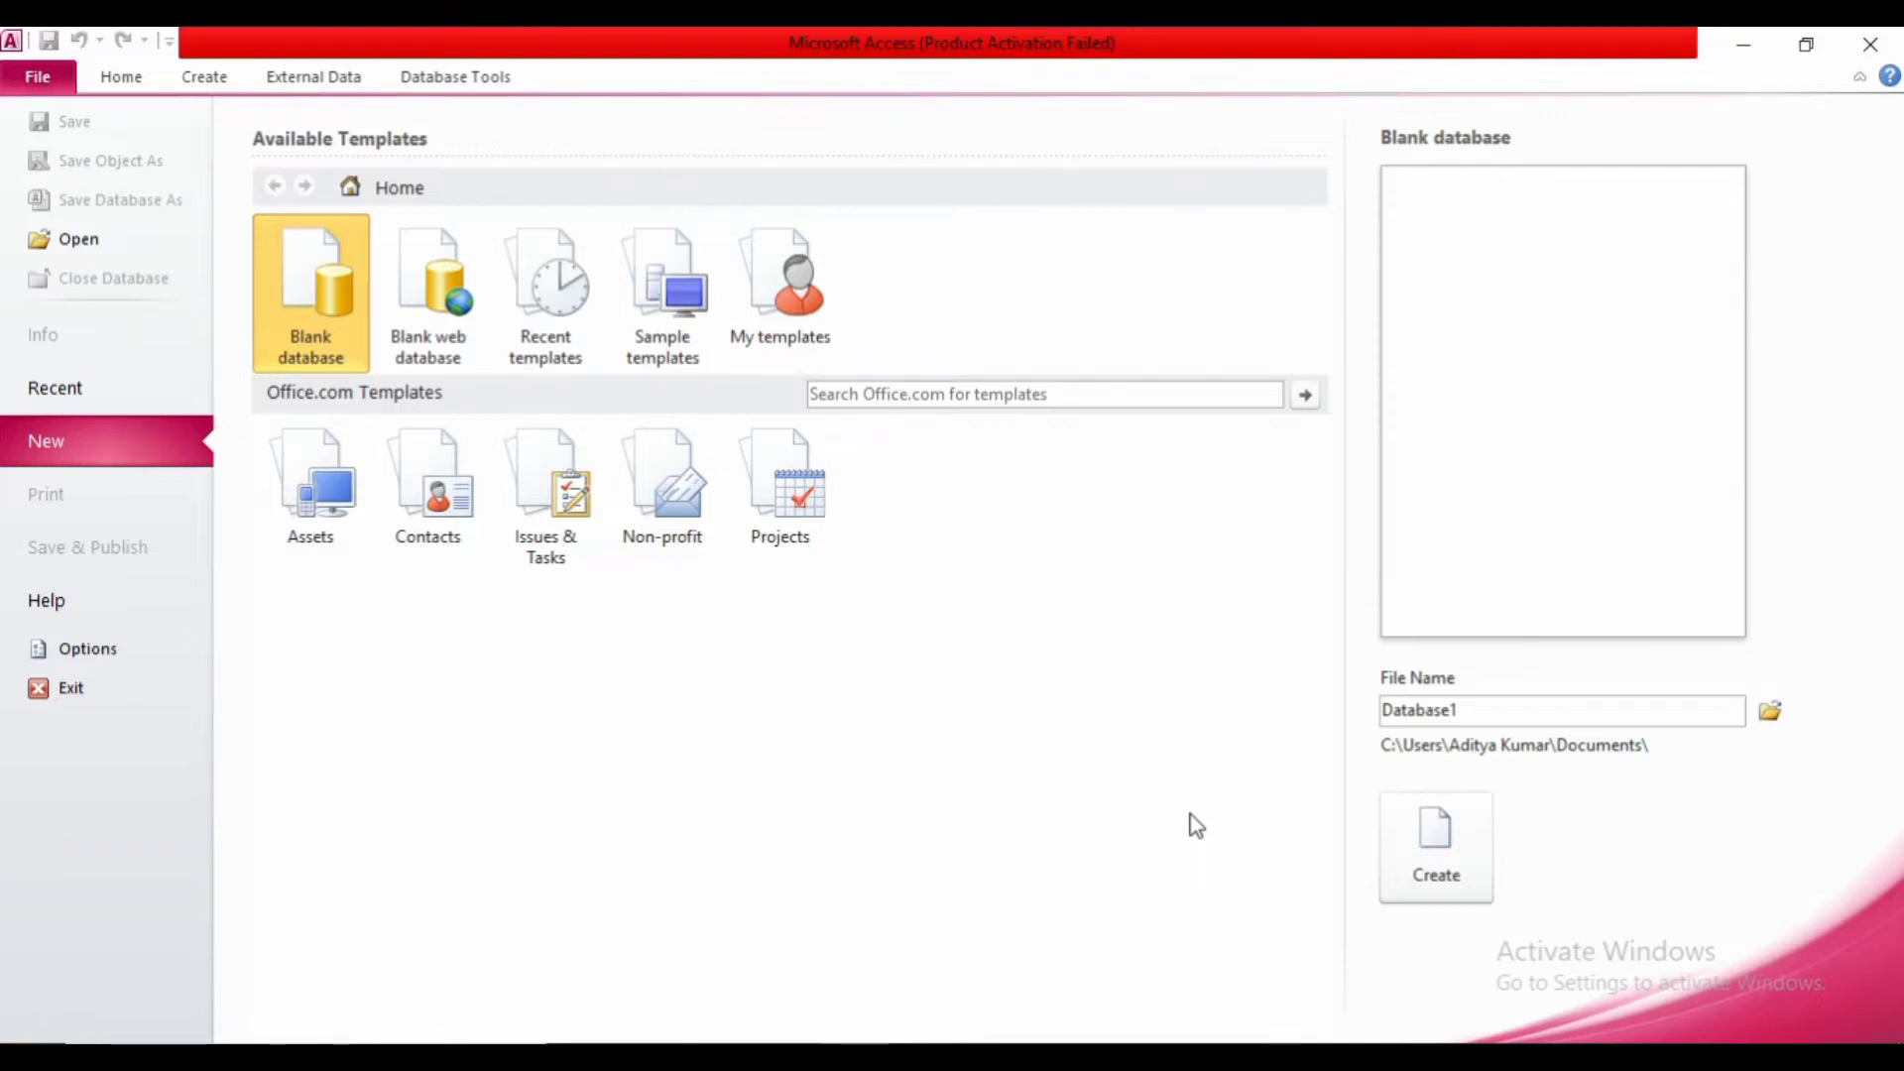
{"action": "left_click", "coordinate": [317, 345]}
- Replace Database1 with MyDatabase as the file name, keeping the Documents save location
{"action": "double_click", "coordinate": [1488, 710]}
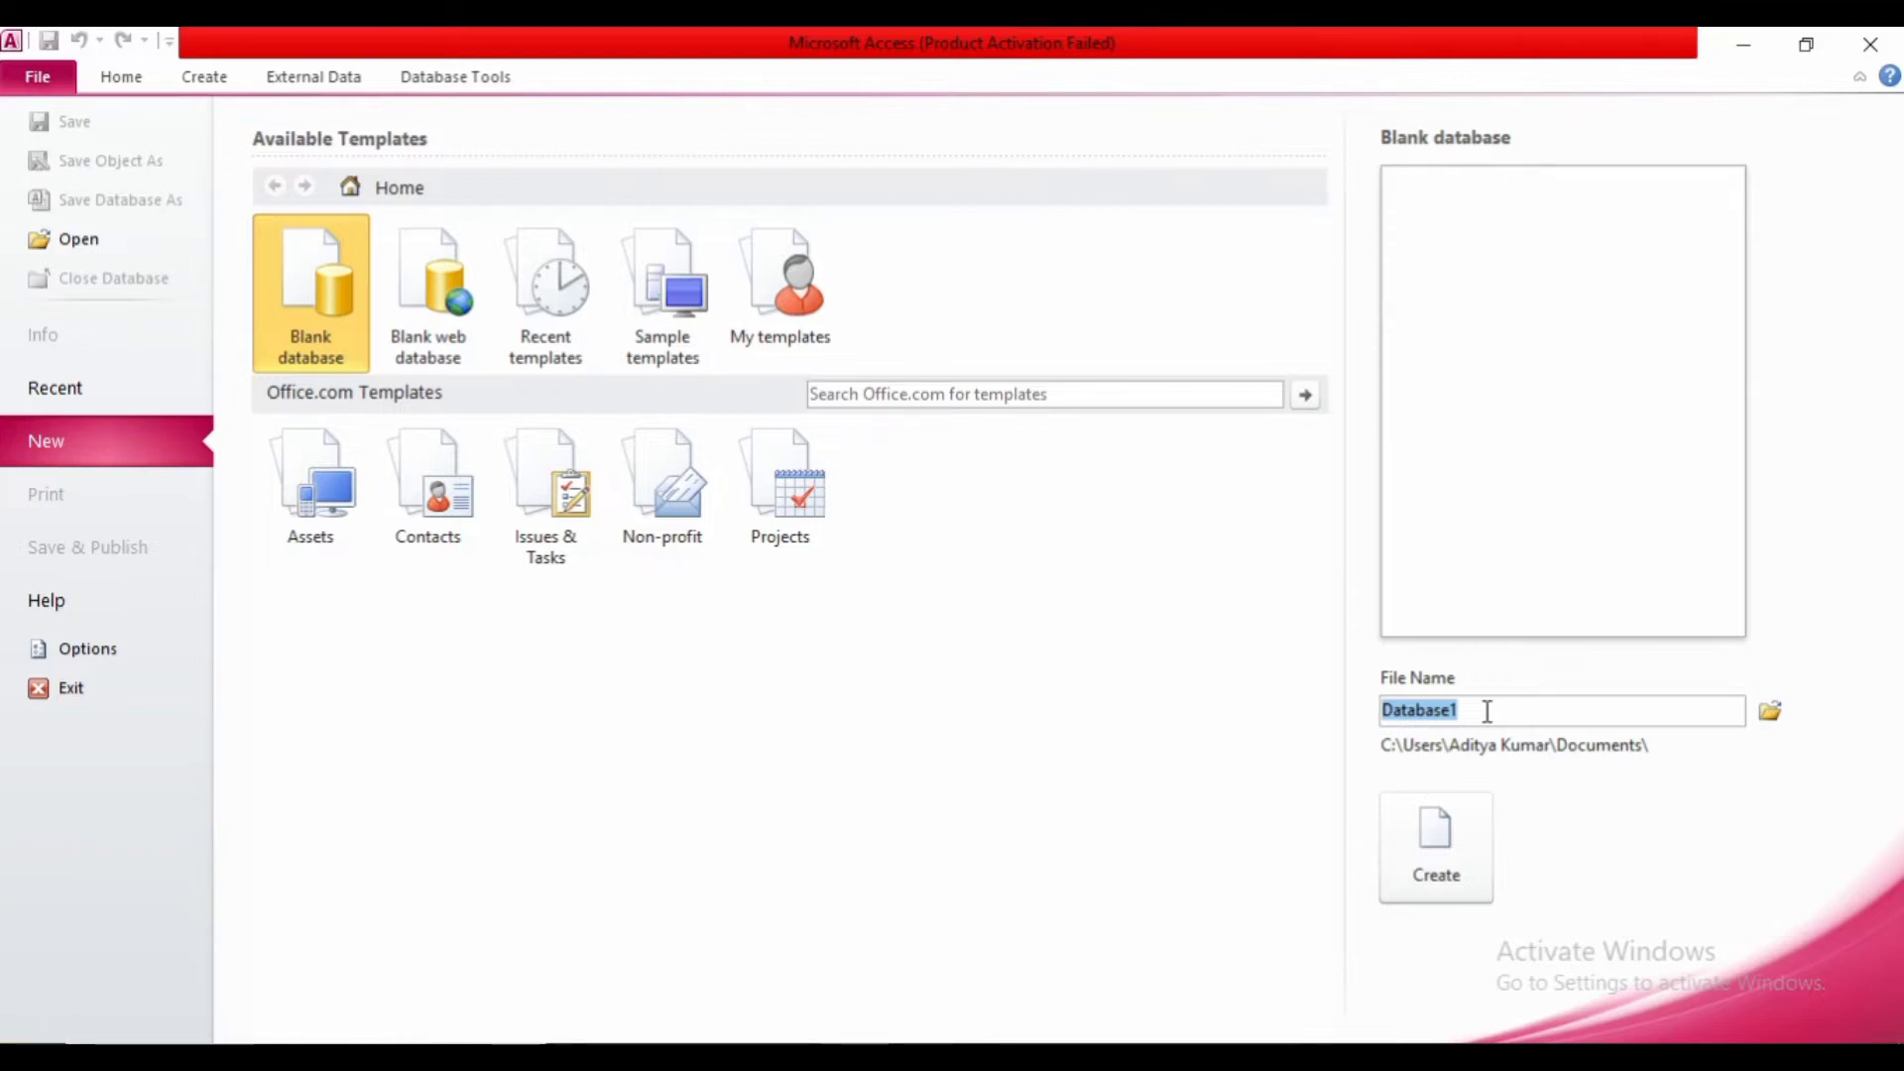
{"action": "type", "text": "asd"}
{"action": "key", "text": "BackSpace"}
{"action": "key", "text": "BackSpace"}
{"action": "key", "text": "BackSpace"}
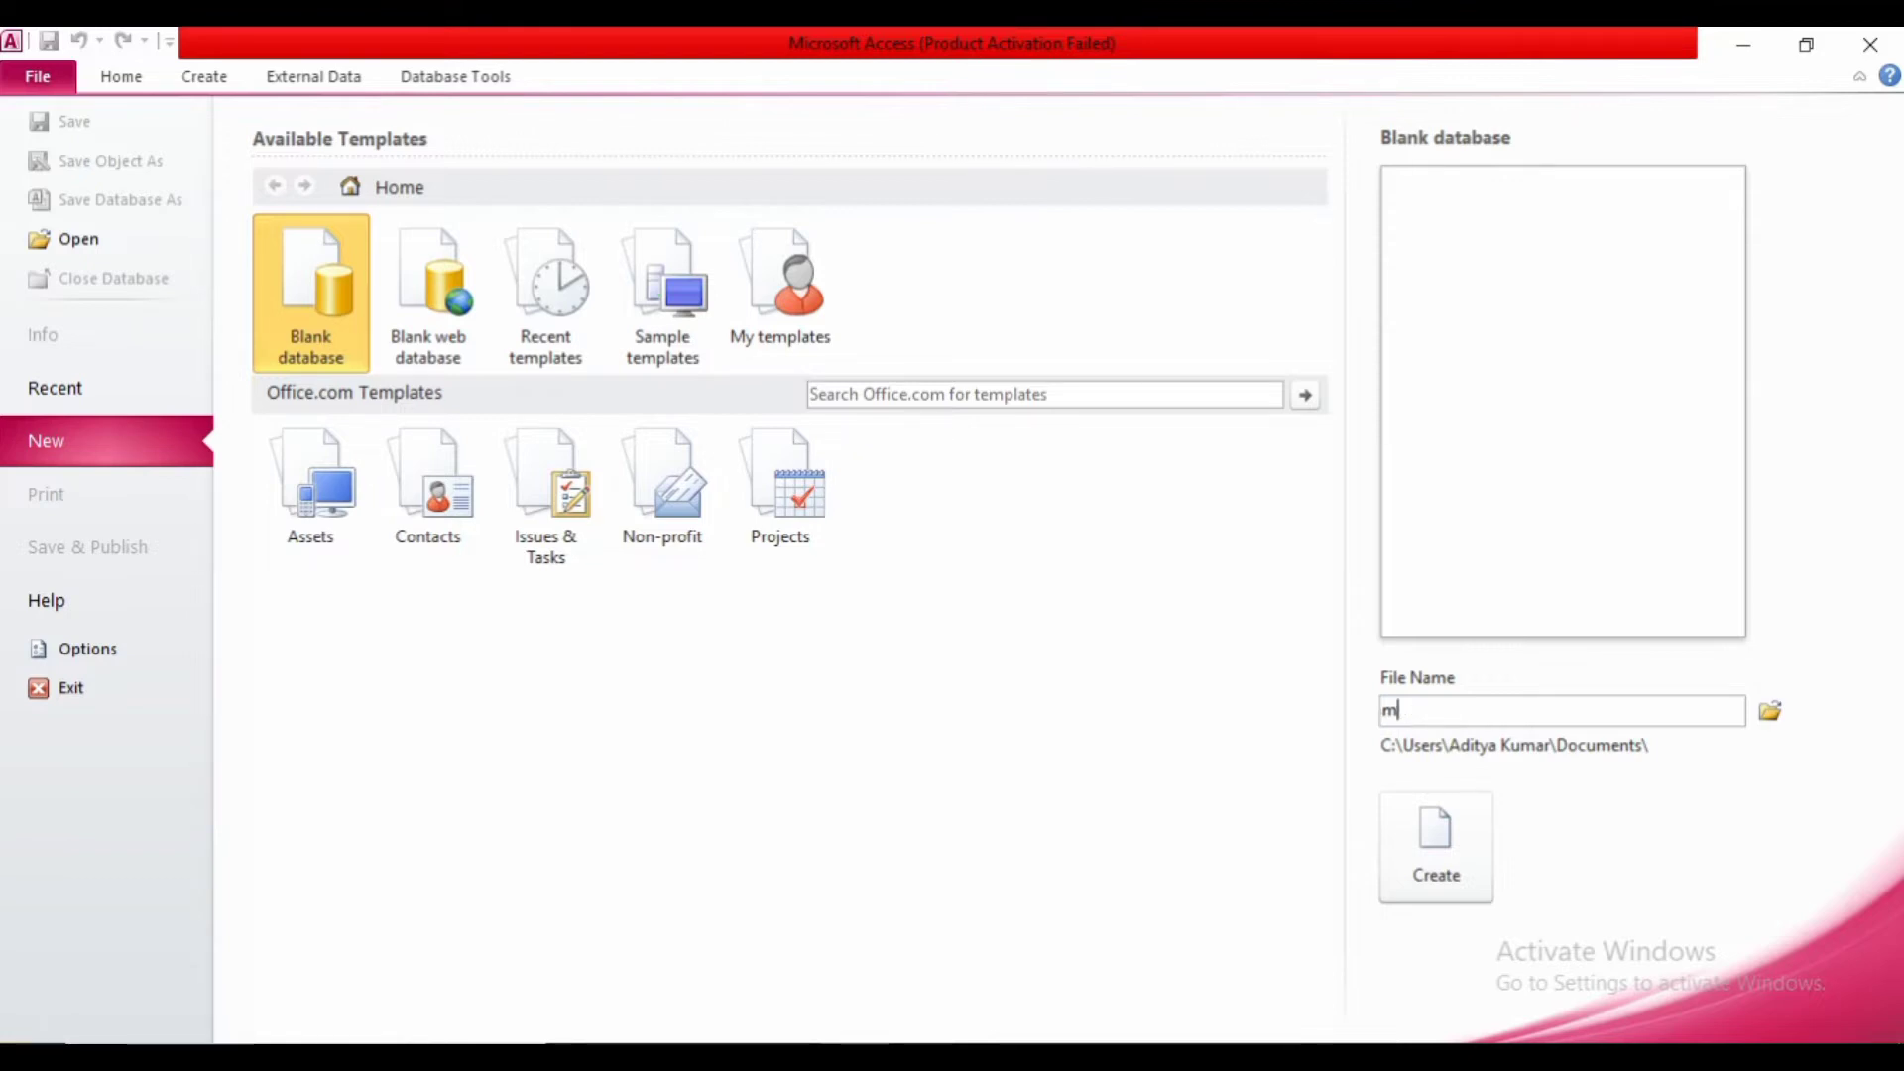
{"action": "type", "text": "MYdAT"}
{"action": "key", "text": "BackSpace"}
{"action": "key", "text": "BackSpace"}
{"action": "key", "text": "BackSpace"}
{"action": "key", "text": "BackSpace"}
{"action": "type", "text": "yDatabase"}
{"action": "left_click", "coordinate": [1771, 712]}
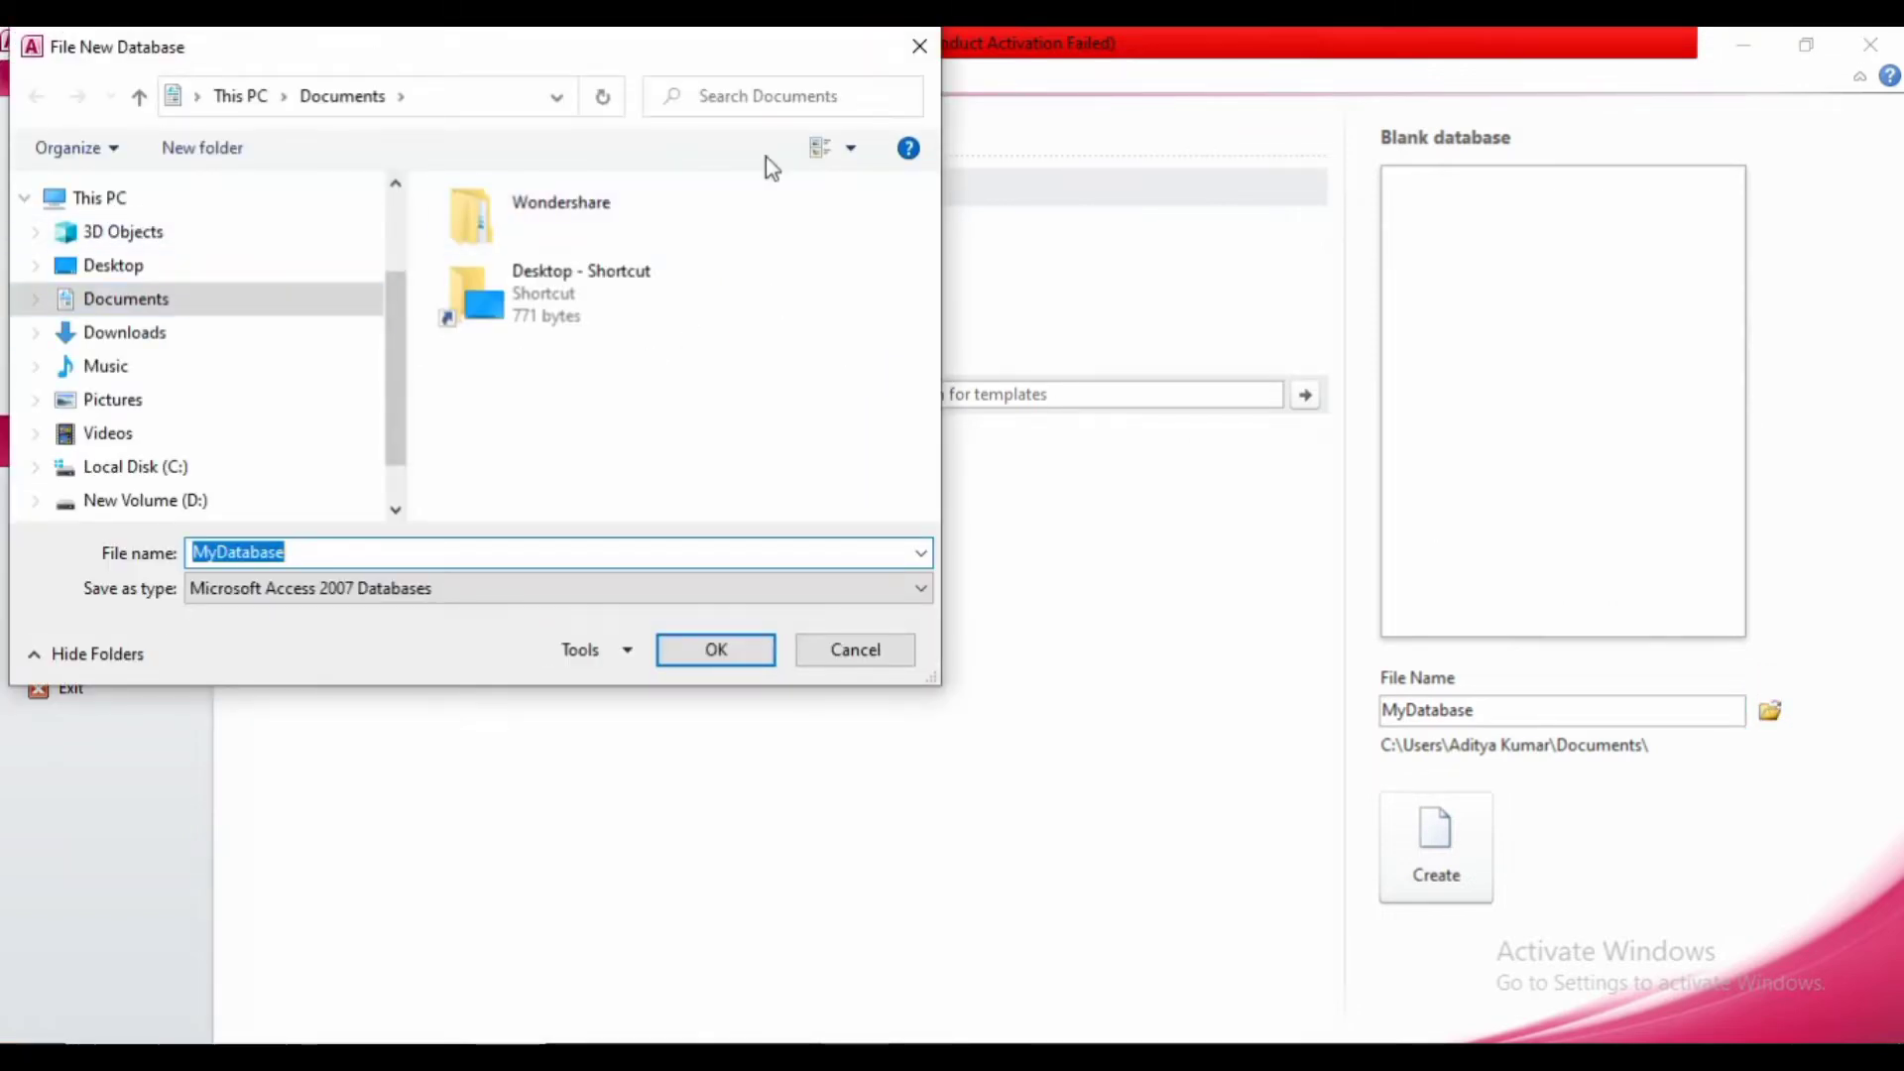
{"action": "left_click", "coordinate": [920, 45]}
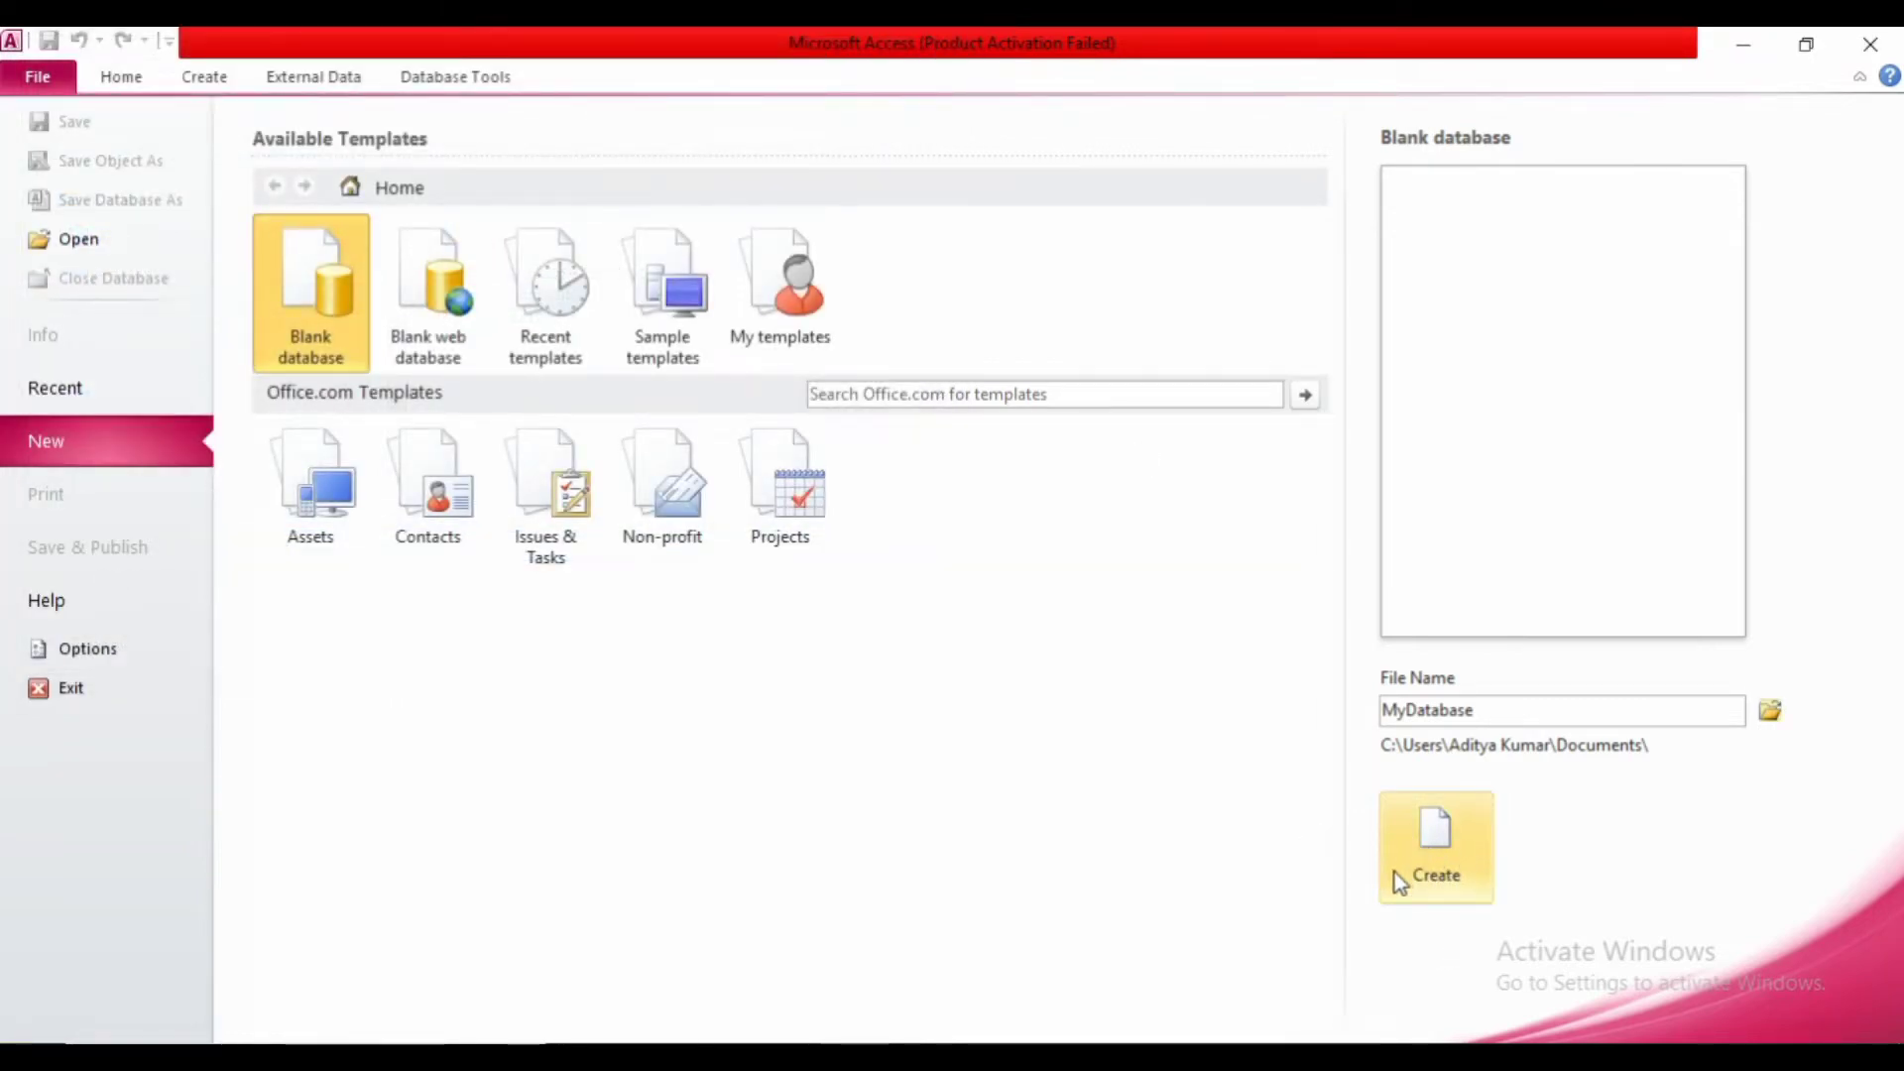
- Create MyDatabase and close the empty Table1 datasheet that opens
{"action": "left_click", "coordinate": [1449, 874]}
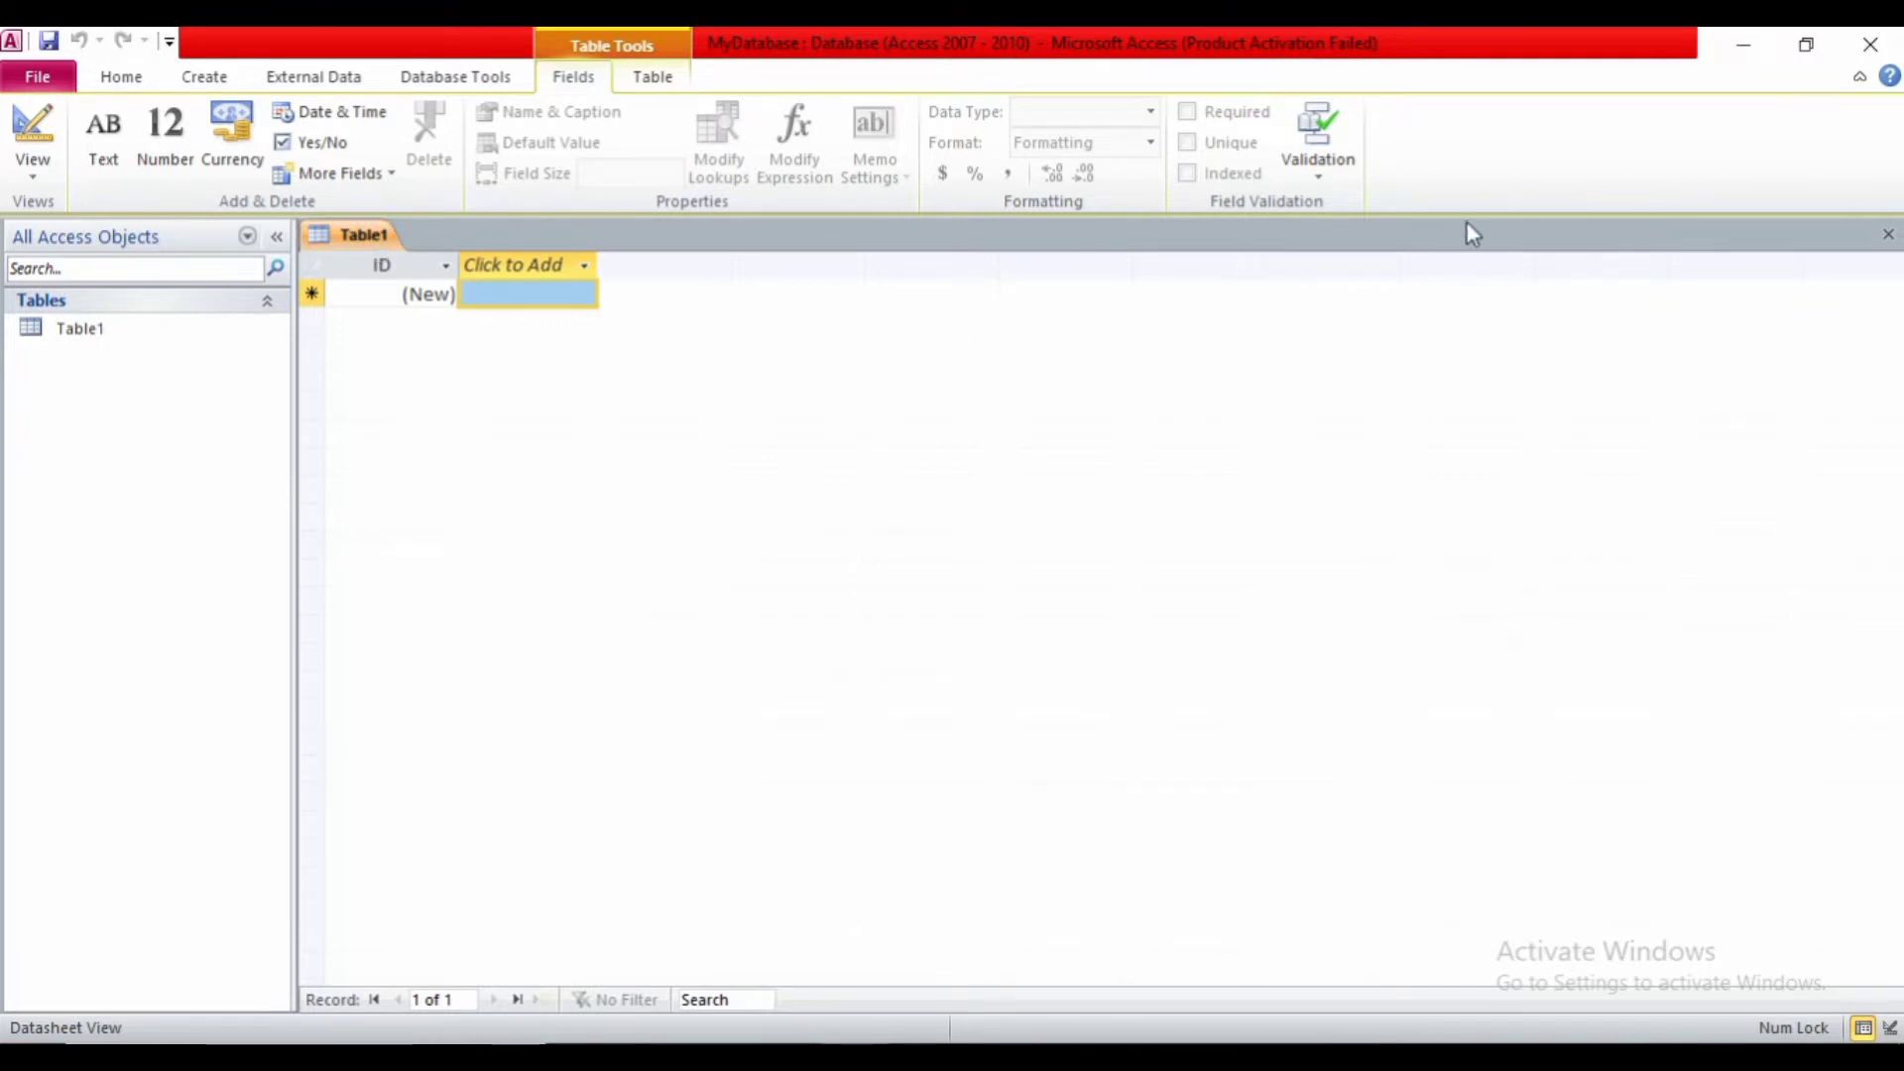
{"action": "left_click", "coordinate": [1886, 238]}
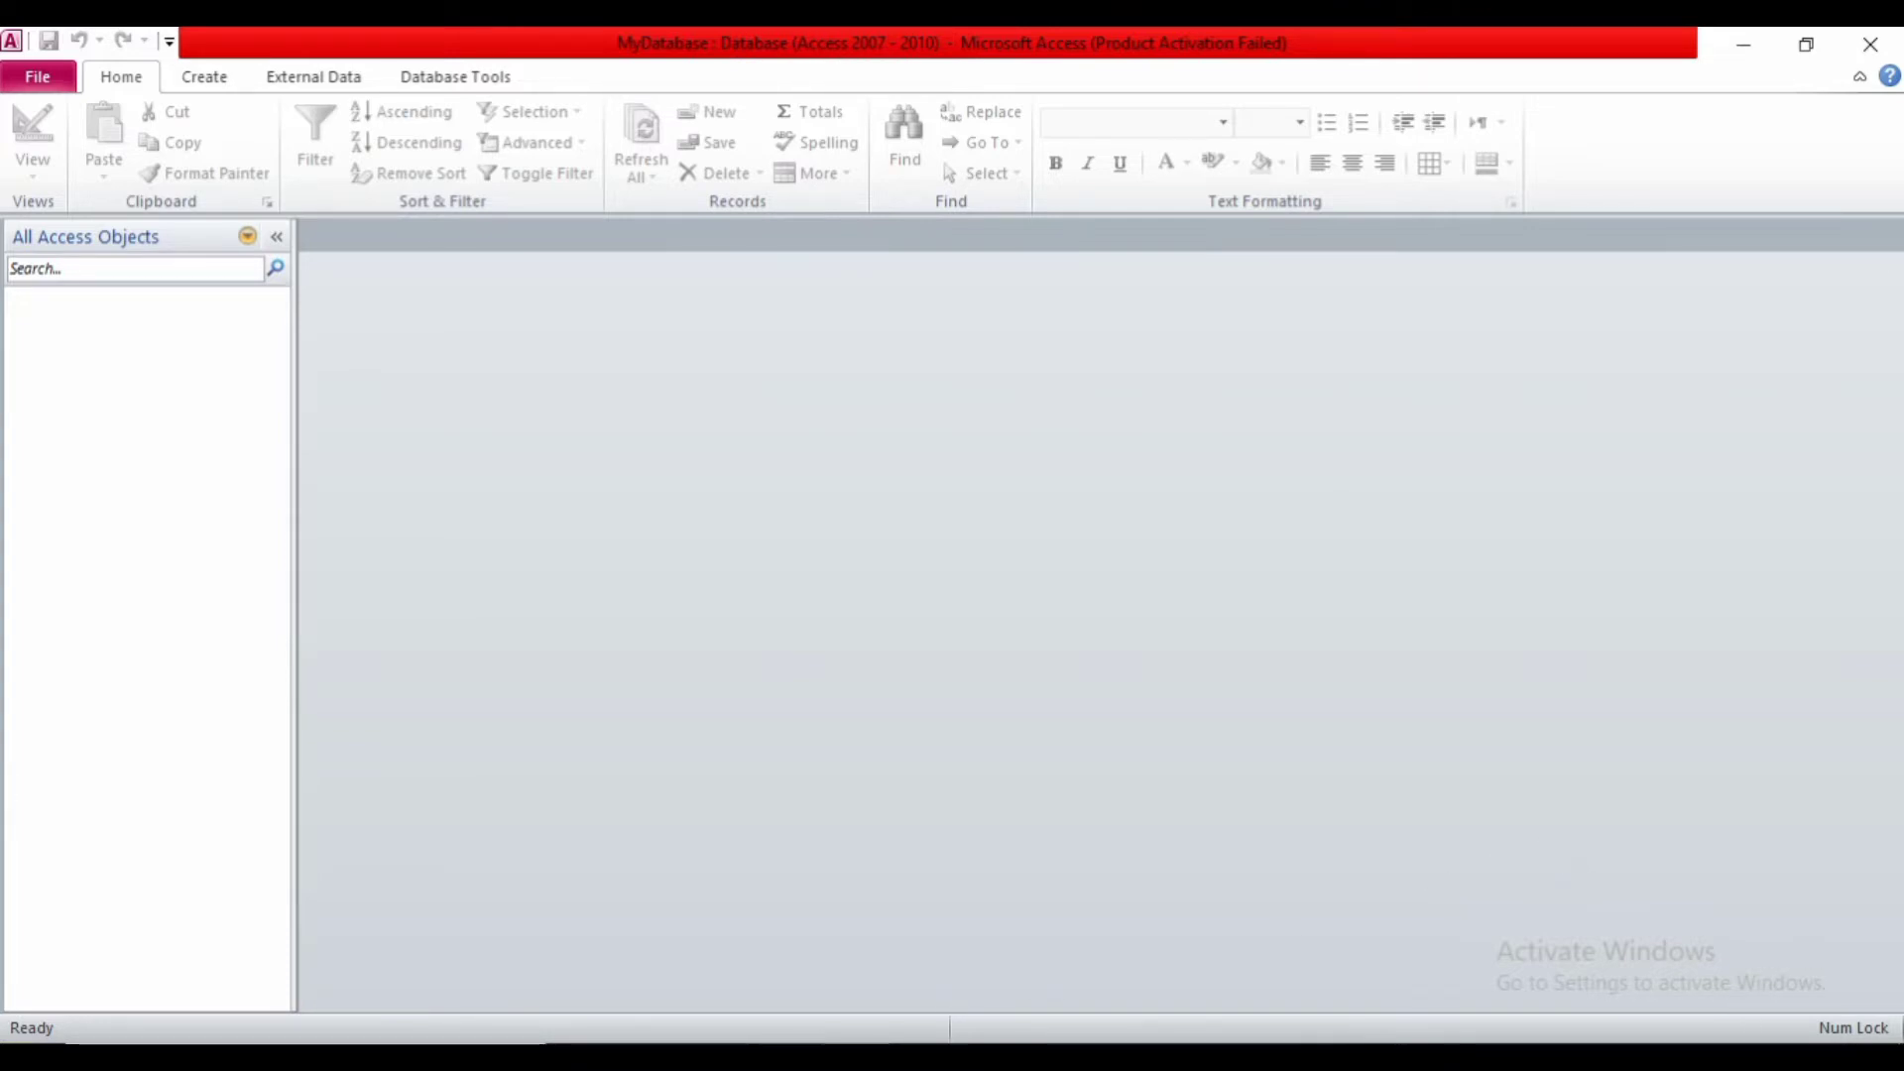
- Switch back to the Notepad window with Alt+Tab
{"action": "key", "text": "alt+Tab"}
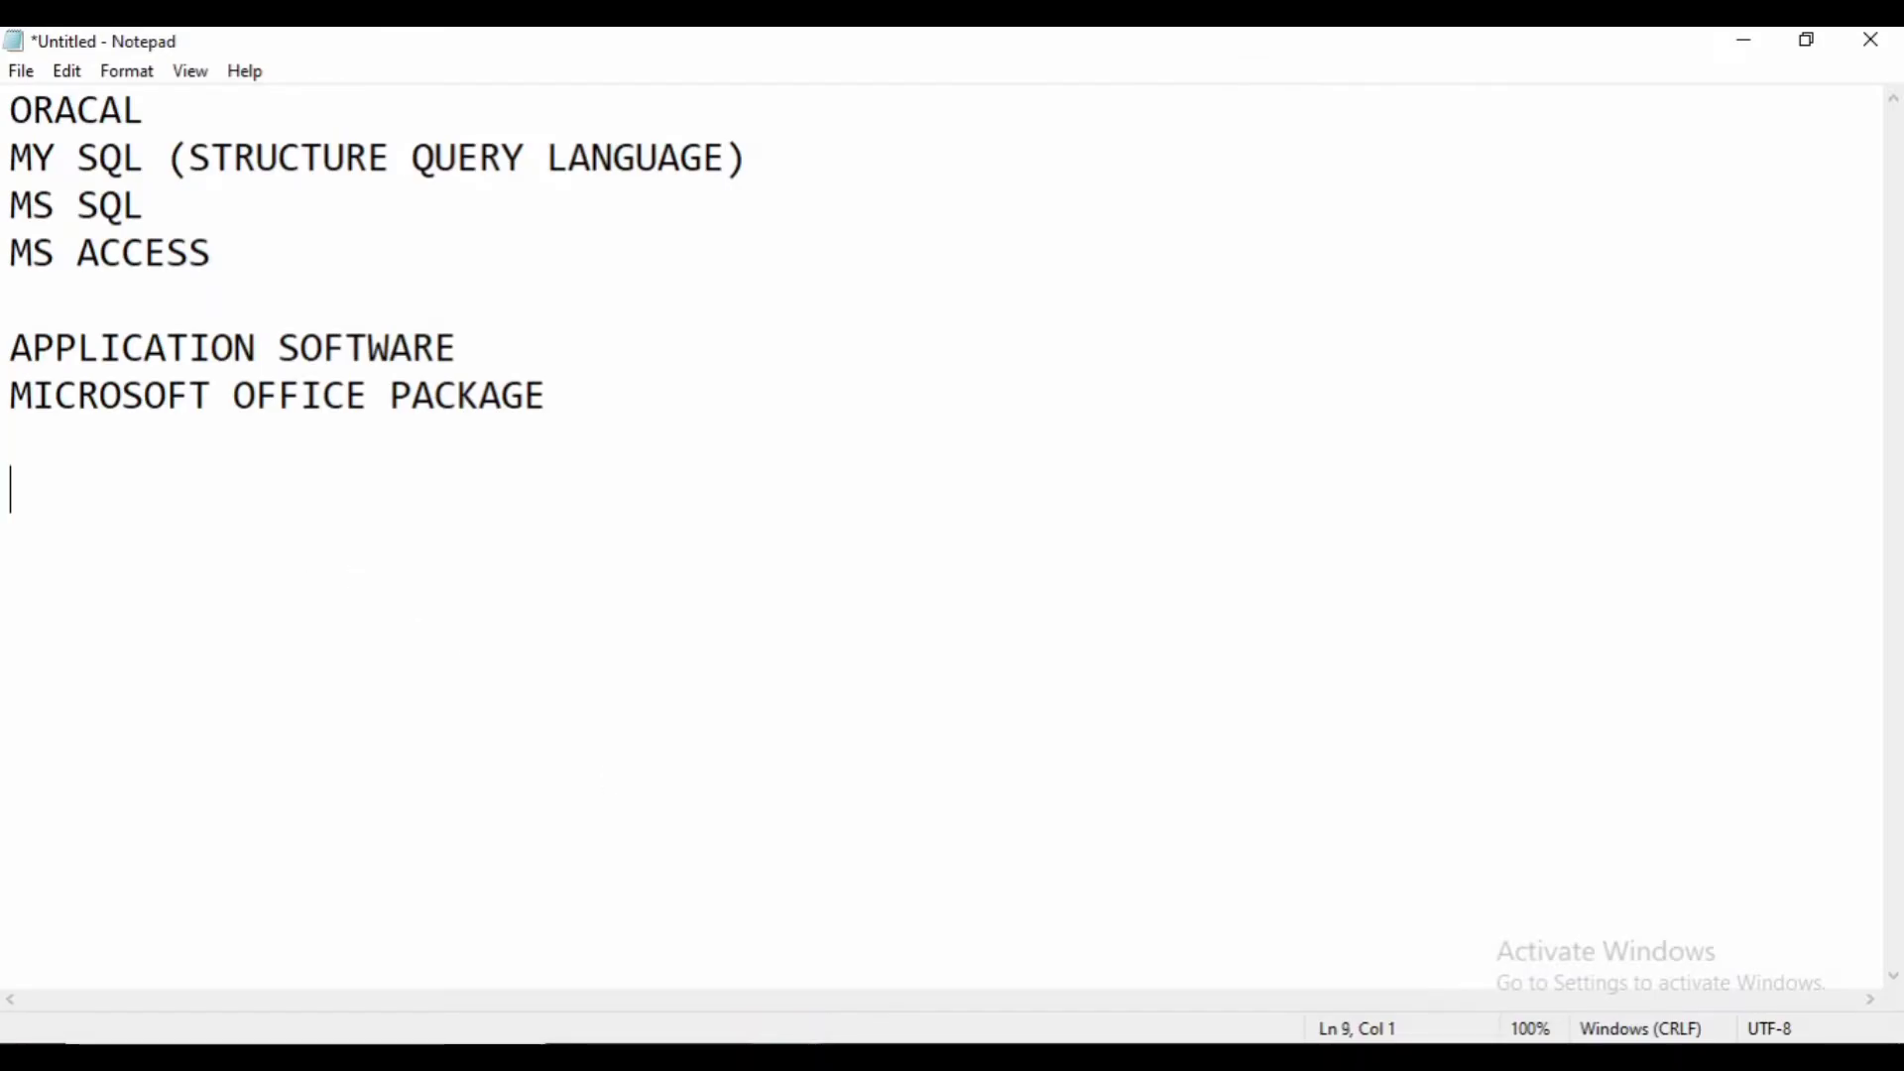
- Type the heading 'data types:' with indented entries 'number' and 'text' beneath it
{"action": "type", "text": "data types:"}
{"action": "key", "text": "Return"}
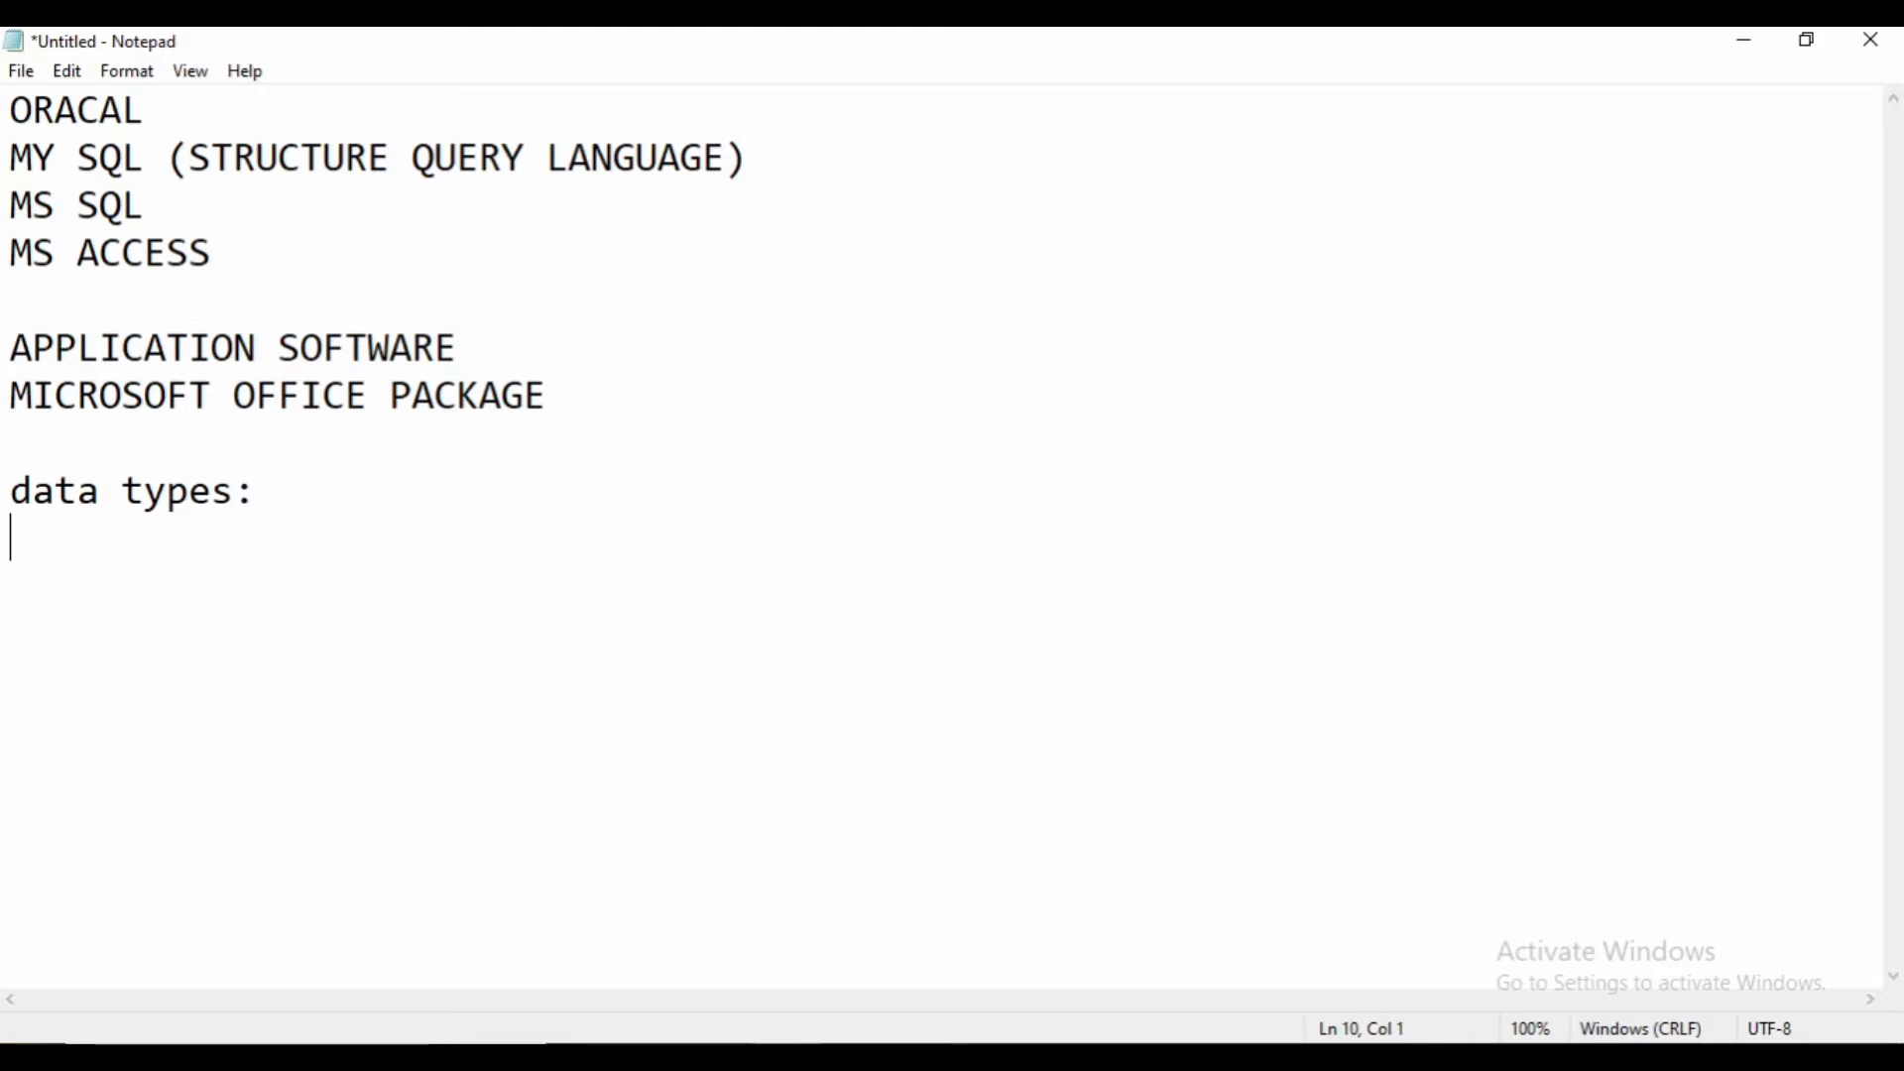
{"action": "key", "text": "Tab"}
{"action": "type", "text": "number"}
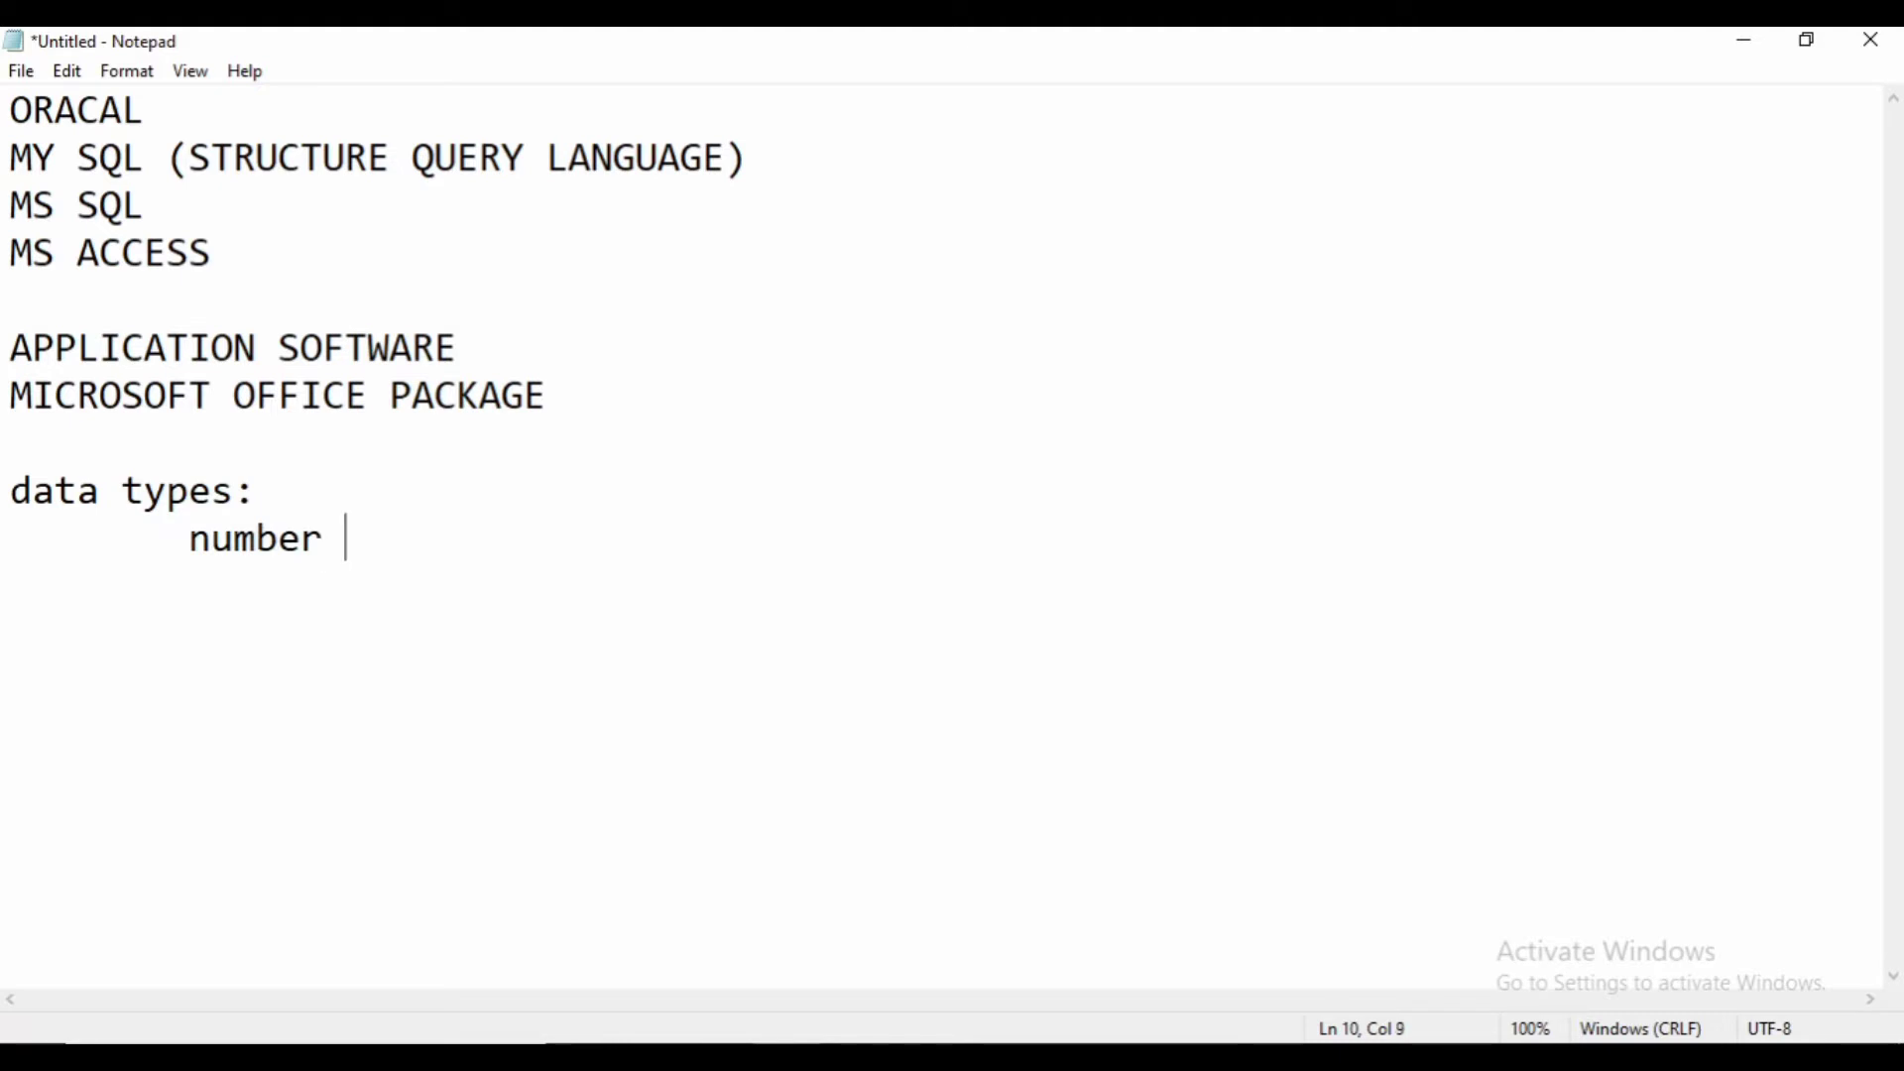
{"action": "key", "text": "Return"}
{"action": "key", "text": "Tab"}
{"action": "type", "text": "text"}
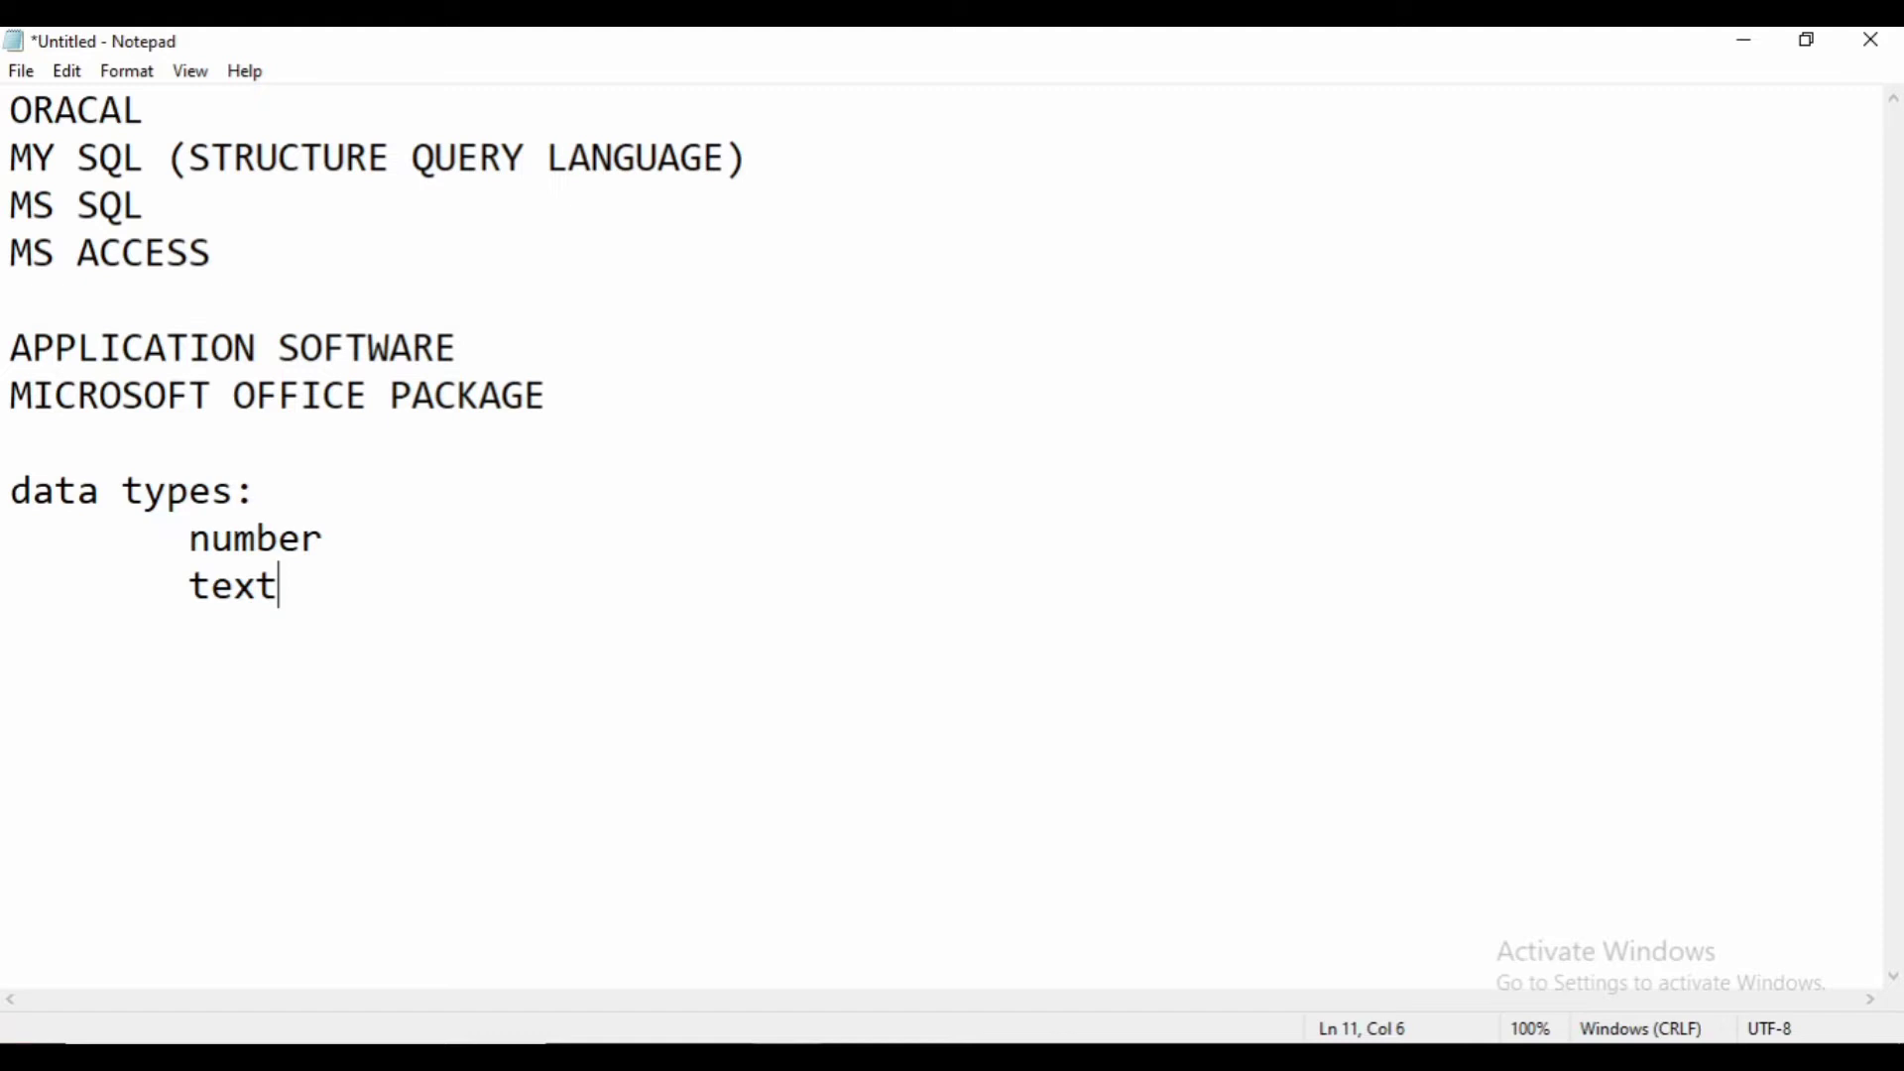
- Add indented 'date/time', 'currency' and 'attechment' lines below 'text' in the Notepad list
{"action": "key", "text": "Return"}
{"action": "key", "text": "Tab"}
{"action": "type", "text": "date"}
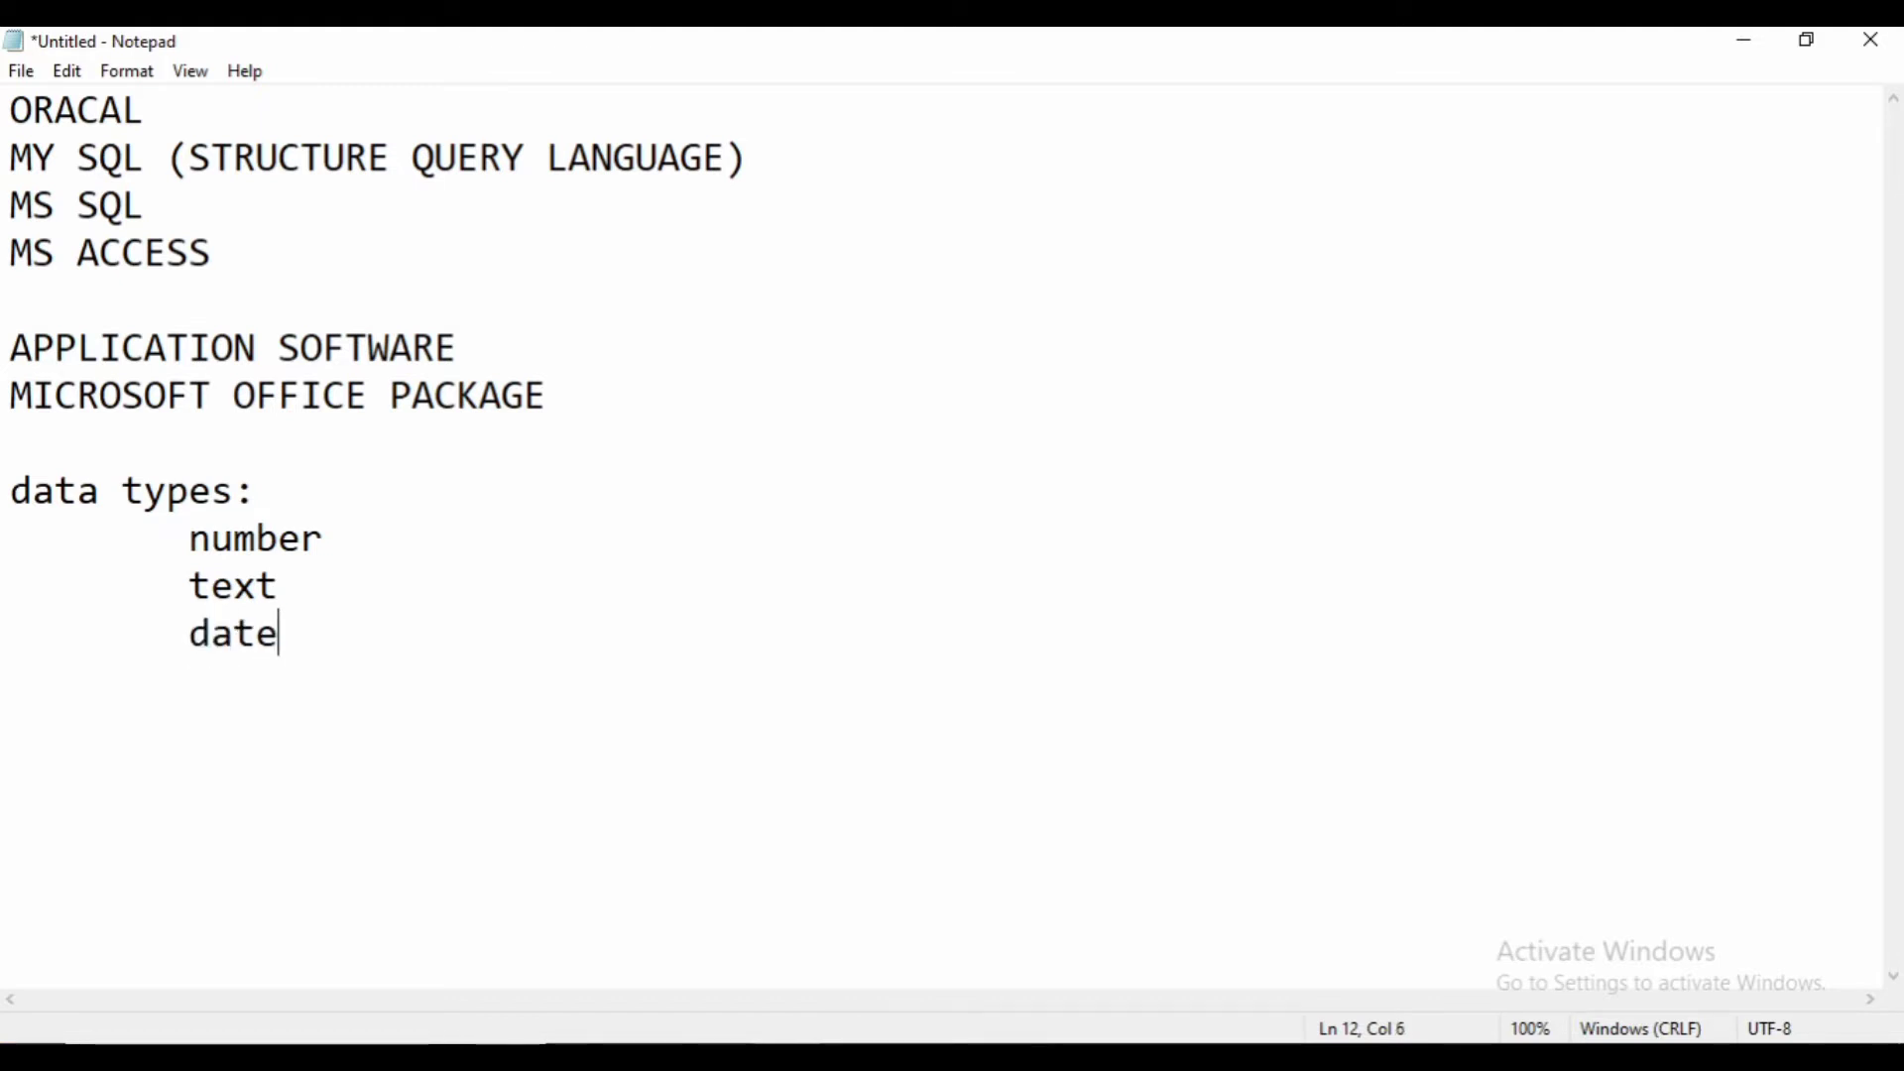
{"action": "type", "text": "/"}
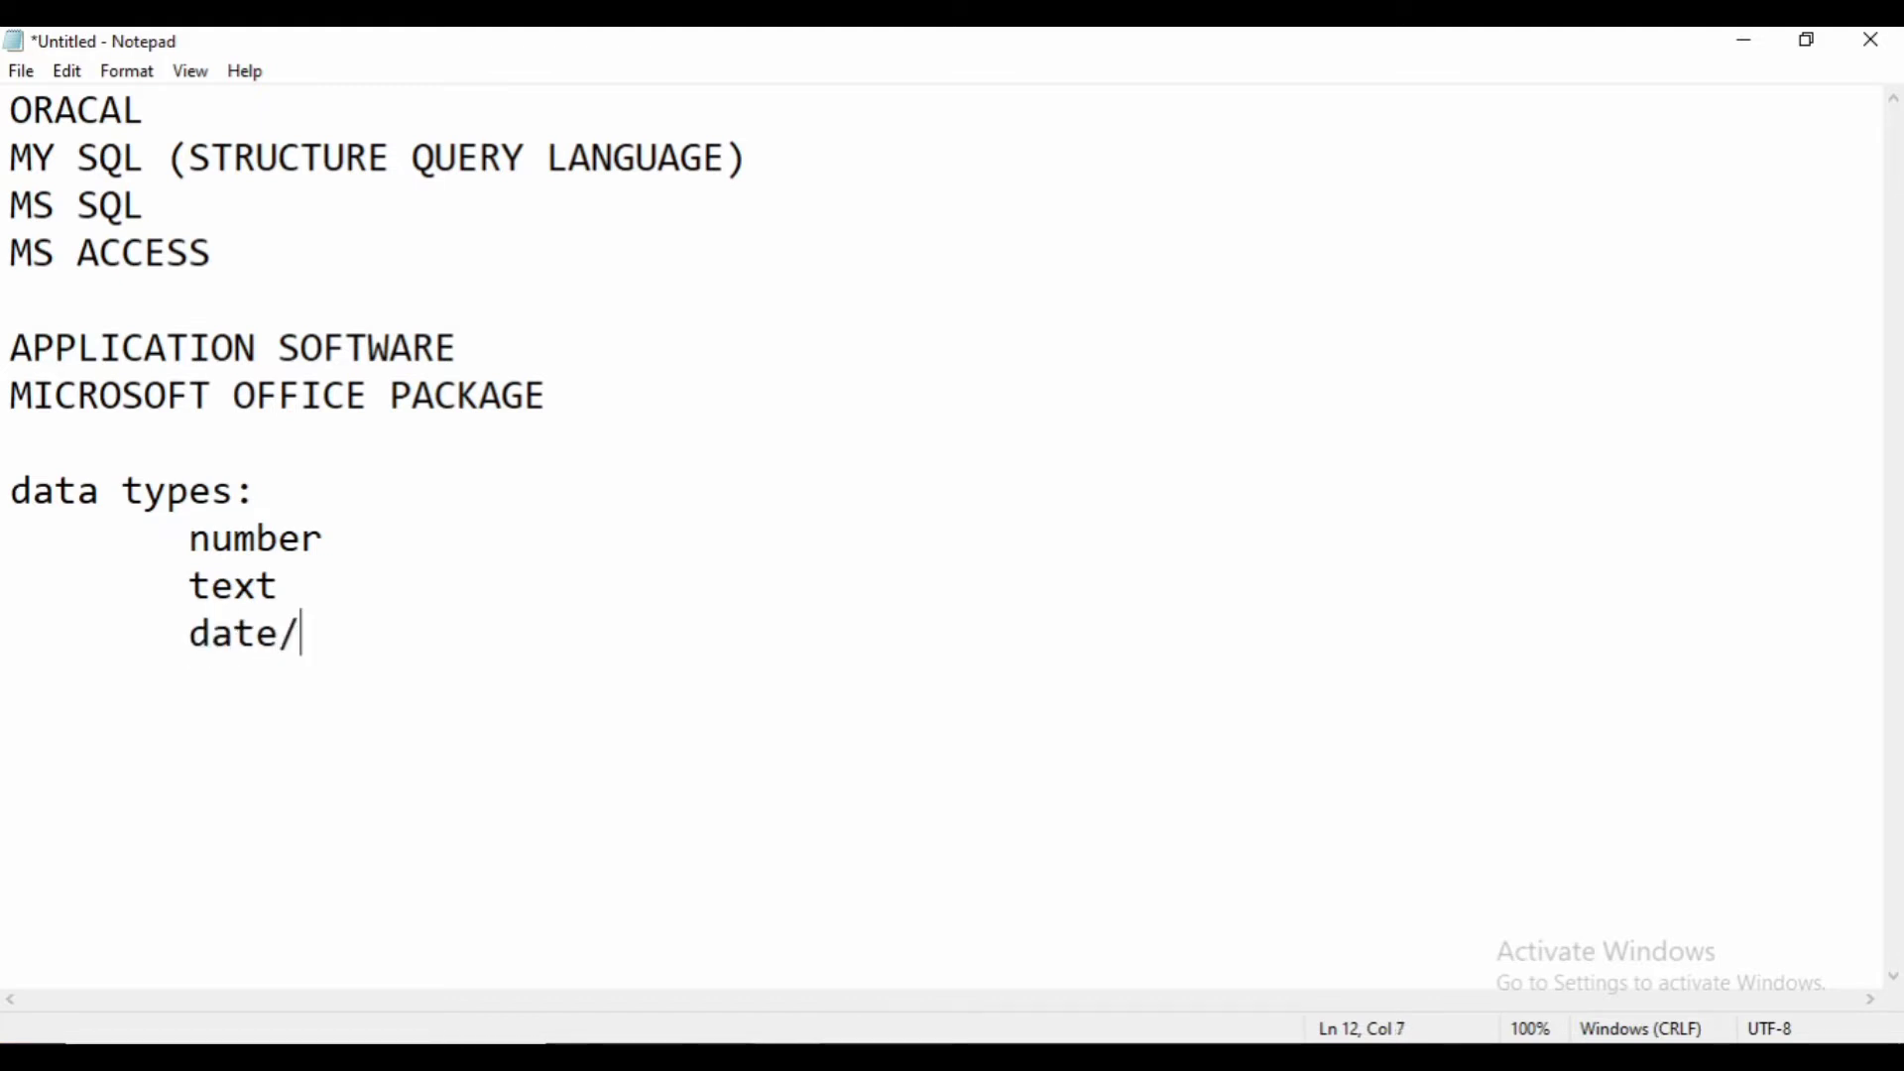
{"action": "type", "text": "time"}
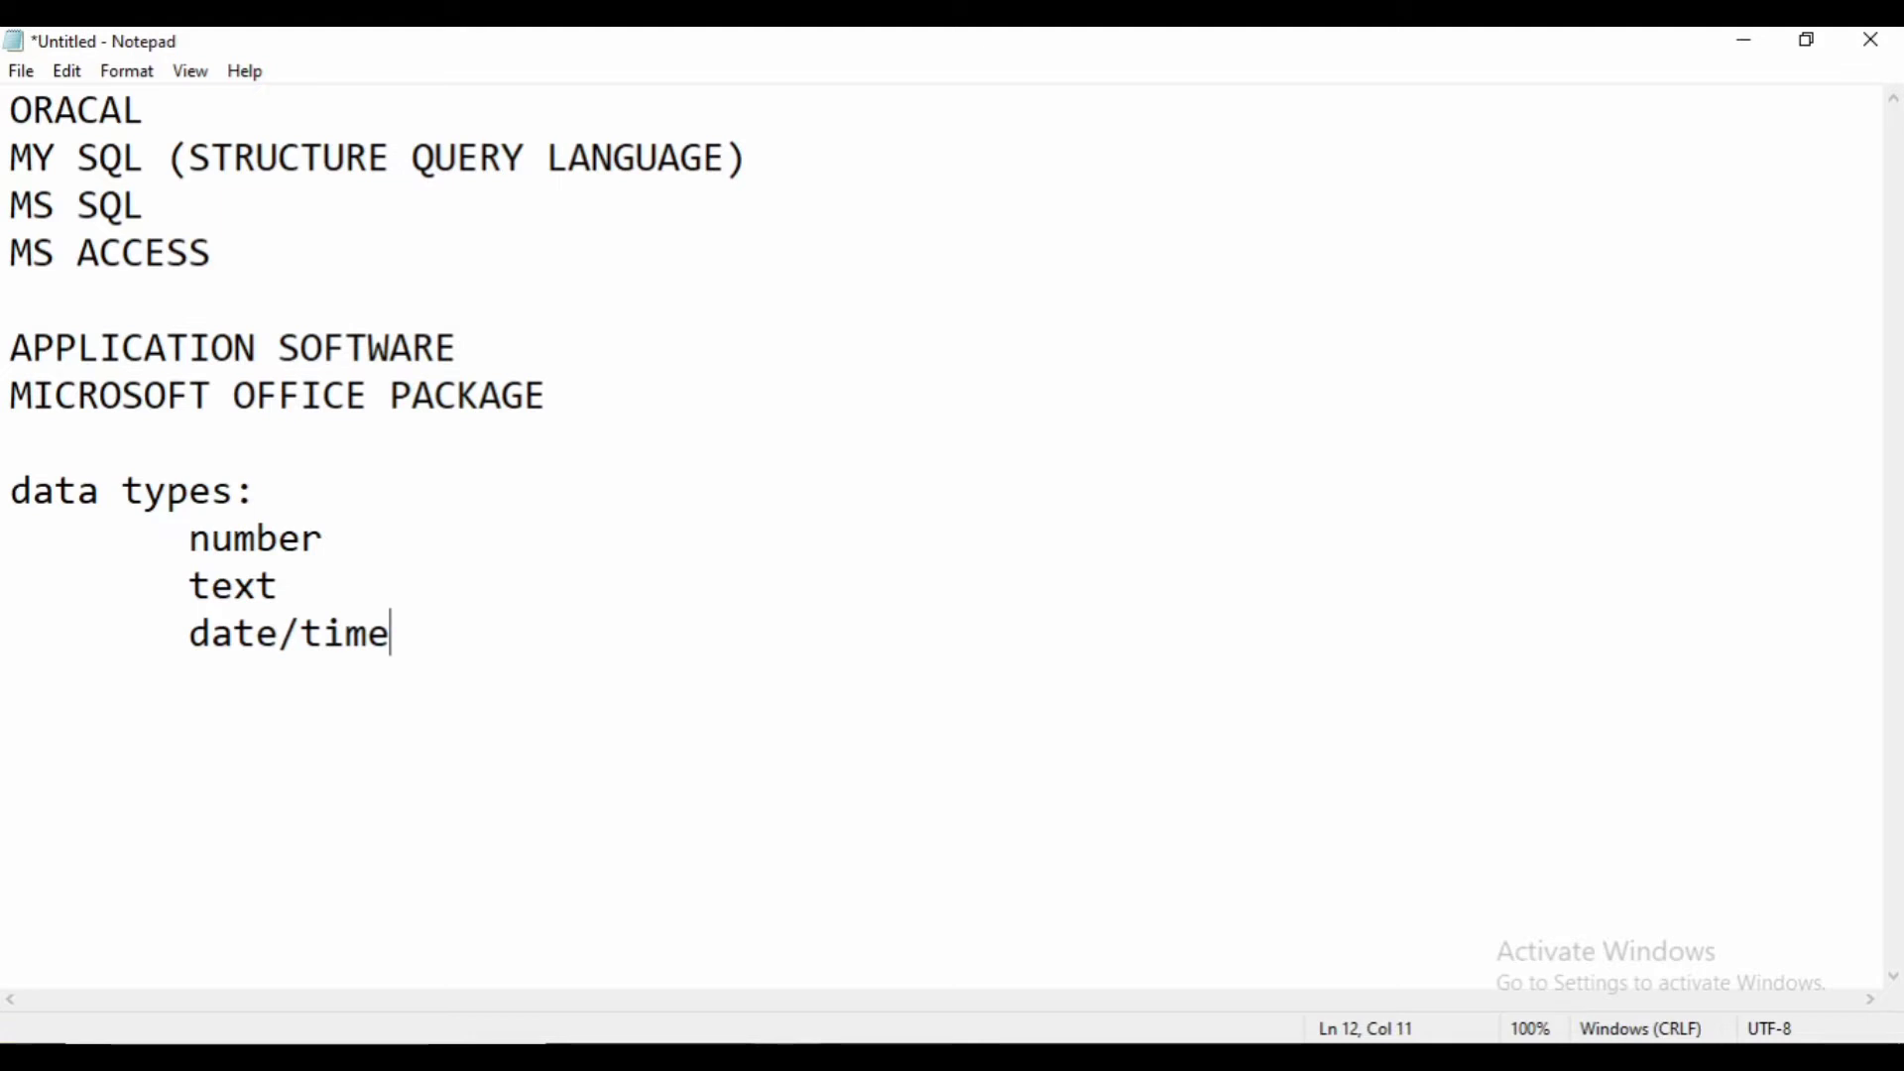
{"action": "key", "text": "Return"}
{"action": "key", "text": "Tab"}
{"action": "type", "text": "currency"}
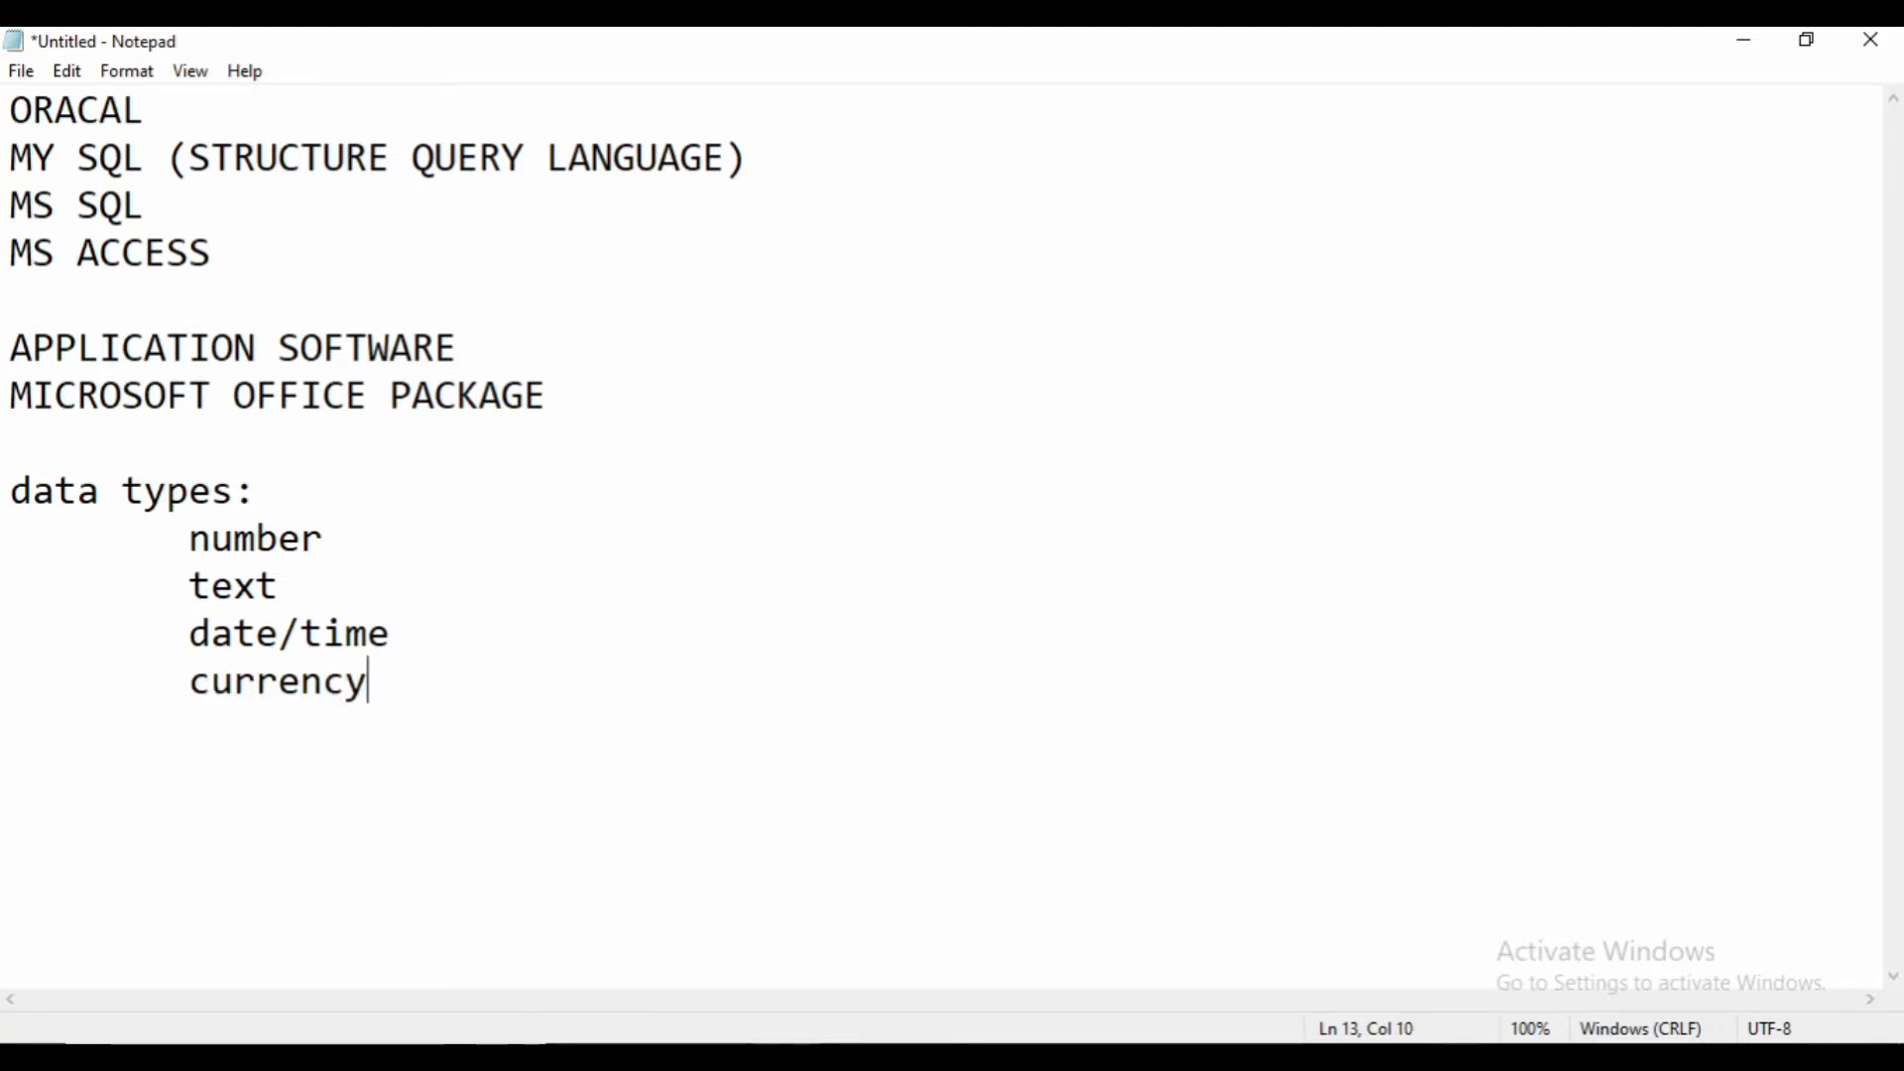
{"action": "key", "text": "Return"}
{"action": "key", "text": "Tab"}
{"action": "type", "text": "attechment"}
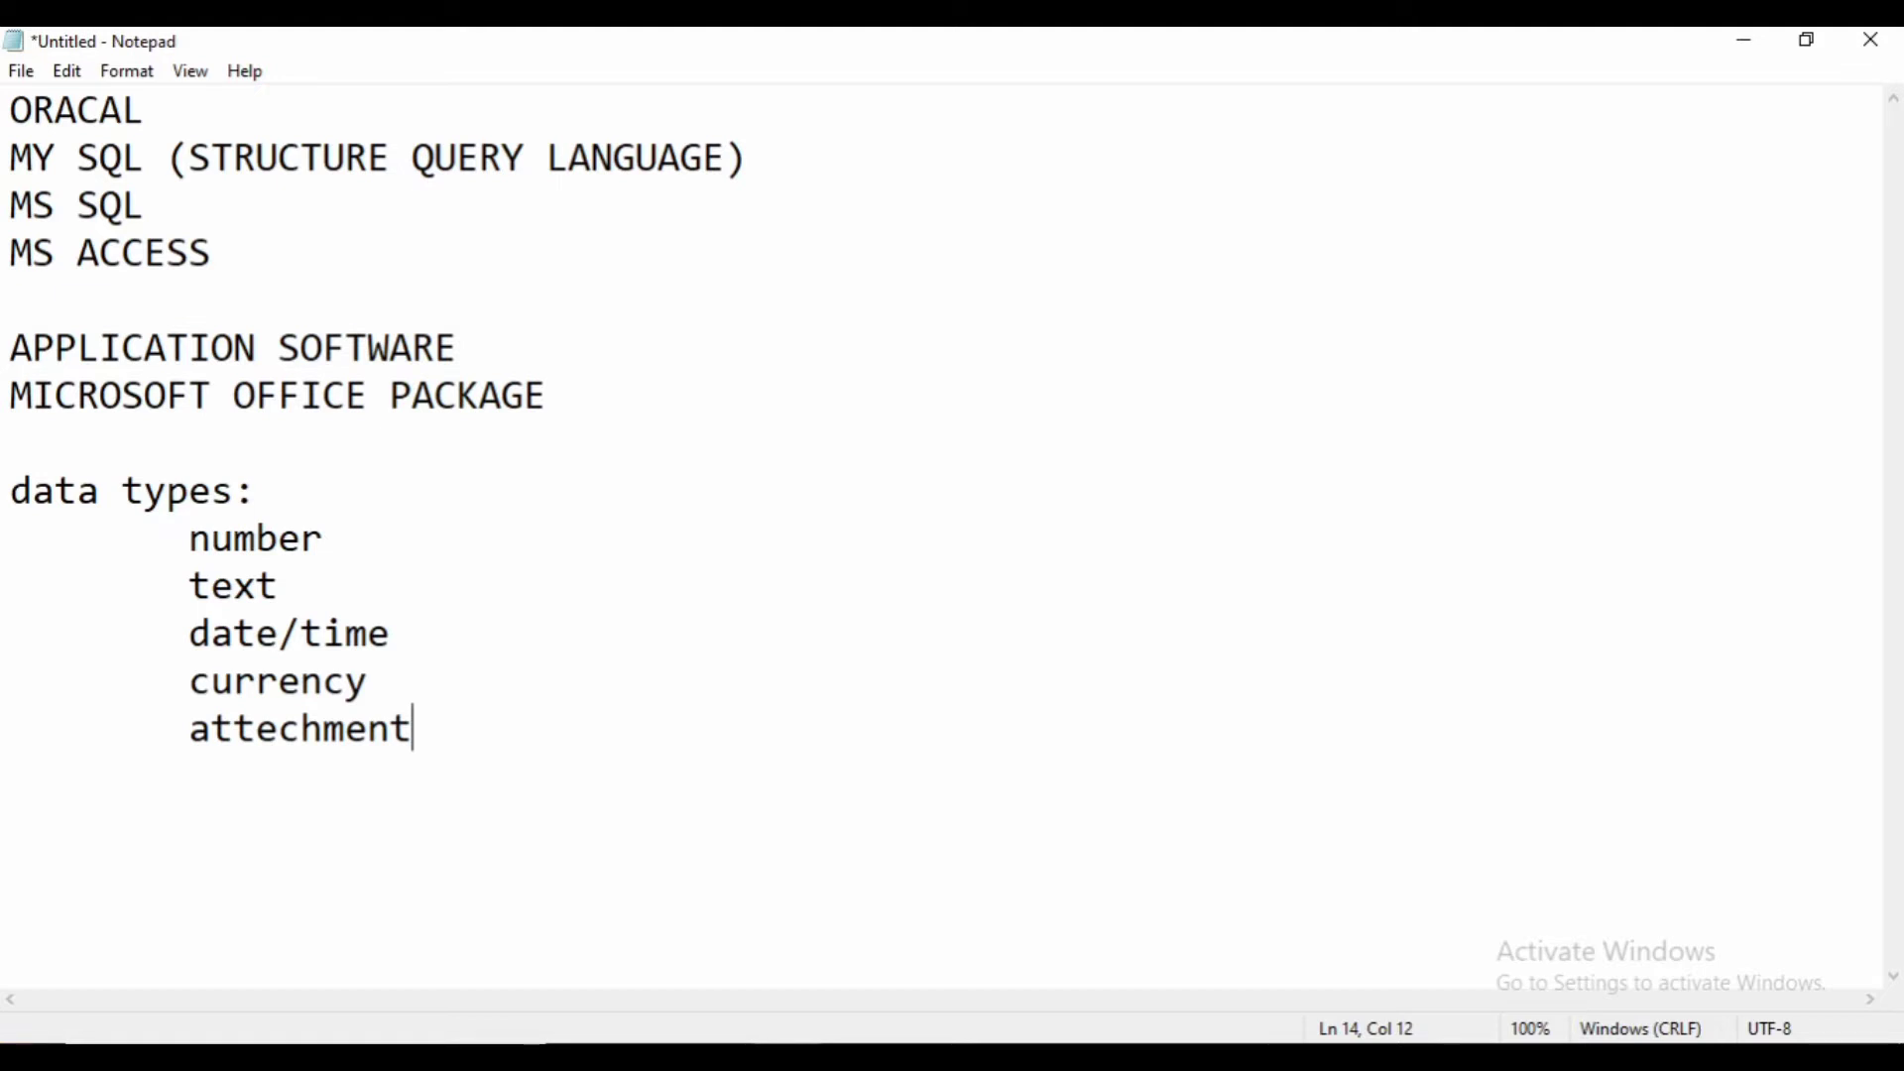
- Add indented 'yes/no' and 'ole object' lines to the end of the Notepad data types list
{"action": "key", "text": "Return"}
{"action": "key", "text": "Tab"}
{"action": "type", "text": "yes/no"}
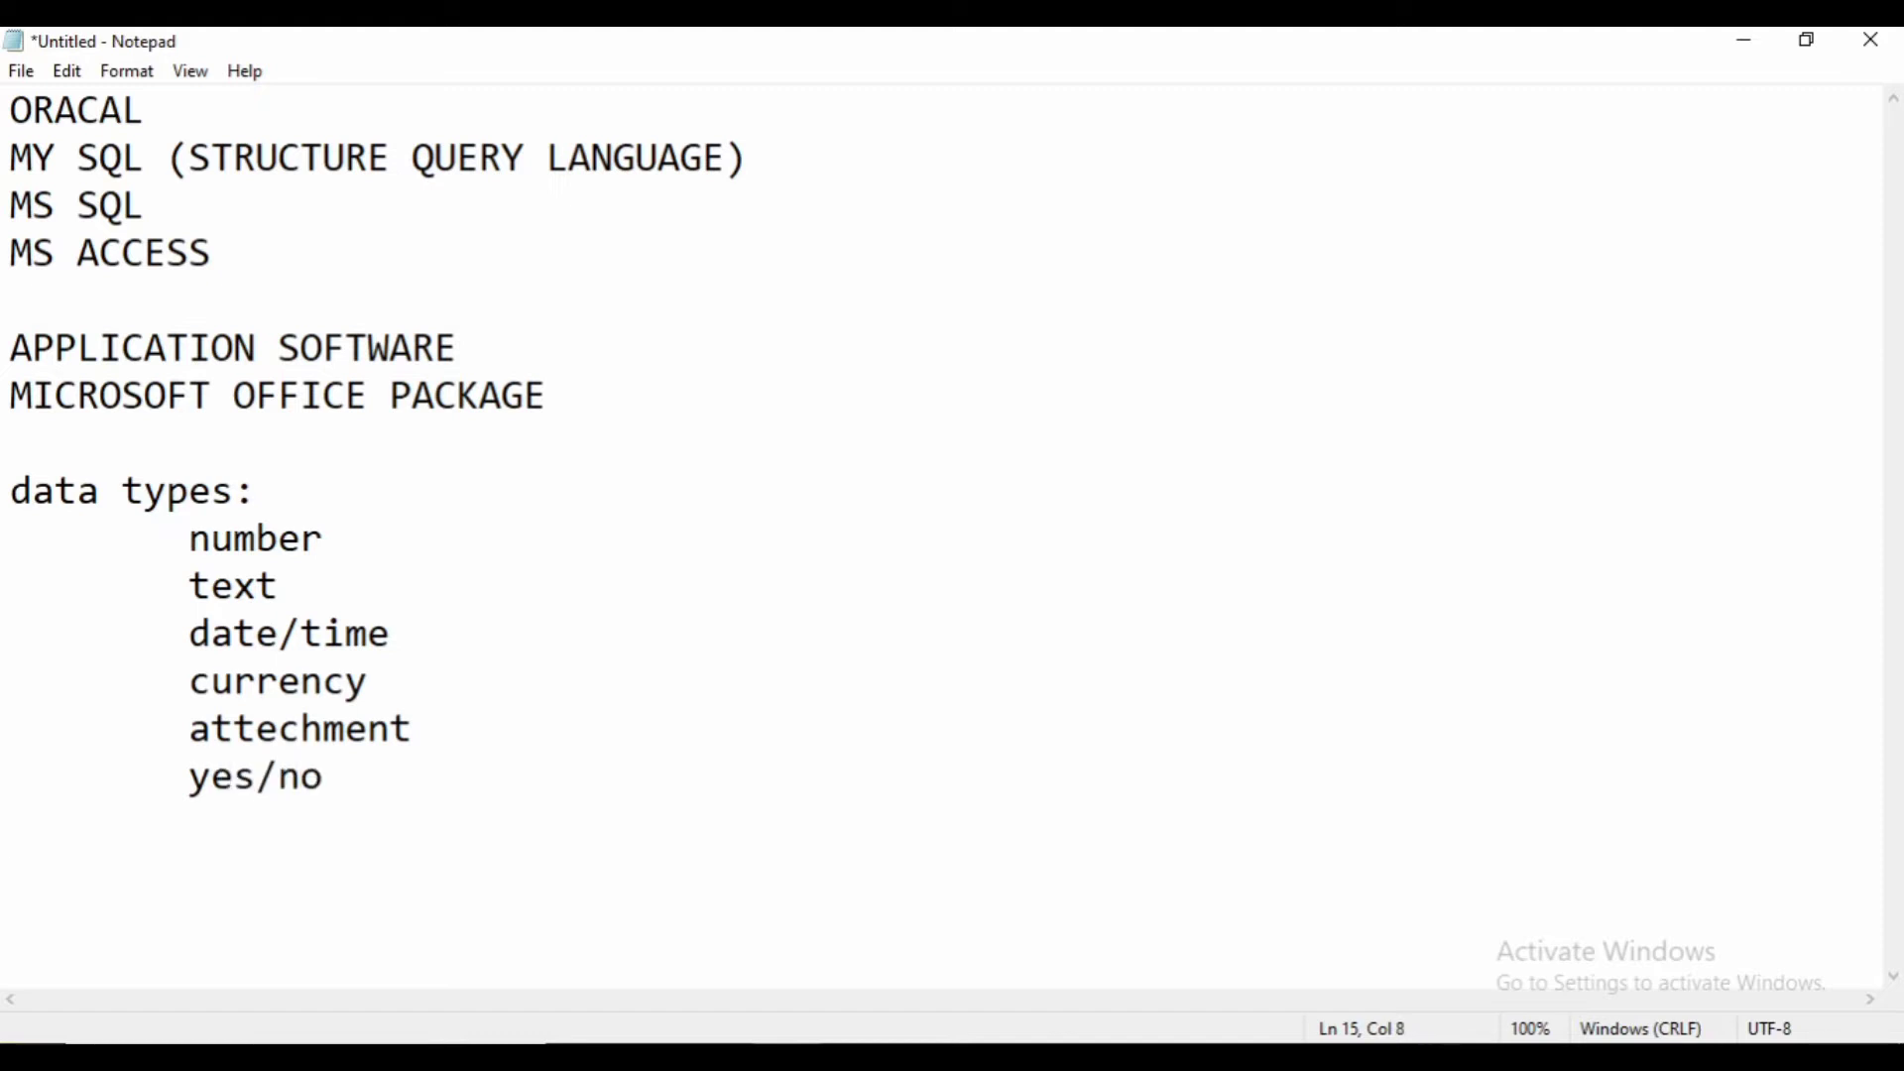
{"action": "key", "text": "Return"}
{"action": "key", "text": "Tab"}
{"action": "type", "text": "l"}
{"action": "key", "text": "BackSpace"}
{"action": "type", "text": "ole object"}
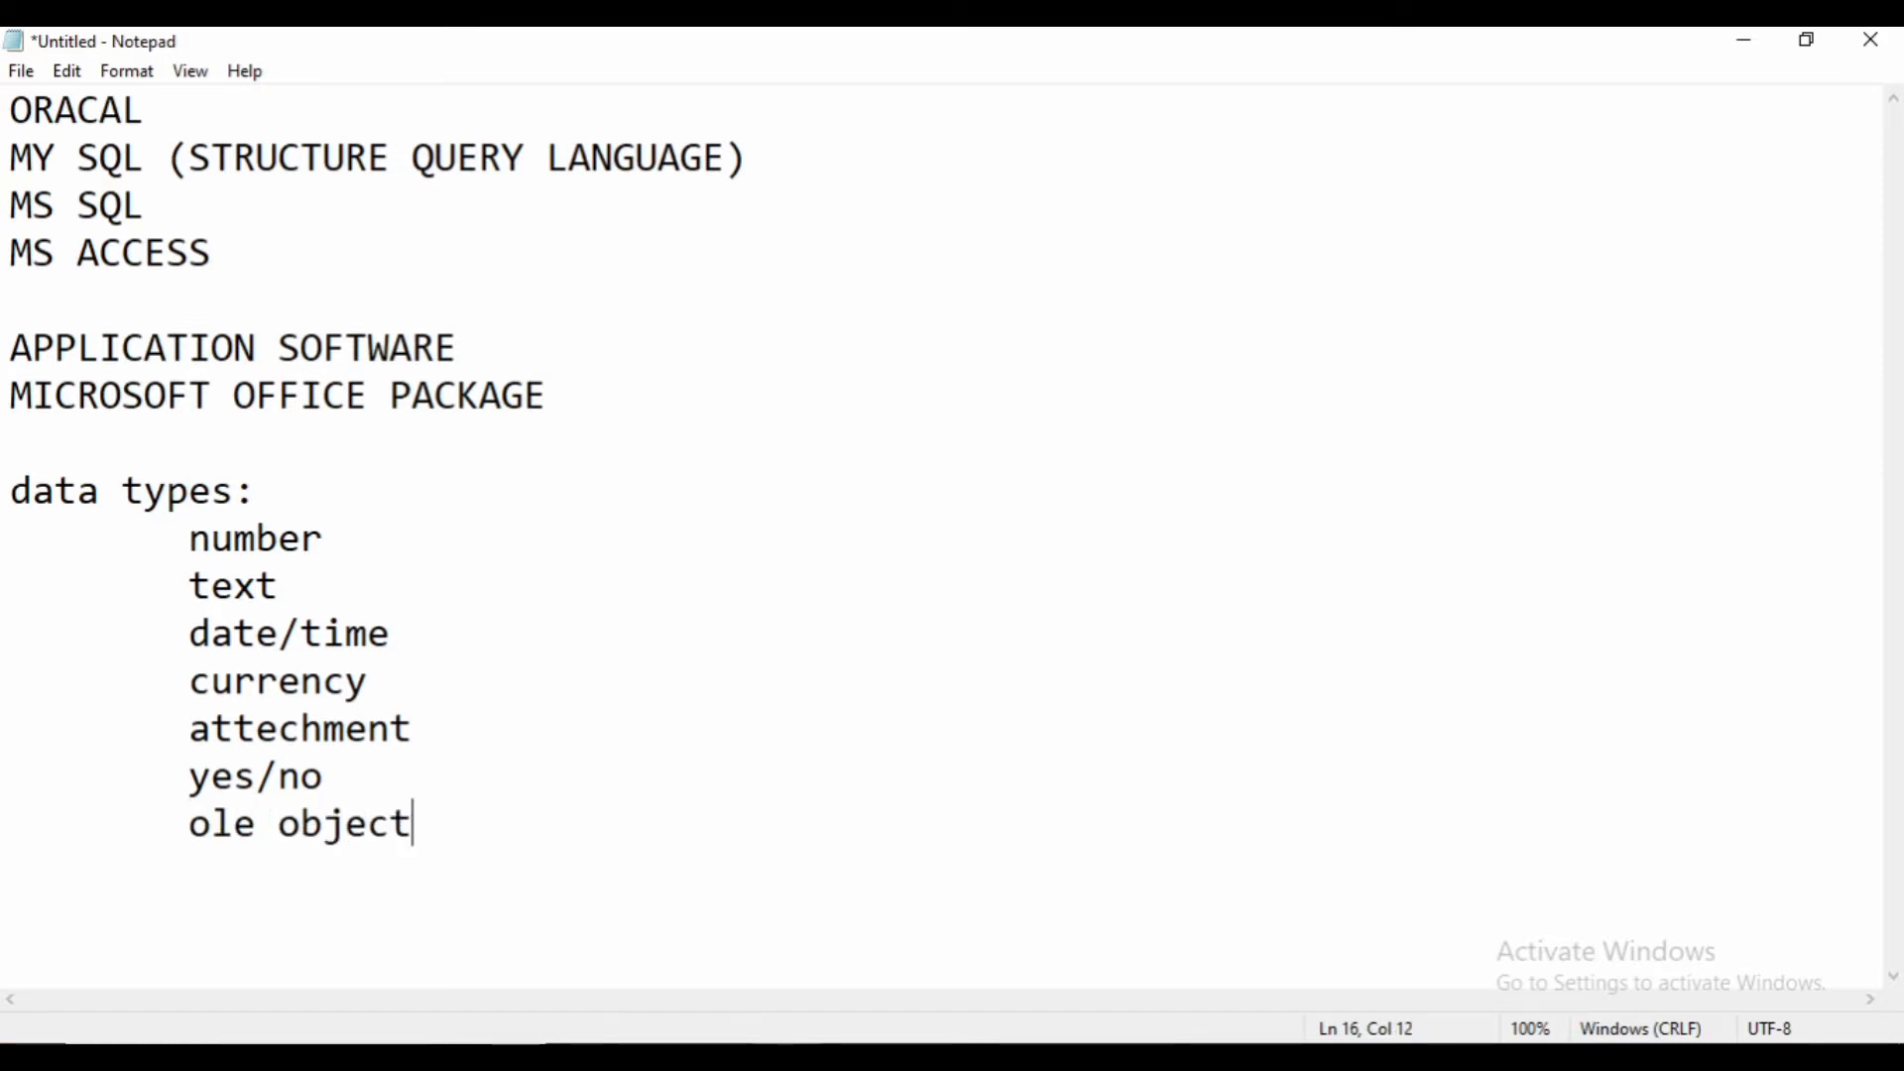
{"action": "key", "text": "Return"}
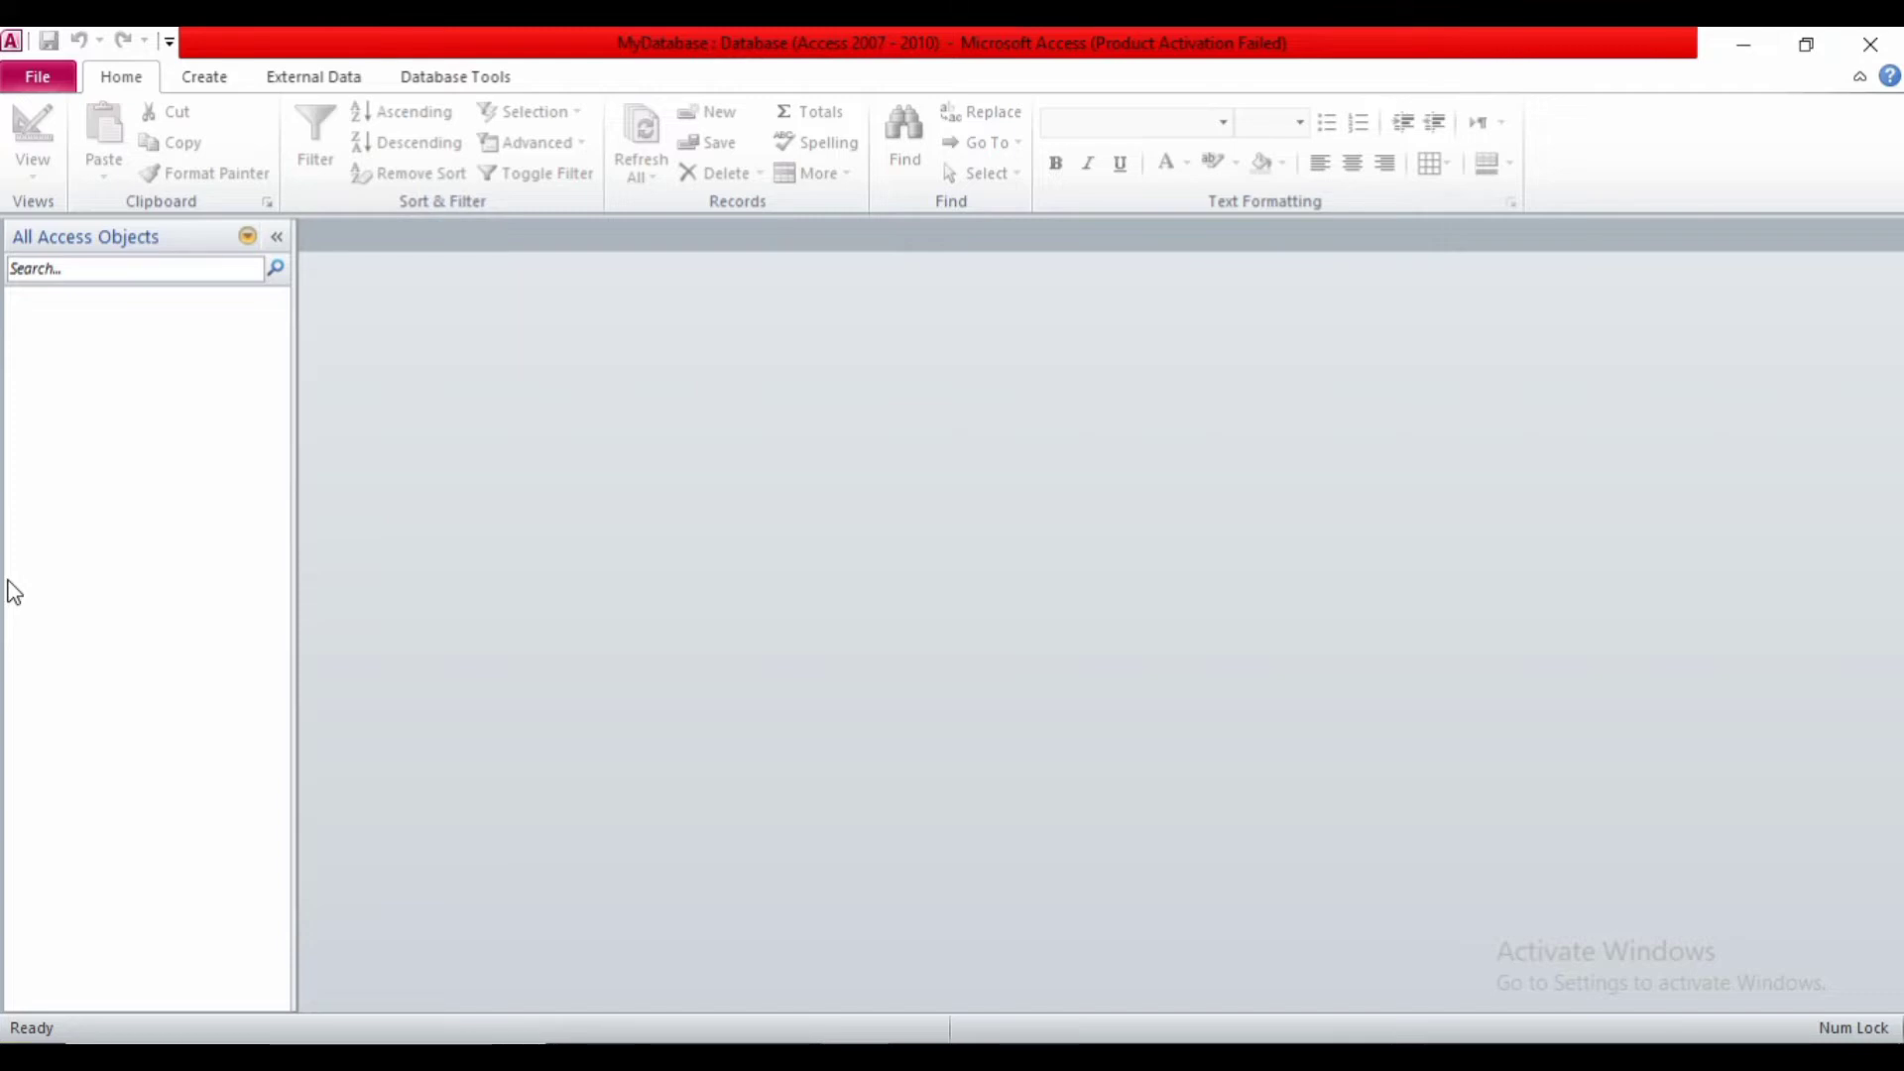
- Switch the Access ribbon to the Create tab
{"action": "left_click", "coordinate": [208, 85]}
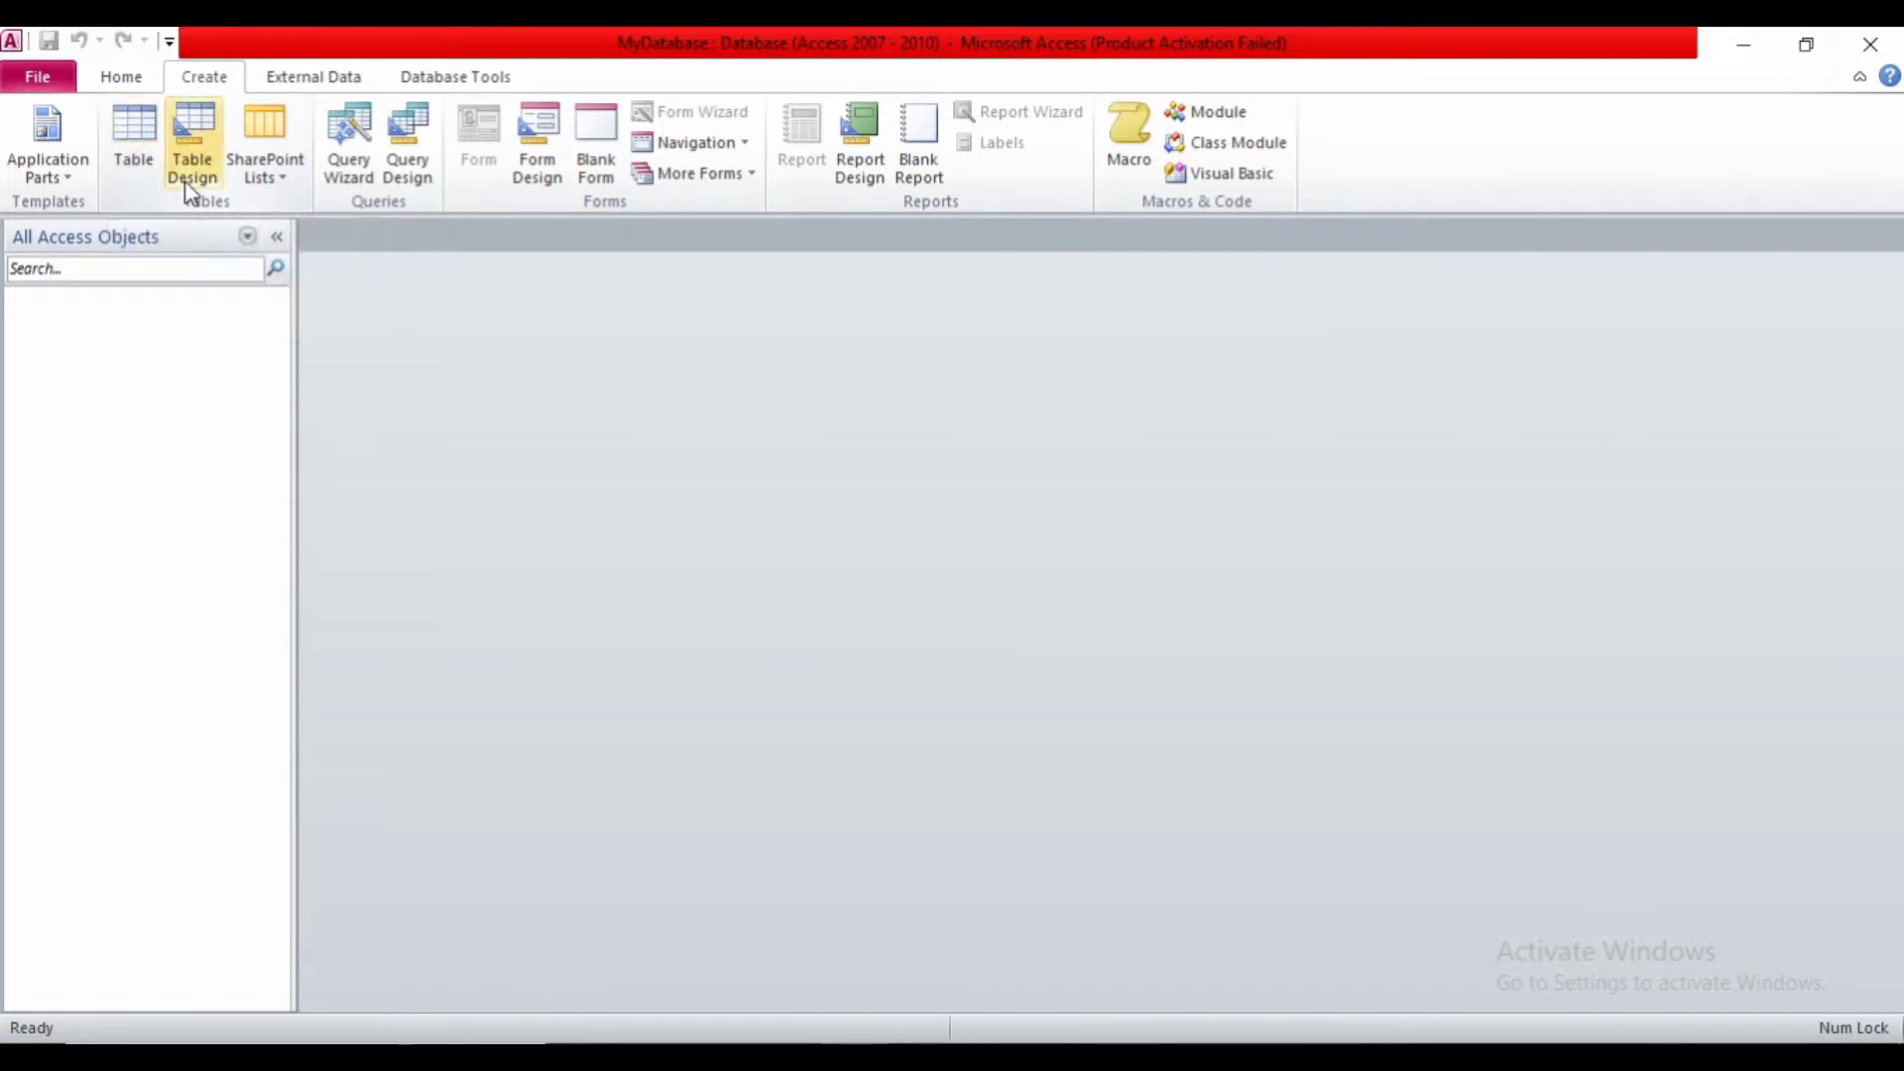
- Dismiss the SharePoint Lists menu, create a blank Table1 with Table Design, then return to Notepad
{"action": "left_click", "coordinate": [266, 188]}
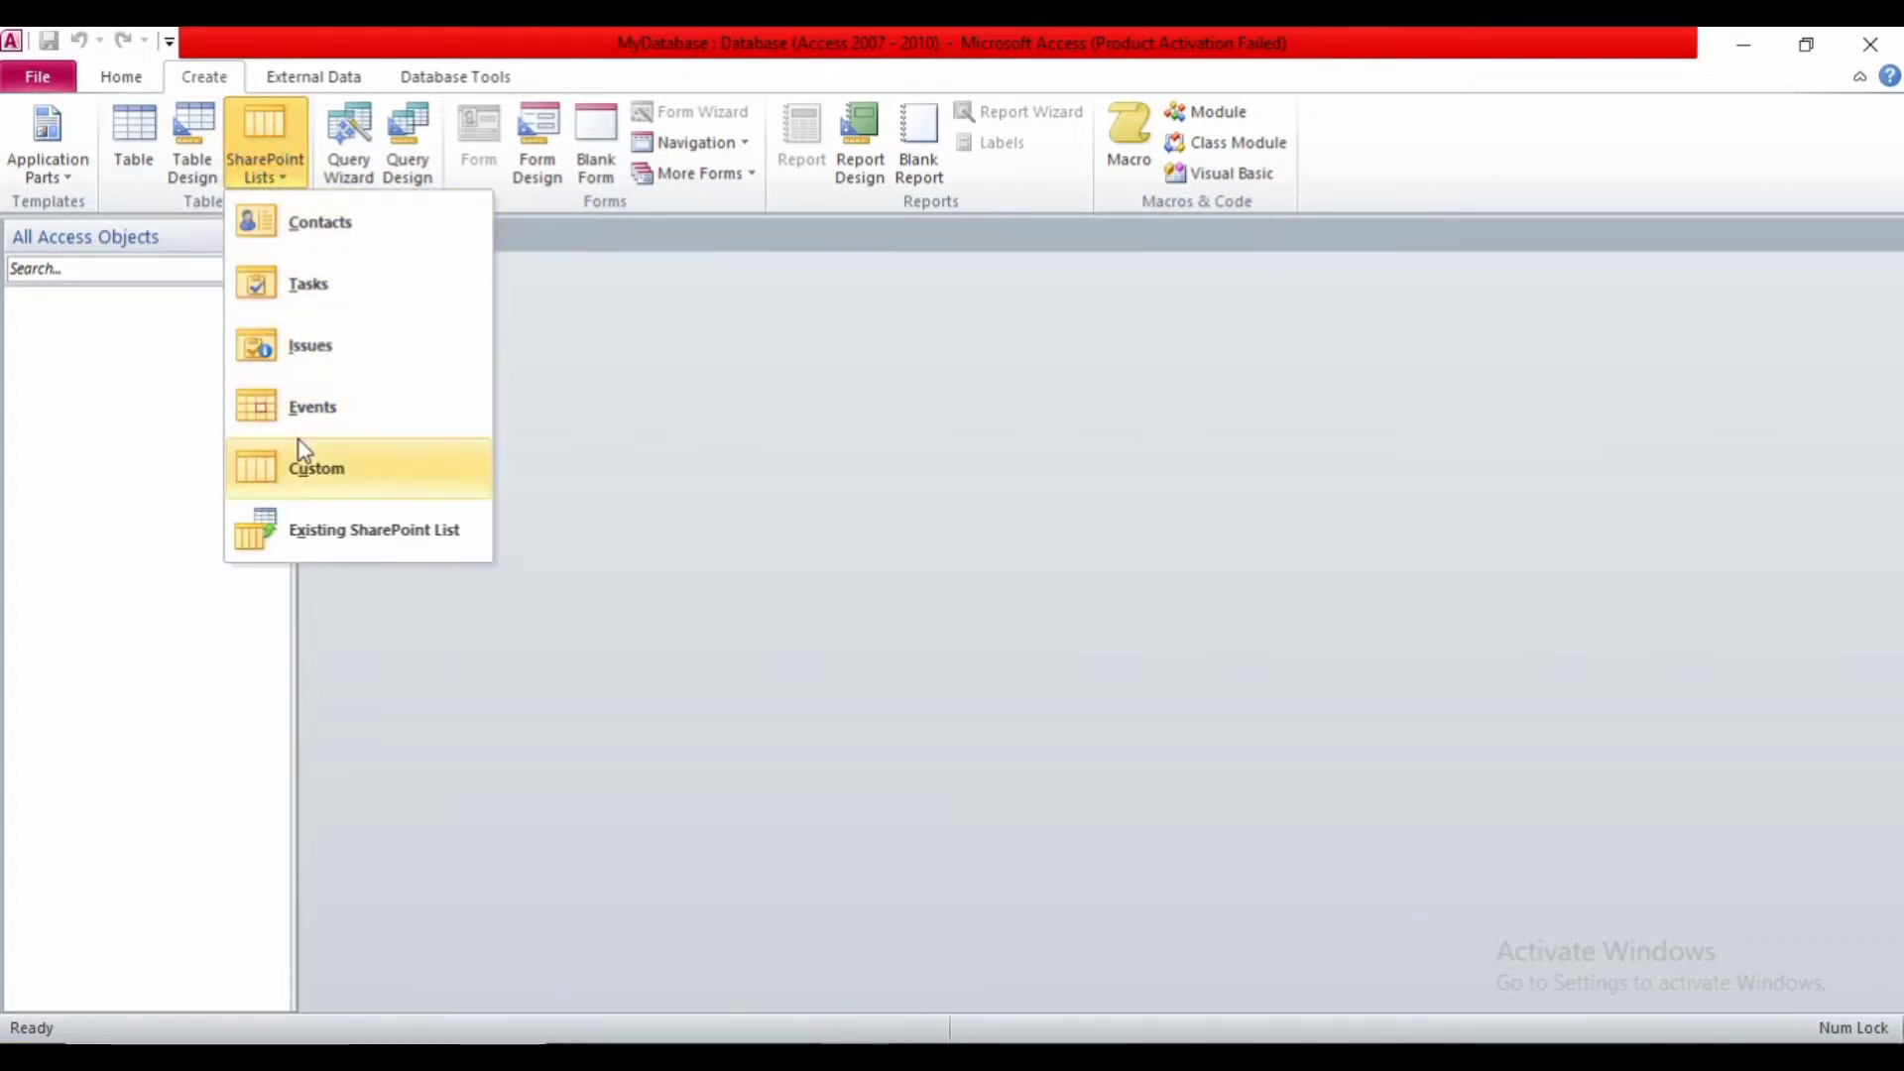
{"action": "left_click", "coordinate": [149, 426]}
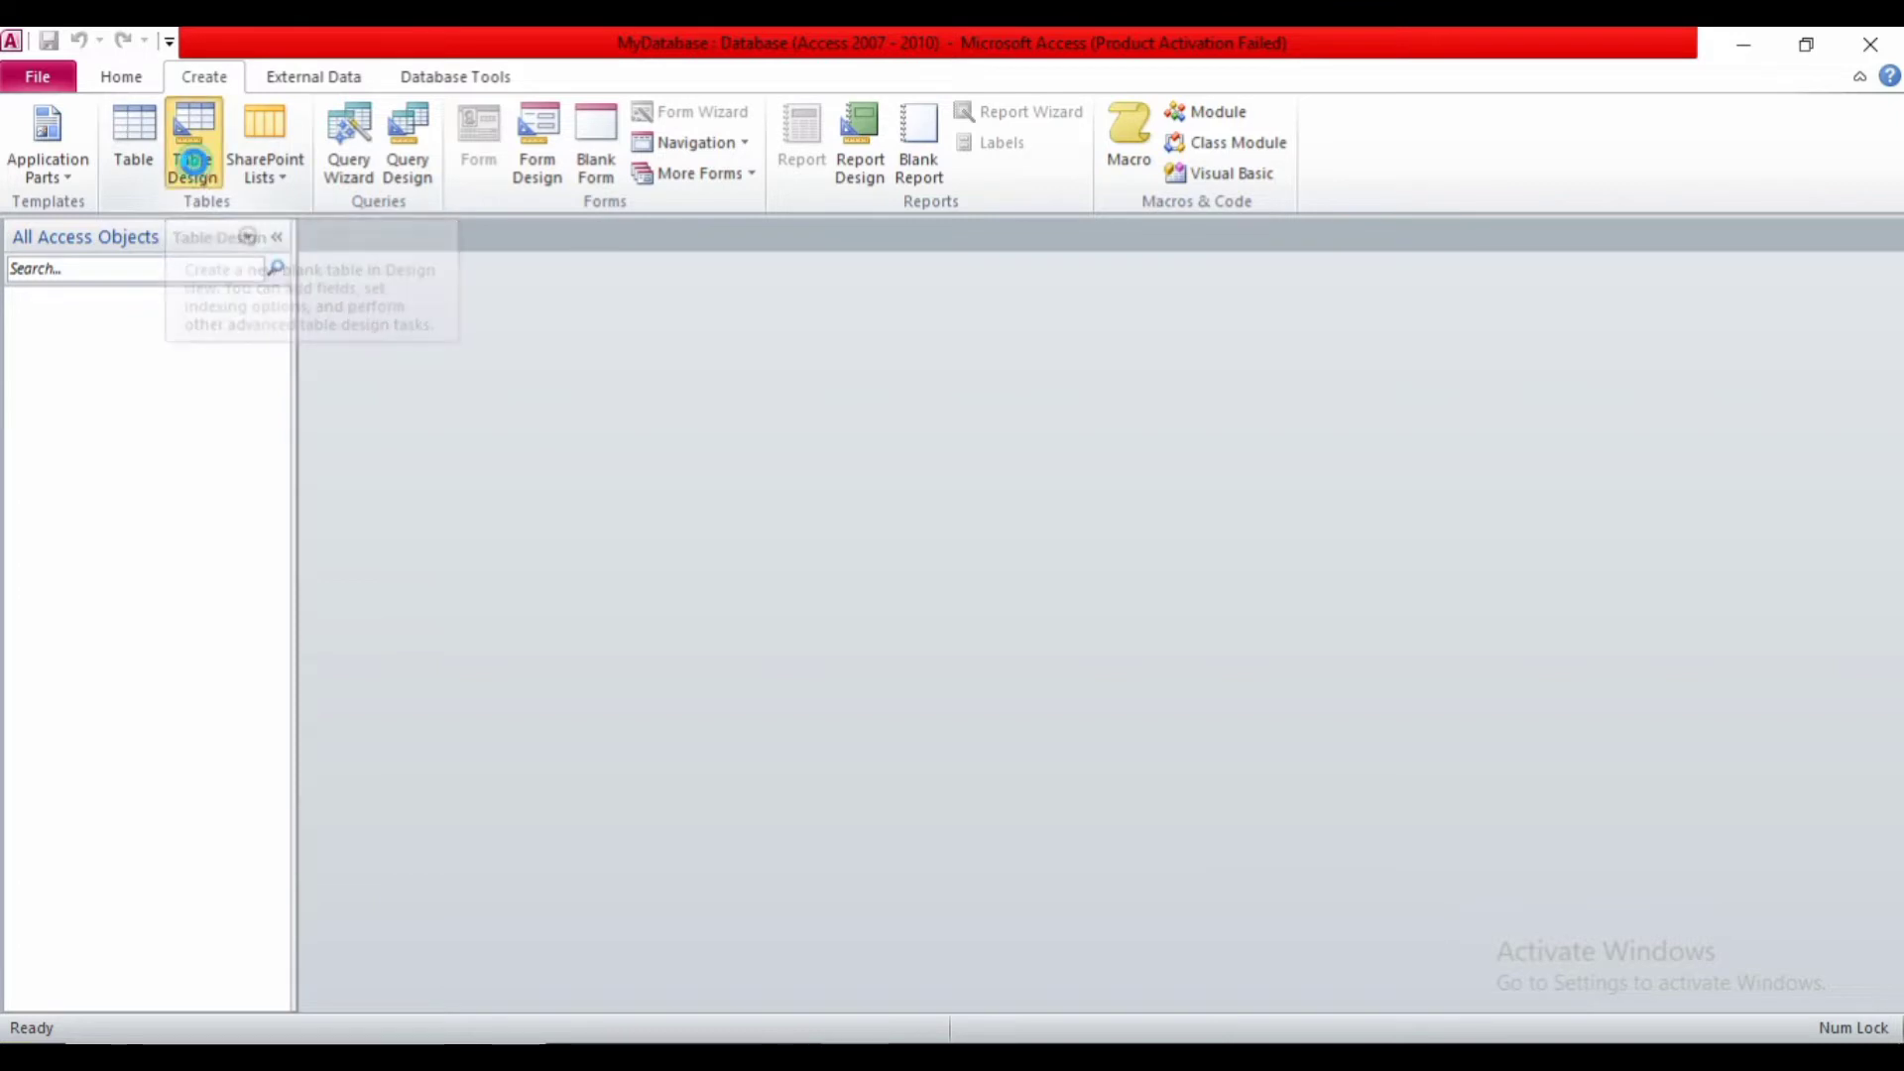
{"action": "left_click", "coordinate": [193, 160]}
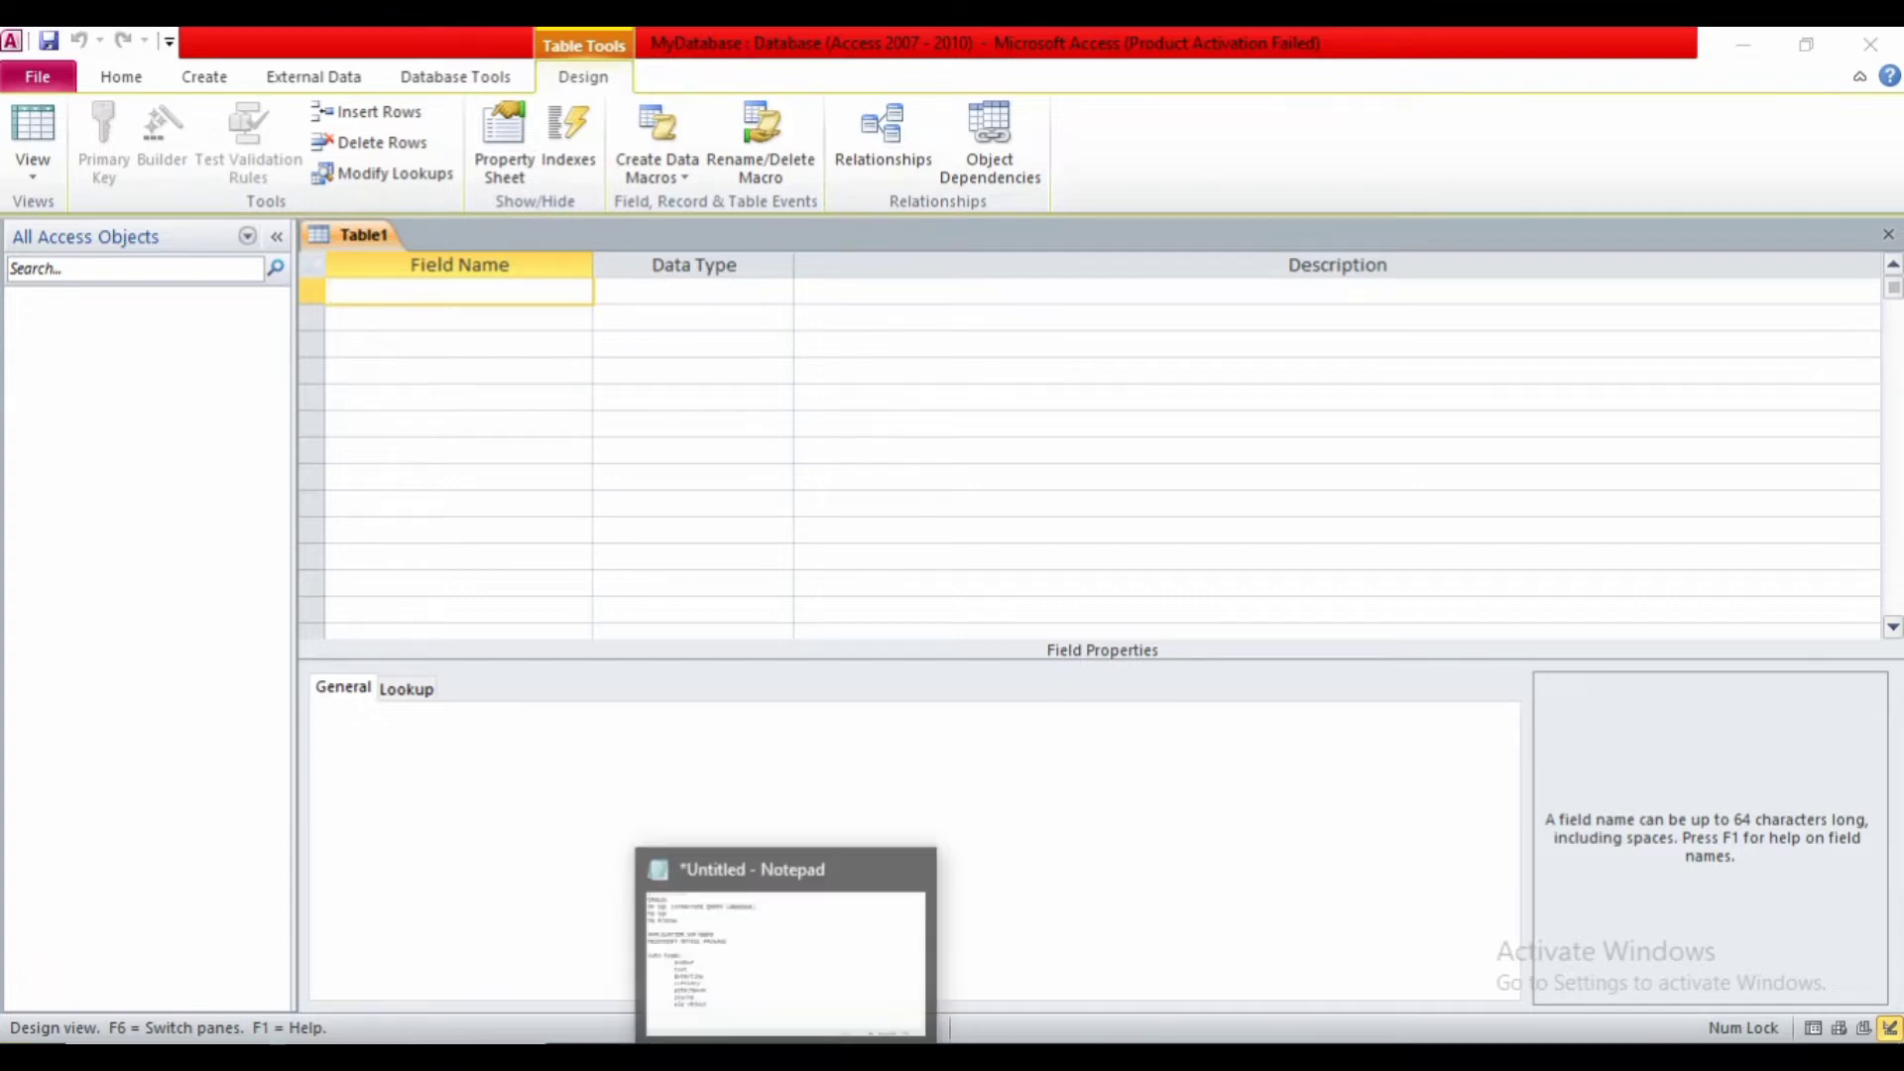
{"action": "left_click", "coordinate": [783, 947]}
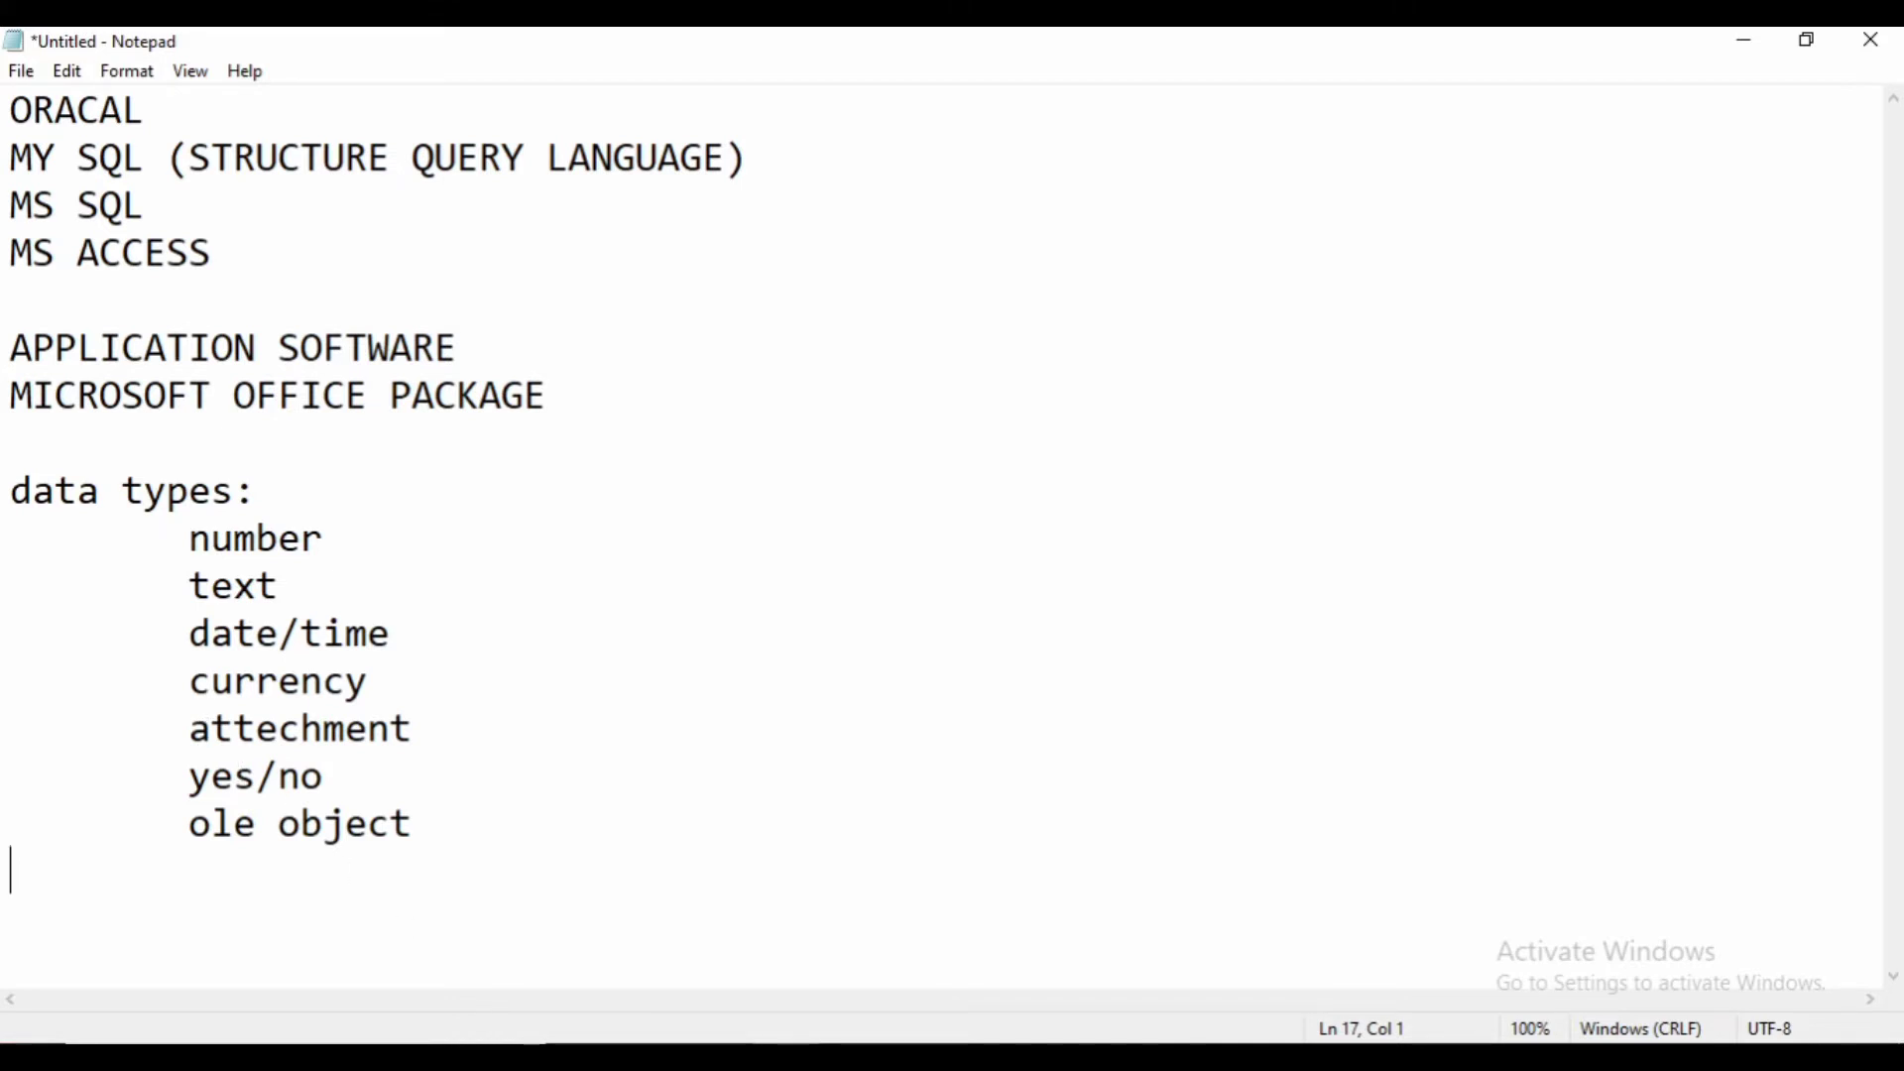
- Use Alt+Tab to get from Notepad back to the empty Table1 design grid in Access
{"action": "key", "text": "alt+Tab"}
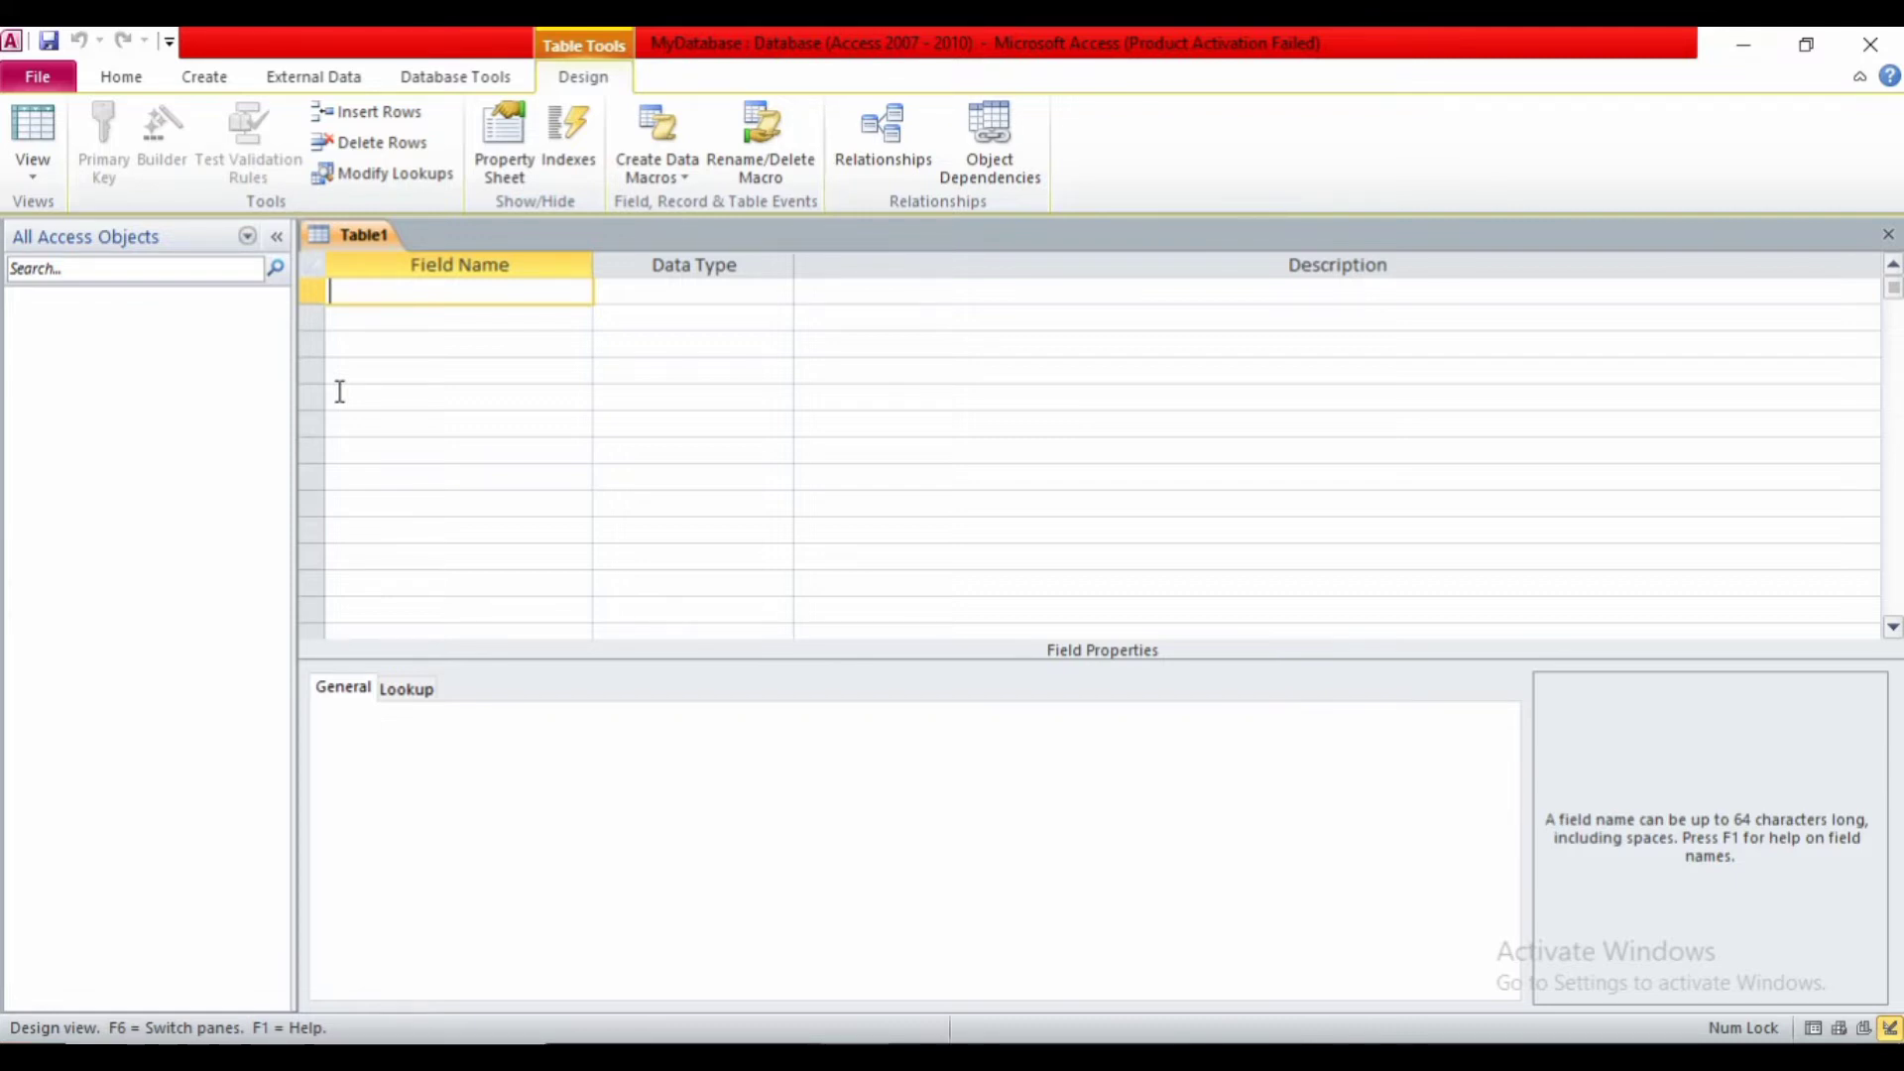
- Add the first field 'Registration No' with the AutoNumber data type
{"action": "type", "text": "Registra"}
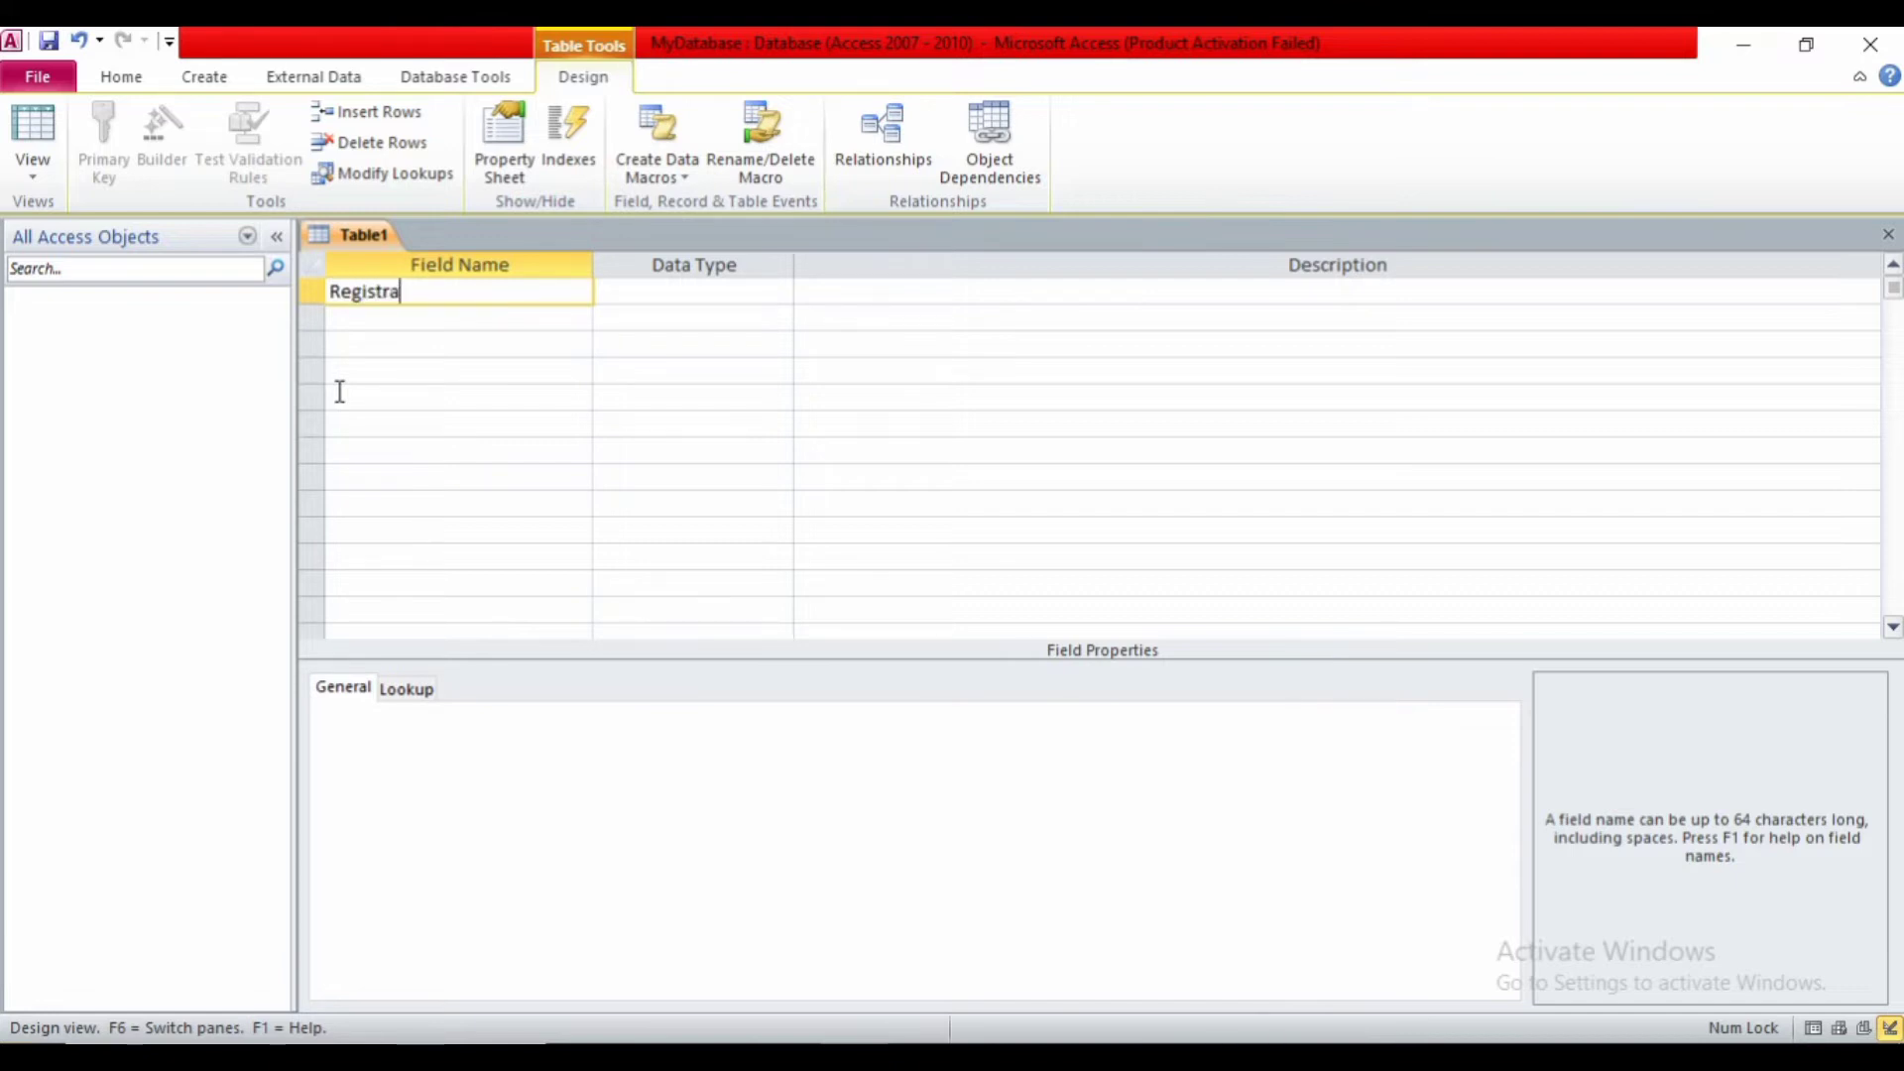
{"action": "type", "text": "tion No"}
{"action": "key", "text": "Tab"}
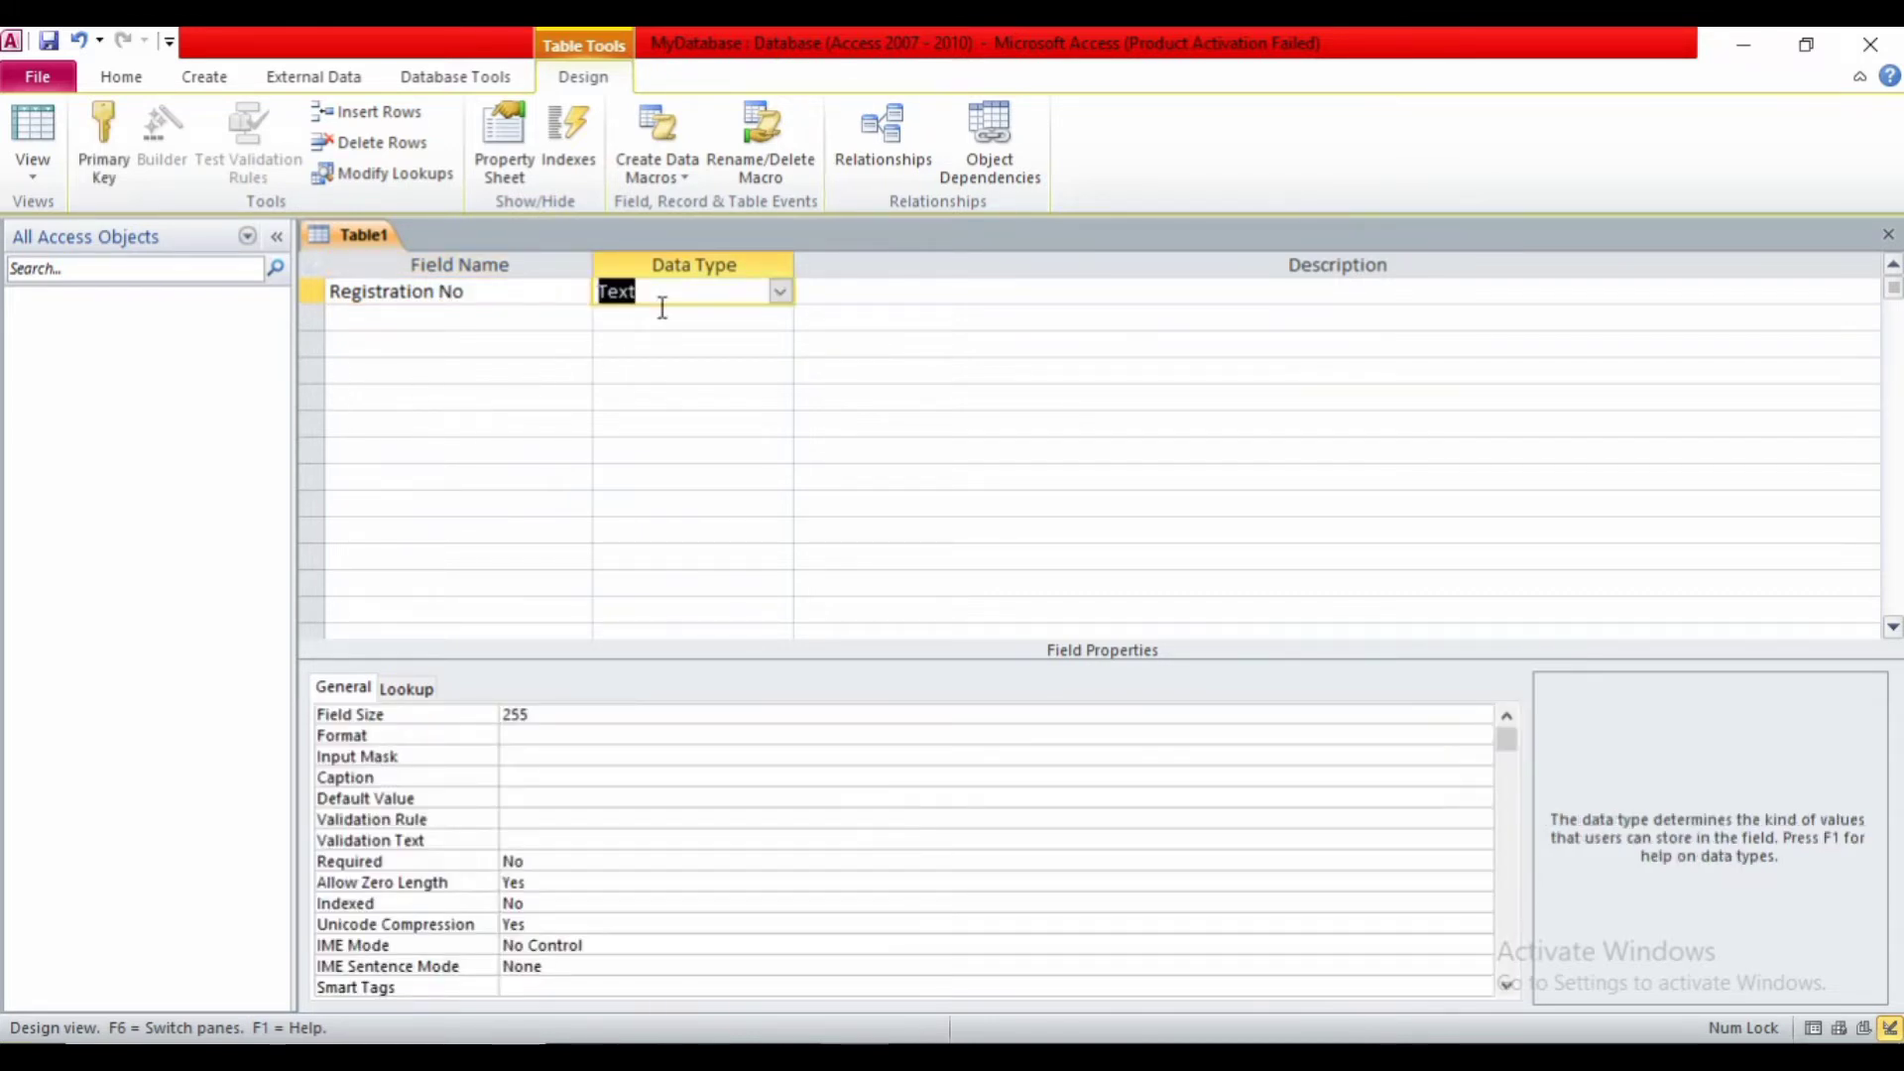
{"action": "left_click", "coordinate": [782, 292]}
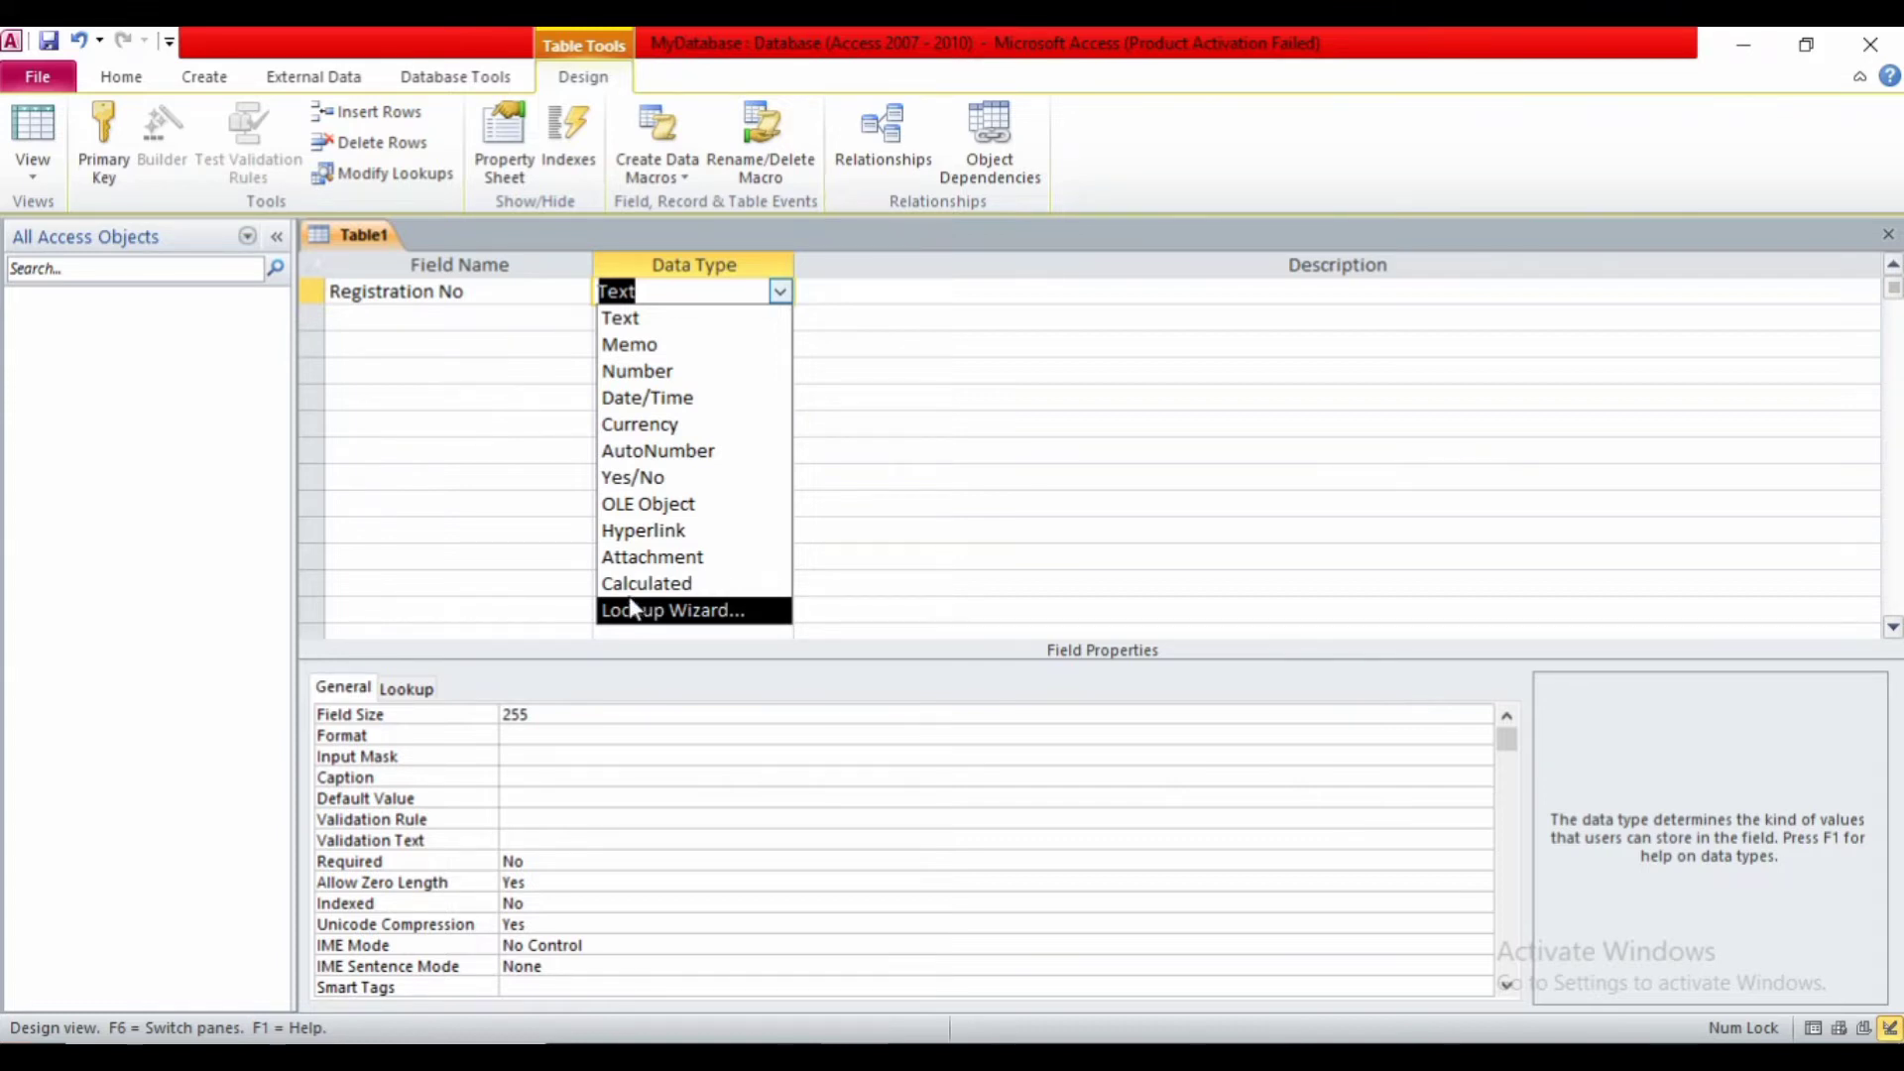
{"action": "left_click", "coordinate": [635, 454]}
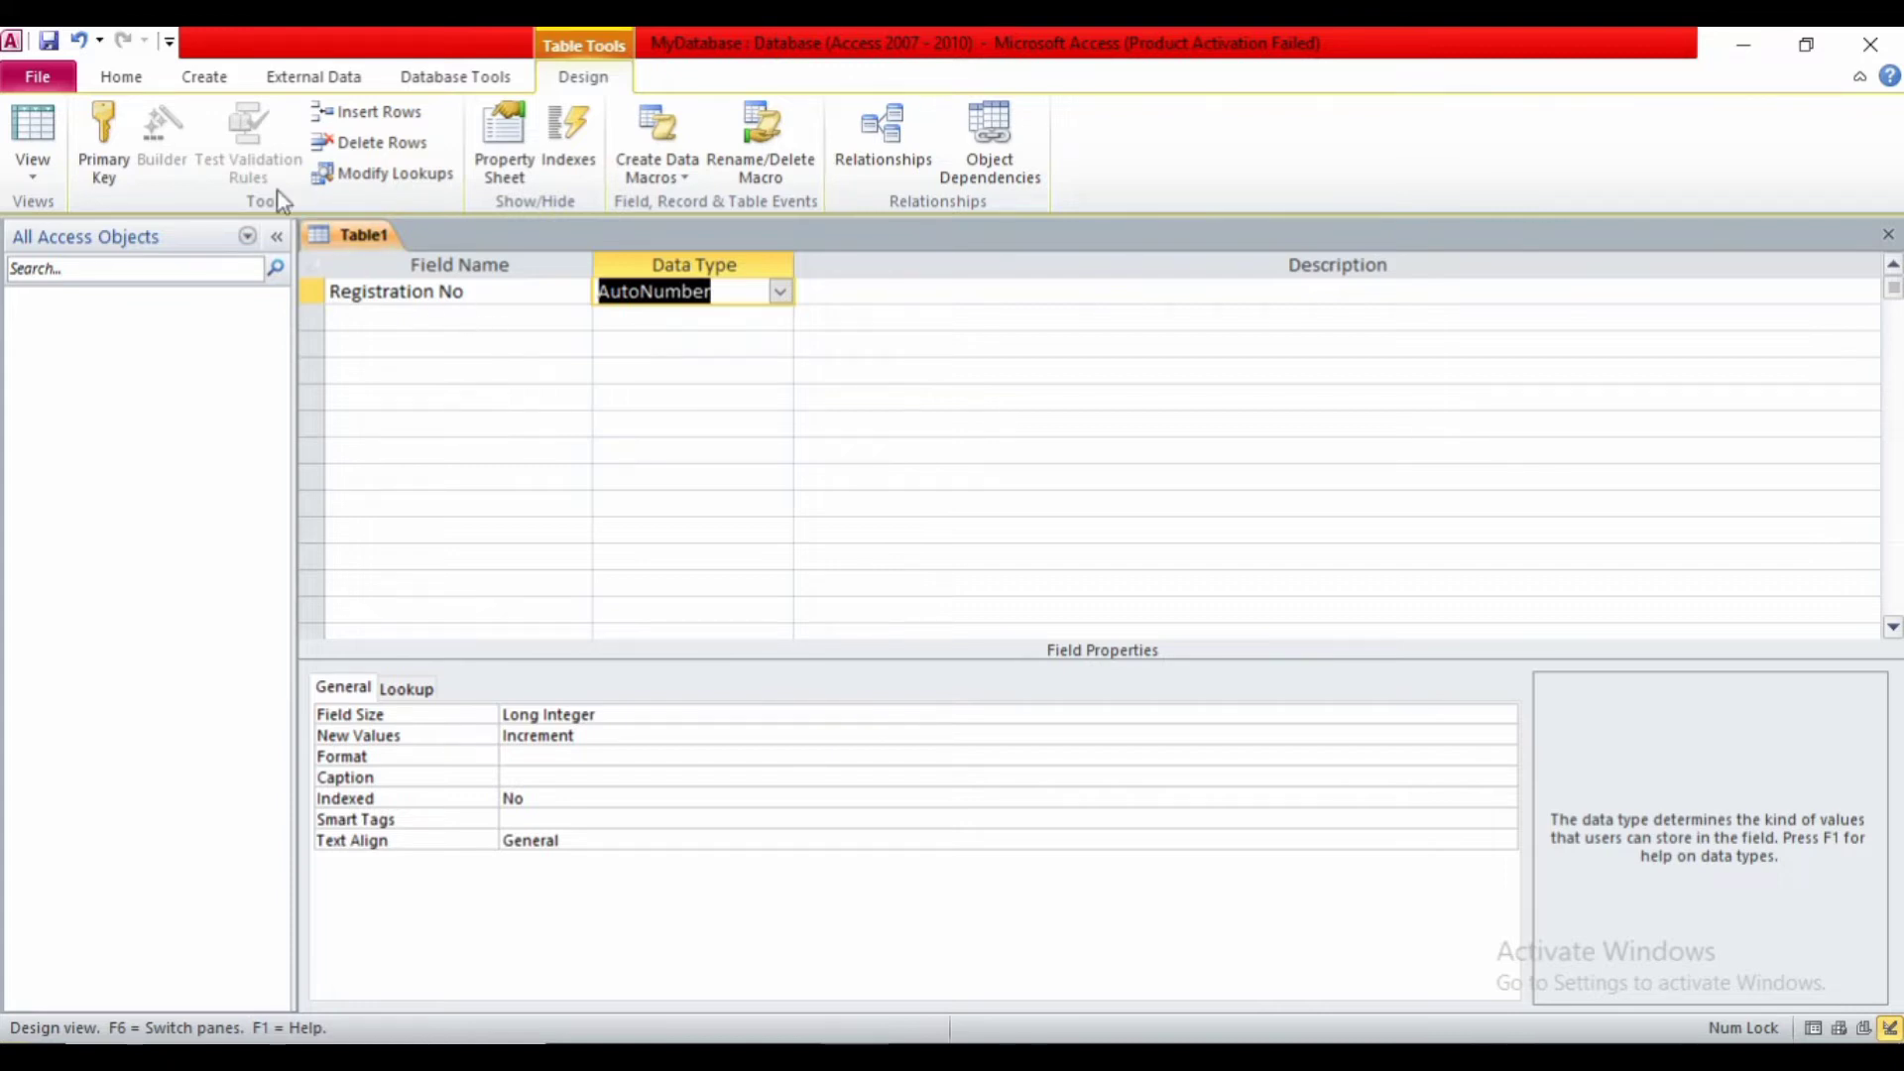
- Make Registration No the primary key and move to the second Field Name row
{"action": "left_click", "coordinate": [102, 149]}
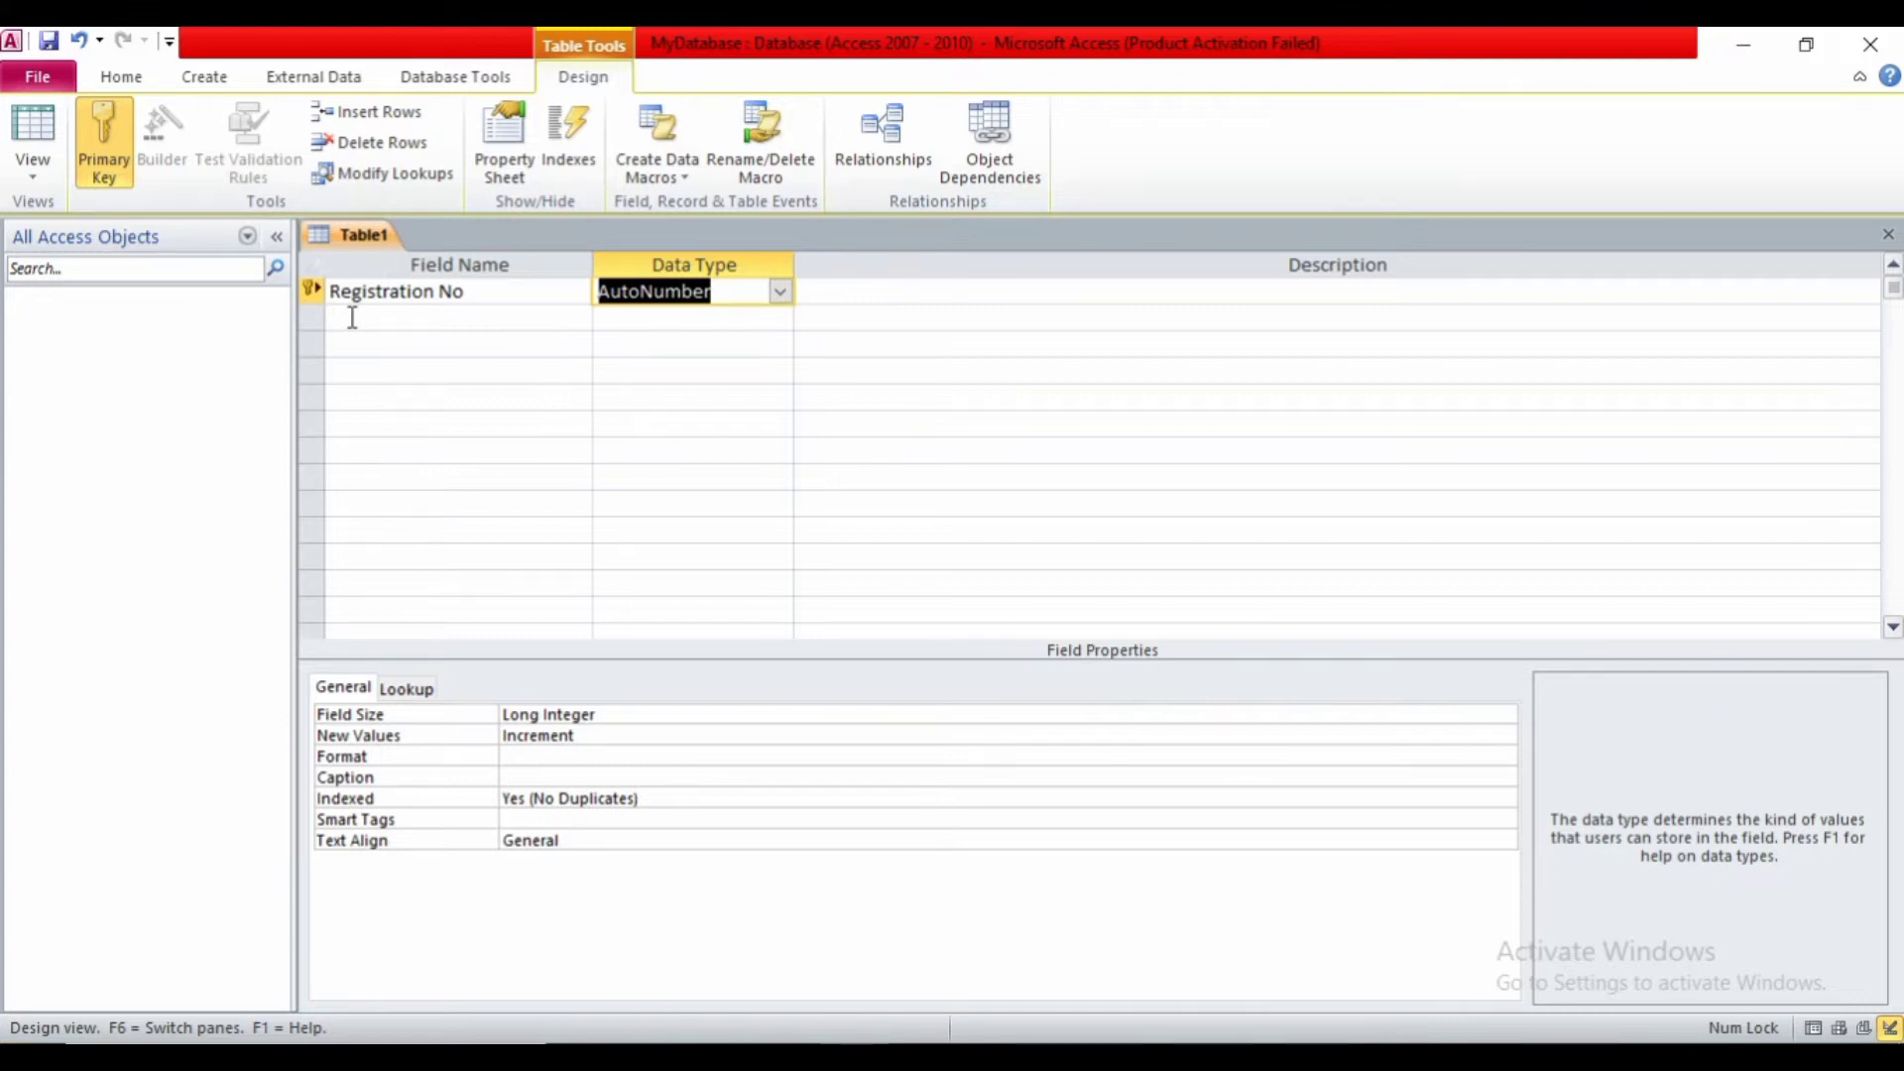
{"action": "left_click", "coordinate": [352, 318]}
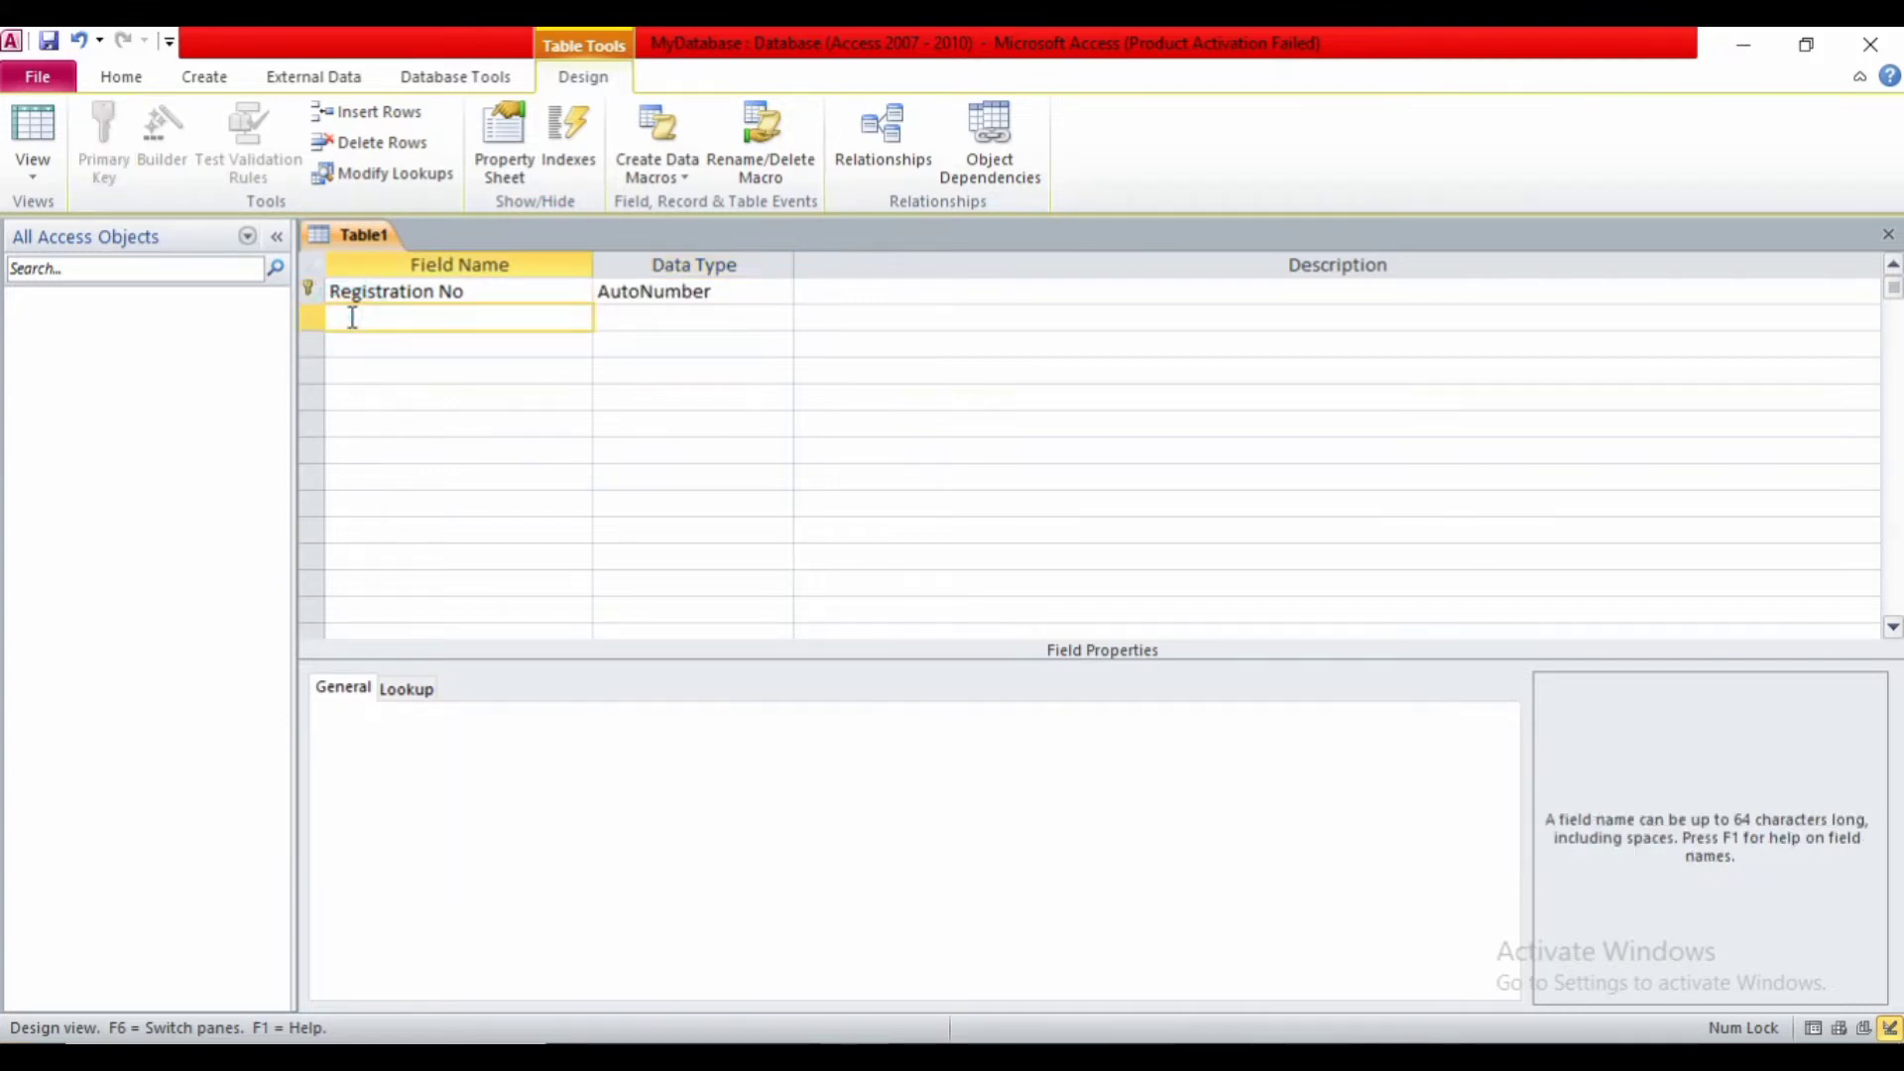
- Enter the field 'Name', accept the reserved-word warning, and keep its data type as Text
{"action": "type", "text": "Name"}
{"action": "left_click", "coordinate": [375, 478]}
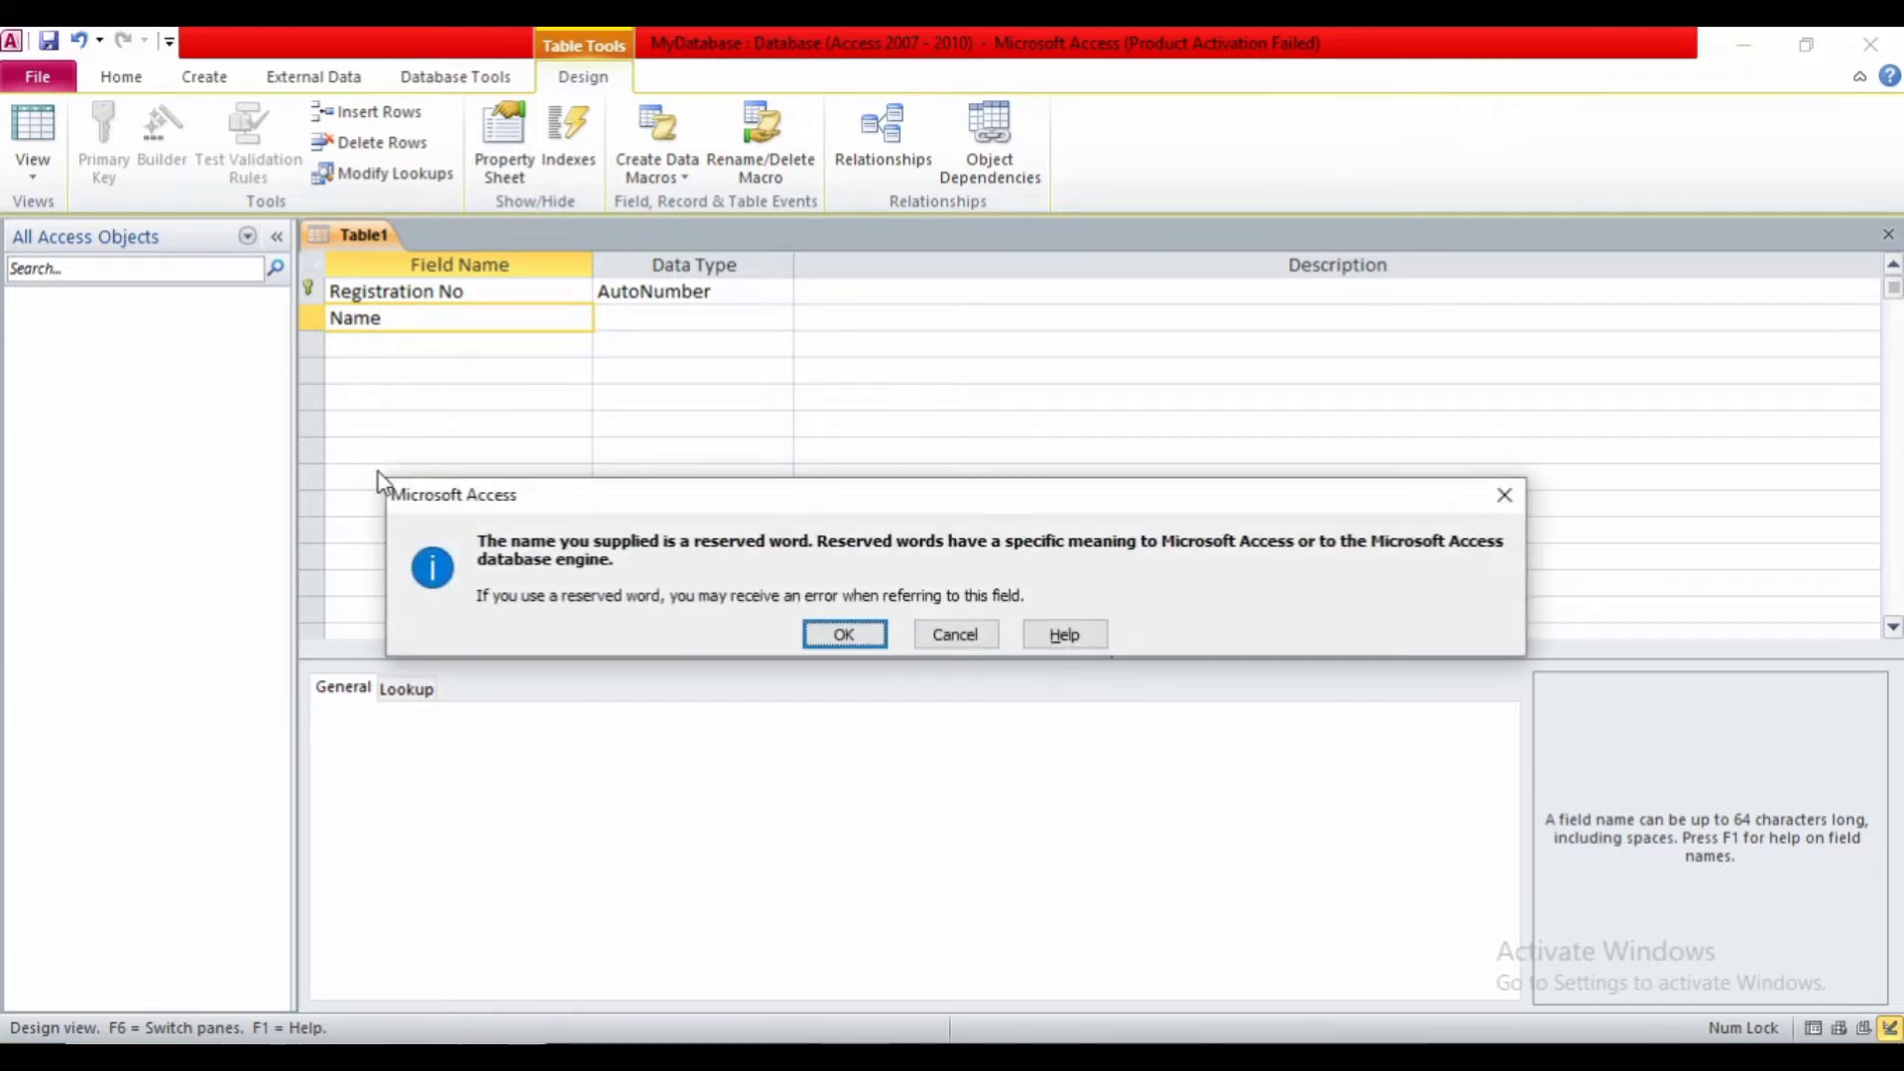
{"action": "left_click", "coordinate": [837, 642]}
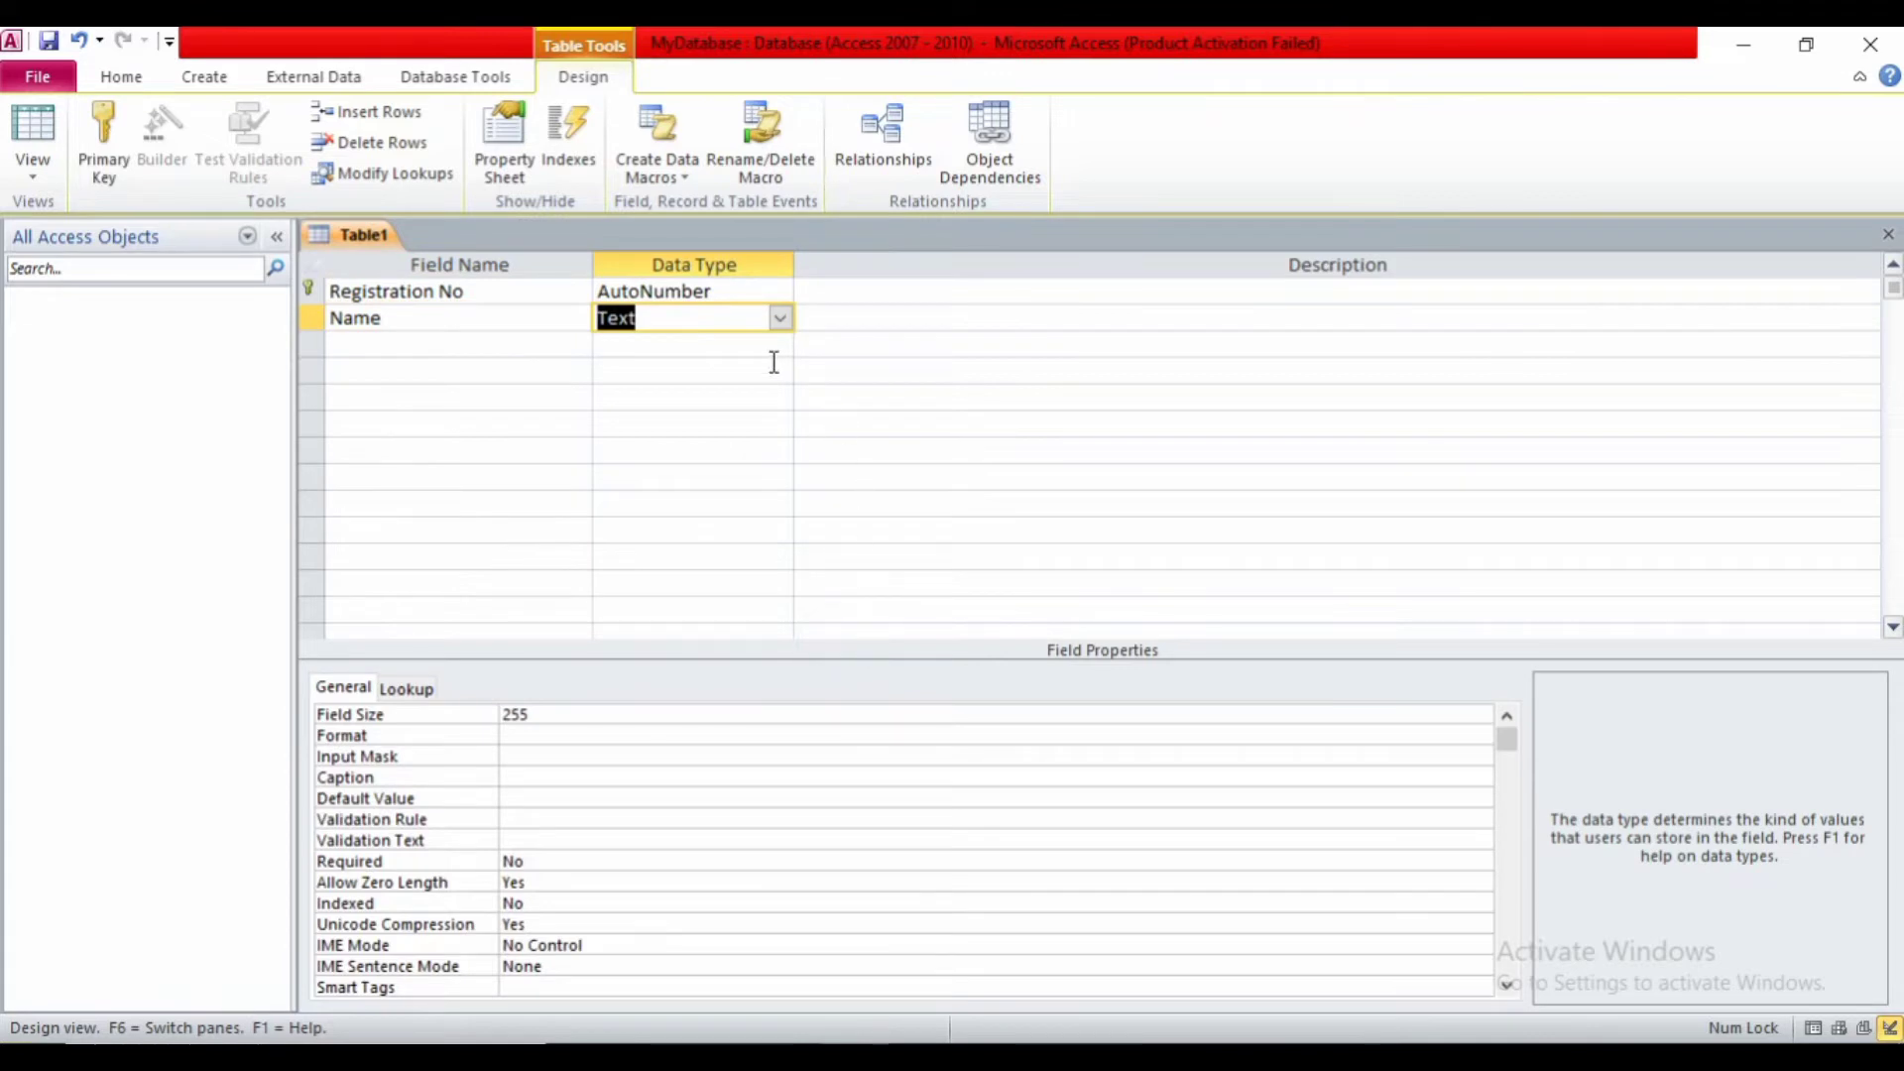
{"action": "left_click", "coordinate": [780, 318]}
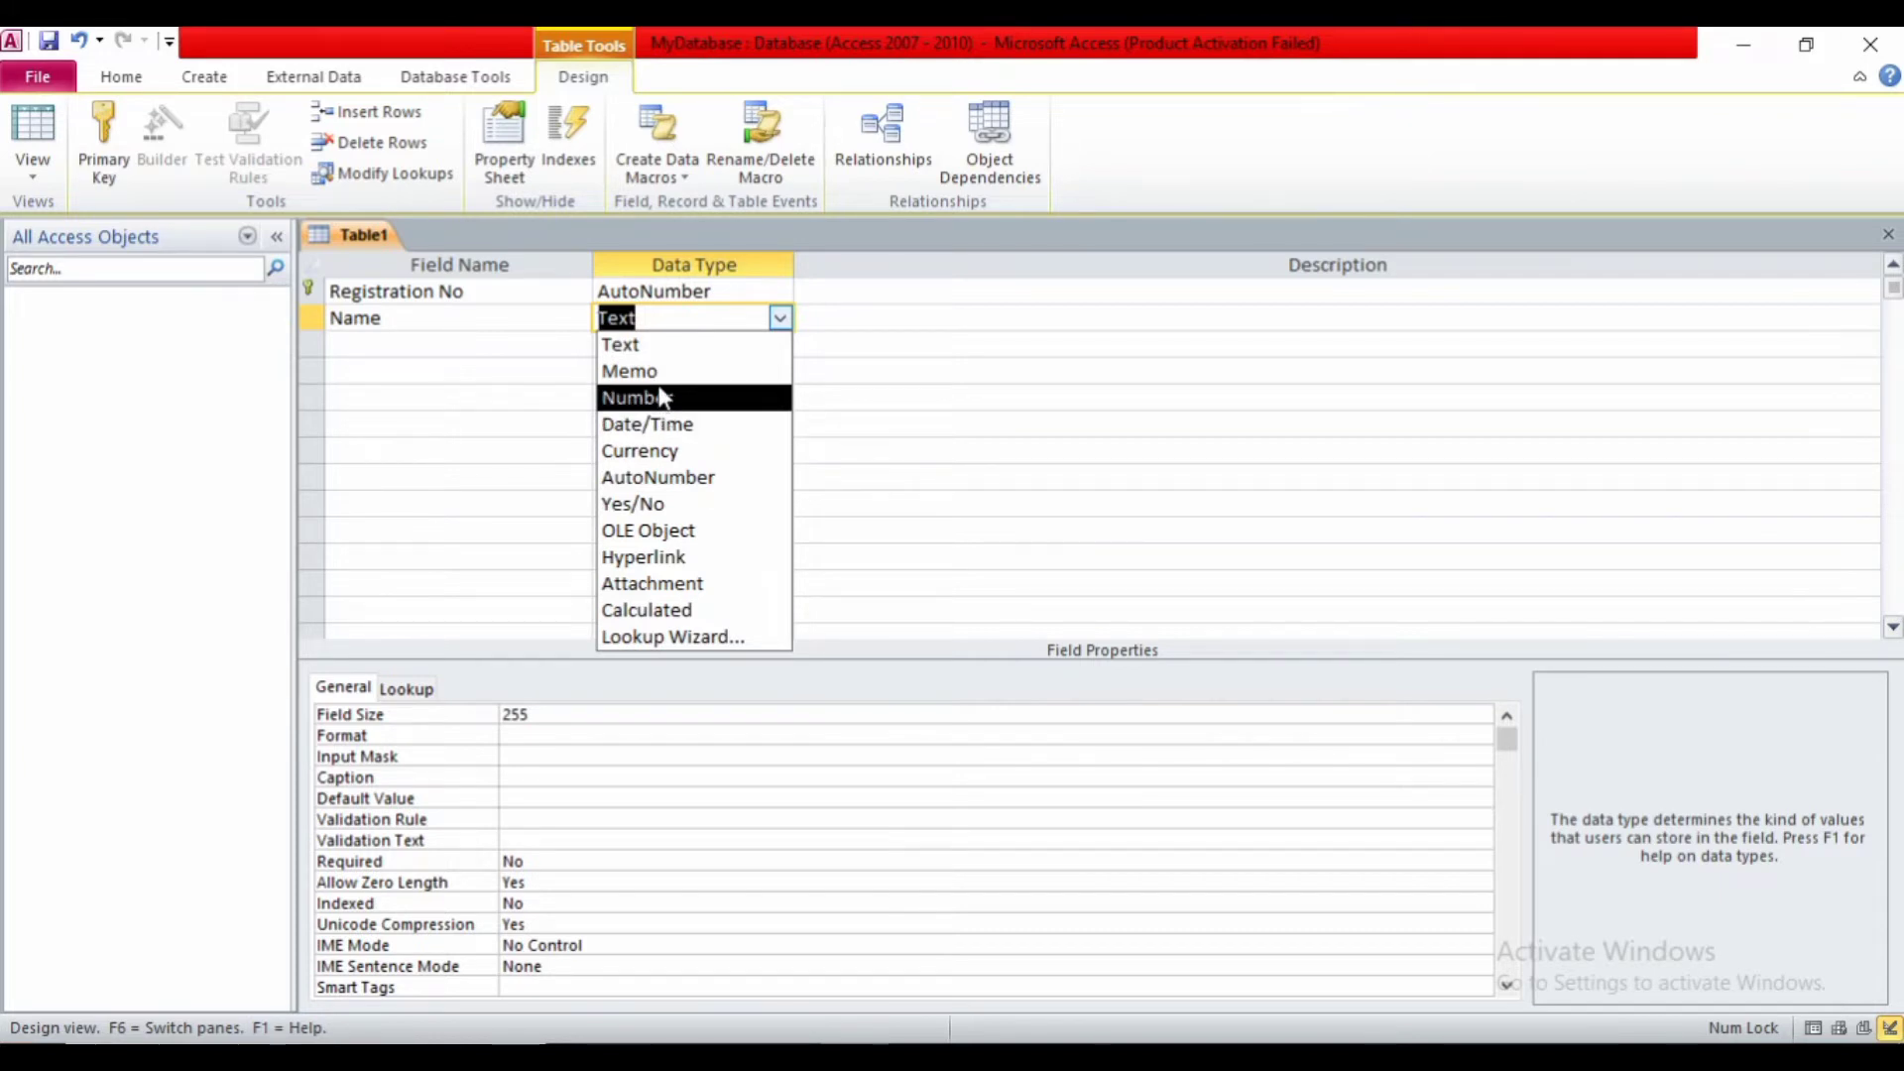
{"action": "left_click", "coordinate": [632, 345]}
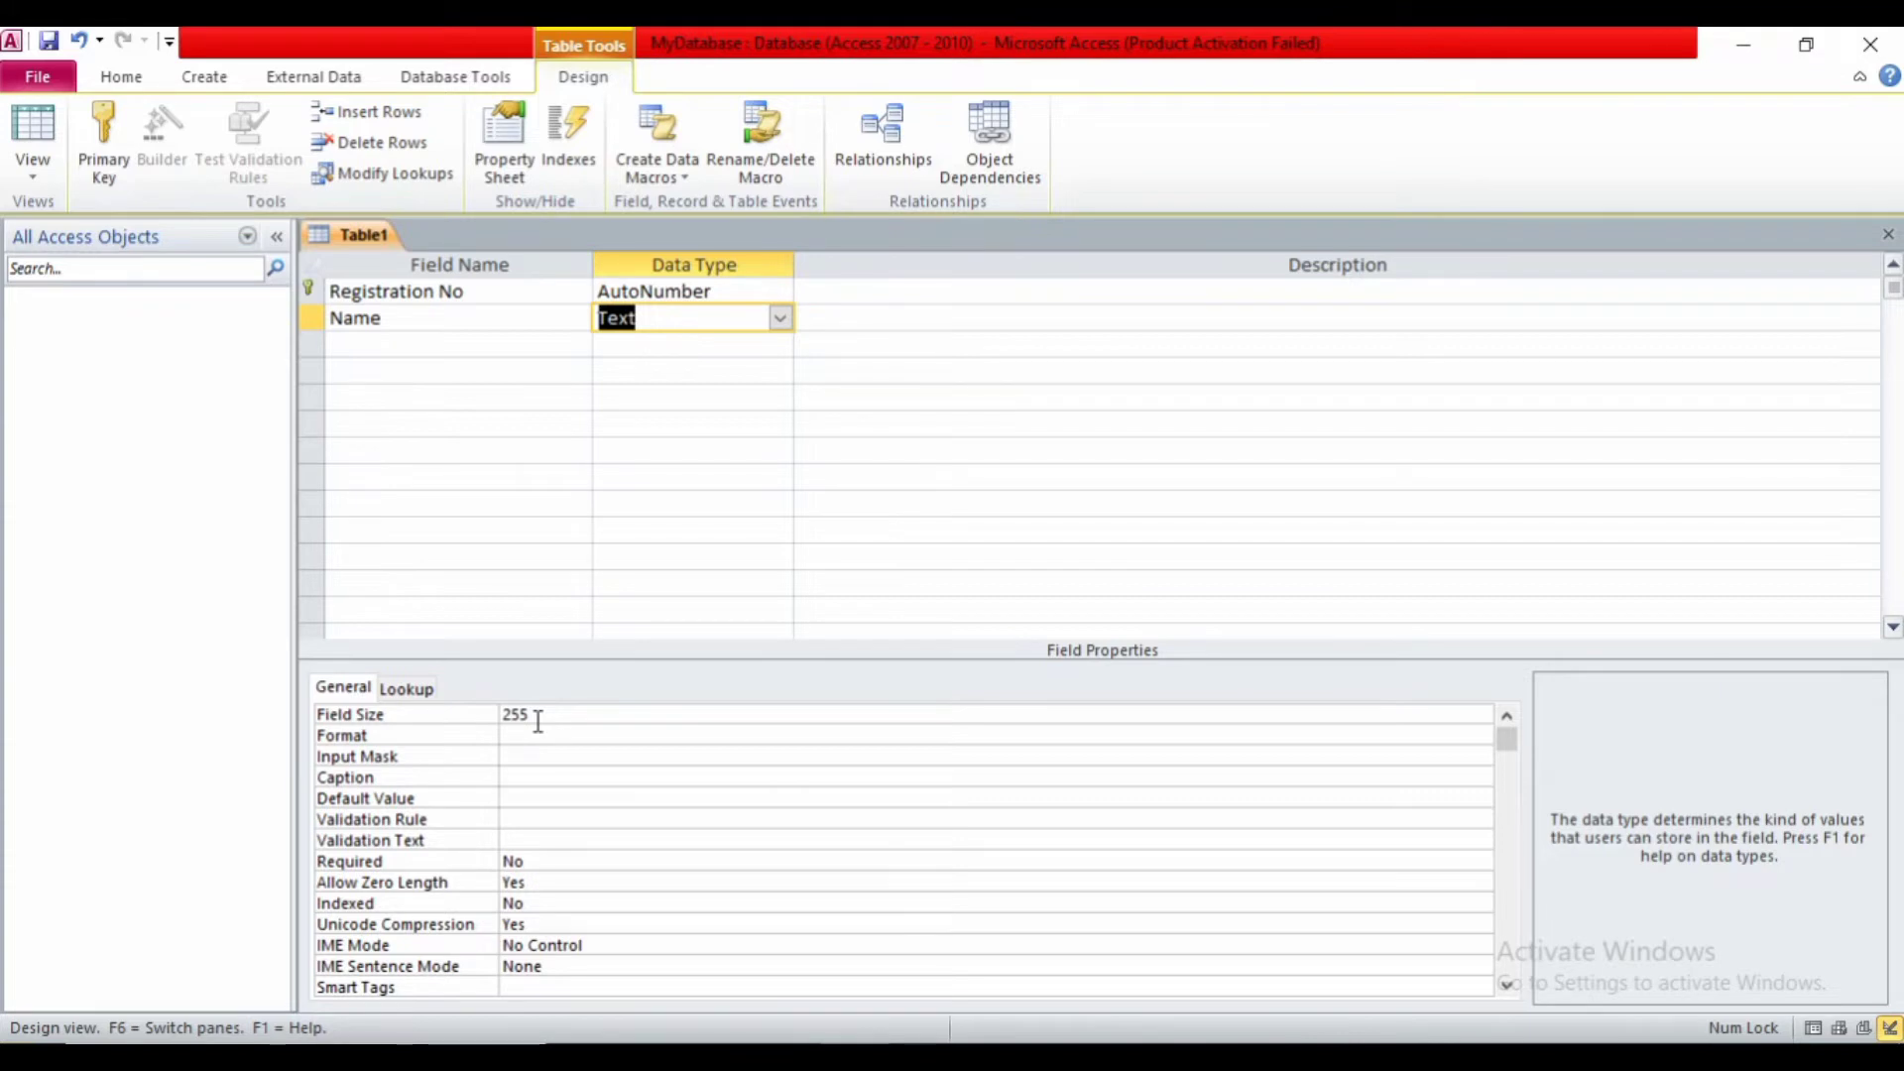
{"action": "key", "text": "F6"}
- Reduce the Name field's Field Size from 255 to 25
{"action": "left_click", "coordinate": [537, 721]}
{"action": "key", "text": "BackSpace"}
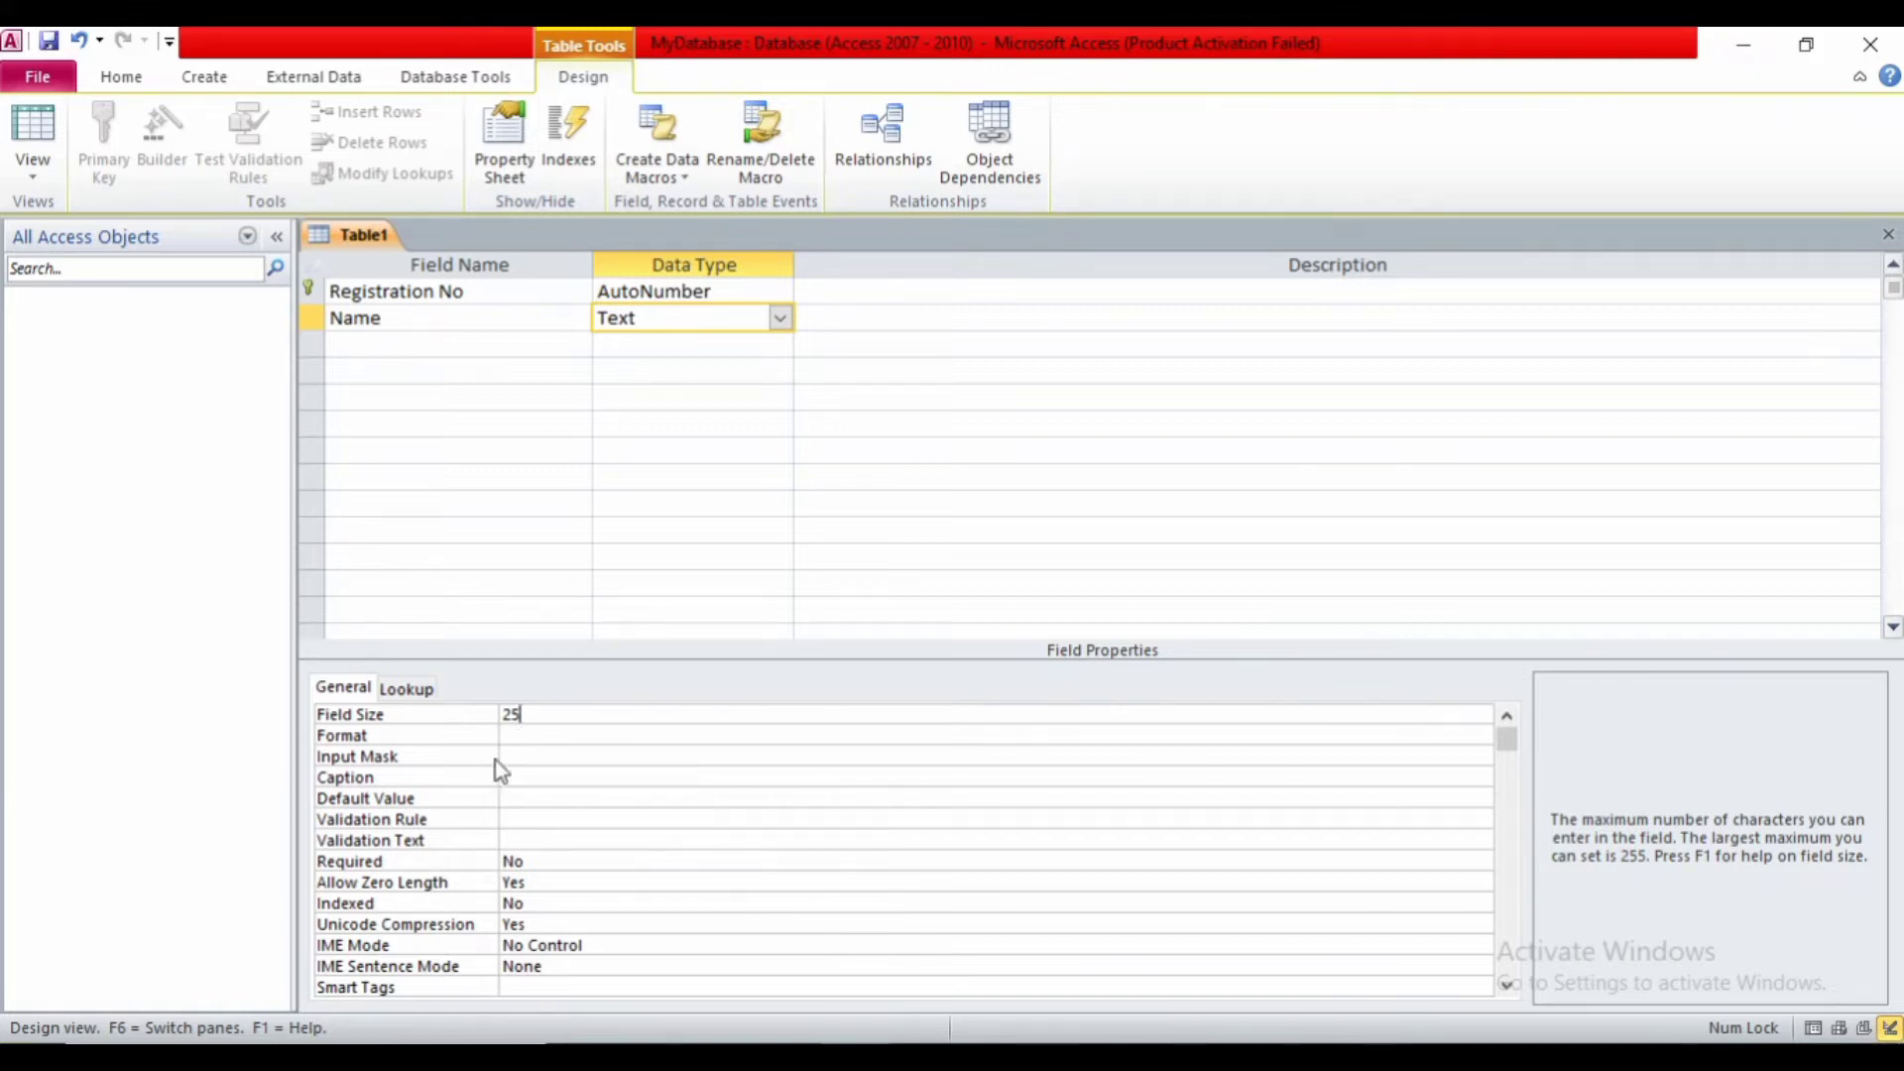
{"action": "left_click", "coordinate": [377, 827]}
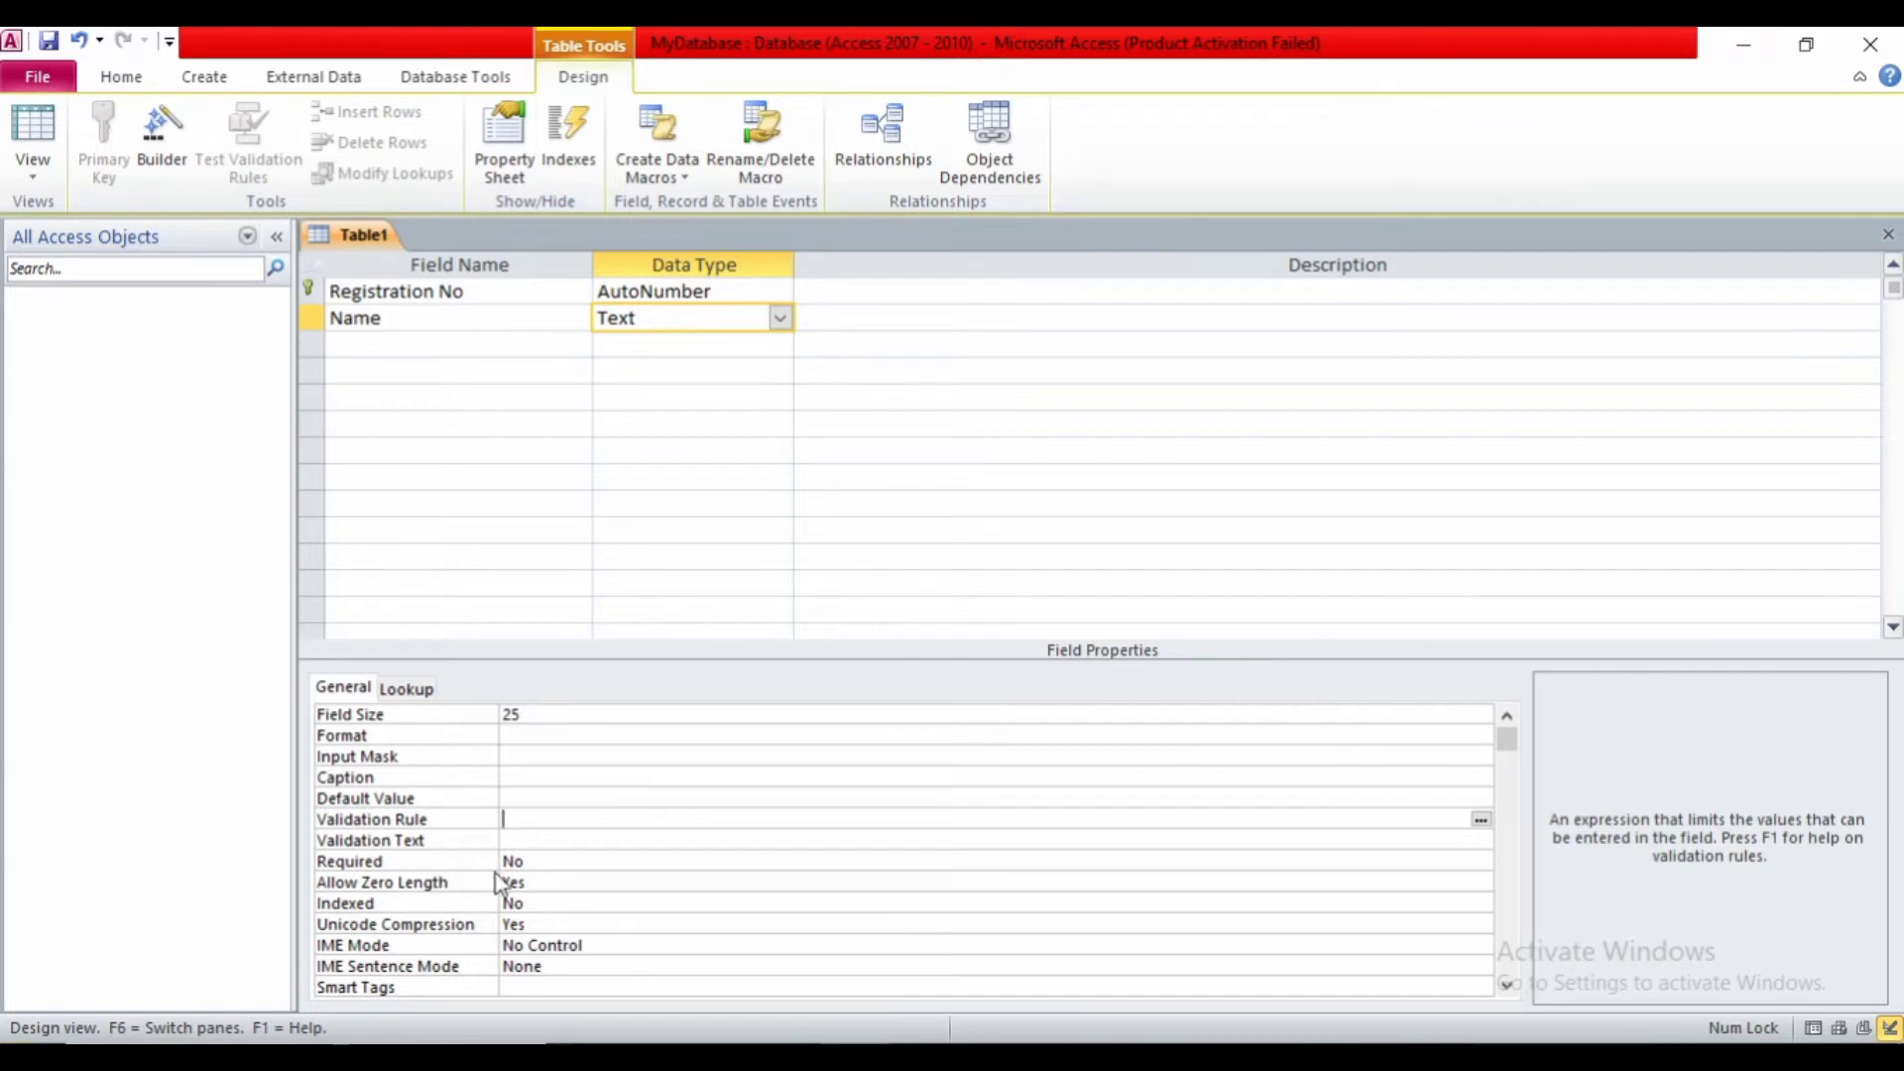
{"action": "left_click", "coordinate": [533, 863]}
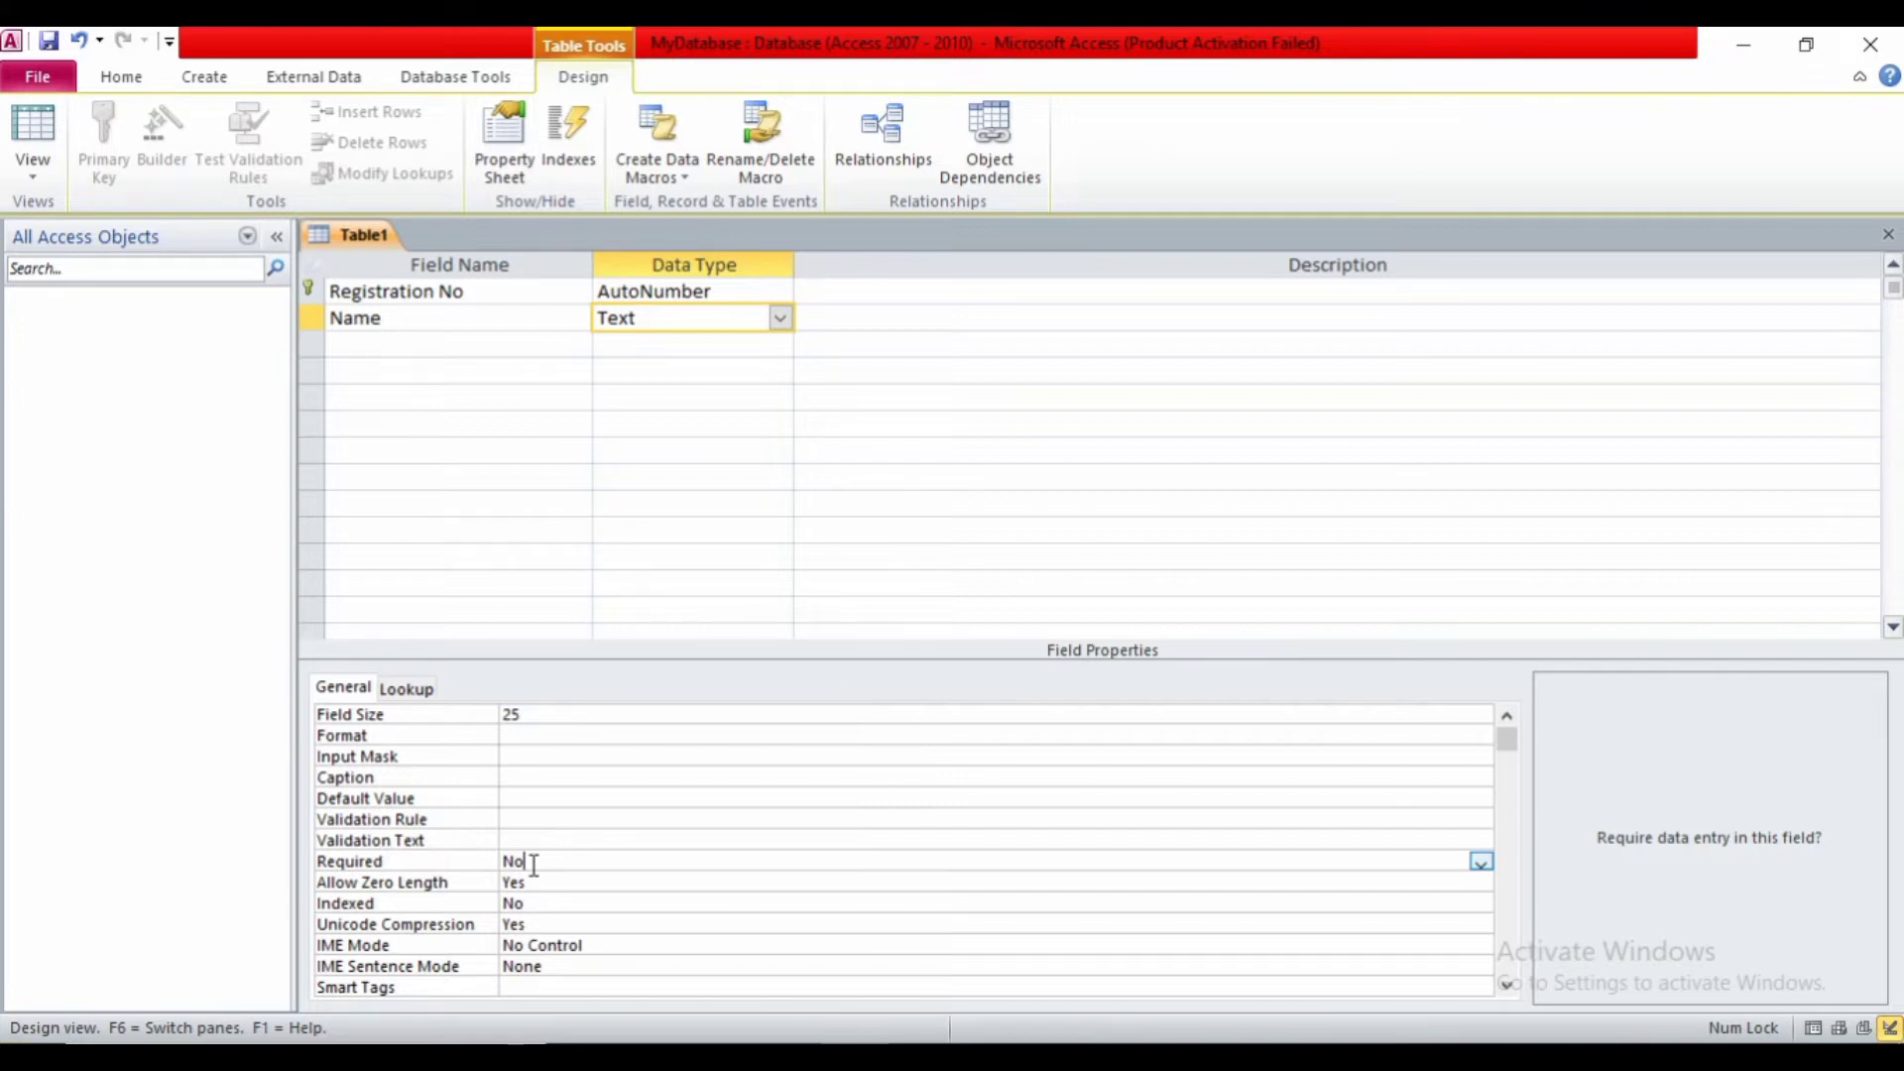
- Zoom the screen to 200% with Magnifier and set the Name field's Required property to Yes
{"action": "key", "text": "super+plus"}
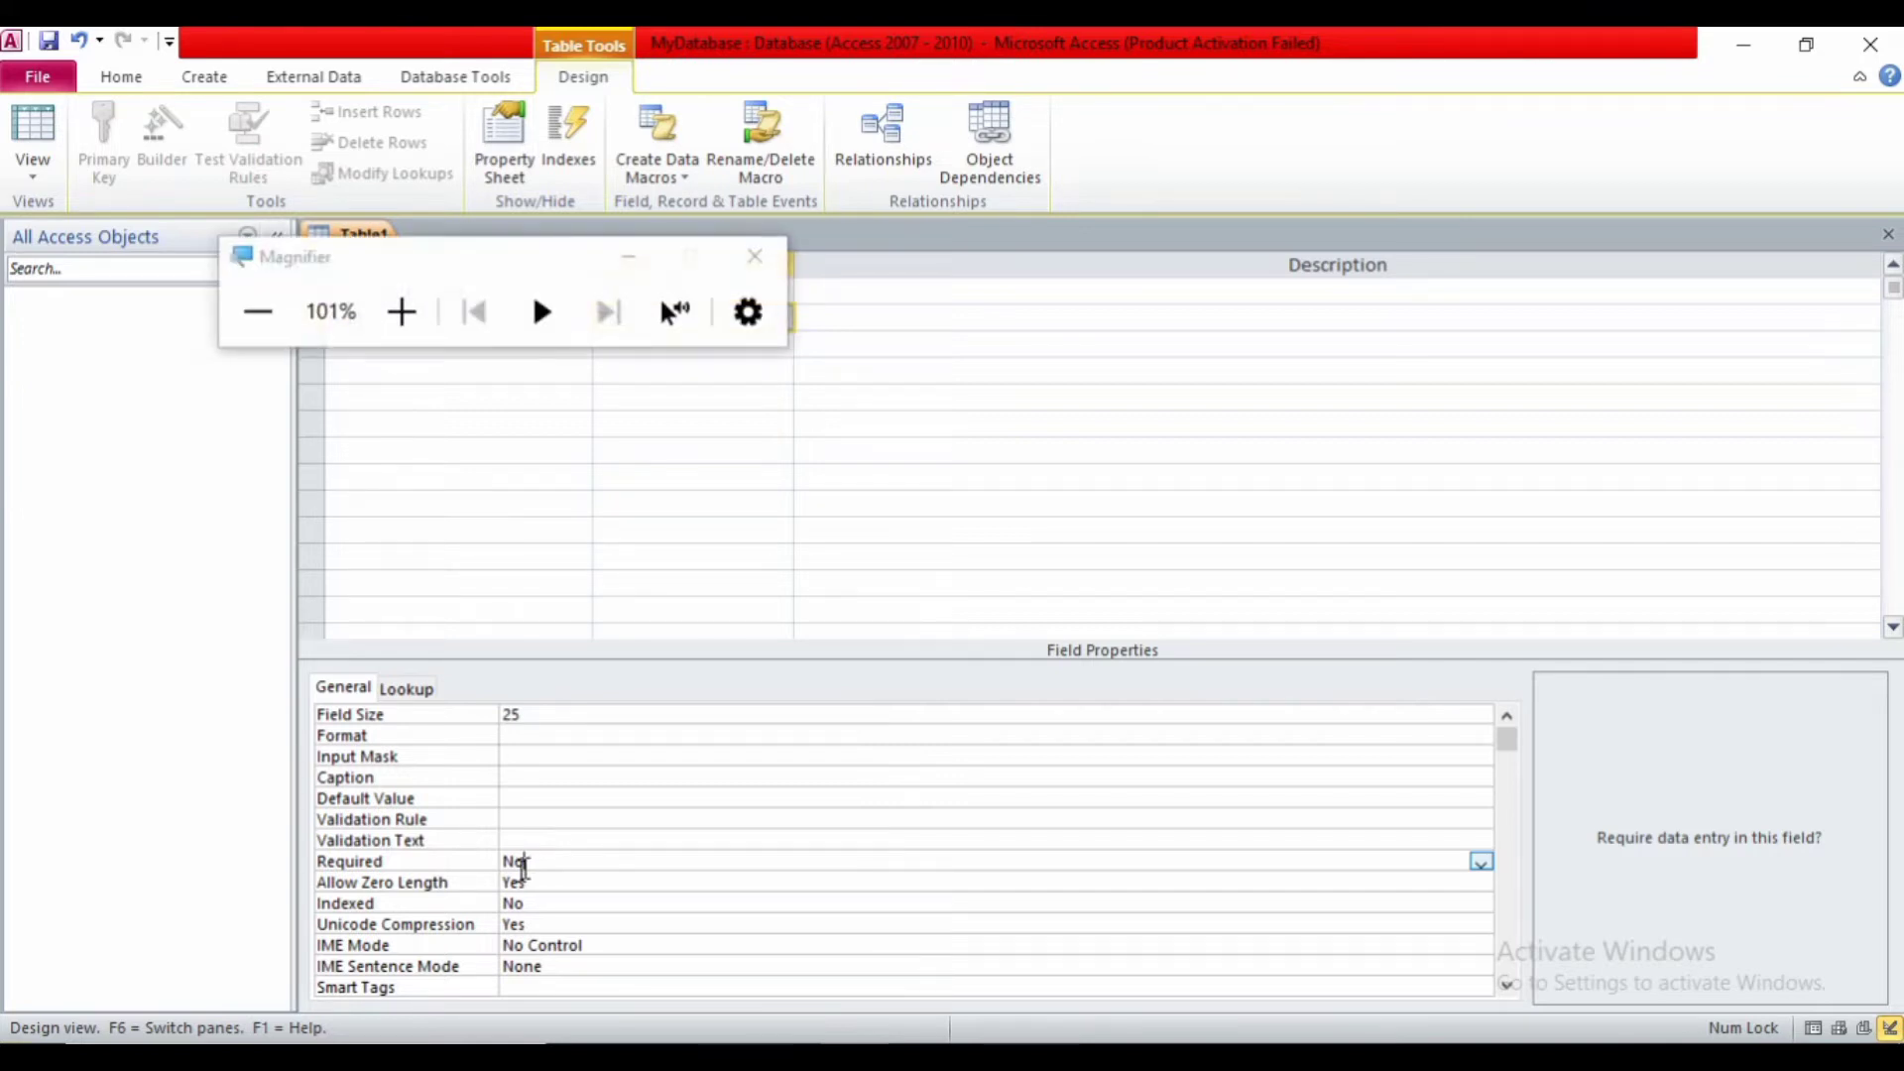
{"action": "left_click", "coordinate": [418, 281]}
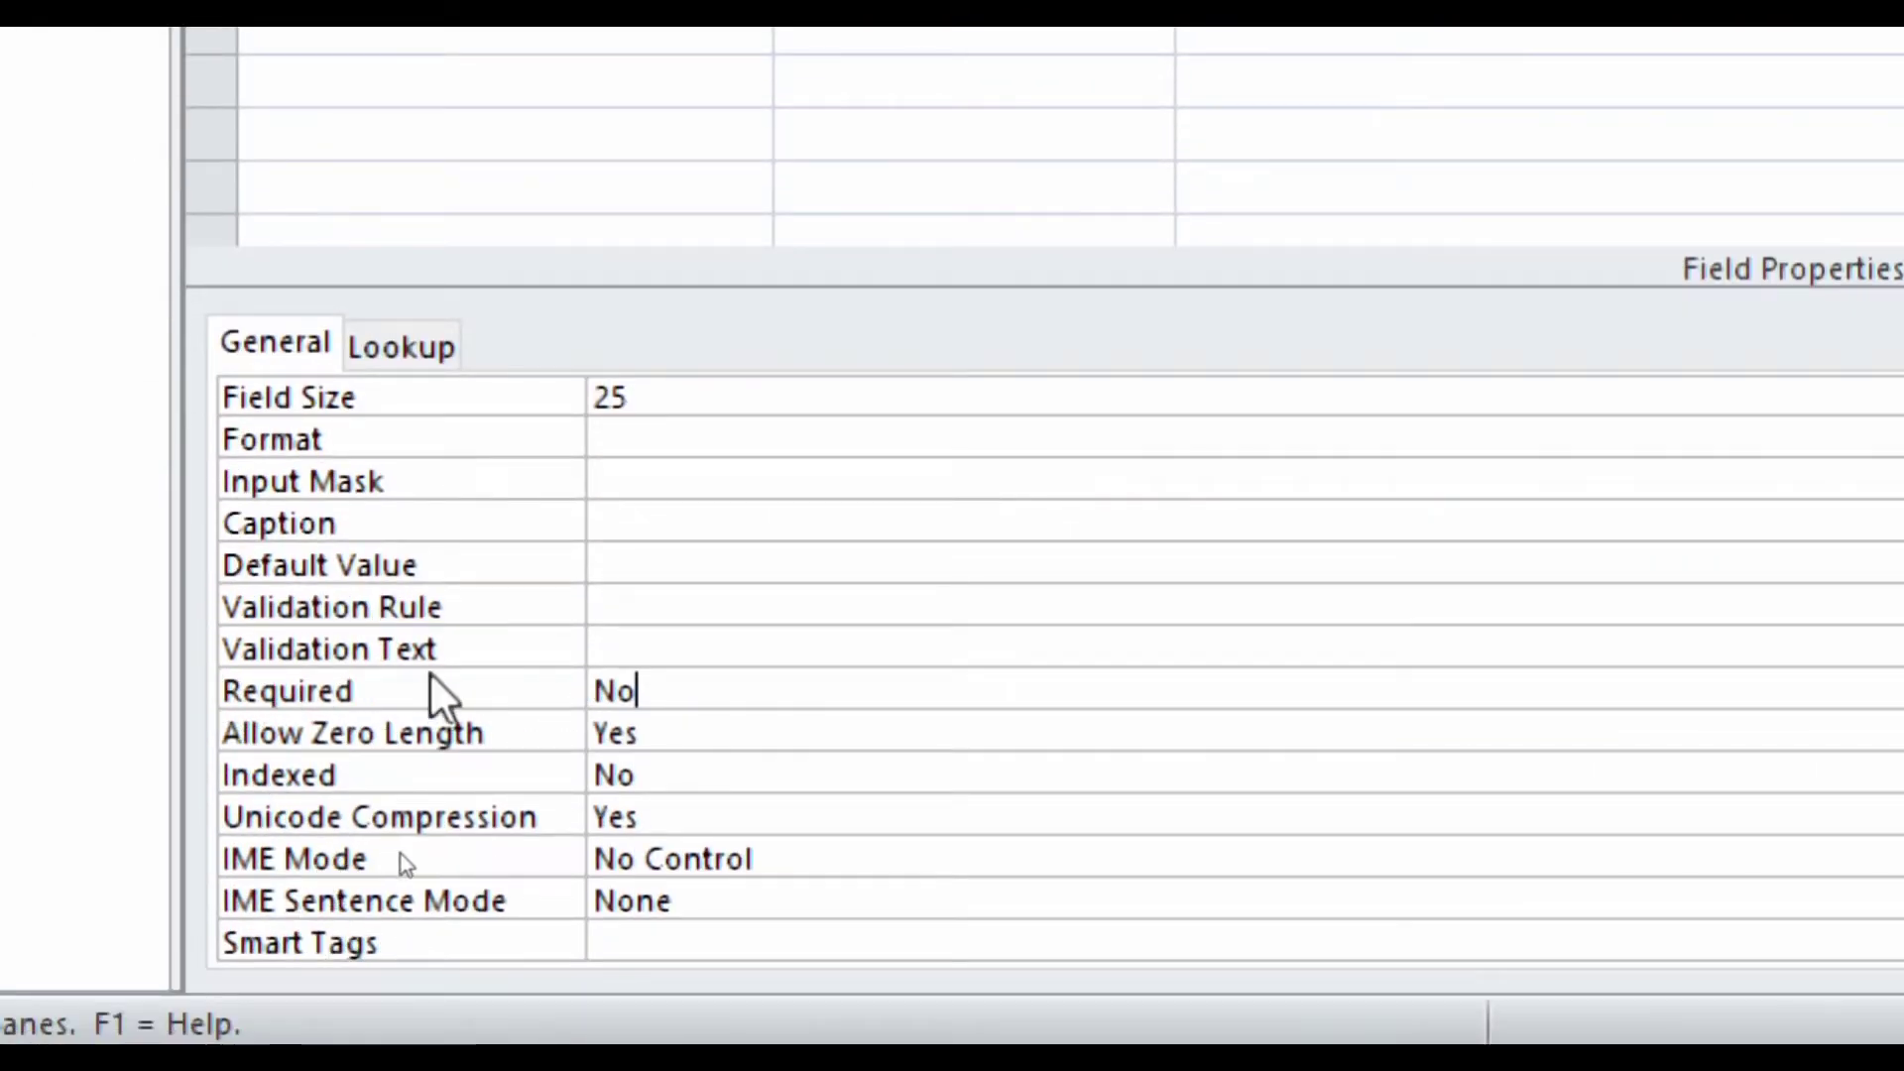
{"action": "double_click", "coordinate": [635, 691]}
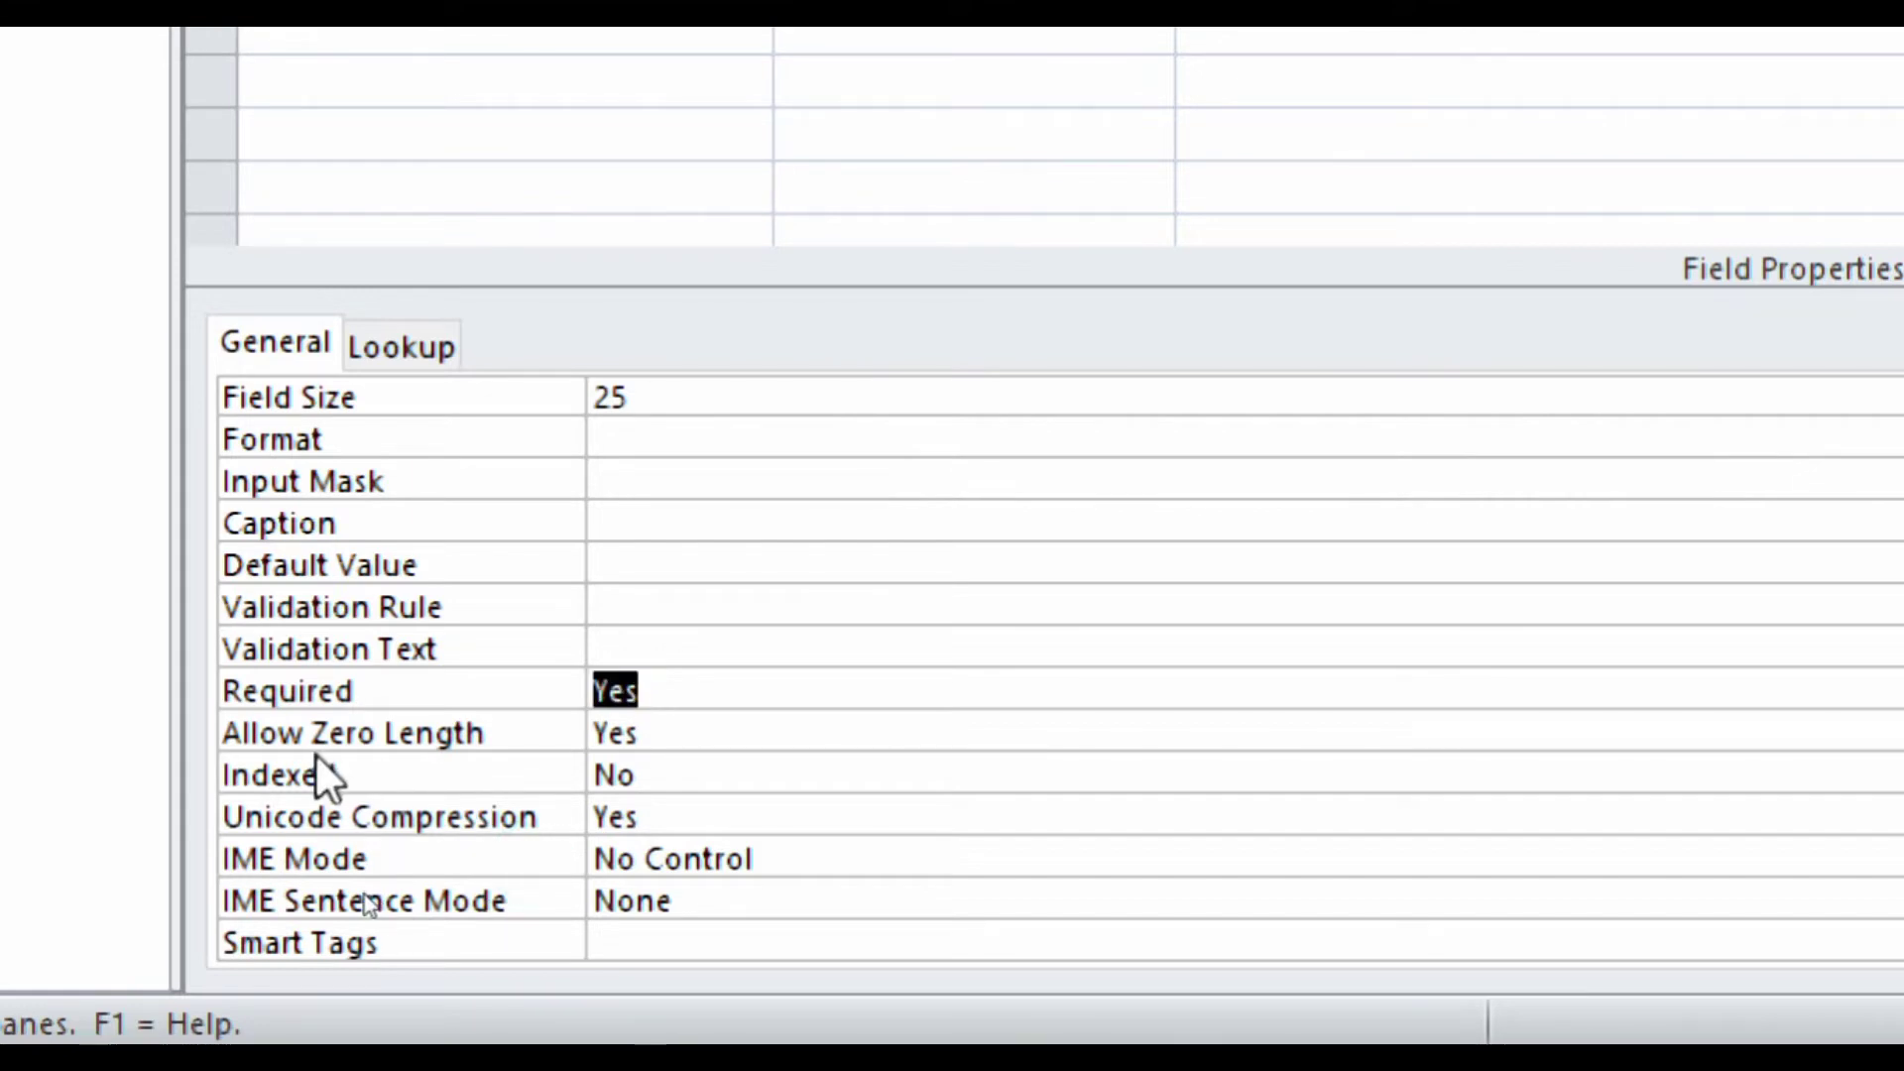
{"action": "left_click", "coordinate": [306, 134]}
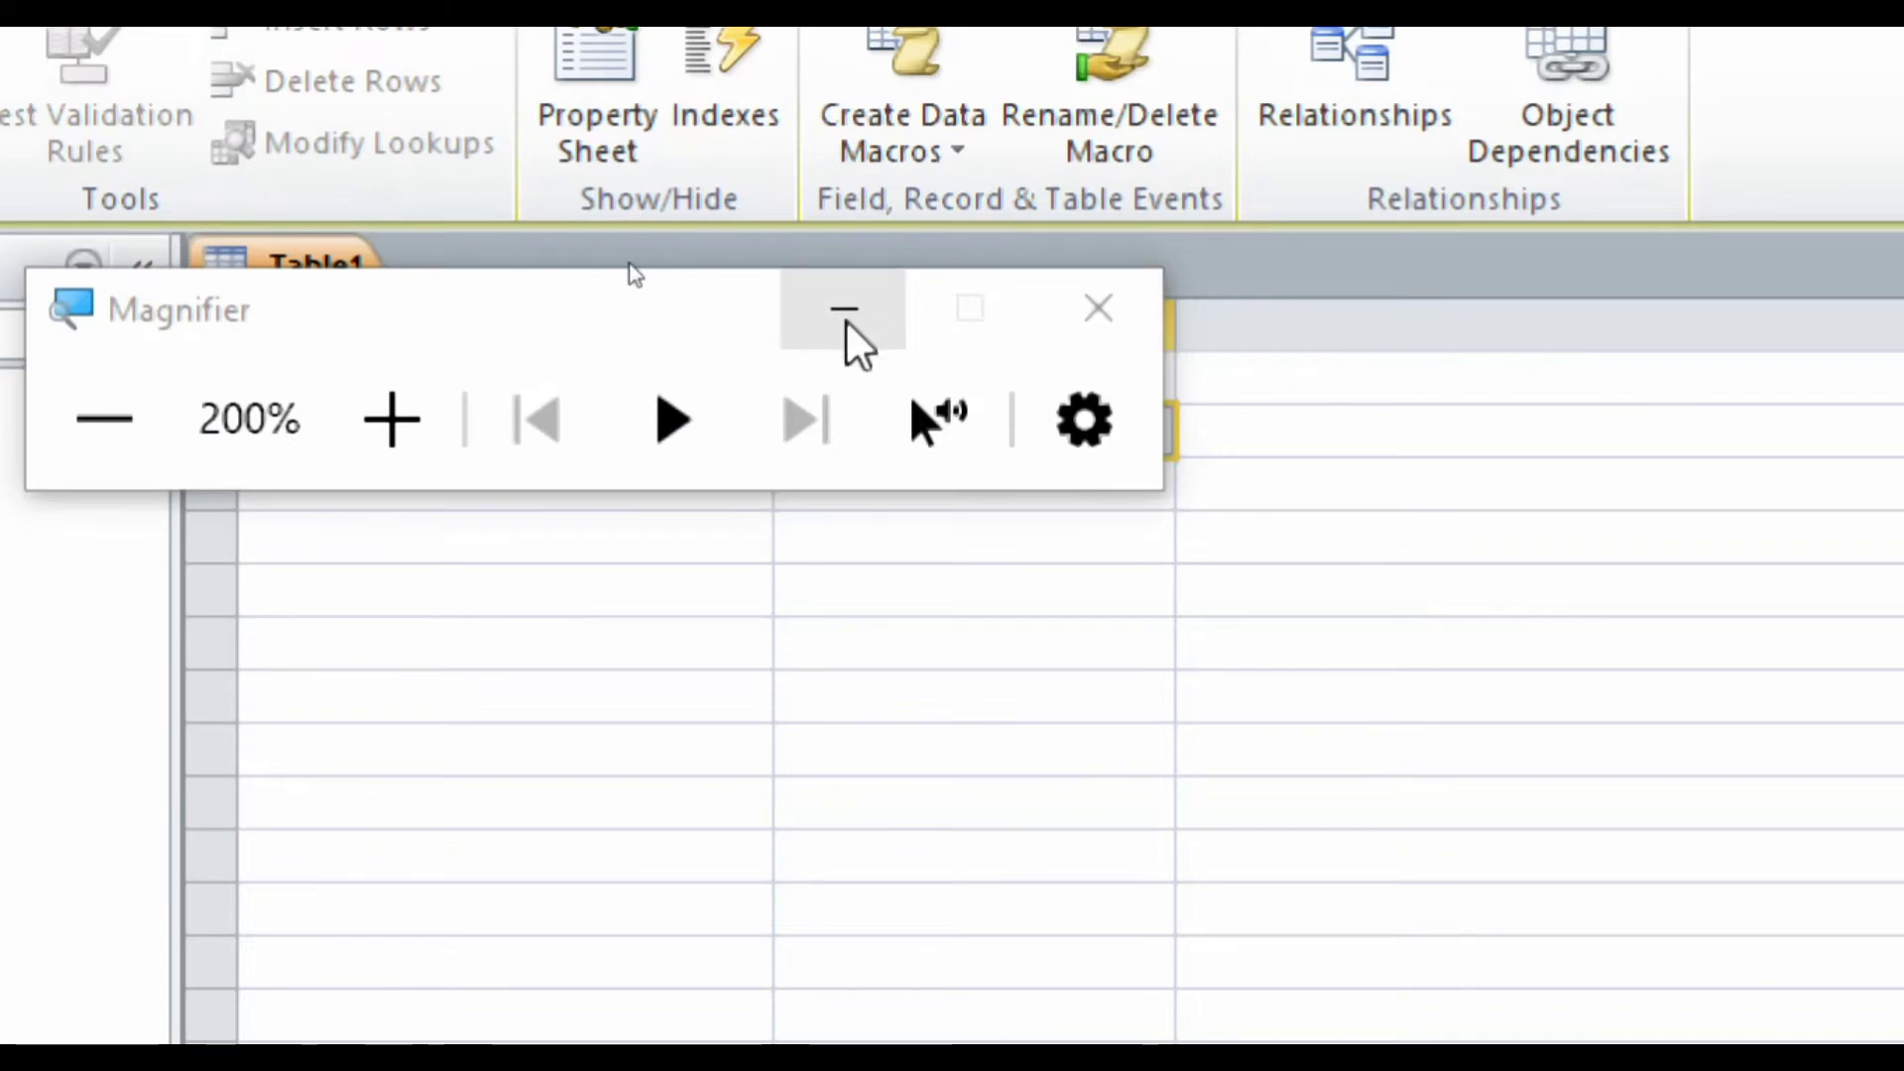
{"action": "left_click", "coordinate": [844, 313]}
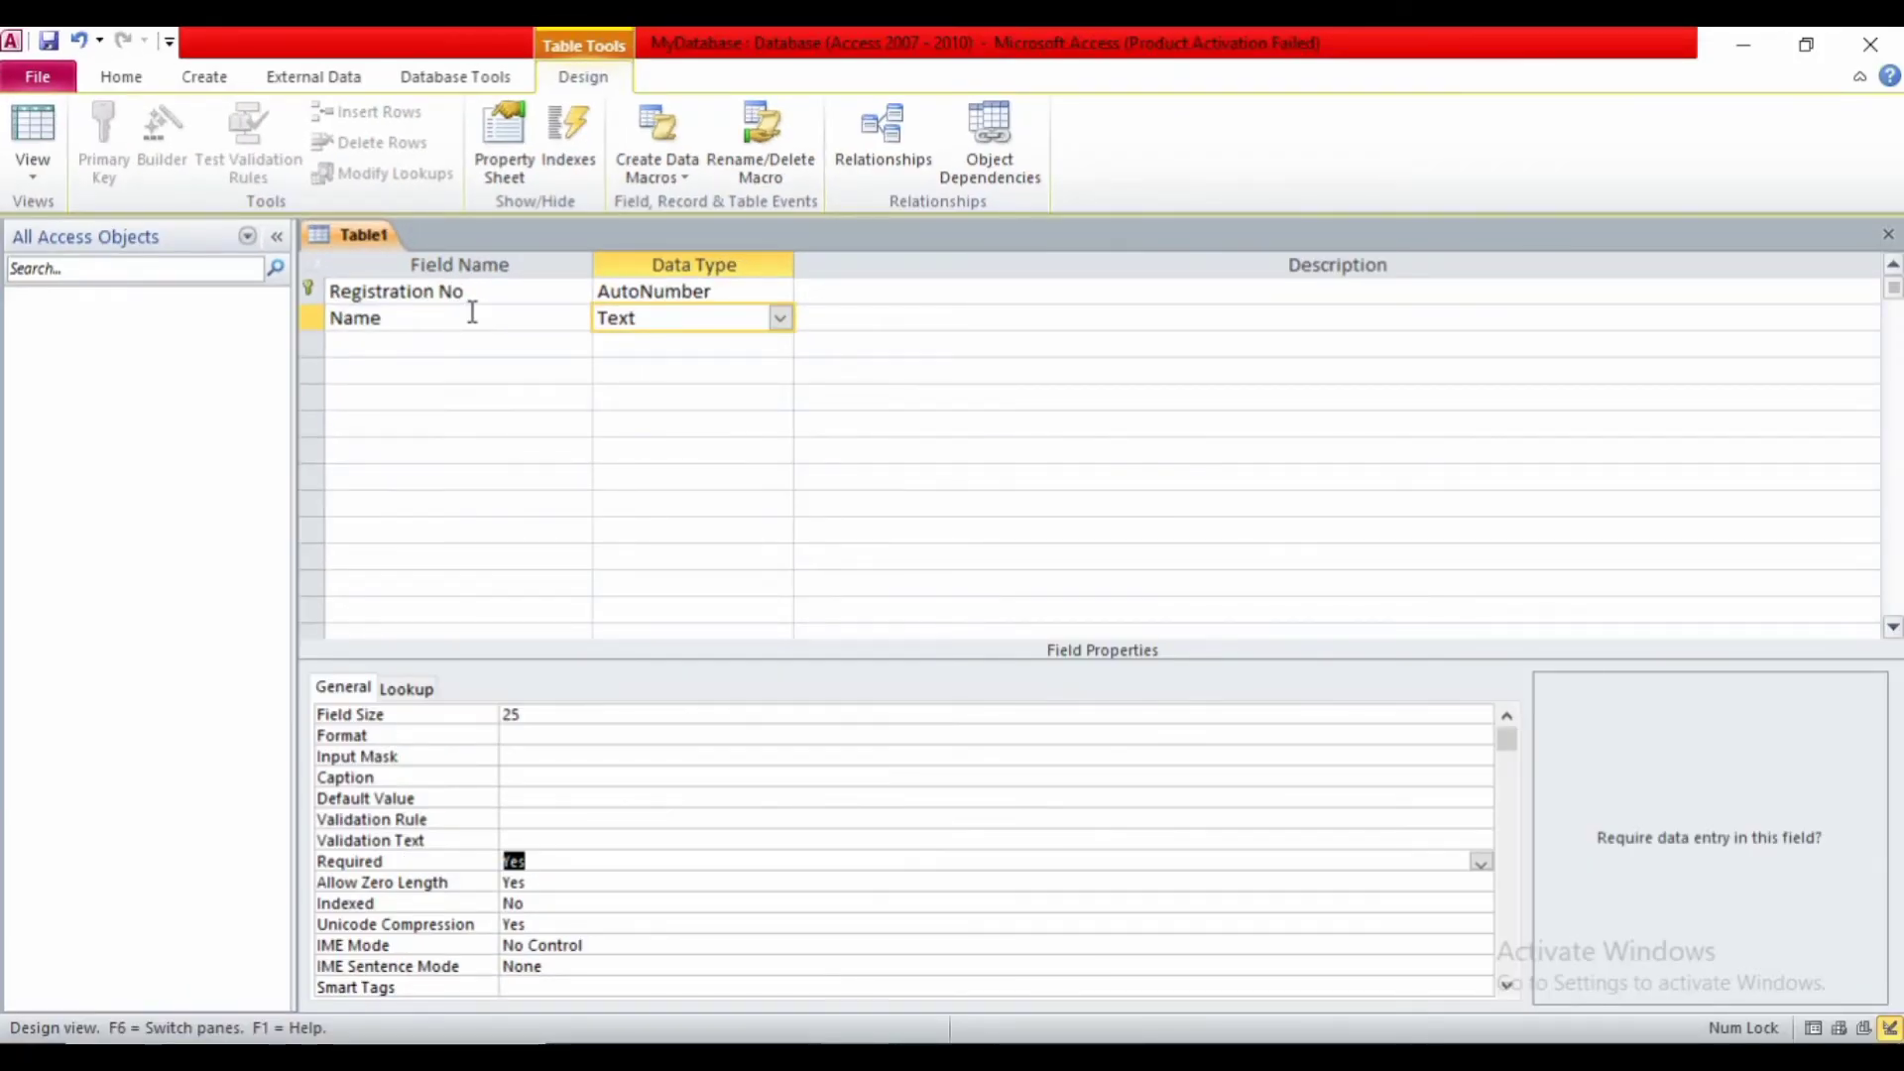
- Add Father's Name as the third field: a required Text field with field size 25
{"action": "left_click", "coordinate": [426, 344]}
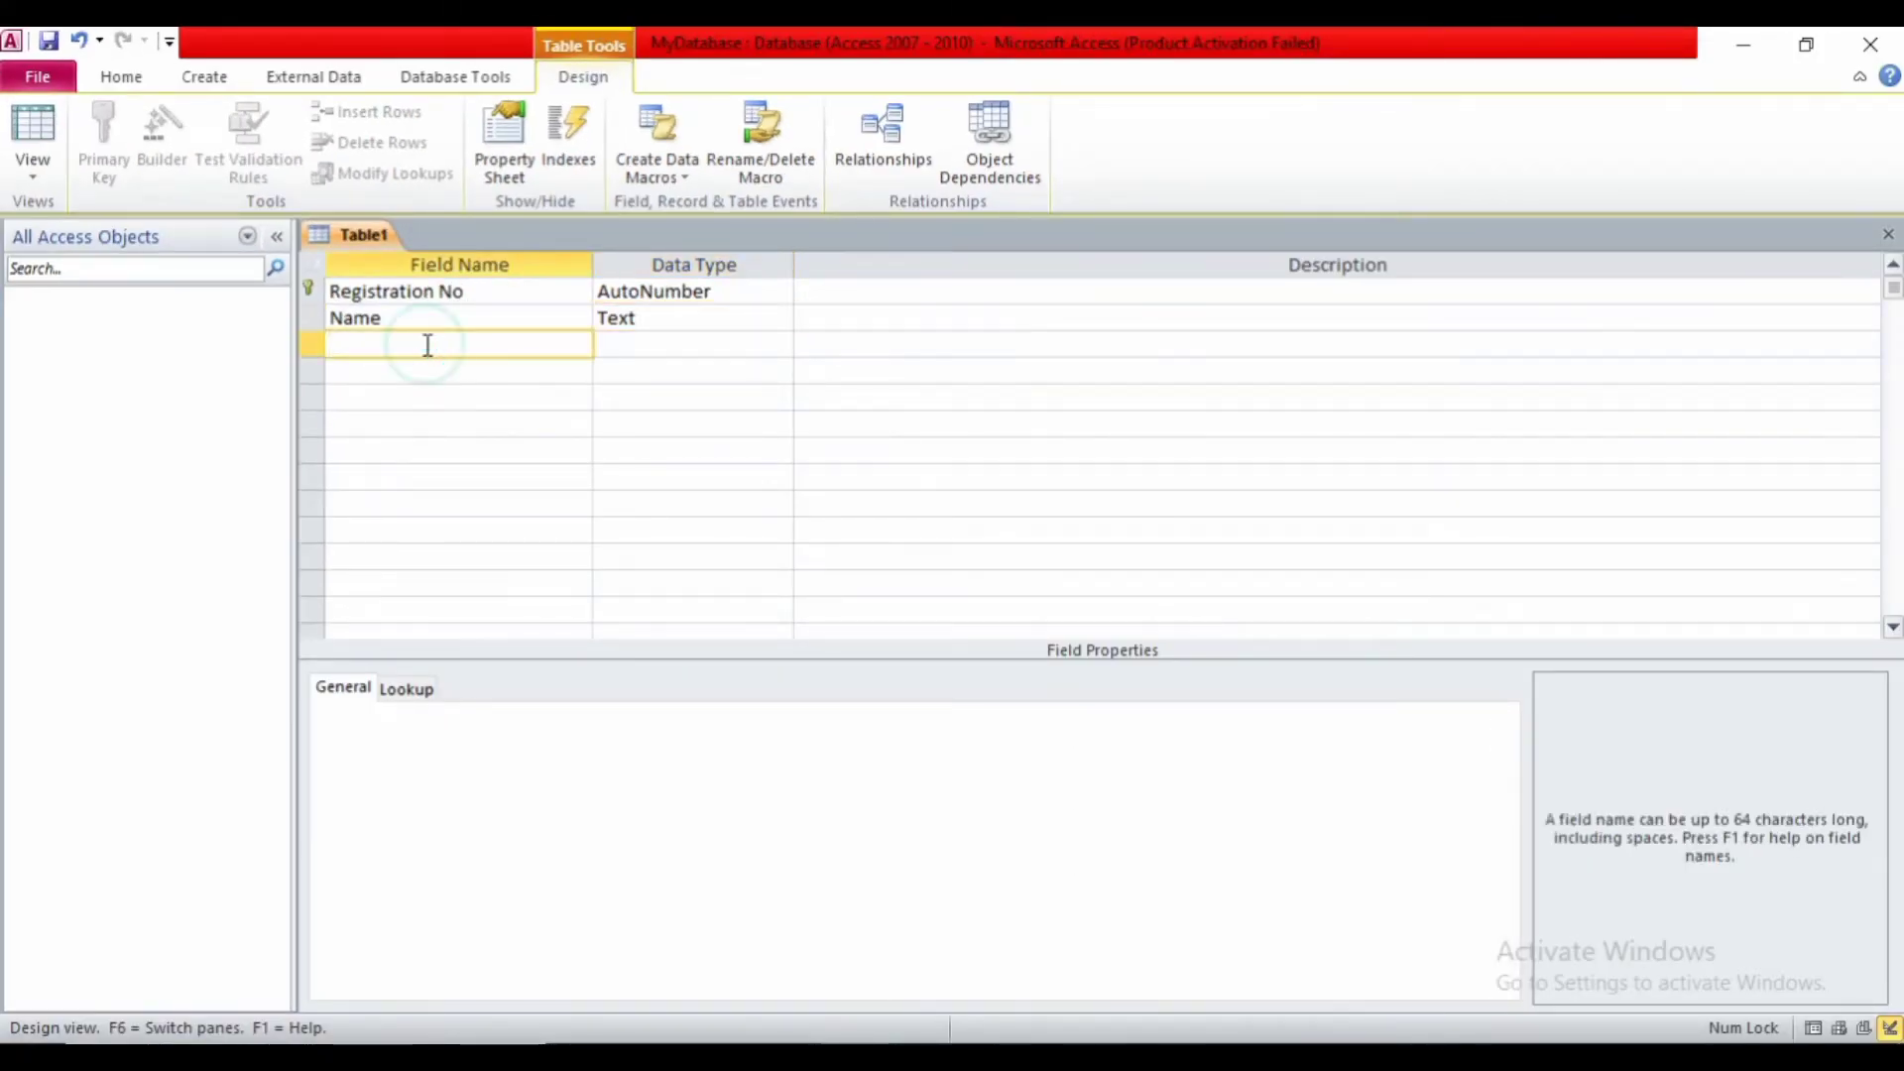
{"action": "type", "text": "F"}
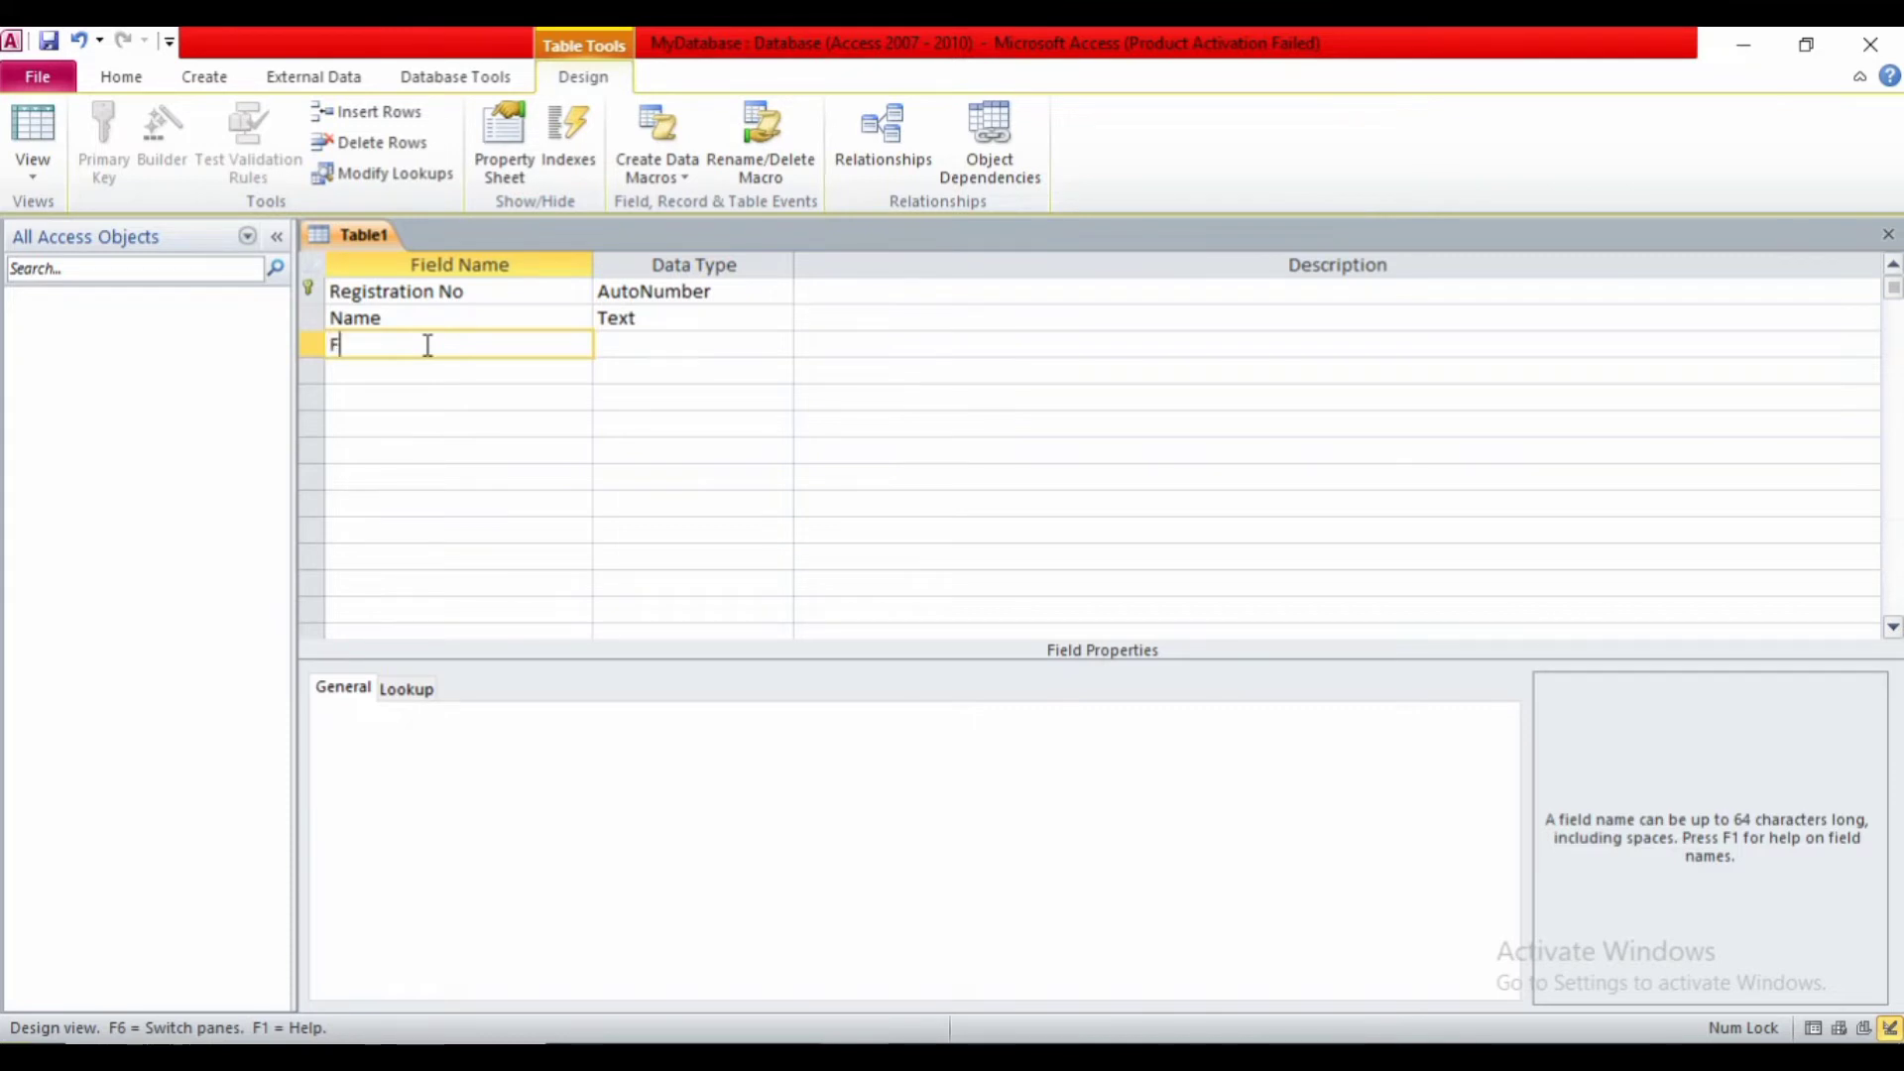
{"action": "type", "text": "ather's Name"}
{"action": "key", "text": "Tab"}
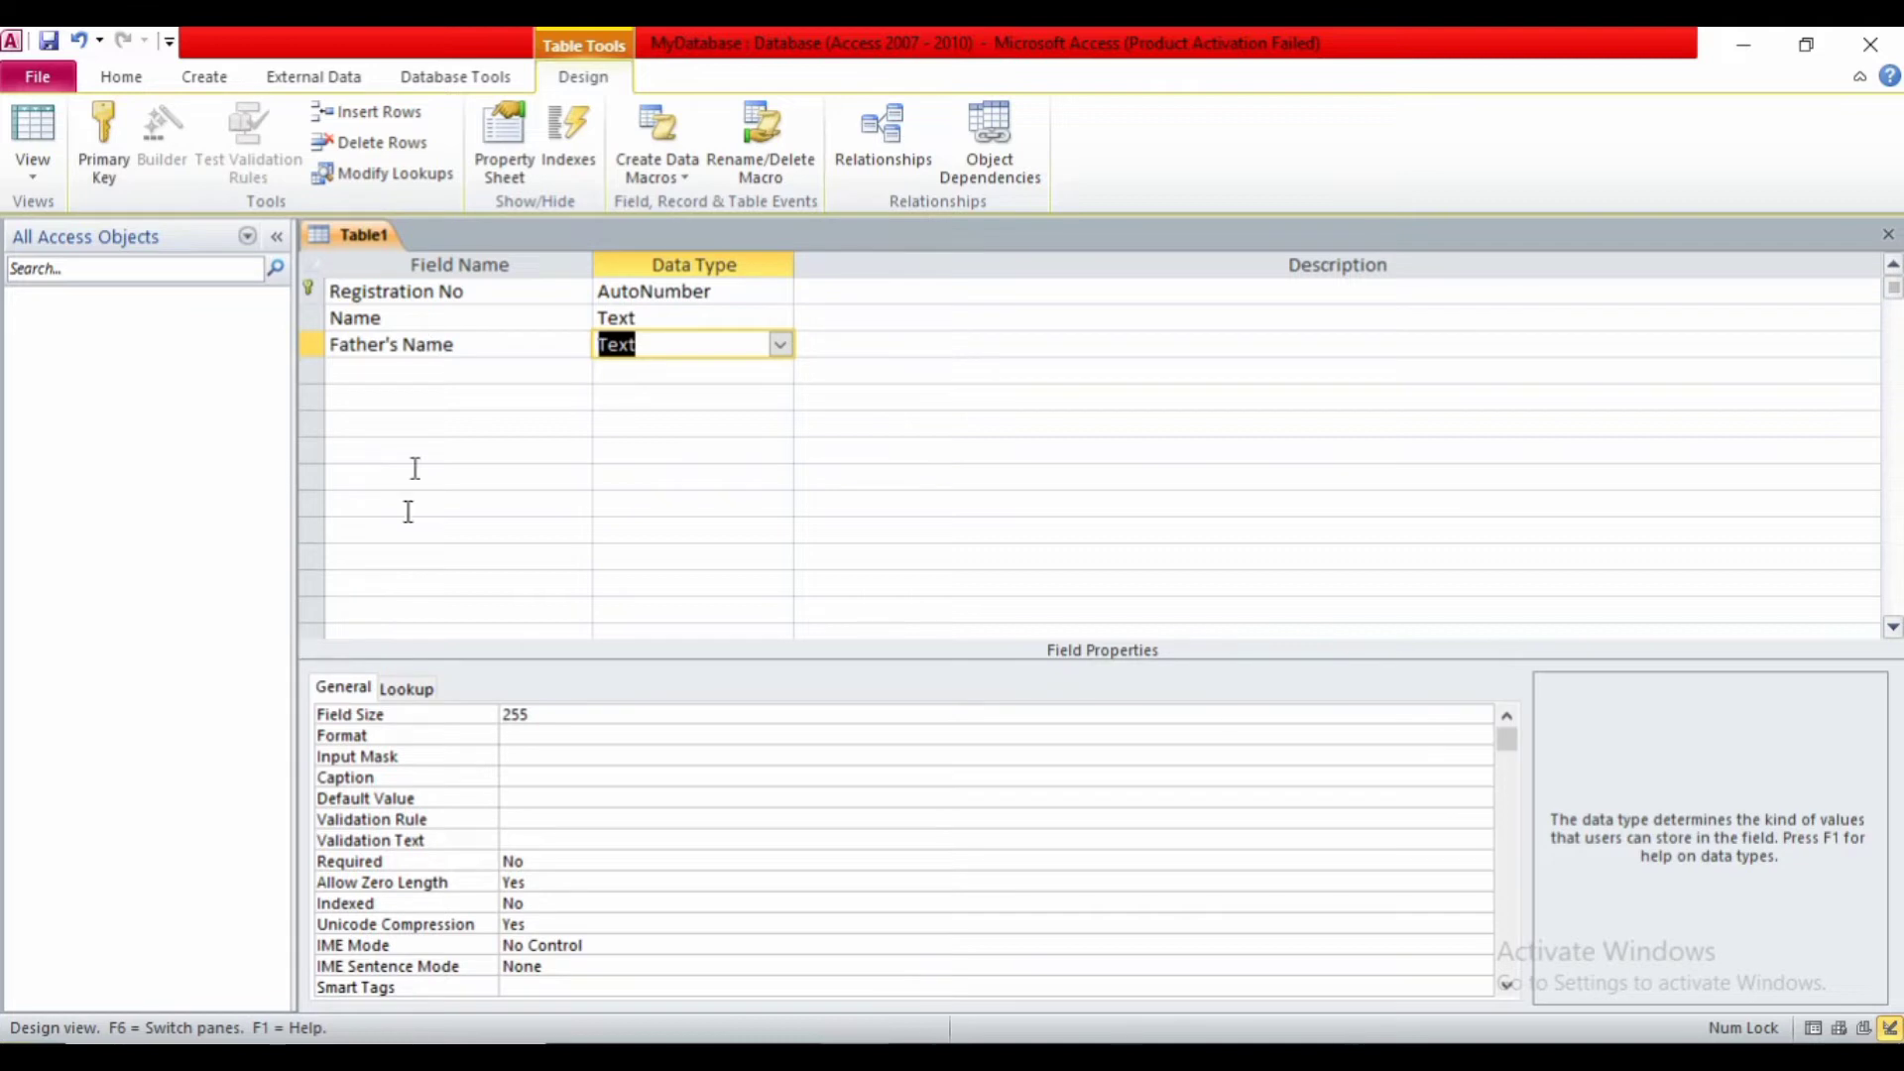
{"action": "left_click", "coordinate": [565, 712]}
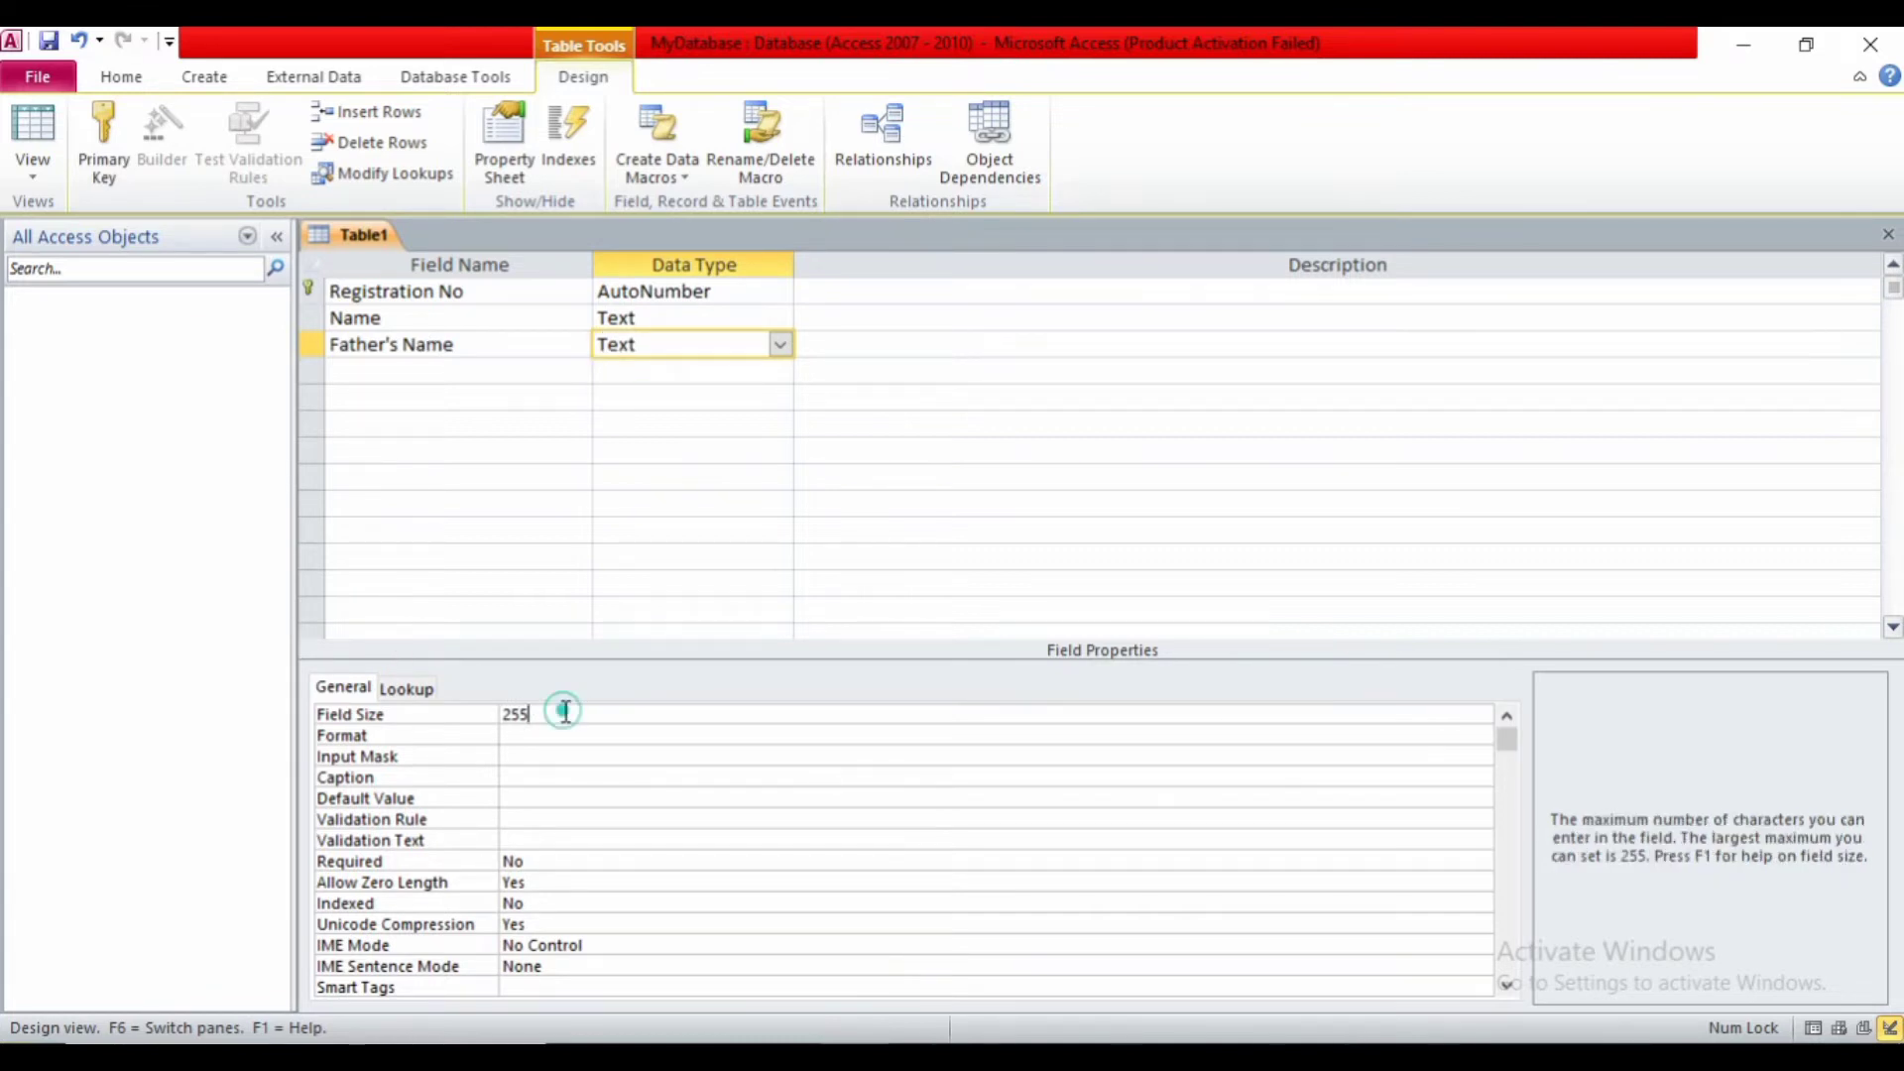
{"action": "key", "text": "BackSpace"}
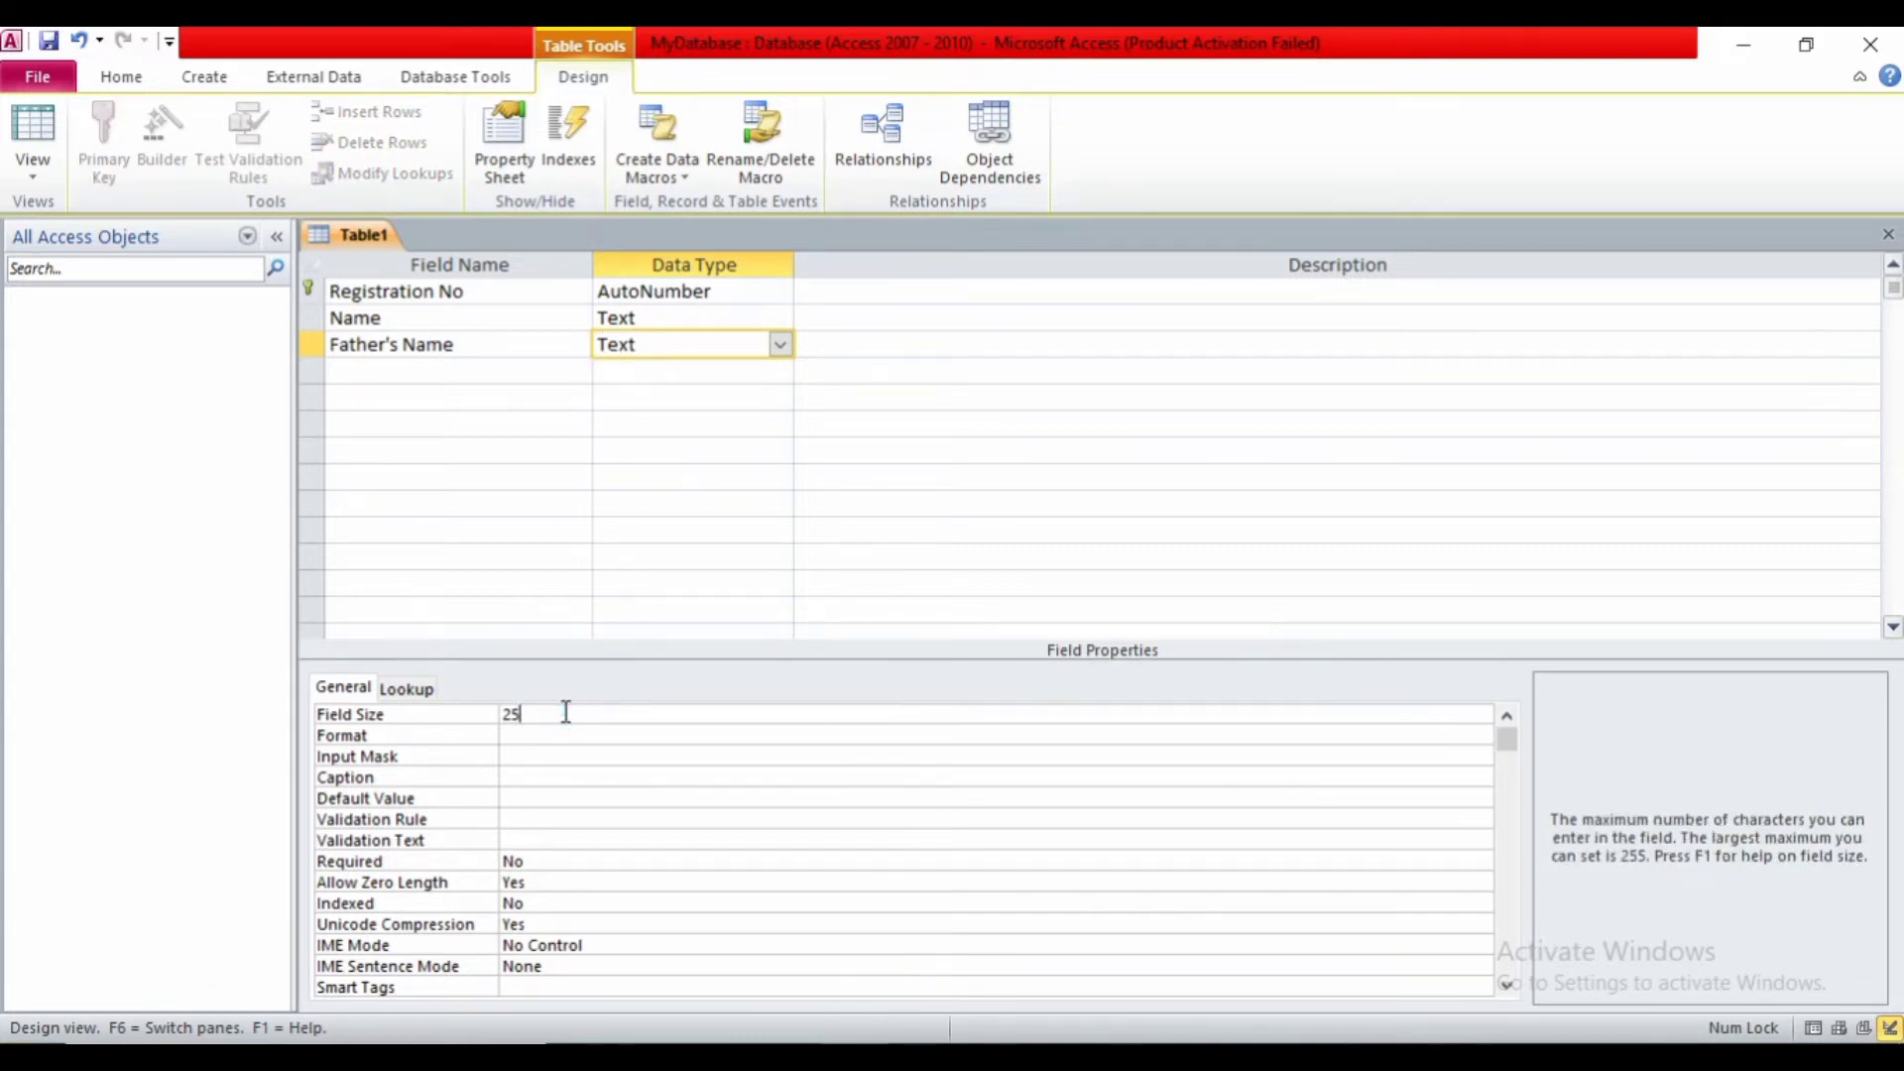
{"action": "left_click", "coordinate": [533, 862]}
{"action": "double_click", "coordinate": [535, 861]}
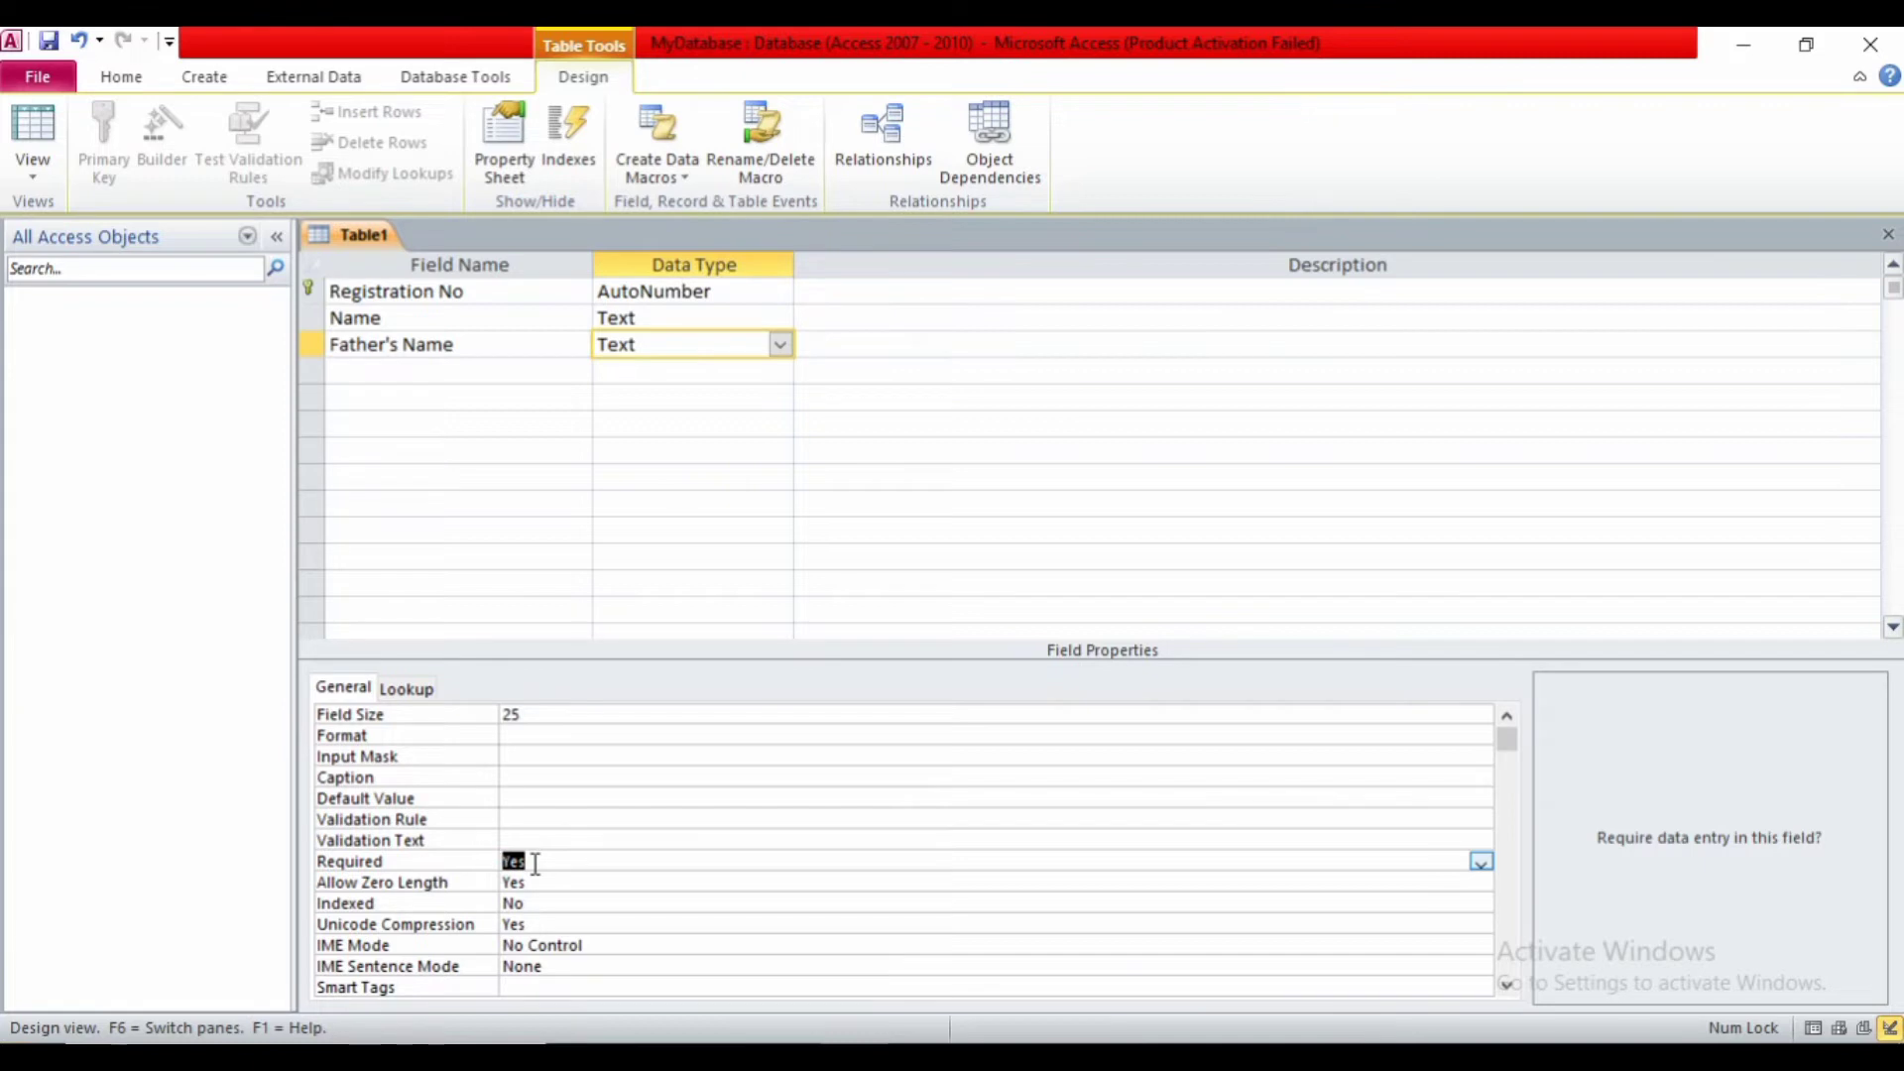
- Add a Mother's Name Text field below Father's Name
{"action": "left_click", "coordinate": [342, 368]}
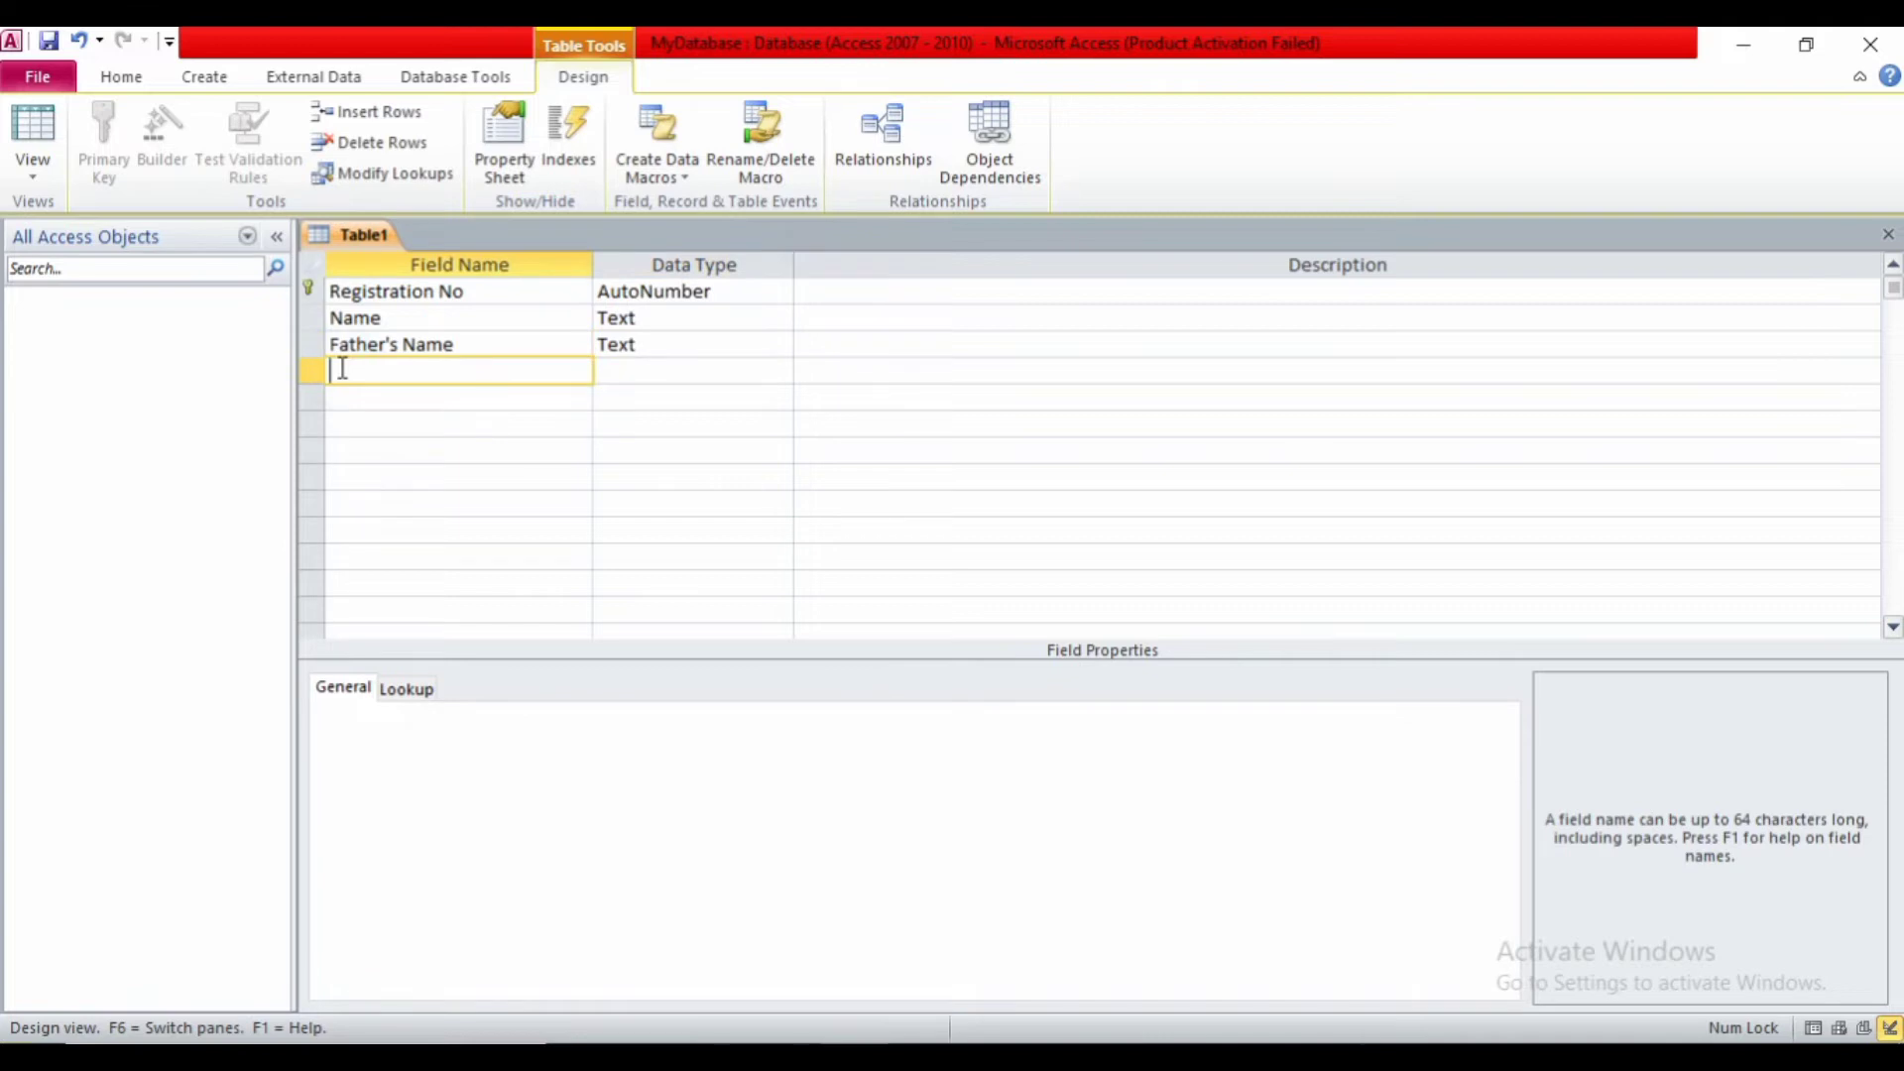
{"action": "type", "text": "Mother's Name"}
{"action": "key", "text": "Tab"}
{"action": "key", "text": "Tab"}
{"action": "key", "text": "Tab"}
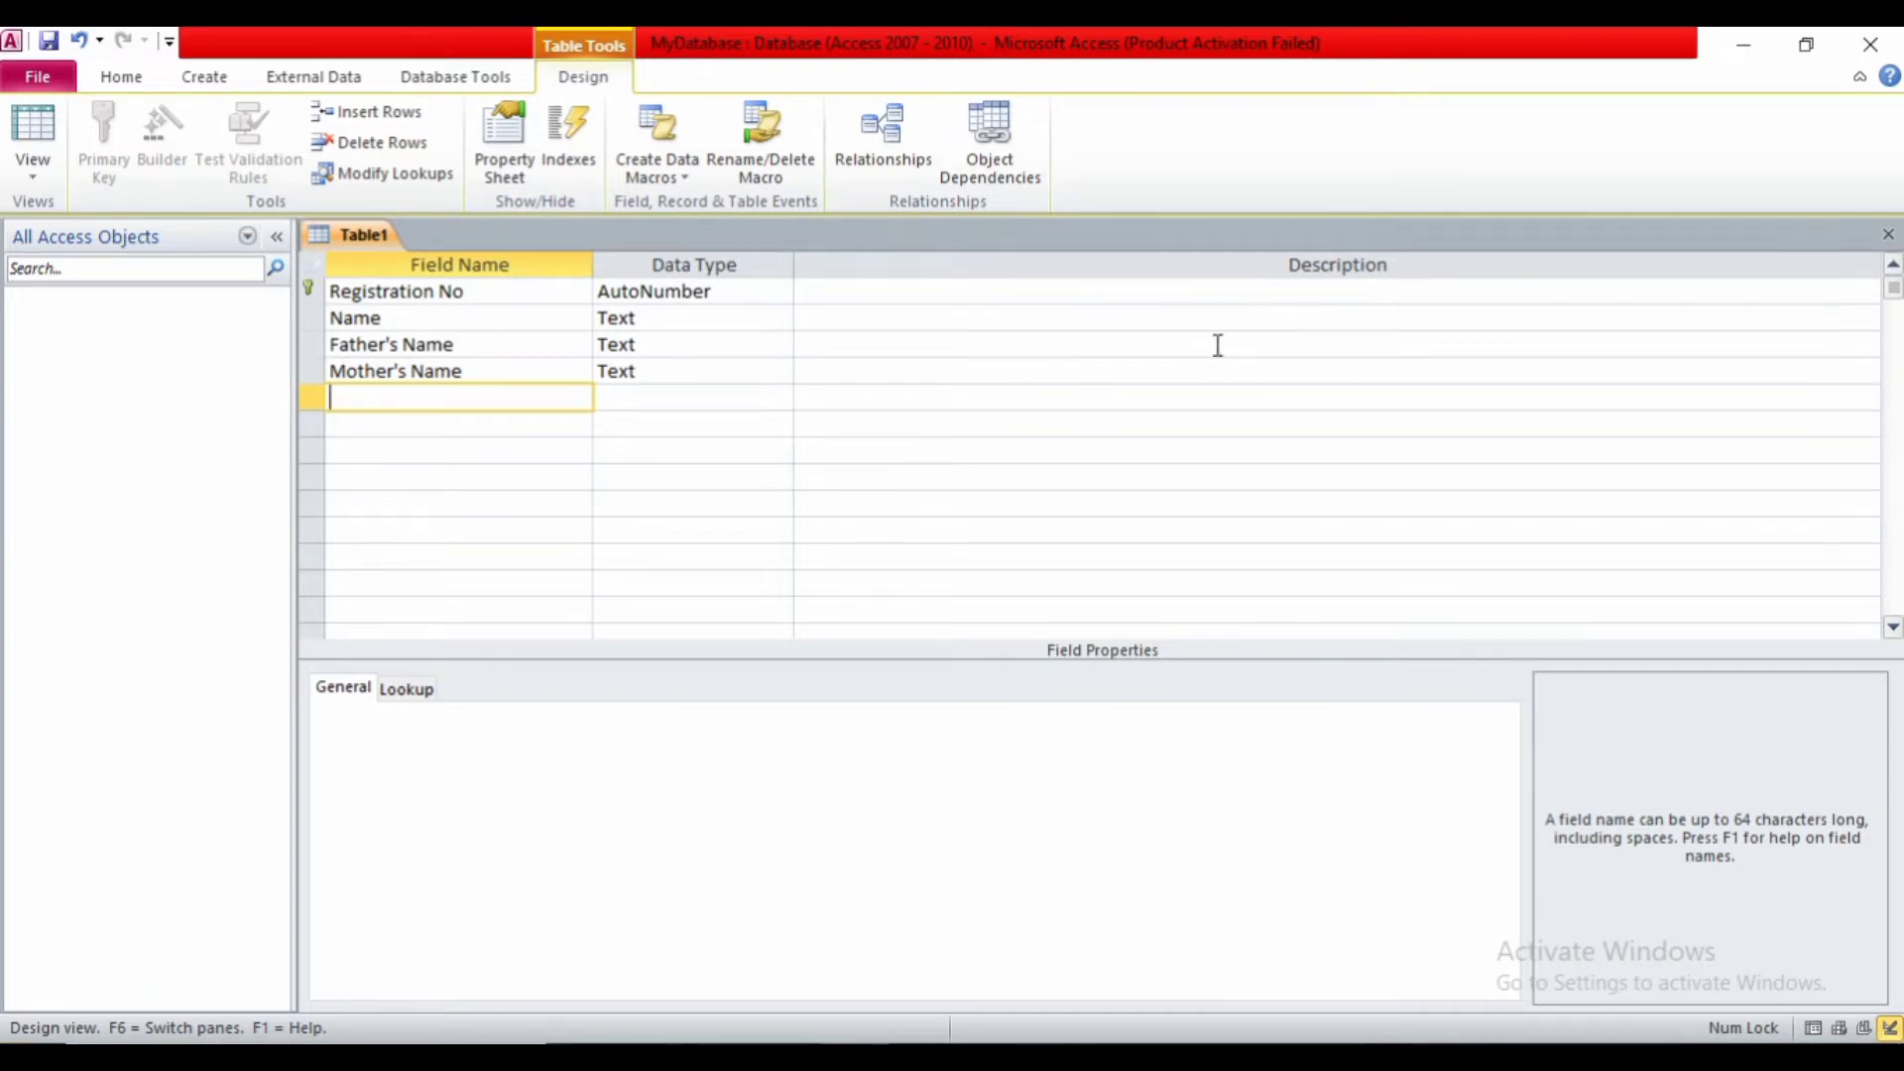
- Name the next field DOB and move to its data type
{"action": "type", "text": "DOb"}
{"action": "key", "text": "BackSpace"}
{"action": "key", "text": "BackSpace"}
{"action": "type", "text": "OB"}
{"action": "key", "text": "Tab"}
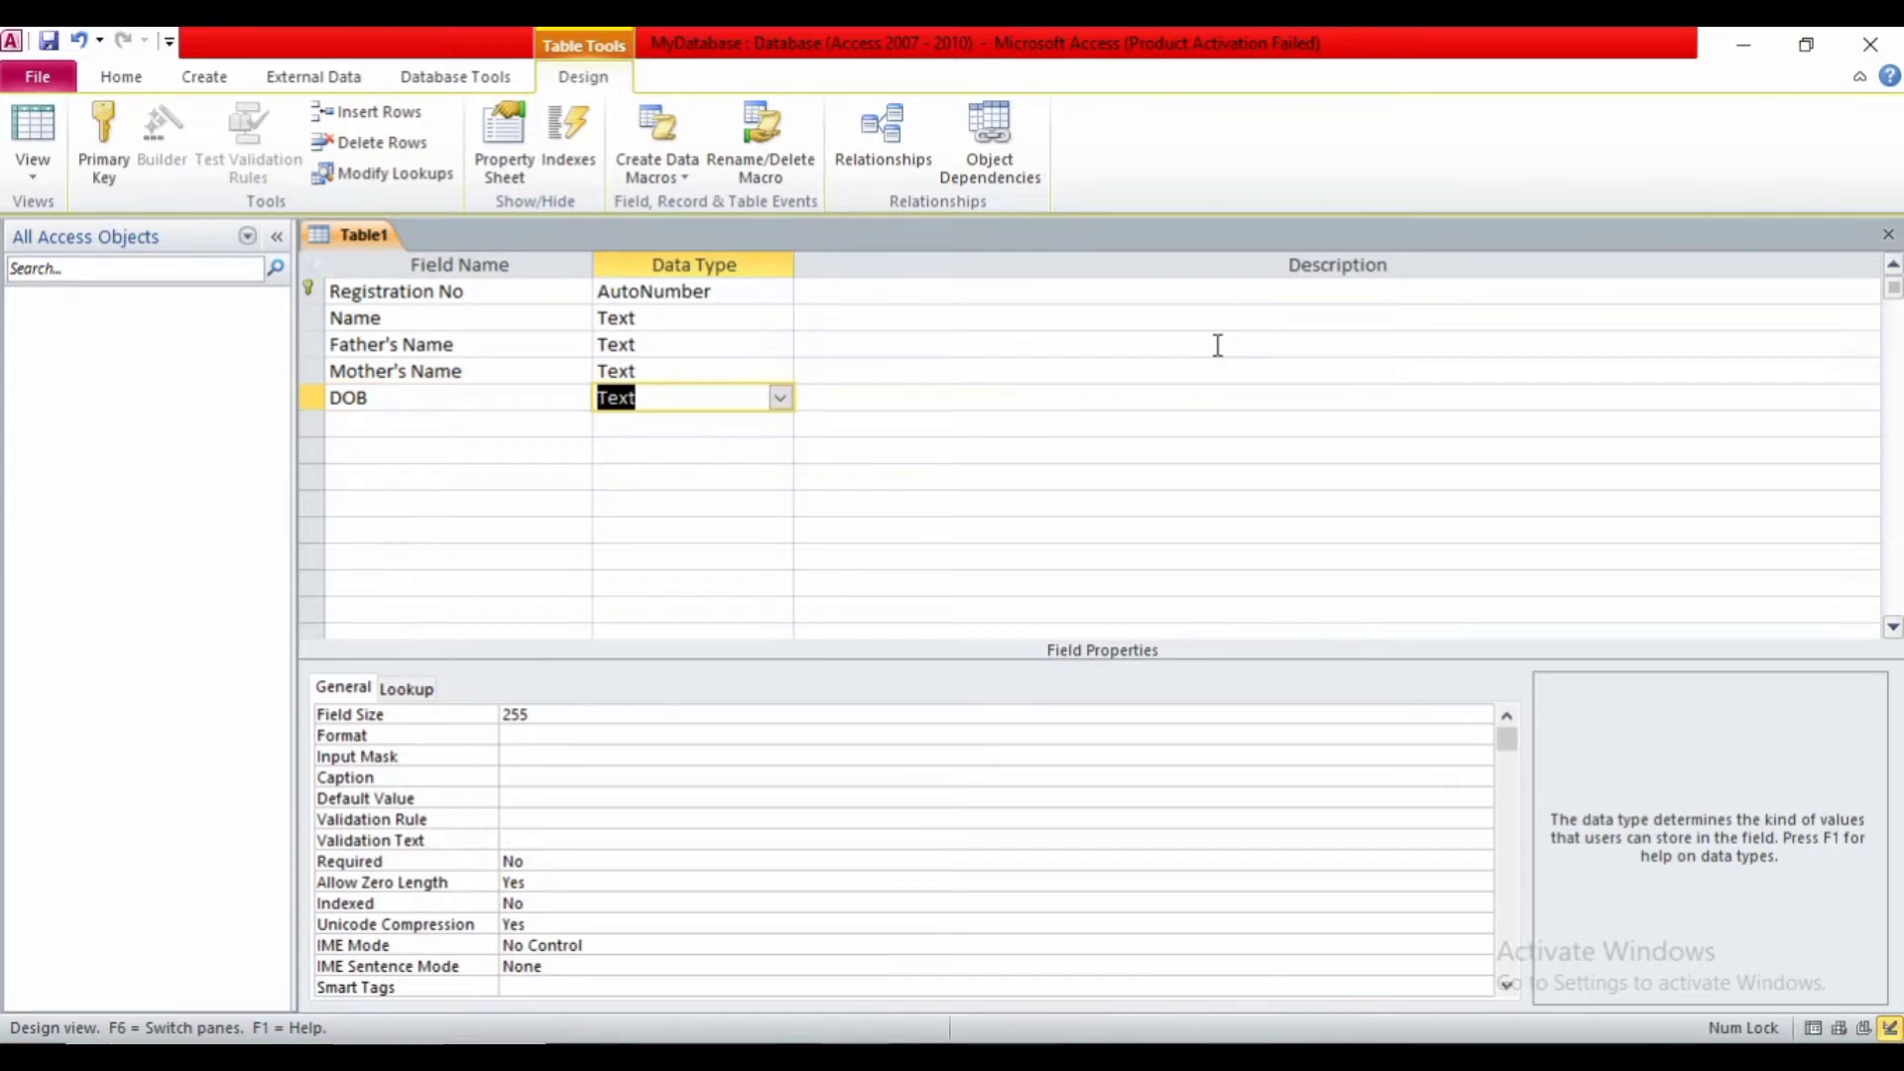
- Set DOB to Date/Time and launch the input mask builder for it
{"action": "left_click", "coordinate": [780, 398]}
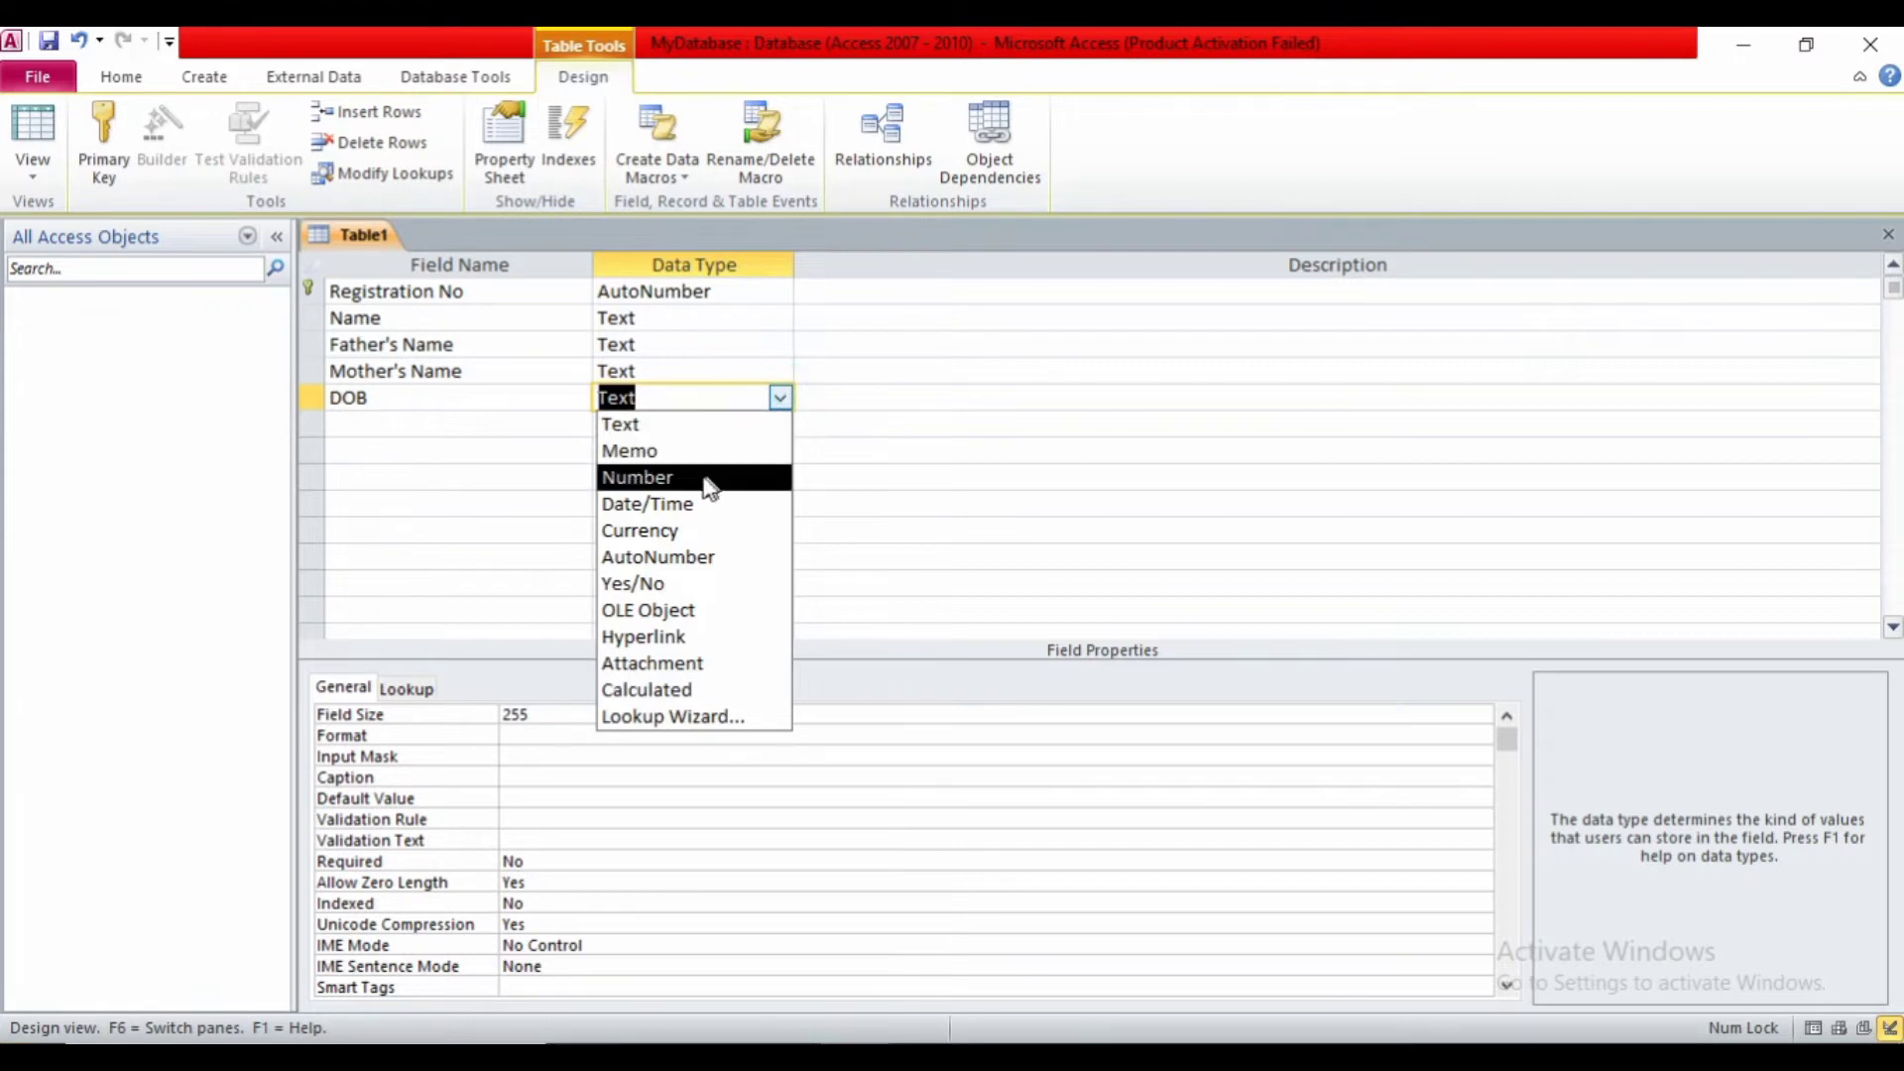
{"action": "left_click", "coordinate": [678, 505]}
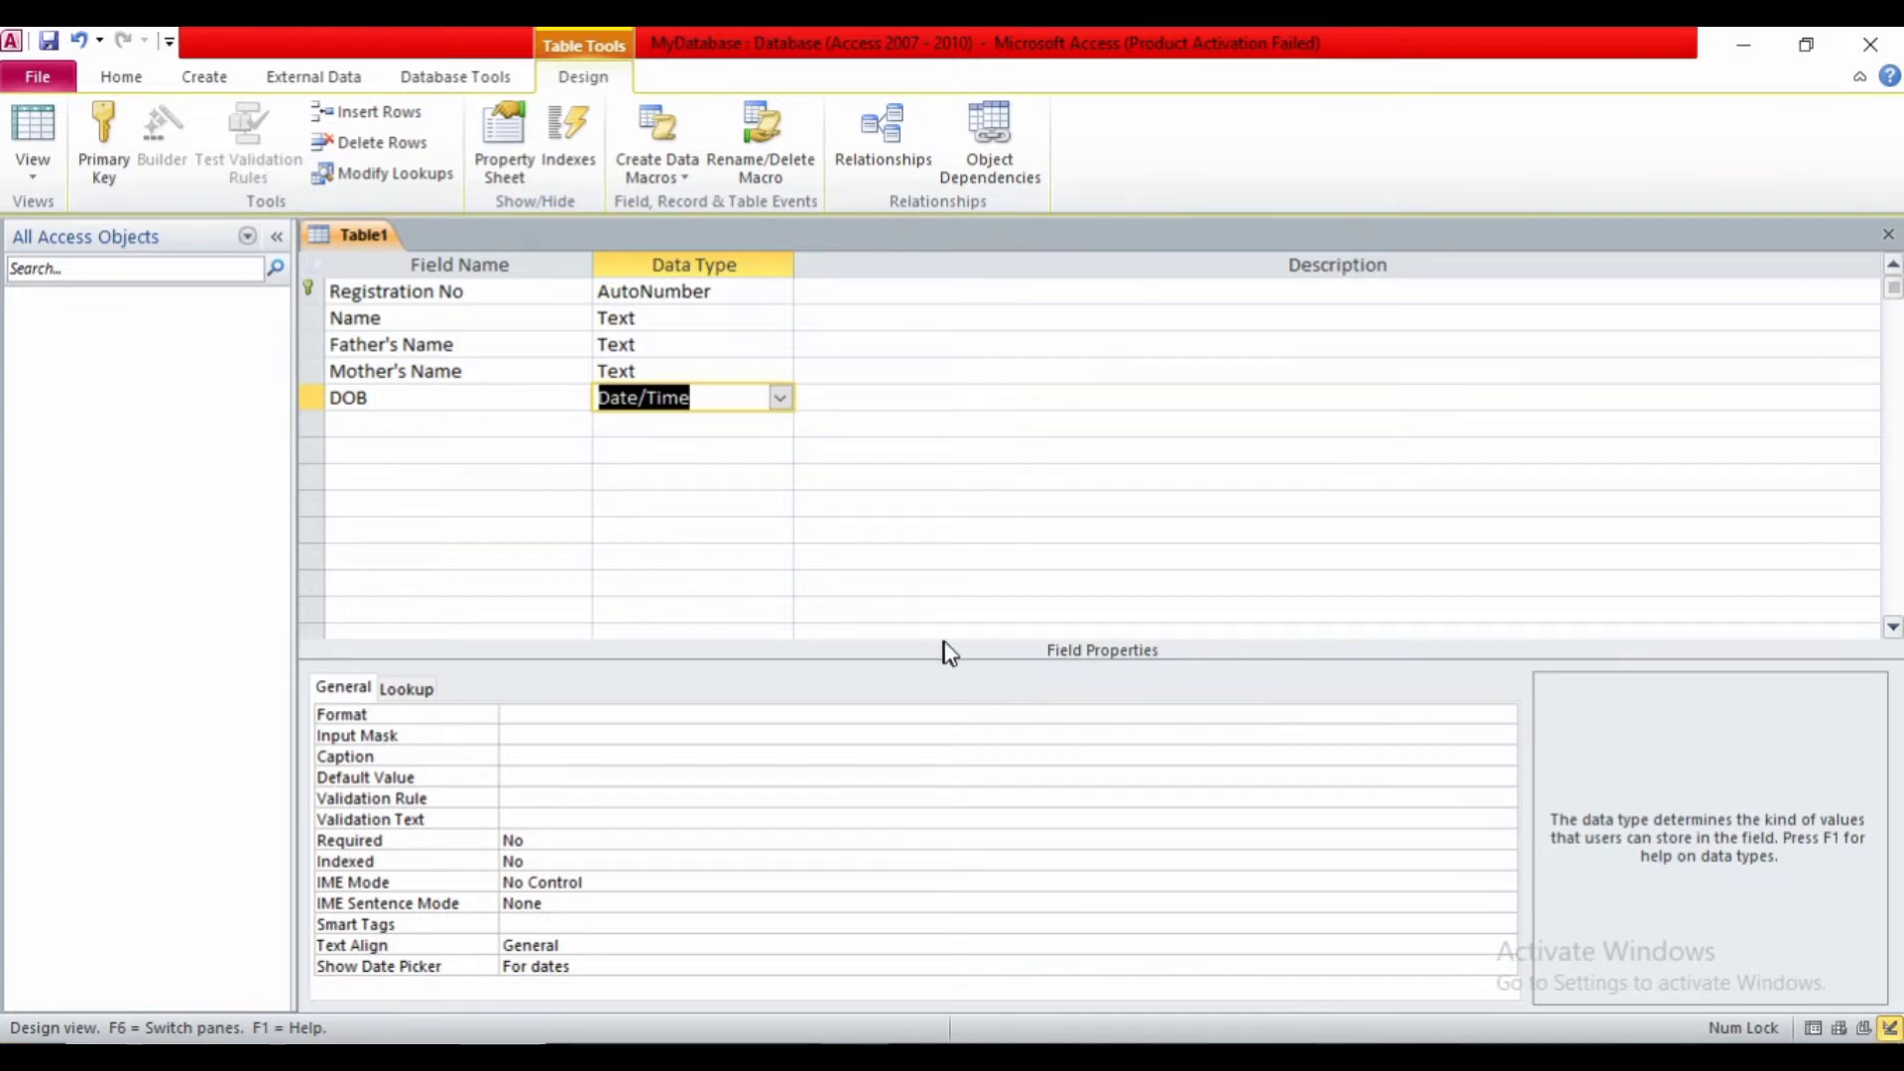
{"action": "left_click", "coordinate": [442, 738]}
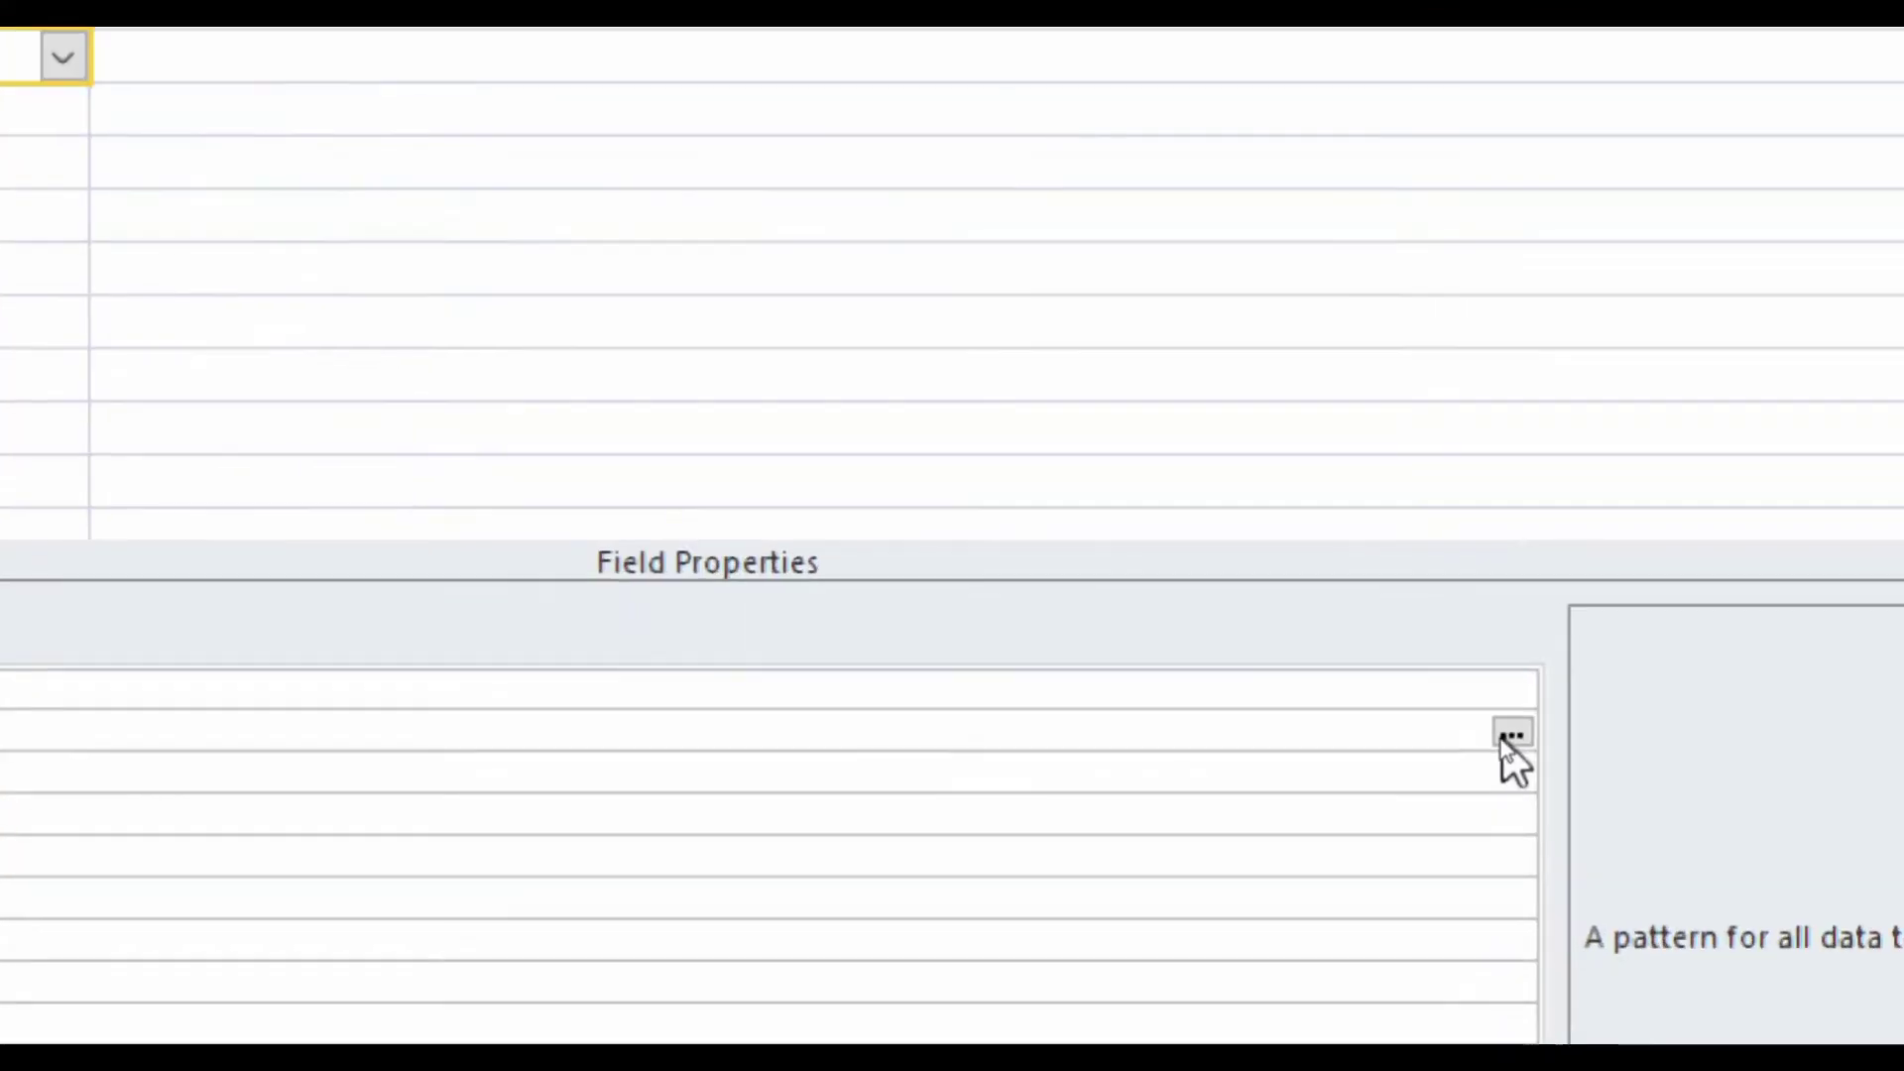
{"action": "left_click", "coordinate": [1505, 738]}
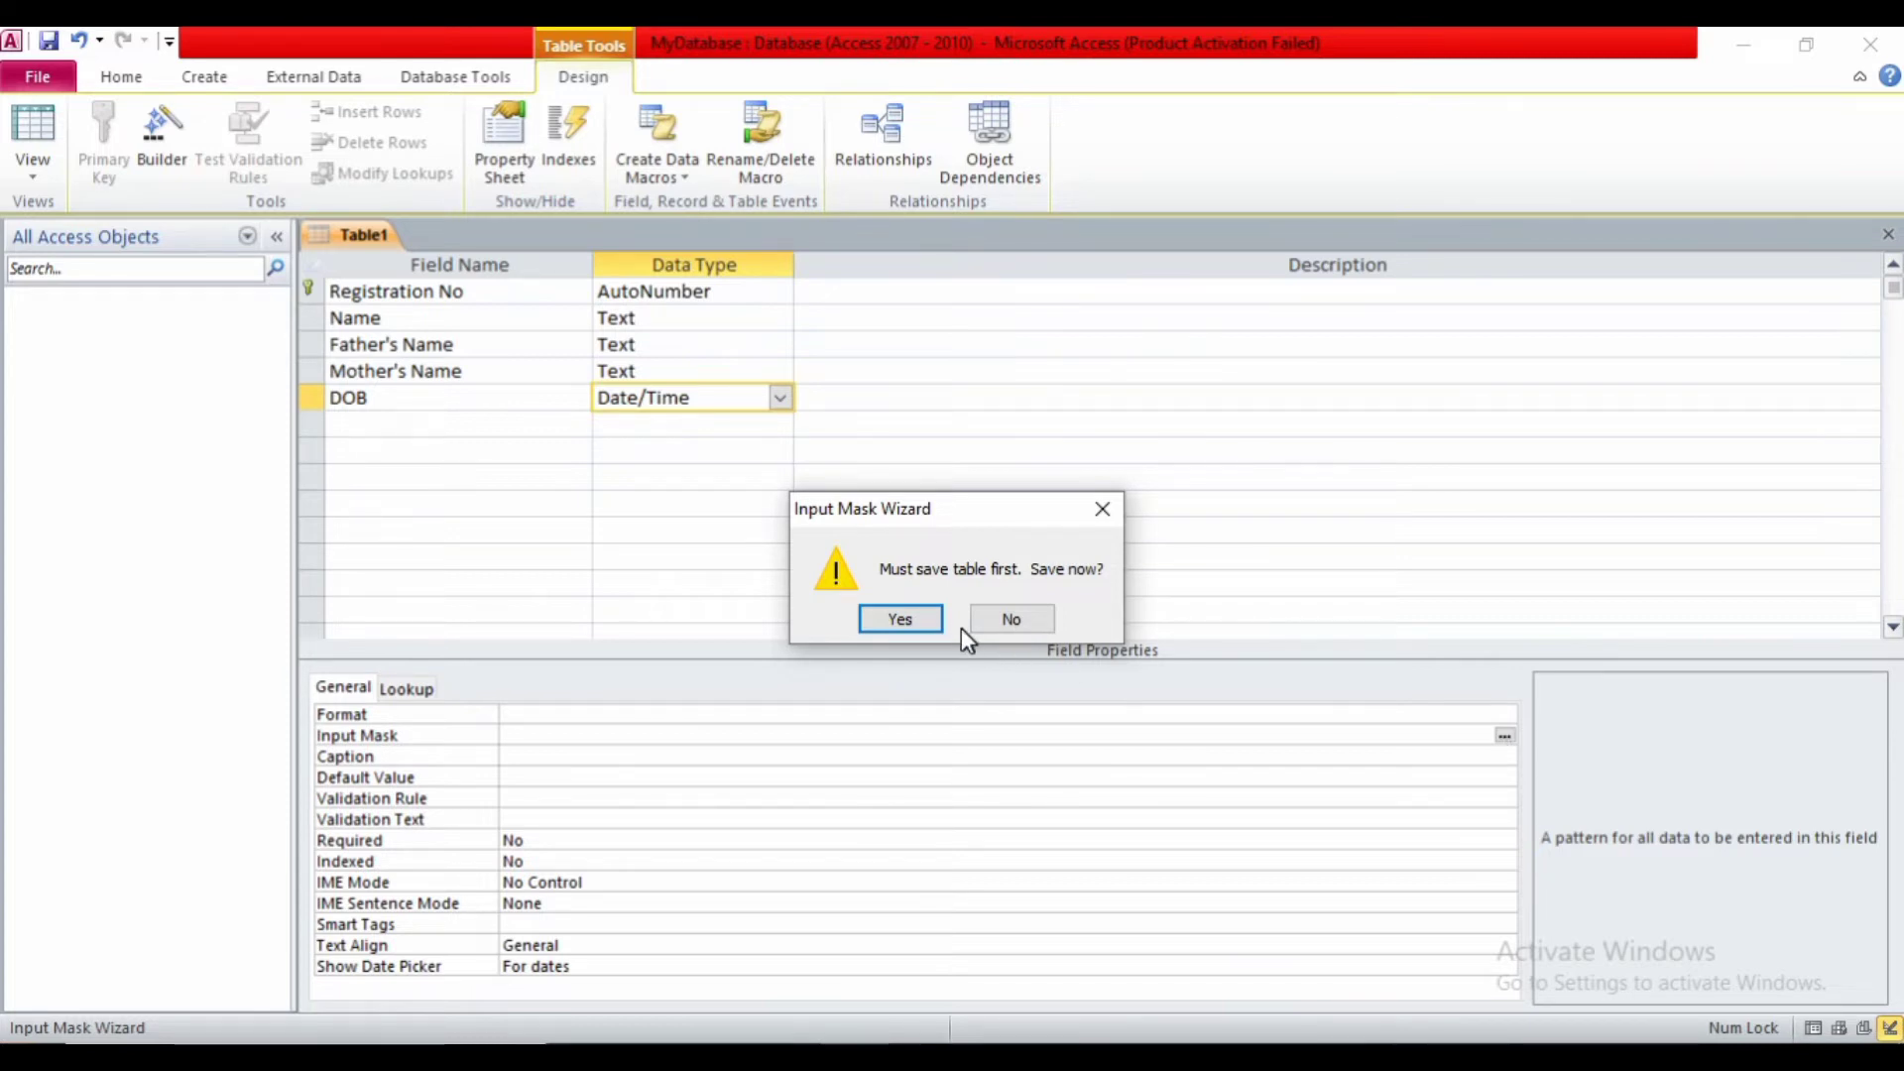
- Save the table as Reg_Table at the wizard's prompt
{"action": "left_click", "coordinate": [914, 617]}
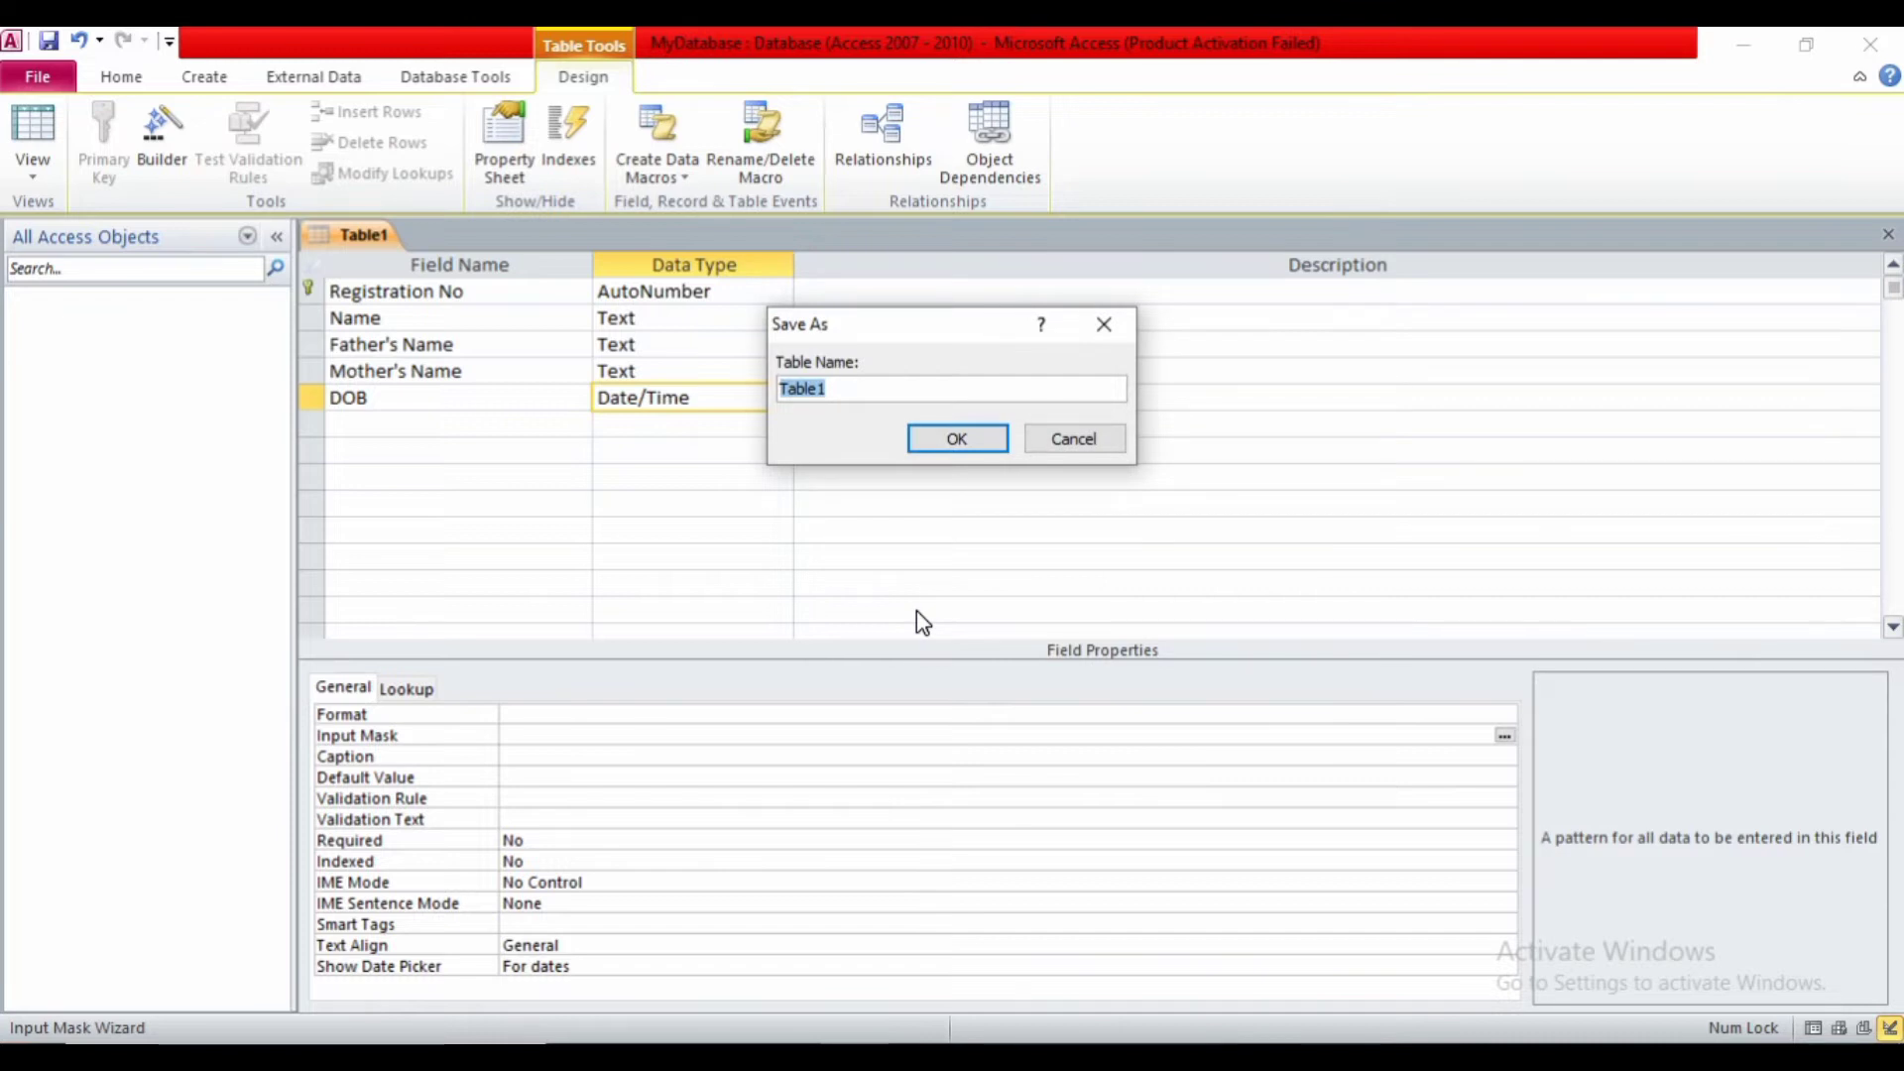
{"action": "type", "text": "Reg_Table"}
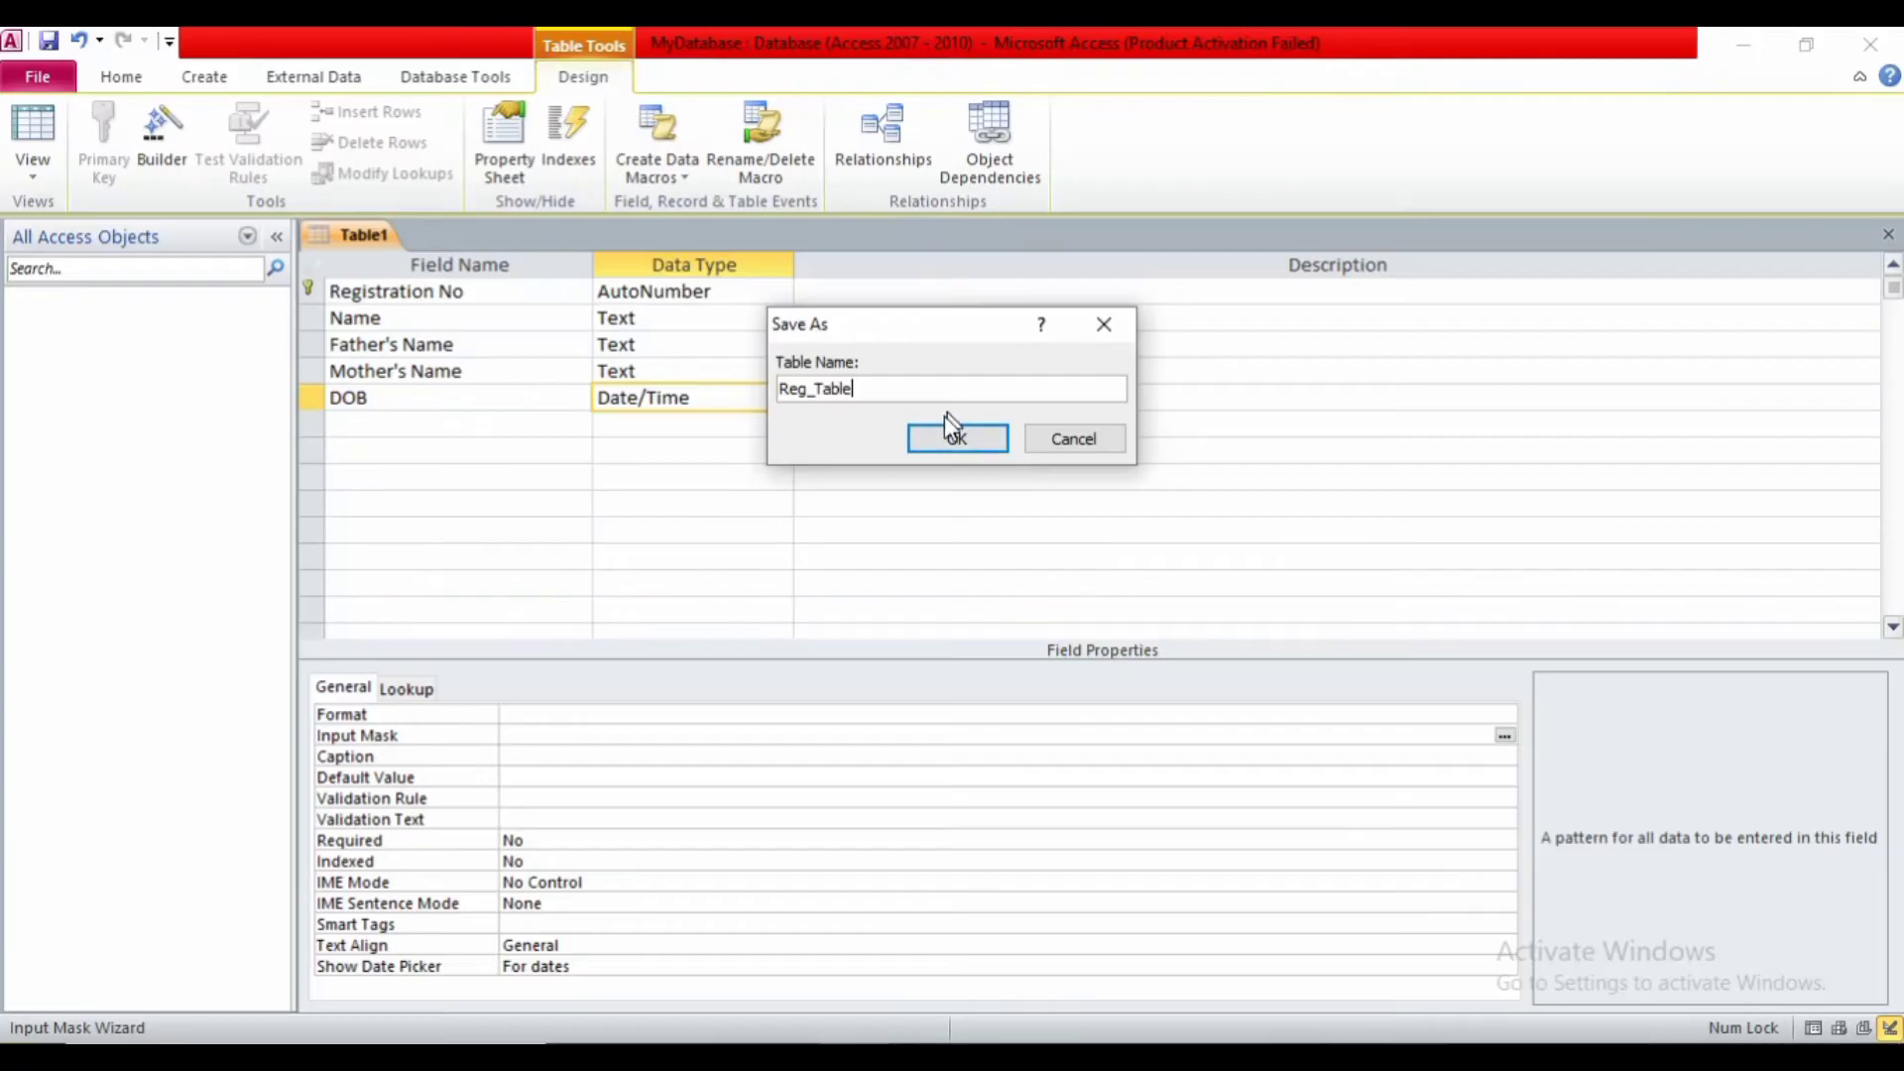
{"action": "left_click", "coordinate": [952, 439]}
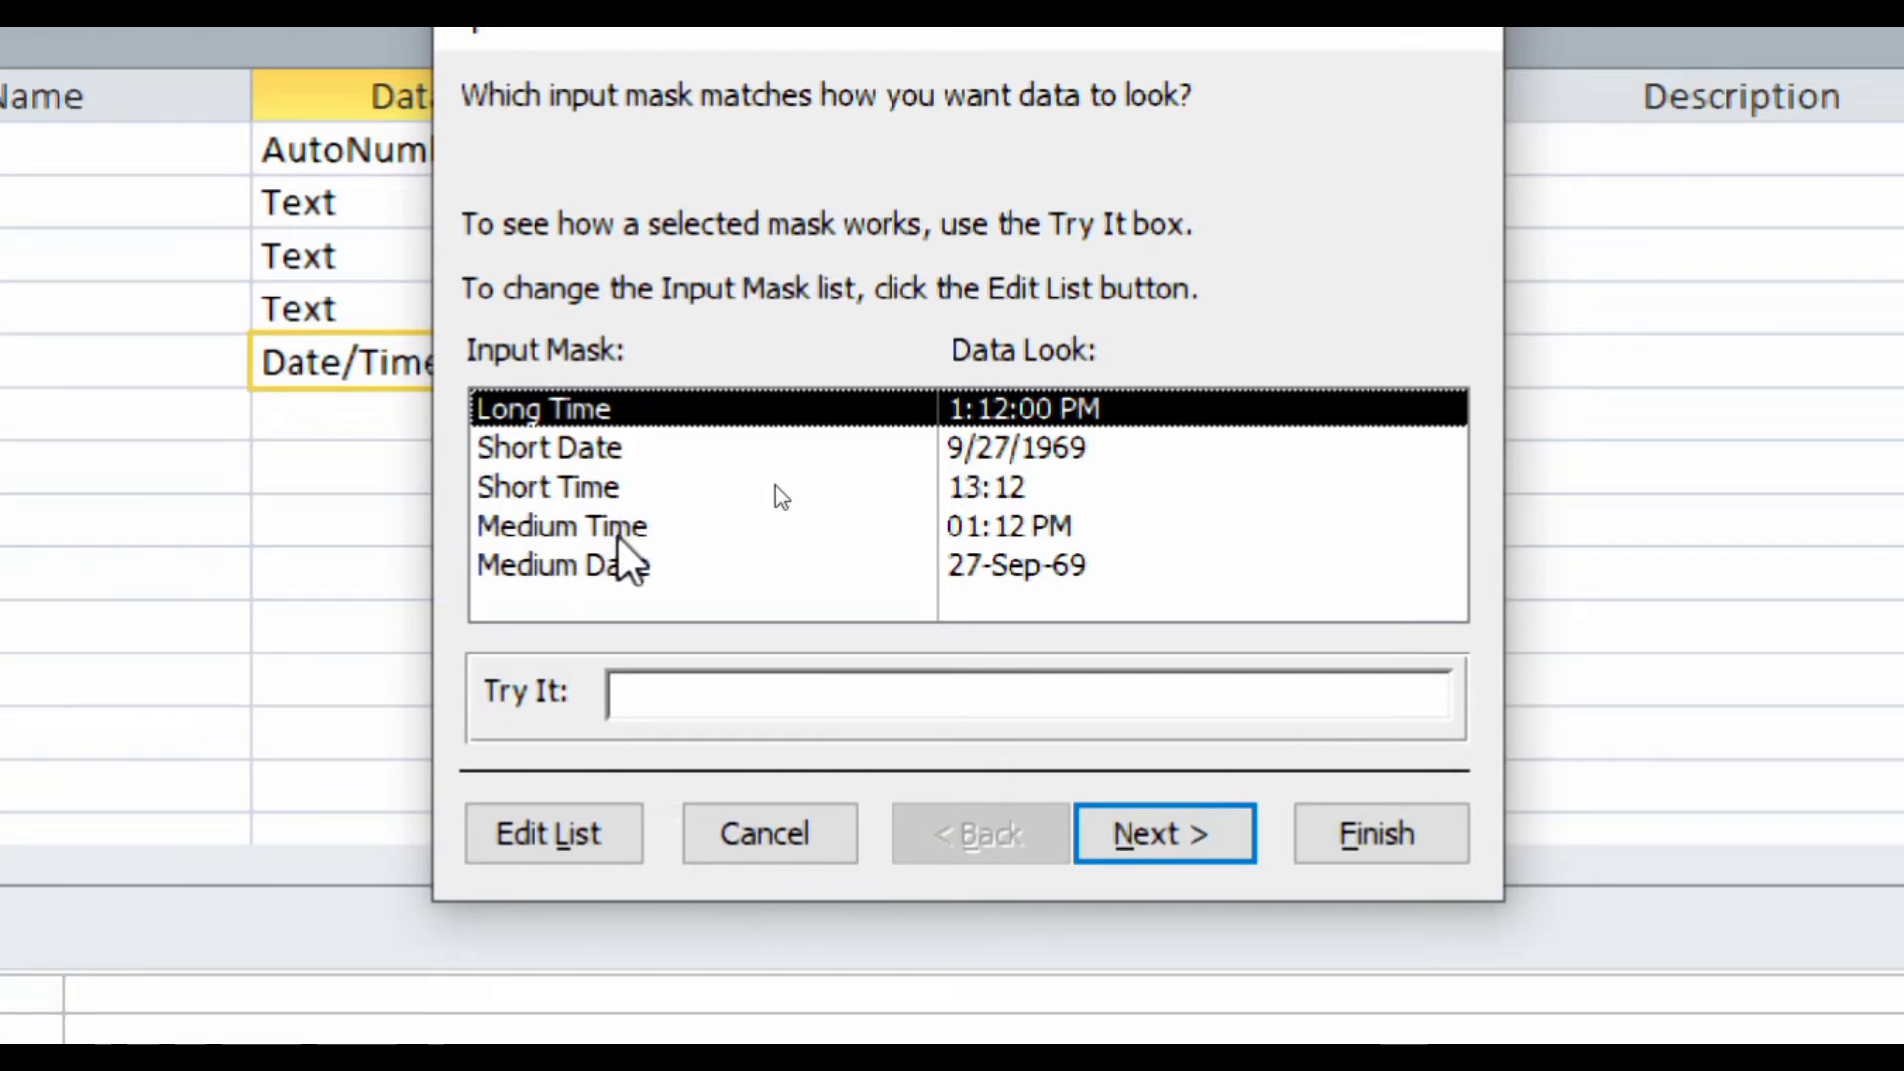
- Apply the Short Date input mask 99/99/0000 to DOB
{"action": "left_click", "coordinate": [752, 438]}
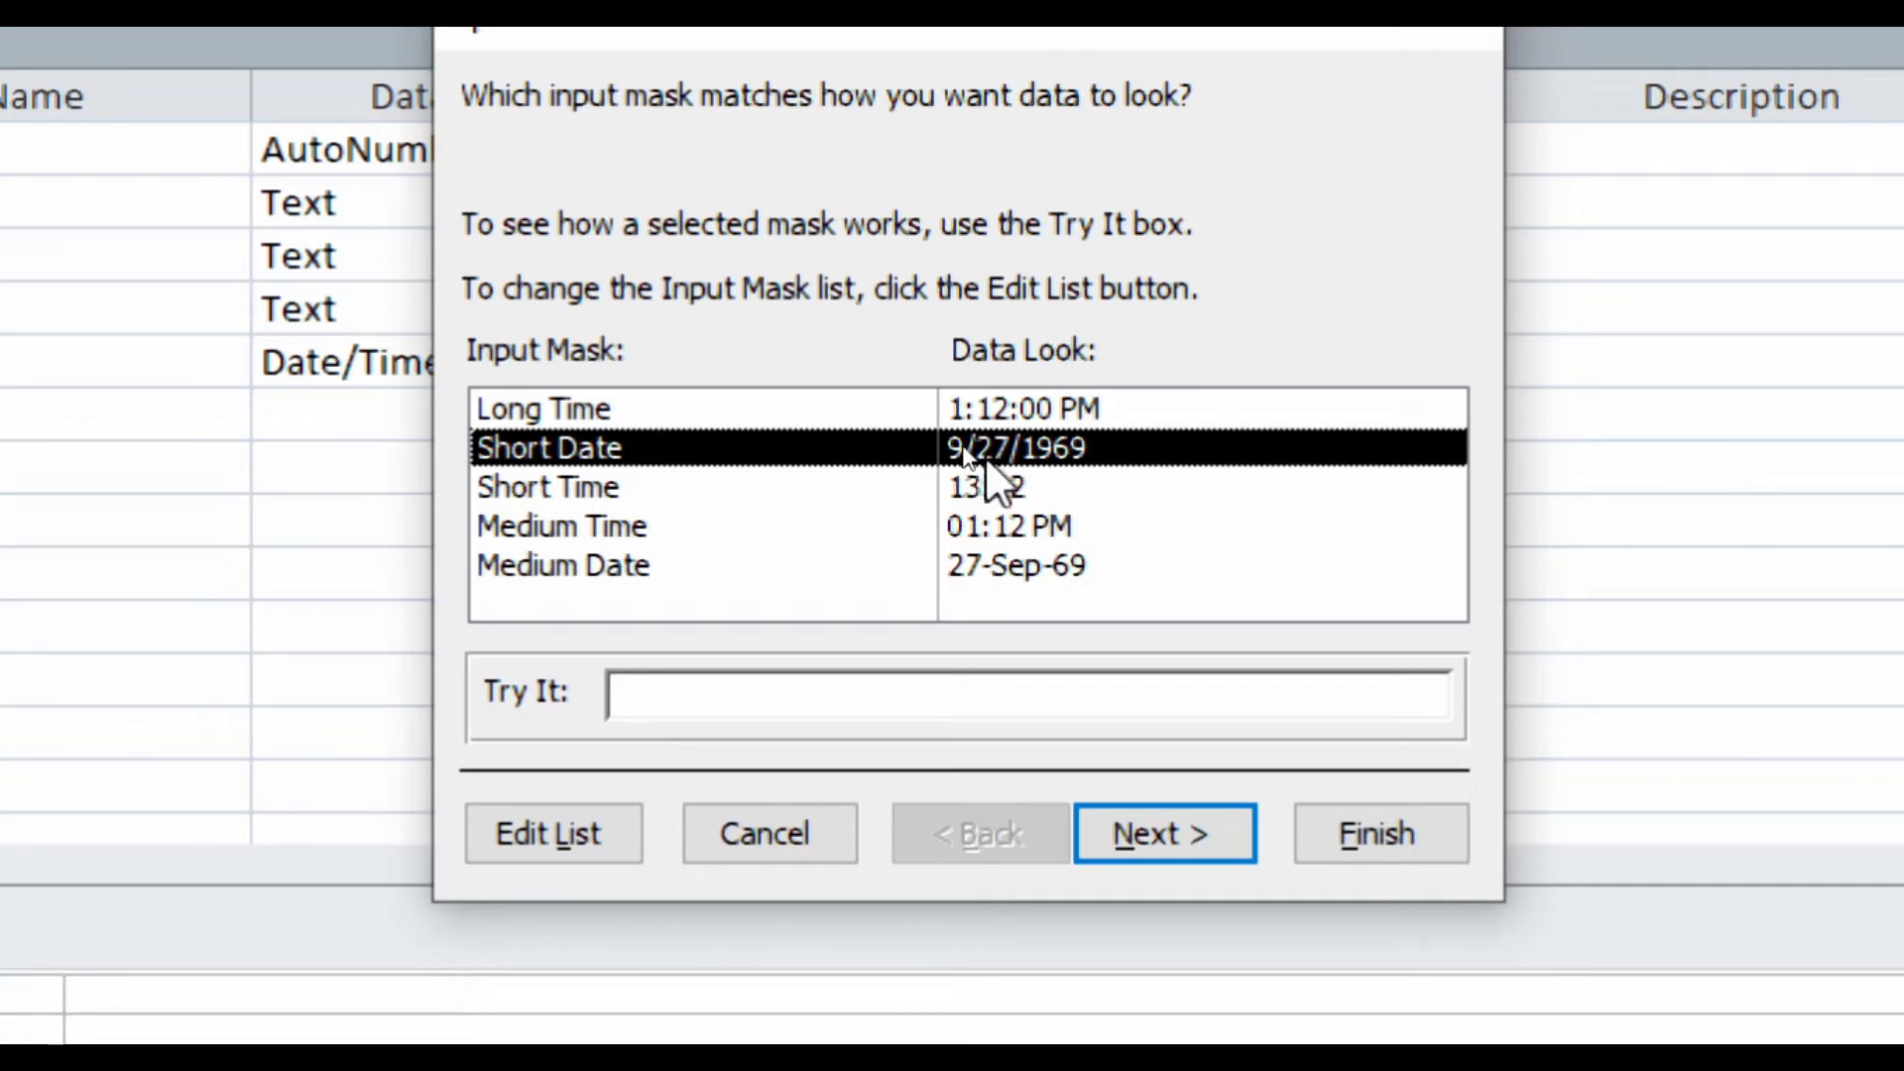
{"action": "left_click", "coordinate": [1156, 841]}
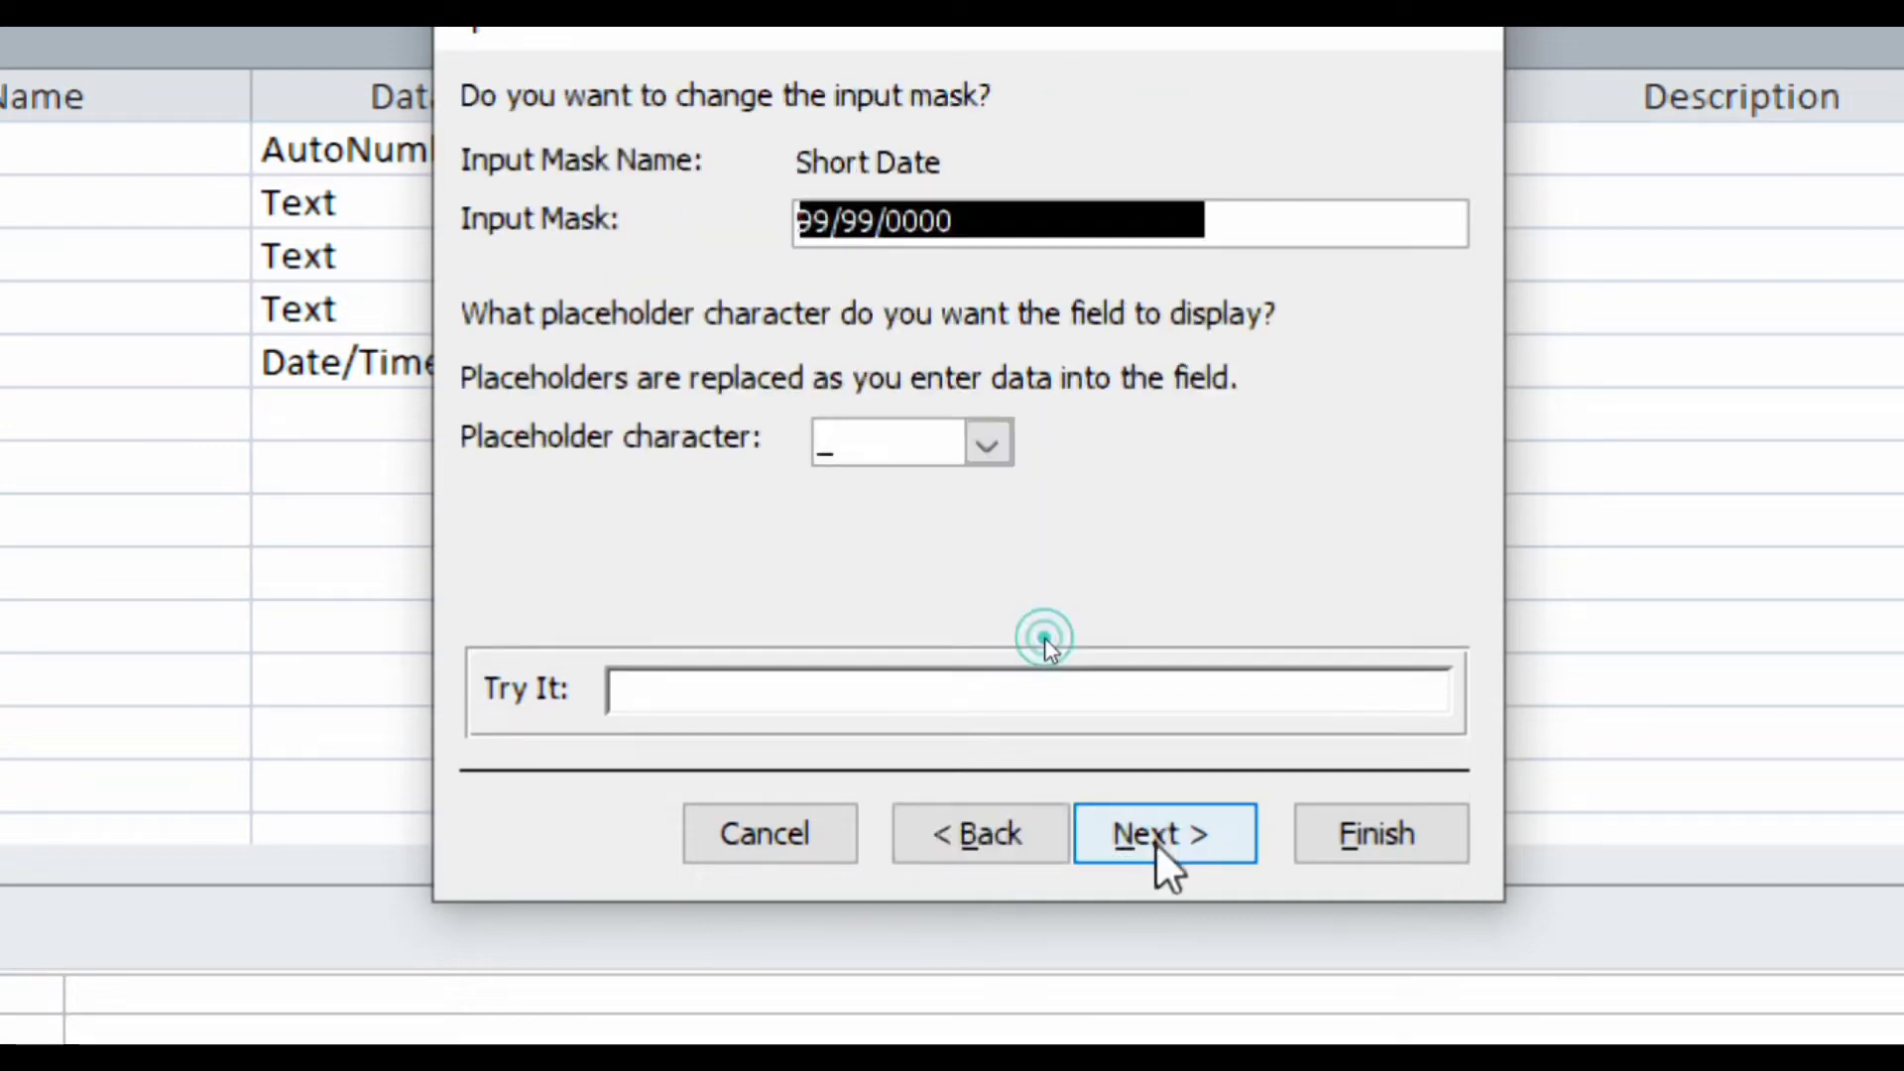
{"action": "left_click", "coordinate": [1395, 836]}
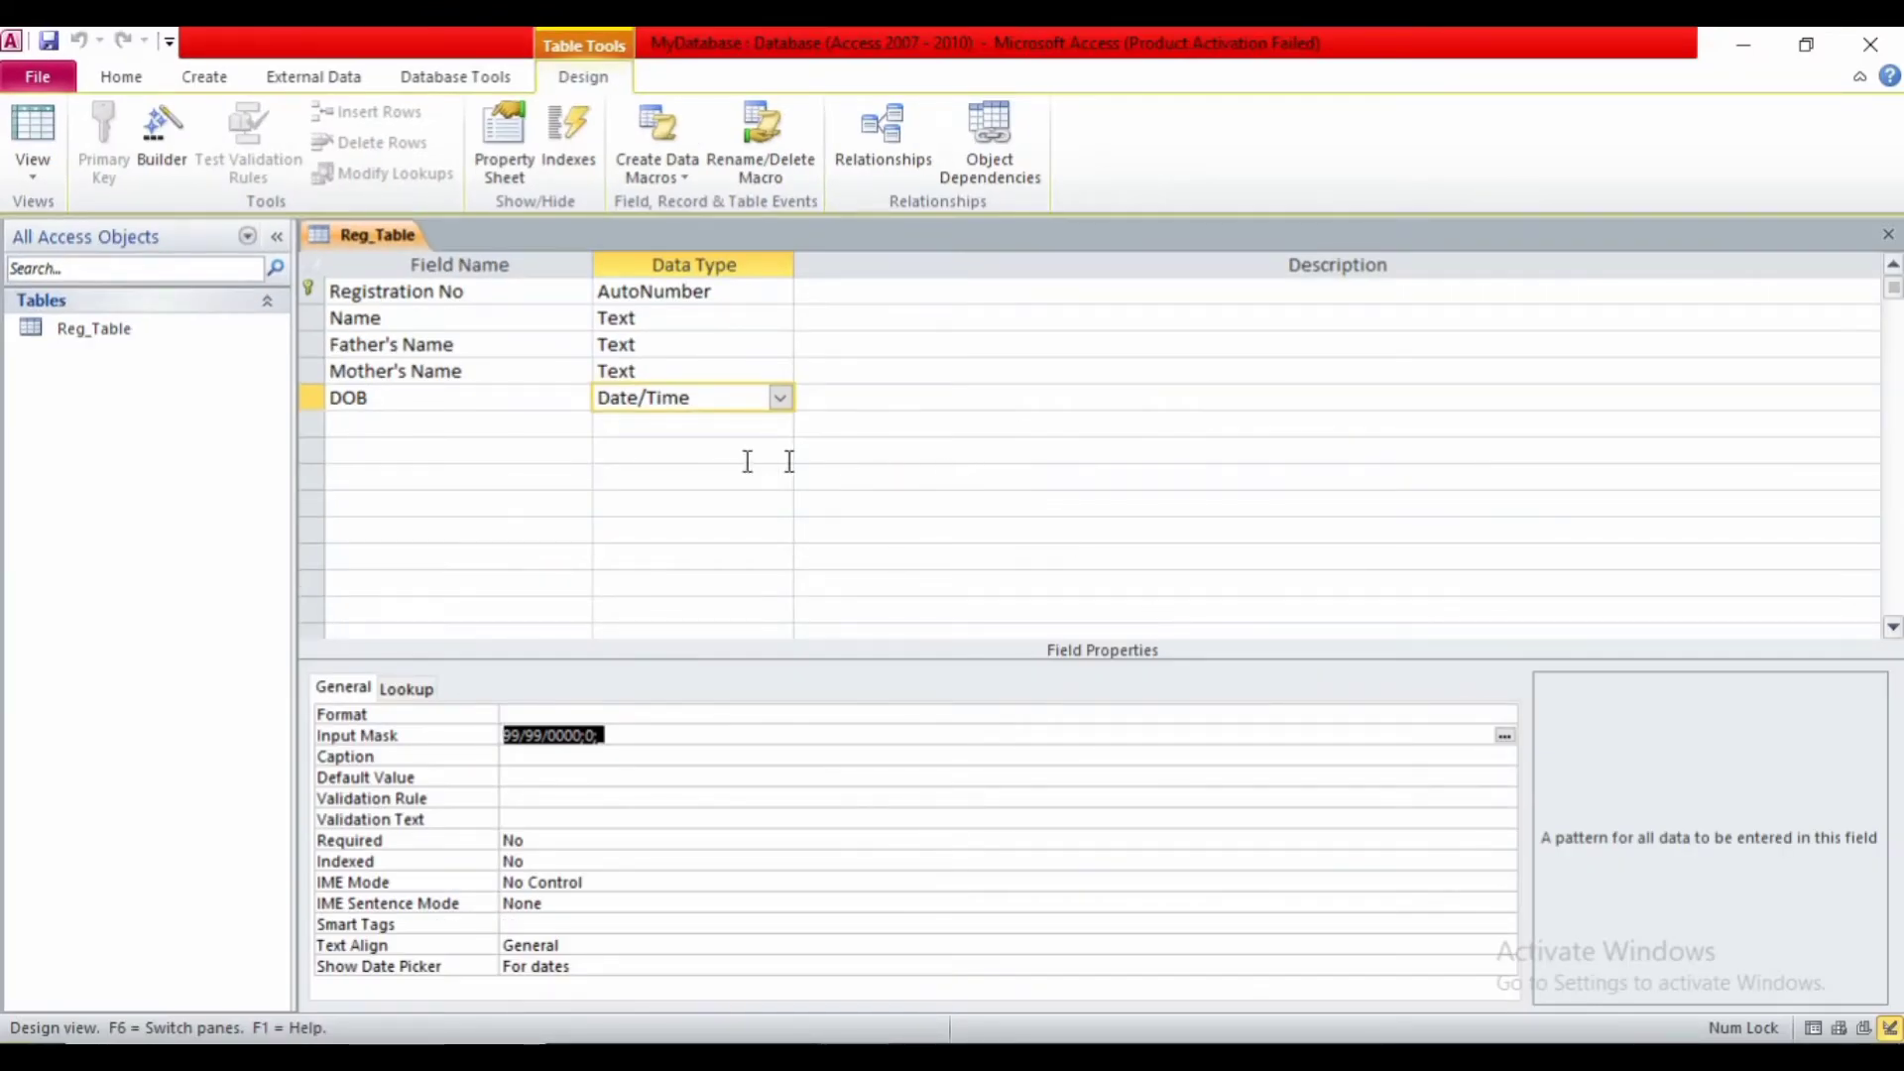
- Add Mobile No as a required Text field with field size 10
{"action": "left_click", "coordinate": [559, 425]}
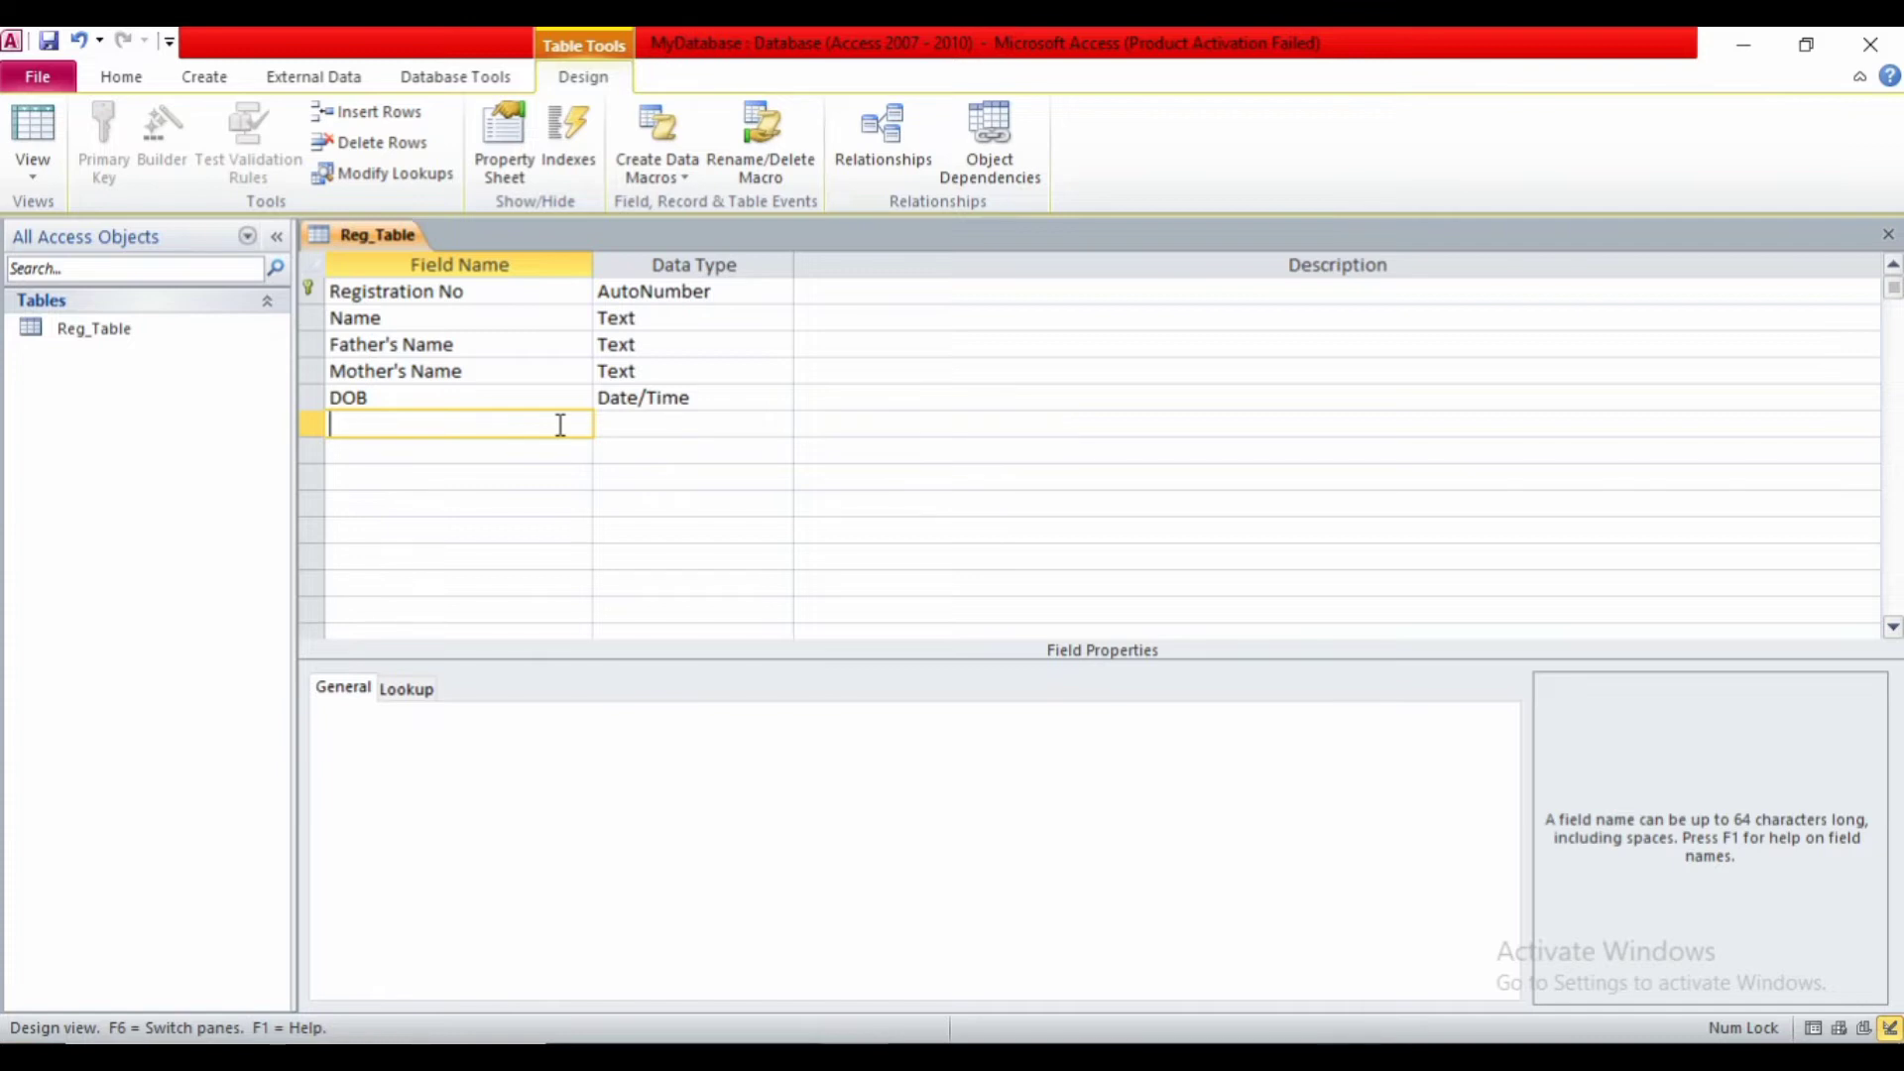
{"action": "type", "text": "Mobile No"}
{"action": "key", "text": "Tab"}
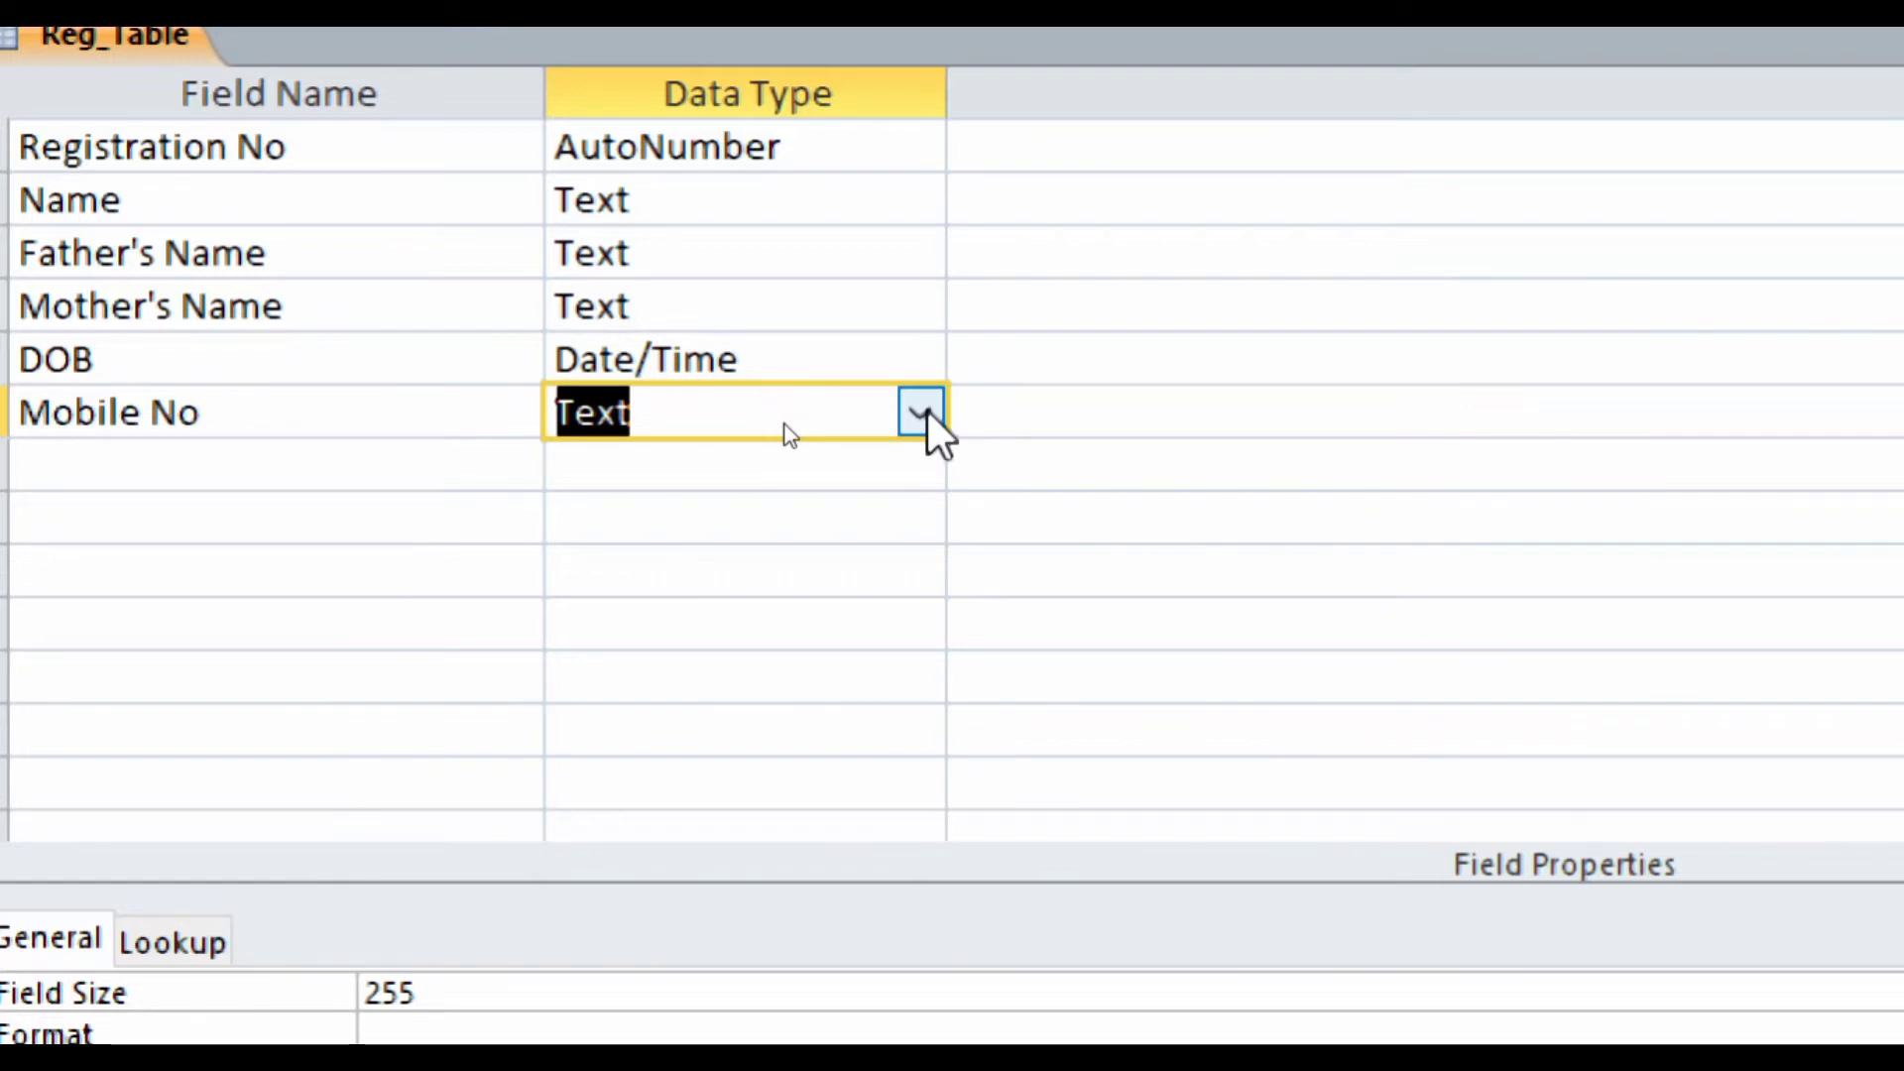
{"action": "left_click", "coordinate": [920, 413]}
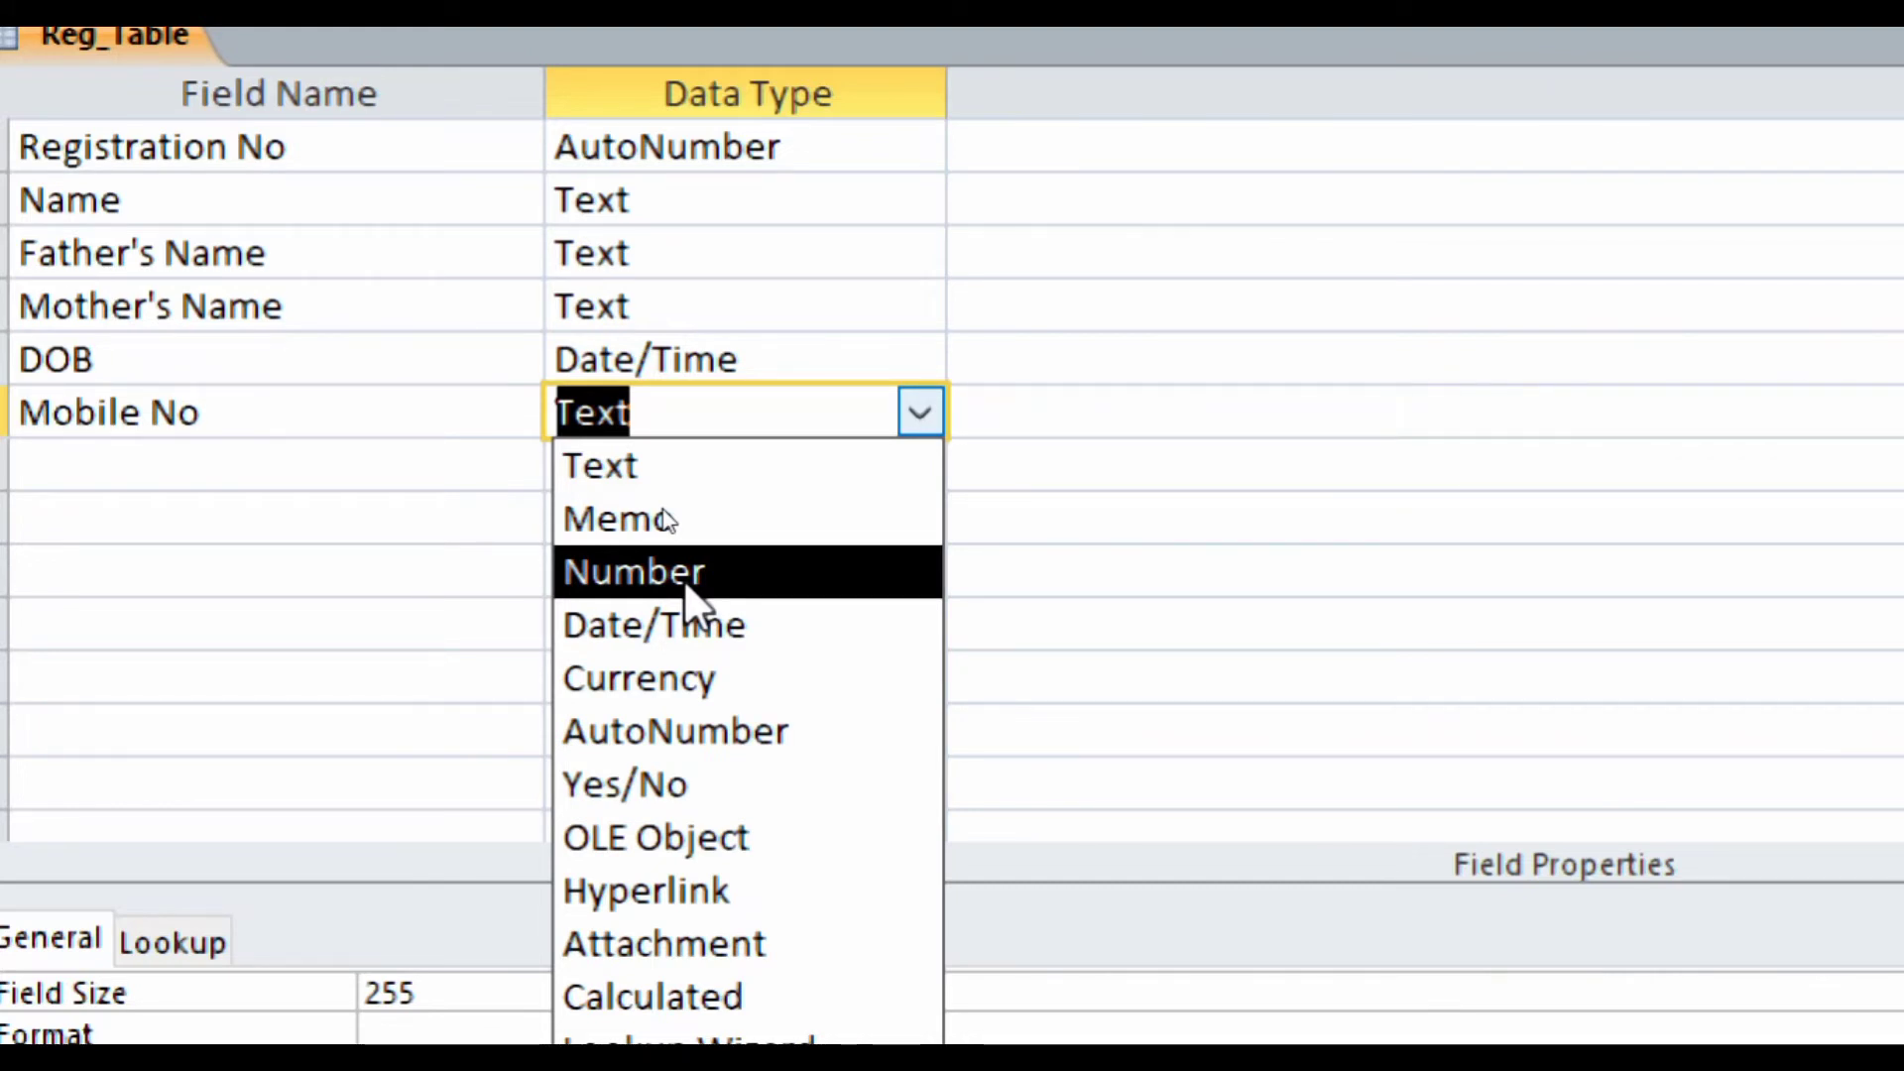
{"action": "left_click", "coordinate": [595, 463]}
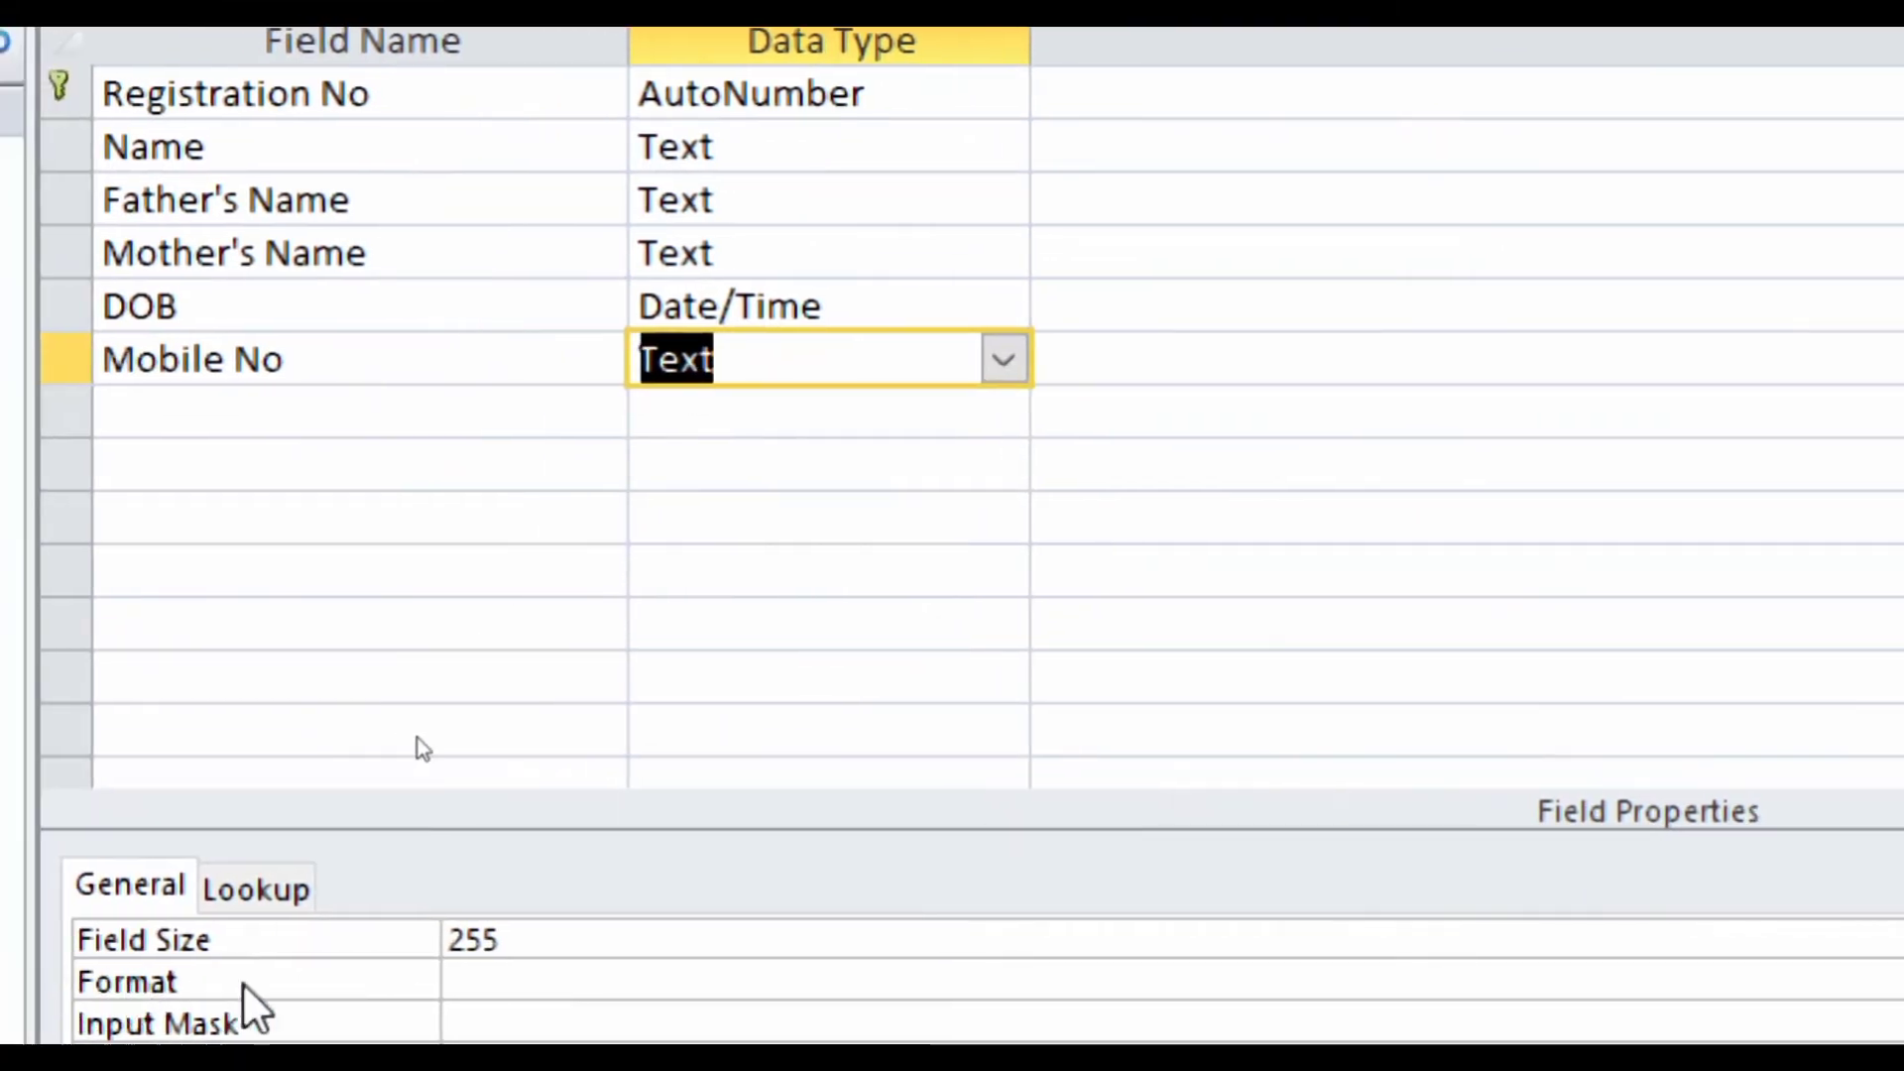
{"action": "left_click", "coordinate": [516, 940]}
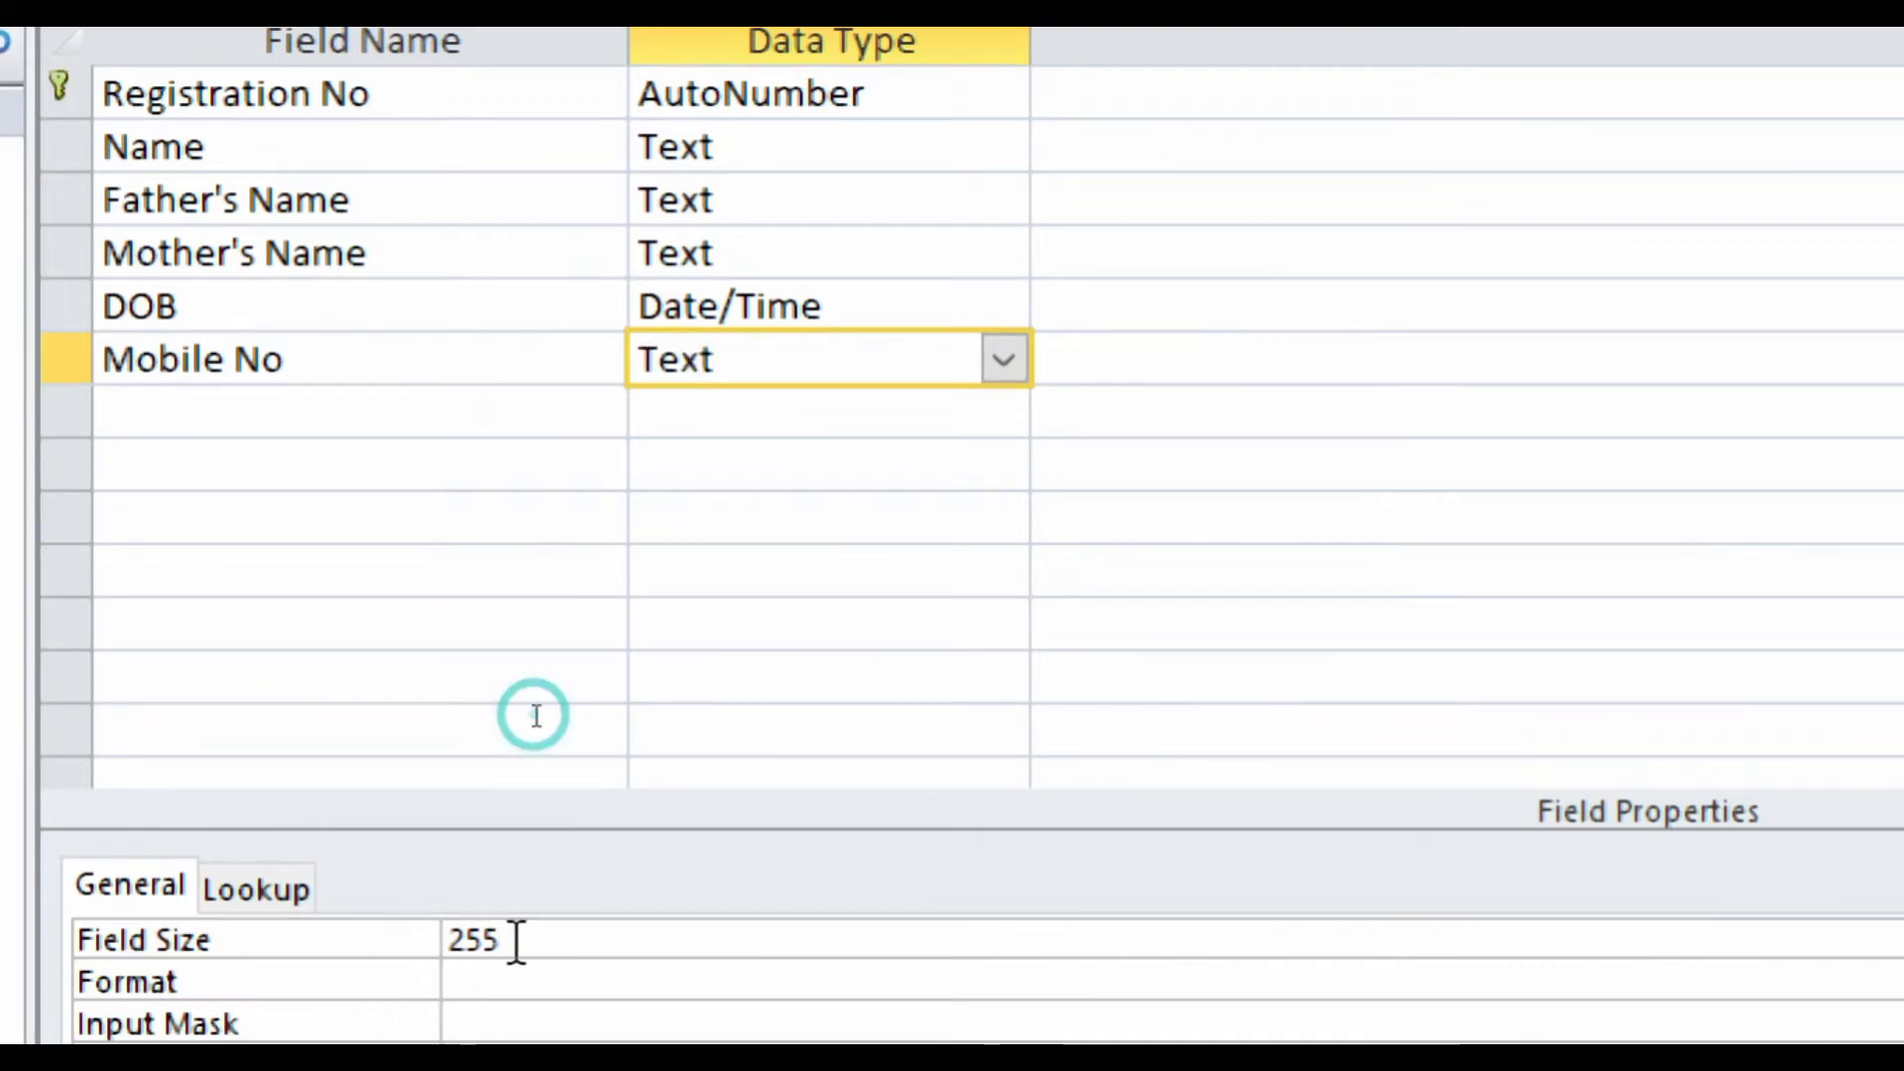
{"action": "key", "text": "BackSpace"}
{"action": "key", "text": "BackSpace"}
{"action": "key", "text": "BackSpace"}
{"action": "type", "text": "10"}
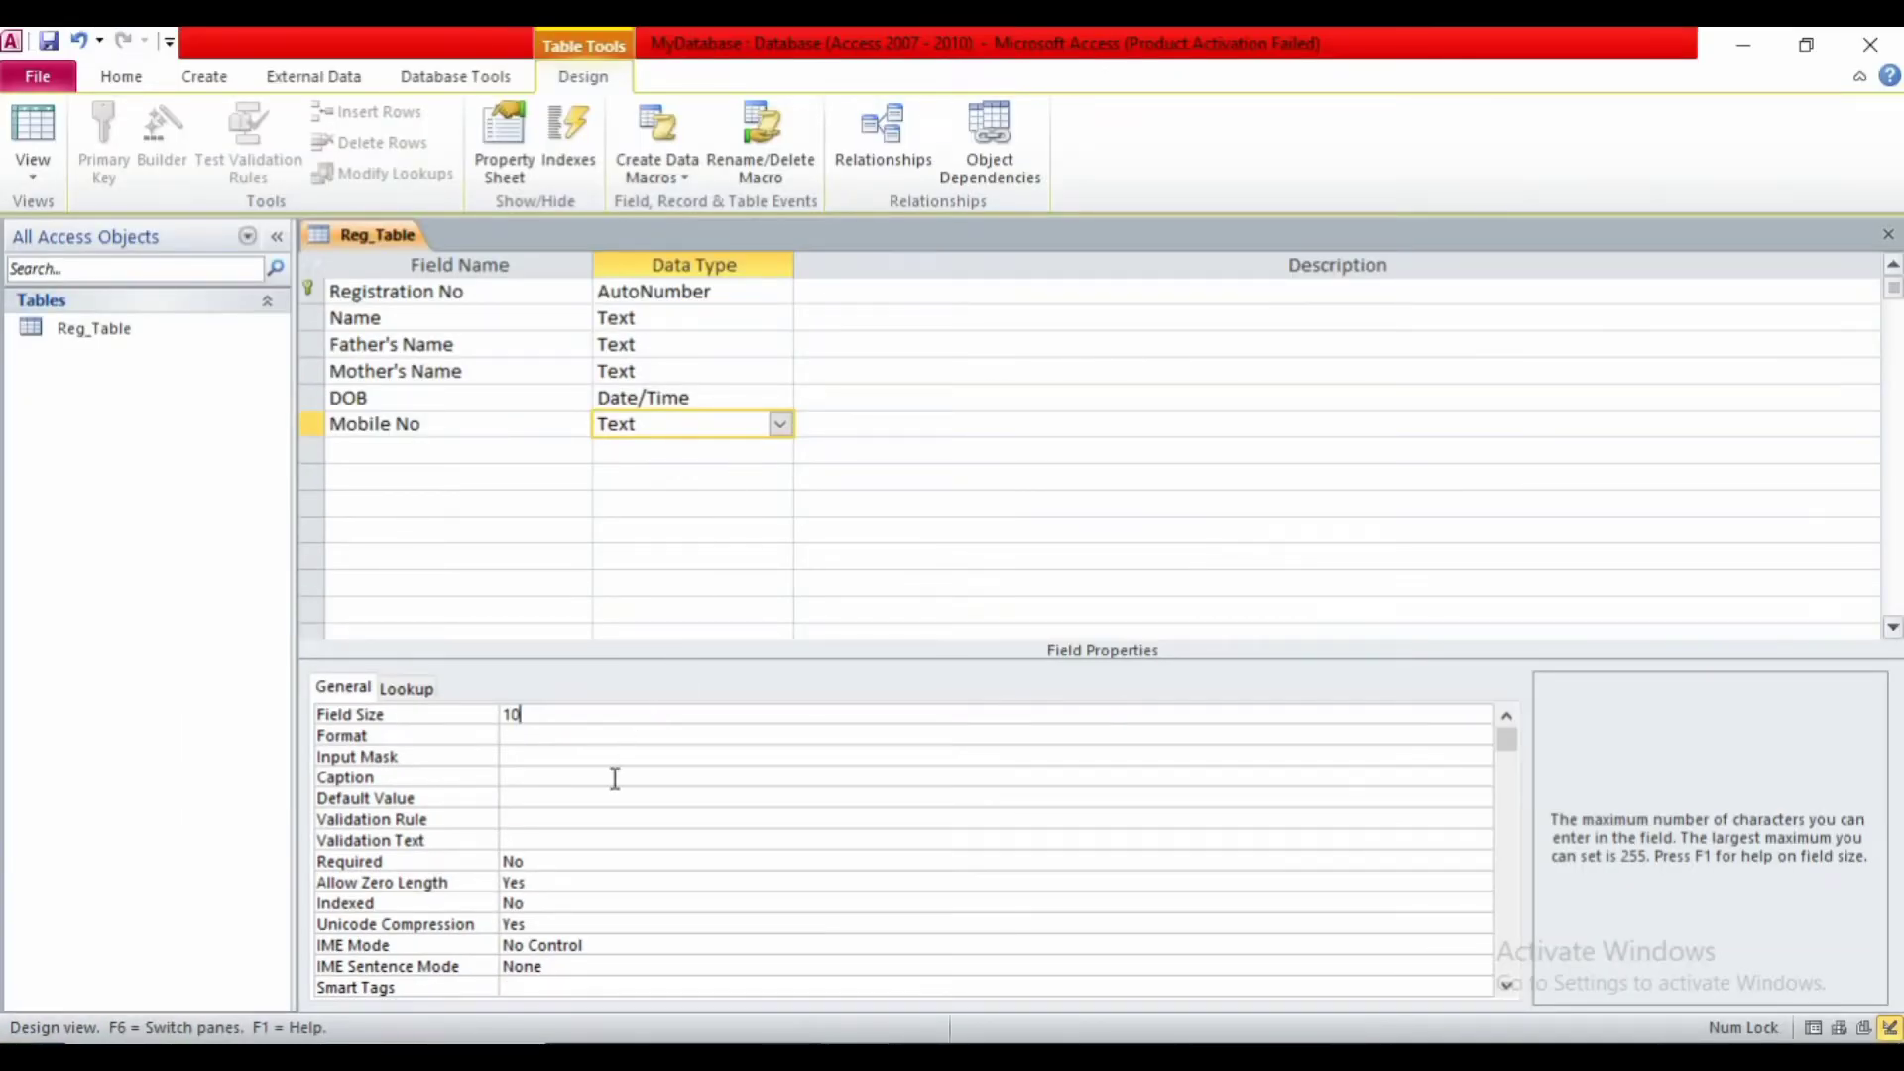
{"action": "left_click", "coordinate": [526, 859]}
{"action": "double_click", "coordinate": [526, 858]}
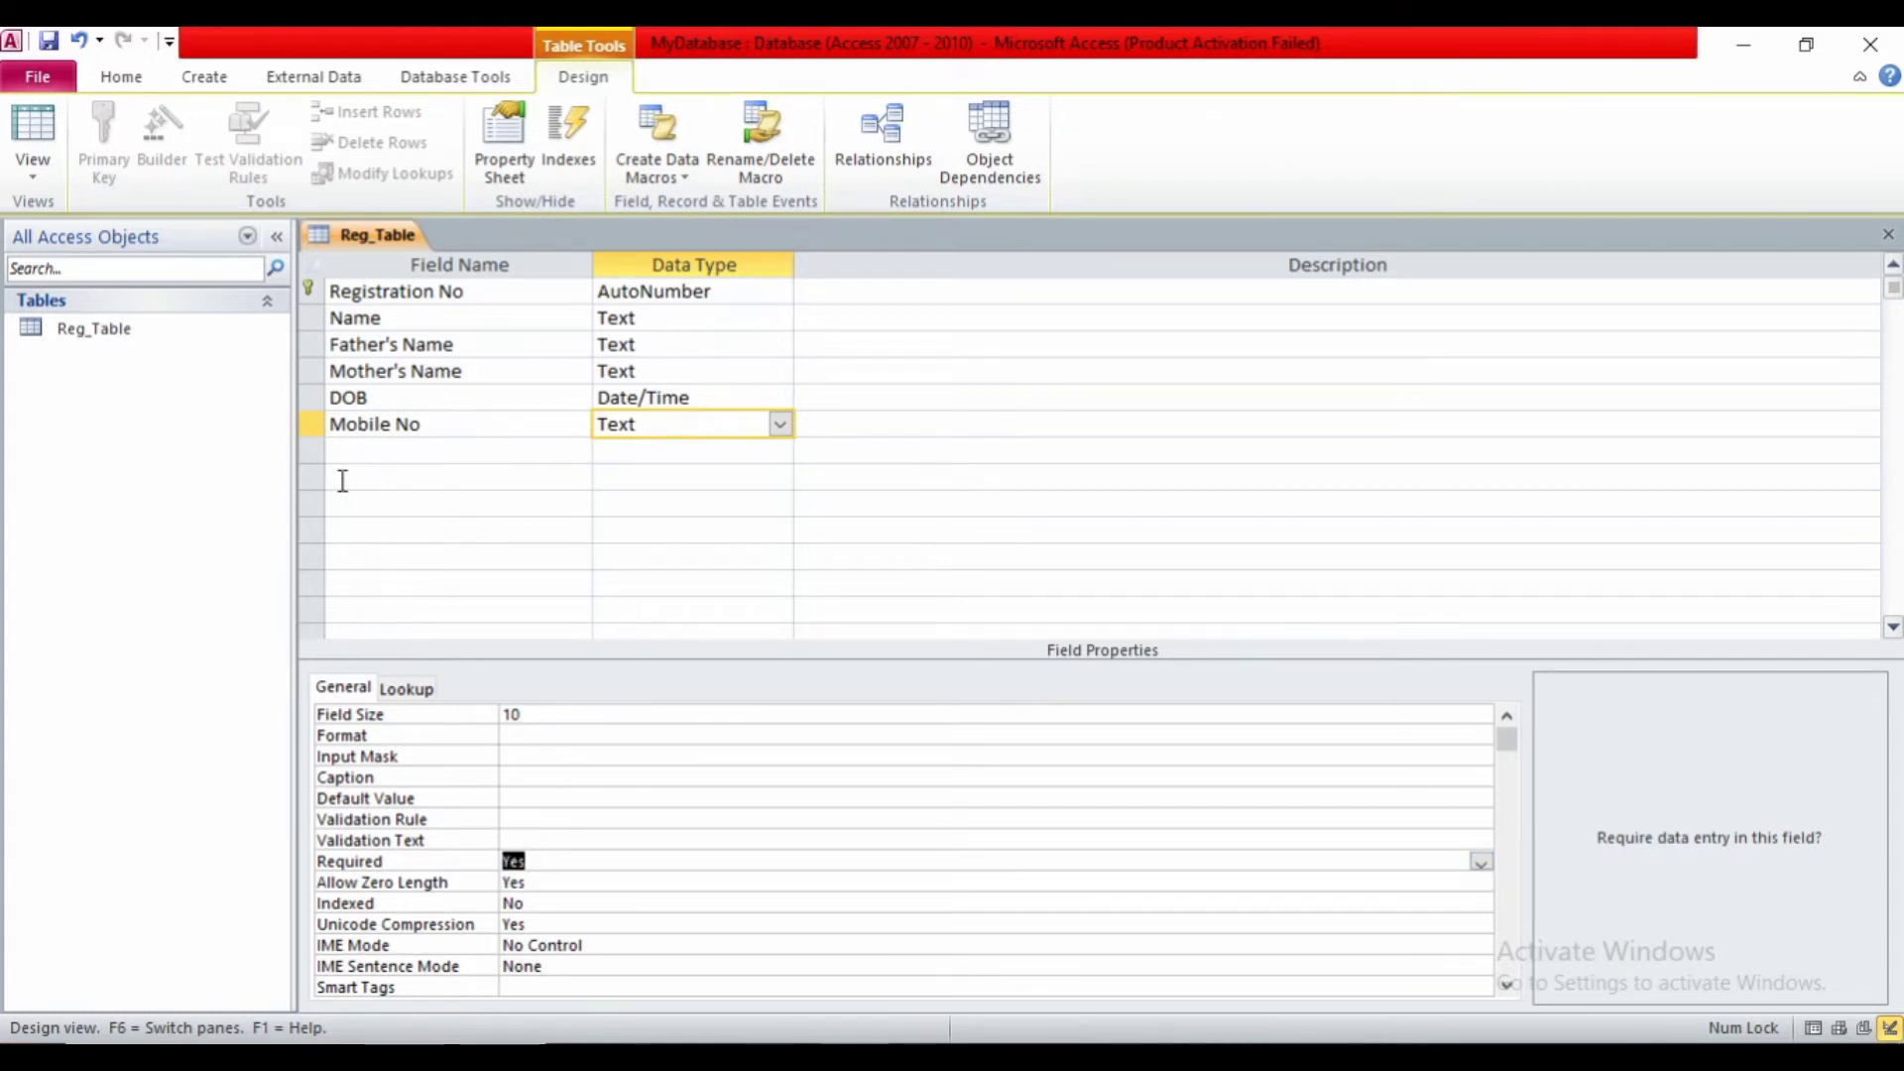
{"action": "left_click", "coordinate": [343, 450]}
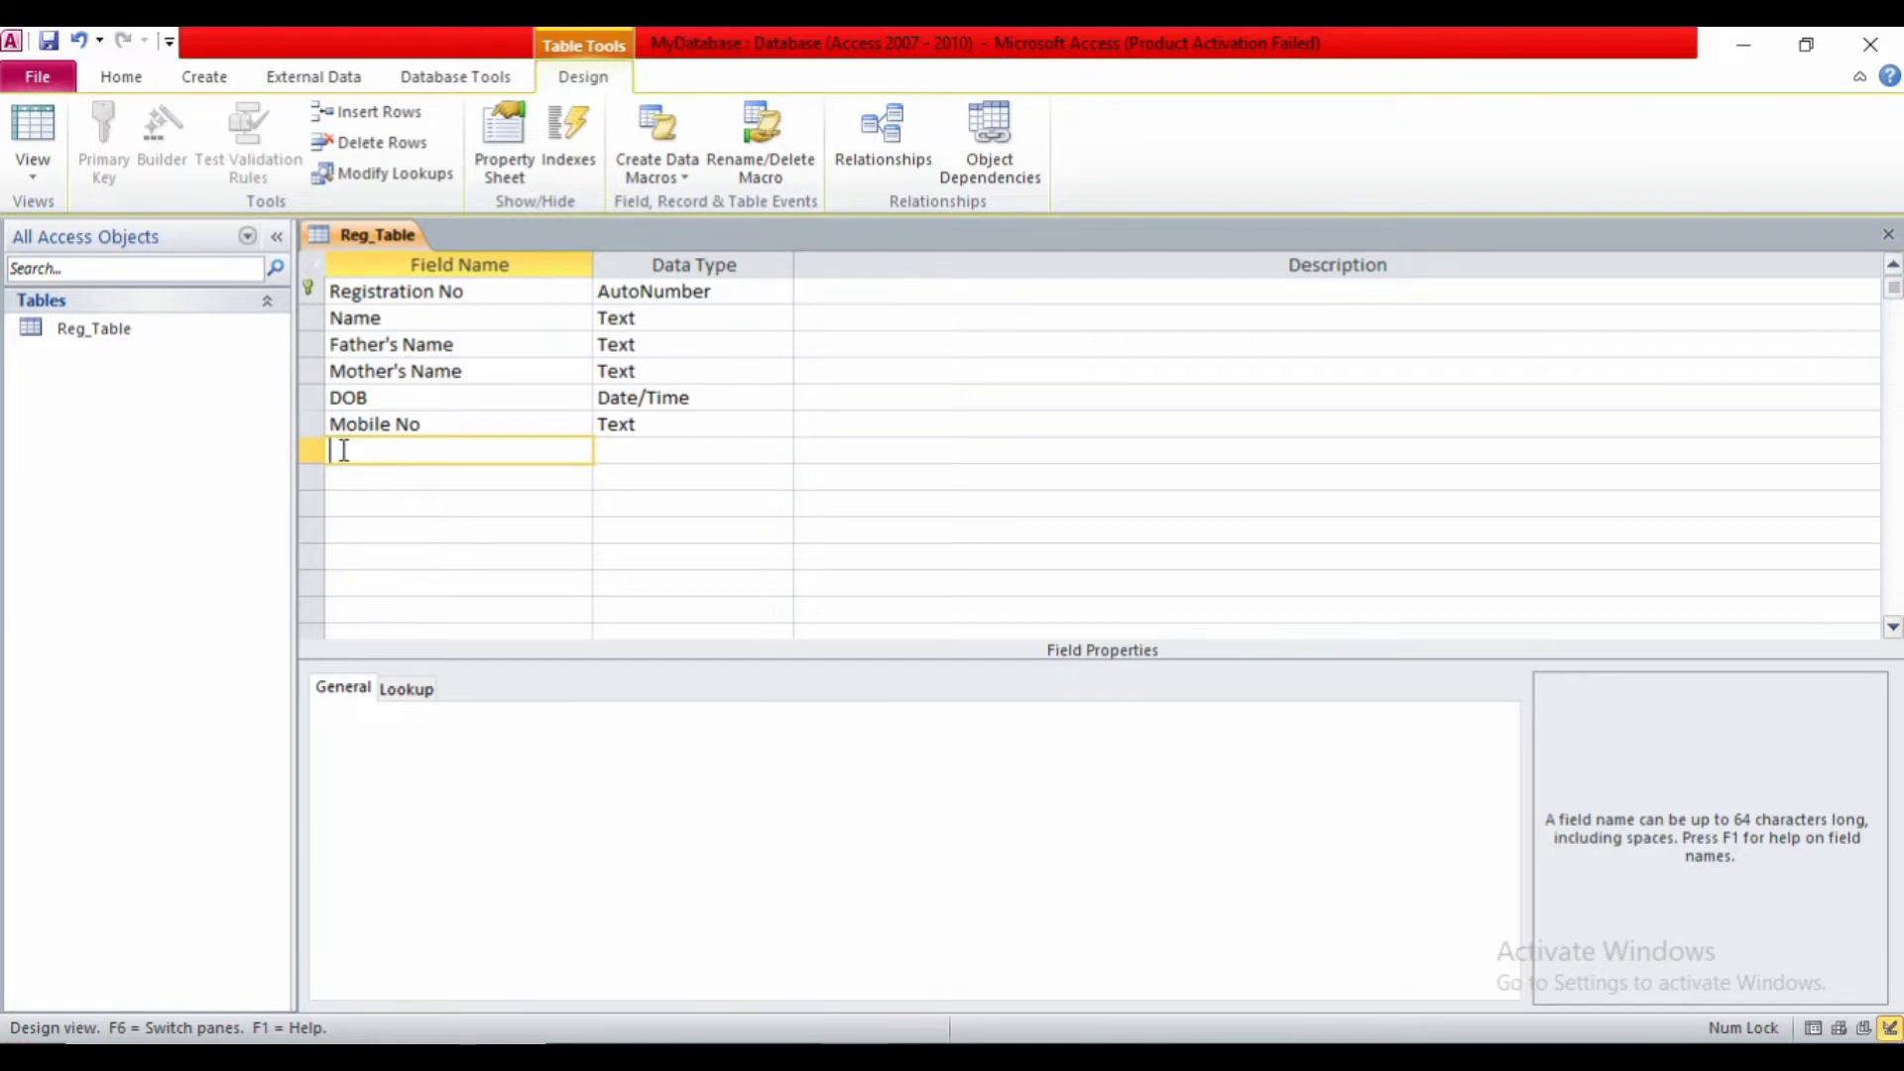
- Add an Email ID field with the Hyperlink data type
{"action": "type", "text": "Email ID"}
{"action": "key", "text": "Tab"}
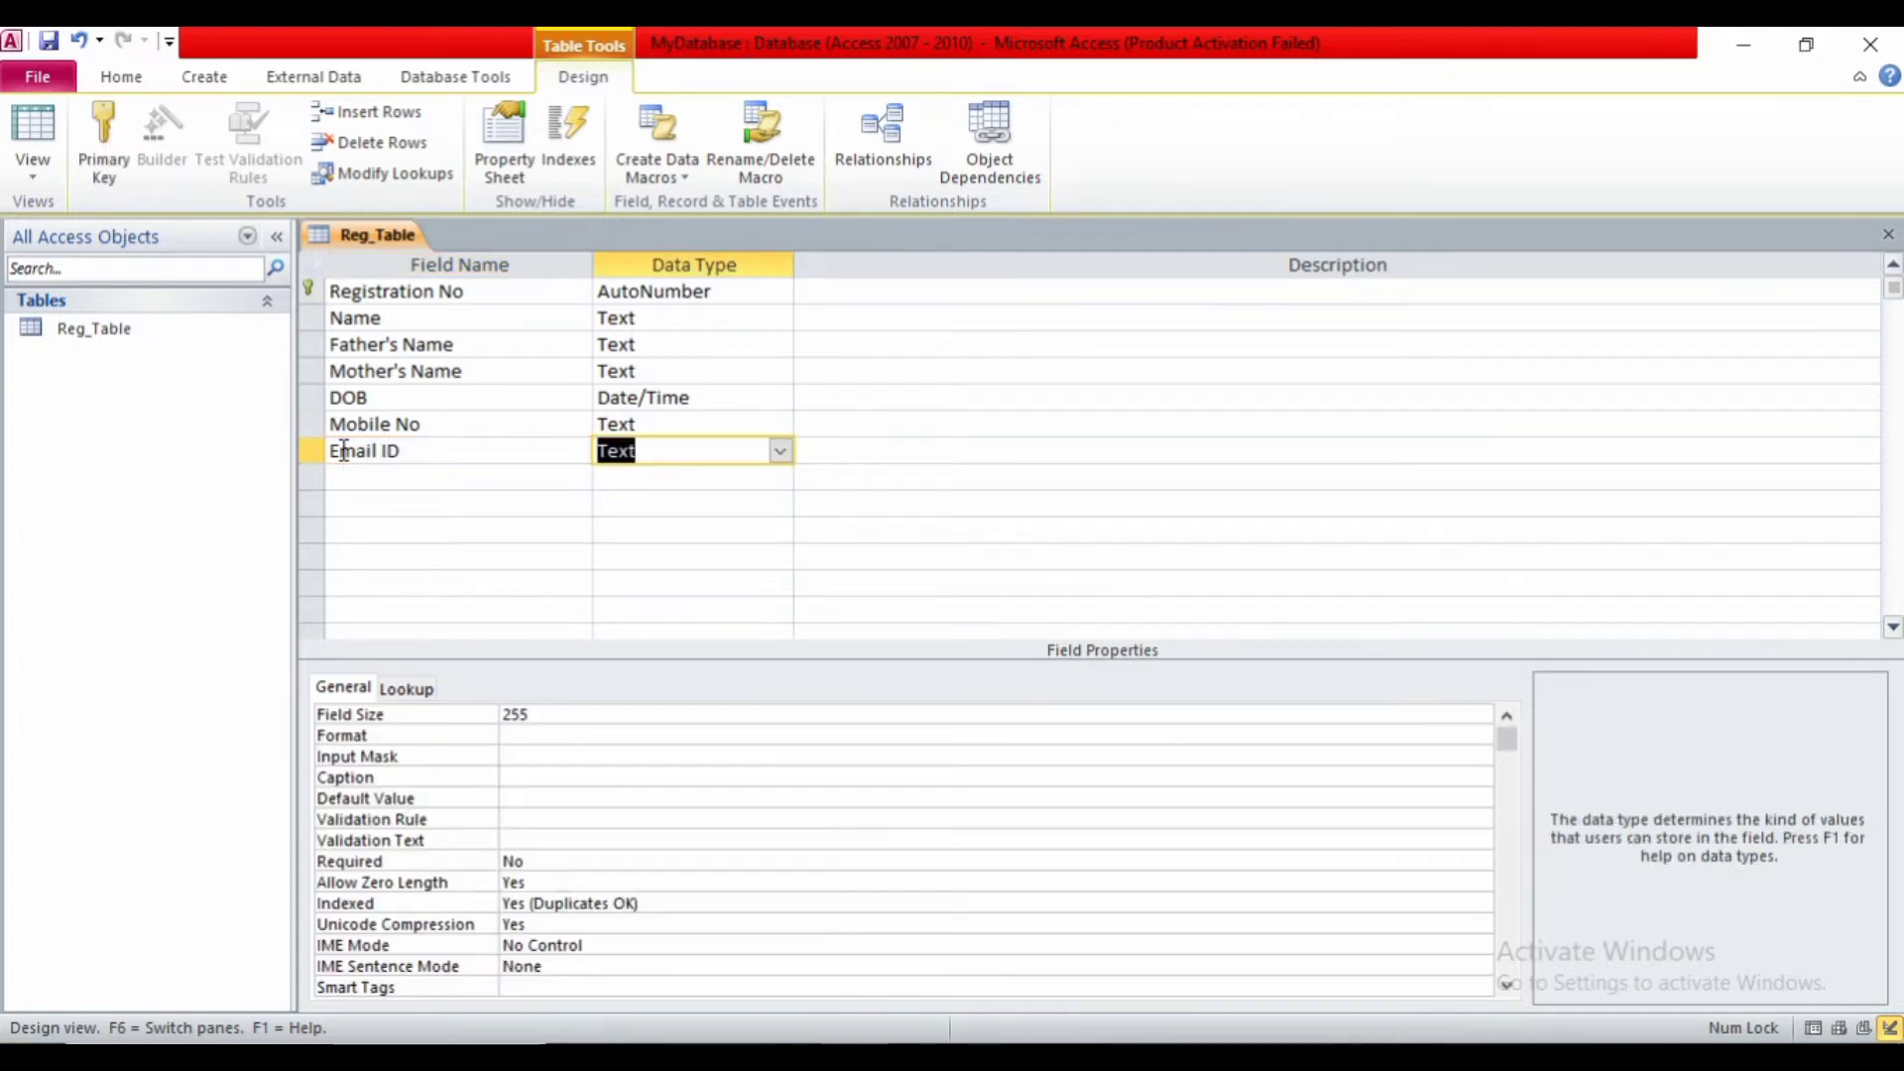
{"action": "left_click", "coordinate": [781, 451]}
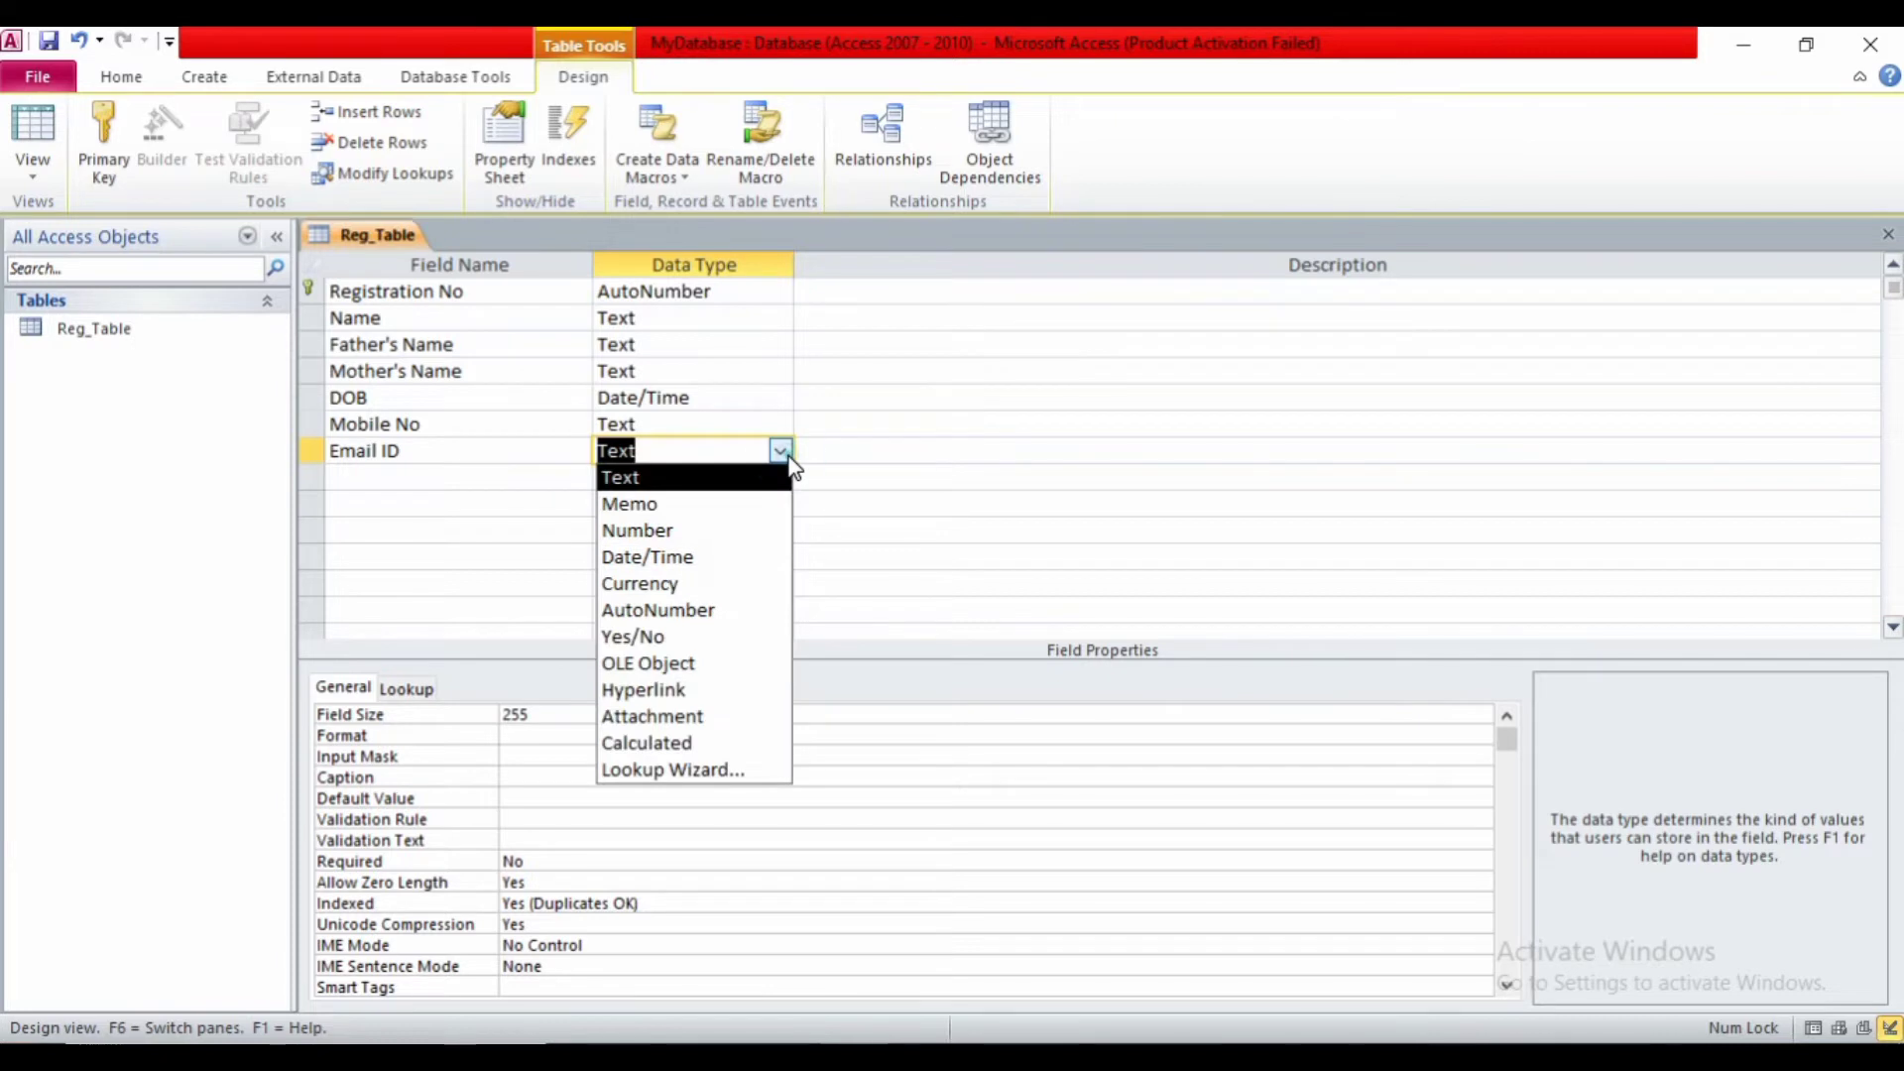
{"action": "left_click", "coordinate": [662, 686]}
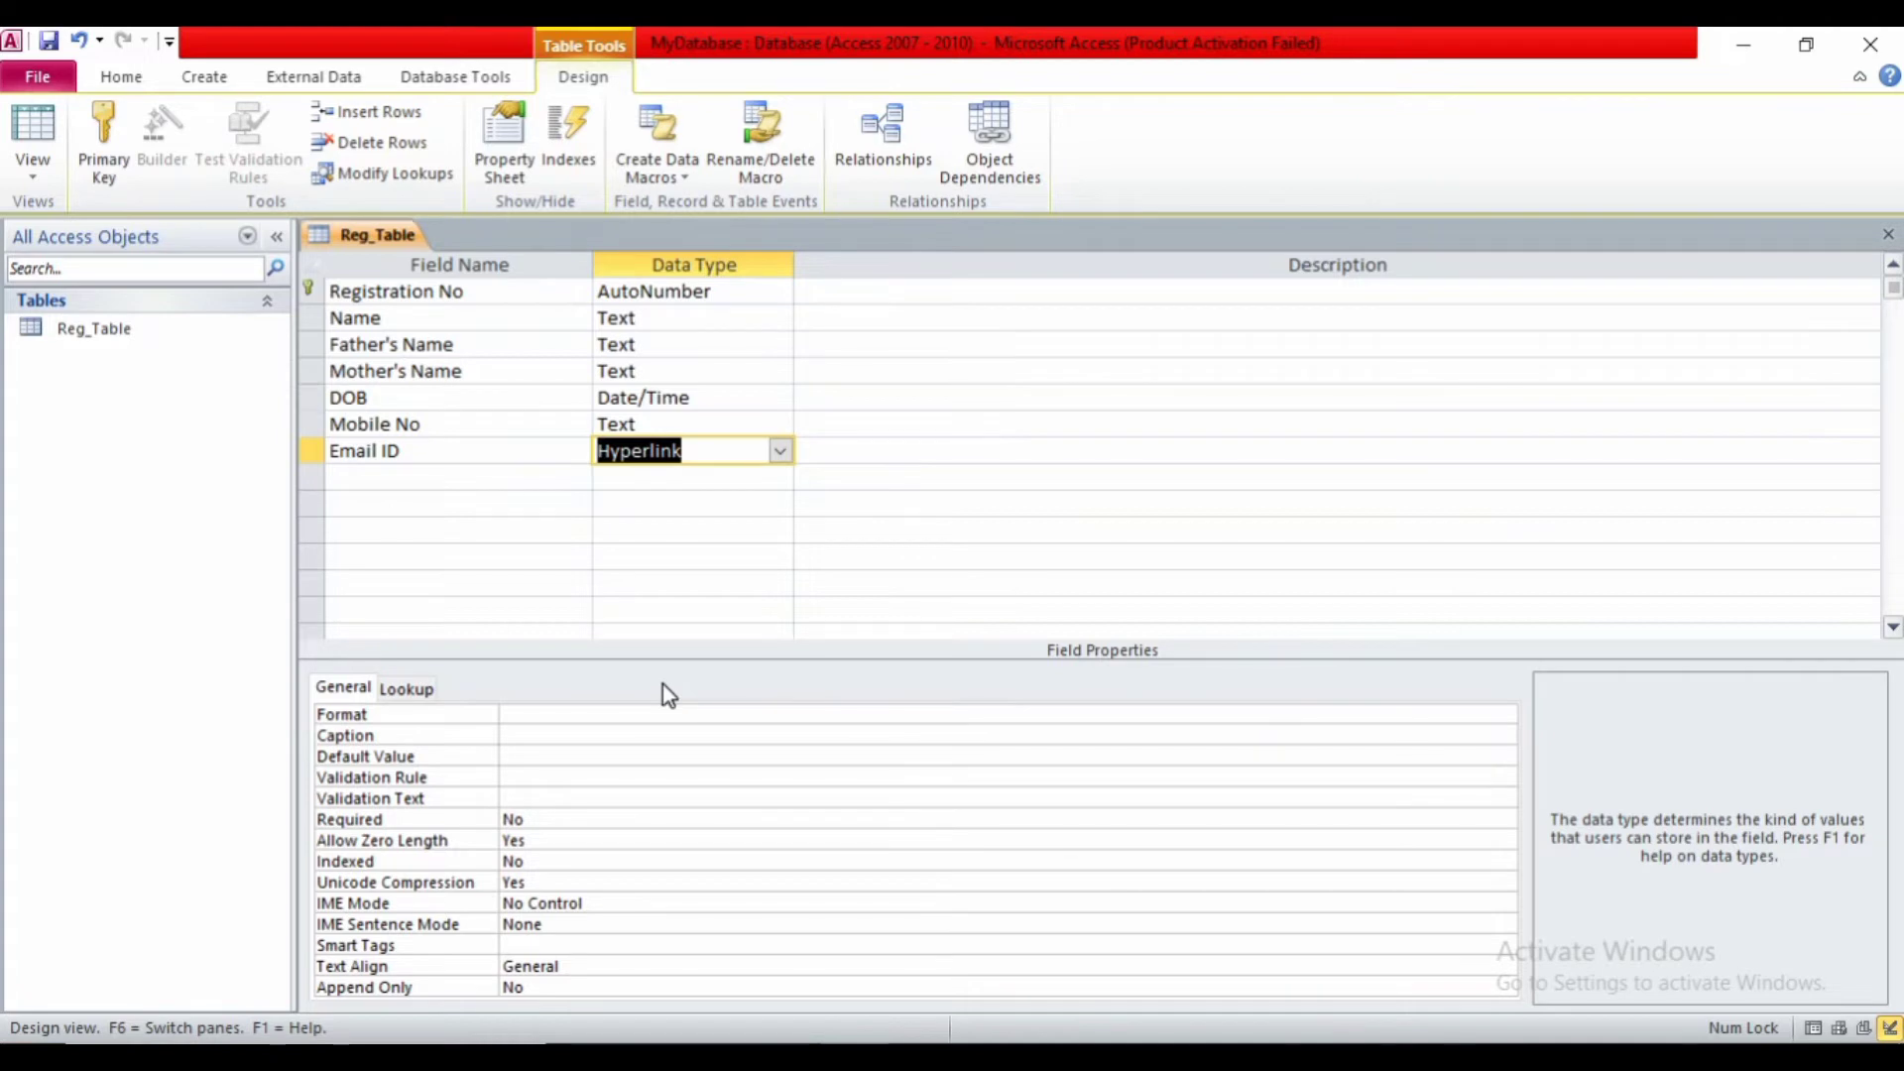
{"action": "left_click", "coordinate": [389, 479]}
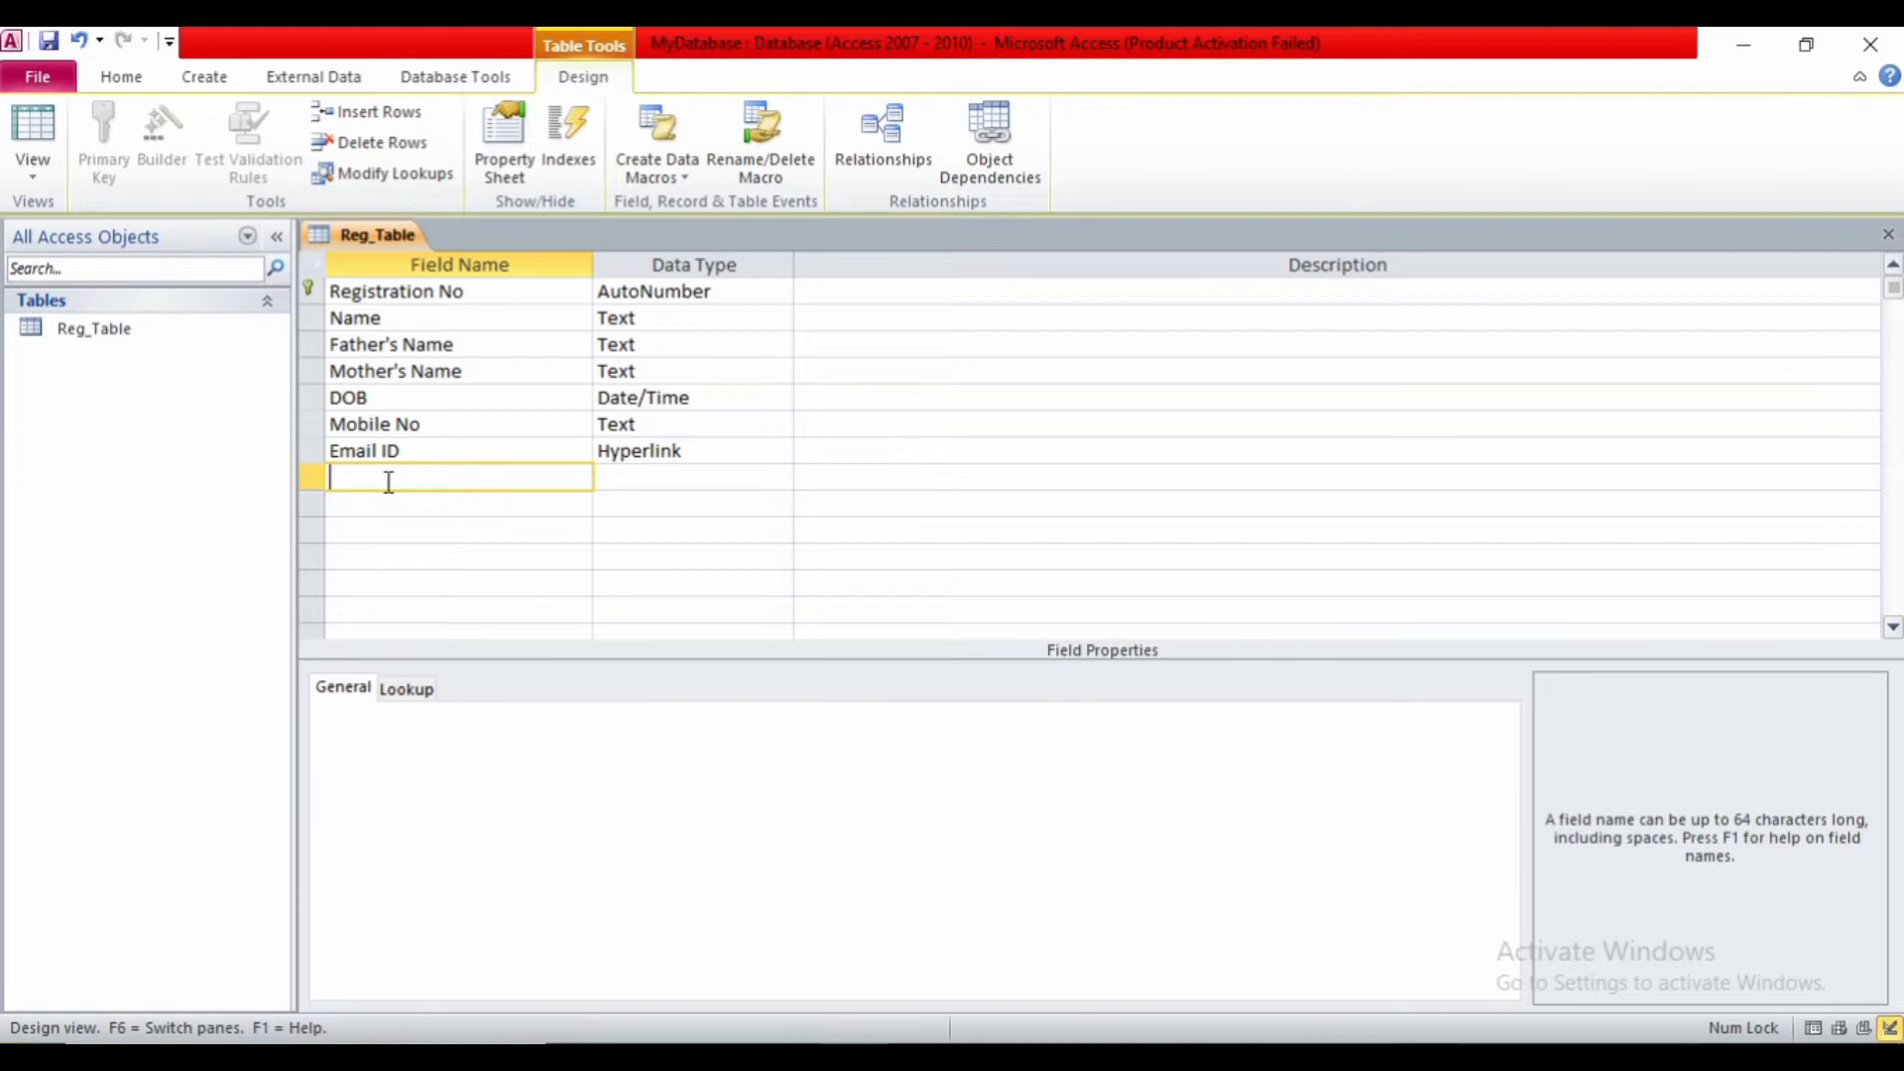
- Add a Course field and pick Lookup Wizard as its data type
{"action": "type", "text": "Course"}
{"action": "key", "text": "Tab"}
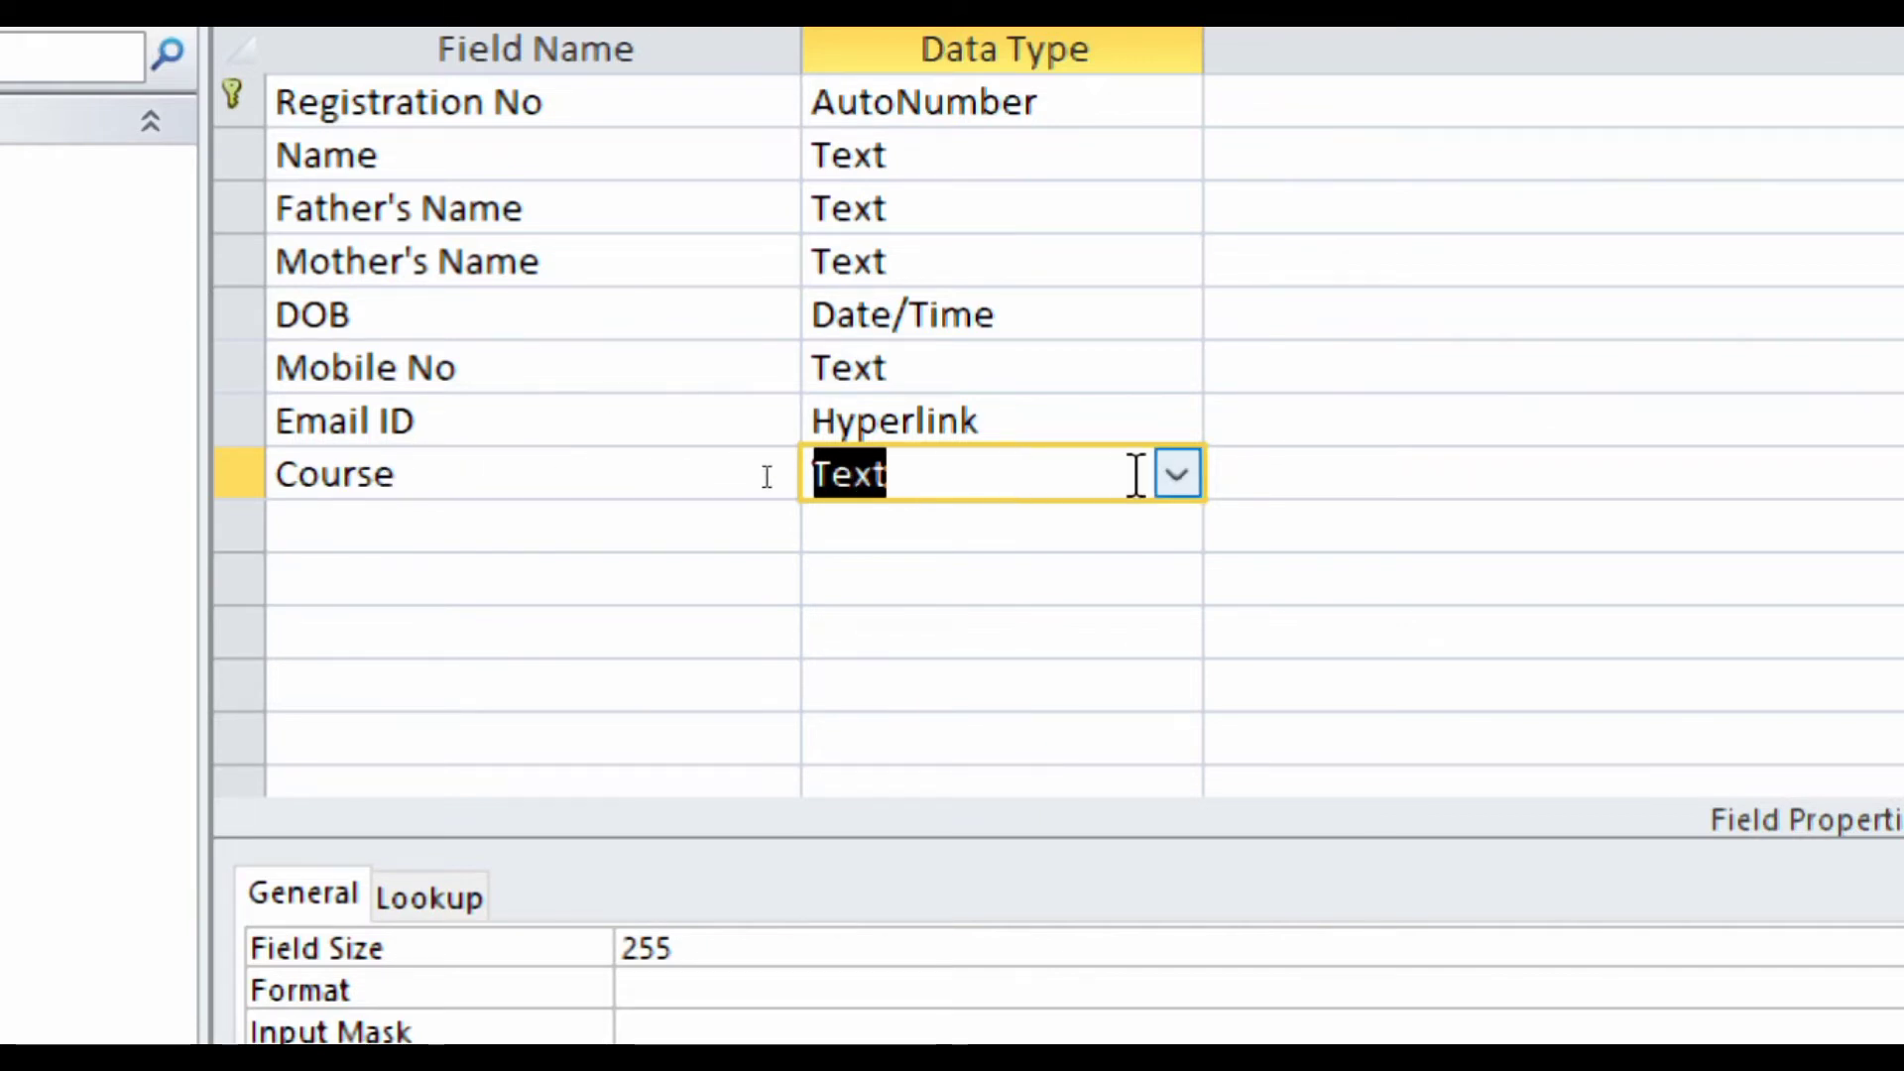
{"action": "left_click", "coordinate": [1177, 474]}
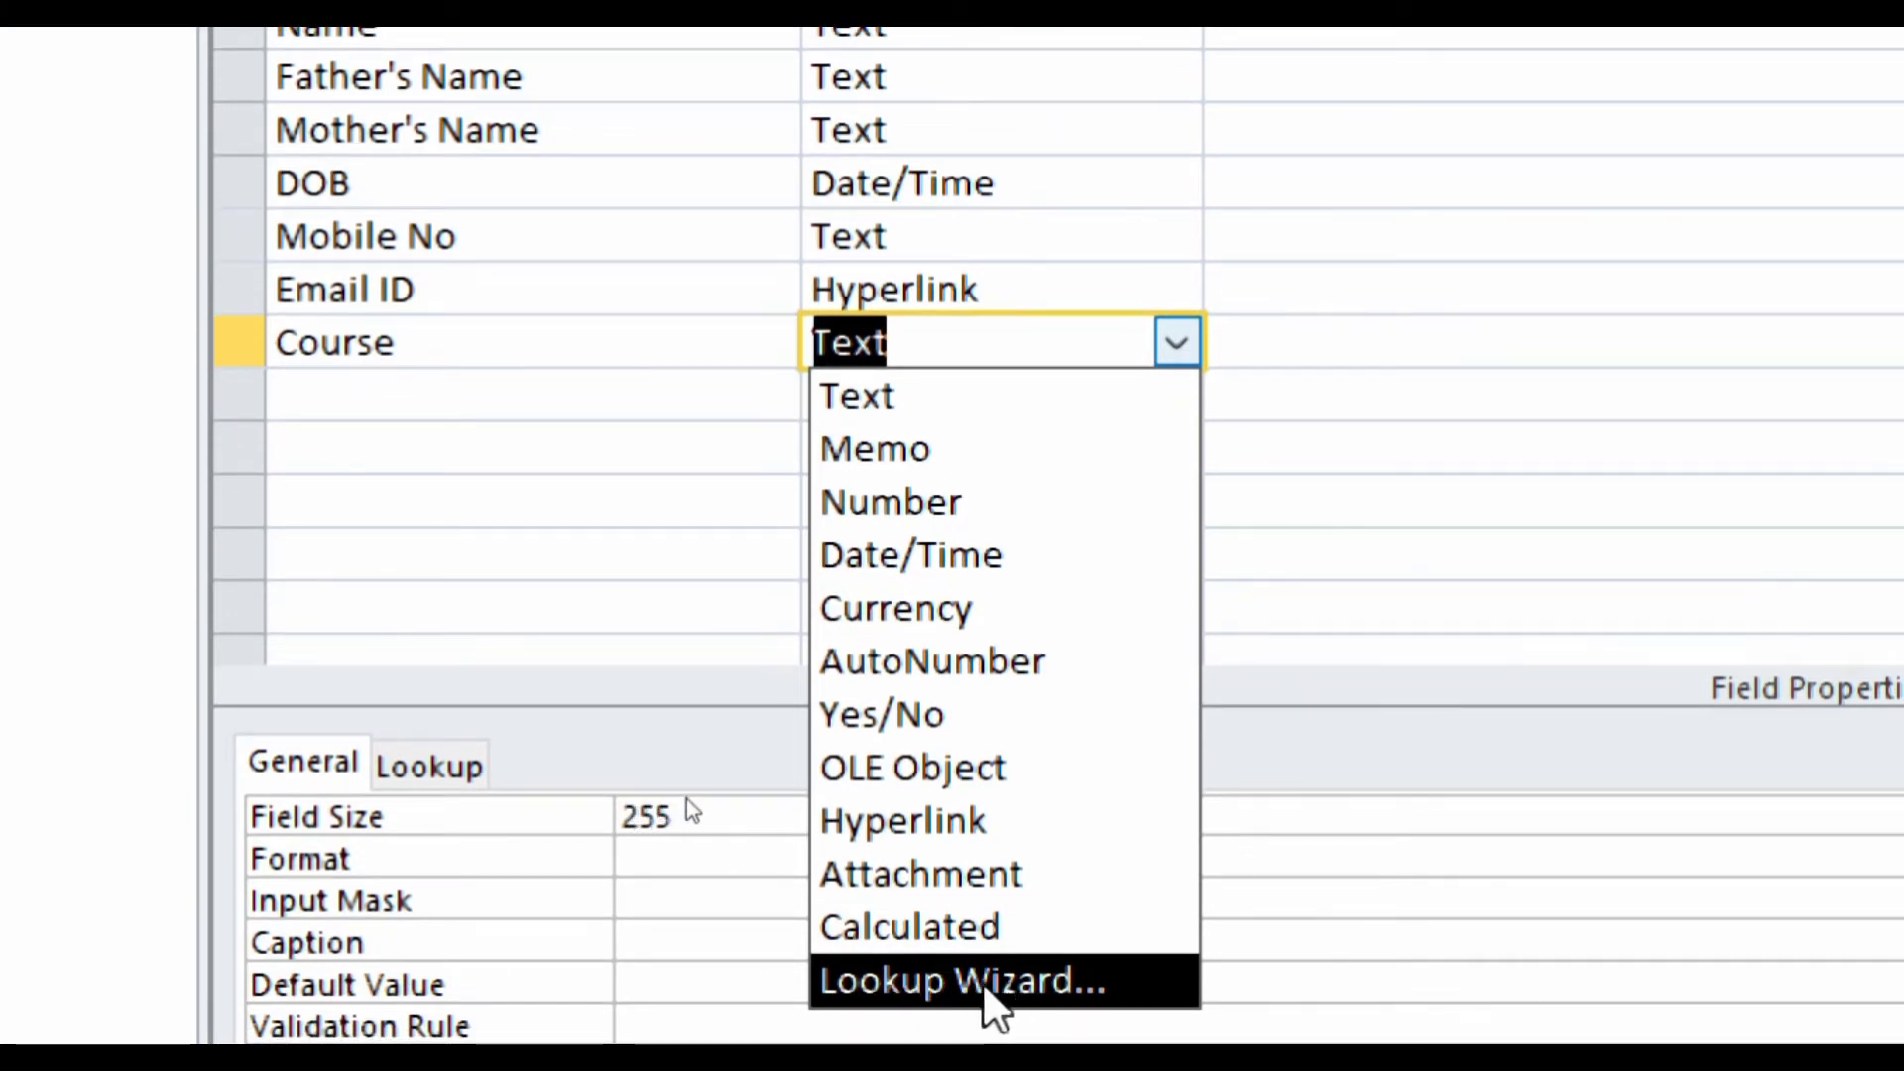
{"action": "left_click", "coordinate": [995, 986]}
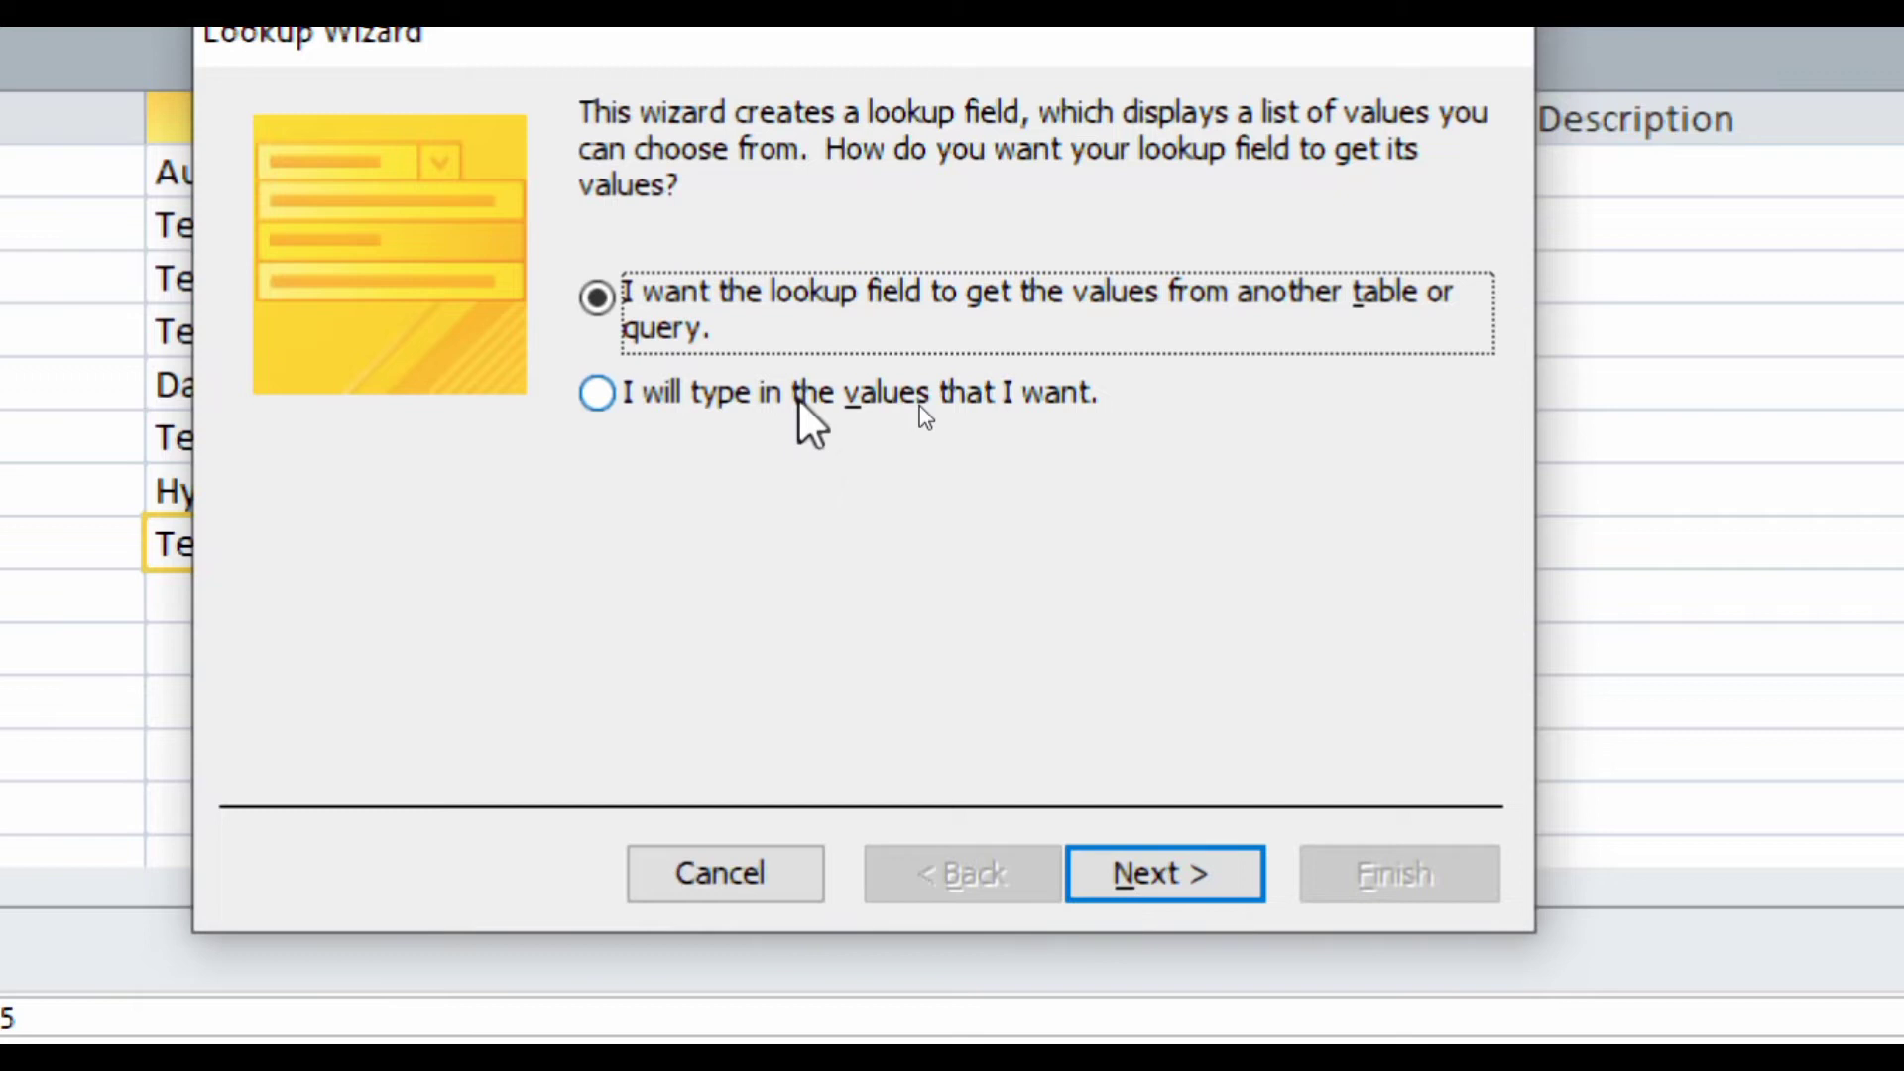
- Choose to type in the Course lookup values yourself
{"action": "left_click", "coordinate": [919, 407]}
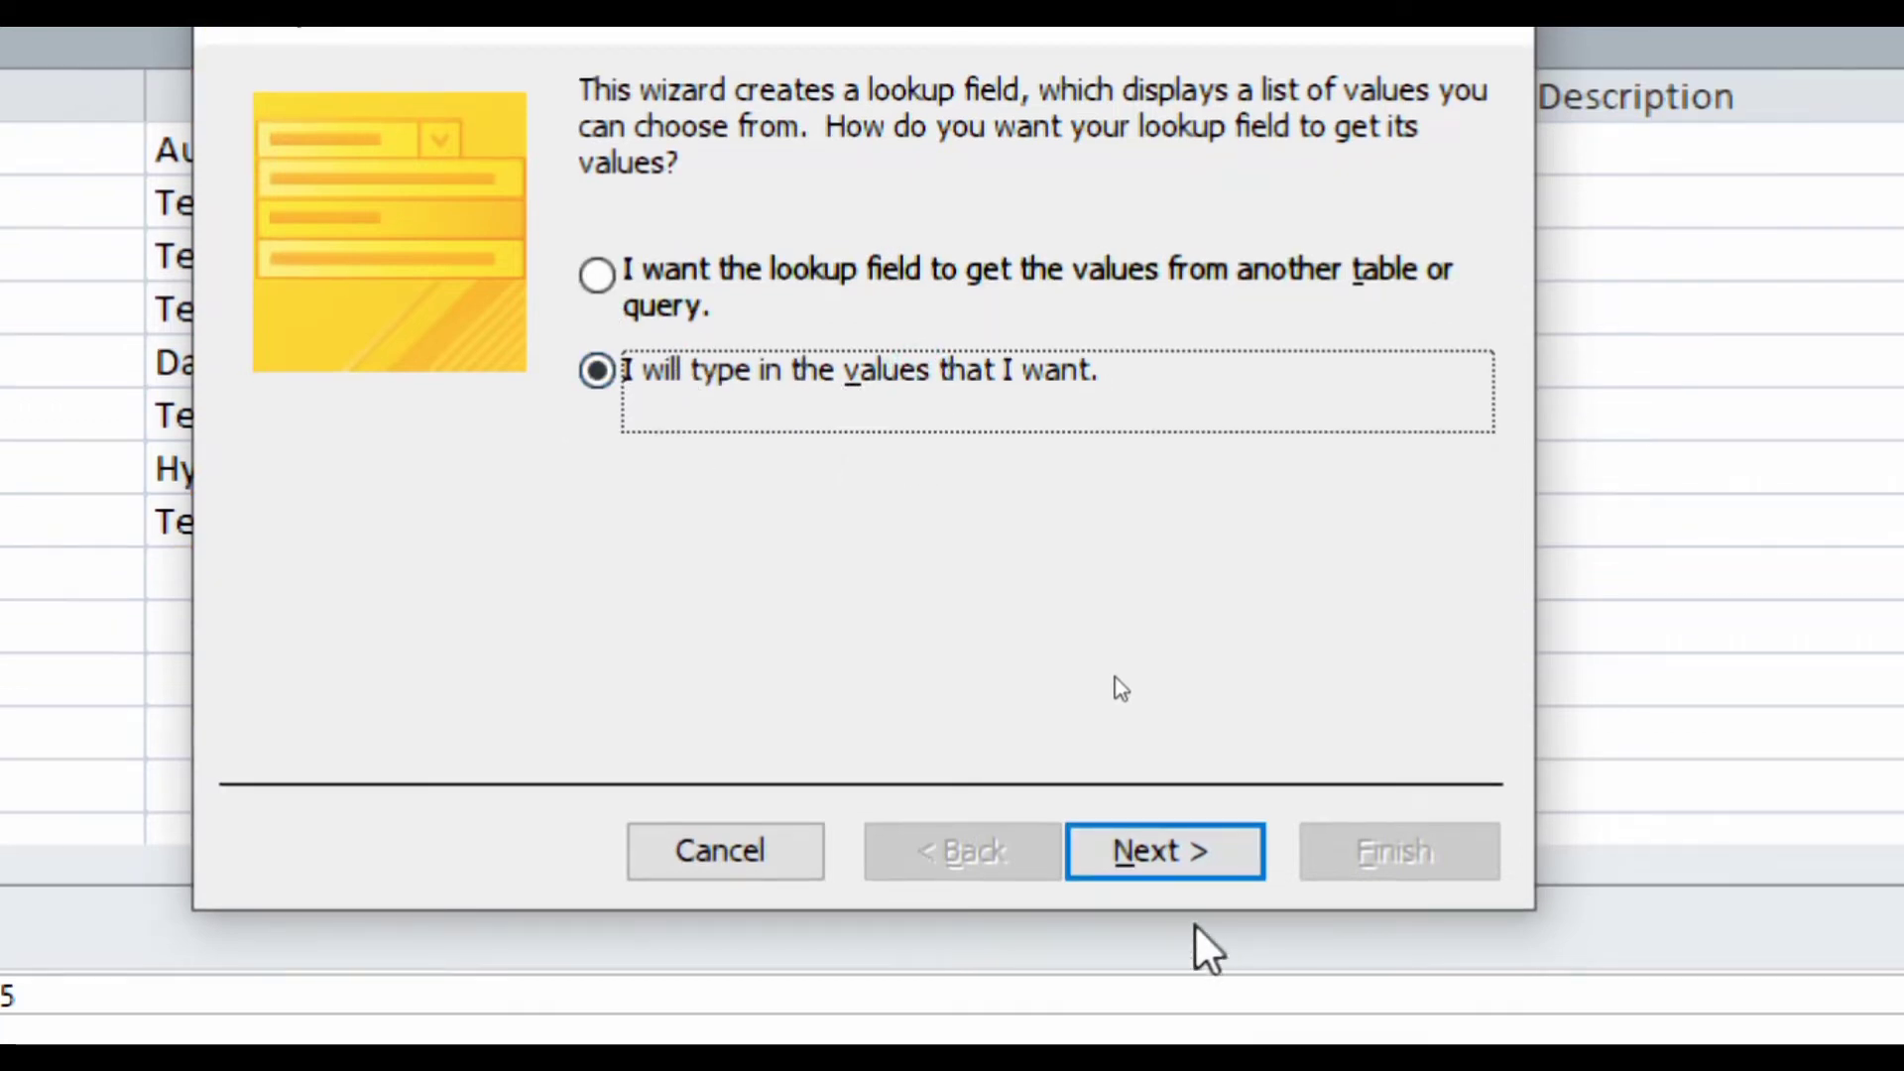
{"action": "left_click", "coordinate": [1081, 851]}
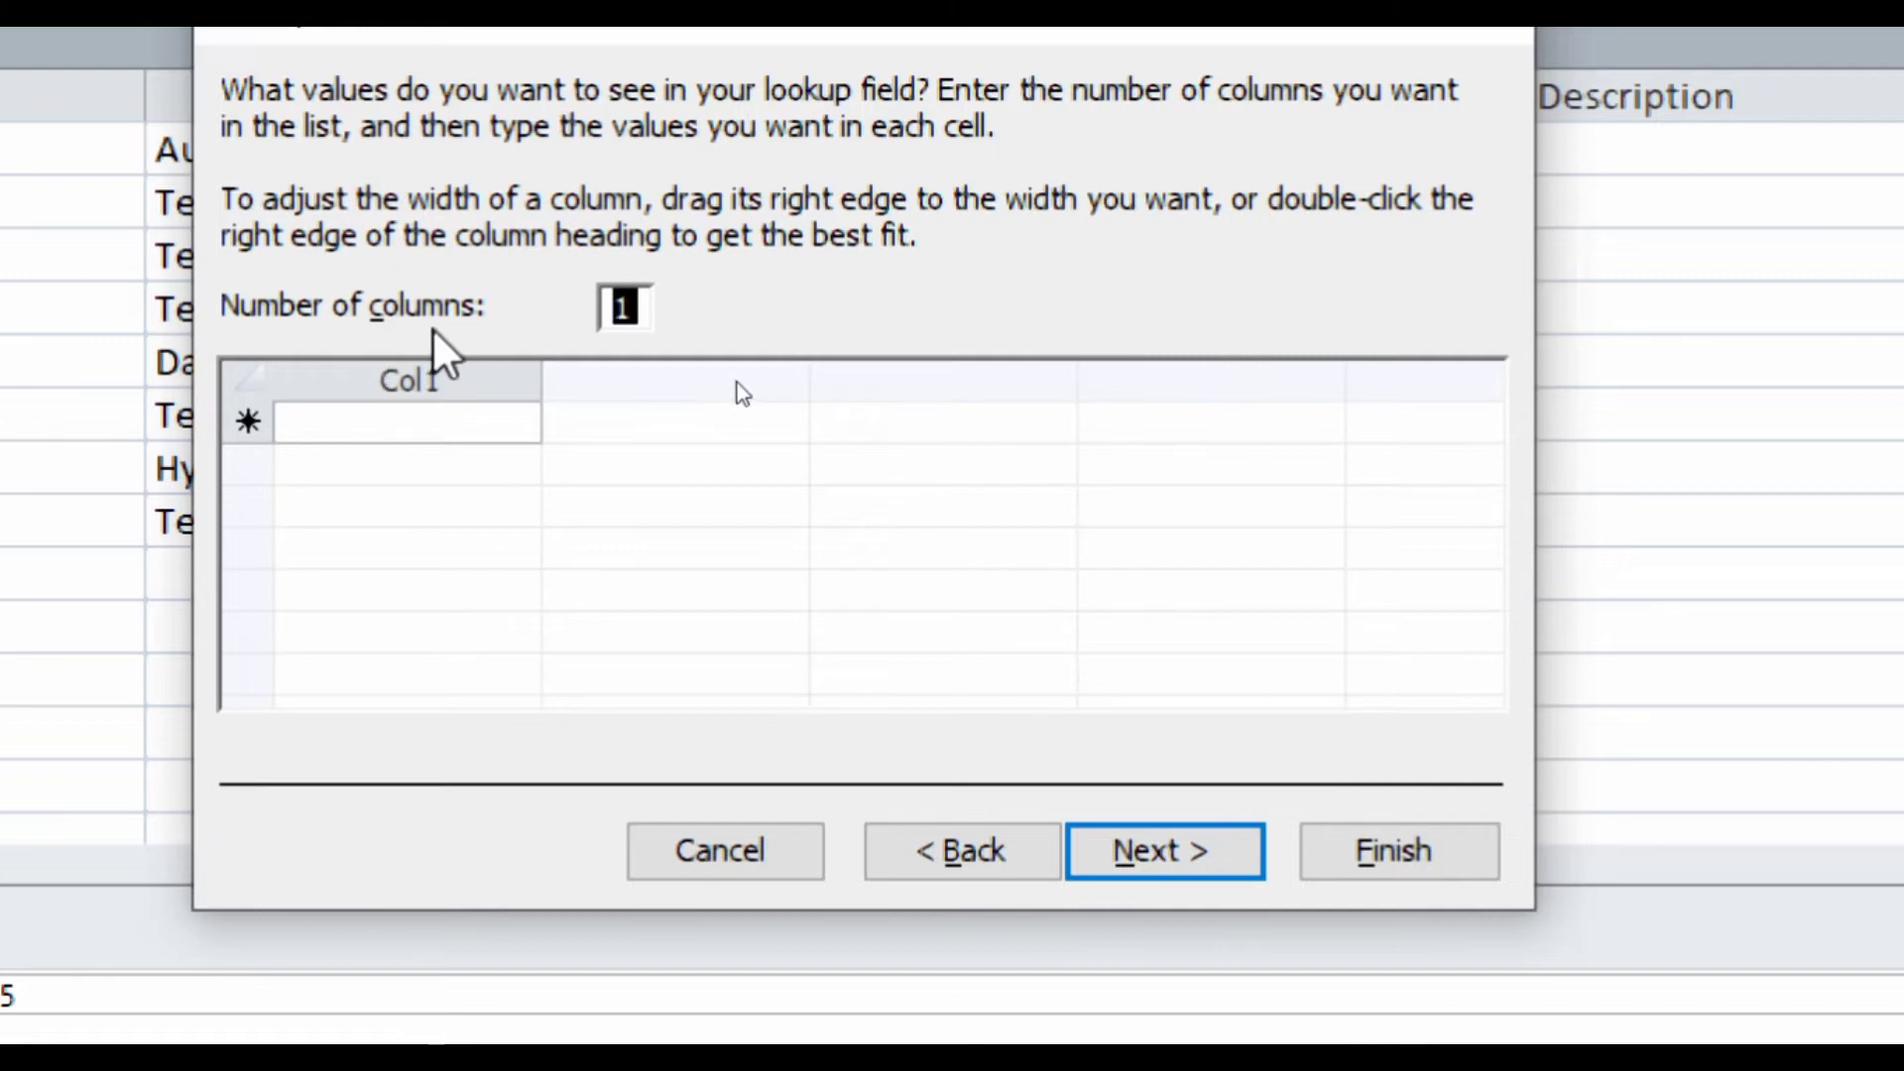
{"action": "left_click", "coordinate": [407, 424]}
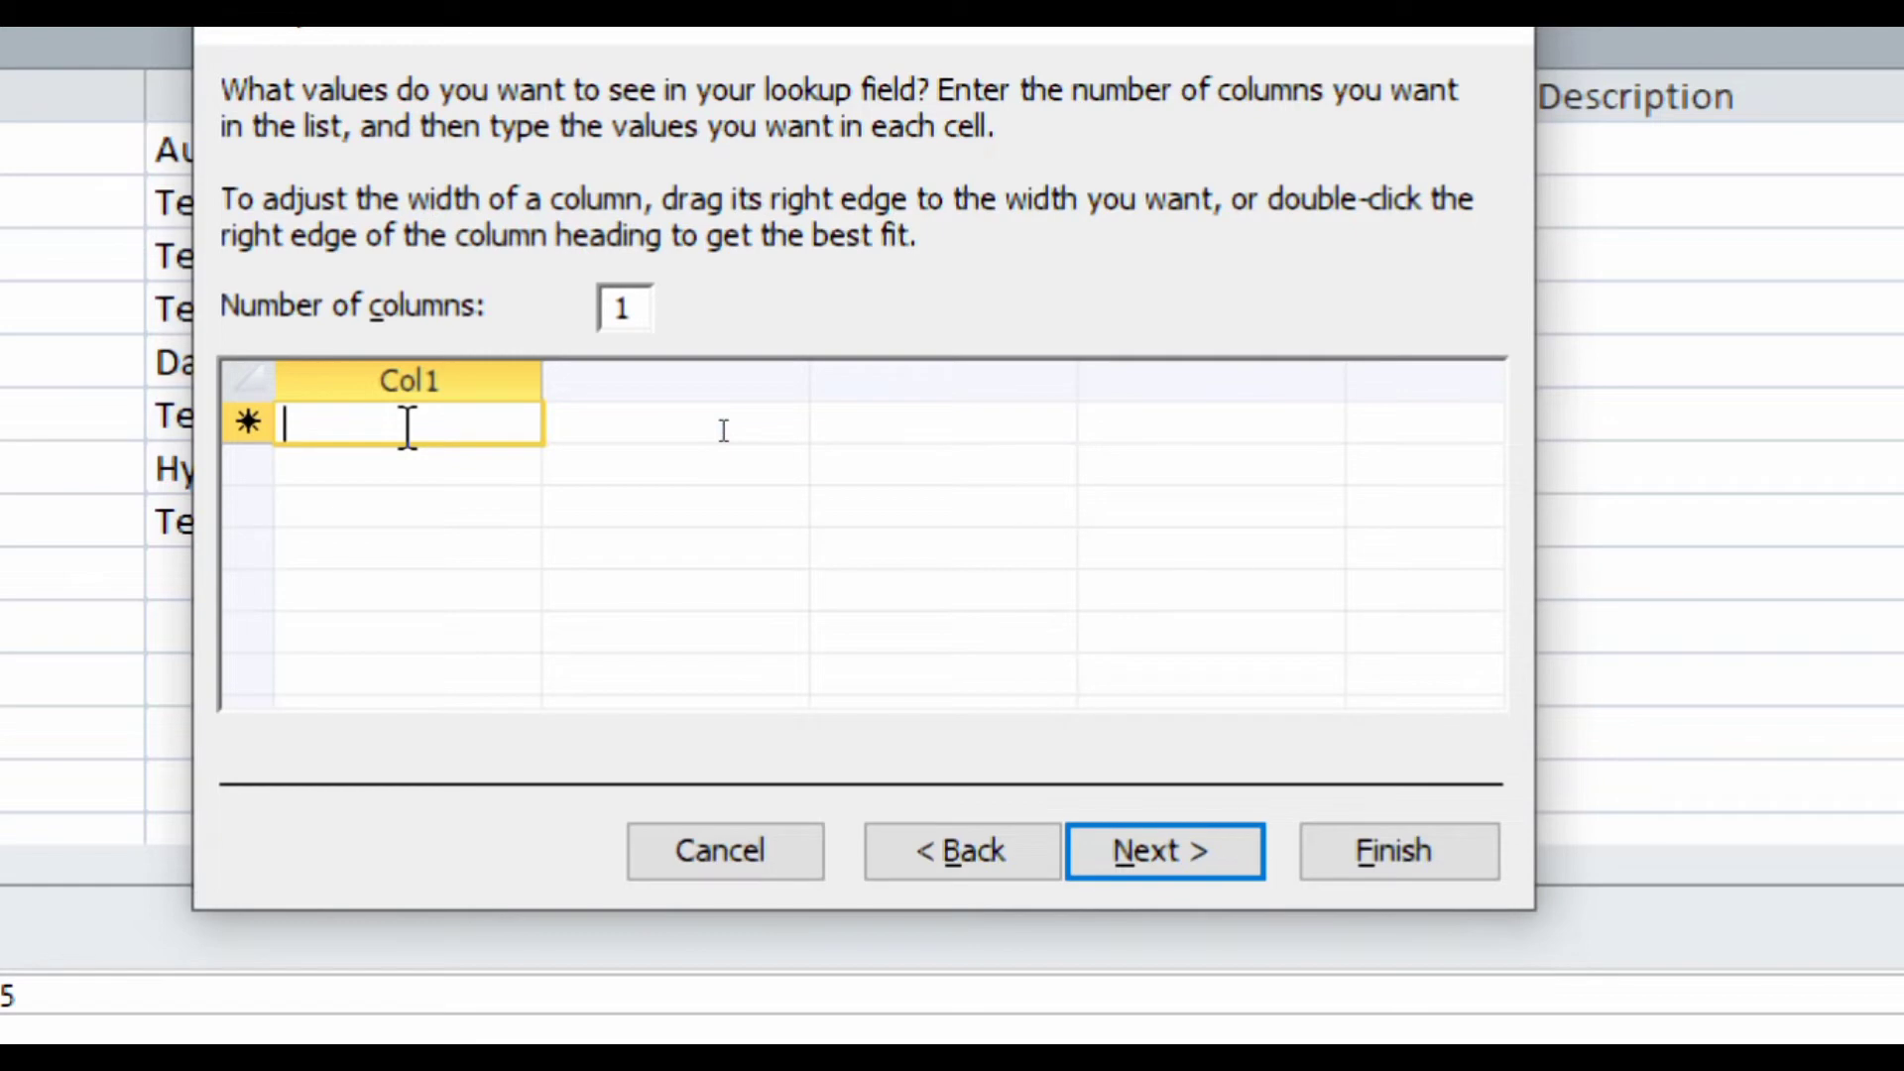
- Enter ADCA, DCA, CFA, DTP, ADIT and CCC as the Col1 values
{"action": "type", "text": "ADCA"}
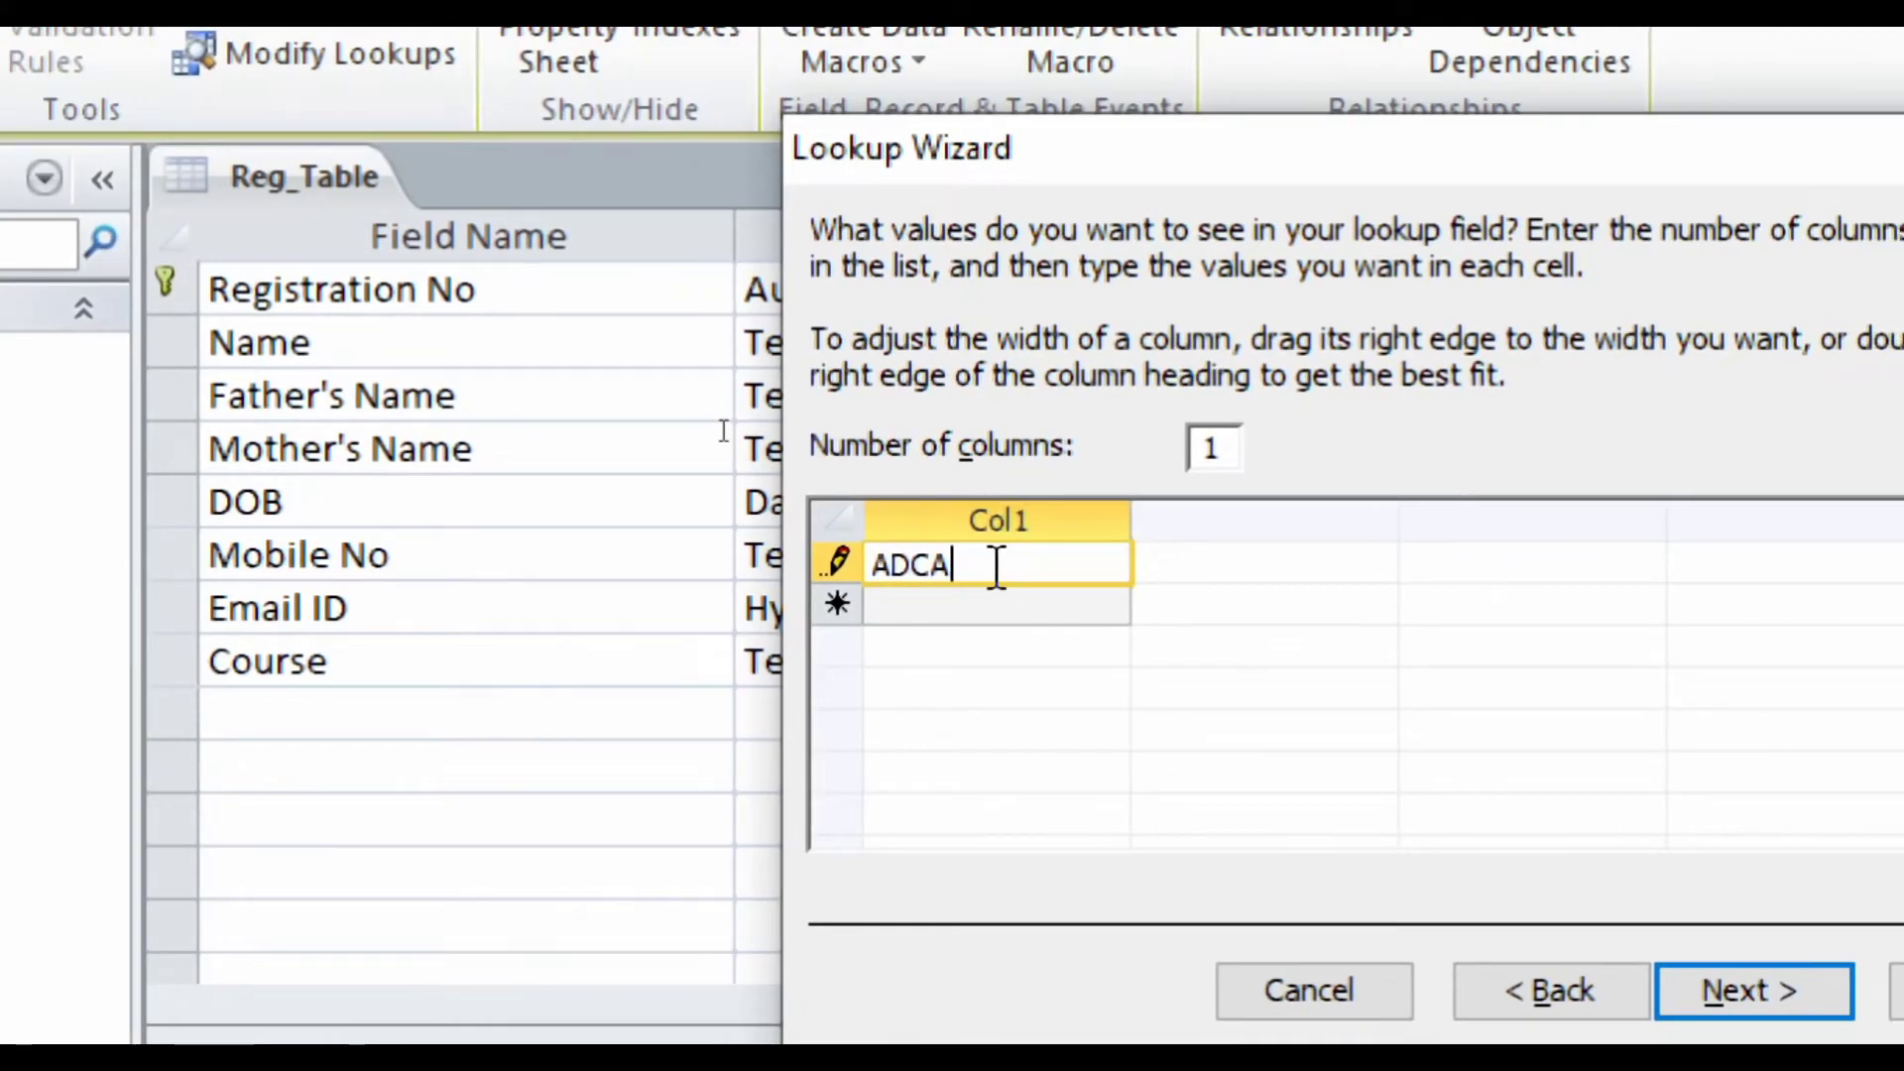
{"action": "key", "text": "Return"}
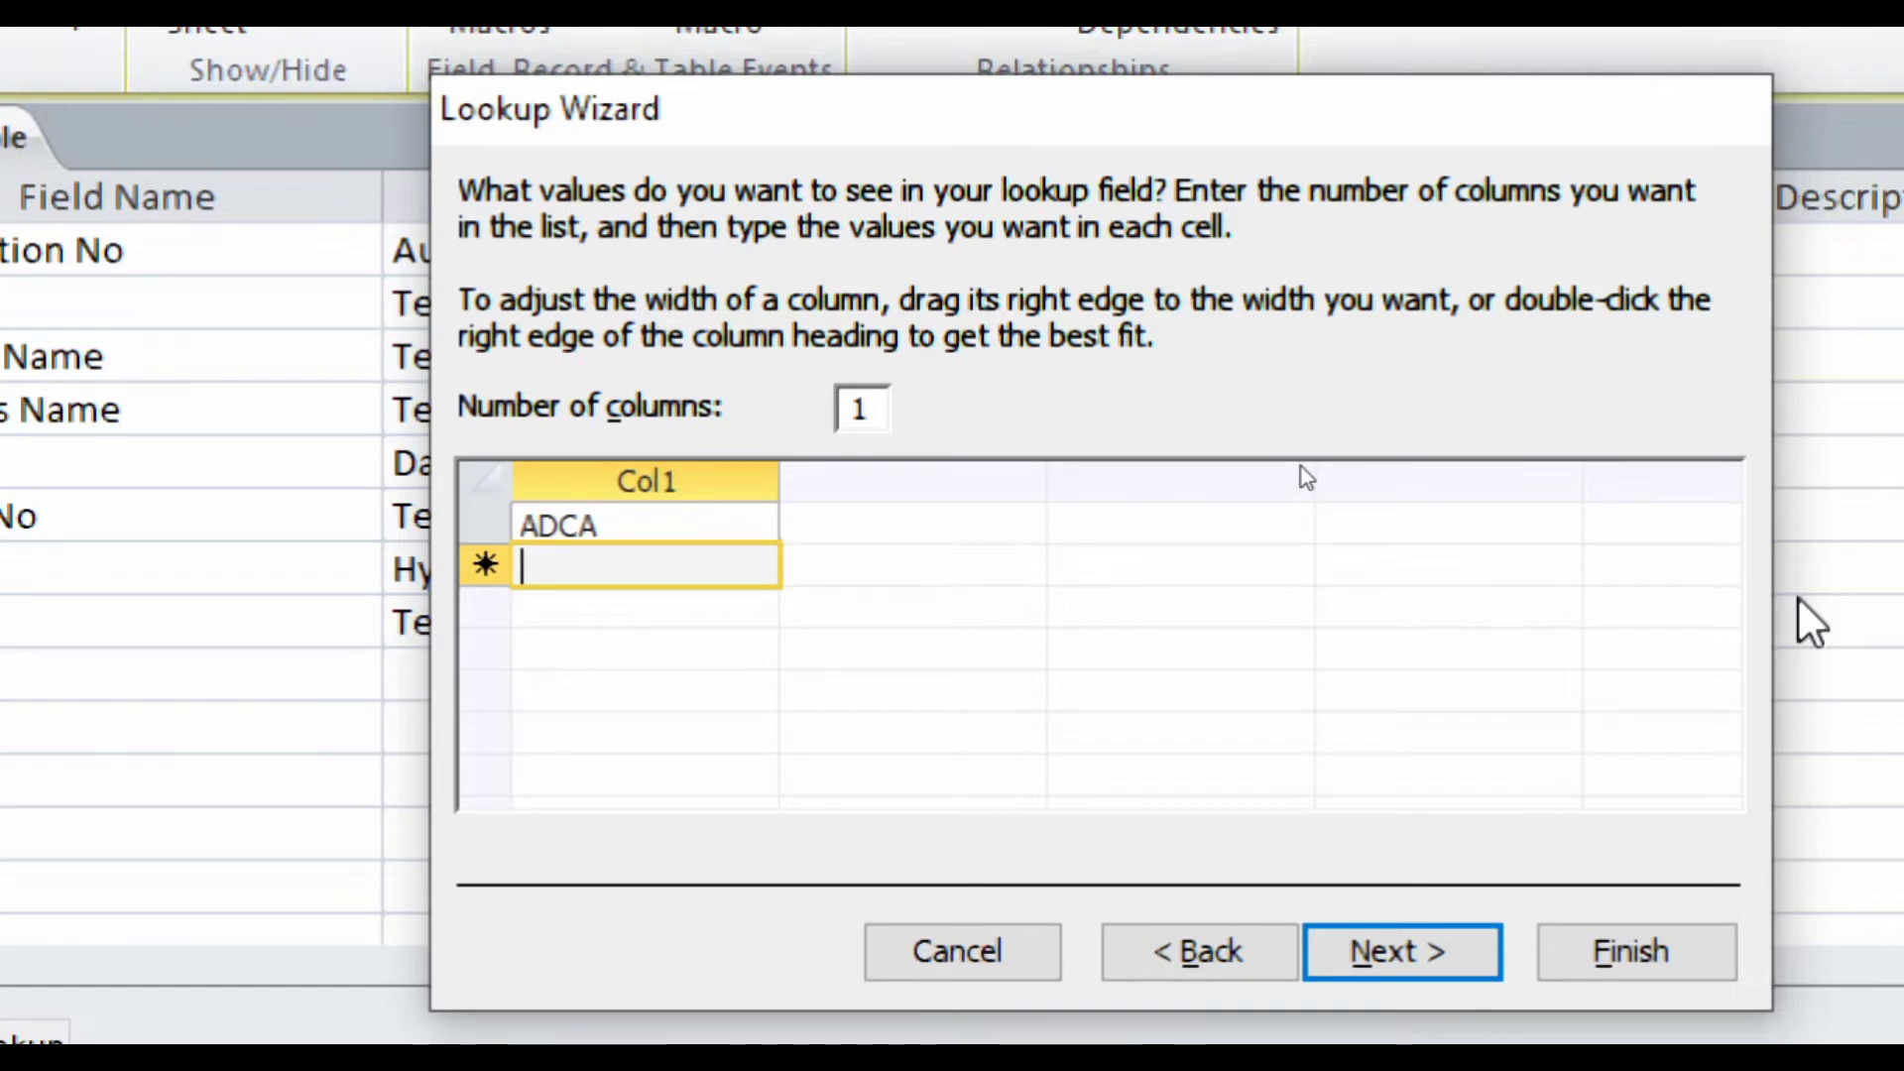
{"action": "type", "text": "DCA"}
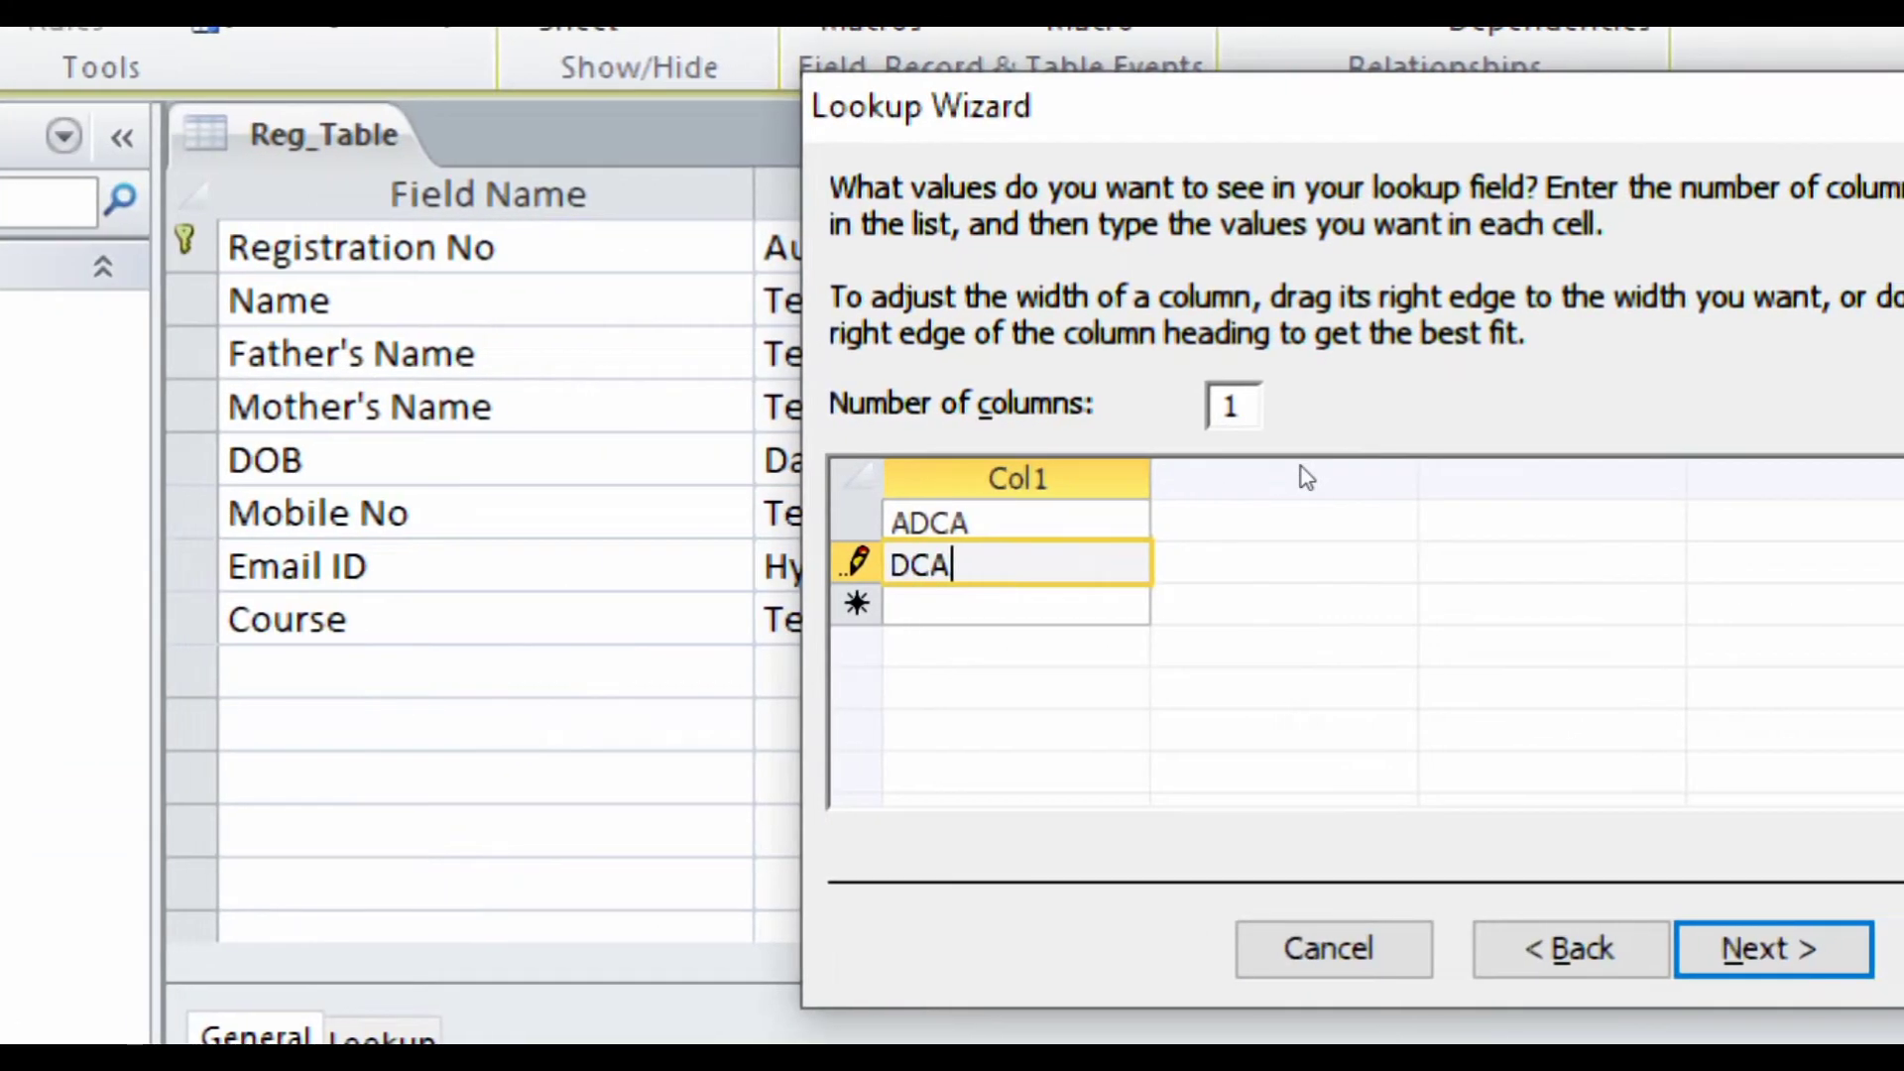
{"action": "key", "text": "Return"}
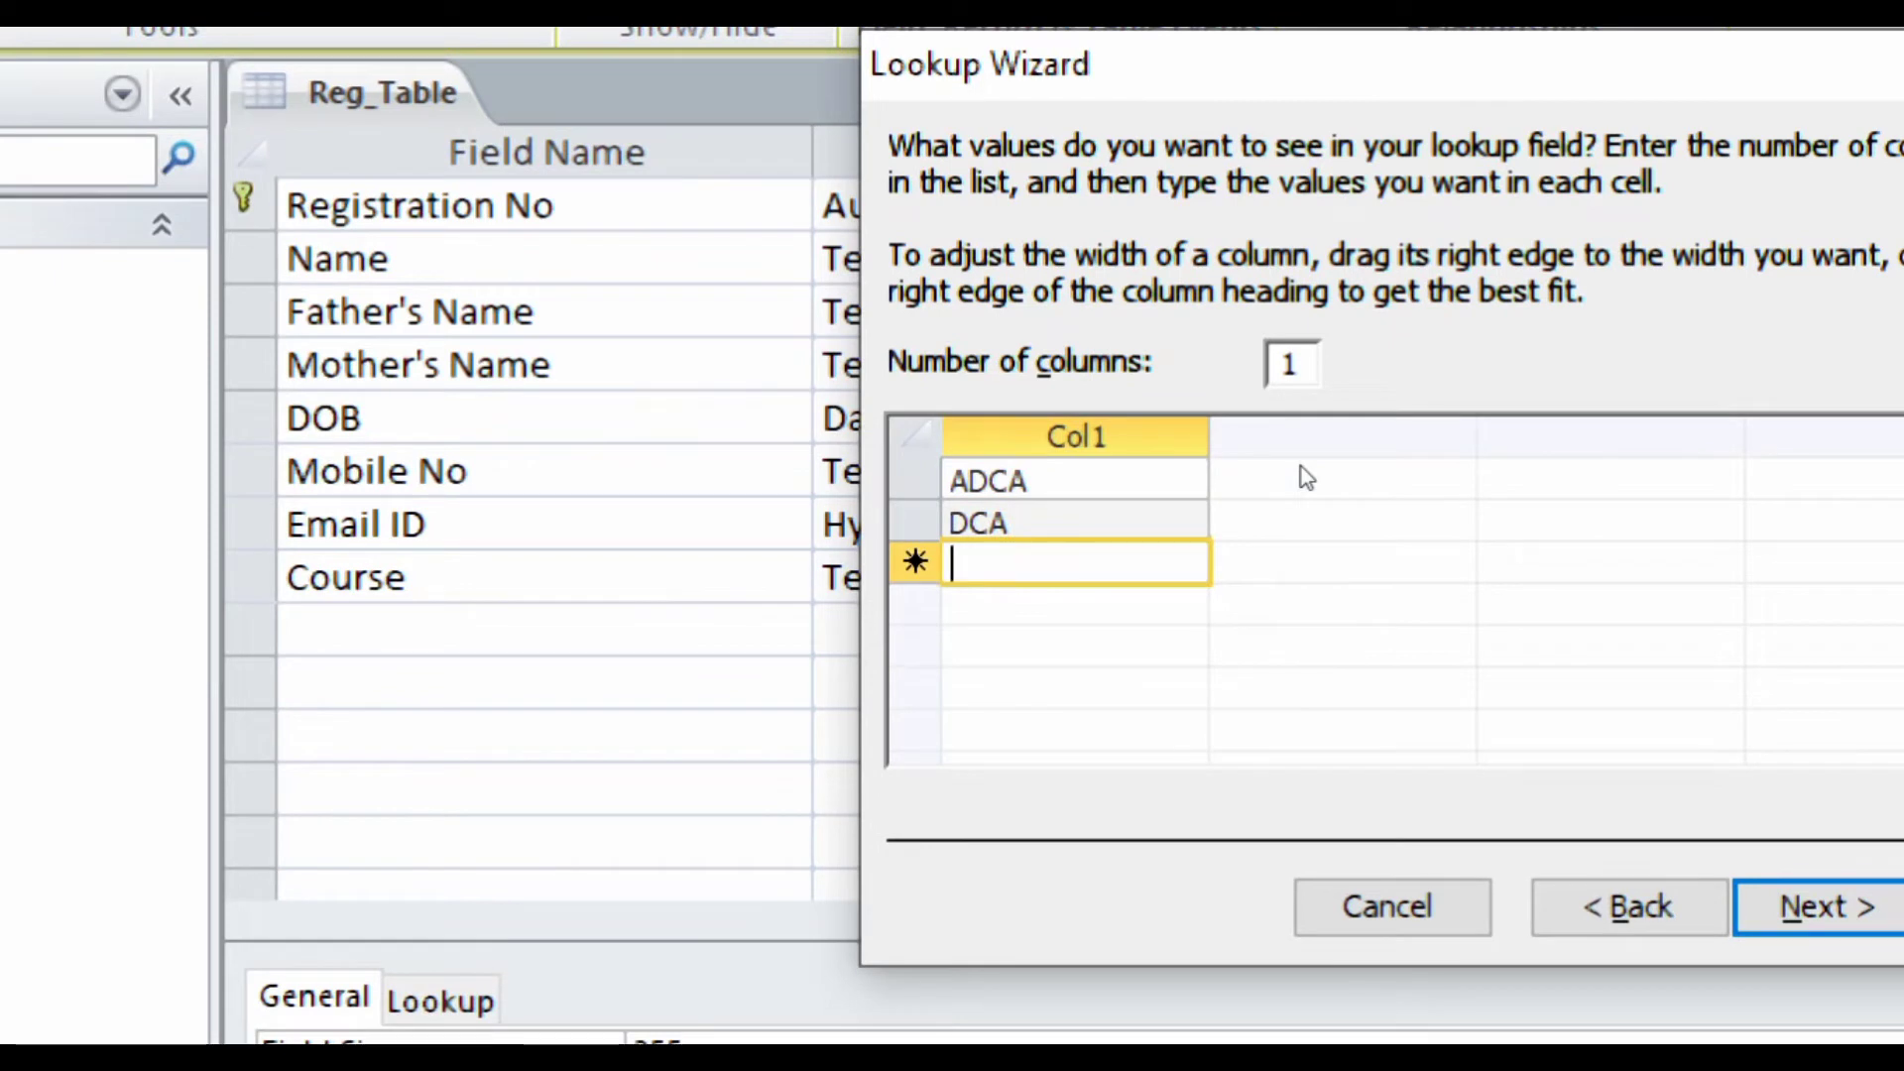
{"action": "type", "text": "CFA"}
{"action": "key", "text": "Return"}
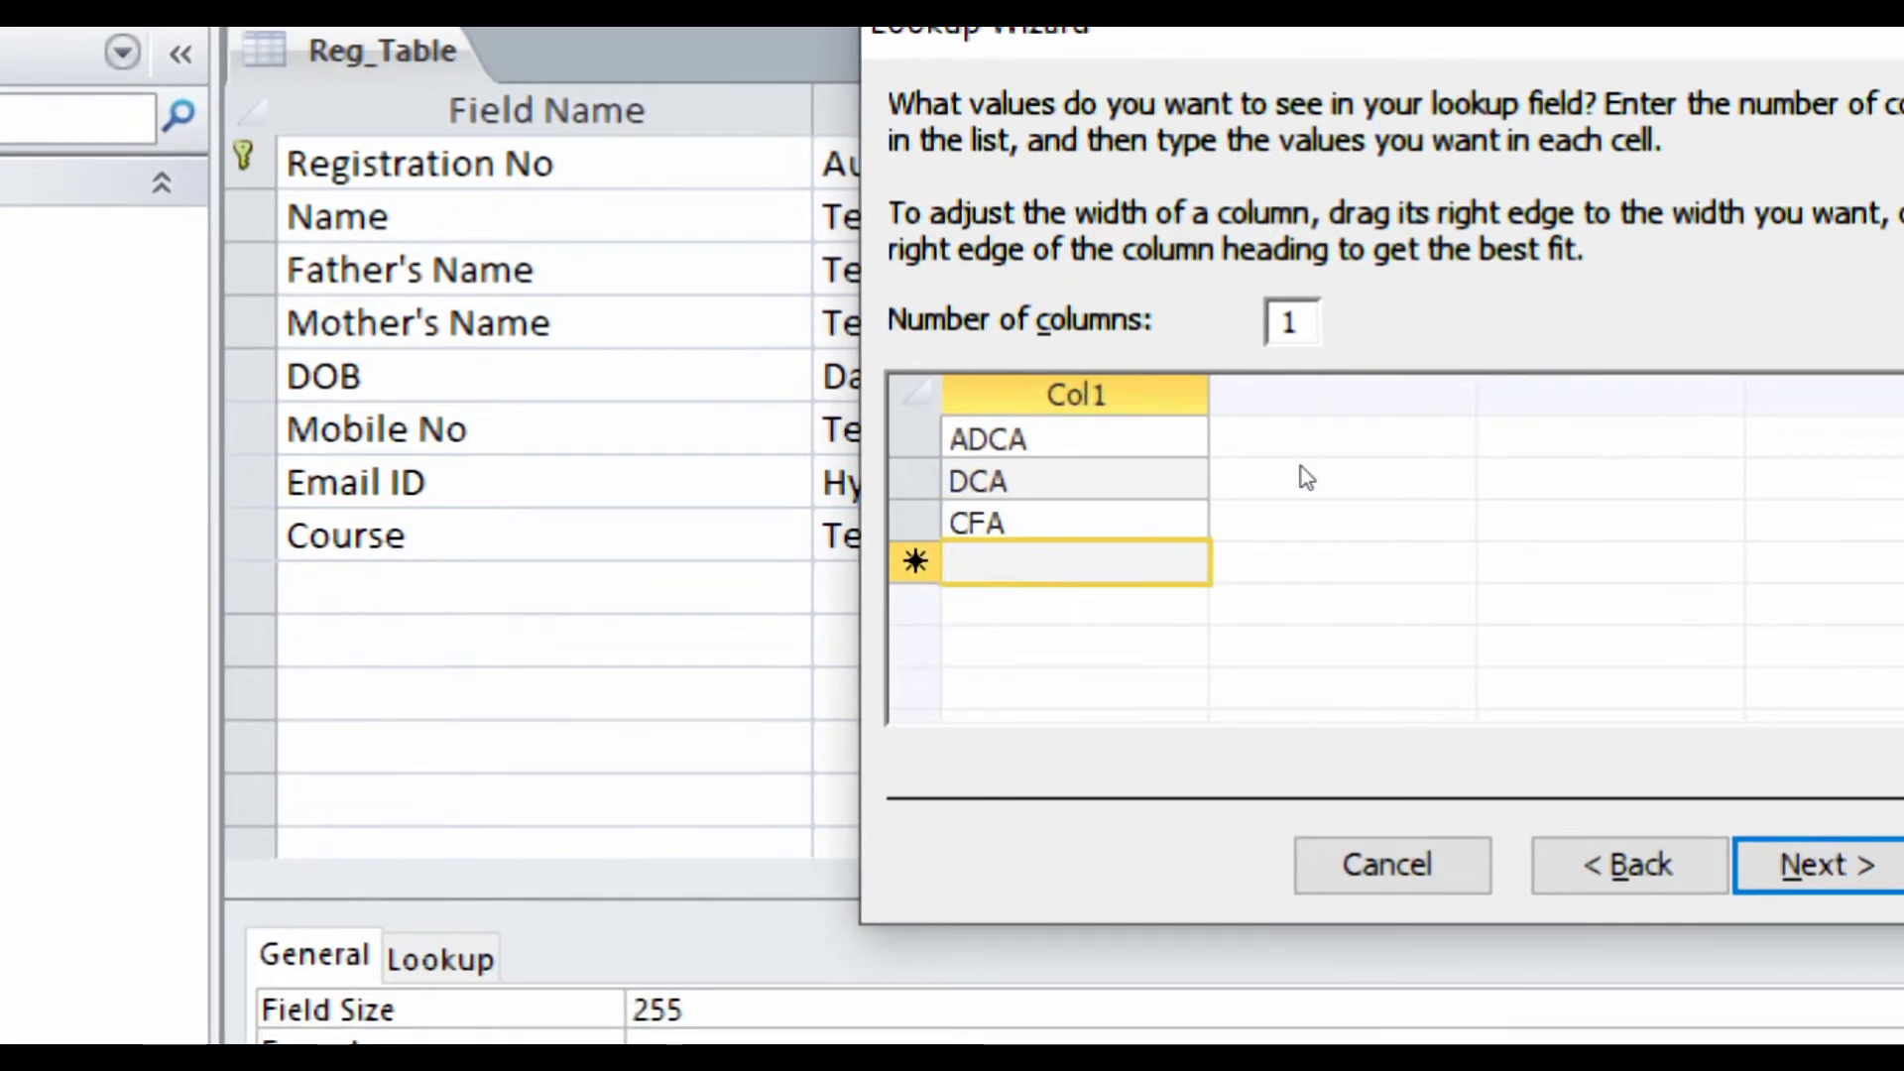
{"action": "type", "text": "DTP"}
{"action": "key", "text": "Return"}
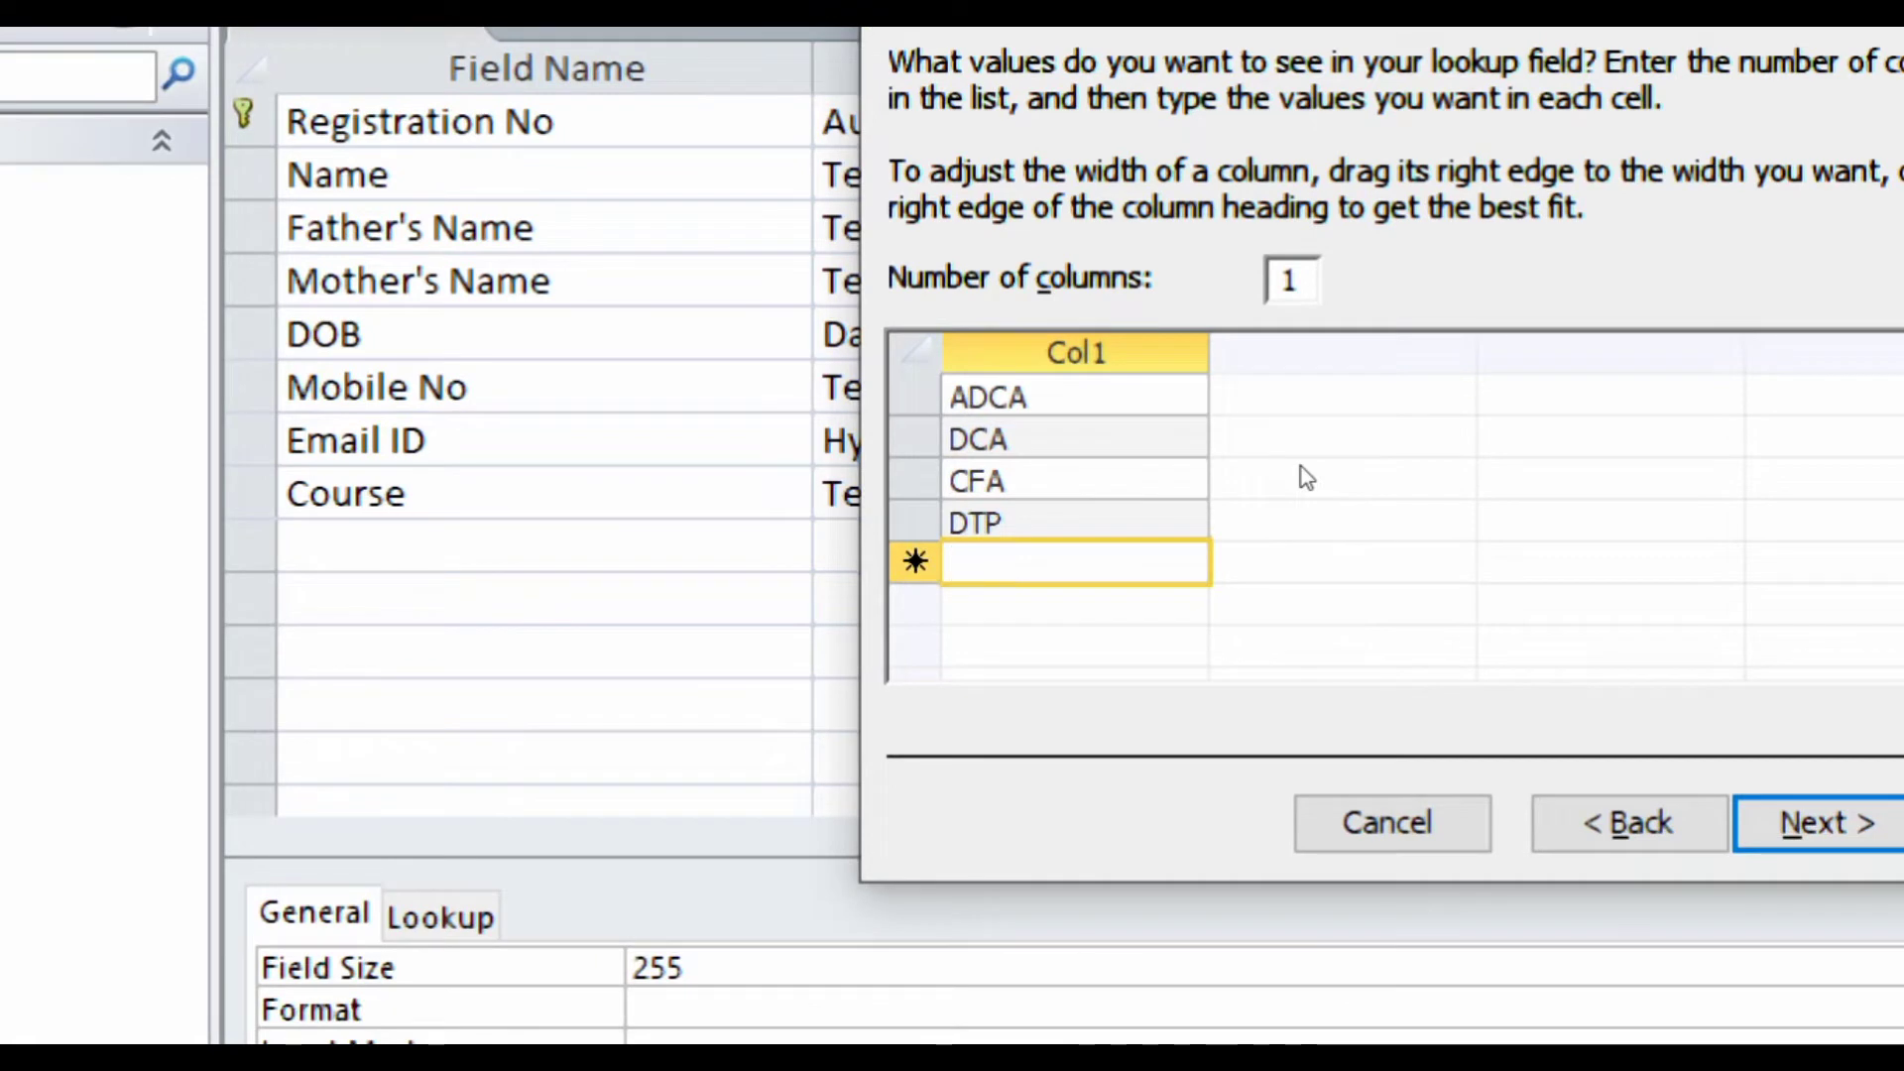
{"action": "type", "text": "ADIT"}
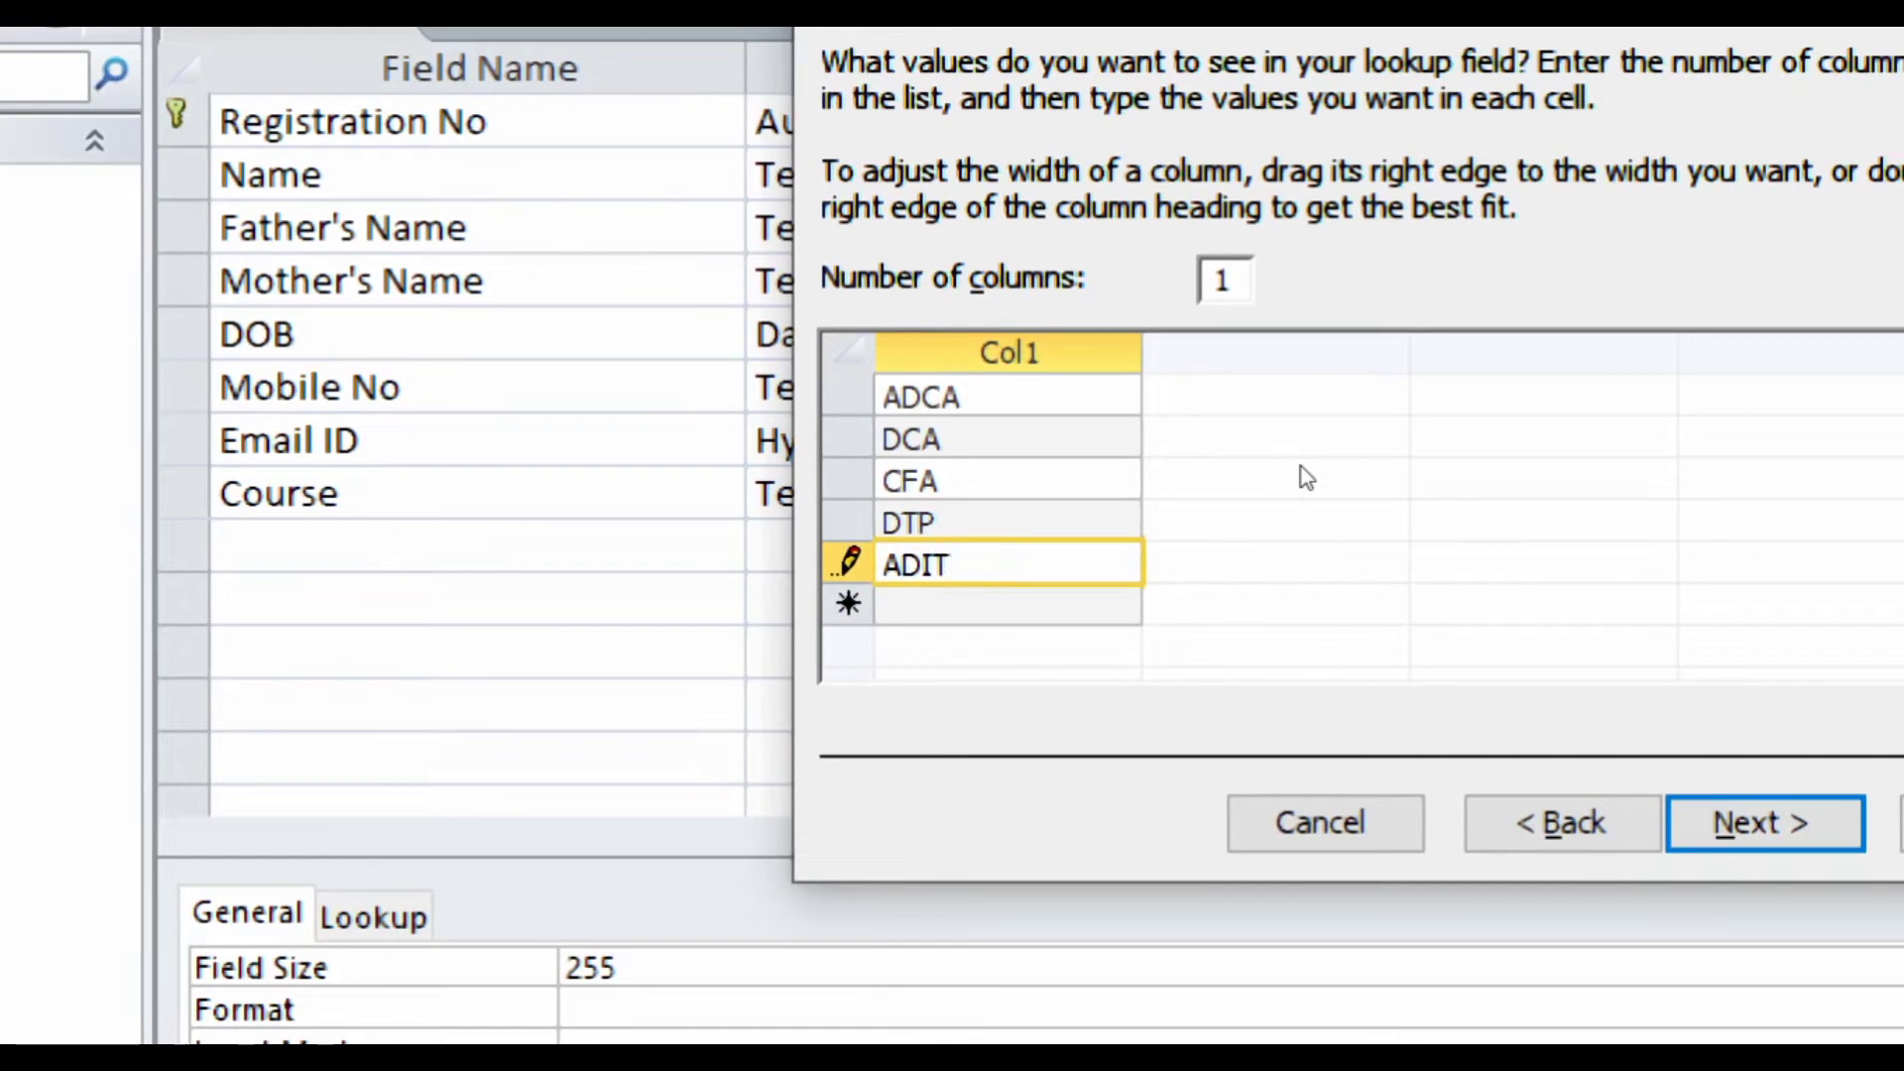
{"action": "key", "text": "Return"}
{"action": "type", "text": "CCC"}
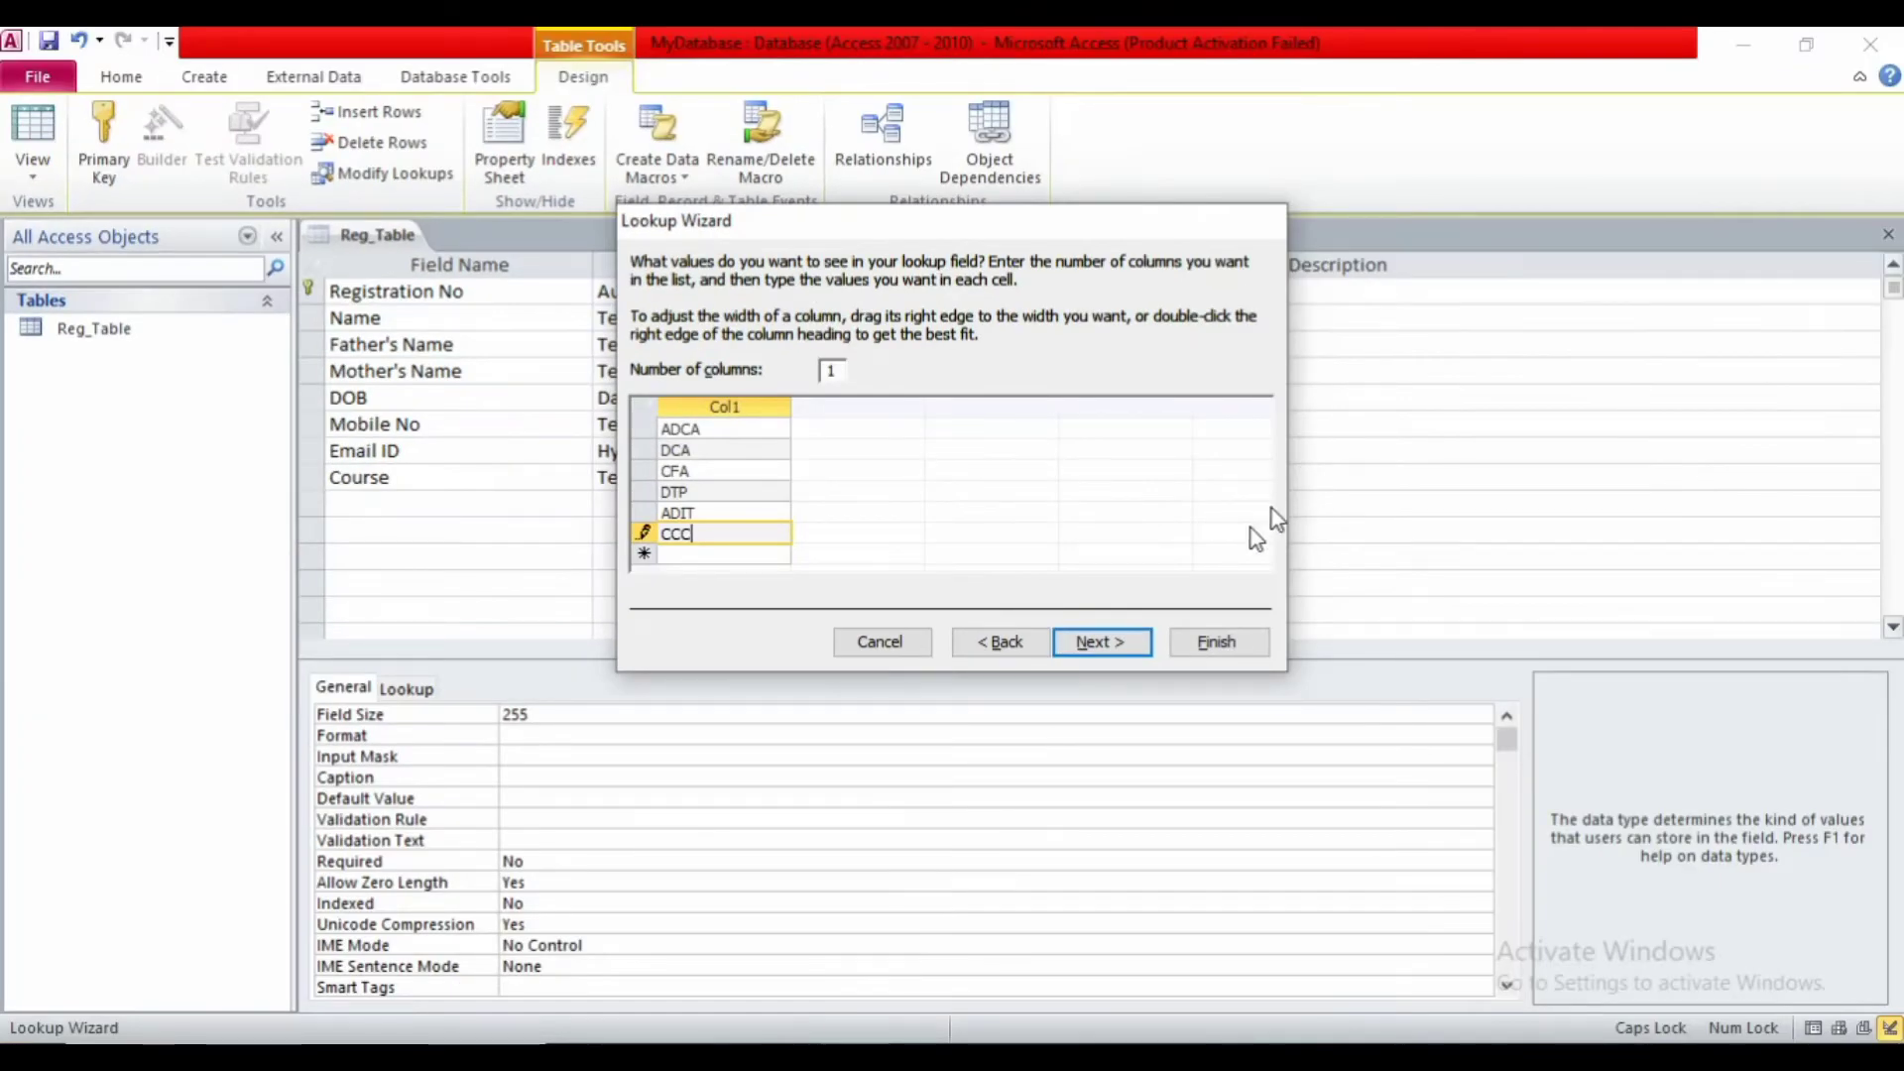
- Keep the Course label, tick Limit To List, and finish the lookup
{"action": "left_click", "coordinate": [1122, 642]}
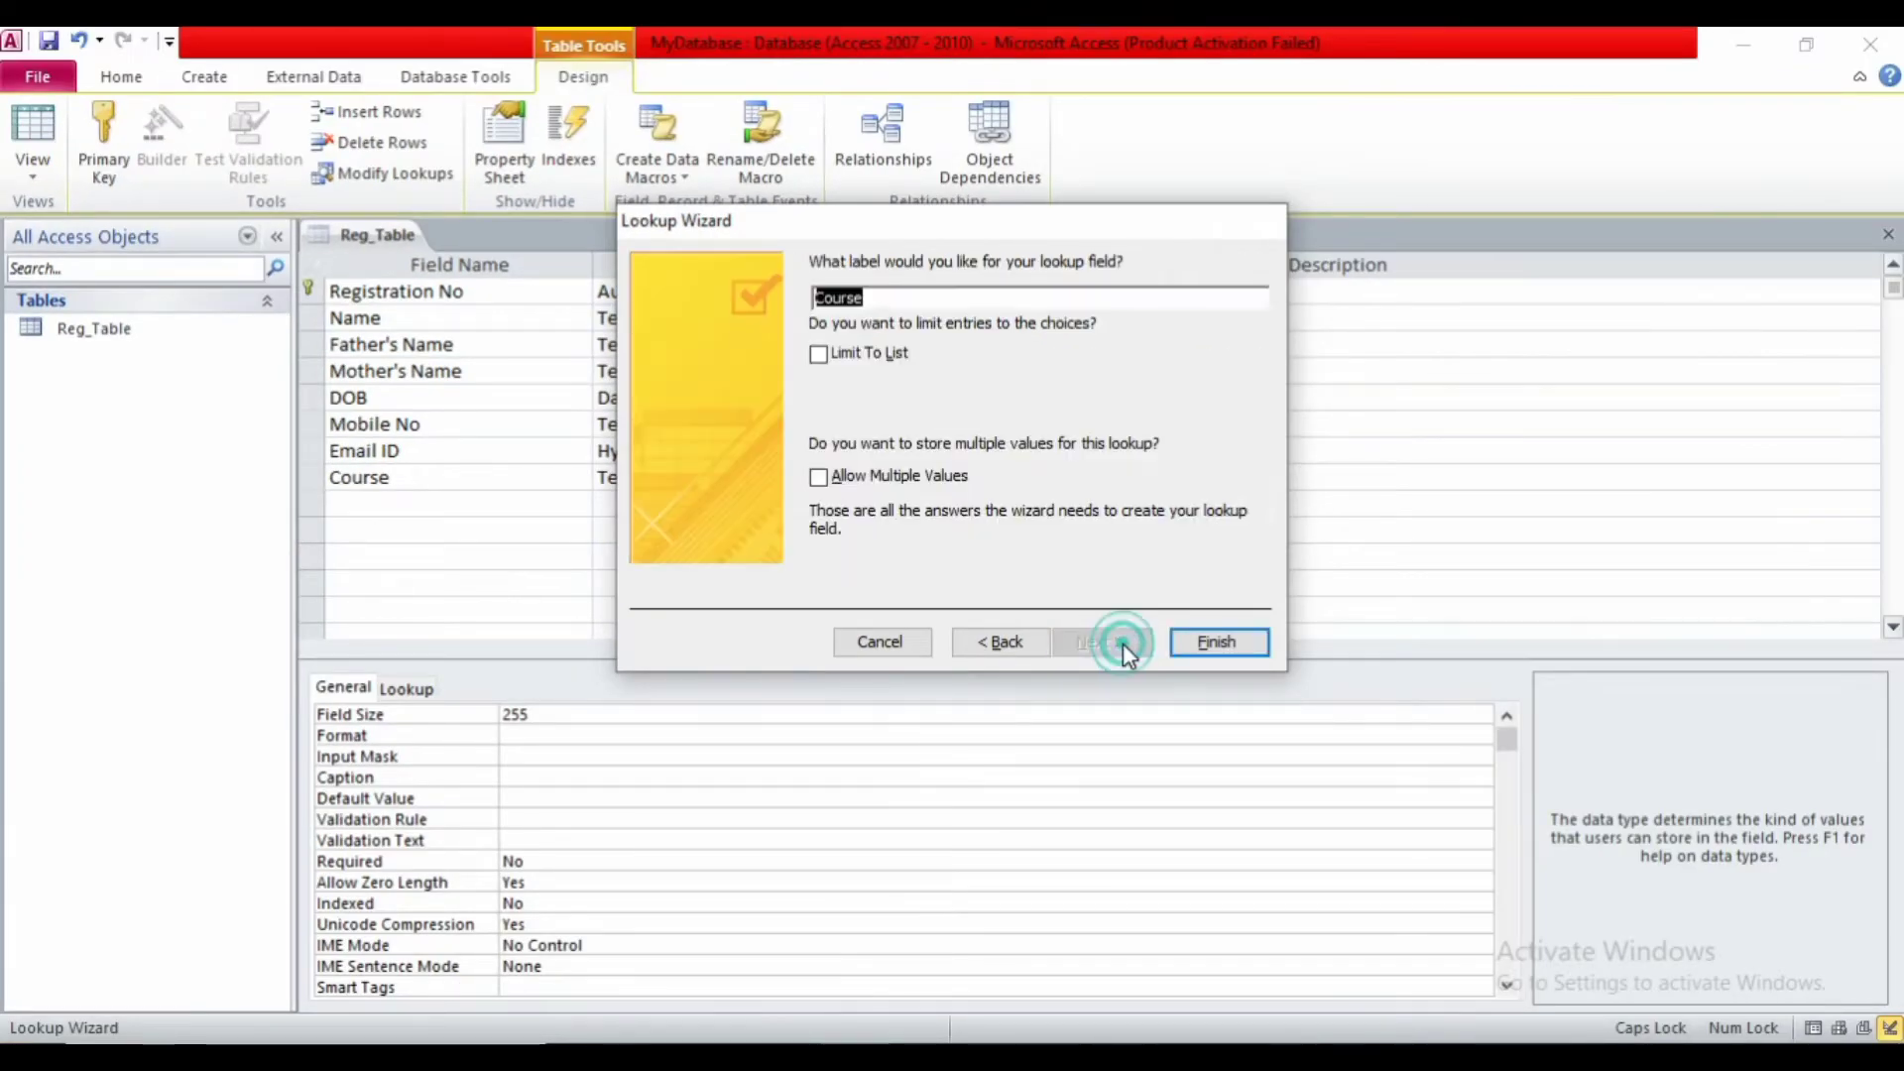
{"action": "left_click", "coordinate": [858, 353]}
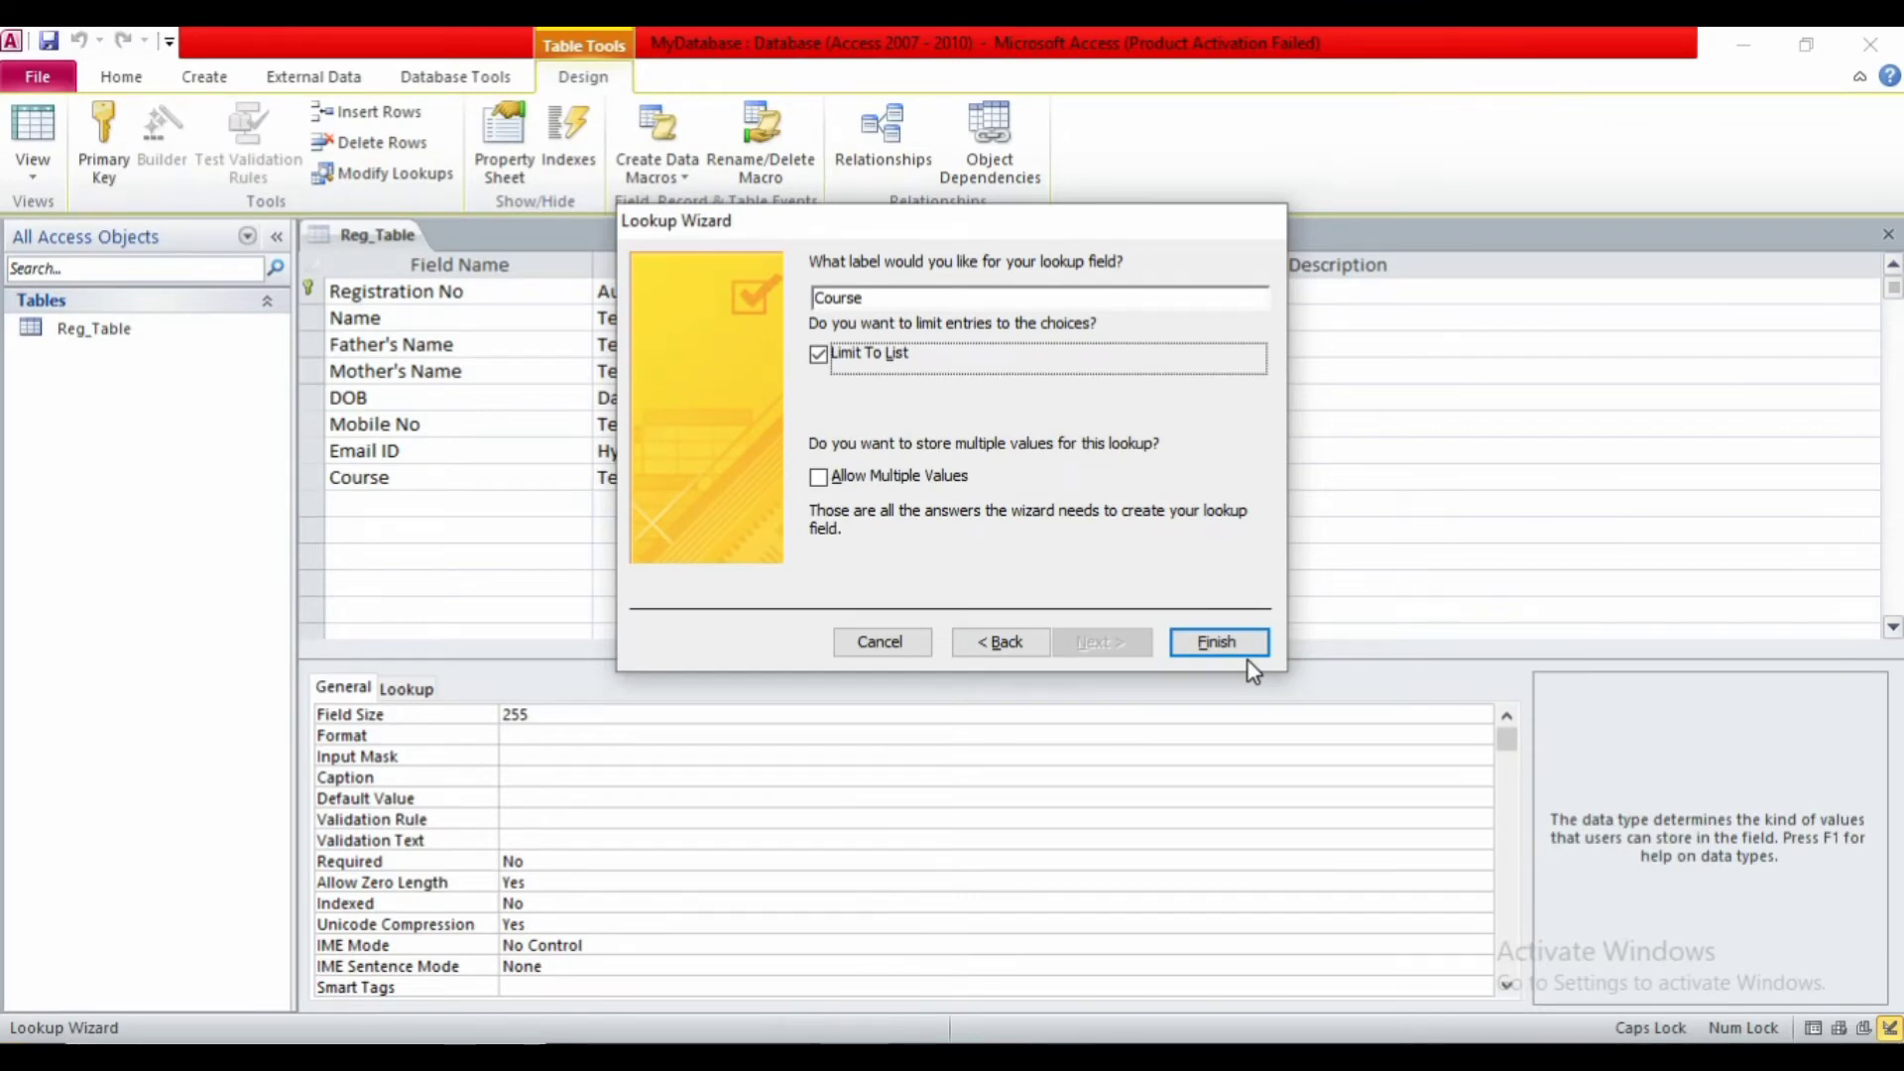
{"action": "left_click", "coordinate": [1191, 642]}
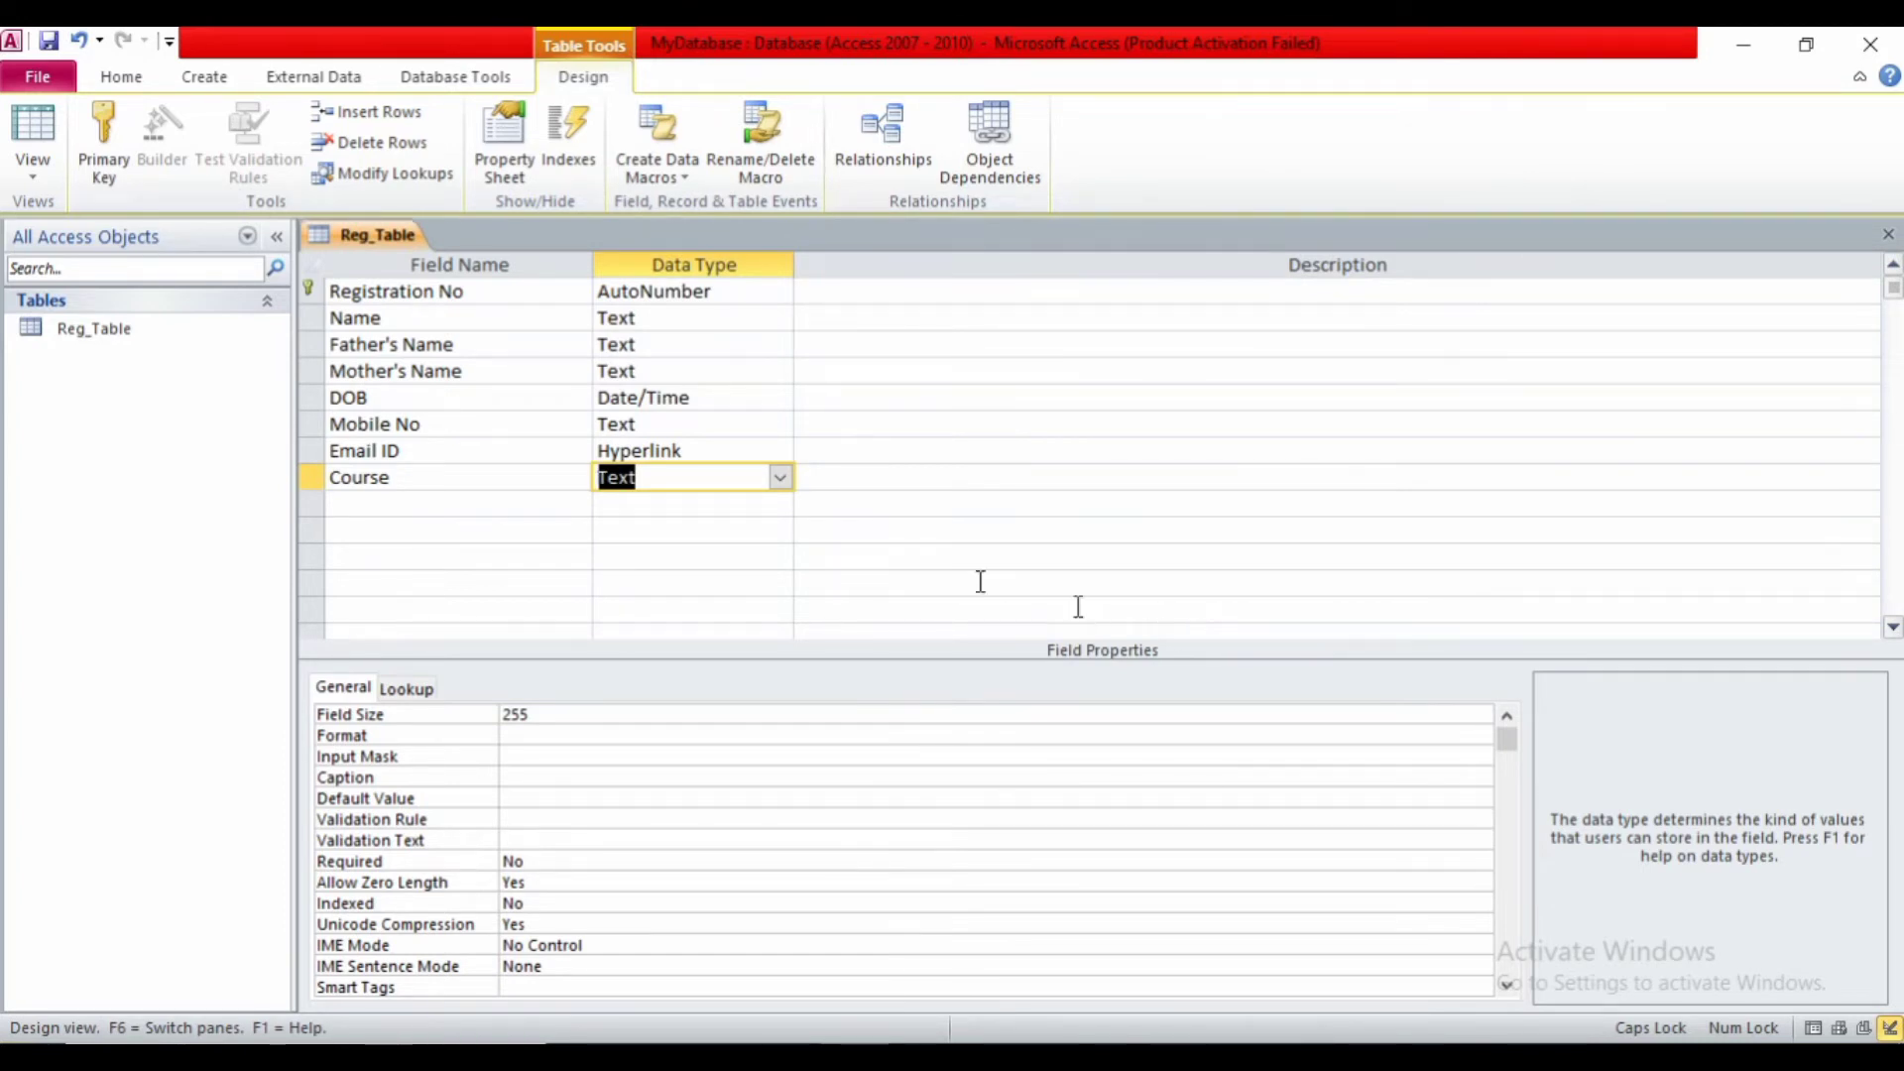
- Add a FEE field below Course with the Currency data type
{"action": "left_click", "coordinate": [781, 480]}
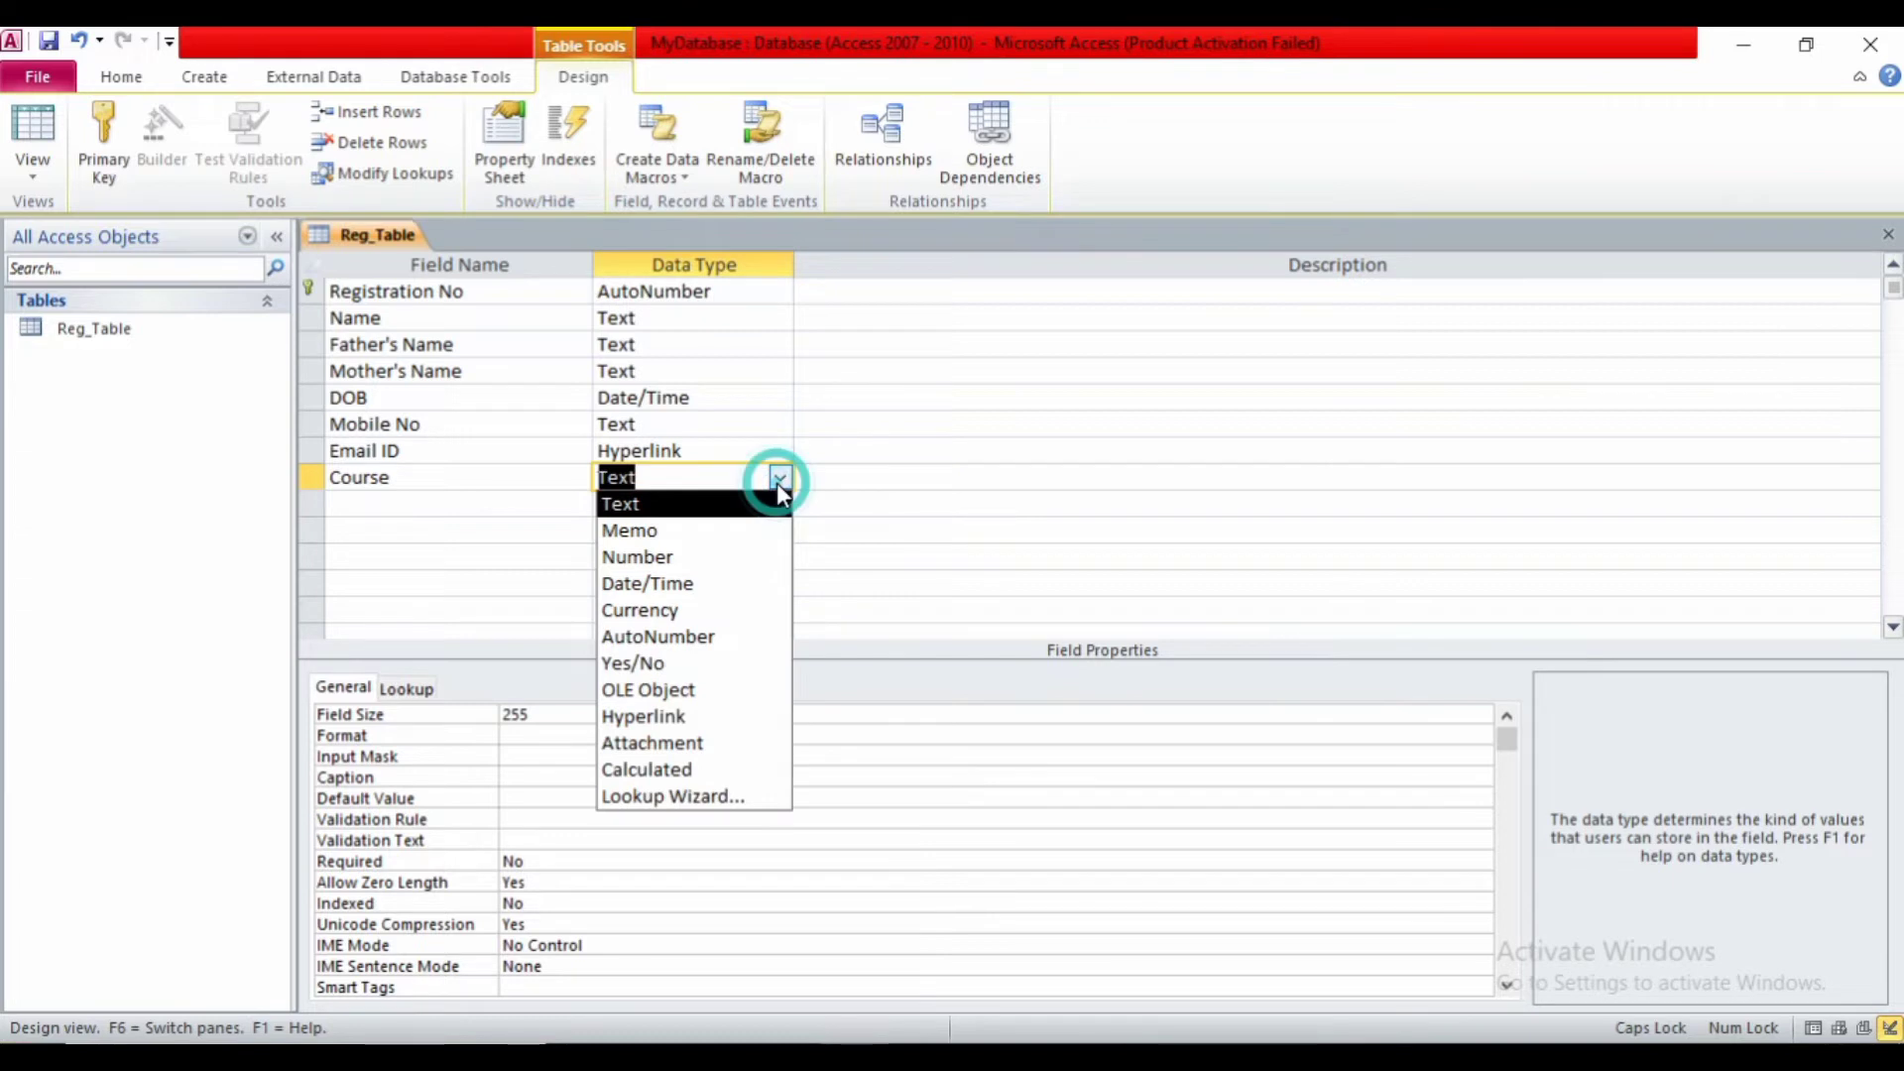
{"action": "left_click", "coordinate": [778, 481]}
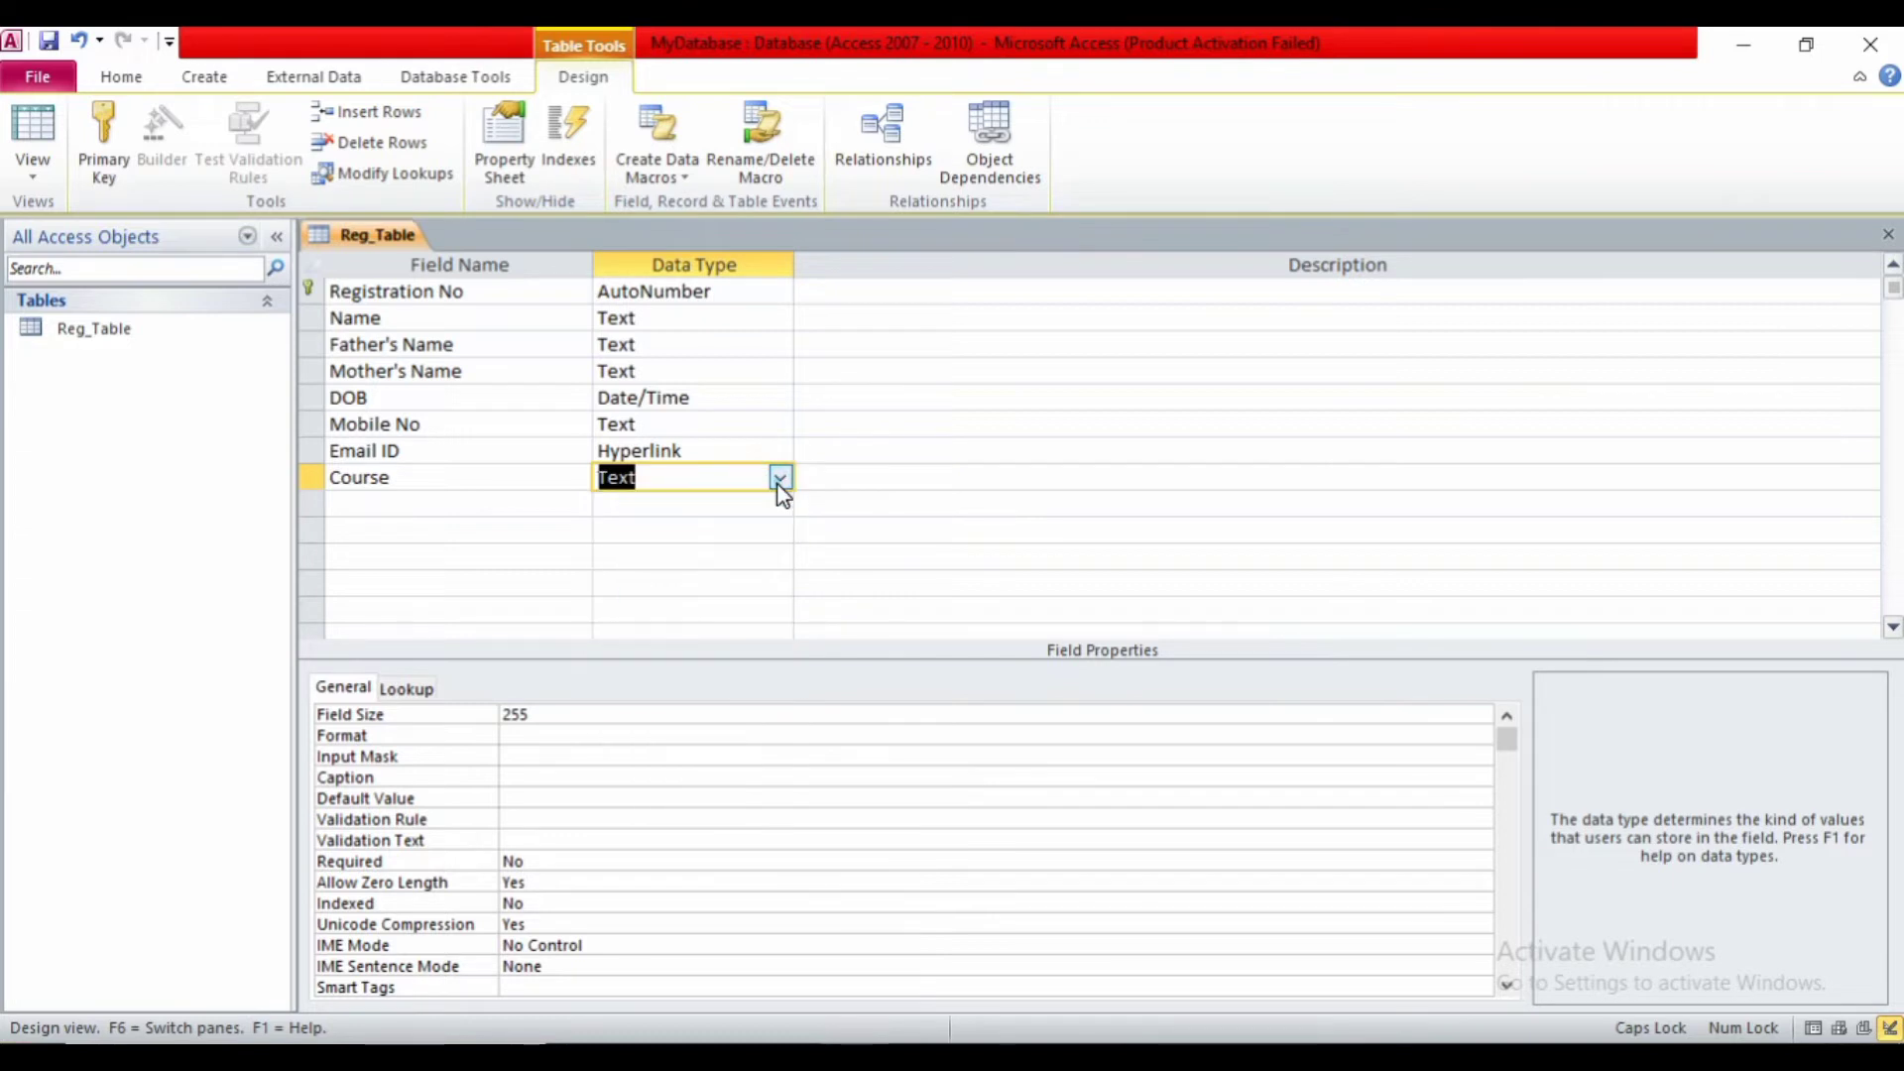
{"action": "left_click", "coordinate": [581, 497]}
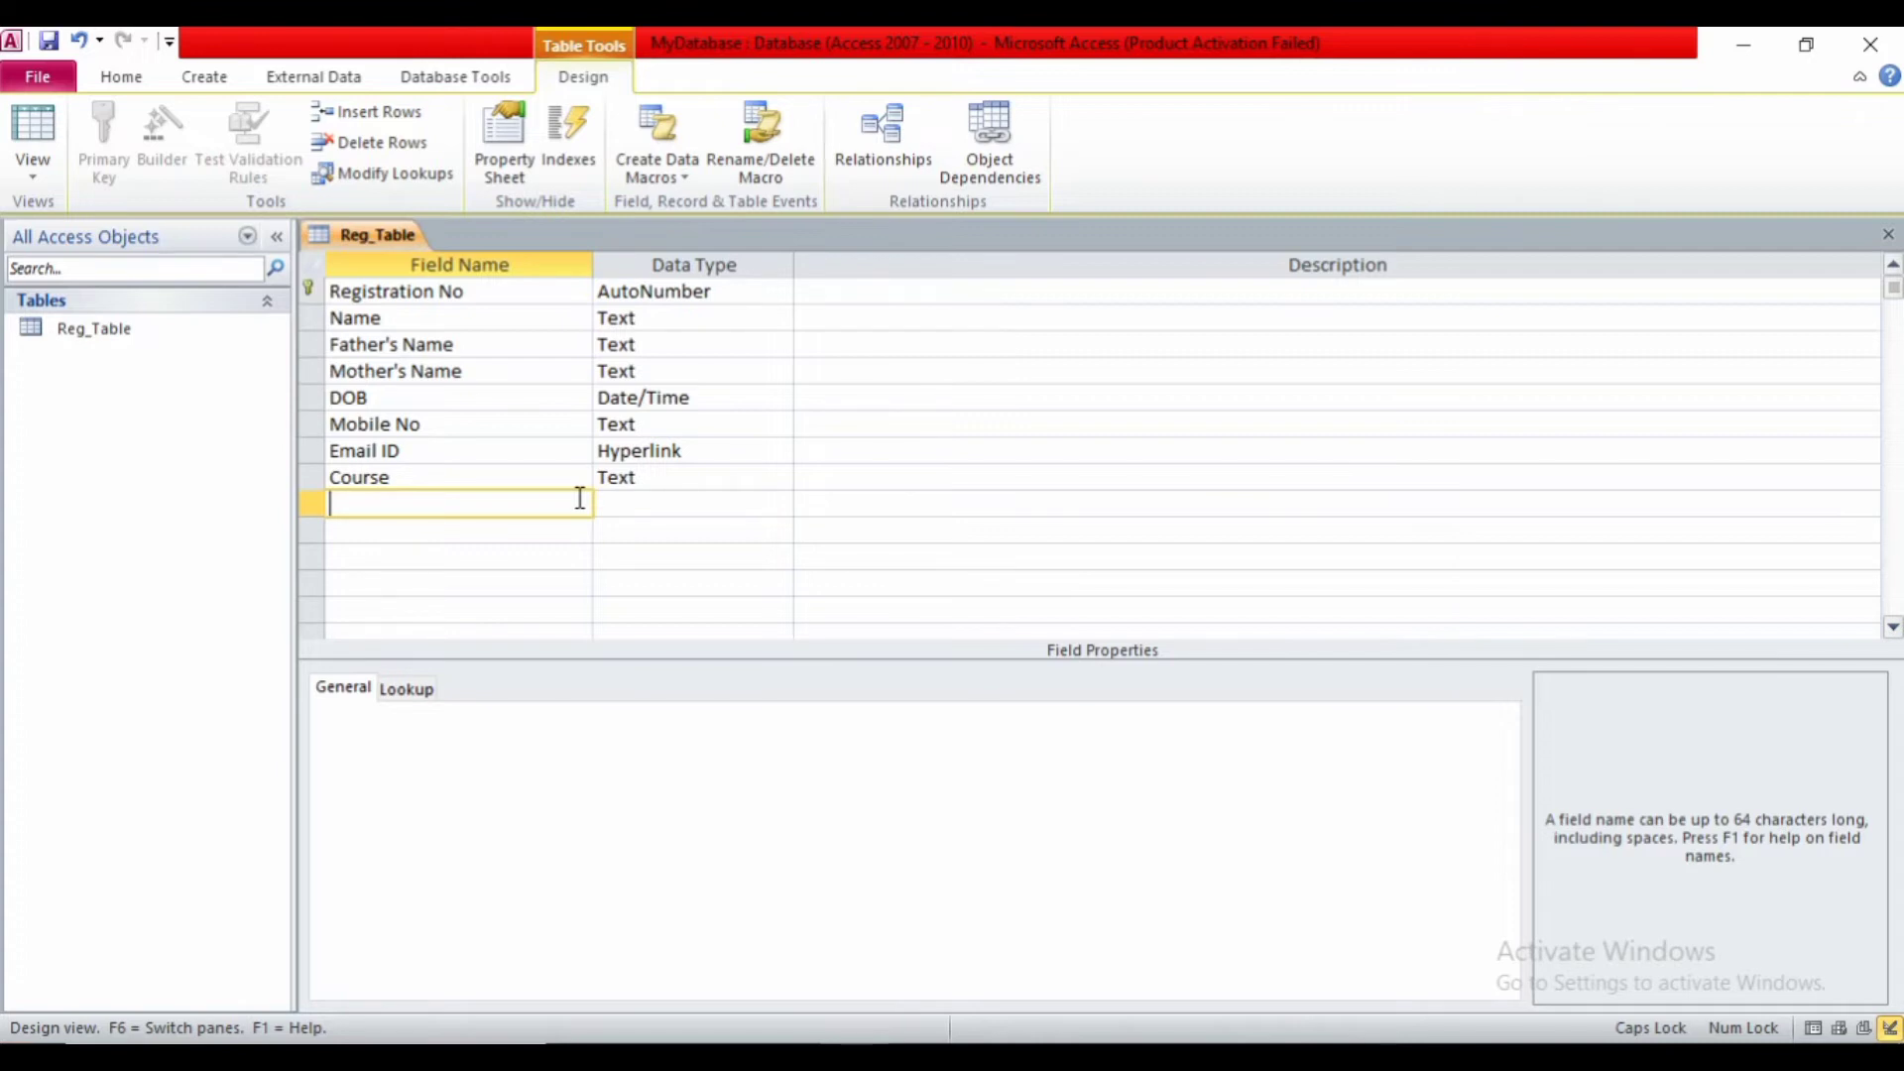
{"action": "type", "text": "FEE"}
{"action": "key", "text": "Tab"}
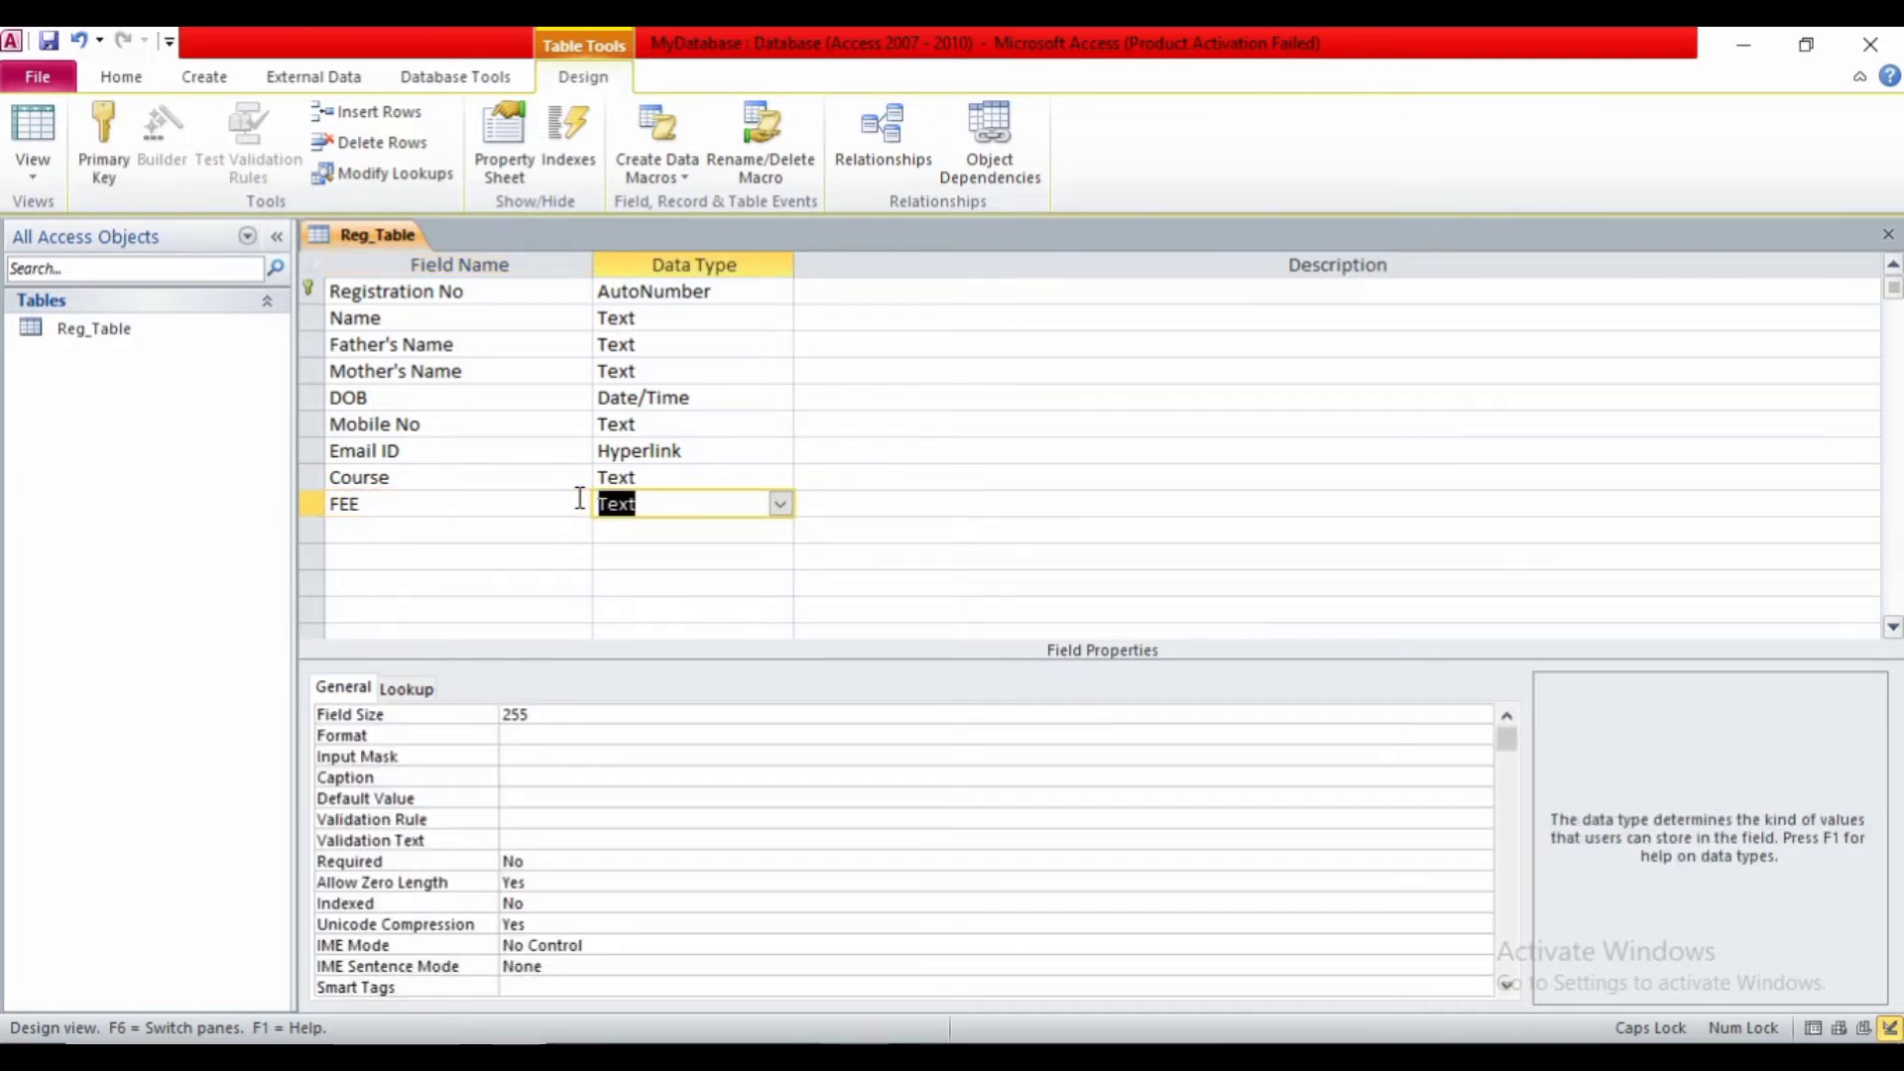
{"action": "left_click", "coordinate": [781, 506]}
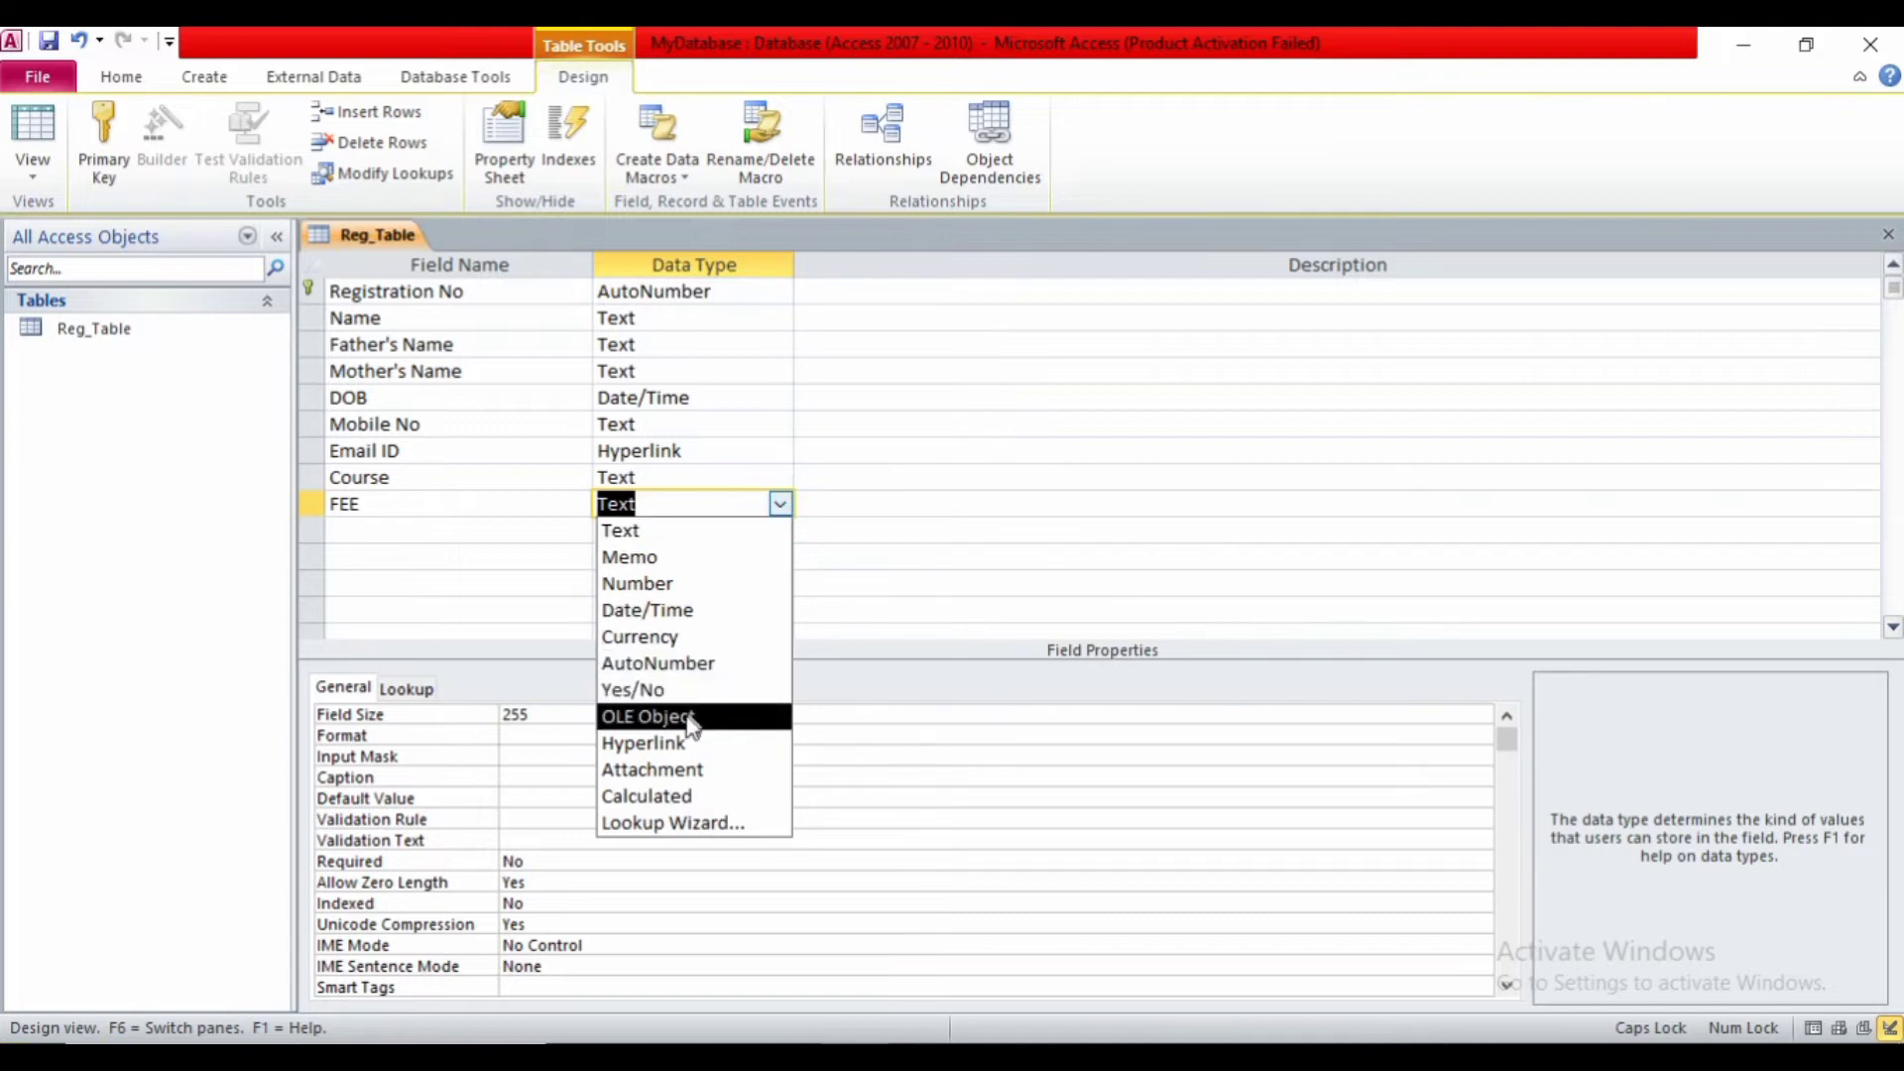
{"action": "left_click", "coordinate": [636, 649]}
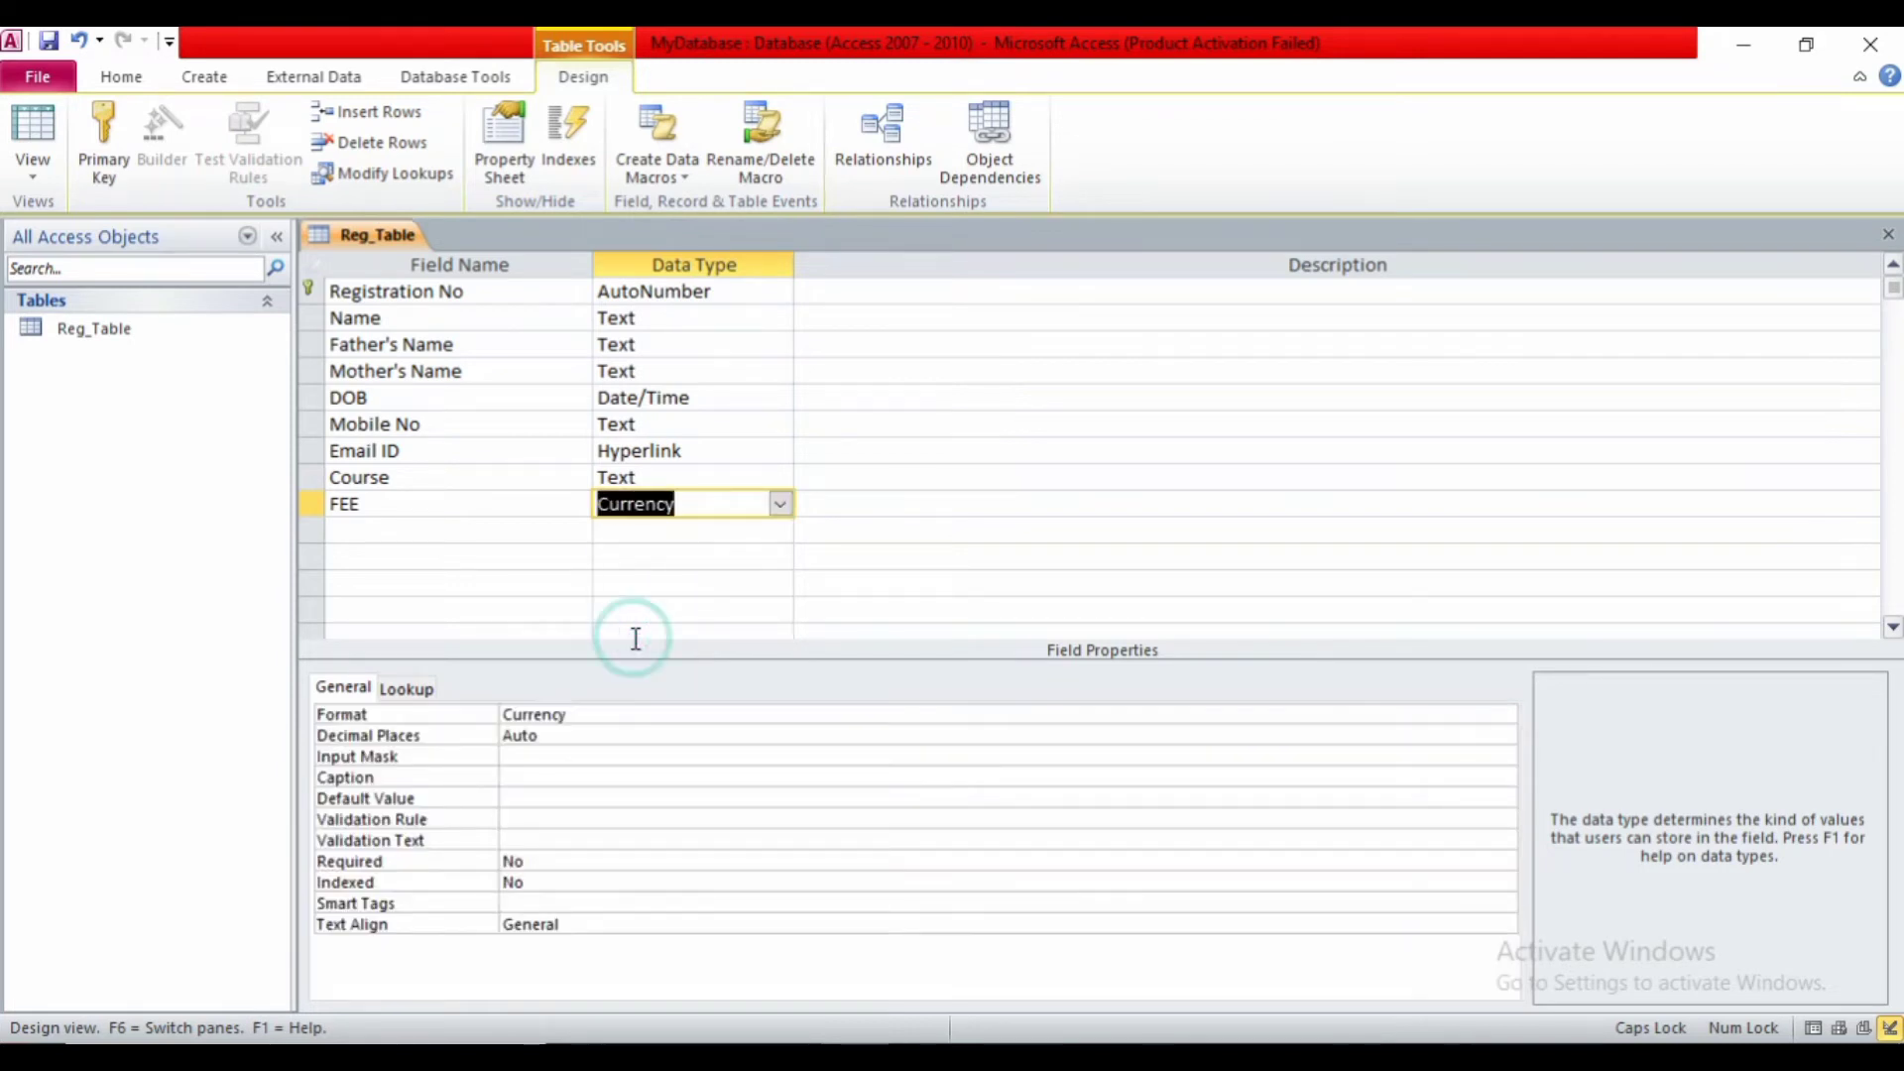
- Confirm FEE keeps Currency, then select the Mobile No field row
{"action": "left_click", "coordinate": [448, 525]}
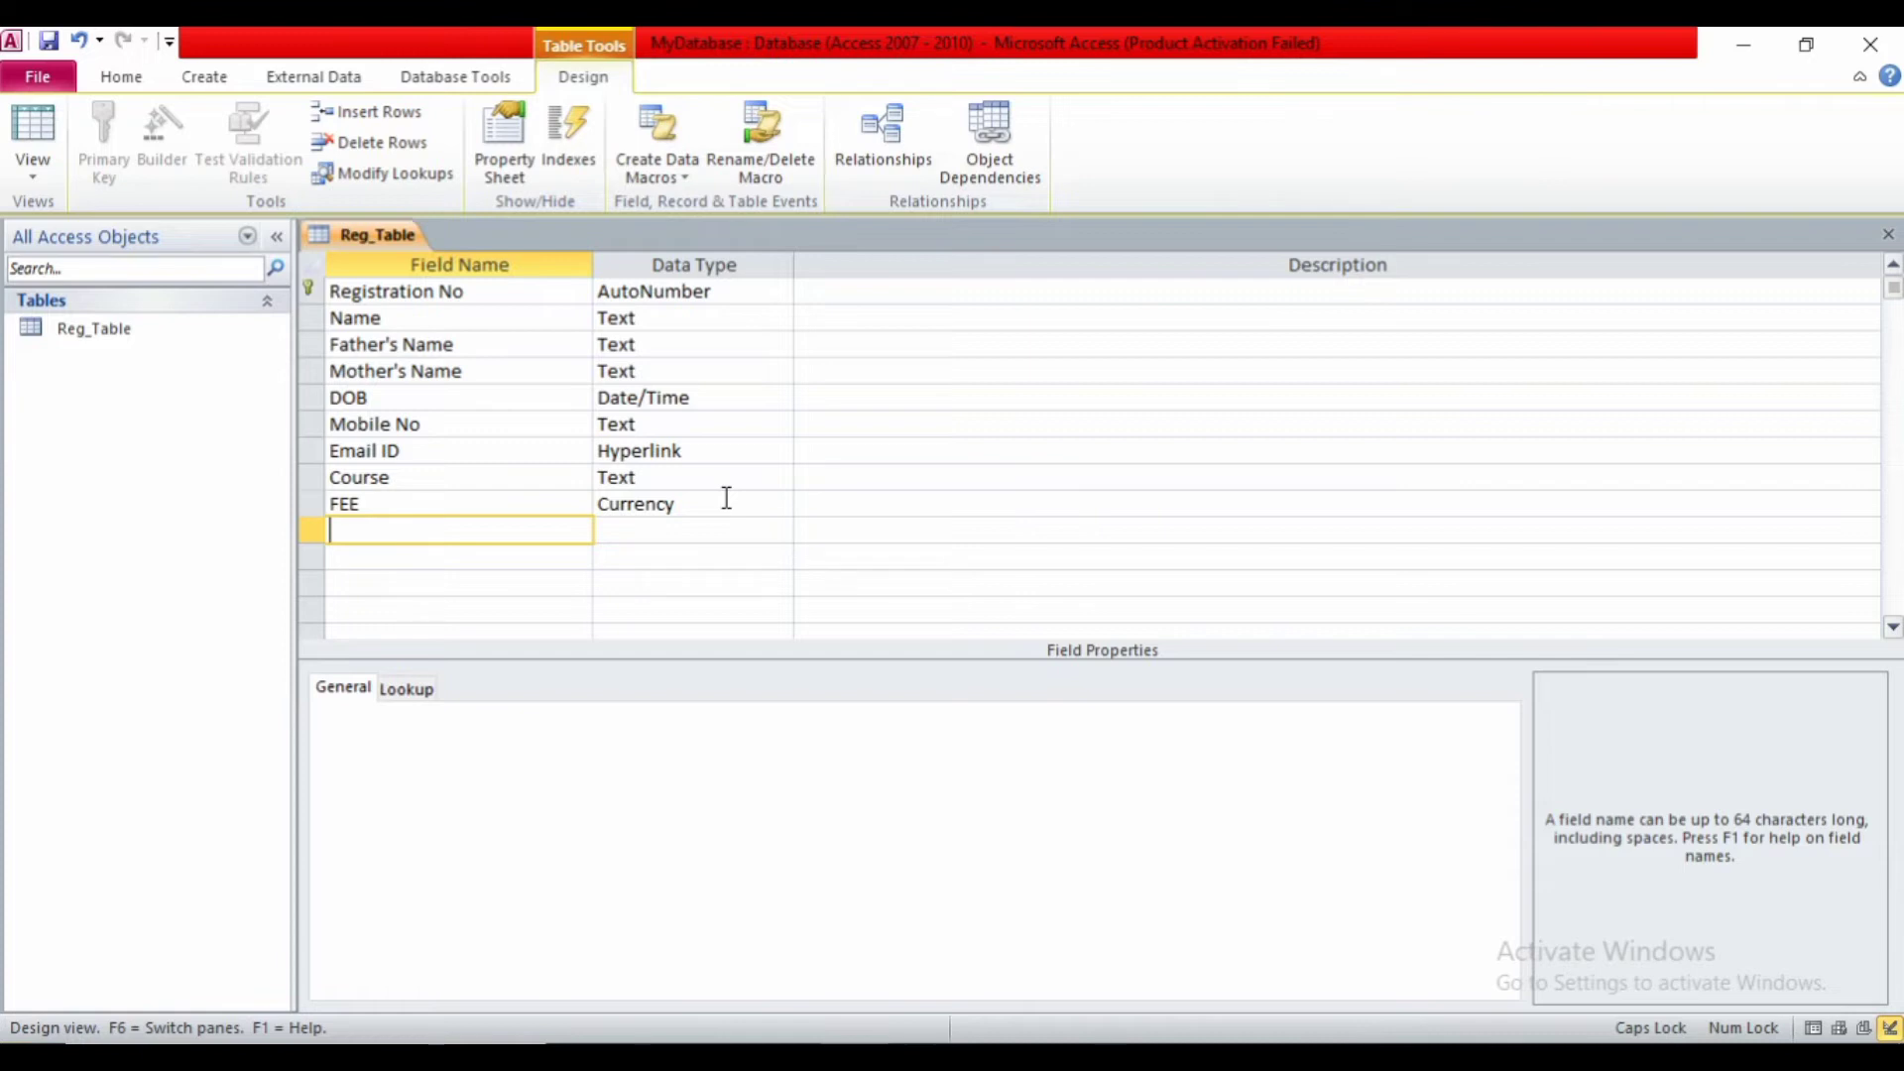
{"action": "left_click", "coordinate": [726, 498]}
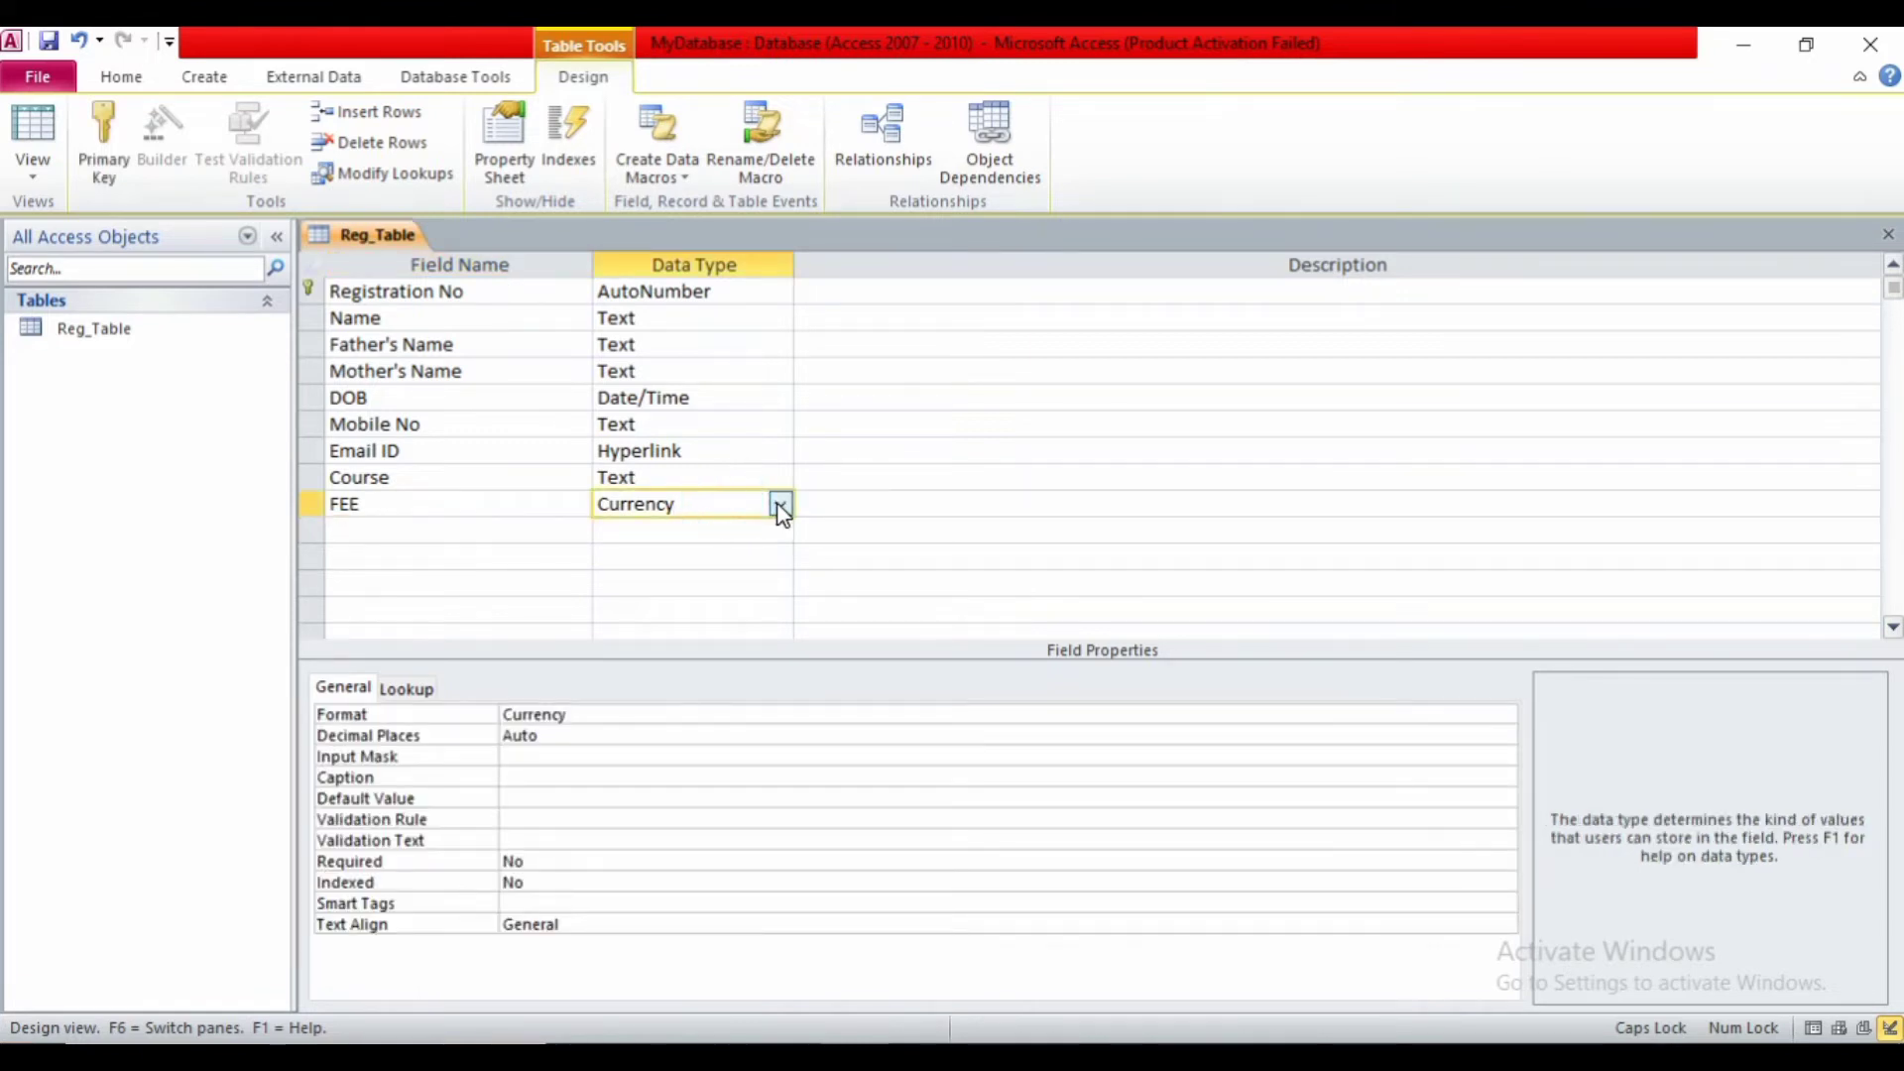
{"action": "left_click", "coordinate": [776, 504]}
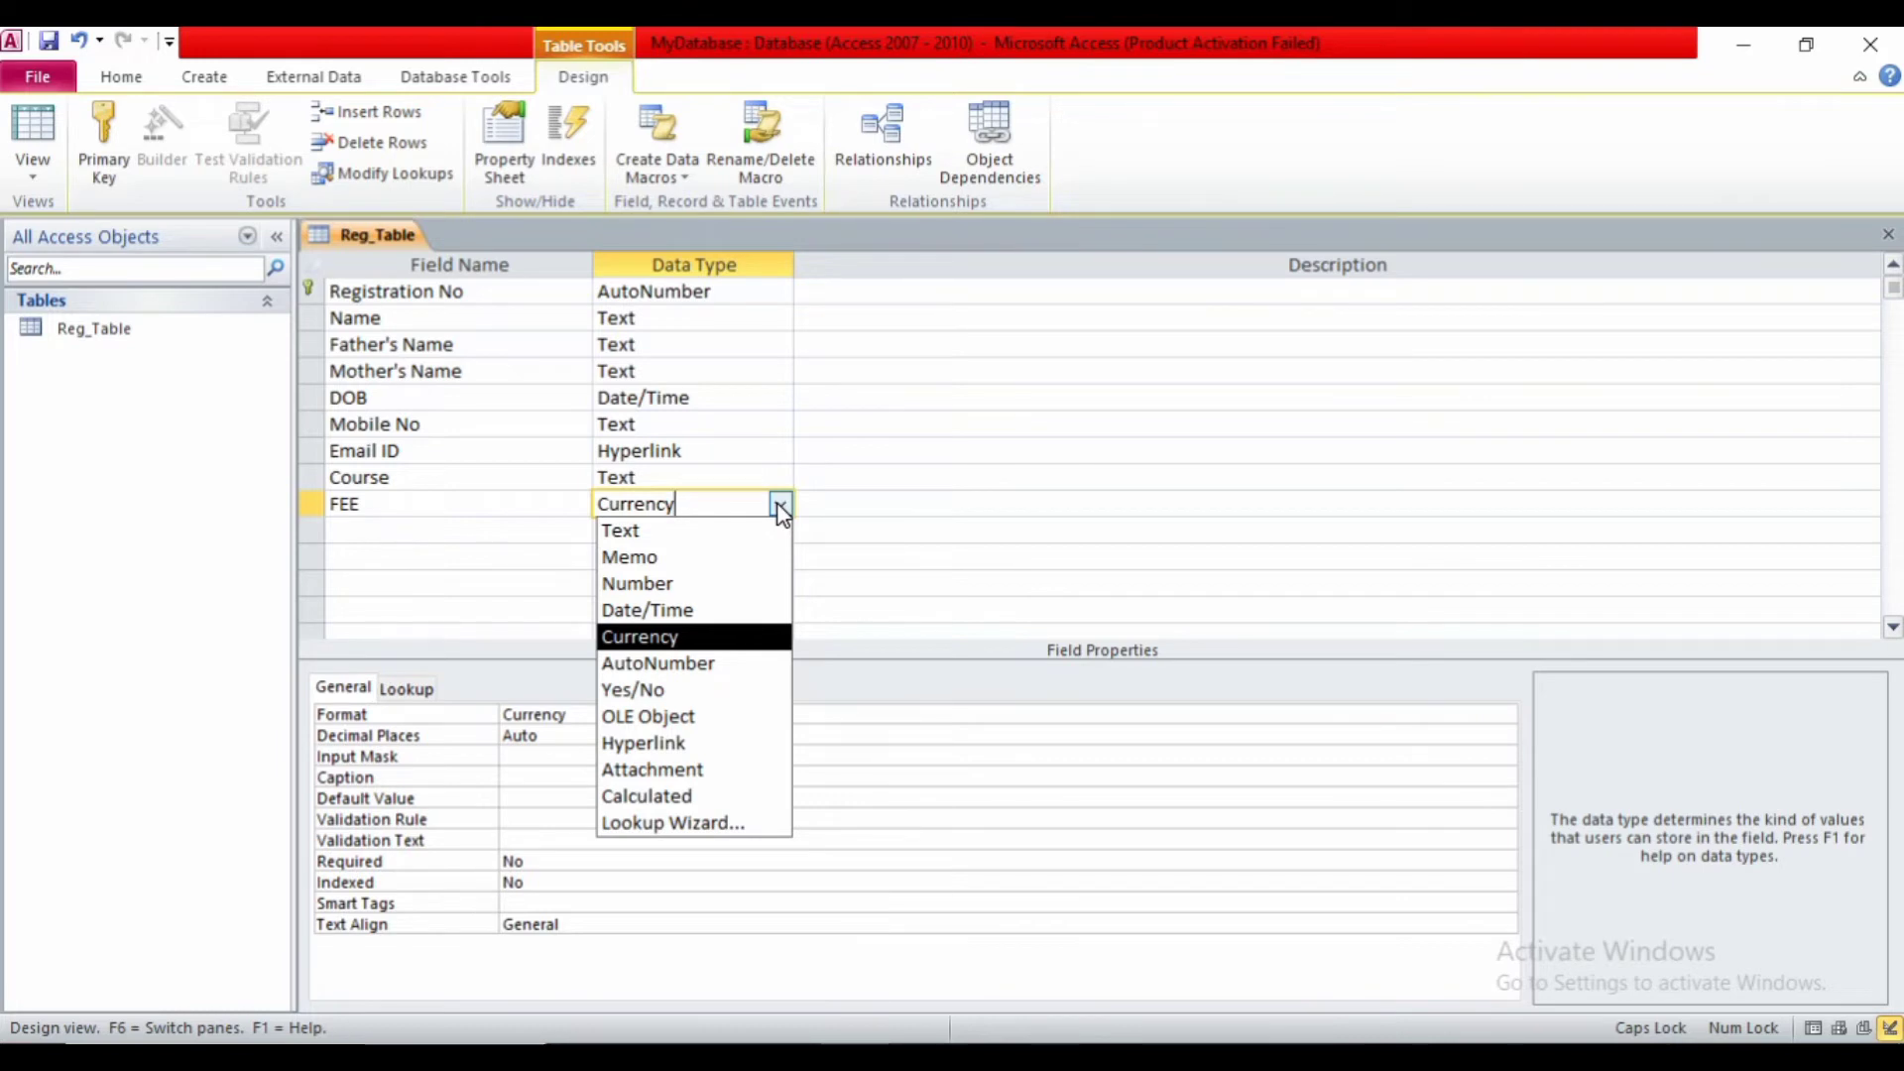
{"action": "left_click", "coordinate": [540, 529]}
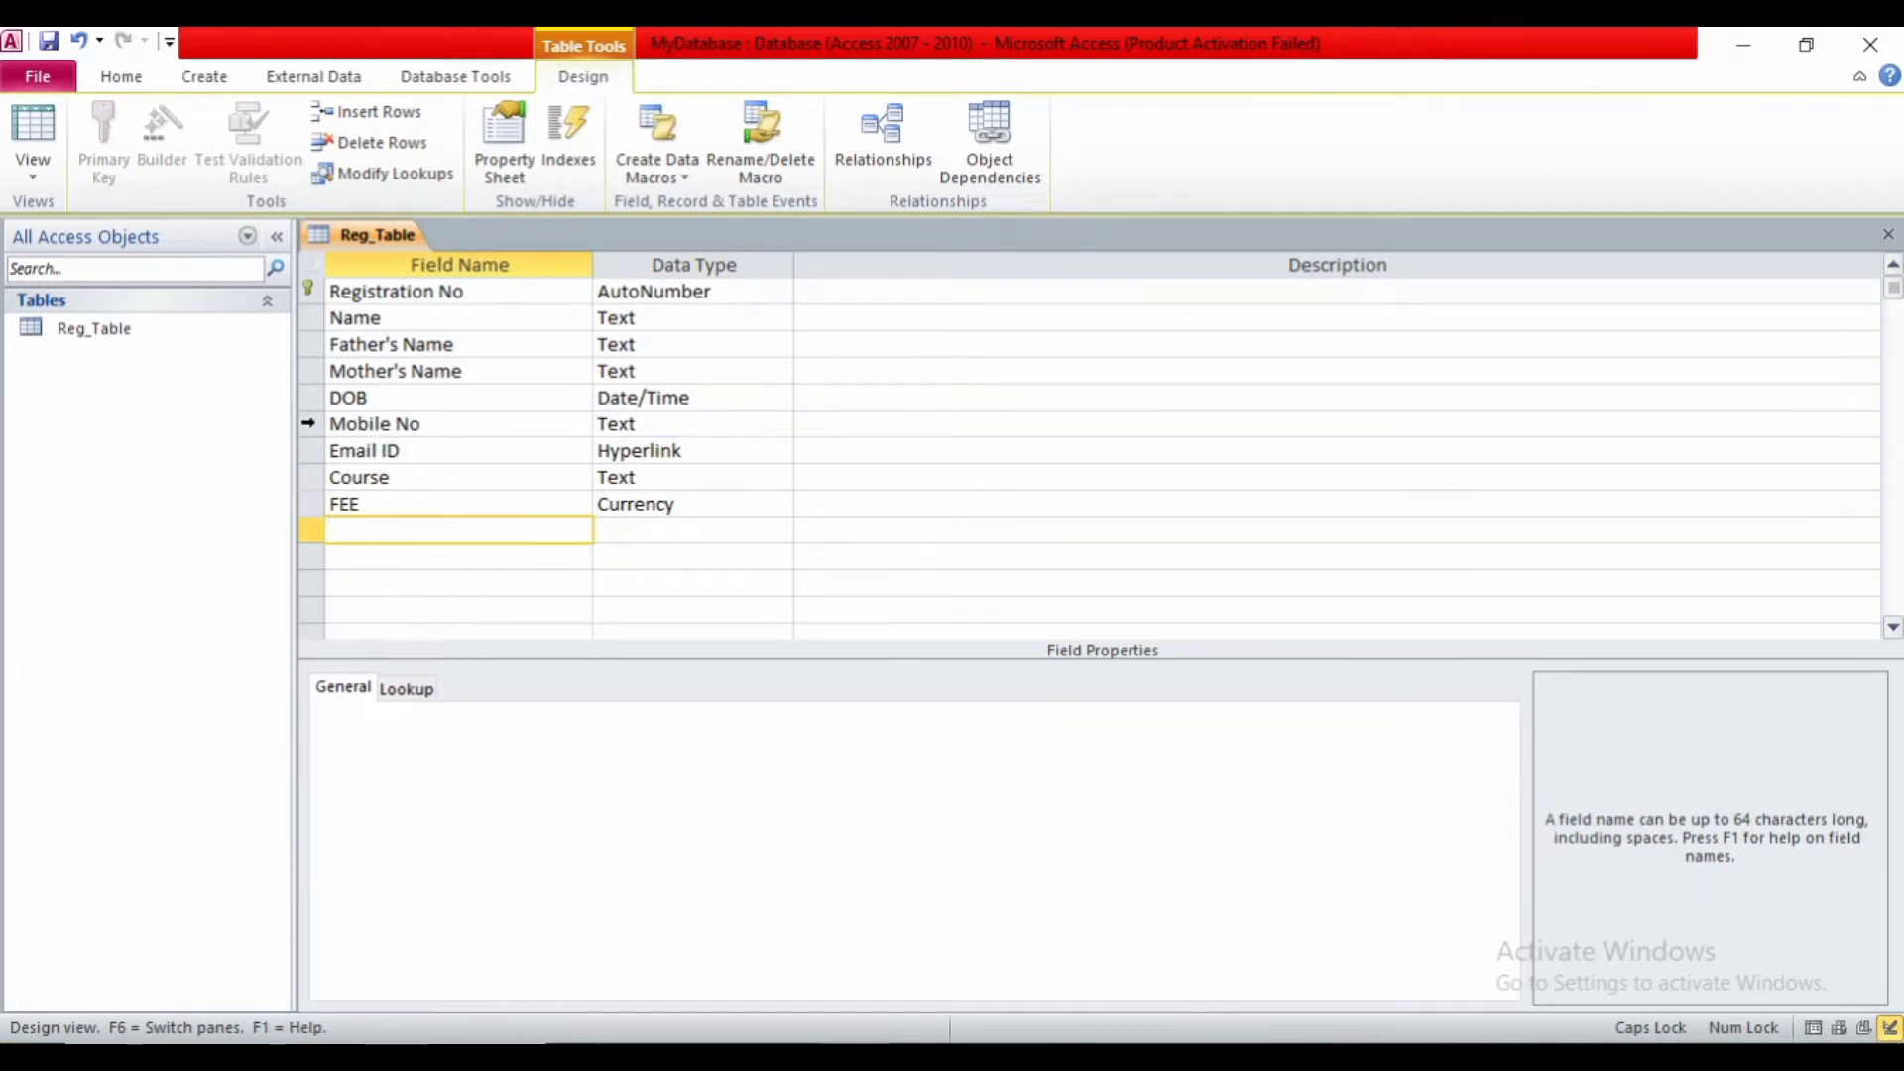
{"action": "left_click", "coordinate": [308, 424]}
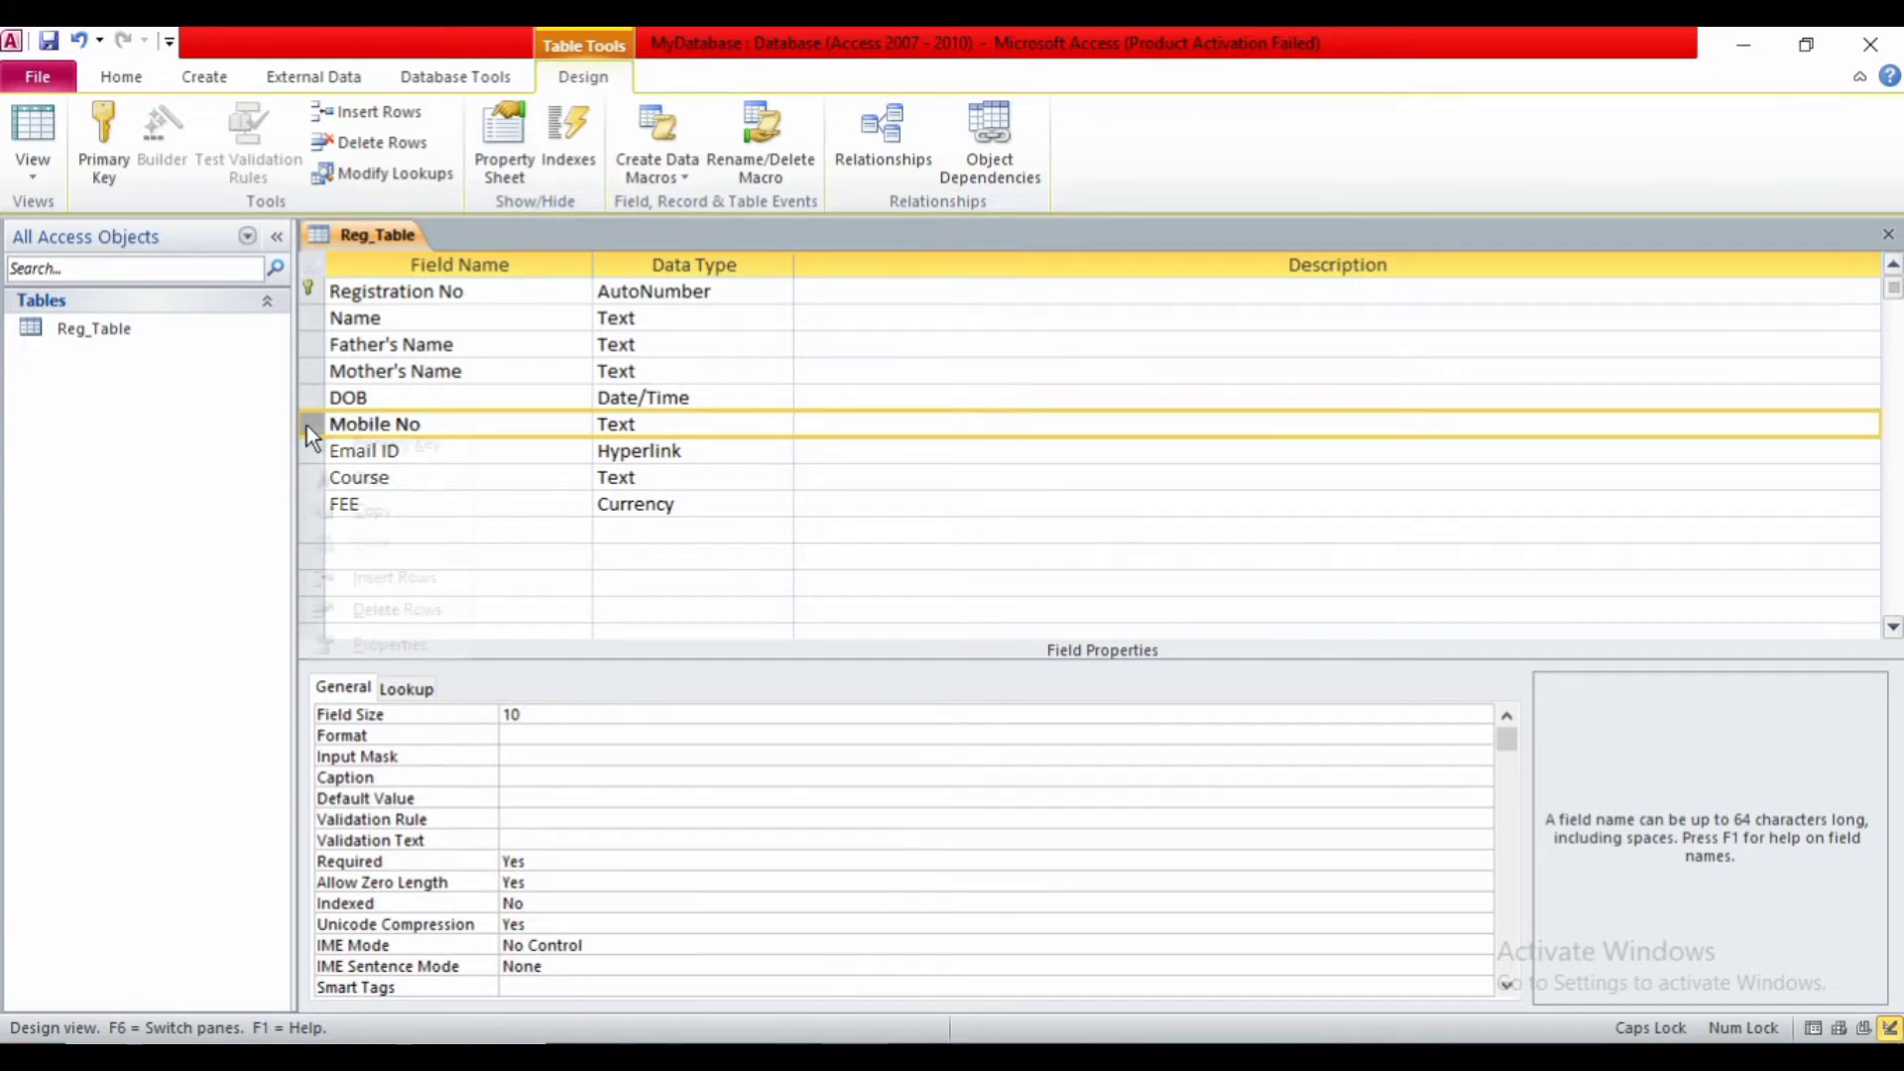
- Insert a GENDER row above Mobile No and start a Lookup Wizard with typed-in values
{"action": "right_click", "coordinate": [307, 425]}
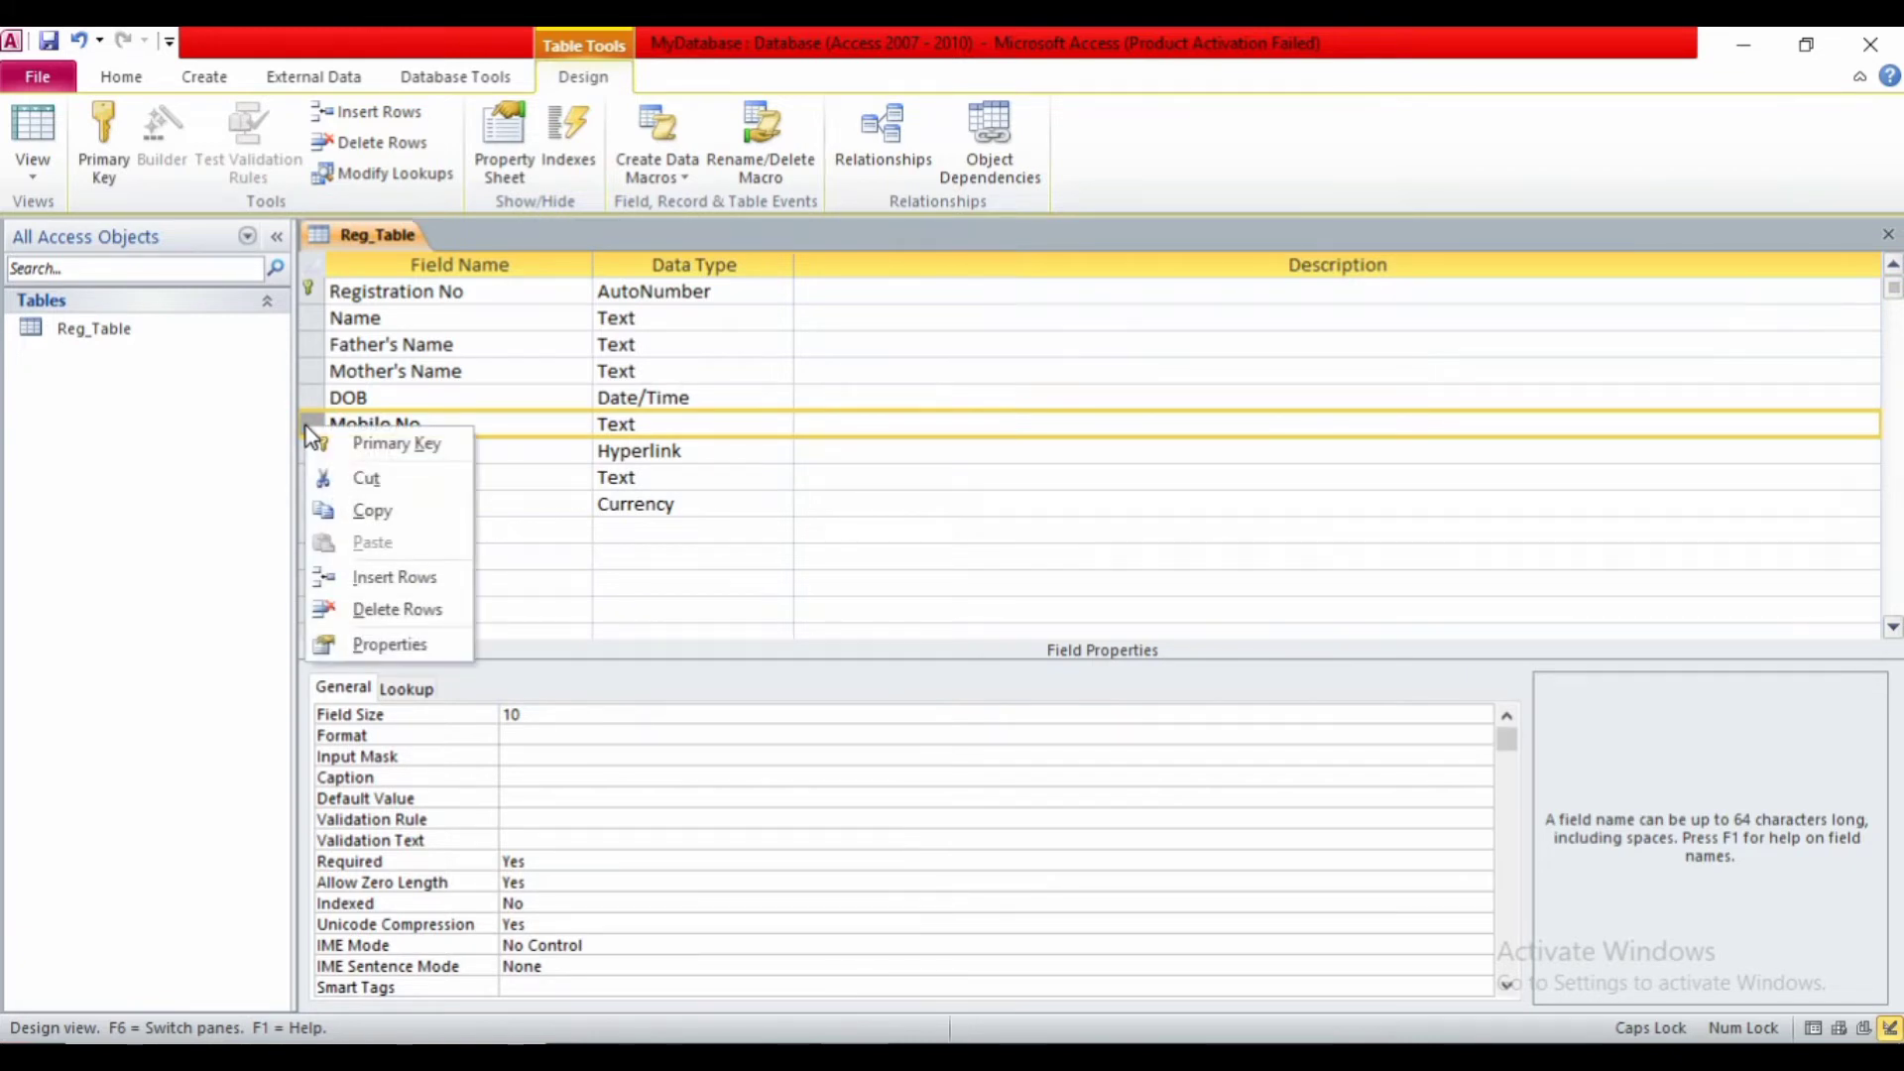
{"action": "left_click", "coordinate": [346, 581]}
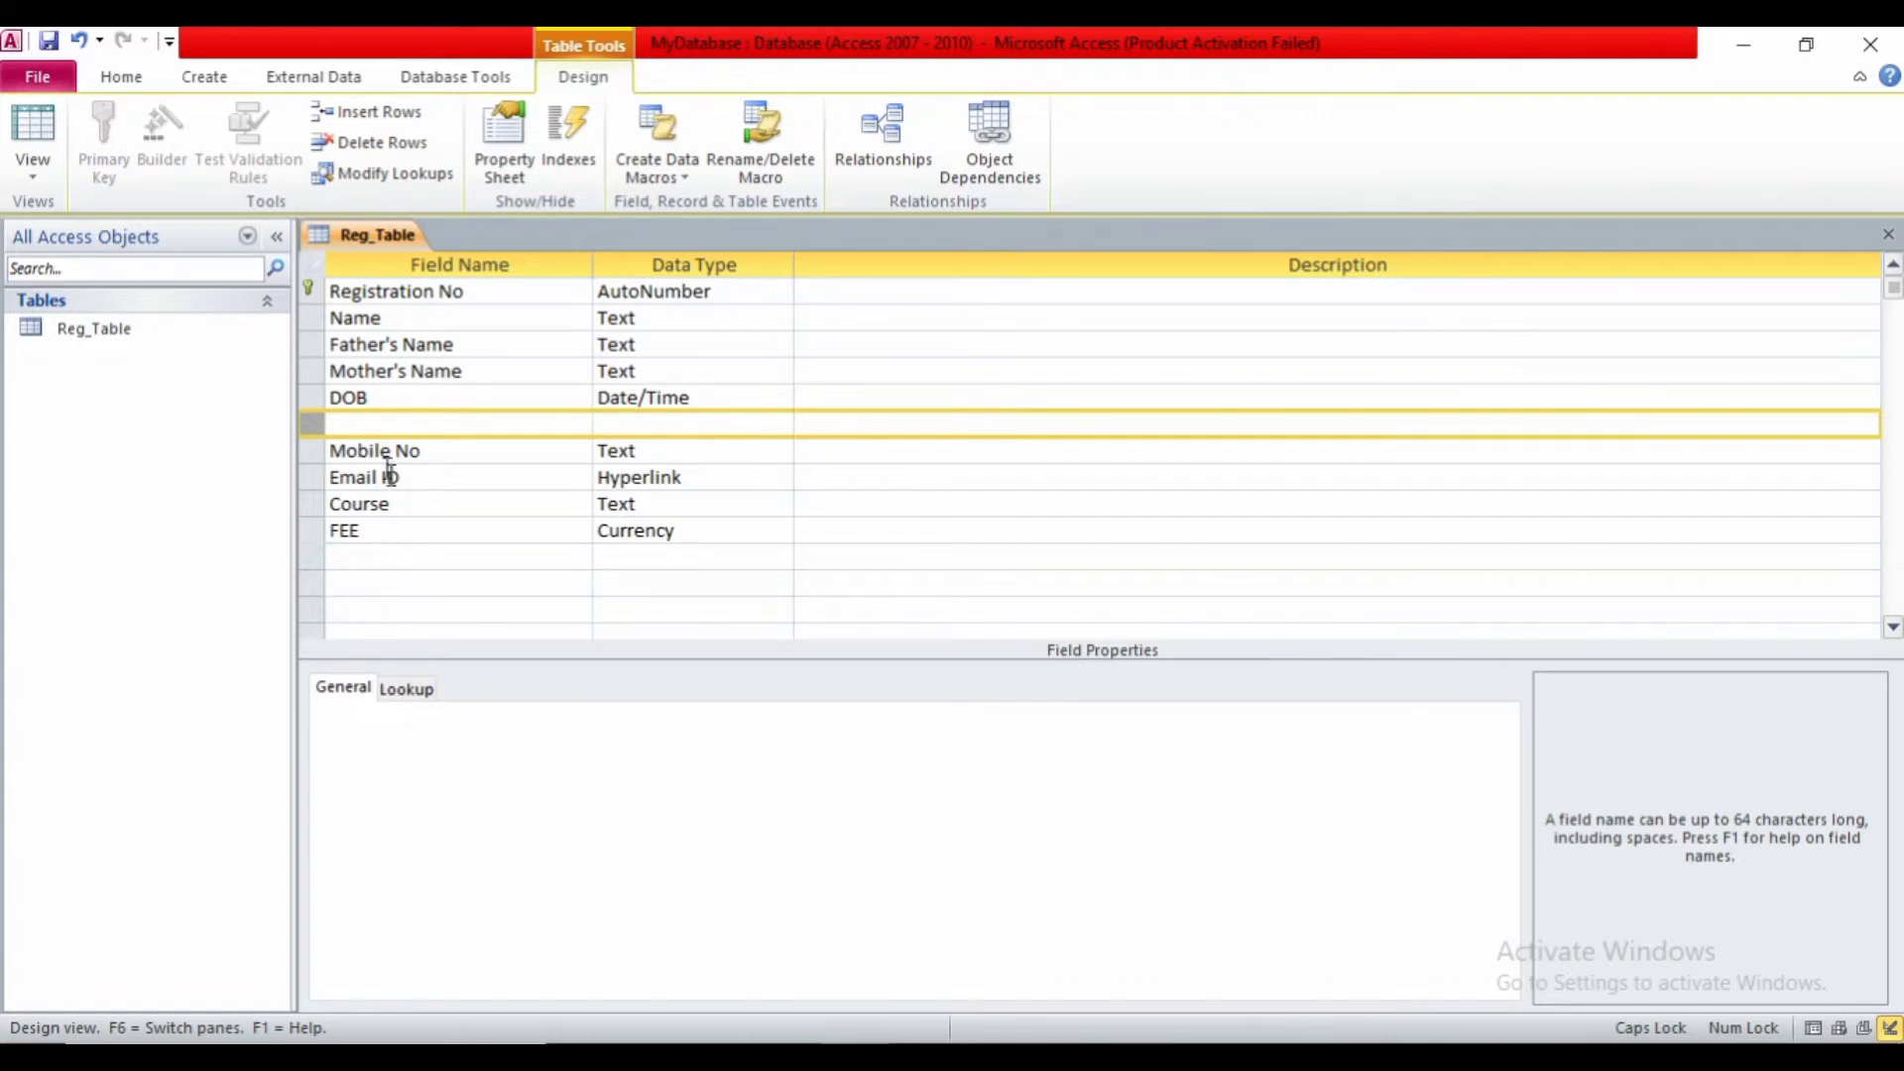
{"action": "left_click", "coordinate": [352, 423]}
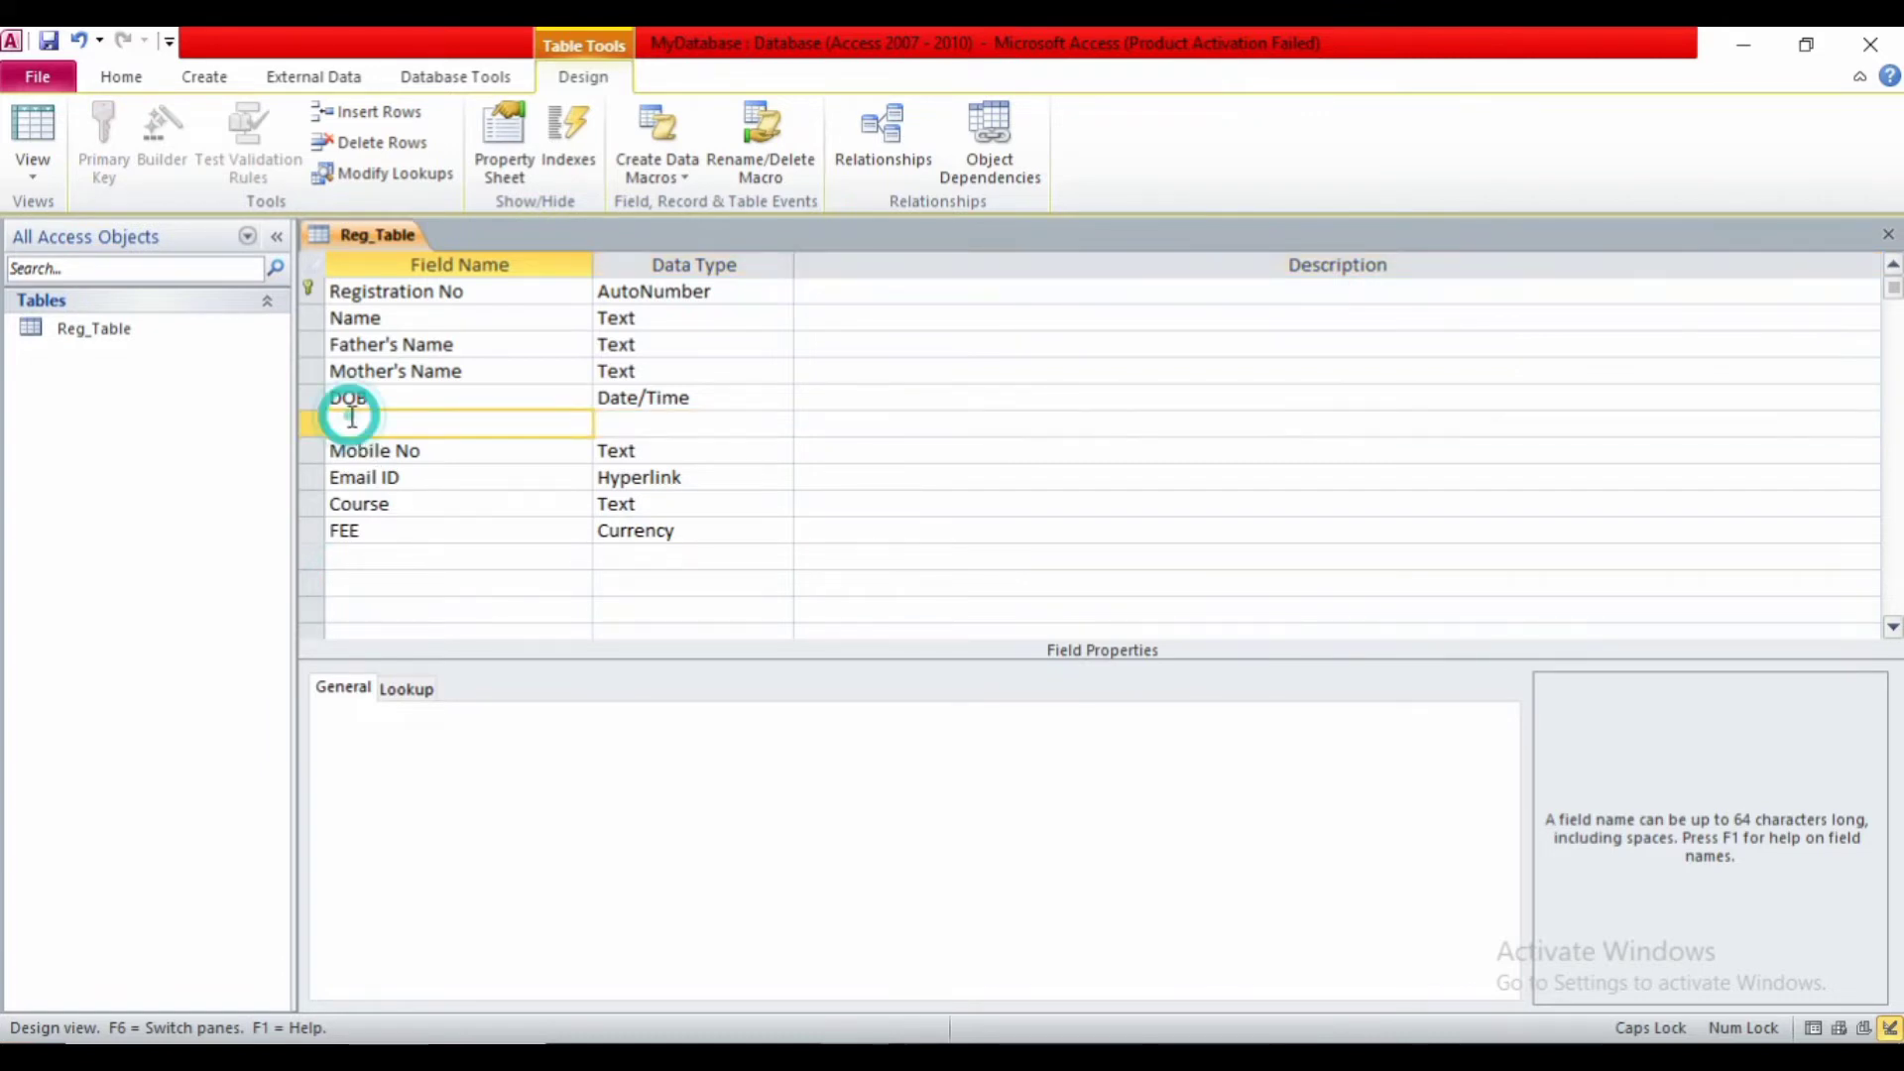
{"action": "type", "text": "GEN"}
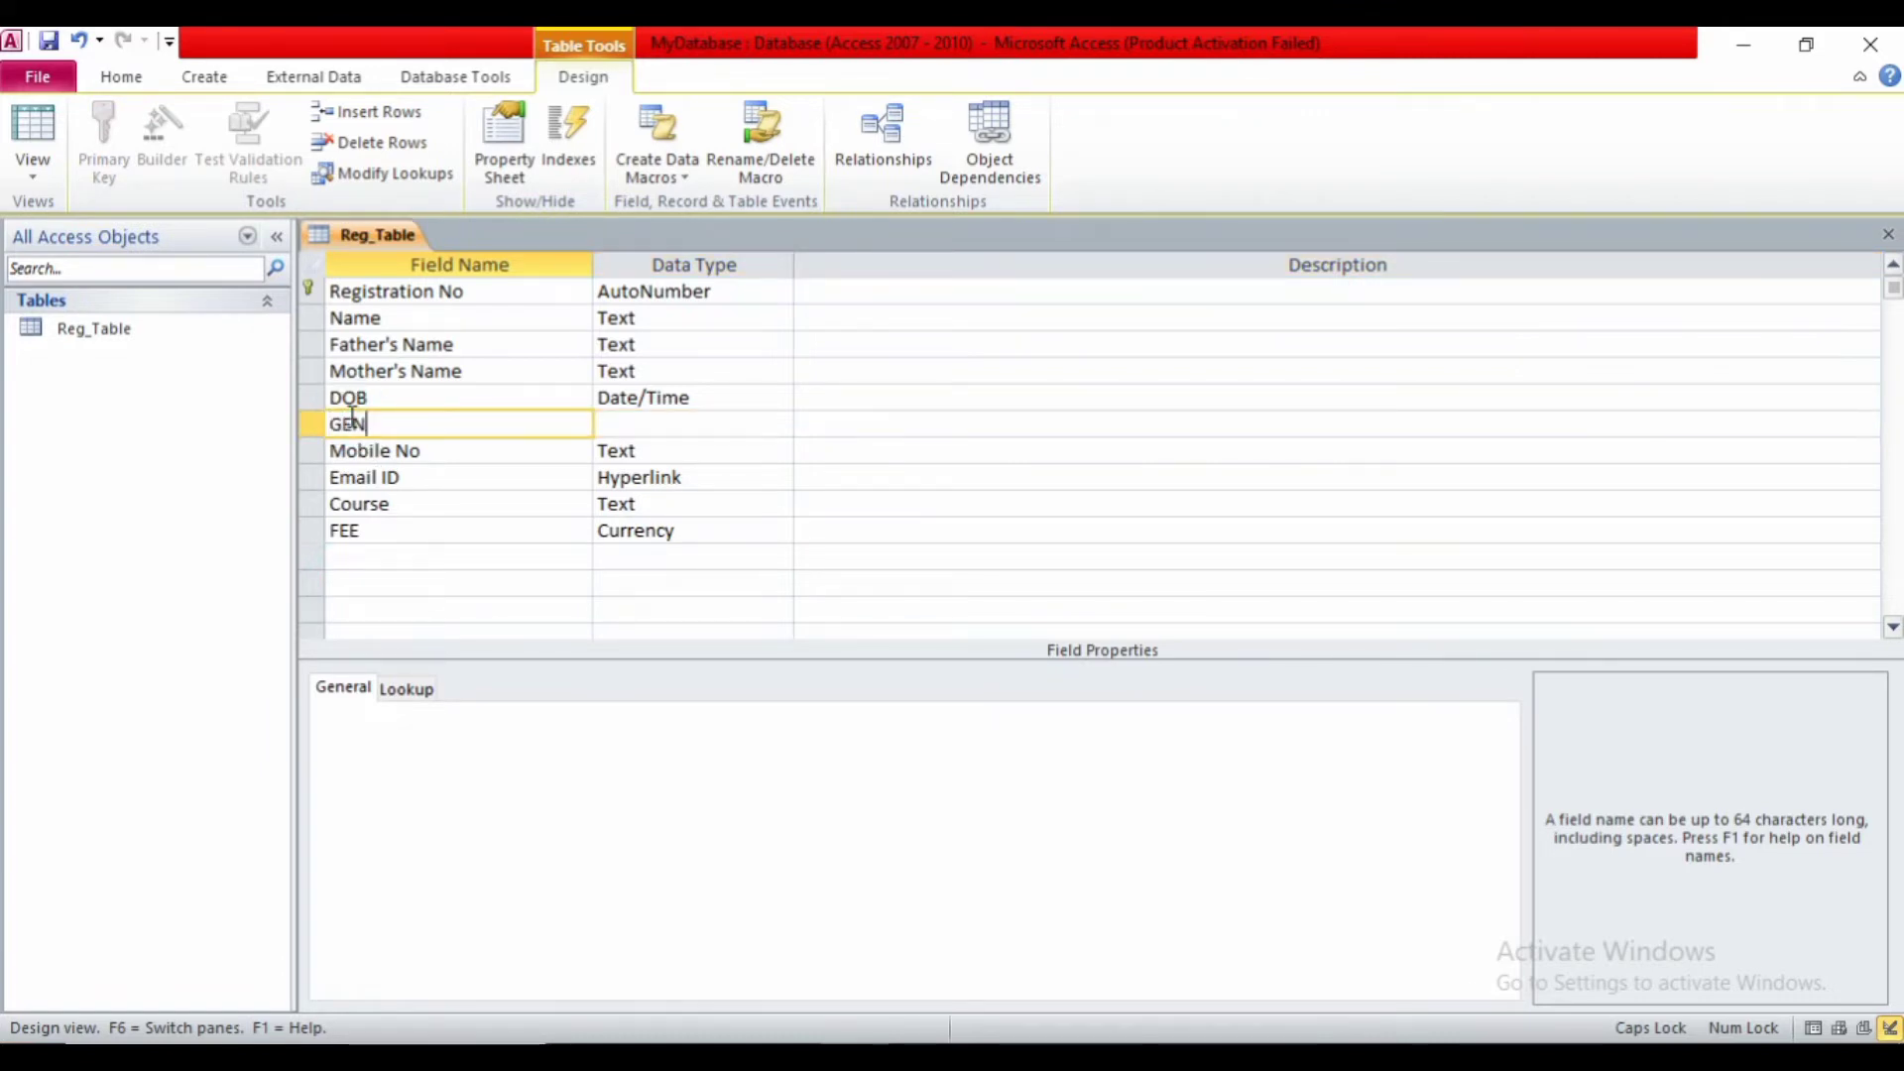
{"action": "type", "text": "DER"}
{"action": "key", "text": "Tab"}
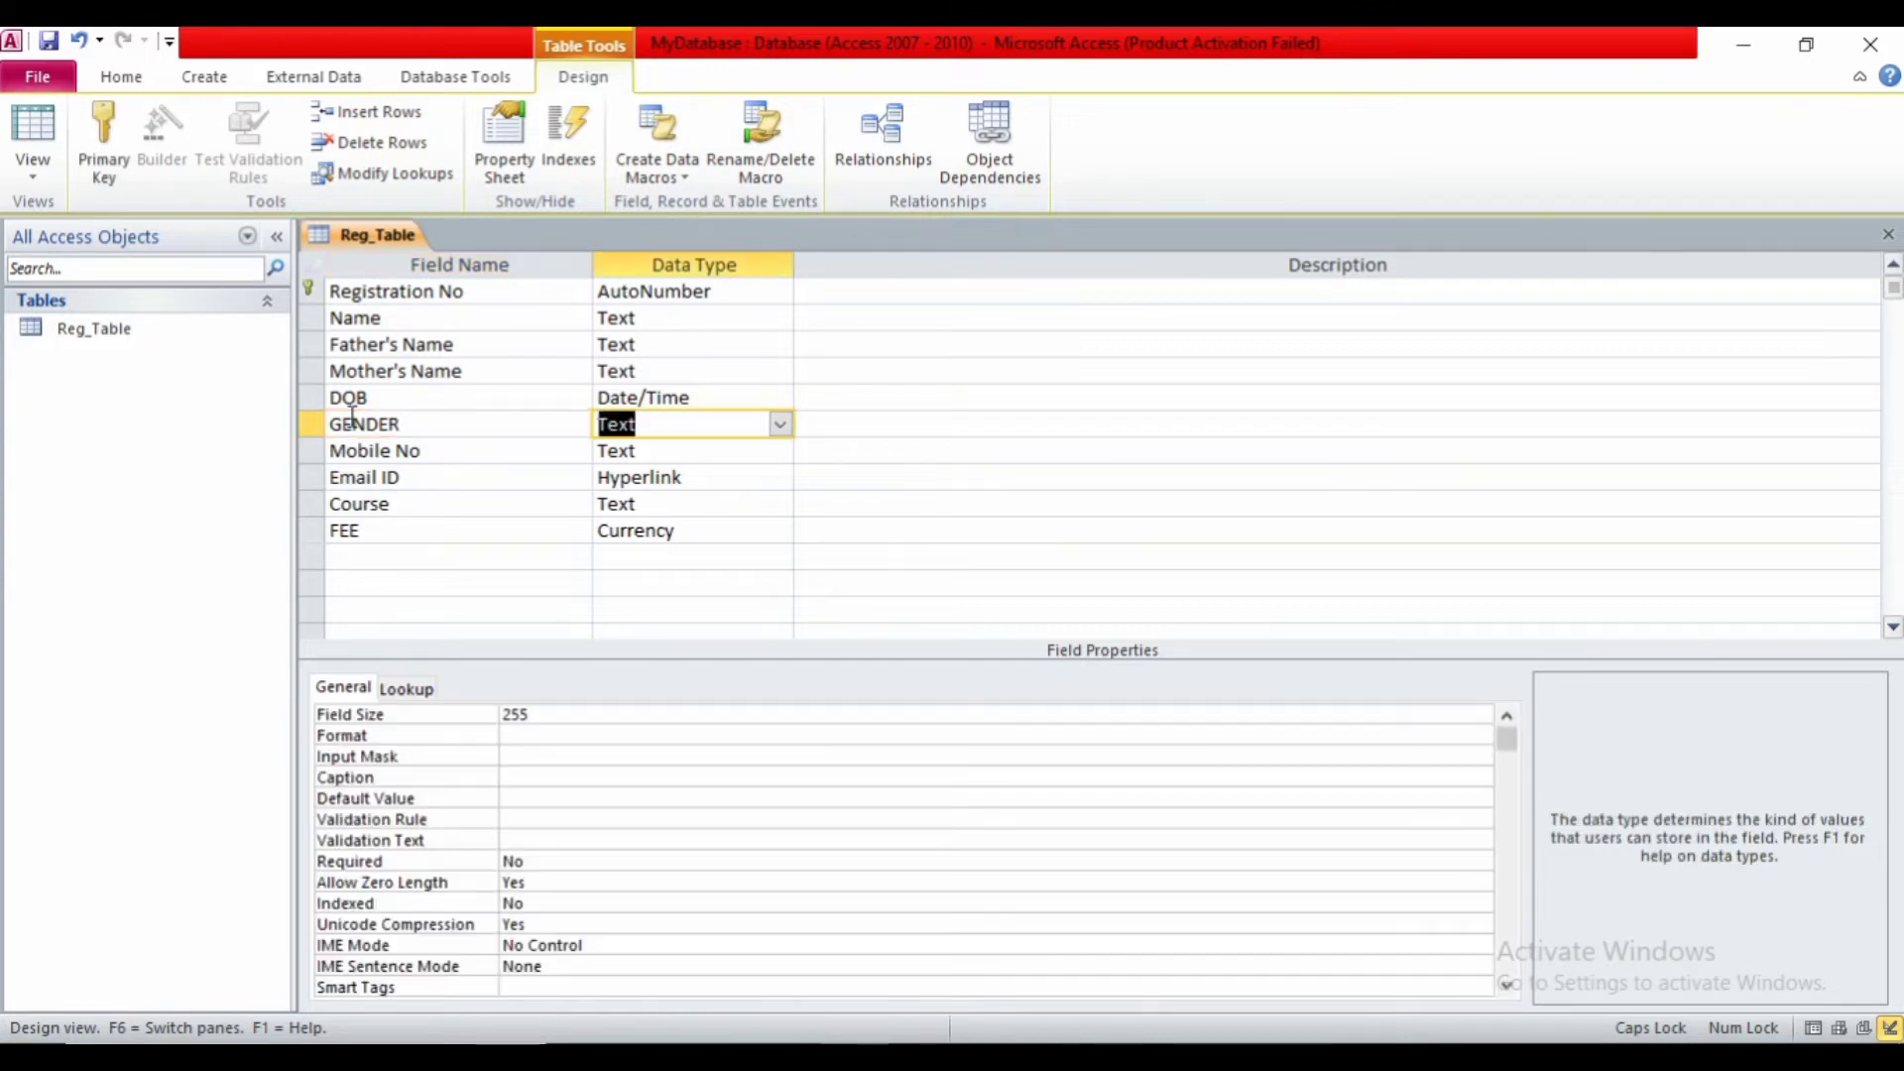
{"action": "left_click", "coordinate": [780, 425]}
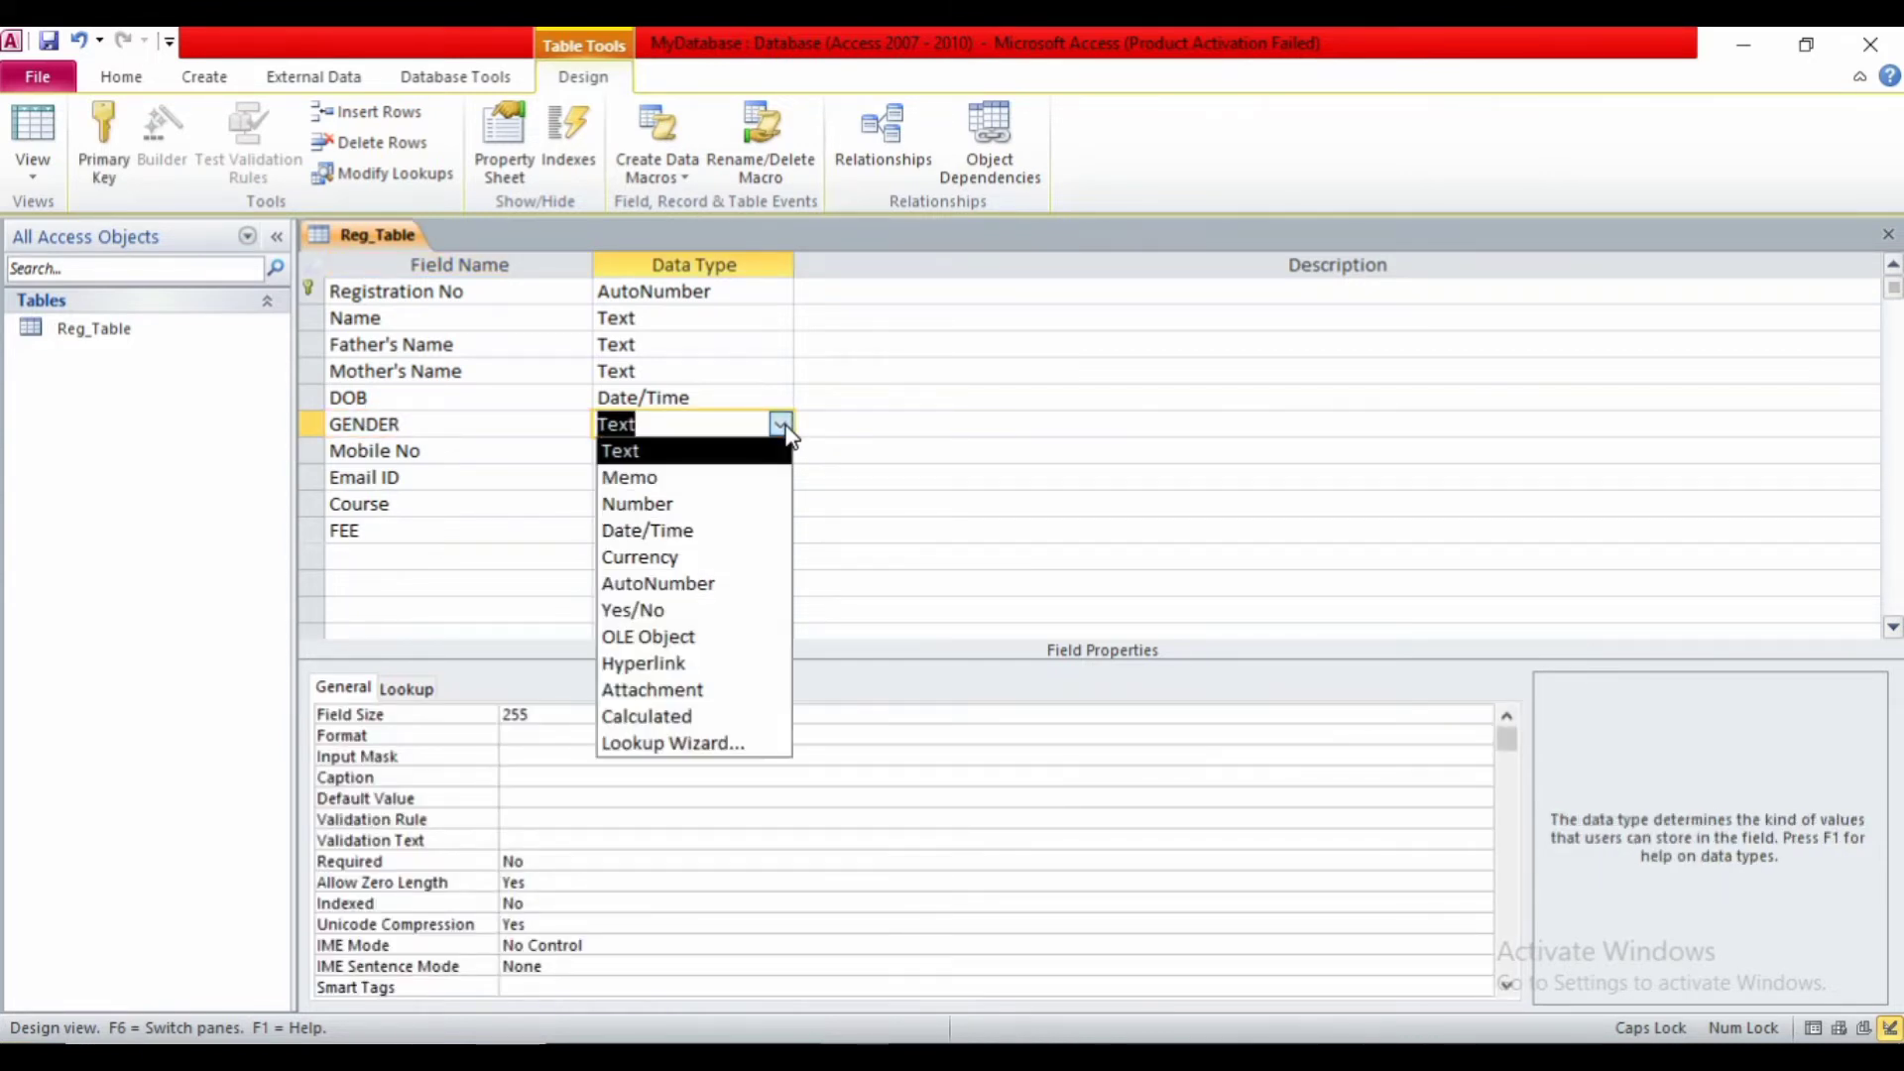
{"action": "left_click", "coordinate": [701, 744]}
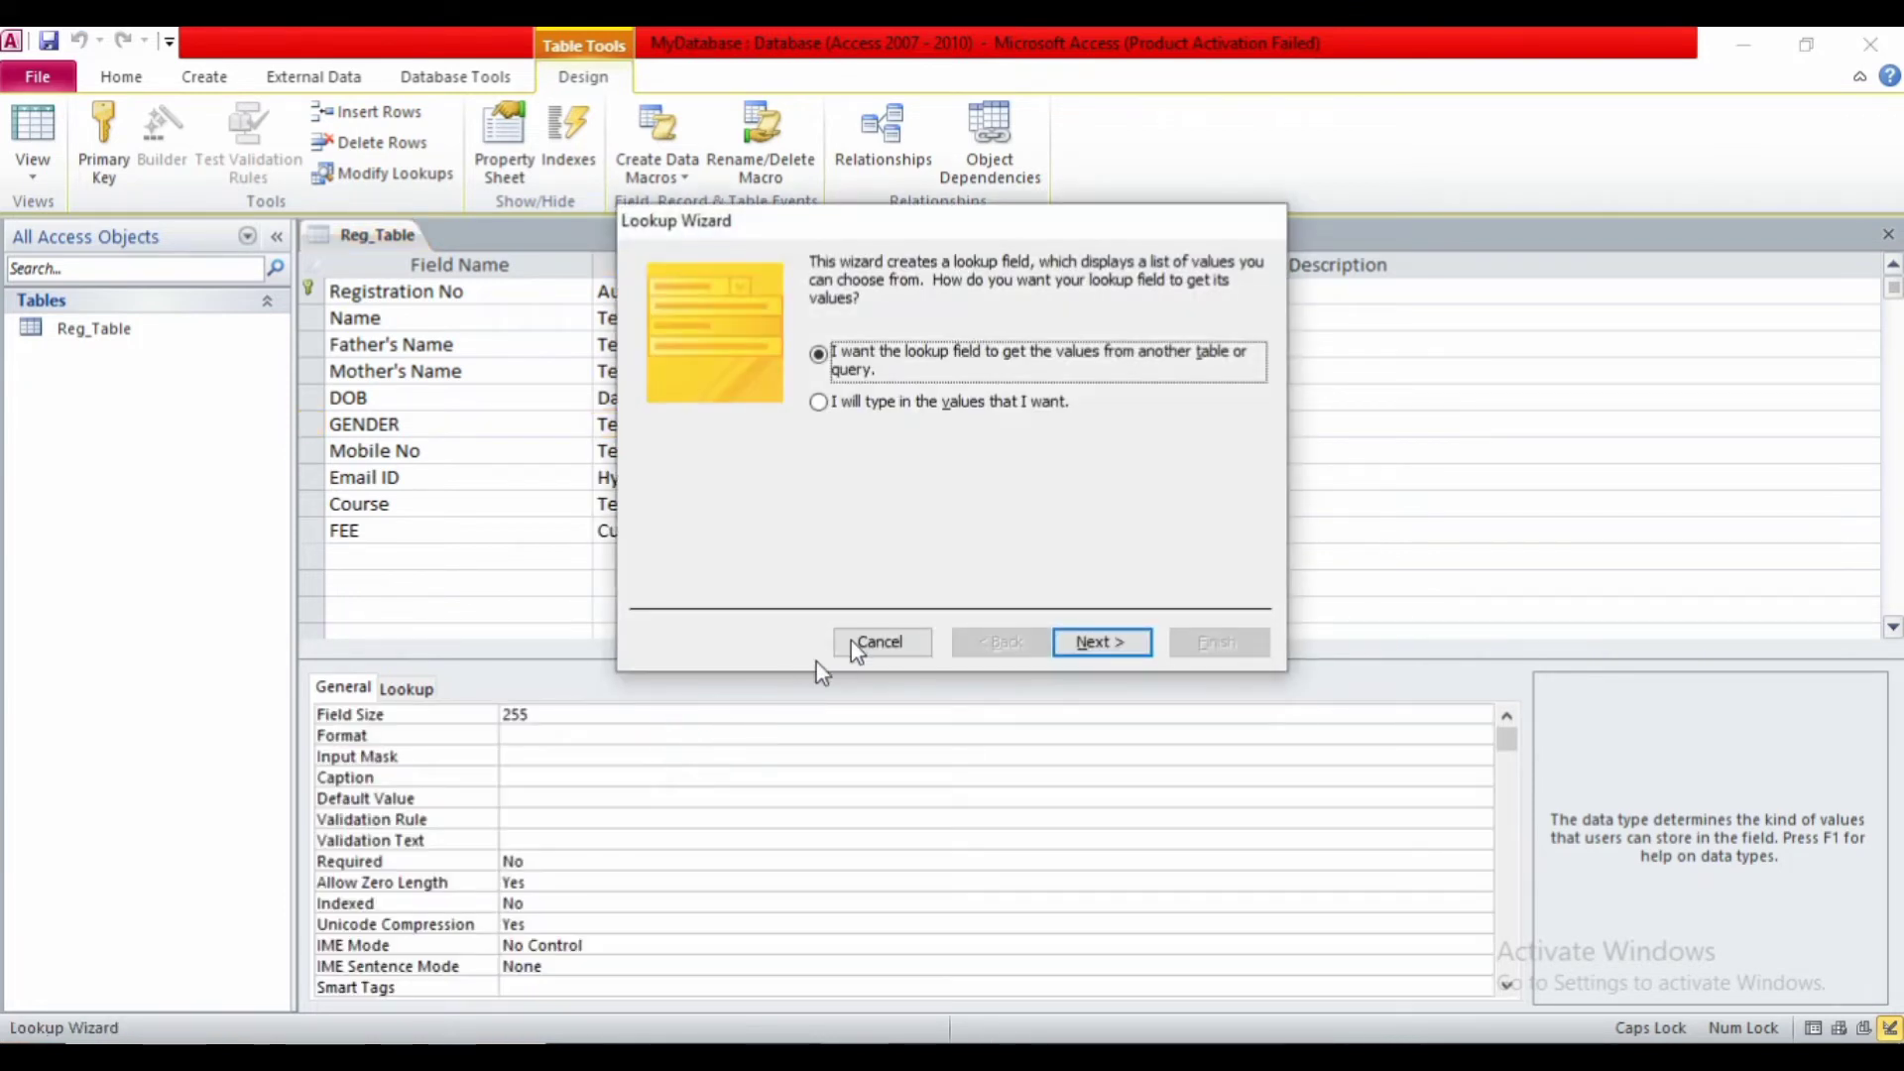
{"action": "left_click", "coordinate": [841, 413]}
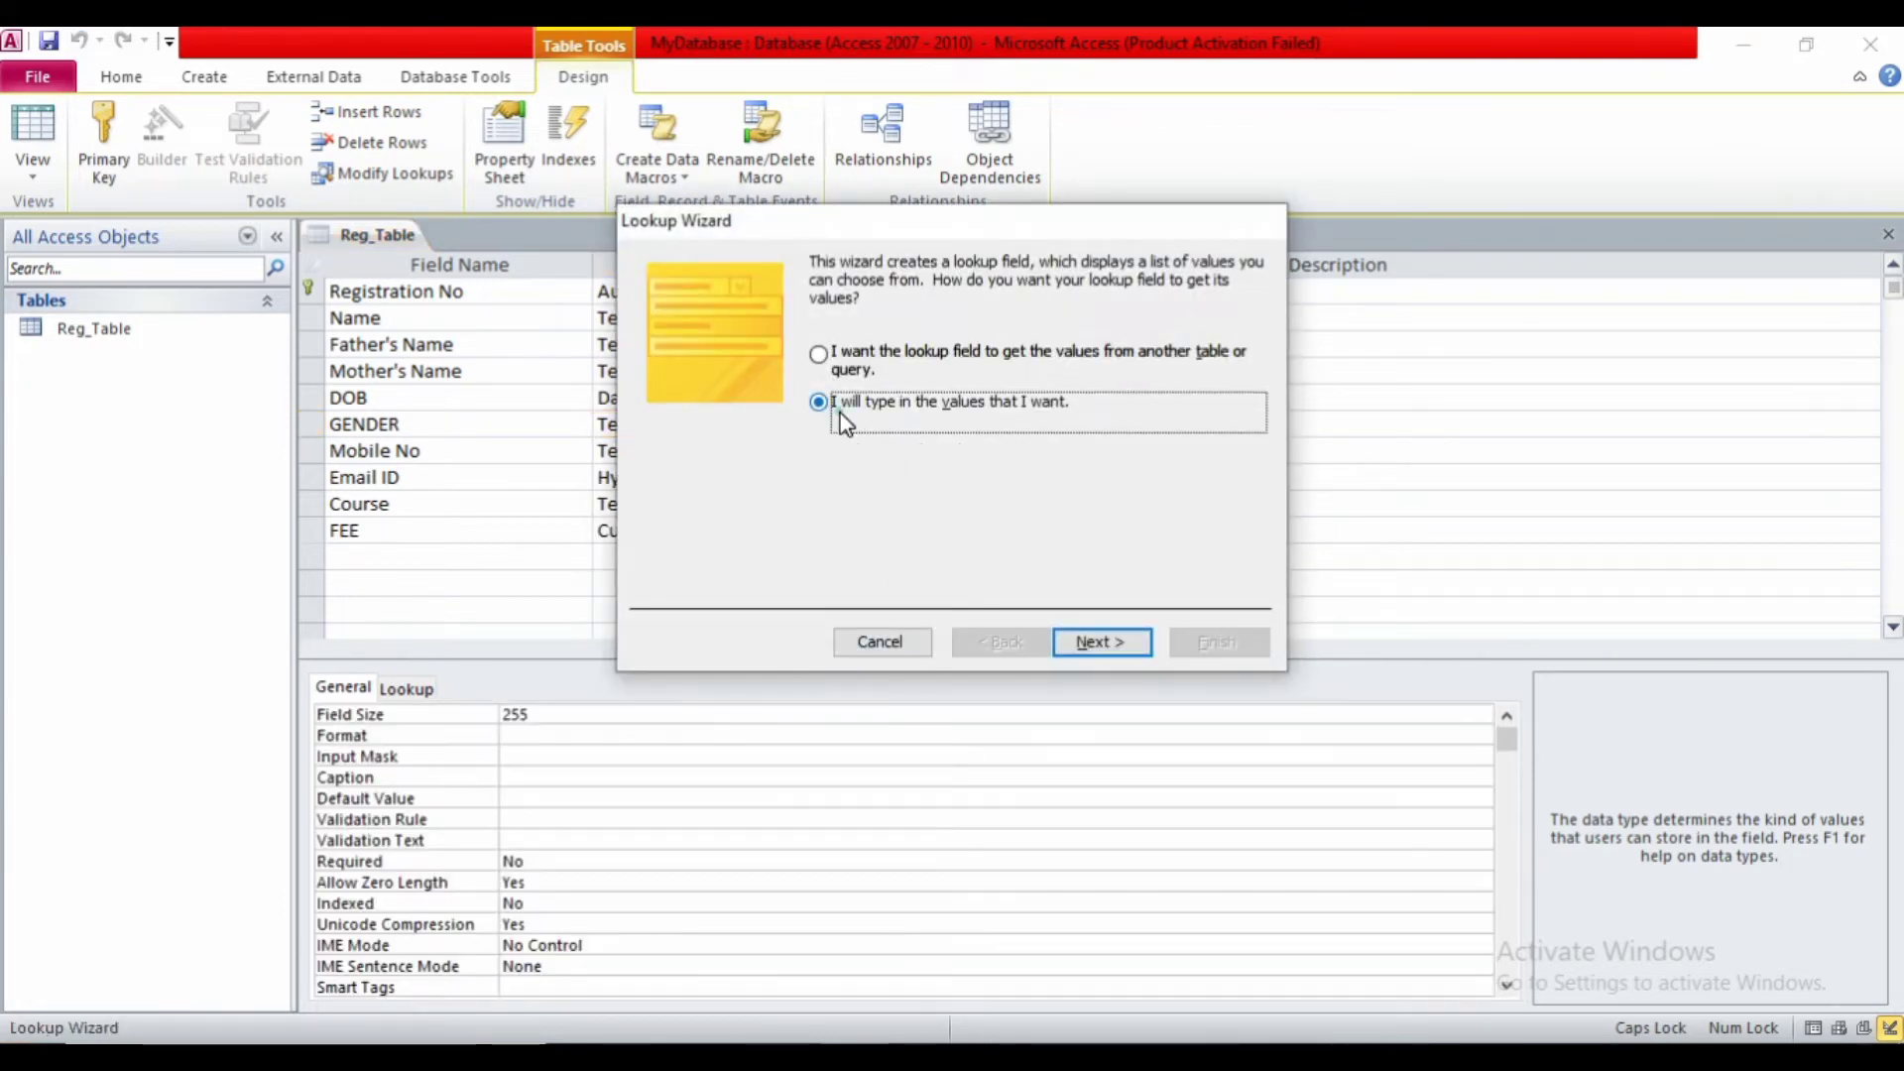
{"action": "left_click", "coordinate": [1068, 639]}
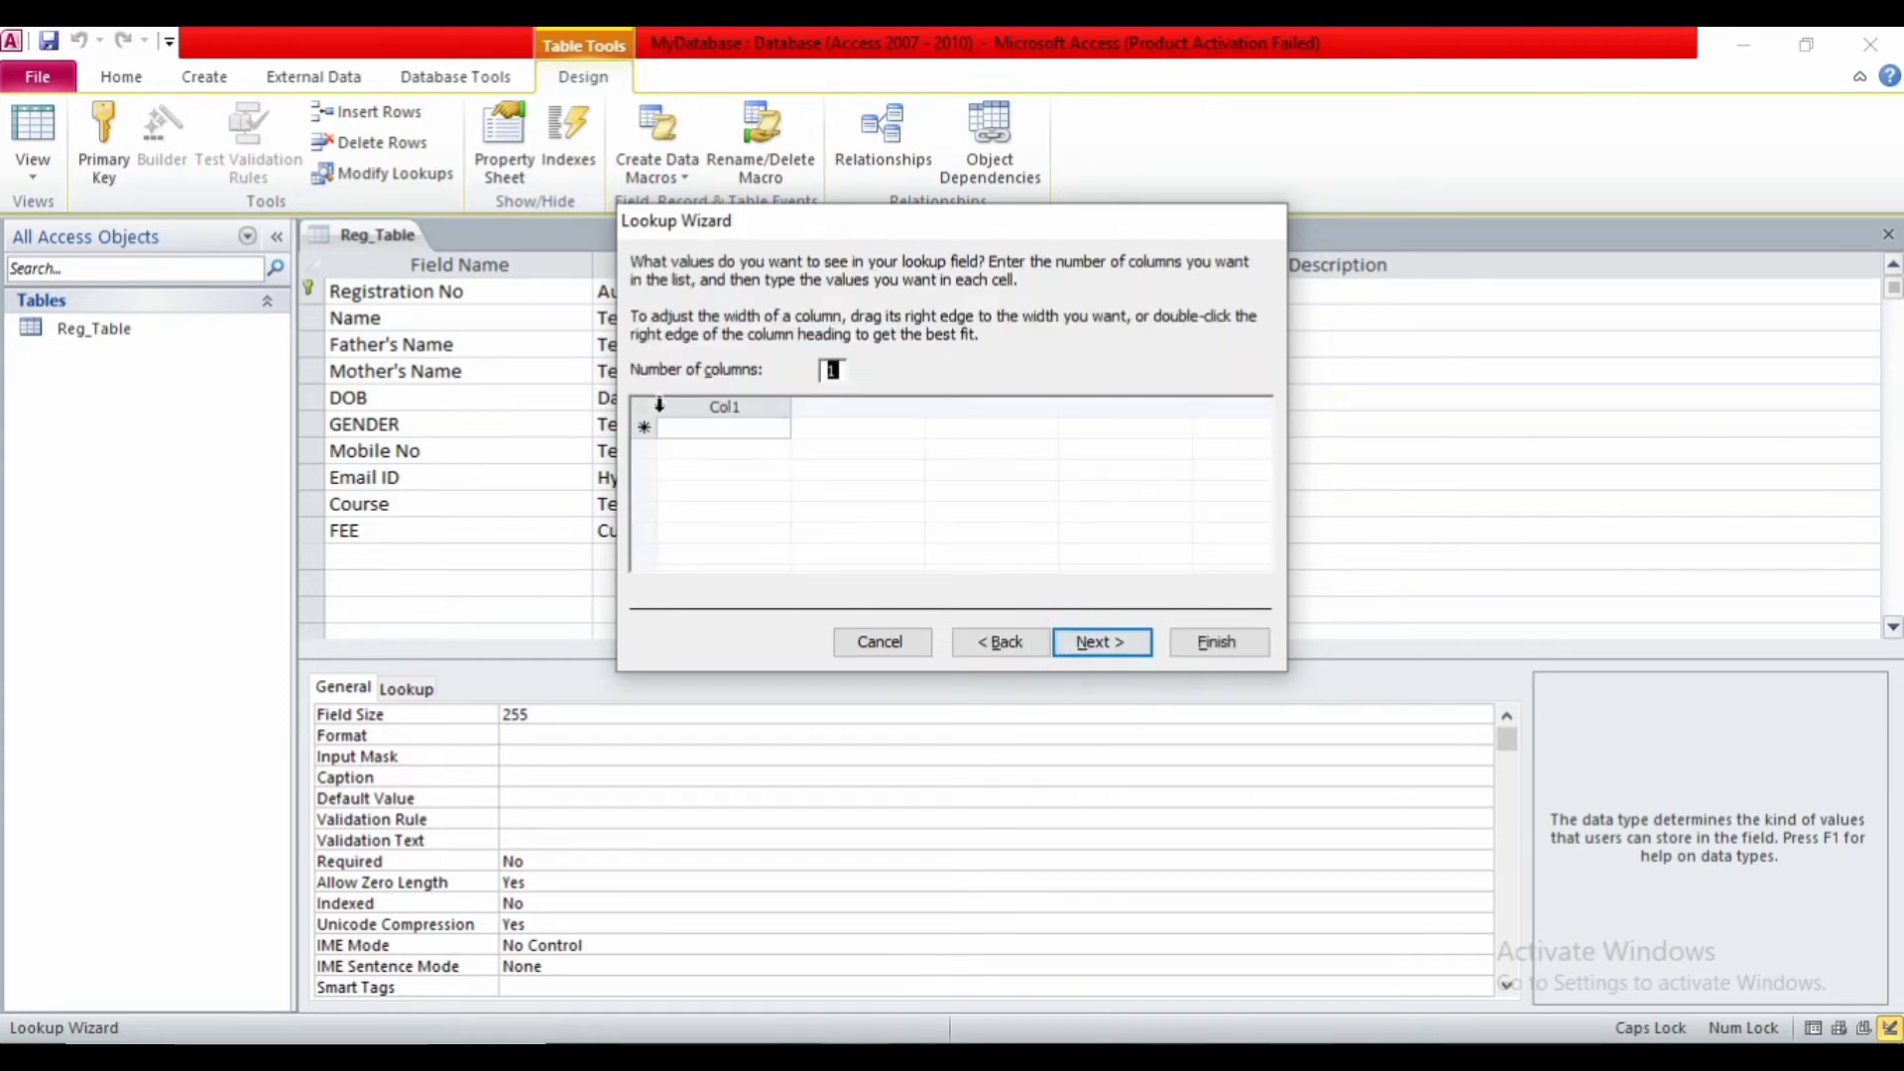
- Enter Male, Female and Transgender as lookup values, limit entries to the list, and finish
{"action": "left_click", "coordinate": [672, 428]}
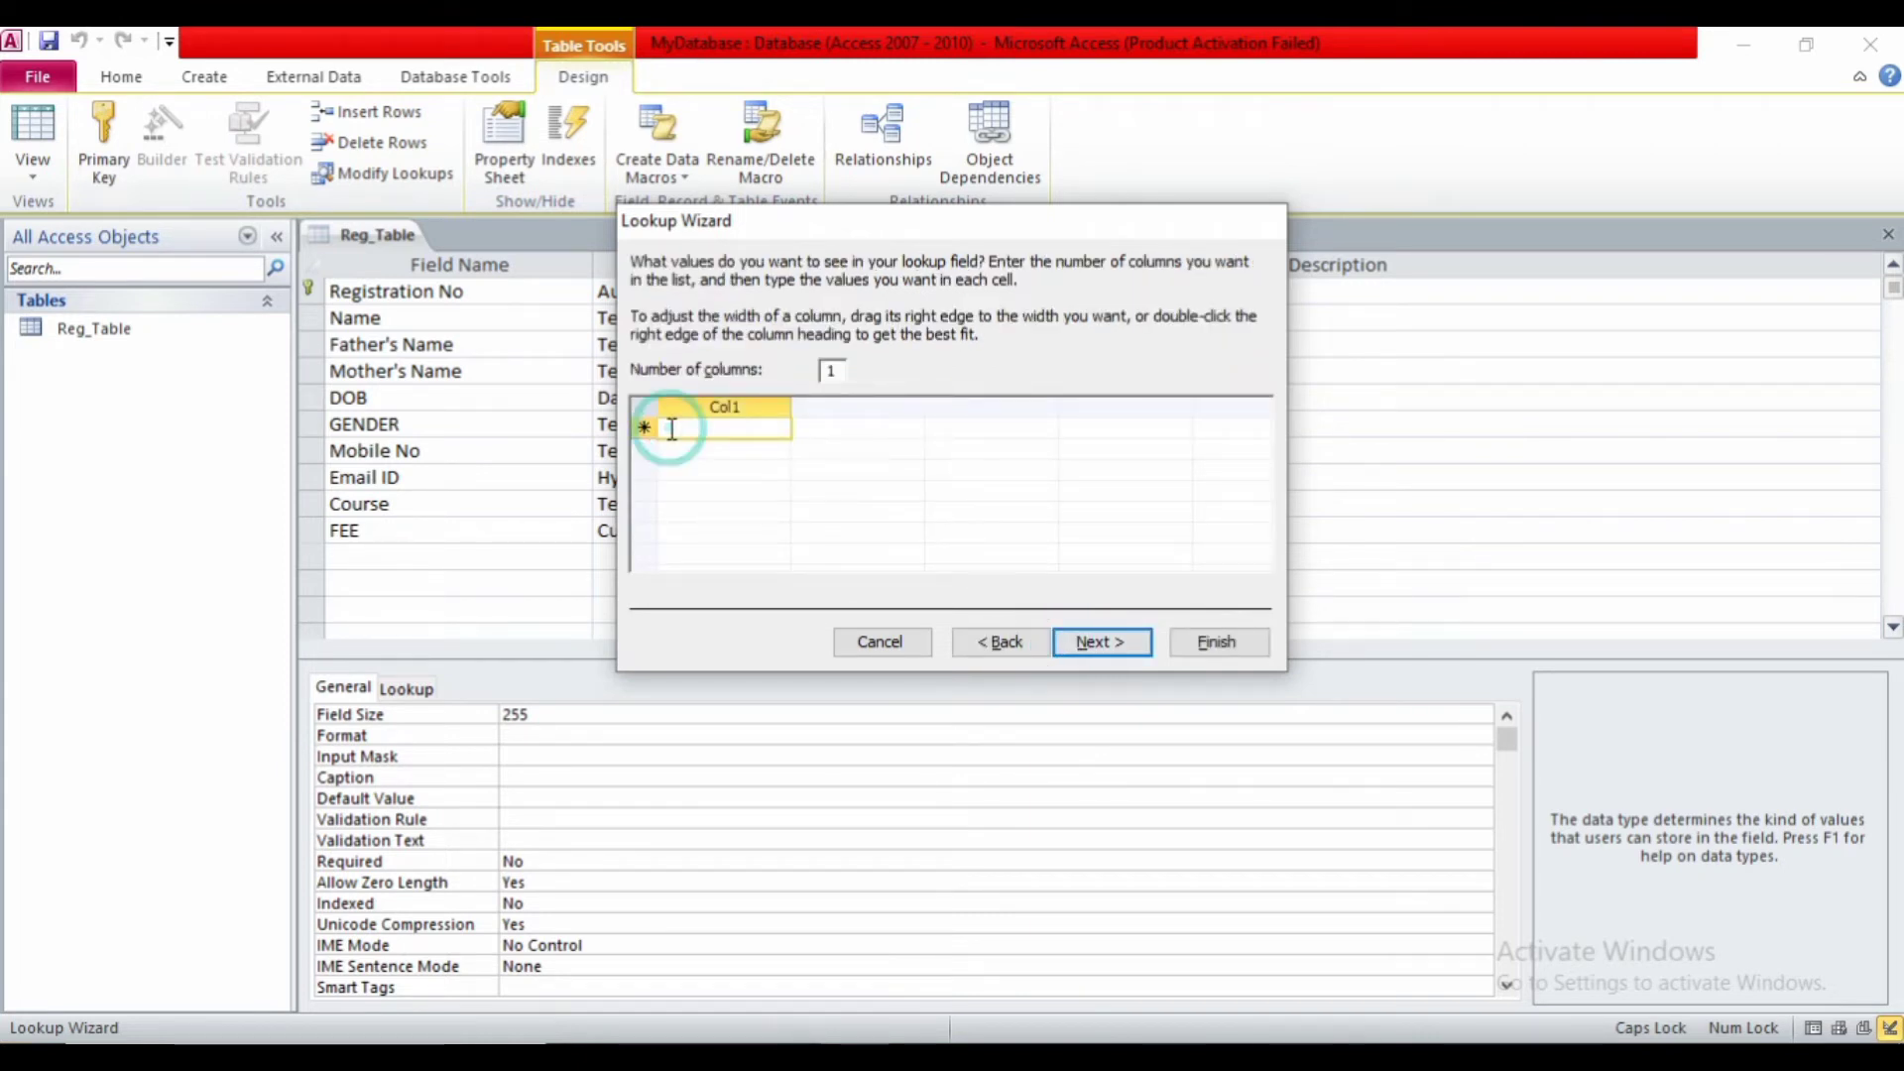
{"action": "type", "text": "m"}
{"action": "key", "text": "Caps_Lock"}
{"action": "type", "text": "ale"}
{"action": "key", "text": "Return"}
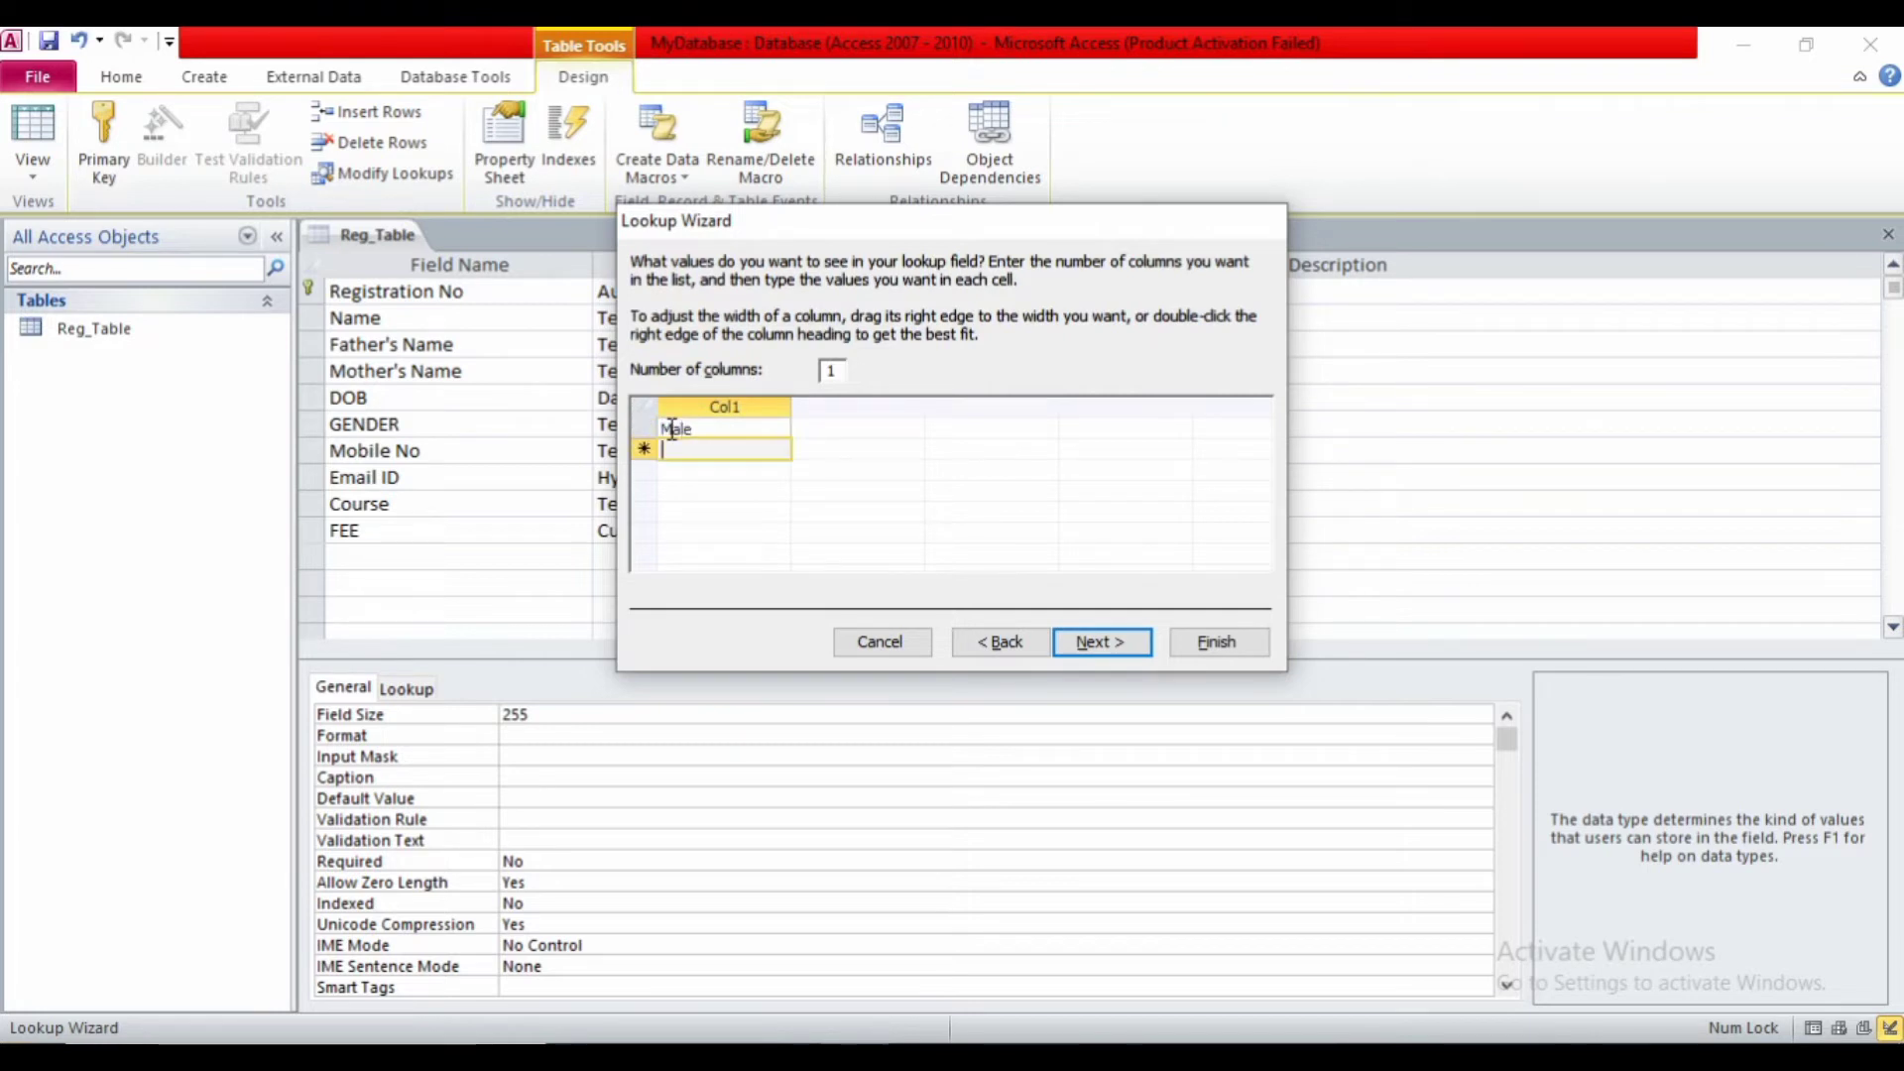
{"action": "type", "text": "Female"}
{"action": "key", "text": "Return"}
{"action": "type", "text": "Tran"}
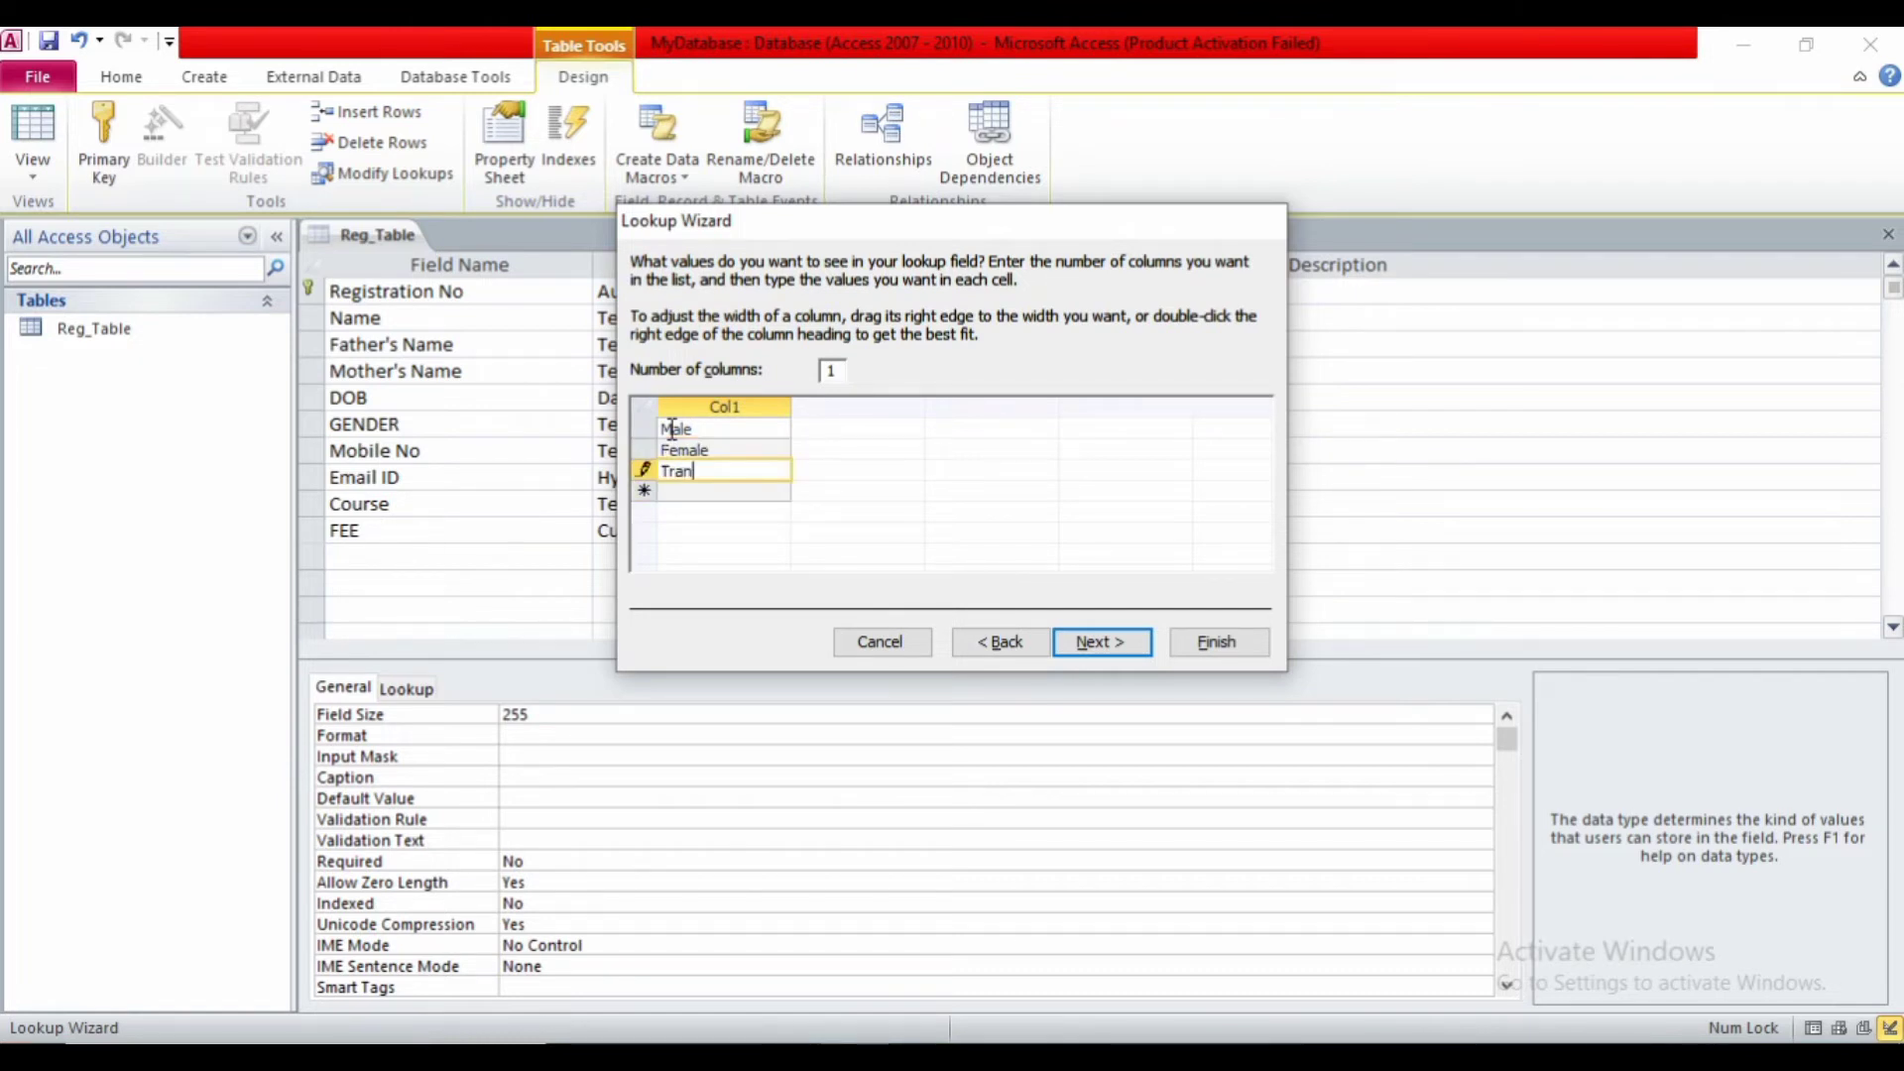
{"action": "type", "text": "sgender"}
{"action": "left_click", "coordinate": [1091, 644]}
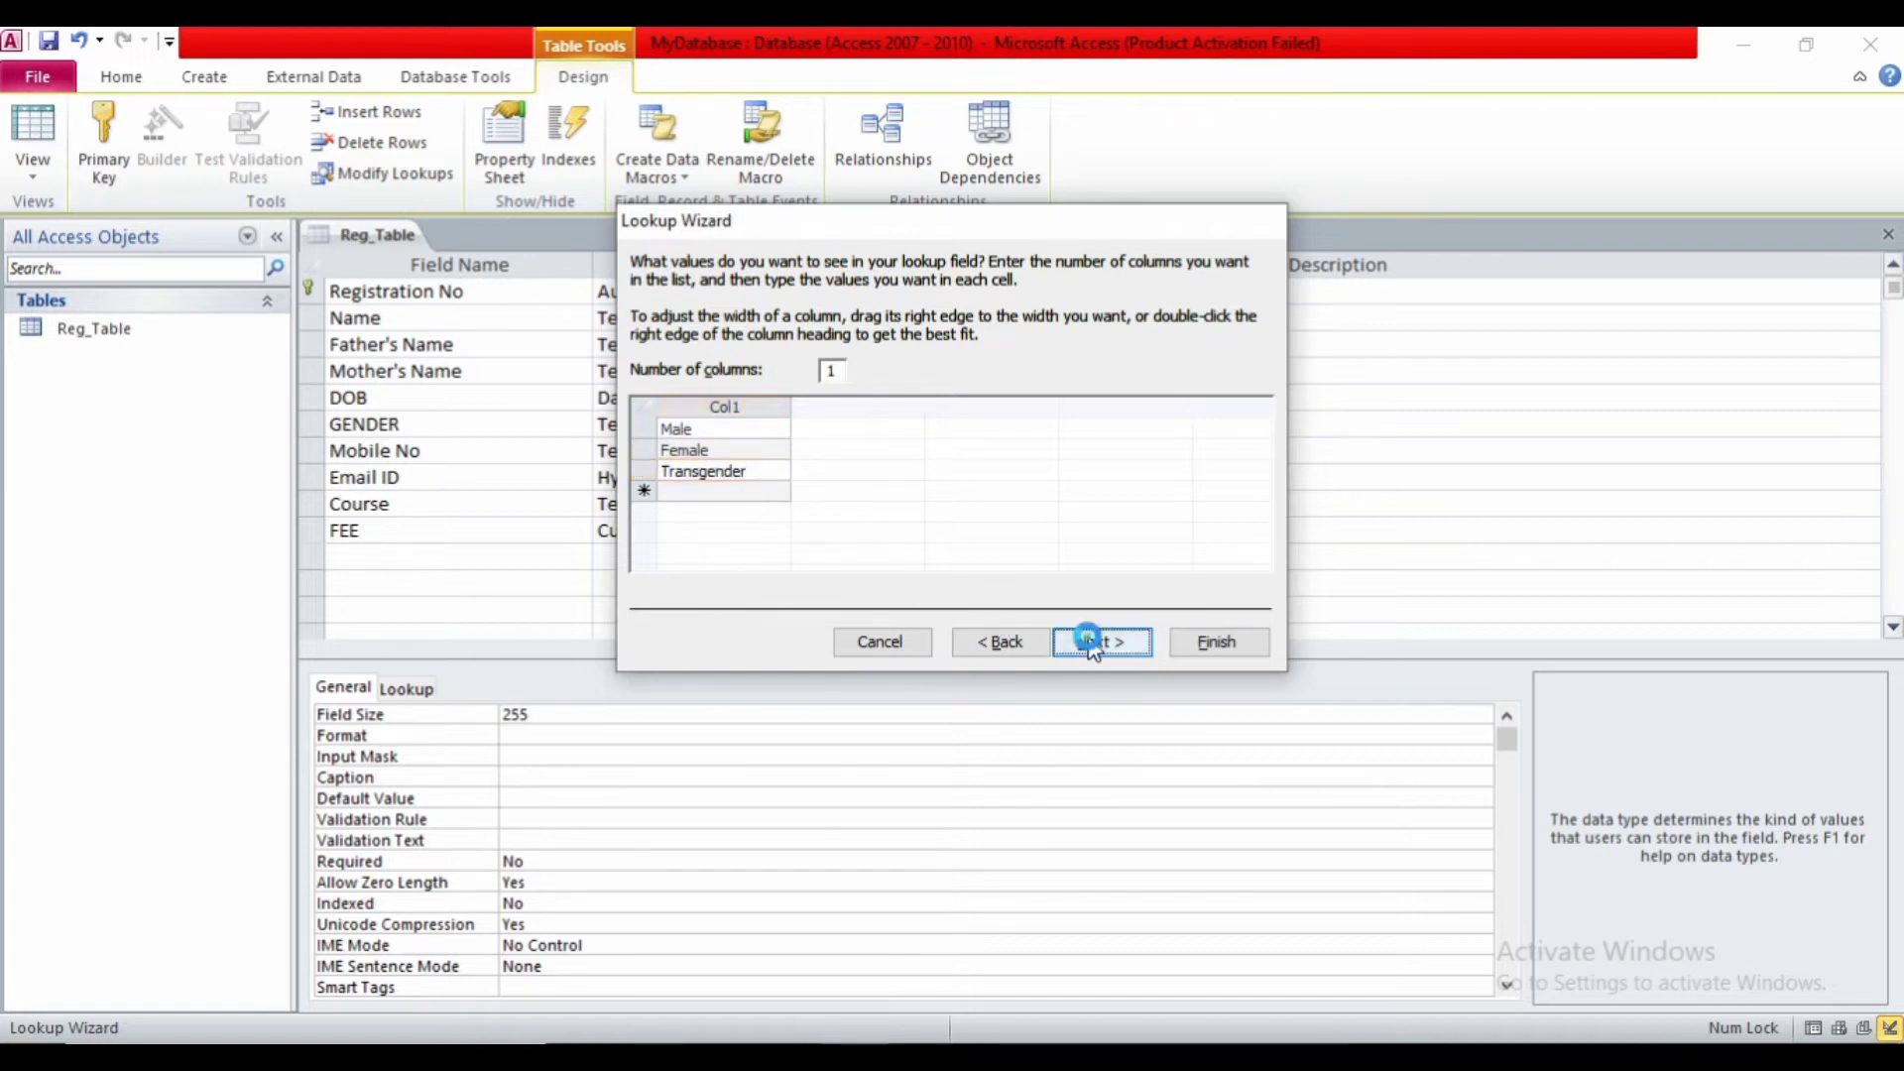
{"action": "left_click", "coordinate": [819, 354]}
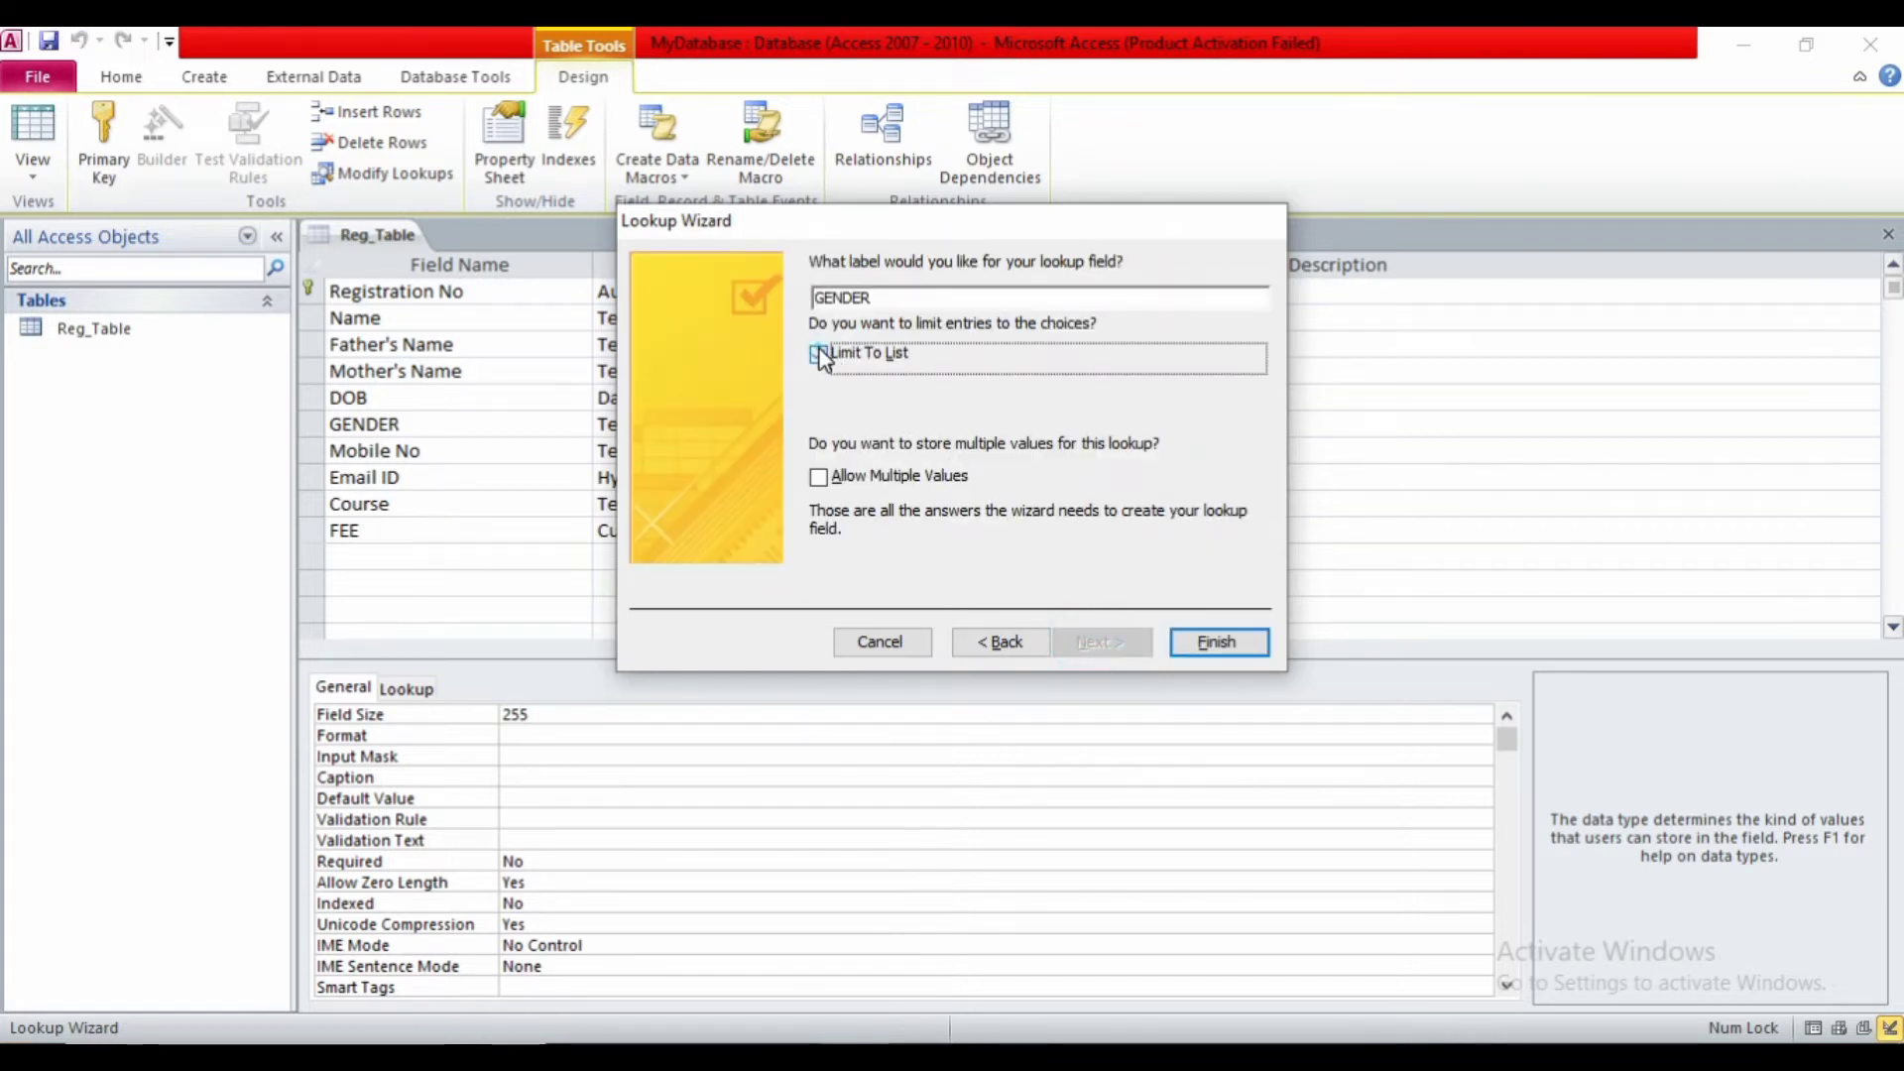
{"action": "left_click", "coordinate": [1202, 642]}
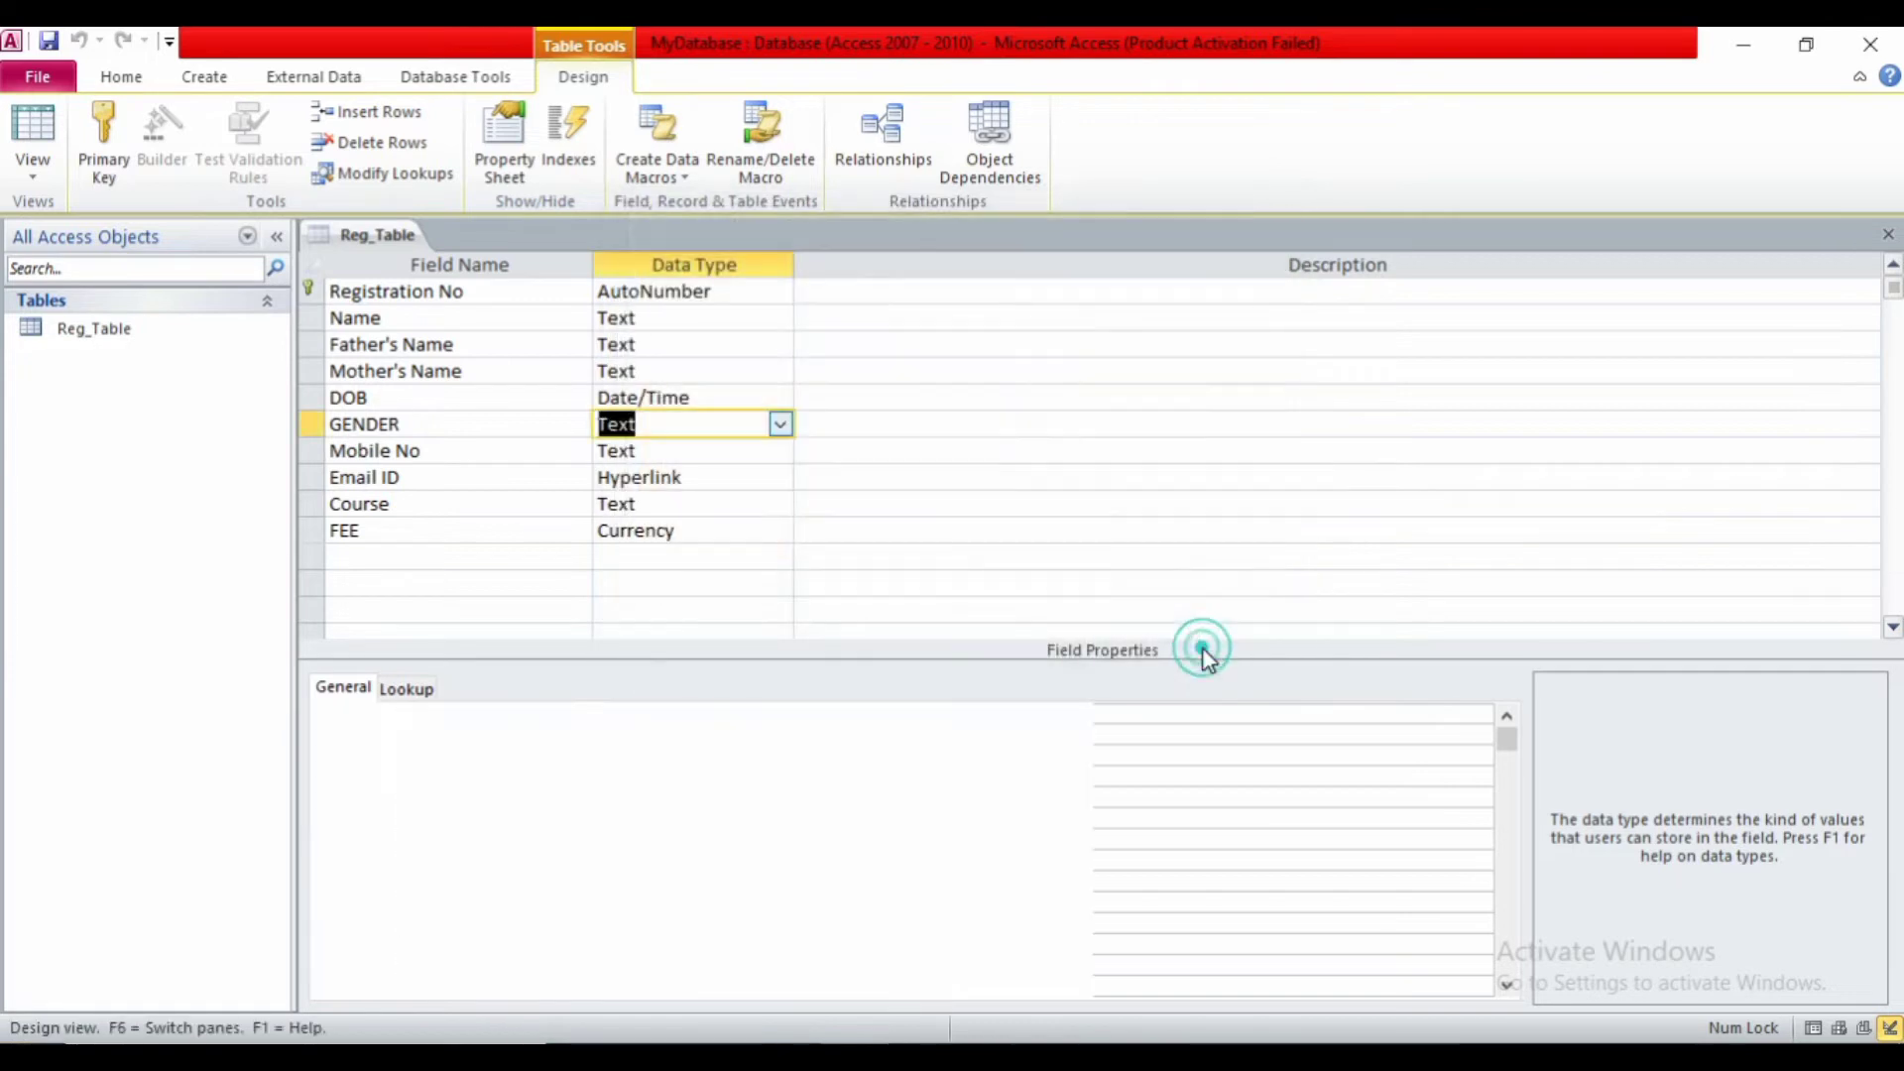
- Add a Photo field with the Attachment data type below FEE and save the table design
{"action": "left_click", "coordinate": [404, 558]}
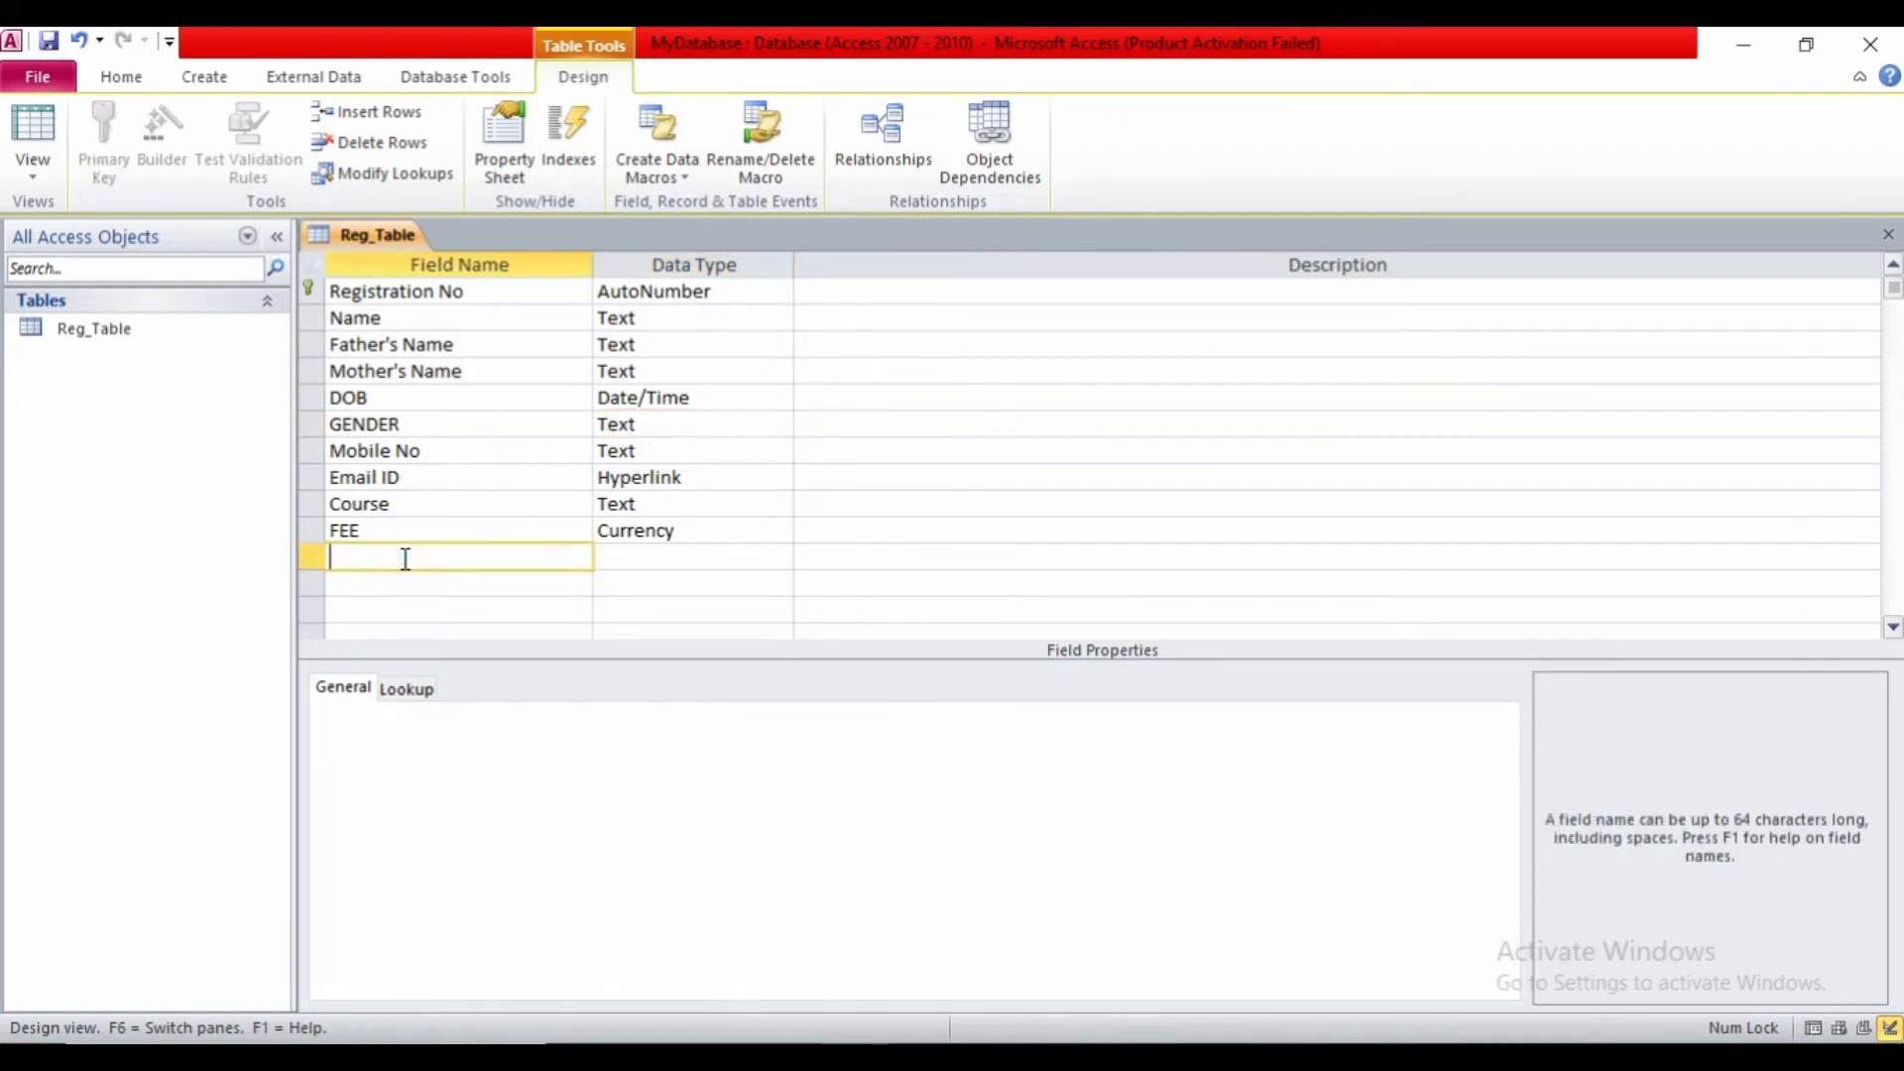
{"action": "type", "text": "Photo"}
{"action": "key", "text": "Tab"}
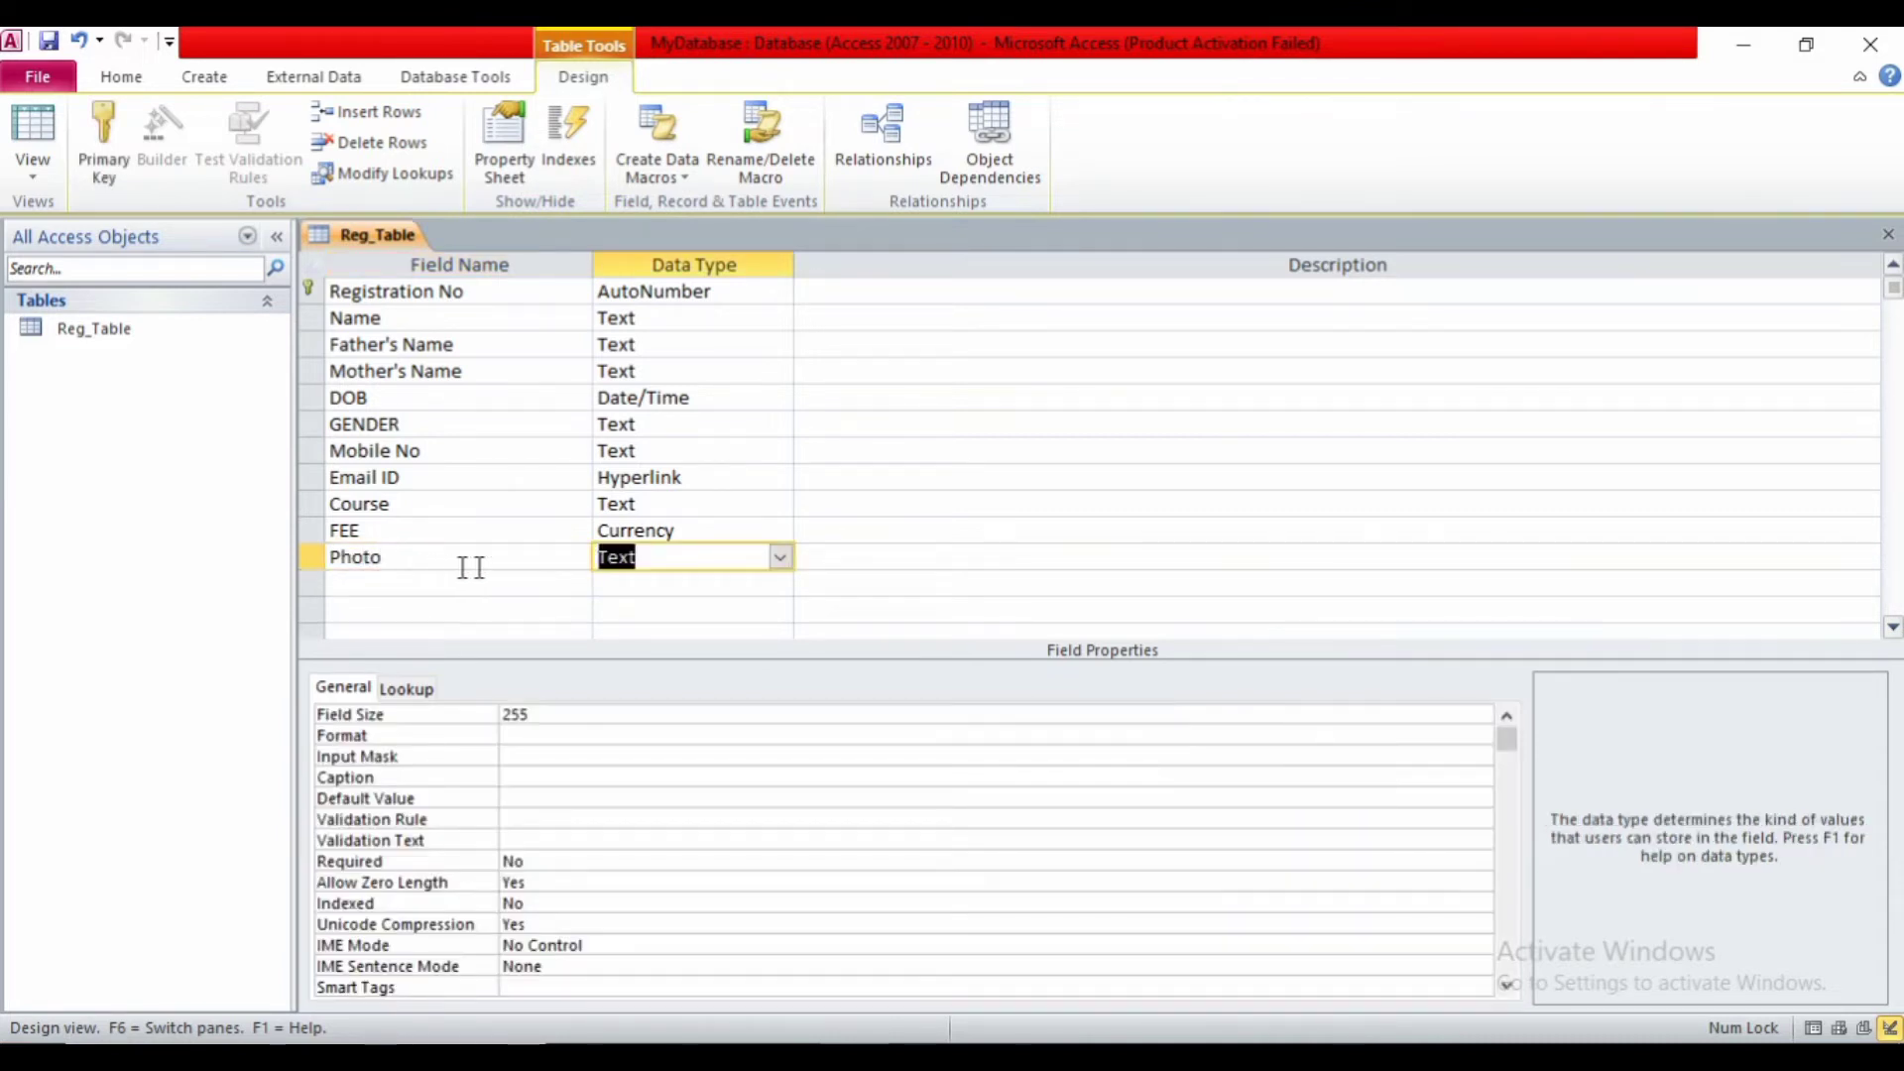
{"action": "left_click", "coordinate": [779, 557]}
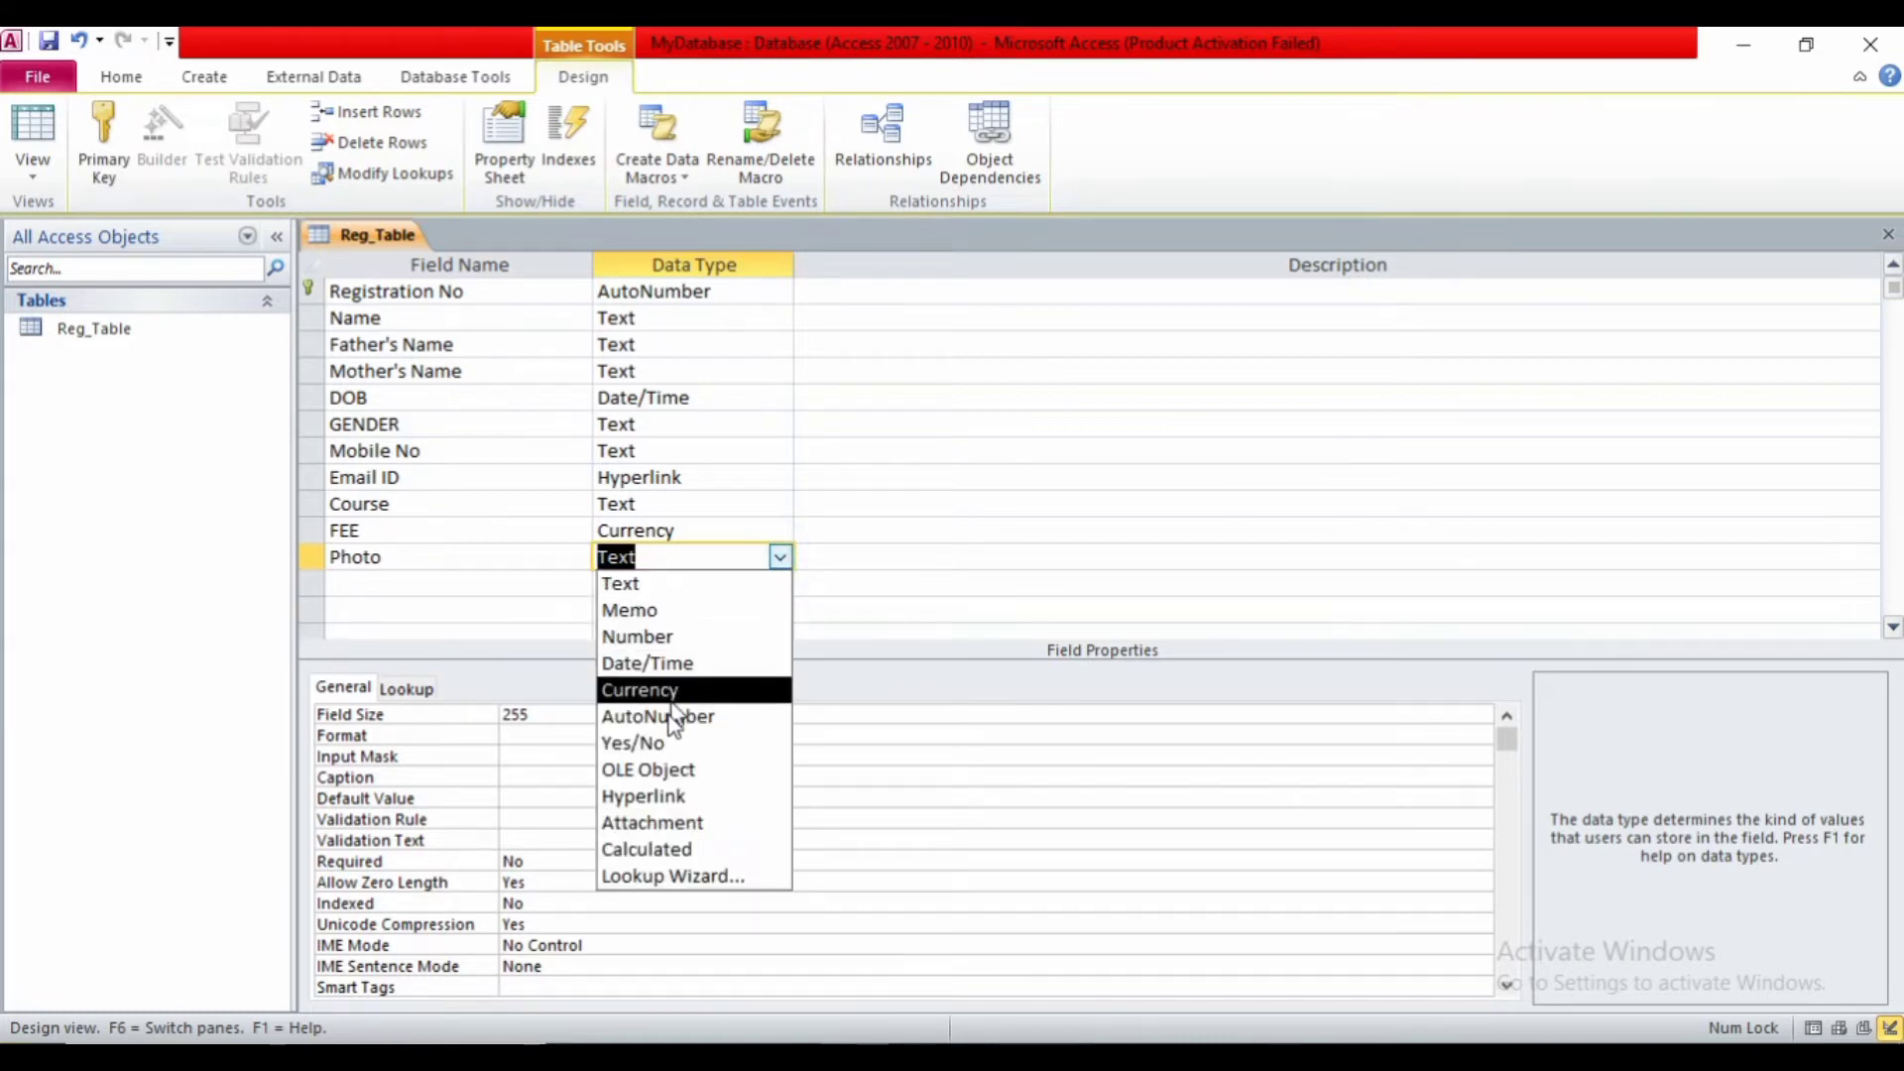
{"action": "left_click", "coordinate": [647, 823]}
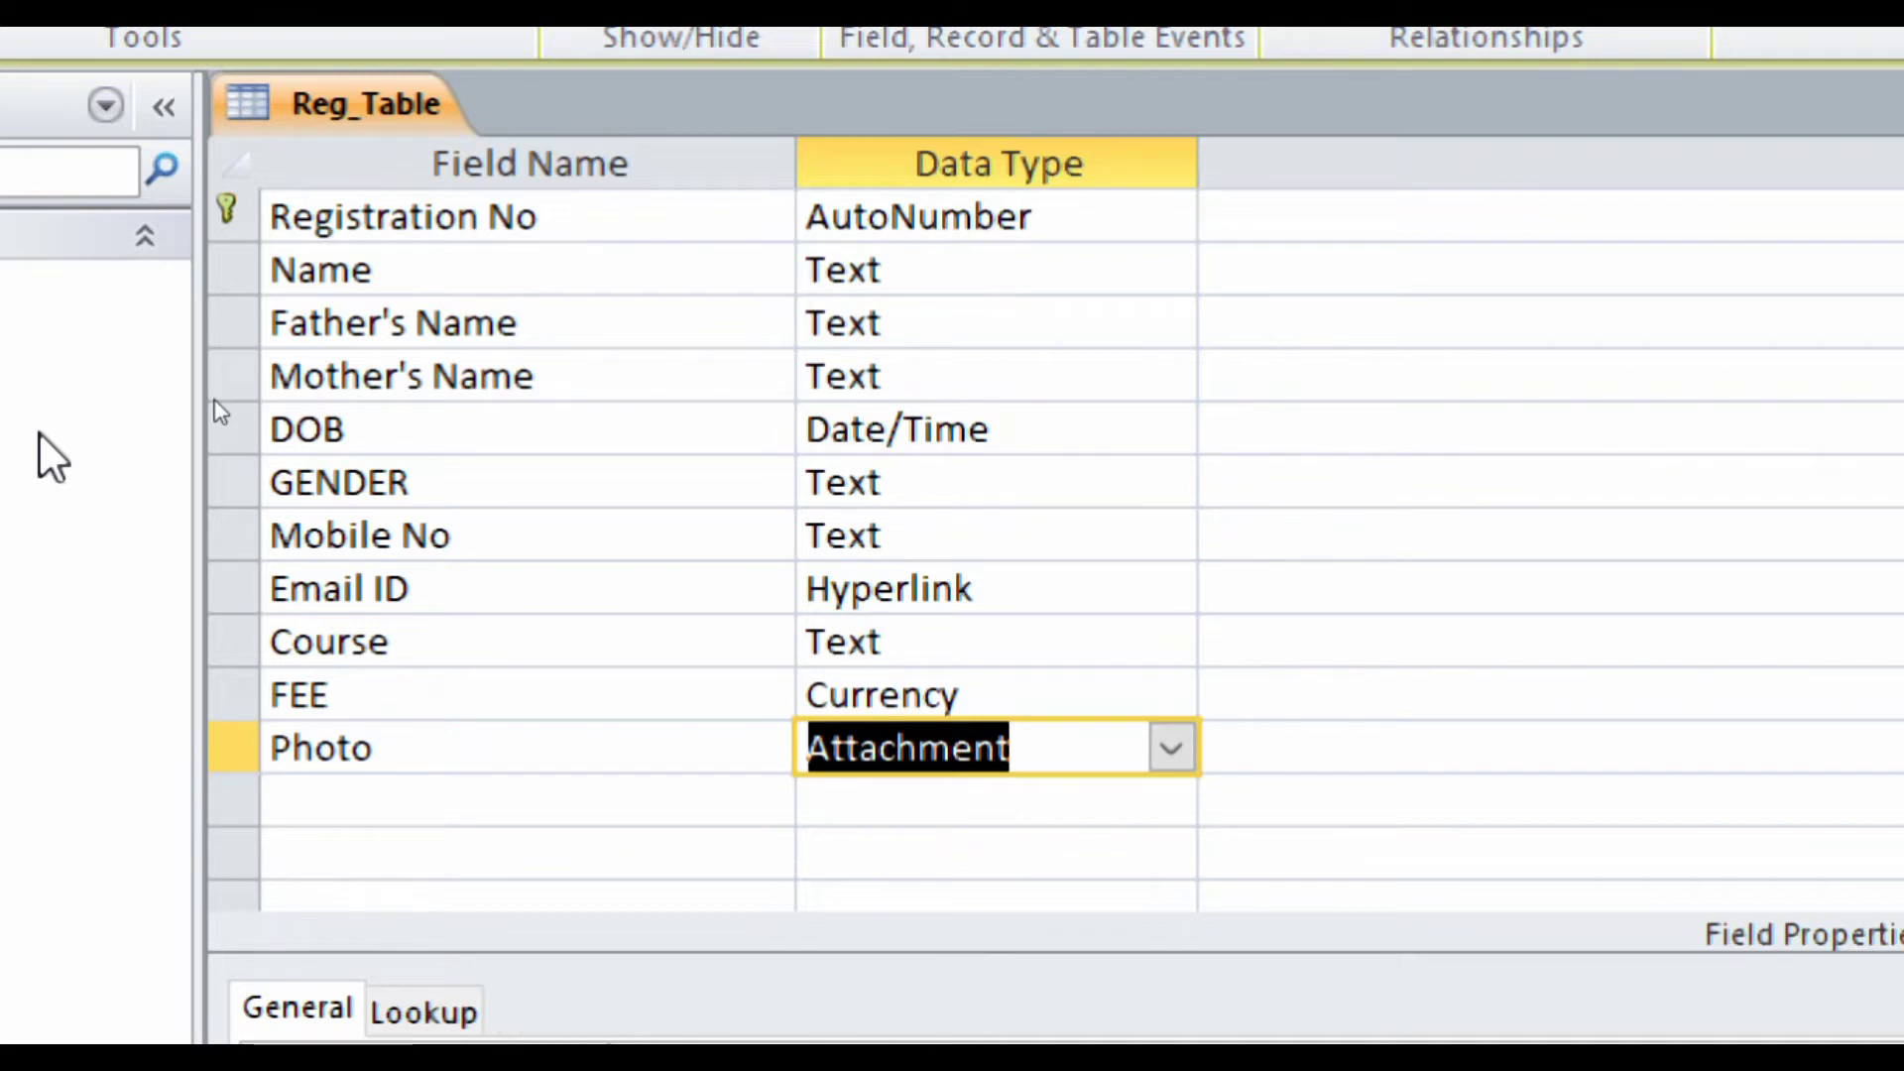
{"action": "key", "text": "ctrl+s"}
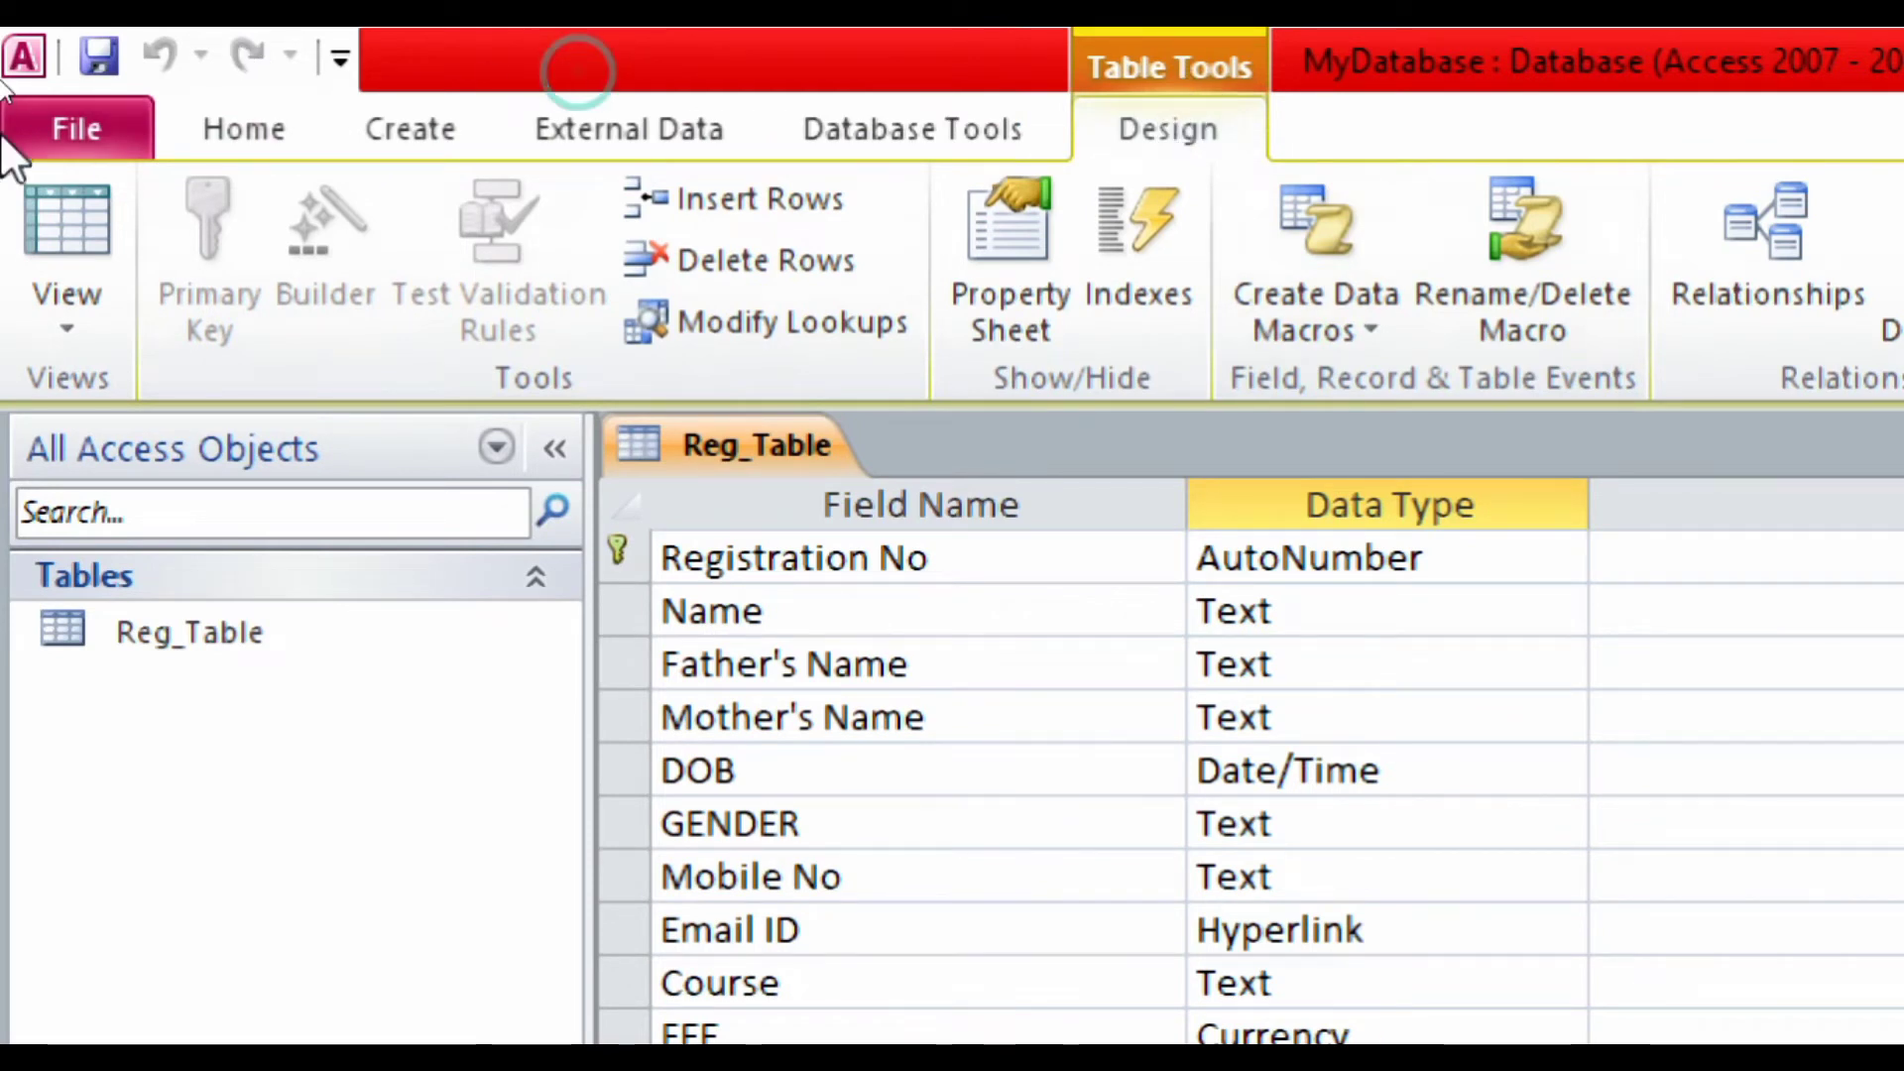
- Show Reg_Table's view options from the Home tab's View dropdown
{"action": "left_click", "coordinate": [281, 147]}
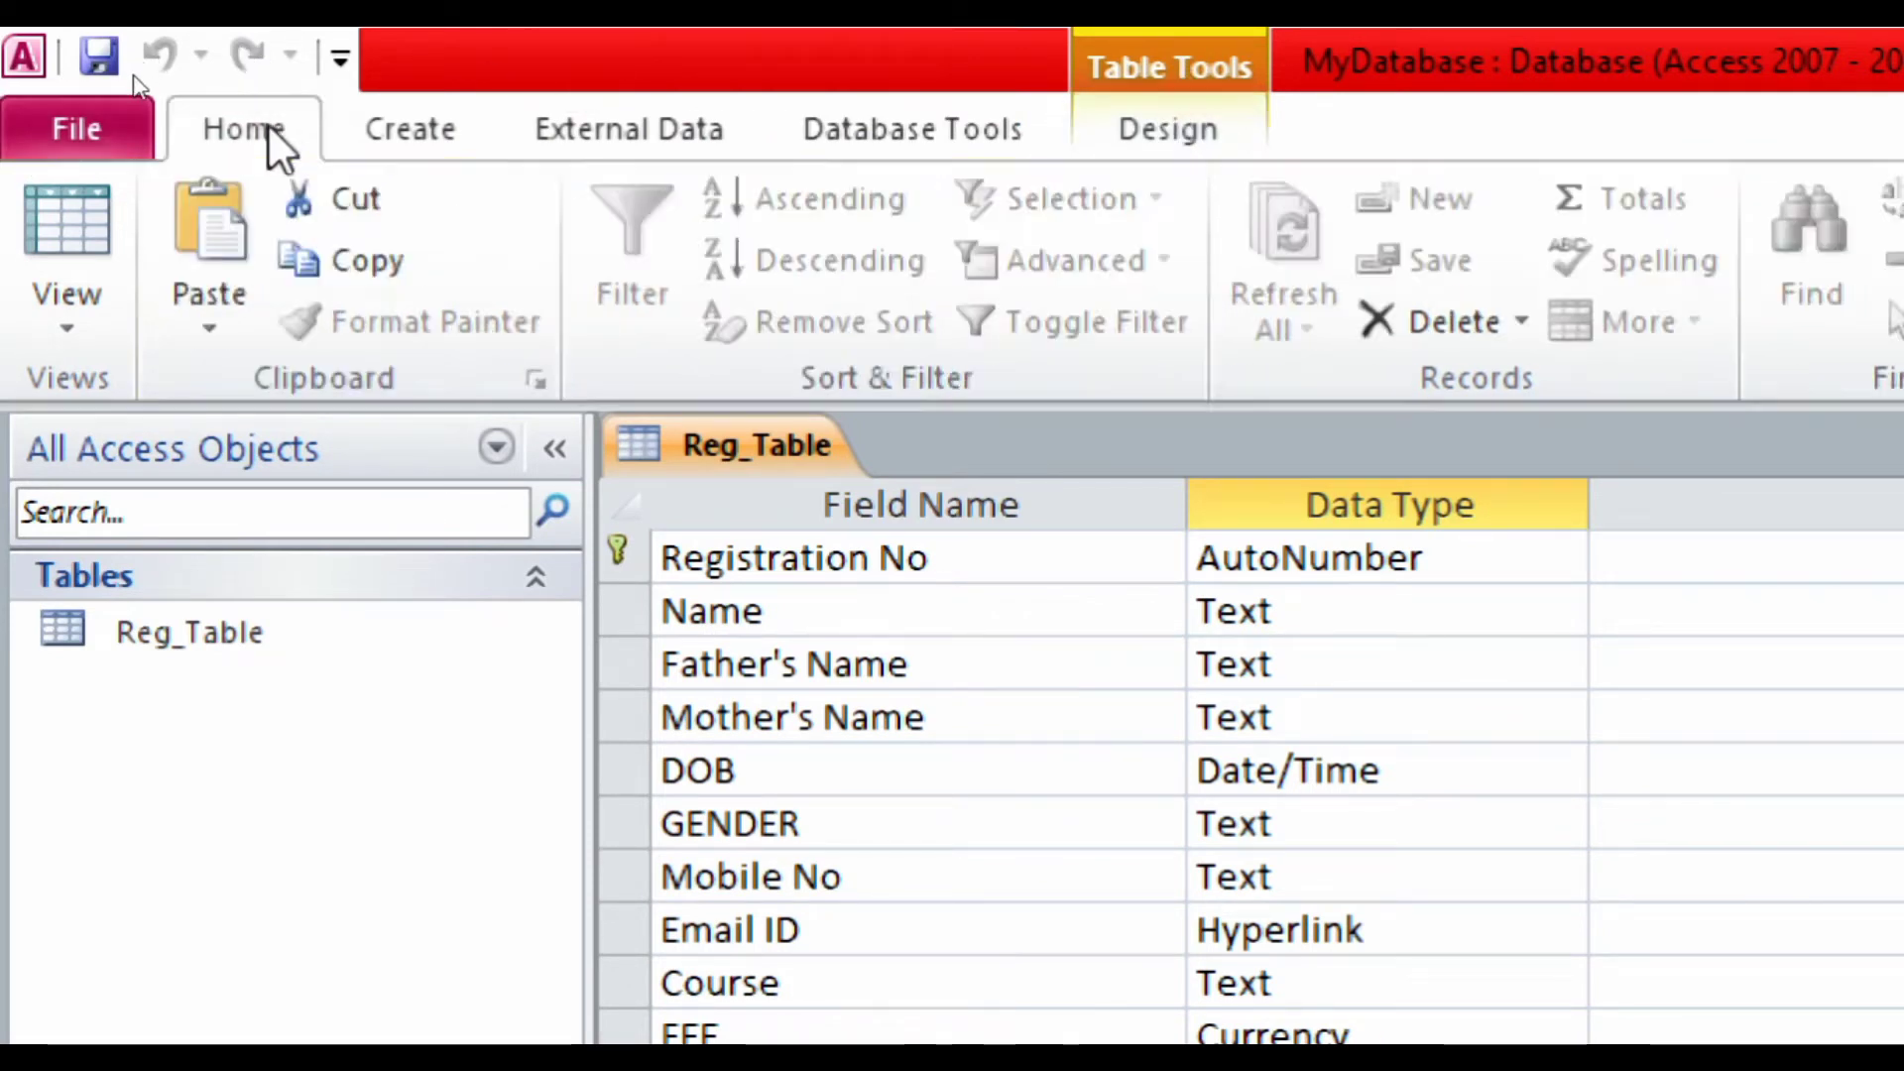
{"action": "left_click", "coordinate": [48, 327]}
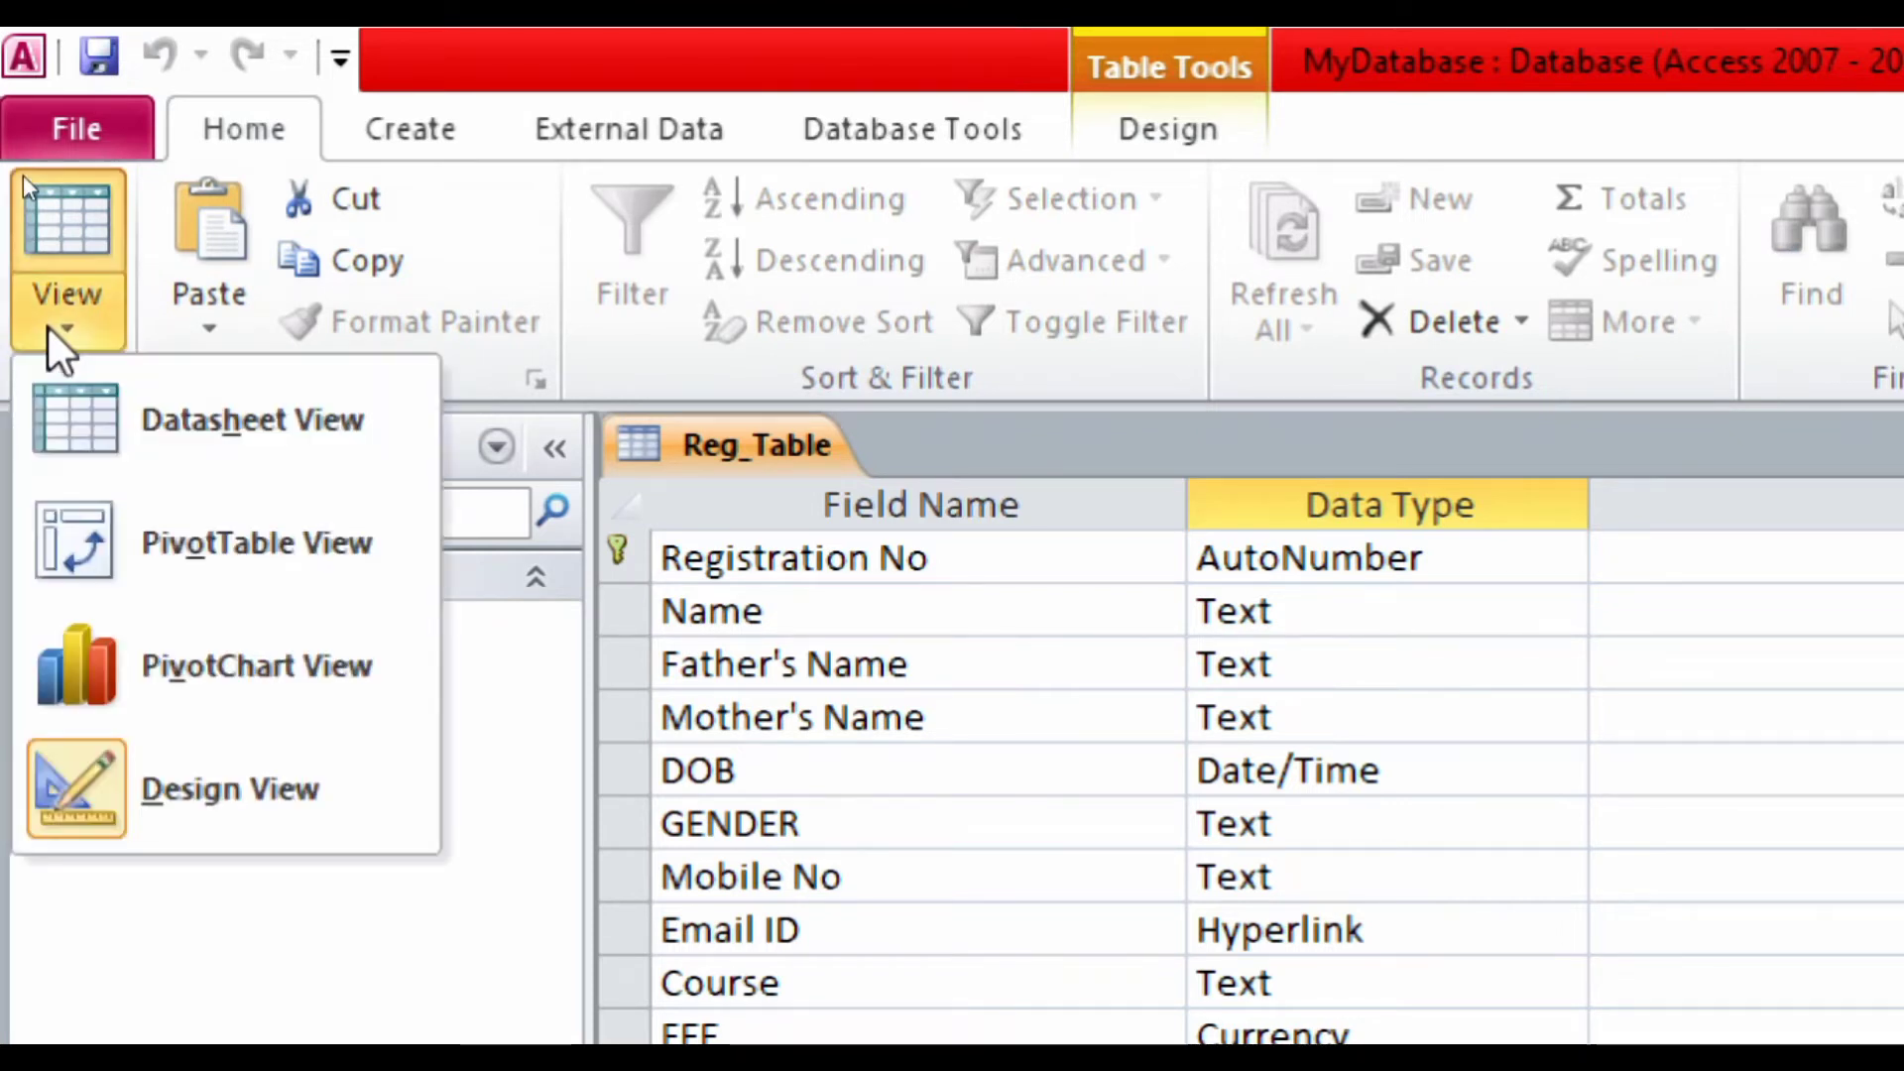
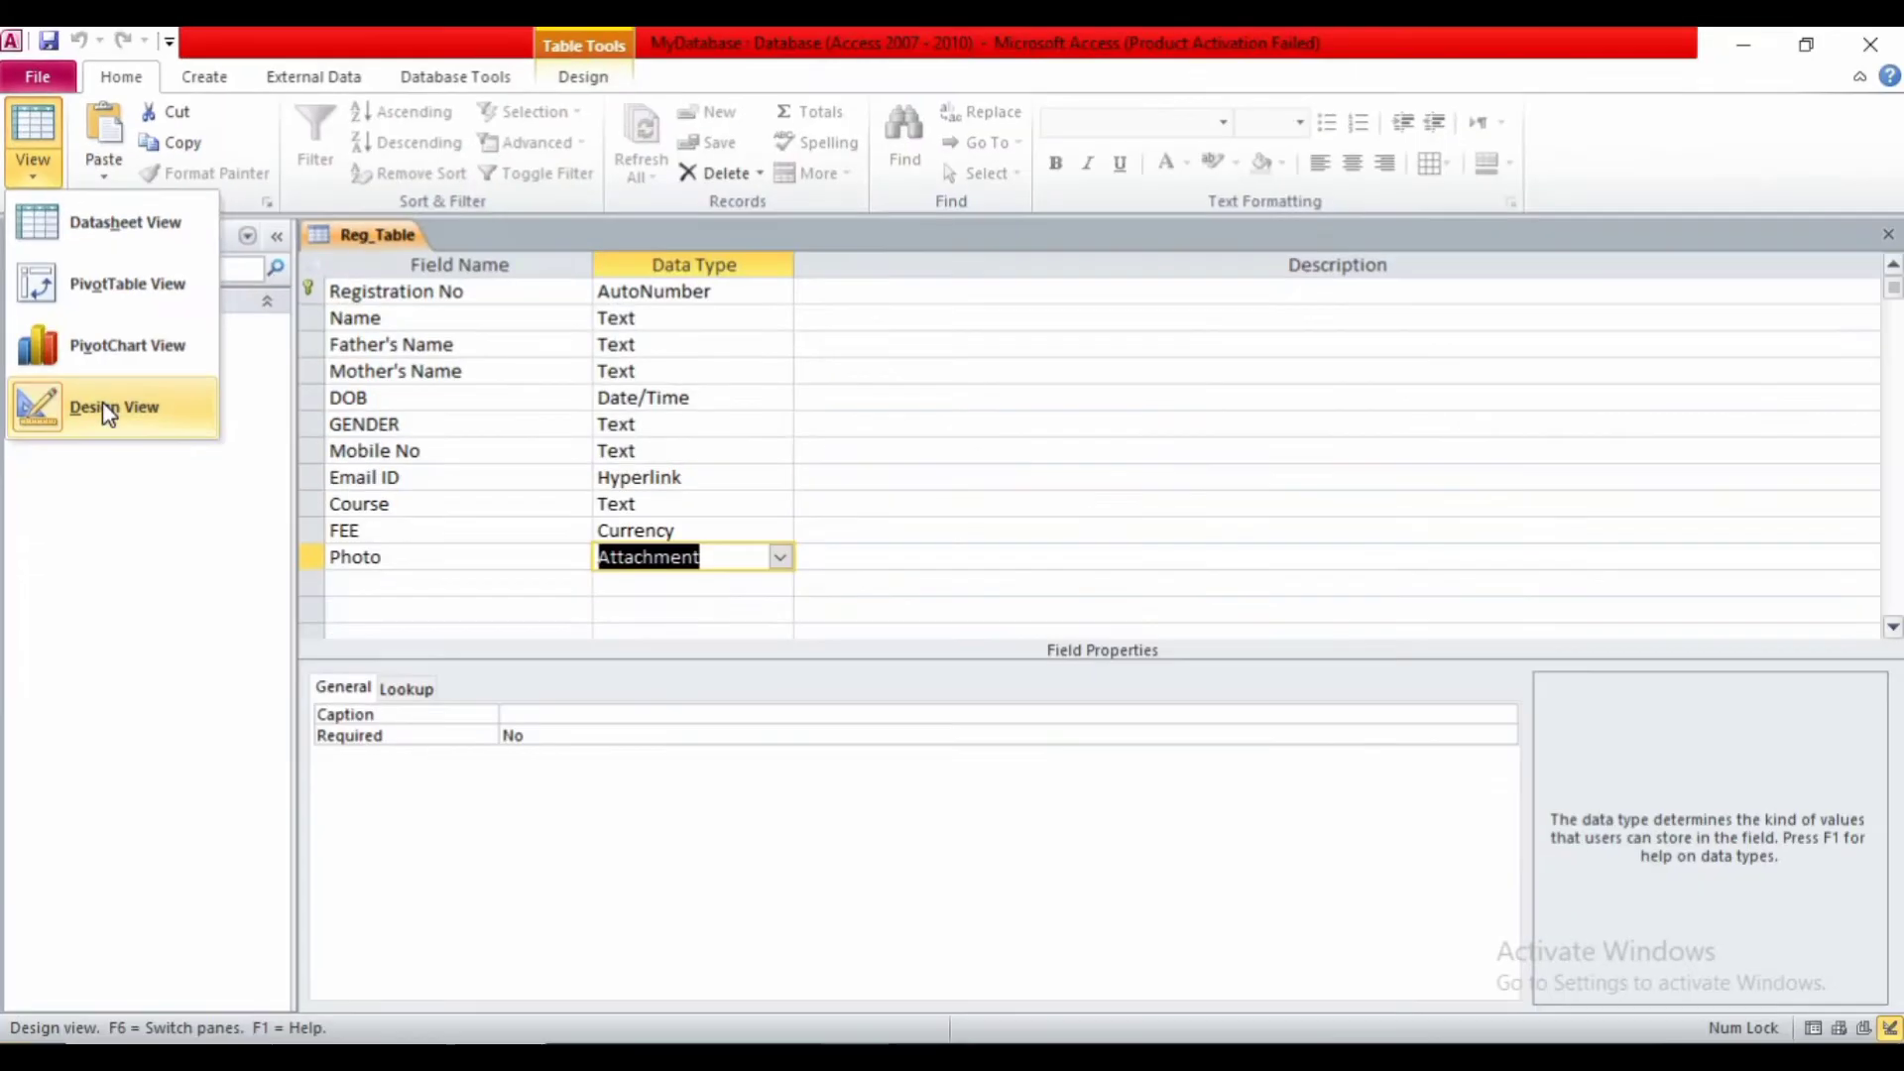
- Save the Reg_Table design from its tab menu and switch the table to Datasheet View
{"action": "left_click", "coordinate": [175, 556]}
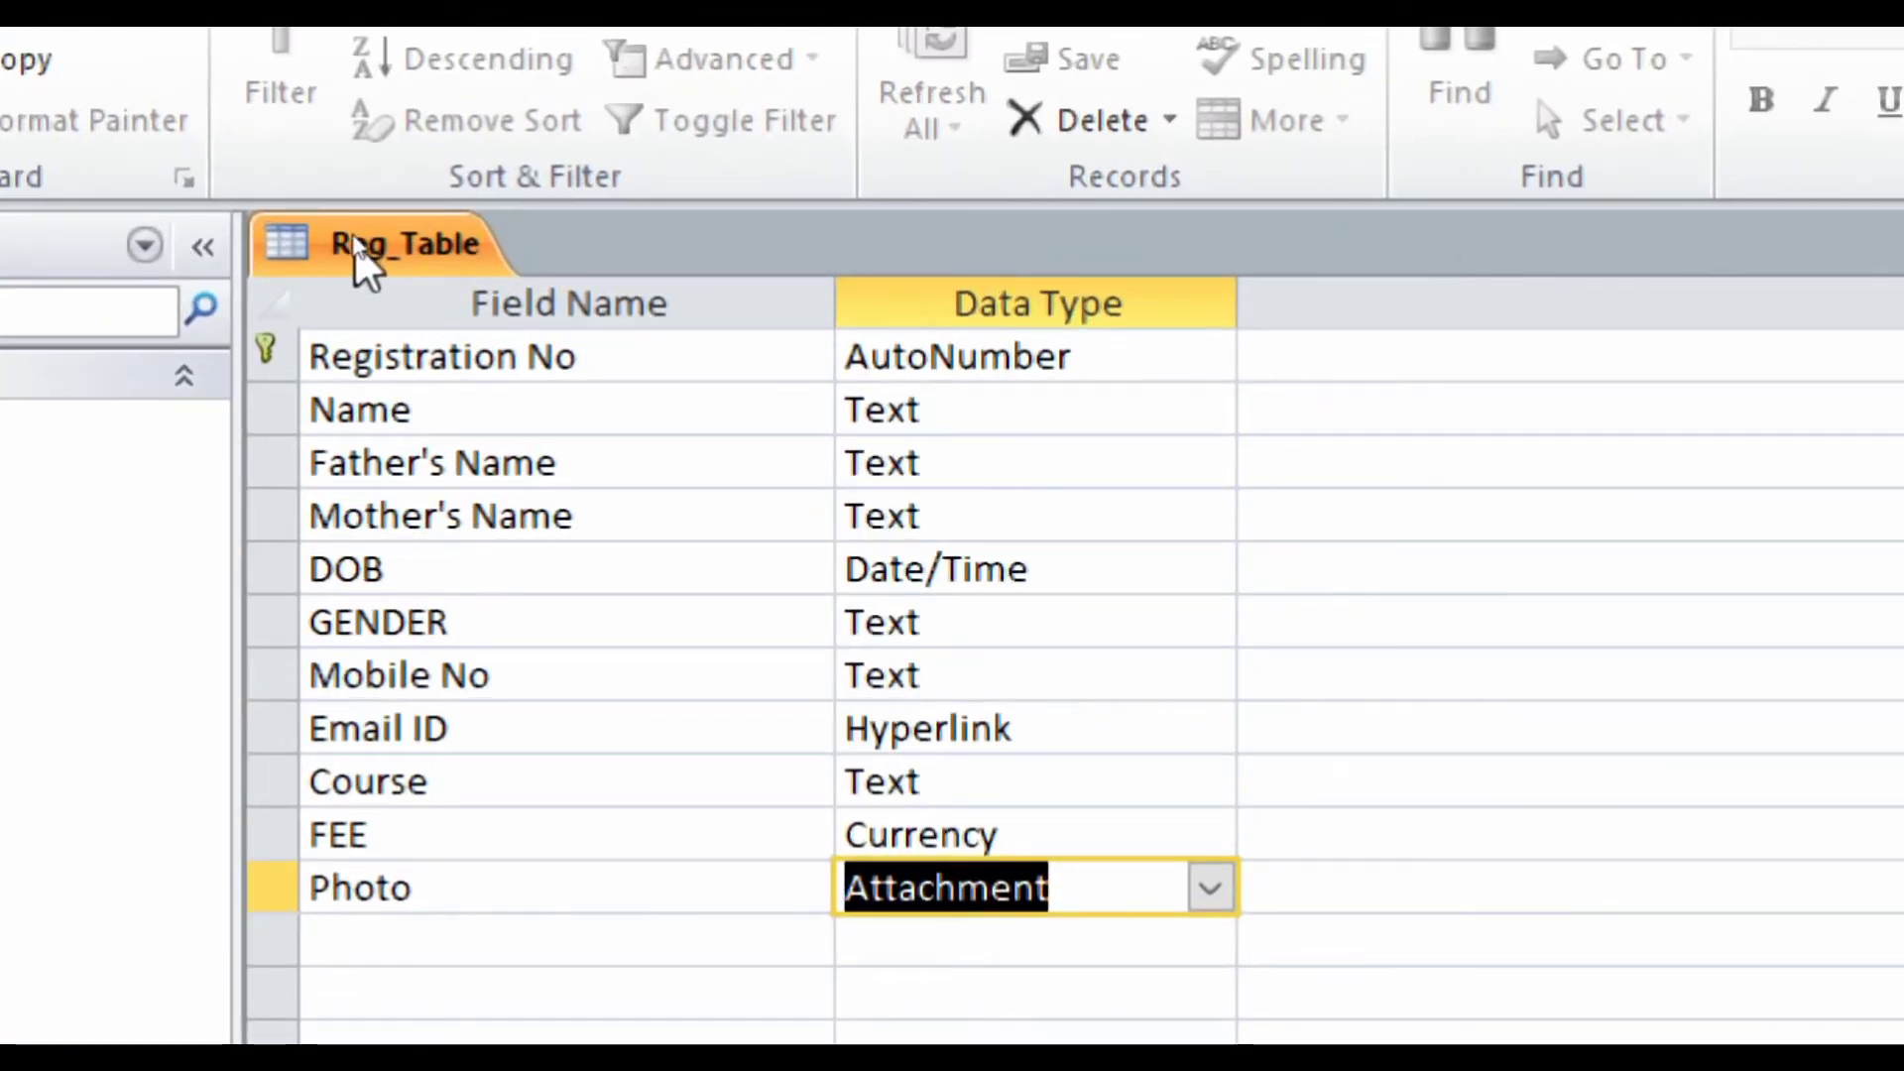
{"action": "right_click", "coordinate": [359, 260]}
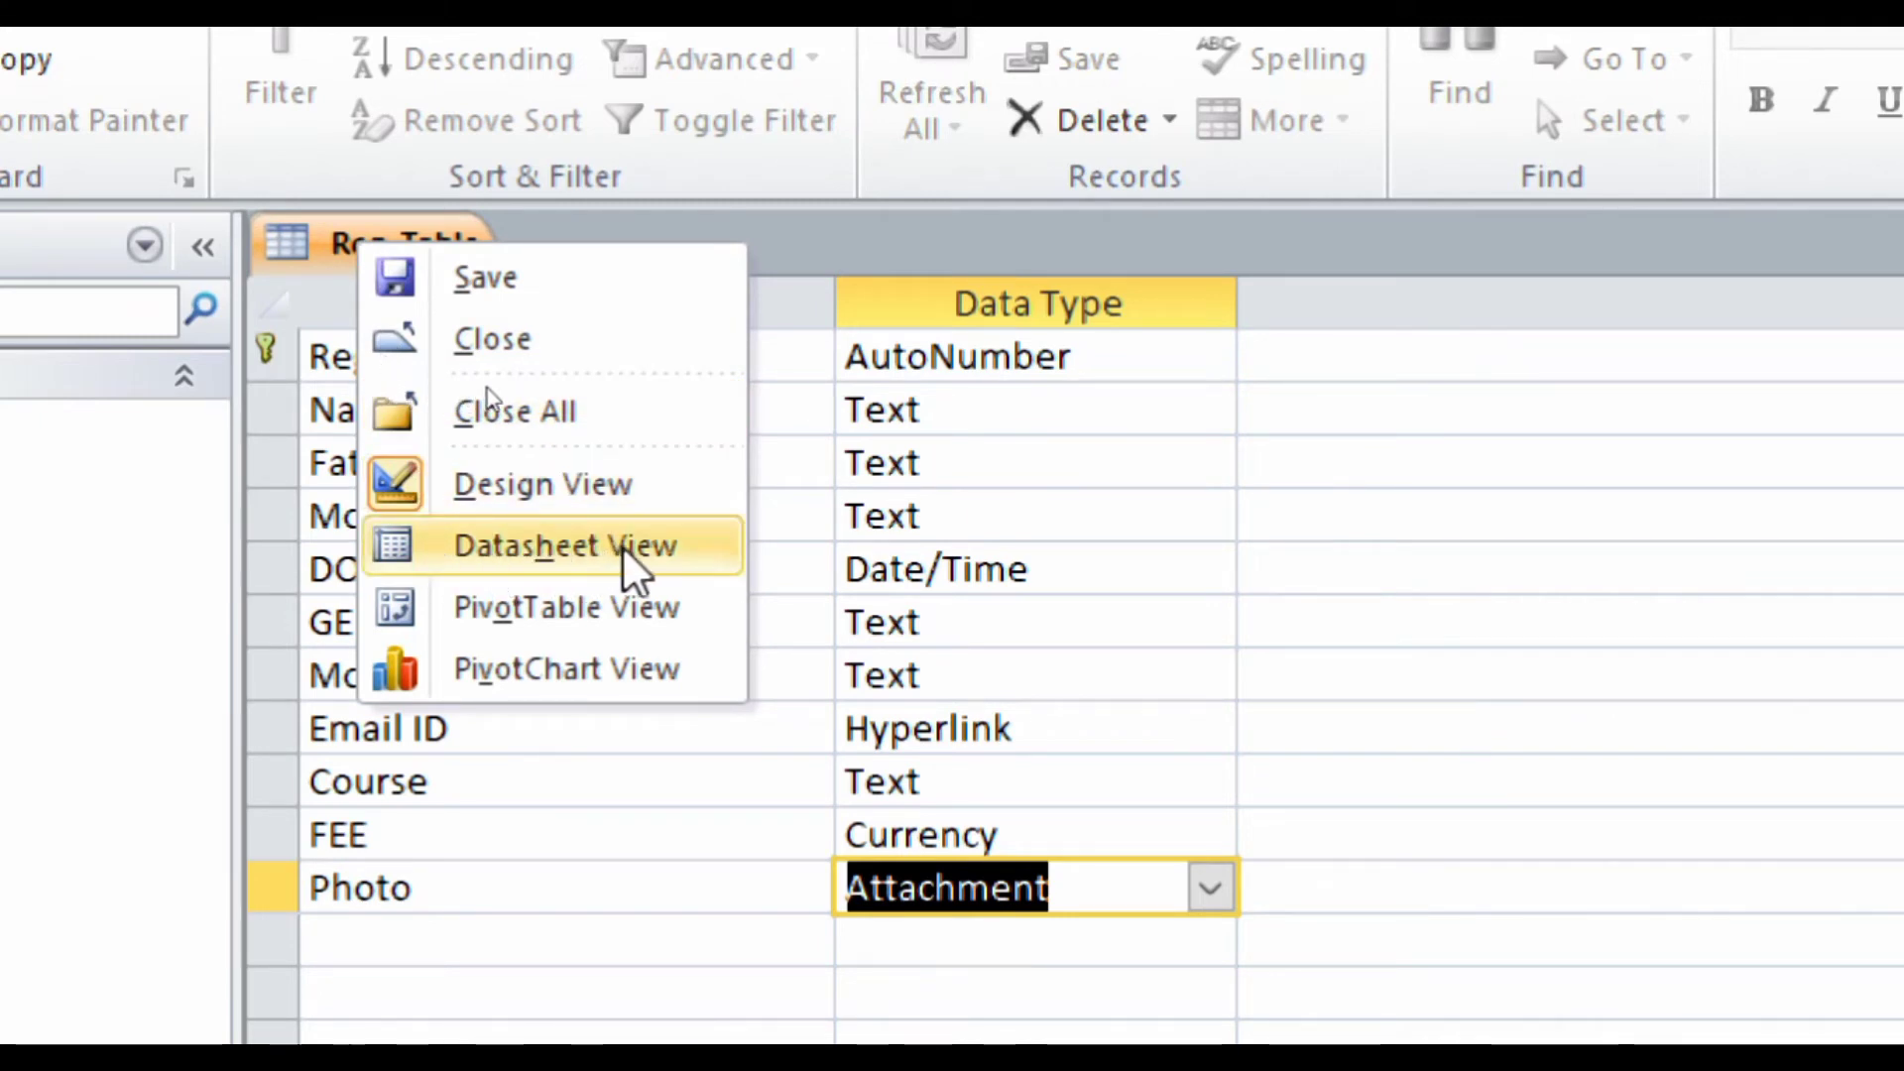
{"action": "left_click", "coordinate": [384, 255]}
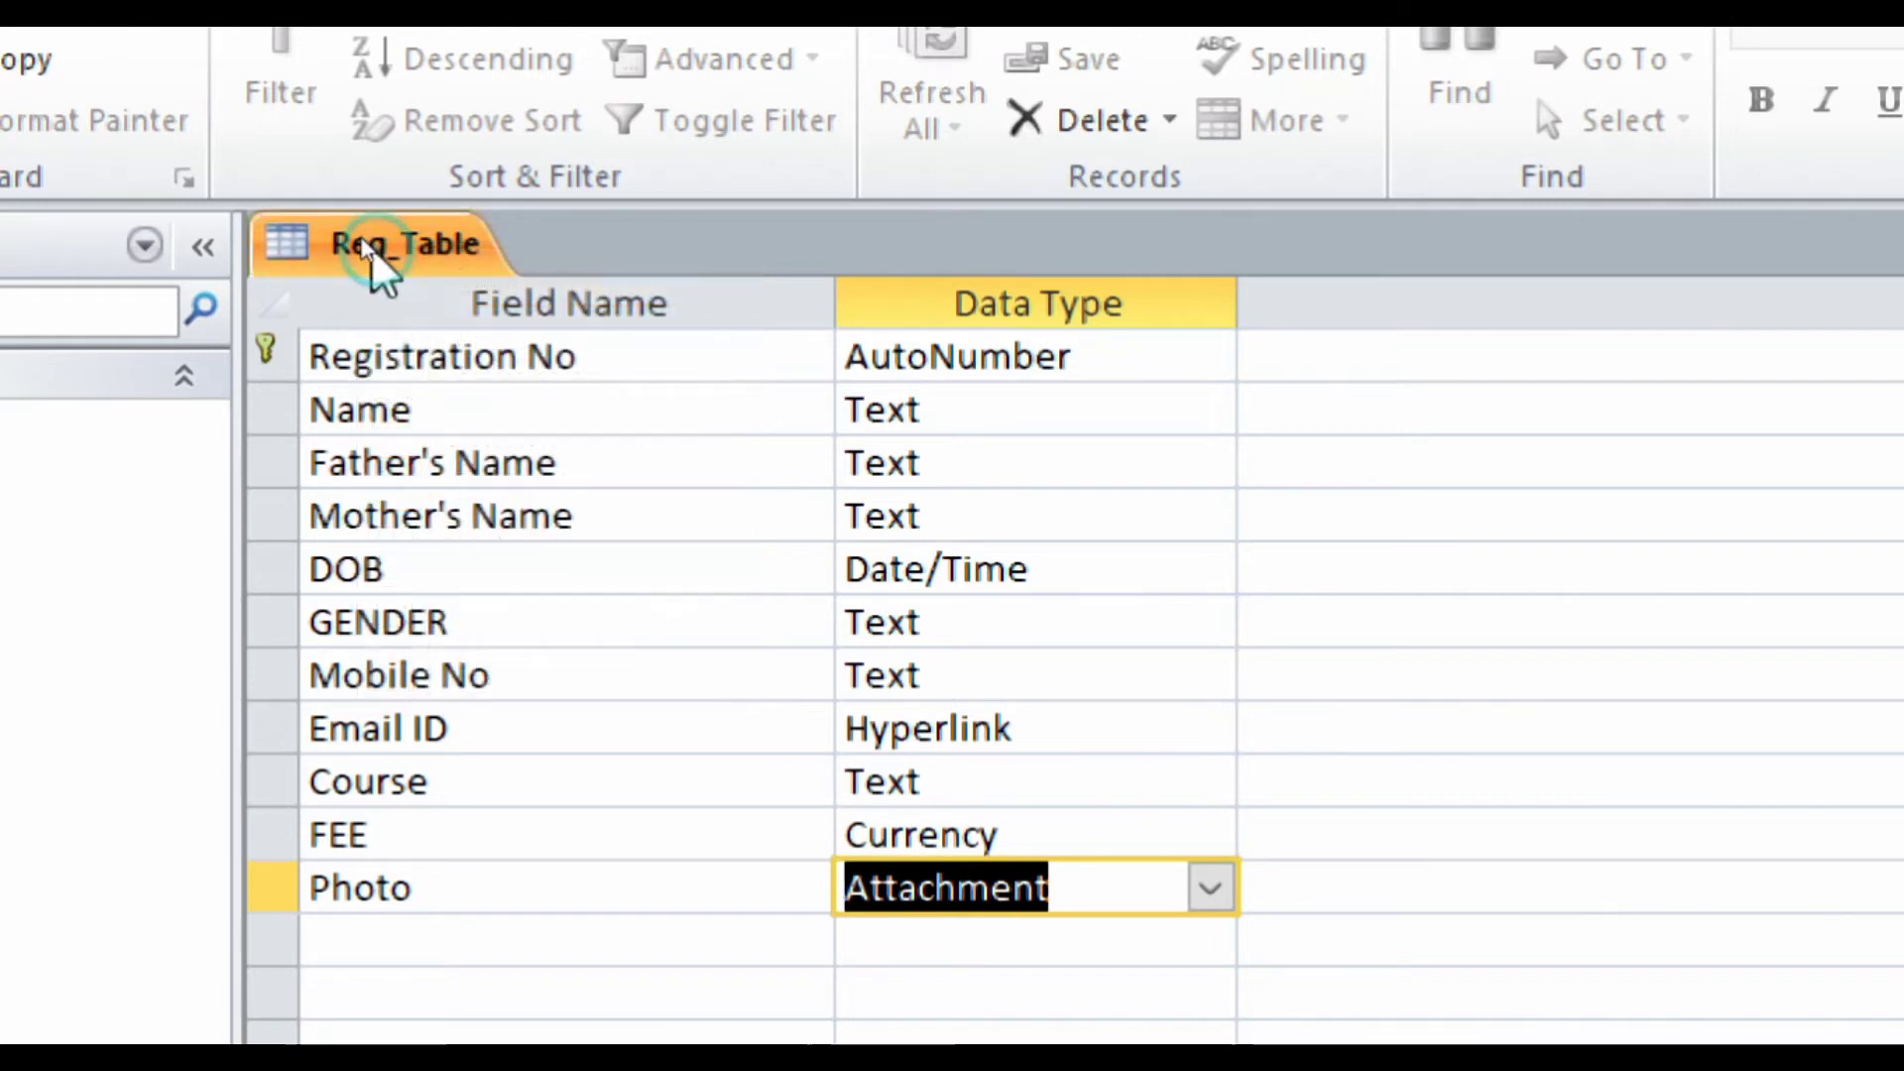
{"action": "right_click", "coordinate": [371, 246]}
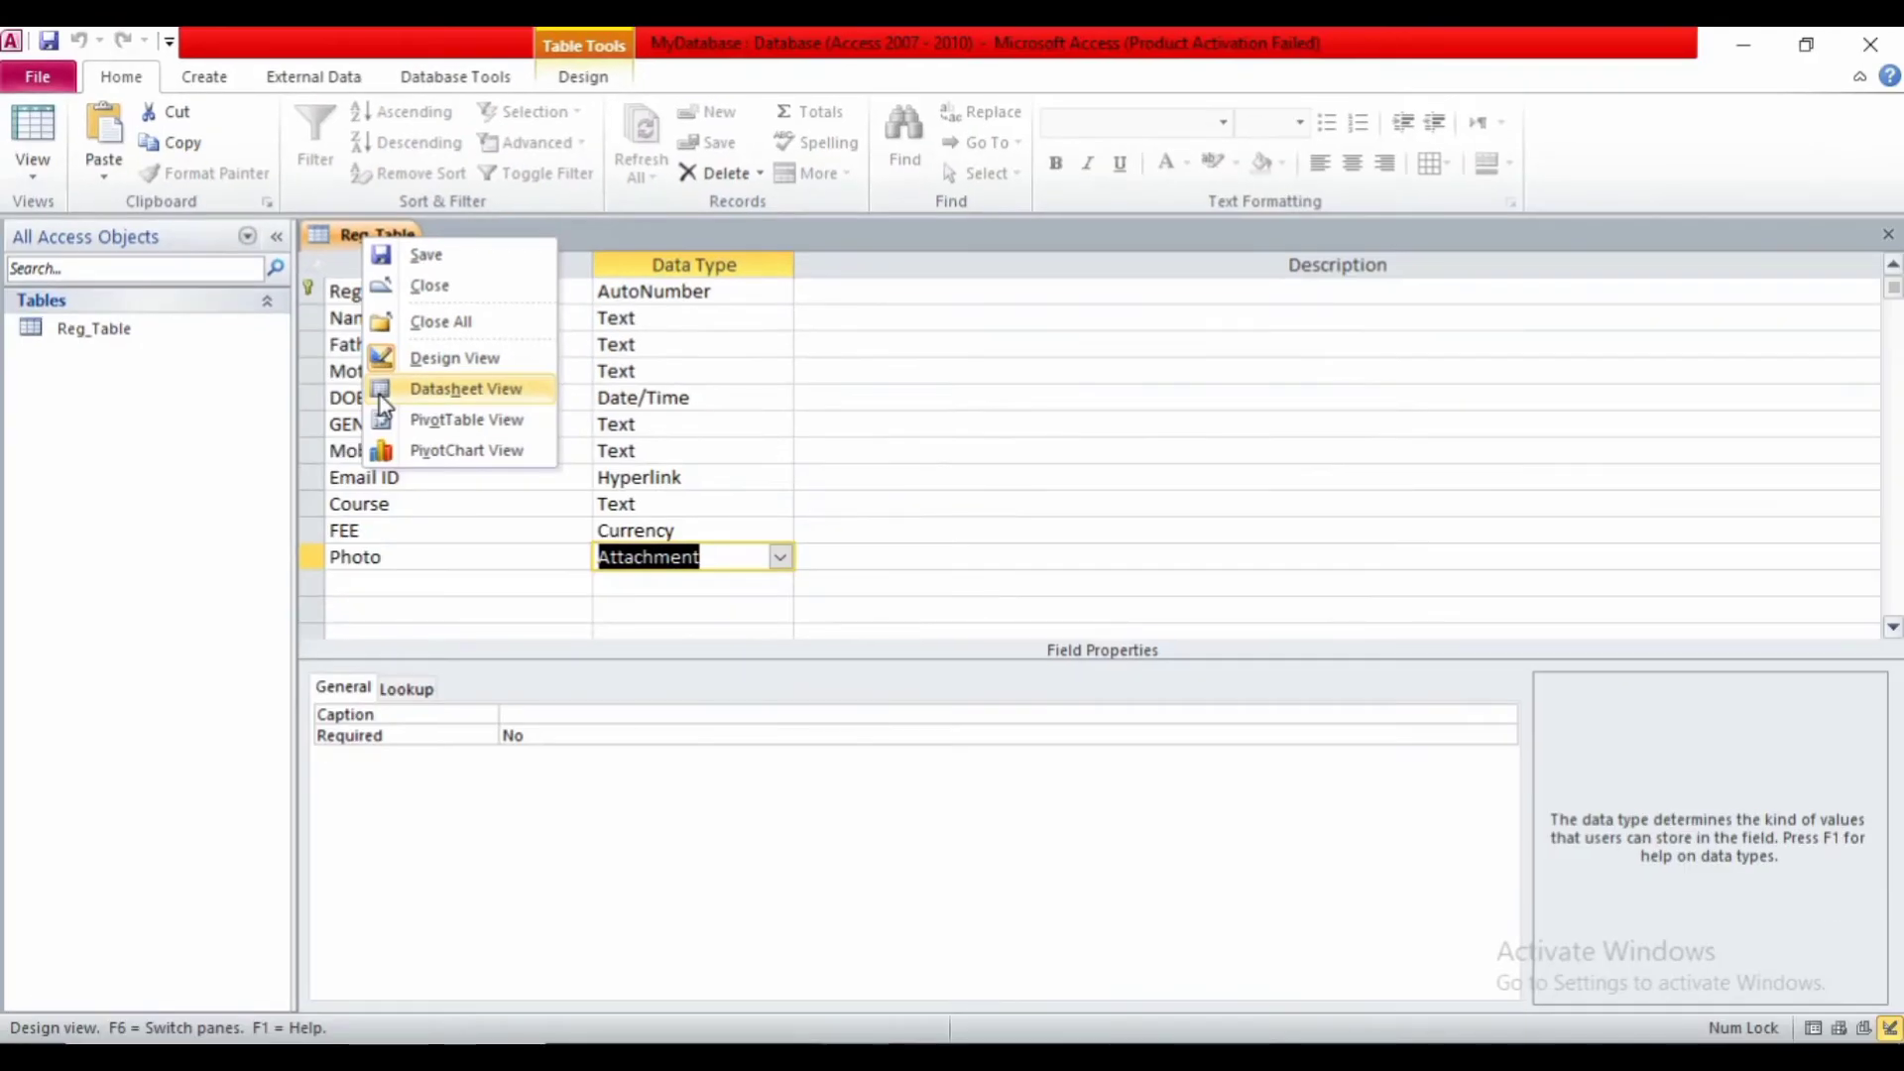
{"action": "left_click", "coordinate": [383, 401]}
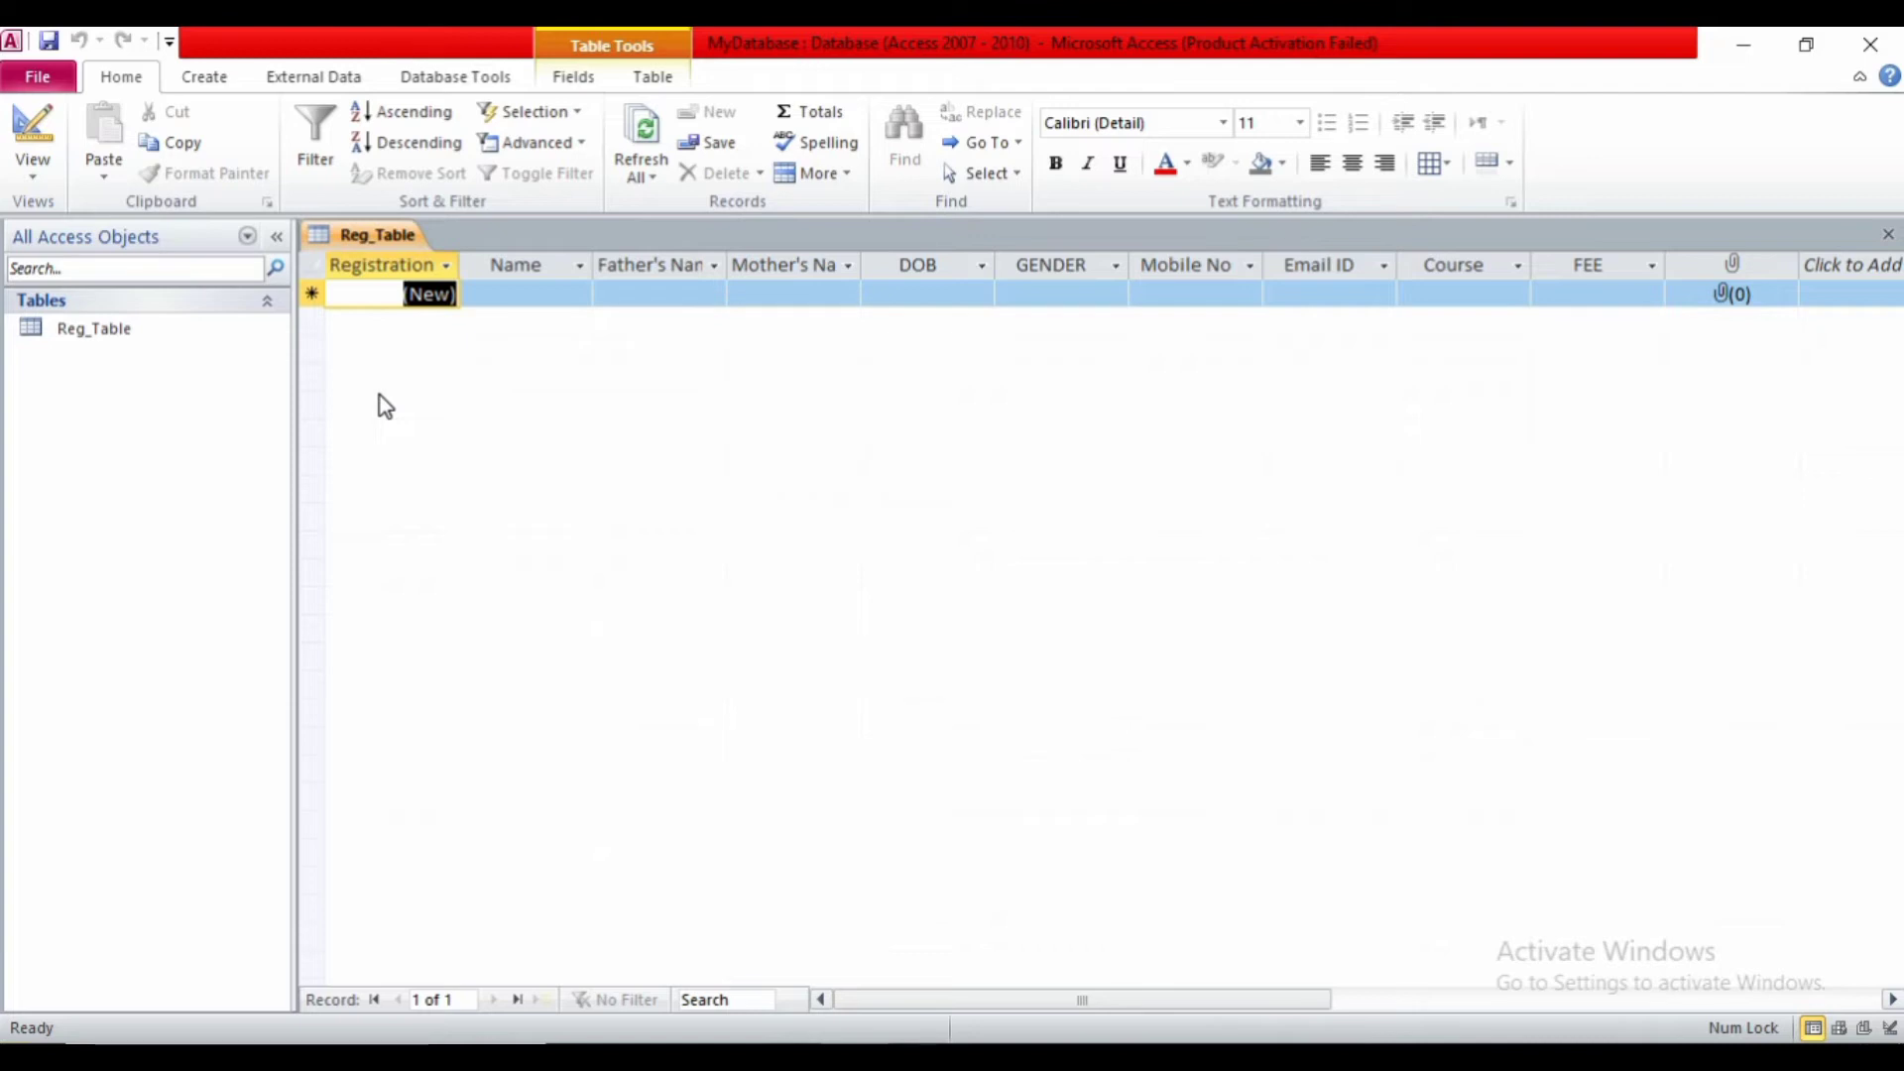
- Skip Registration No and enter the student's name, father's name and mother's name
{"action": "key", "text": "1"}
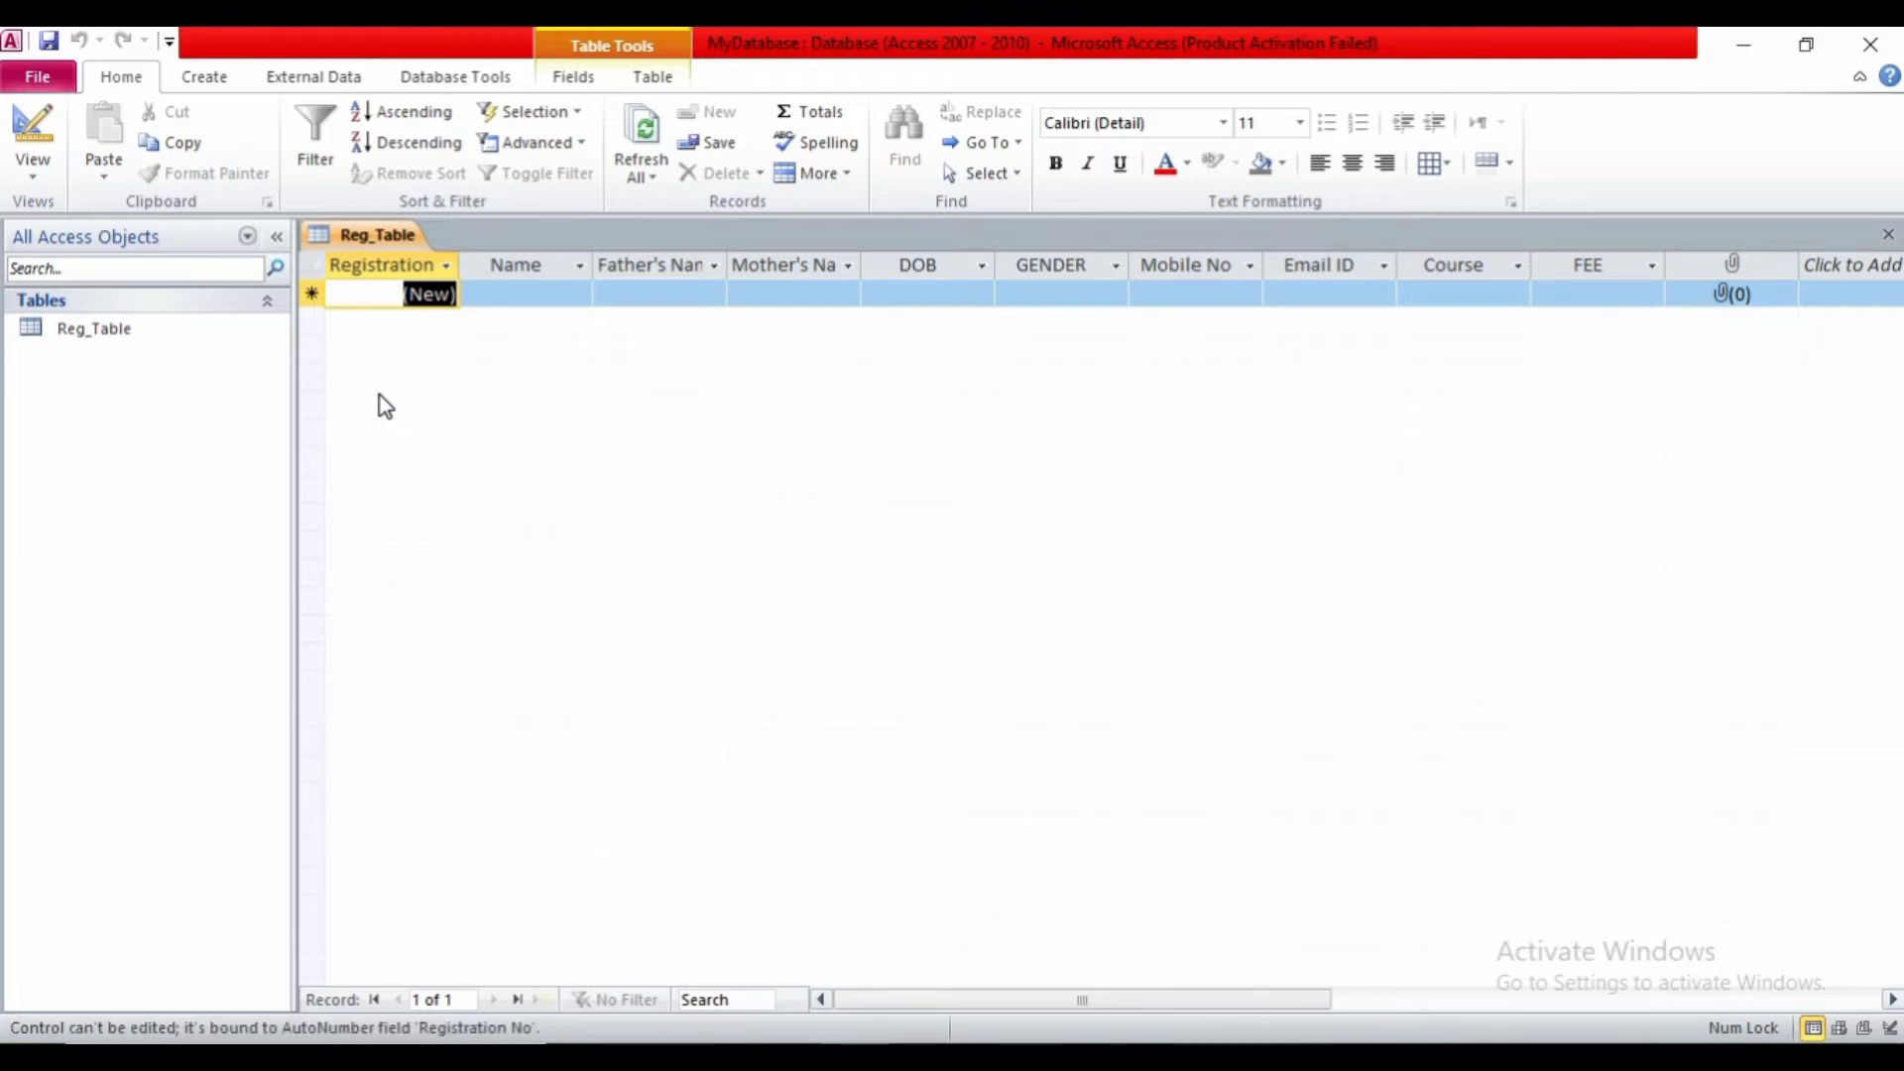
{"action": "key", "text": "Tab"}
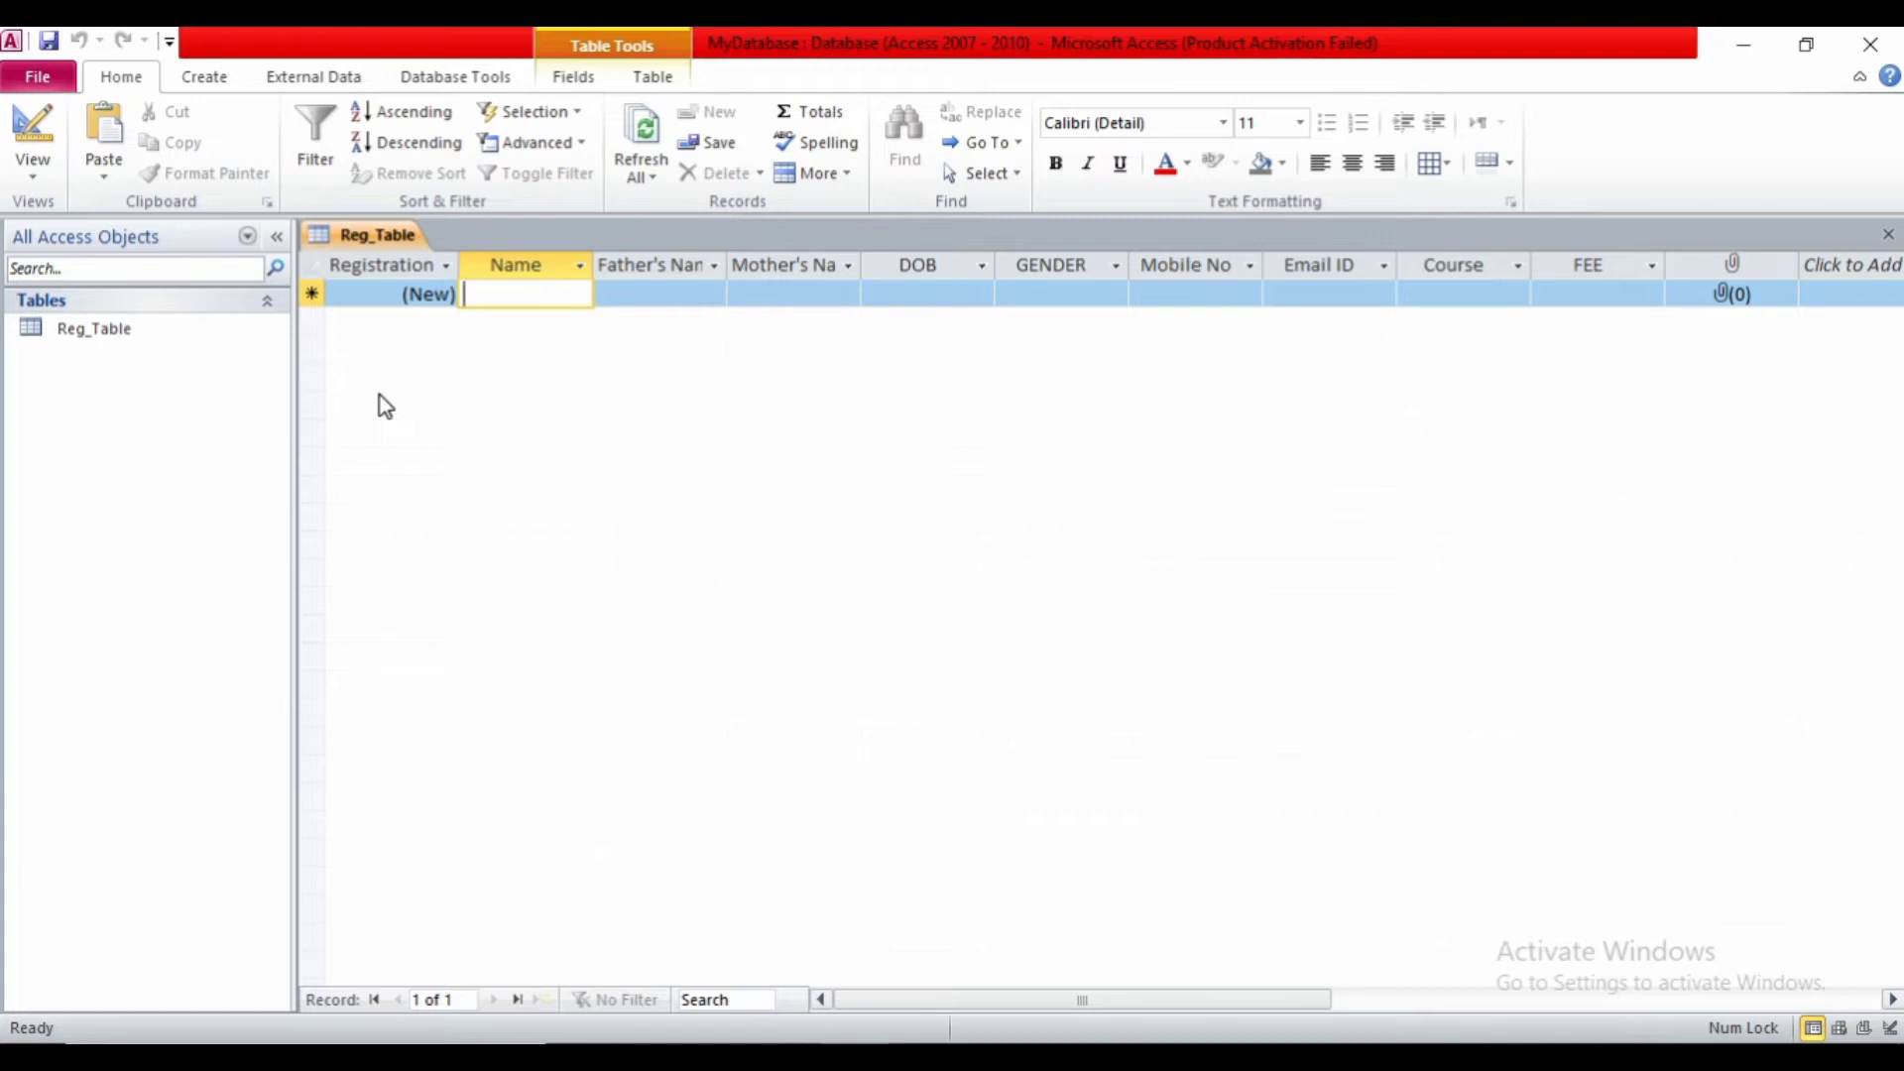
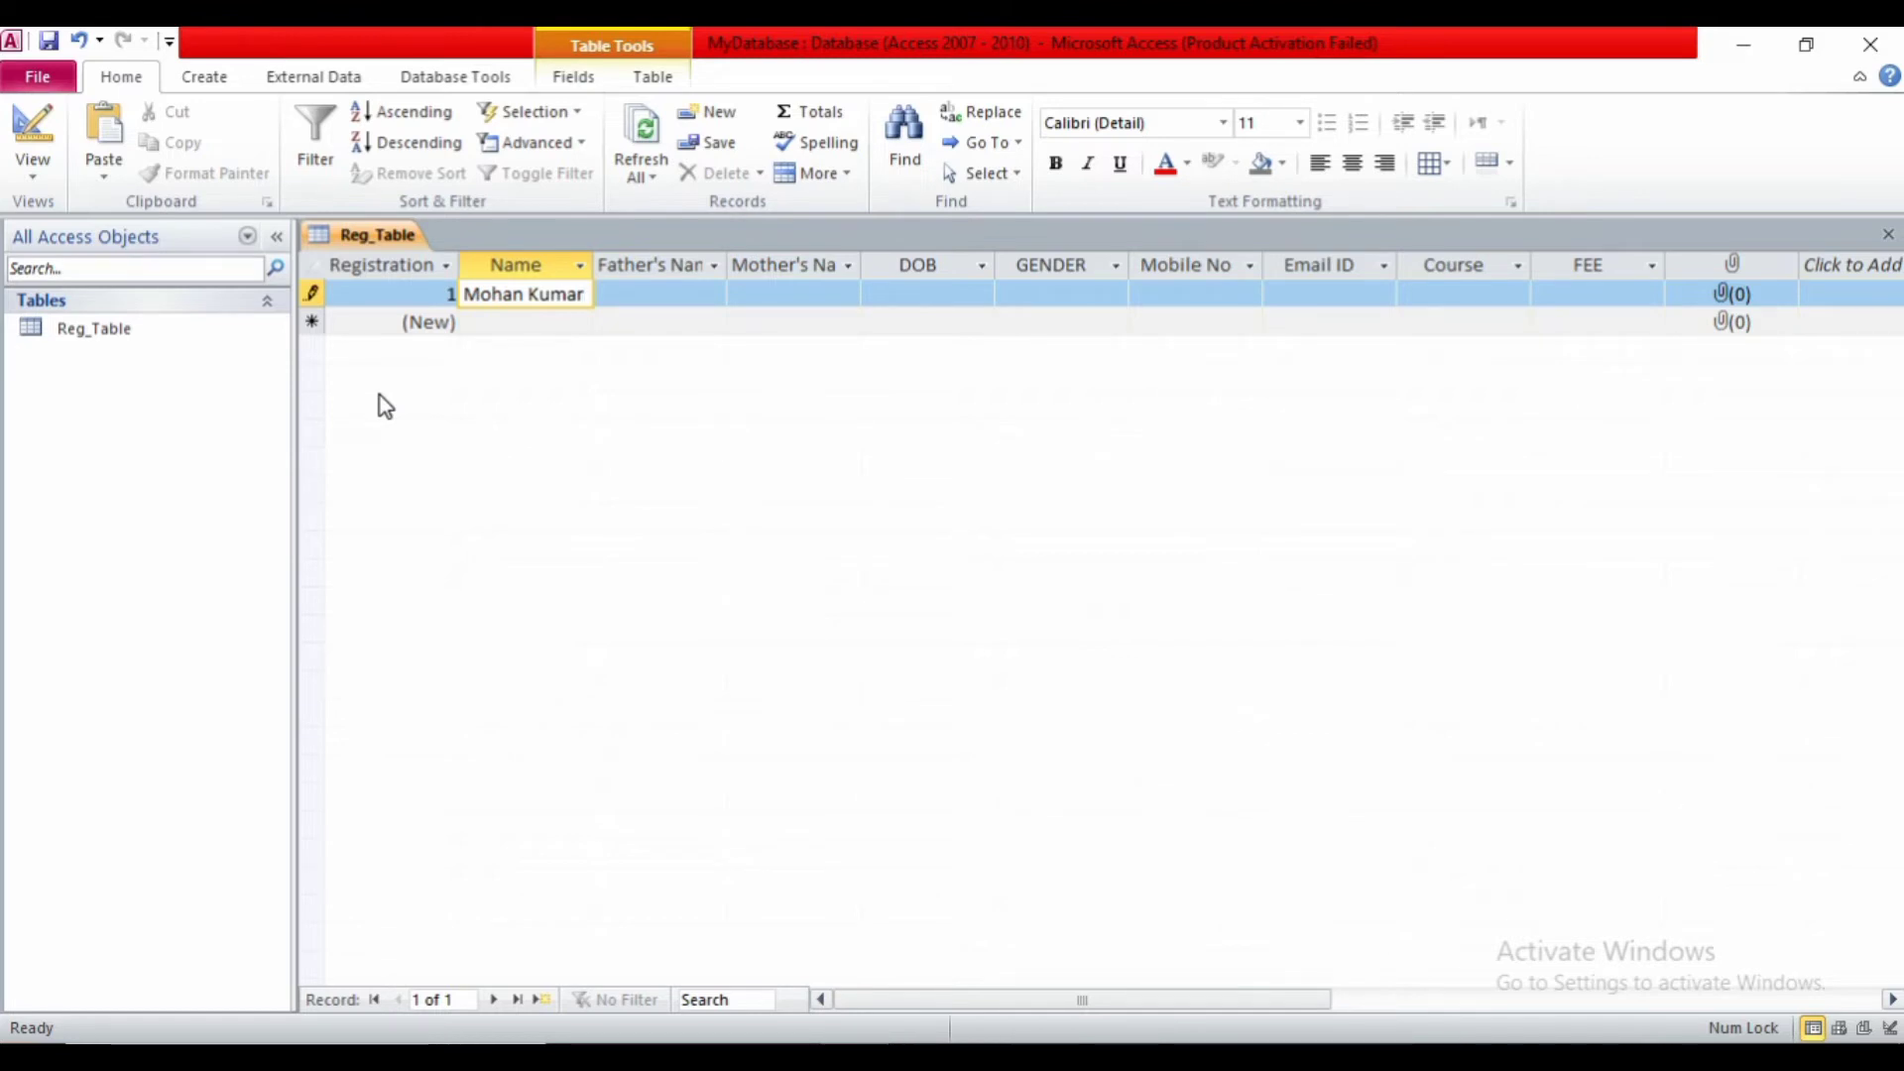
{"action": "key", "text": "Tab"}
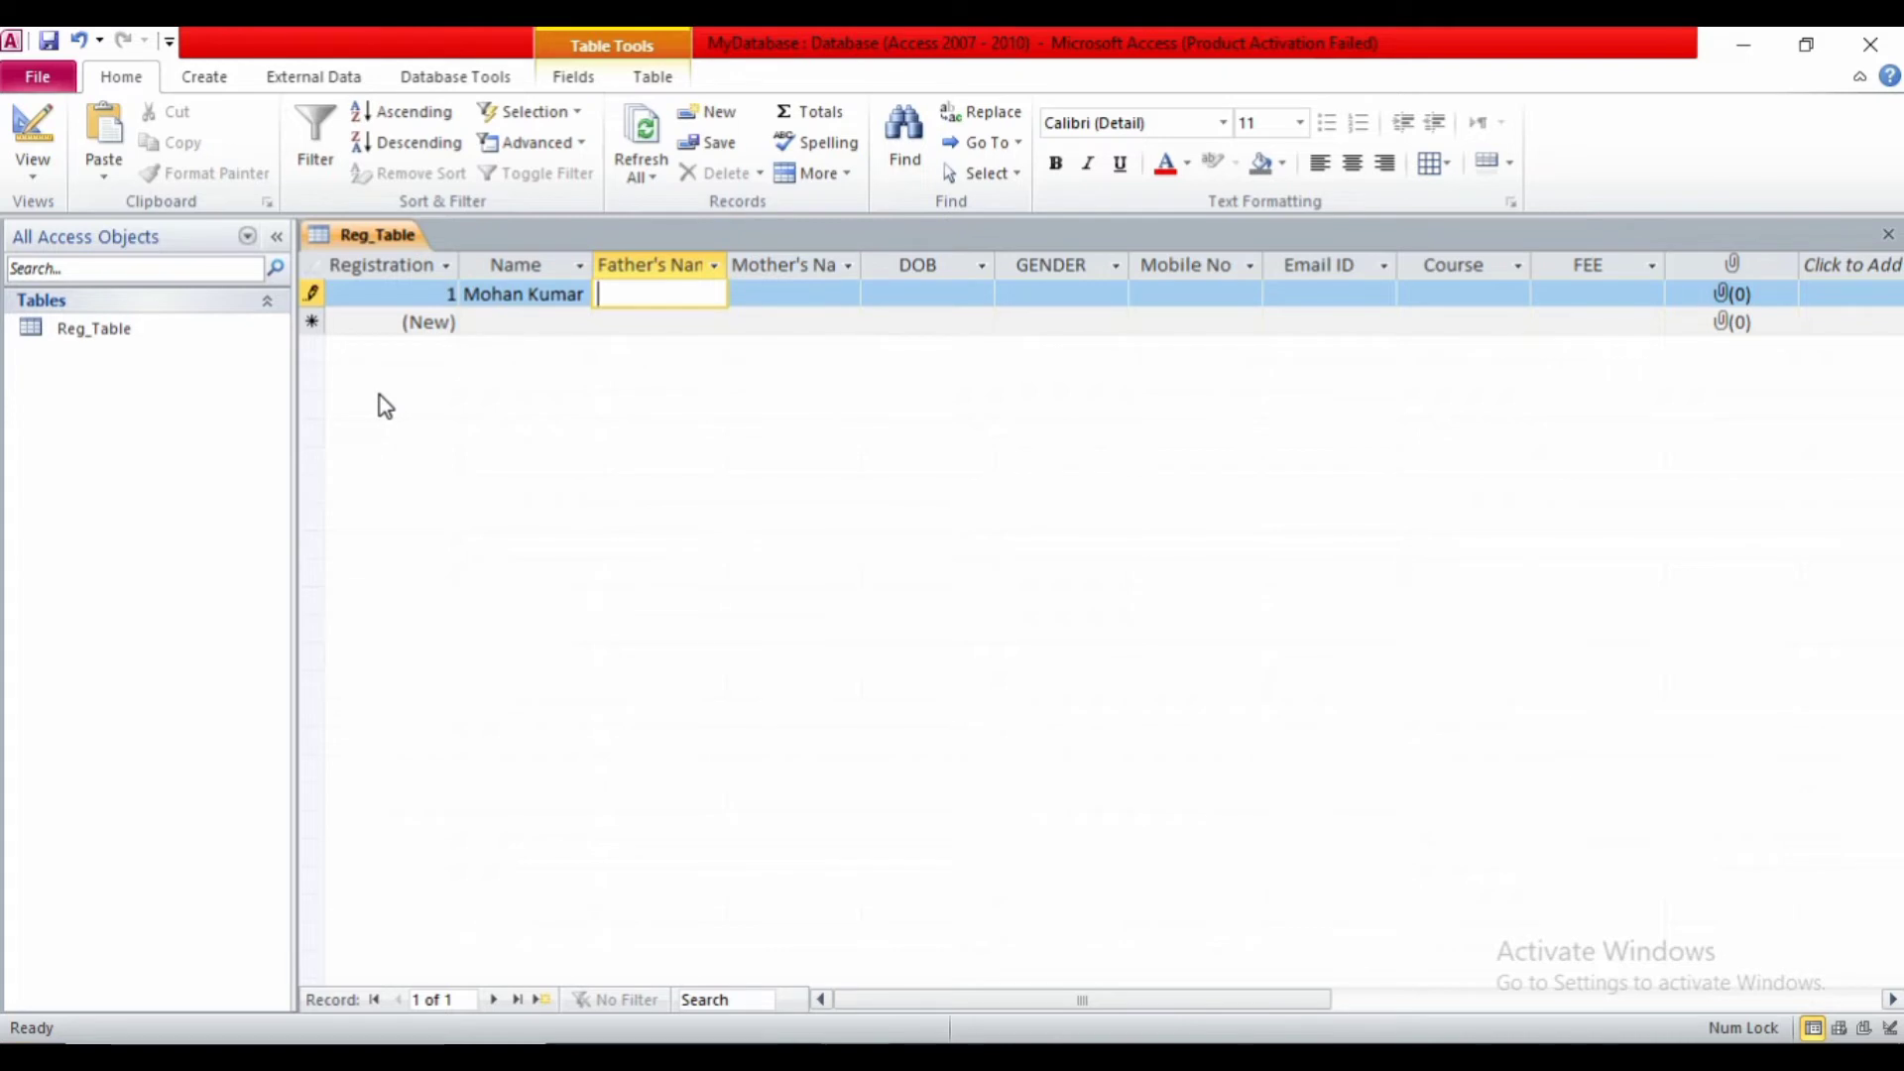
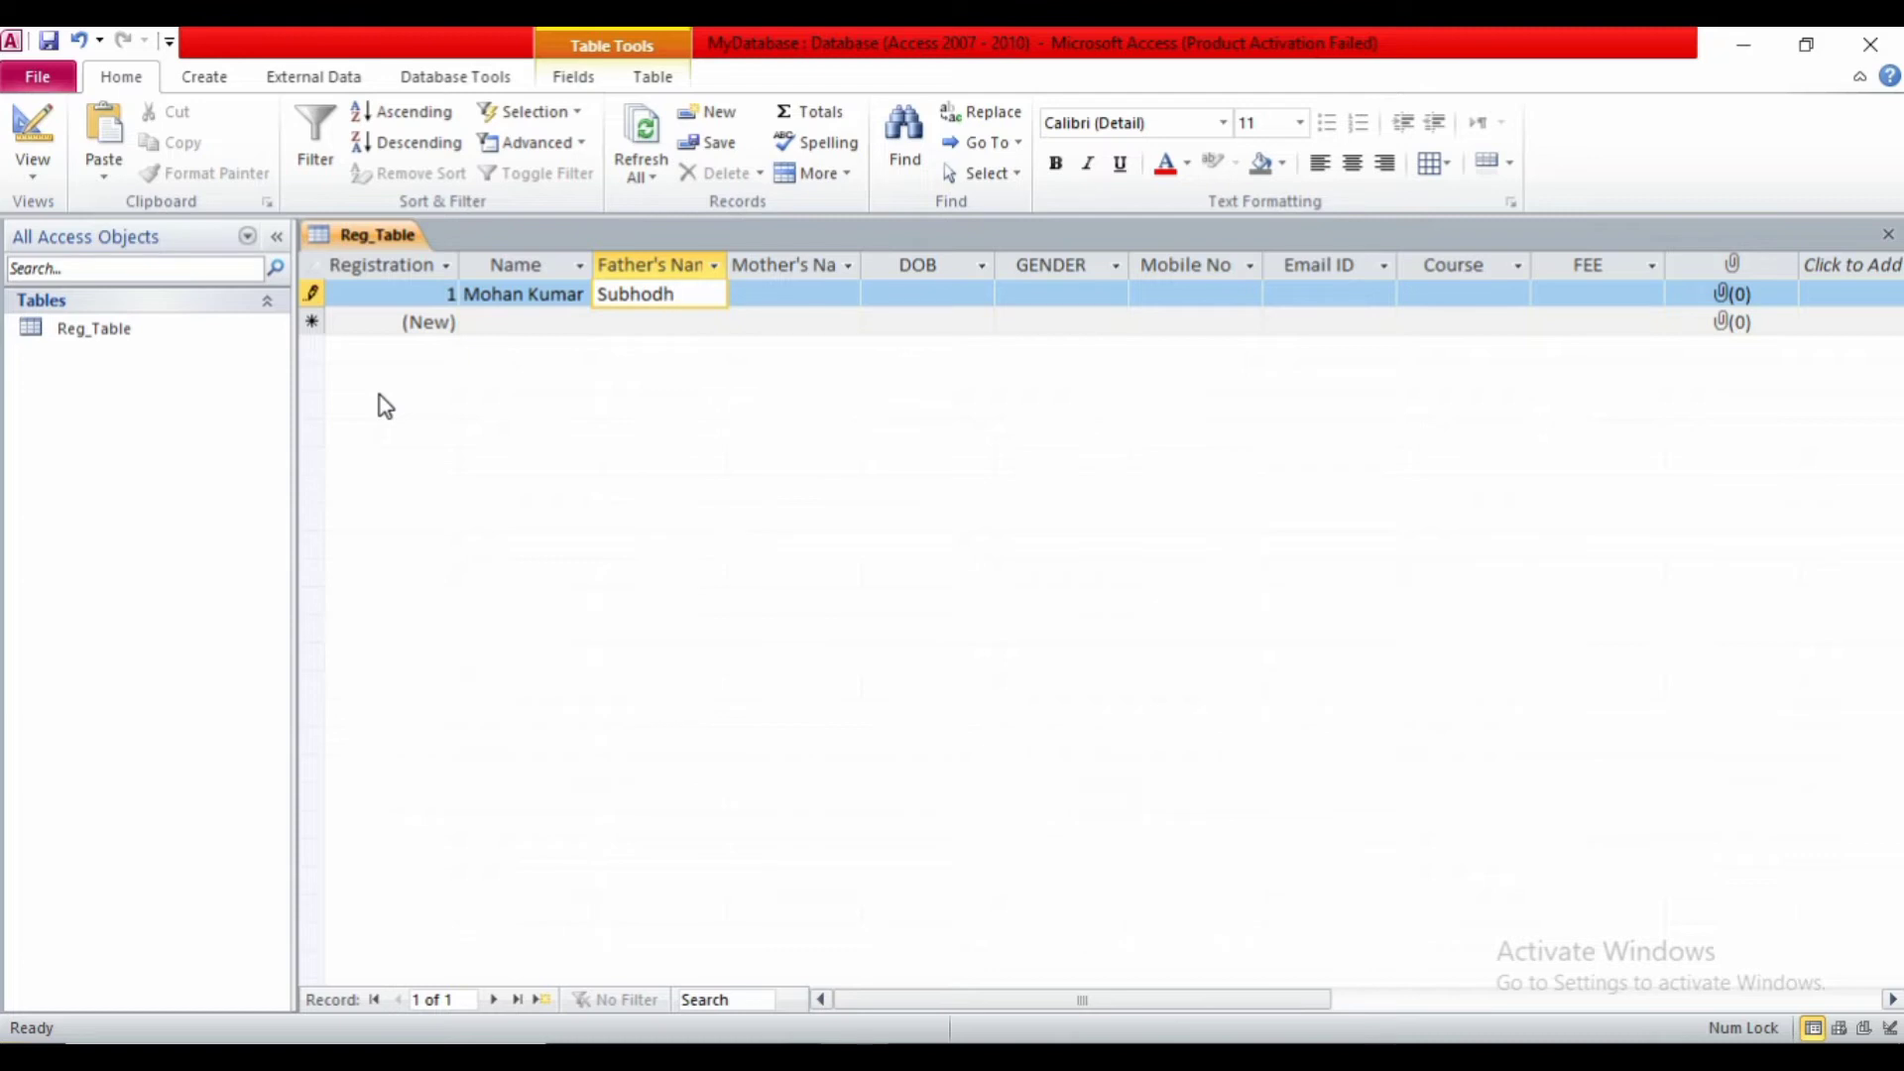
{"action": "key", "text": "Tab"}
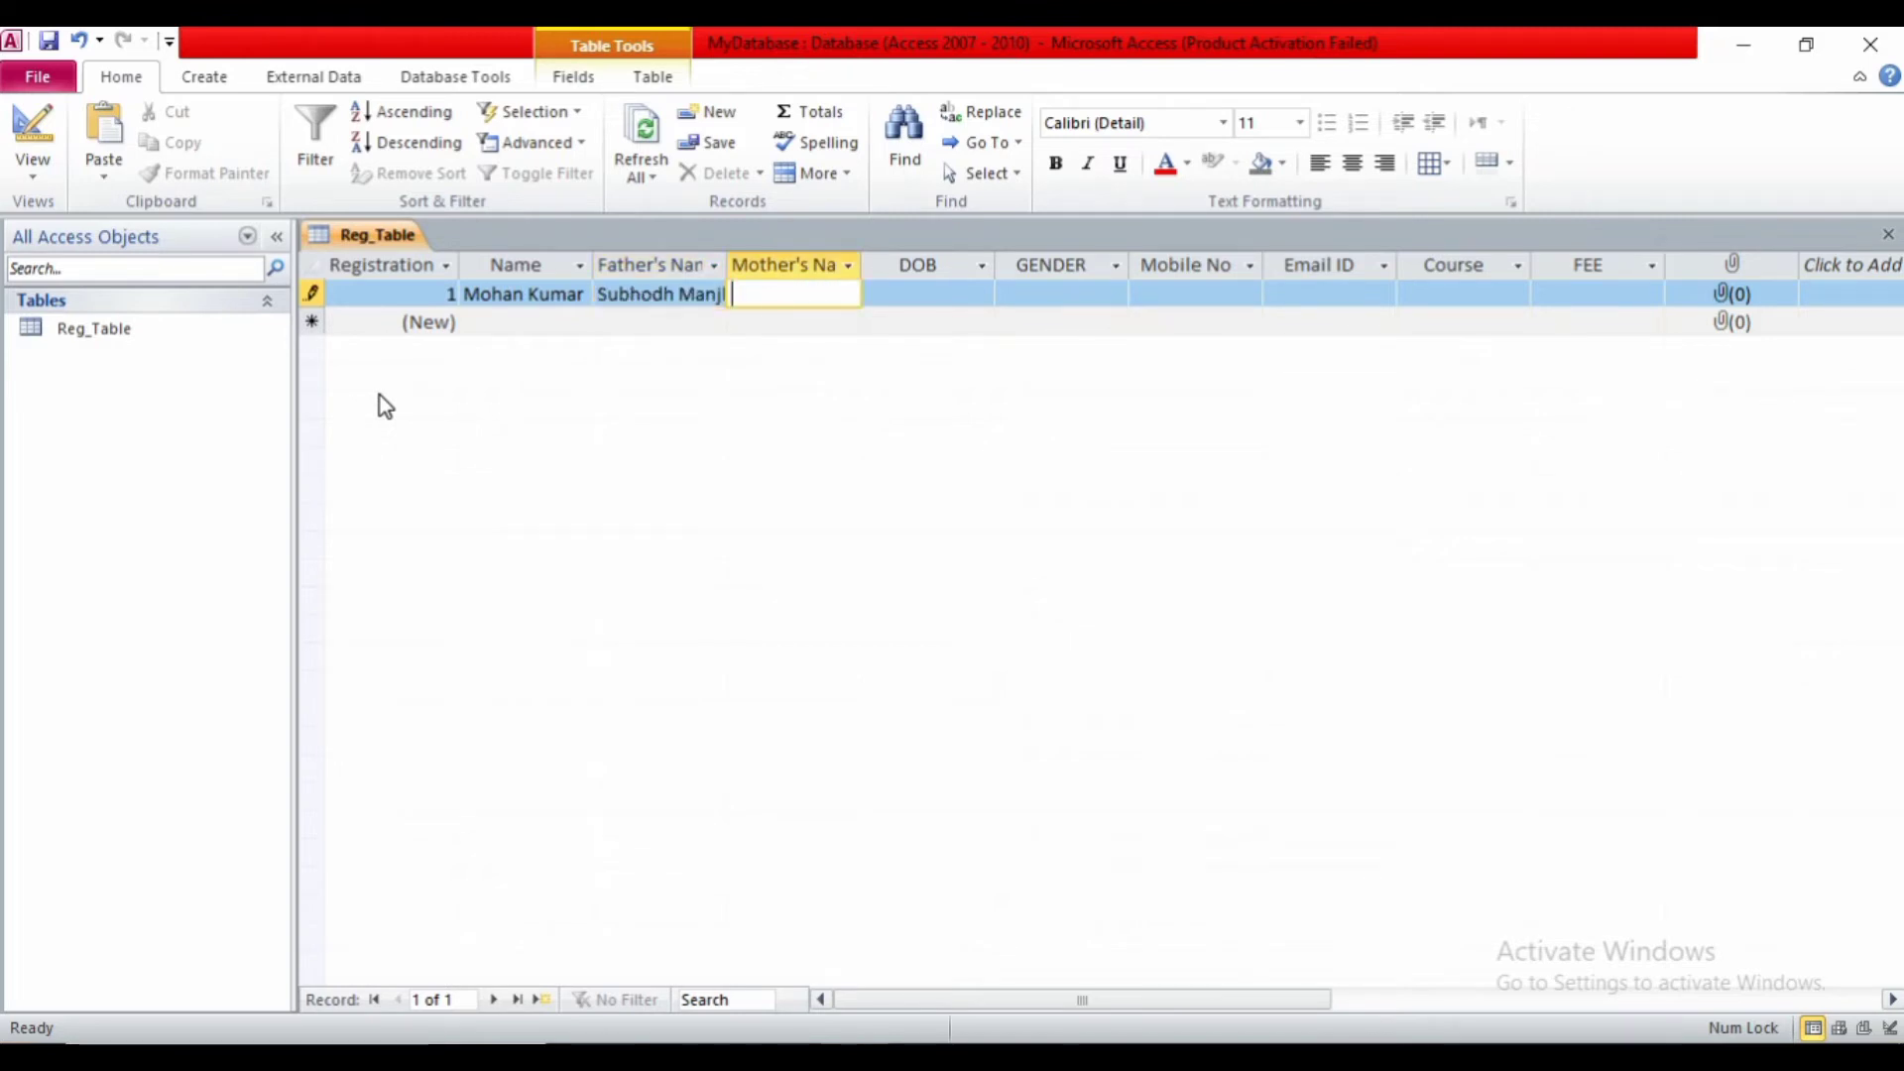
- Enter 12/15/2003 as the first record's DOB
{"action": "key", "text": "Tab"}
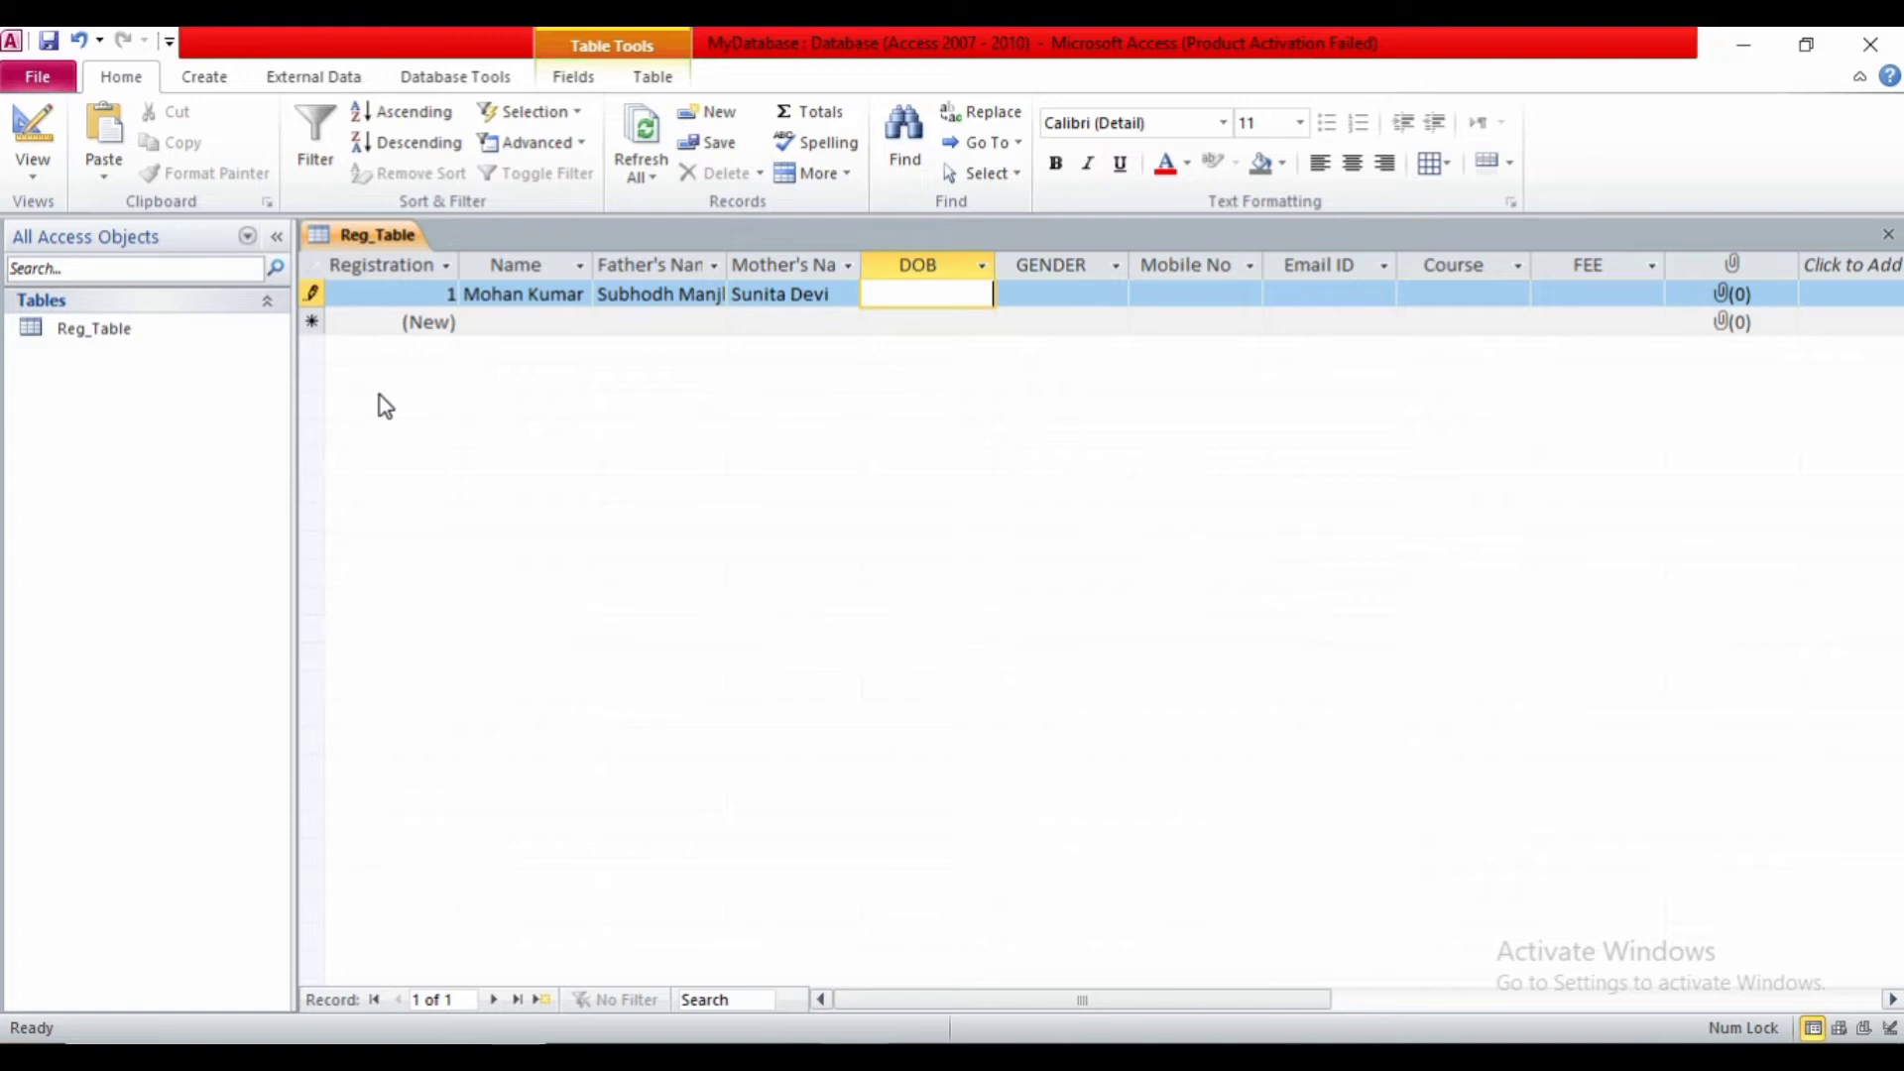
{"action": "type", "text": "12/__/____"}
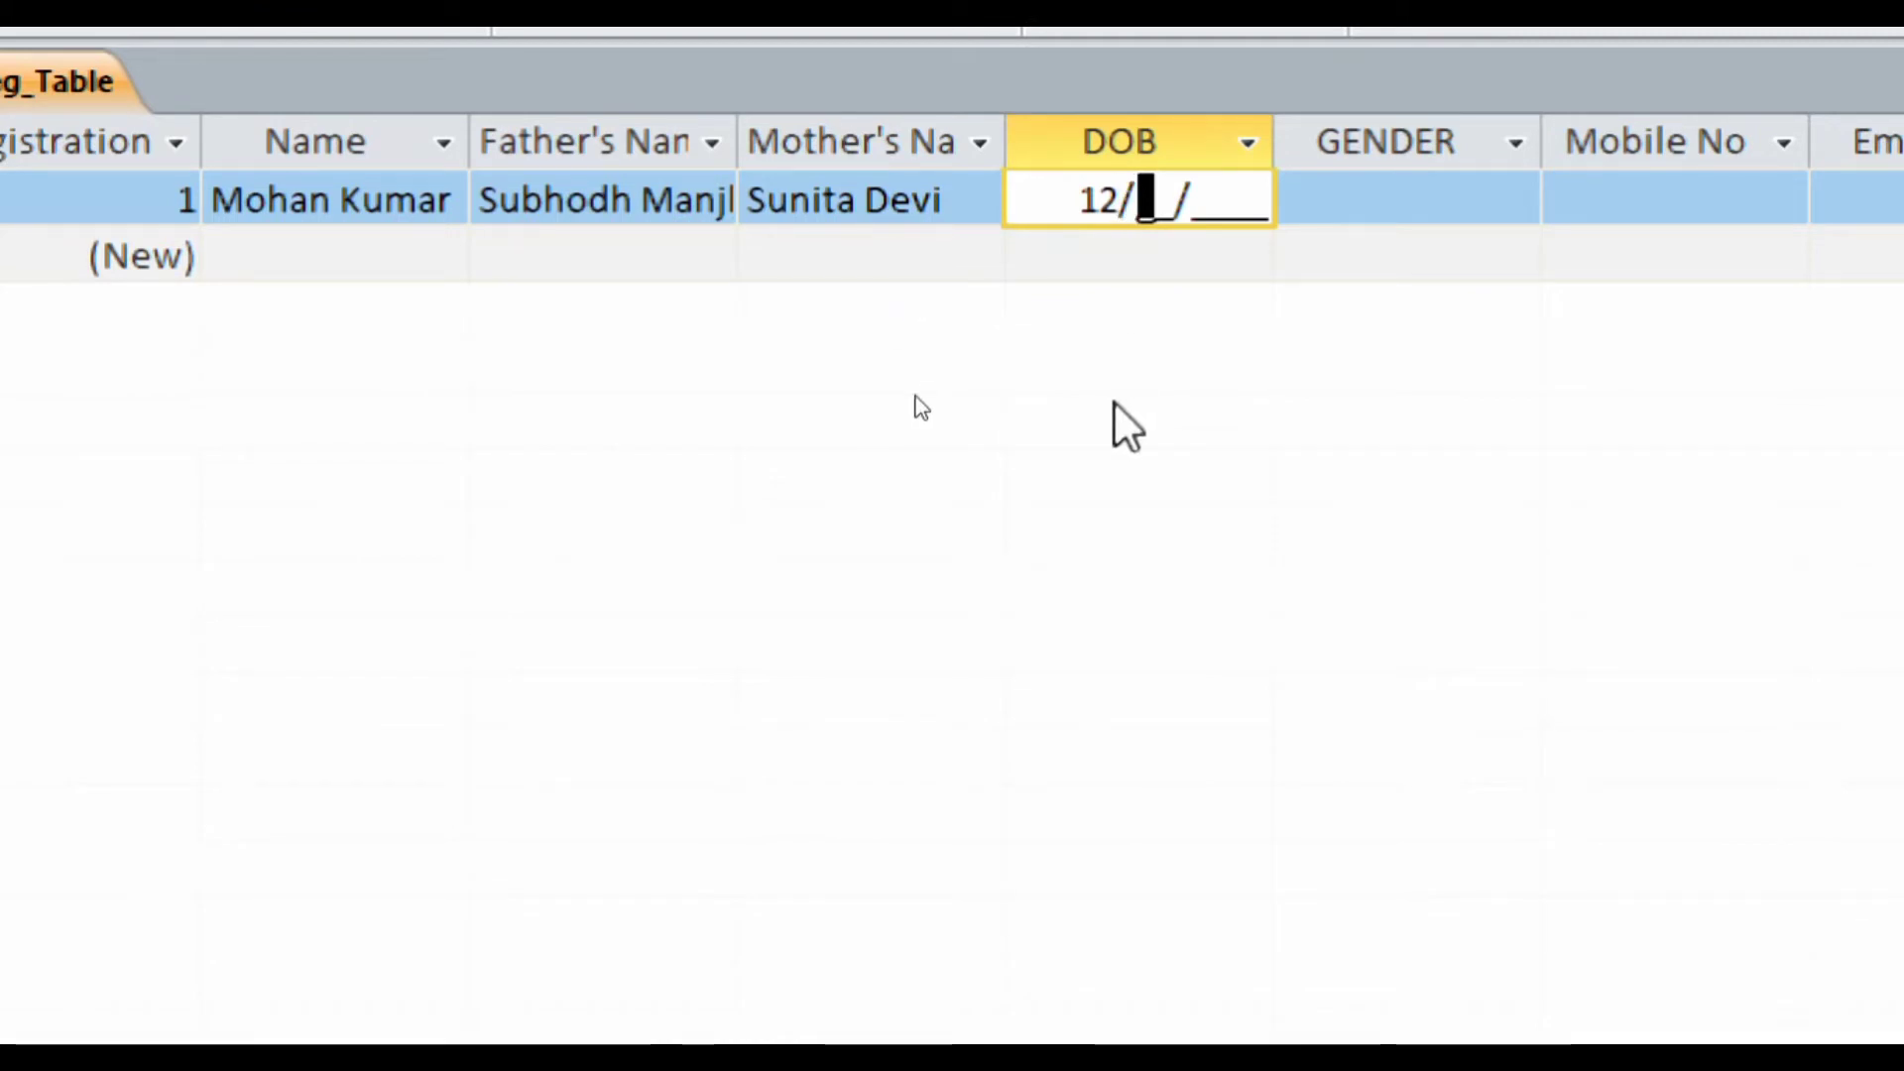
{"action": "type", "text": "15/"}
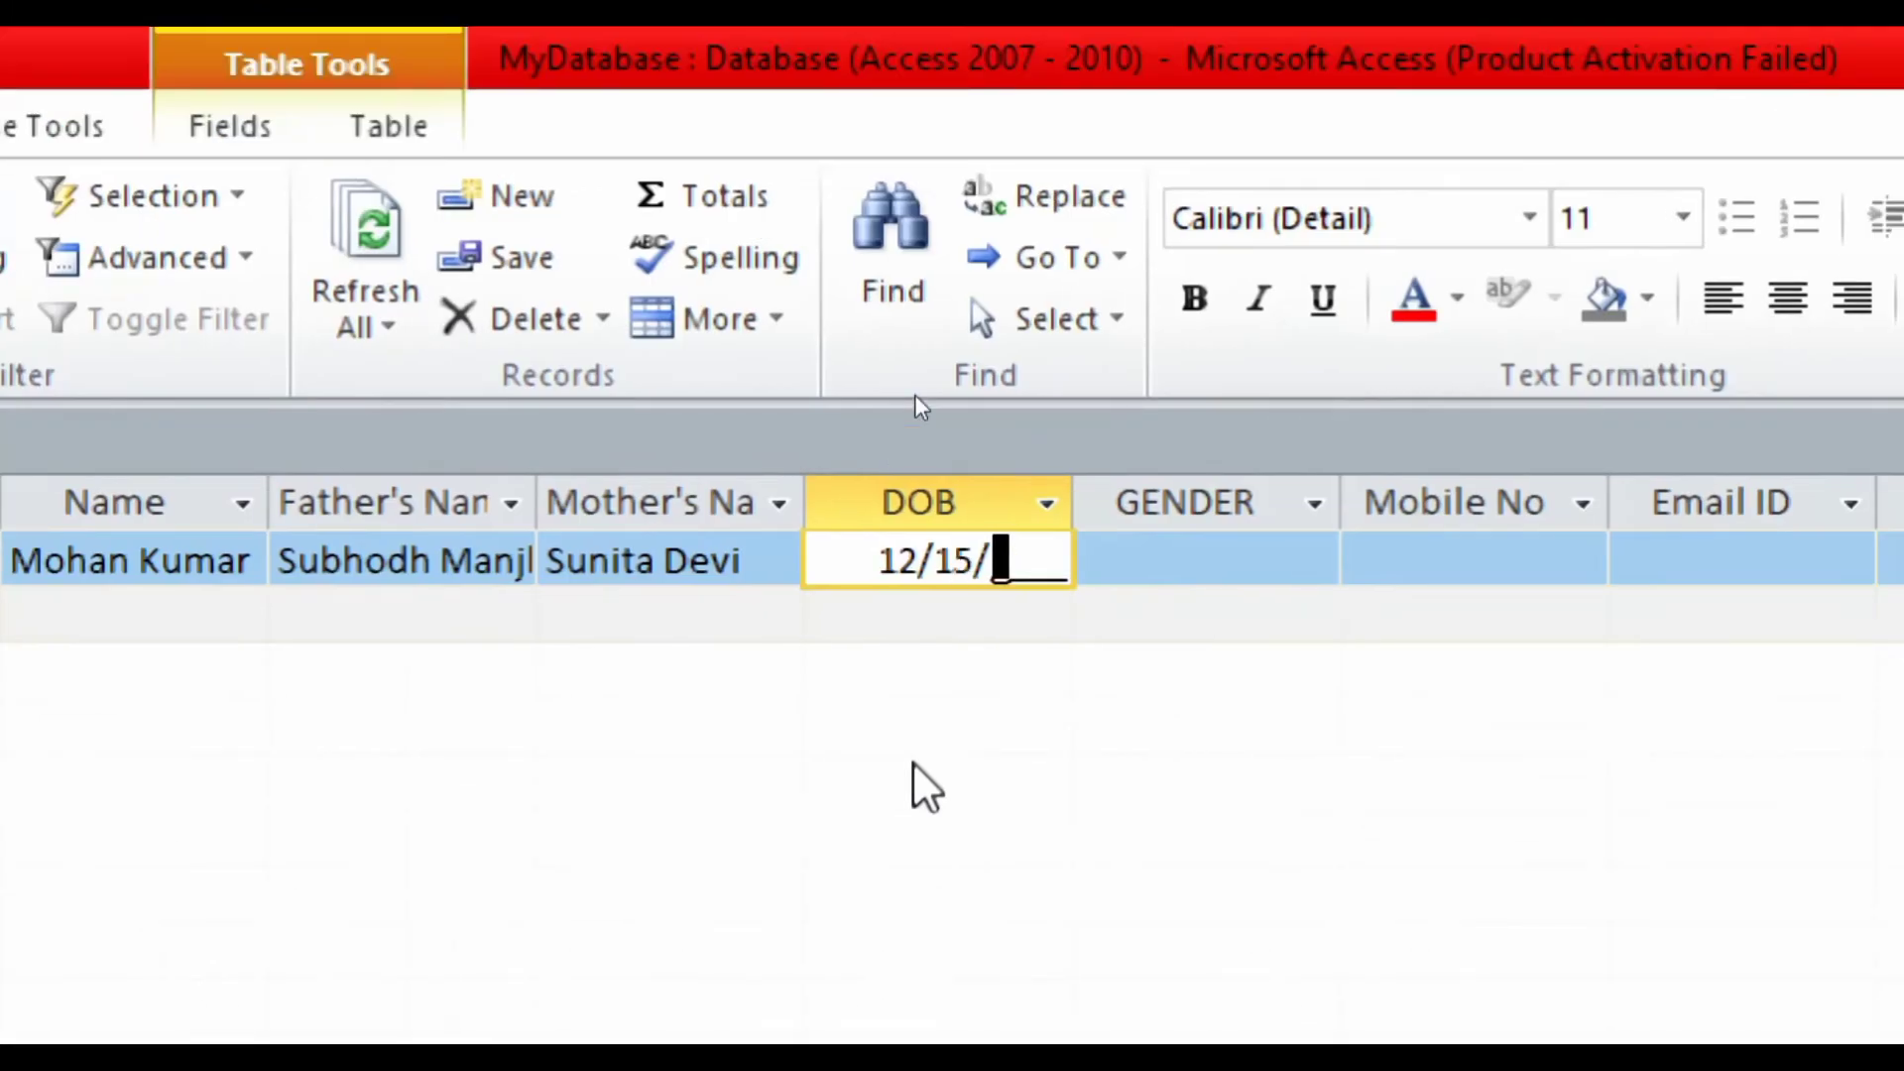
{"action": "type", "text": "20"}
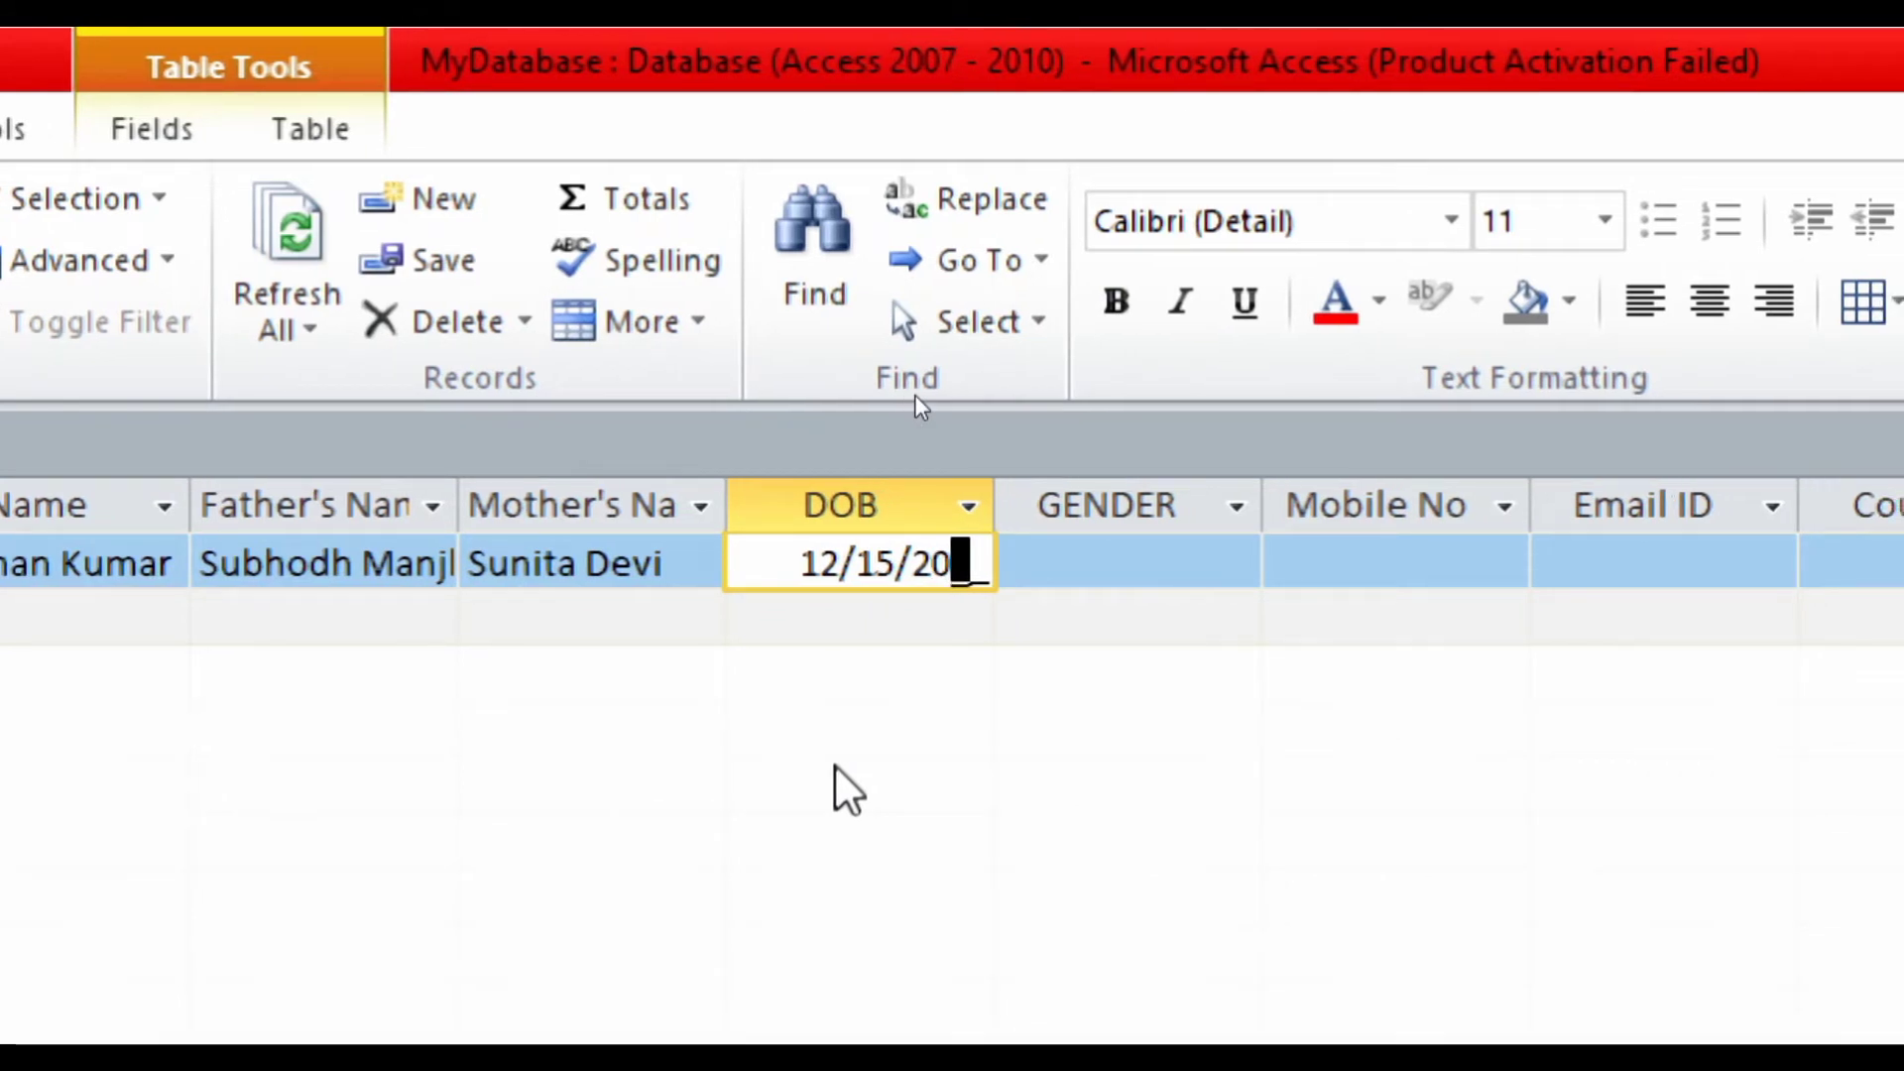
{"action": "type", "text": "03"}
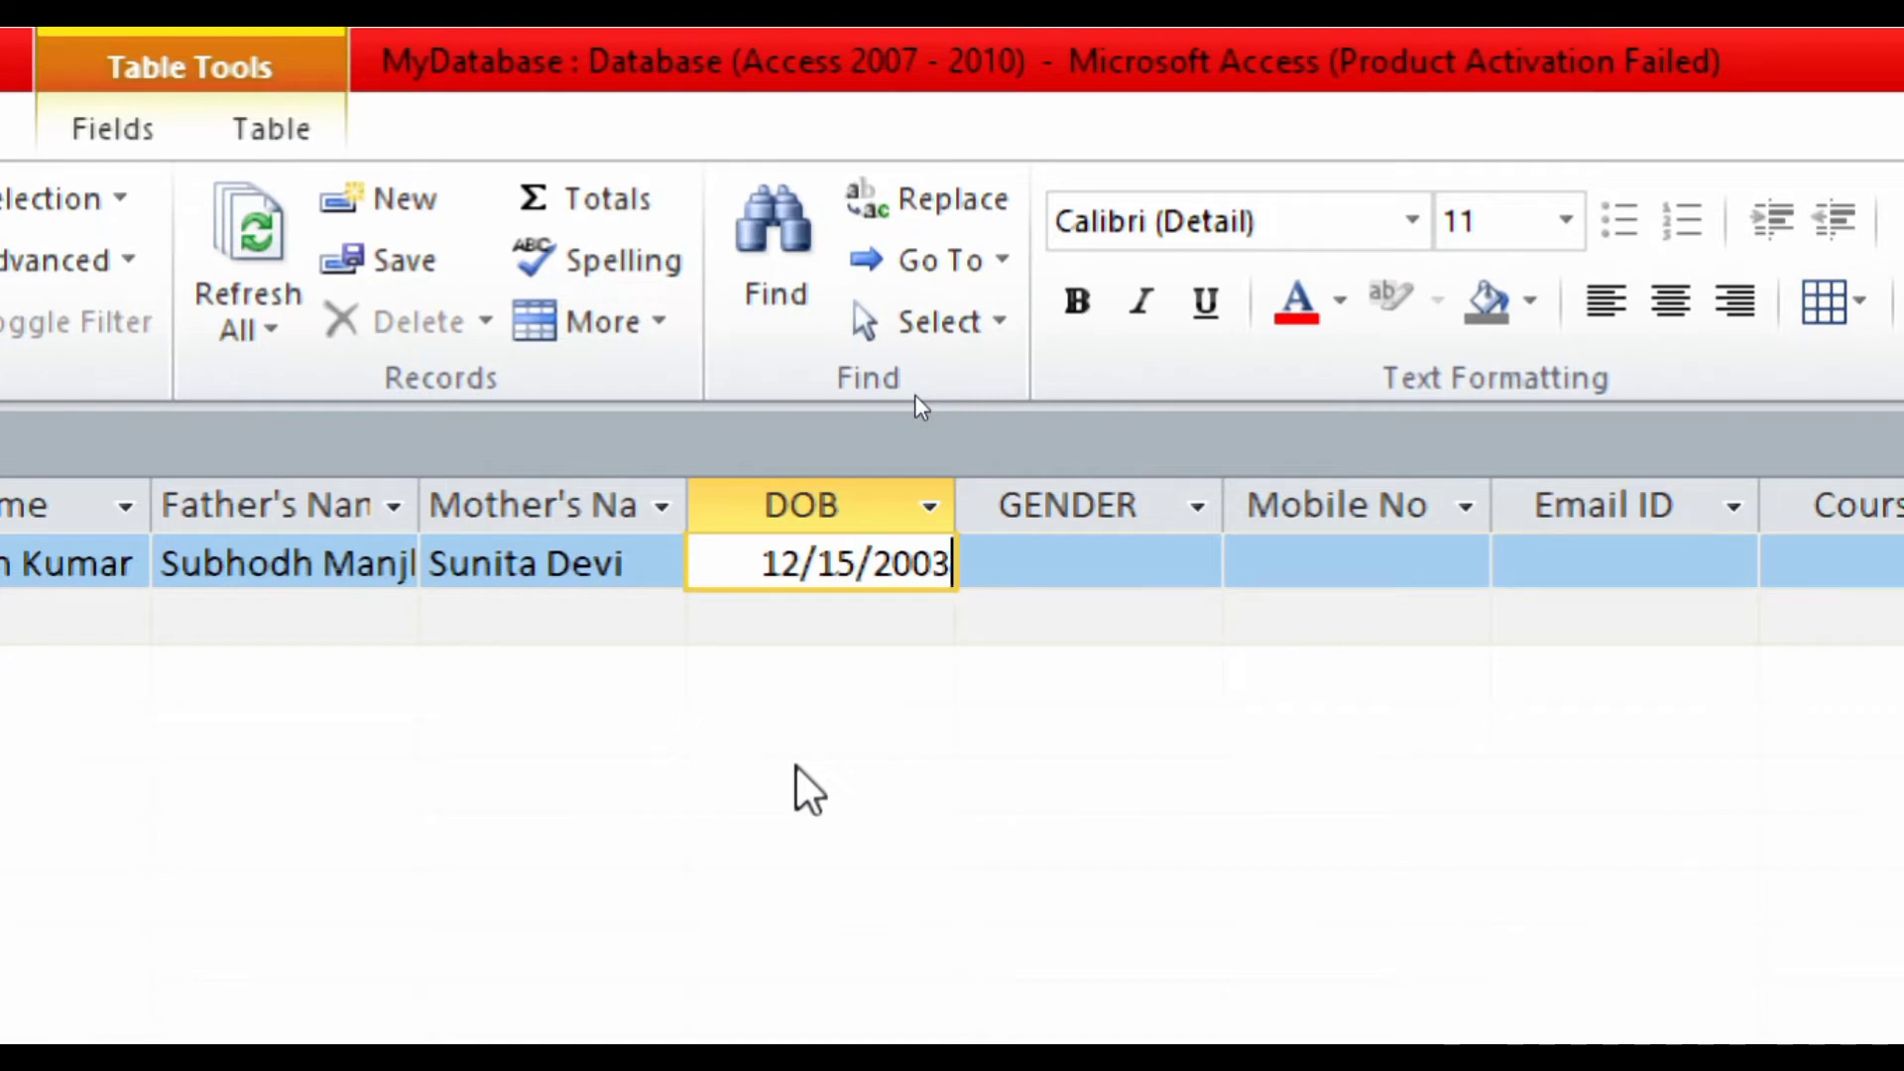
{"action": "key", "text": "Tab"}
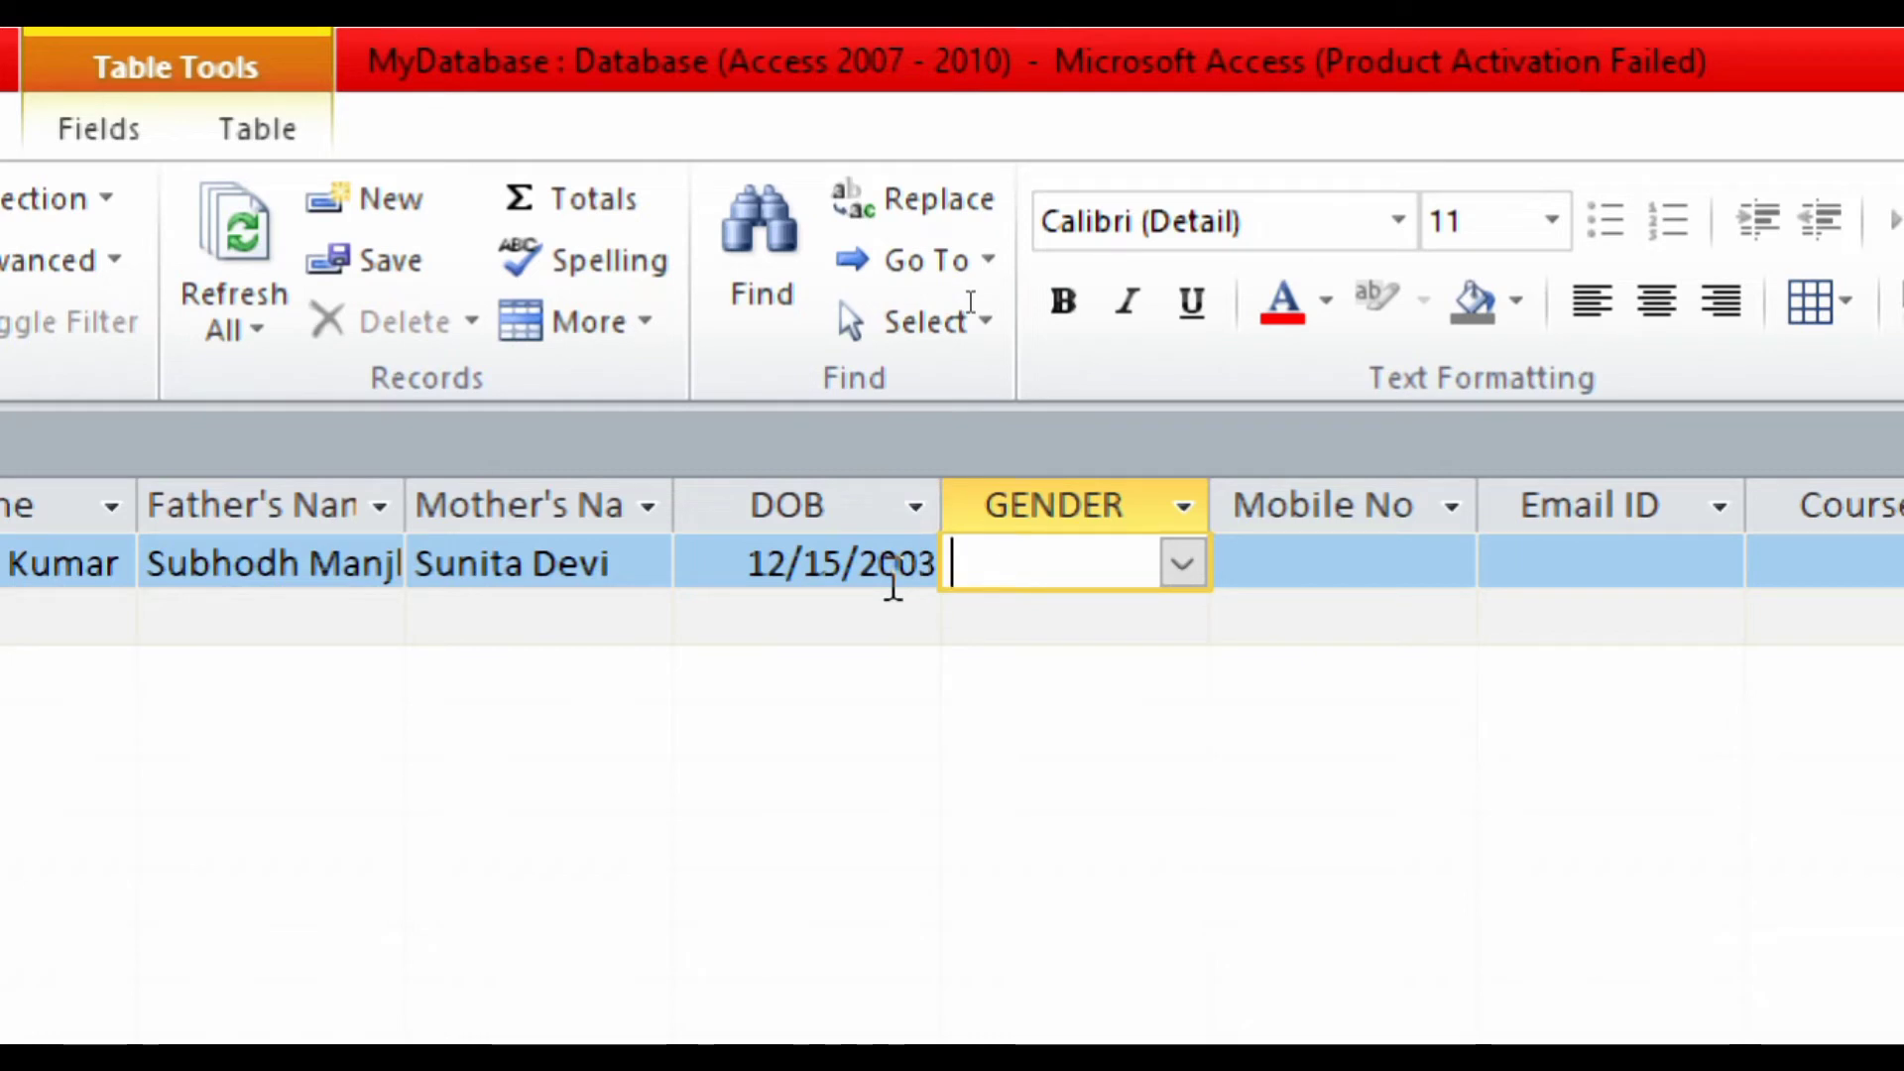
- Pick Male from the GENDER dropdown list for the first record
{"action": "left_click", "coordinate": [1185, 563]}
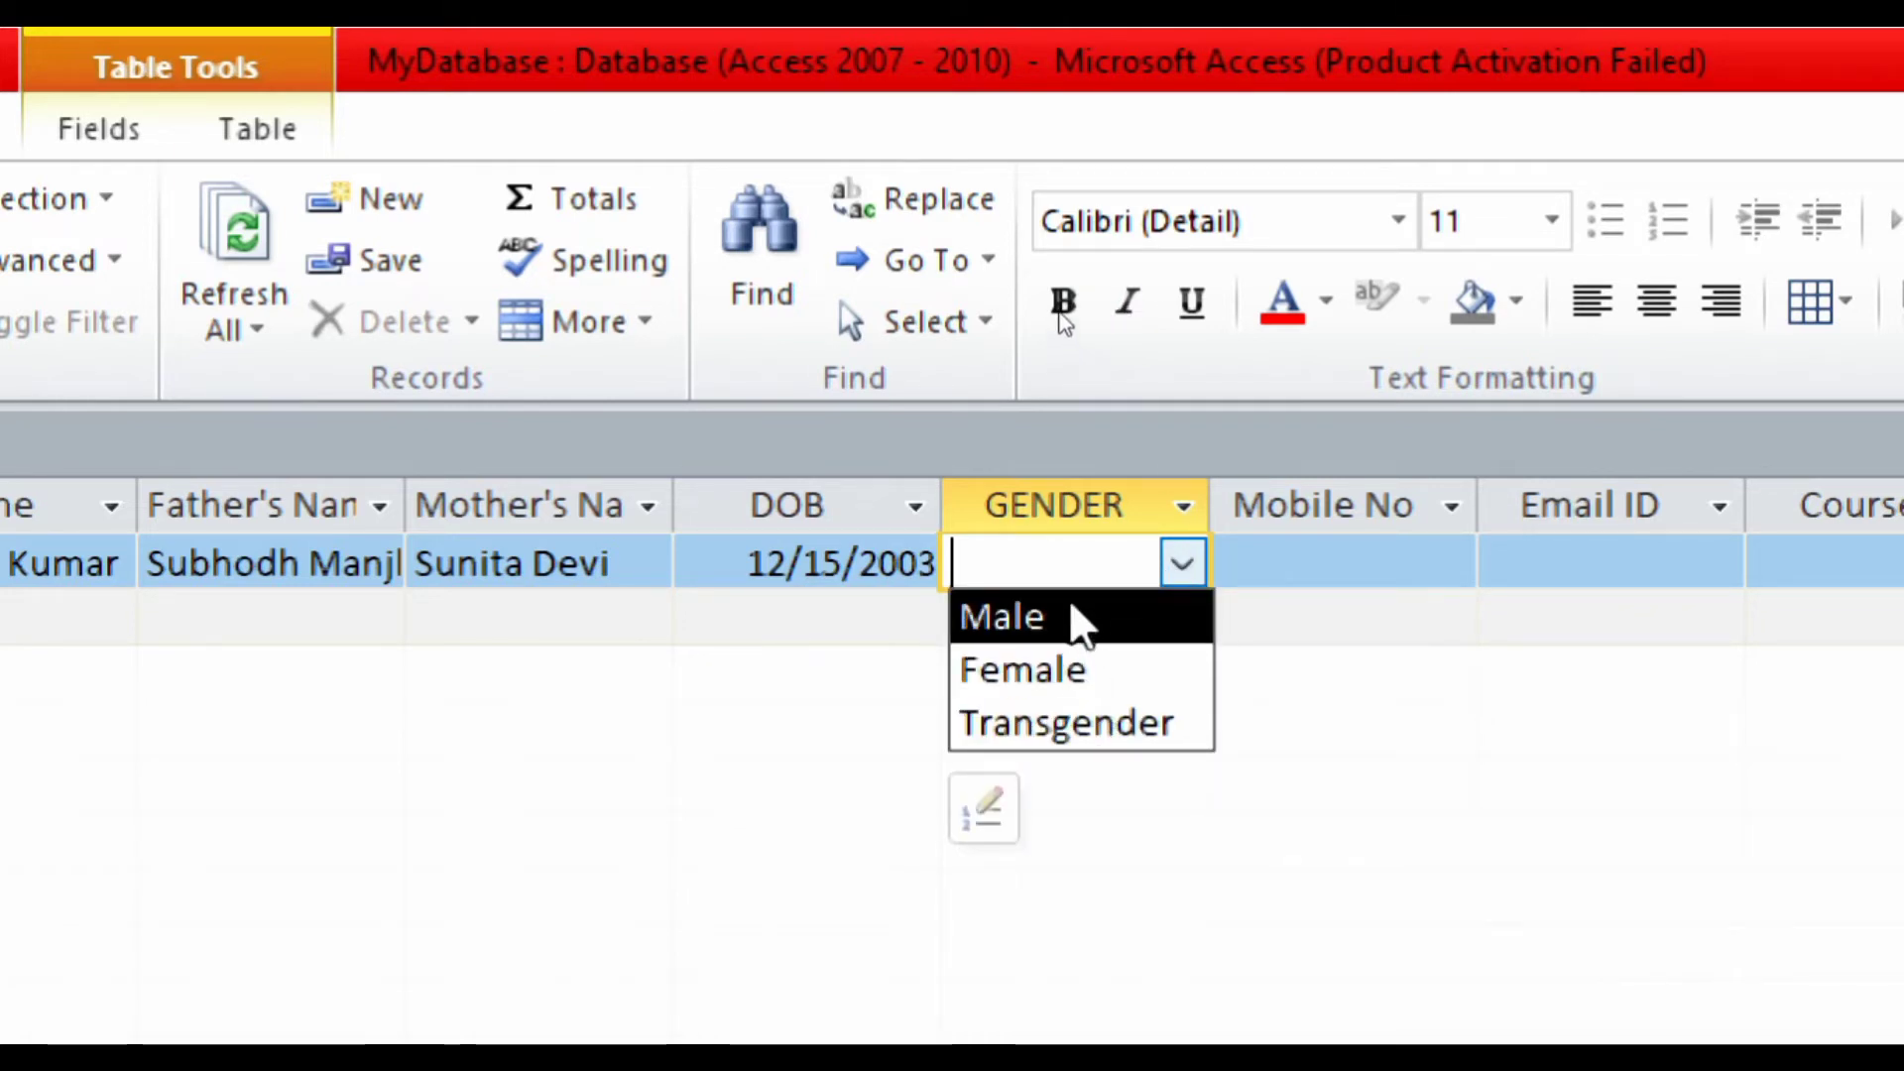
{"action": "left_click", "coordinate": [1198, 567]}
{"action": "left_click", "coordinate": [1200, 569]}
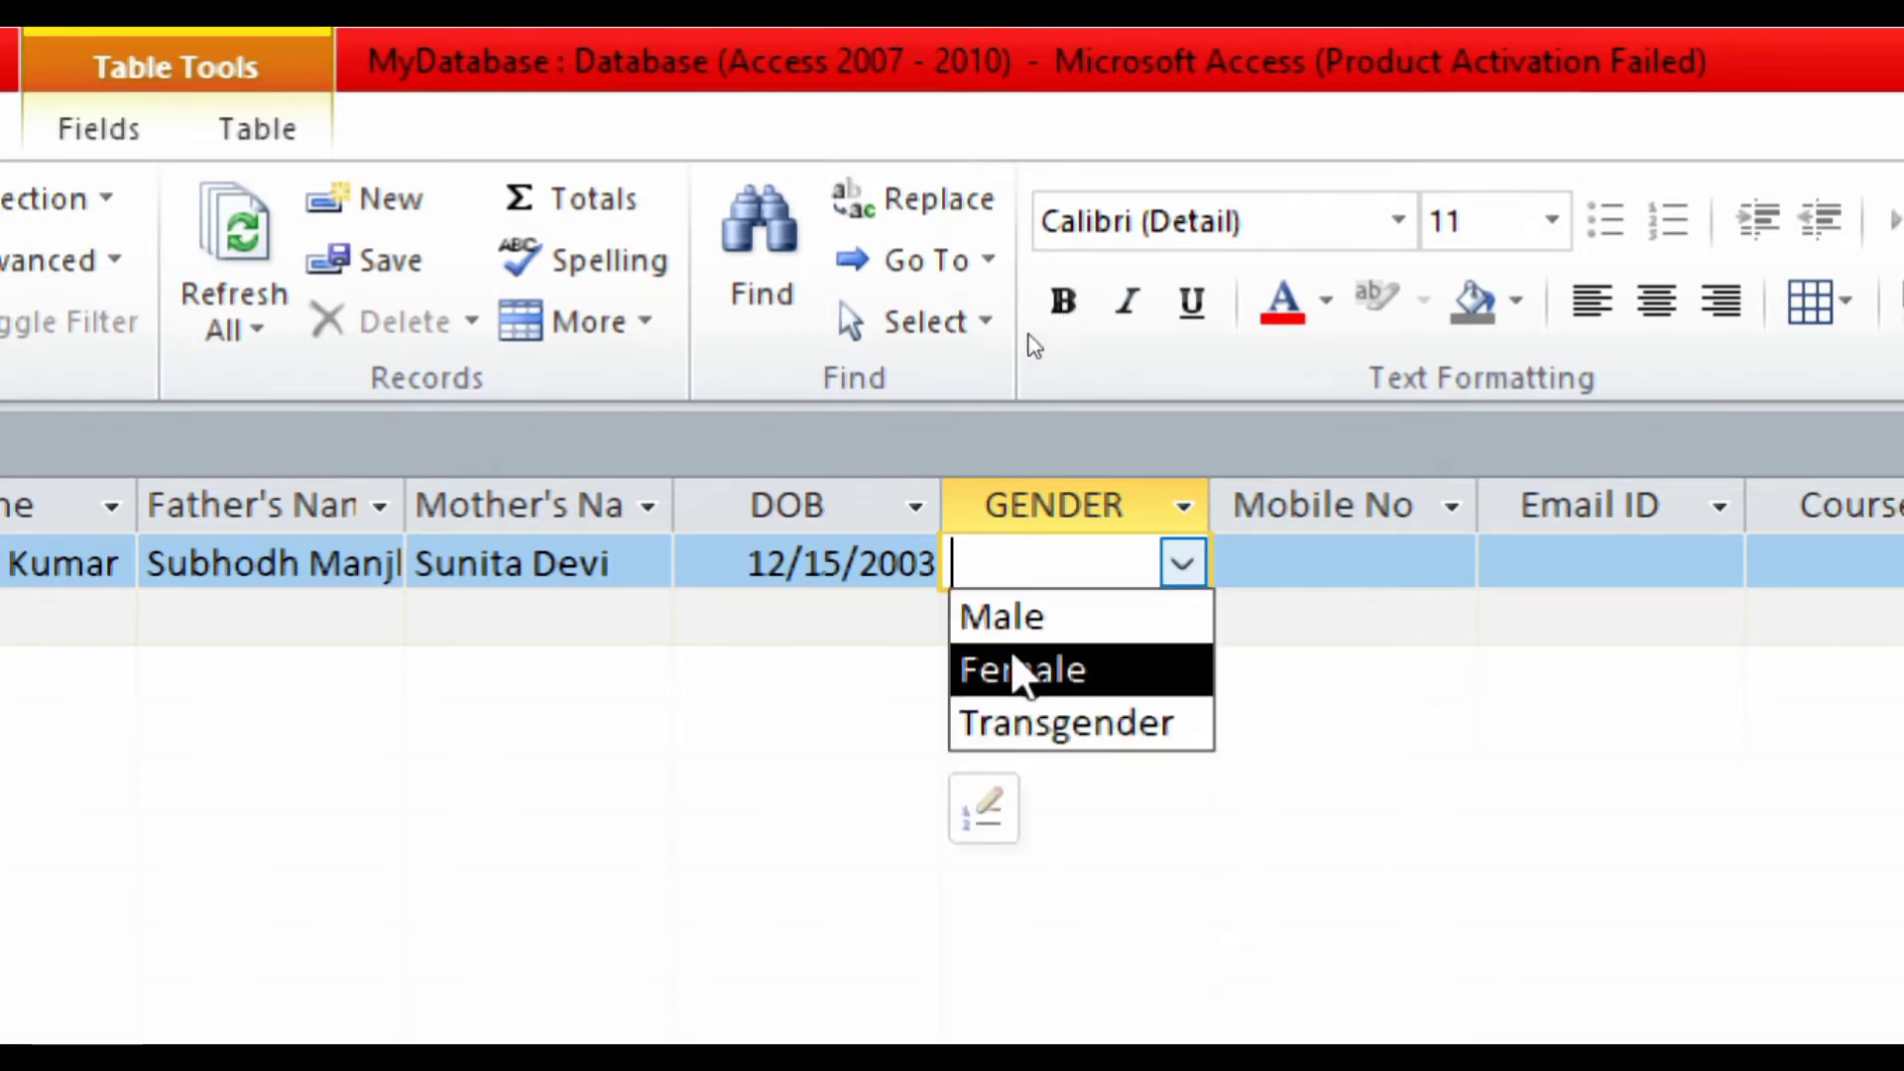
{"action": "left_click", "coordinate": [1008, 621]}
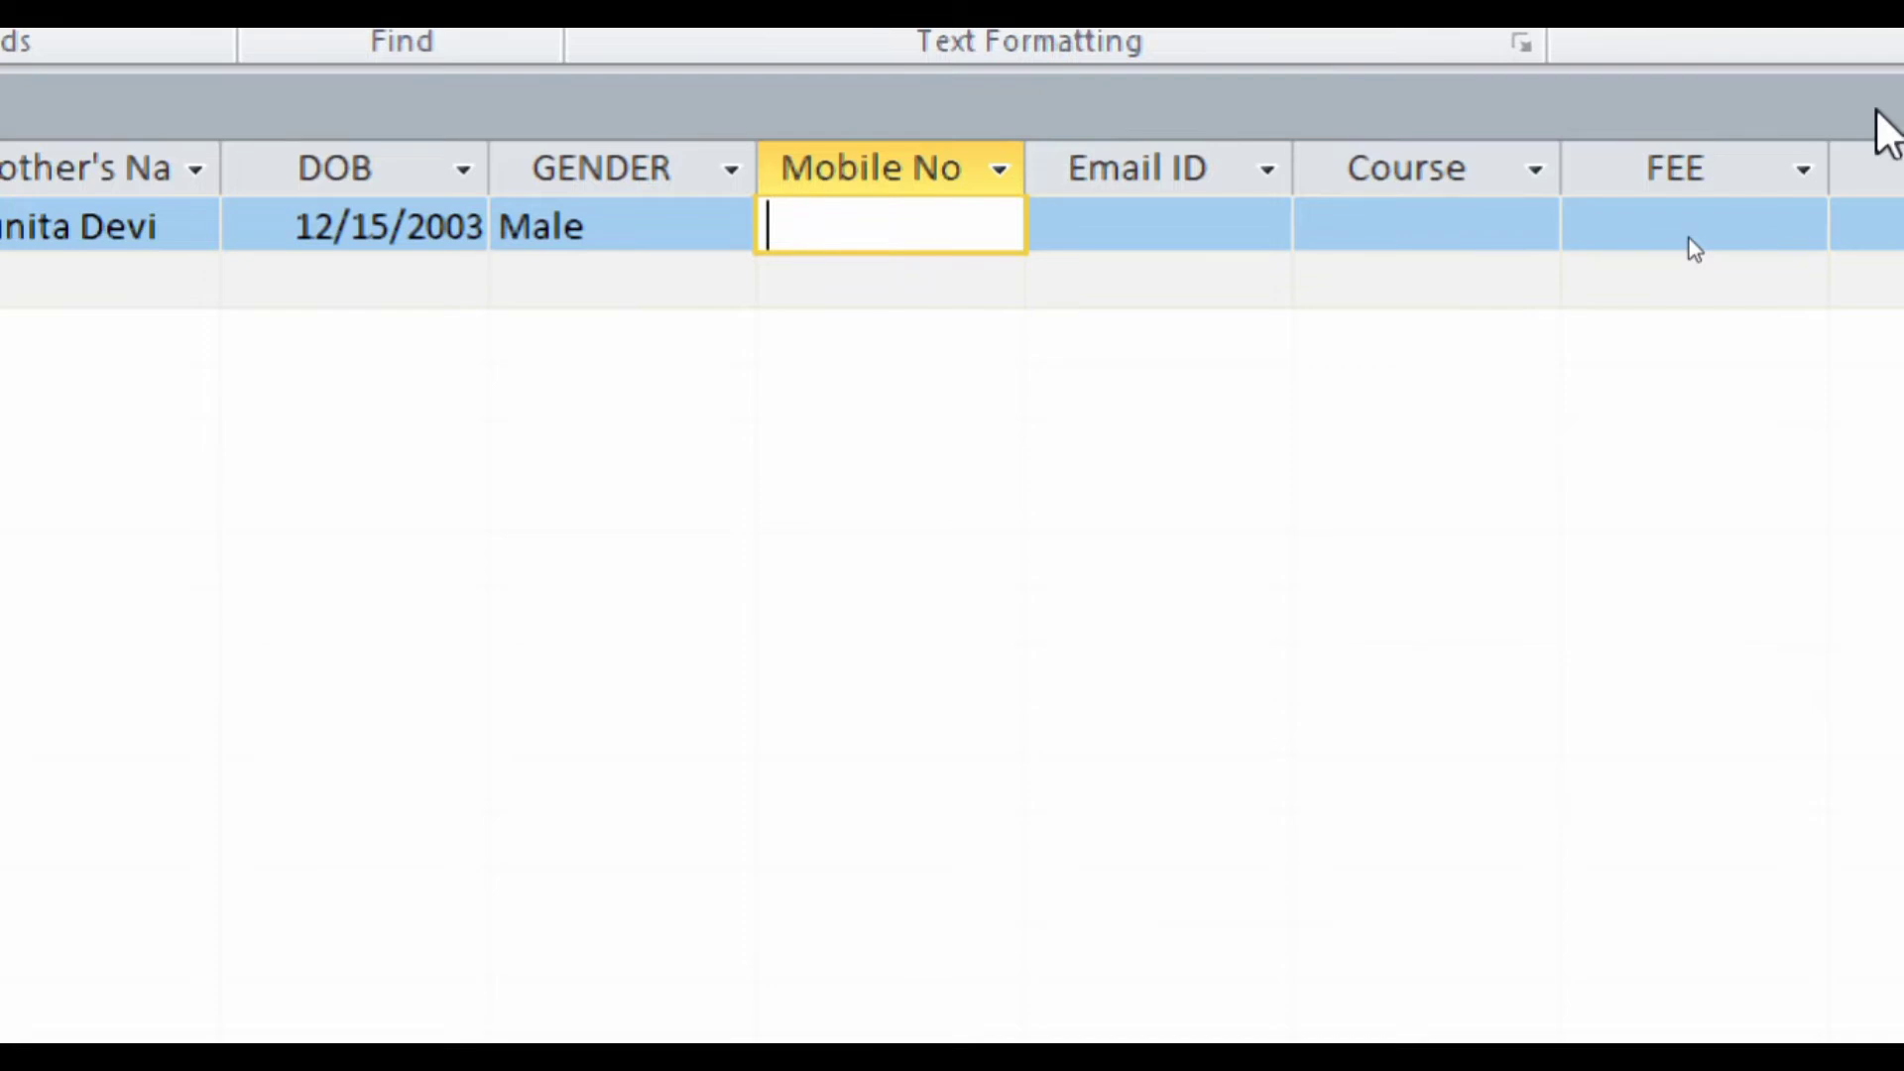
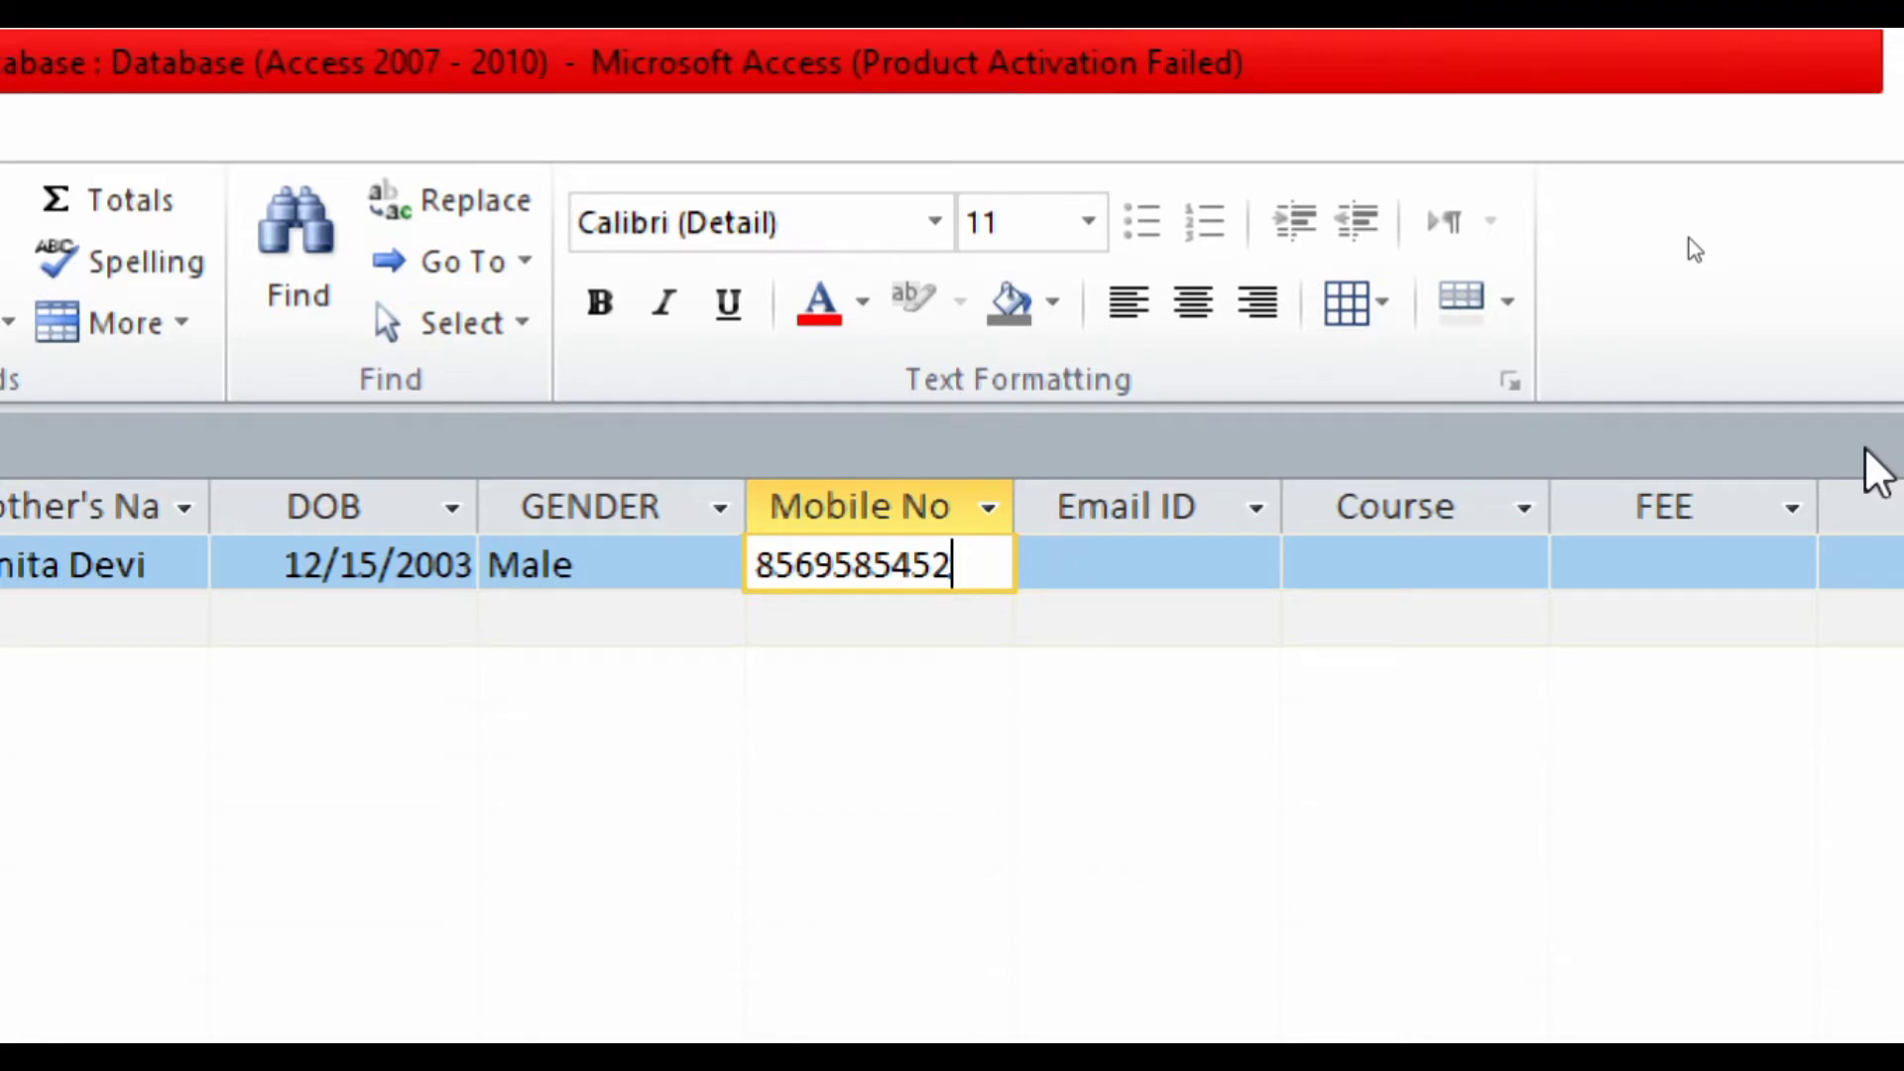
- Enter the student's mobile number and e-mail address in the first record
{"action": "key", "text": "Tab"}
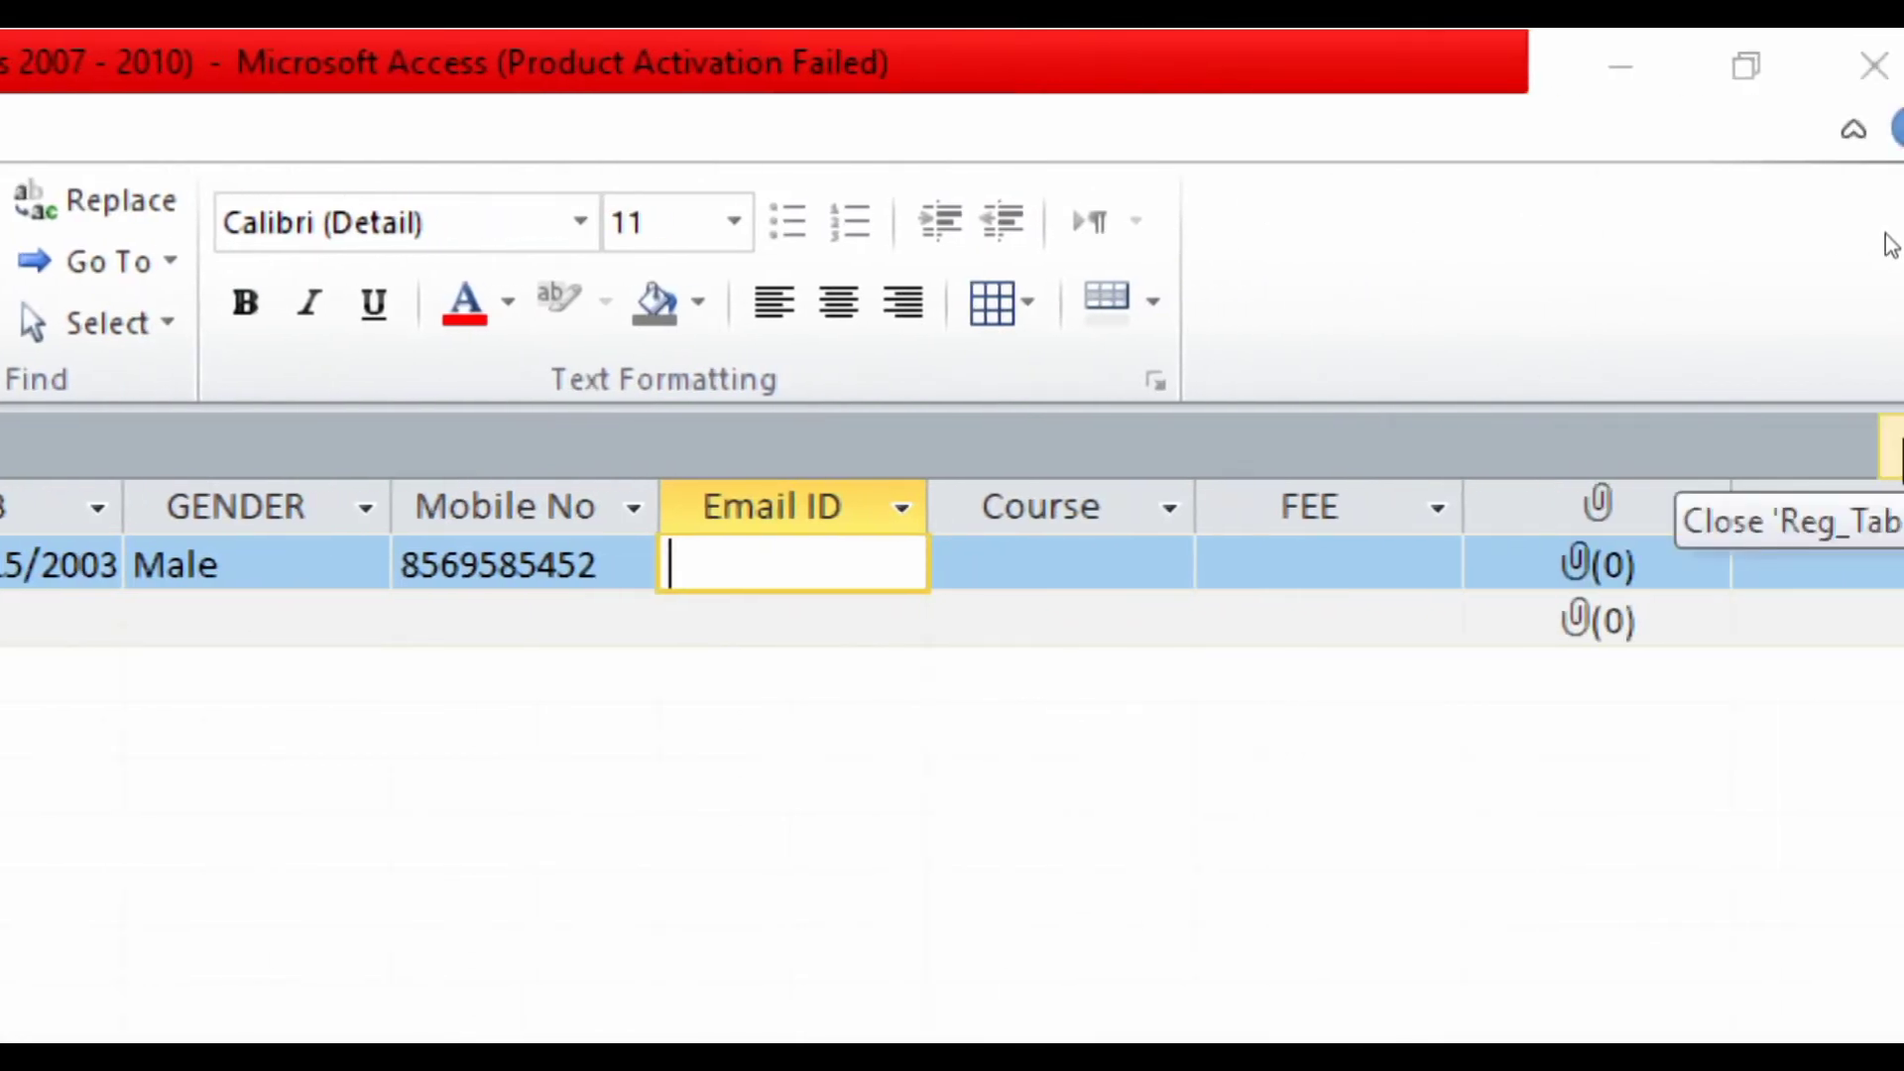
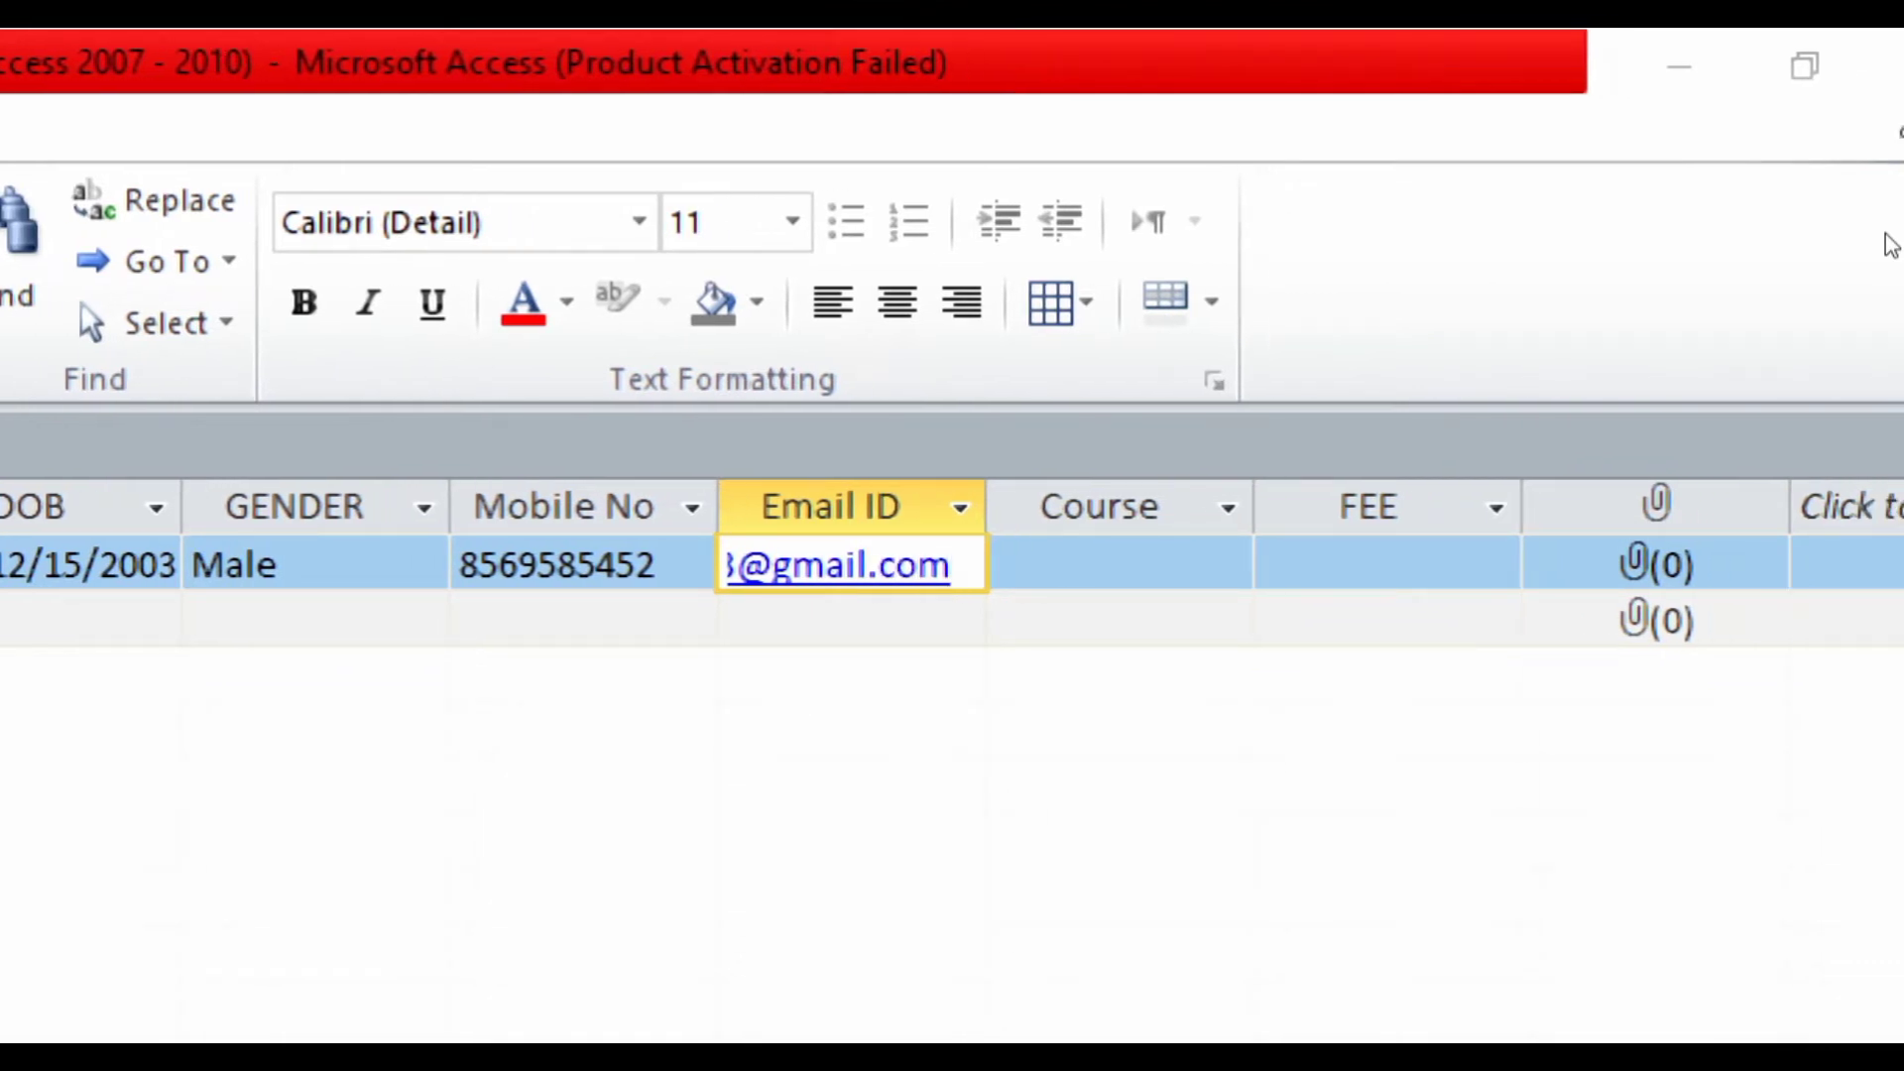
{"action": "key", "text": "Tab"}
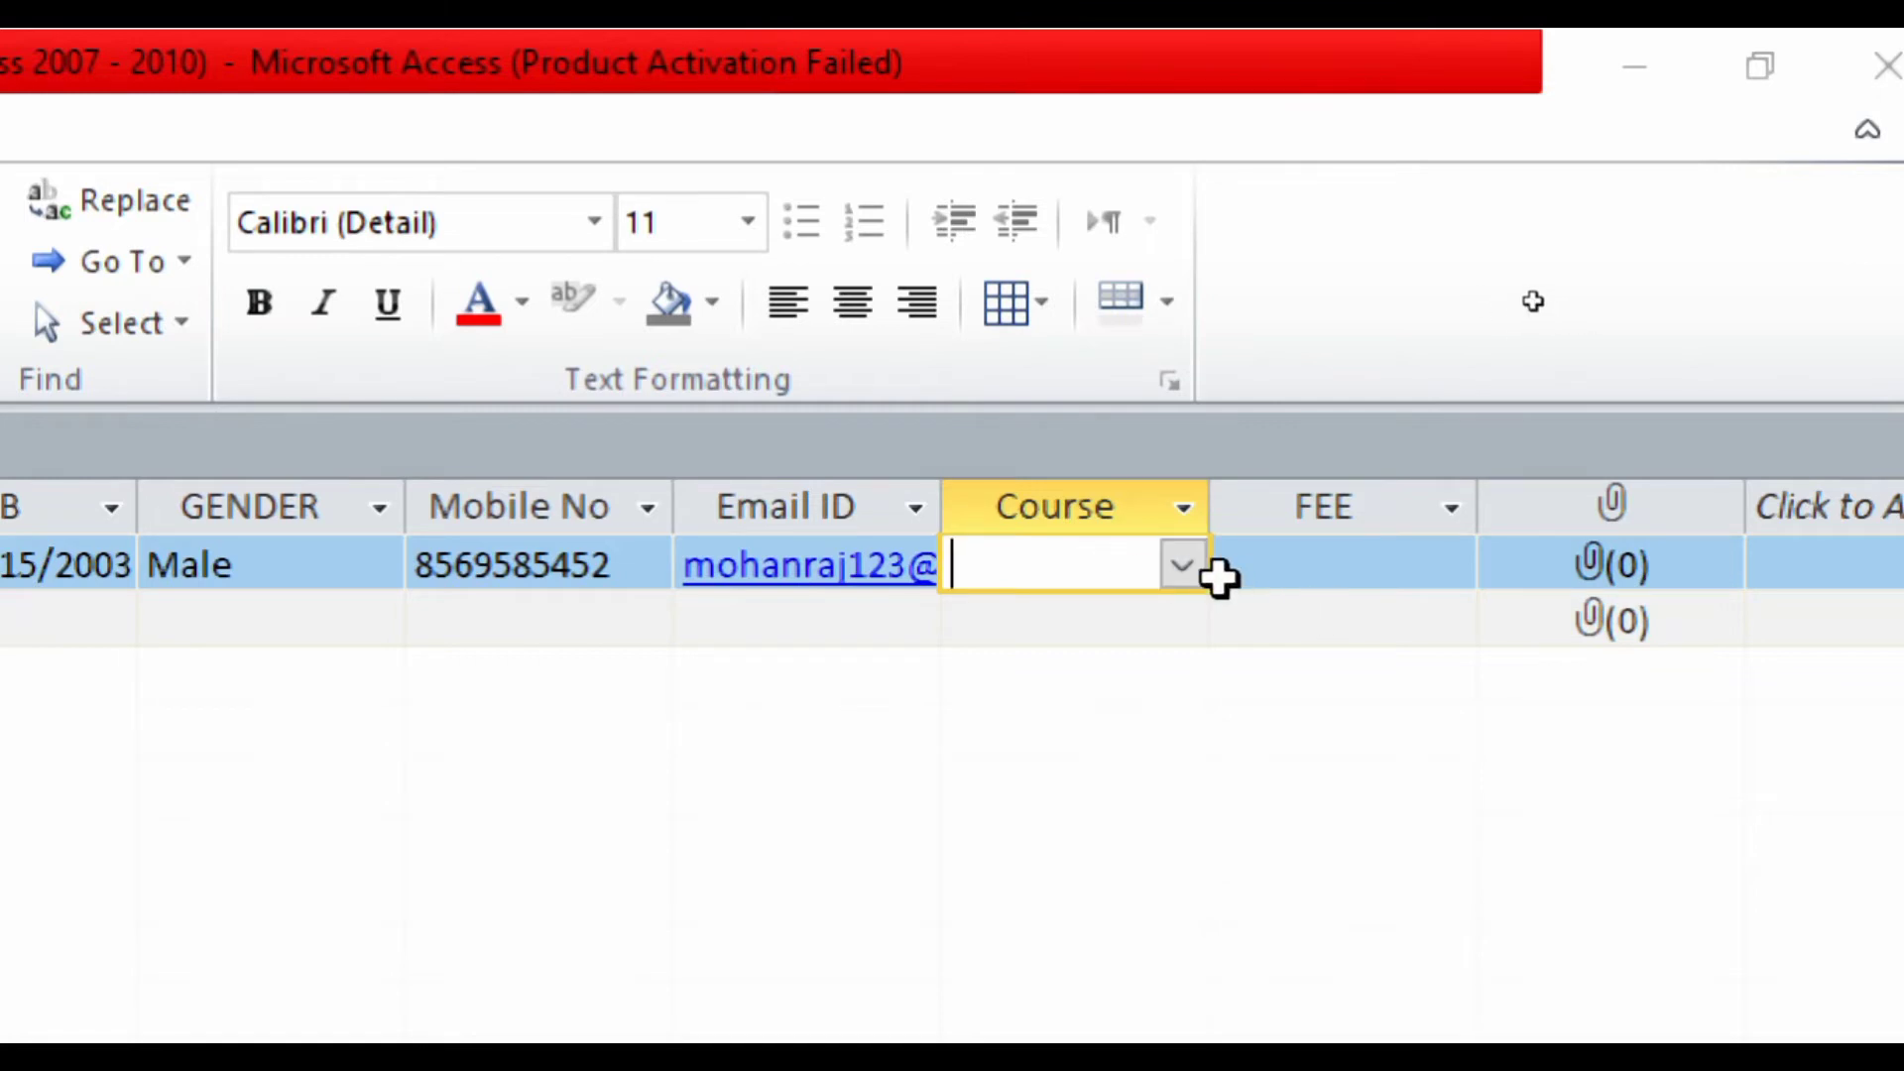
- Choose ADCA from the Course dropdown and enter a FEE of 8500
{"action": "left_click", "coordinate": [1180, 568]}
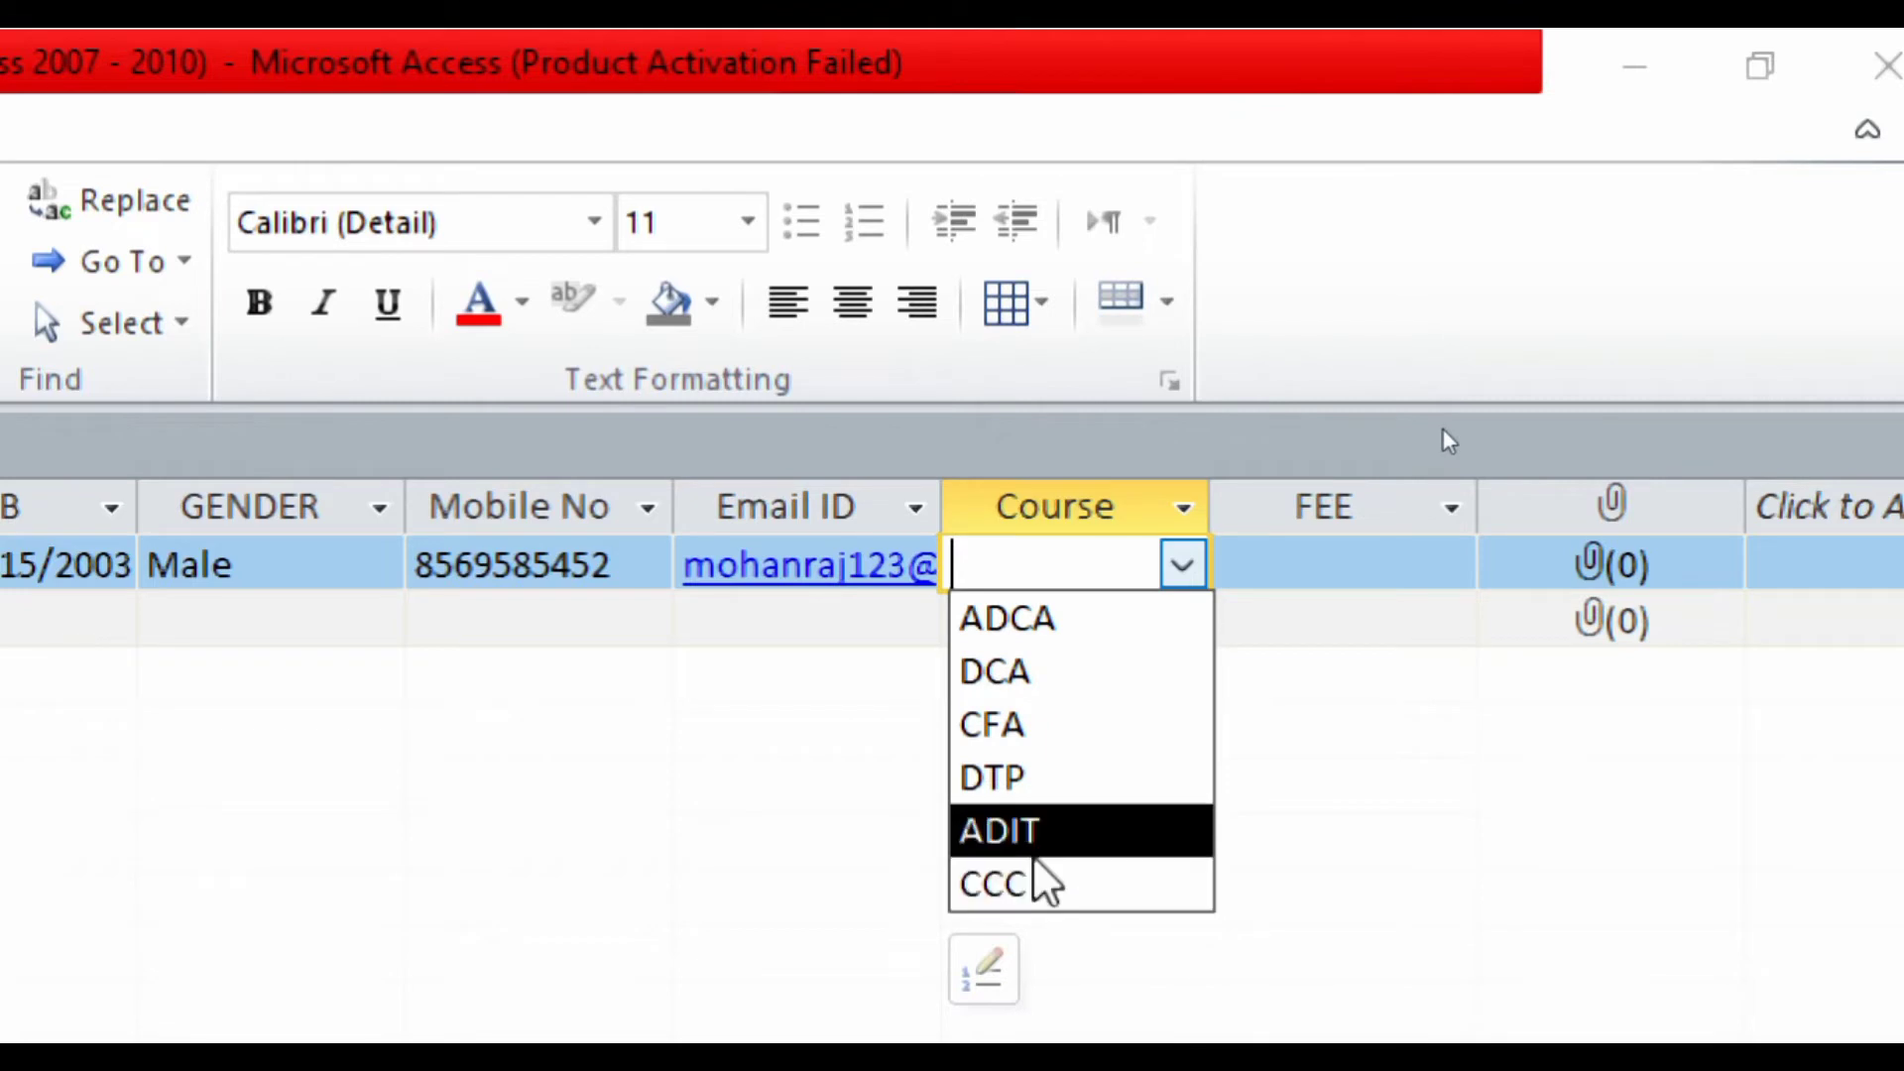
{"action": "left_click", "coordinate": [1011, 619]}
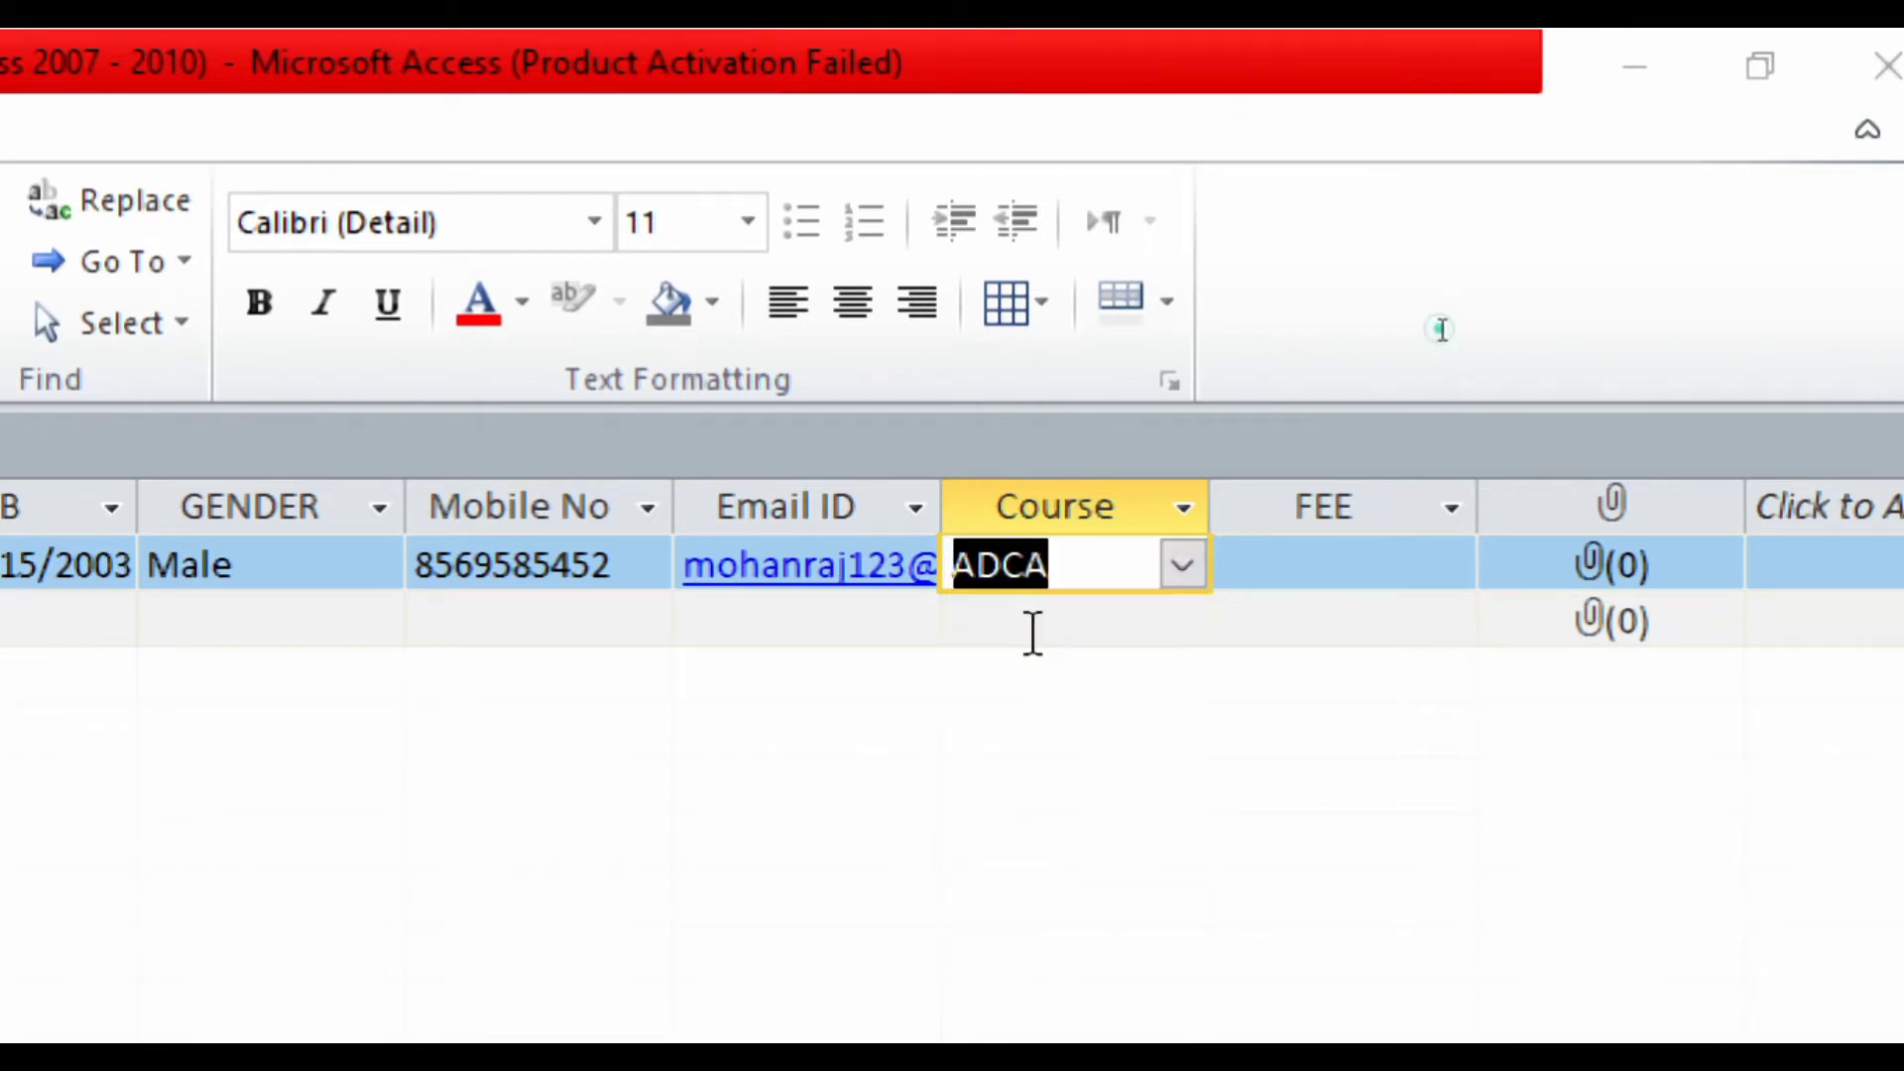
{"action": "key", "text": "Tab"}
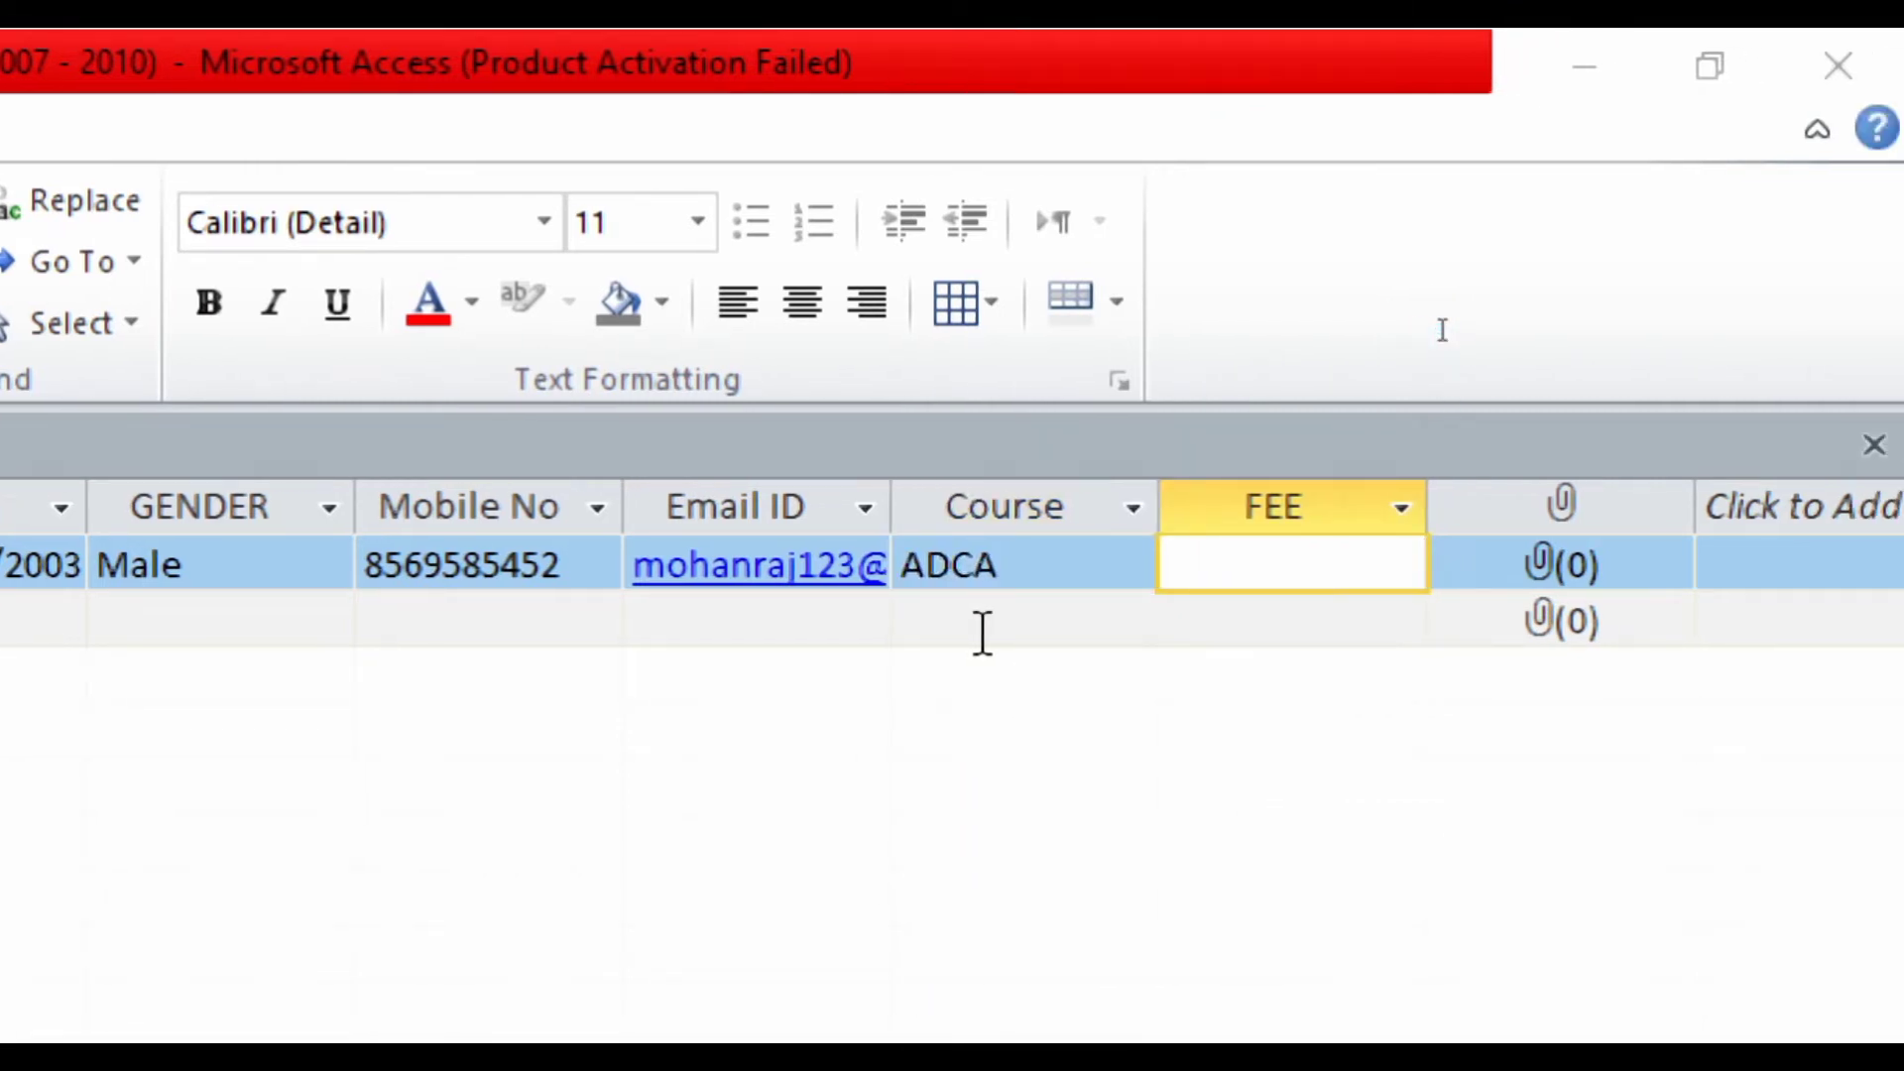
{"action": "type", "text": "8500"}
{"action": "key", "text": "Tab"}
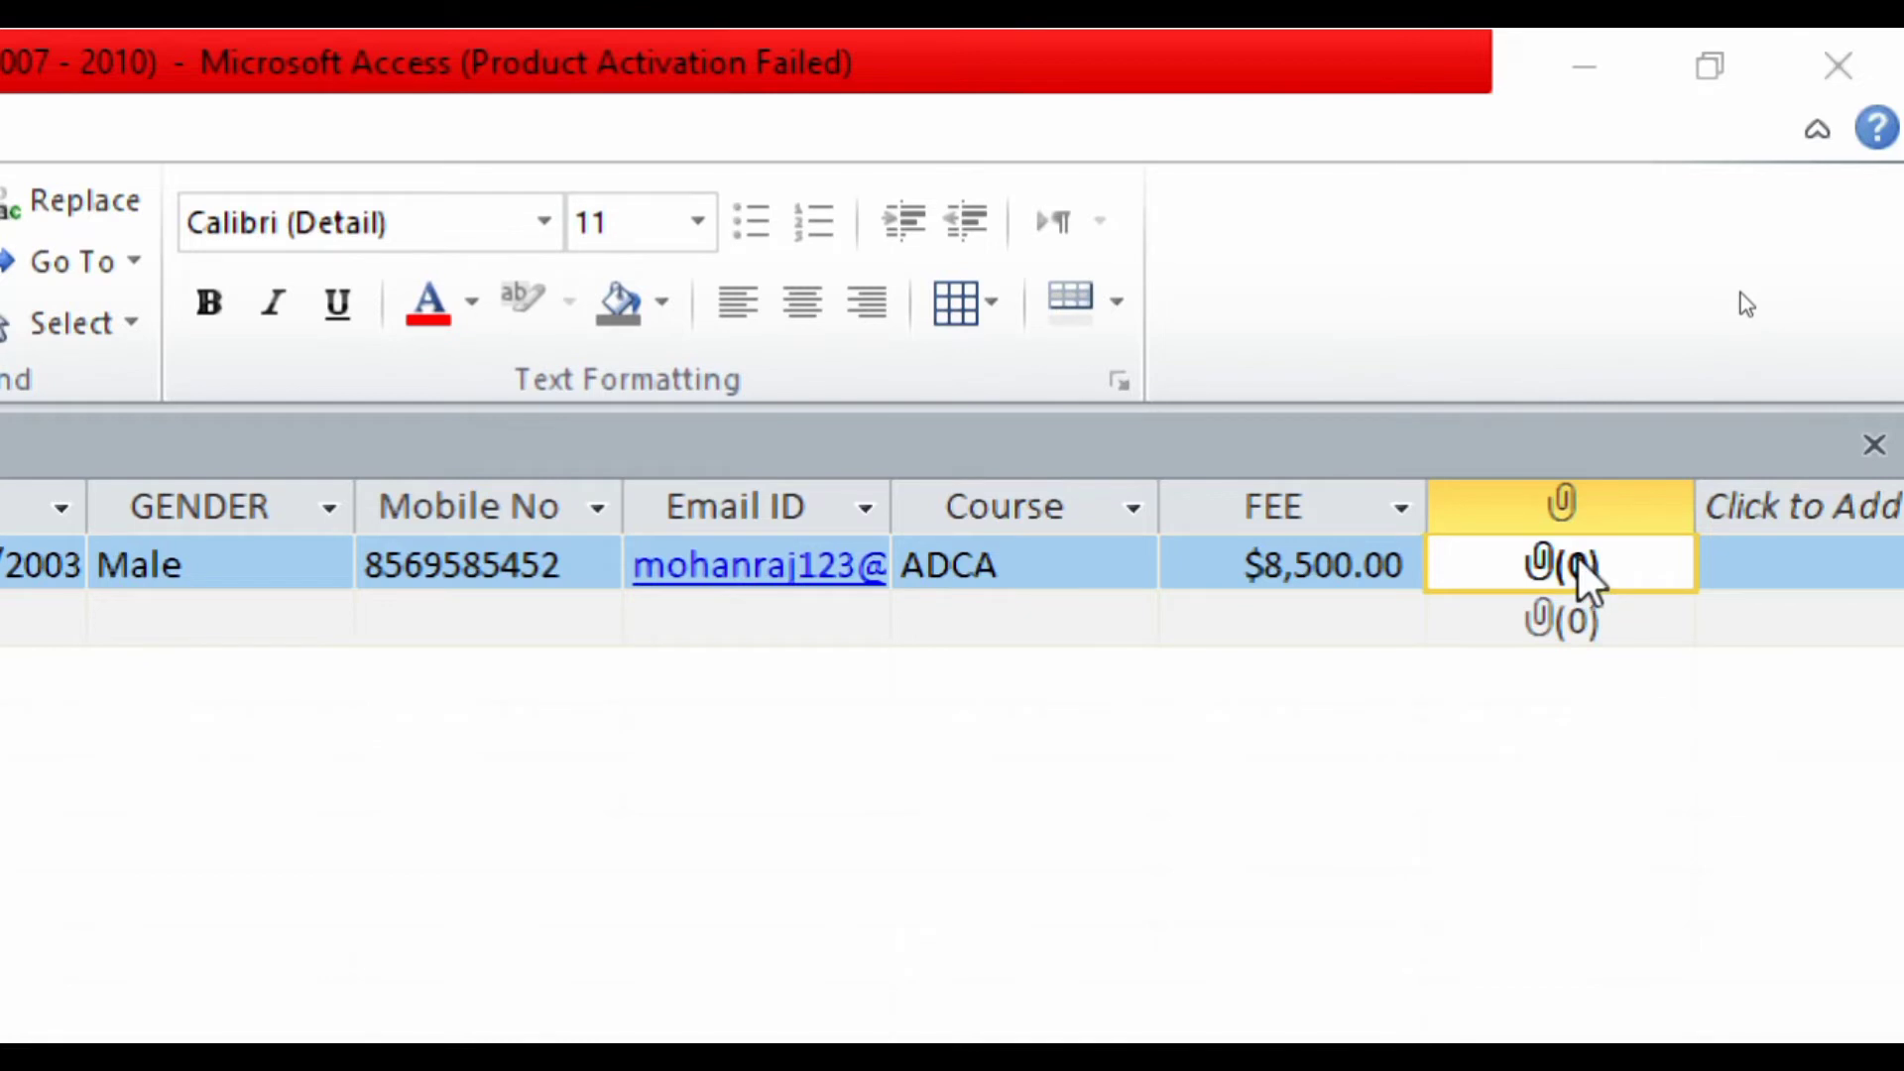
- Use Manage Attachments to add photo 2 from the Pictures boy folder to the record
{"action": "right_click", "coordinate": [1583, 583]}
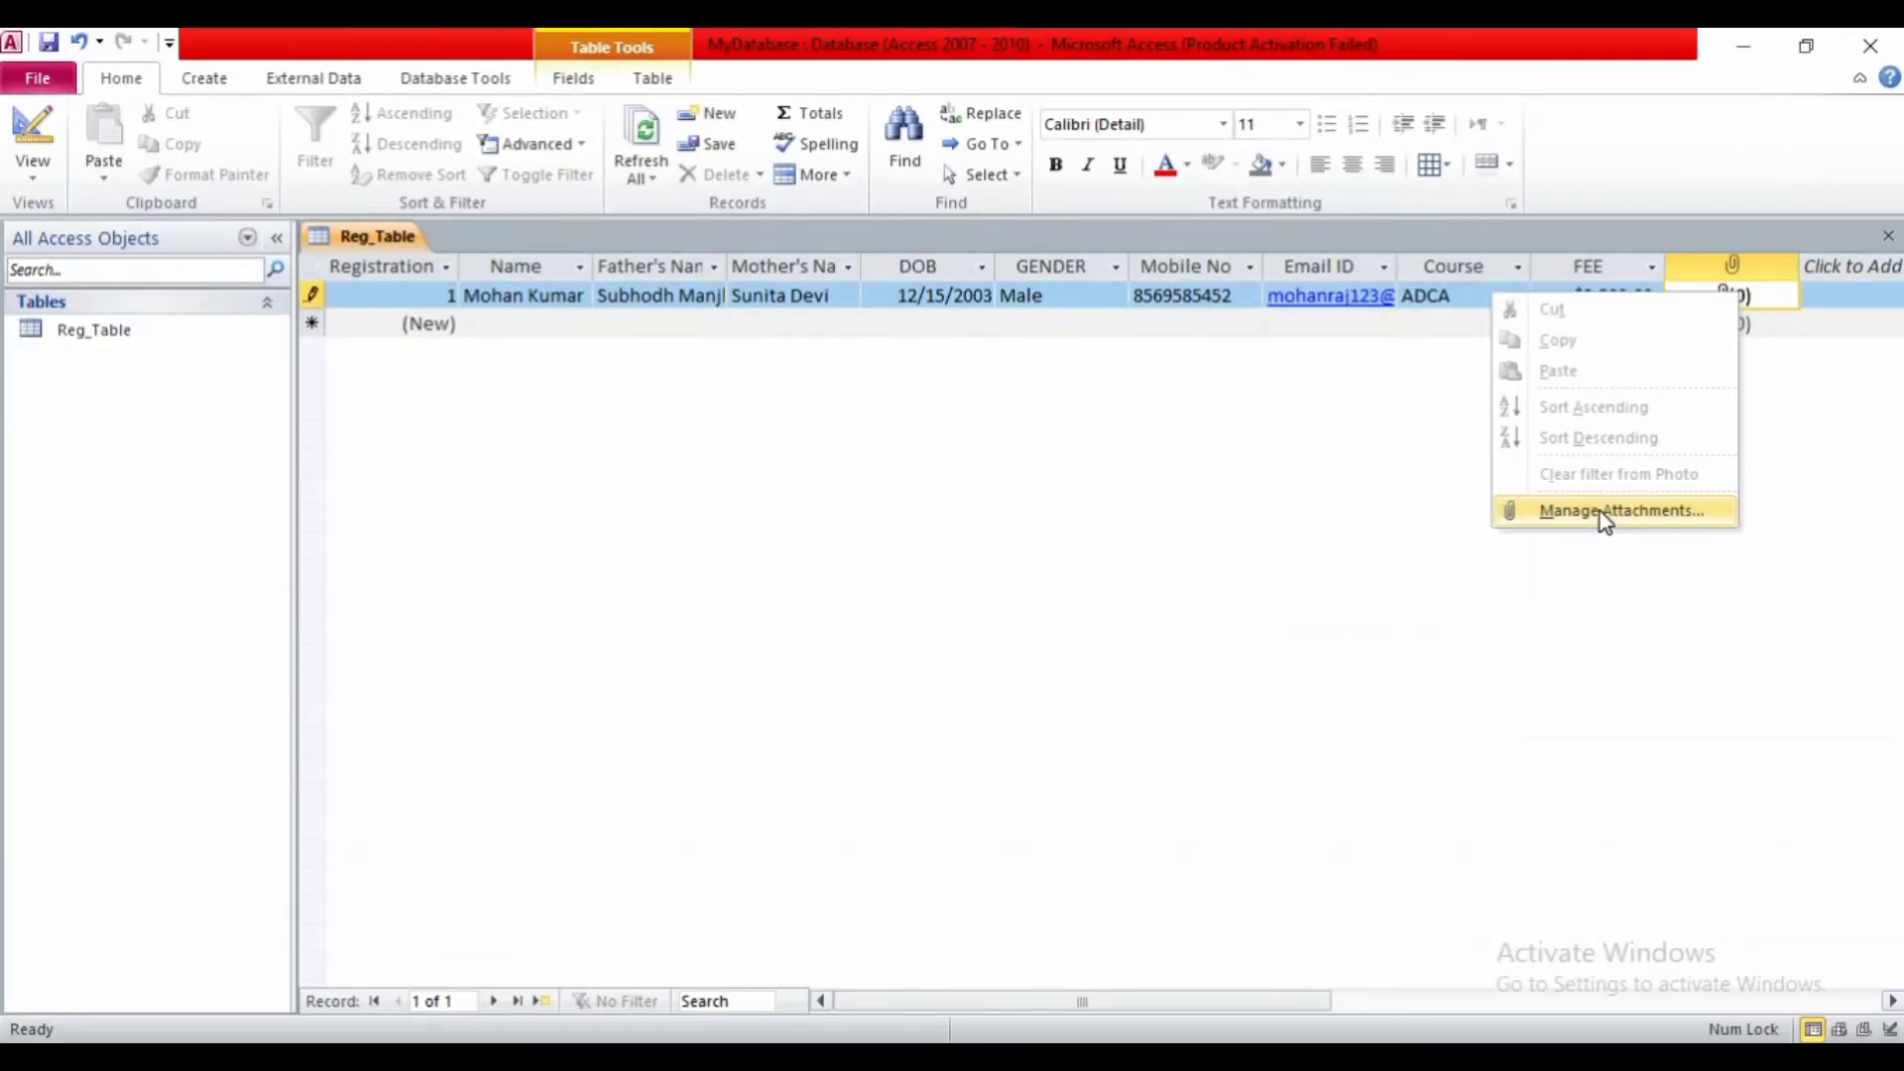
{"action": "left_click", "coordinate": [1603, 511]}
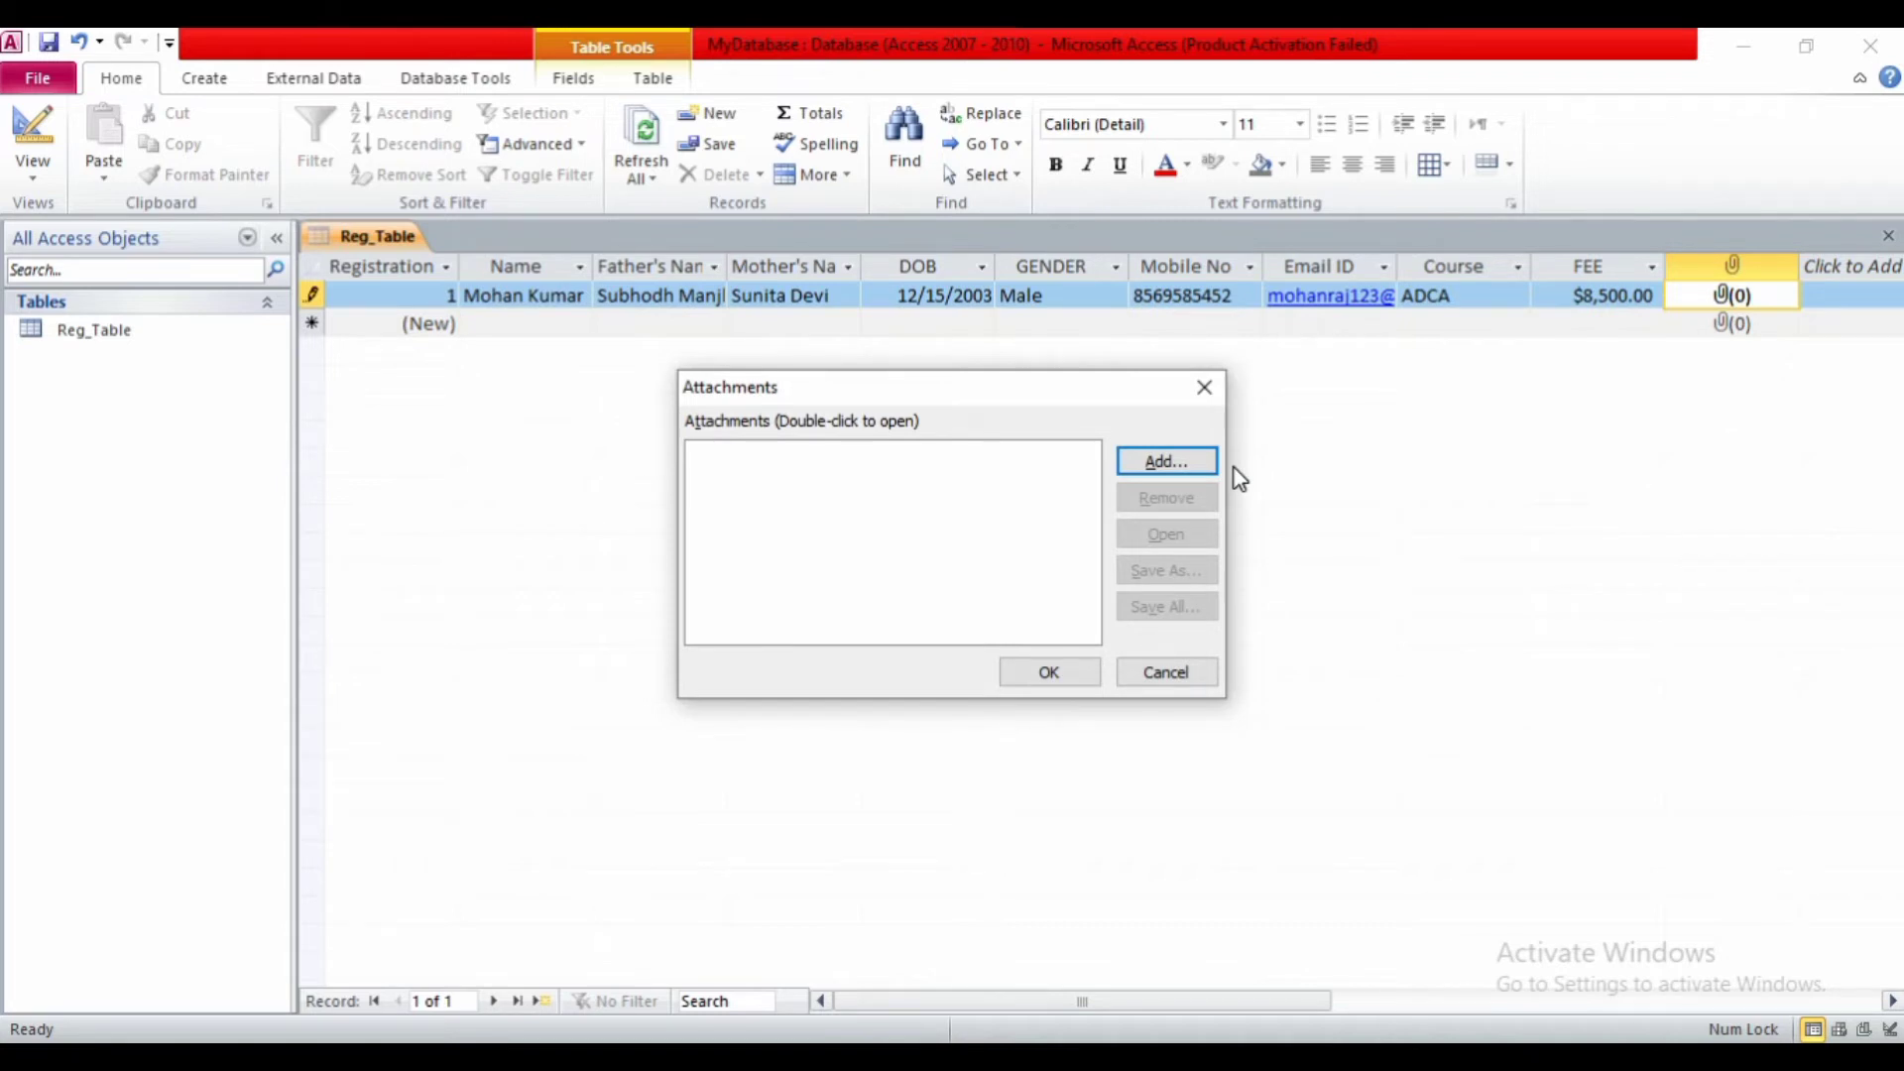
{"action": "left_click", "coordinate": [1178, 470]}
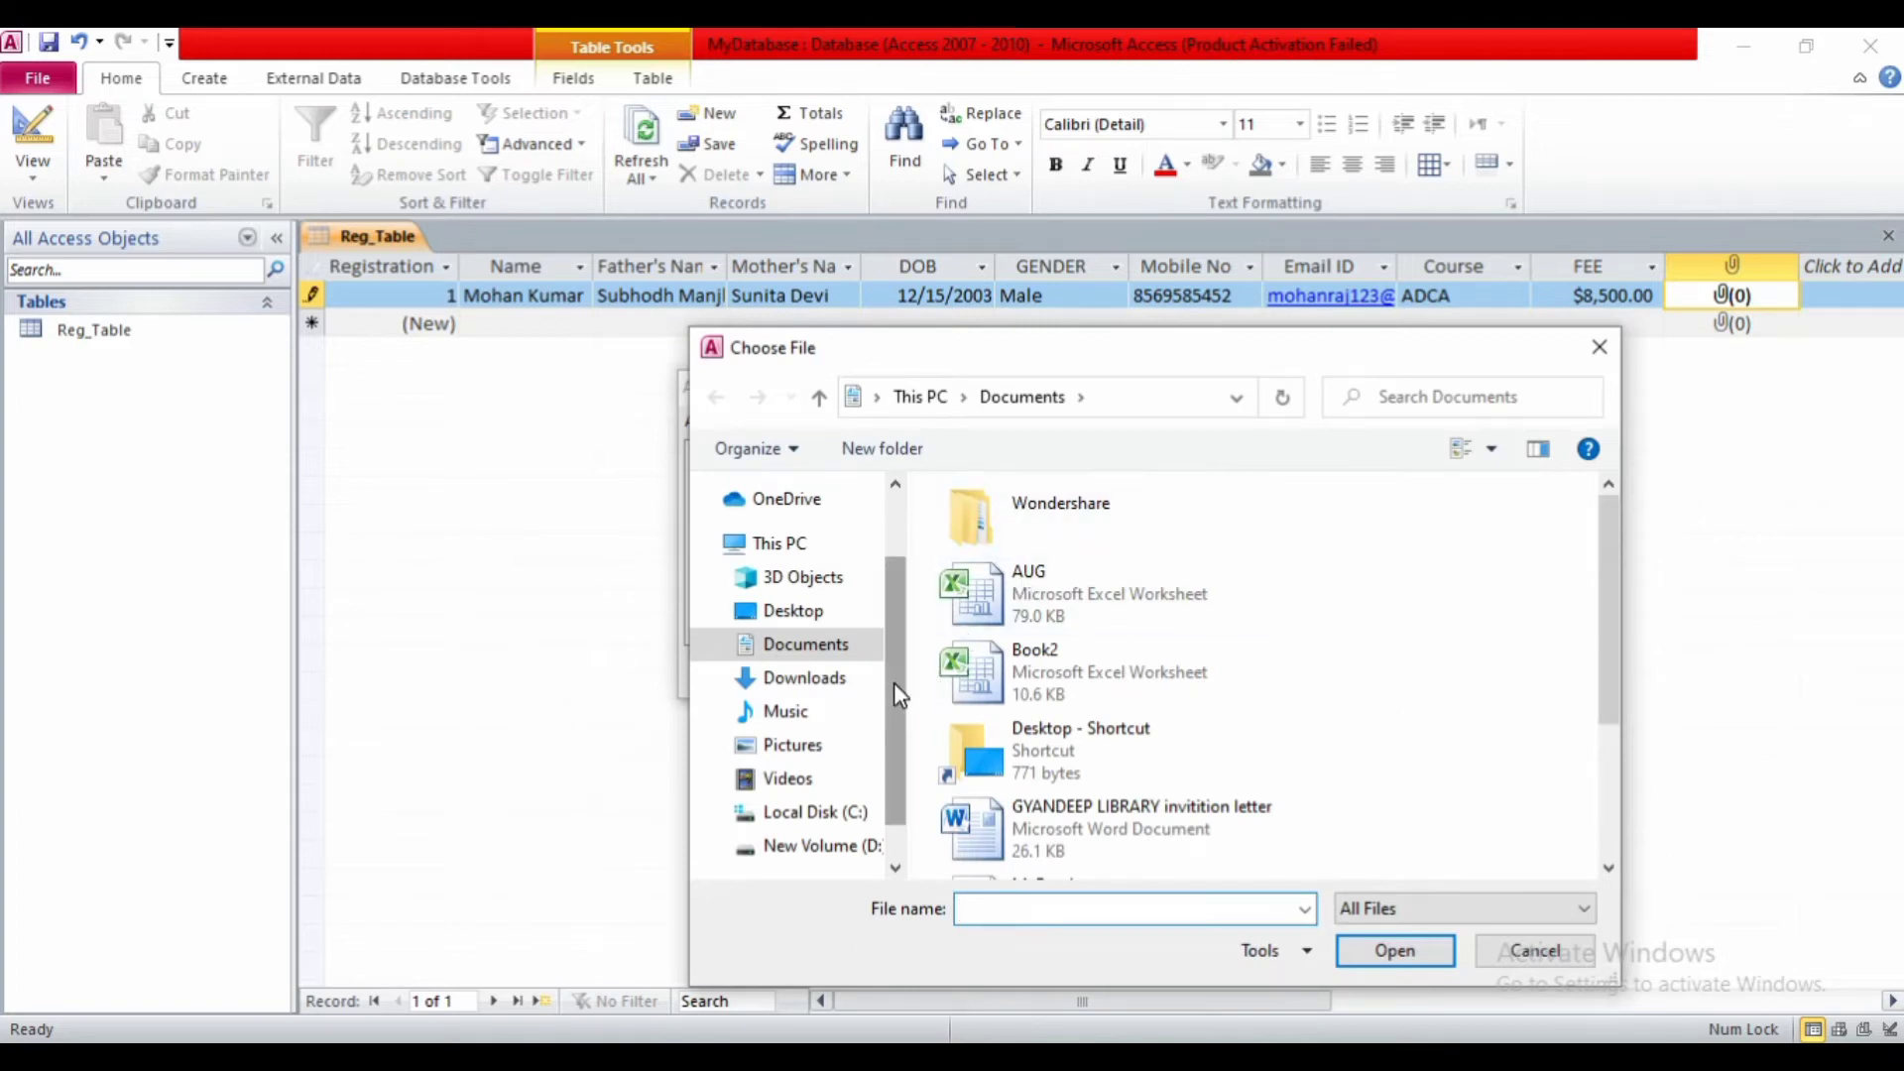
{"action": "scroll", "coordinate": [894, 682], "scroll_direction": "down", "scroll_amount": 1}
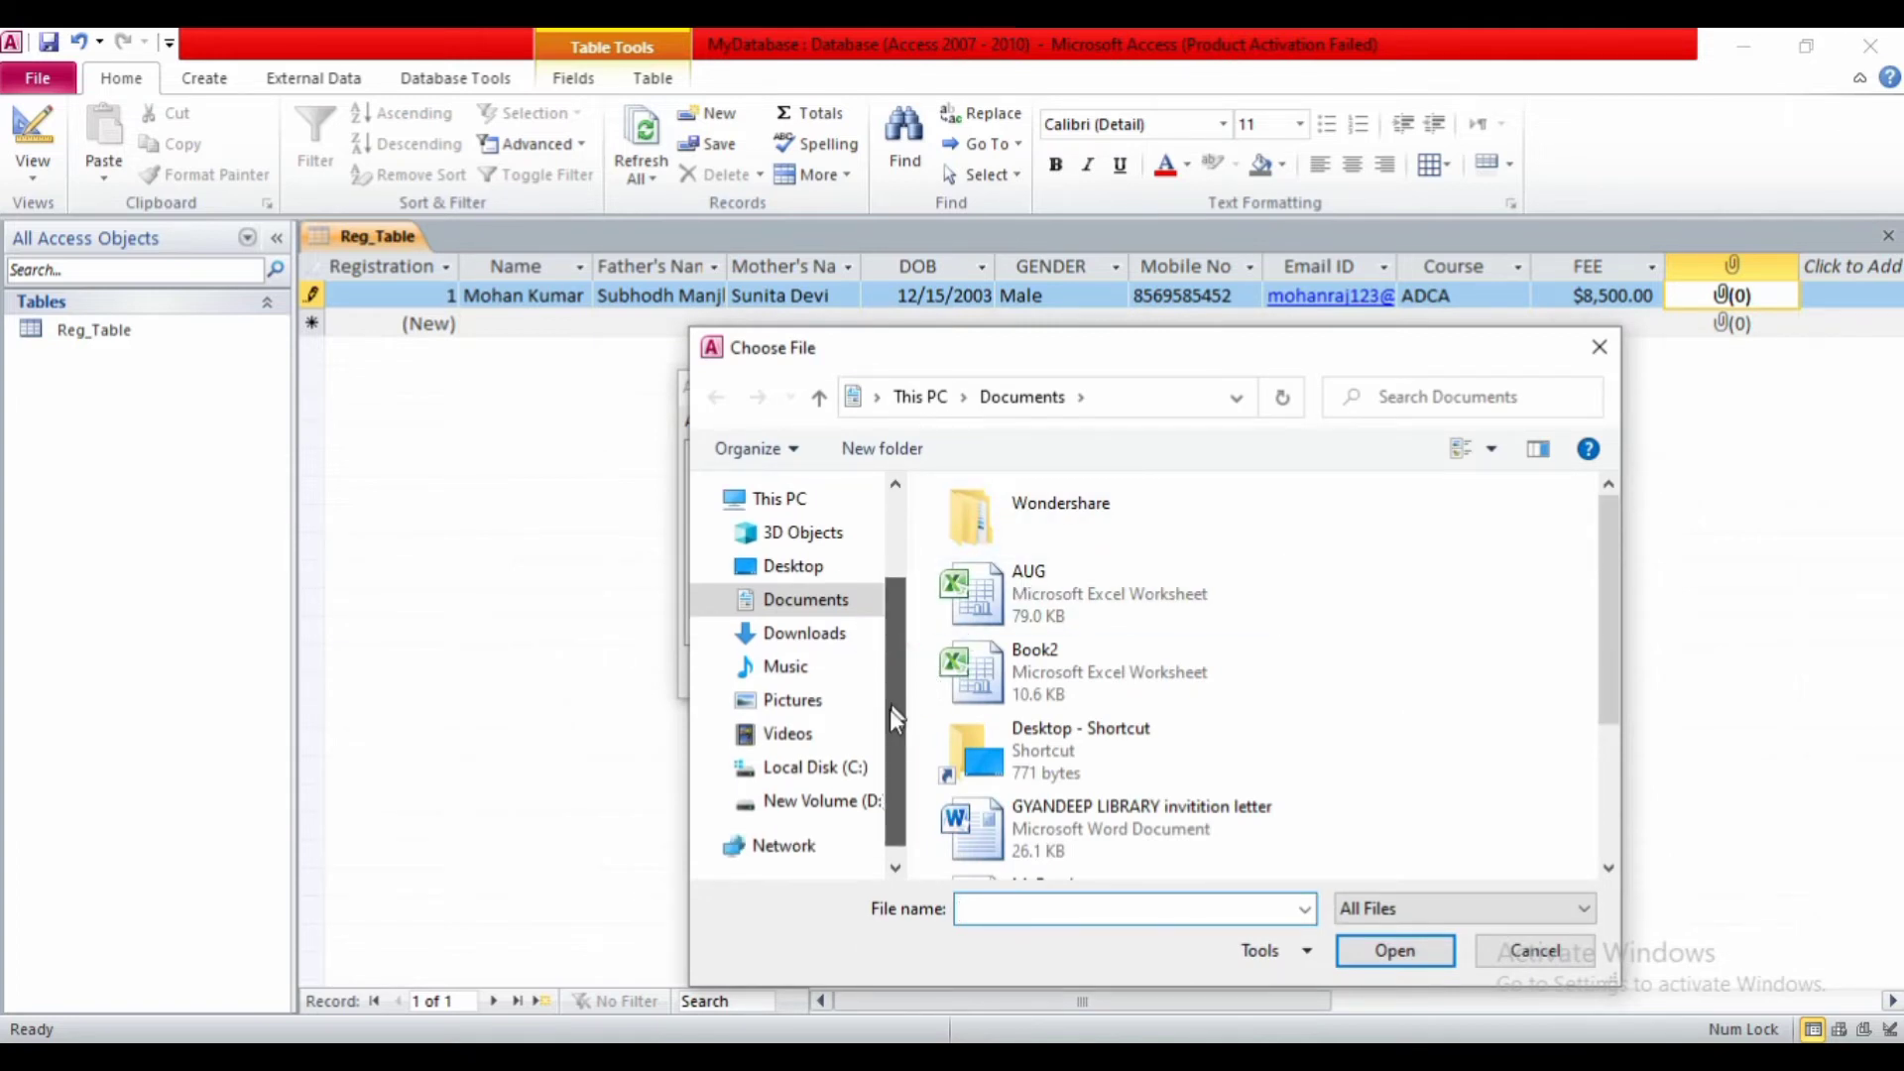
{"action": "scroll", "coordinate": [887, 694], "scroll_direction": "up", "scroll_amount": 1}
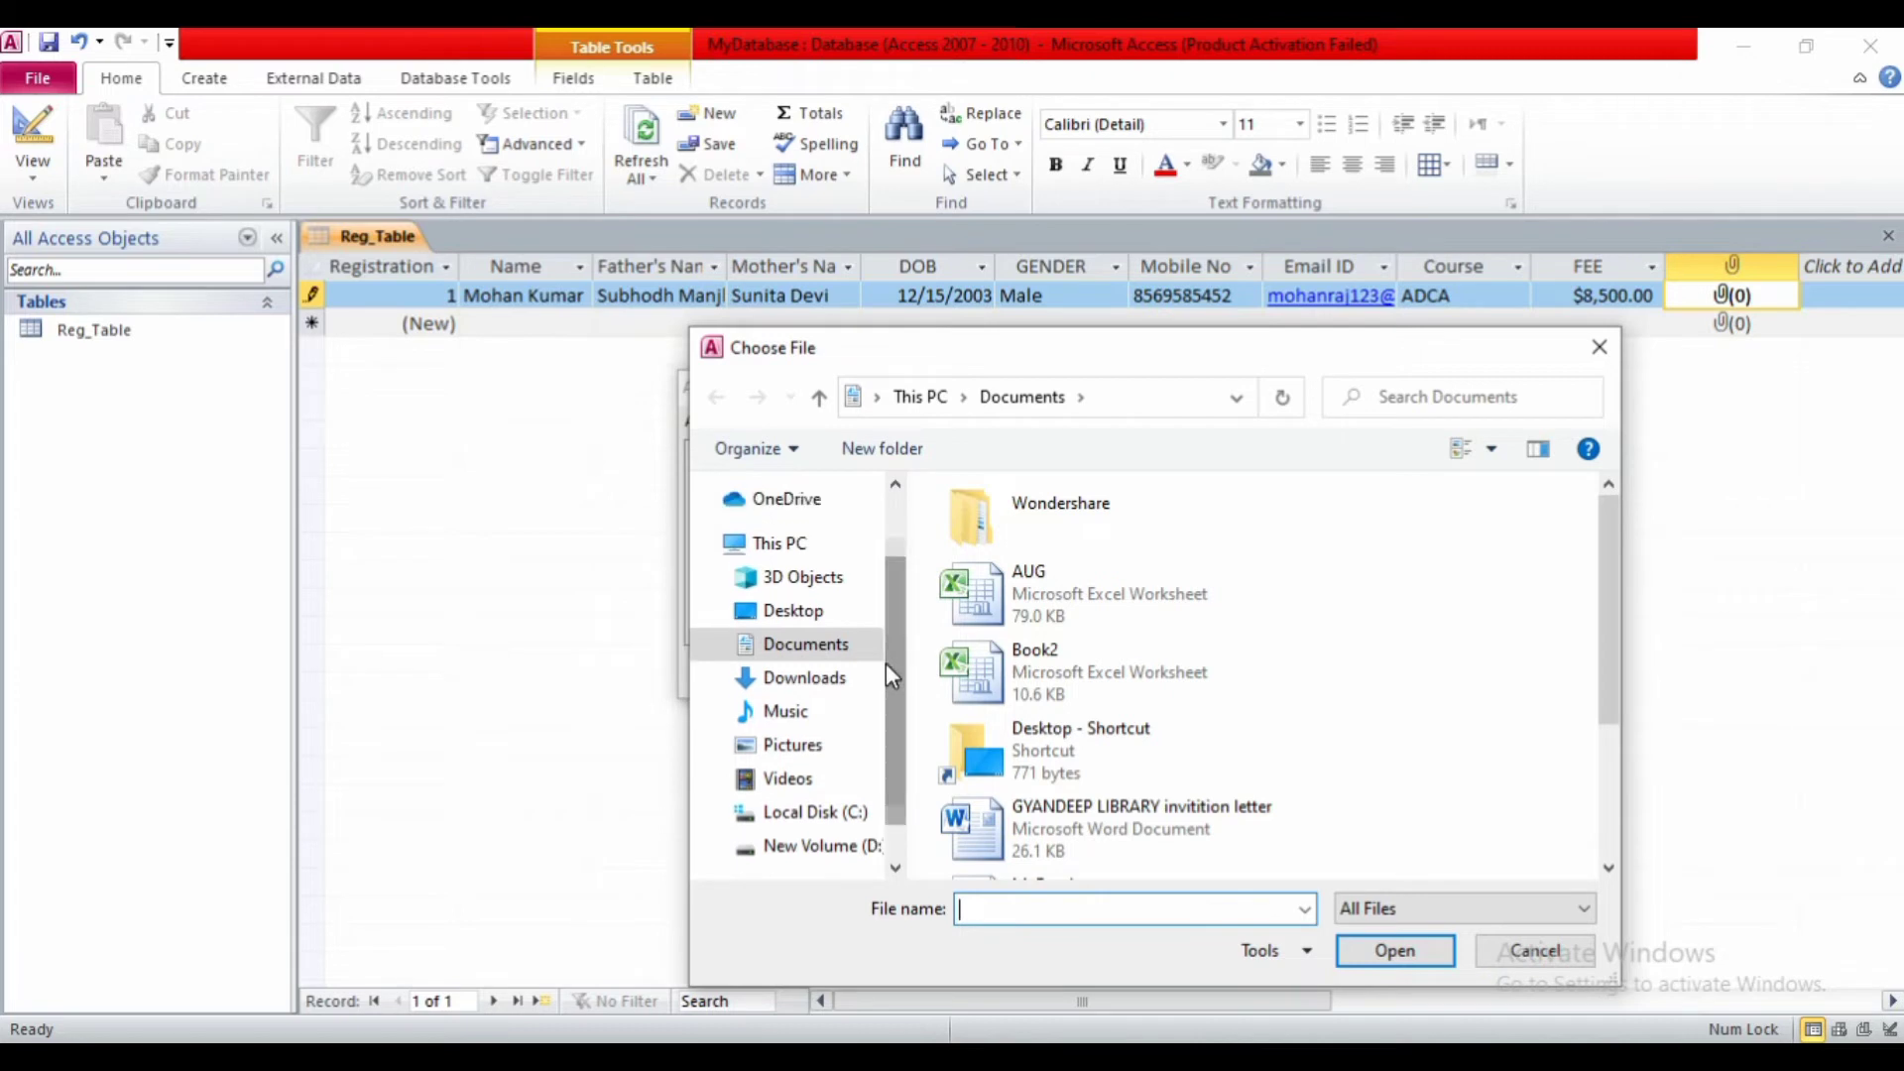
{"action": "left_click", "coordinate": [793, 749]}
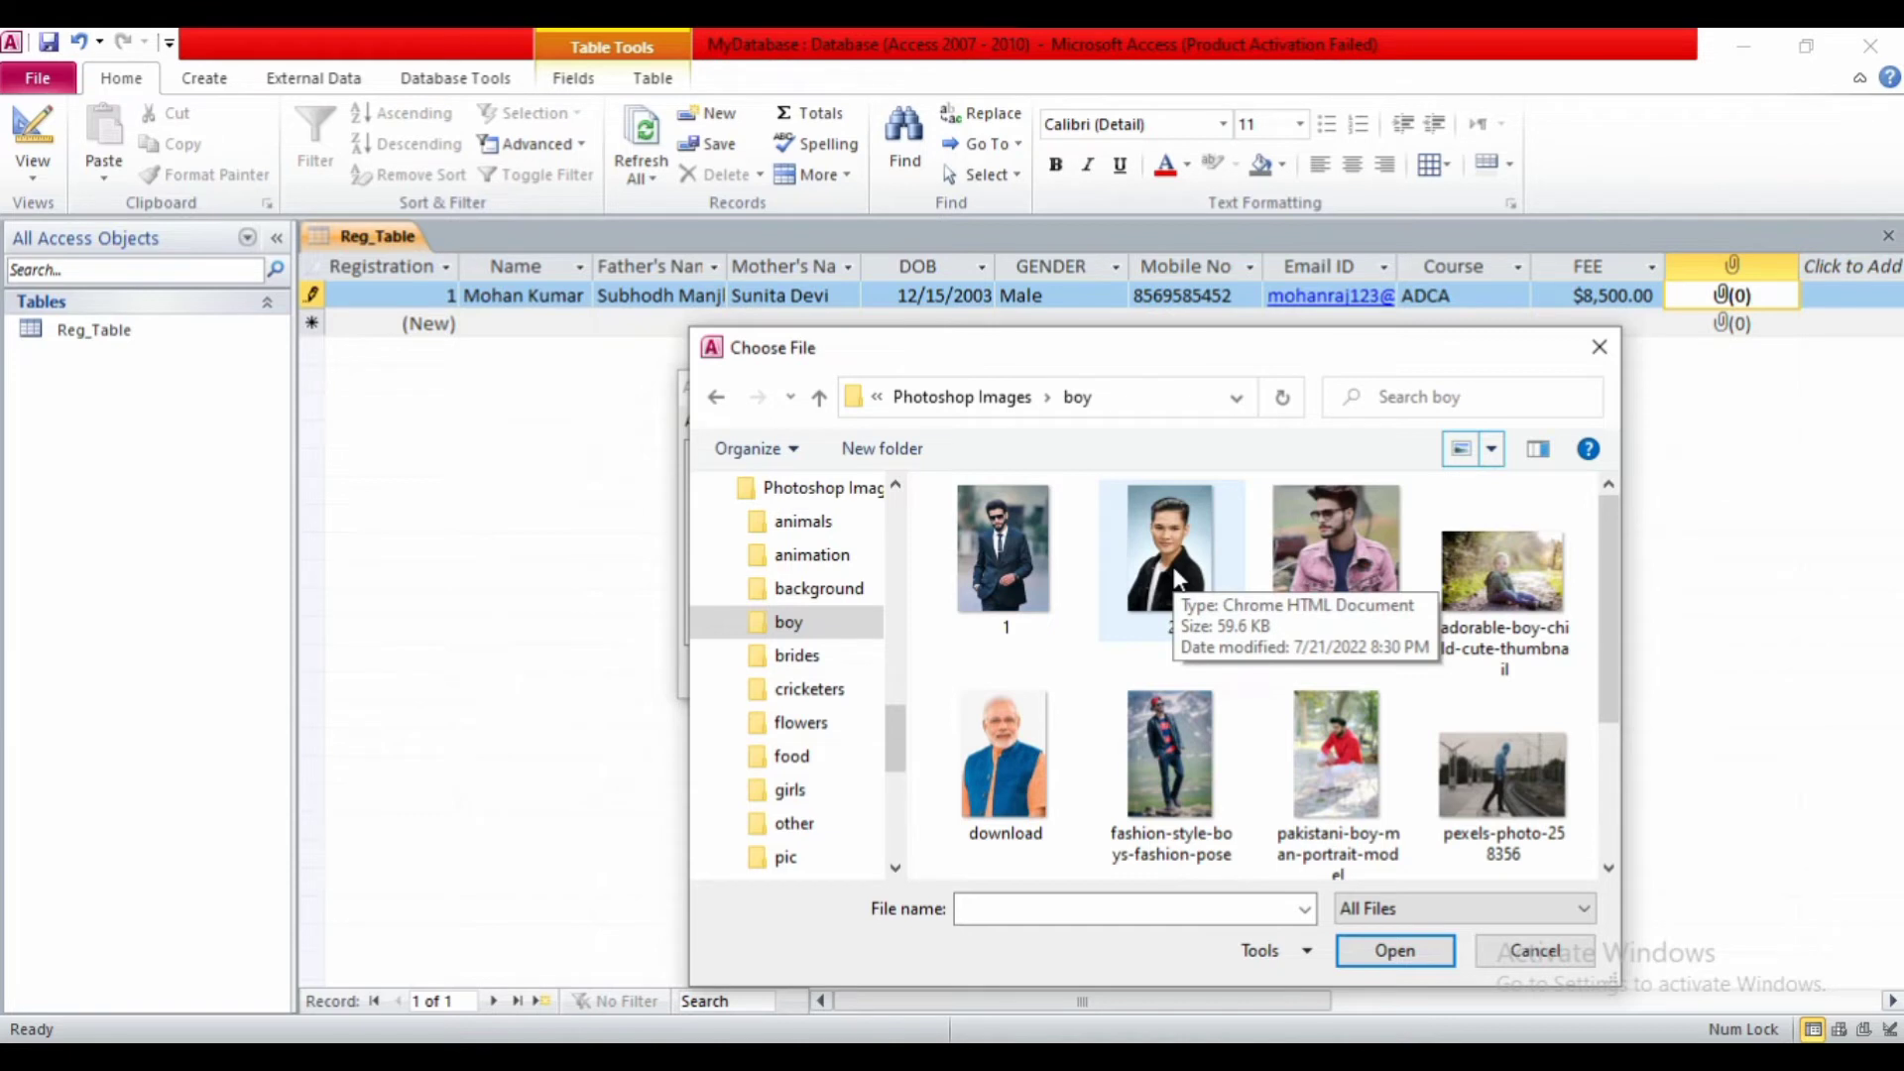
{"action": "left_click", "coordinate": [1175, 580]}
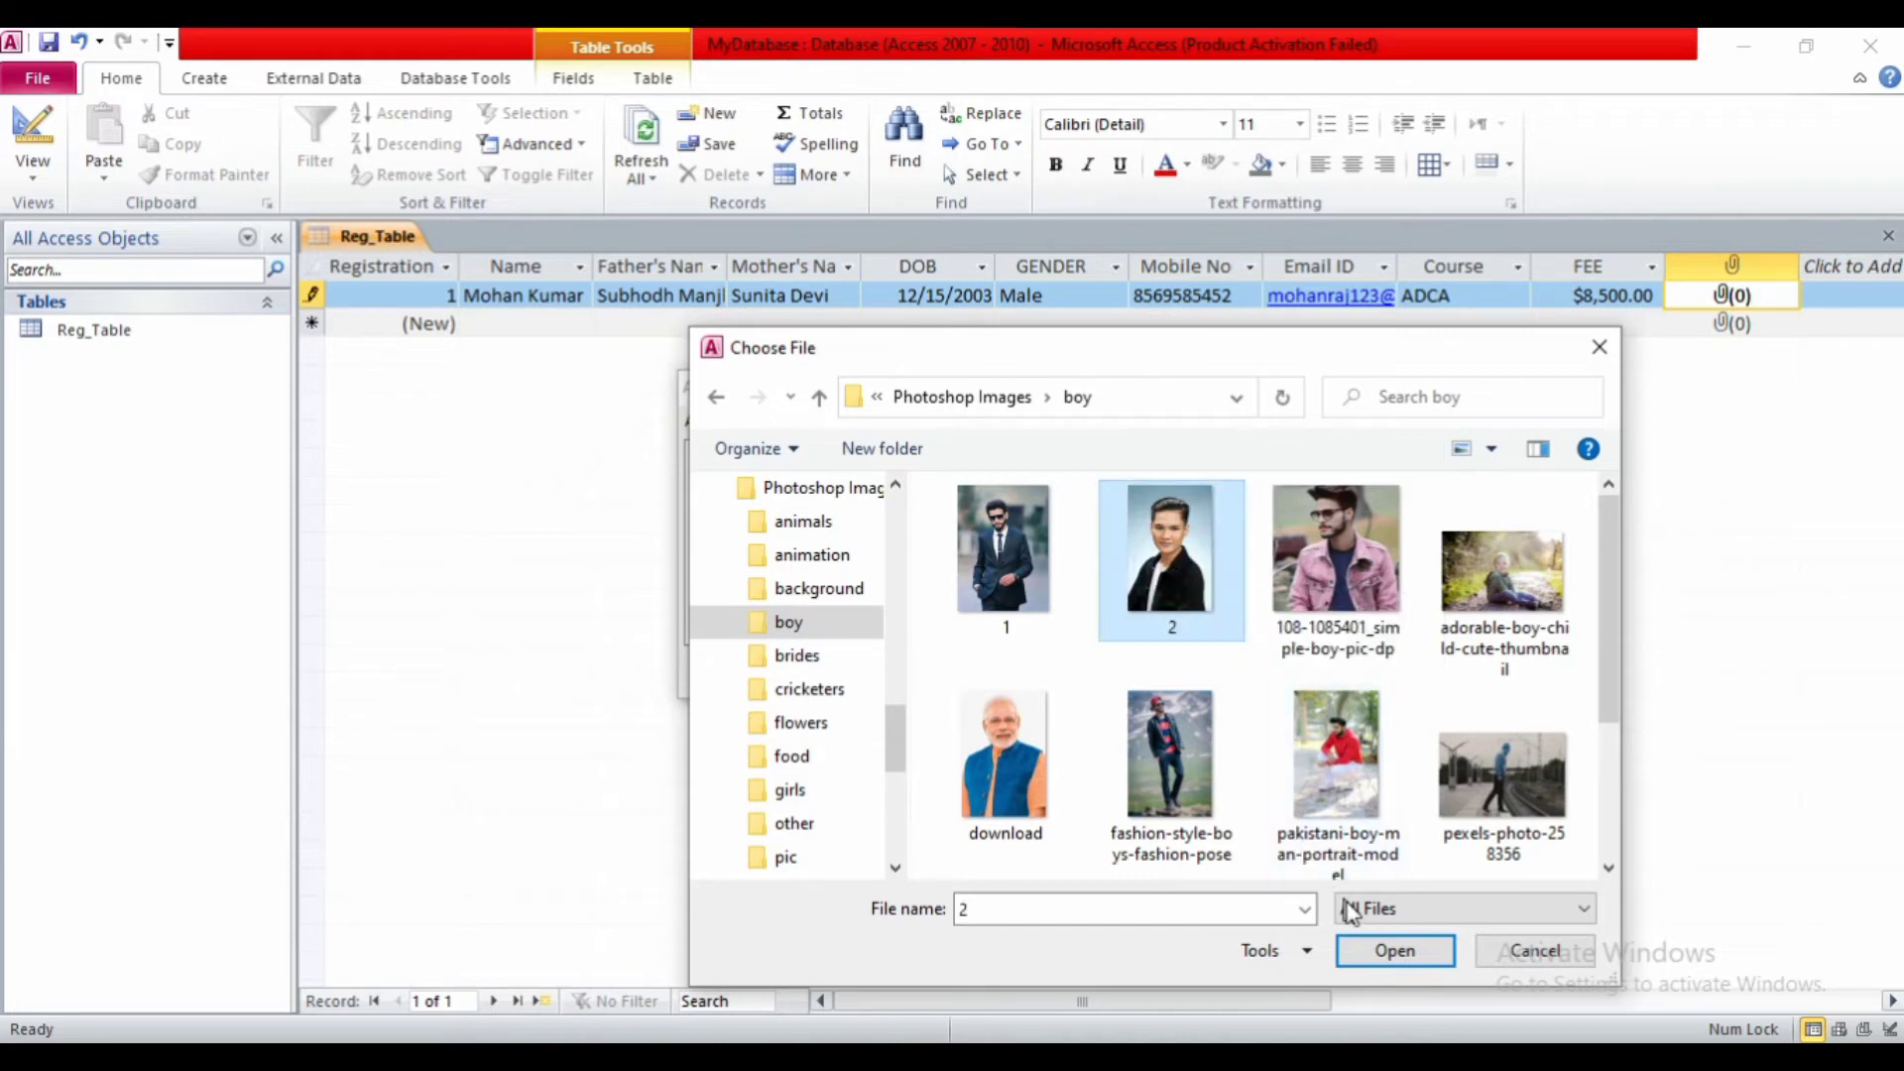
{"action": "left_click", "coordinate": [1364, 949]}
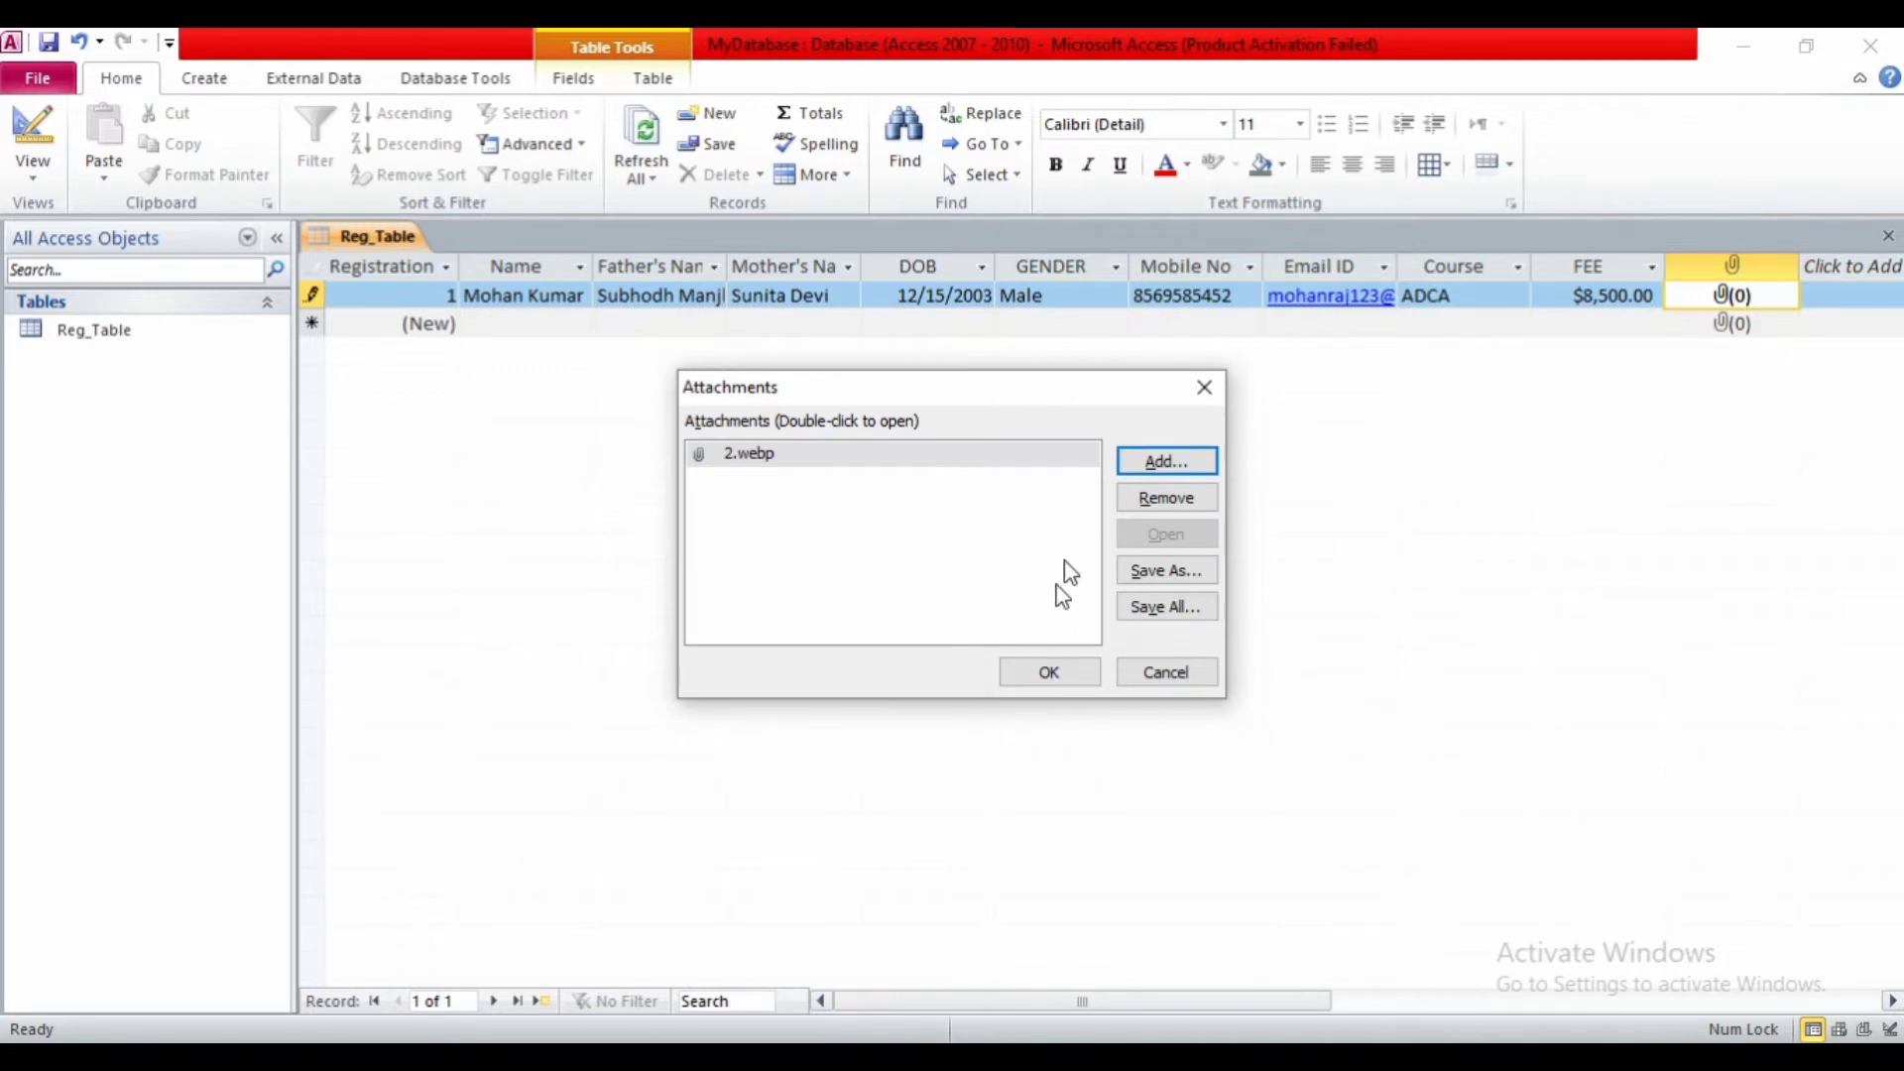
- Confirm the attachment, then reopen it and preview the attached photo before closing the manager
{"action": "left_click", "coordinate": [1034, 672]}
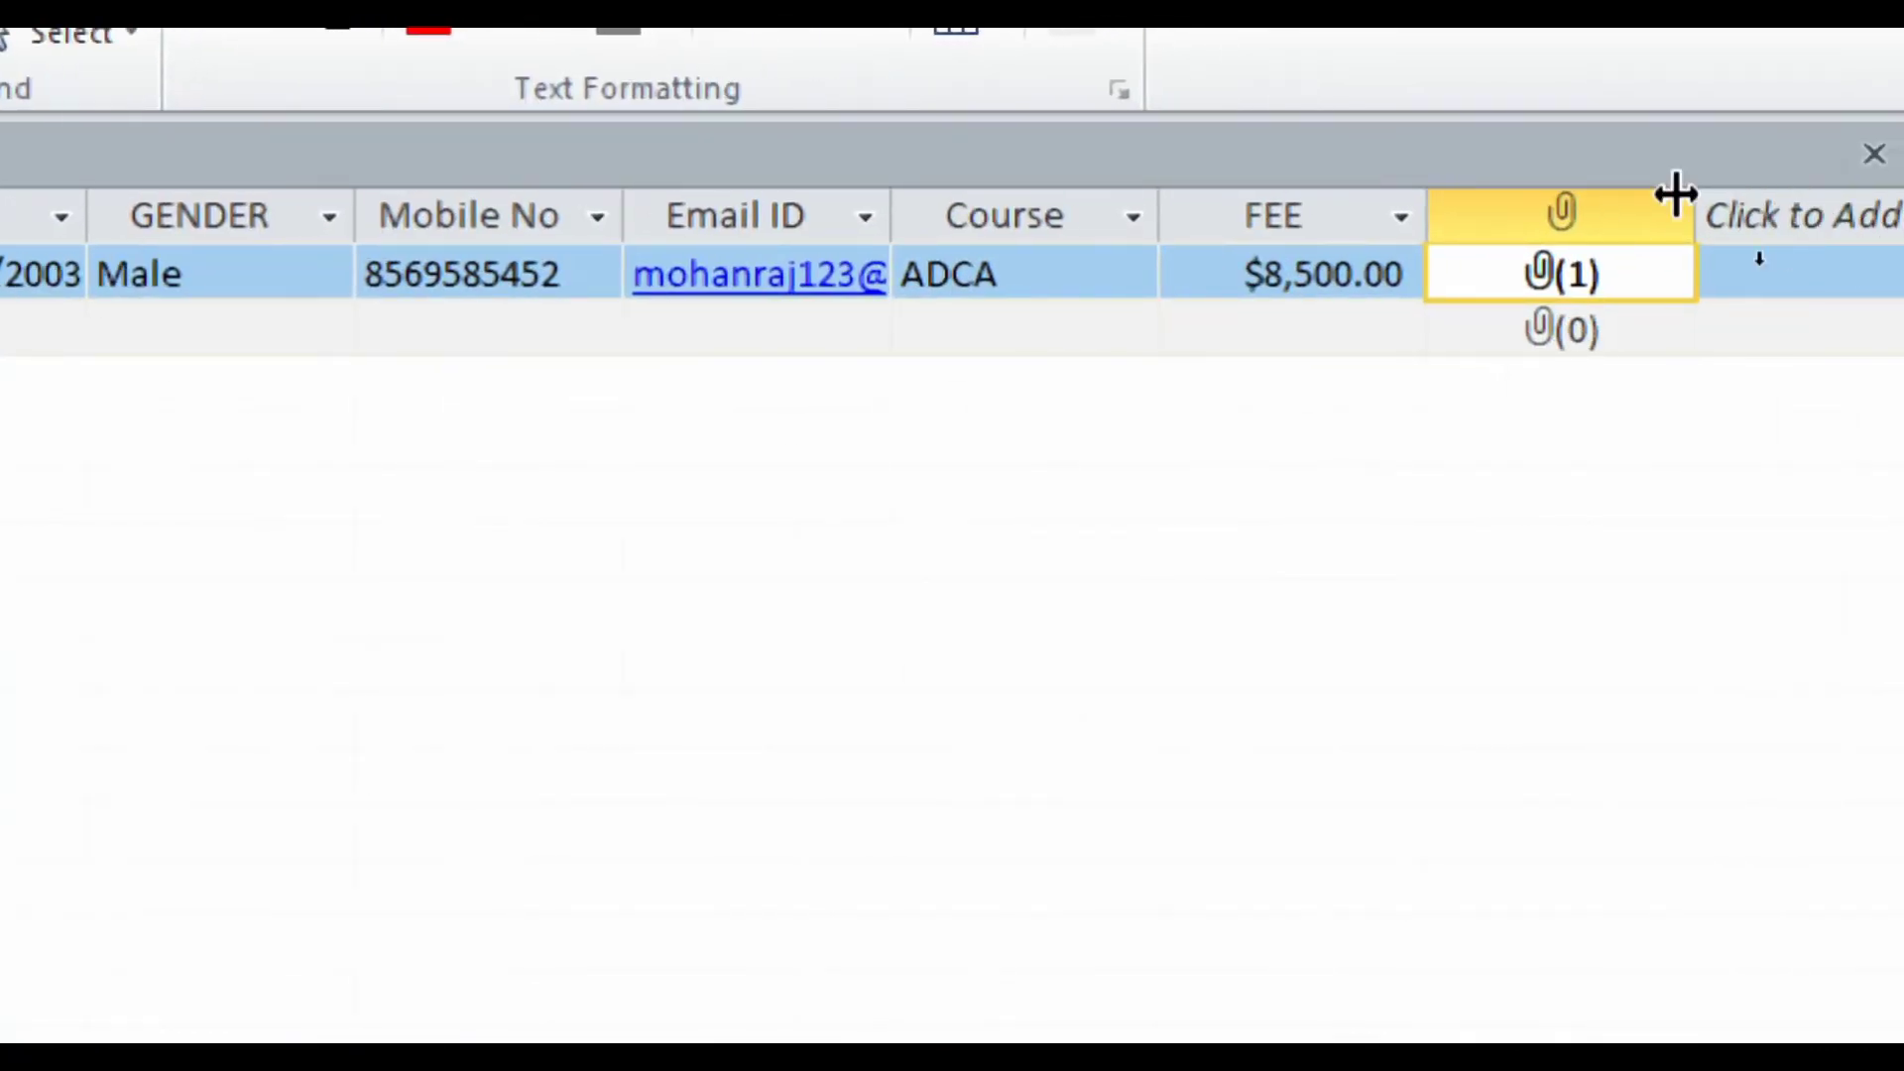
{"action": "double_click", "coordinate": [1692, 291]}
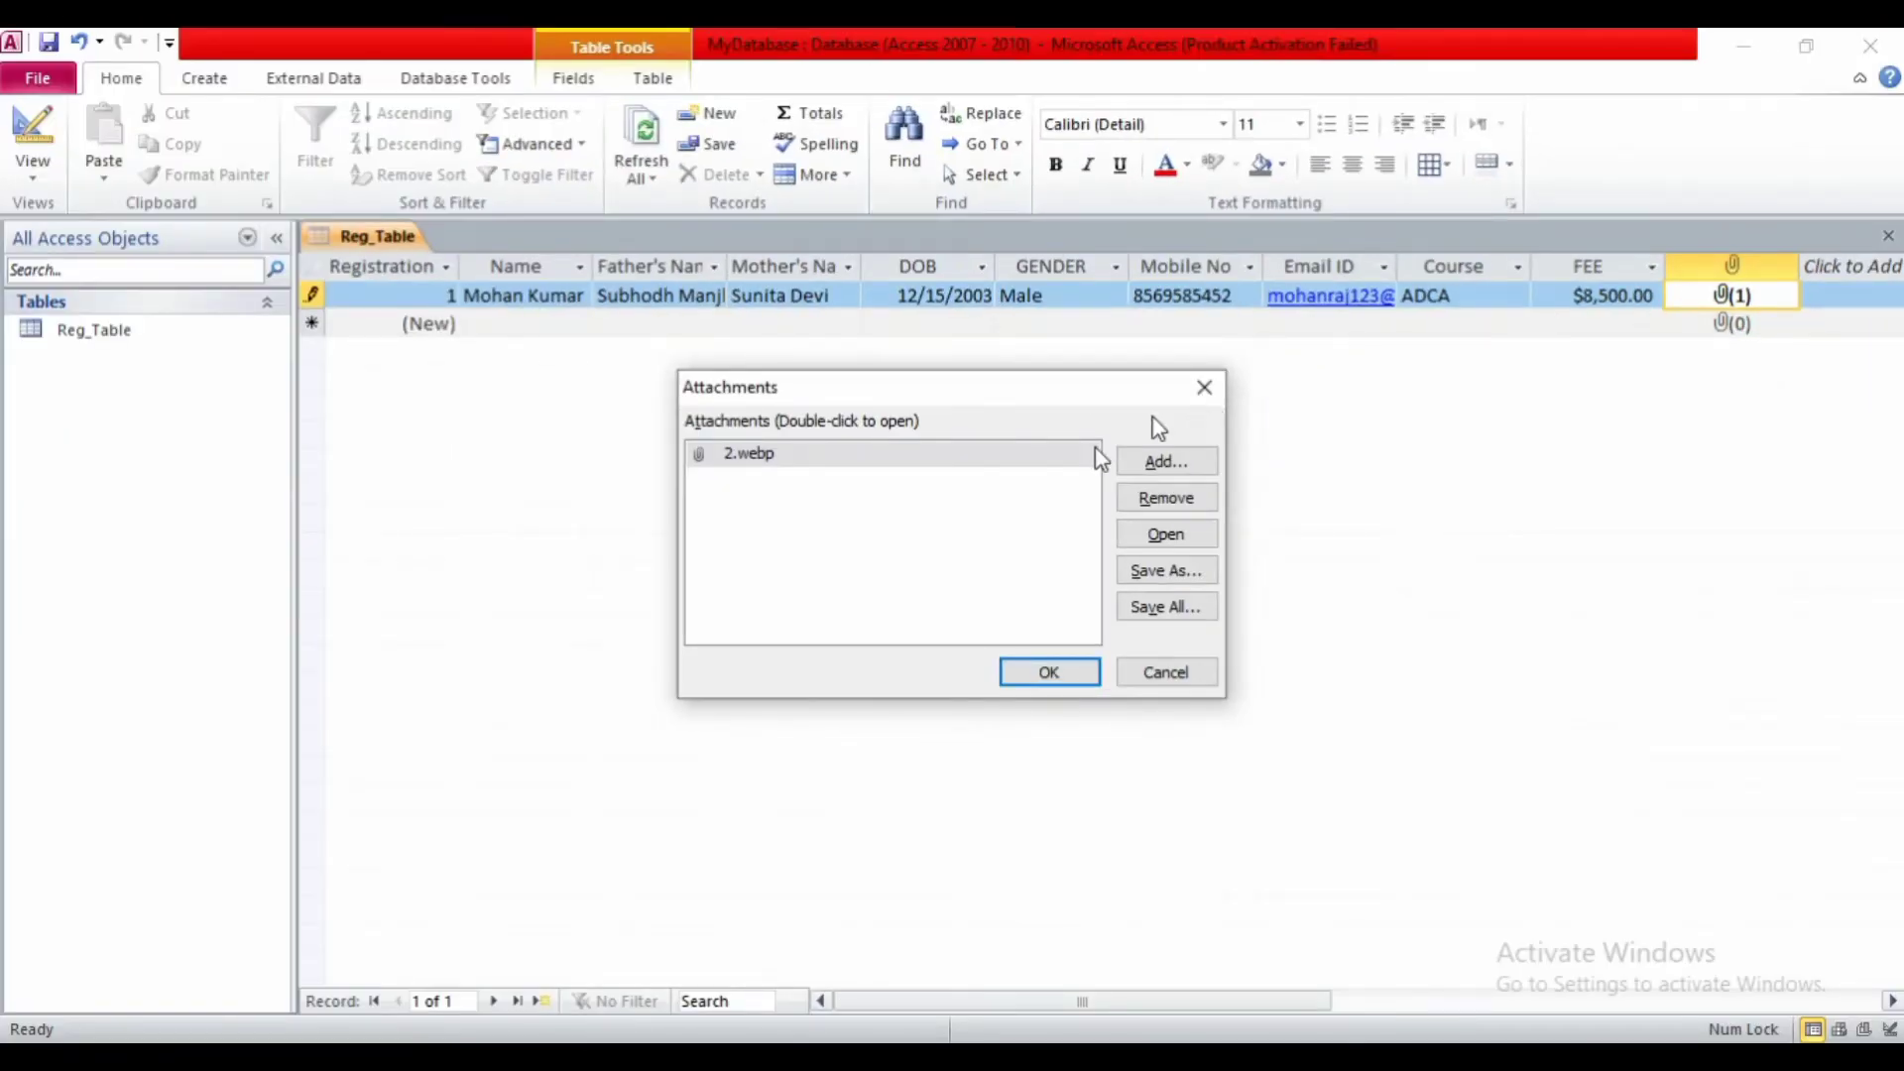
{"action": "left_click", "coordinate": [1155, 535]}
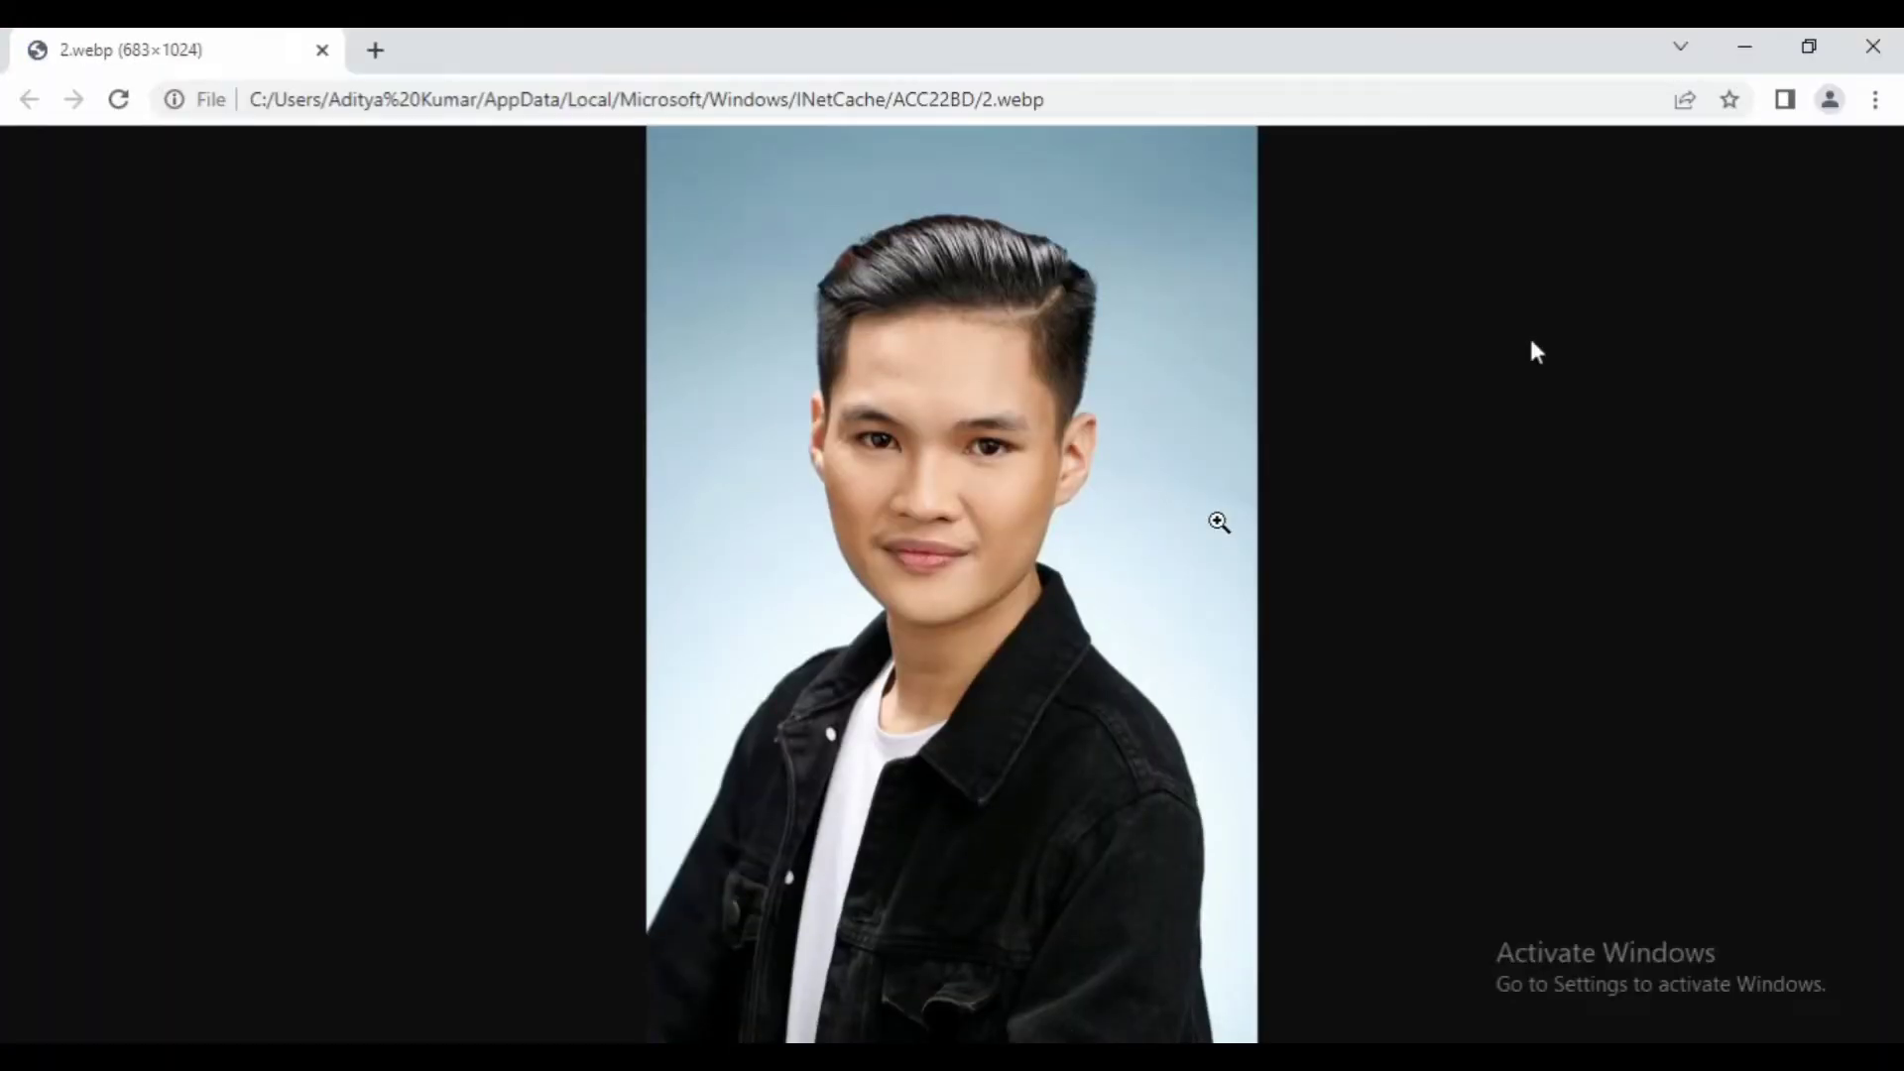
{"action": "left_click", "coordinate": [1869, 46]}
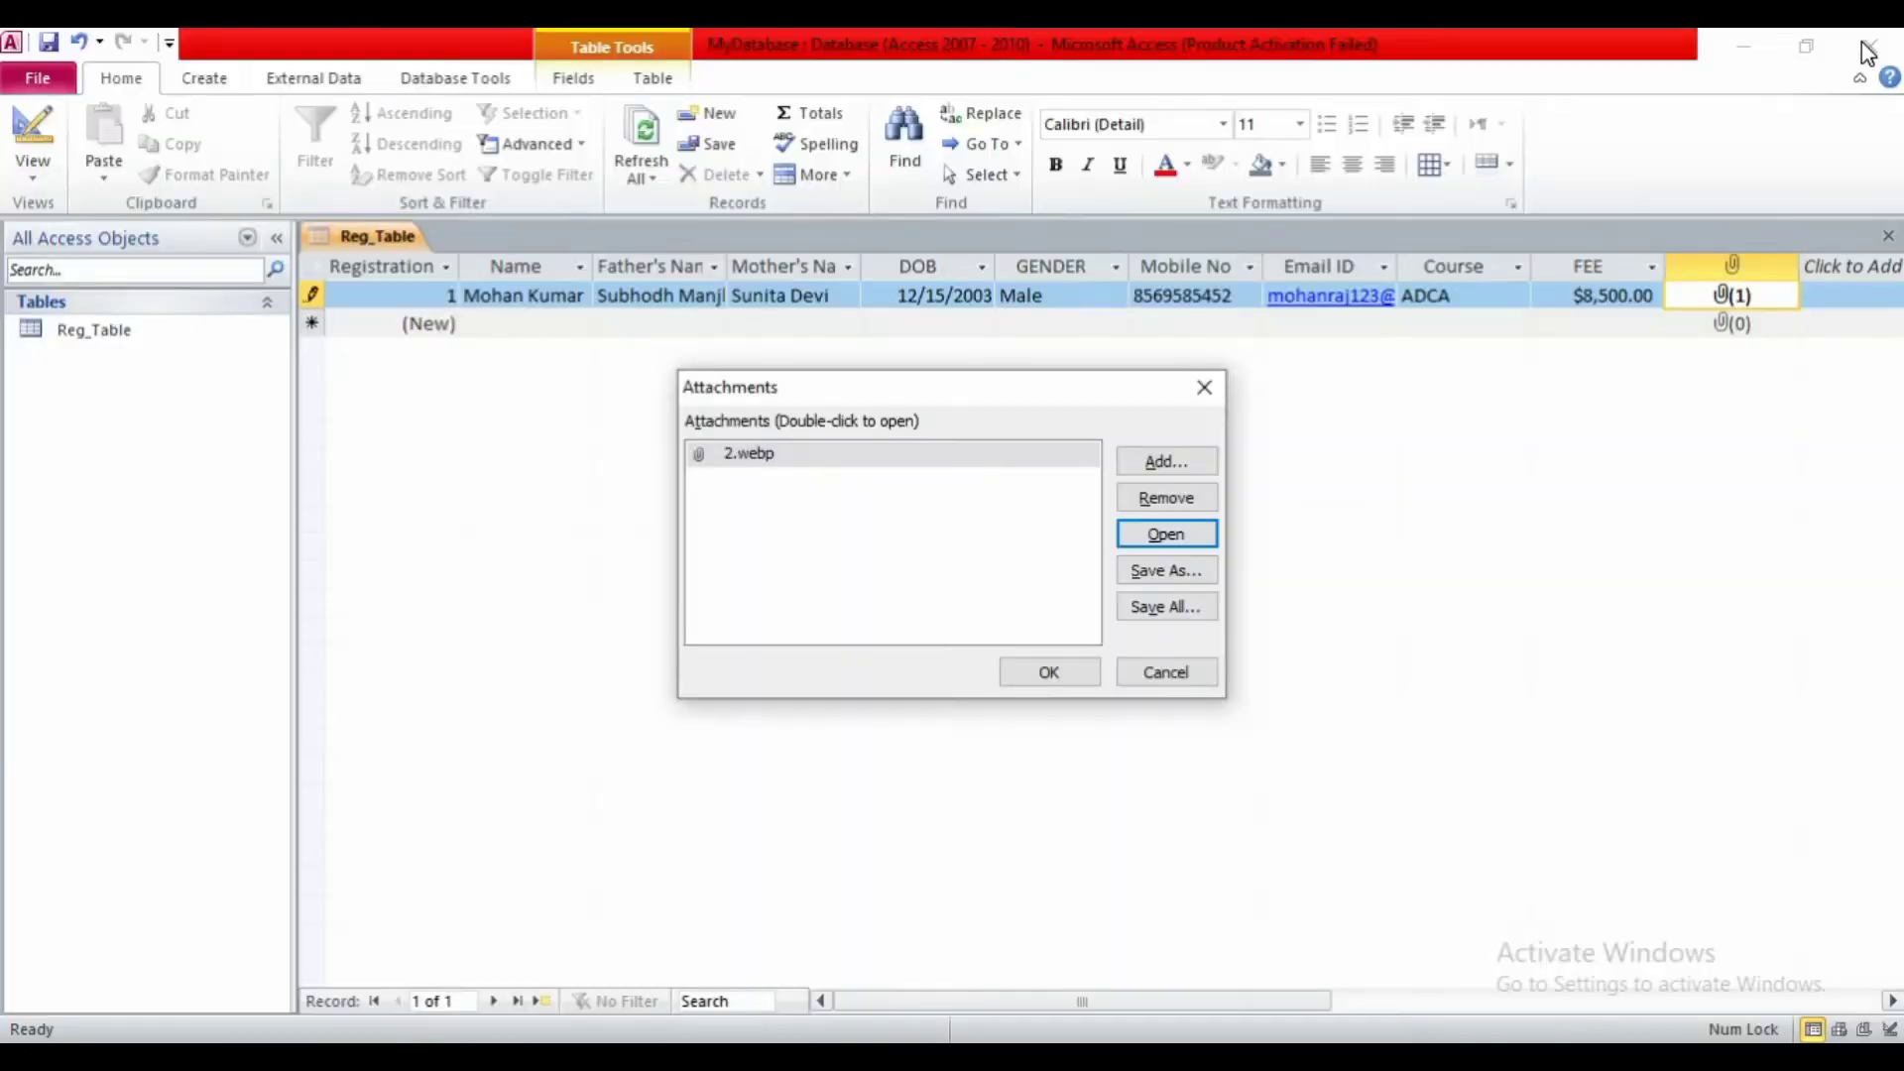
{"action": "left_click", "coordinate": [1037, 675]}
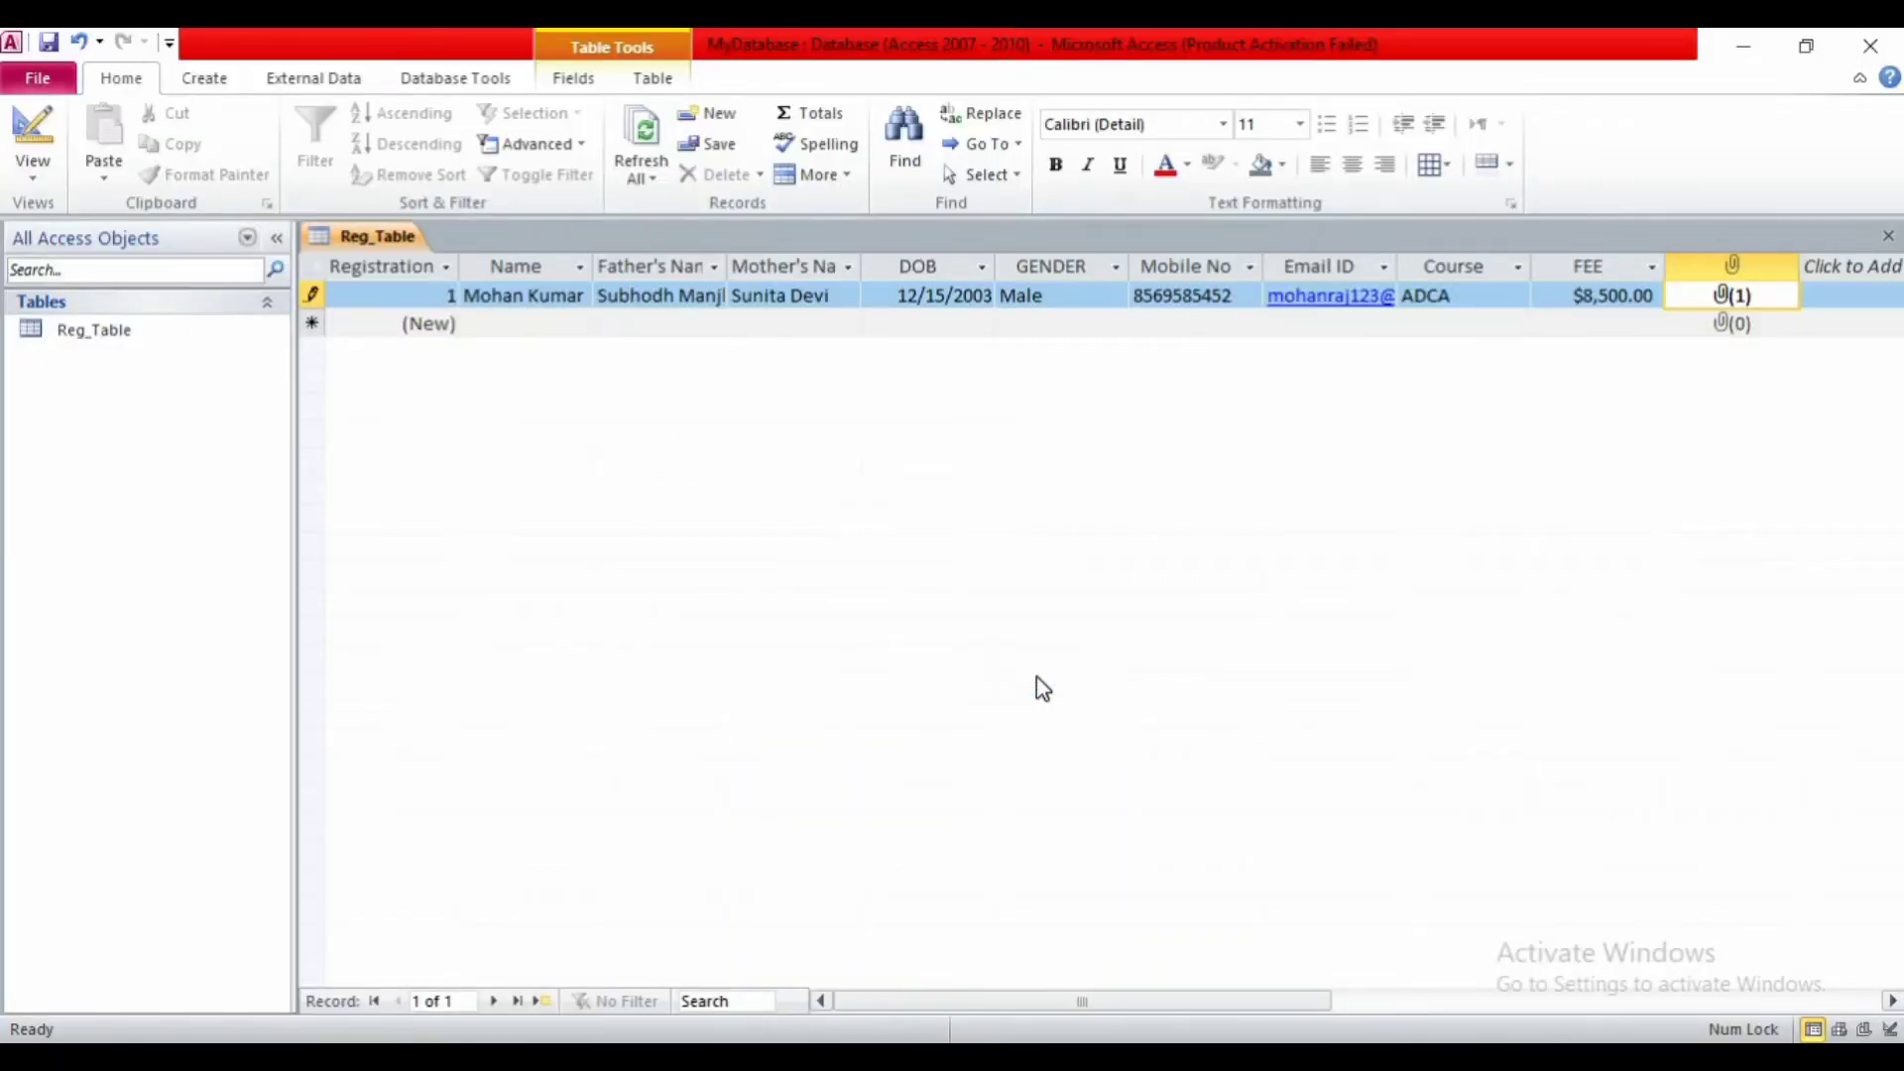
- Tab to a new record to save the first student, then close the Reg_Table datasheet
{"action": "key", "text": "Tab"}
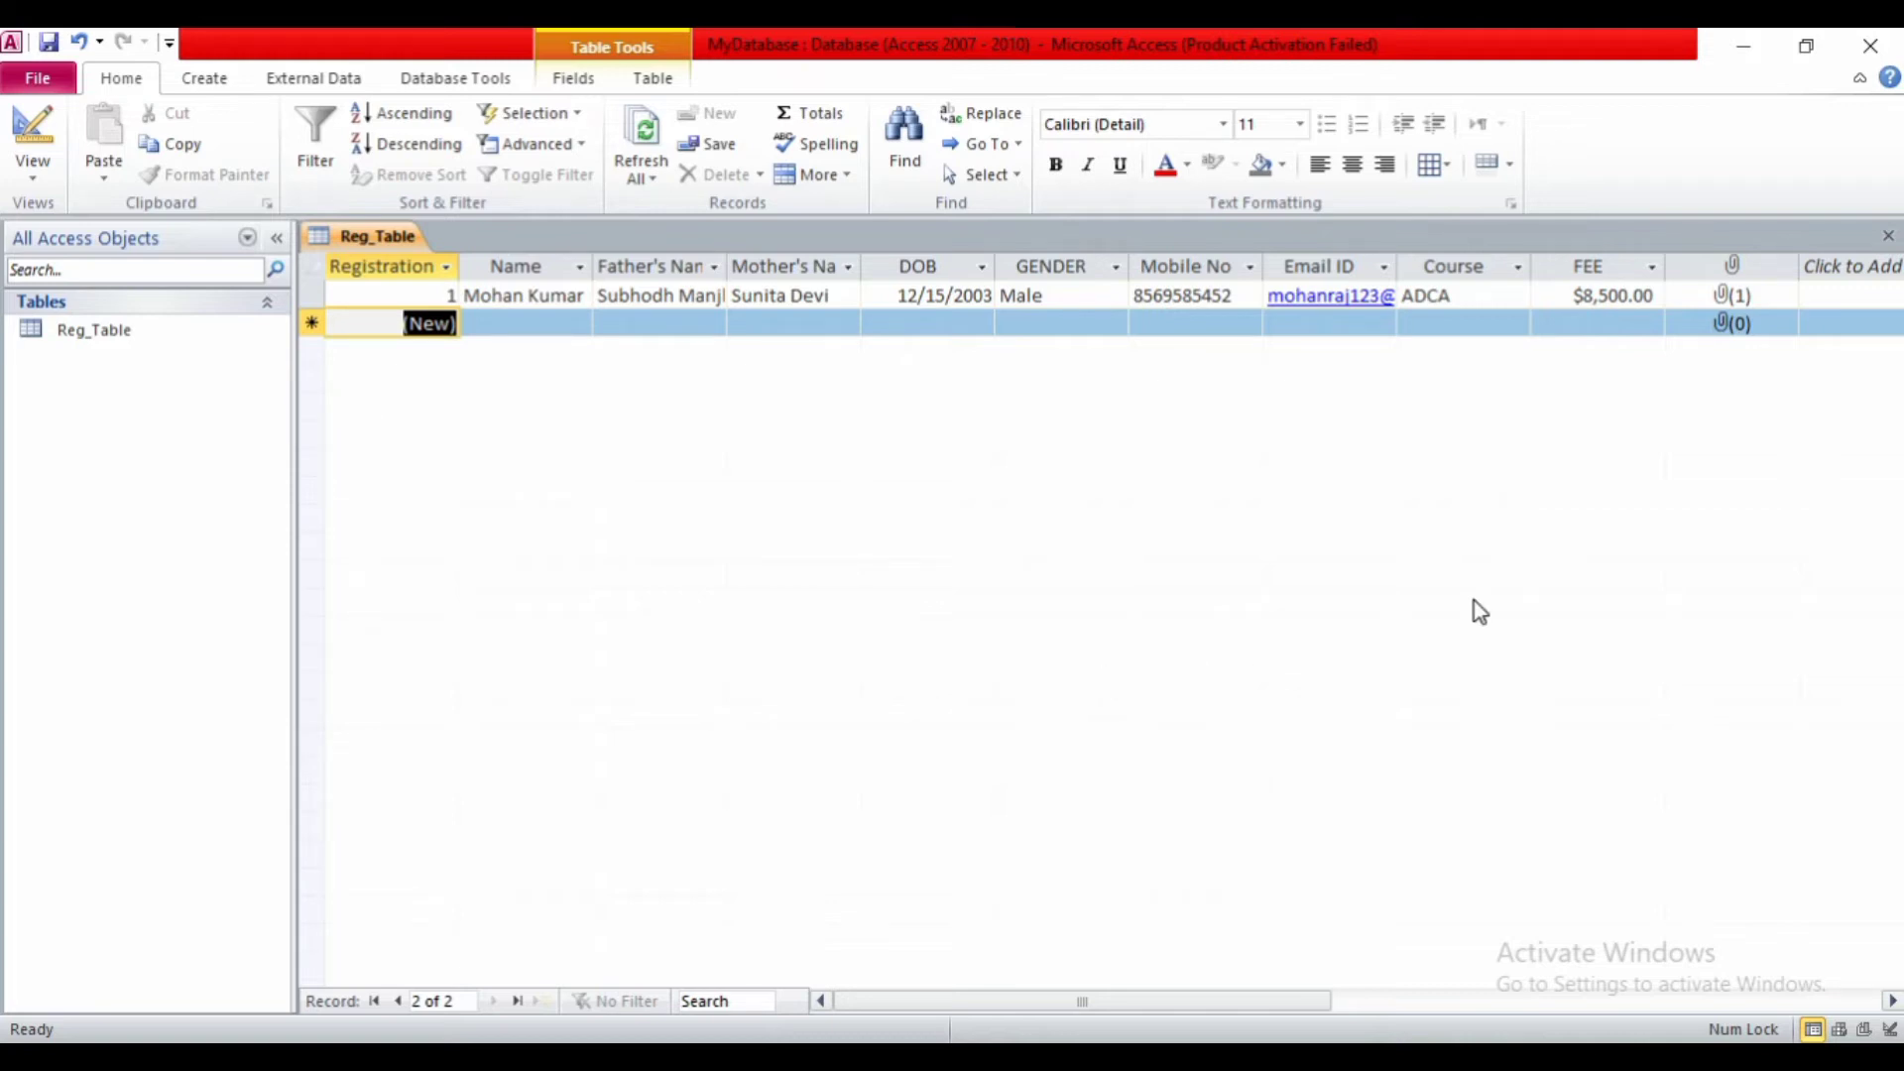
{"action": "left_click", "coordinate": [1888, 236]}
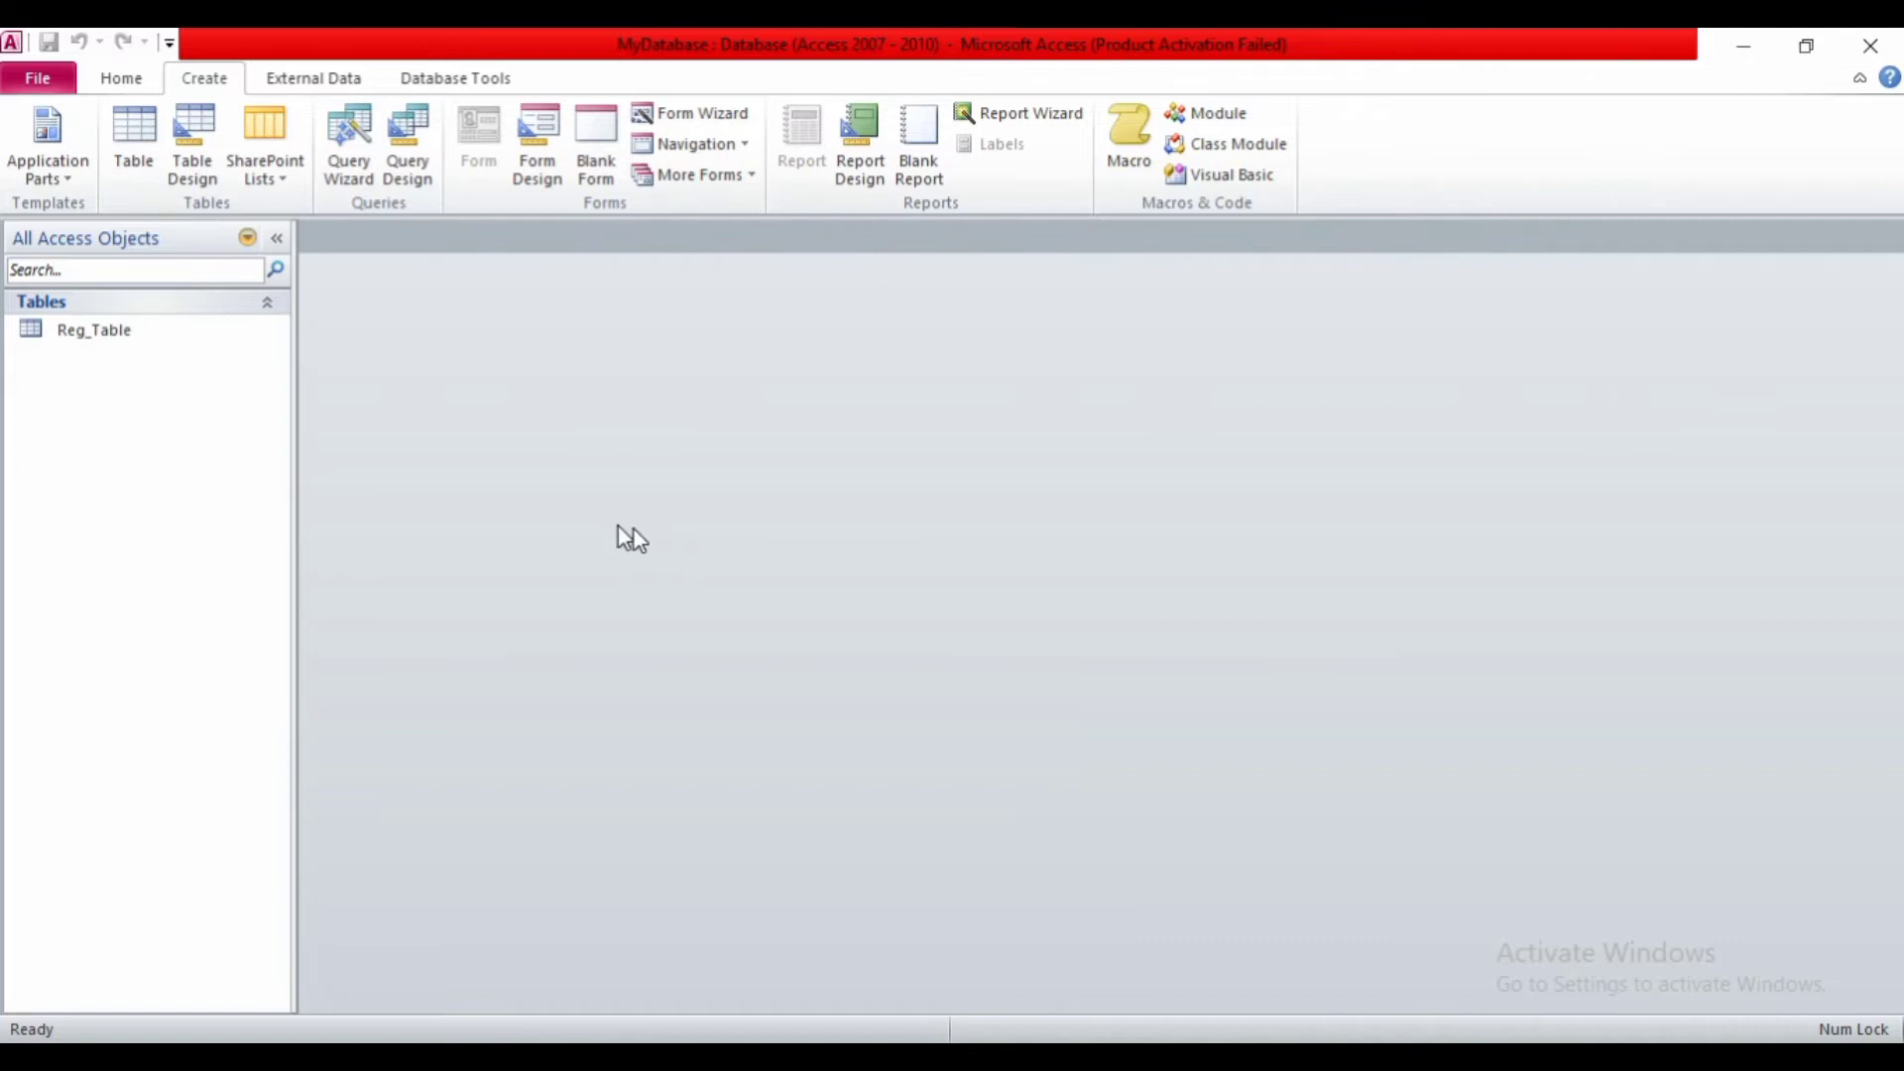
{"action": "double_click", "coordinate": [74, 342]}
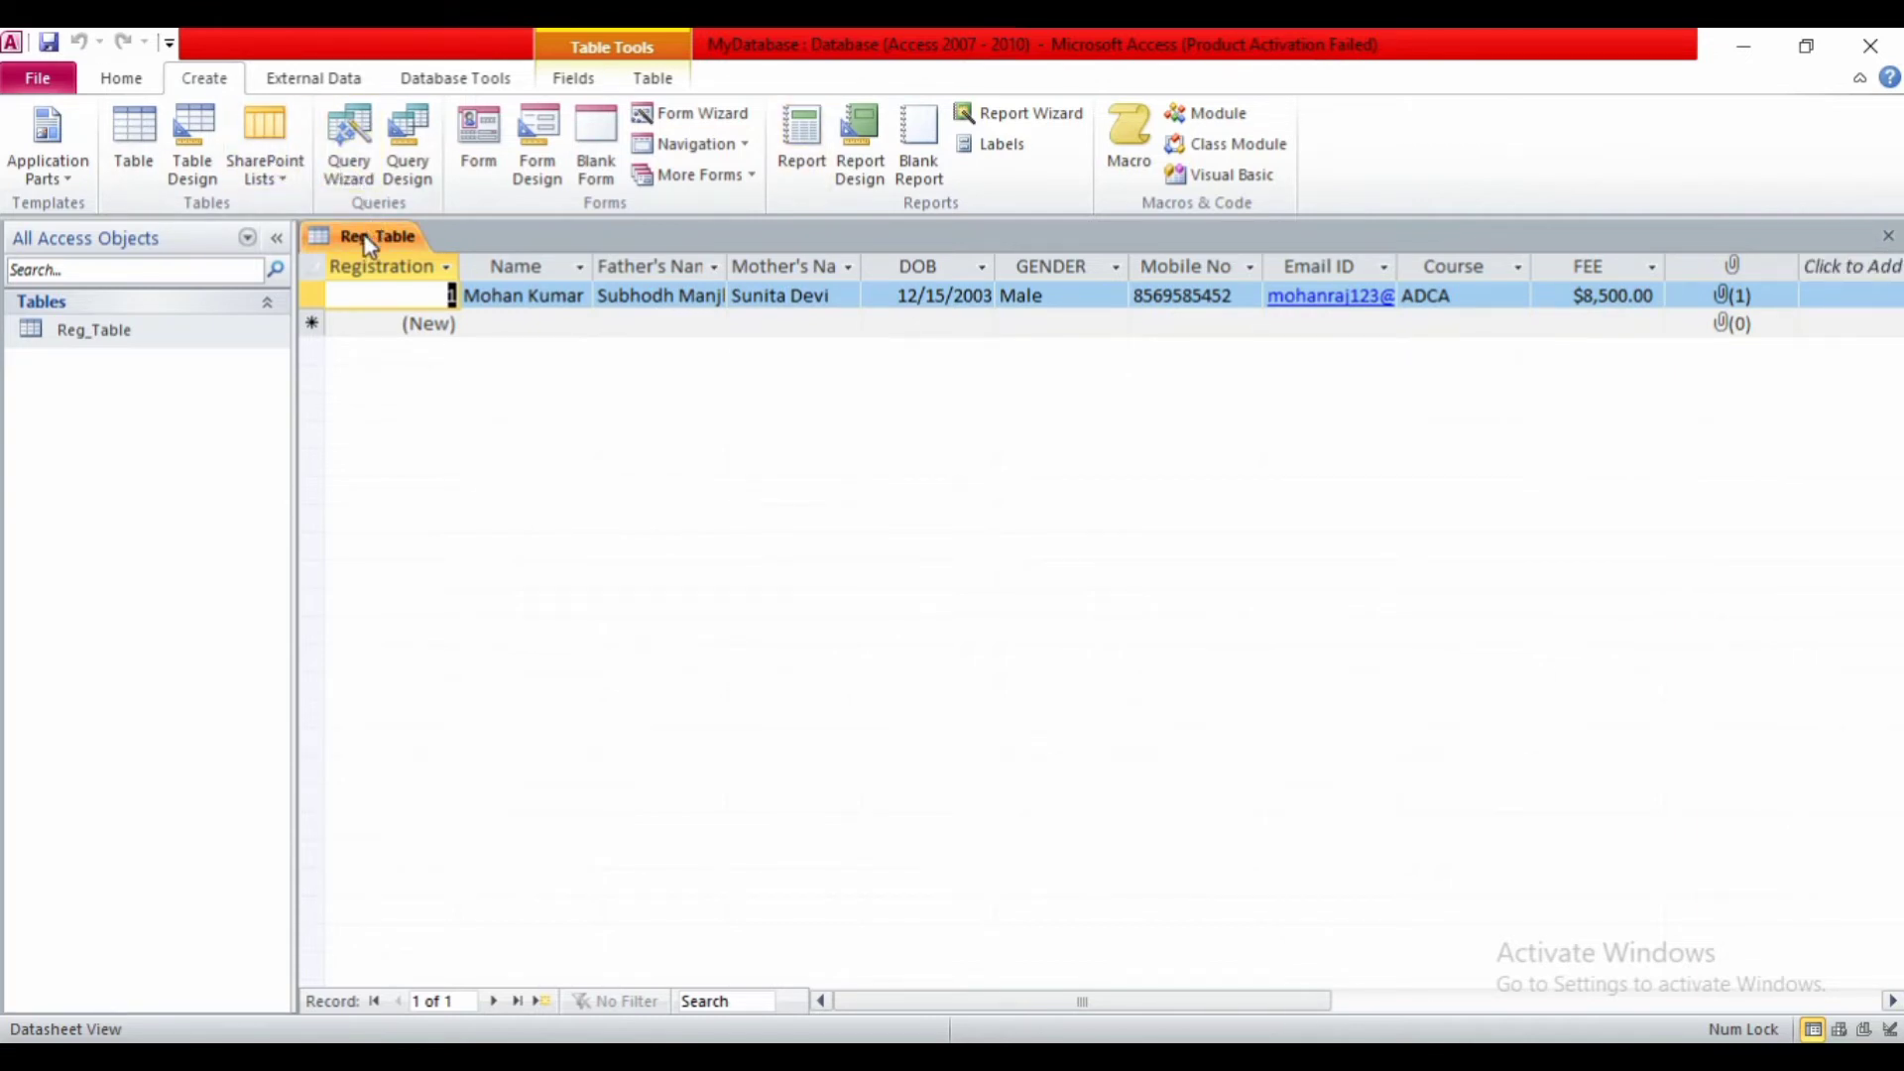
{"action": "right_click", "coordinate": [395, 236]}
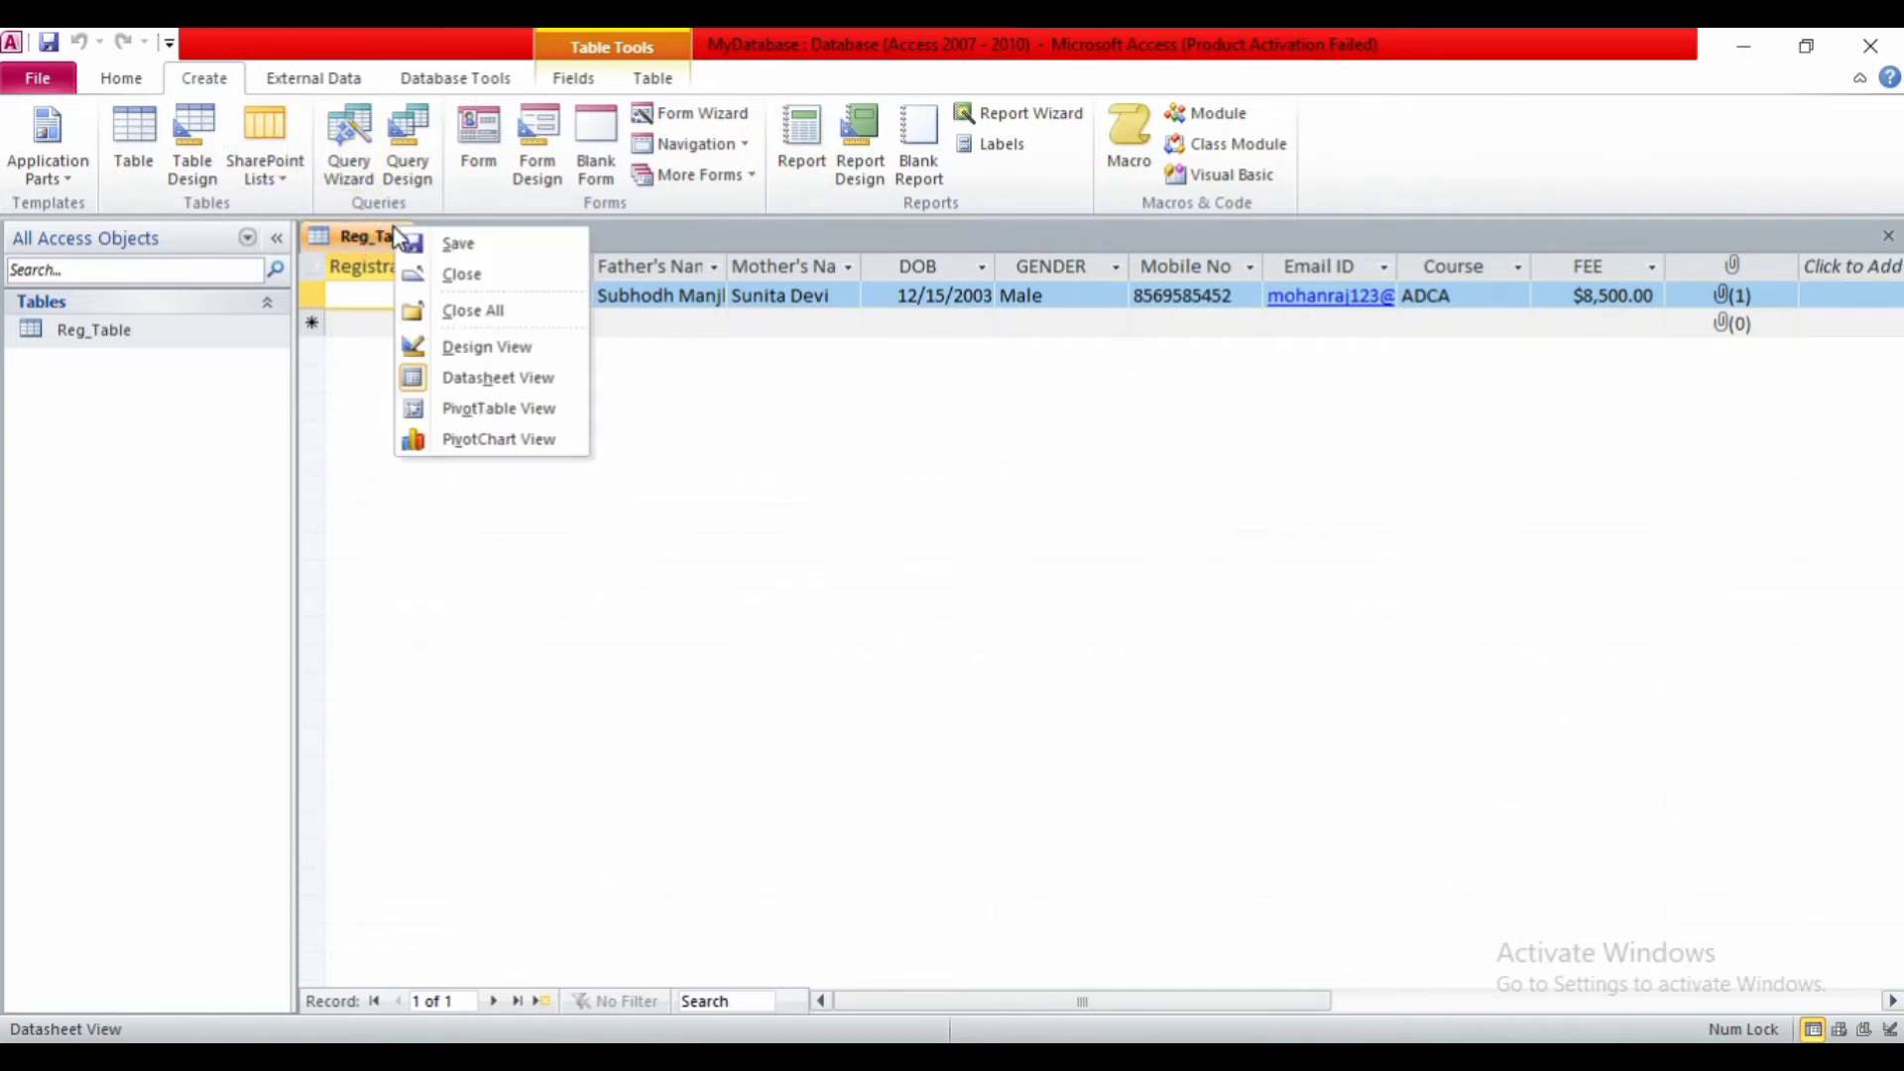
{"action": "left_click", "coordinate": [417, 282]}
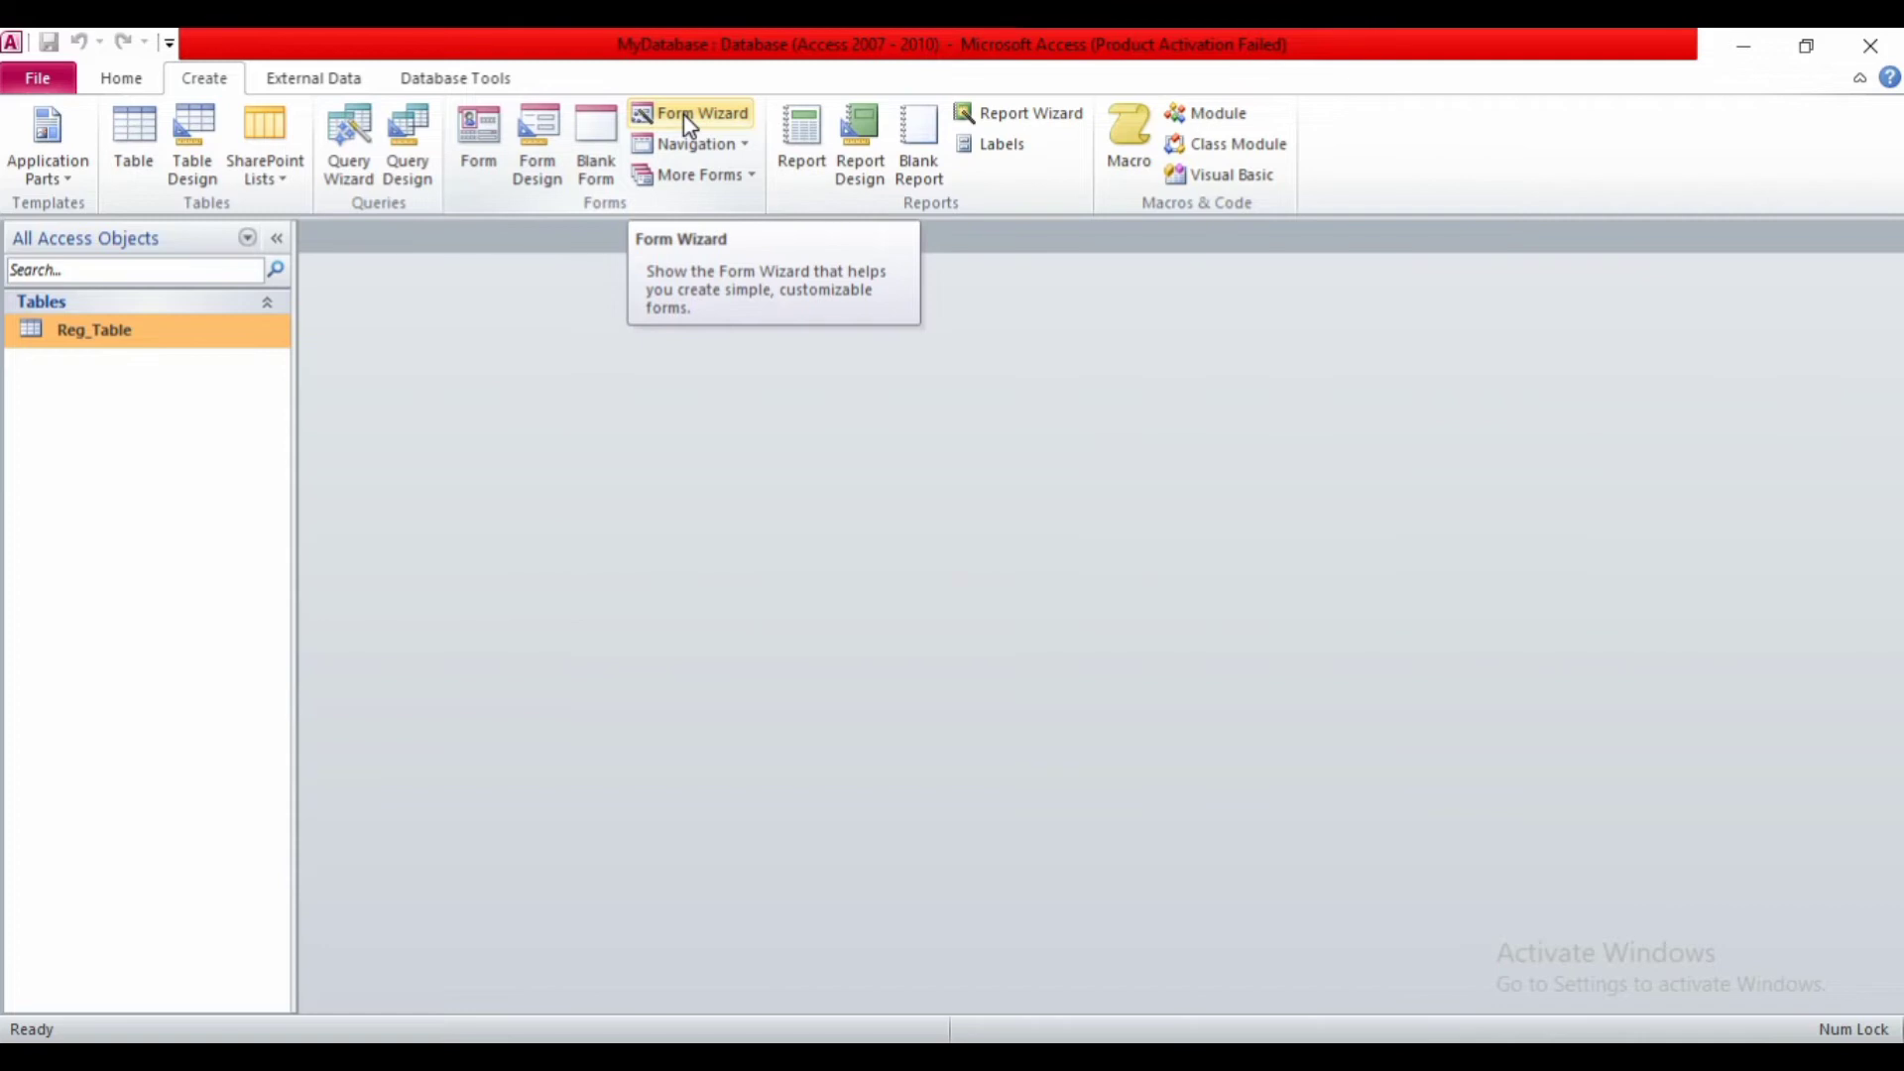
- Start the Form Wizard with Table: Reg_Table as the form's source
{"action": "left_click", "coordinate": [687, 117]}
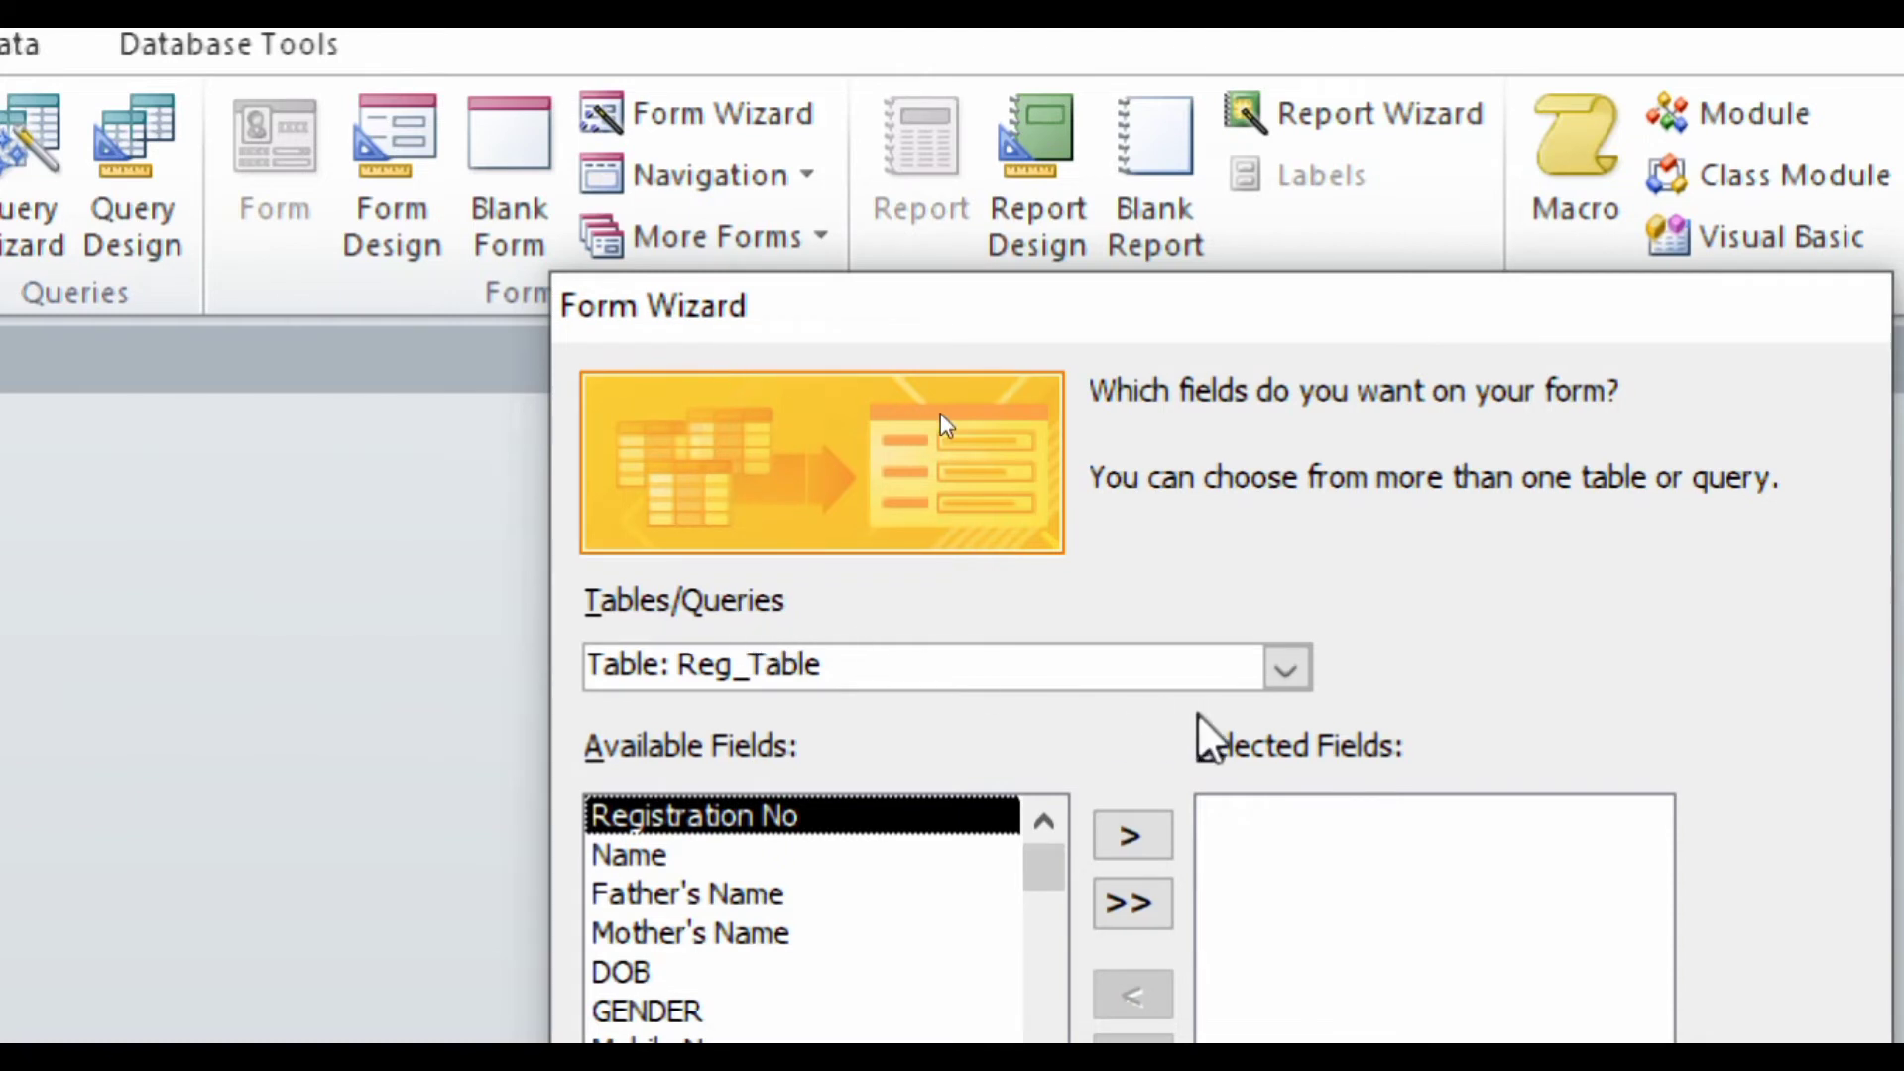
{"action": "left_click", "coordinate": [1307, 674]}
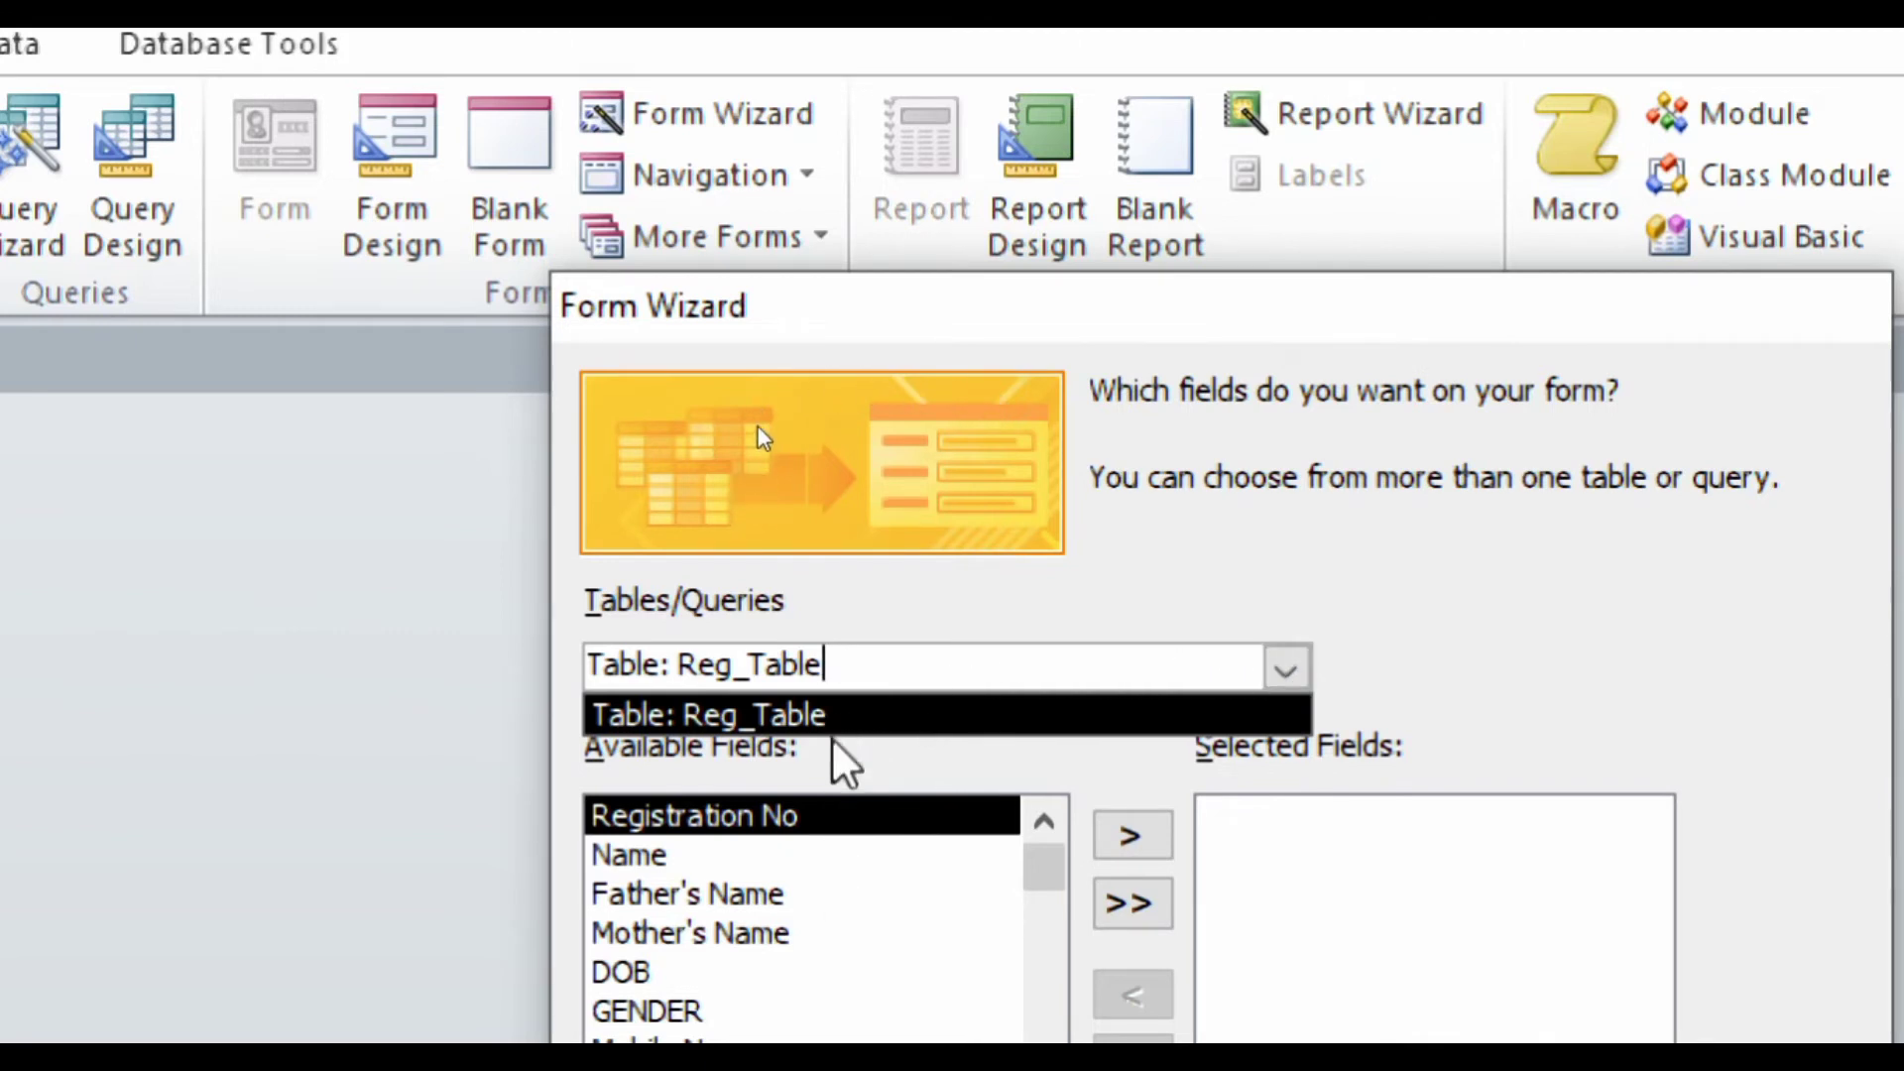
{"action": "left_click", "coordinate": [783, 716]}
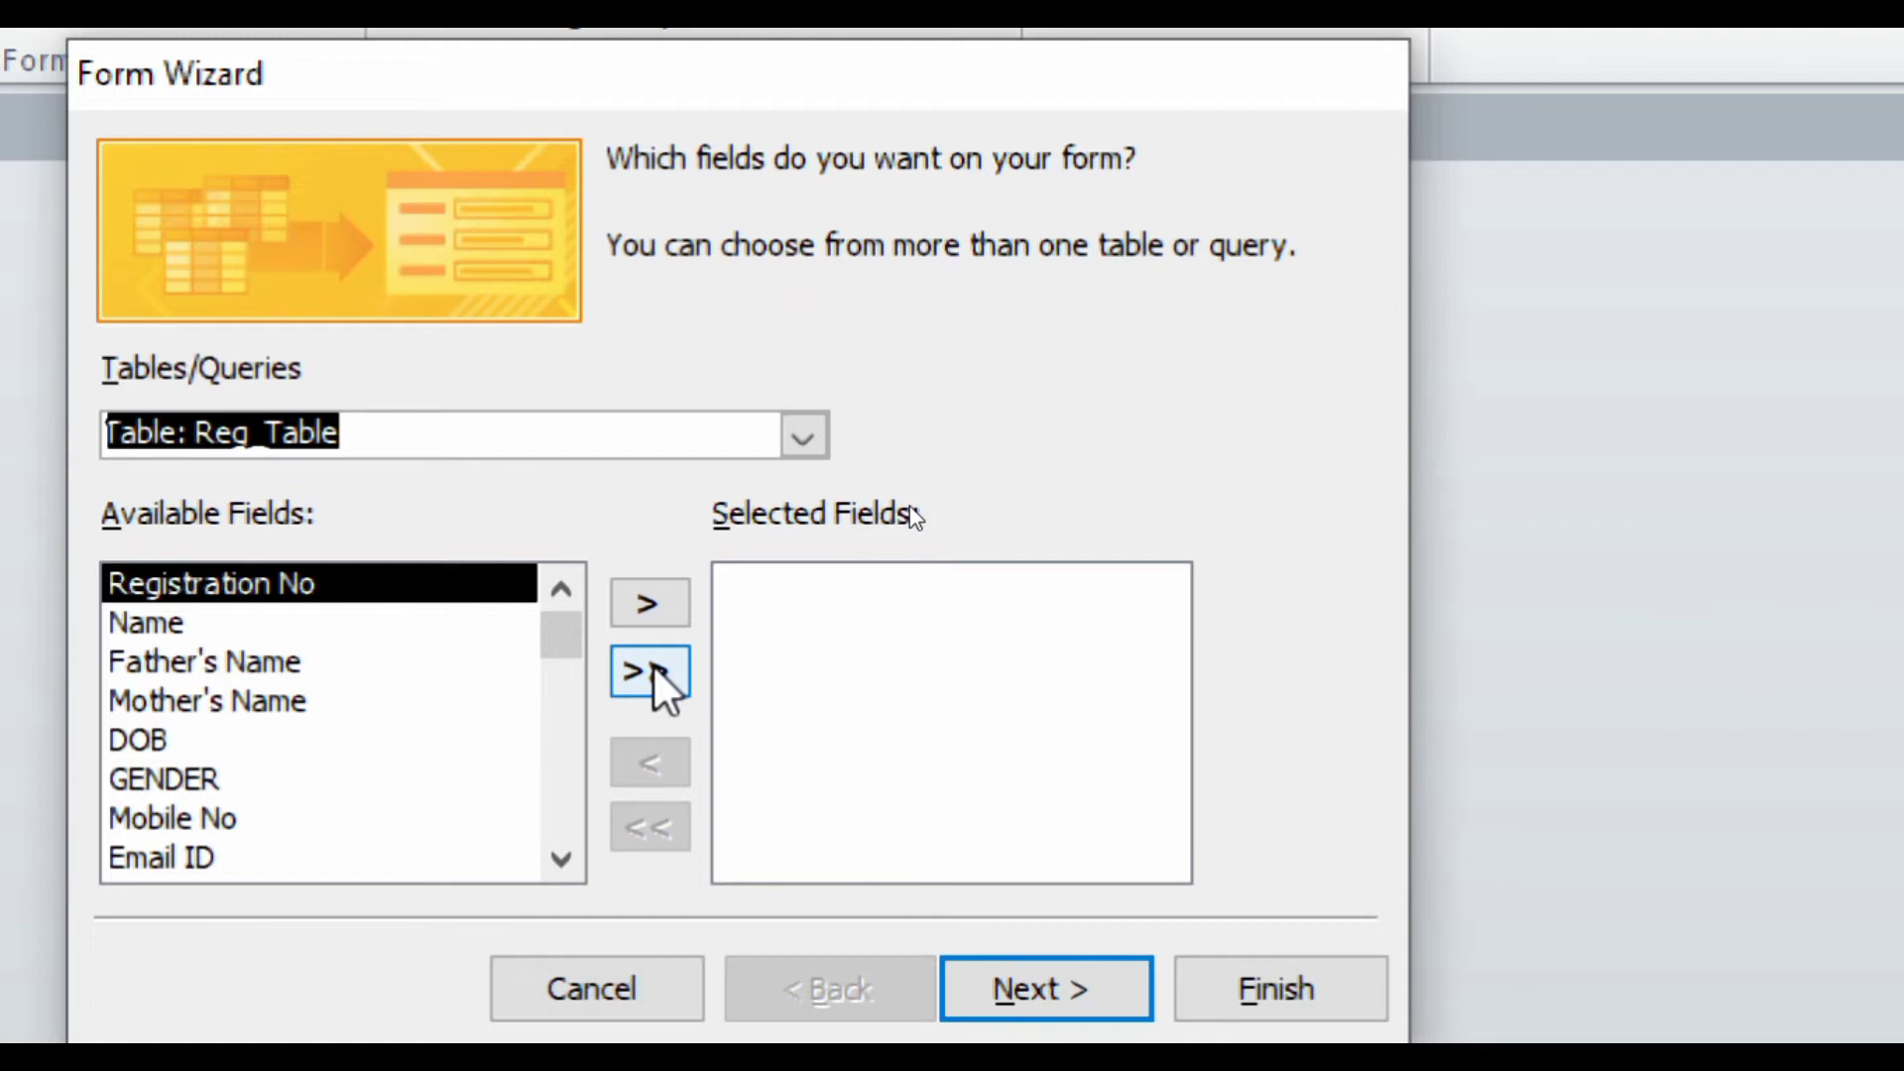
- Add every field from Registration No through Photo to the form's selected fields
{"action": "left_click", "coordinate": [649, 603]}
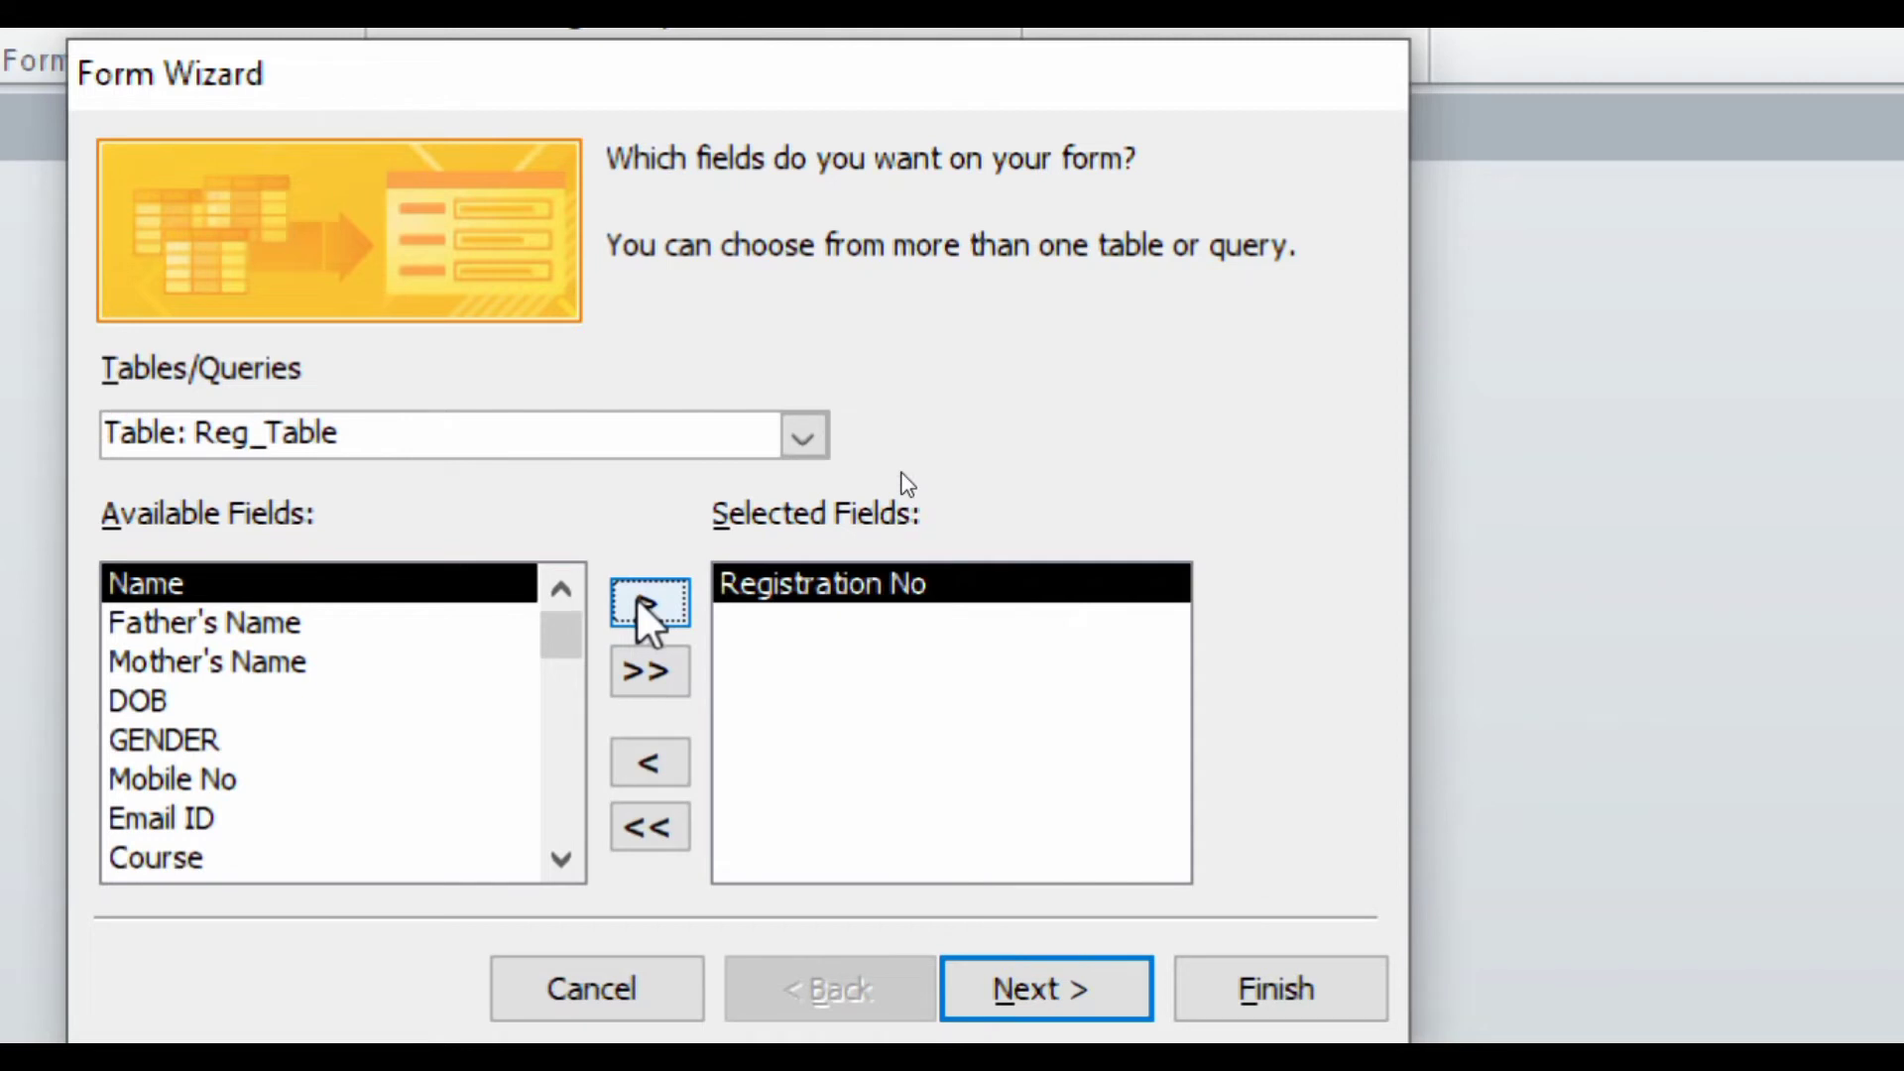
{"action": "left_click", "coordinate": [646, 603]}
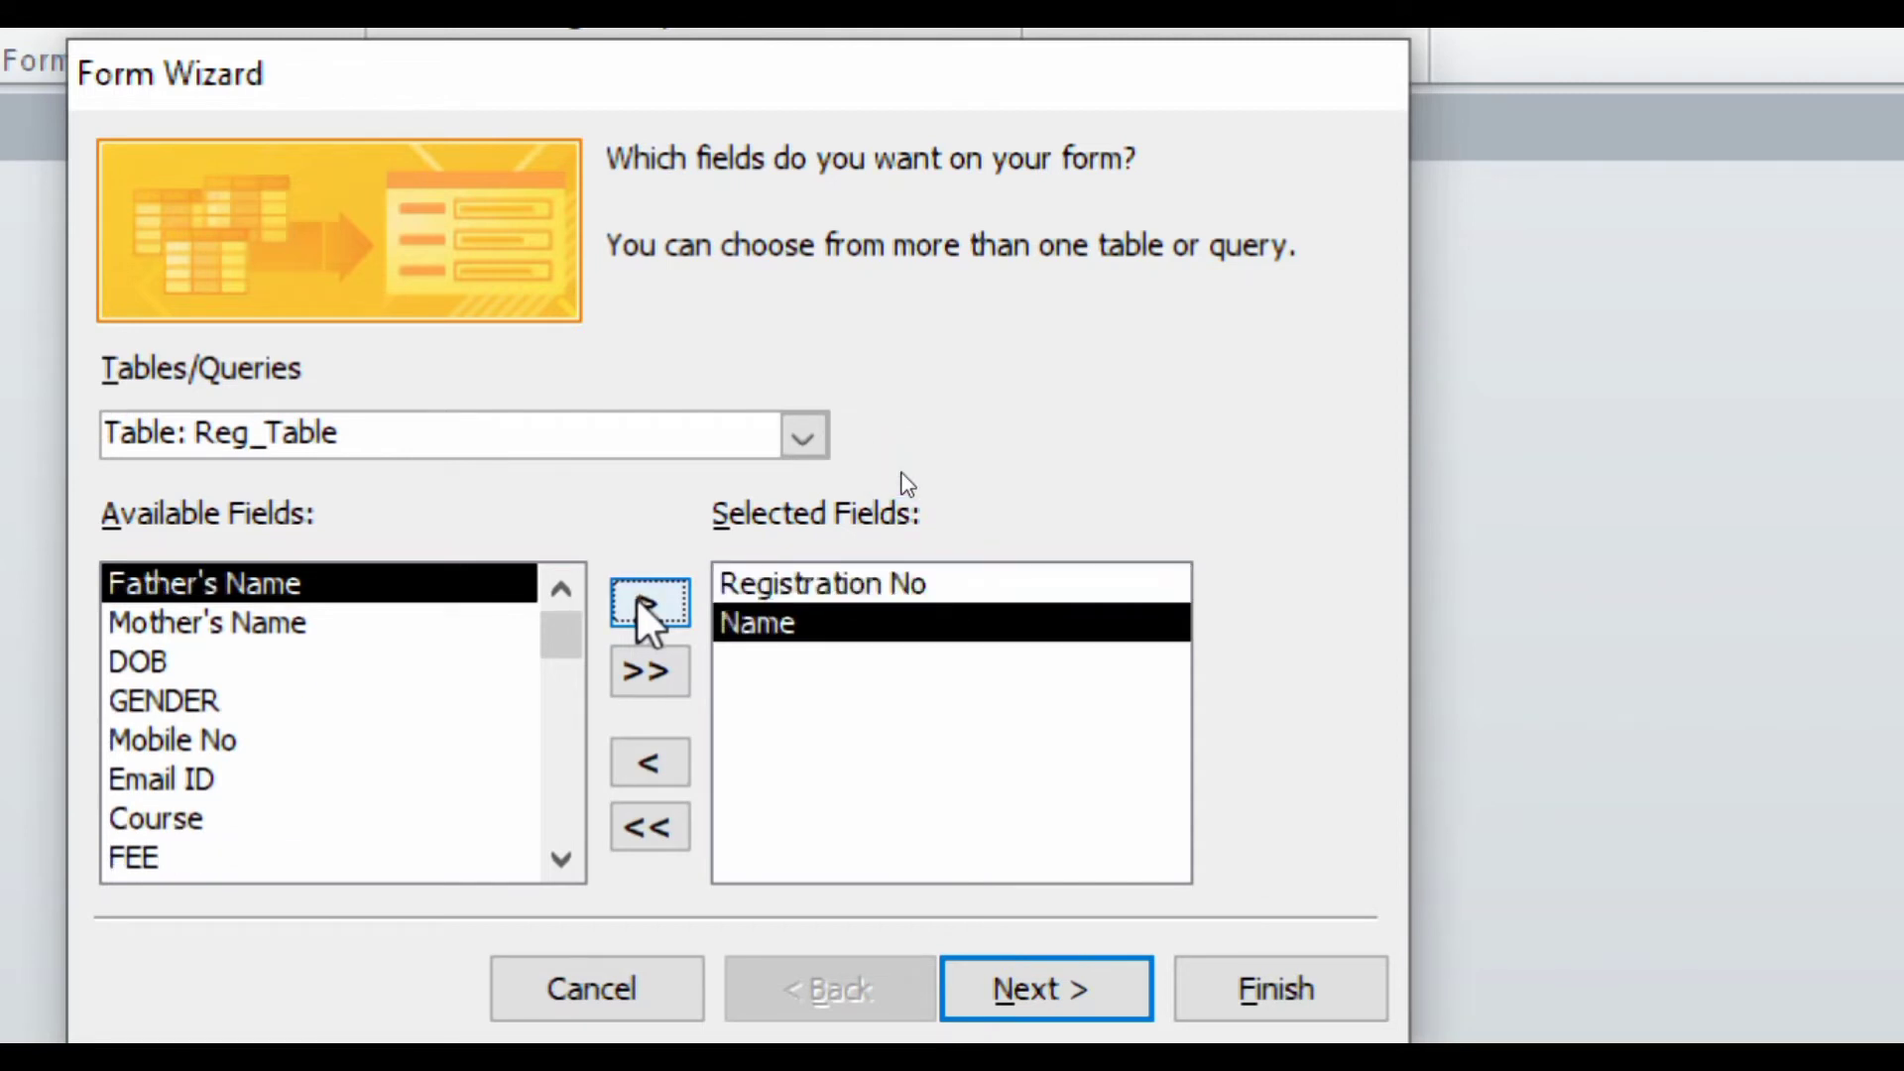
{"action": "left_click", "coordinate": [640, 602]}
{"action": "left_click", "coordinate": [640, 602]}
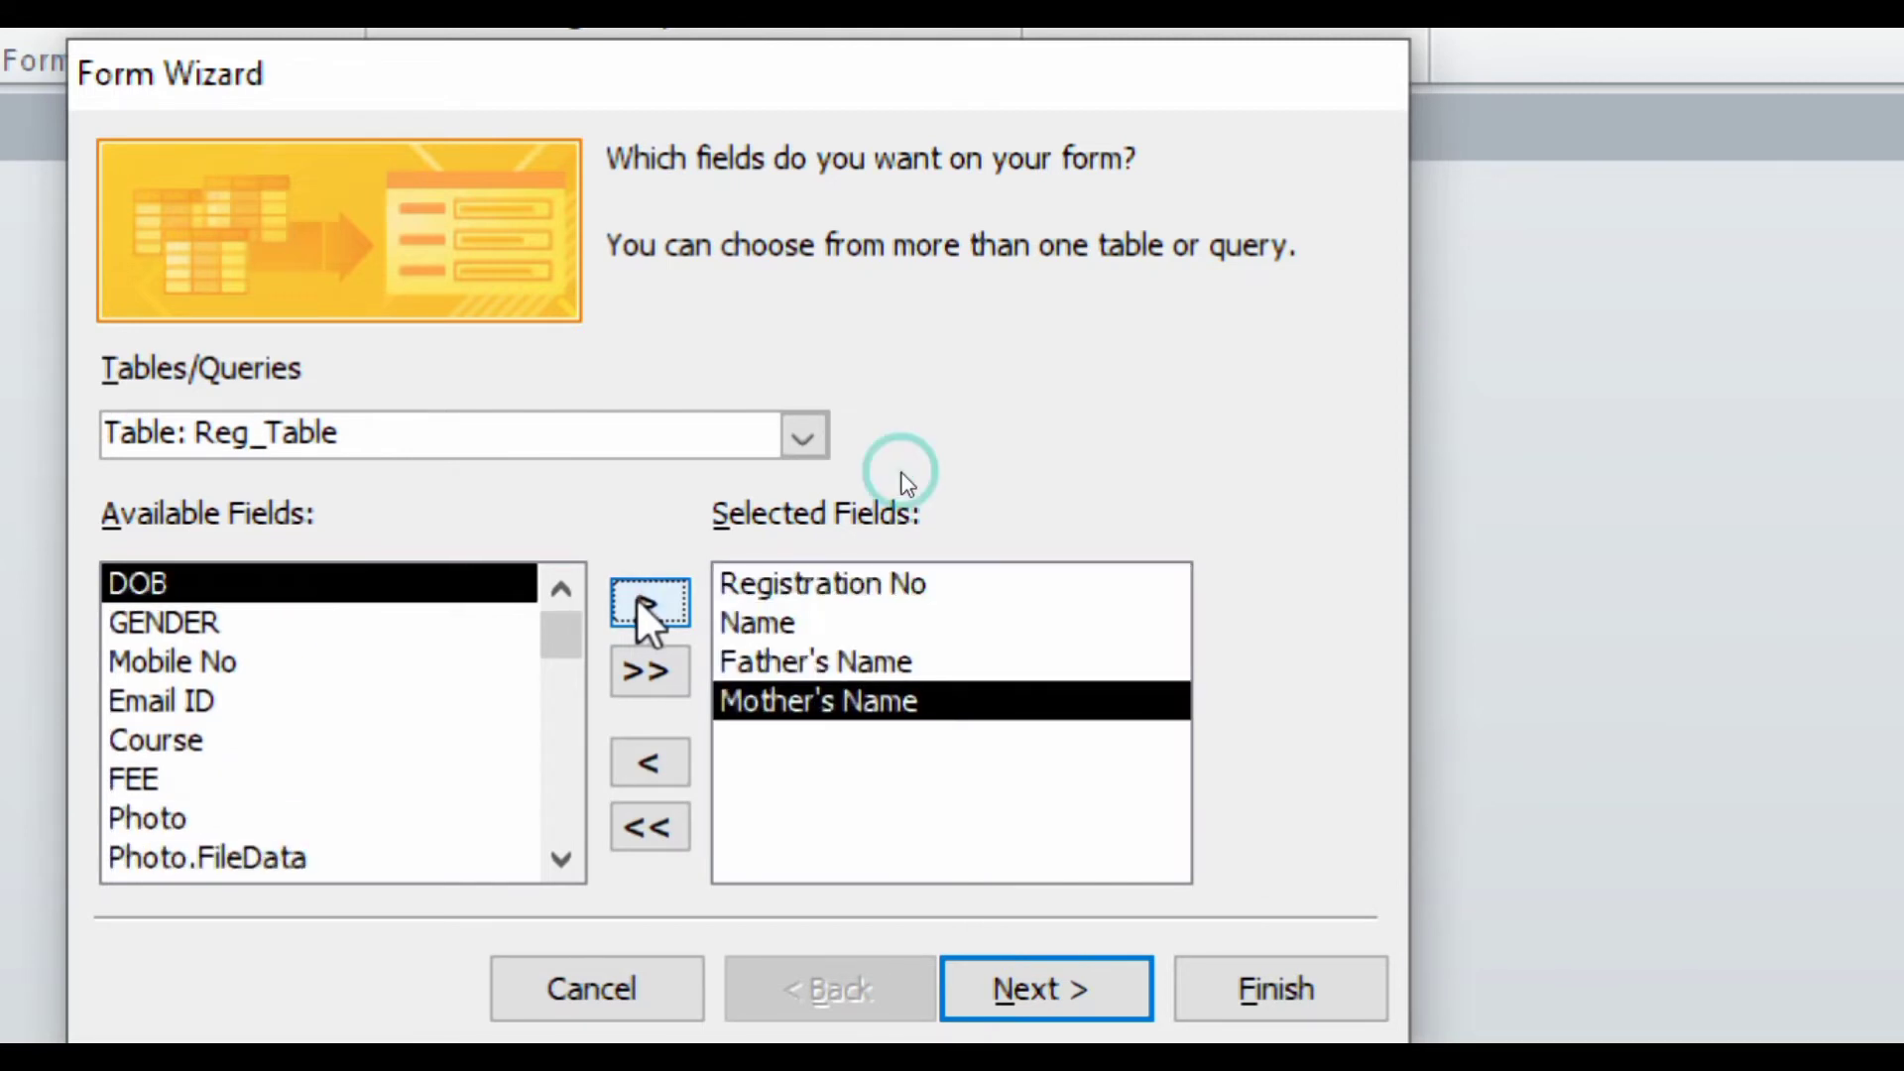
{"action": "left_click", "coordinate": [639, 602]}
{"action": "left_click", "coordinate": [640, 602]}
{"action": "left_click", "coordinate": [640, 602]}
{"action": "left_click", "coordinate": [639, 602]}
{"action": "left_click", "coordinate": [639, 602]}
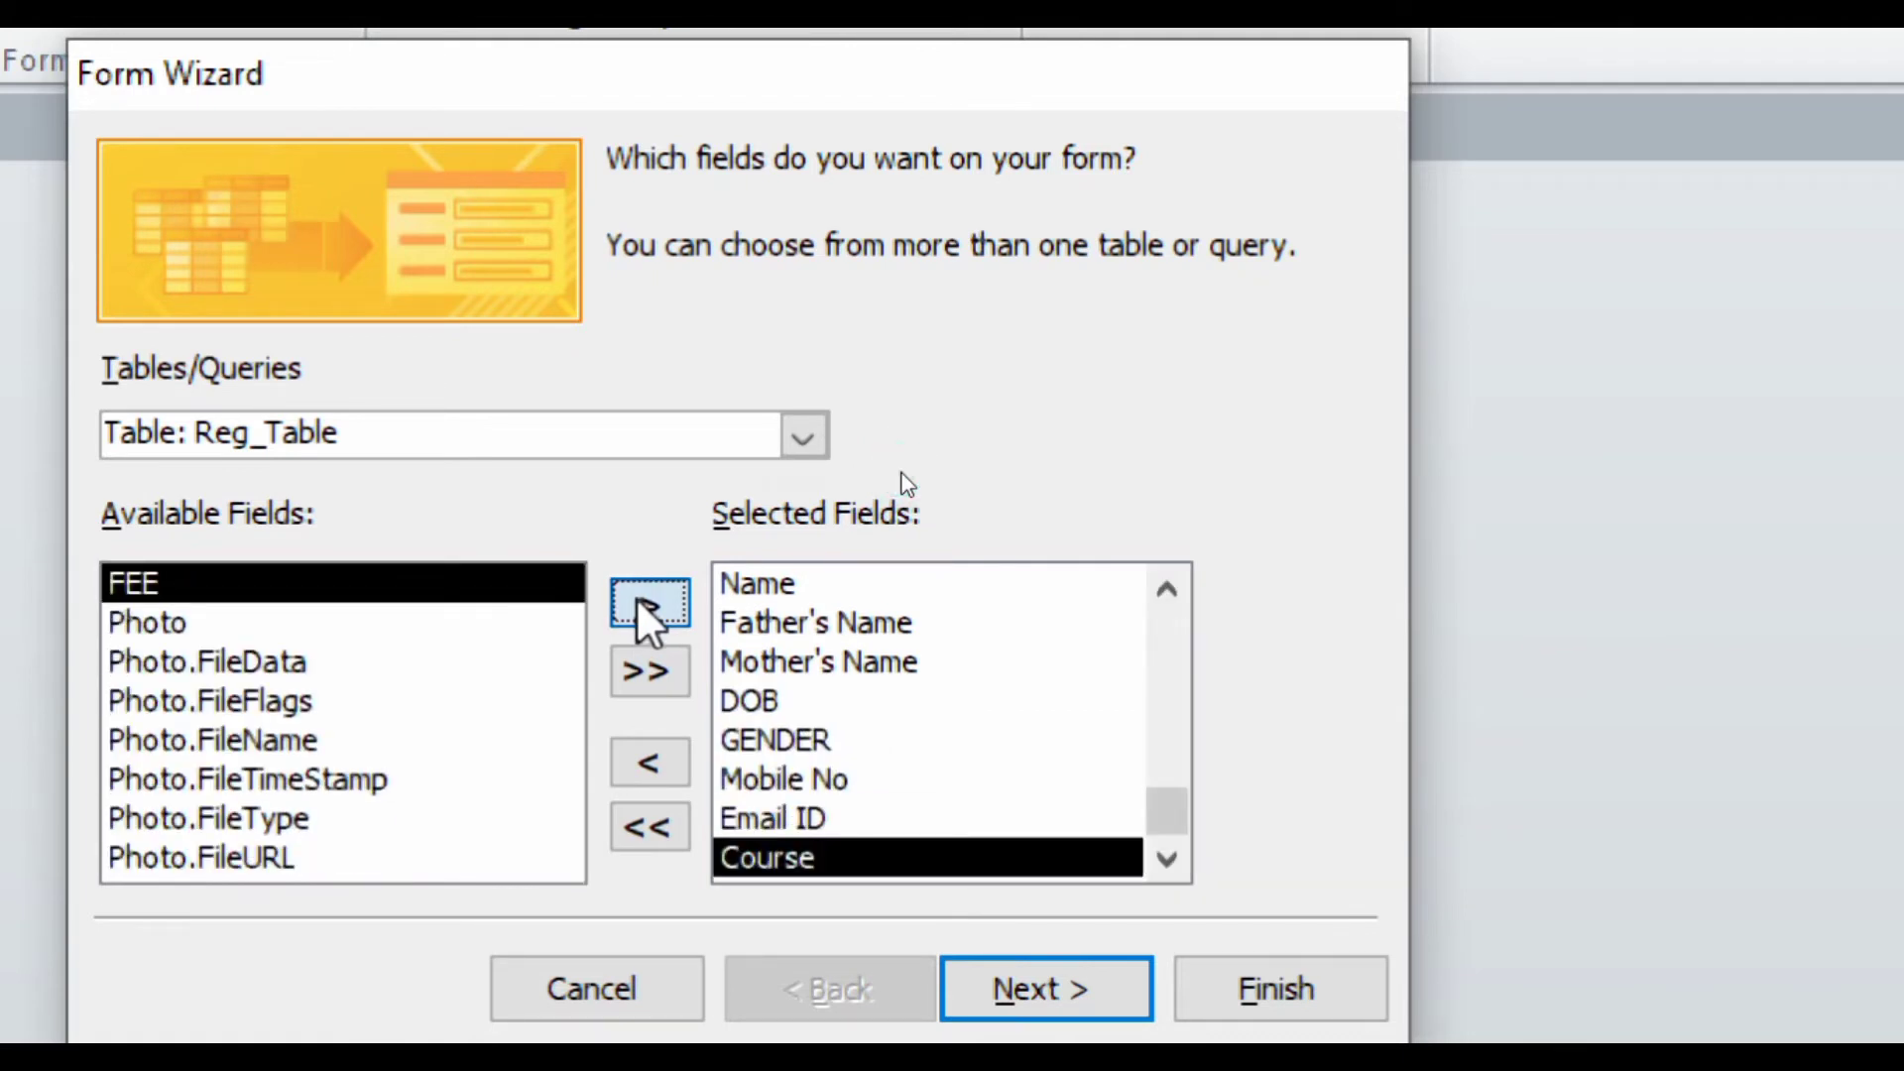
{"action": "left_click", "coordinate": [639, 602]}
{"action": "left_click", "coordinate": [639, 602]}
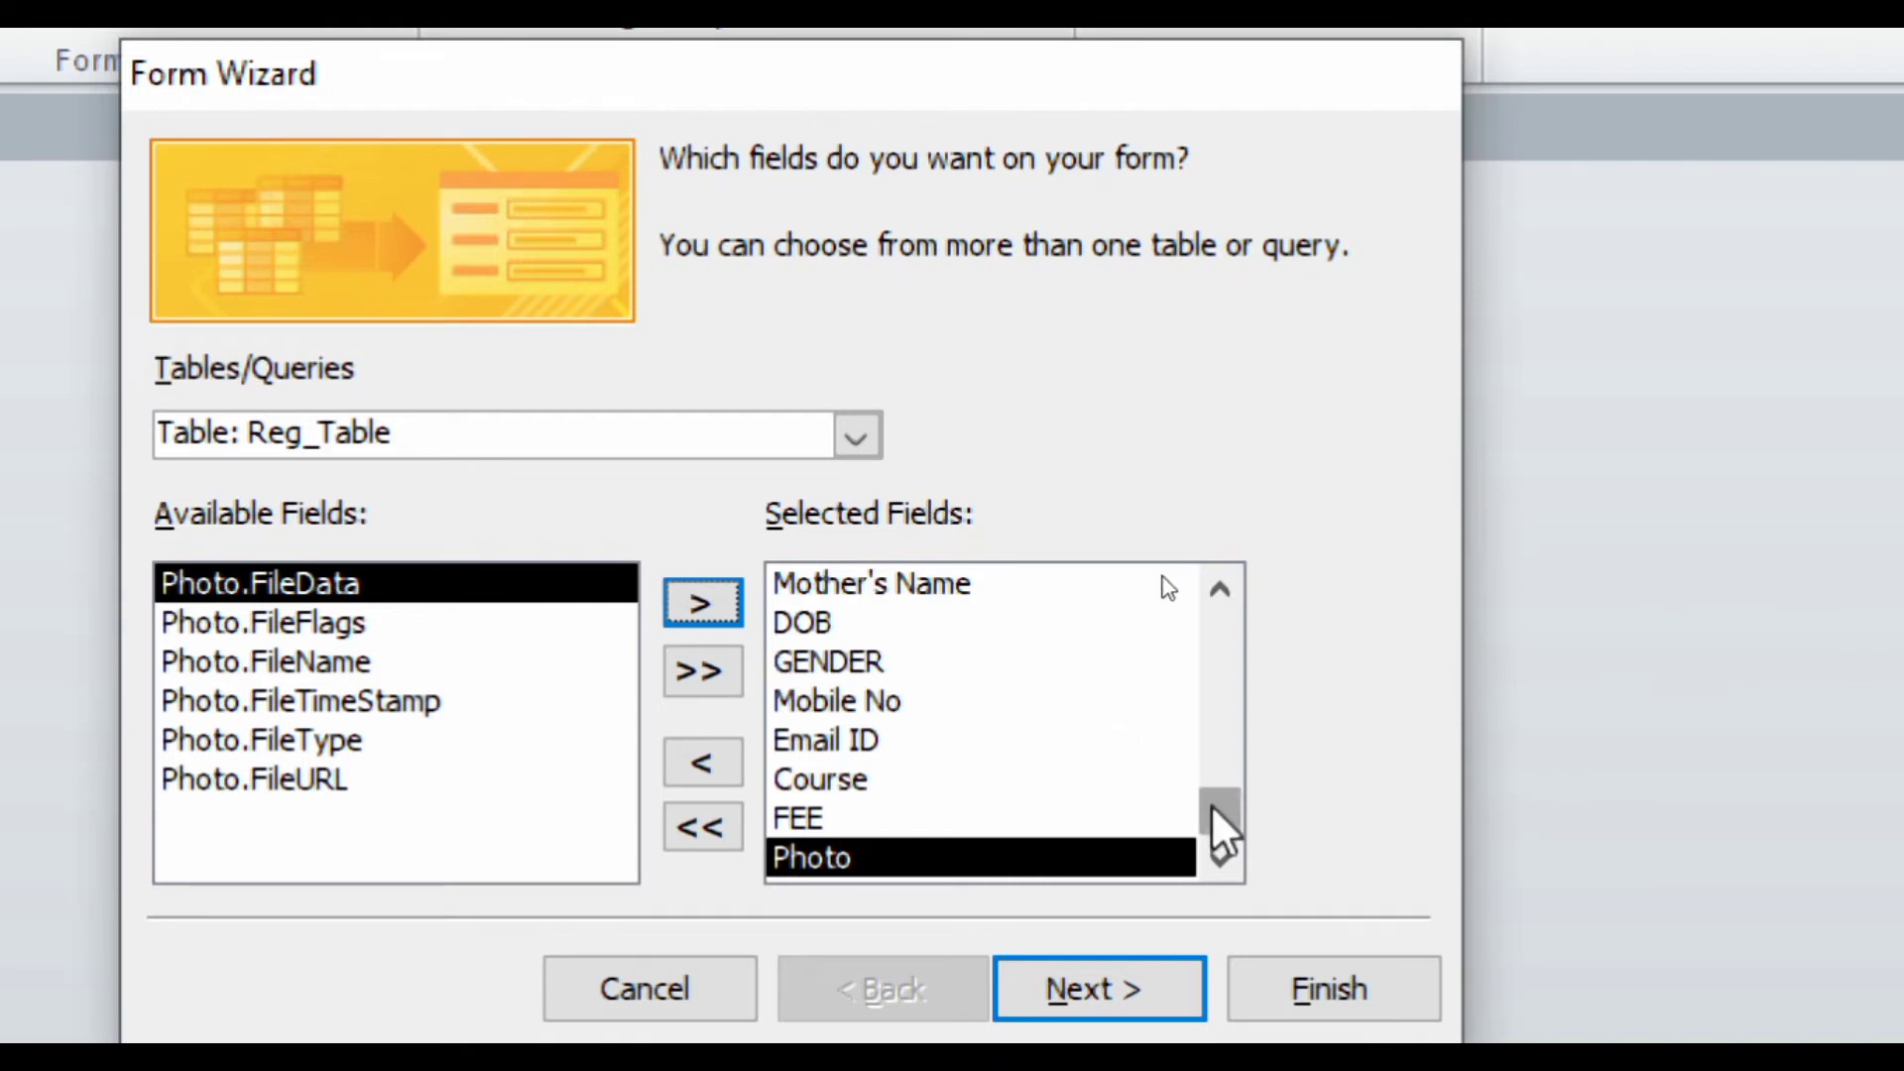
{"action": "mouse_move", "coordinate": [1212, 808]}
{"action": "left_mouse_down"}
{"action": "mouse_move", "coordinate": [1207, 653]}
{"action": "mouse_move", "coordinate": [1209, 811]}
{"action": "left_mouse_up"}
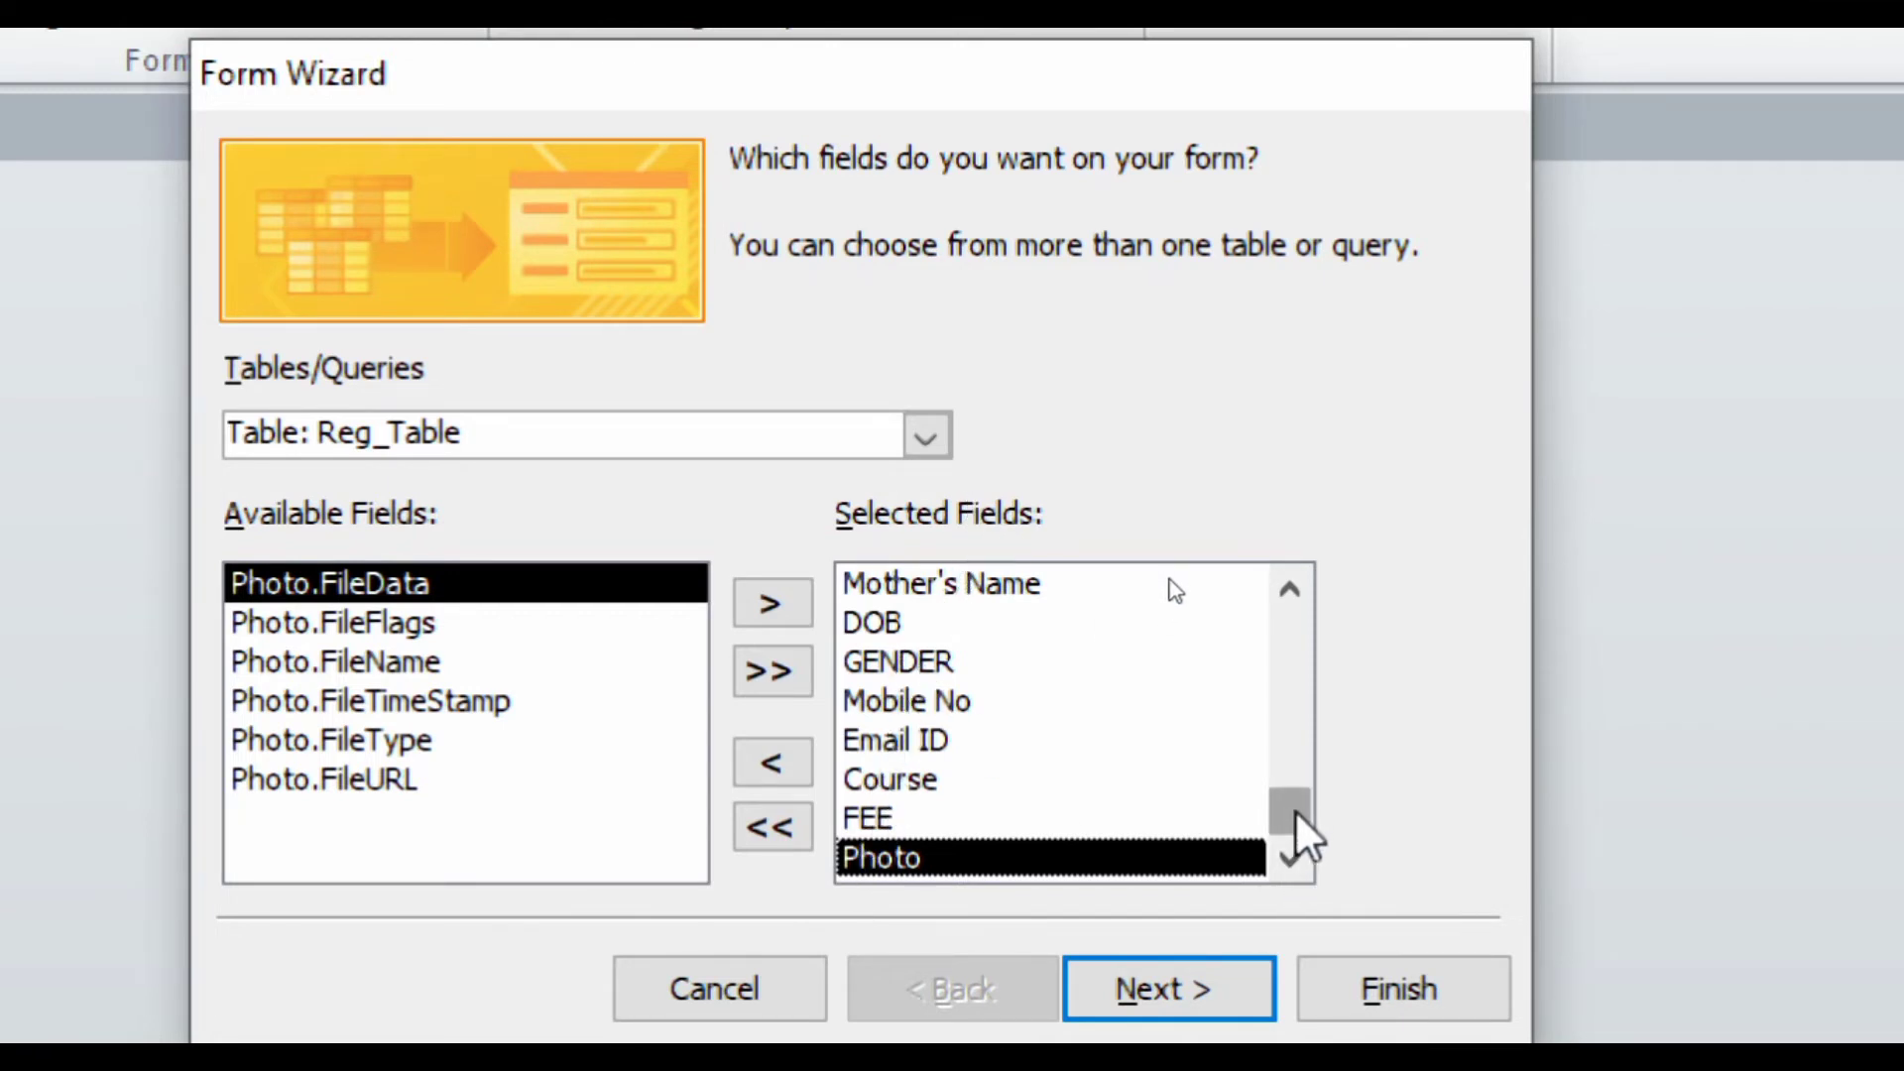
{"action": "left_click", "coordinate": [1172, 982]}
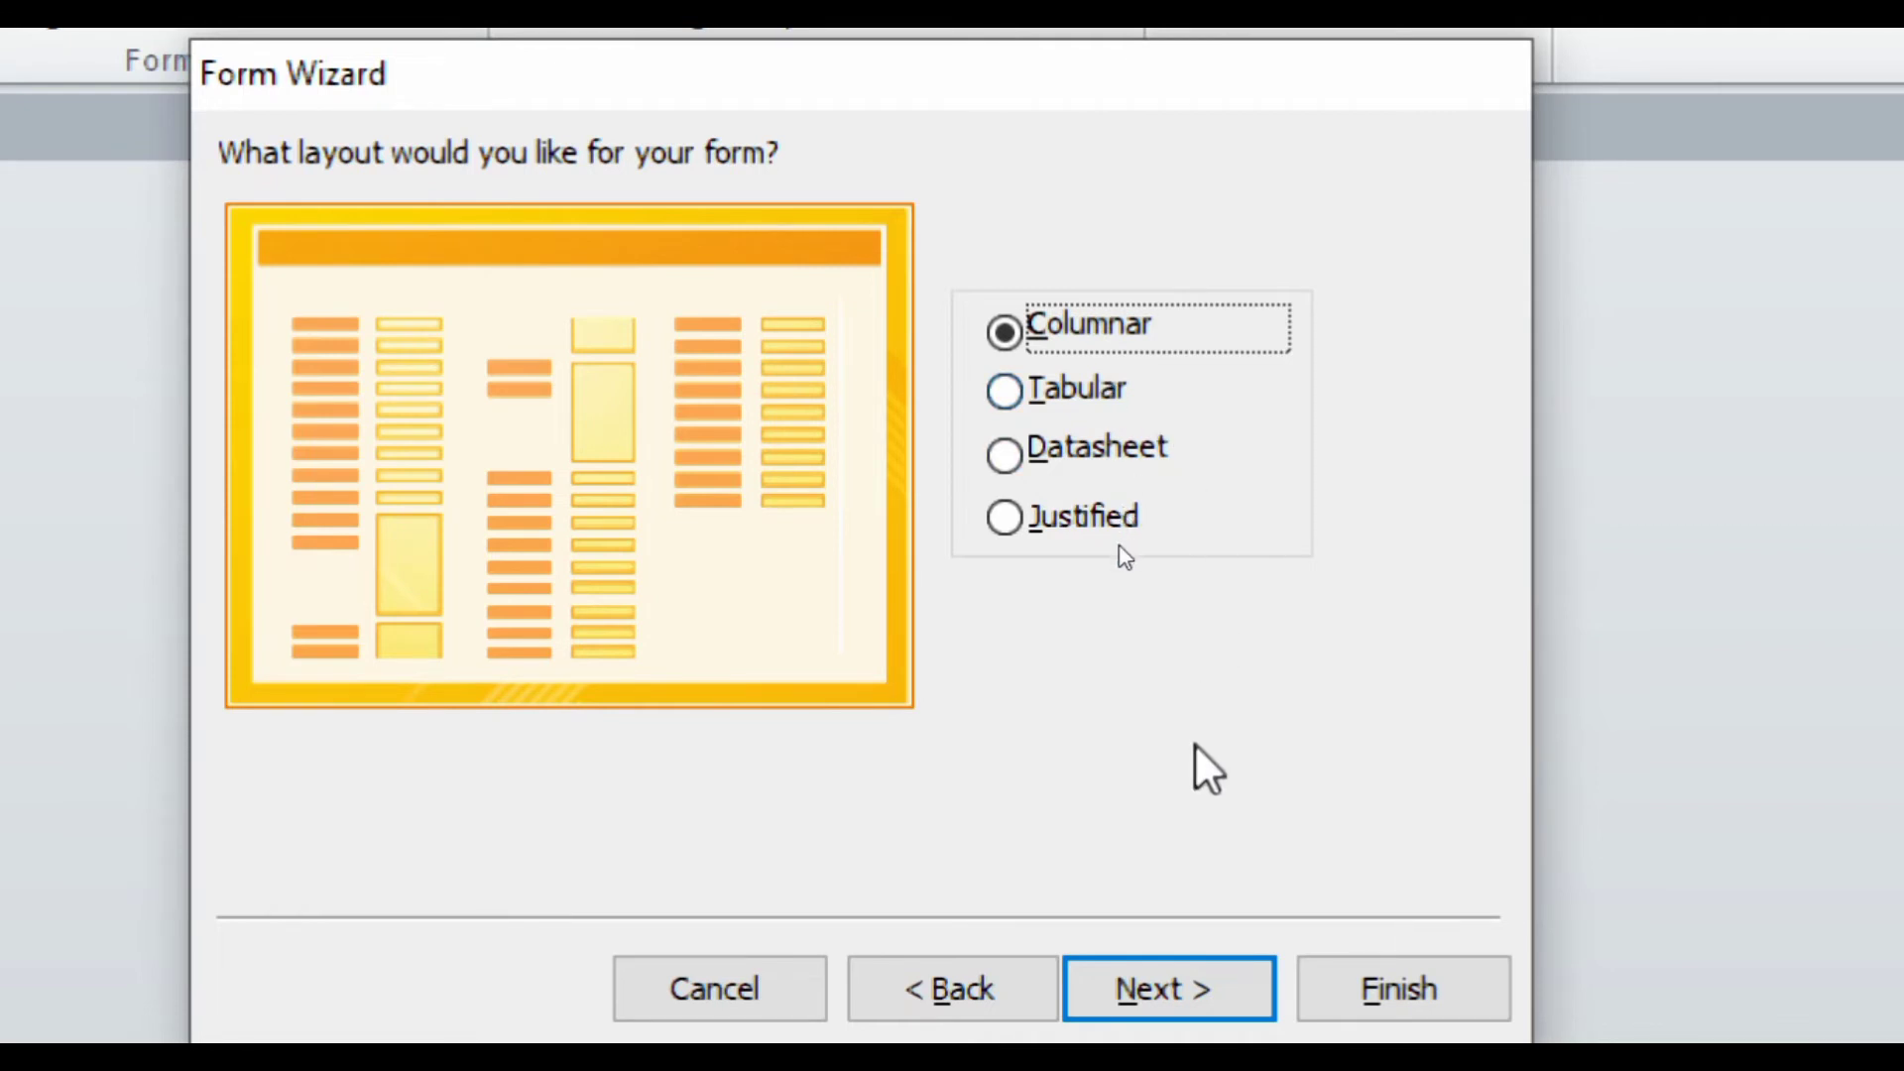
- Accept the Columnar layout and advance to the wizard's form-title step
{"action": "left_click", "coordinate": [1170, 992]}
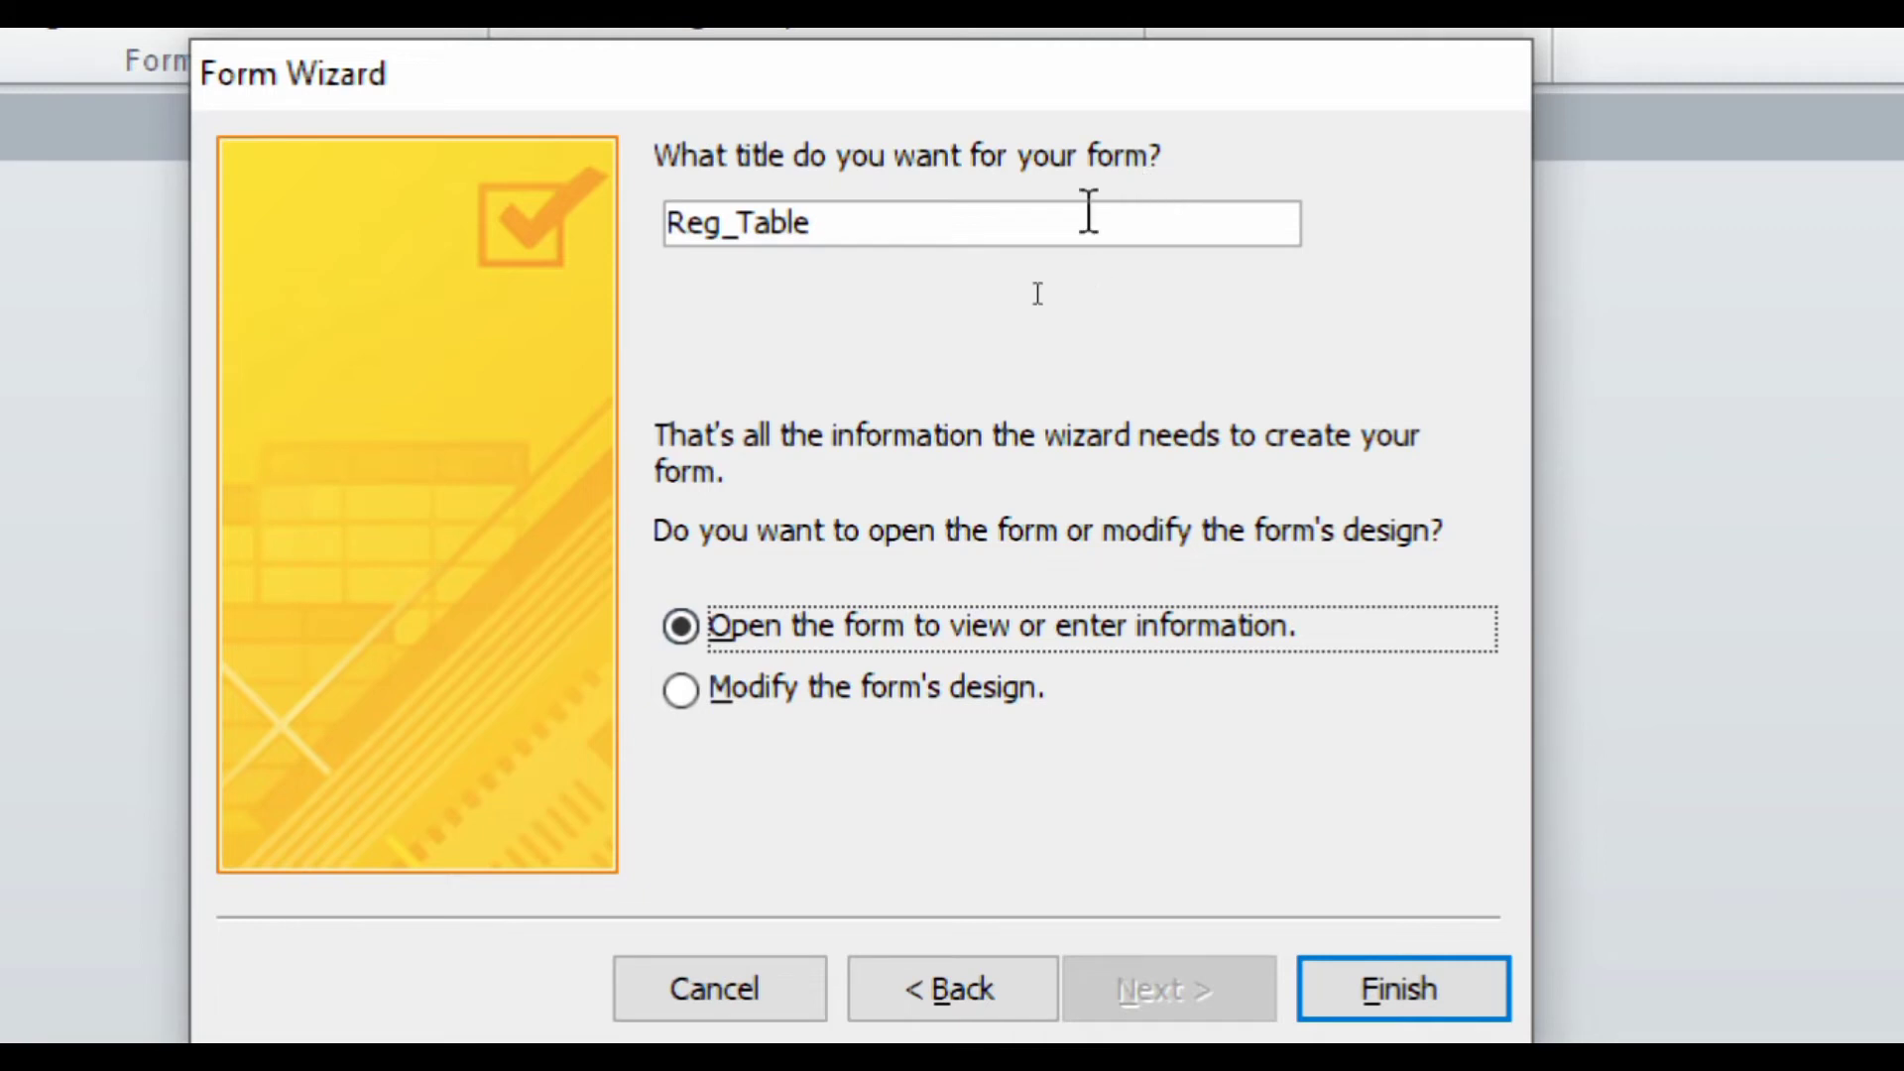
- Change the form title from Reg_Table to Reg_Form and finish the Form Wizard
{"action": "left_click", "coordinate": [819, 222]}
{"action": "key", "text": "BackSpace"}
{"action": "key", "text": "BackSpace"}
{"action": "key", "text": "BackSpace"}
{"action": "key", "text": "BackSpace"}
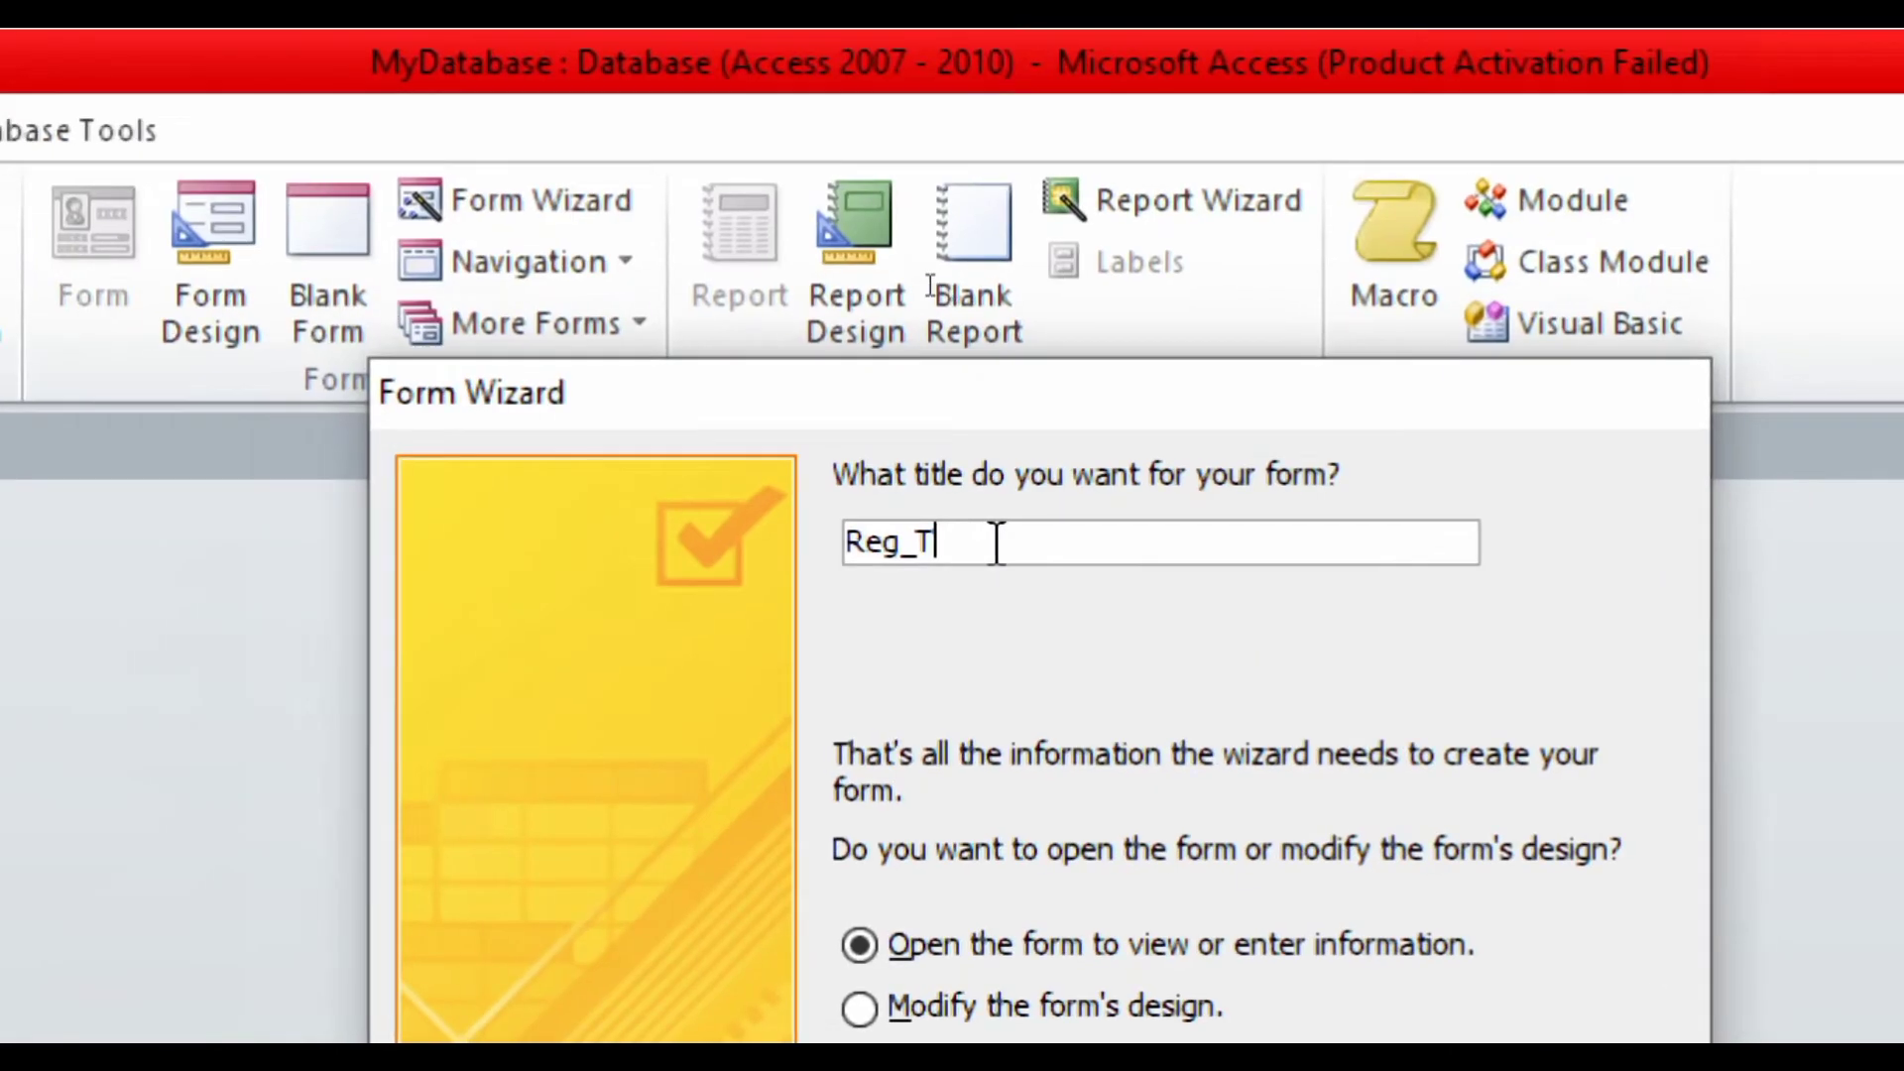
{"action": "key", "text": "BackSpace"}
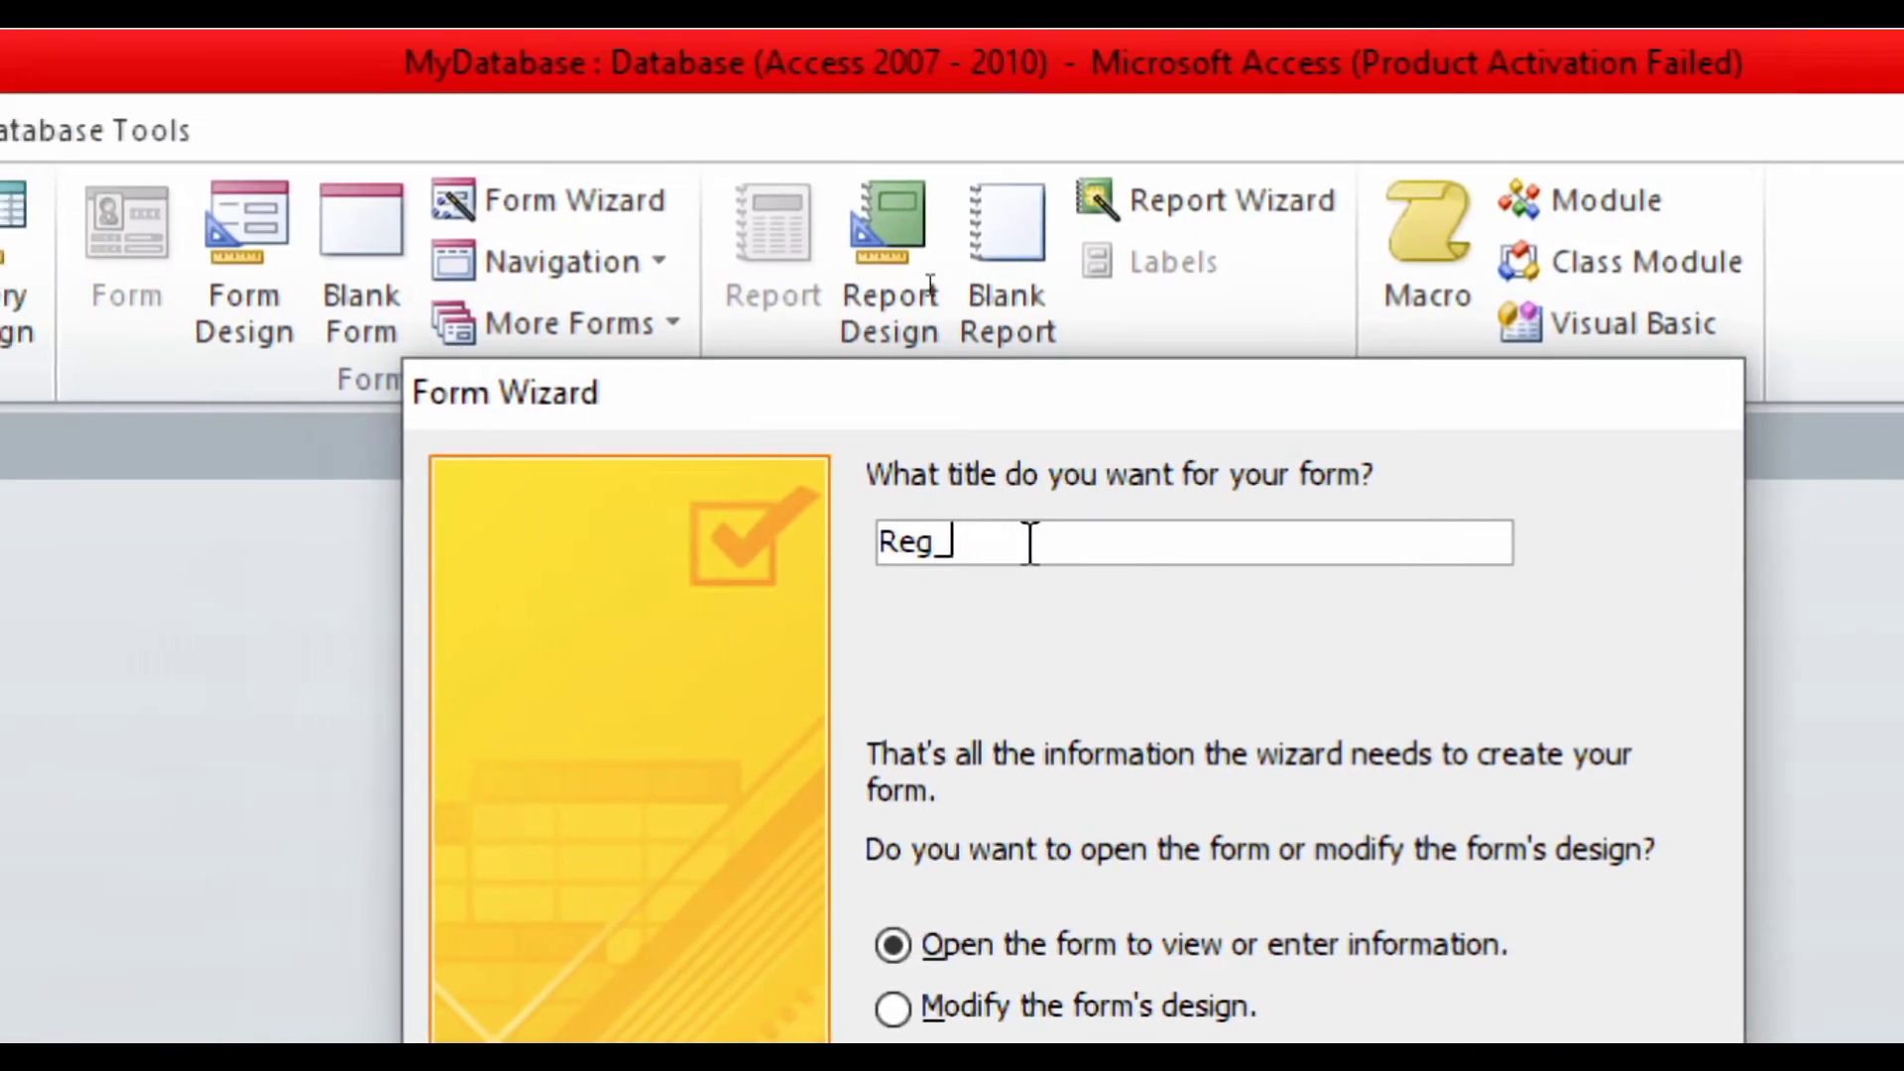
{"action": "type", "text": "Form"}
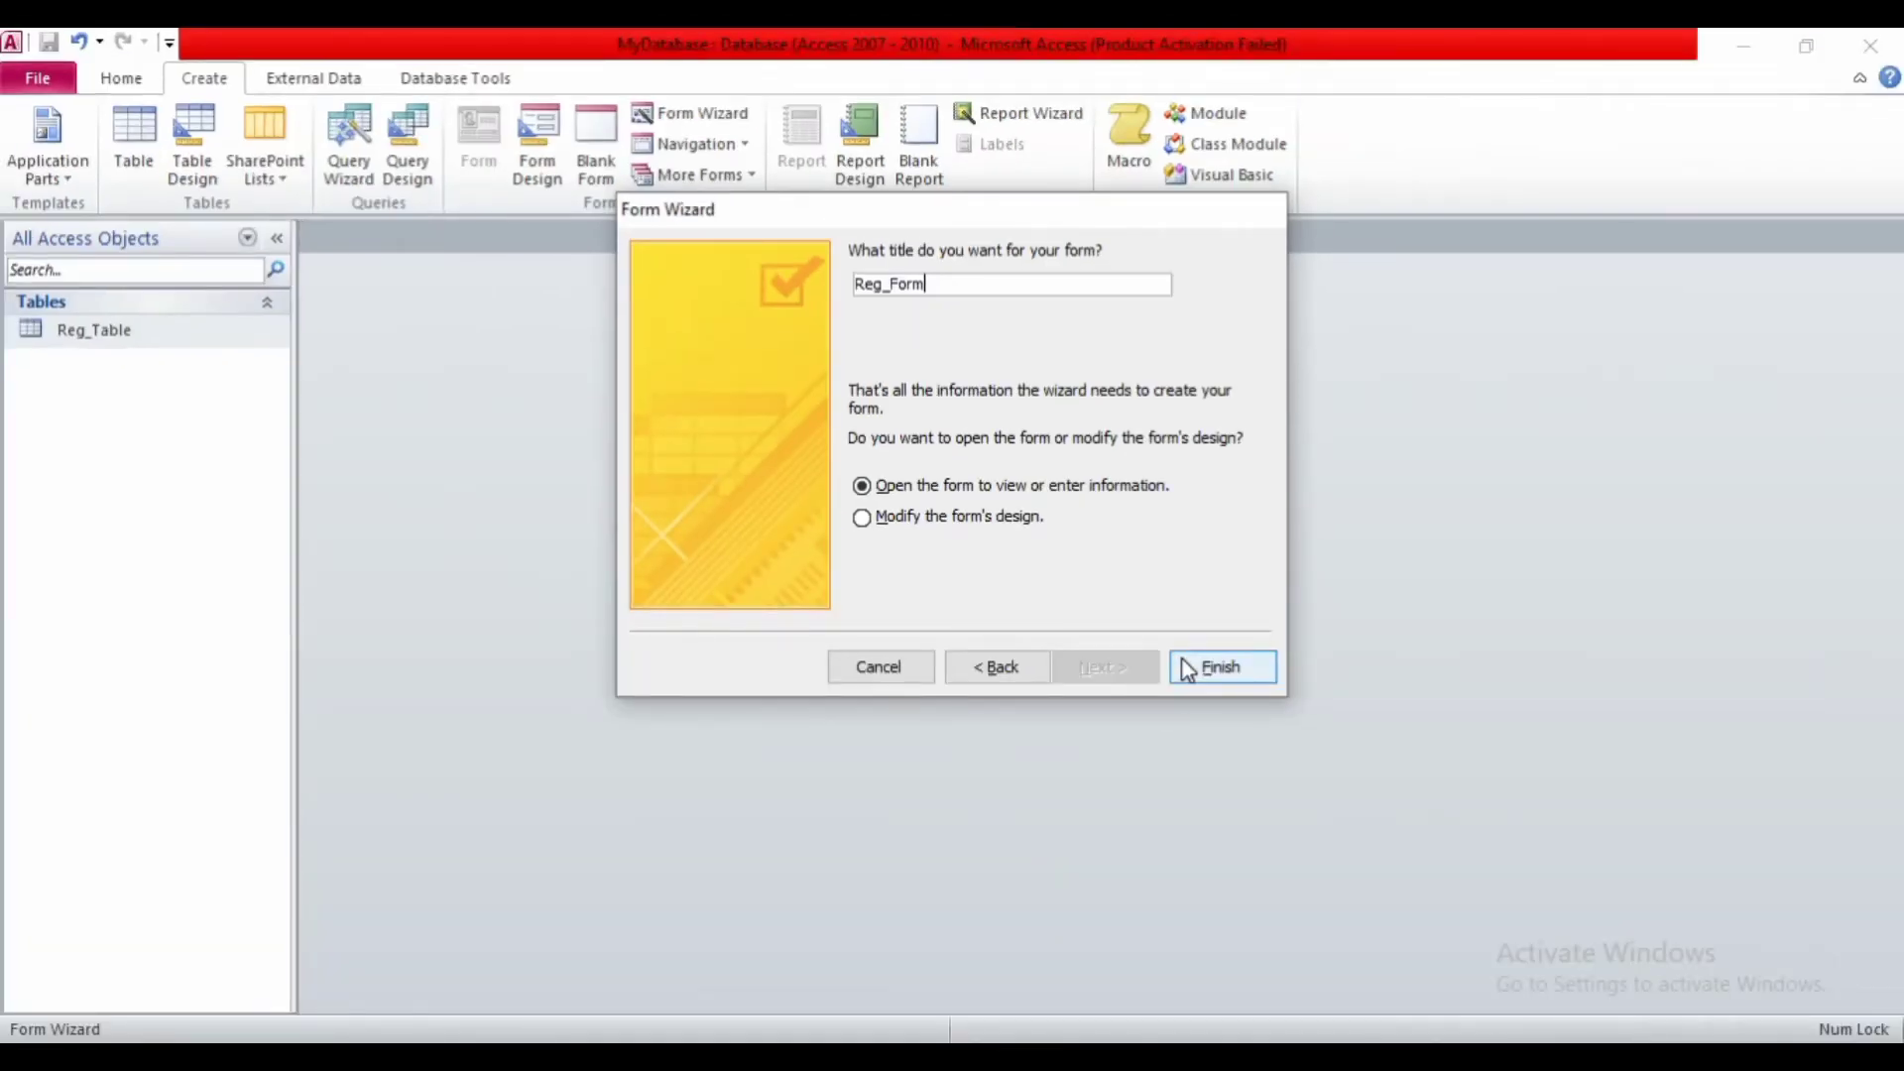
{"action": "left_click", "coordinate": [1220, 667]}
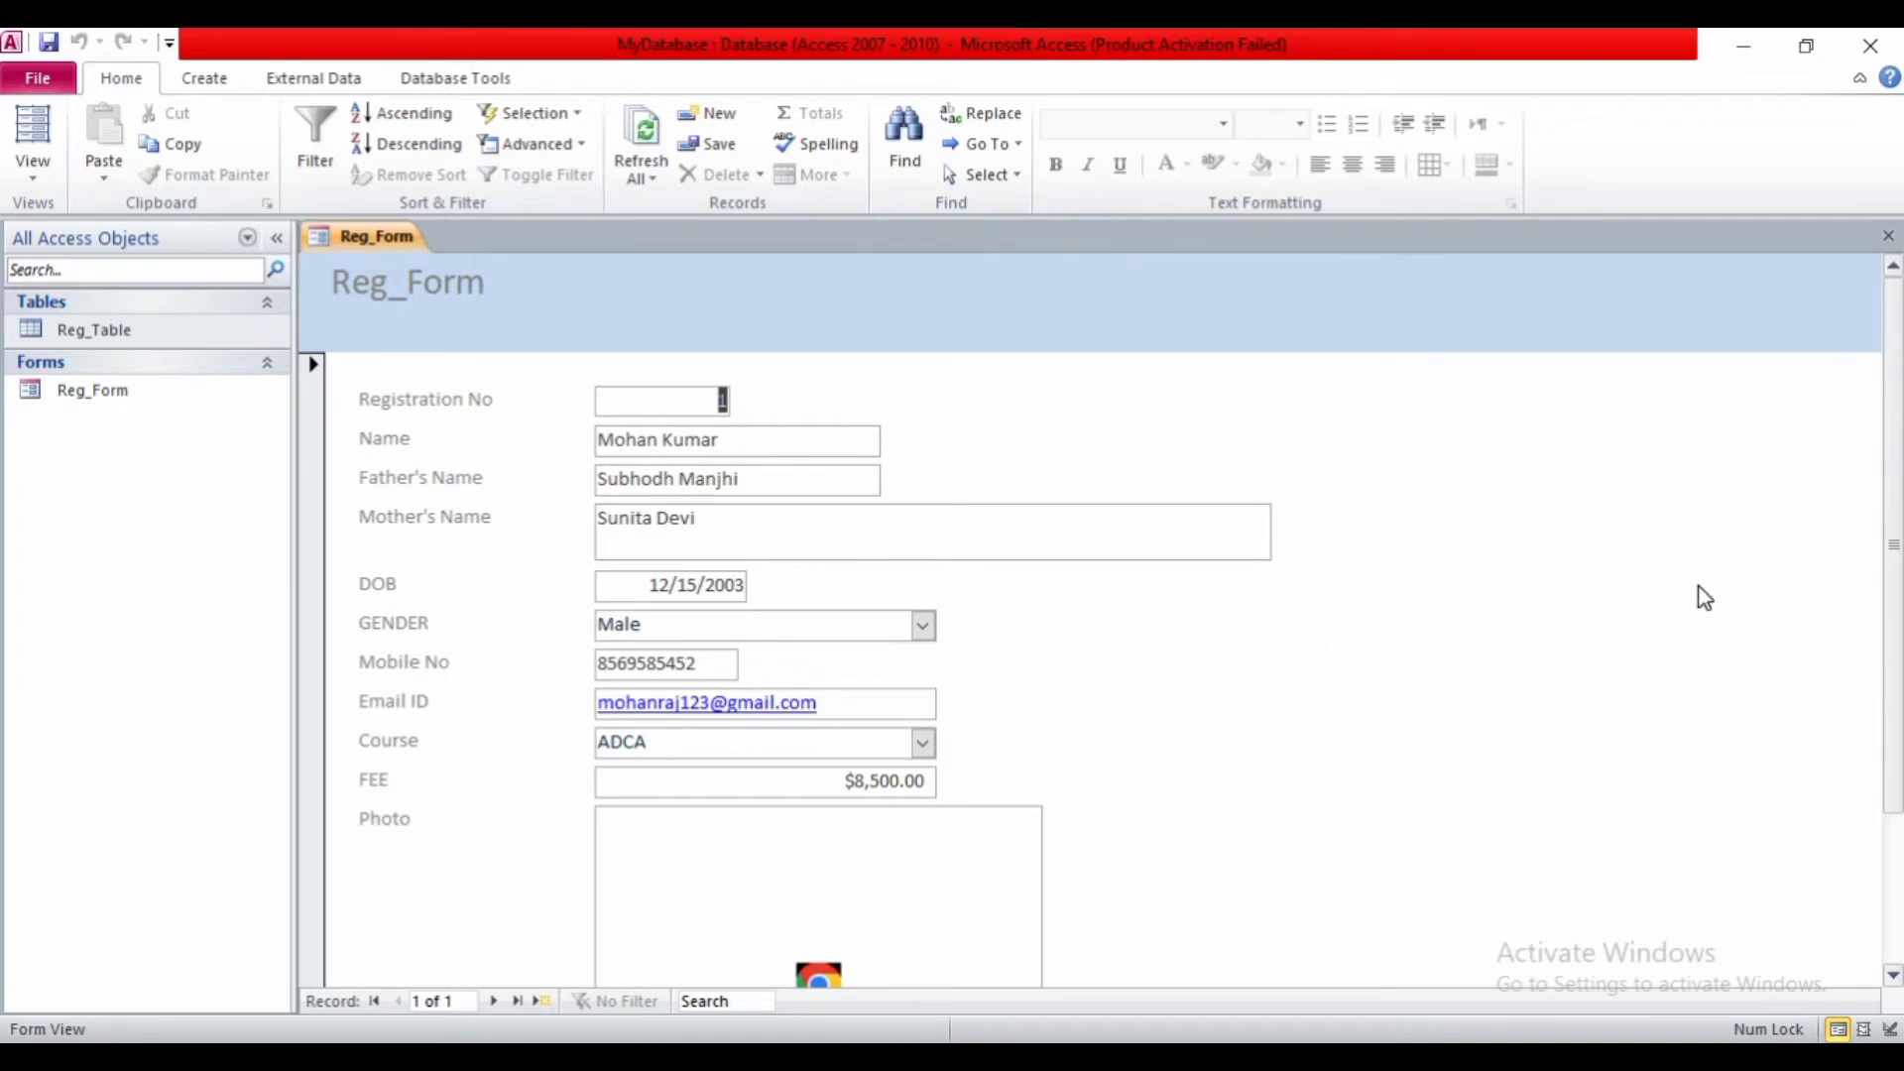
- Scroll the new Reg_Form to view the student's record details
{"action": "mouse_move", "coordinate": [1894, 570]}
{"action": "left_mouse_down"}
{"action": "mouse_move", "coordinate": [1898, 748]}
{"action": "mouse_move", "coordinate": [1875, 536]}
{"action": "mouse_move", "coordinate": [1896, 608]}
{"action": "mouse_move", "coordinate": [1891, 533]}
{"action": "left_mouse_up"}
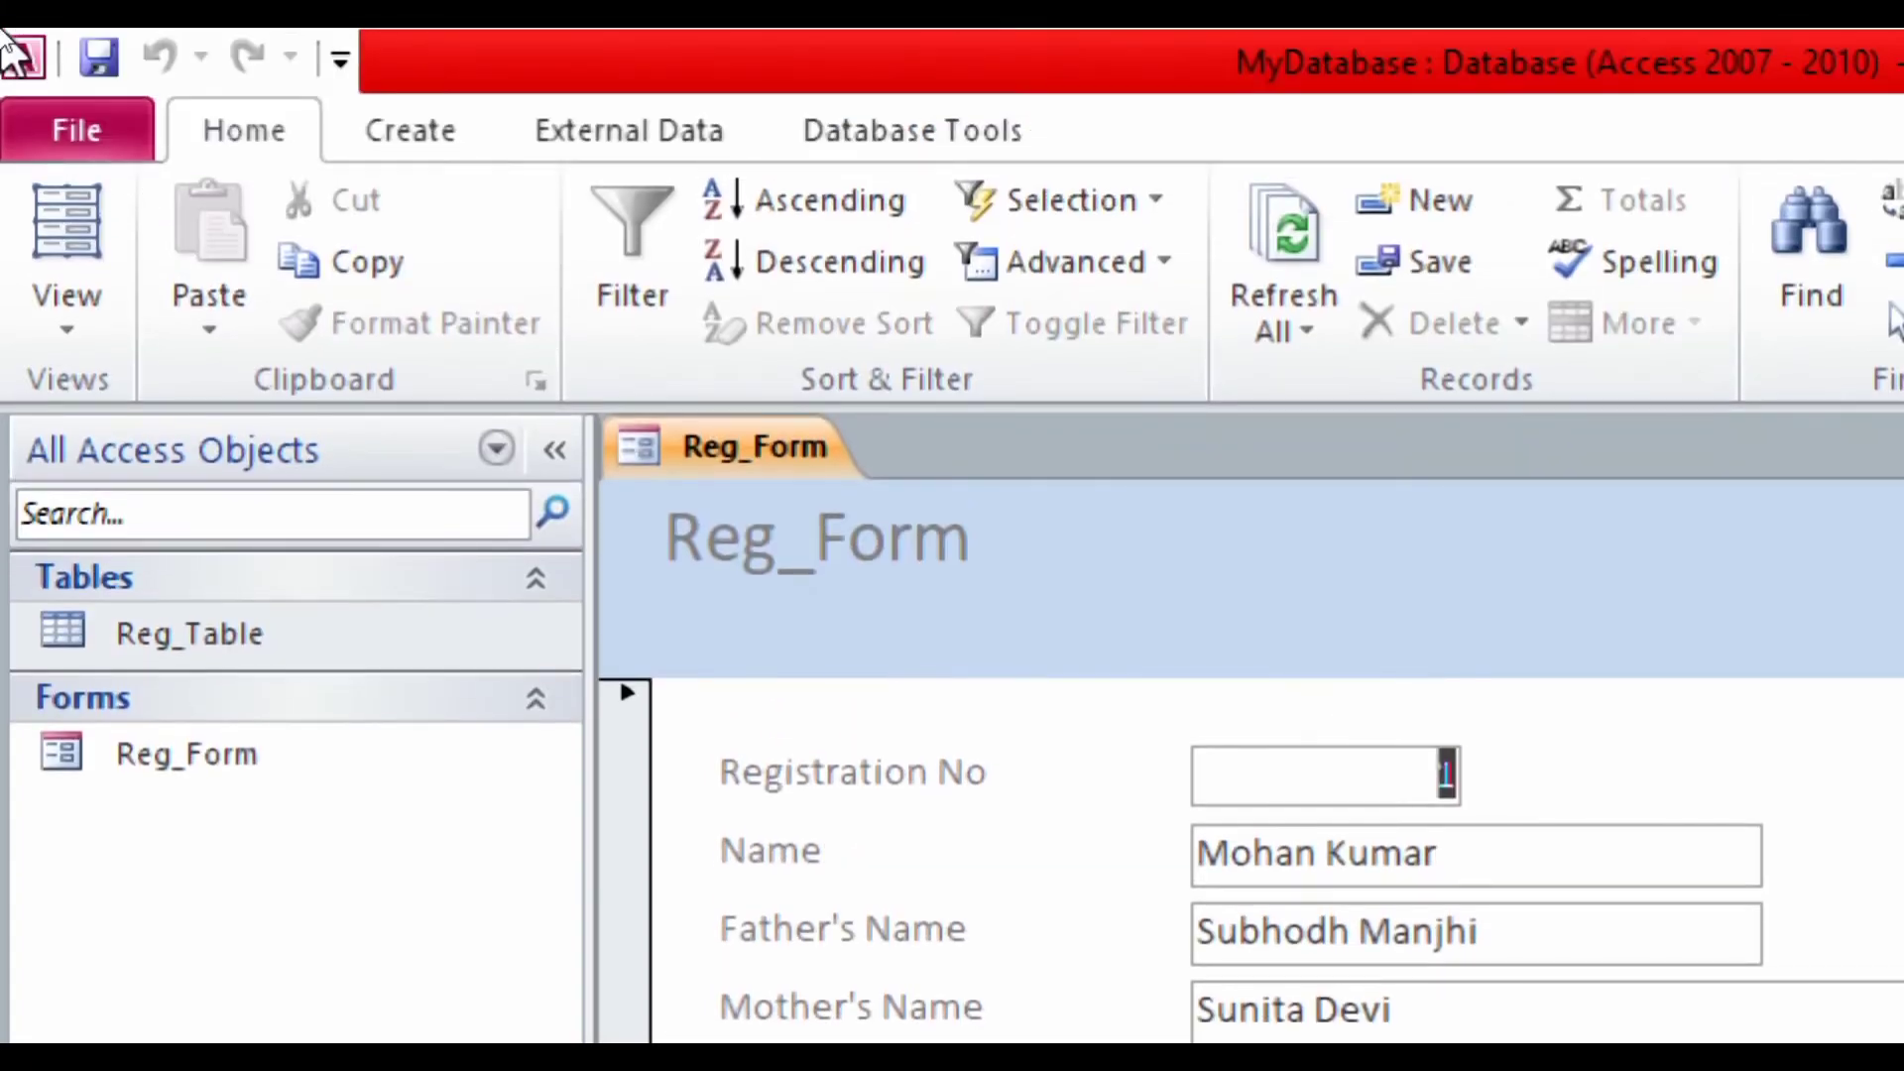
- Switch Reg_Form from Form view to Design View using the View menu
{"action": "left_click", "coordinate": [24, 301]}
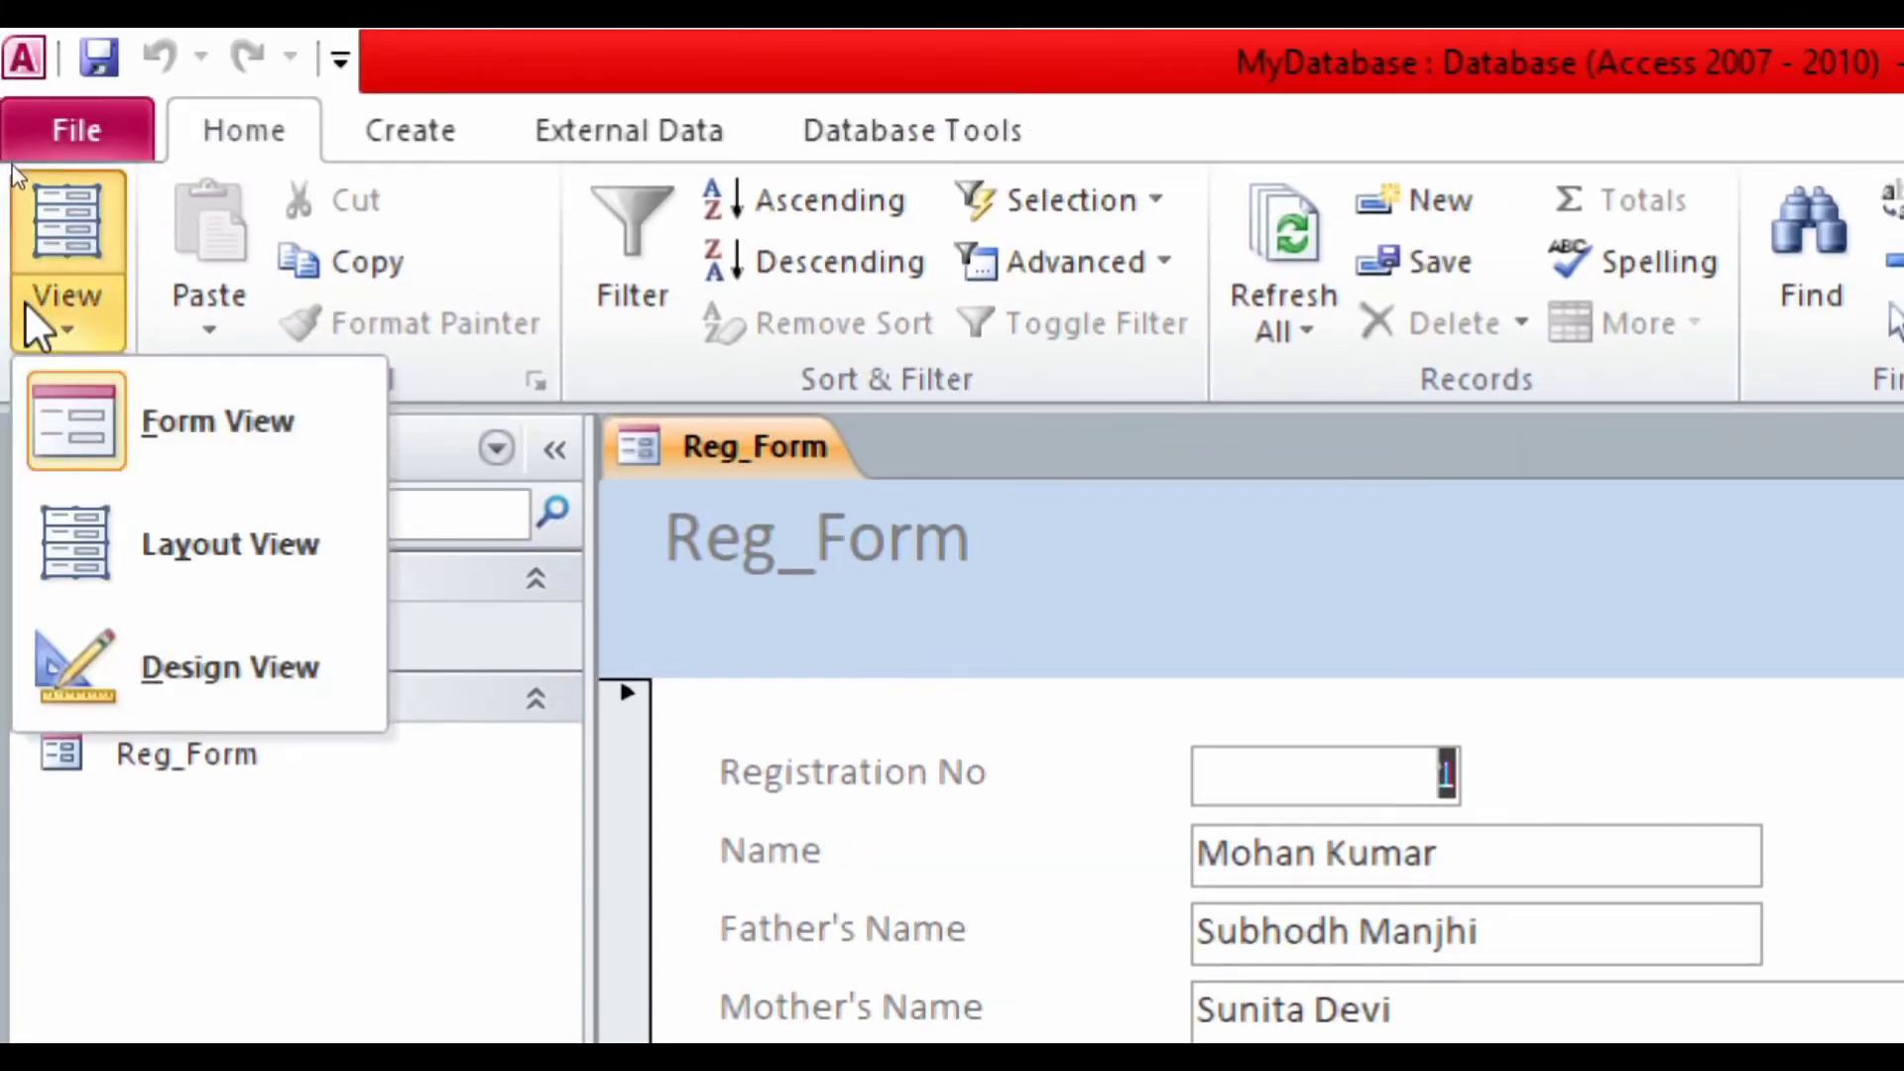
{"action": "left_click", "coordinate": [107, 647]}
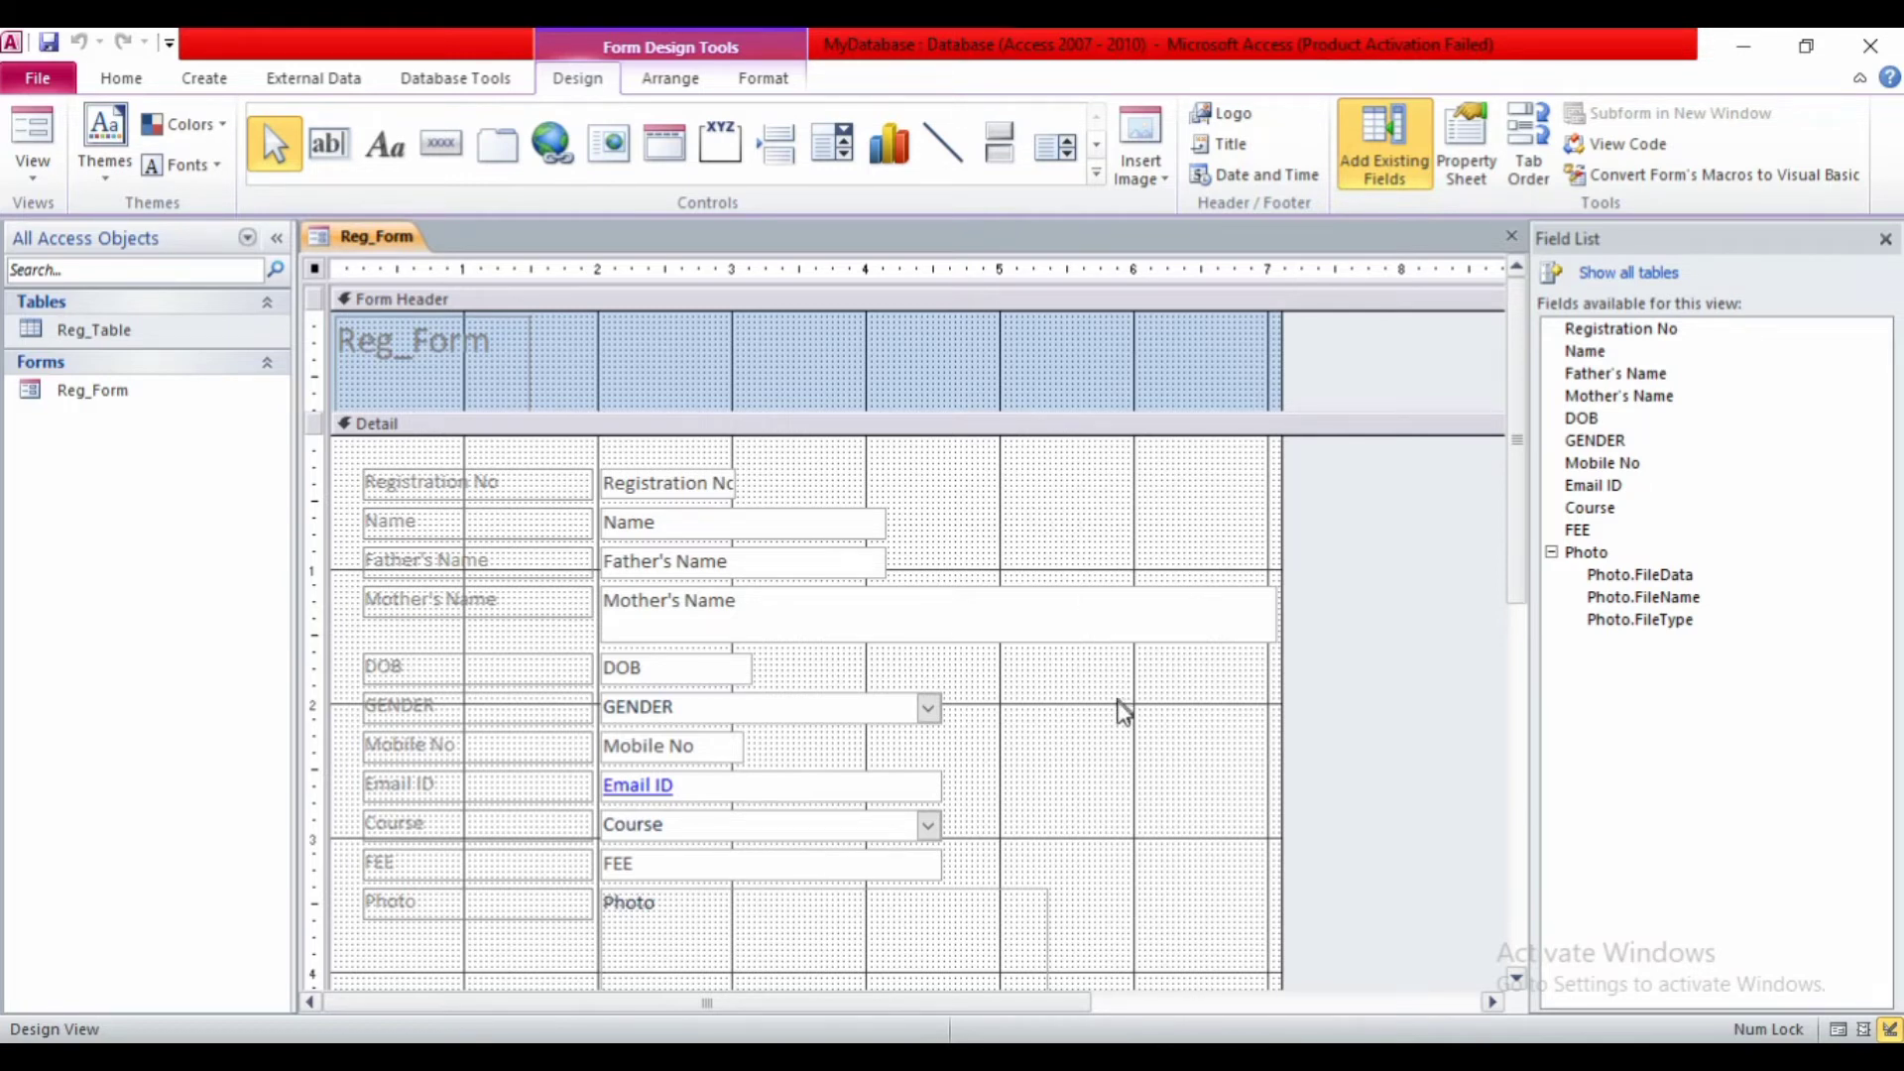
- Turn off the Grid from the Detail area's context menu and bring the Form Footer into view
{"action": "right_click", "coordinate": [1069, 751]}
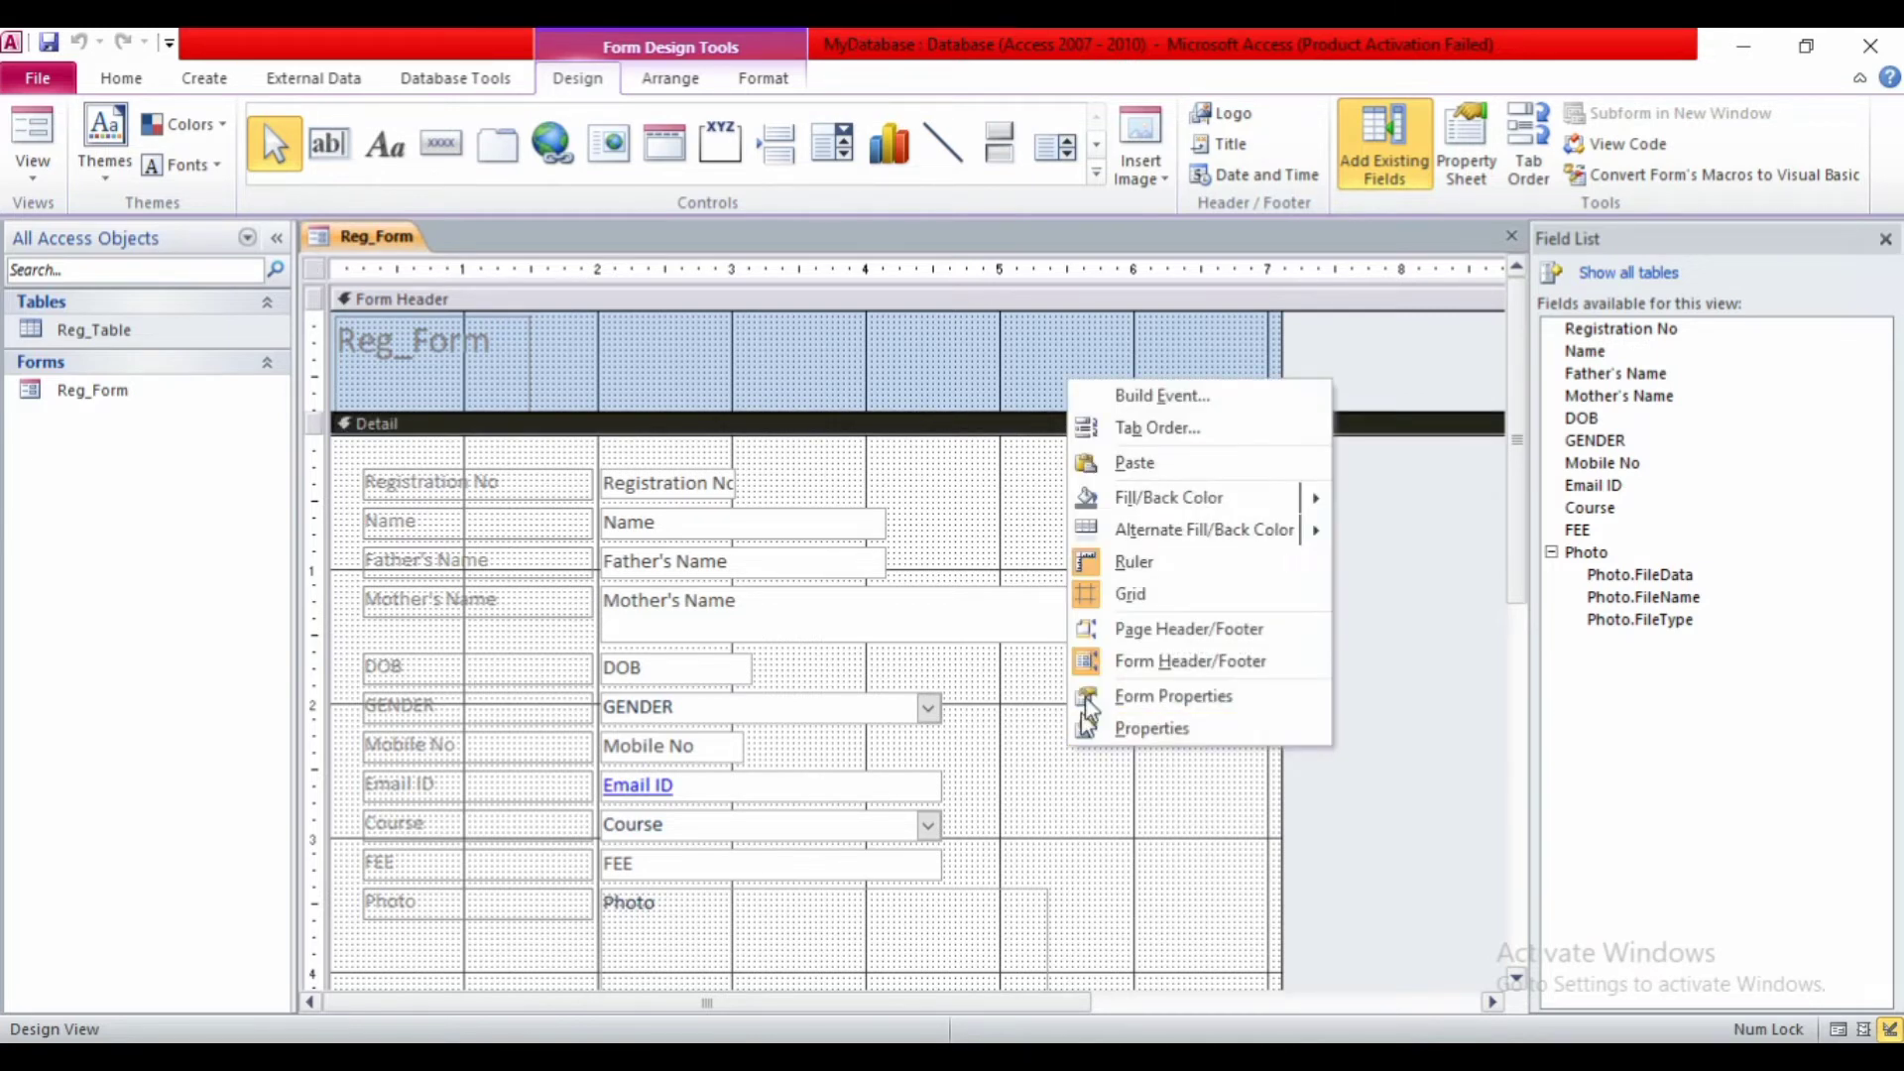
{"action": "left_click", "coordinate": [1120, 597]}
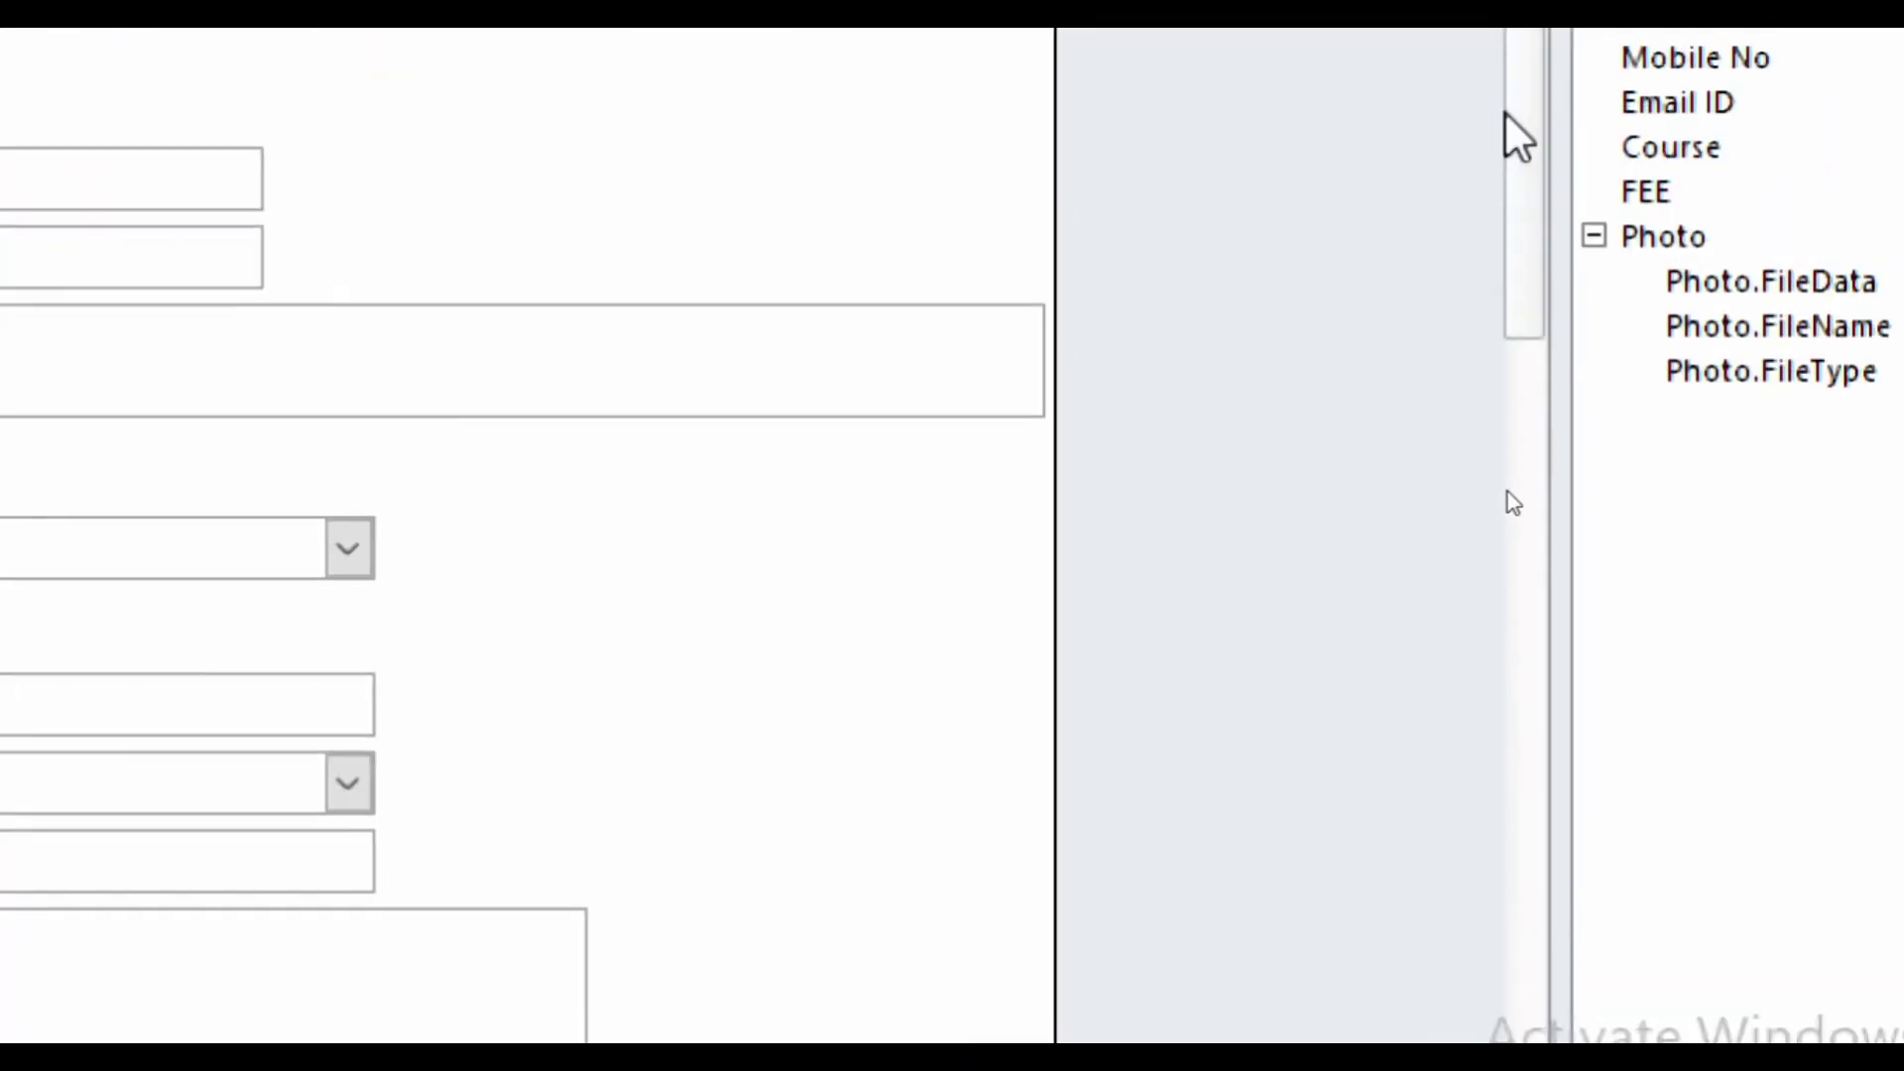
{"action": "left_click_drag", "start_coordinate": [1517, 489], "coordinate": [1518, 849]}
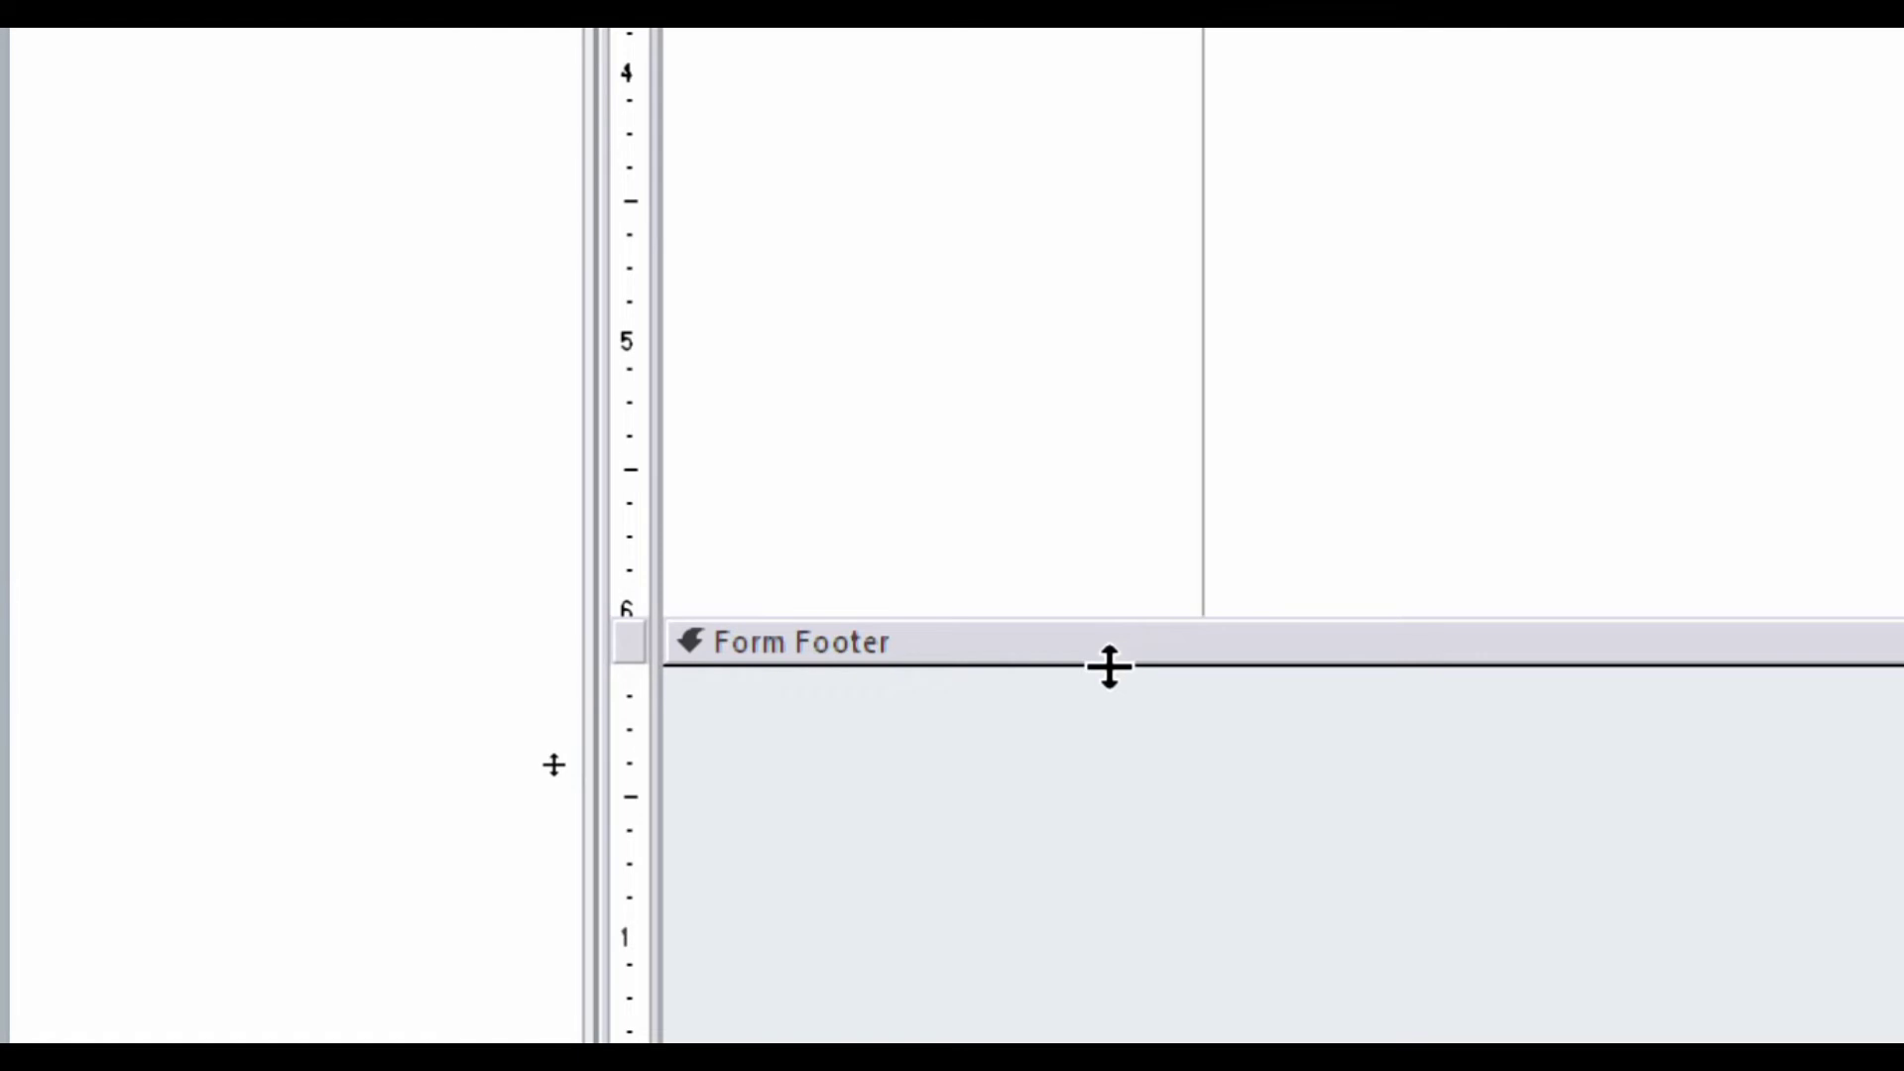
- Drag the Form Footer taller, close the Field List pane, and select the Name text box
{"action": "left_click_drag", "start_coordinate": [1109, 667], "coordinate": [1101, 776]}
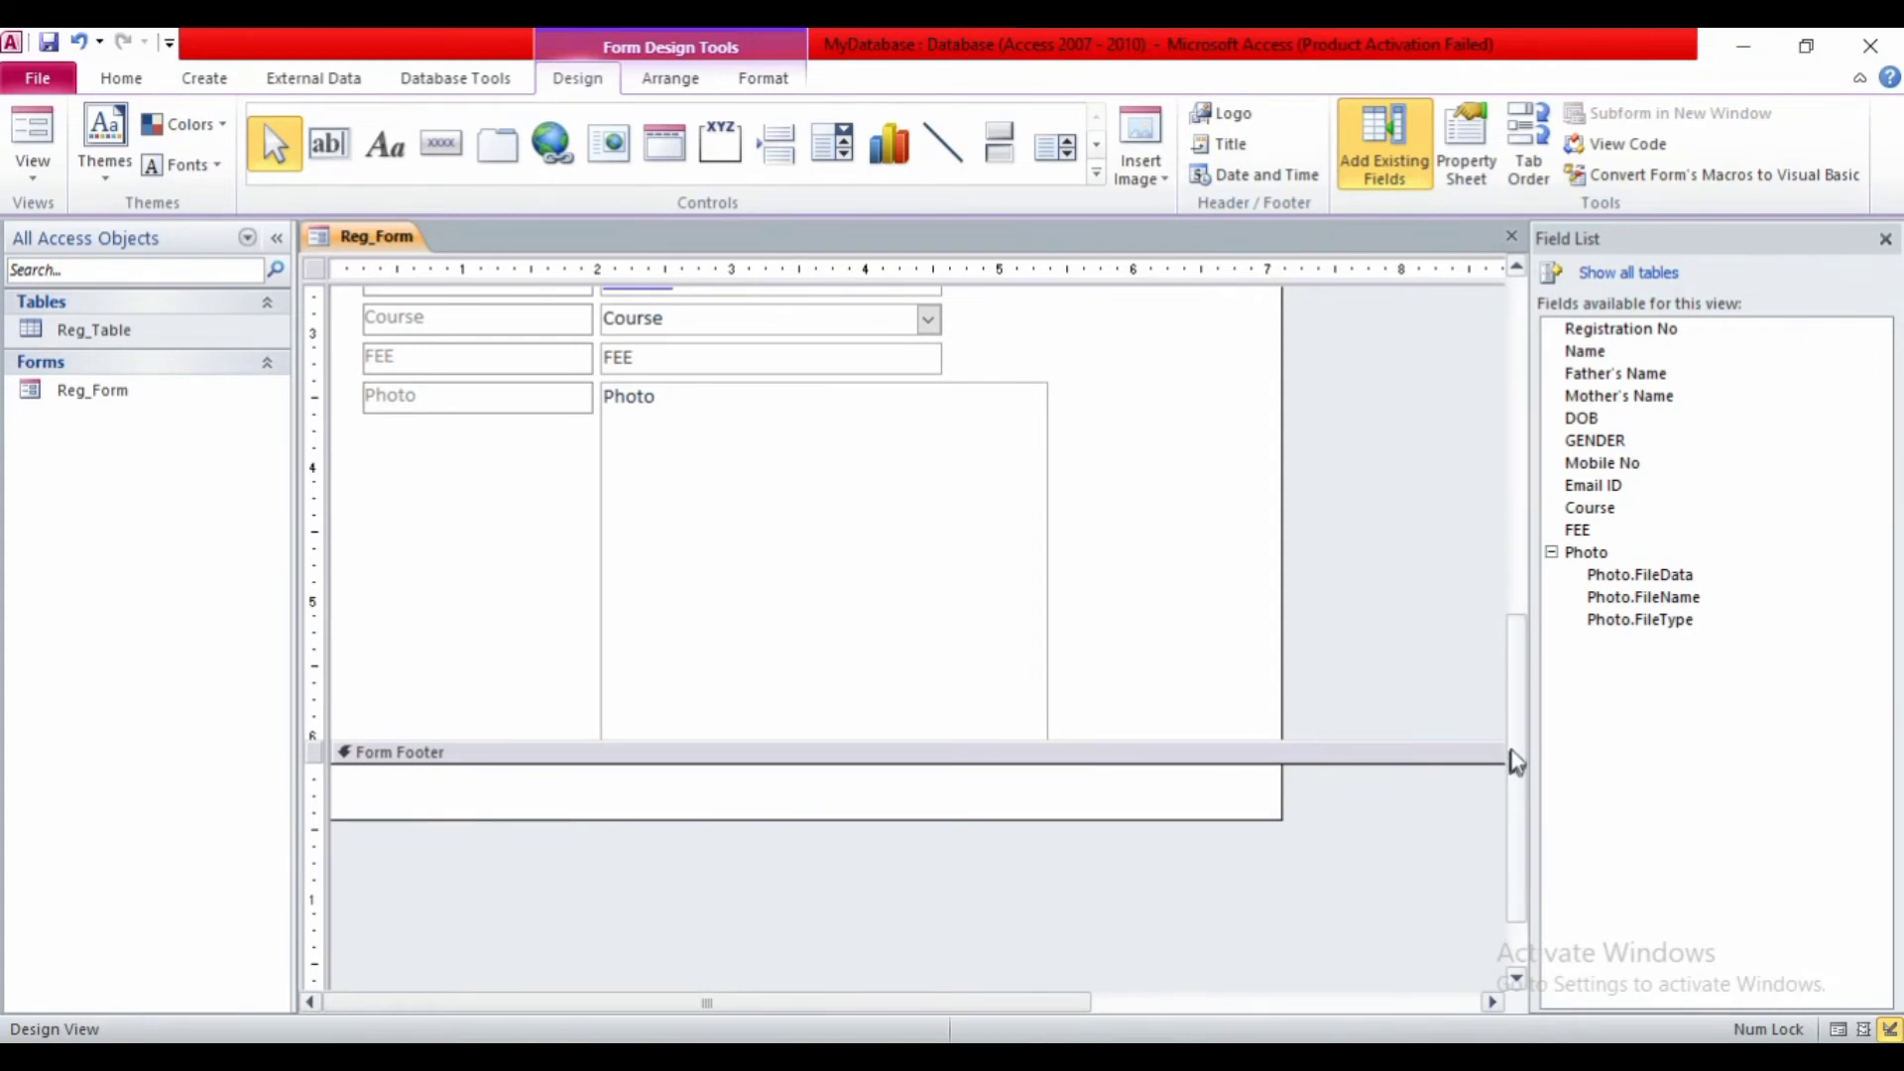
{"action": "scroll", "coordinate": [1517, 757], "scroll_direction": "up", "scroll_amount": 5}
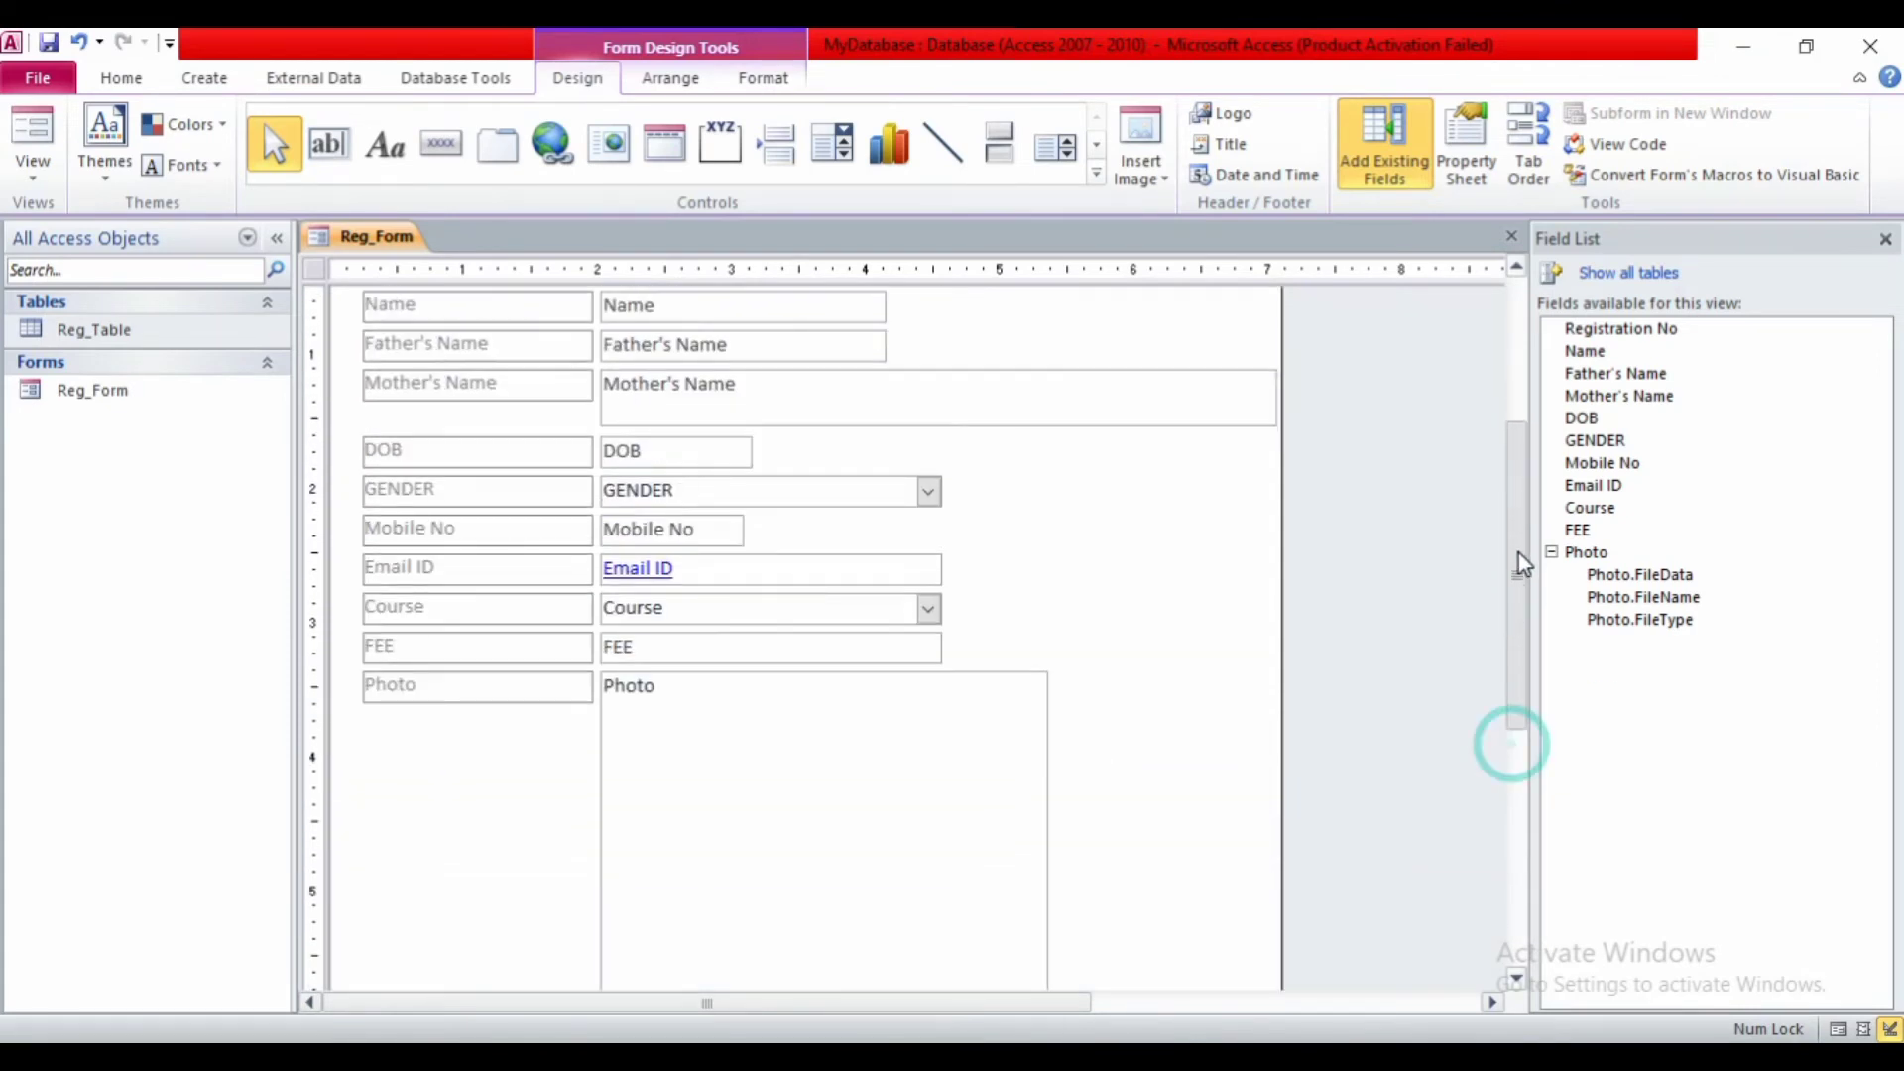
{"action": "left_click", "coordinate": [1885, 239]}
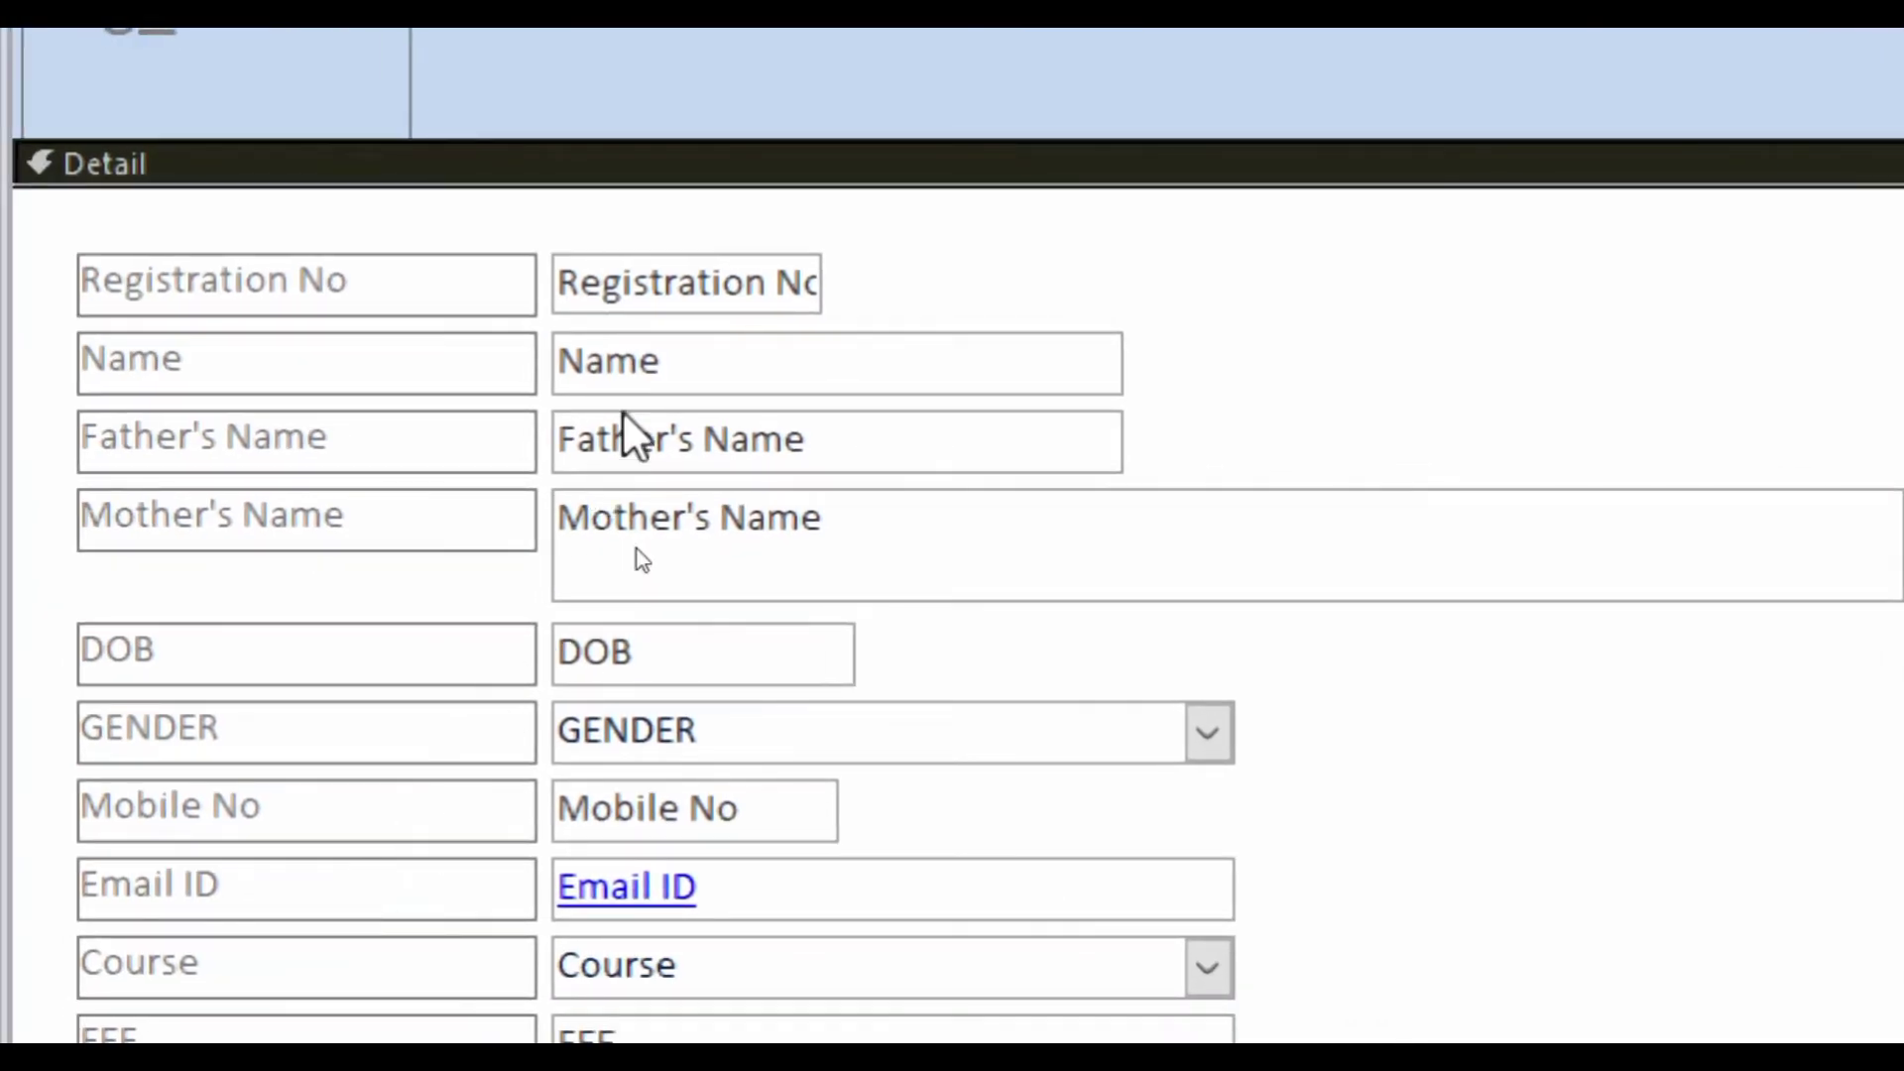
{"action": "left_click", "coordinate": [659, 374]}
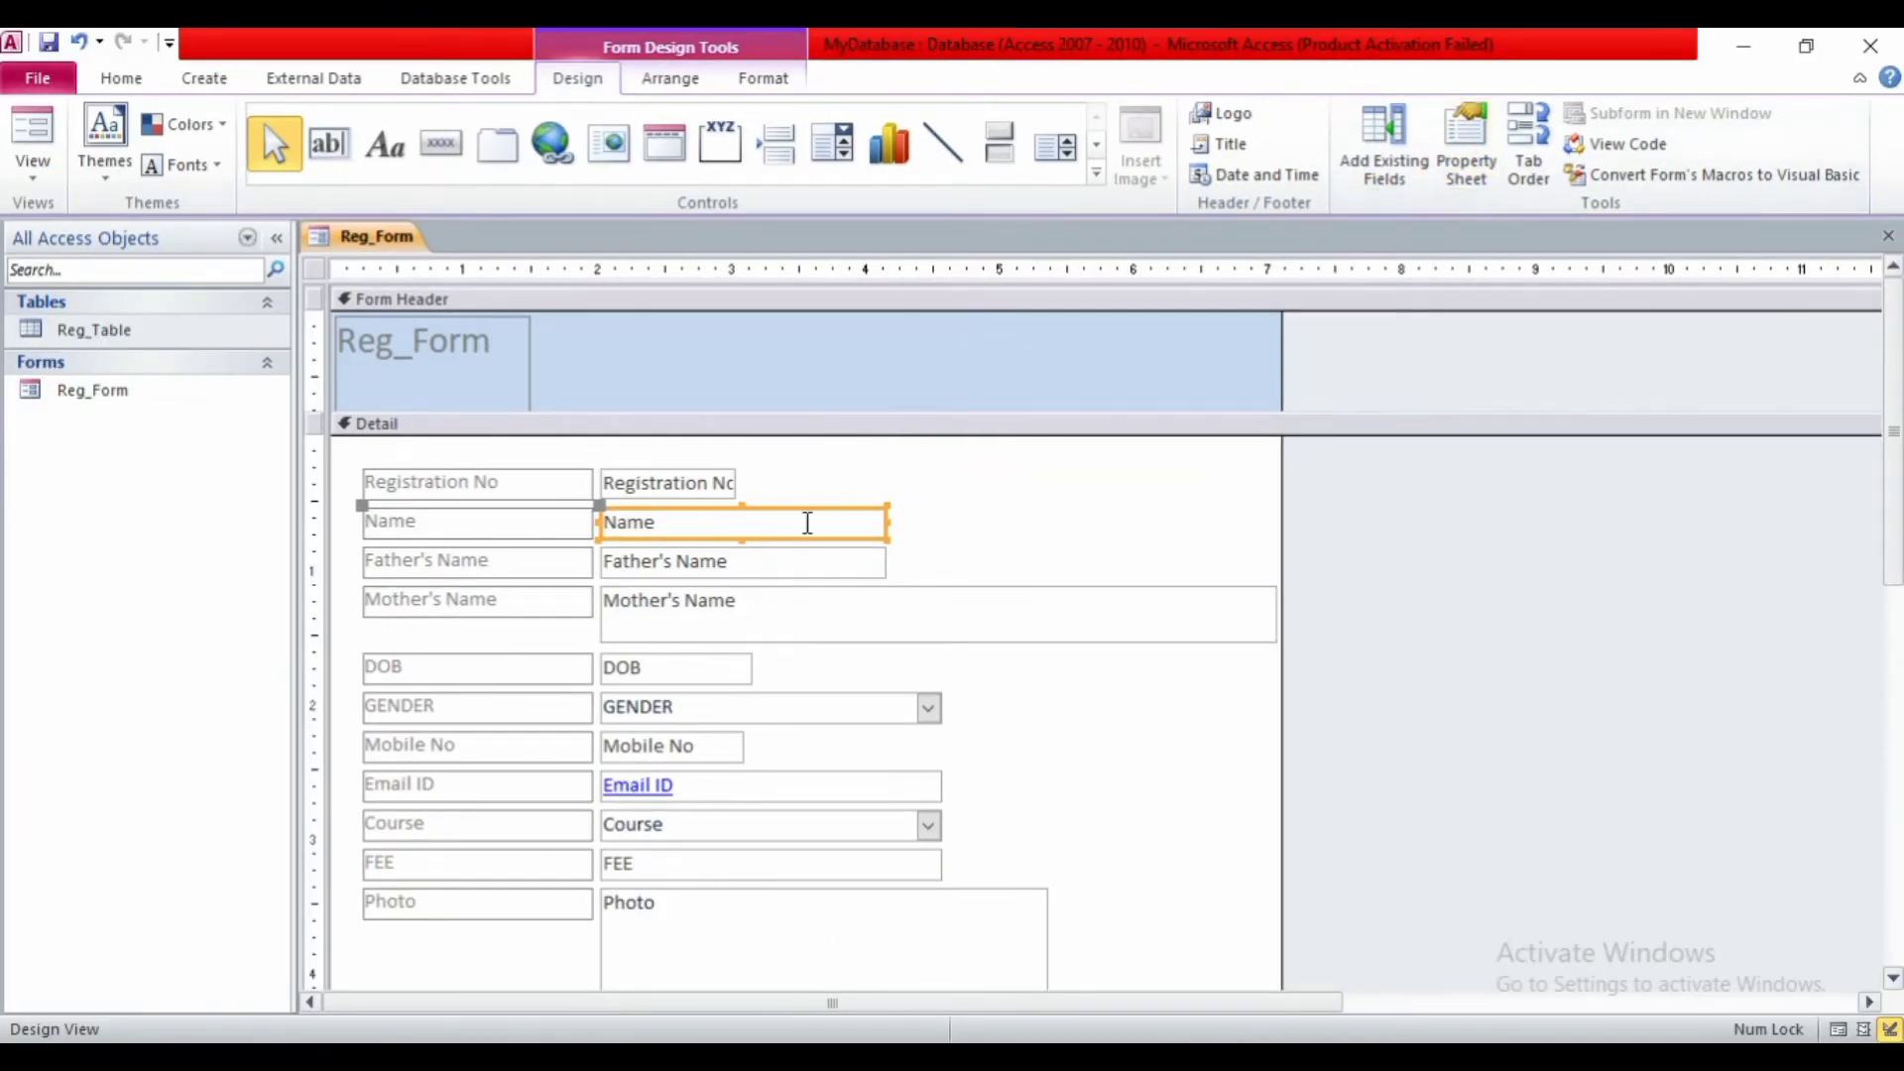
- Open the Property Sheet for the Name text box on its All tab
{"action": "right_click", "coordinate": [807, 522]}
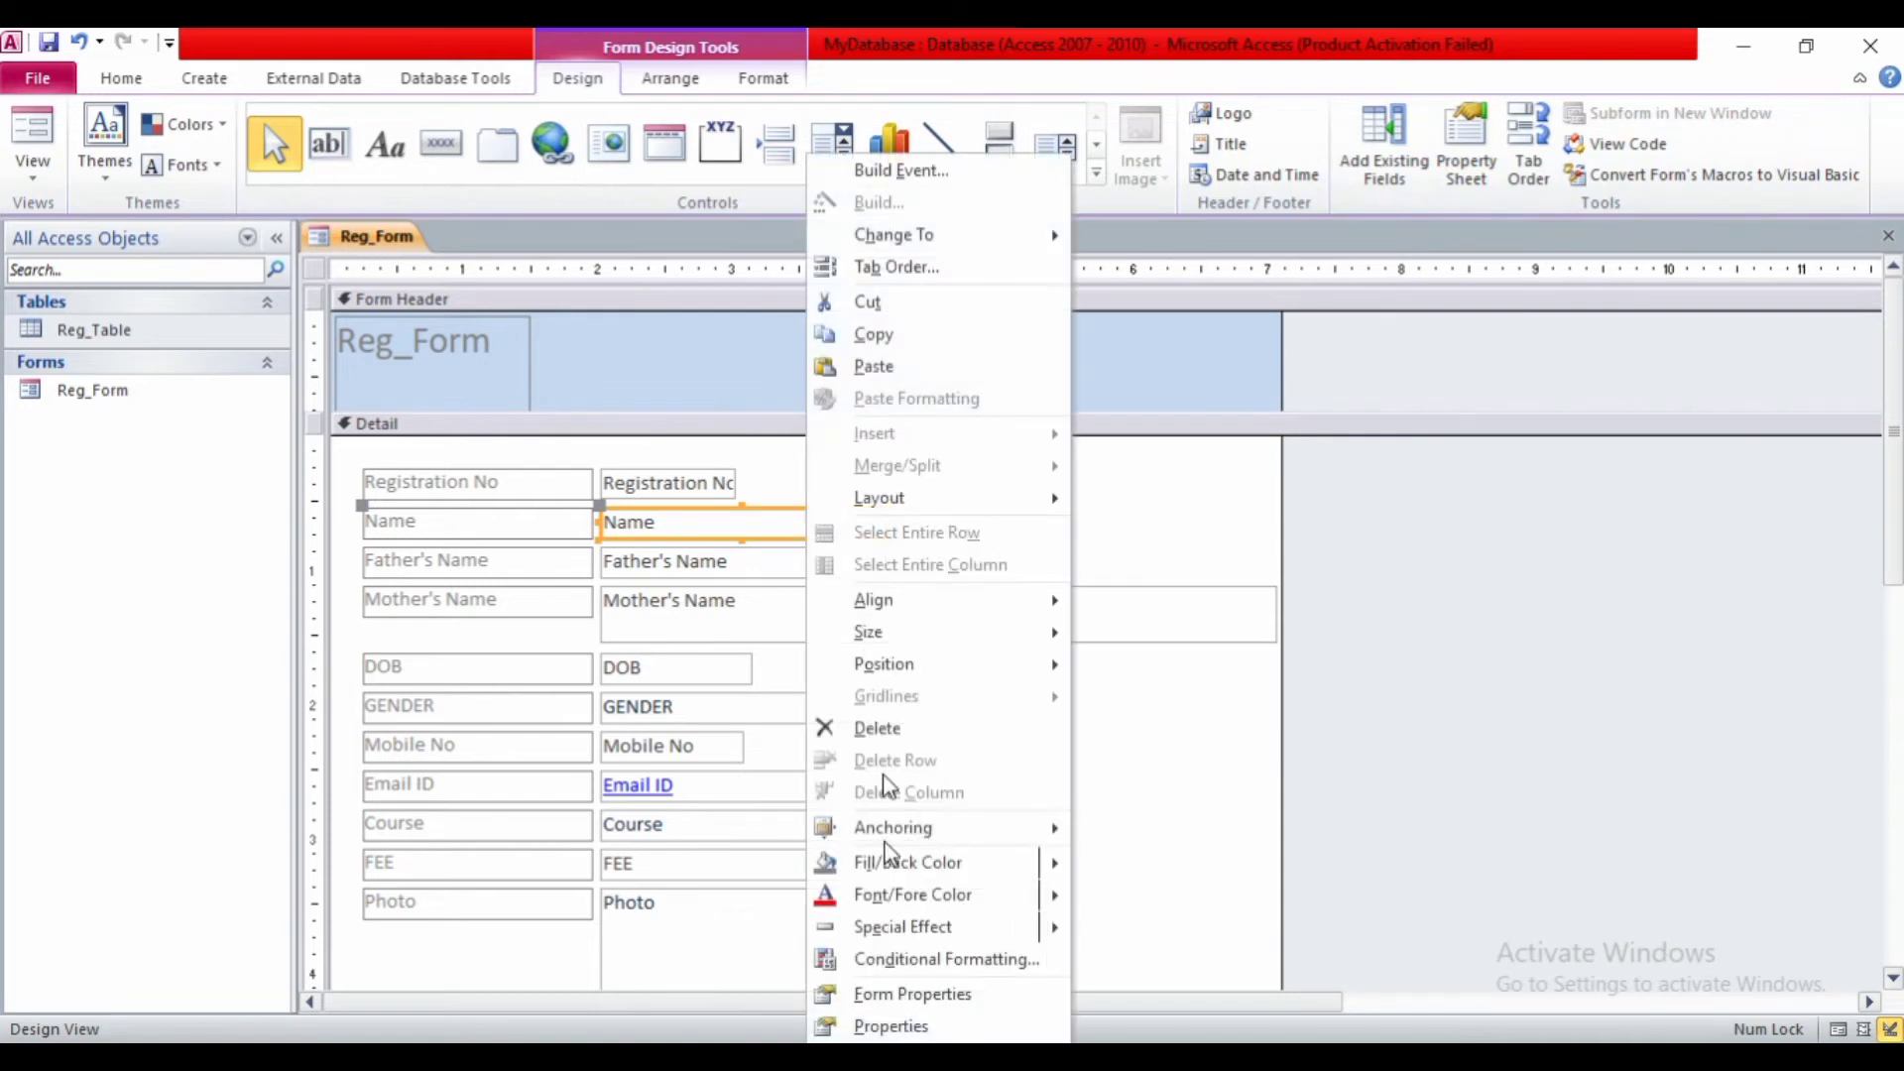
{"action": "left_click", "coordinate": [892, 1027]}
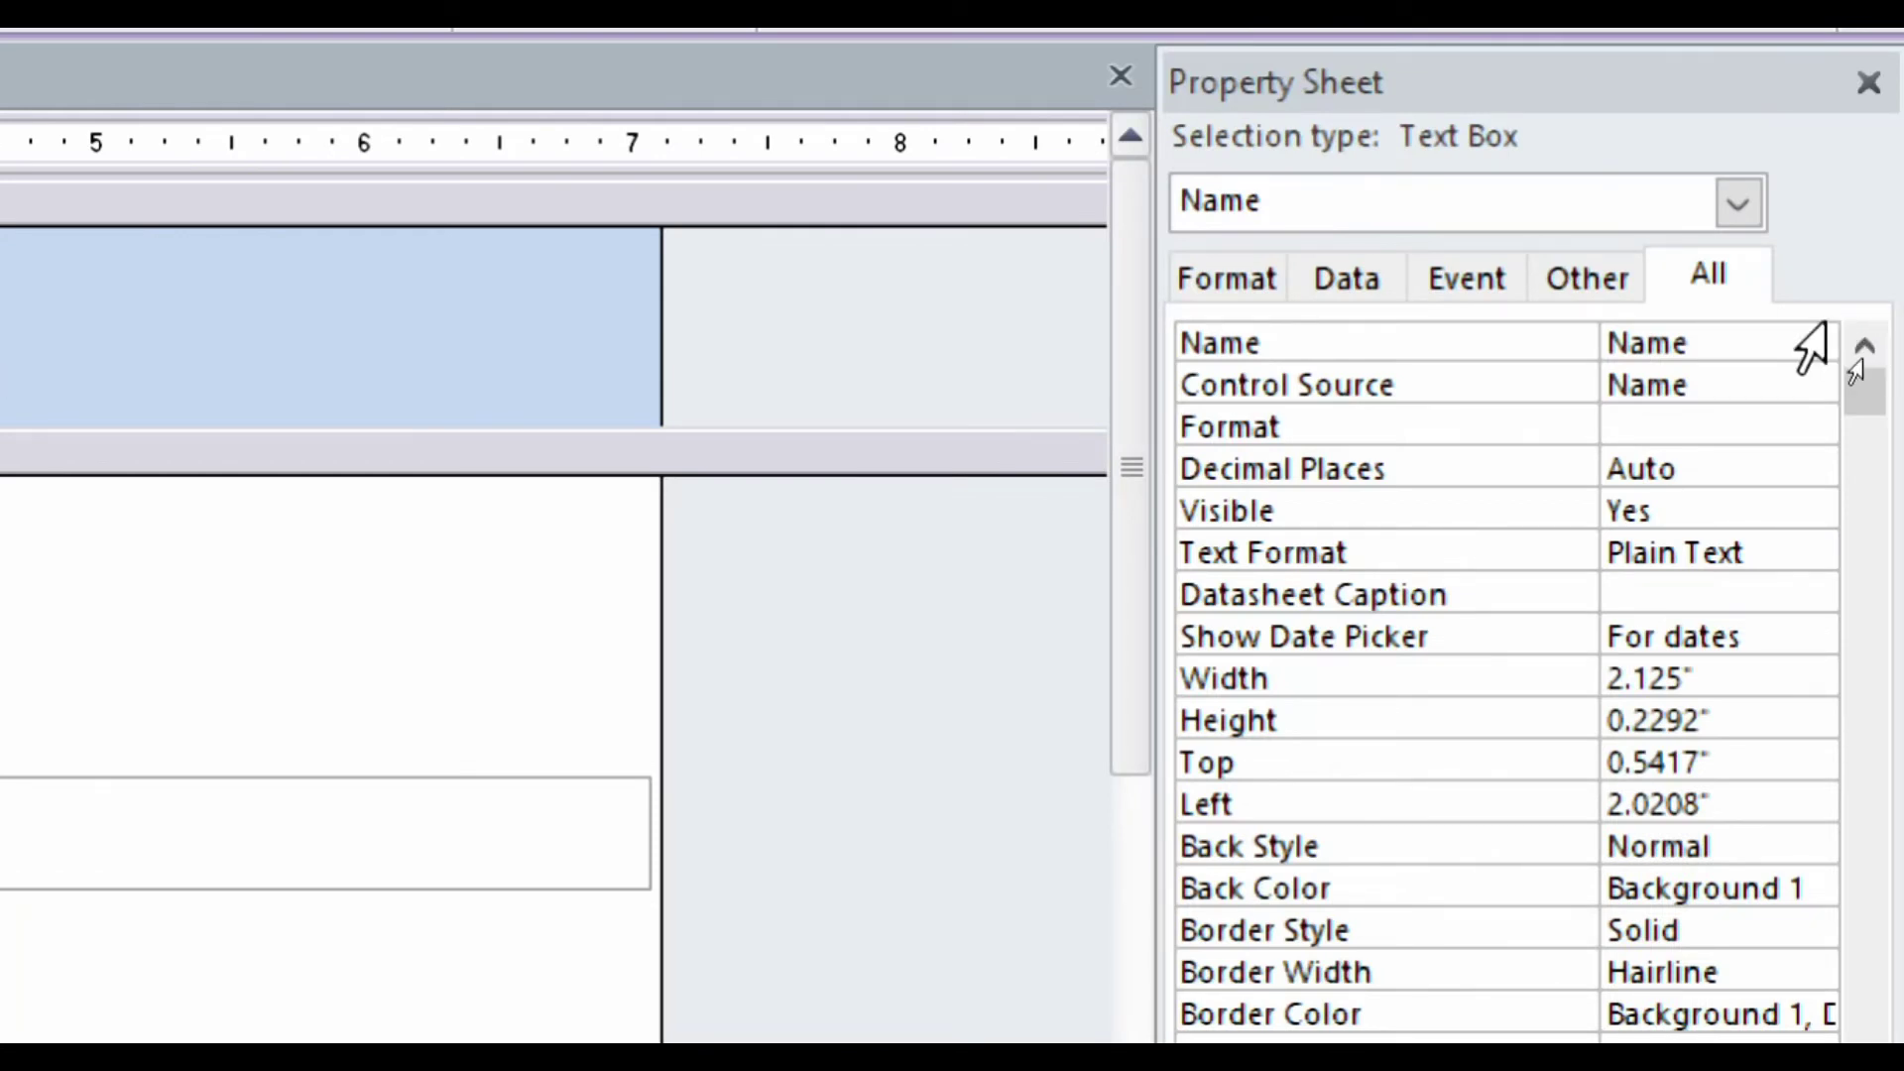
{"action": "left_click", "coordinate": [1701, 282]}
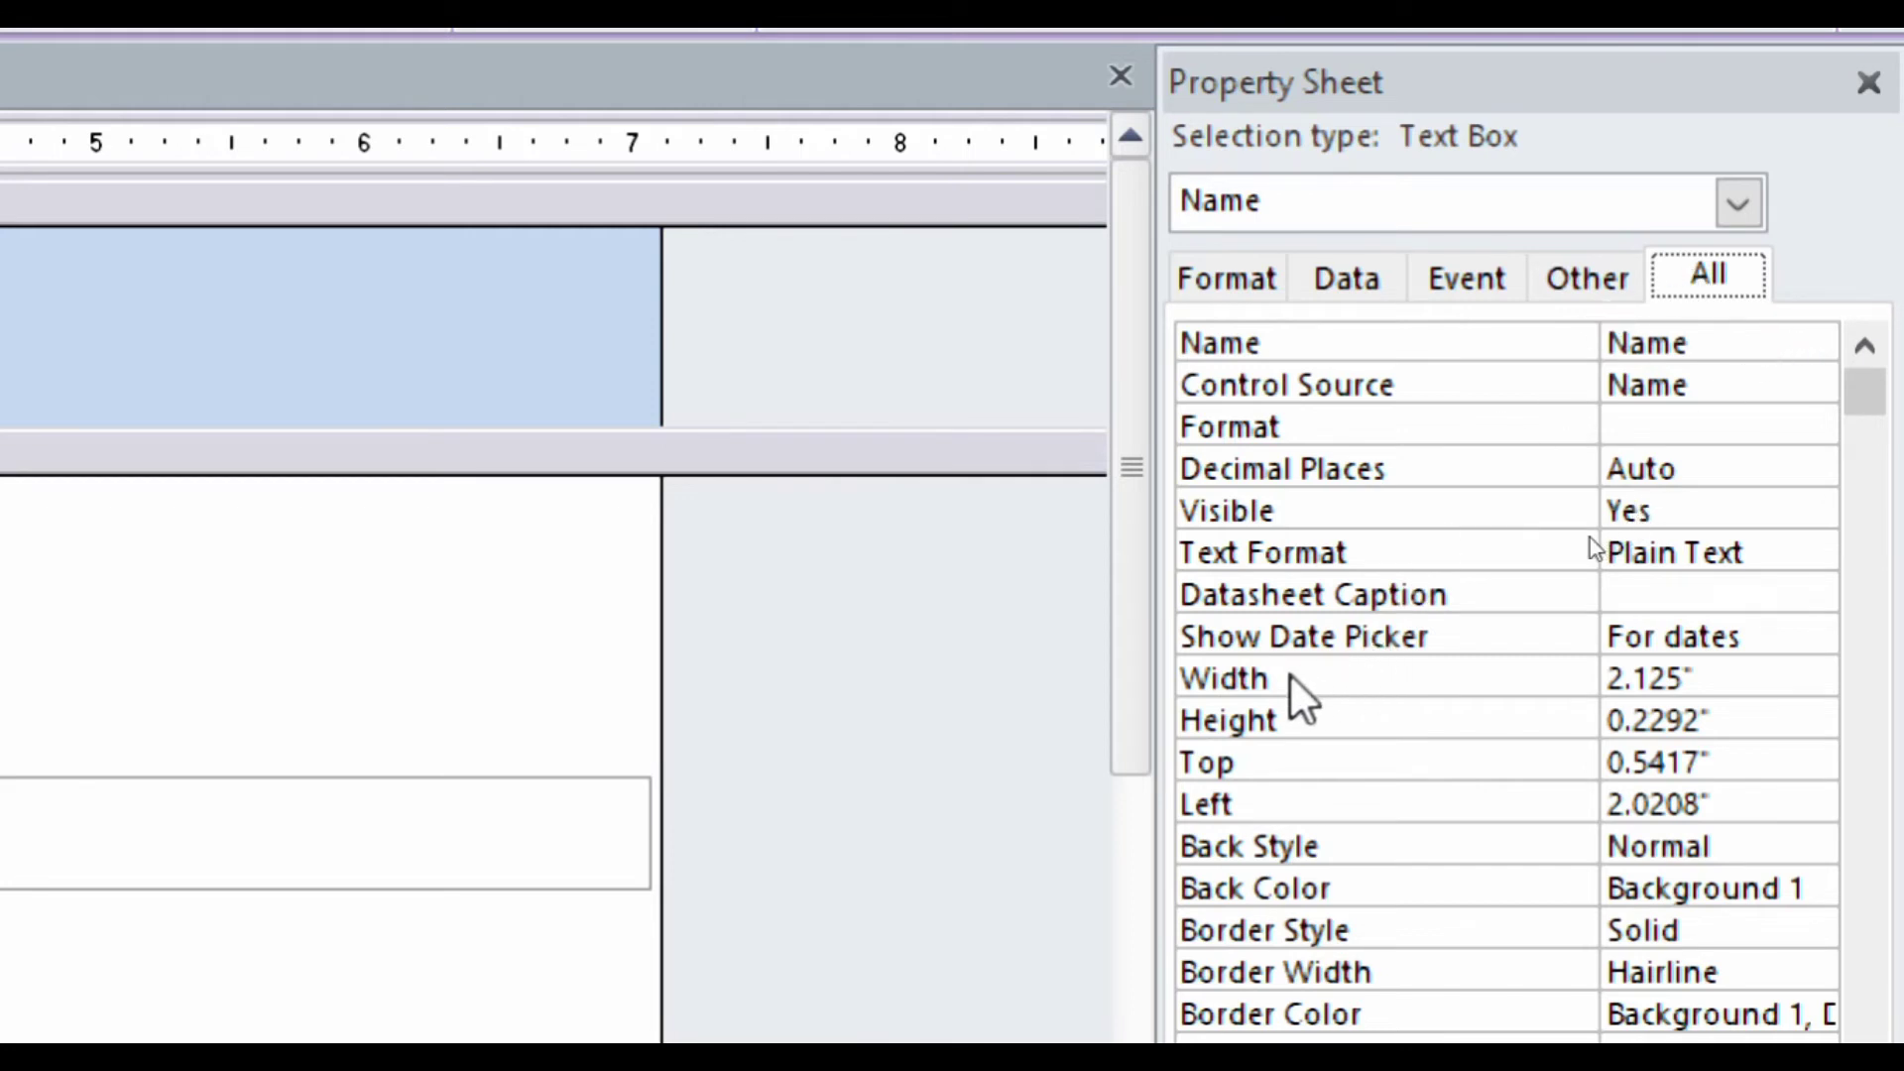
{"action": "left_click", "coordinate": [1263, 680]}
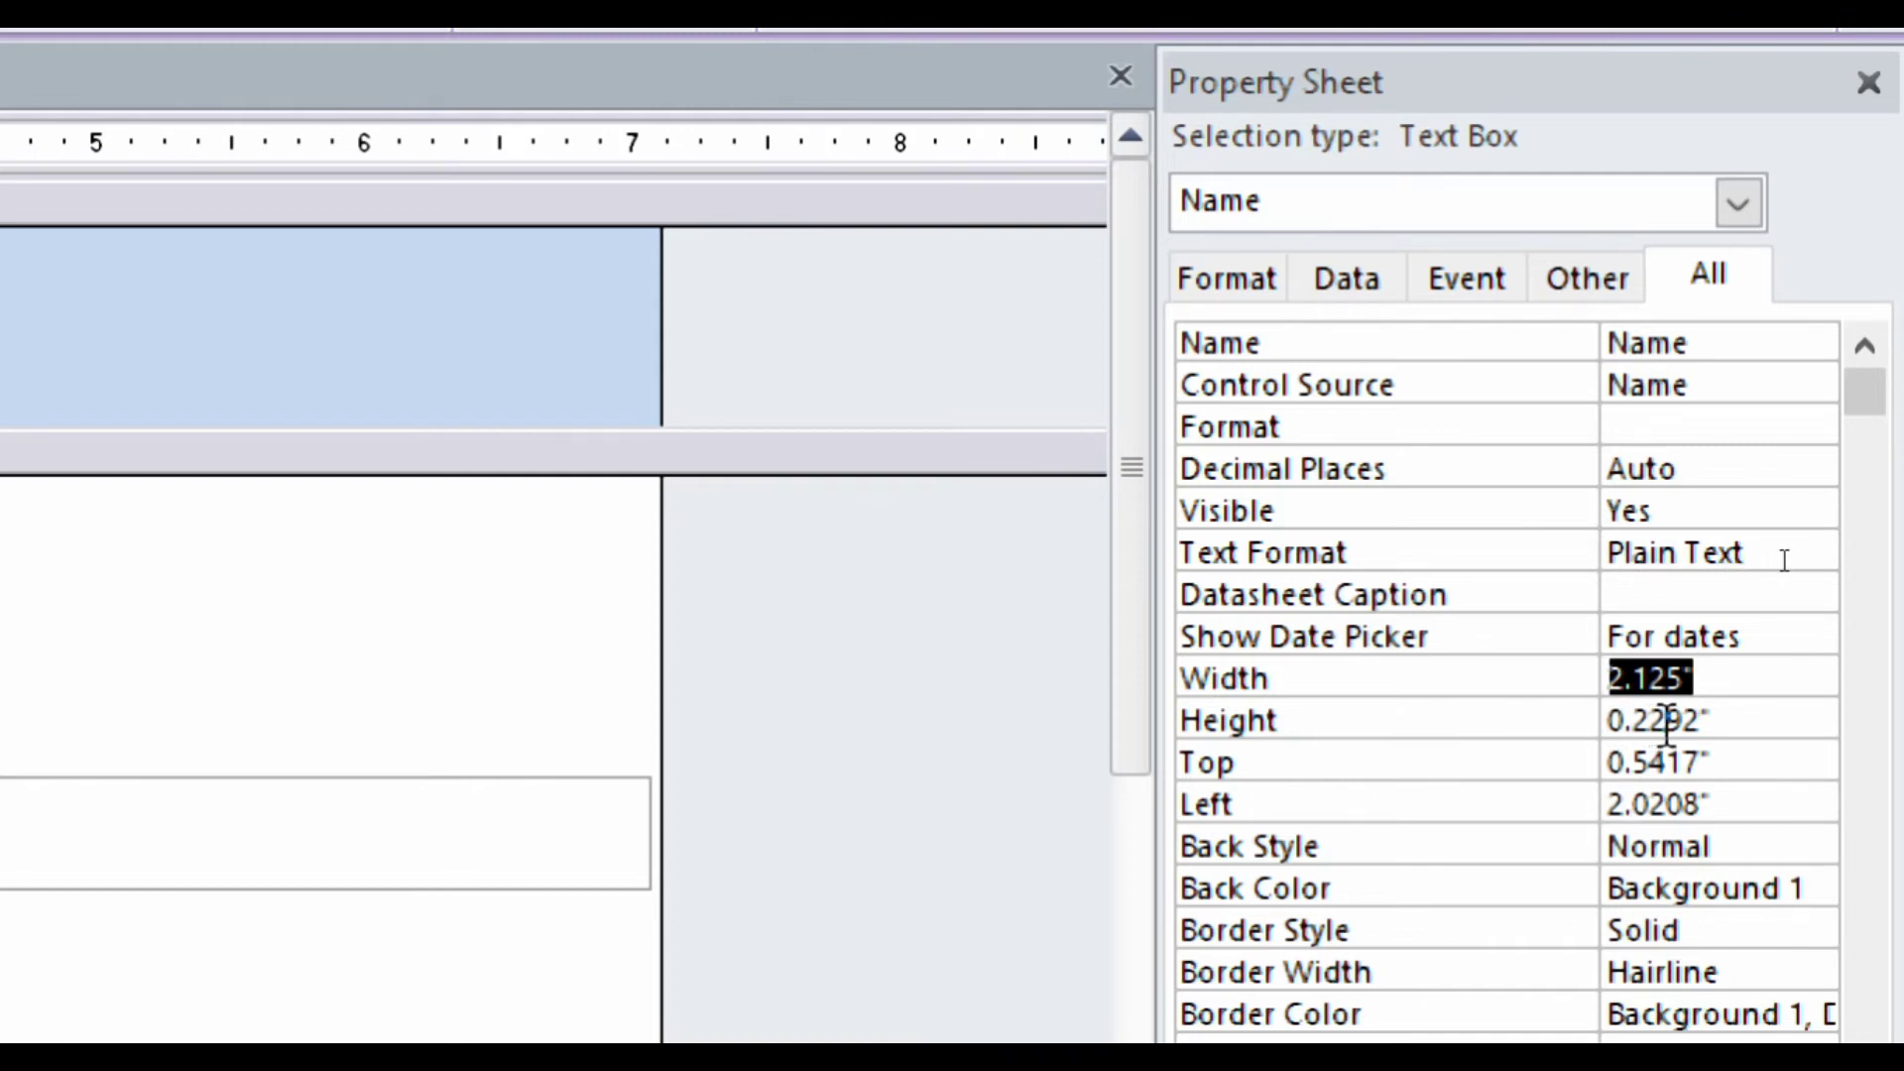
- Set the Name text box Width to 2.5" and Height to 0.25"
{"action": "left_click", "coordinate": [1684, 679]}
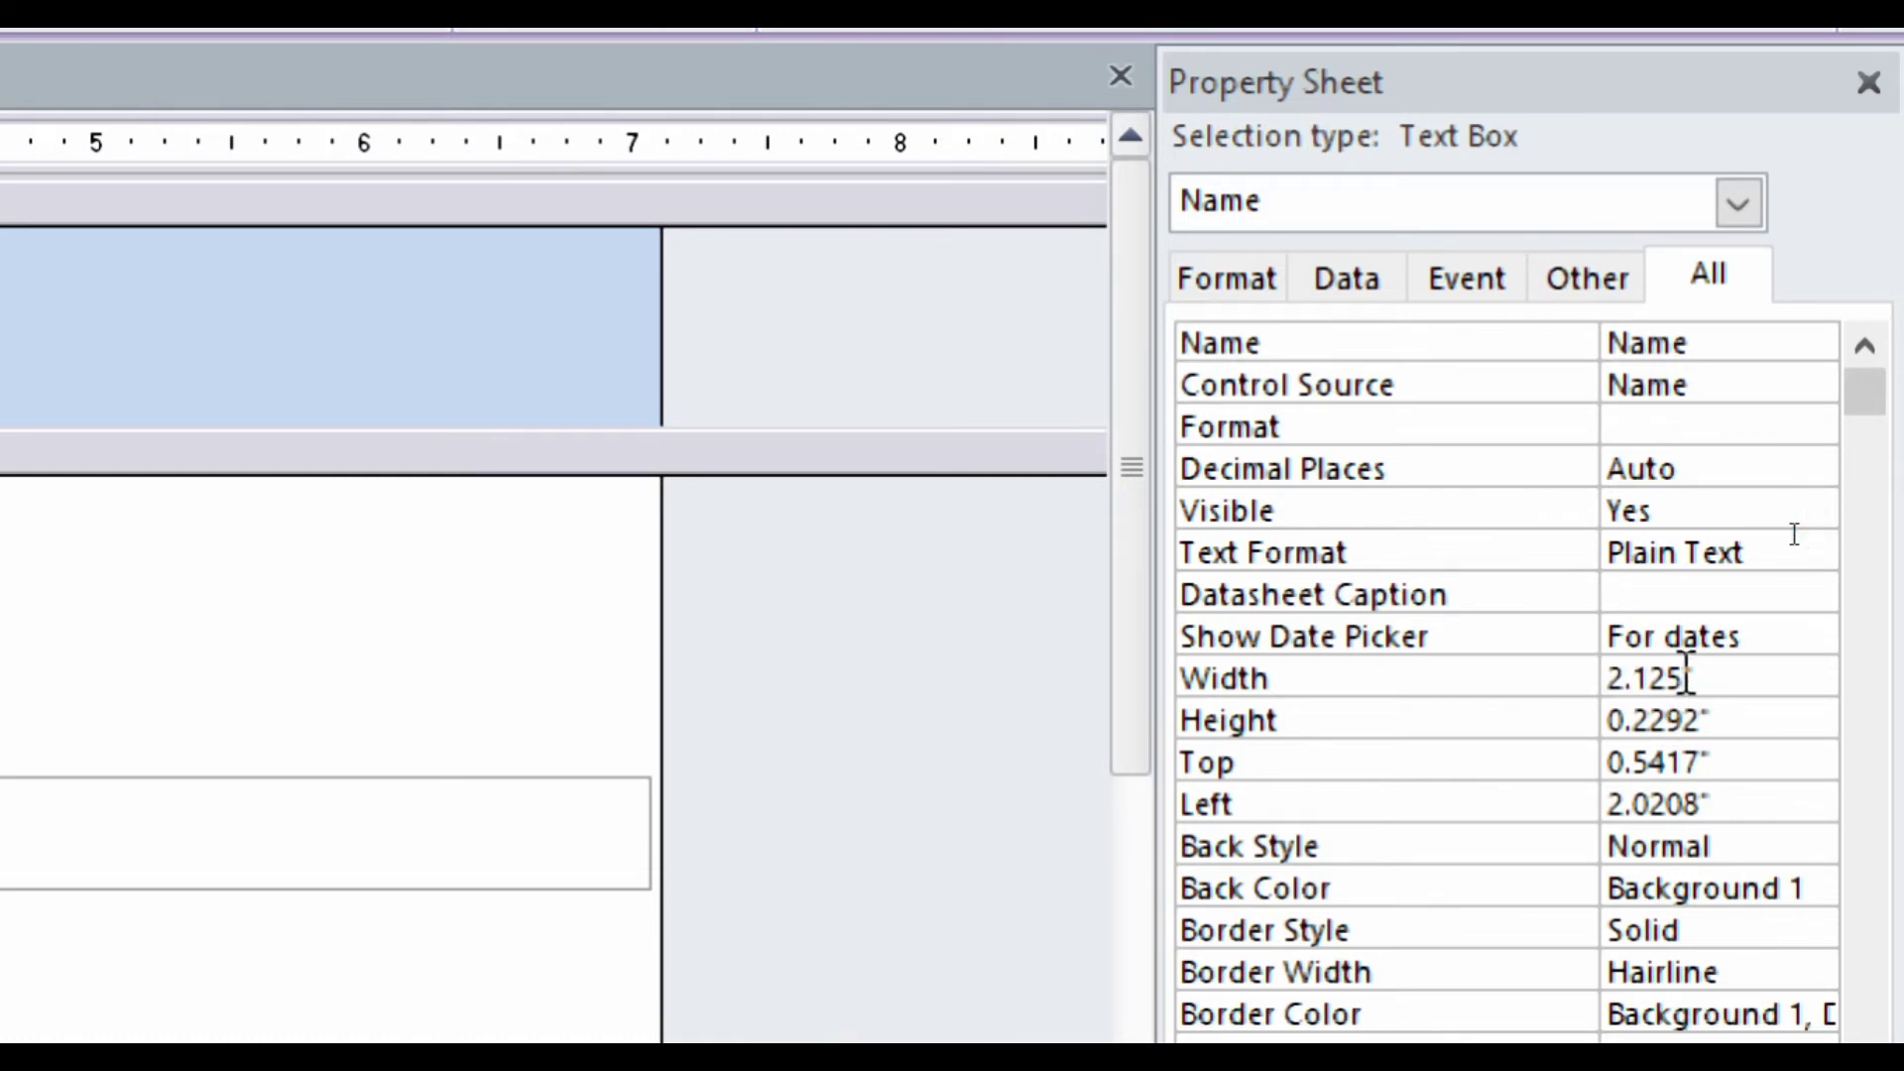
{"action": "key", "text": "BackSpace"}
{"action": "key", "text": "BackSpace"}
{"action": "key", "text": "BackSpace"}
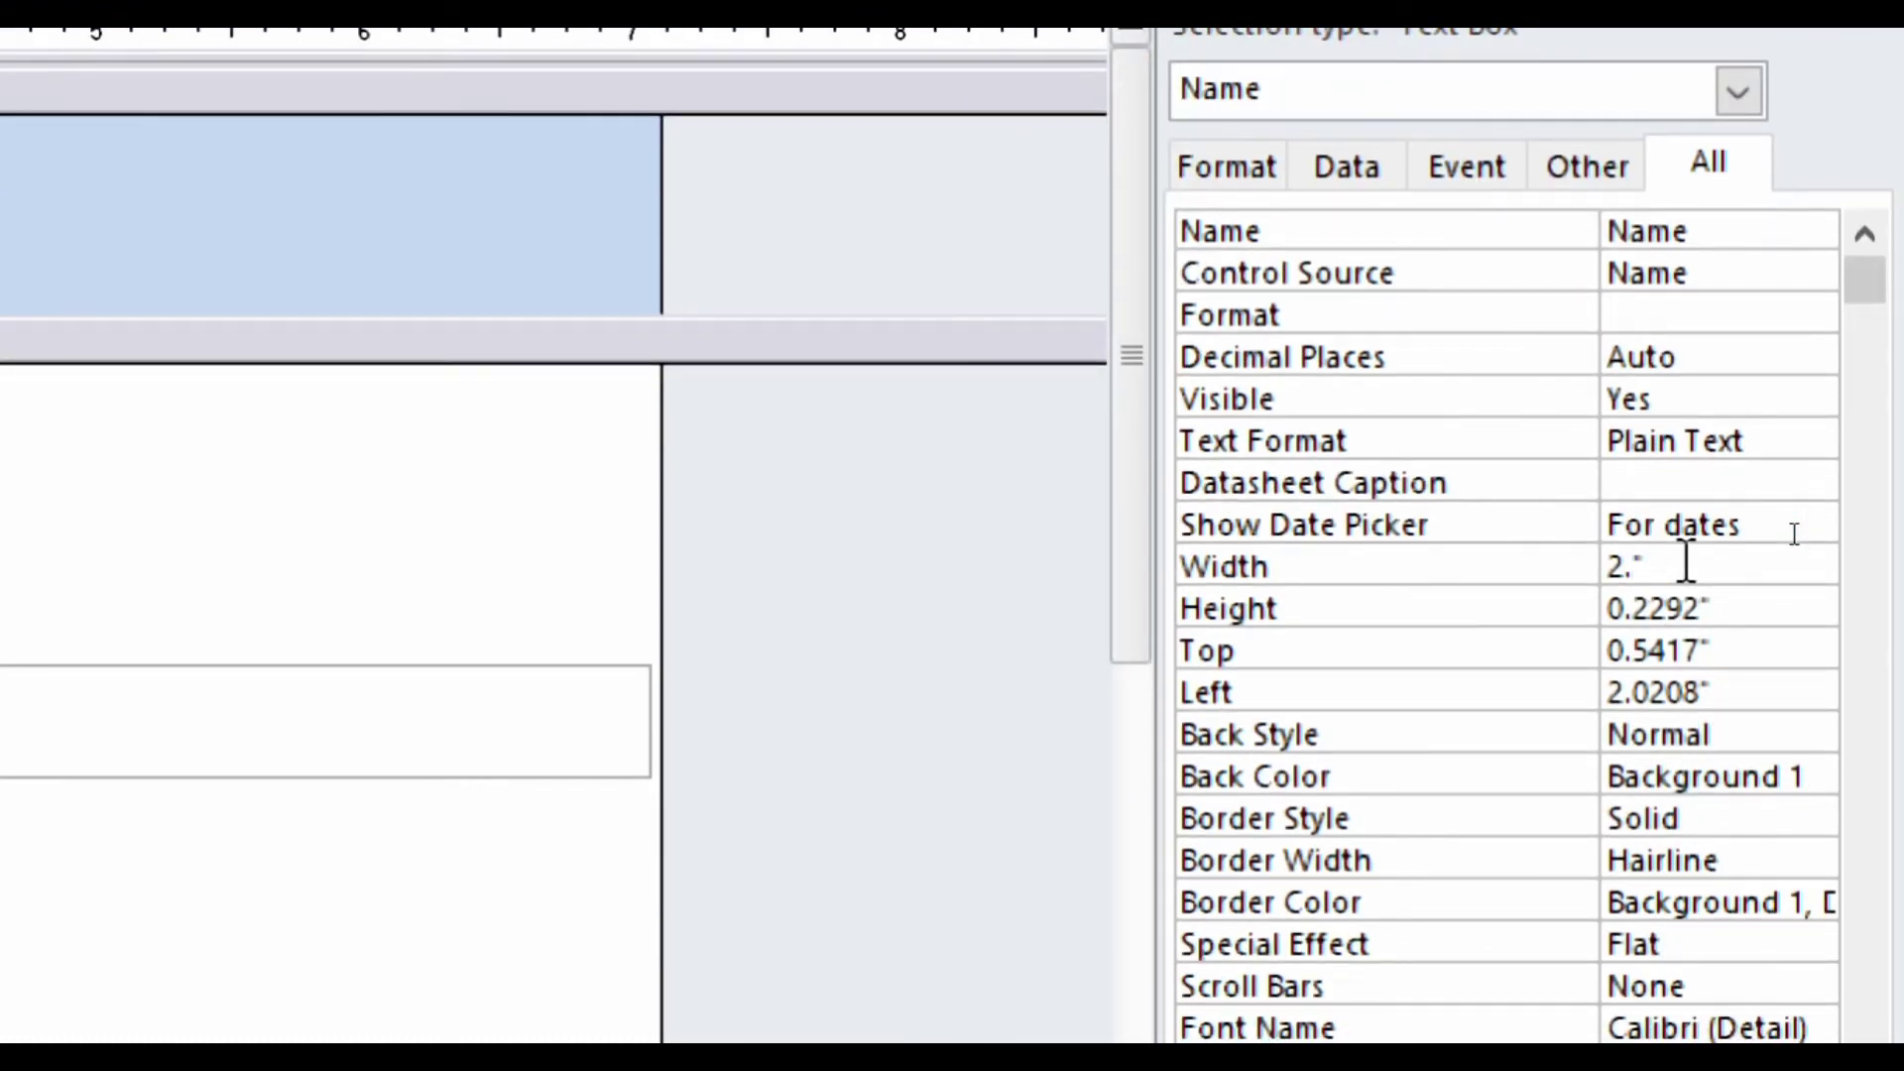
{"action": "type", "text": "2"}
{"action": "left_click", "coordinate": [1806, 561]}
{"action": "key", "text": "BackSpace"}
{"action": "key", "text": "BackSpace"}
{"action": "key", "text": "BackSpace"}
{"action": "key", "text": "BackSpace"}
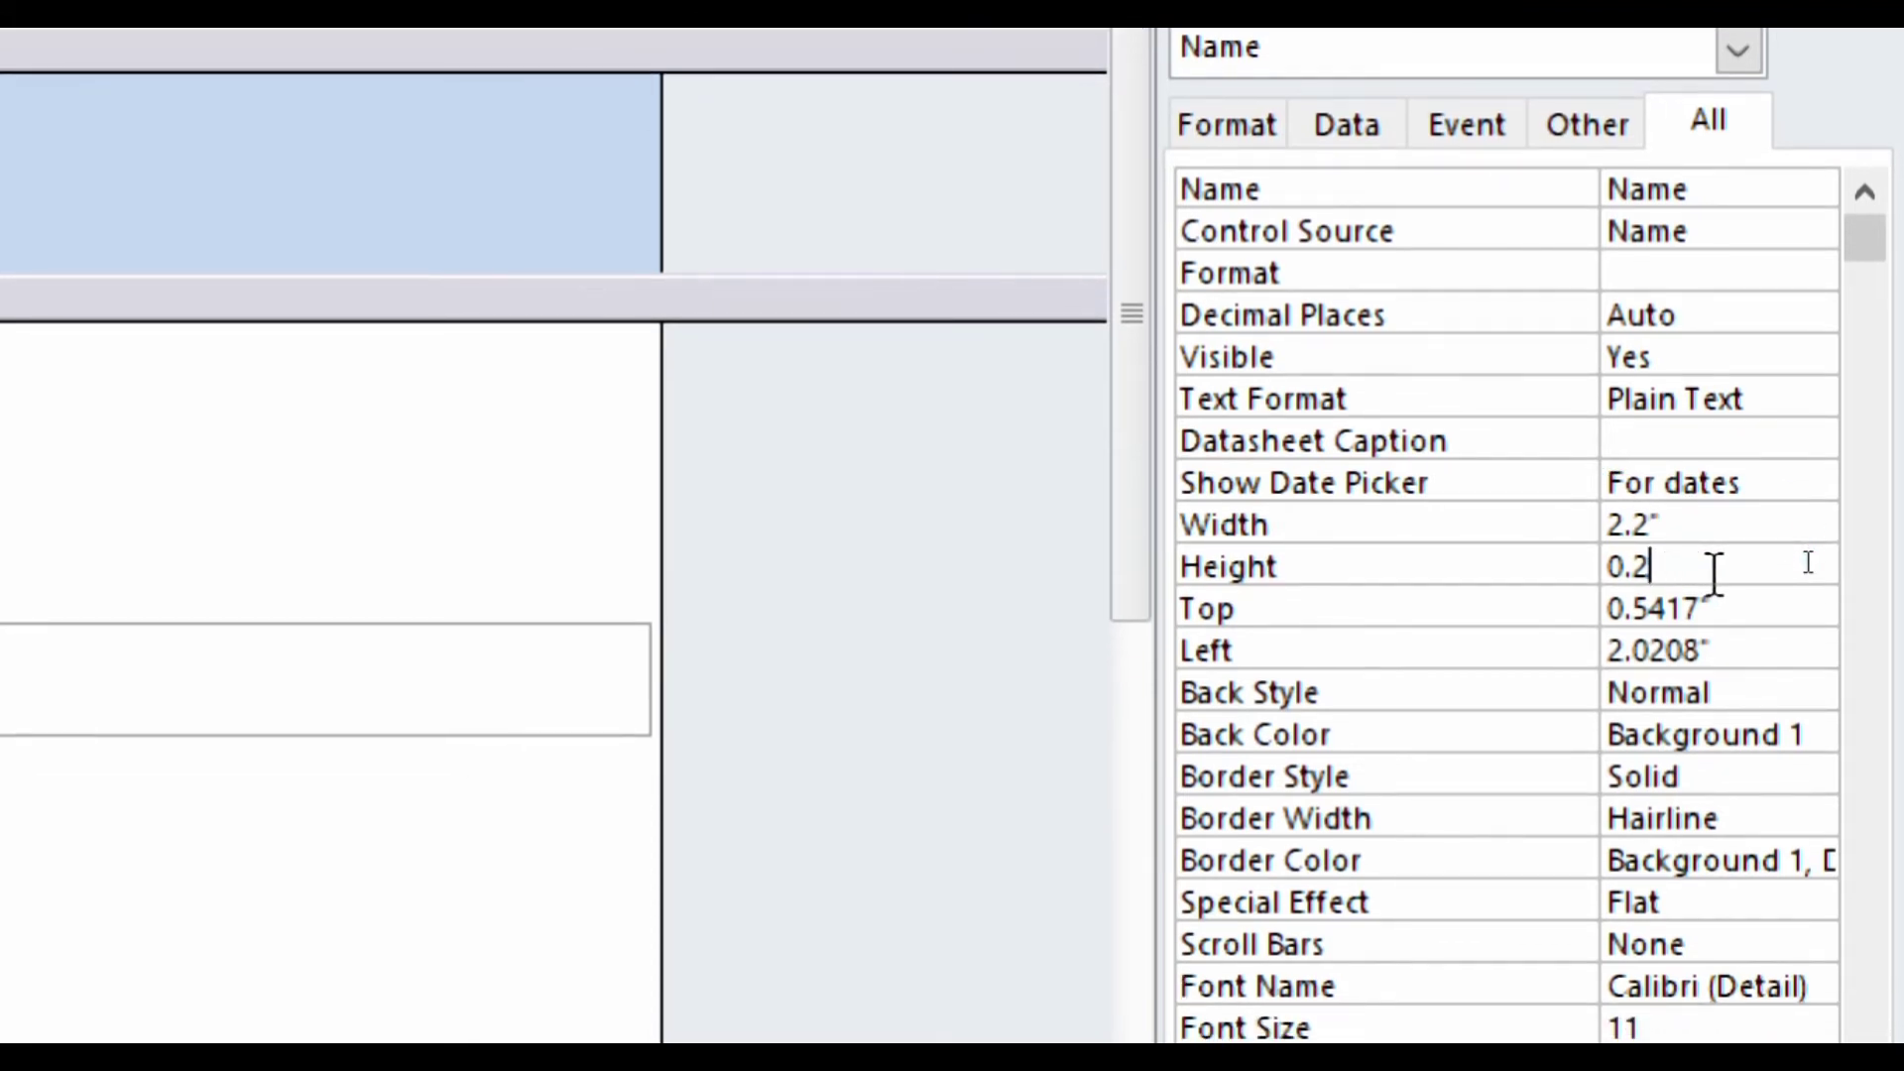
{"action": "type", "text": "5"}
{"action": "key", "text": "Return"}
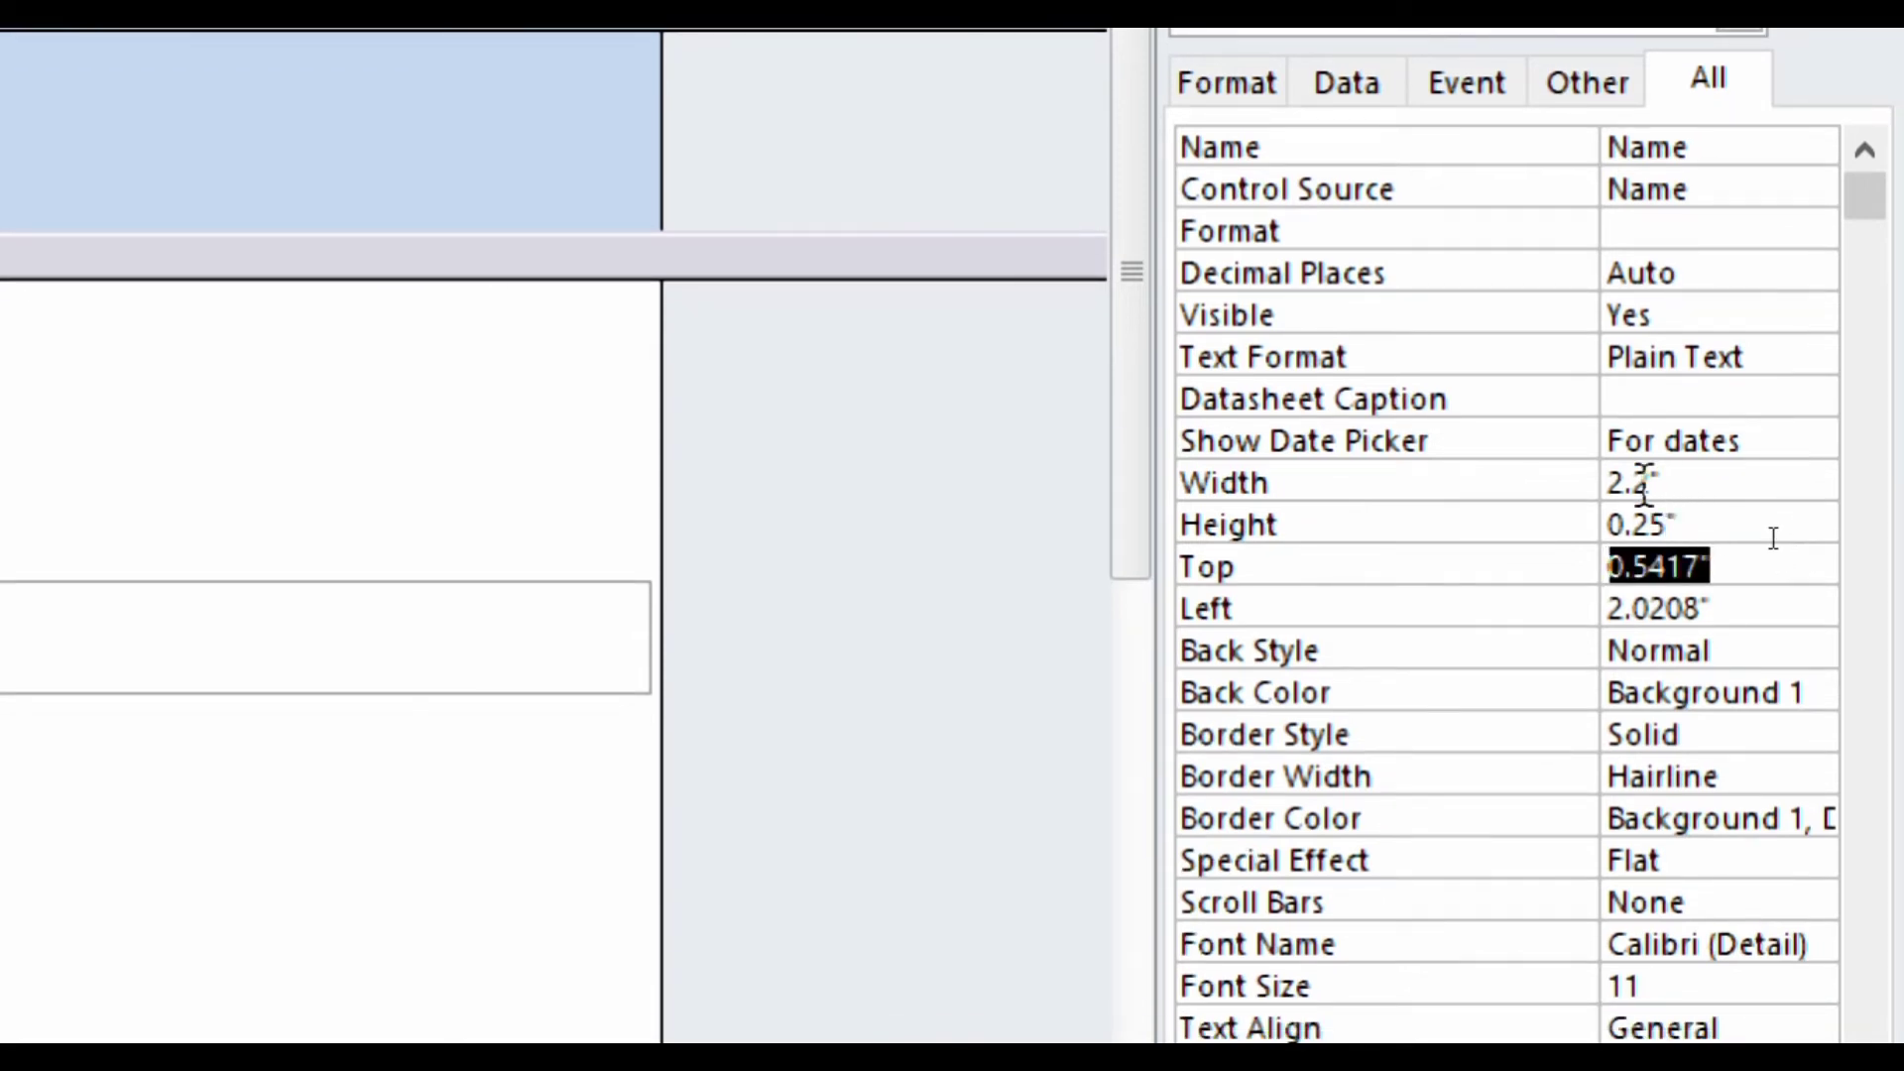
{"action": "left_click", "coordinate": [1776, 535]}
{"action": "left_click", "coordinate": [1776, 536]}
{"action": "key", "text": "BackSpace"}
{"action": "type", "text": "55"}
{"action": "key", "text": "BackSpace"}
{"action": "key", "text": "Return"}
{"action": "key", "text": "Return"}
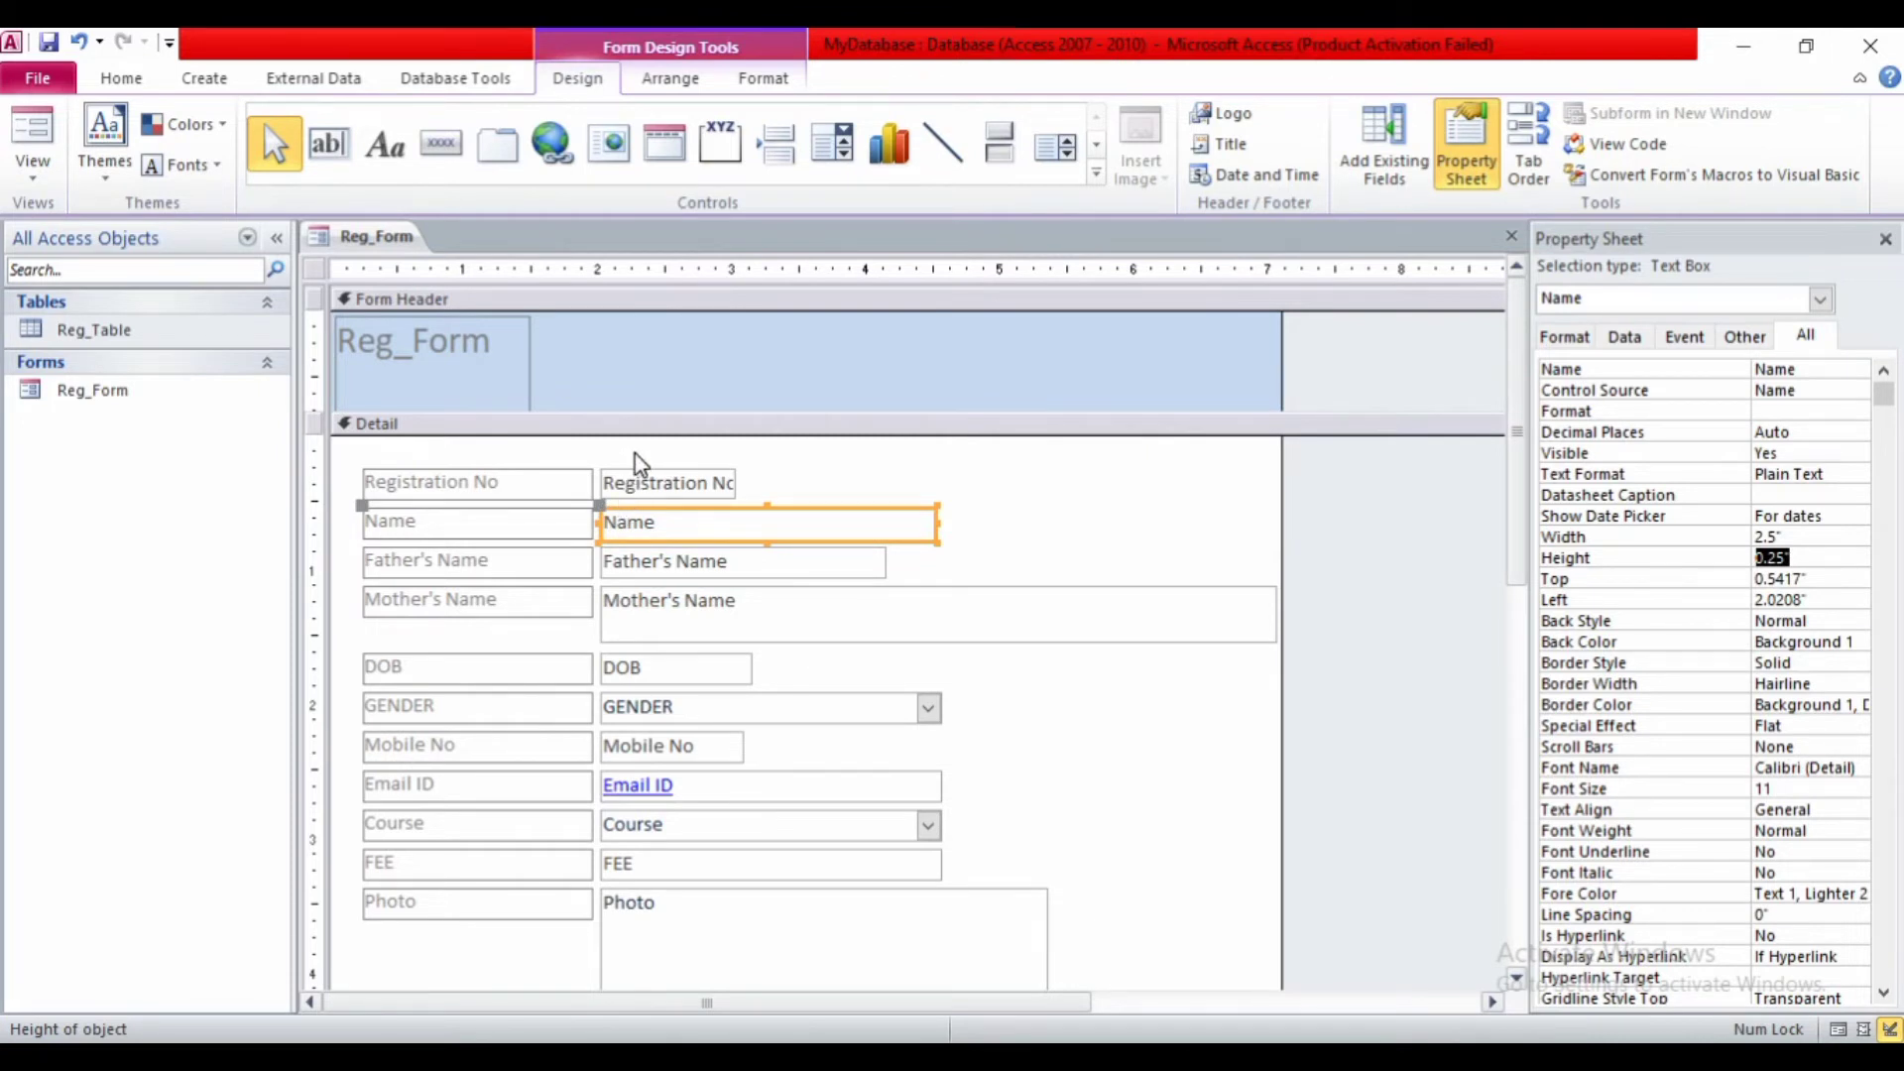
- Marquee-select the Registration No through FEE boxes and set Width 2.5, Height 0.25
{"action": "left_click_drag", "start_coordinate": [637, 437], "coordinate": [674, 881]}
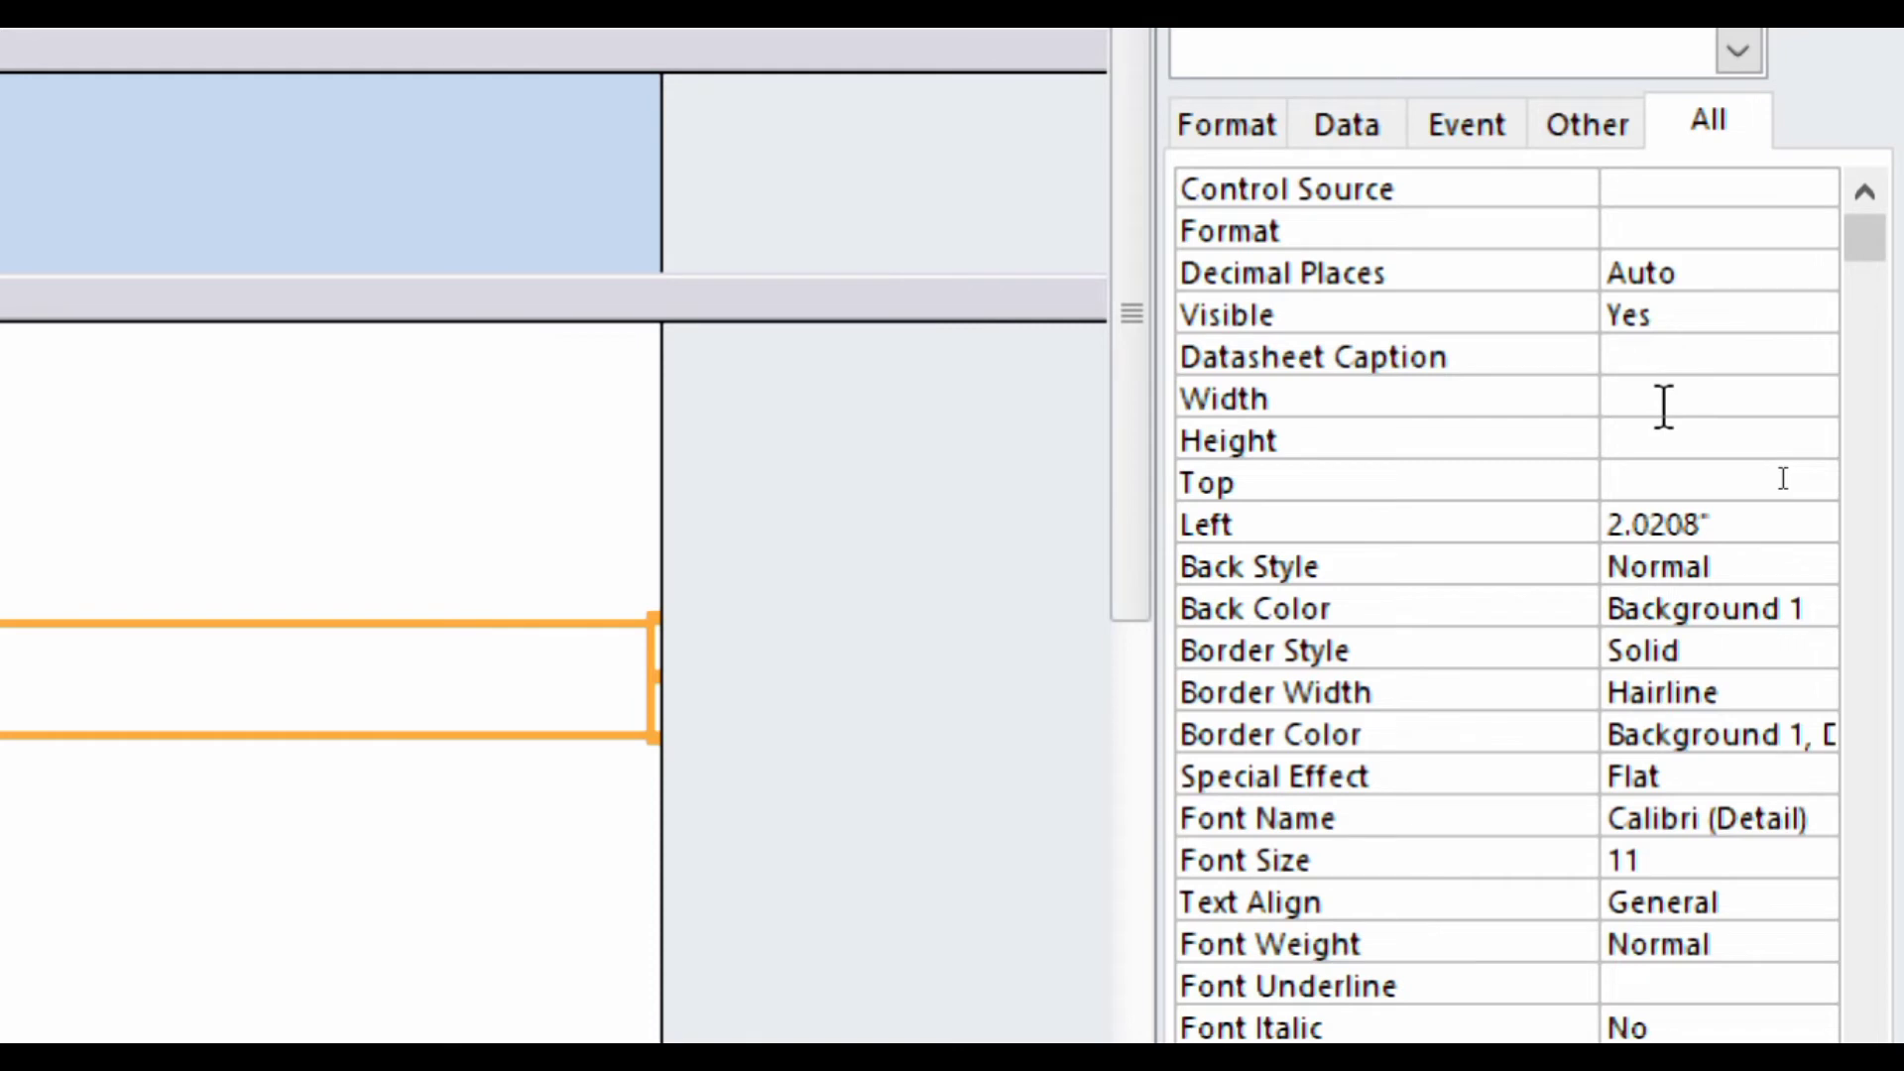
{"action": "left_click", "coordinate": [1664, 405]}
{"action": "type", "text": "2.5"}
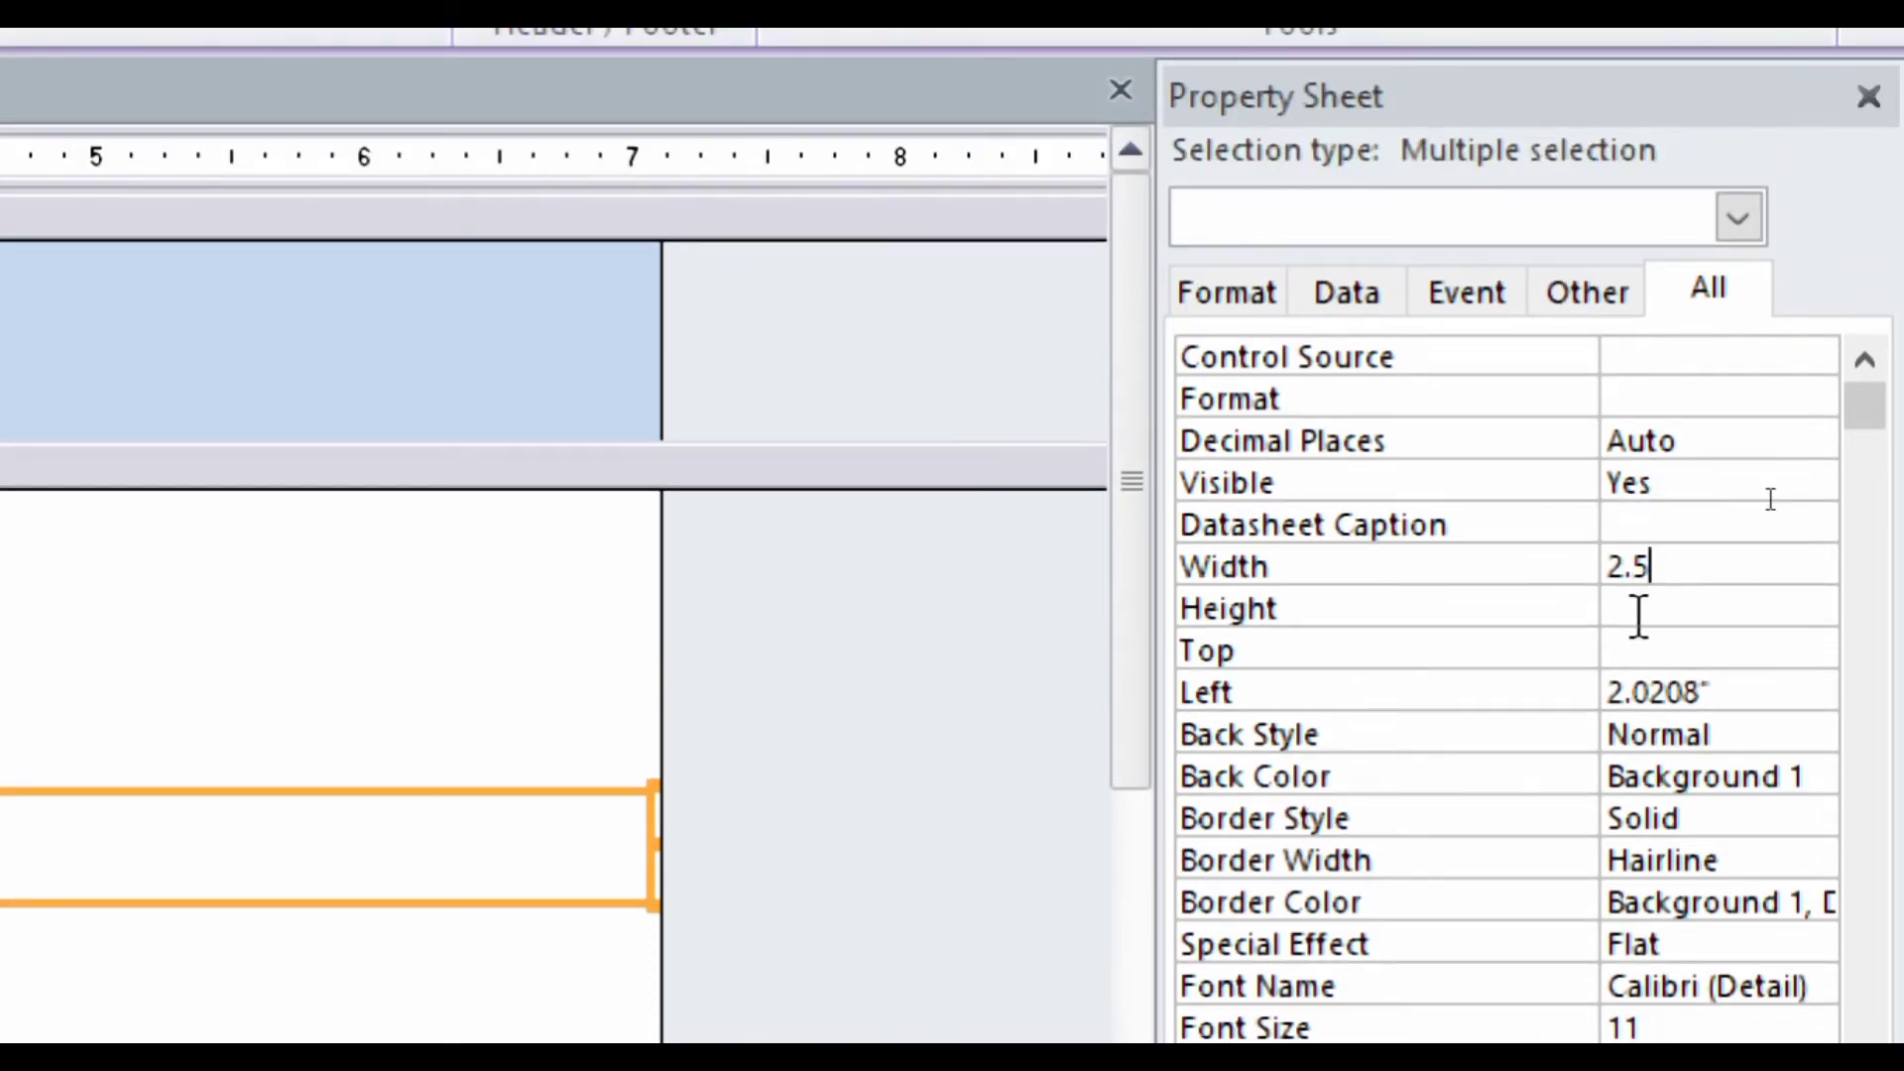
{"action": "left_click", "coordinate": [1634, 607]}
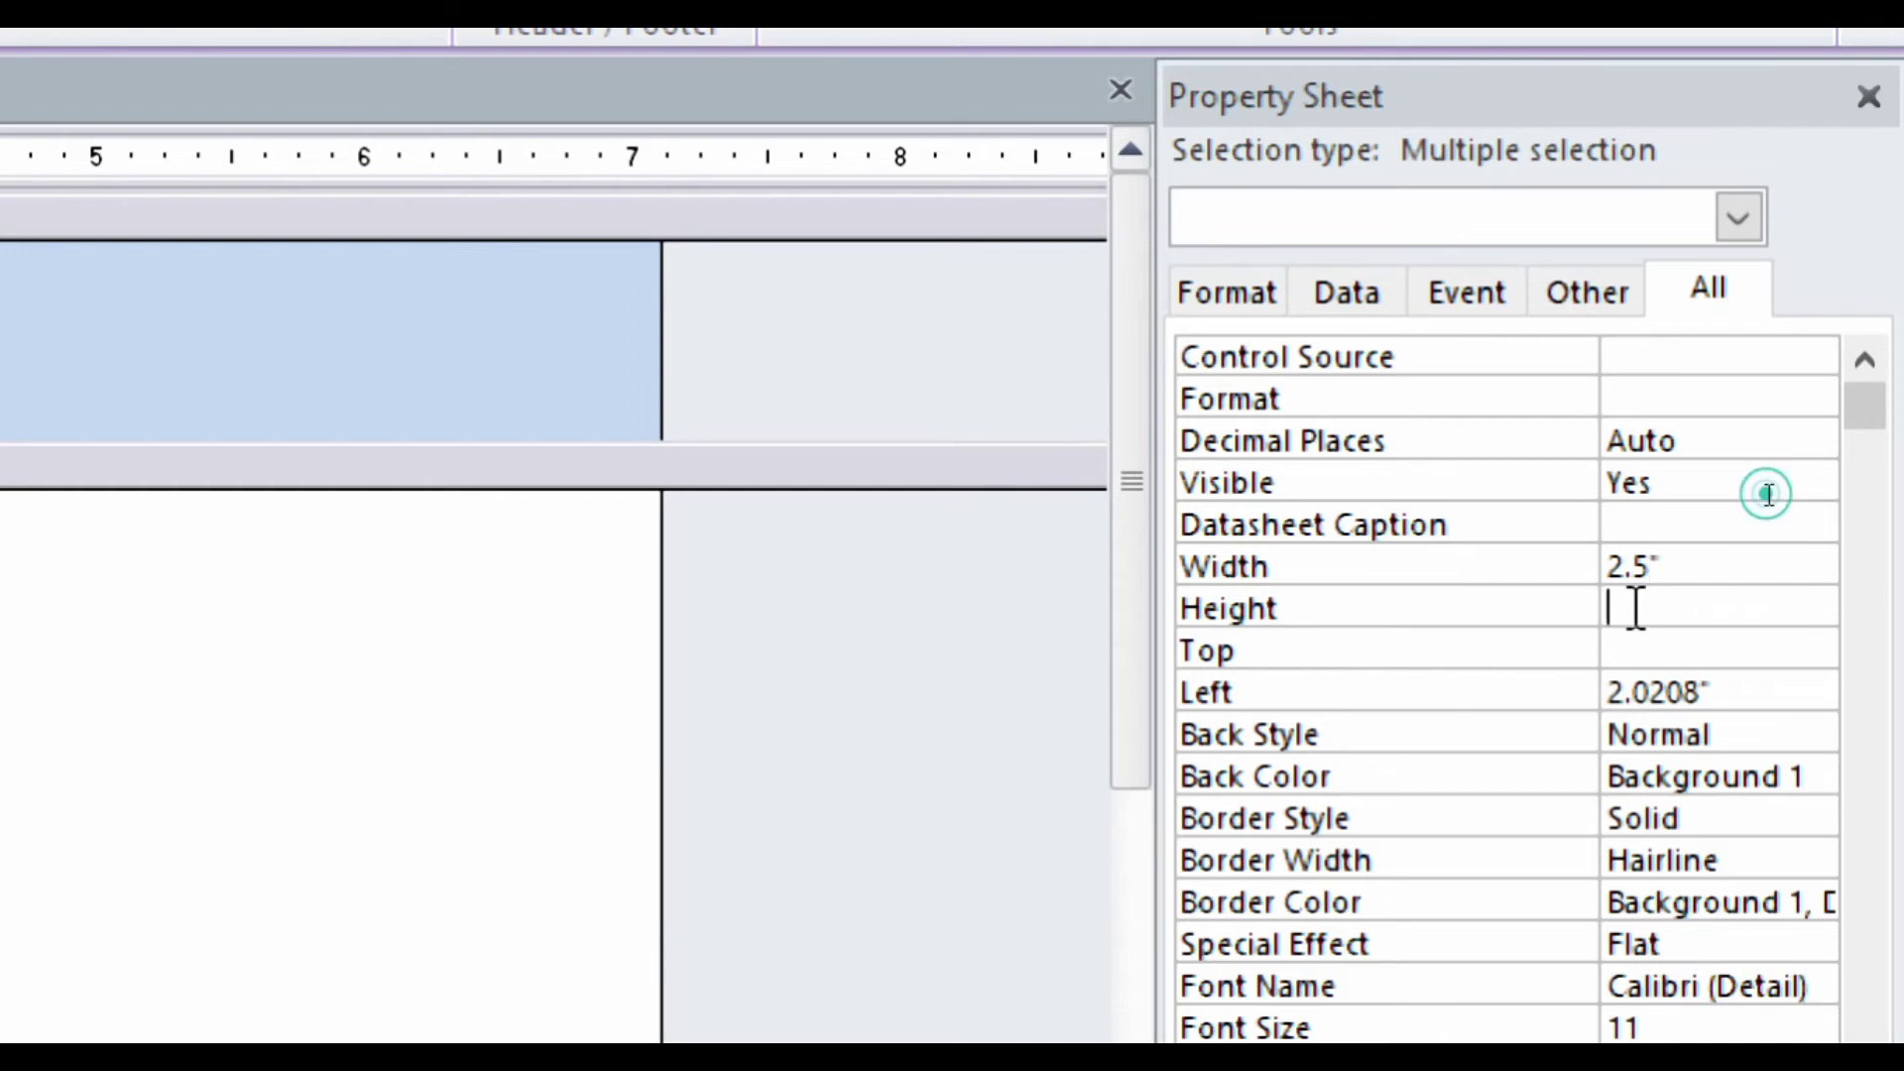
{"action": "type", "text": "0.25"}
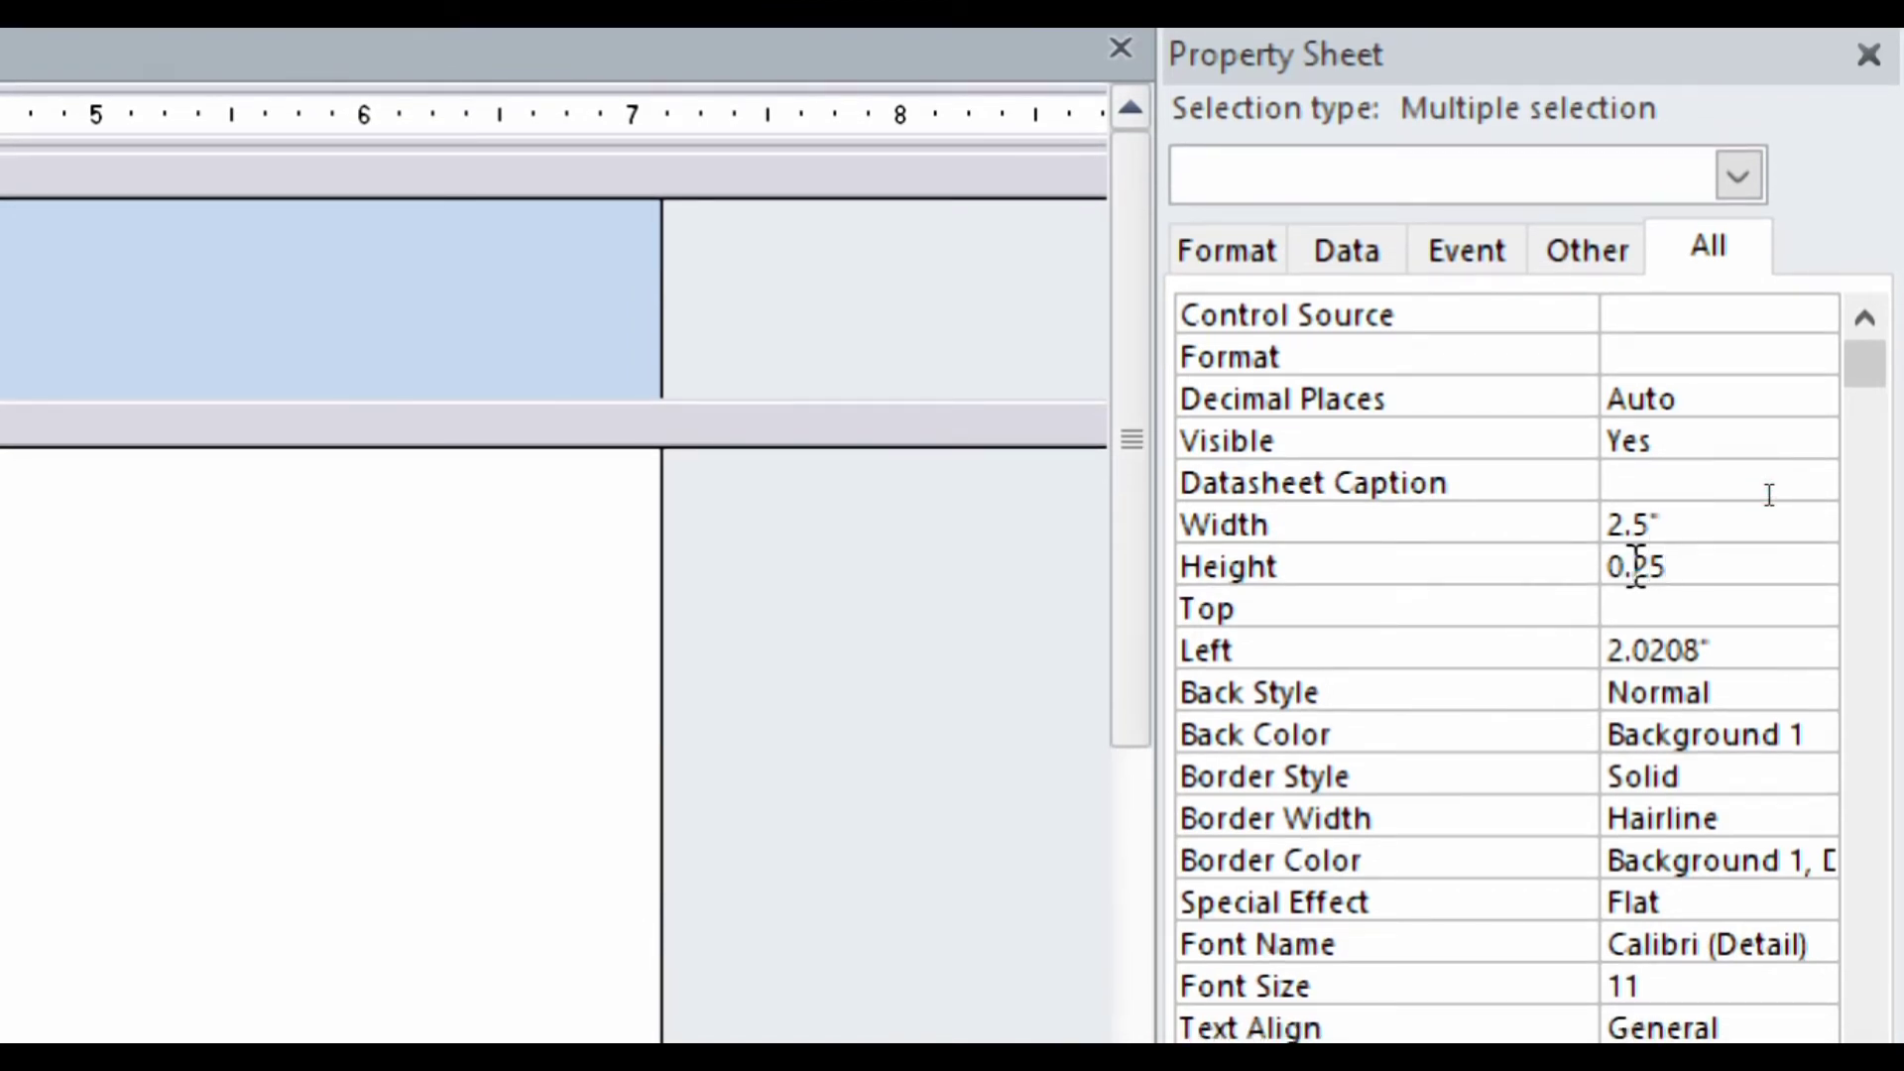
{"action": "key", "text": "Return"}
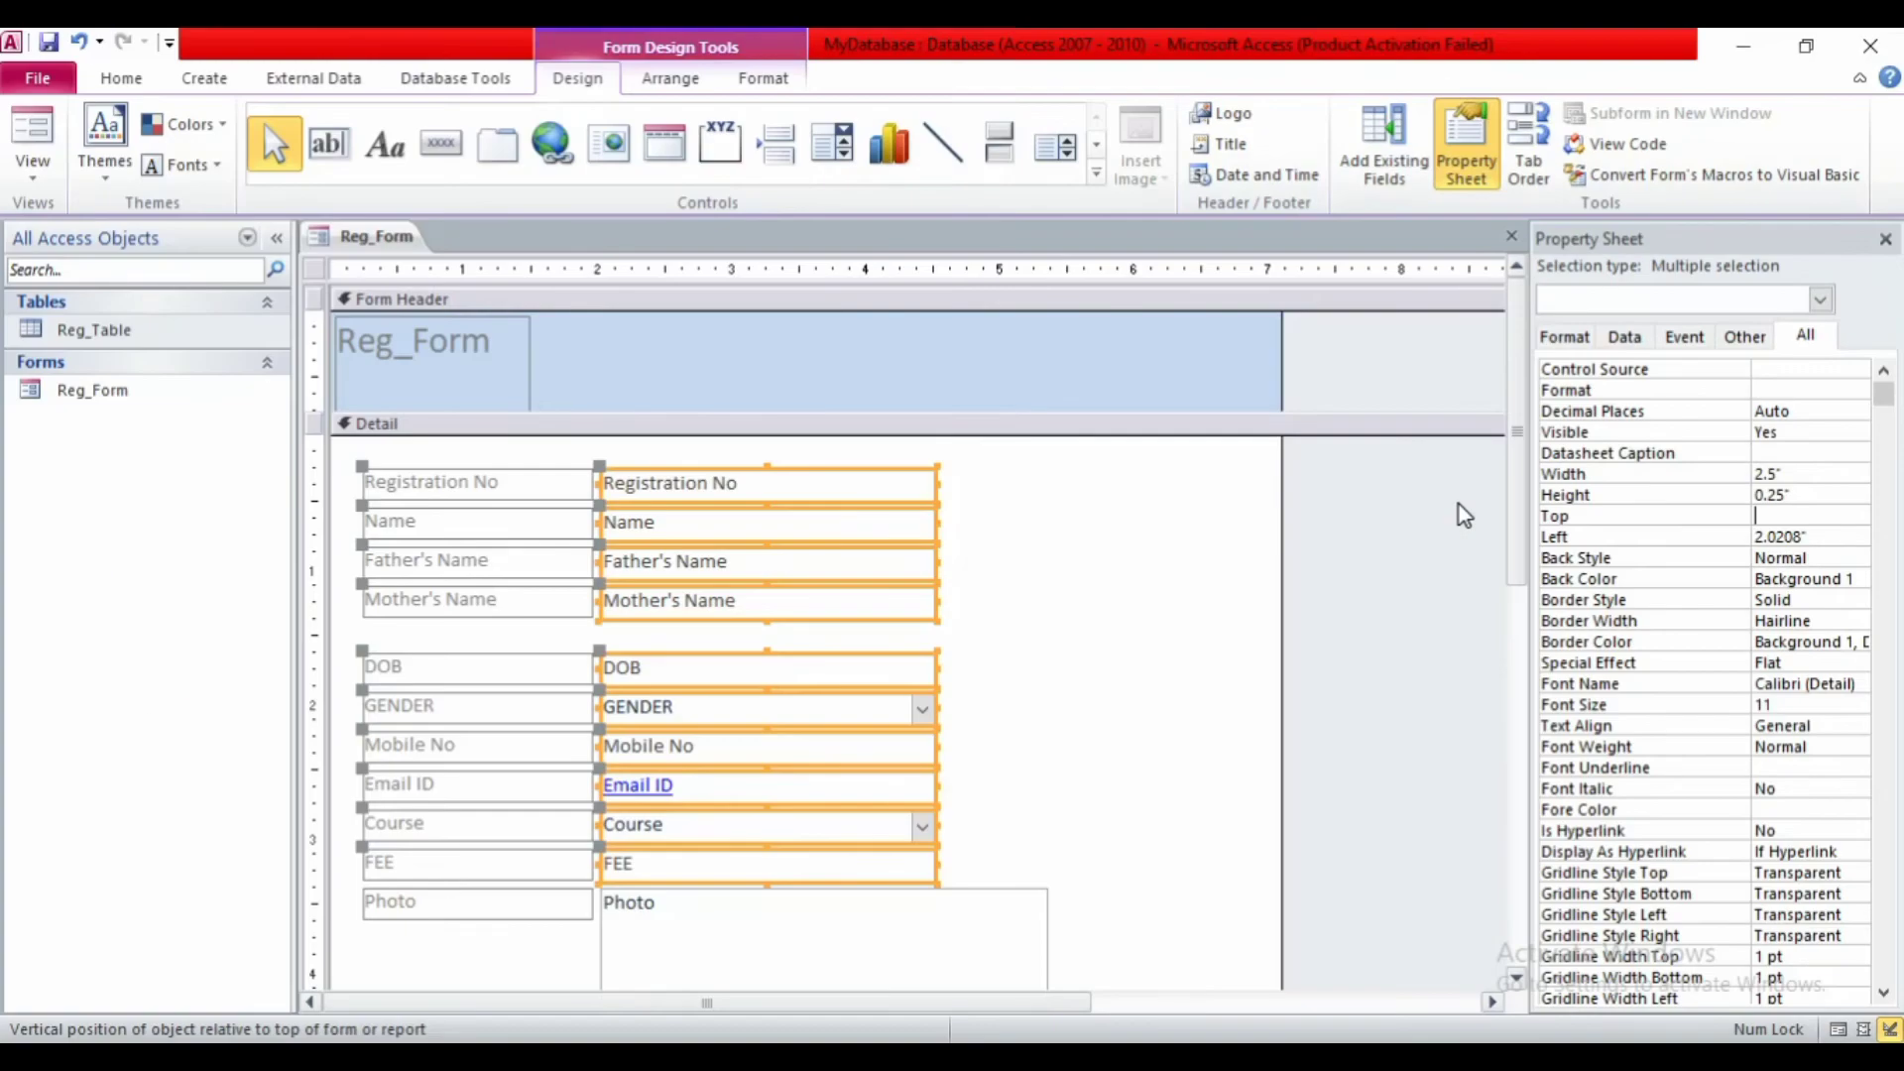
{"action": "left_click", "coordinate": [985, 710]}
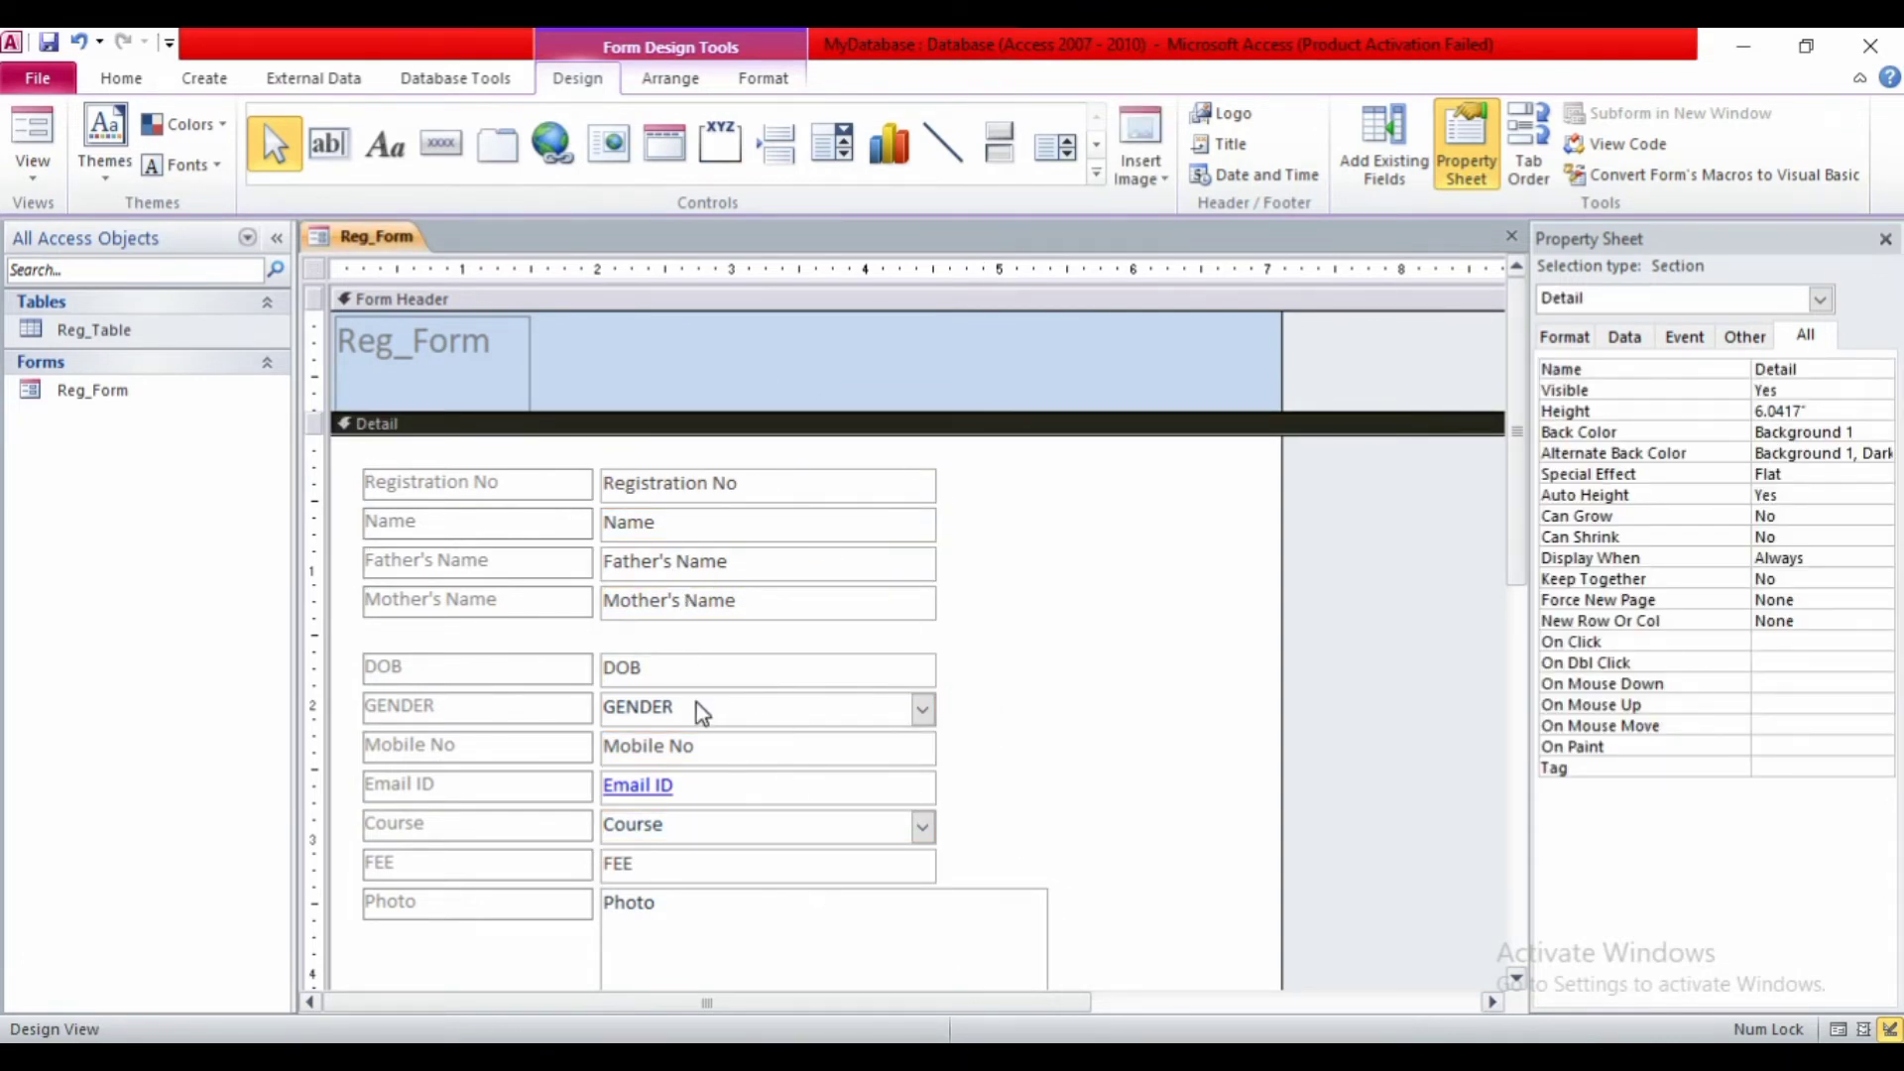
- Move the Photo attachment box to the top right and shrink it
{"action": "left_click", "coordinate": [725, 910]}
{"action": "left_click_drag", "start_coordinate": [725, 910], "coordinate": [926, 493]}
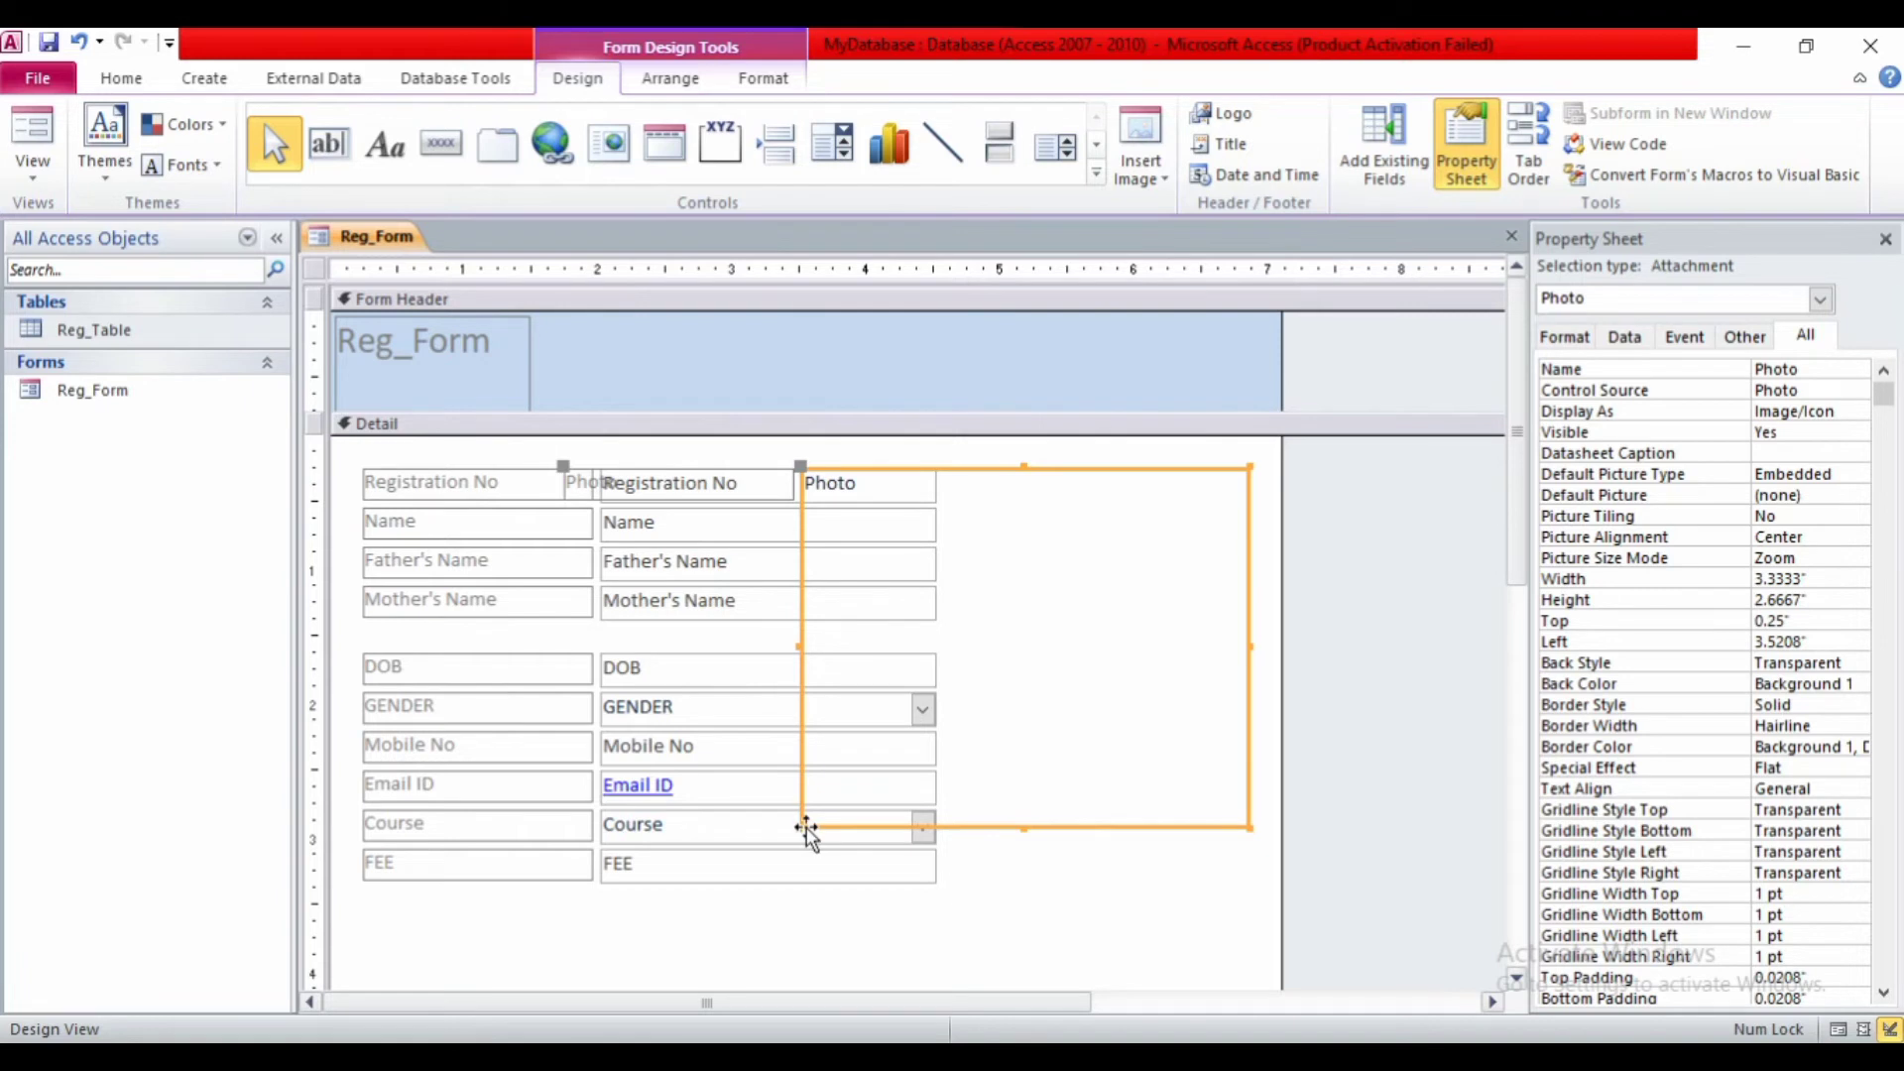
{"action": "left_click_drag", "start_coordinate": [800, 826], "coordinate": [1039, 683]}
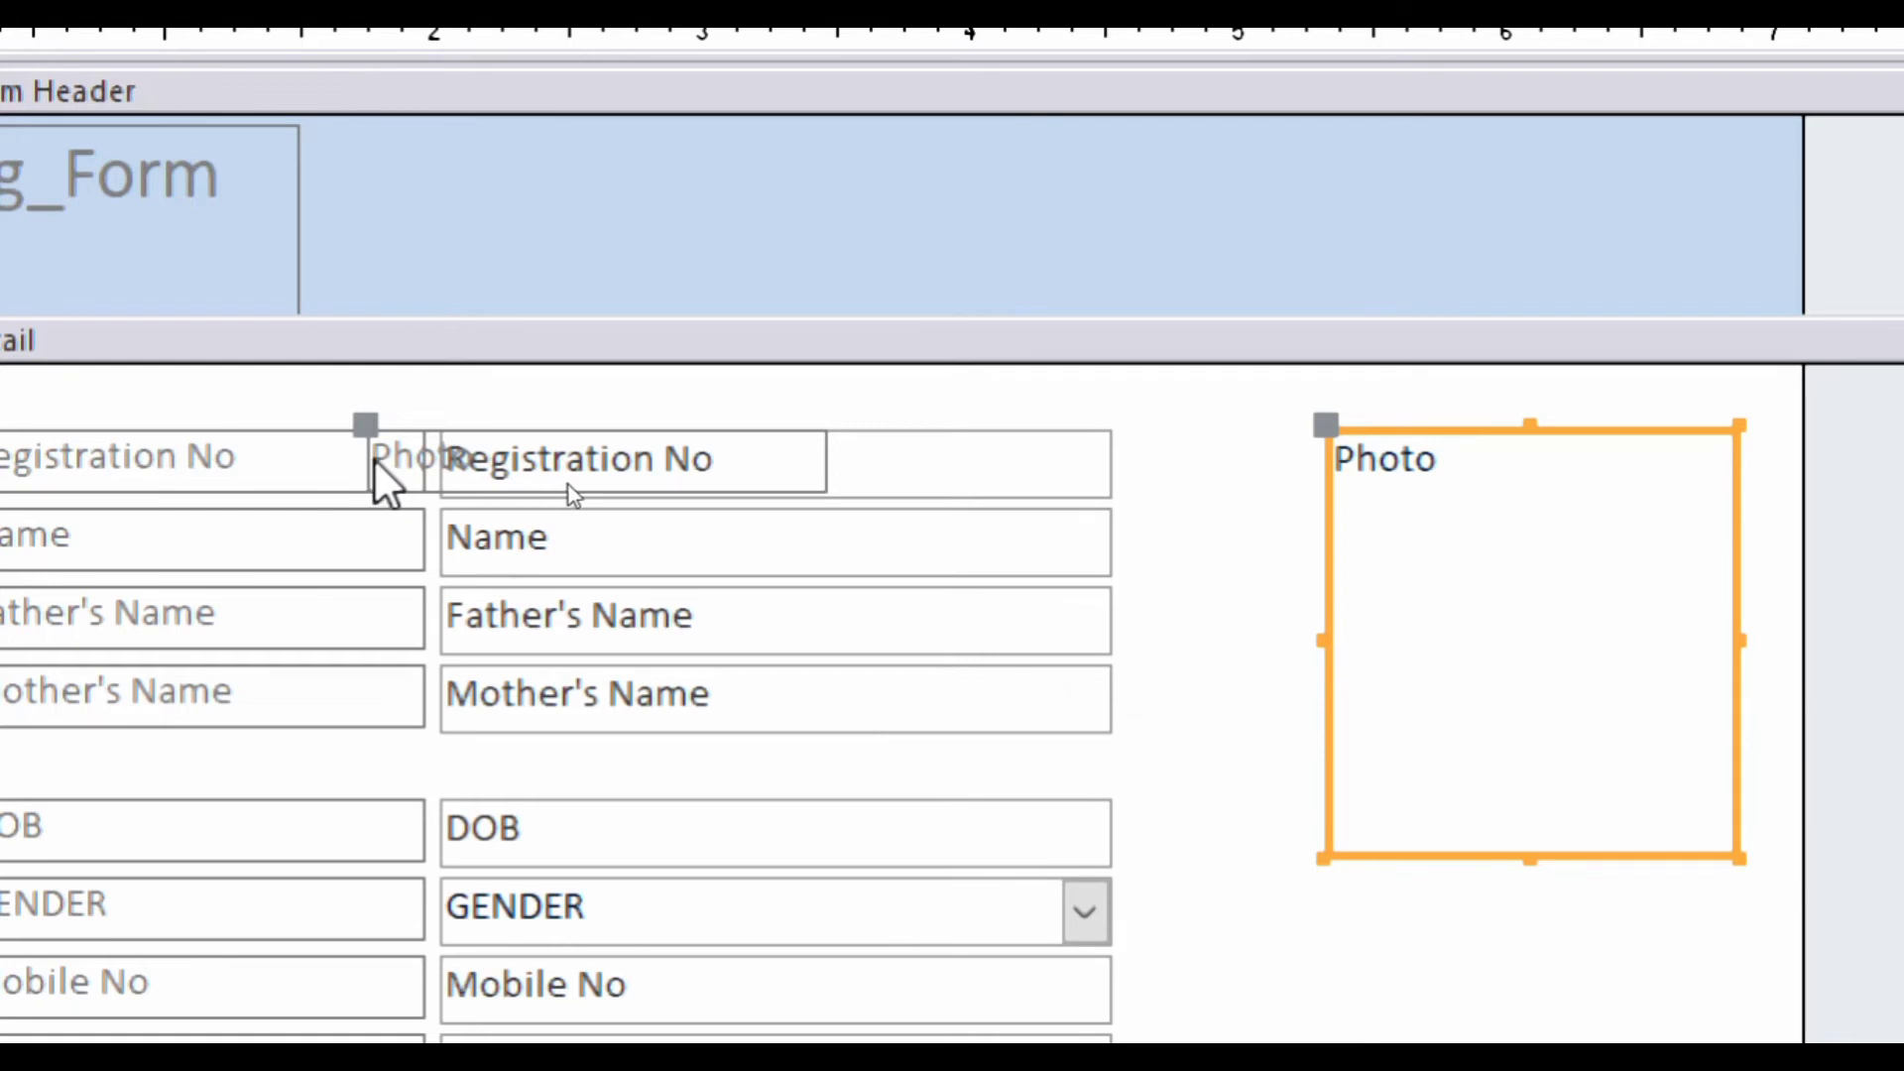
- Place the Photo label directly beneath the Photo box
{"action": "left_click", "coordinate": [570, 485]}
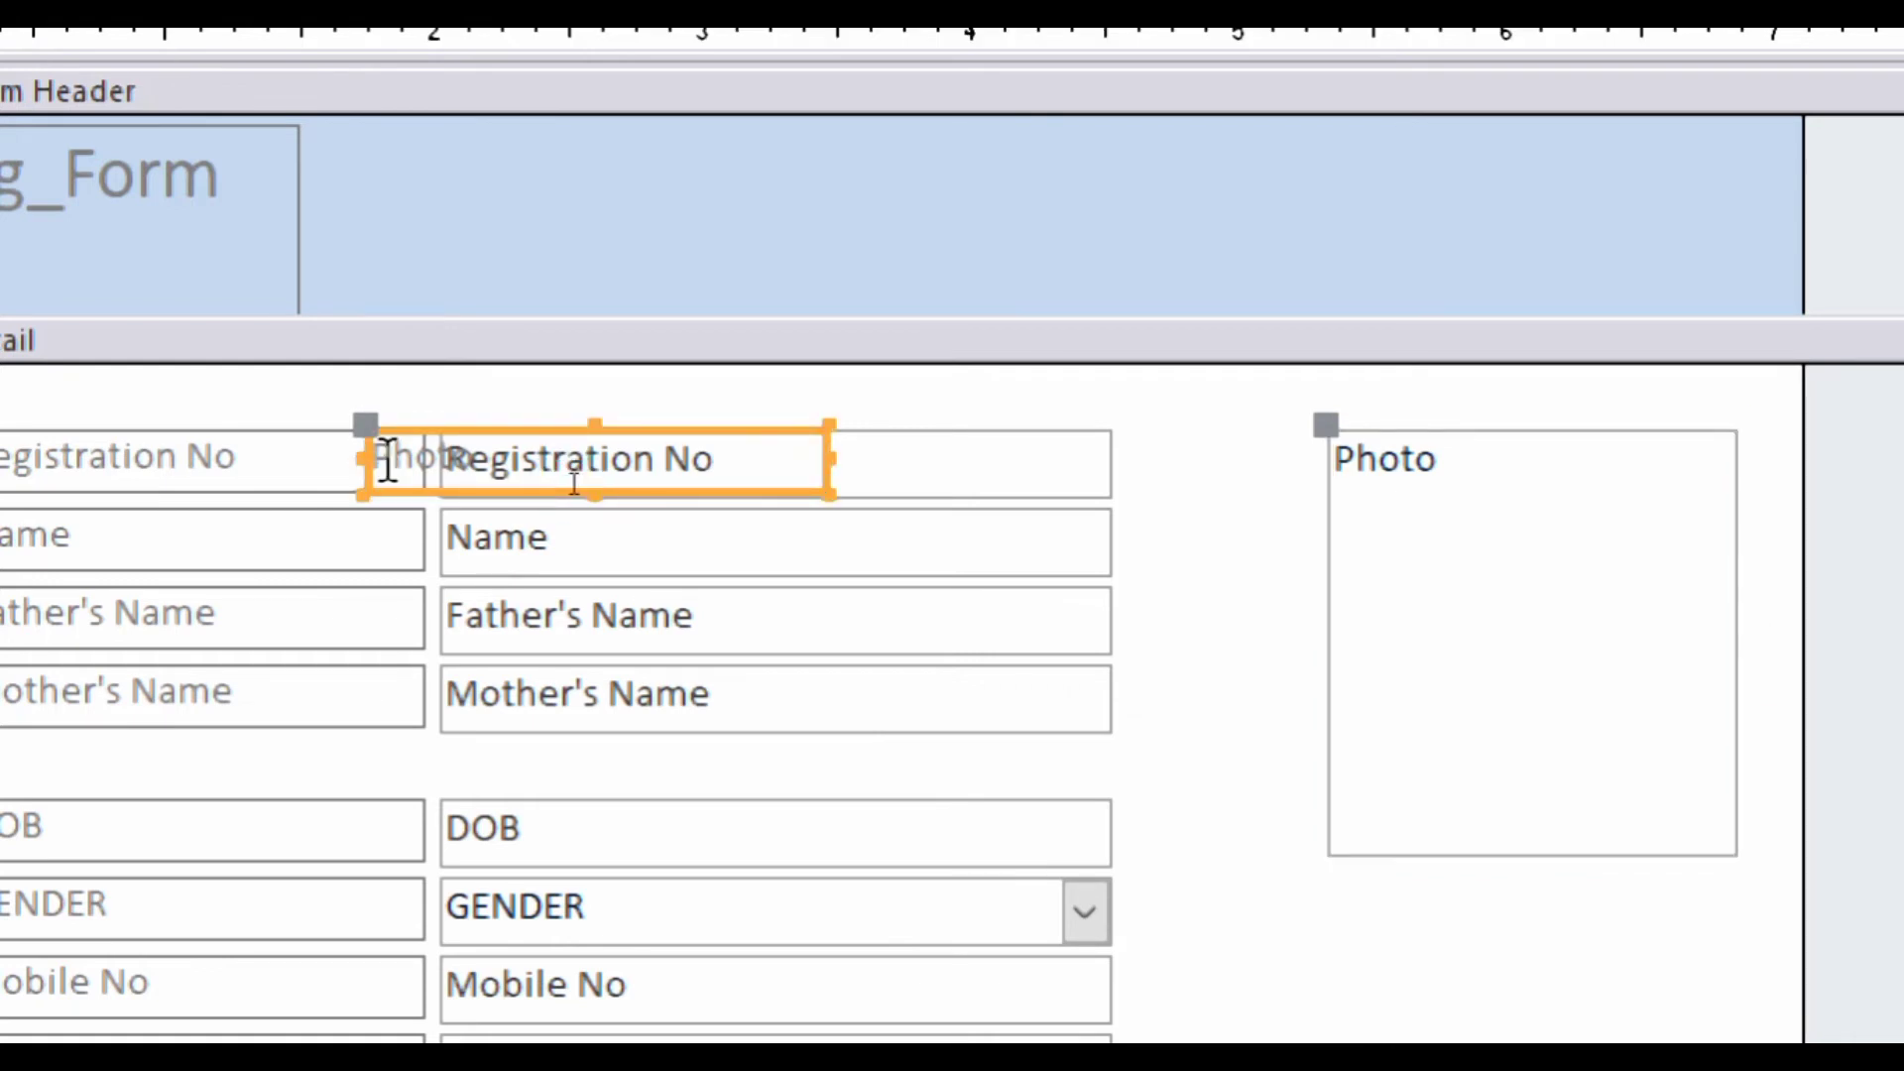
{"action": "left_click_drag", "start_coordinate": [383, 484], "coordinate": [580, 676]}
{"action": "key", "text": "Escape"}
{"action": "left_click_drag", "start_coordinate": [360, 425], "coordinate": [1313, 871]}
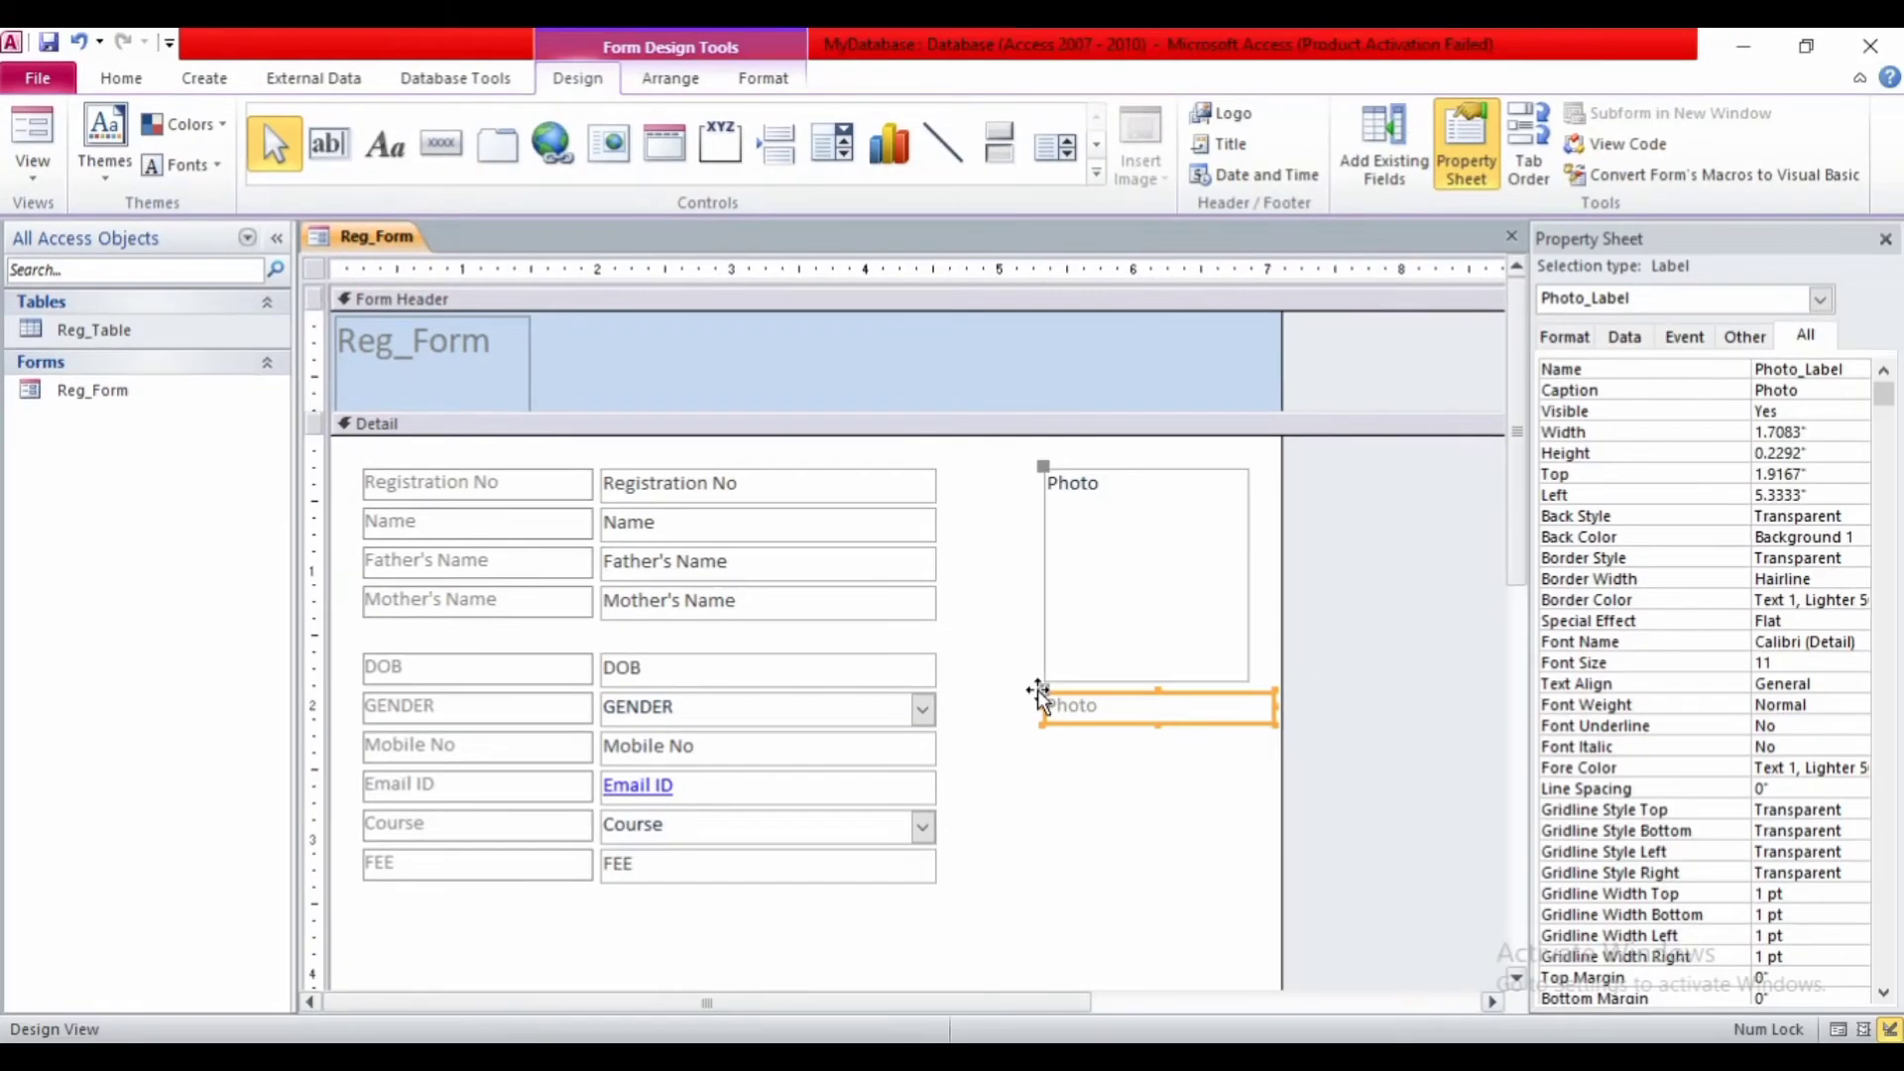
- Nudge the Photo box and its label together into position
{"action": "left_click", "coordinate": [1097, 758]}
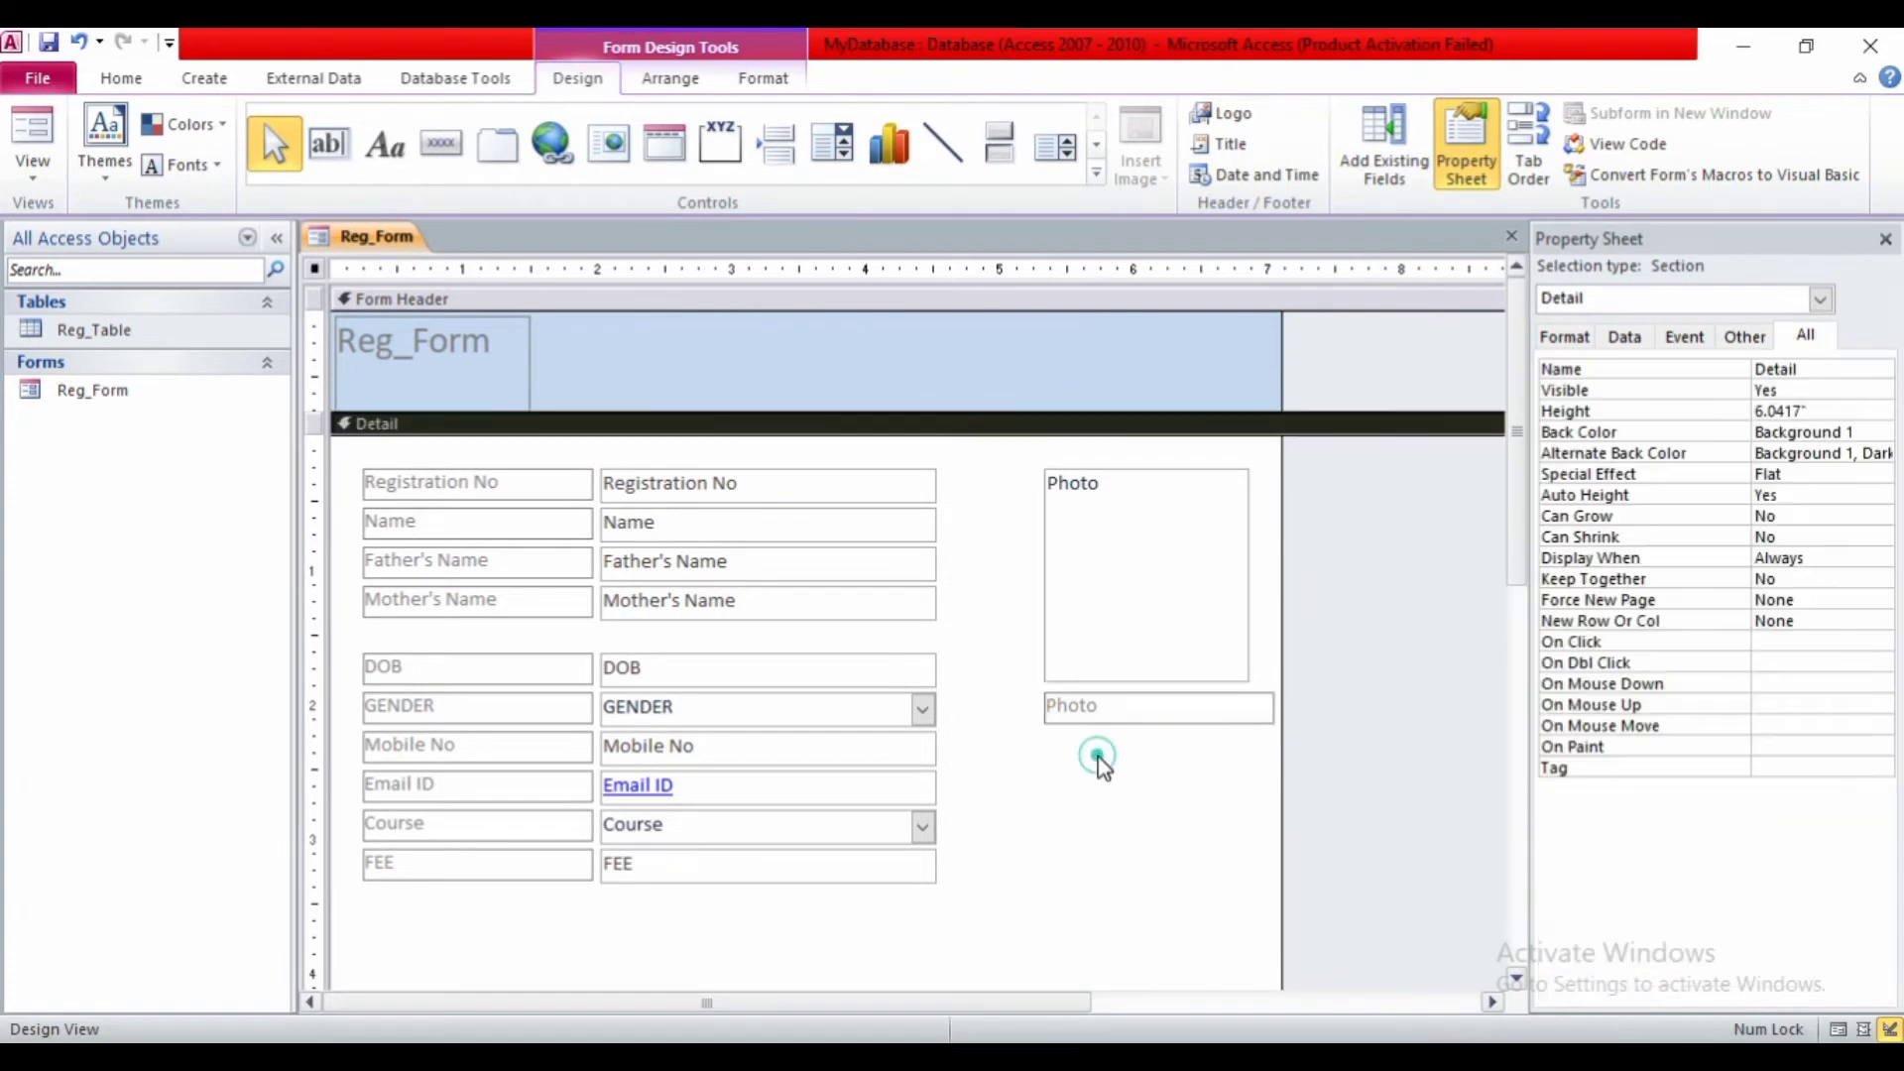
{"action": "left_click_drag", "start_coordinate": [1070, 831], "coordinate": [1073, 678]}
{"action": "key", "text": "Left"}
{"action": "key", "text": "Left"}
{"action": "key", "text": "Left"}
{"action": "key", "text": "Left"}
{"action": "key", "text": "Left"}
{"action": "key", "text": "Left"}
{"action": "key", "text": "Left"}
{"action": "key", "text": "Left"}
{"action": "key", "text": "Left"}
{"action": "key", "text": "Left"}
{"action": "key", "text": "Left"}
{"action": "key", "text": "Left"}
{"action": "key", "text": "Left"}
{"action": "key", "text": "Left"}
{"action": "key", "text": "Left"}
{"action": "key", "text": "Left"}
{"action": "key", "text": "Left"}
{"action": "key", "text": "Left"}
{"action": "key", "text": "Left"}
{"action": "key", "text": "Left"}
{"action": "key", "text": "Right"}
{"action": "key", "text": "Right"}
{"action": "key", "text": "Right"}
{"action": "key", "text": "Right"}
{"action": "key", "text": "Right"}
{"action": "key", "text": "Right"}
{"action": "key", "text": "Right"}
{"action": "key", "text": "Right"}
{"action": "key", "text": "Right"}
{"action": "key", "text": "Right"}
{"action": "key", "text": "Right"}
{"action": "key", "text": "Right"}
{"action": "key", "text": "Right"}
{"action": "key", "text": "Right"}
{"action": "key", "text": "Right"}
{"action": "key", "text": "Right"}
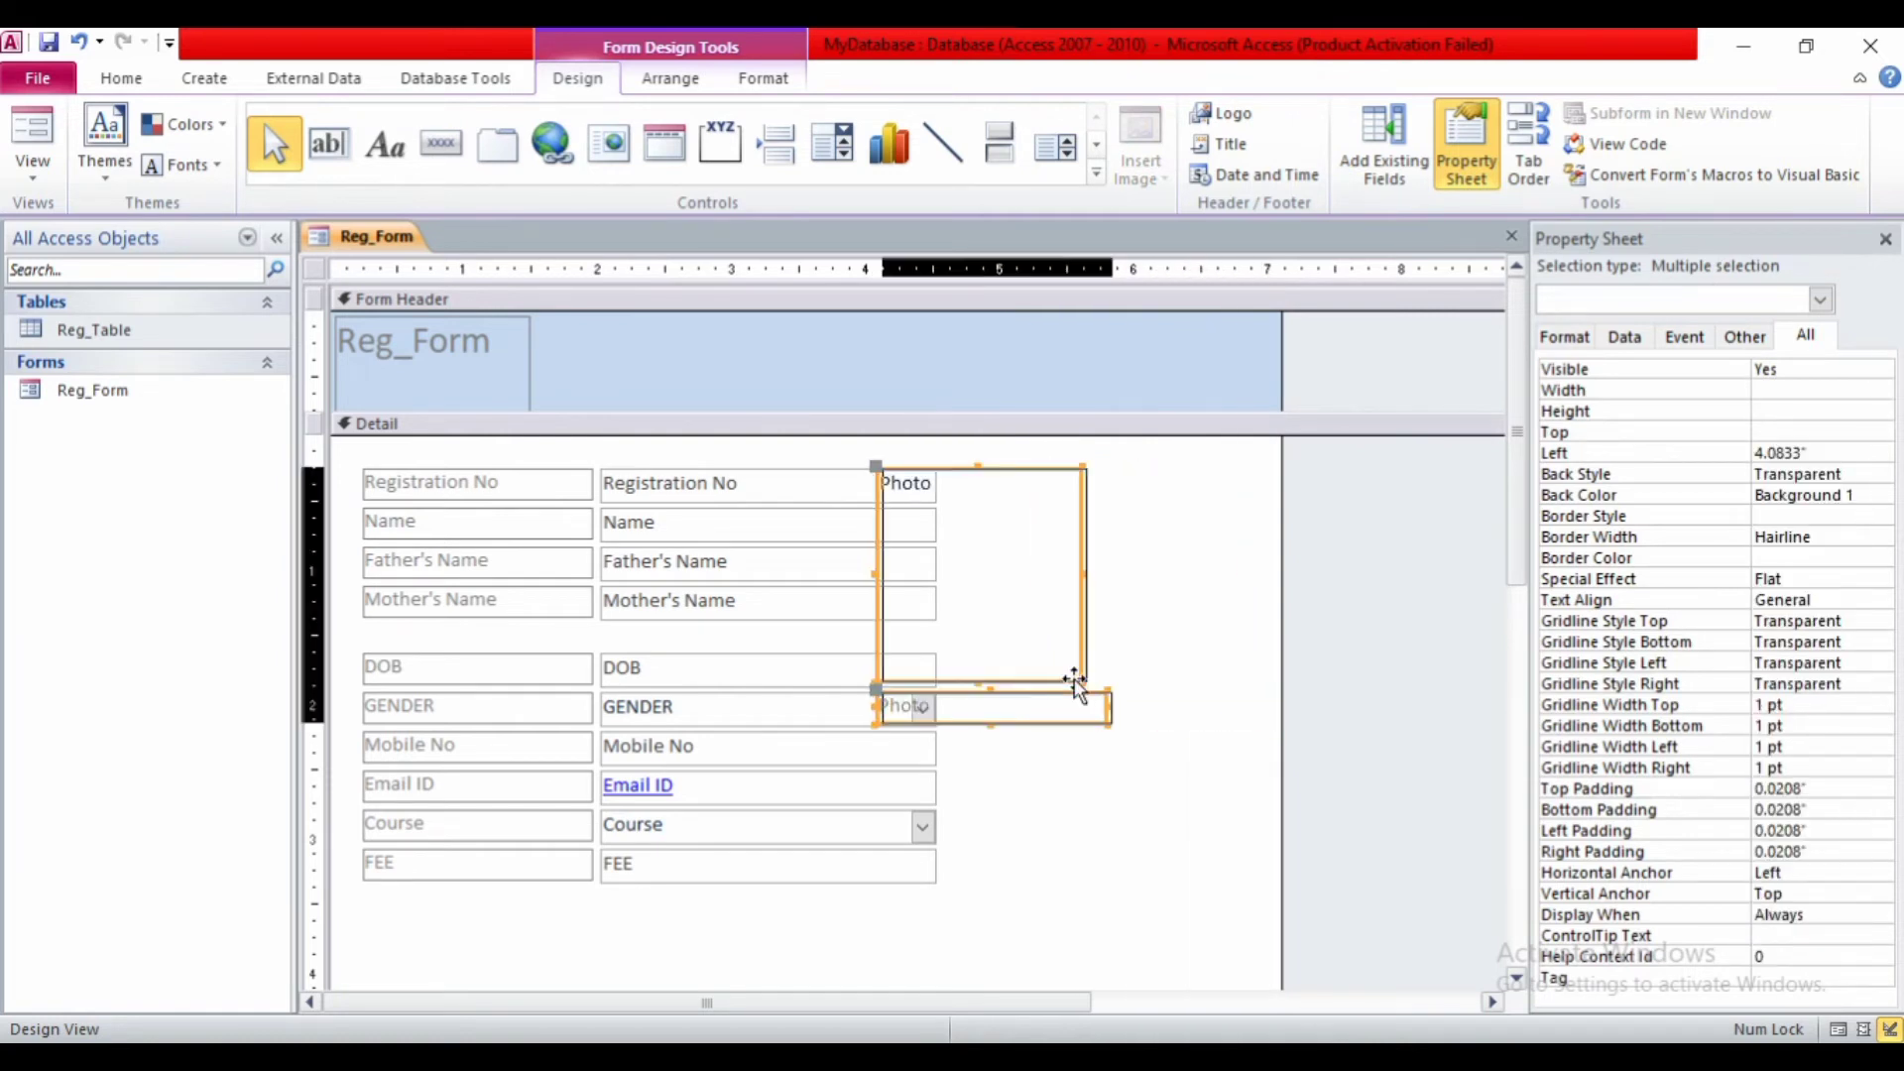
{"action": "key", "text": "Right"}
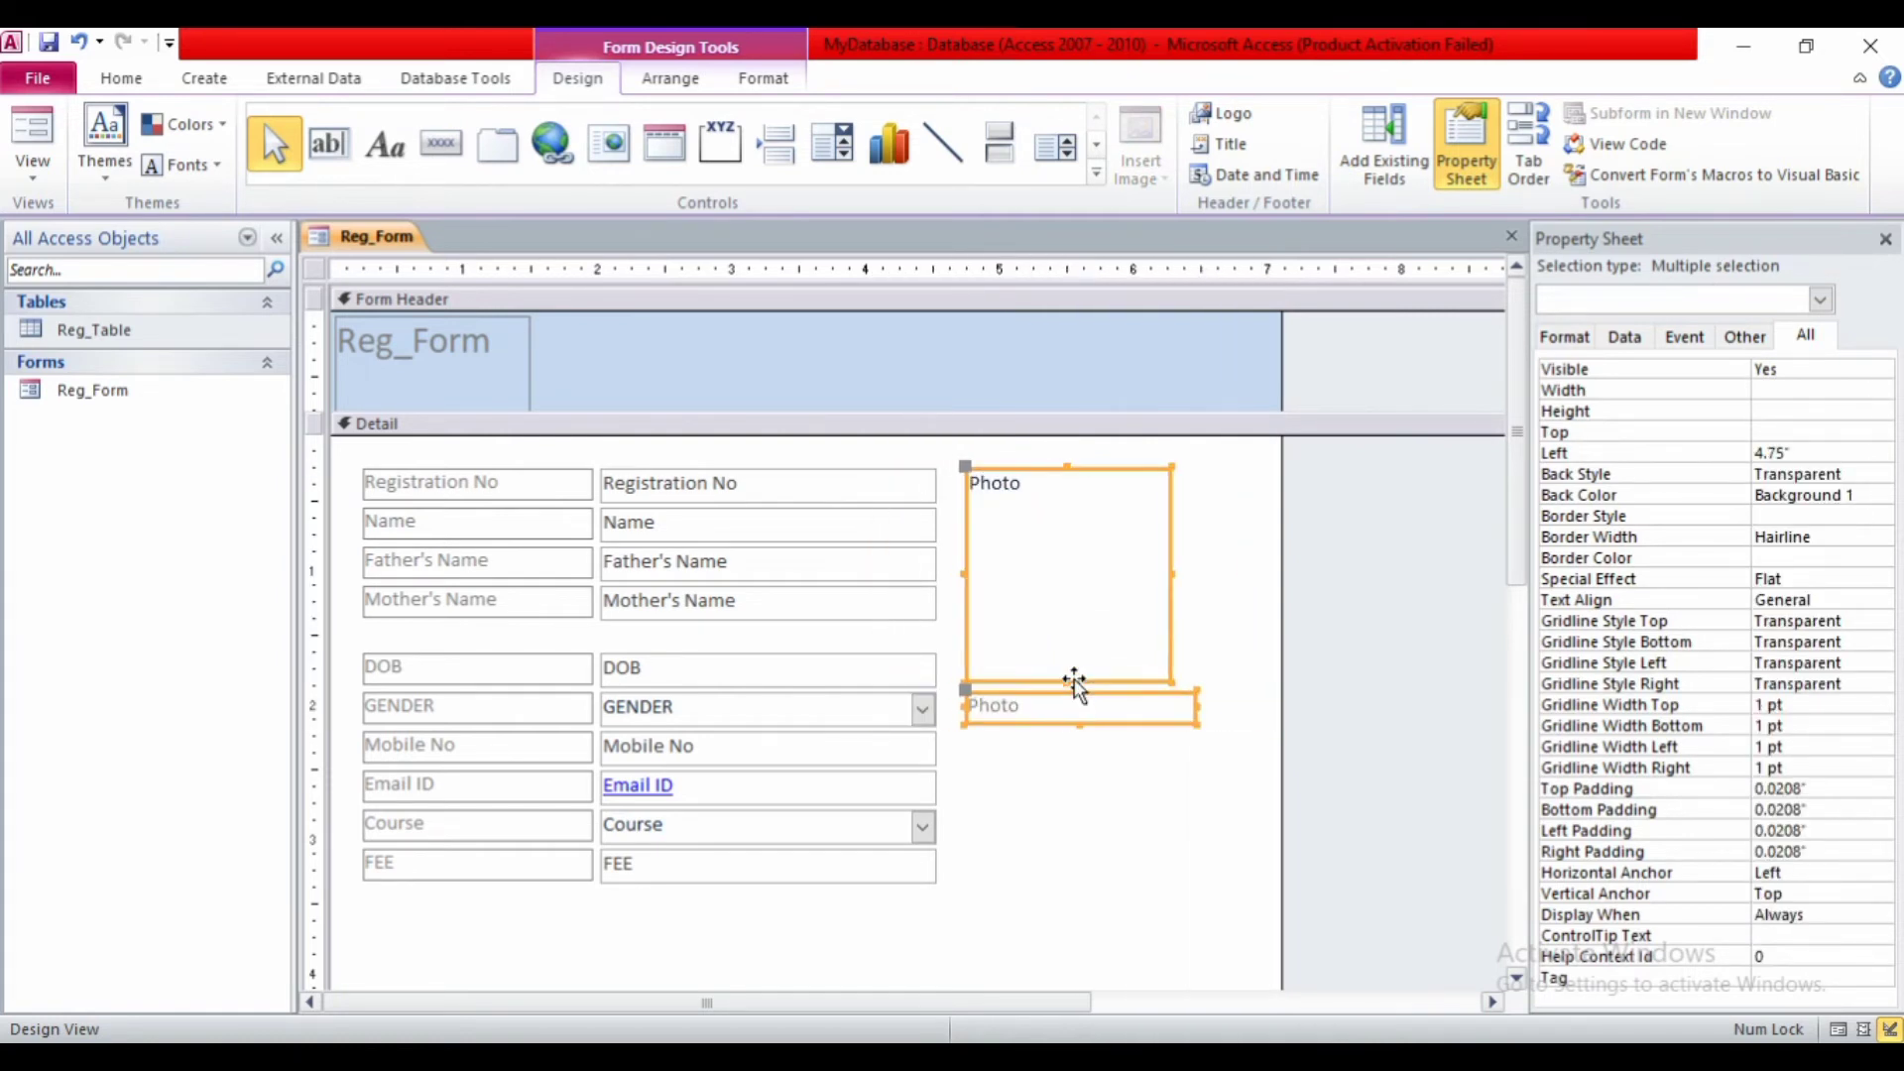
{"action": "left_click", "coordinate": [1094, 754]}
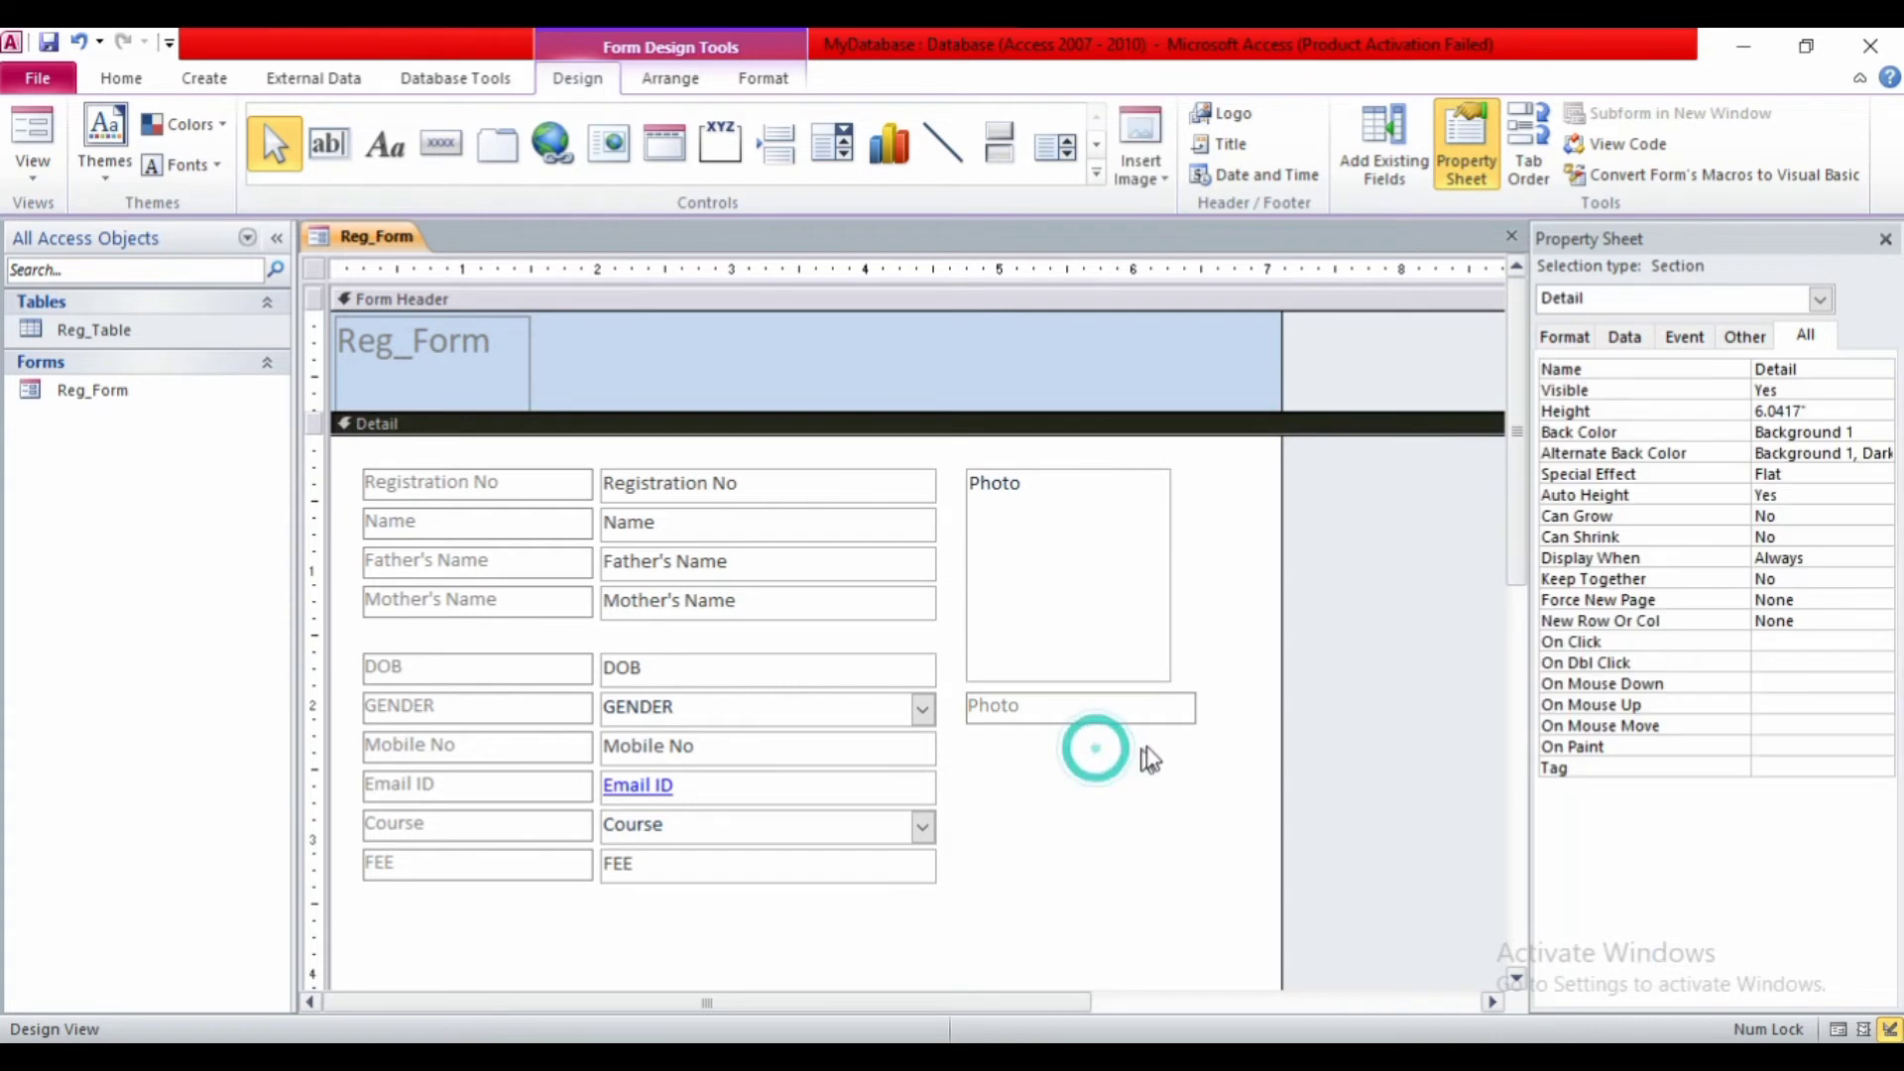
- Narrow the Photo label to the box width and make it centered, bold, size 12
{"action": "left_click", "coordinate": [1158, 709]}
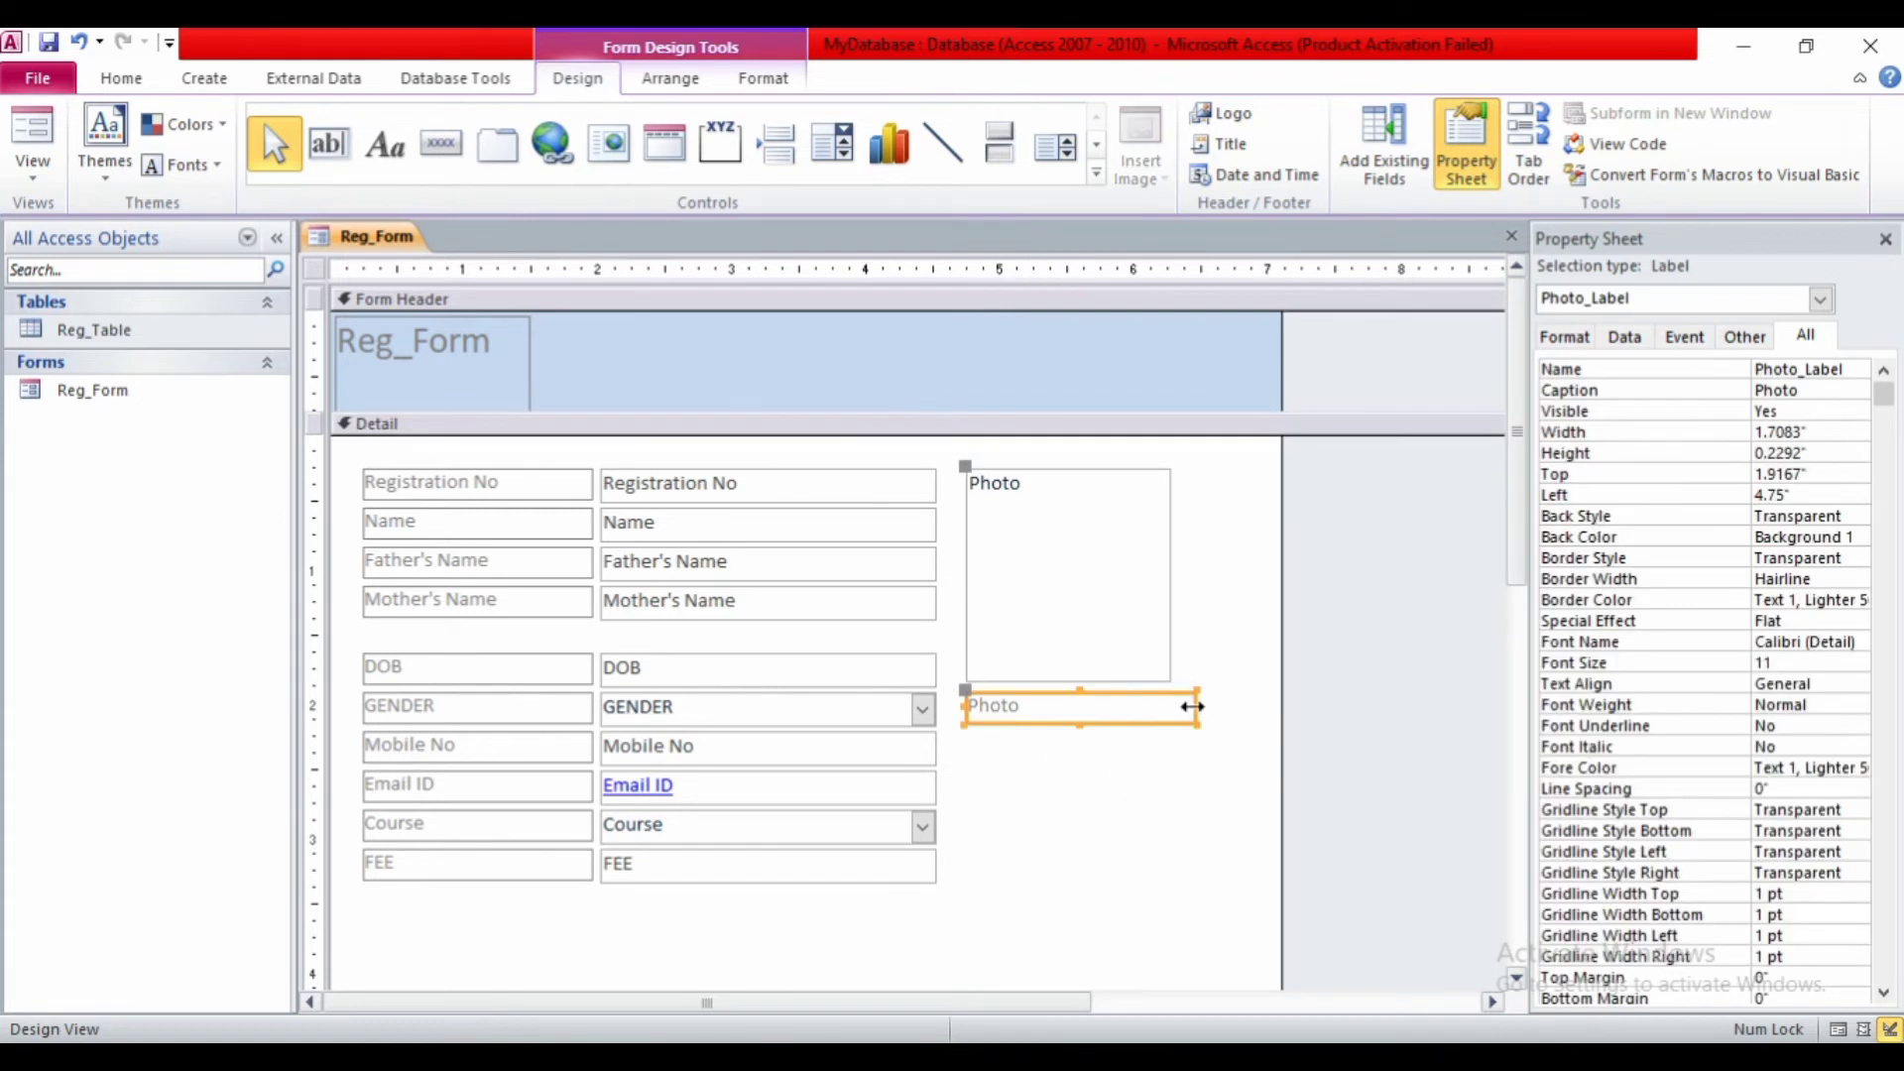
{"action": "left_click_drag", "start_coordinate": [1191, 705], "coordinate": [1173, 704]}
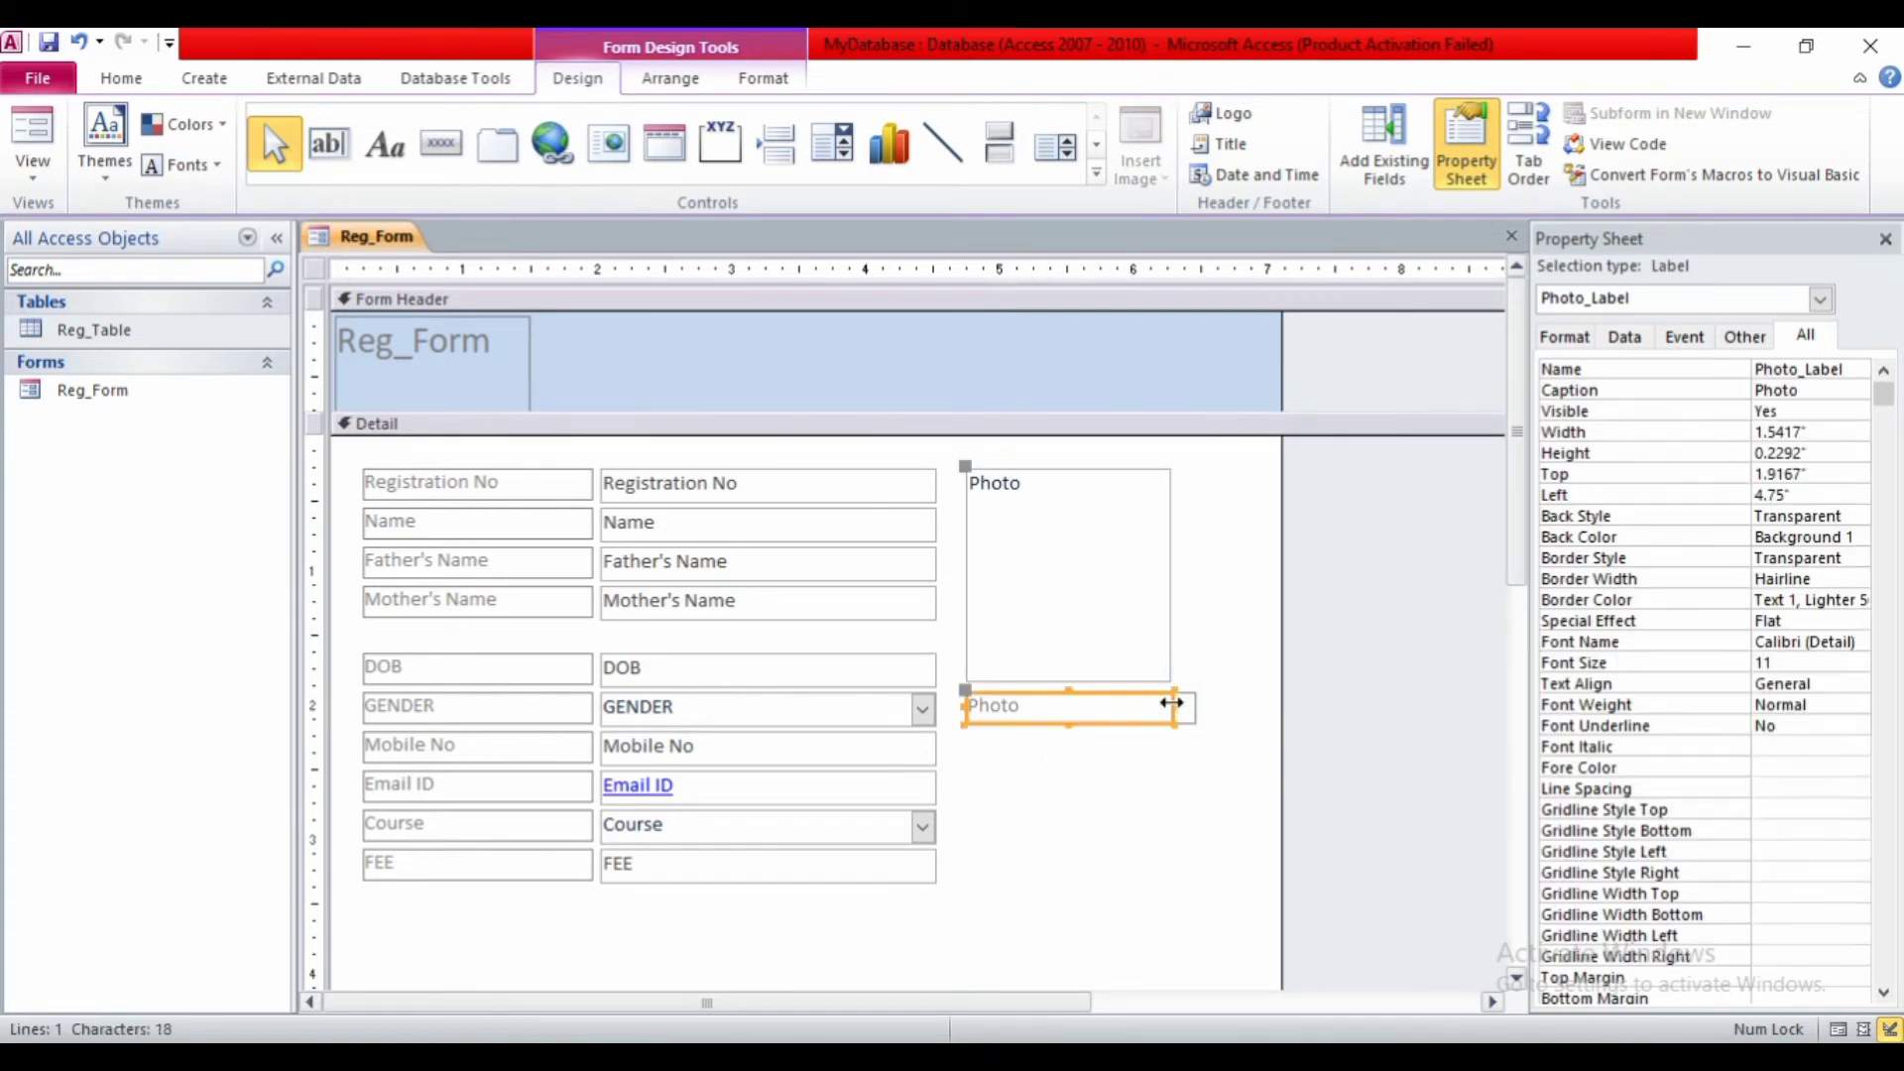
{"action": "key", "text": "ctrl+e"}
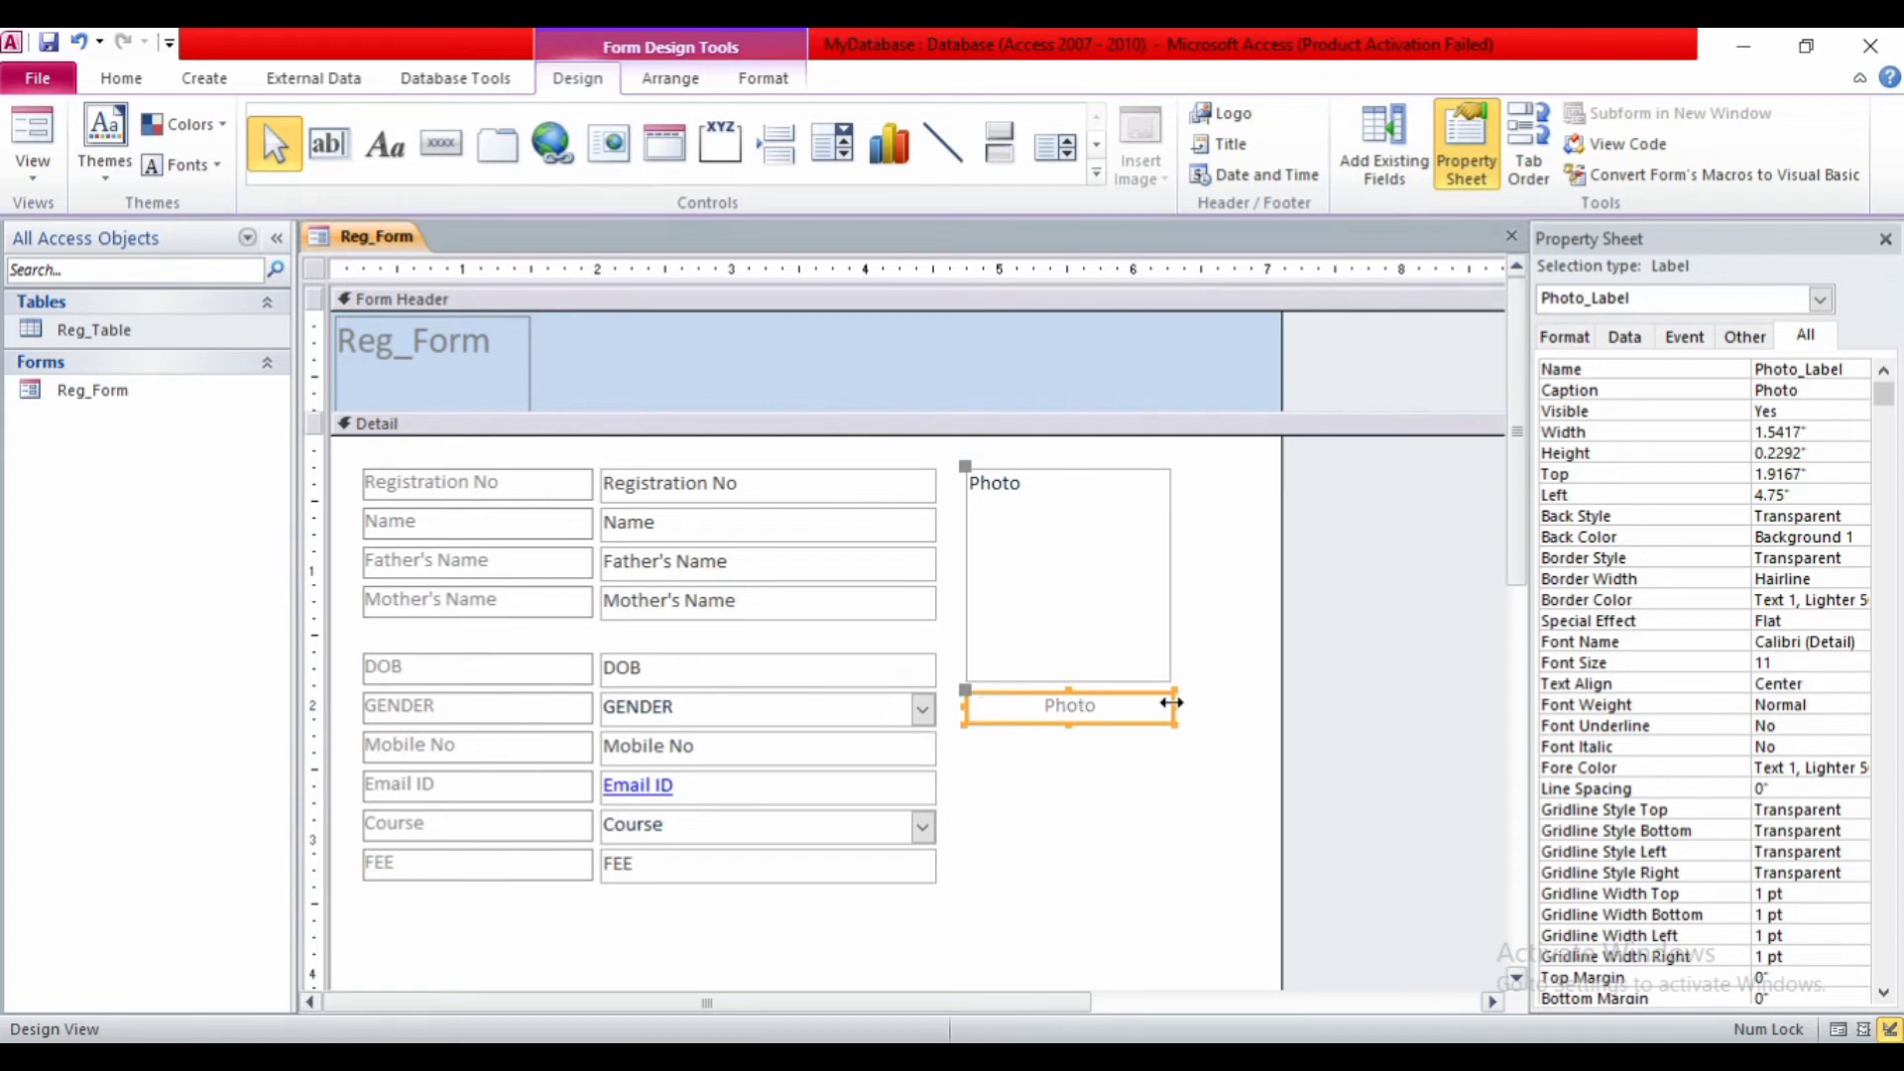
{"action": "key", "text": "ctrl+b"}
{"action": "key", "text": "ctrl+shift+period"}
{"action": "key", "text": "ctrl+shift+period"}
{"action": "key", "text": "ctrl+shift+comma"}
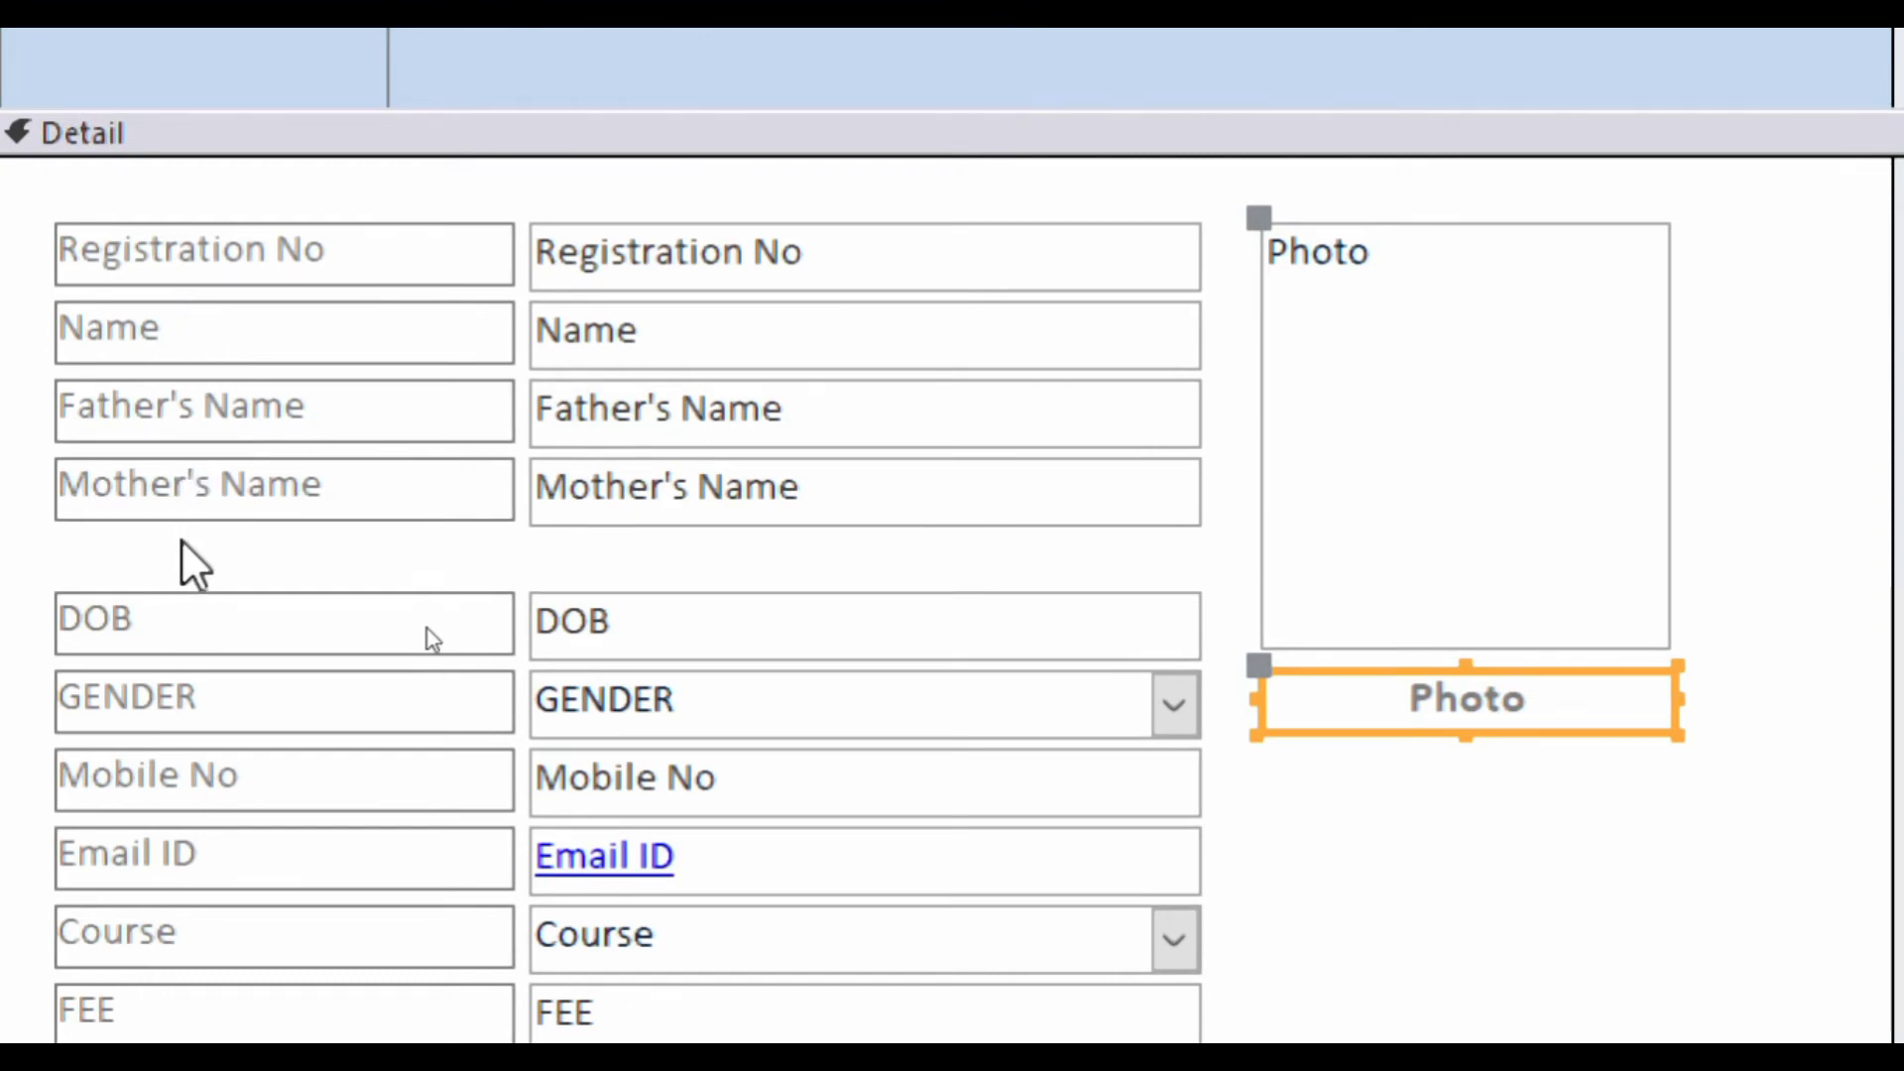
- Marquee-select all the field labels and text boxes in the Detail section
{"action": "scroll", "coordinate": [532, 992], "scroll_direction": "down", "scroll_amount": 3}
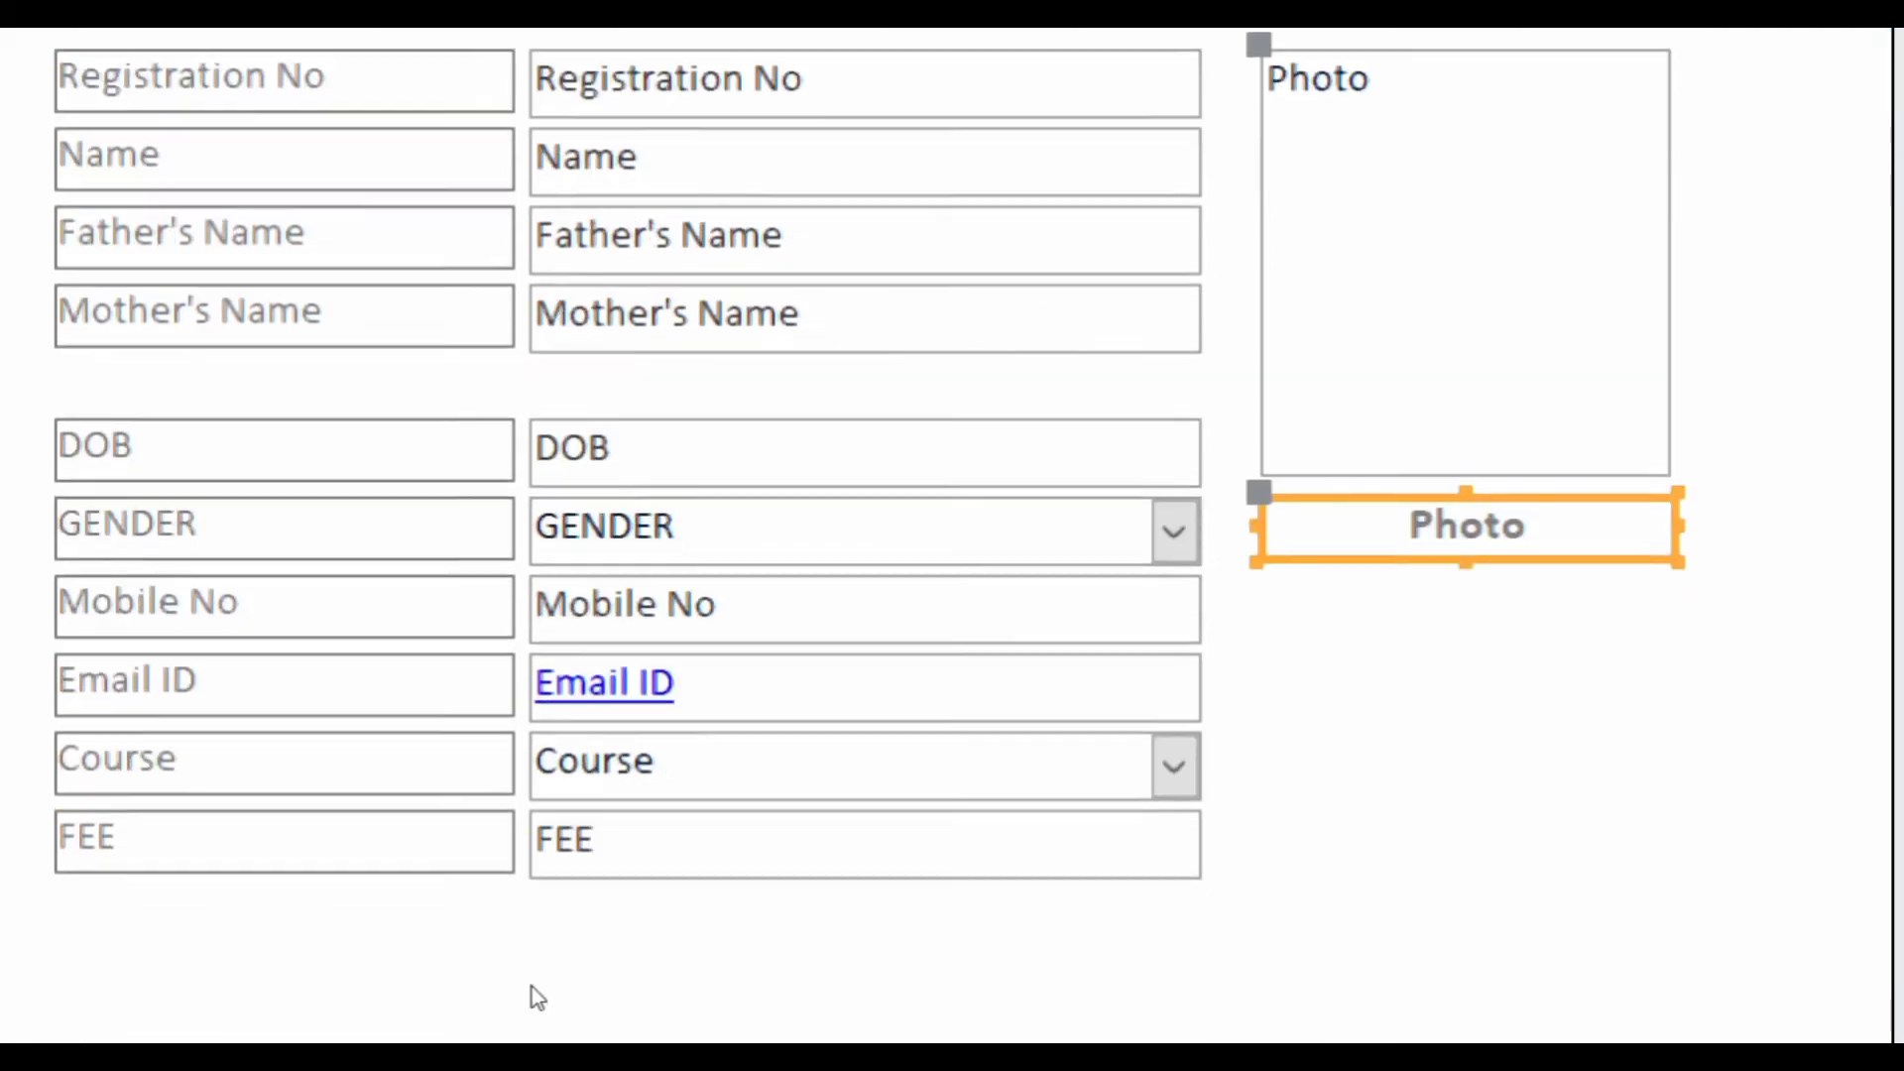
{"action": "left_click", "coordinate": [524, 908]}
{"action": "left_click_drag", "start_coordinate": [377, 922], "coordinate": [628, 139]}
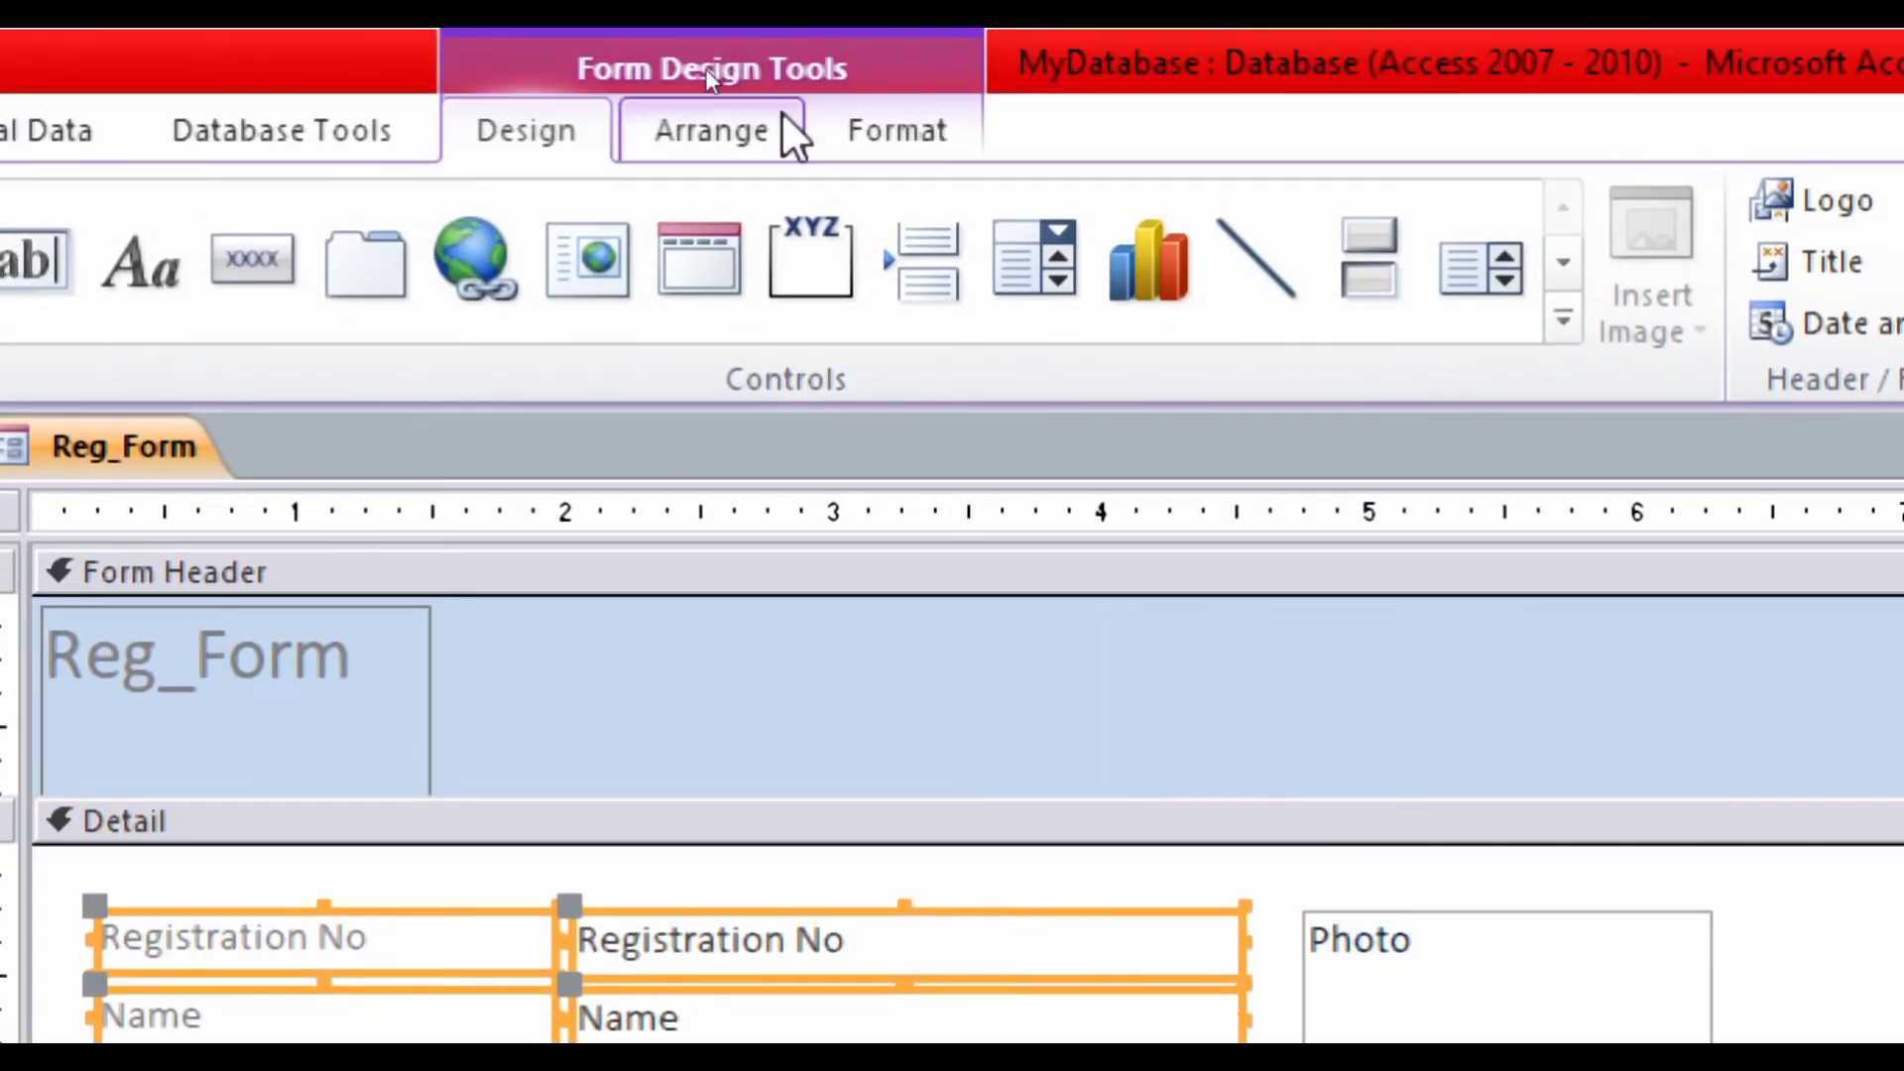
- Apply Equal Vertical spacing to the selected field controls from Arrange > Size/Space
{"action": "left_click", "coordinate": [736, 127]}
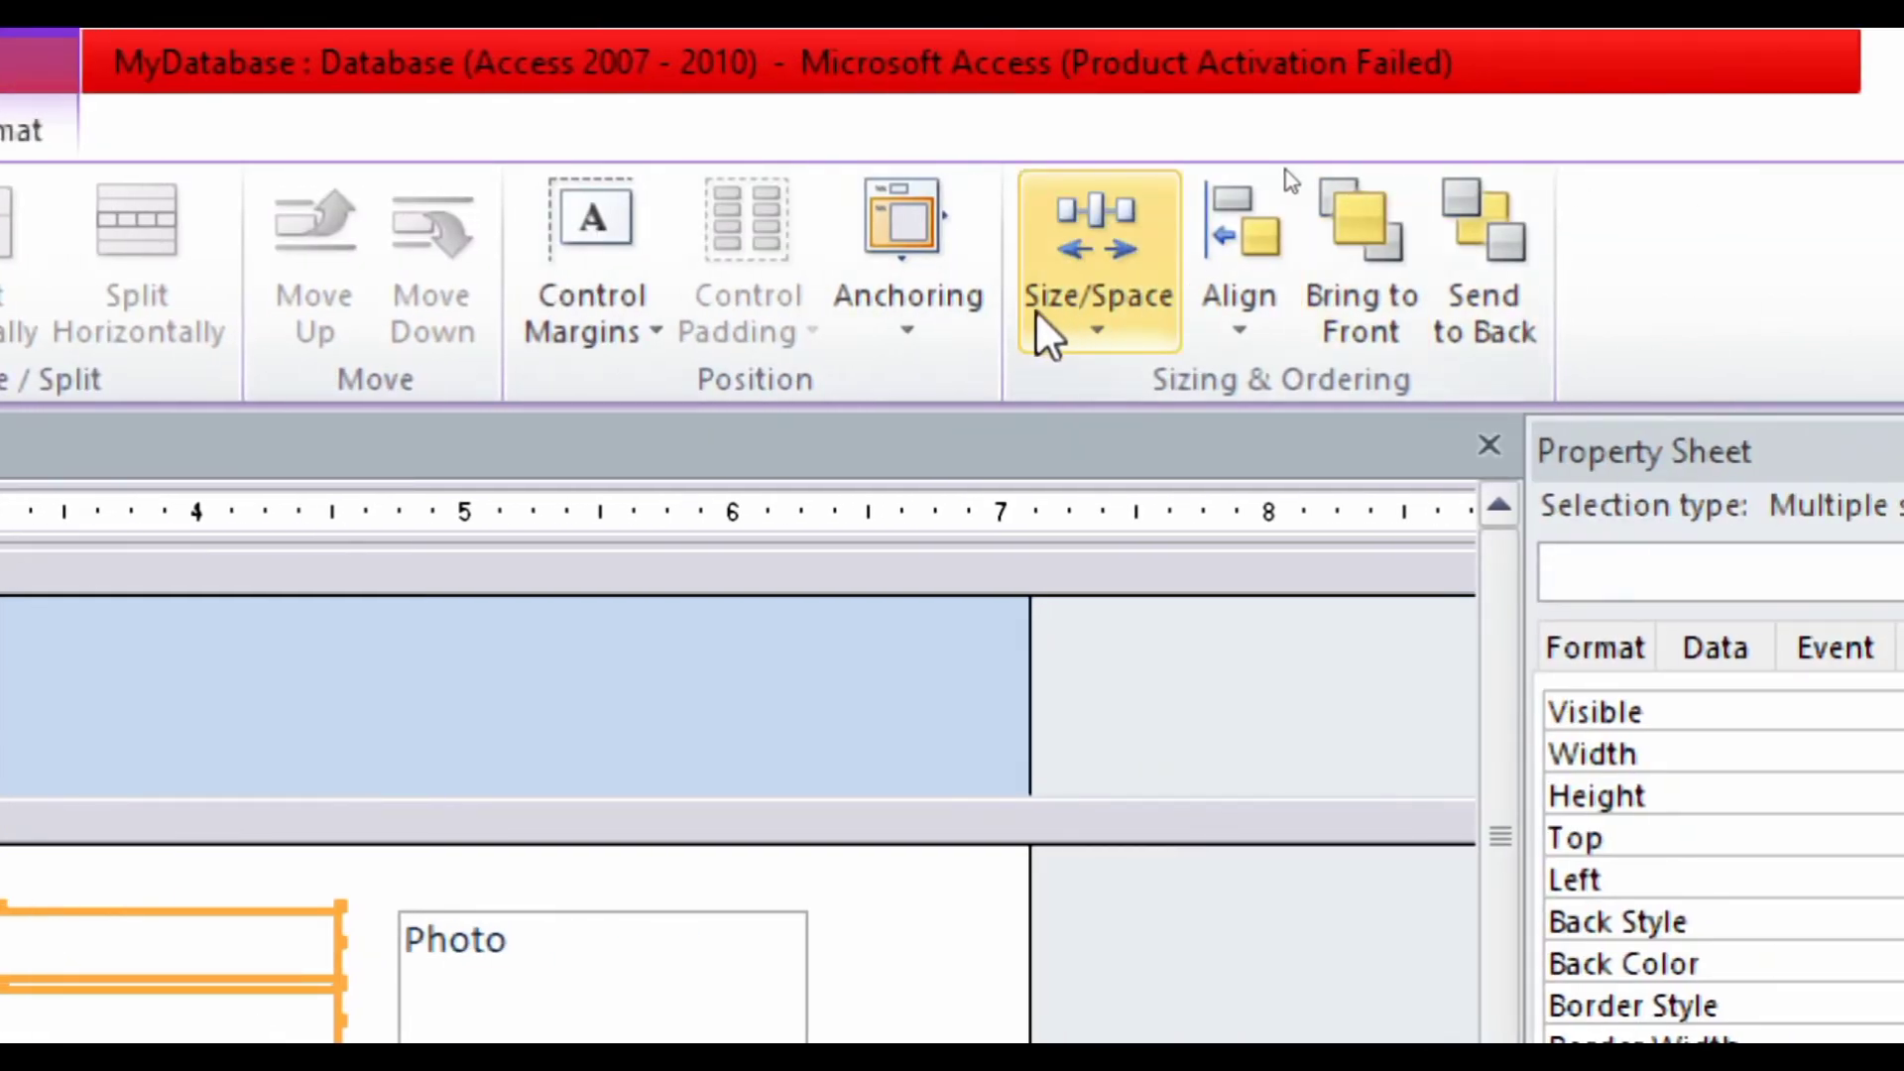
{"action": "left_click", "coordinate": [1106, 320]}
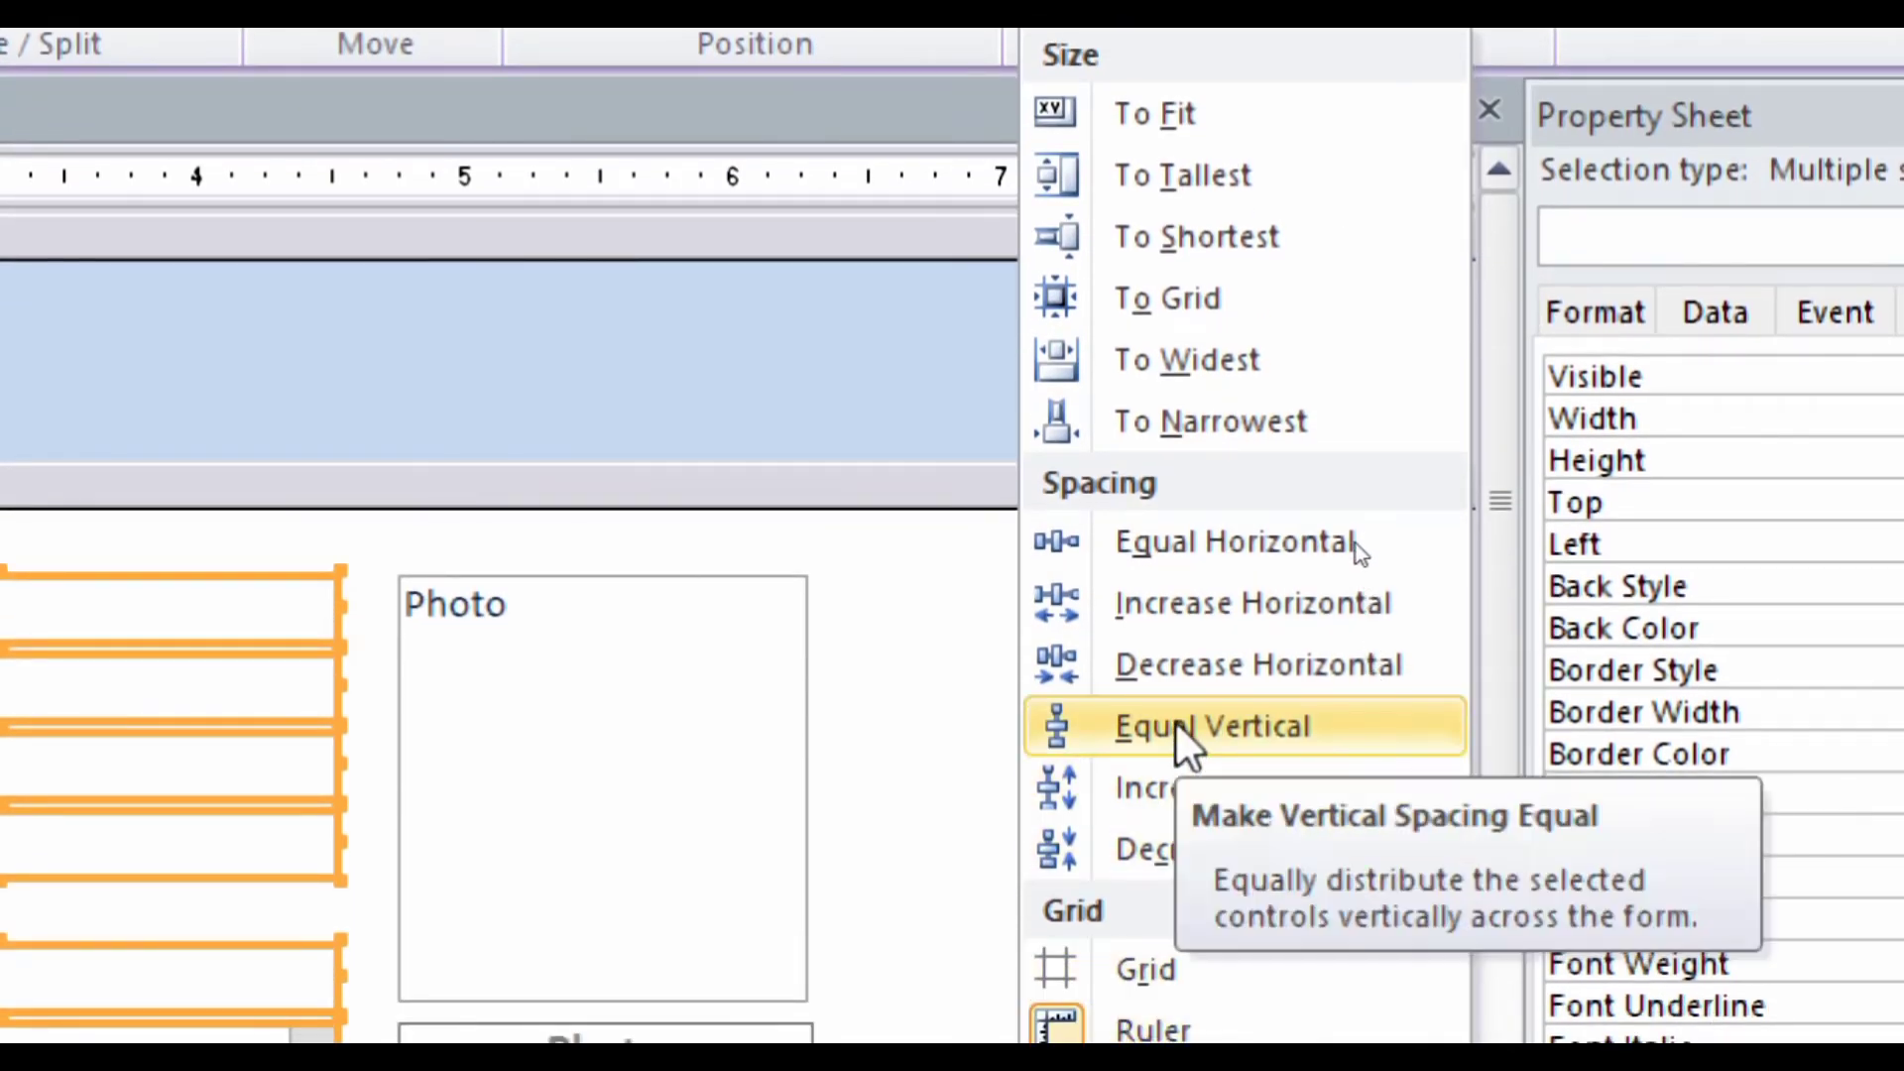
{"action": "left_click", "coordinate": [1175, 722]}
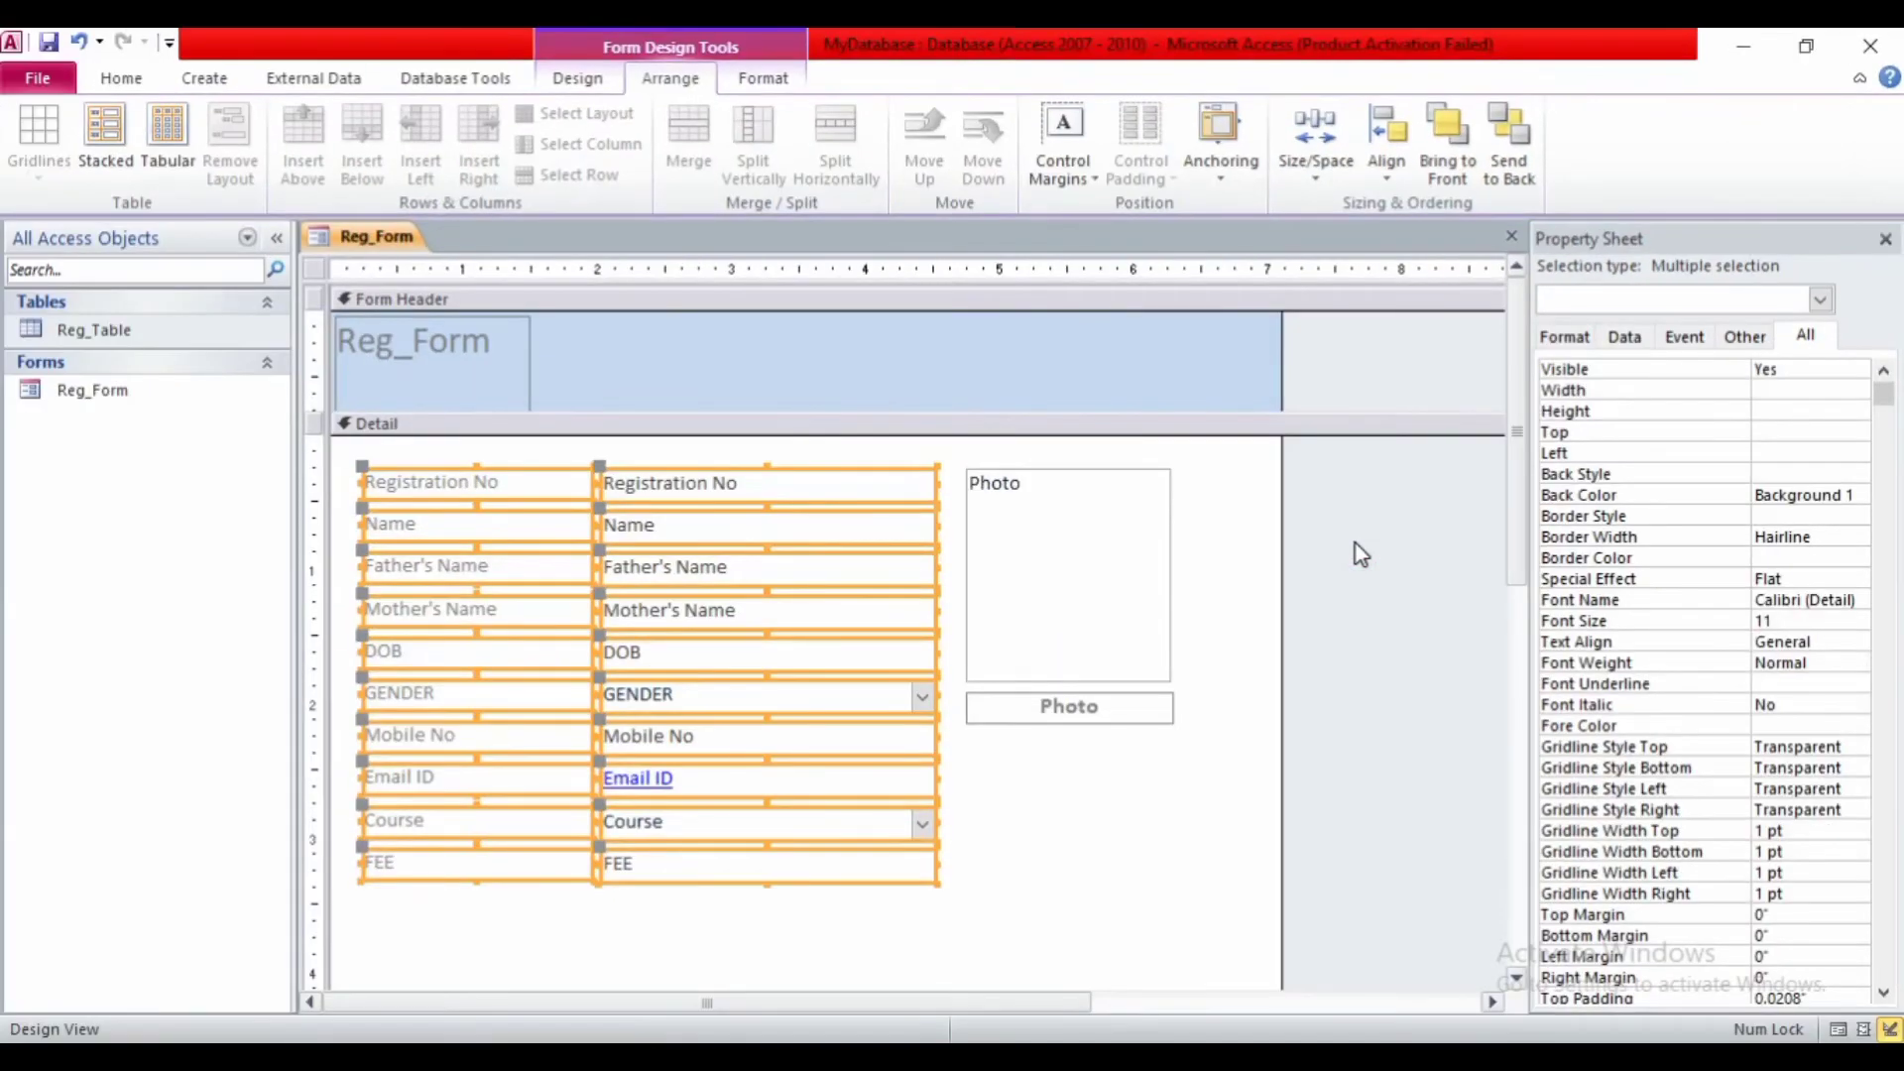
- Select the left column of field labels from Registration No through FEE
{"action": "left_click", "coordinate": [1109, 786]}
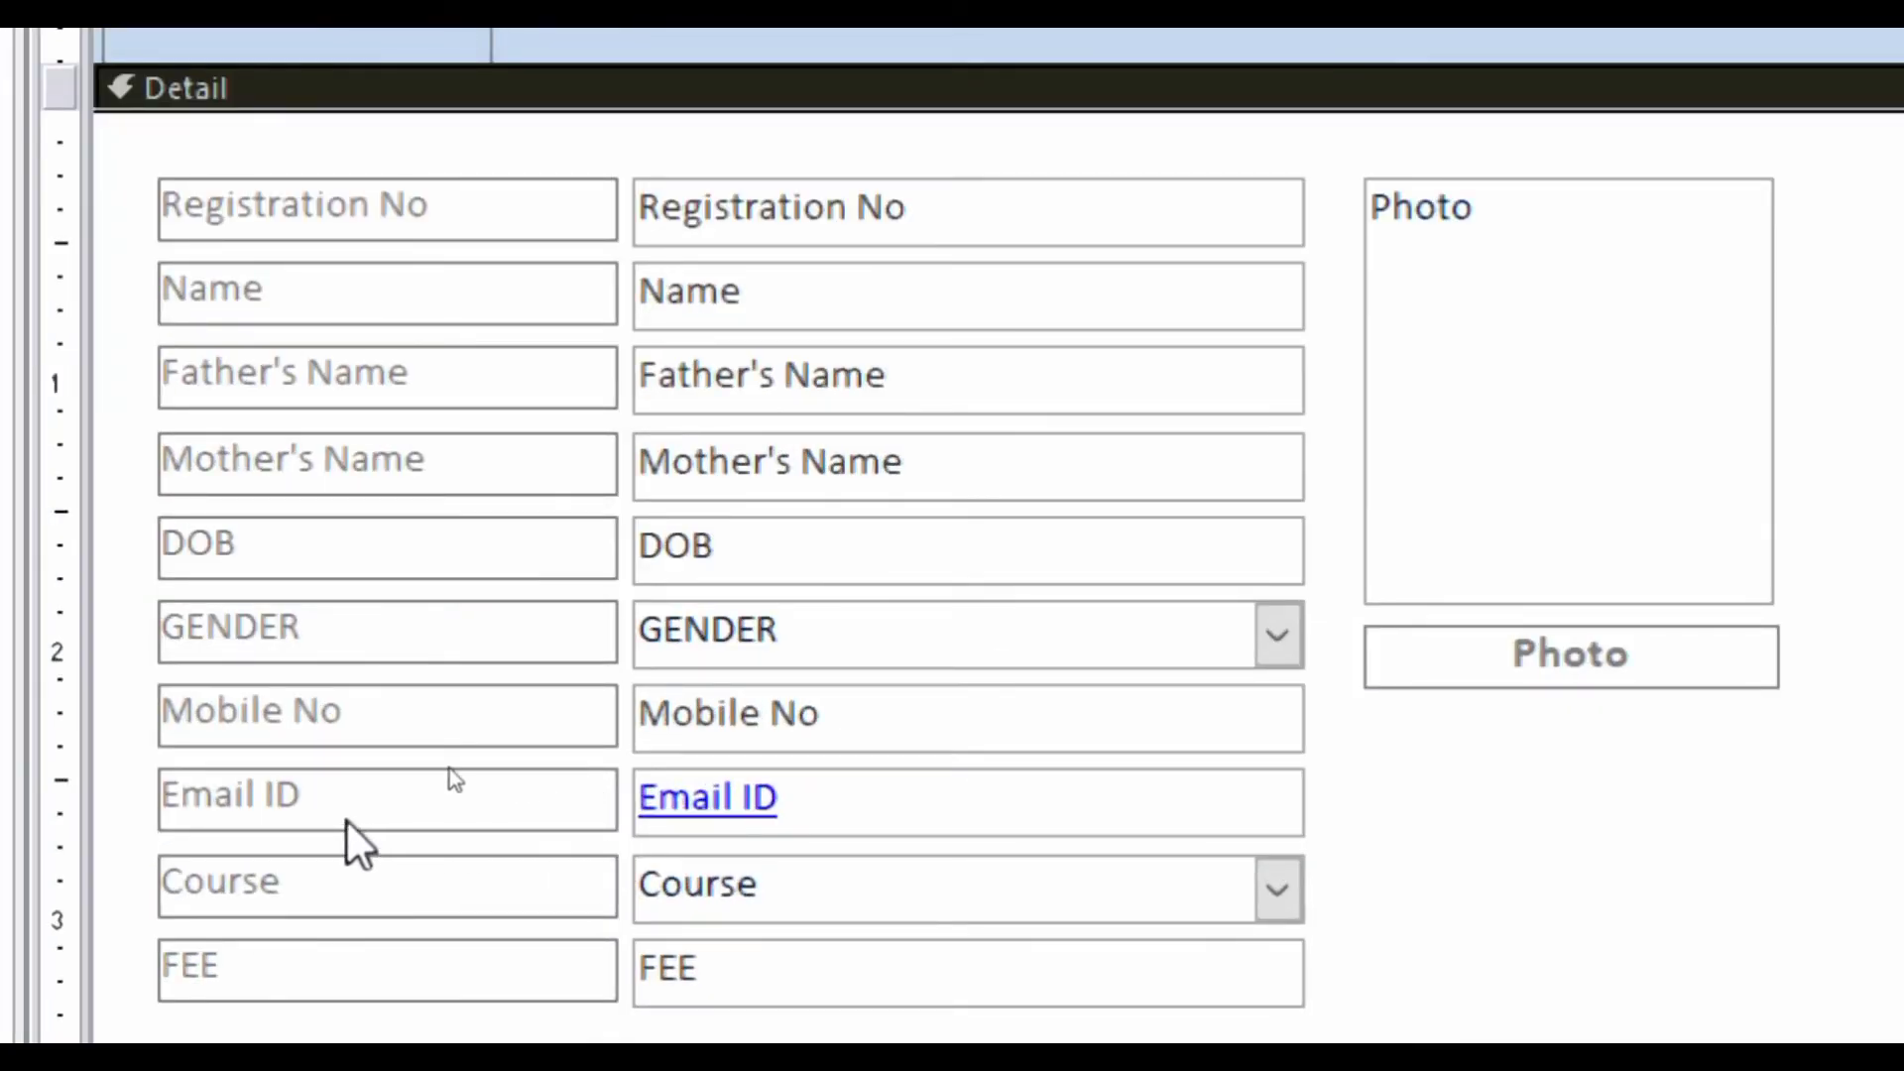
{"action": "left_click", "coordinate": [593, 732]}
{"action": "left_click", "coordinate": [647, 732]}
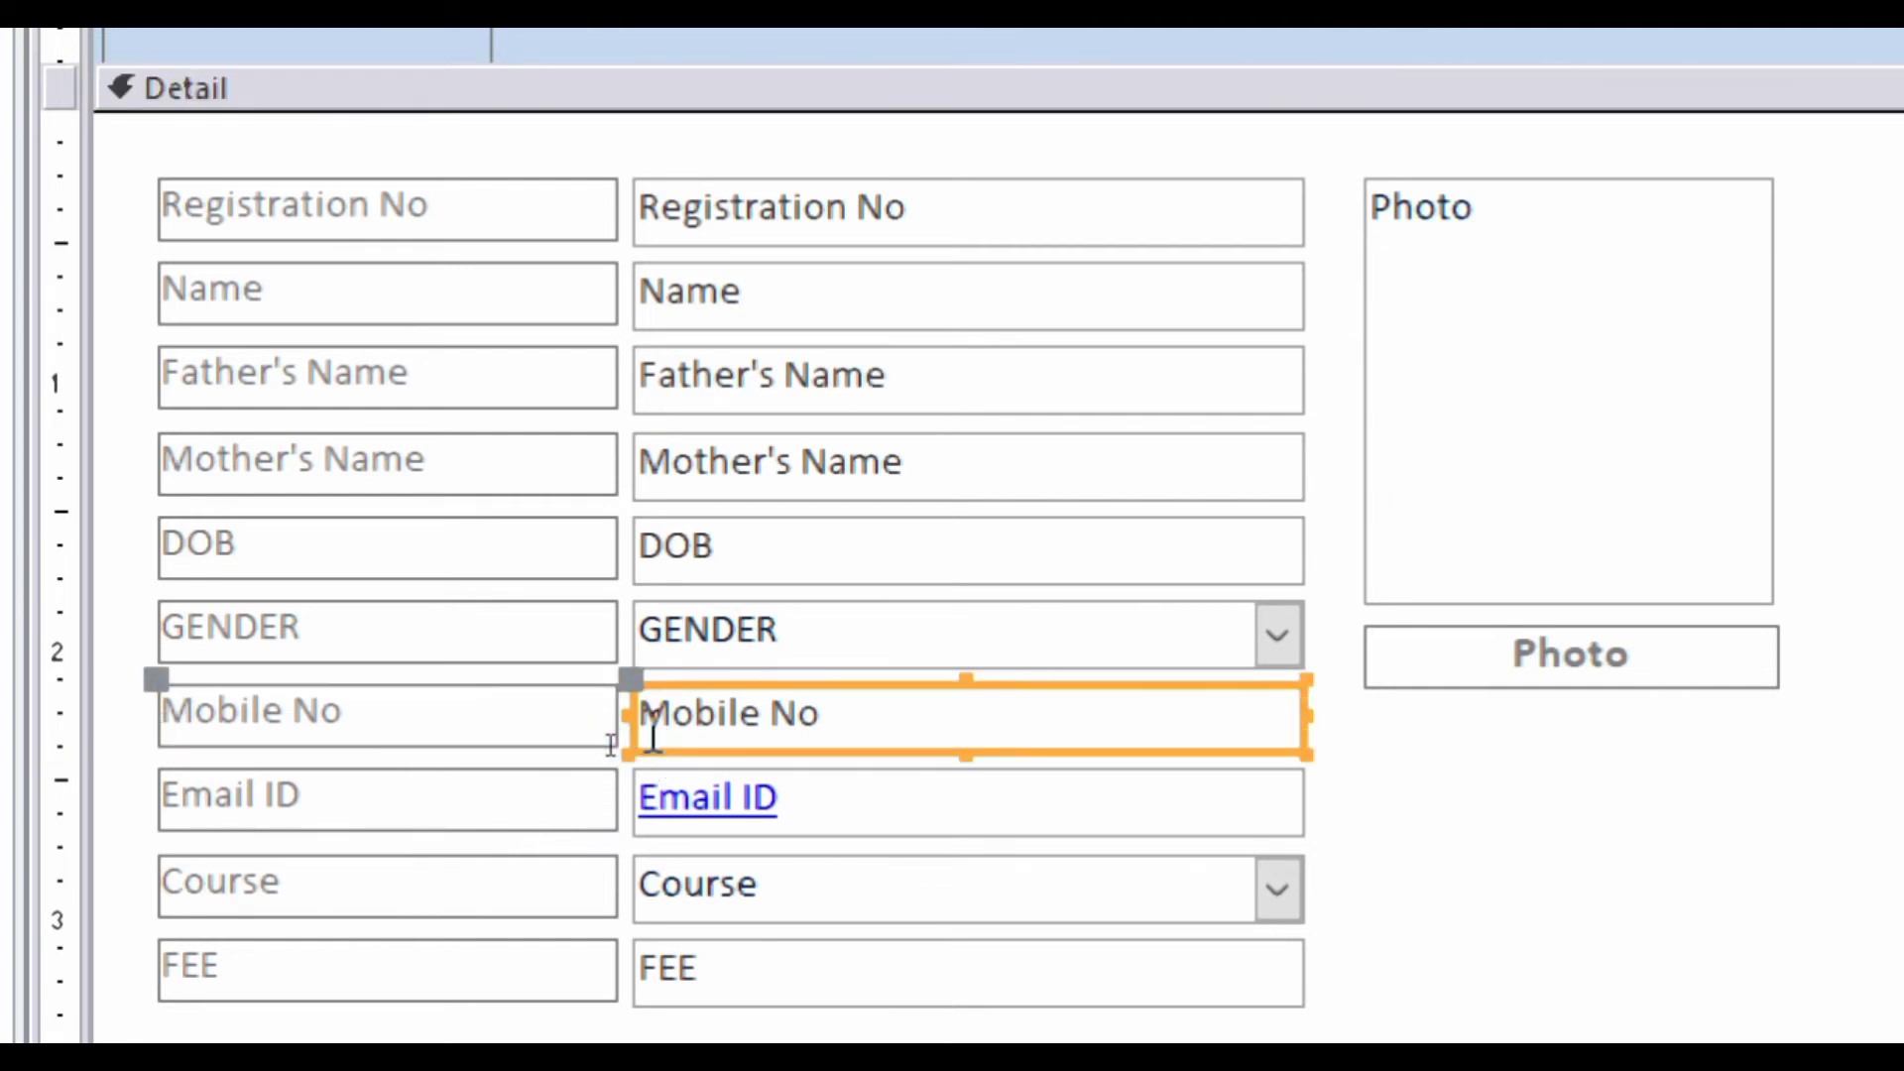
{"action": "scroll", "coordinate": [582, 935], "scroll_direction": "down", "scroll_amount": 1}
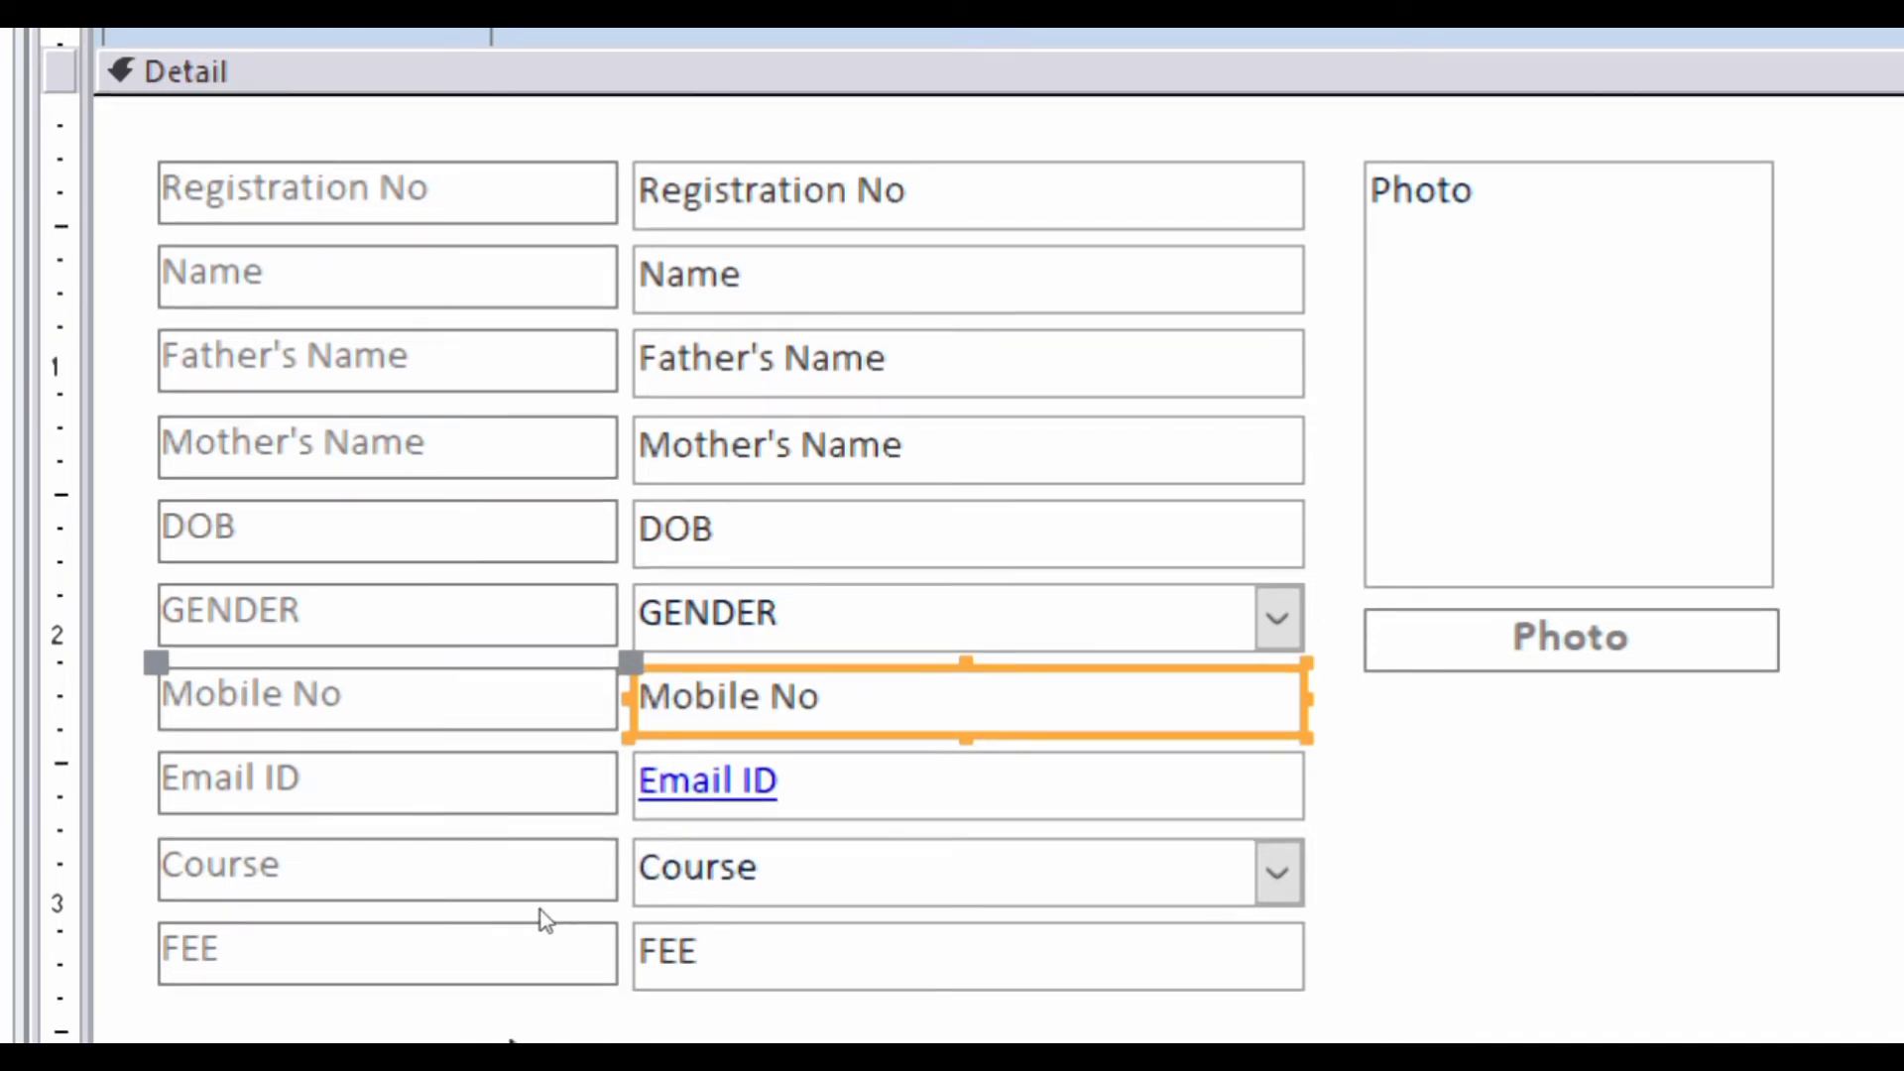
{"action": "left_click_drag", "start_coordinate": [510, 1039], "coordinate": [365, 166]}
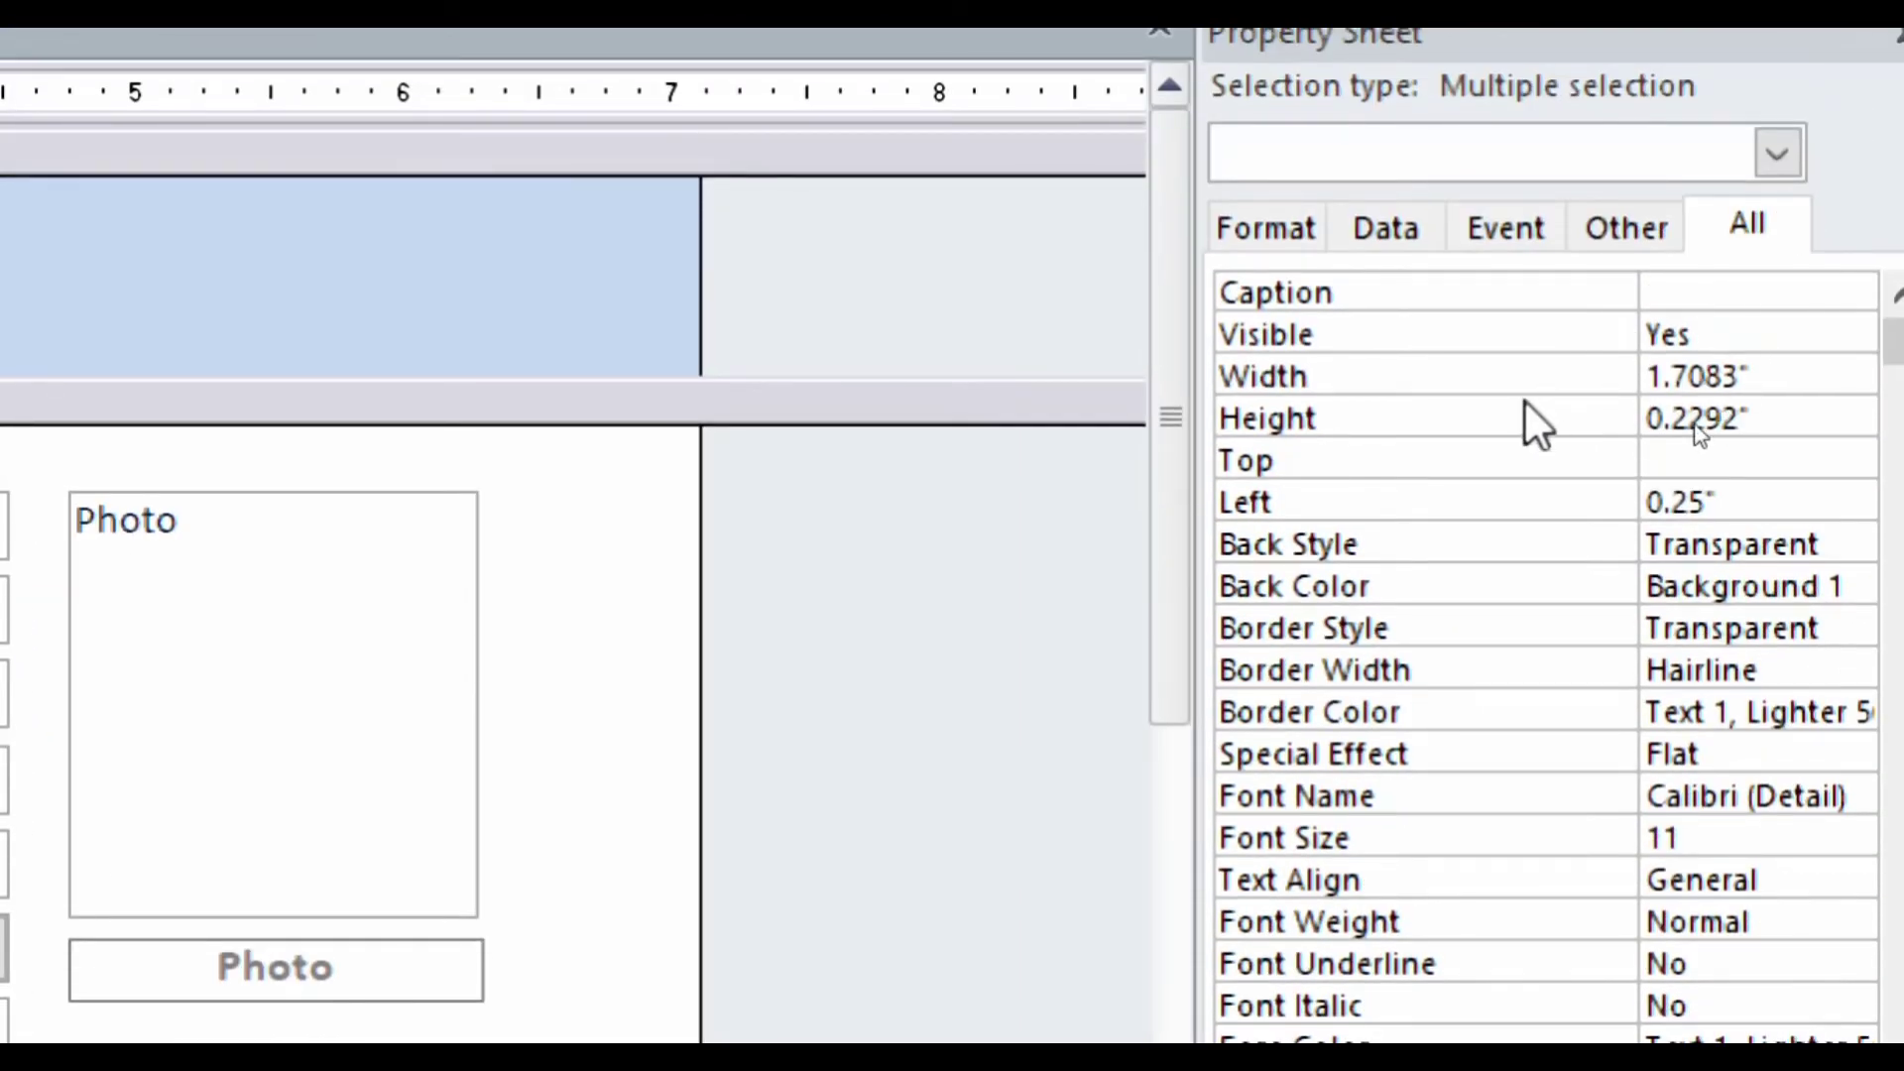
- Set the selected field labels' Height to 0.25" so they line up with their field boxes
{"action": "left_click", "coordinate": [1814, 428]}
{"action": "key", "text": "BackSpace"}
{"action": "key", "text": "BackSpace"}
{"action": "key", "text": "BackSpace"}
{"action": "key", "text": "BackSpace"}
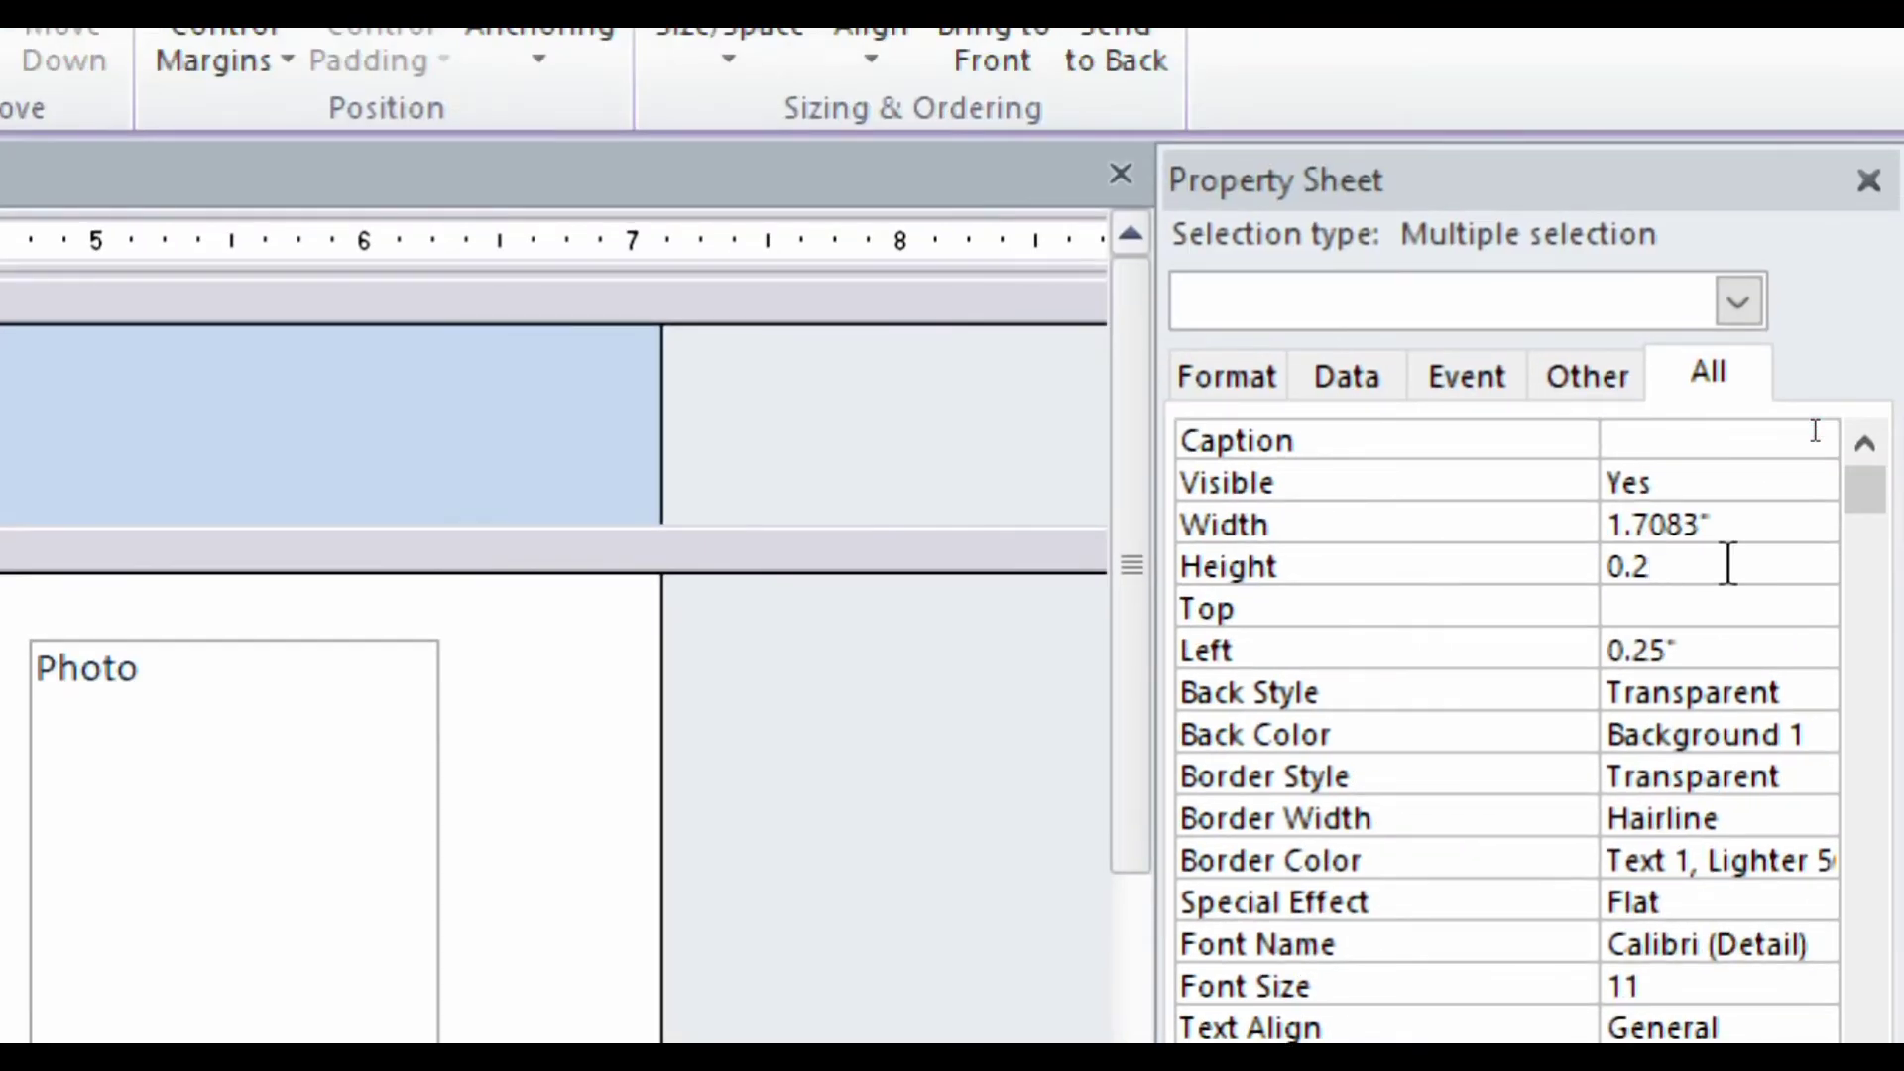
{"action": "type", "text": "5"}
{"action": "key", "text": "Return"}
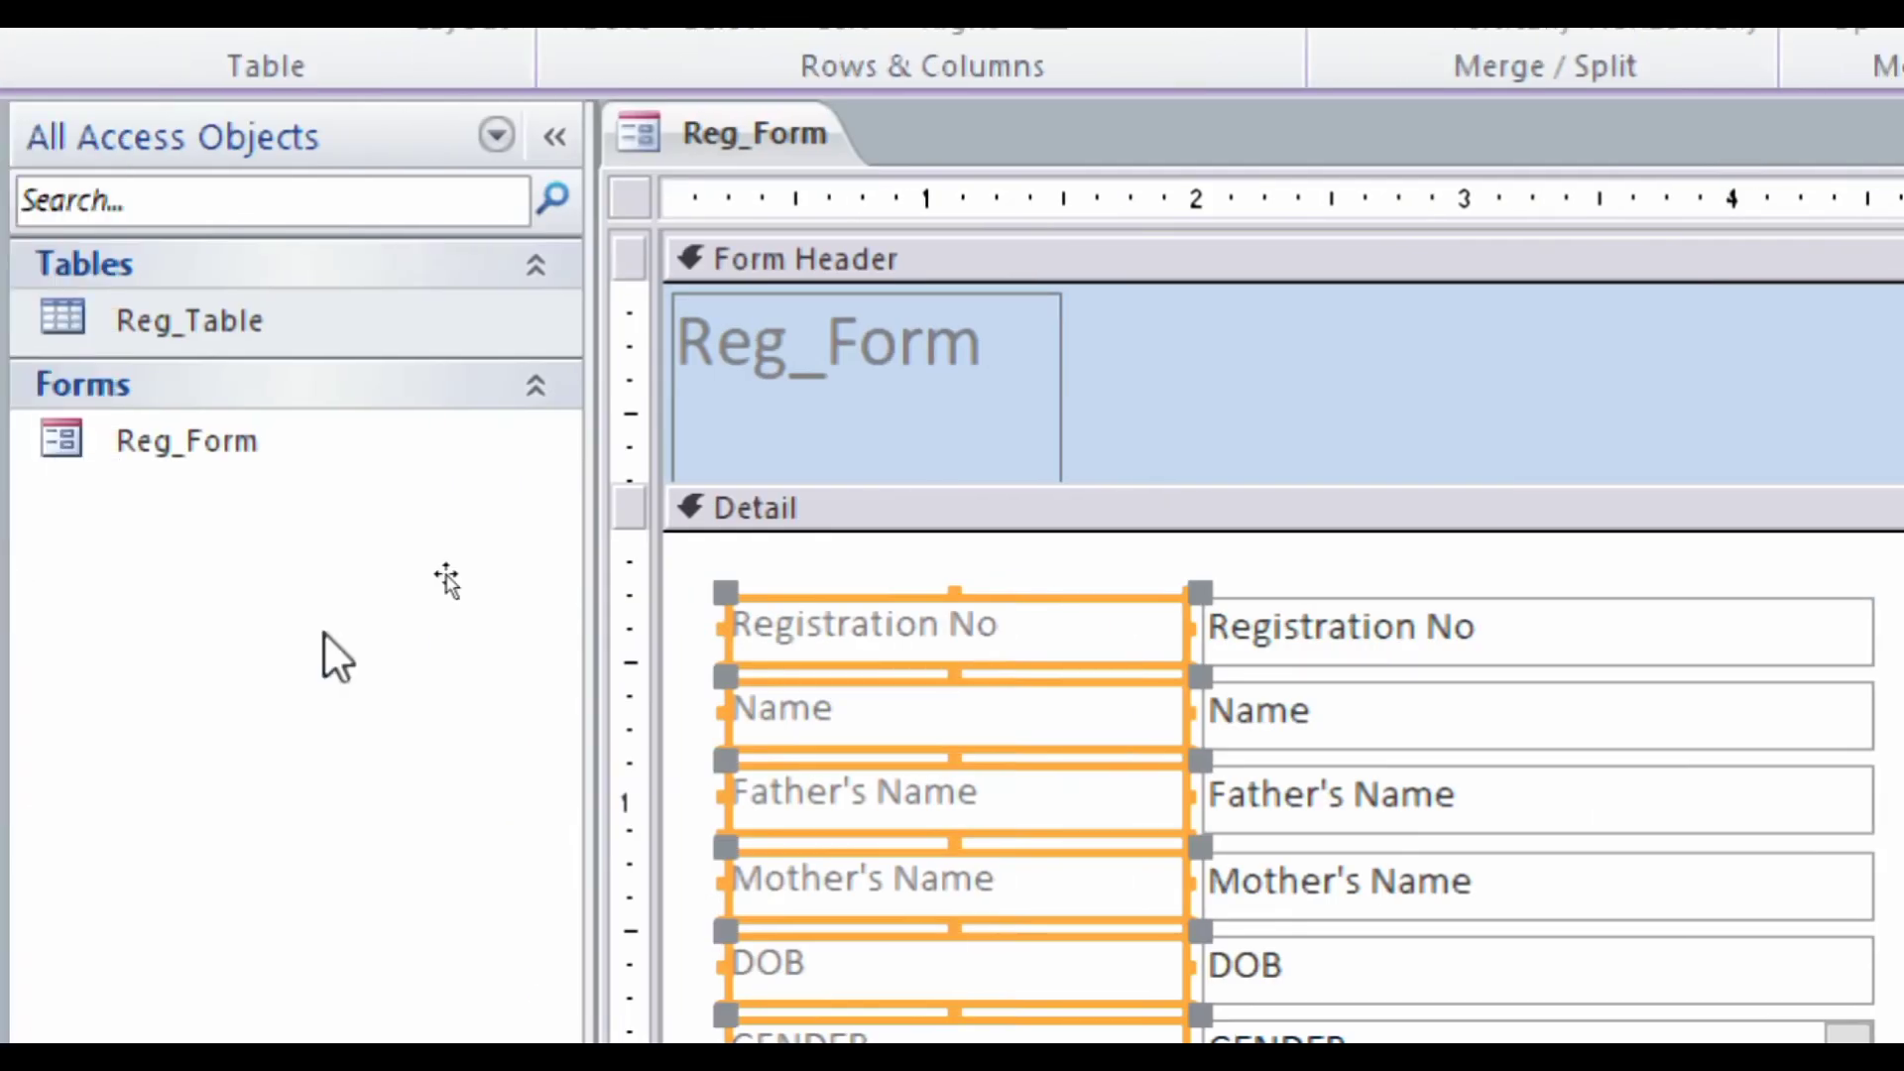
{"action": "left_click", "coordinate": [1285, 872]}
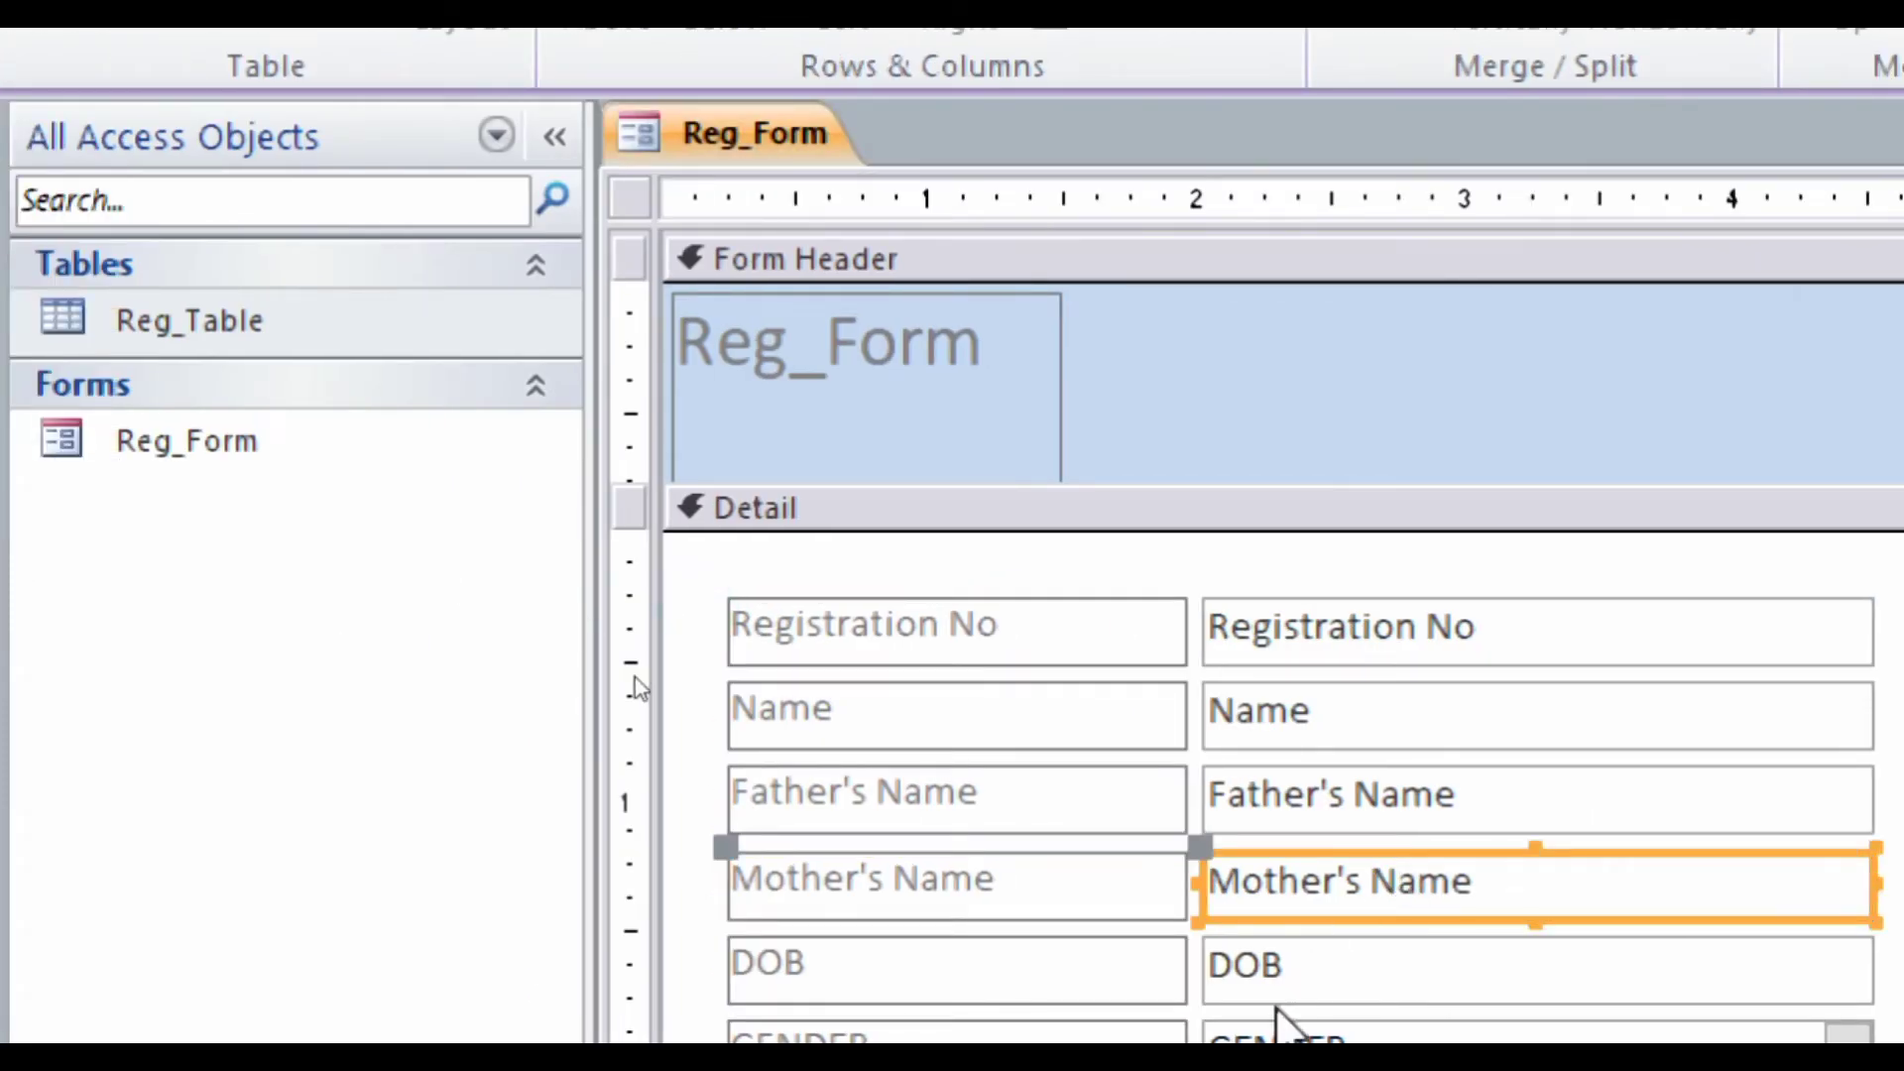
{"action": "left_click", "coordinate": [1266, 1031]}
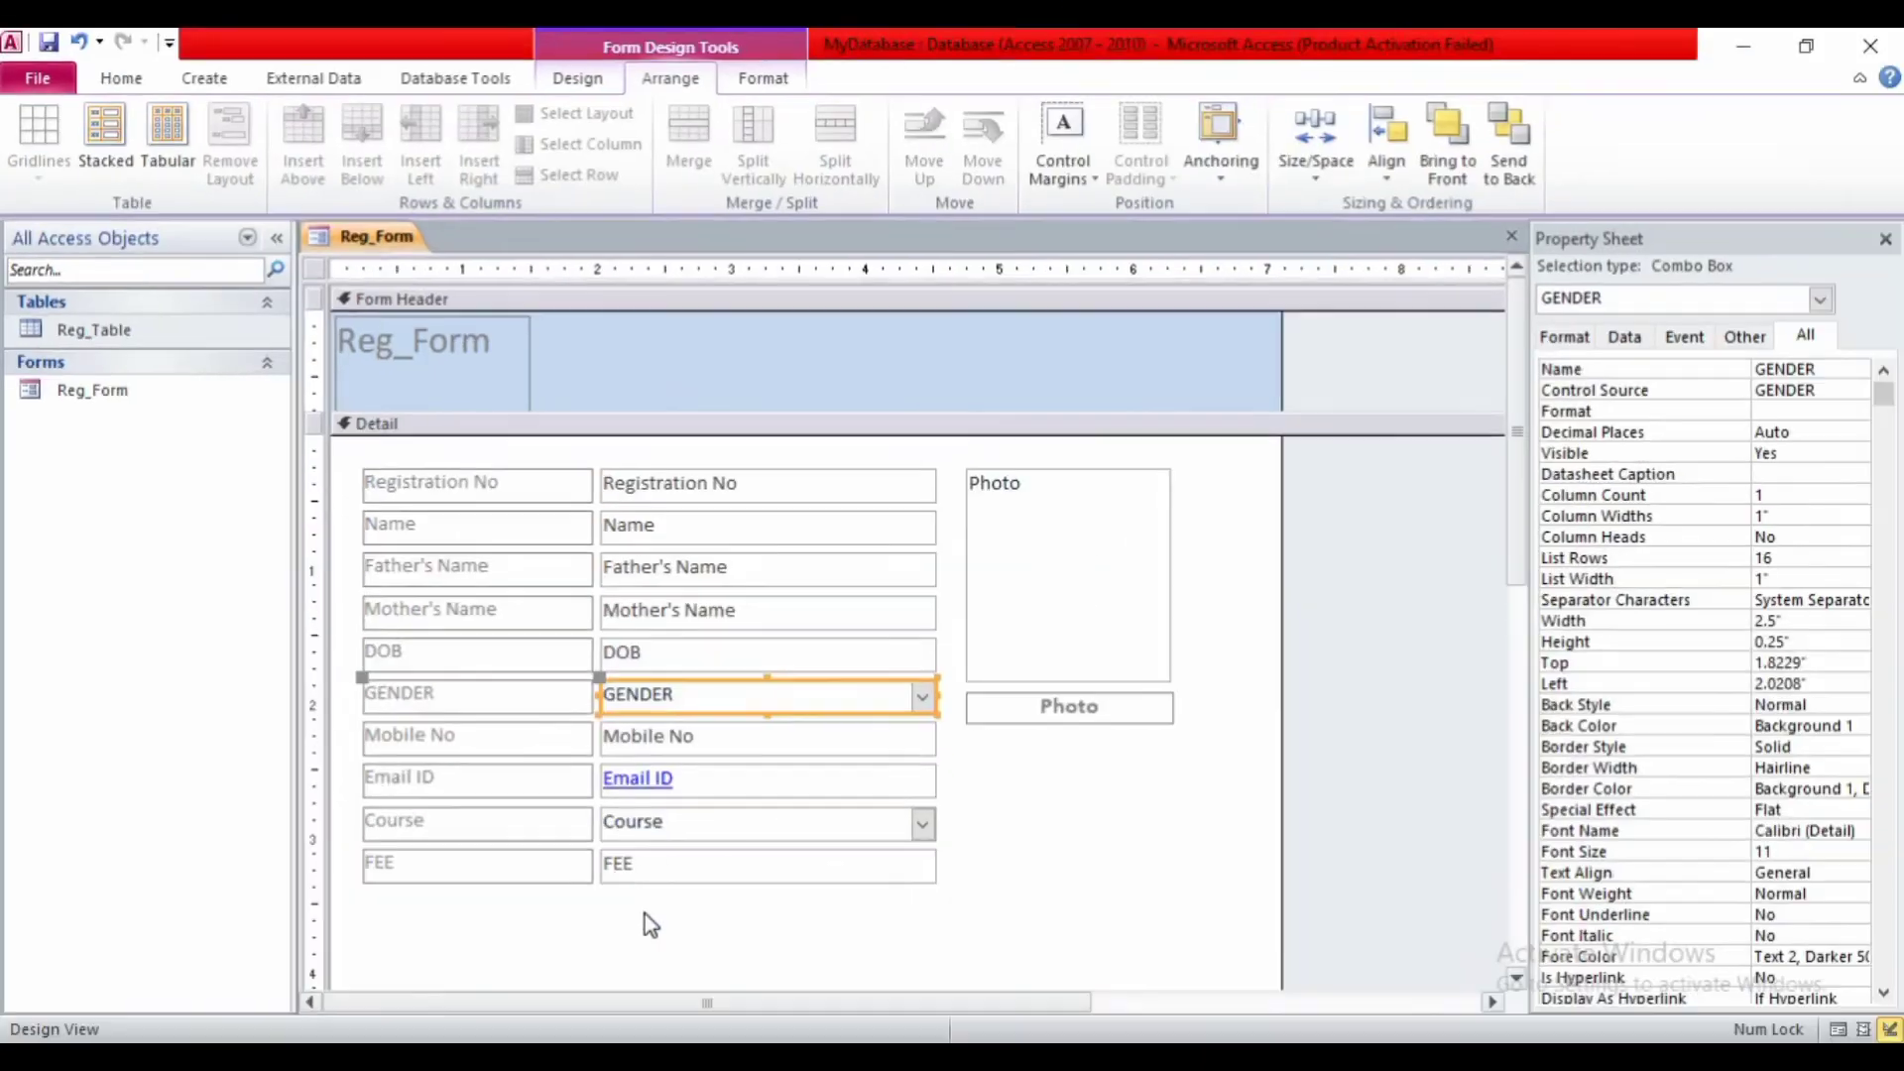
{"action": "left_click", "coordinate": [1024, 873]}
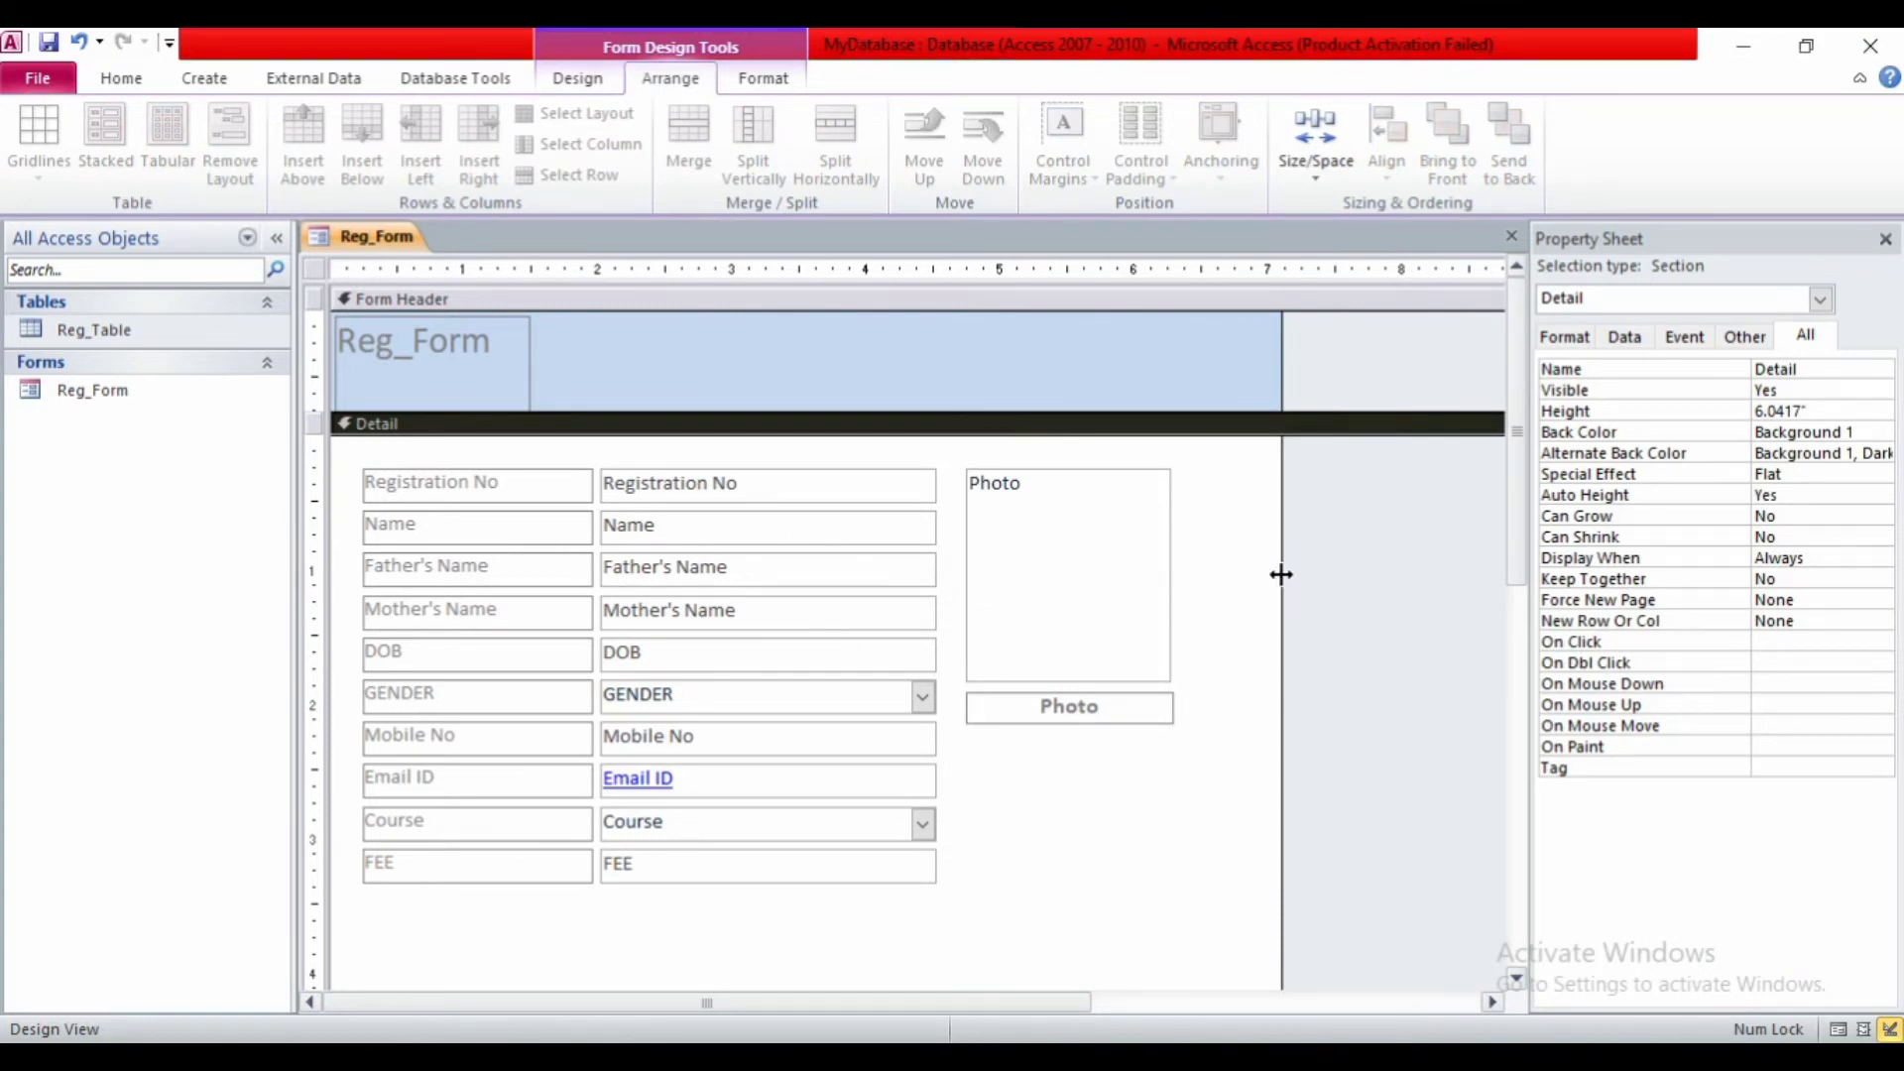
- Narrow the form width, widen the header title label and retype it as 'Registration Form'
{"action": "left_click_drag", "start_coordinate": [1281, 574], "coordinate": [1207, 582]}
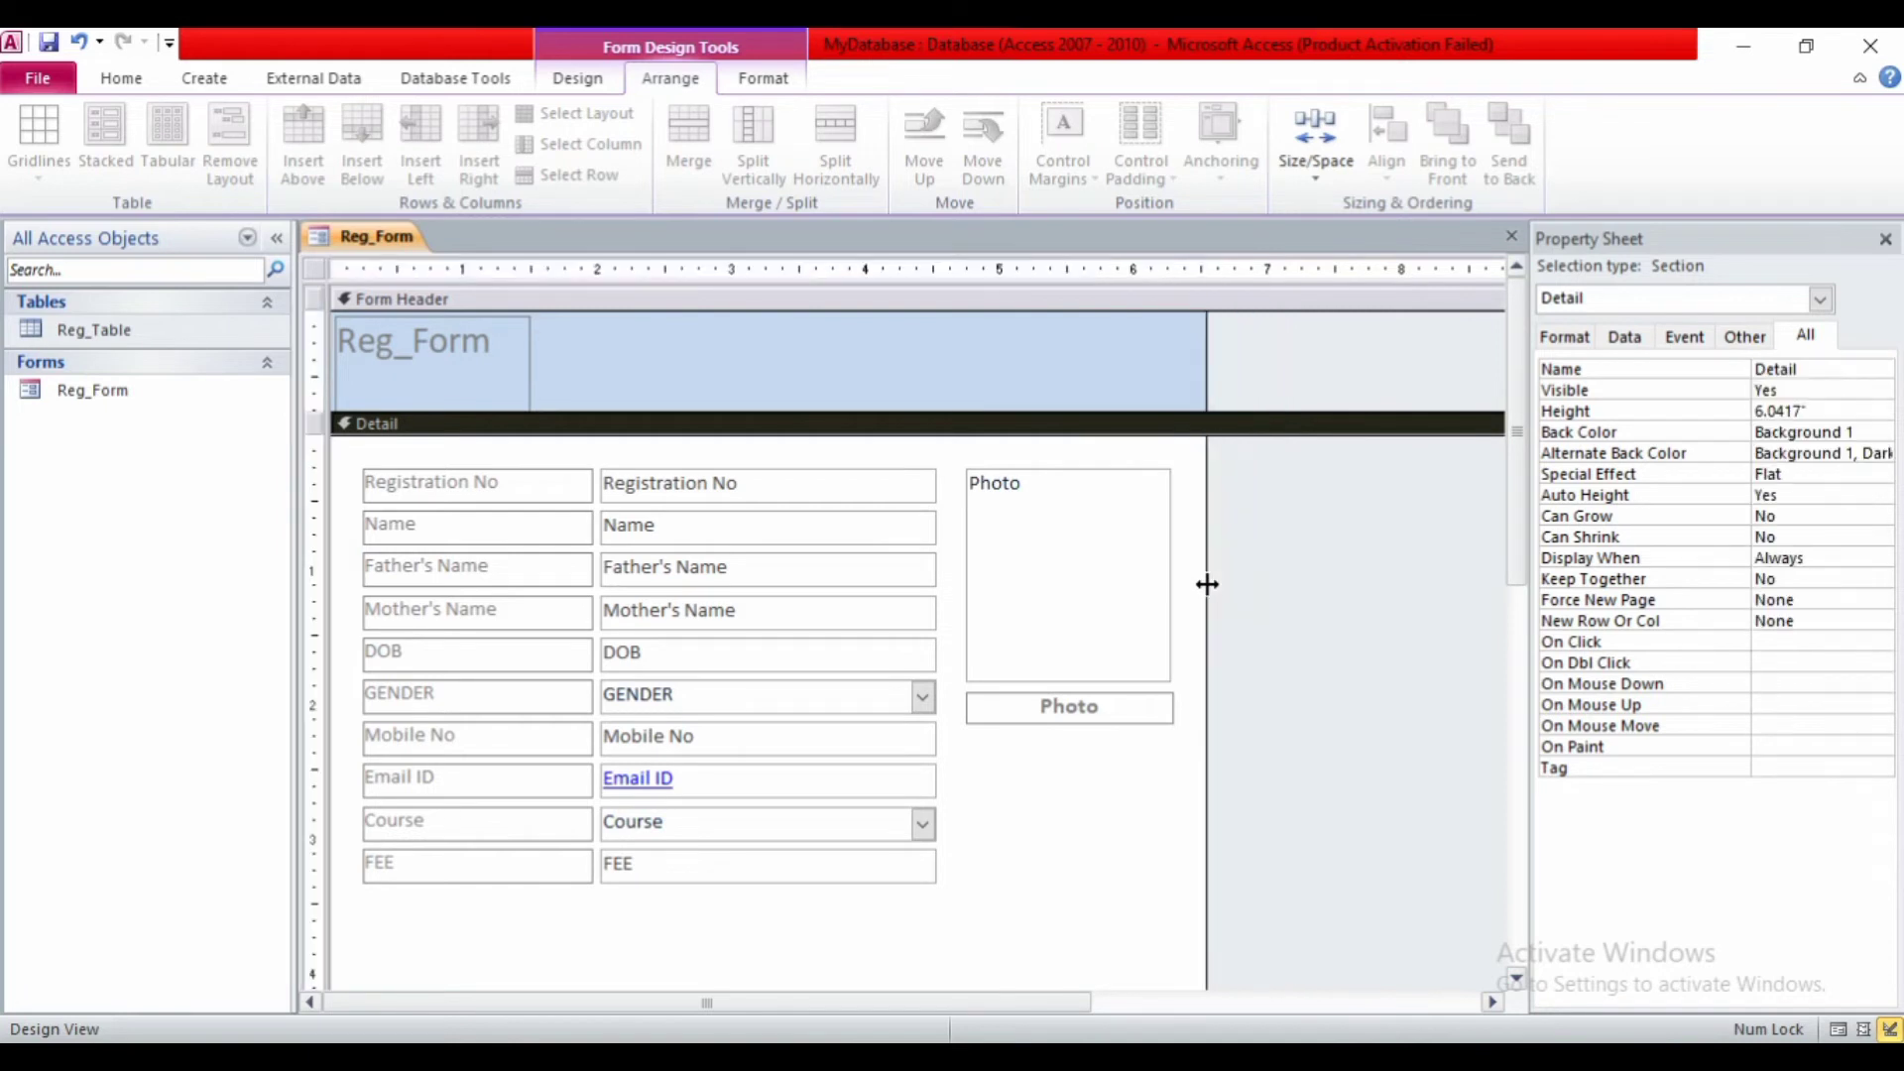
{"action": "left_click", "coordinate": [472, 345]}
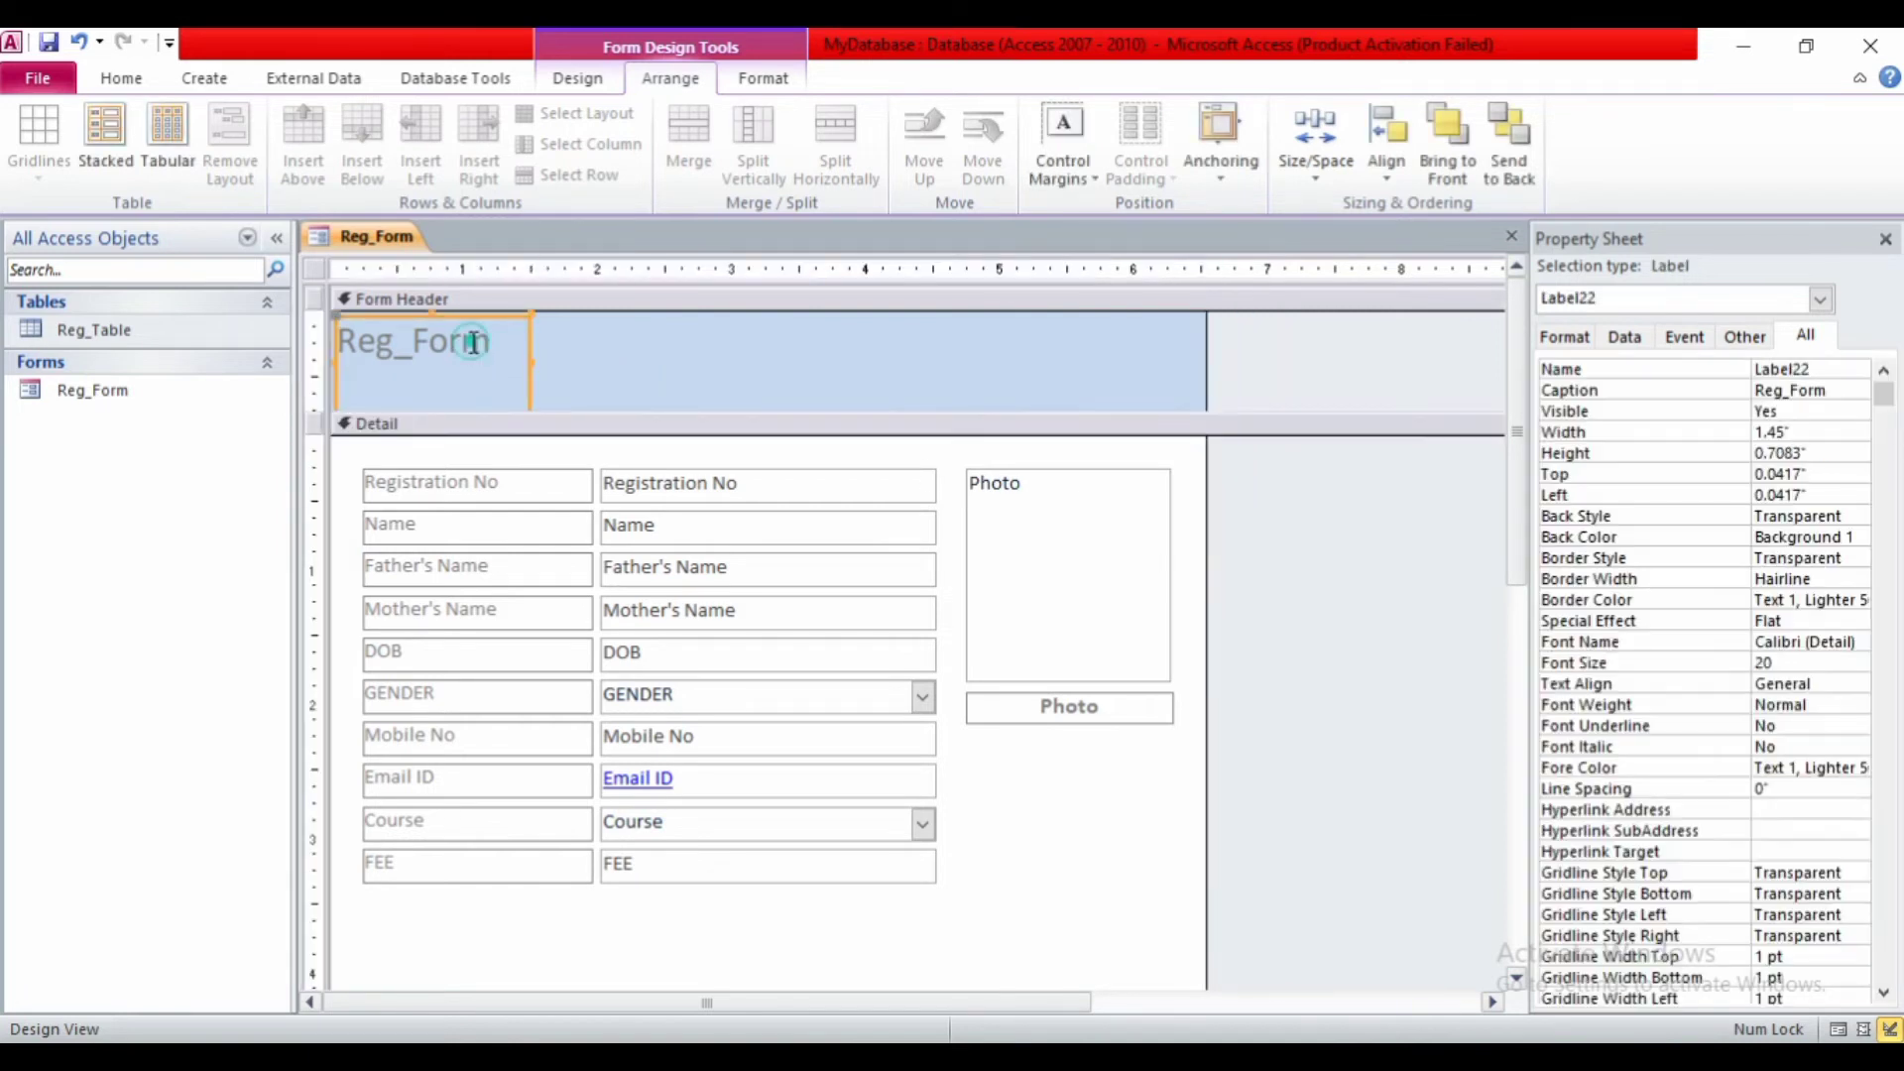
{"action": "left_click_drag", "start_coordinate": [528, 365], "coordinate": [1168, 349]}
{"action": "left_click", "coordinate": [615, 336]}
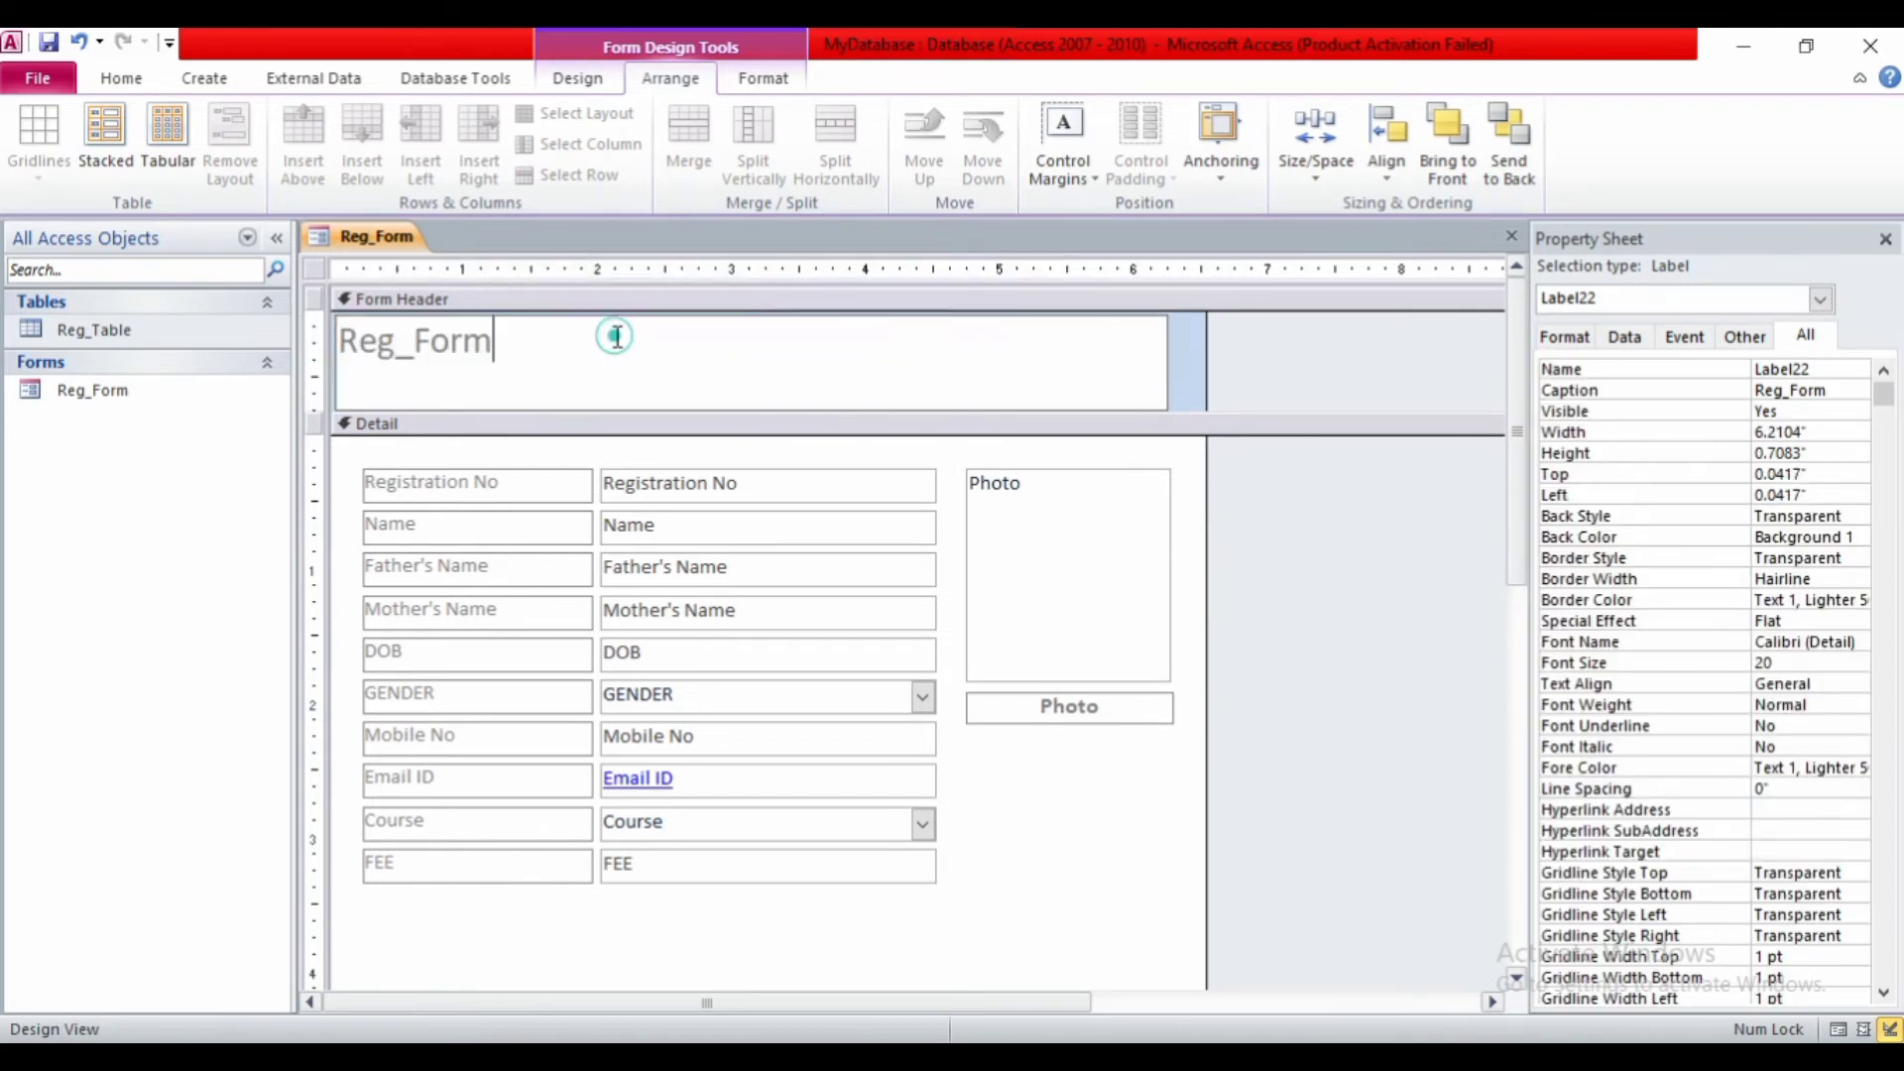
{"action": "key", "text": "BackSpace"}
{"action": "key", "text": "BackSpace"}
{"action": "key", "text": "BackSpace"}
{"action": "key", "text": "BackSpace"}
{"action": "key", "text": "BackSpace"}
{"action": "key", "text": "BackSpace"}
{"action": "key", "text": "BackSpace"}
{"action": "key", "text": "BackSpace"}
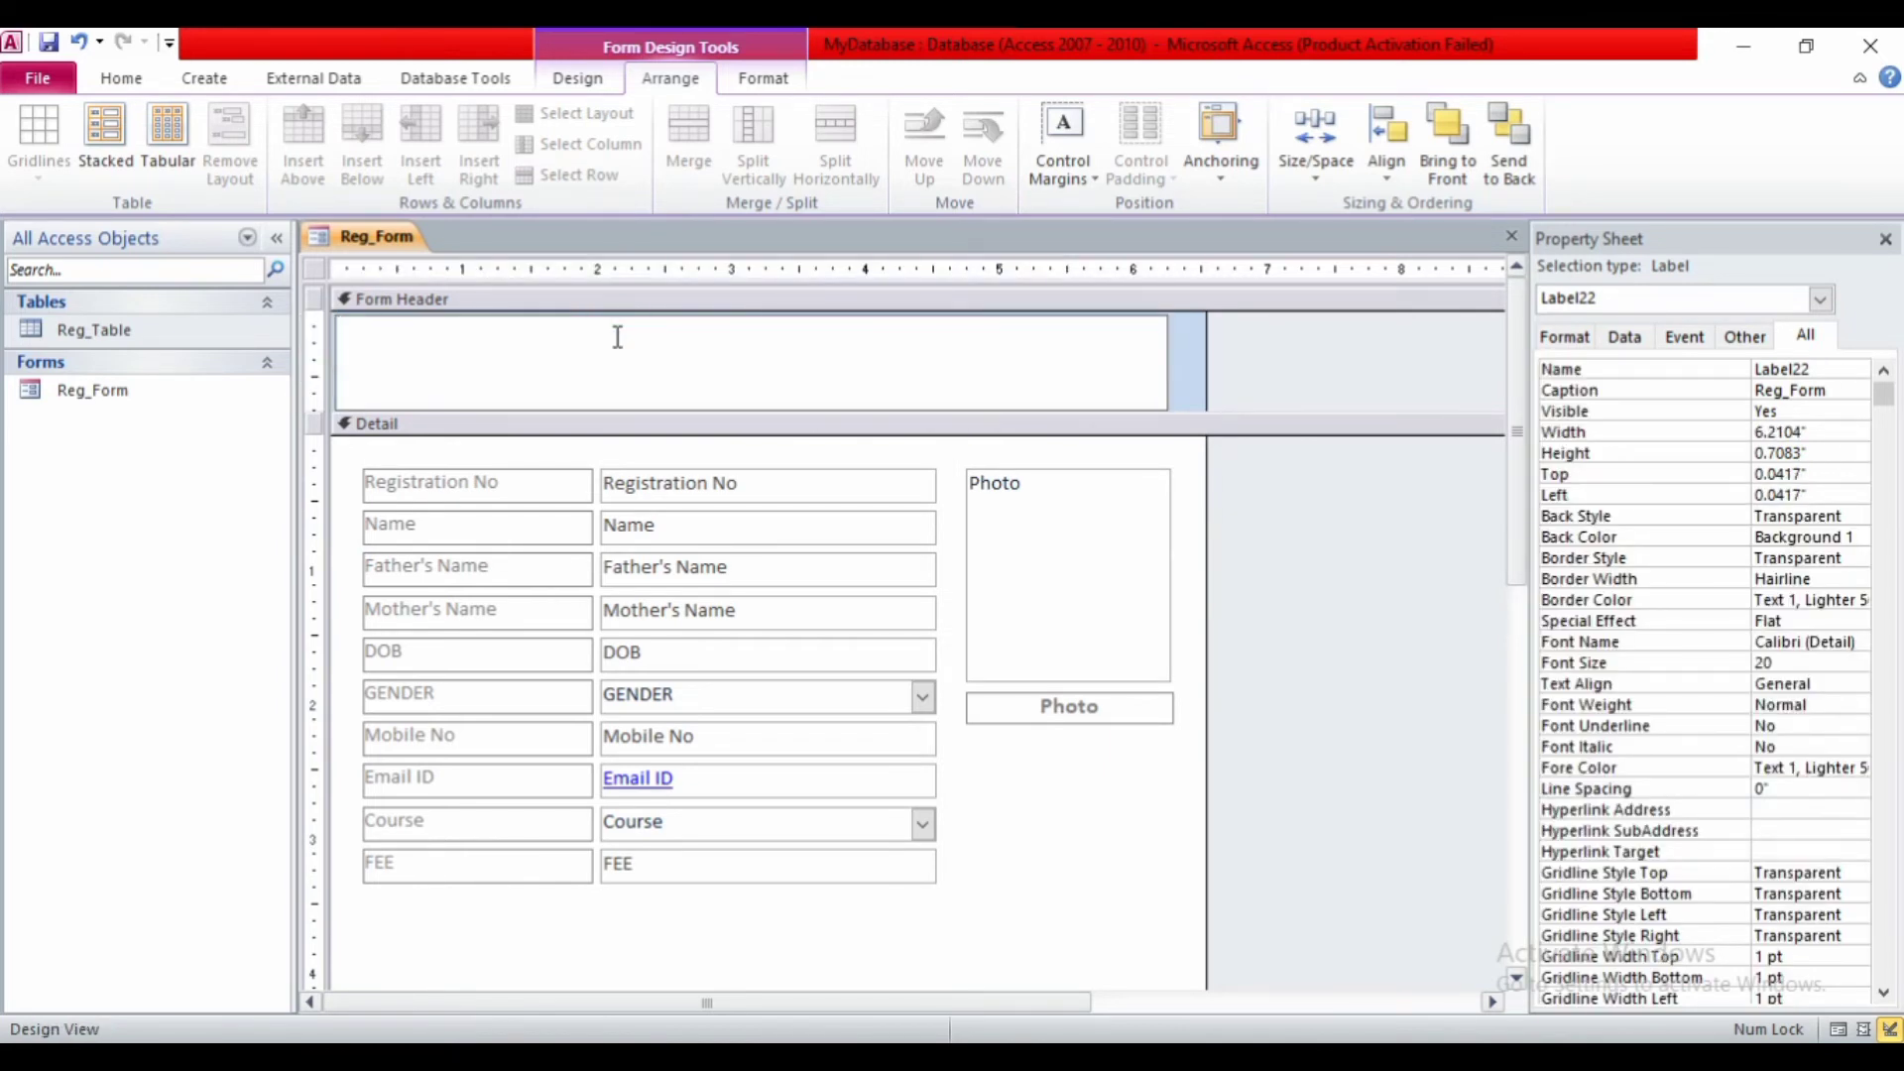
{"action": "type", "text": "Registration "}
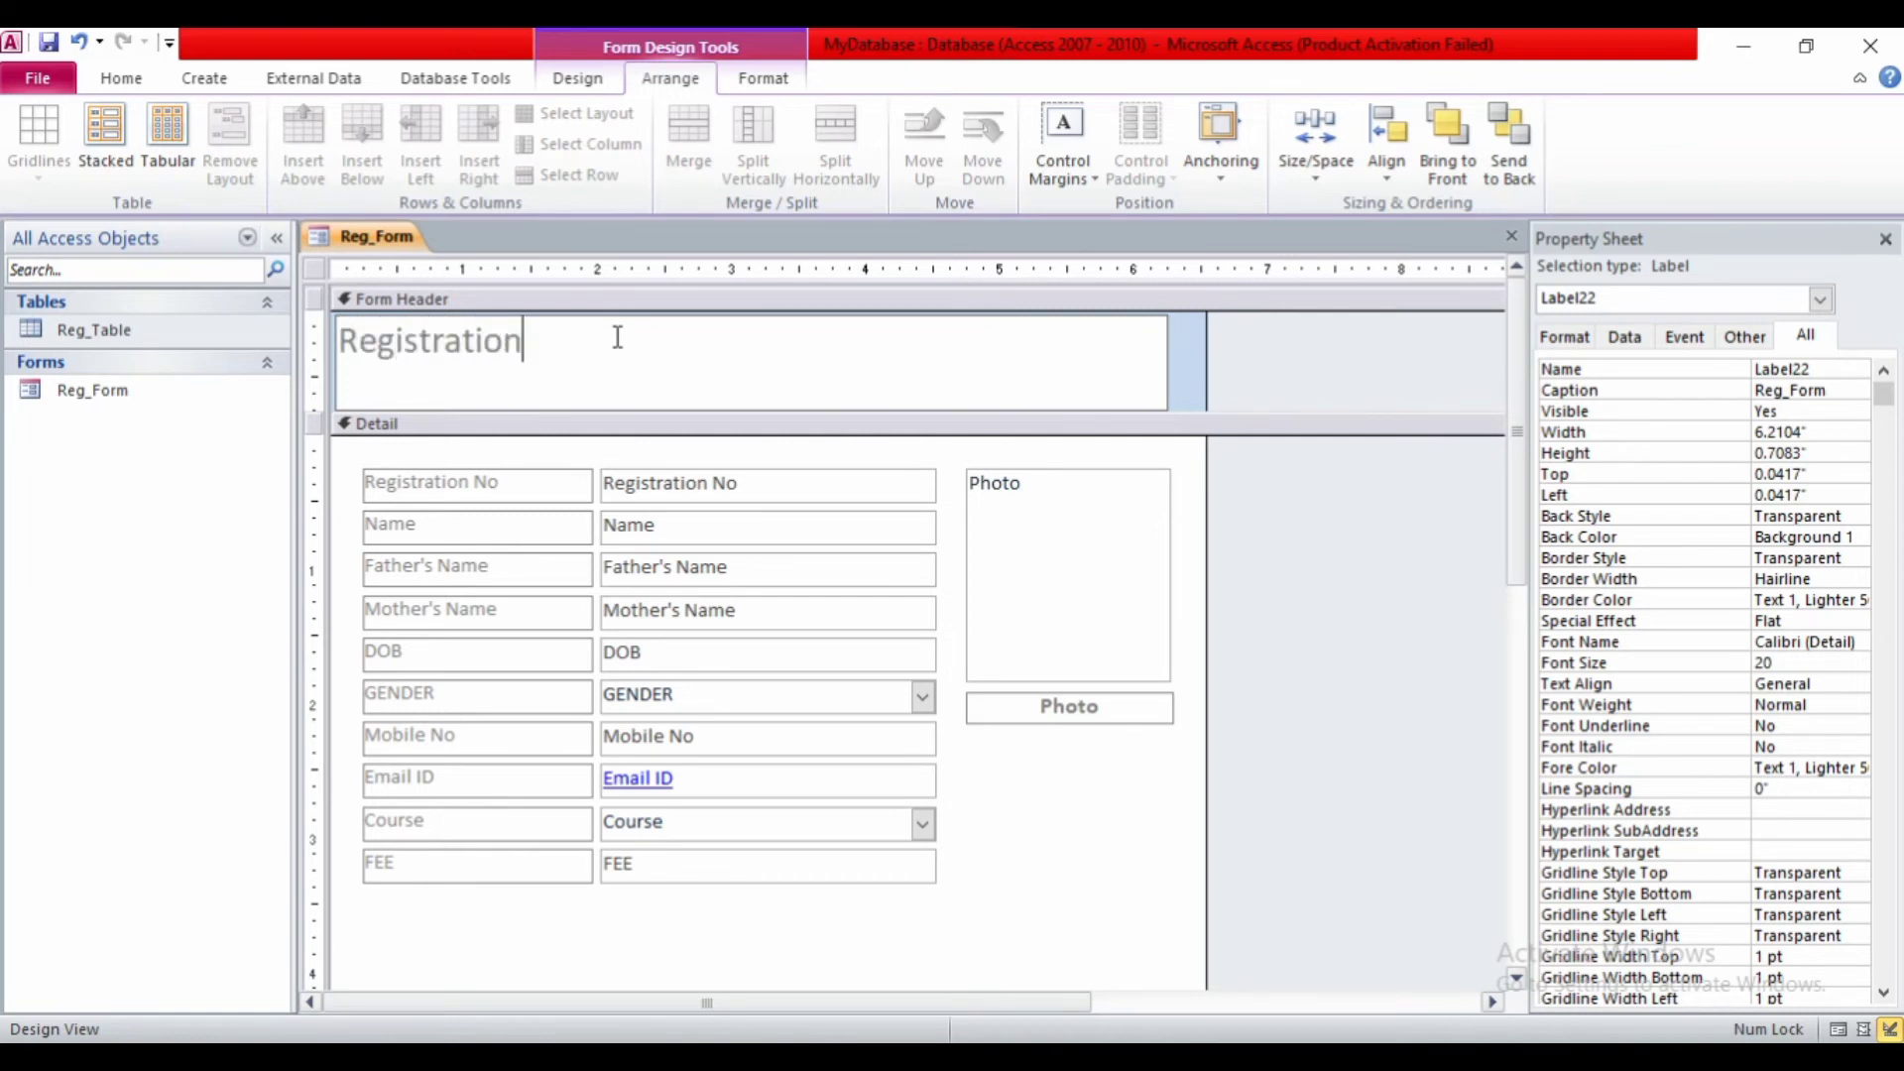
{"action": "type", "text": "Form"}
- Centre the title at 48 pt font and make the Form Header and title label taller
{"action": "left_click", "coordinate": [628, 405]}
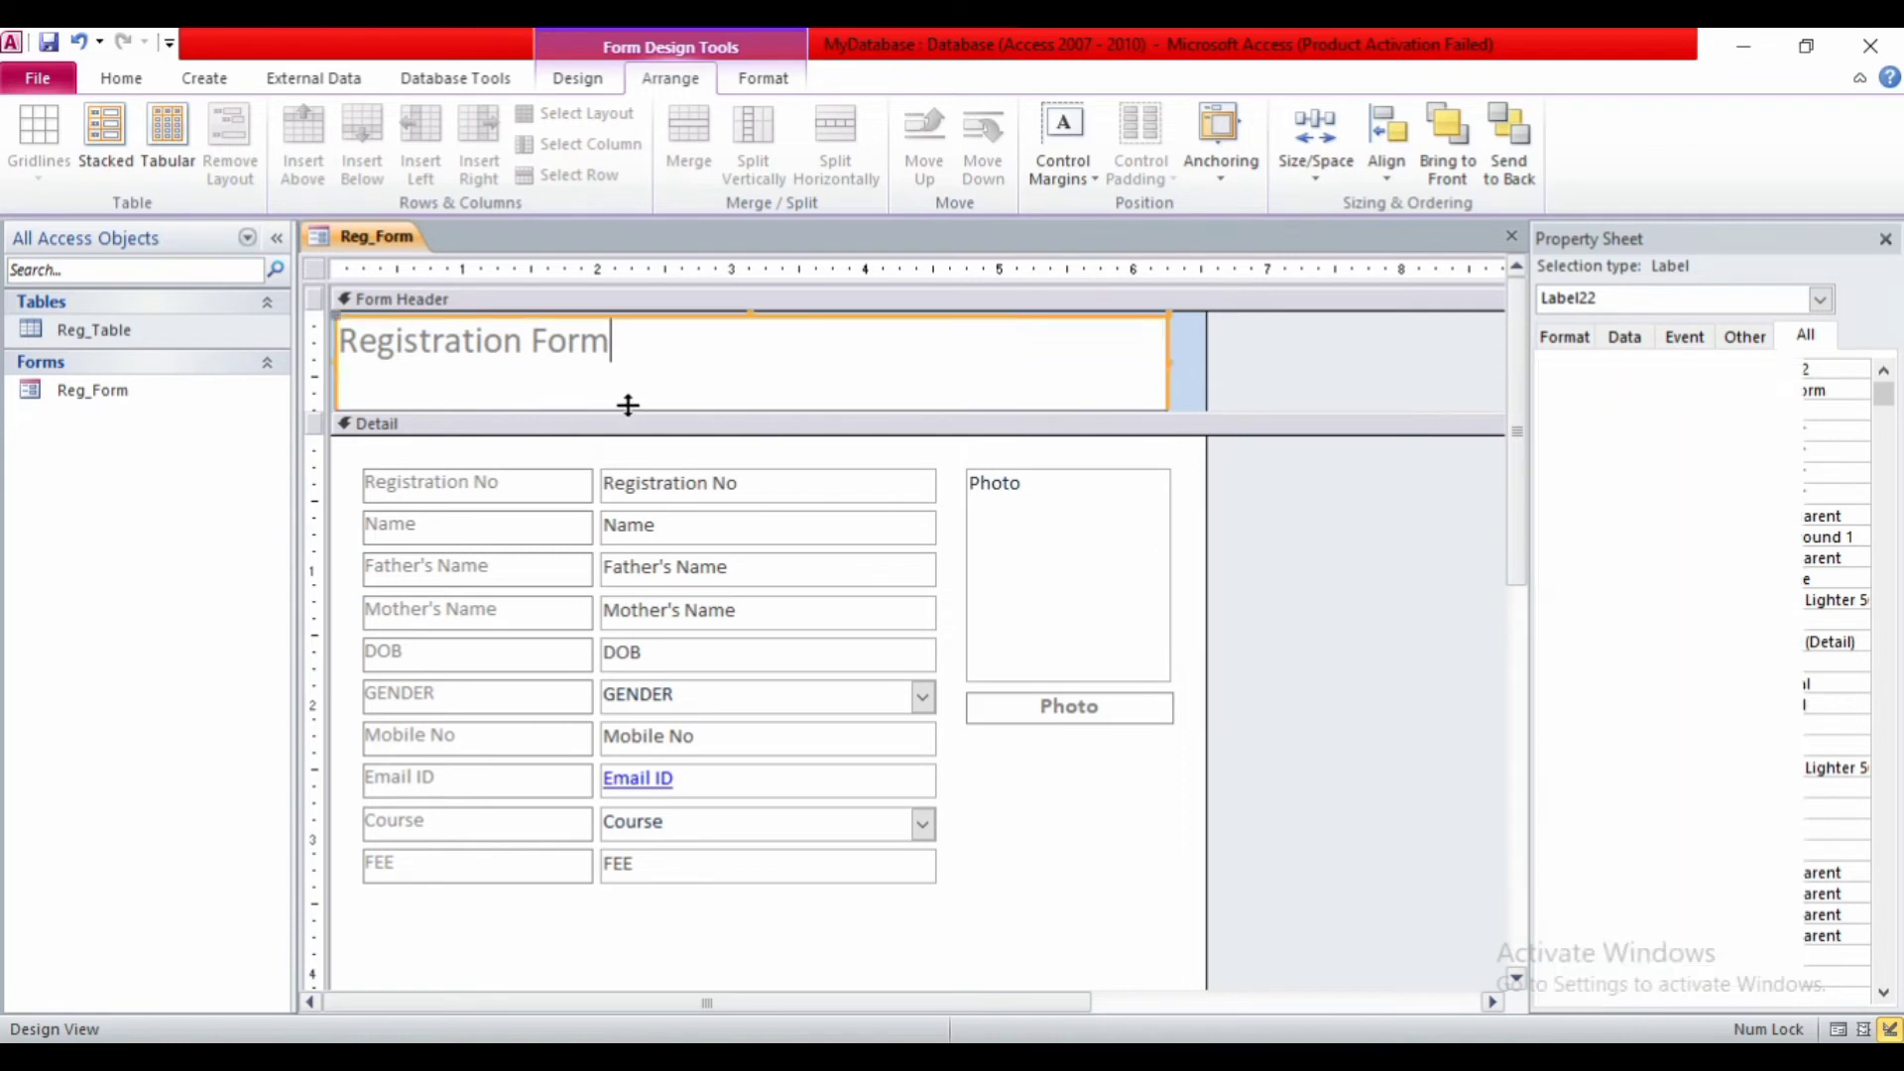
{"action": "key", "text": "ctrl+e"}
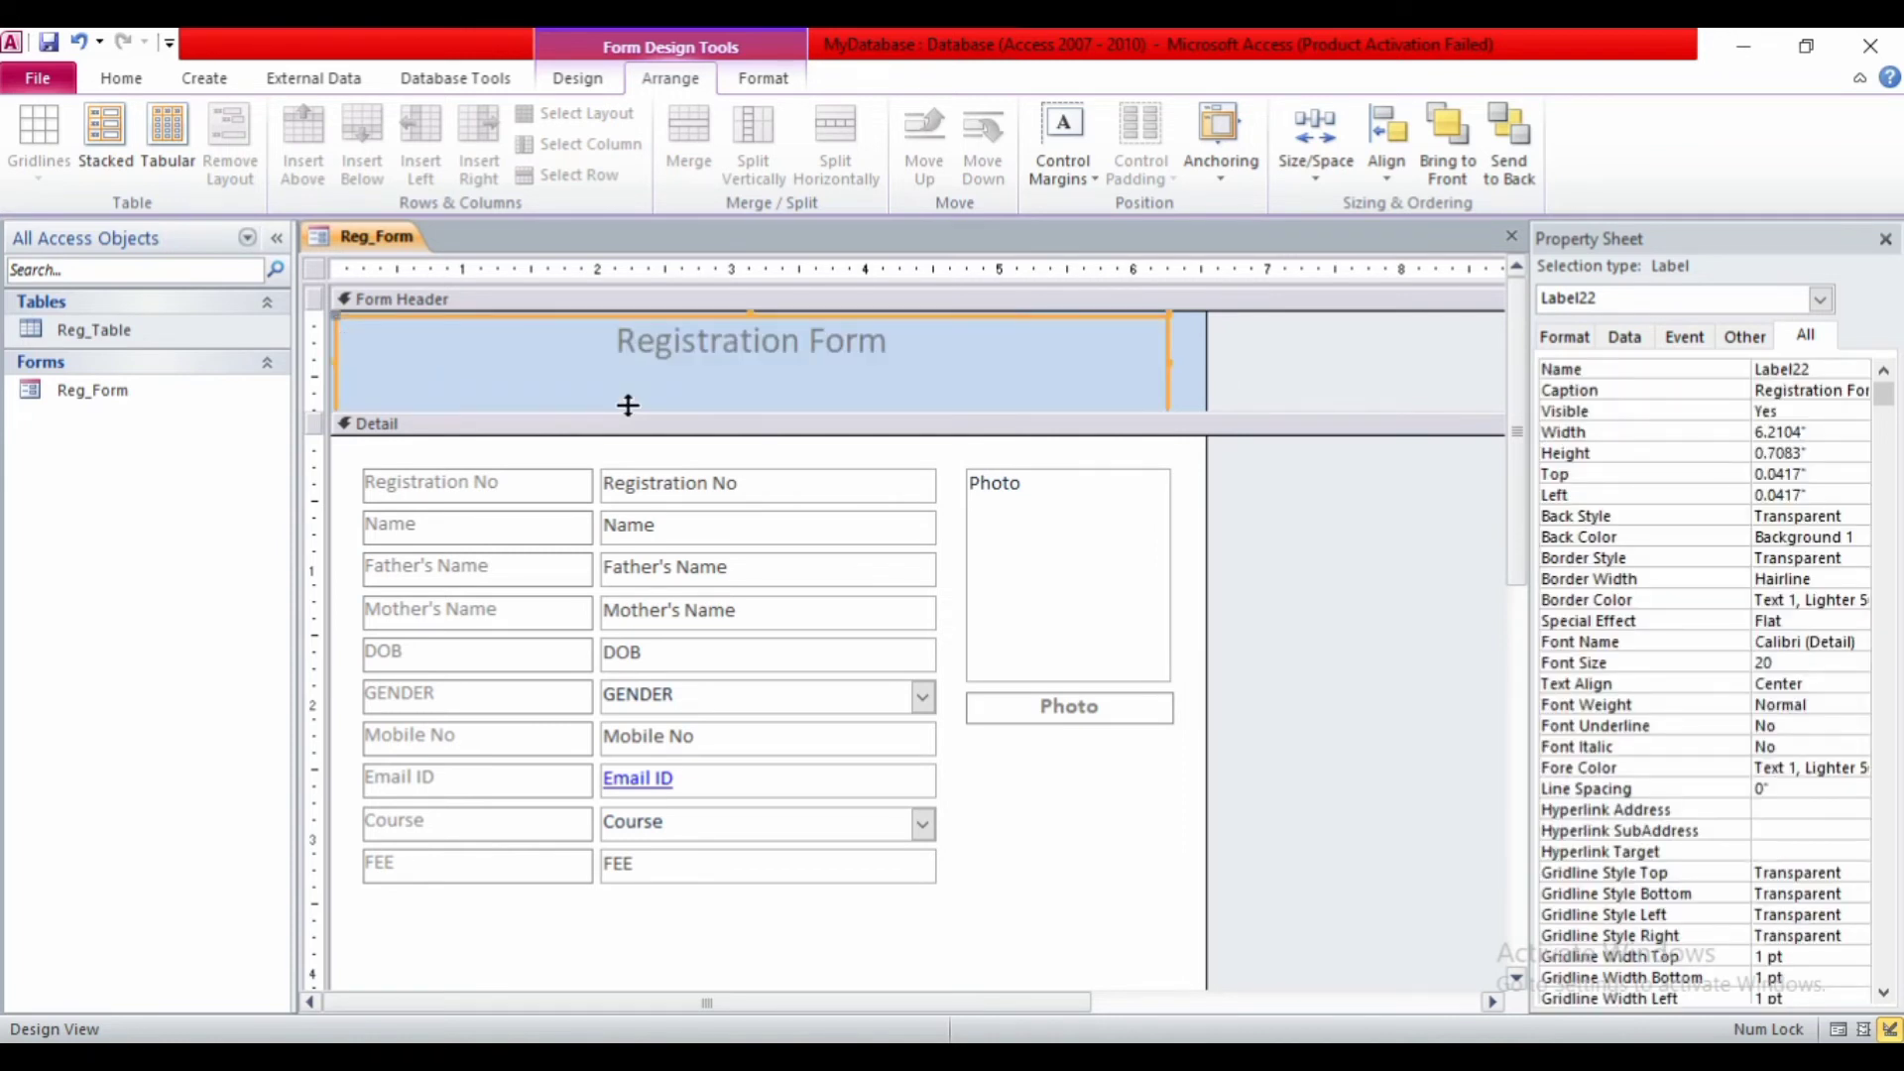
{"action": "key", "text": "ctrl+shift+period"}
{"action": "key", "text": "ctrl+shift+period"}
{"action": "key", "text": "ctrl+shift+period"}
{"action": "key", "text": "ctrl+shift+period"}
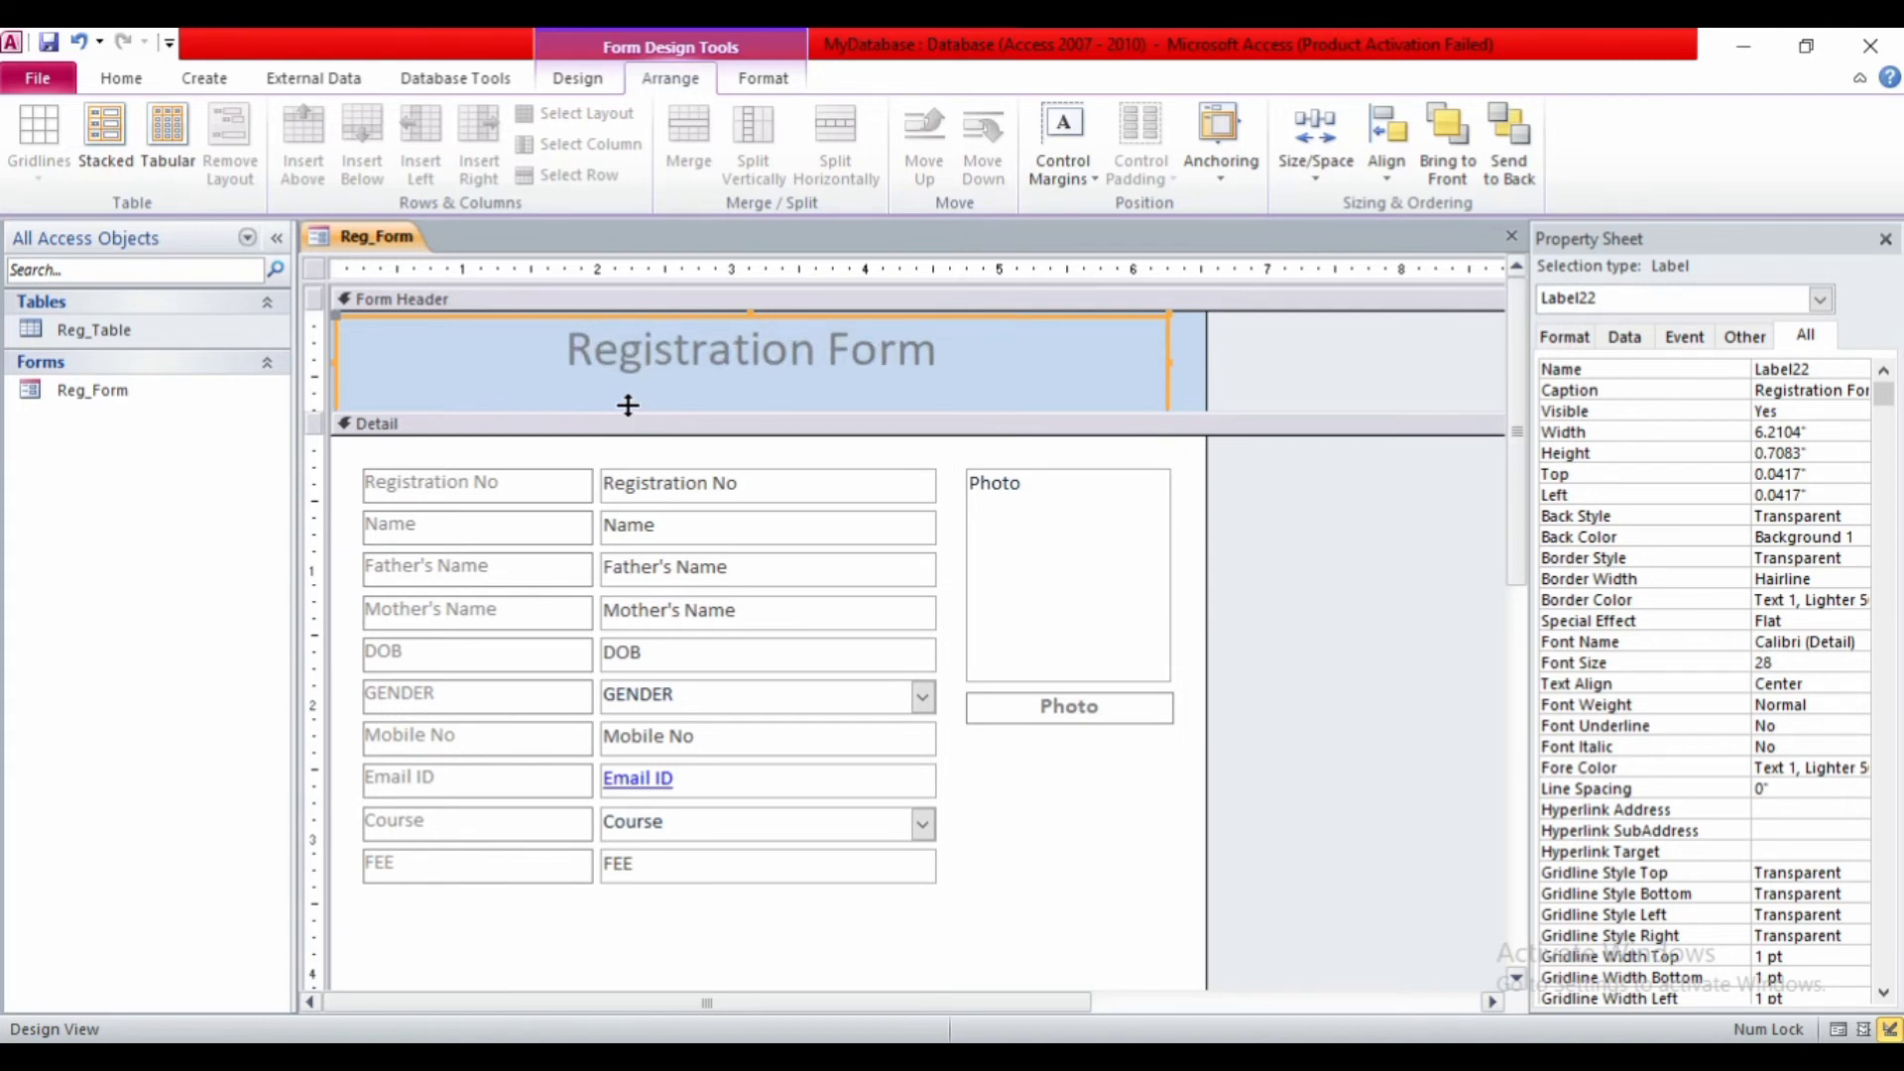
{"action": "key", "text": "ctrl+shift+period"}
{"action": "key", "text": "ctrl+shift+period"}
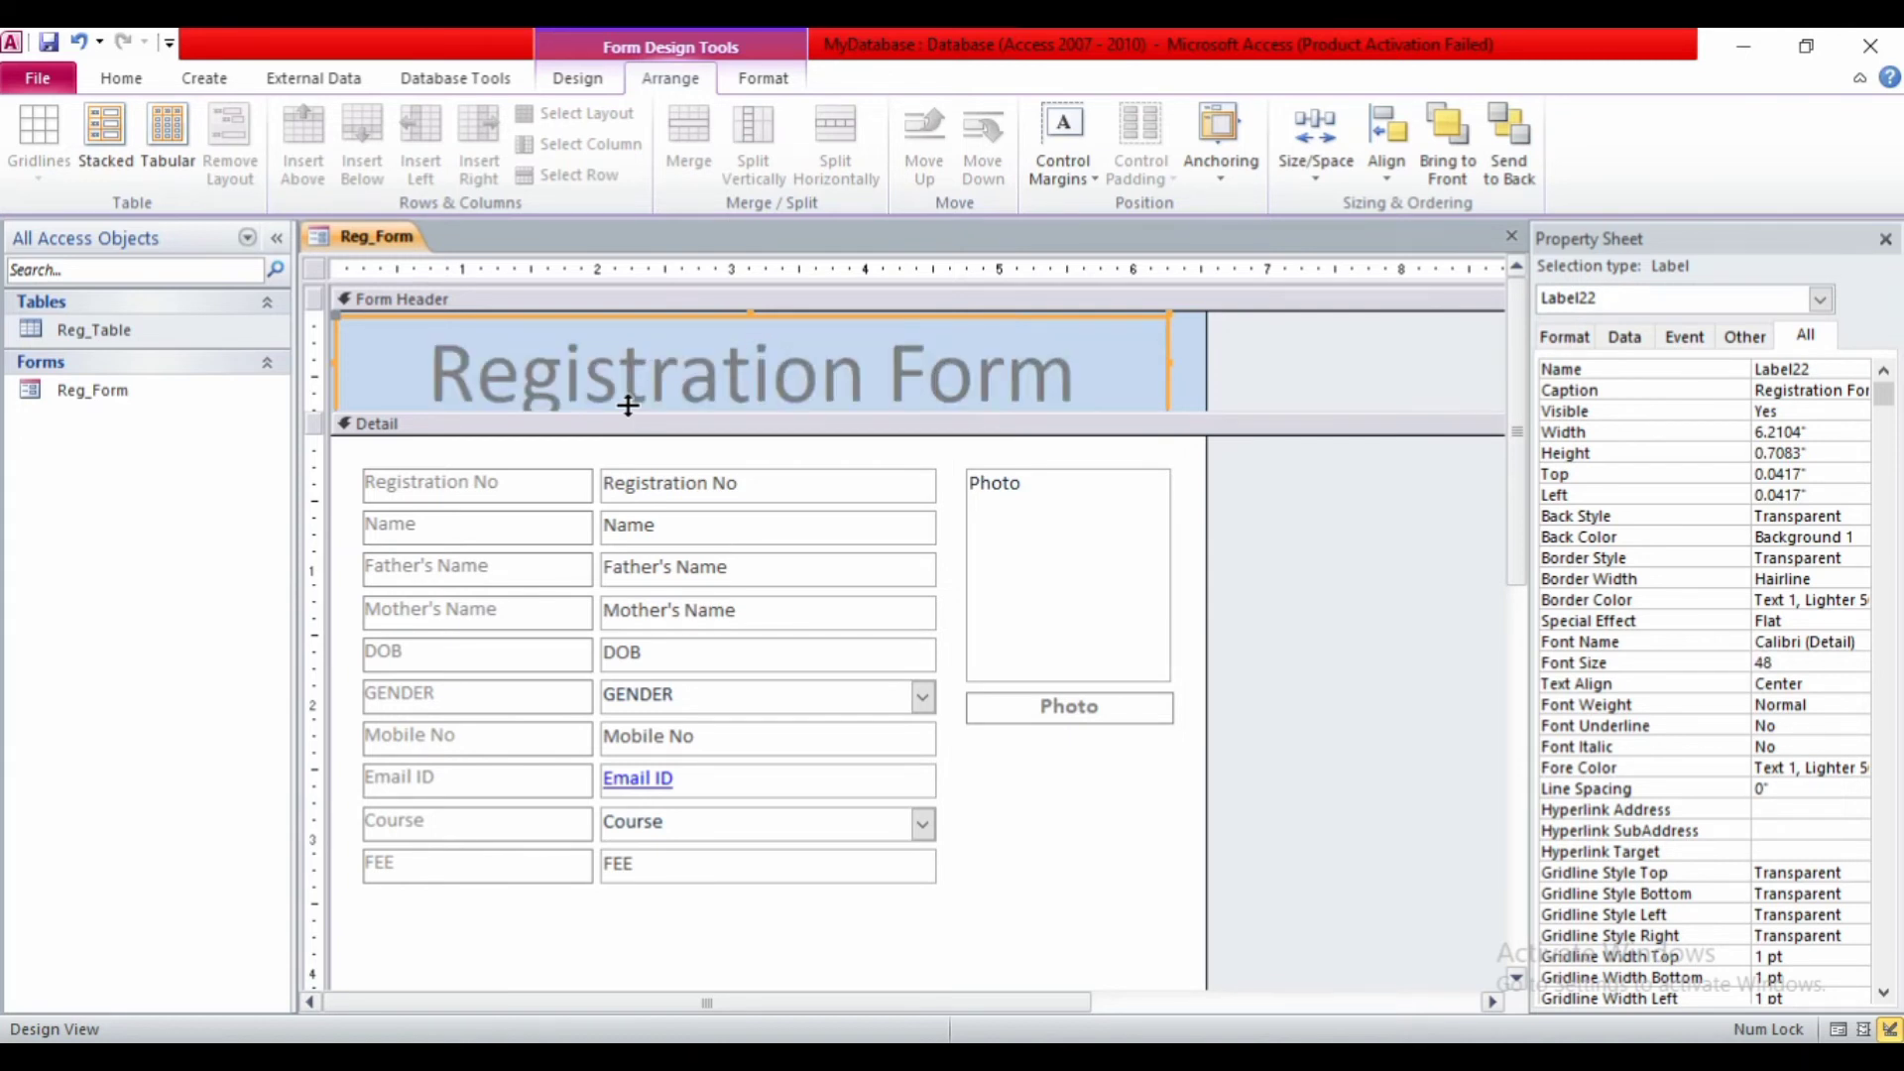
{"action": "key", "text": "ctrl+shift+comma"}
{"action": "key", "text": "ctrl+shift+period"}
{"action": "left_click_drag", "start_coordinate": [628, 412], "coordinate": [631, 423]}
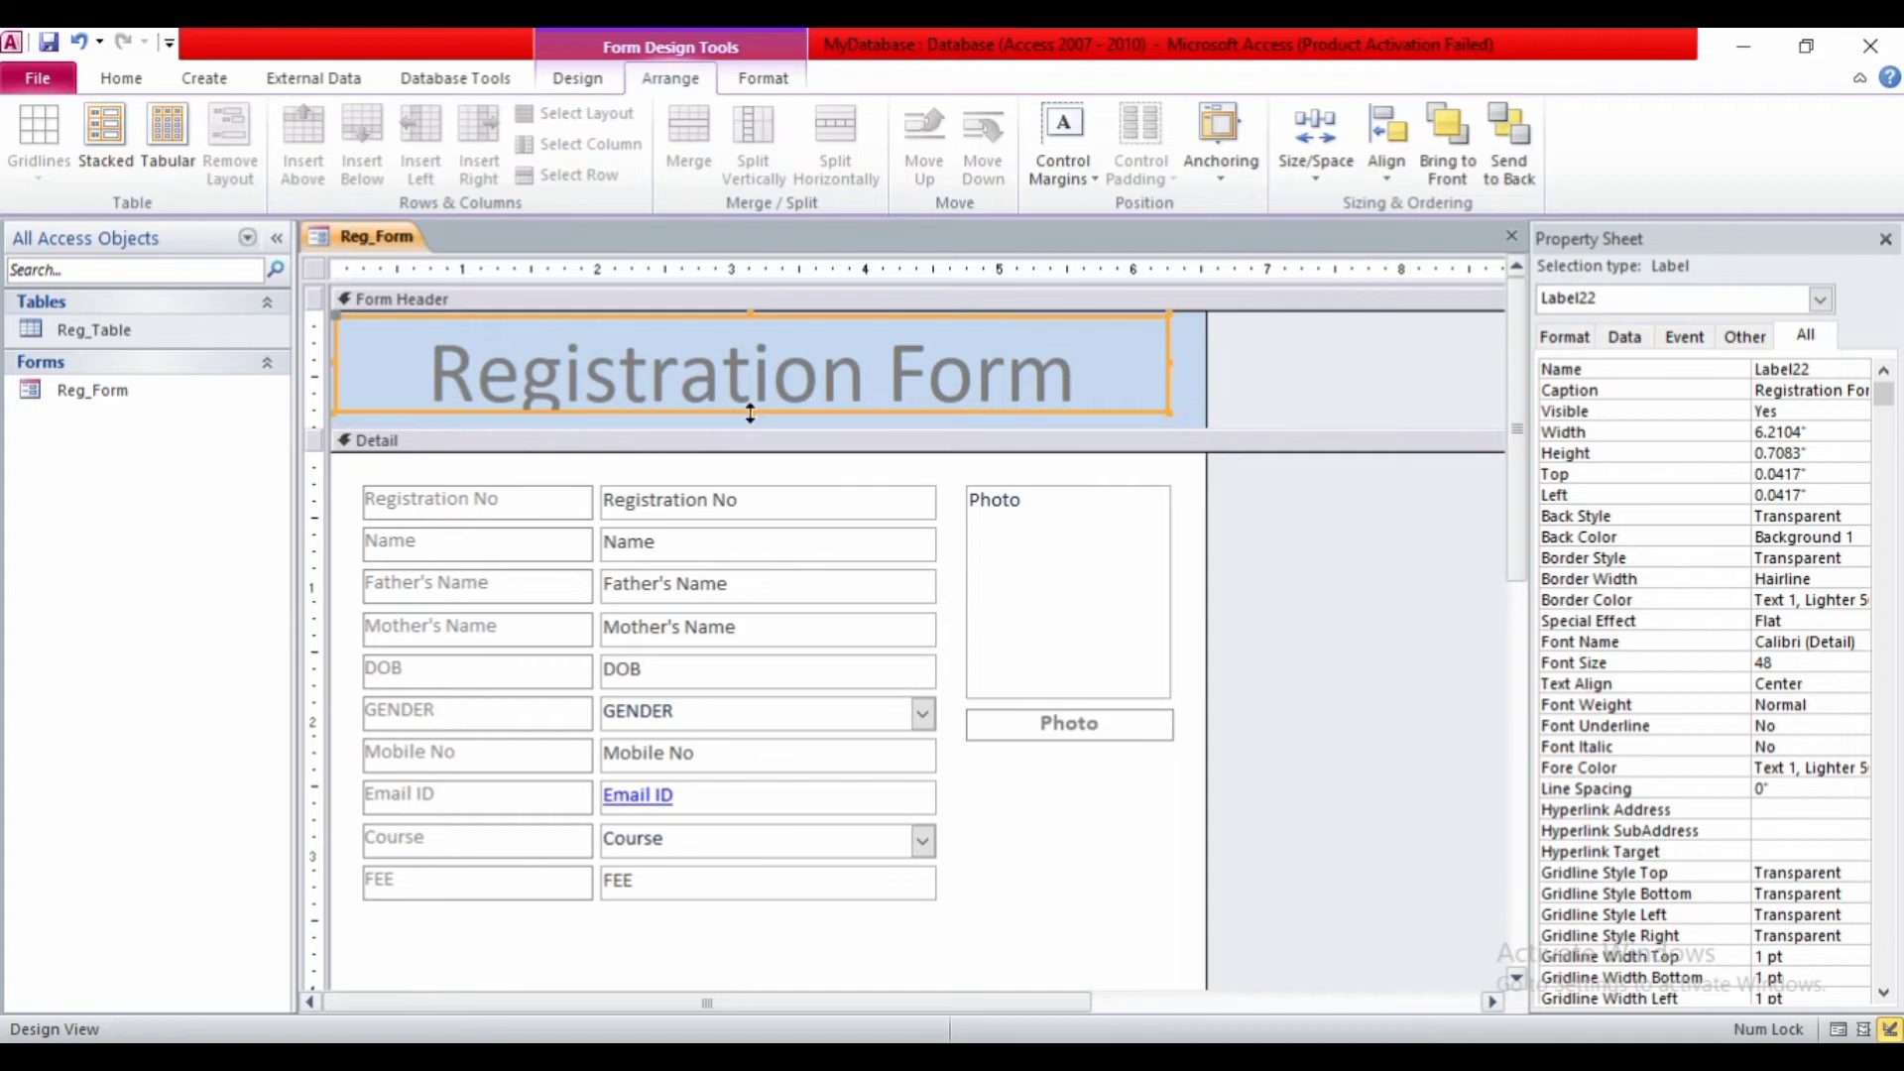
{"action": "left_click_drag", "start_coordinate": [749, 412], "coordinate": [750, 426]}
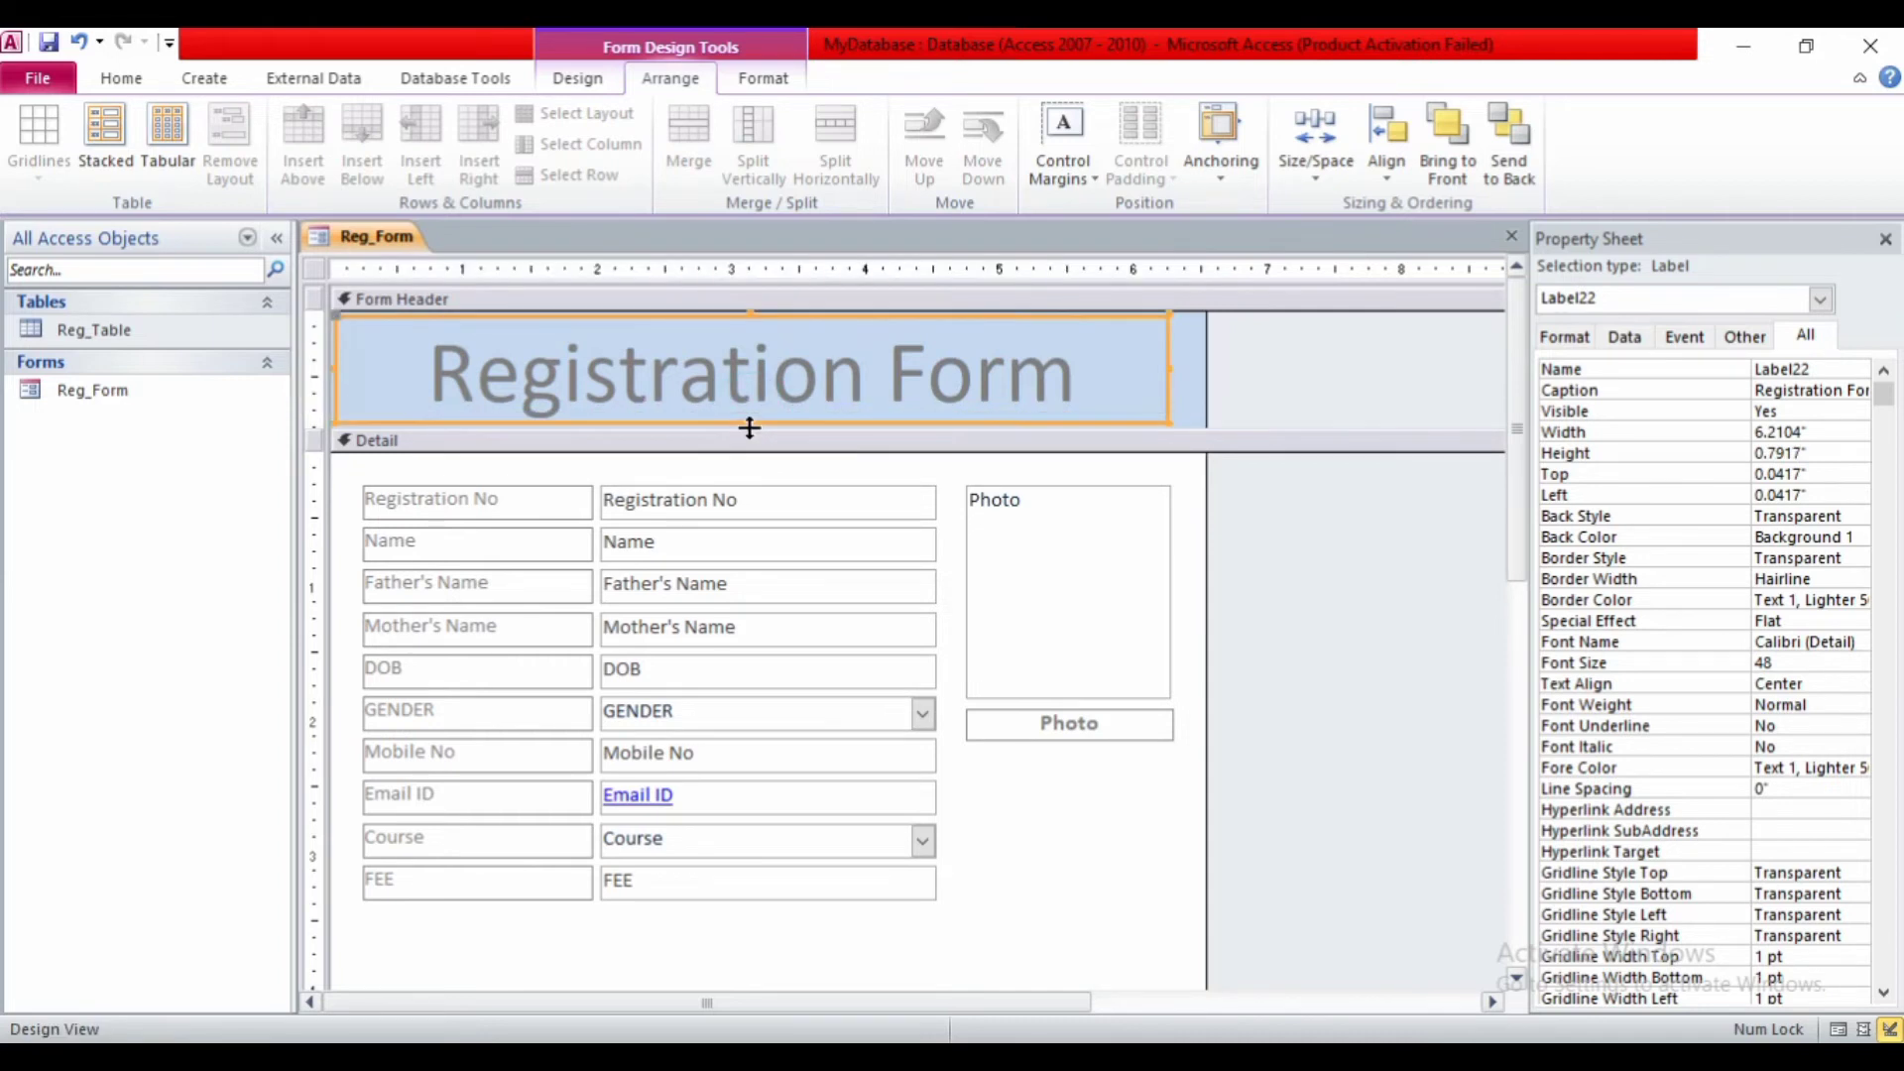
- Set the title's font colour to black (Text 1) and select the left-column field labels
{"action": "left_click", "coordinate": [761, 80]}
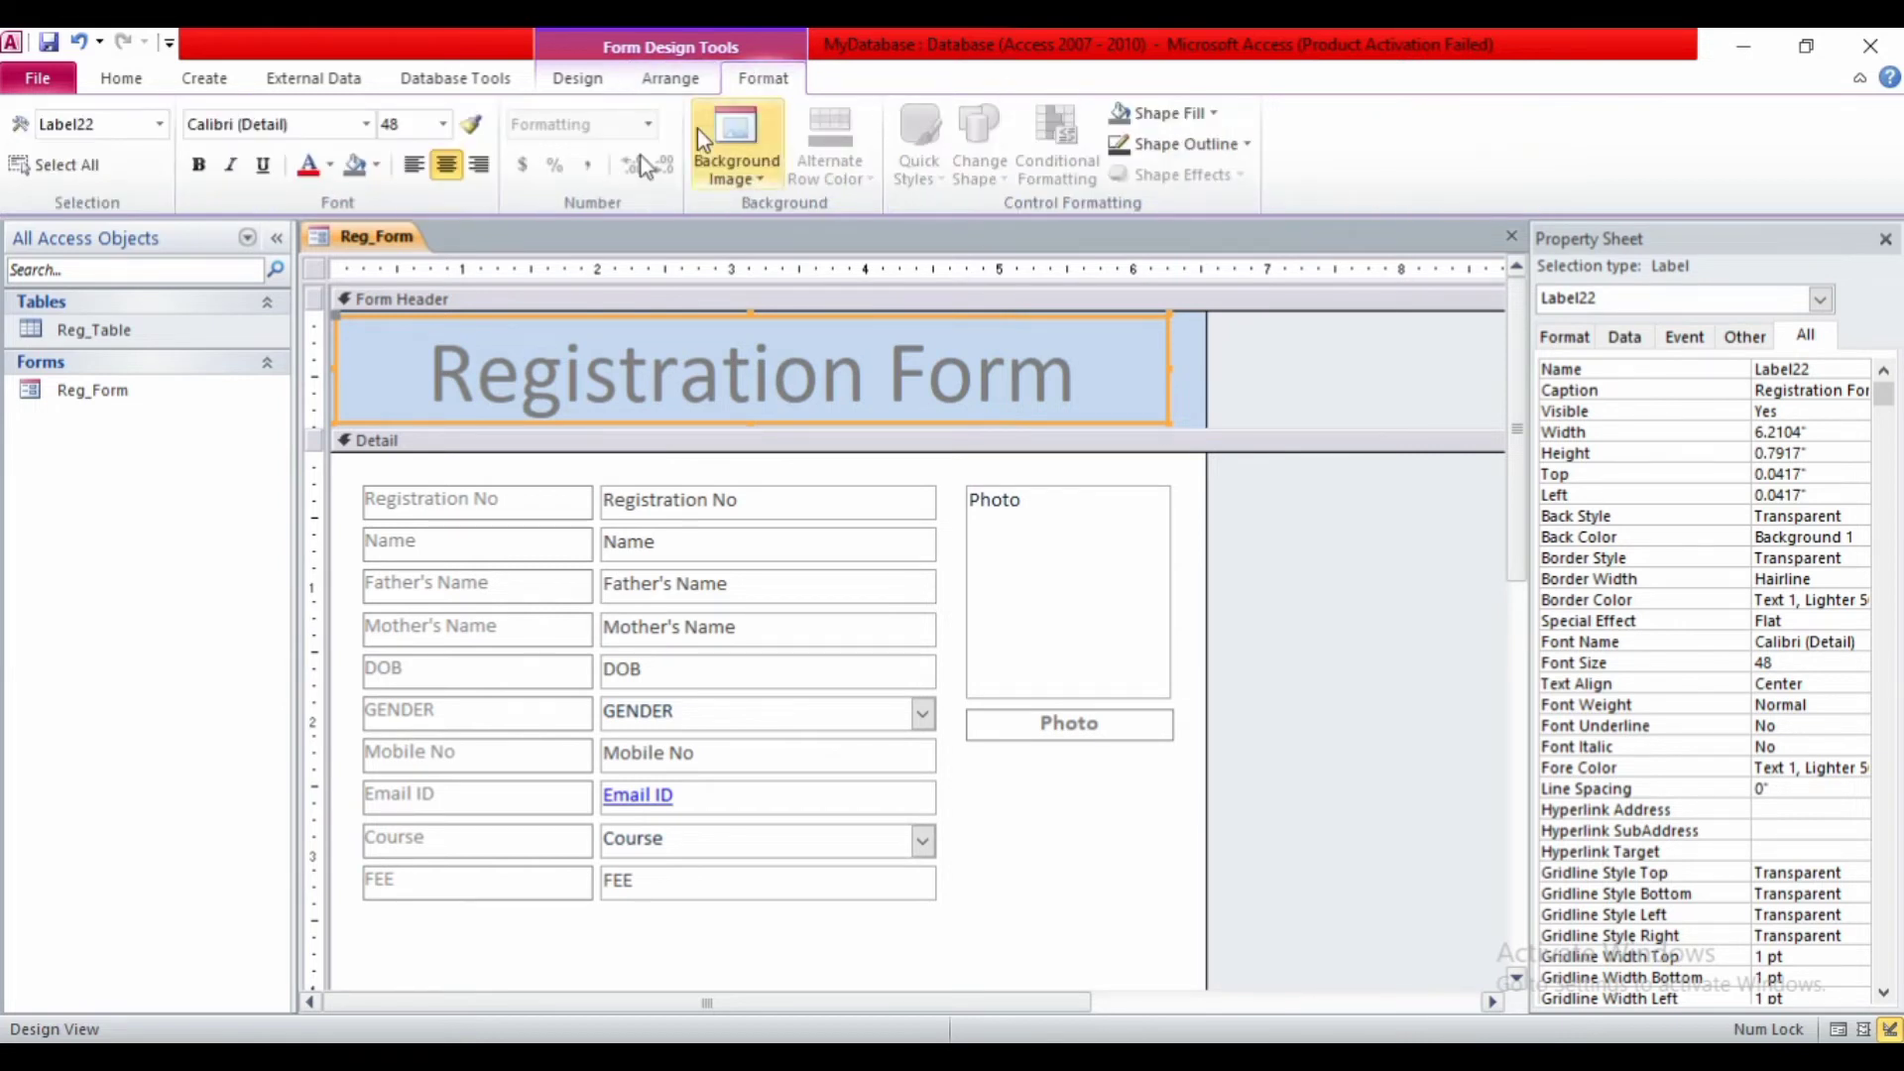
{"action": "left_click", "coordinate": [329, 165]}
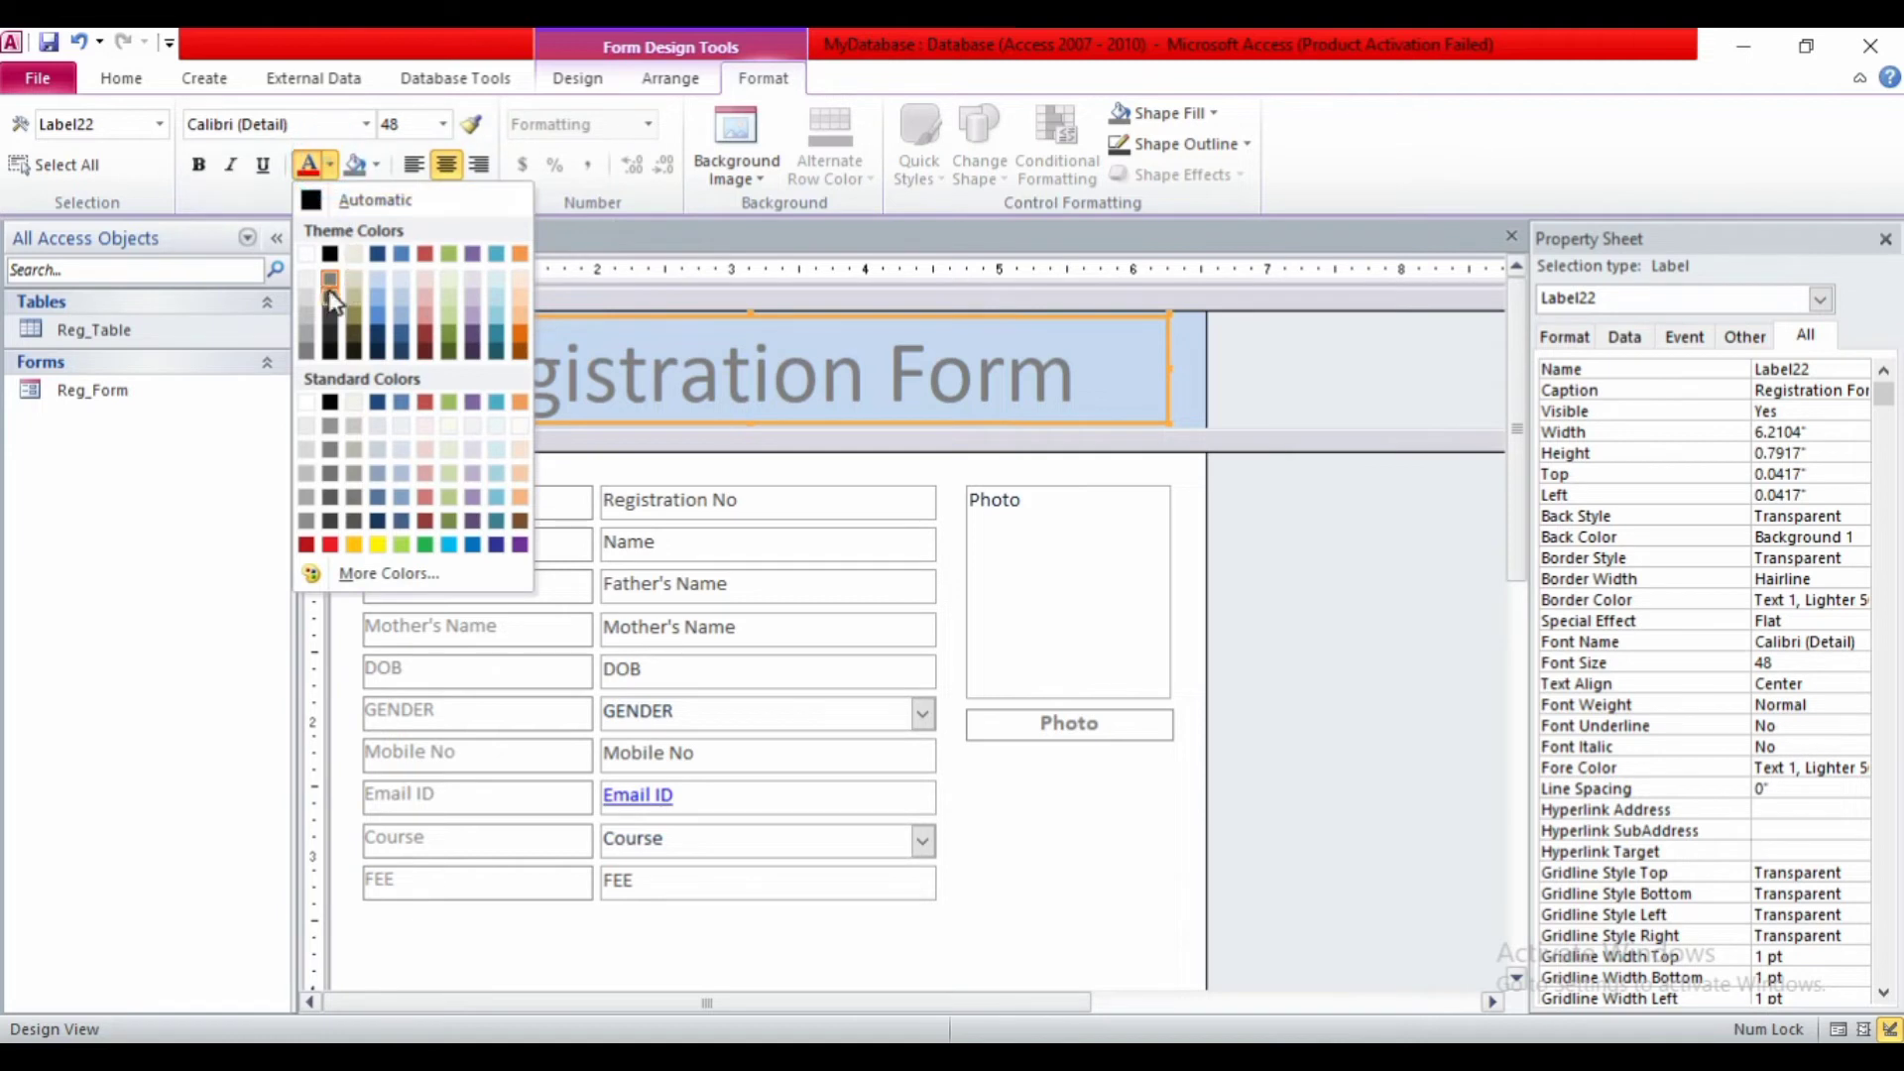
{"action": "left_click", "coordinate": [330, 254]}
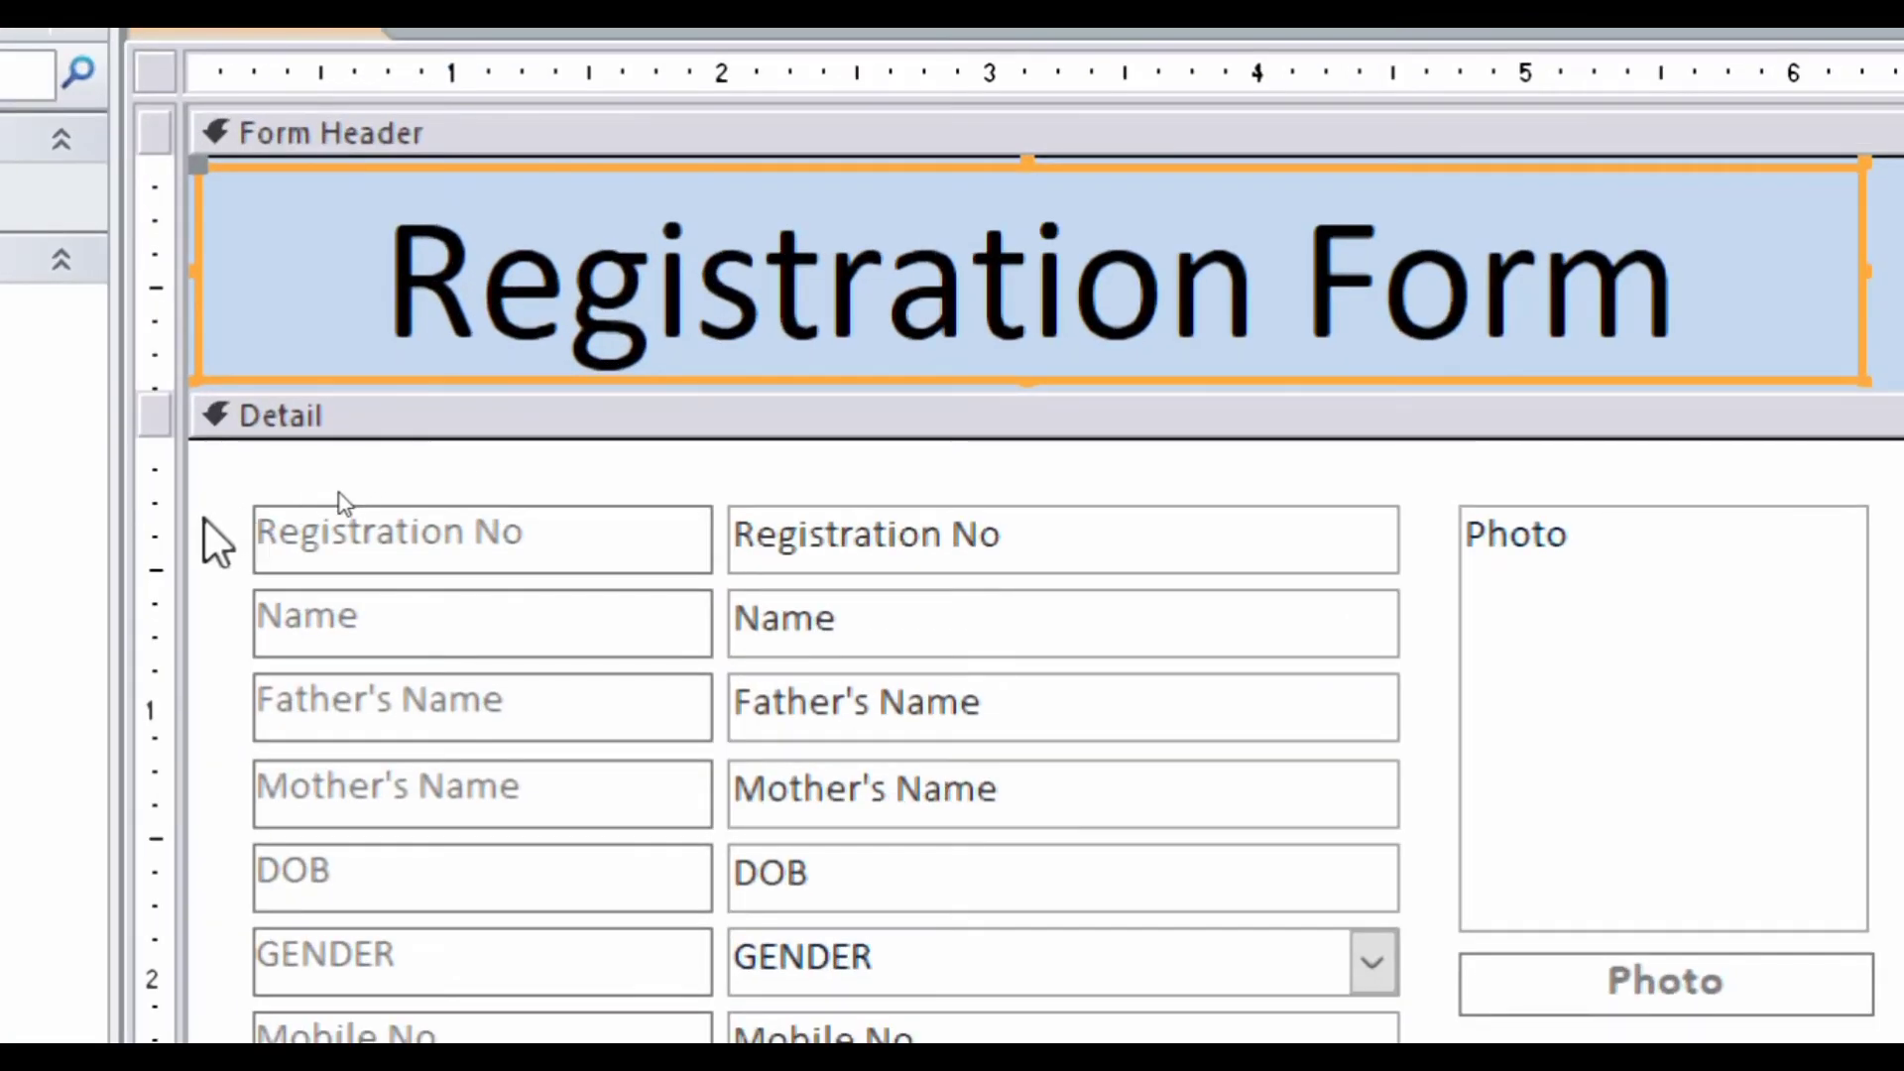
{"action": "left_click_drag", "start_coordinate": [205, 516], "coordinate": [367, 1023]}
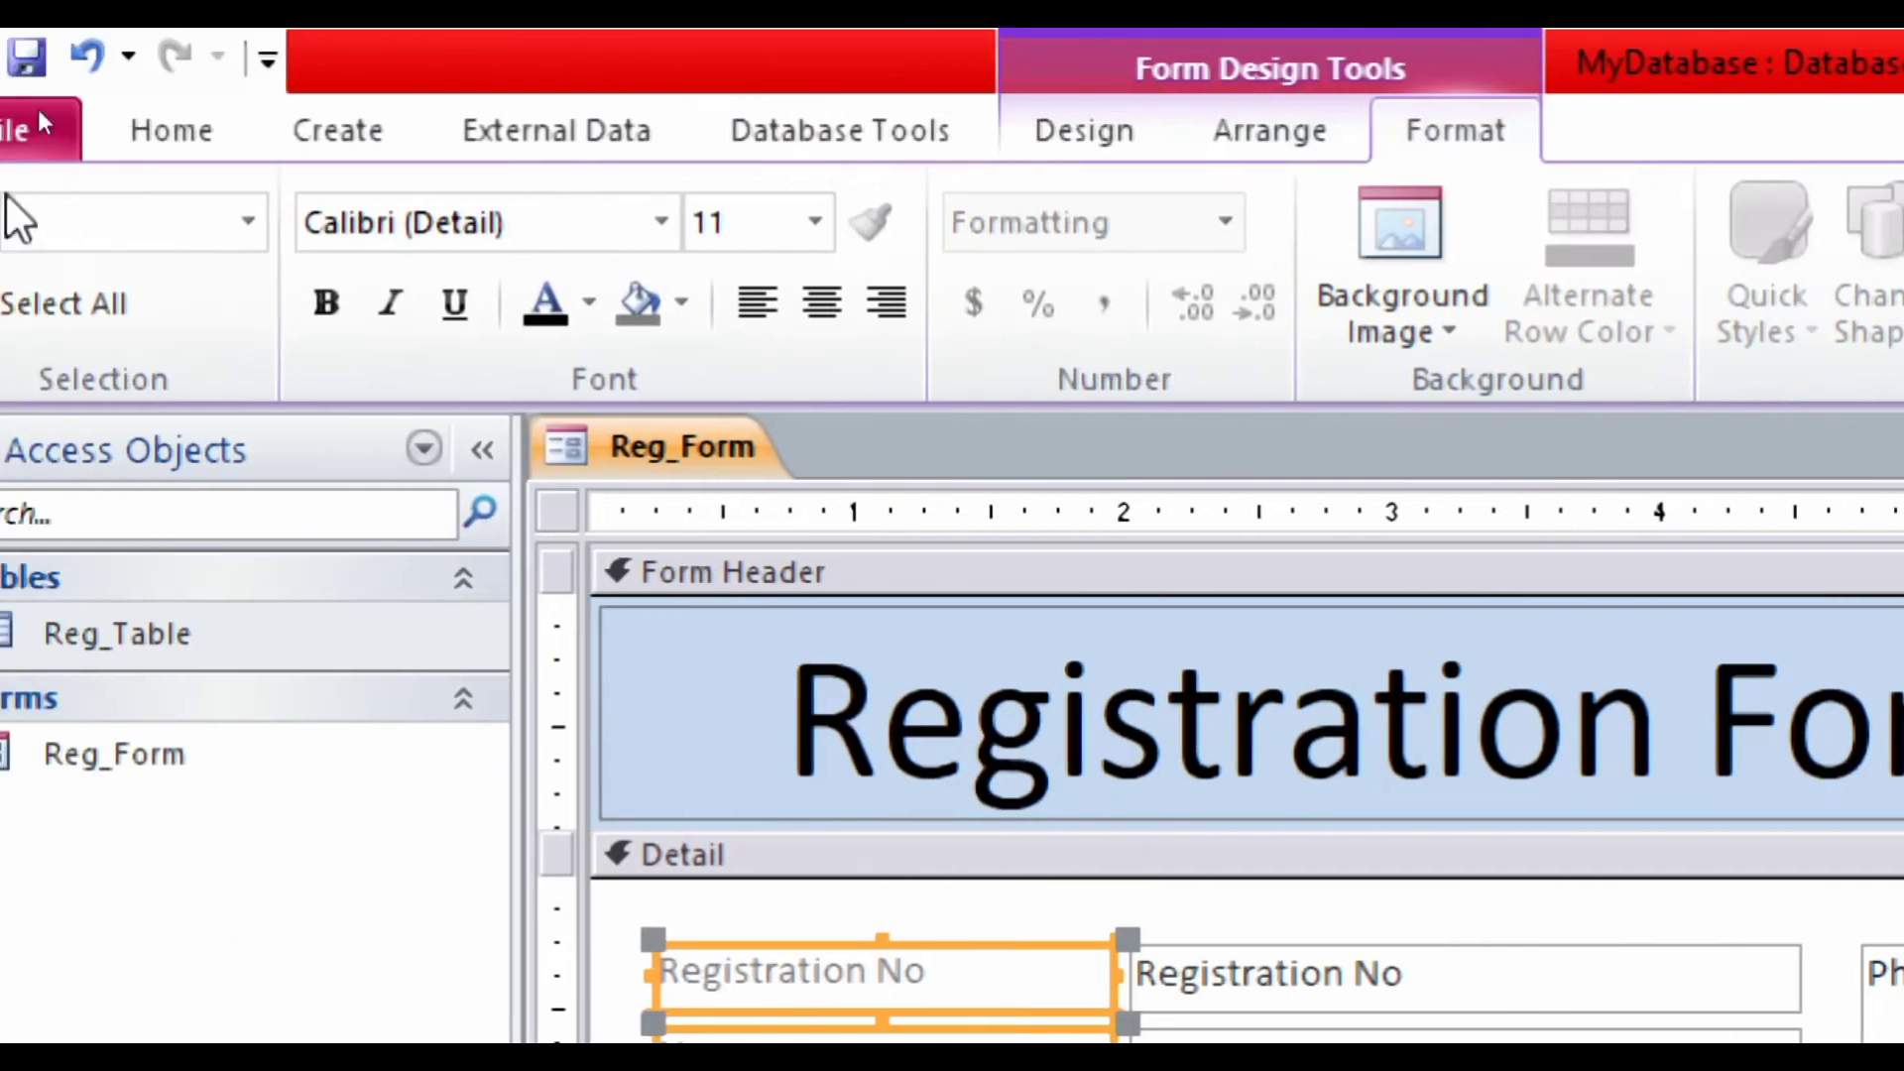
- Give the selected field labels black, bold text, then deselect them
{"action": "left_click", "coordinate": [540, 313]}
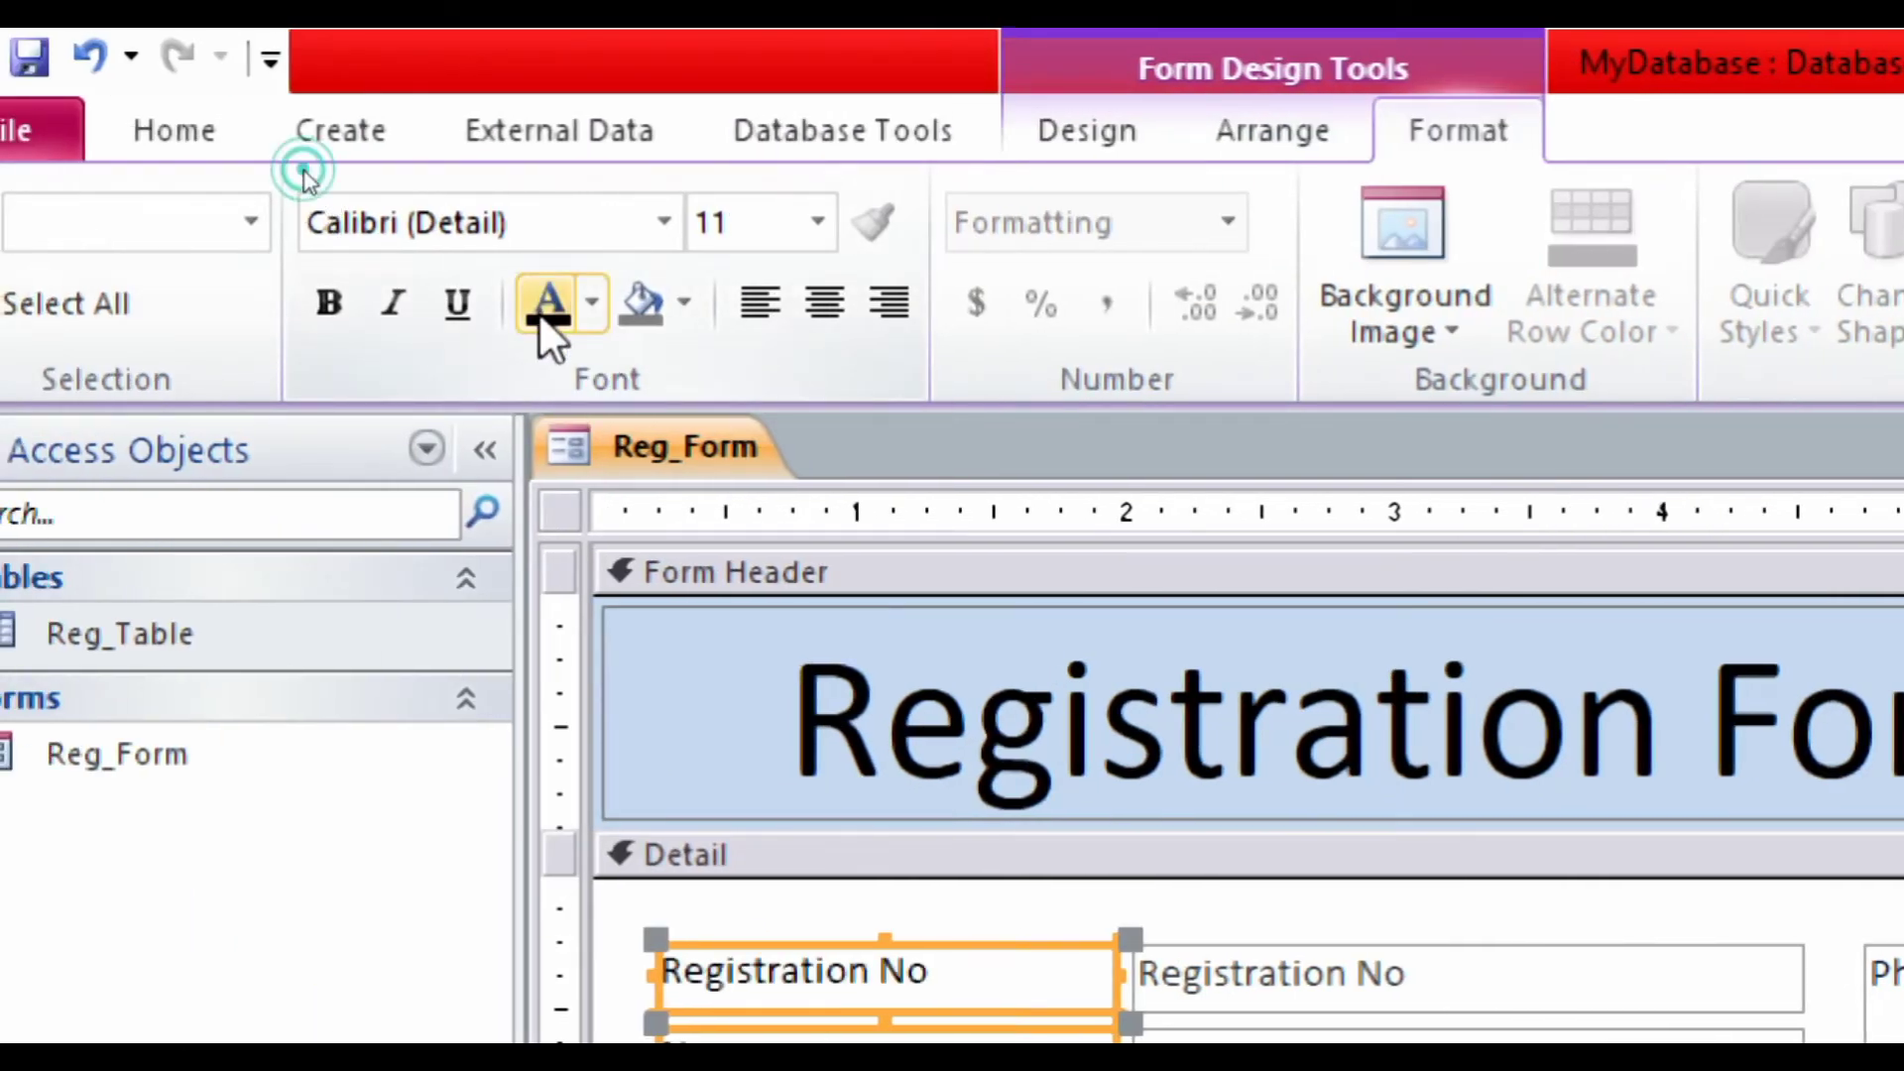
{"action": "left_click", "coordinate": [327, 309]}
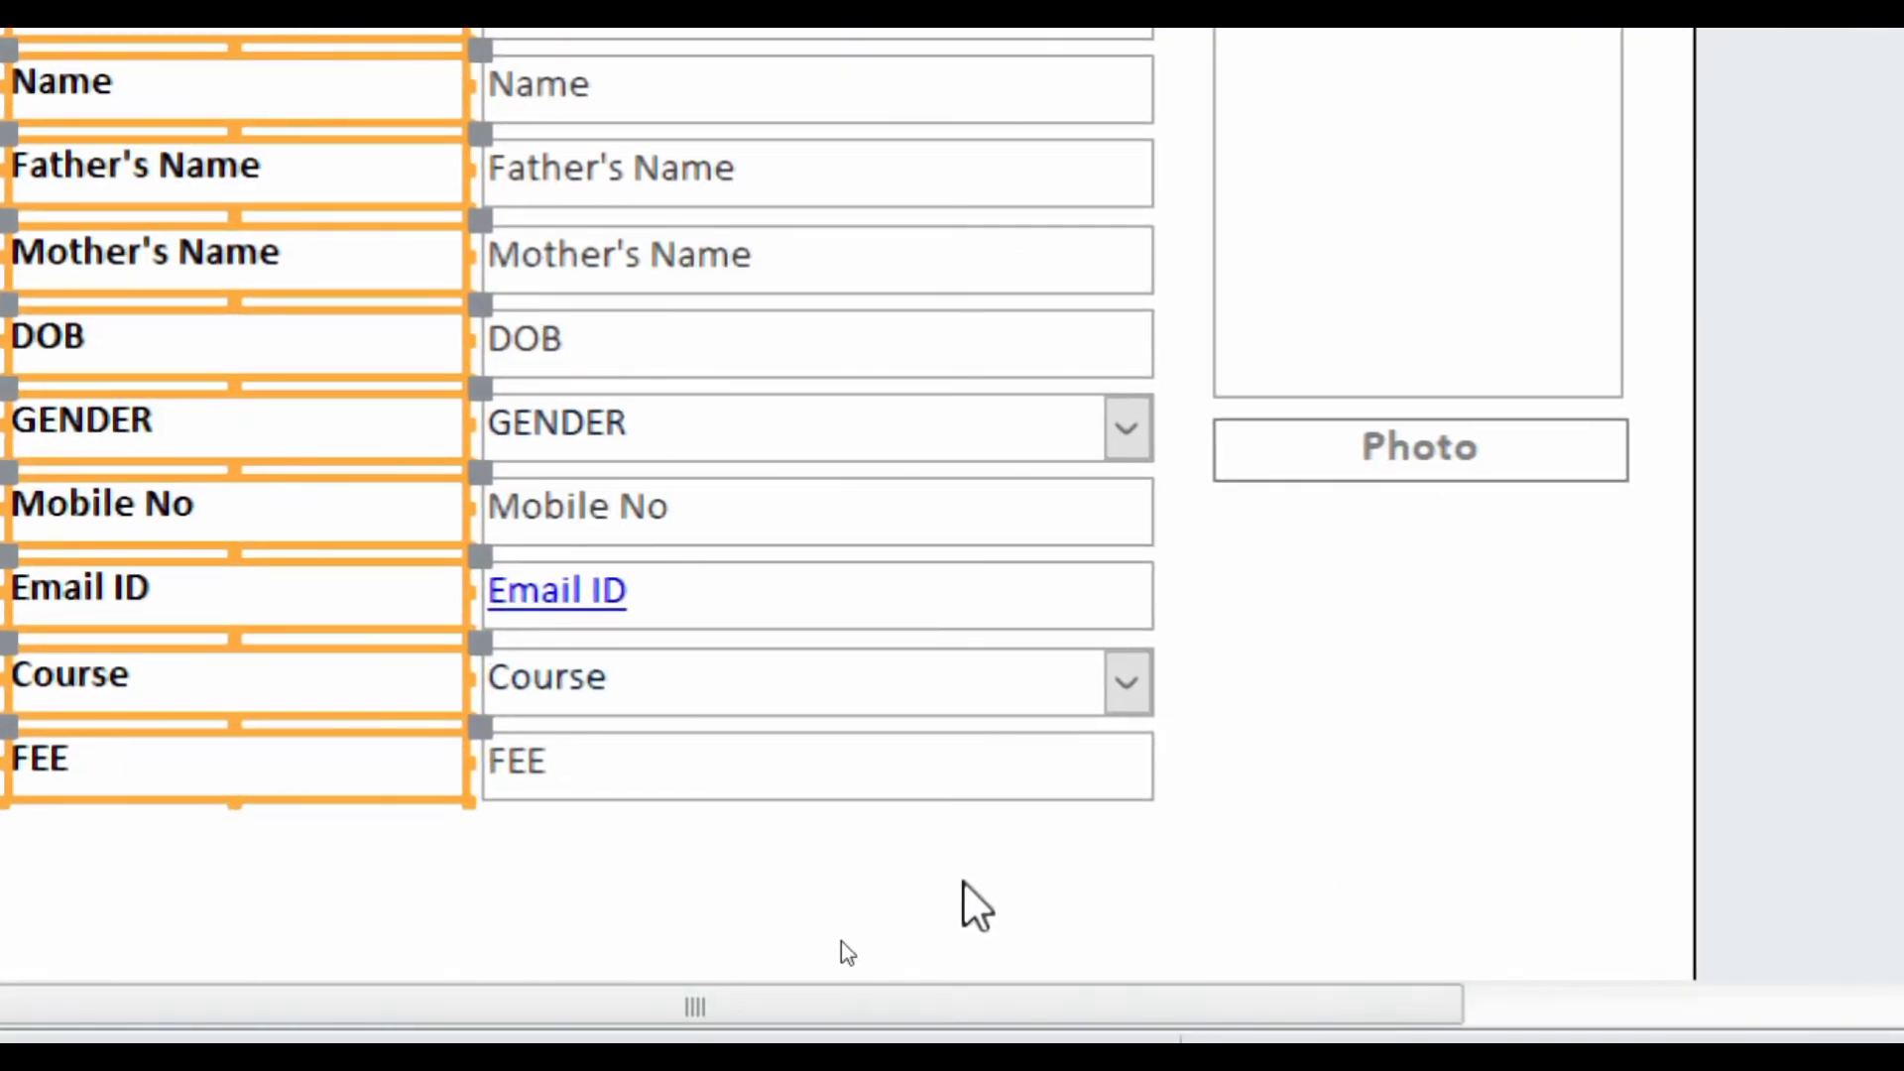
{"action": "left_click", "coordinate": [1269, 802]}
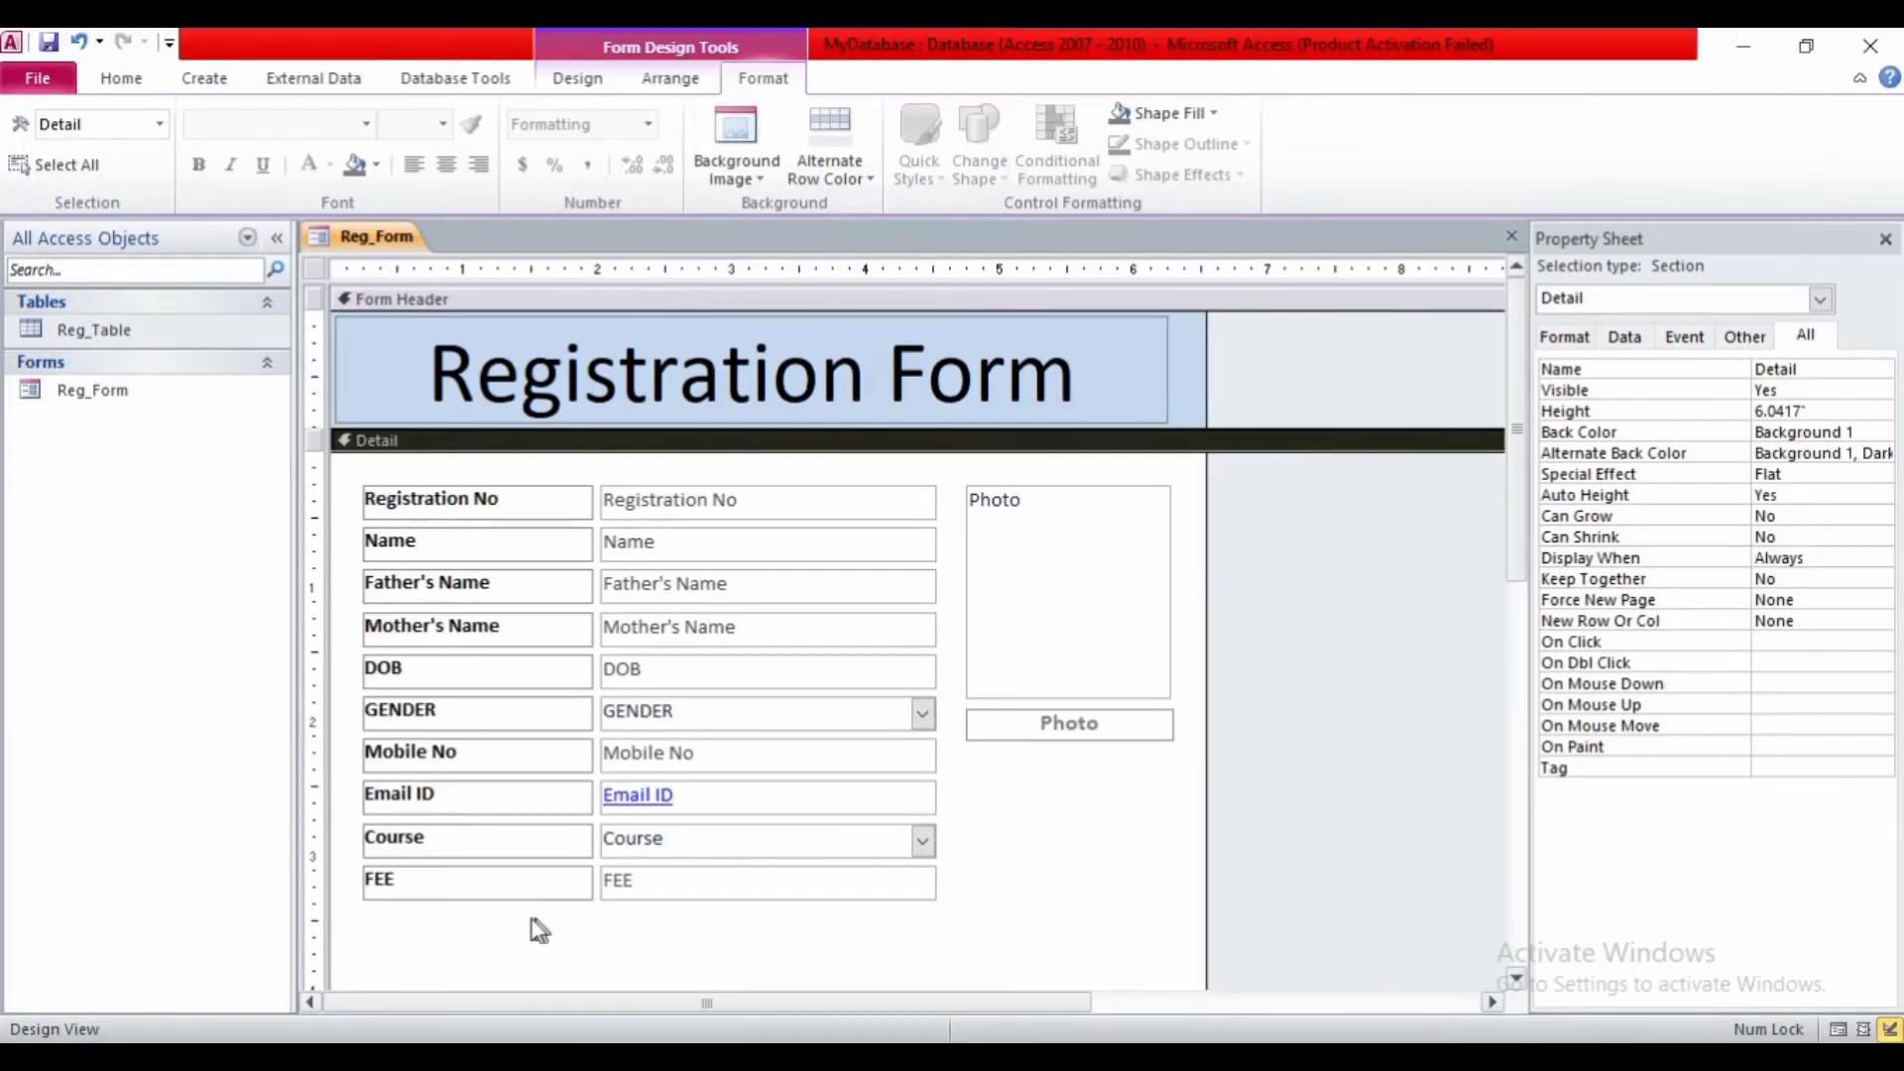
- Nudge all labels and text boxes, then the Photo frame and its caption, slightly right
{"action": "left_click_drag", "start_coordinate": [532, 919], "coordinate": [735, 476]}
{"action": "key", "text": "Right"}
{"action": "key", "text": "Right"}
{"action": "key", "text": "Right"}
{"action": "key", "text": "Right"}
{"action": "key", "text": "Right"}
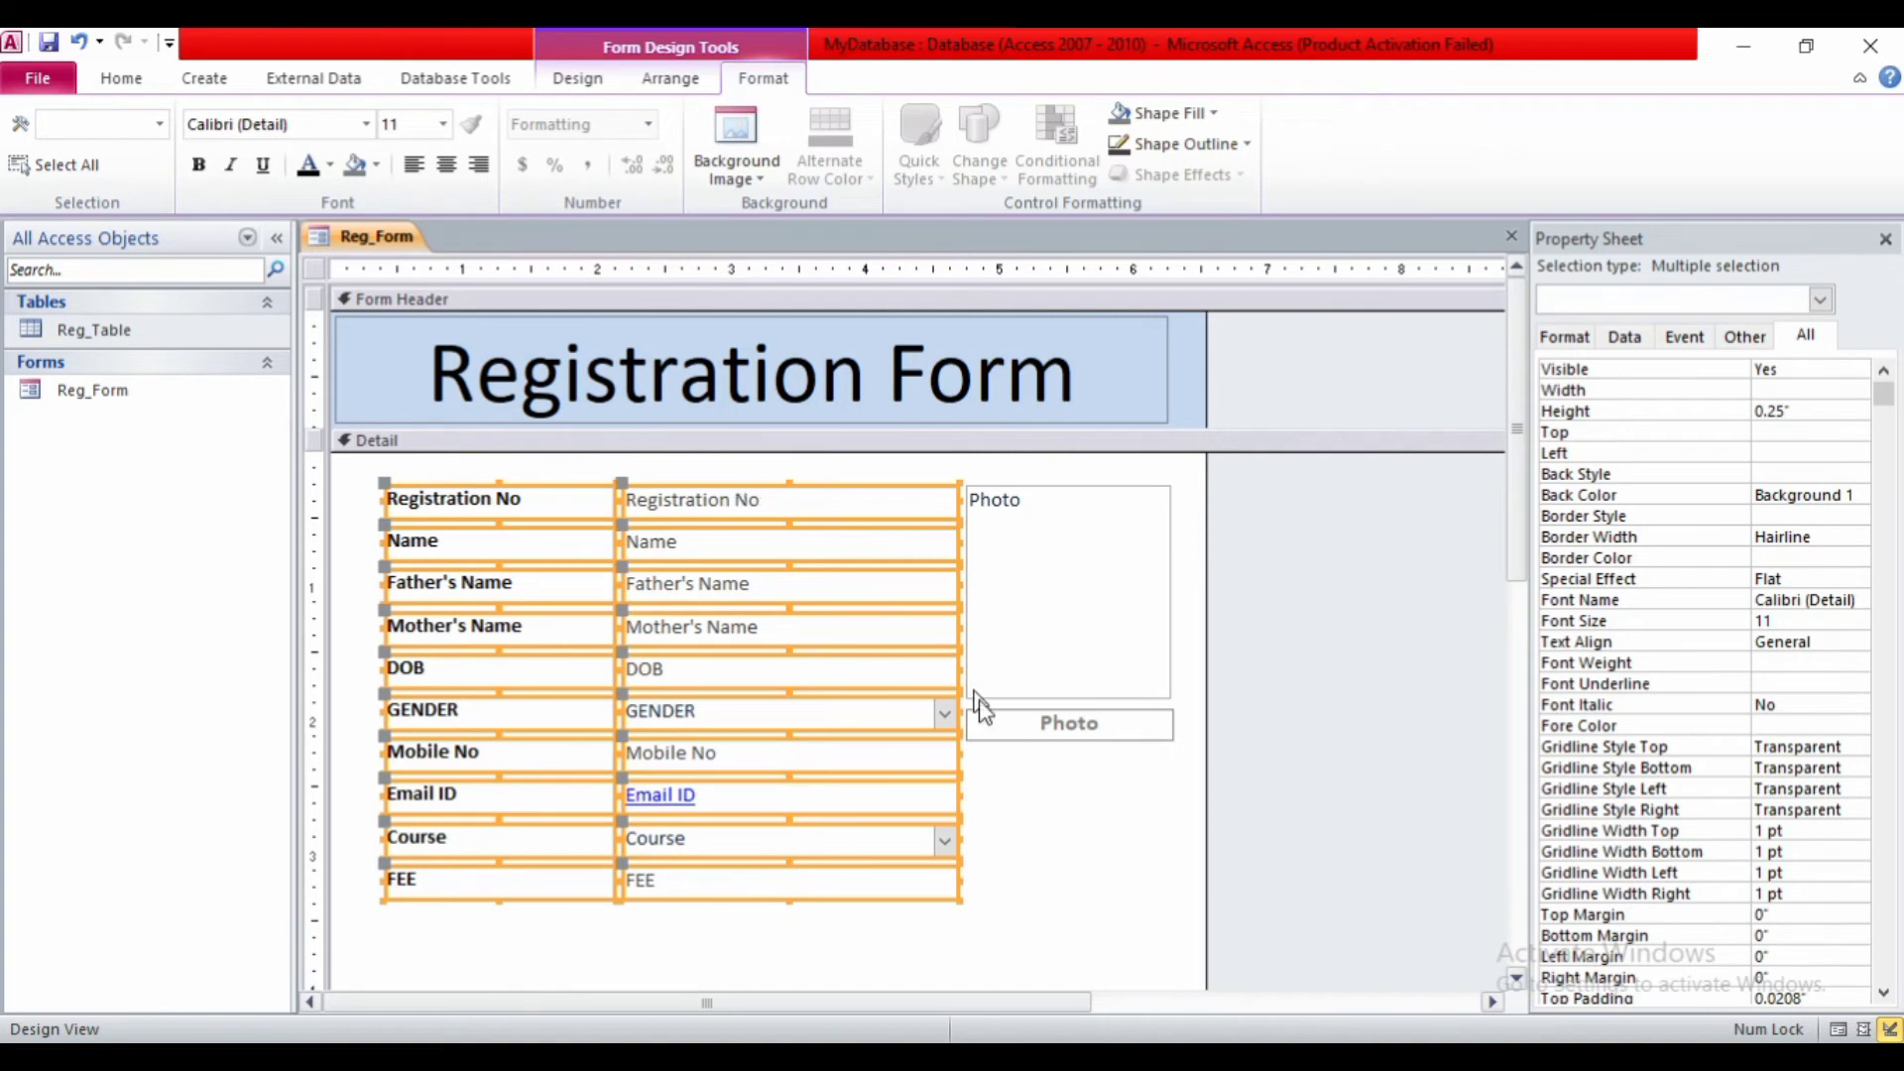
{"action": "left_click_drag", "start_coordinate": [1002, 762], "coordinate": [1049, 662]}
{"action": "key", "text": "Right"}
{"action": "key", "text": "Right"}
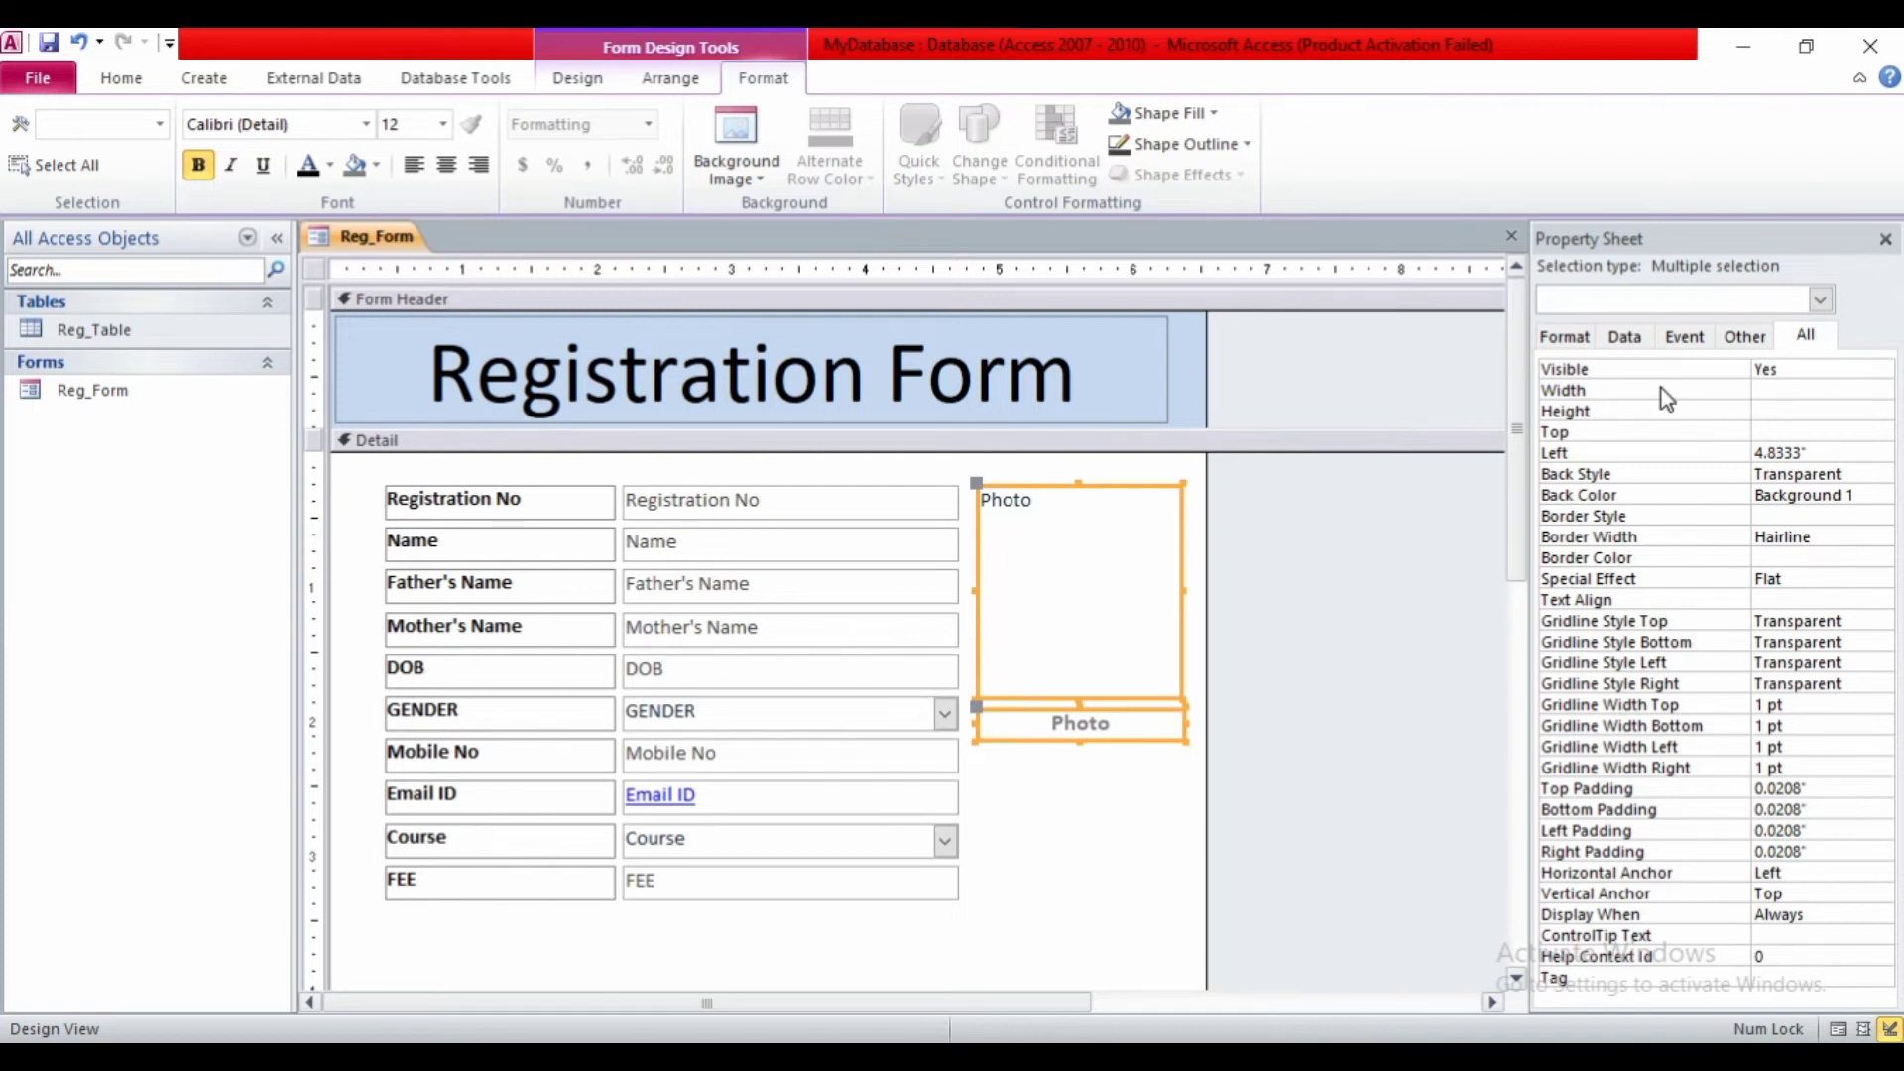
- Close the Property Sheet, pull the Form Footer up below the FEE row, and heighten it
{"action": "left_click", "coordinate": [1885, 240]}
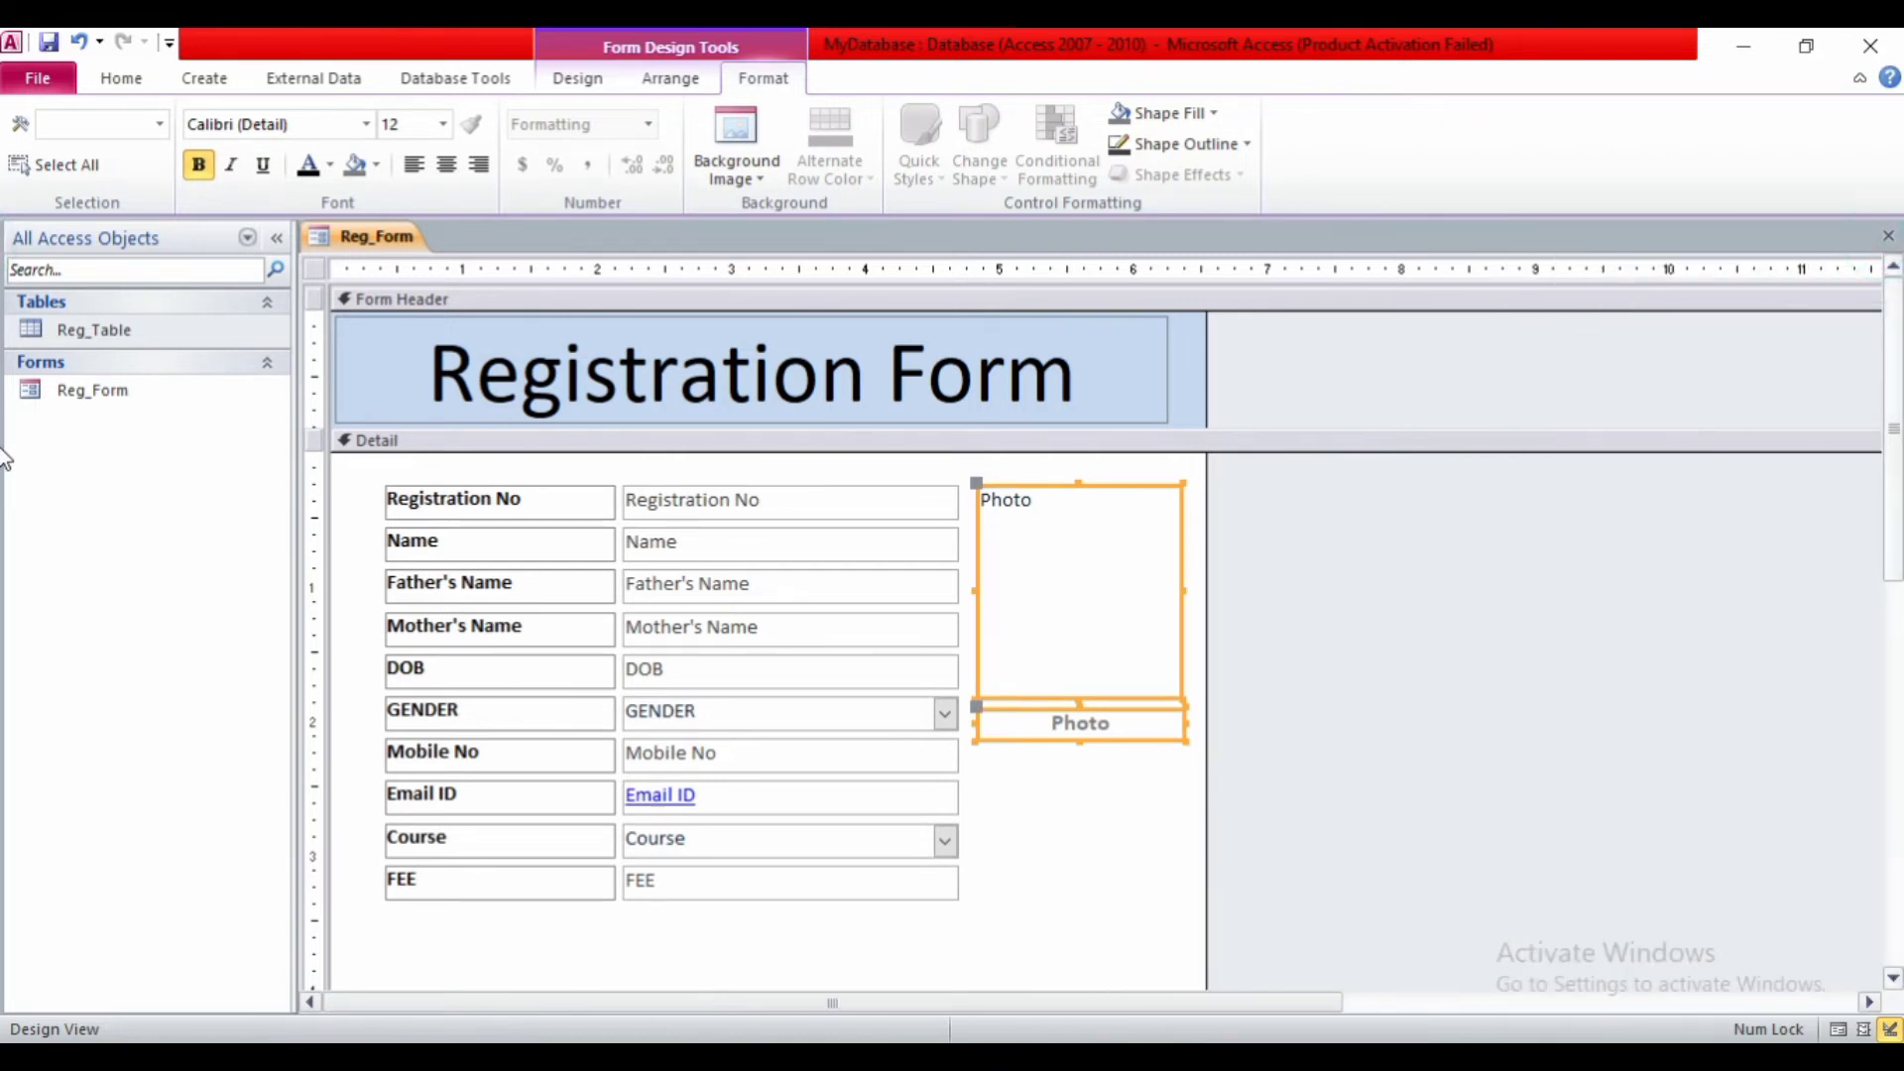
{"action": "scroll", "coordinate": [5, 459], "scroll_direction": "down", "scroll_amount": 3}
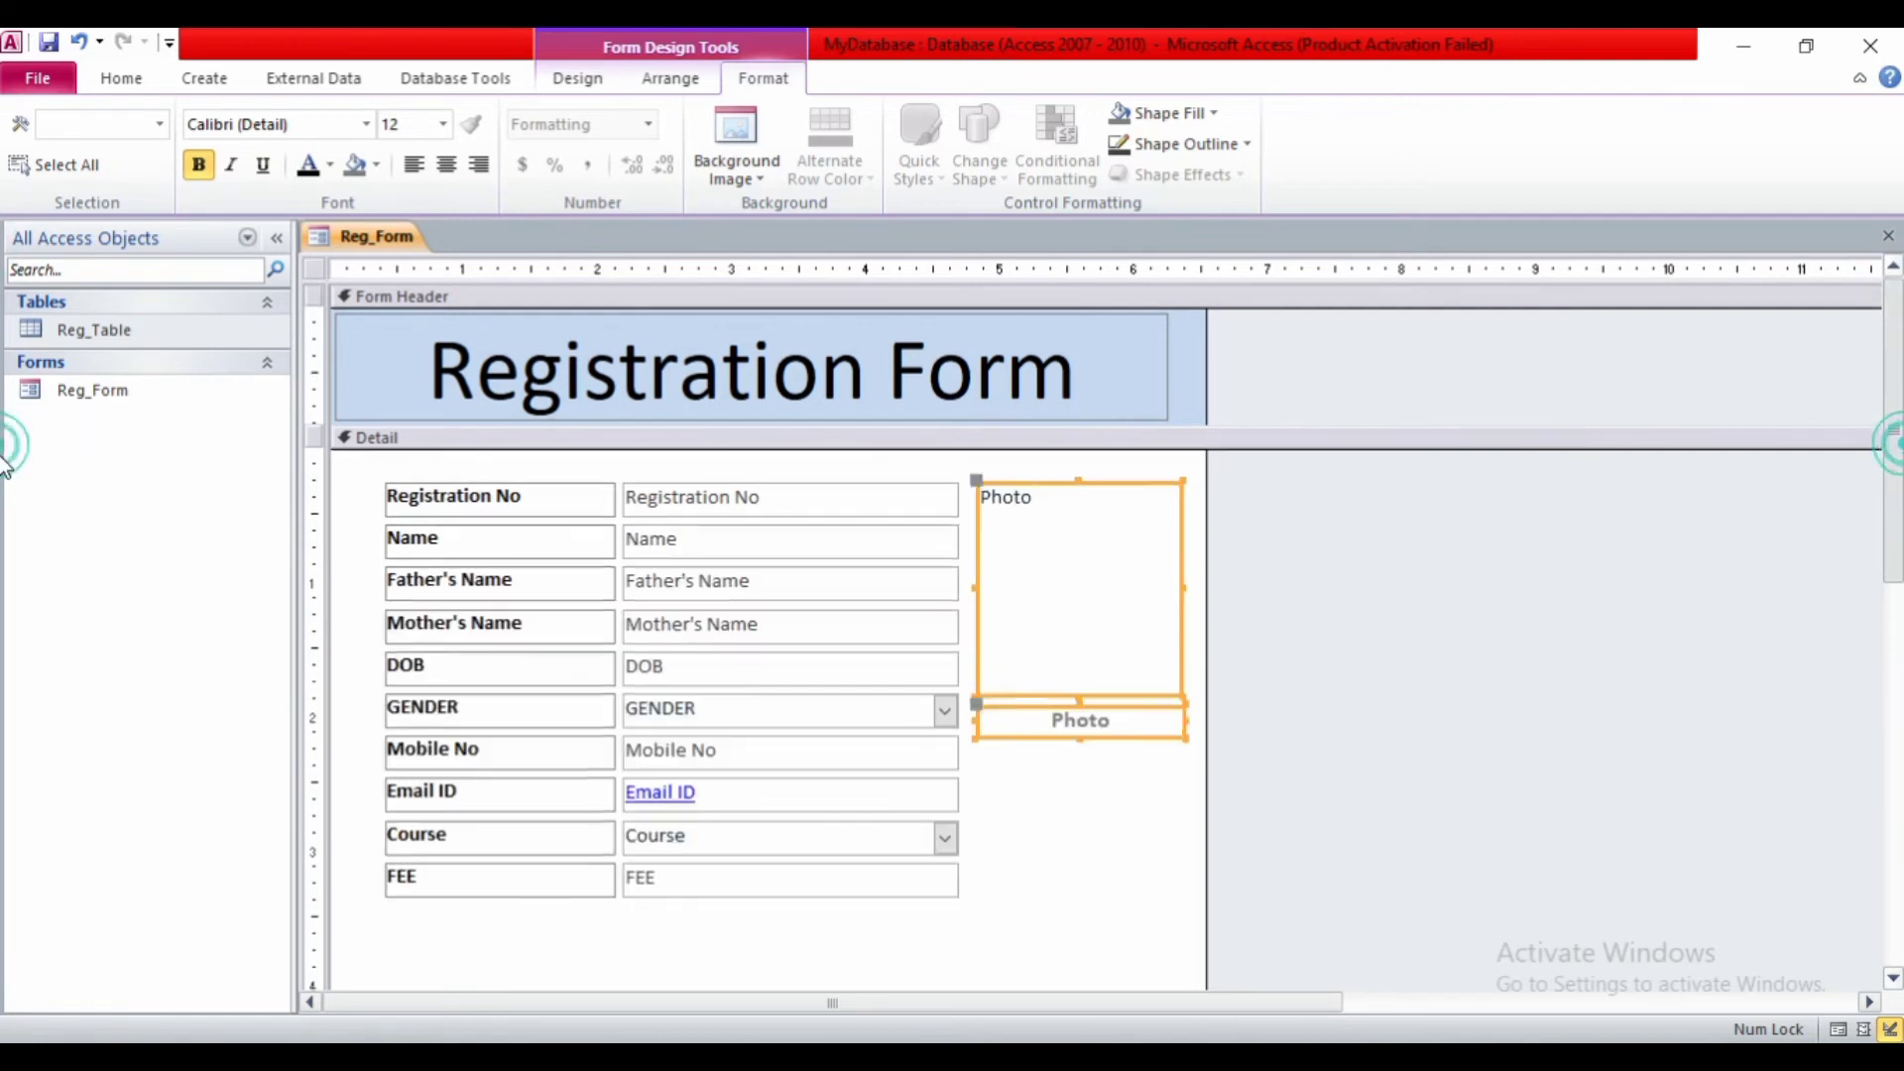
{"action": "scroll", "coordinate": [4, 645], "scroll_direction": "down", "scroll_amount": 2}
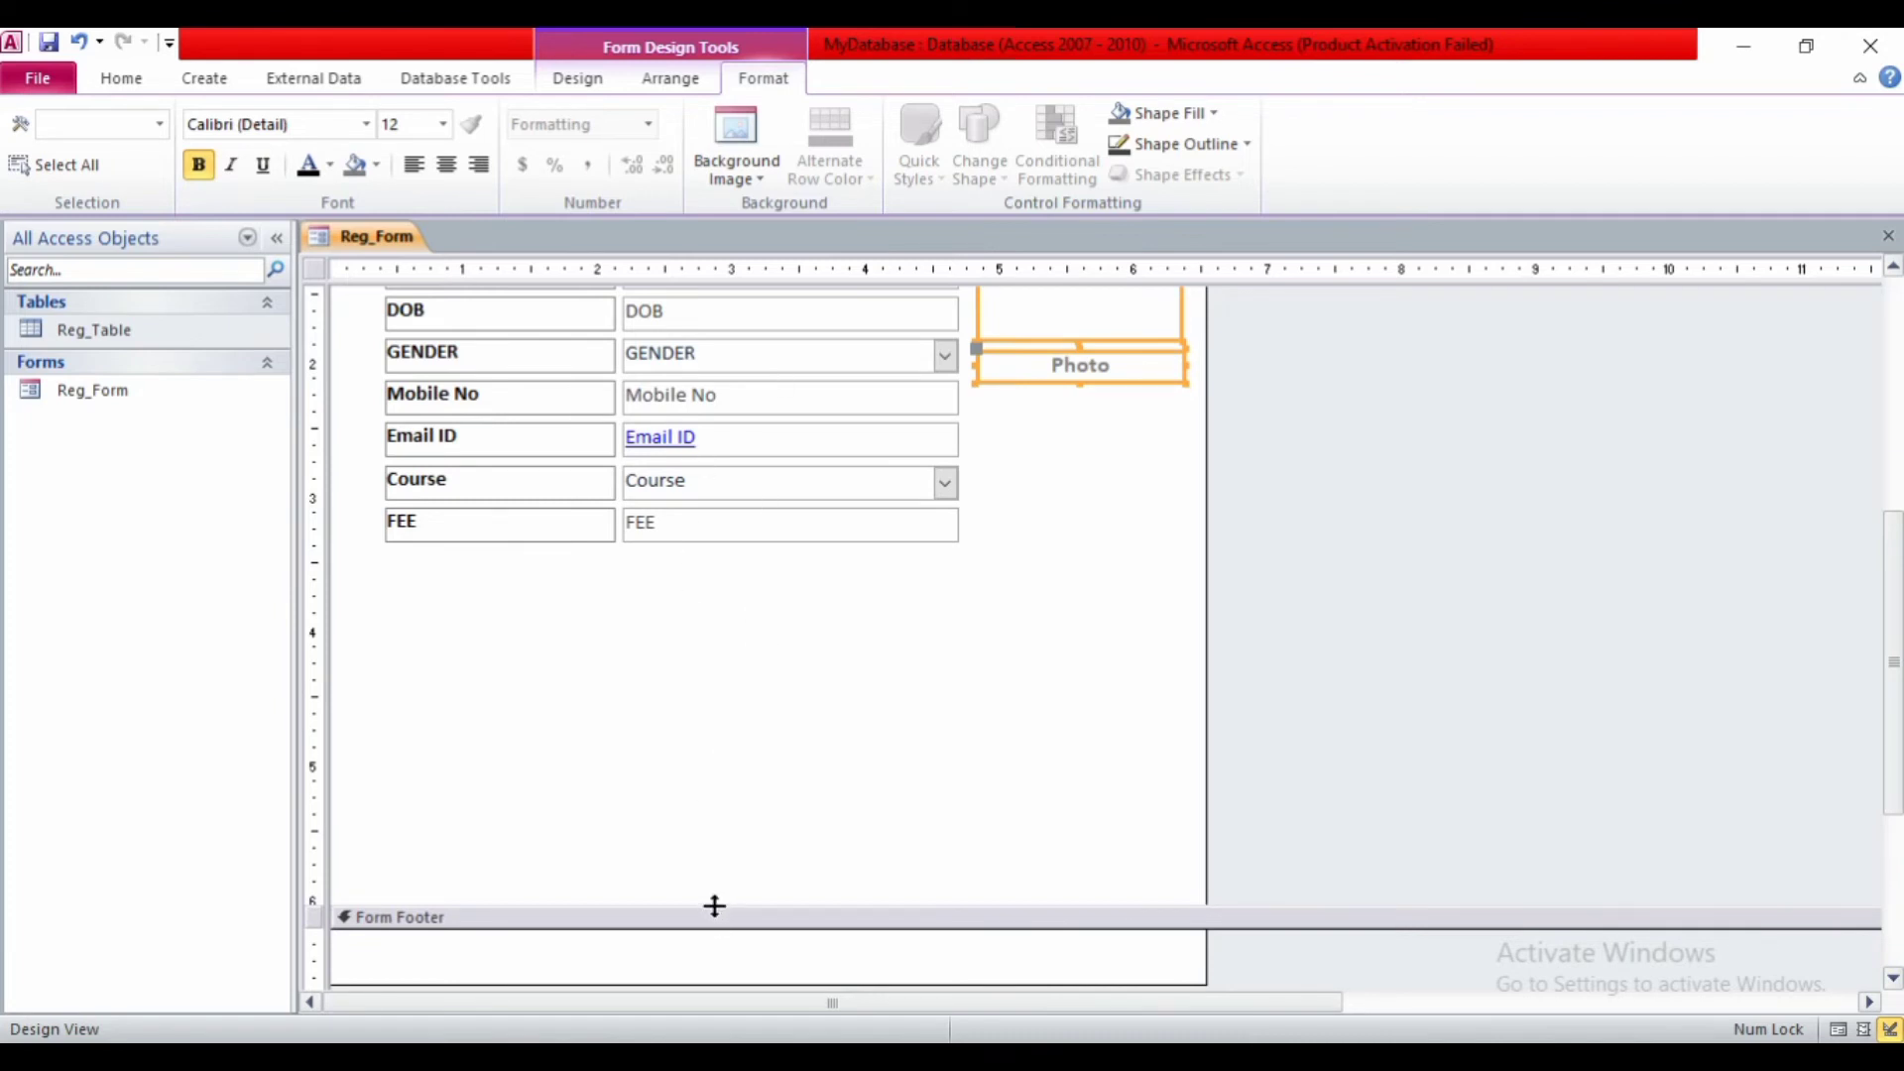
{"action": "left_click_drag", "start_coordinate": [714, 908], "coordinate": [704, 570]}
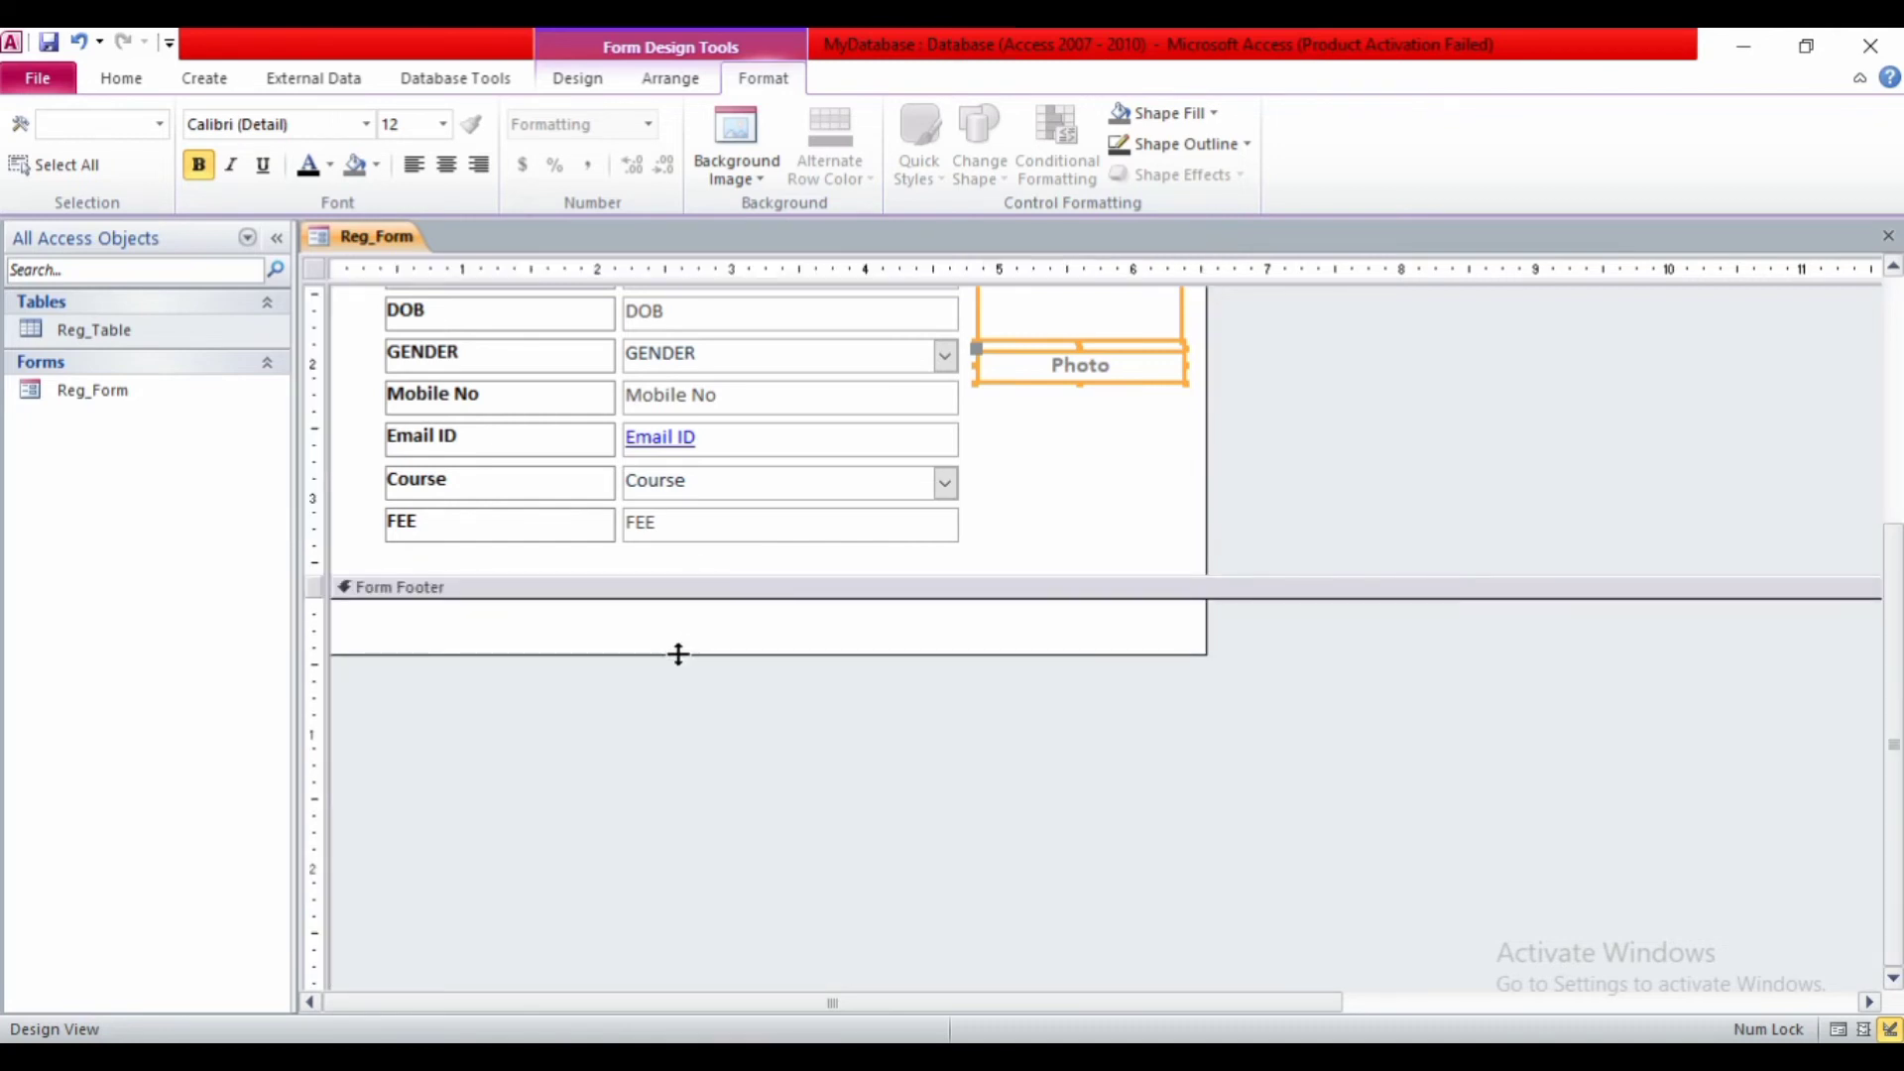
{"action": "left_click_drag", "start_coordinate": [679, 653], "coordinate": [678, 703]}
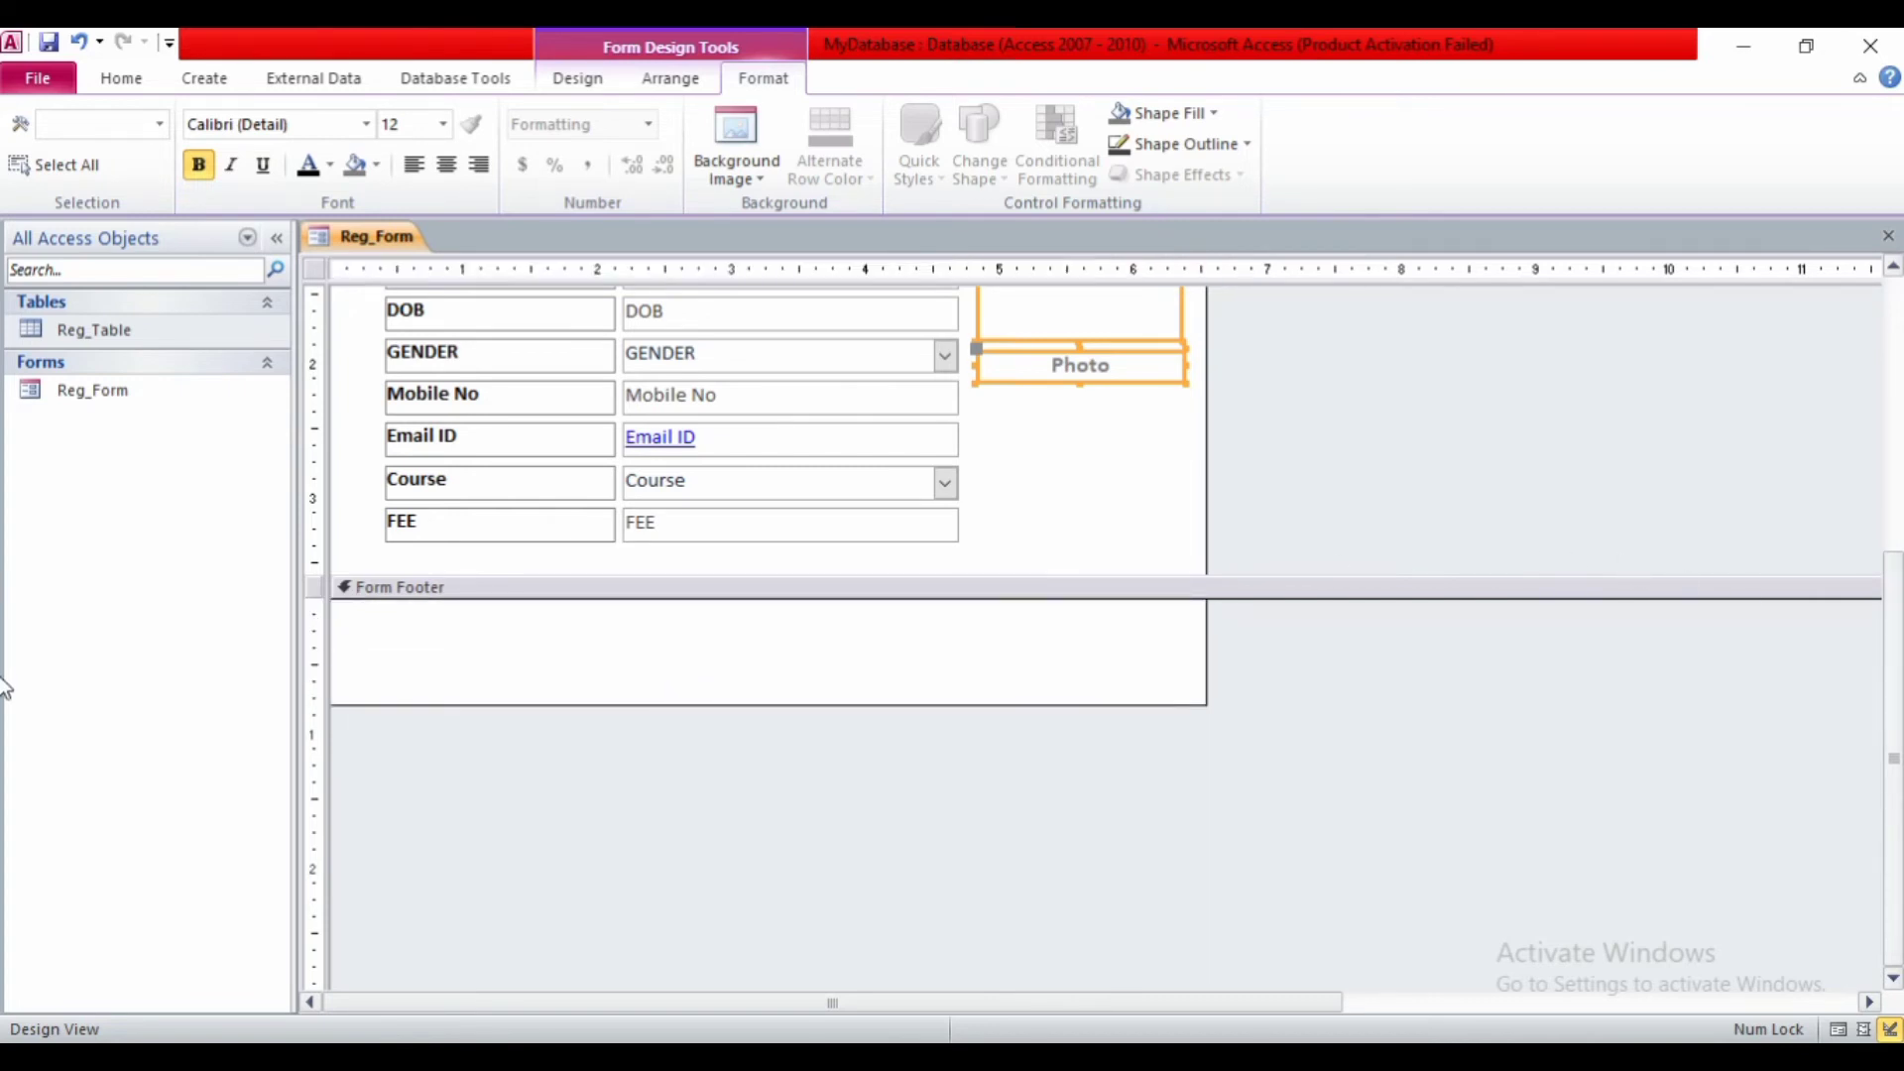
- Scroll through the design, deselect the Photo frame and select the Detail section
{"action": "left_click_drag", "start_coordinate": [1896, 685], "coordinate": [1896, 459]}
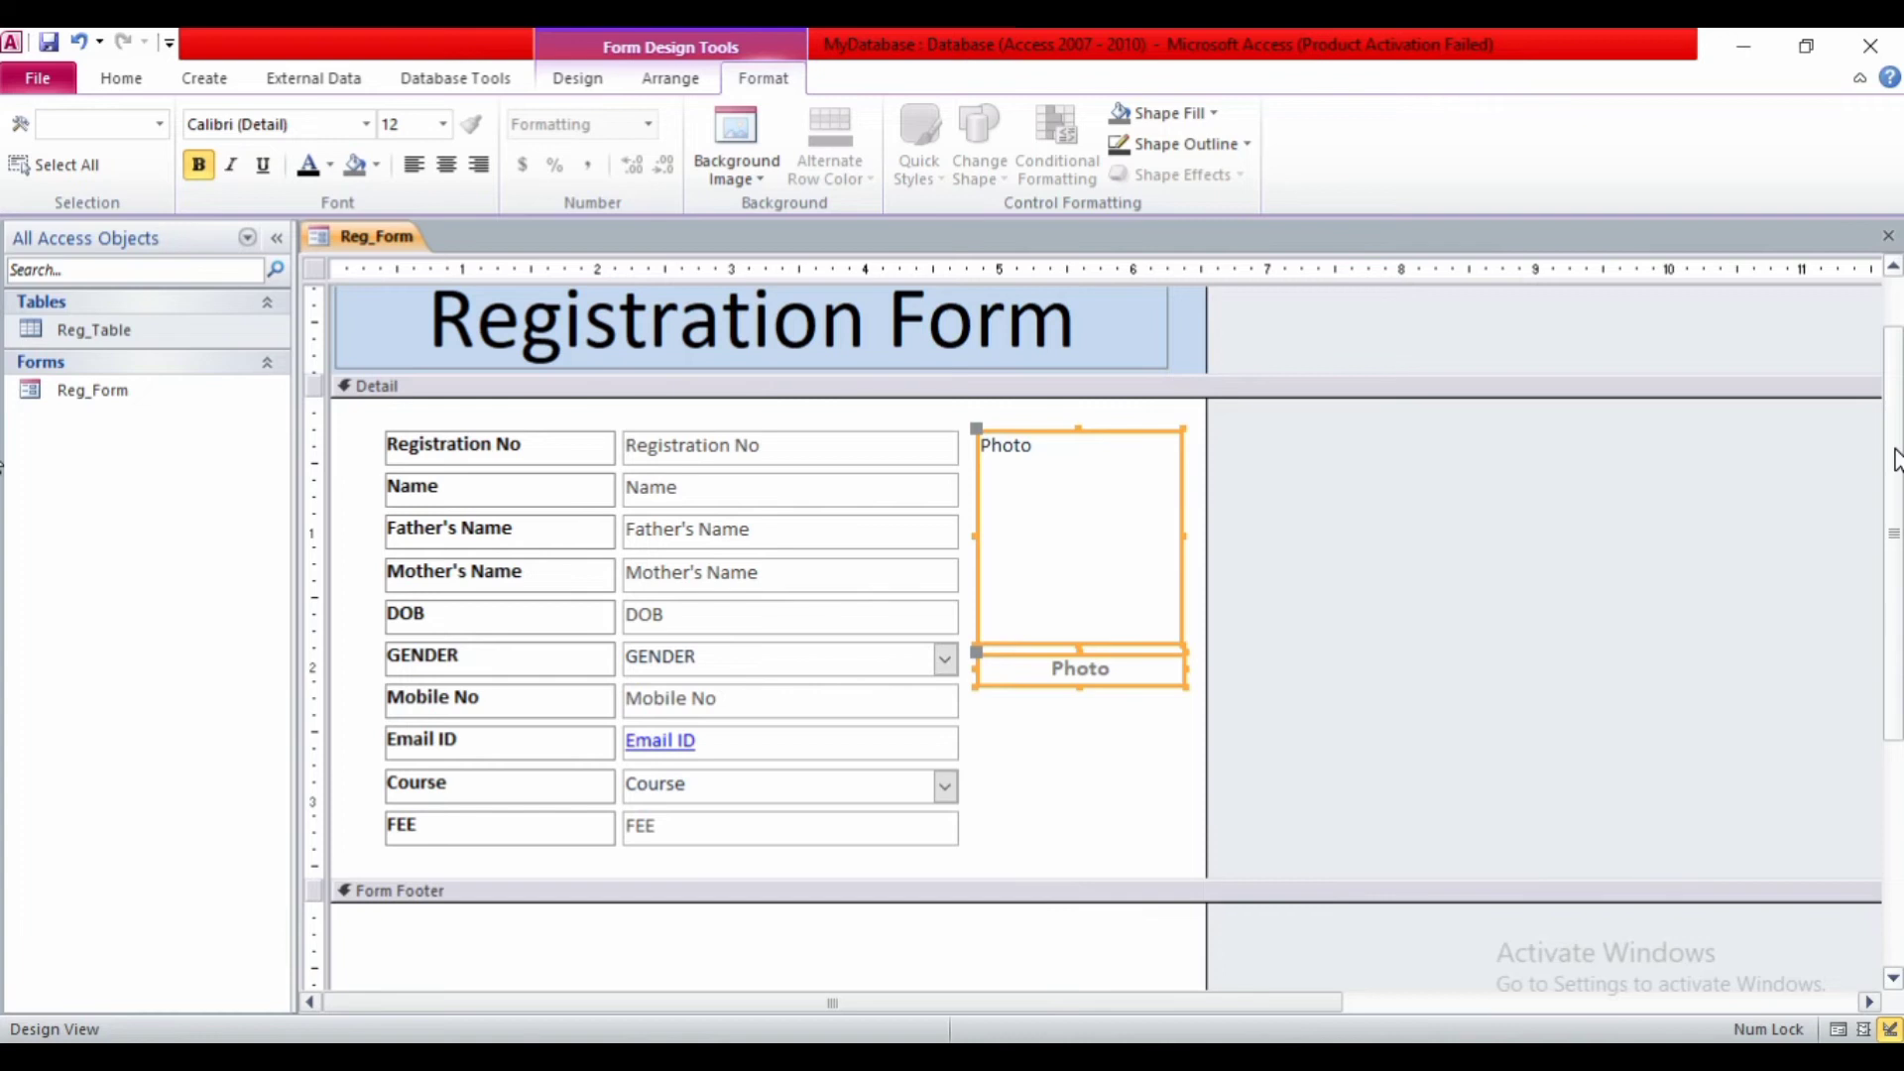
{"action": "left_click", "coordinate": [1088, 835]}
{"action": "left_click", "coordinate": [1087, 835]}
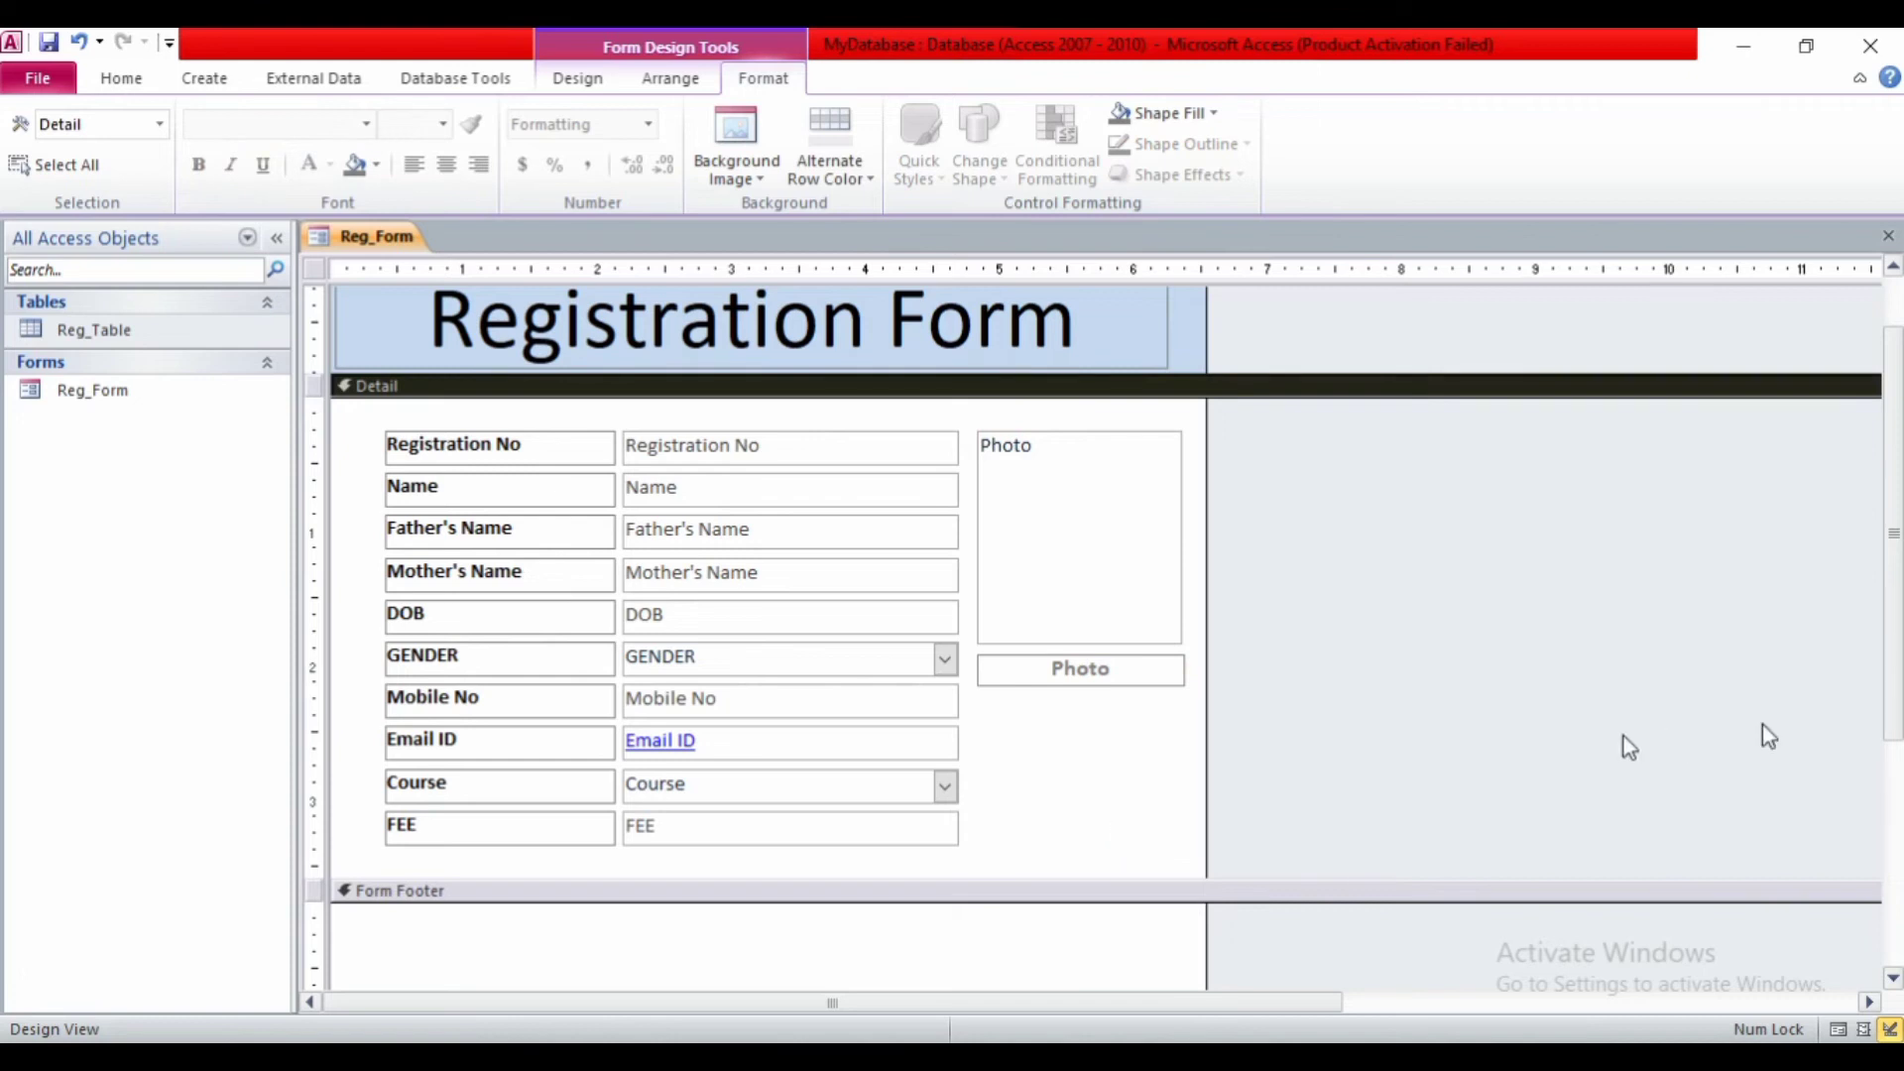
{"action": "left_click_drag", "start_coordinate": [1897, 587], "coordinate": [1897, 768]}
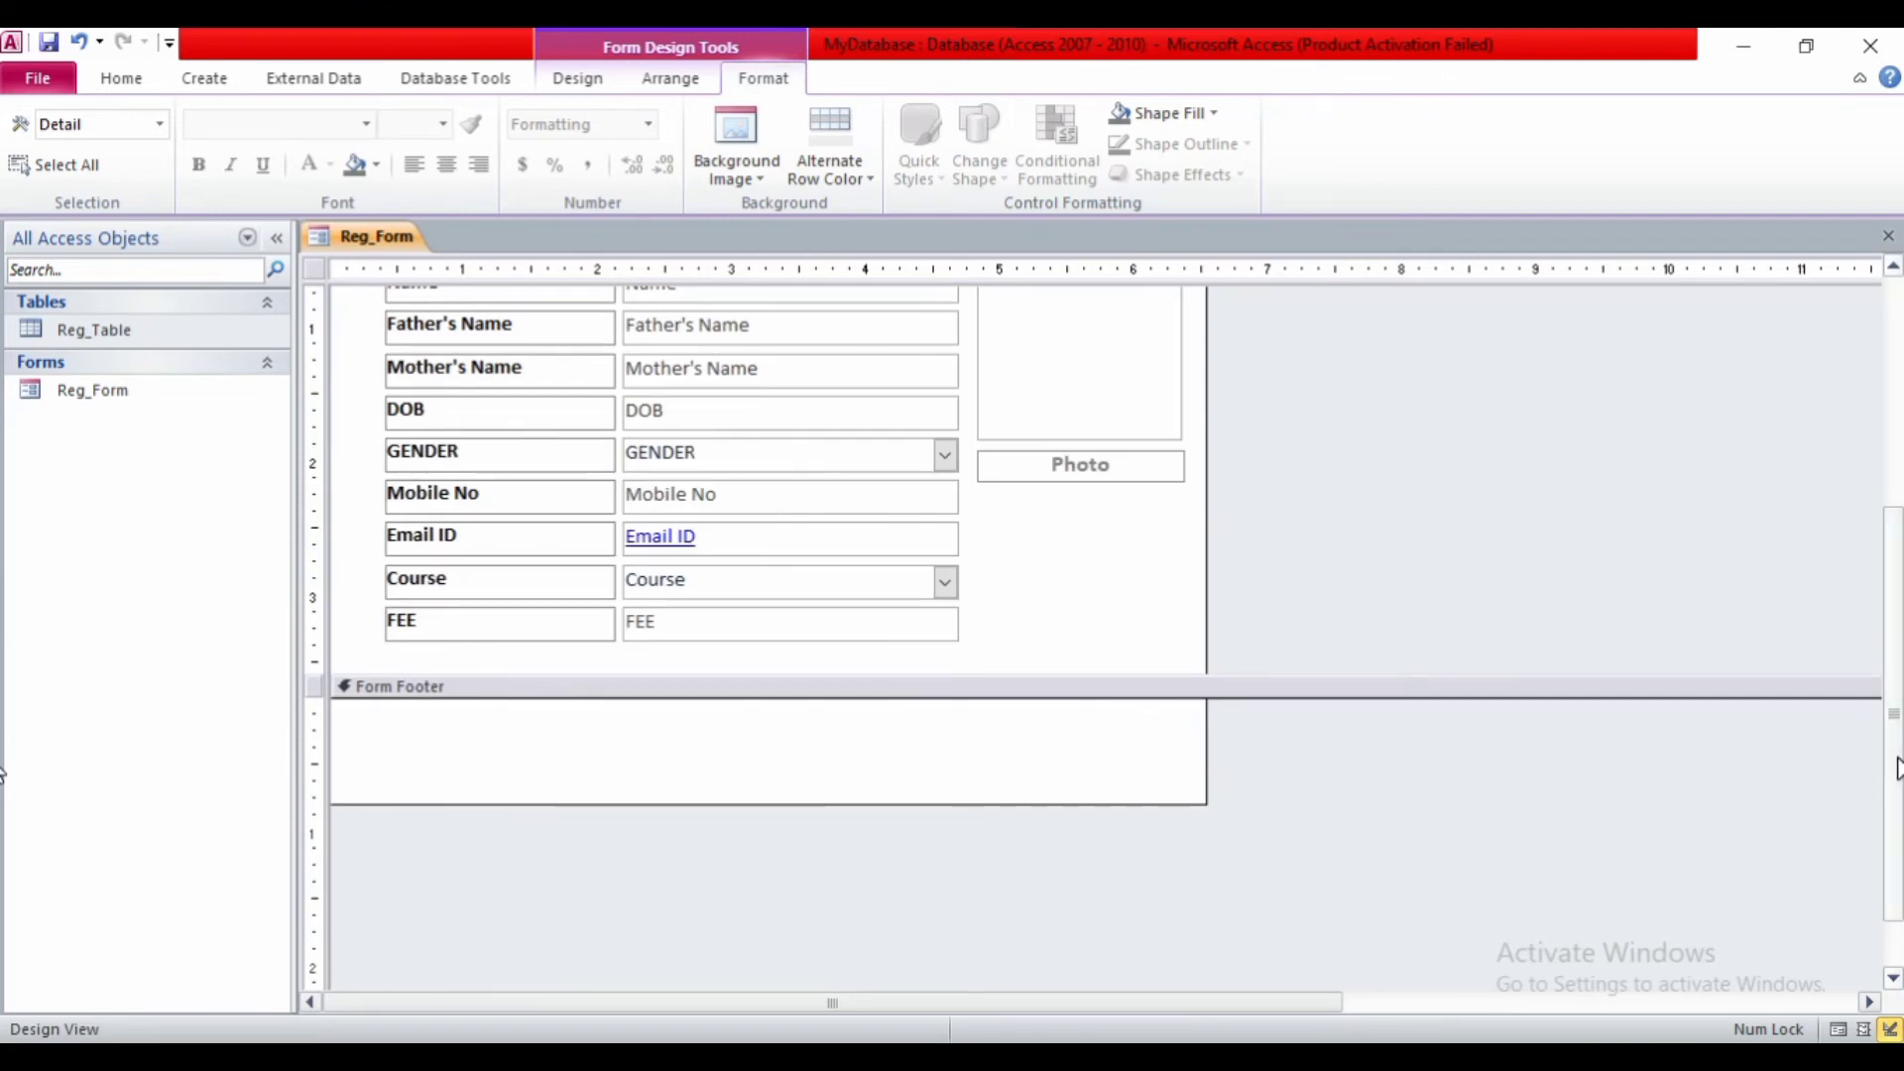
{"action": "left_click", "coordinate": [558, 77]}
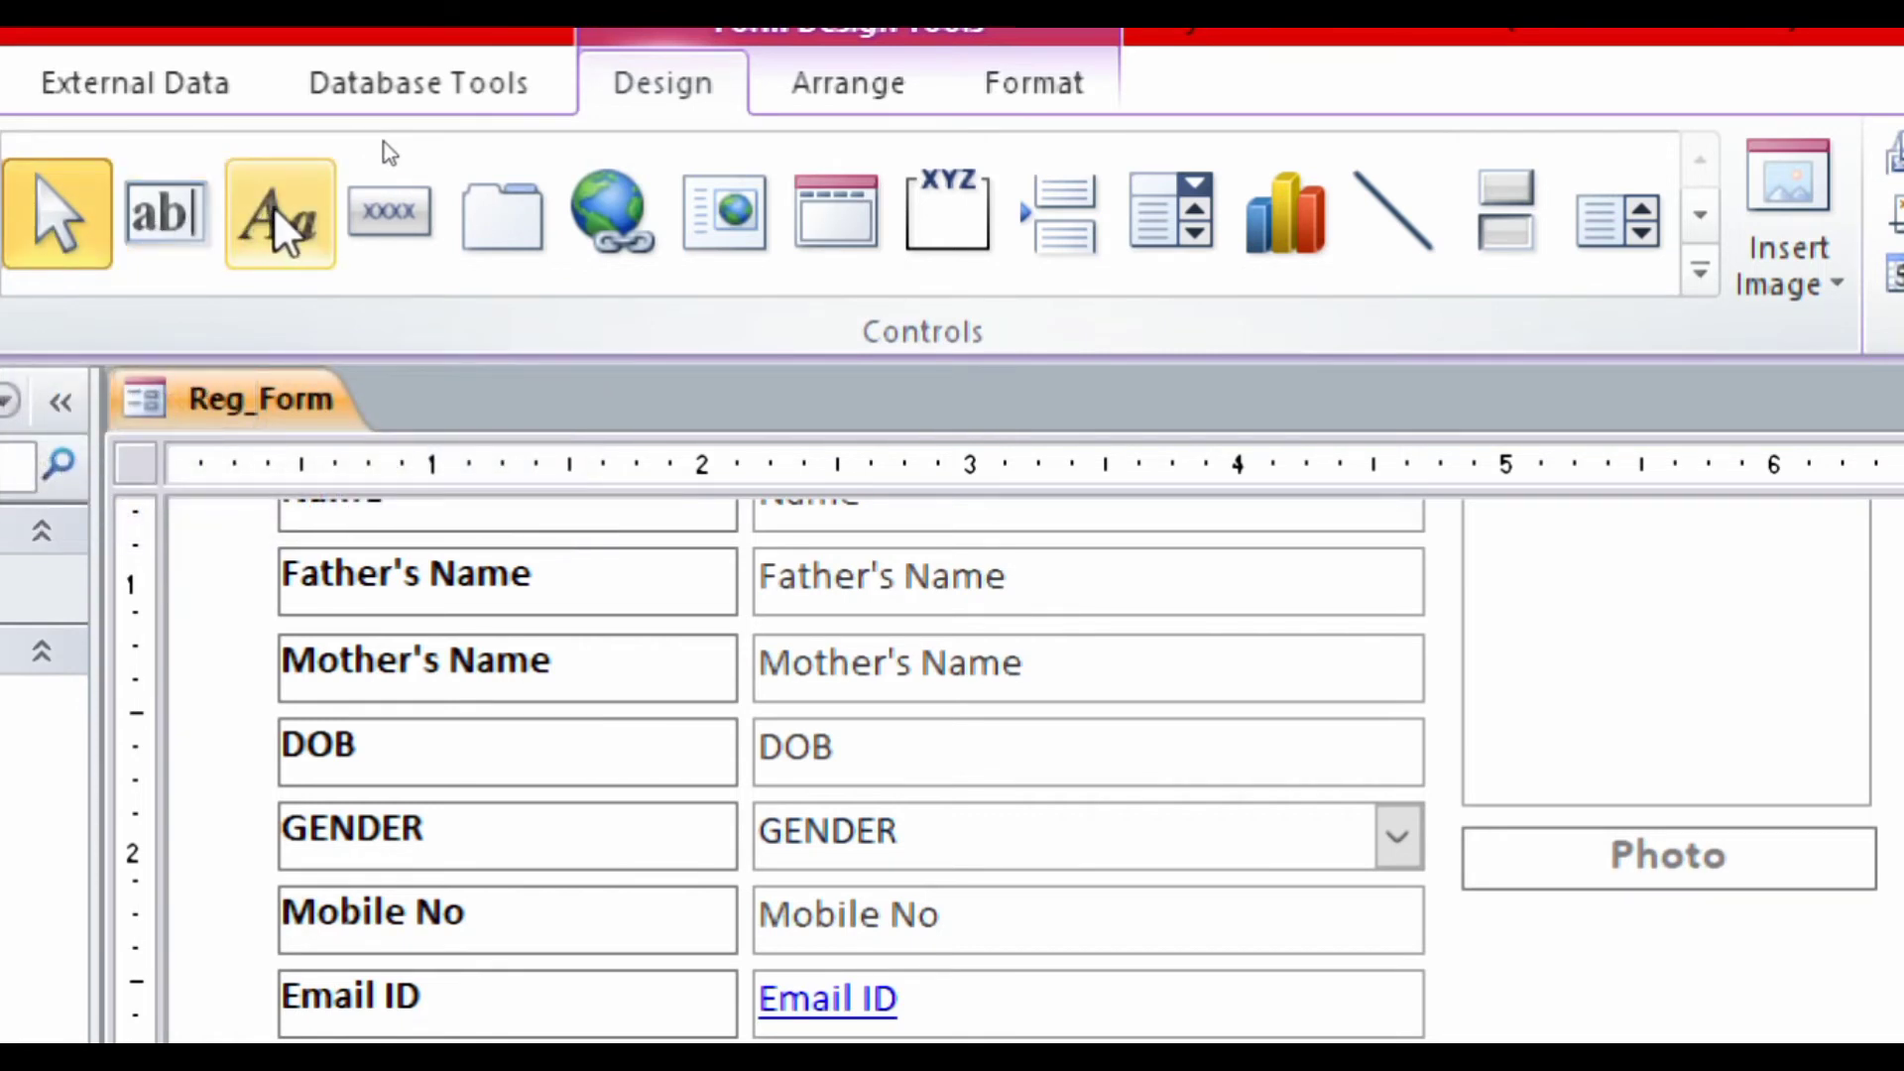
- Draw a command button in the Form Footer with the Record Navigation > Go To First Record action
{"action": "left_click", "coordinate": [394, 198]}
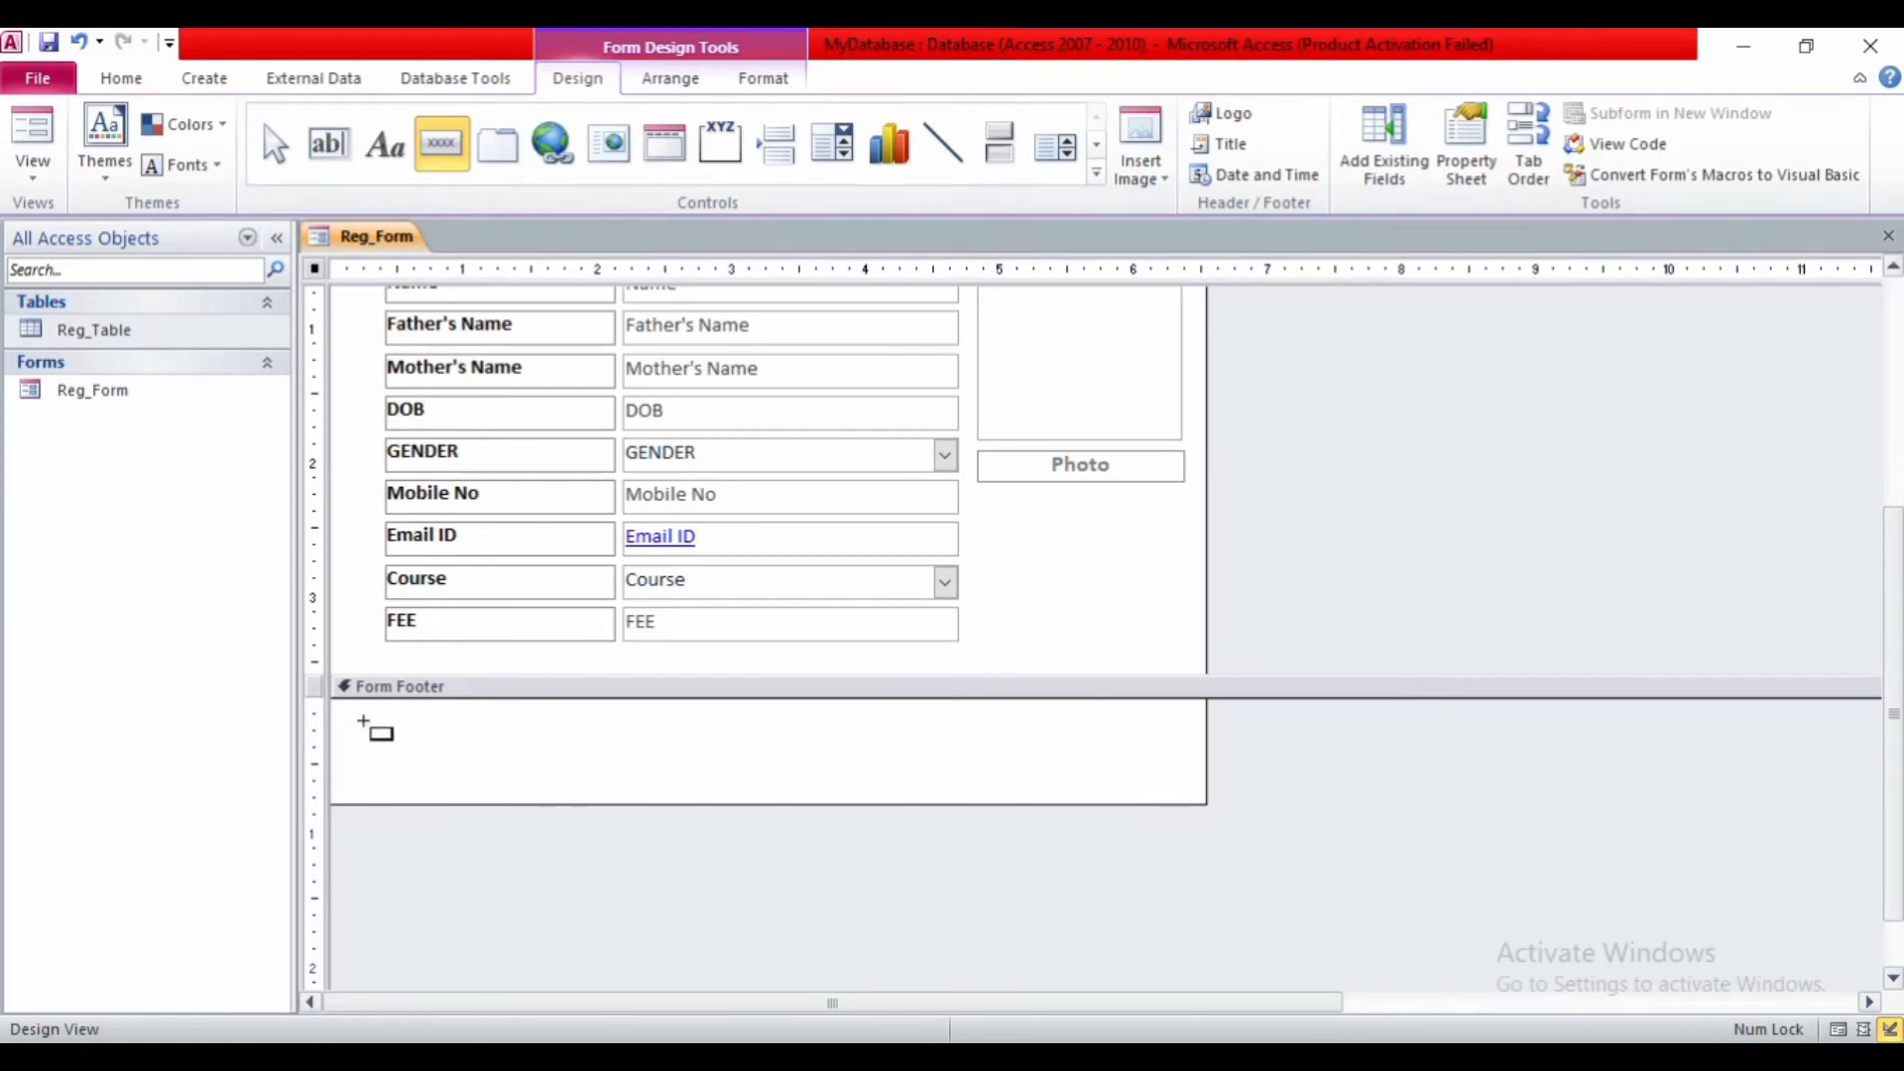
{"action": "left_click_drag", "start_coordinate": [362, 721], "coordinate": [458, 772]}
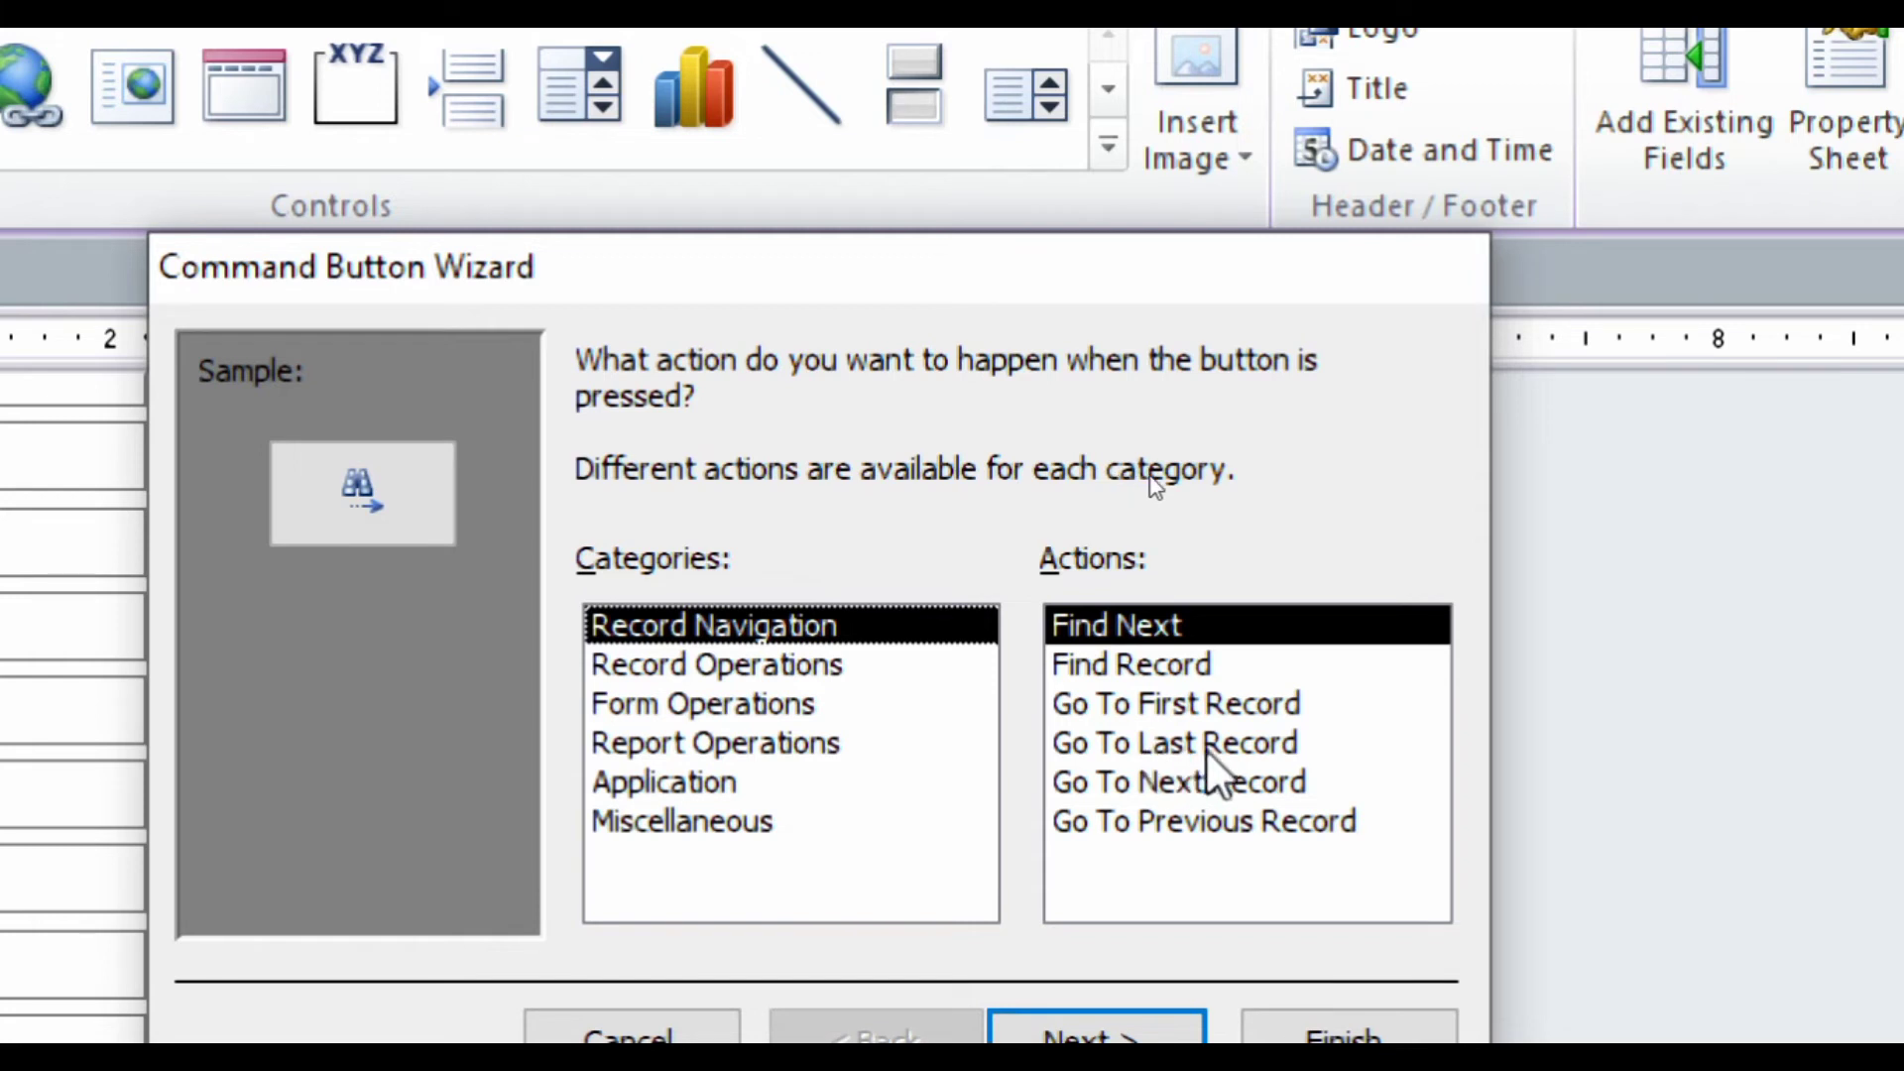
{"action": "left_click", "coordinate": [1121, 703]}
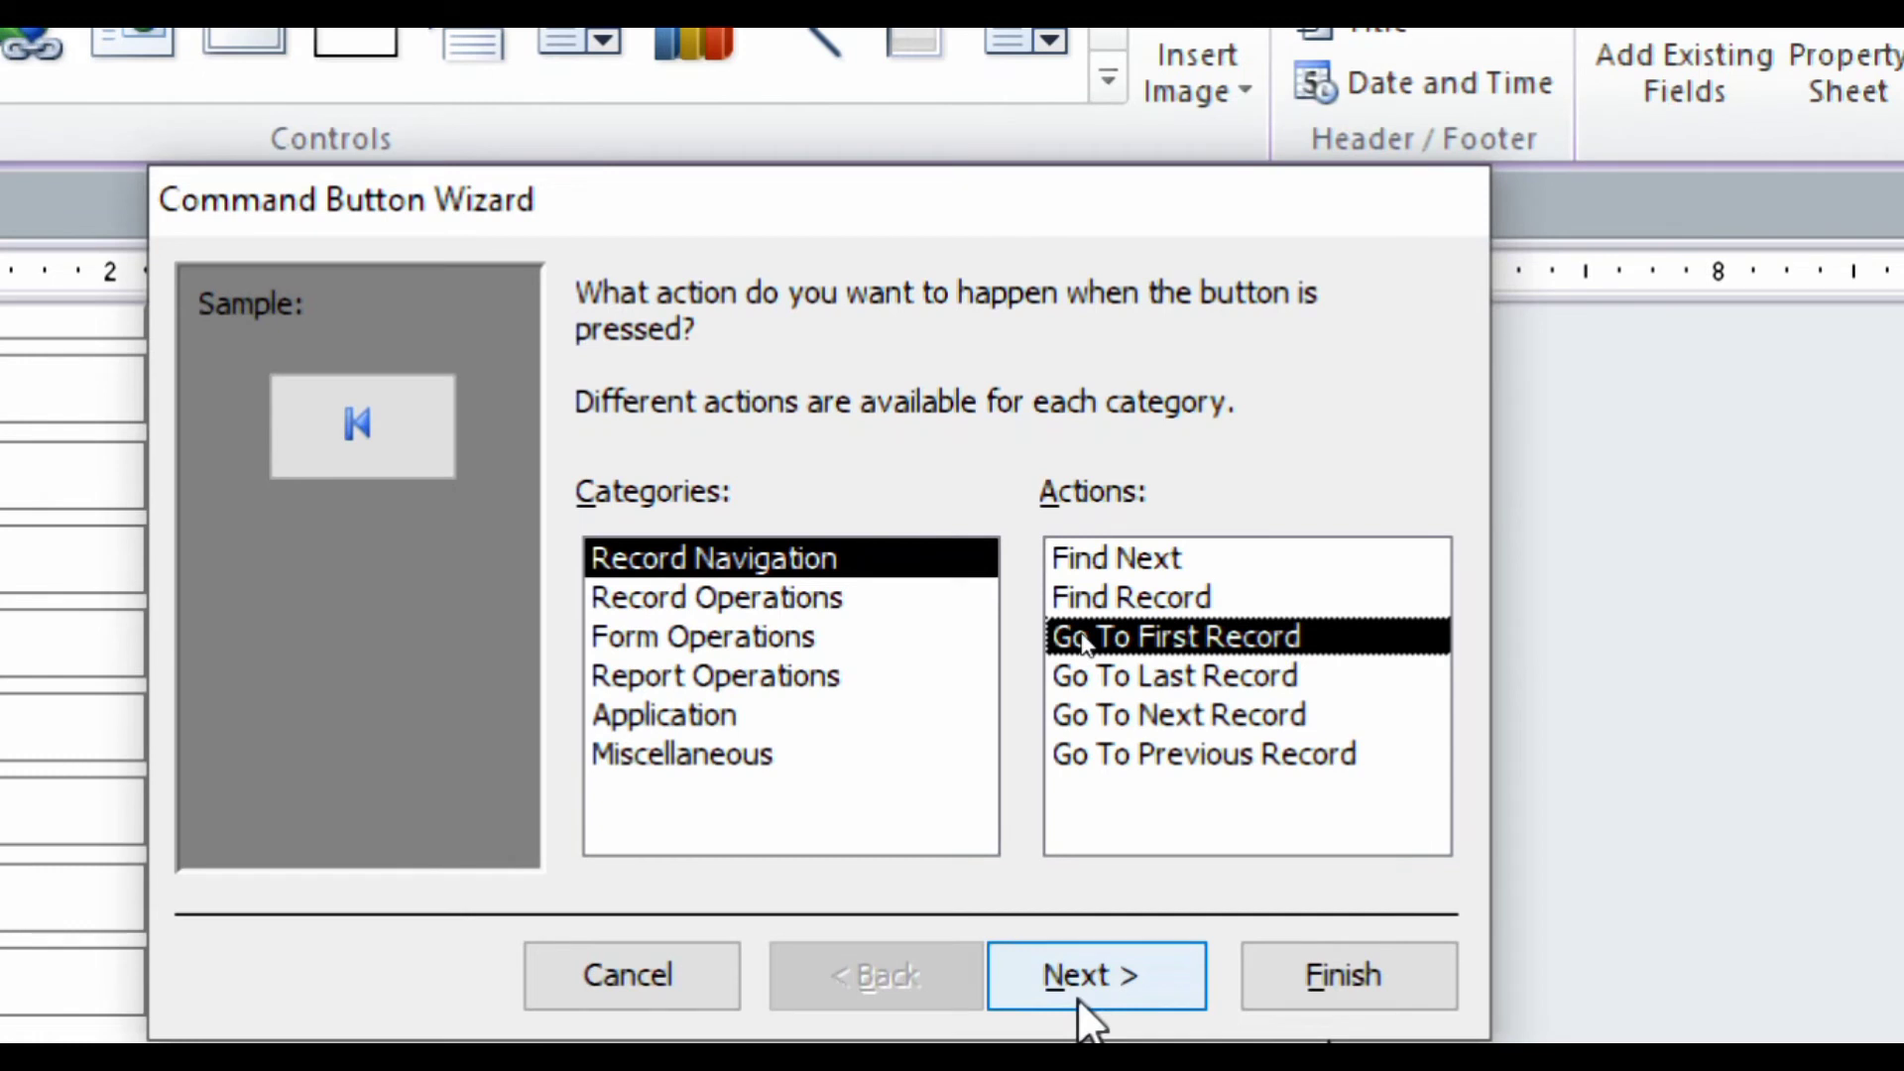
{"action": "left_click", "coordinate": [1086, 1031]}
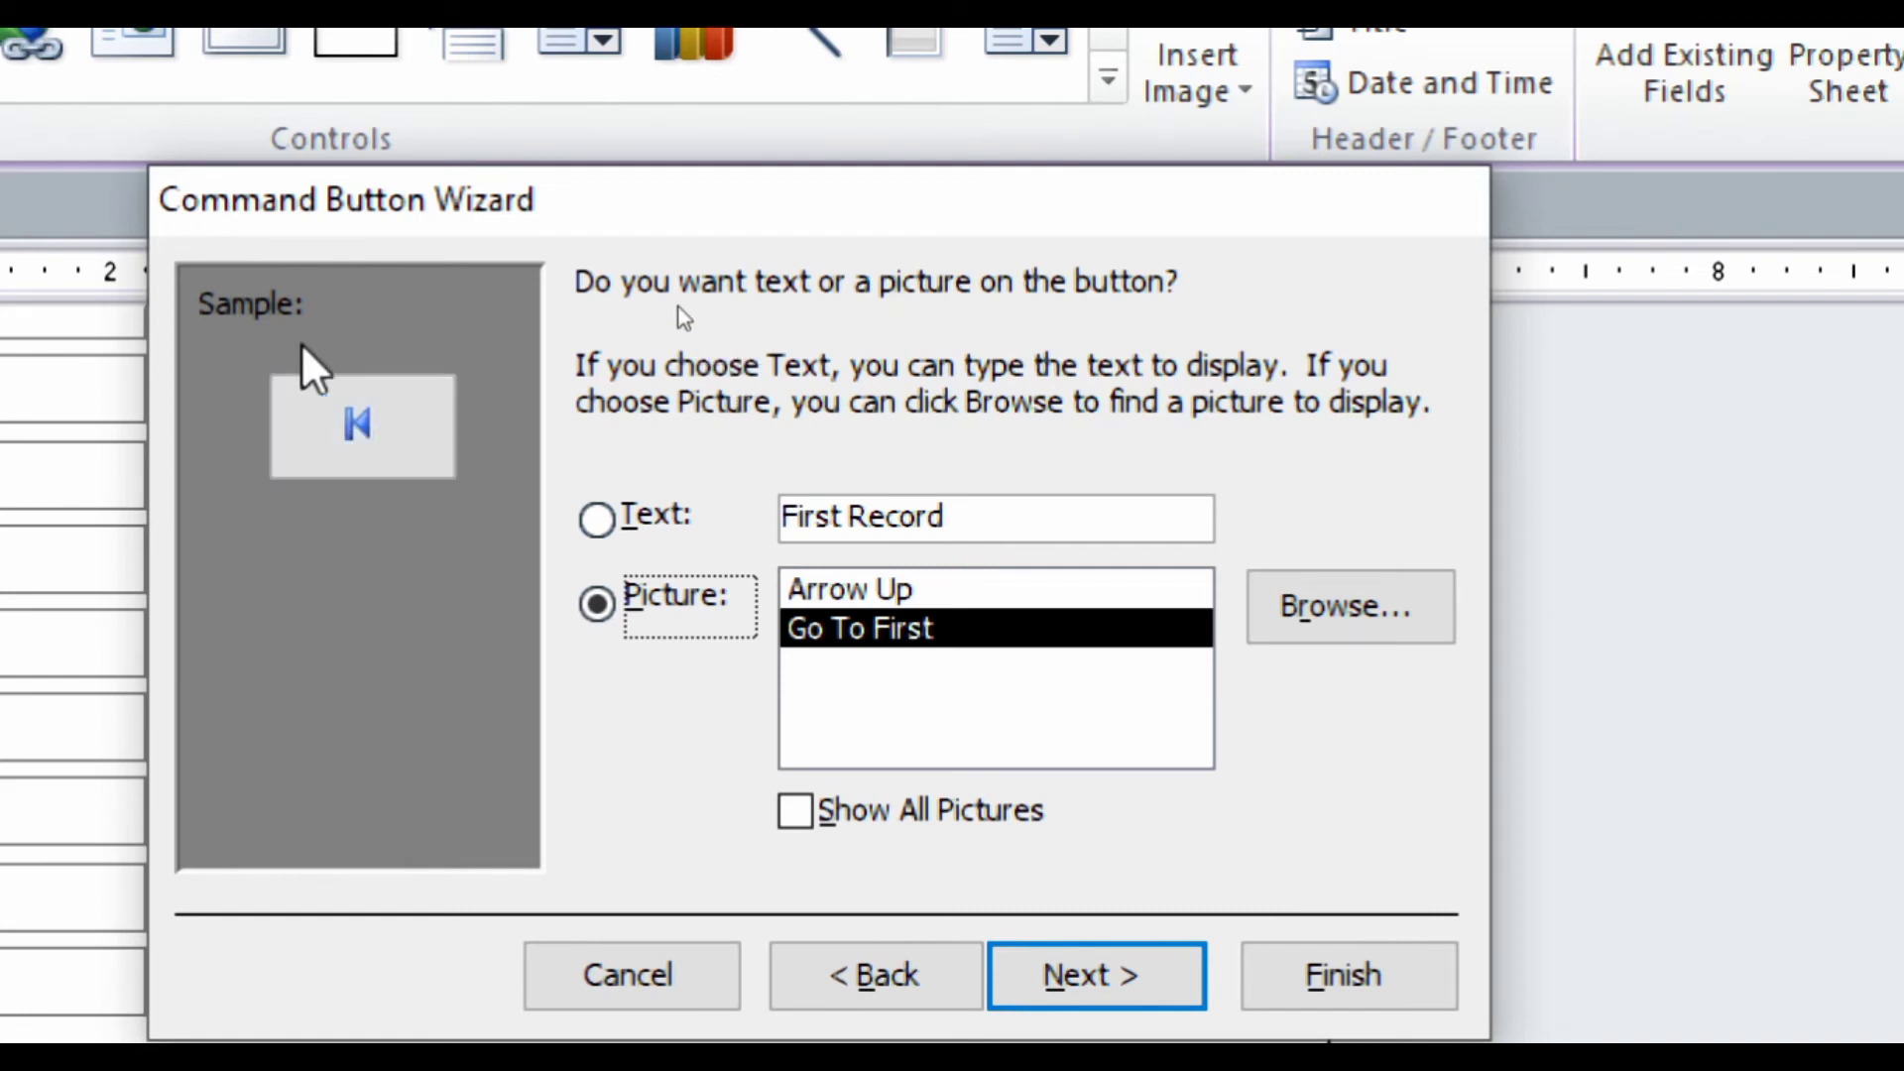
- Give the button the Go To First picture and finish the first-record button wizard
{"action": "left_click", "coordinate": [598, 520]}
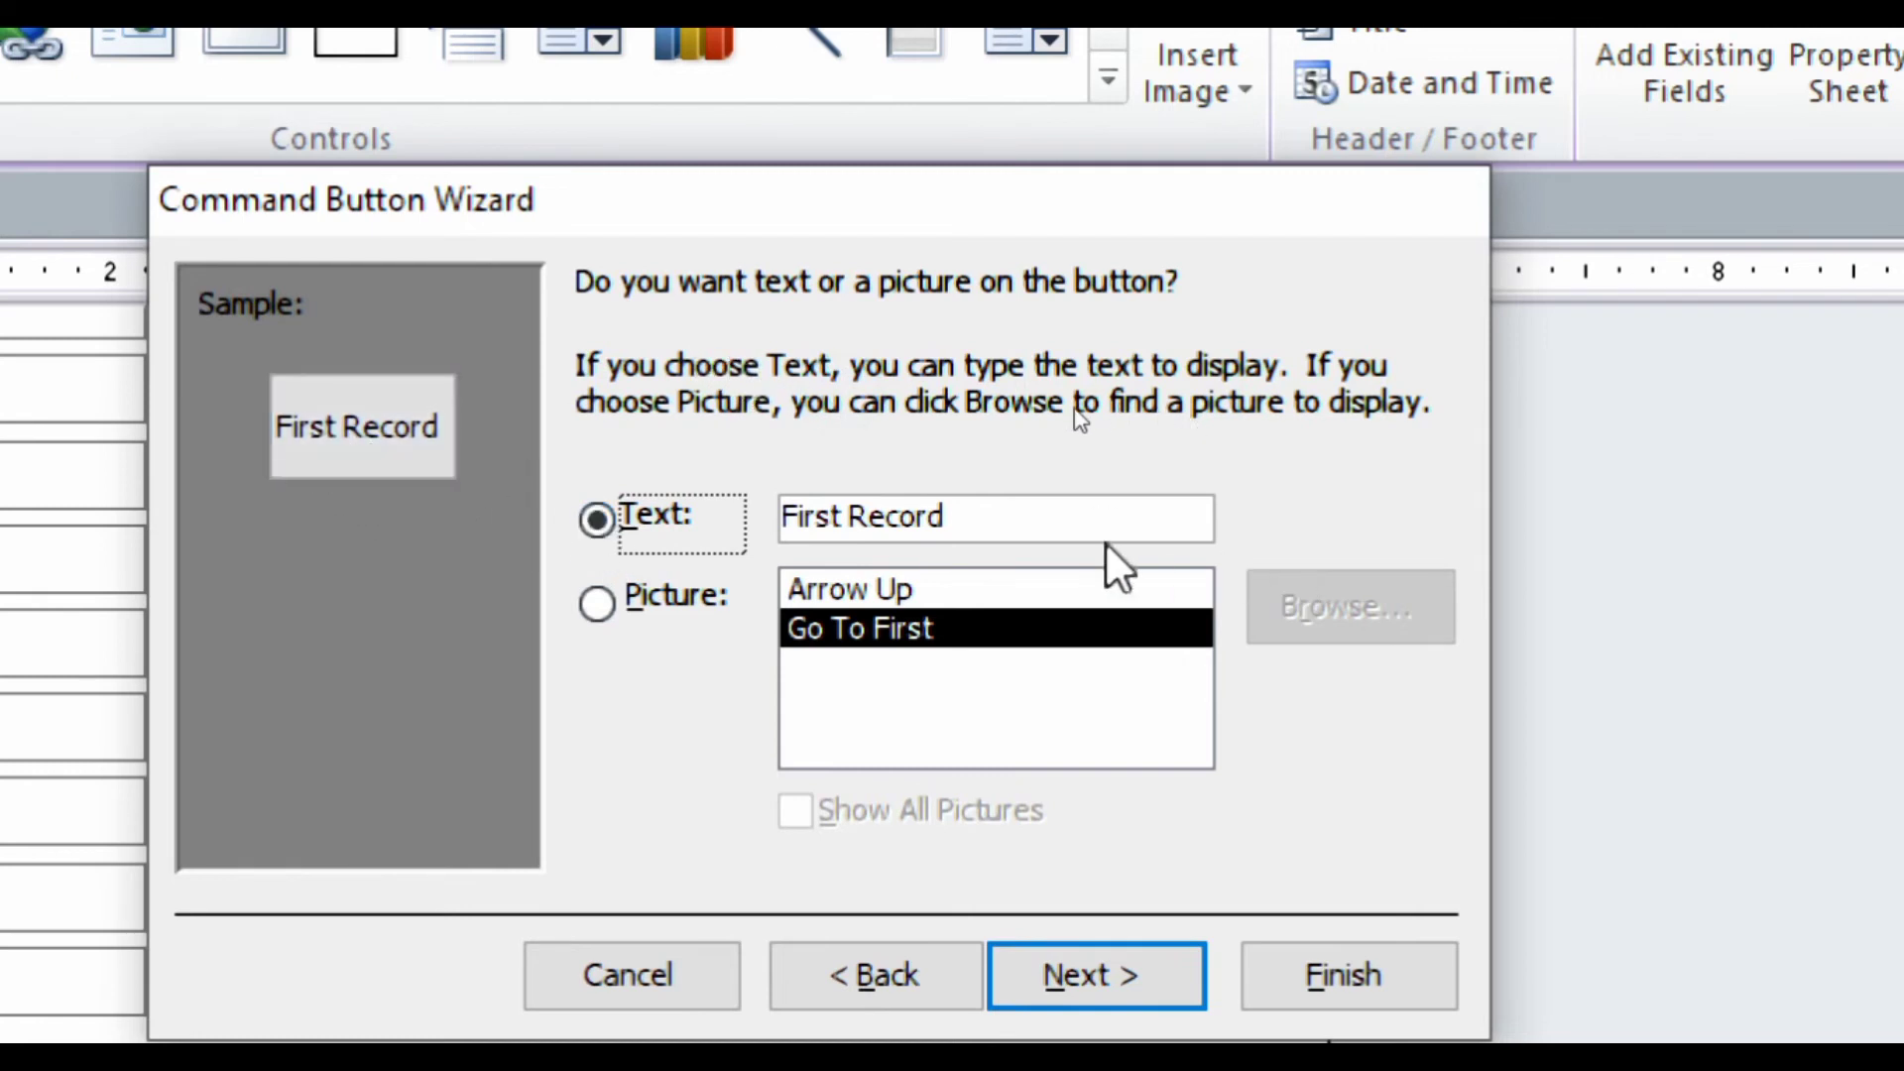
{"action": "left_click", "coordinate": [603, 609]}
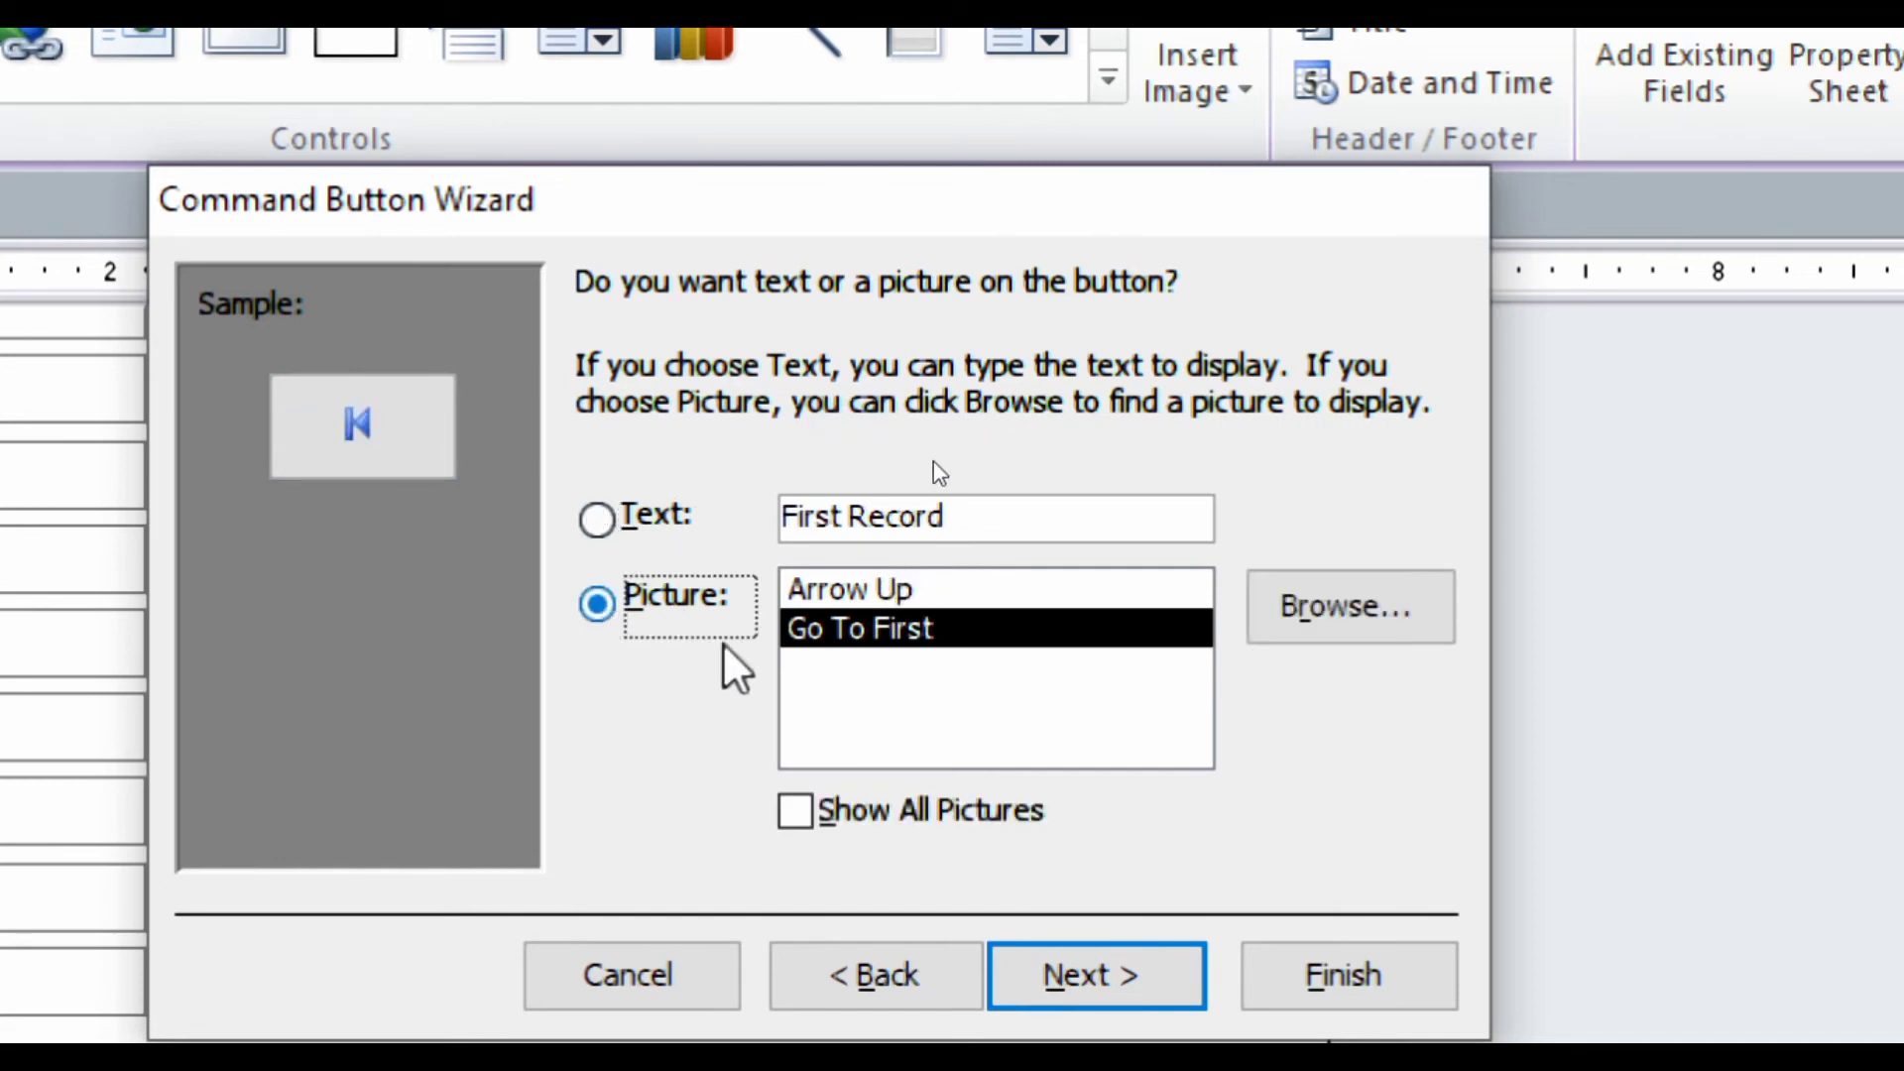
{"action": "left_click", "coordinate": [831, 593]}
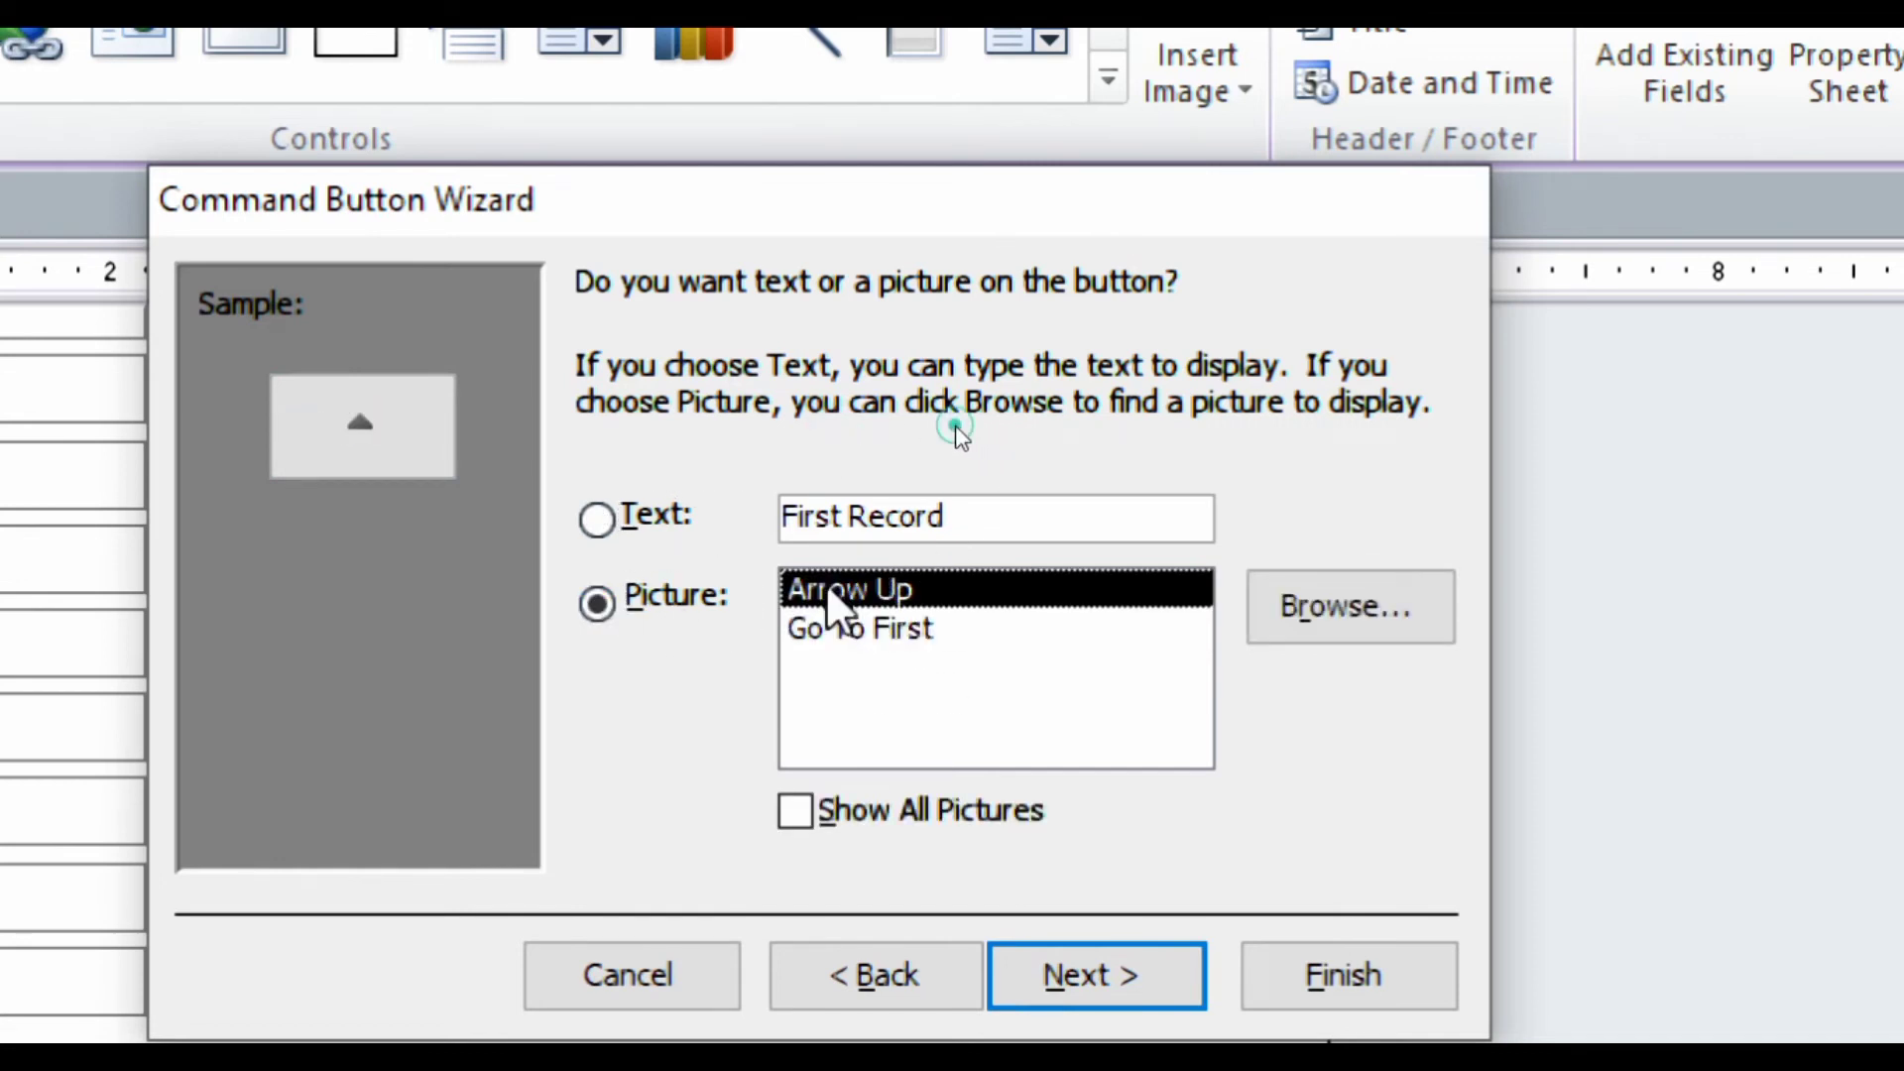
{"action": "left_click", "coordinate": [823, 629]}
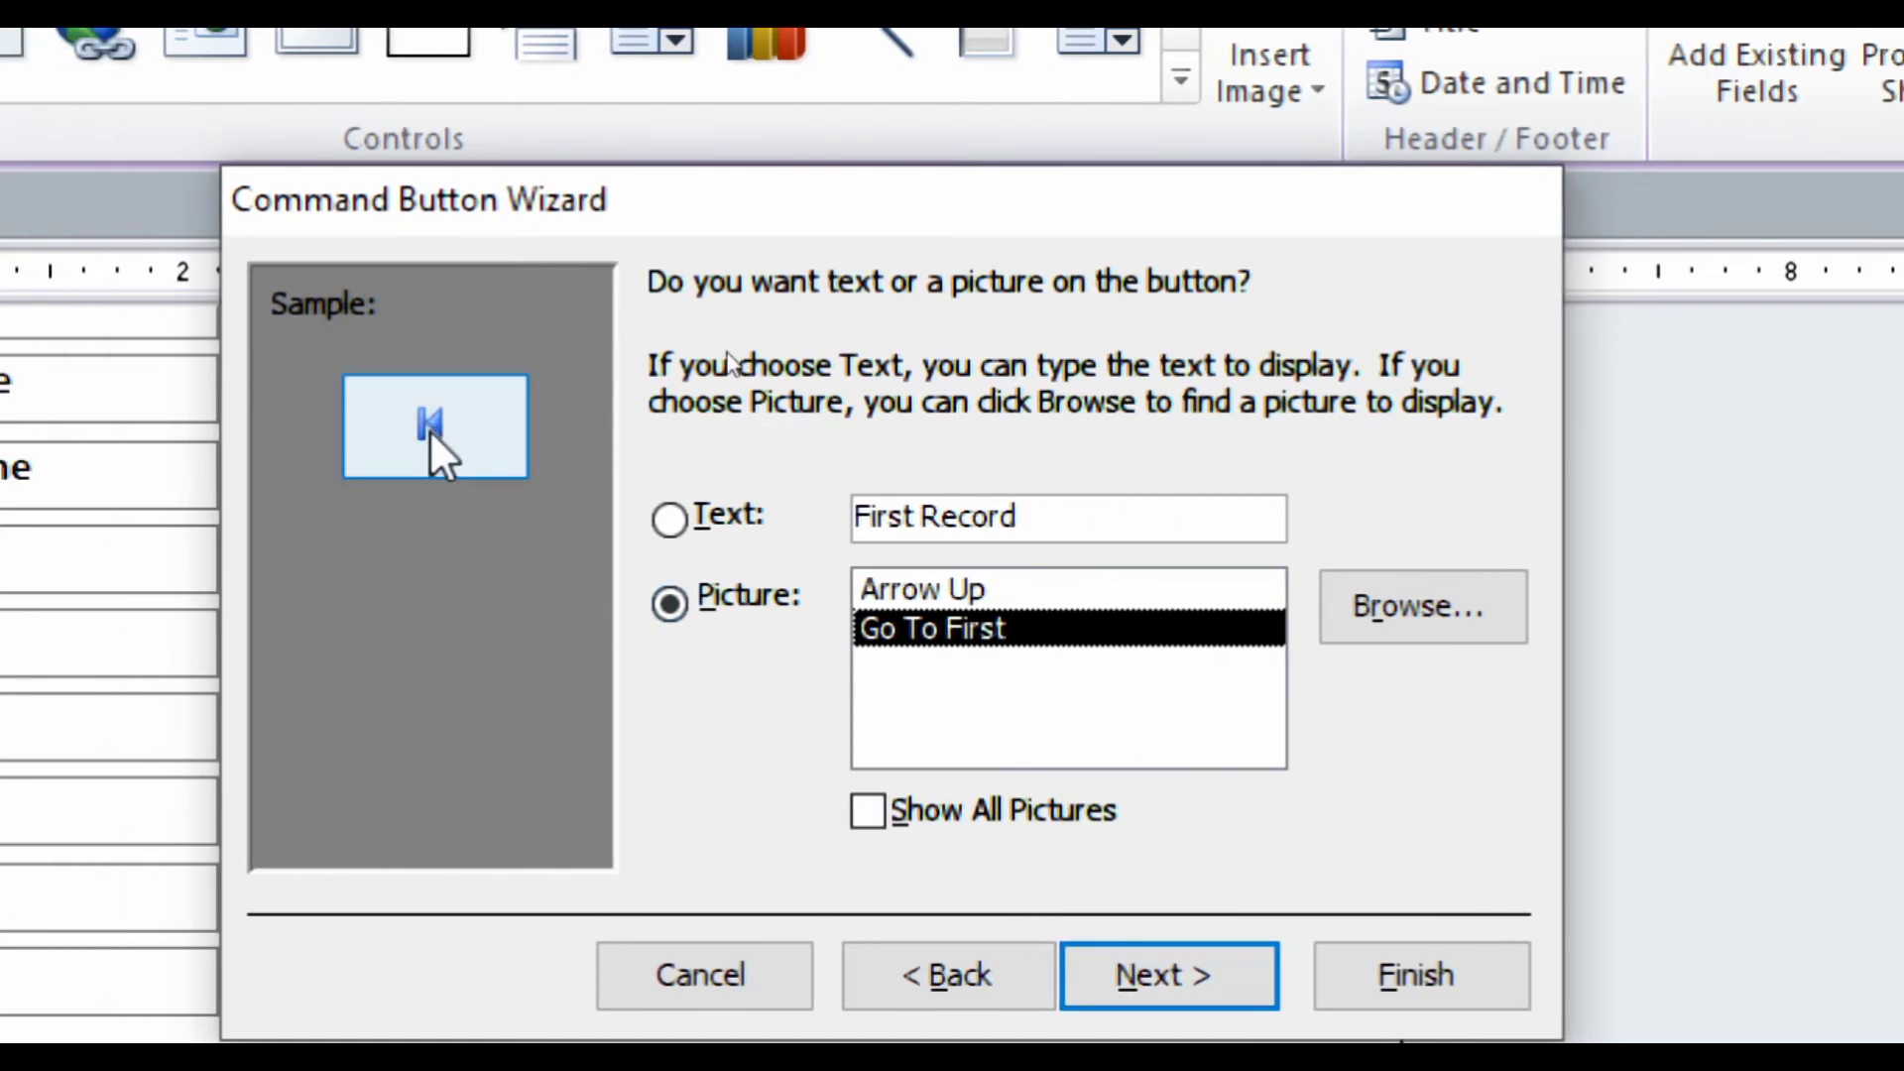
{"action": "left_click", "coordinate": [1158, 962]}
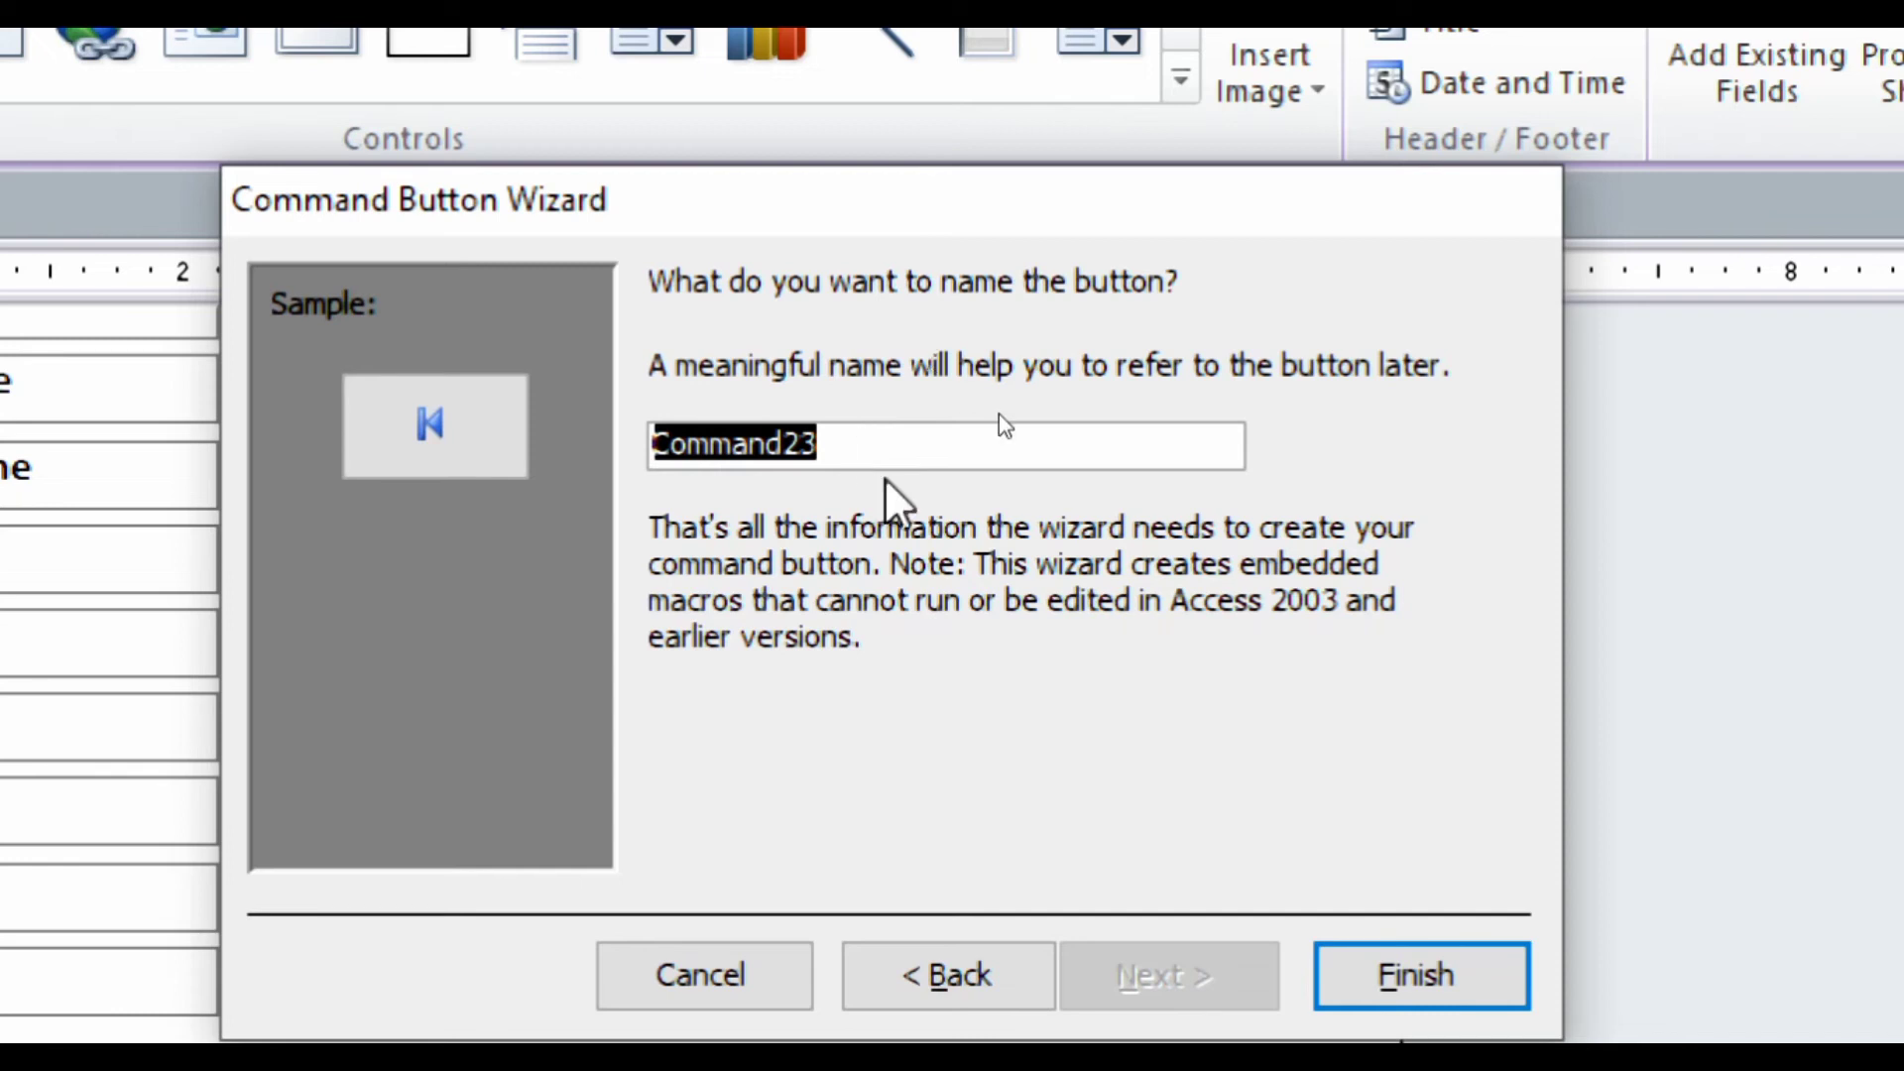
{"action": "left_click", "coordinate": [1354, 977]}
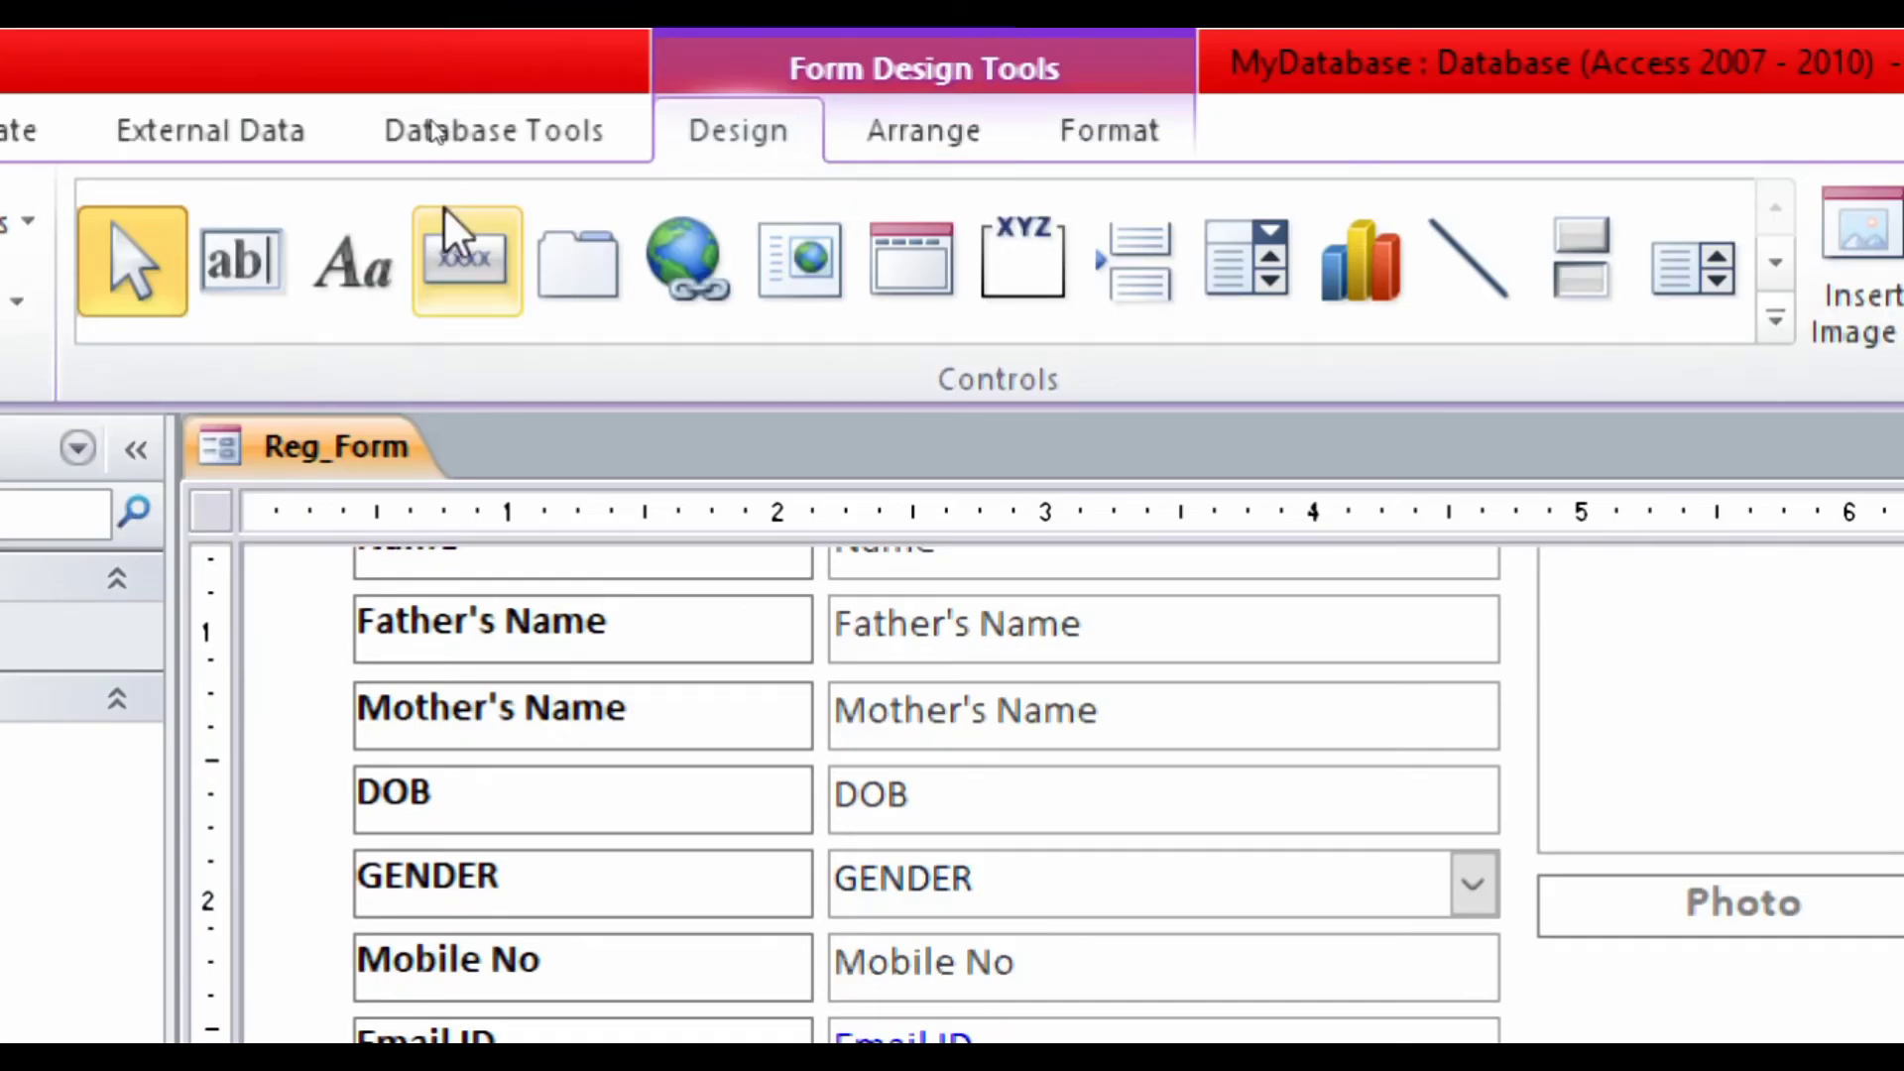
- Draw a second Form Footer button beside the first and make it Go To Previous Record
{"action": "left_click", "coordinate": [458, 260]}
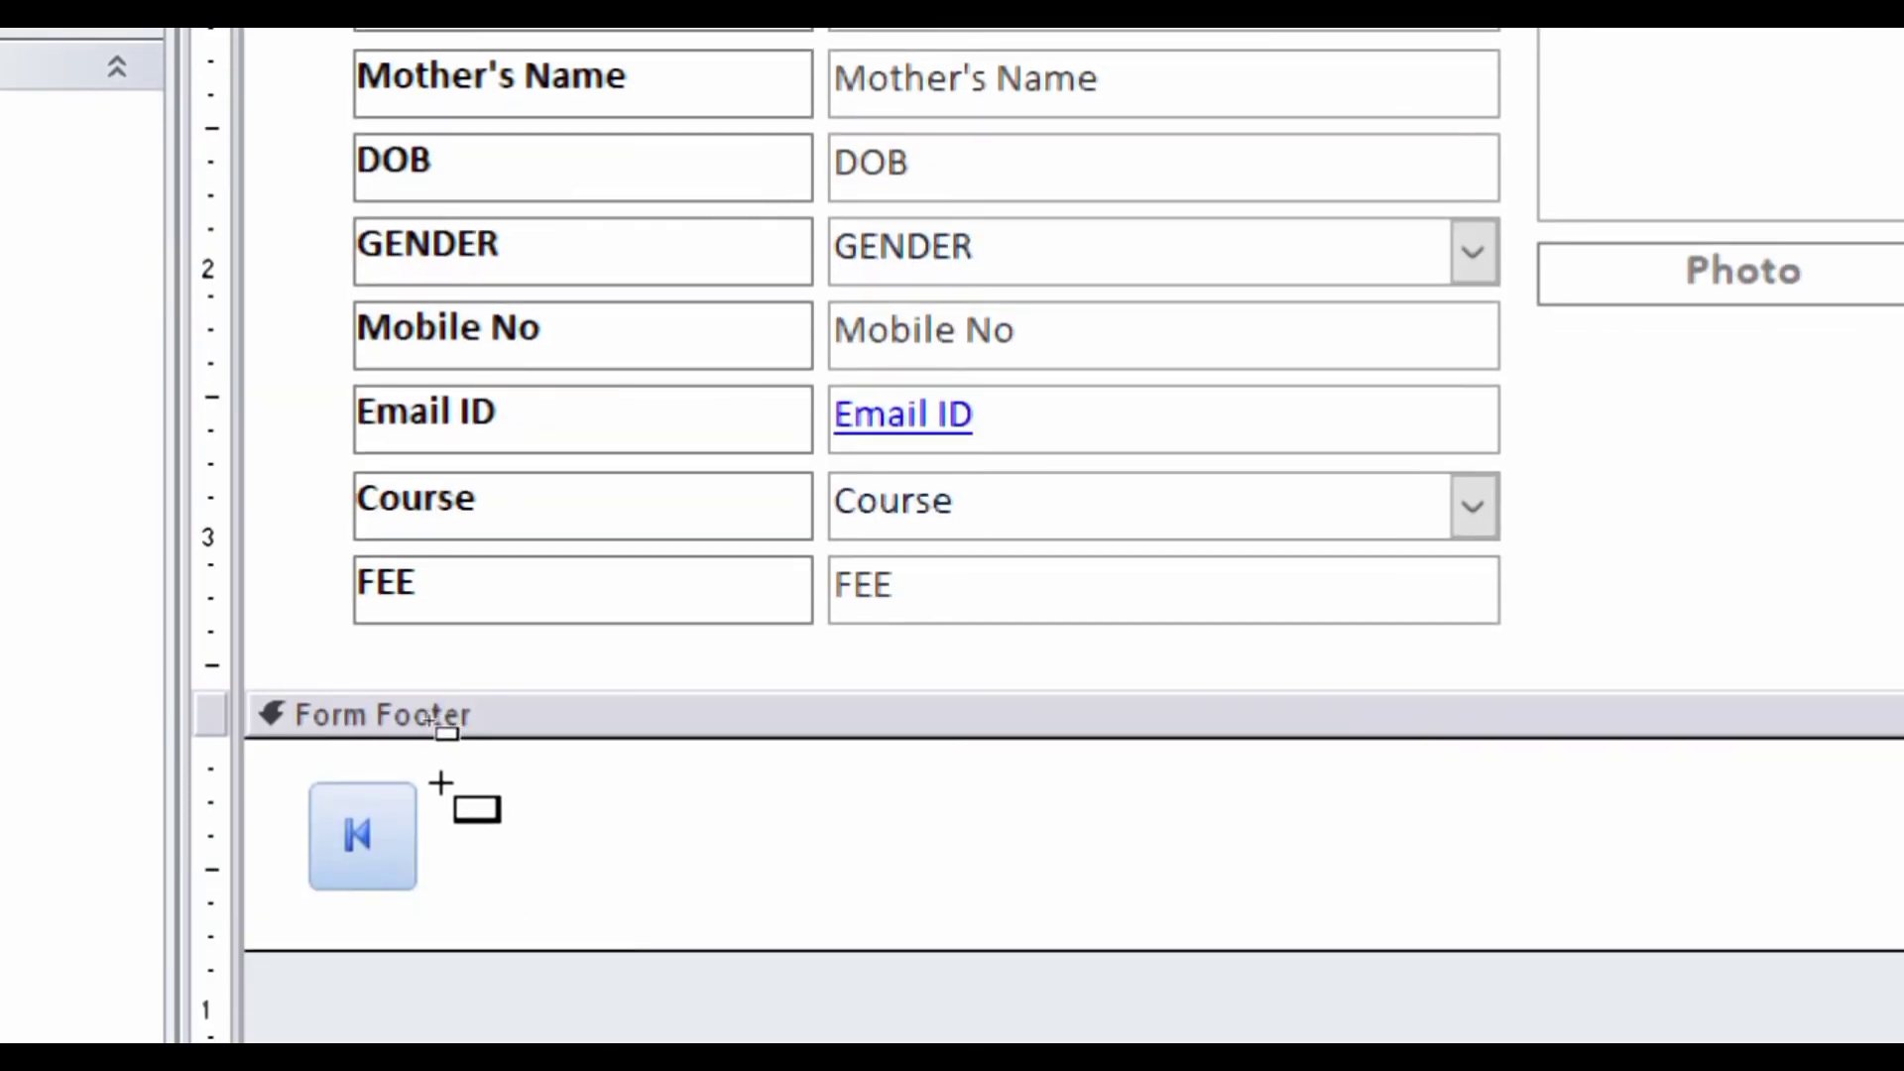
{"action": "left_click_drag", "start_coordinate": [443, 784], "coordinate": [646, 897]}
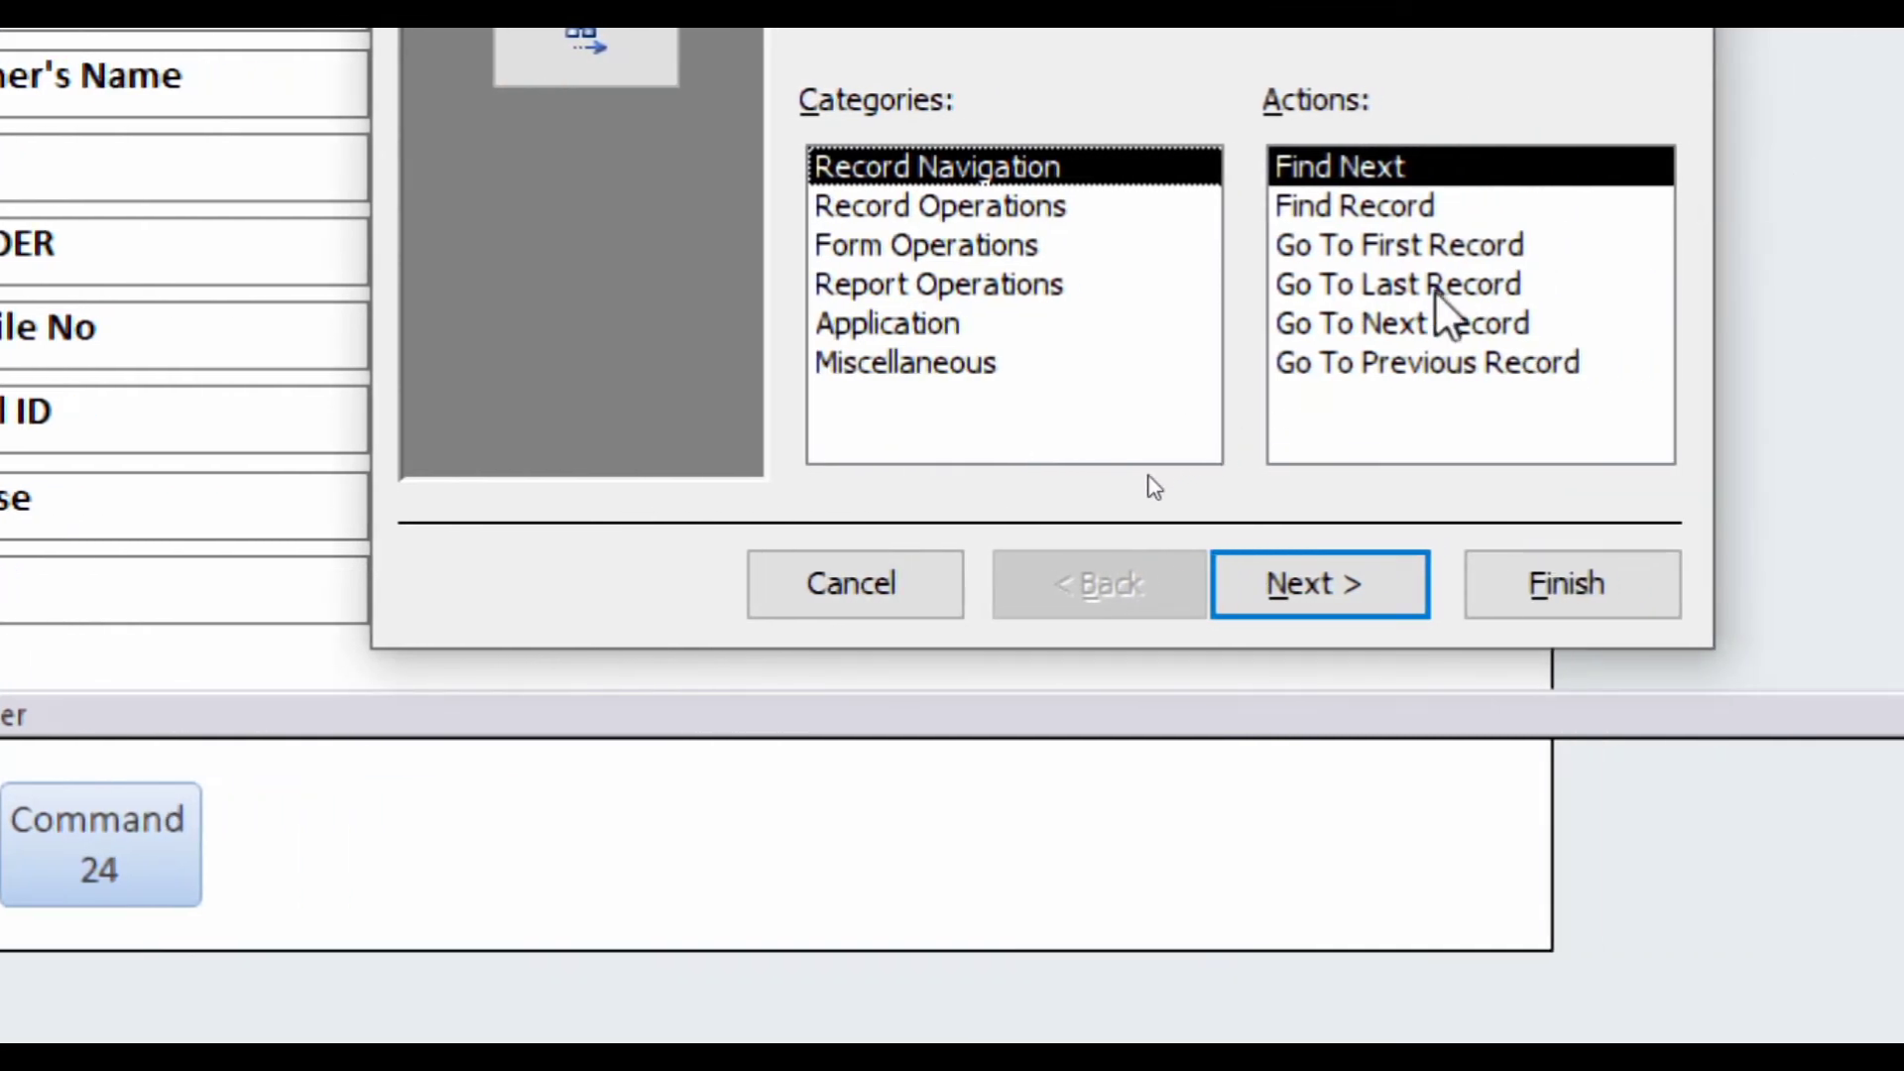
{"action": "left_click", "coordinate": [1325, 372]}
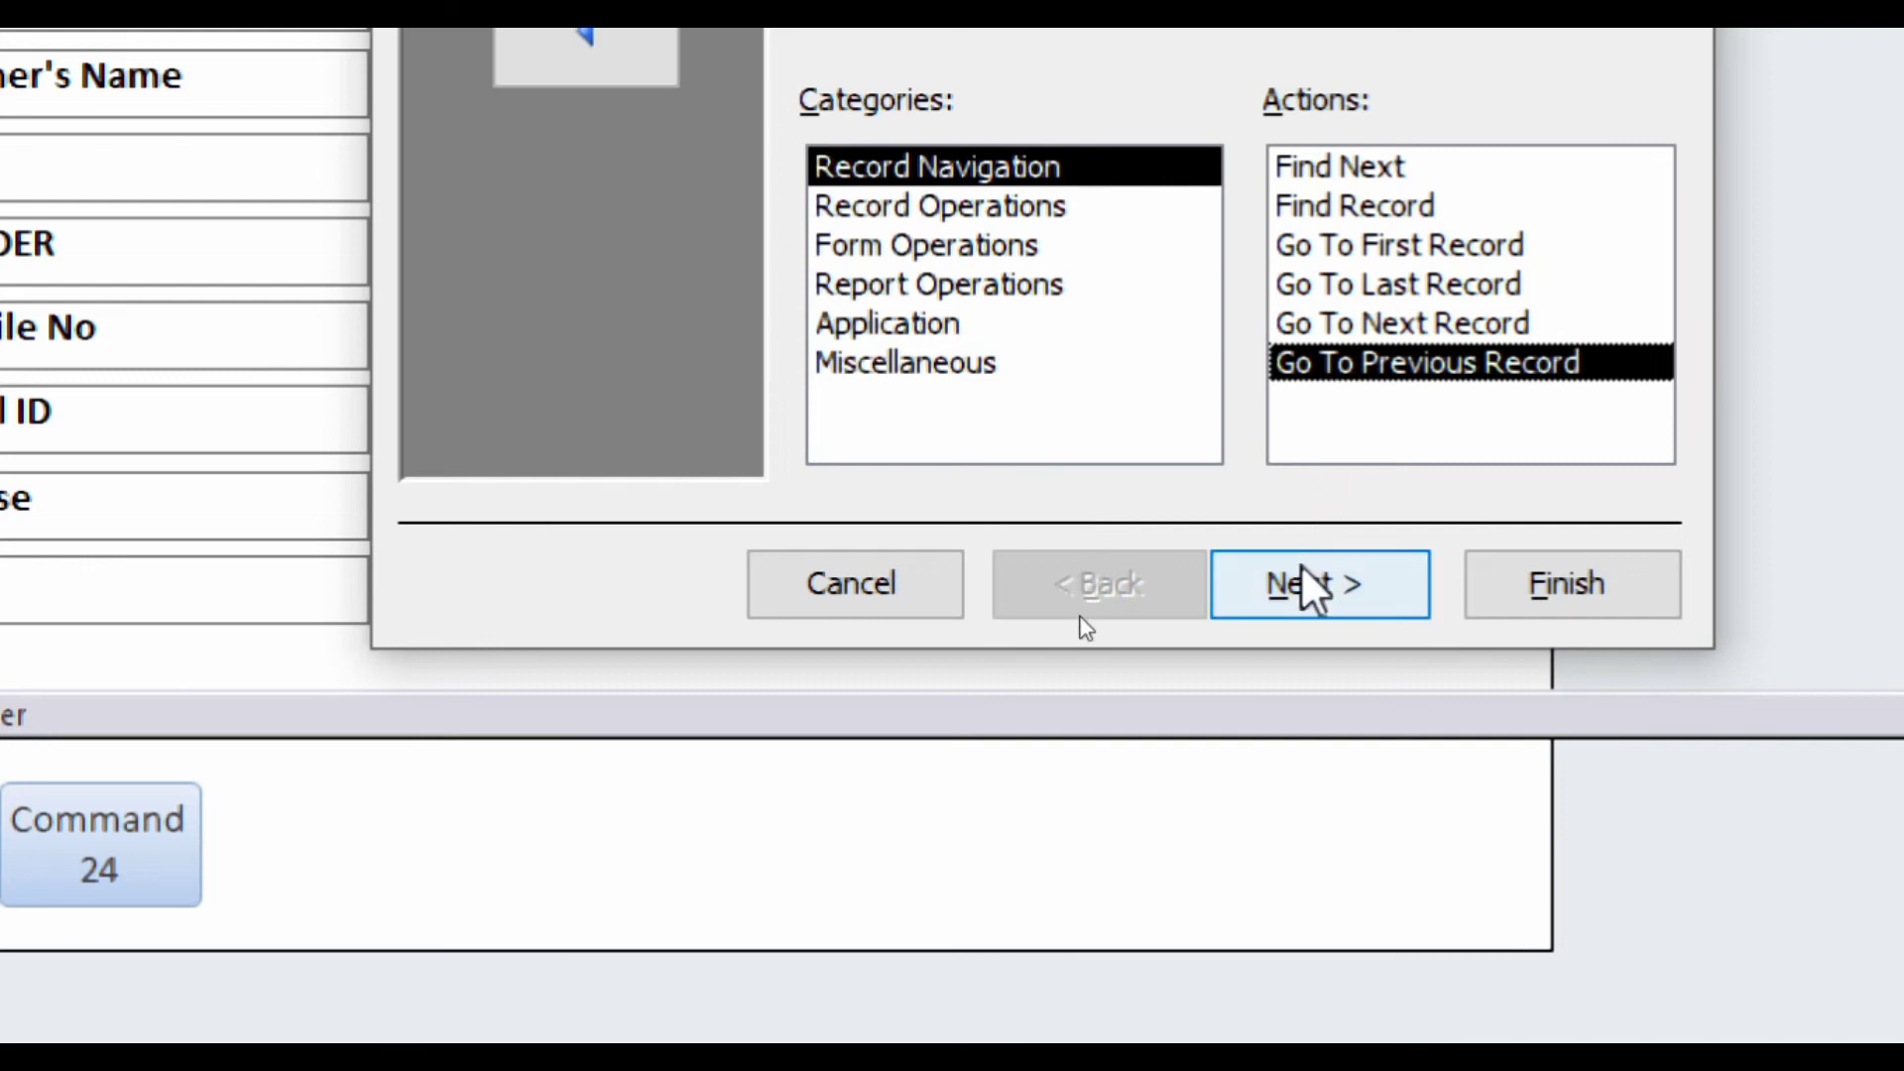
{"action": "left_click", "coordinate": [1295, 590]}
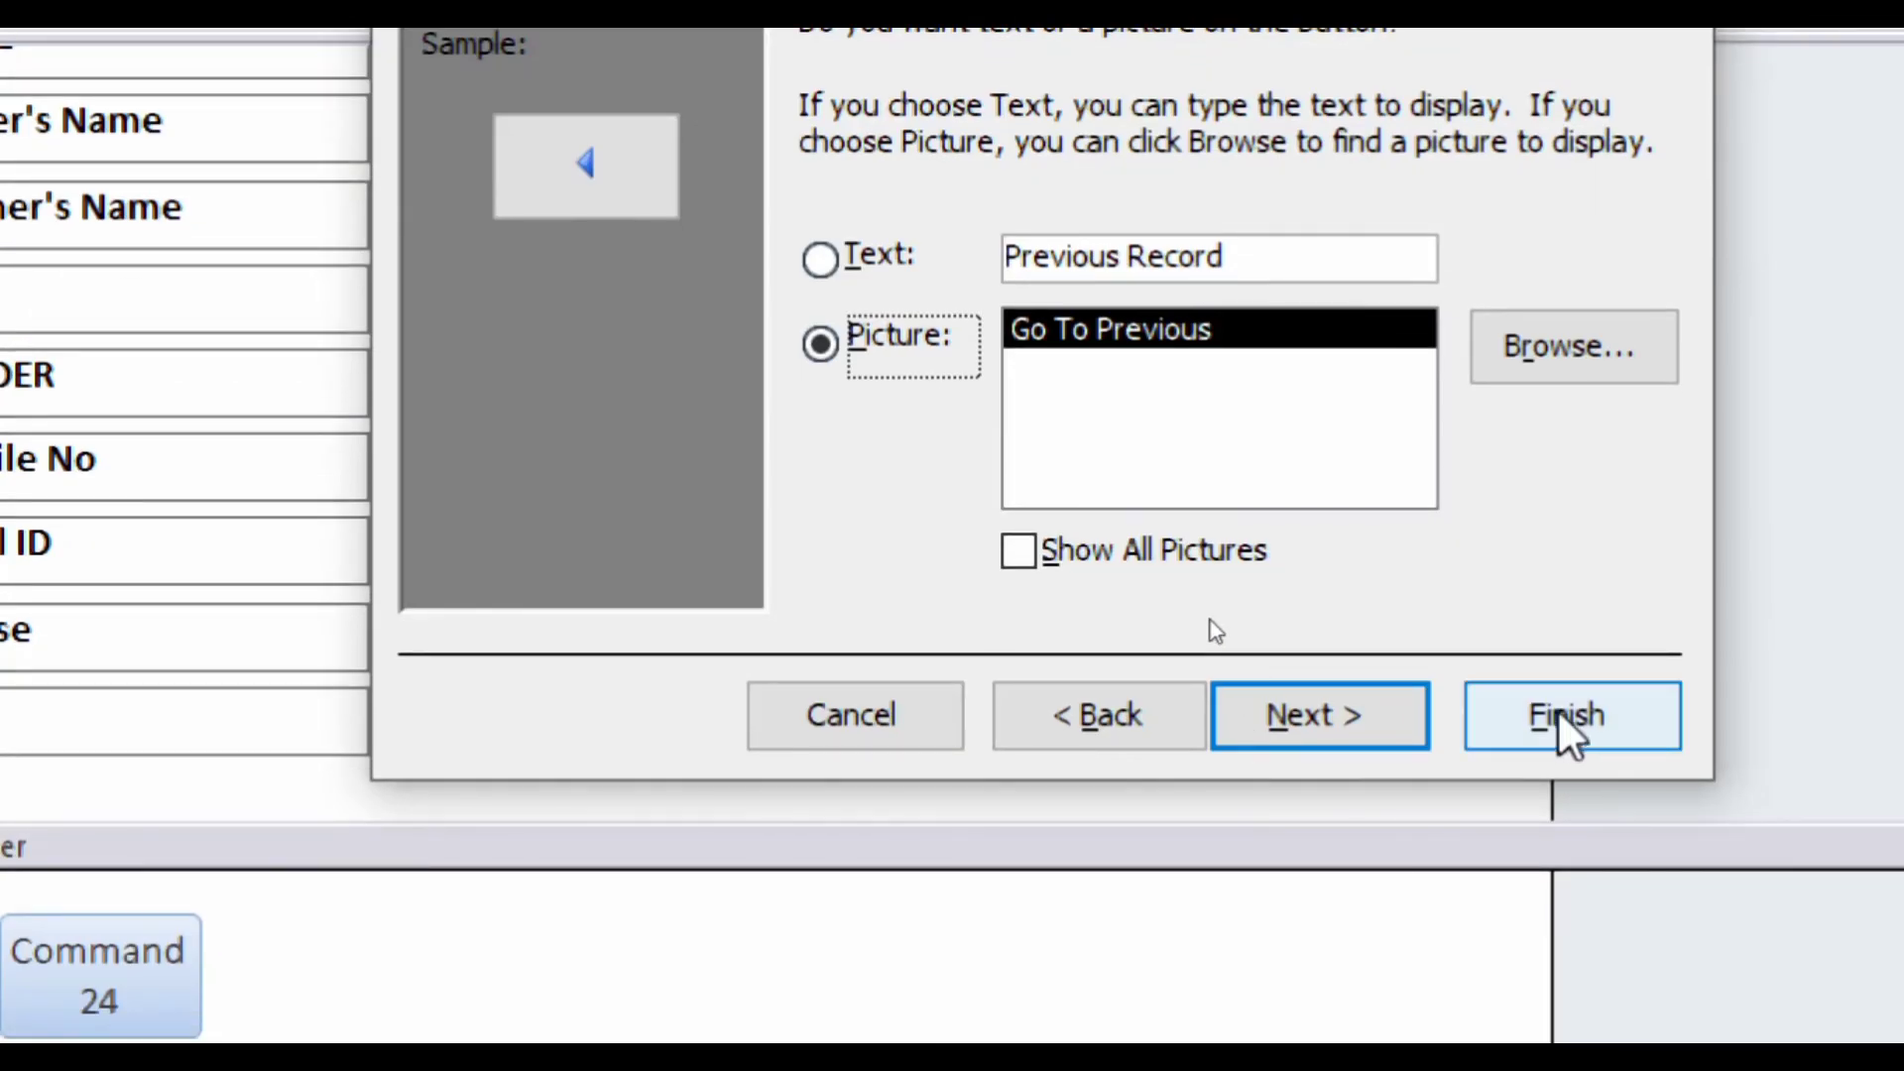
{"action": "left_click", "coordinate": [1563, 719]}
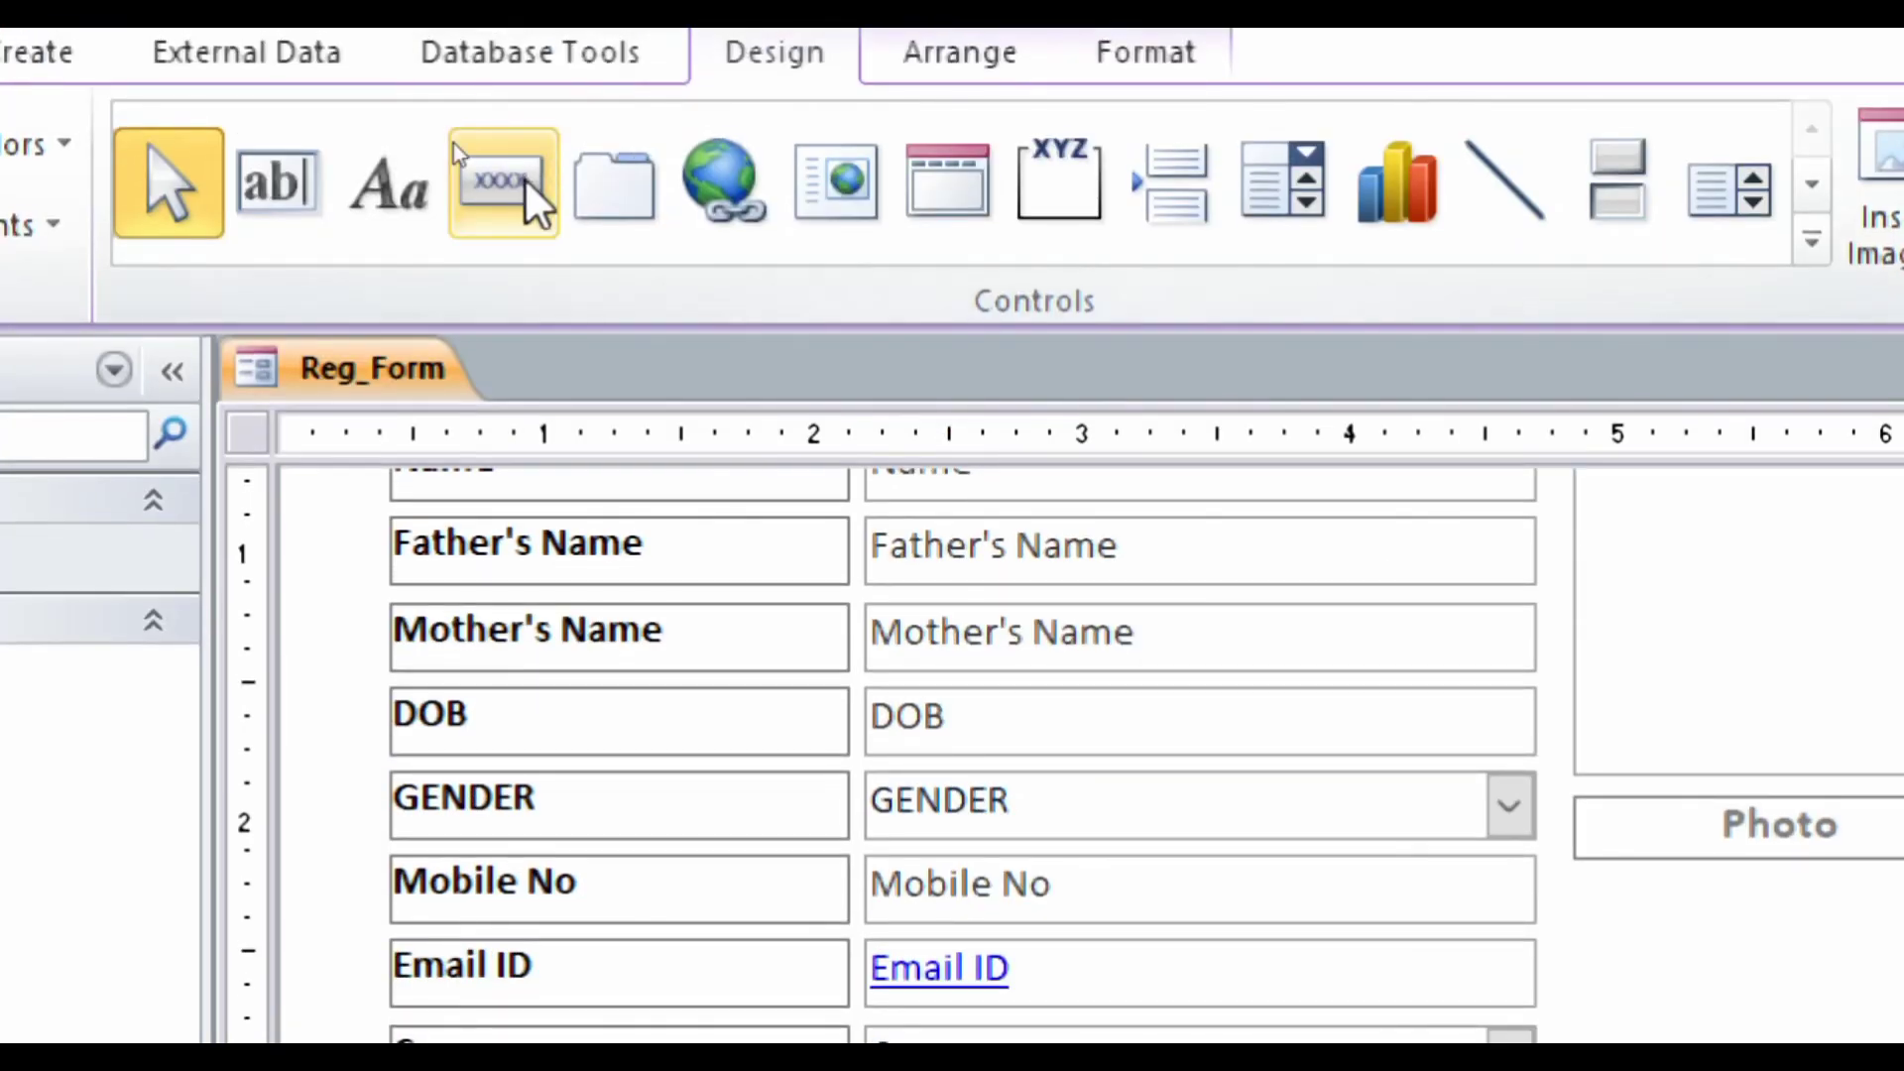
- Add a third Form Footer button, set to Record Operations > Add New Record with the Pencil (Edit) picture
{"action": "left_click", "coordinate": [525, 185]}
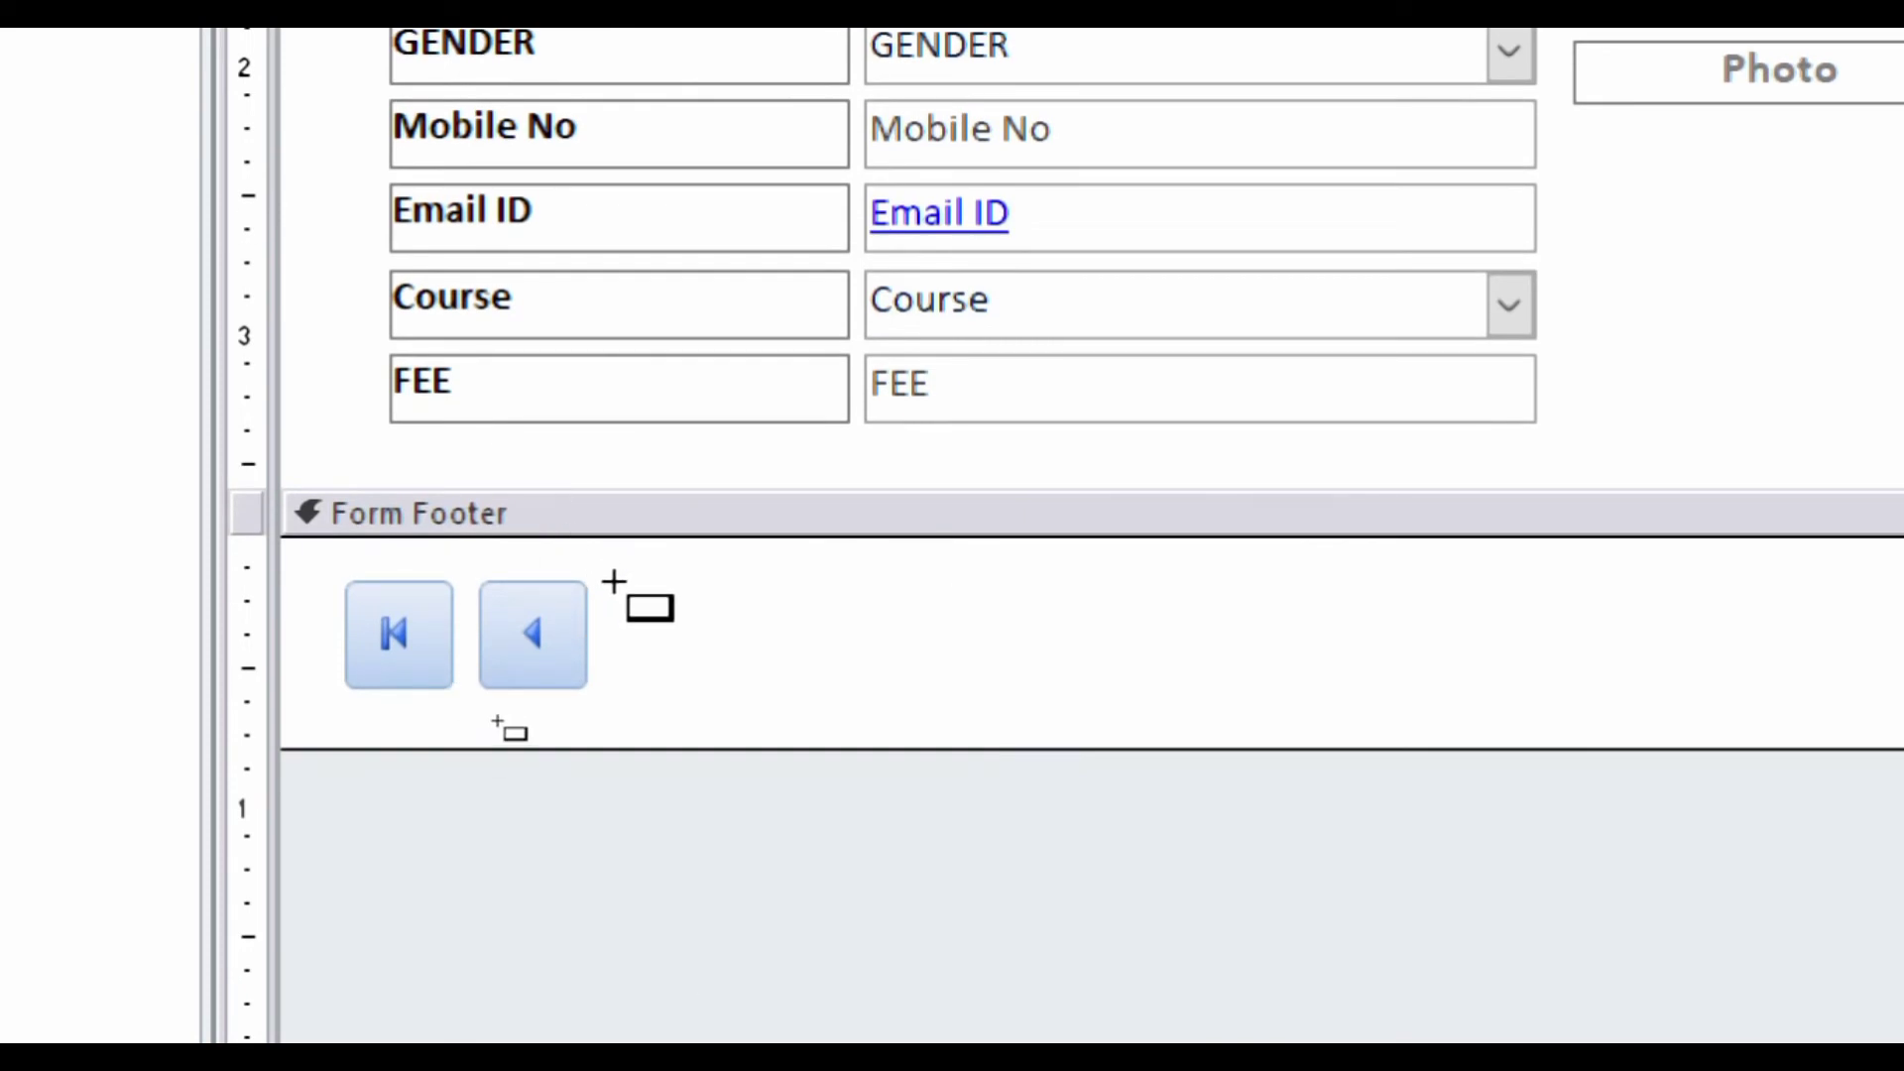
{"action": "left_click_drag", "start_coordinate": [614, 582], "coordinate": [721, 678]}
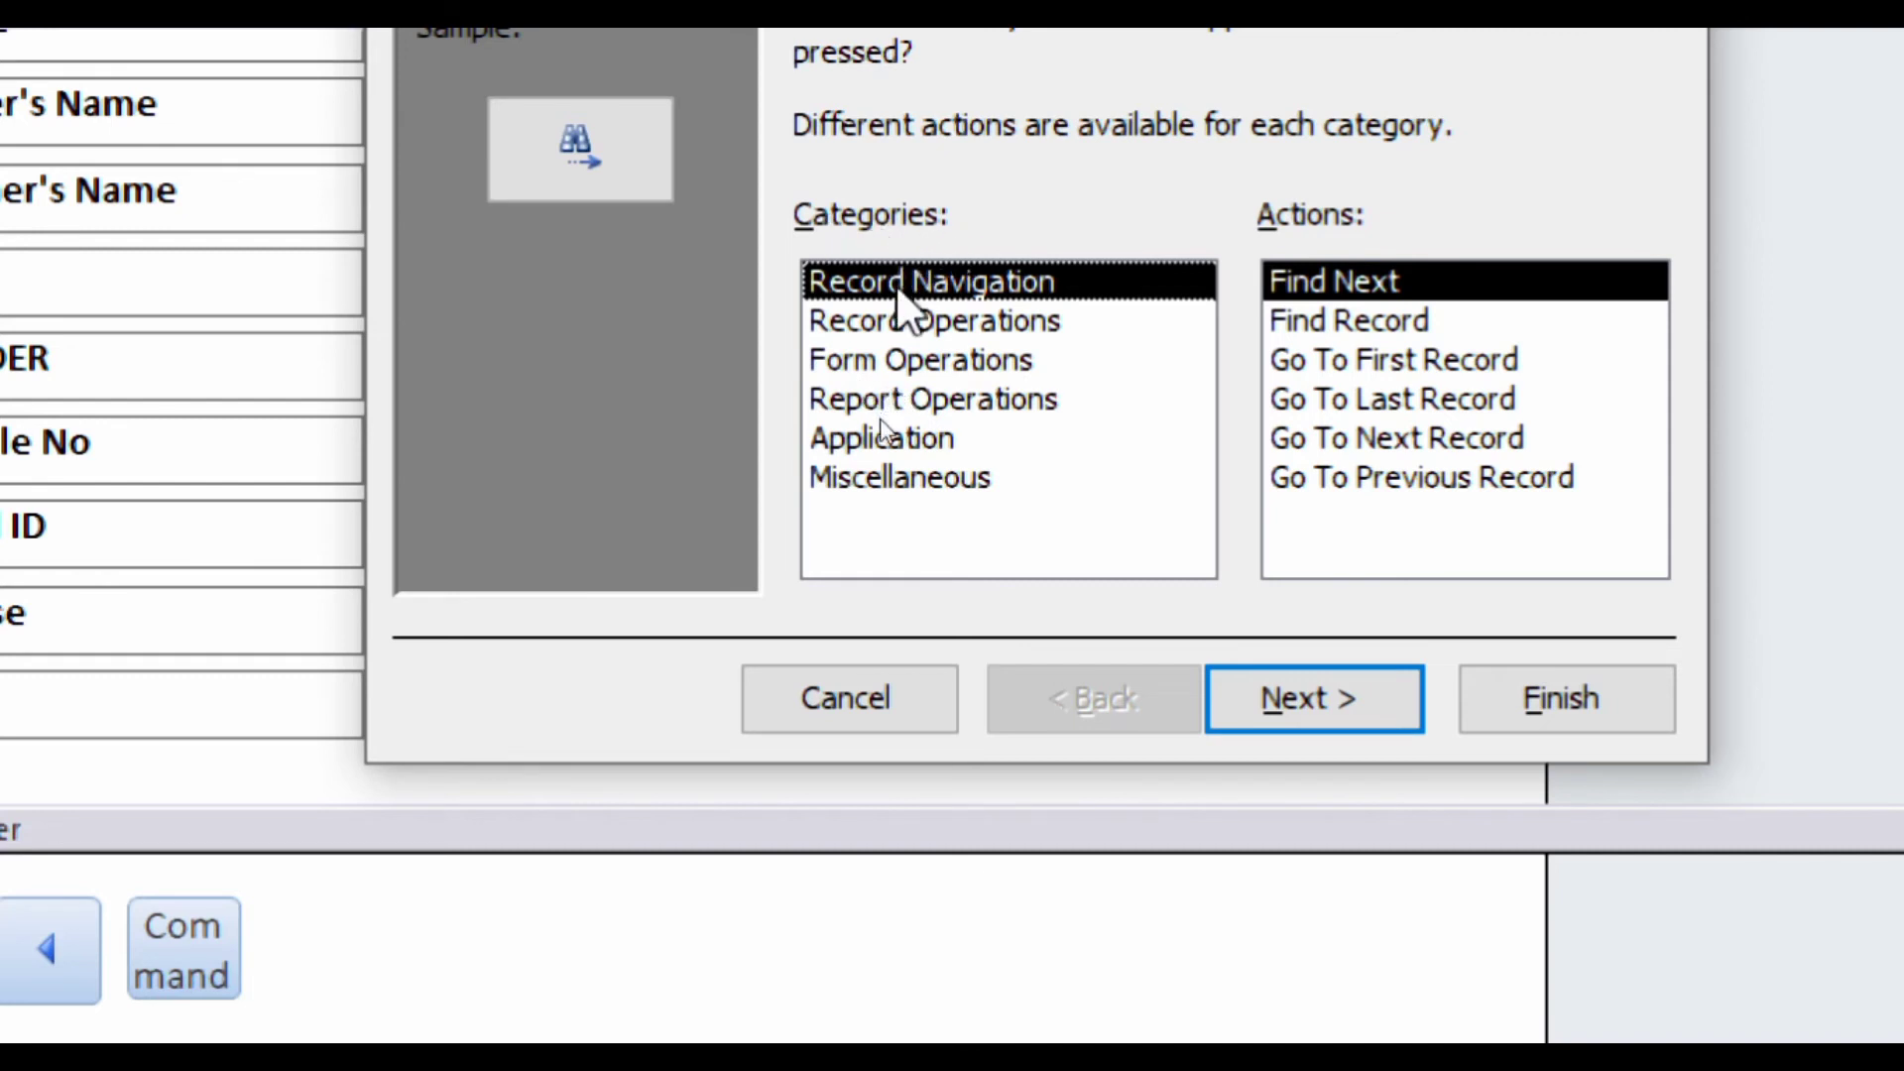
{"action": "left_click", "coordinate": [887, 322]}
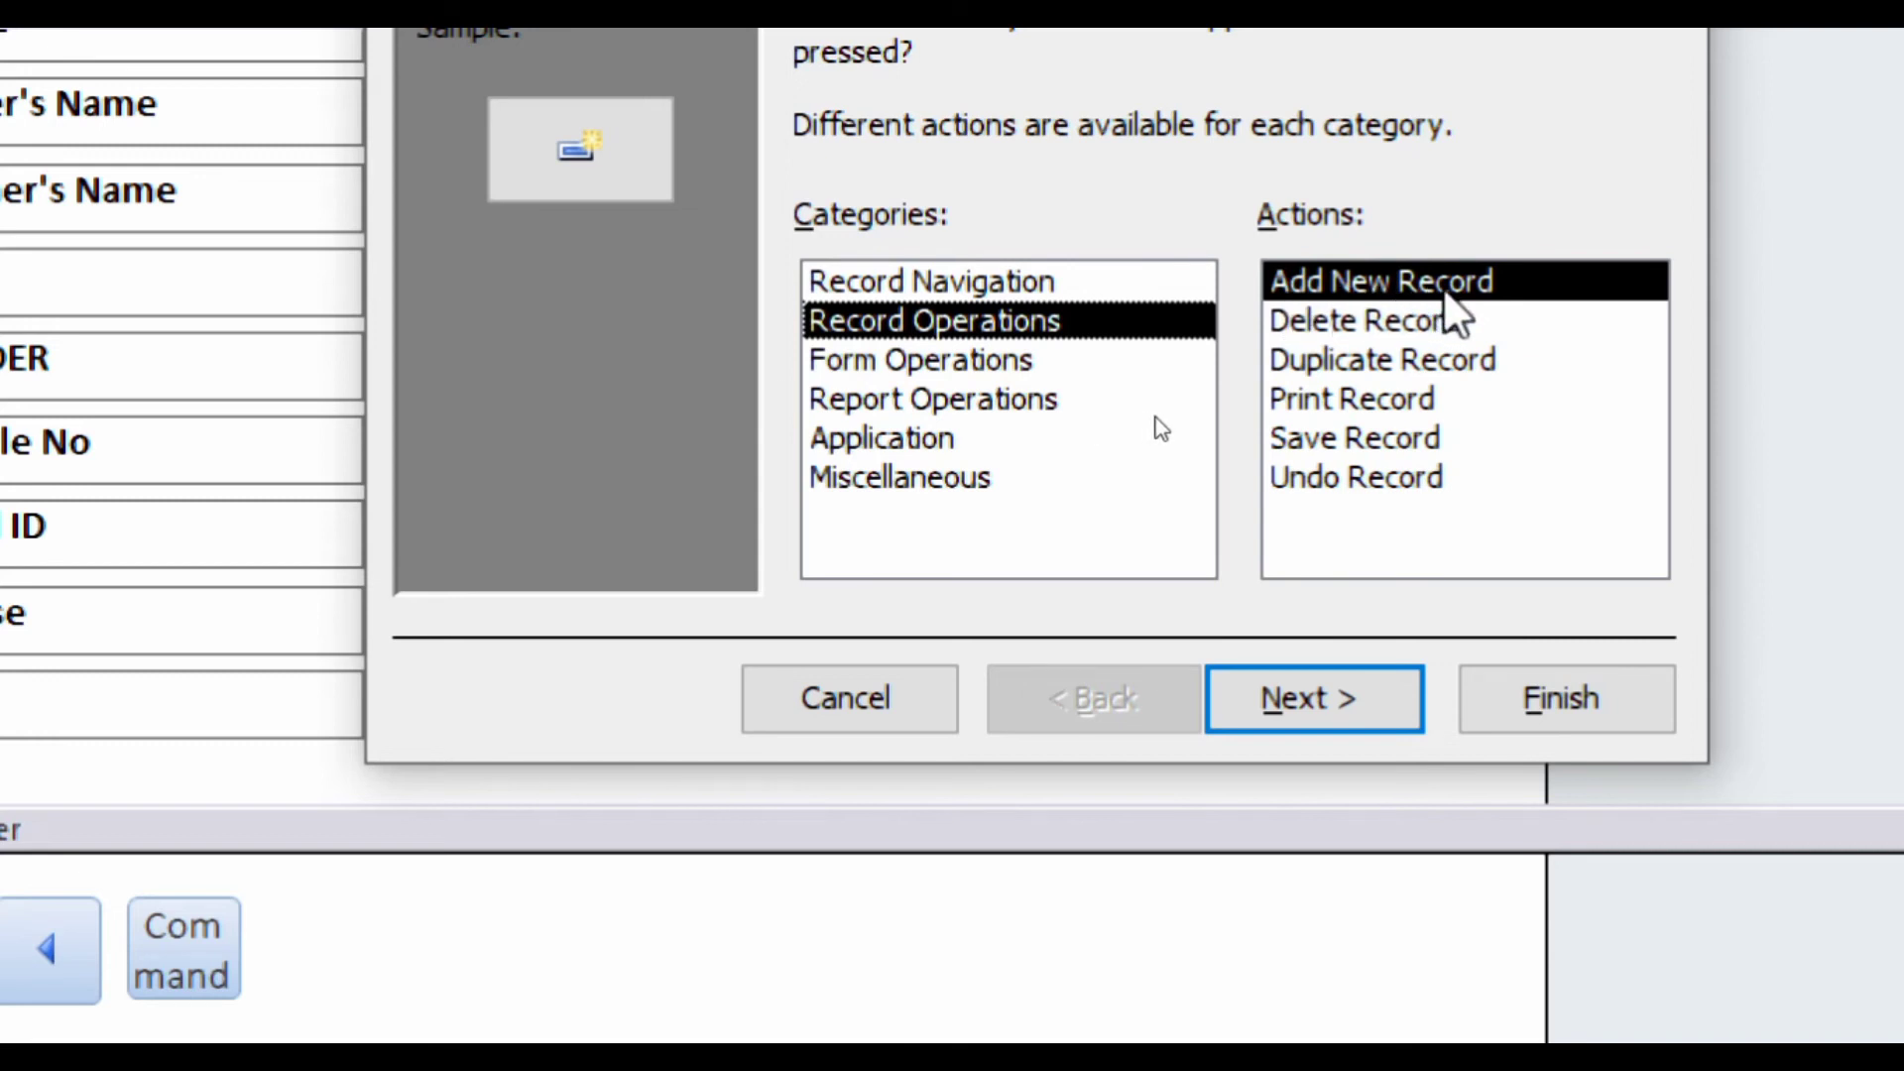
{"action": "left_click", "coordinate": [1287, 710]}
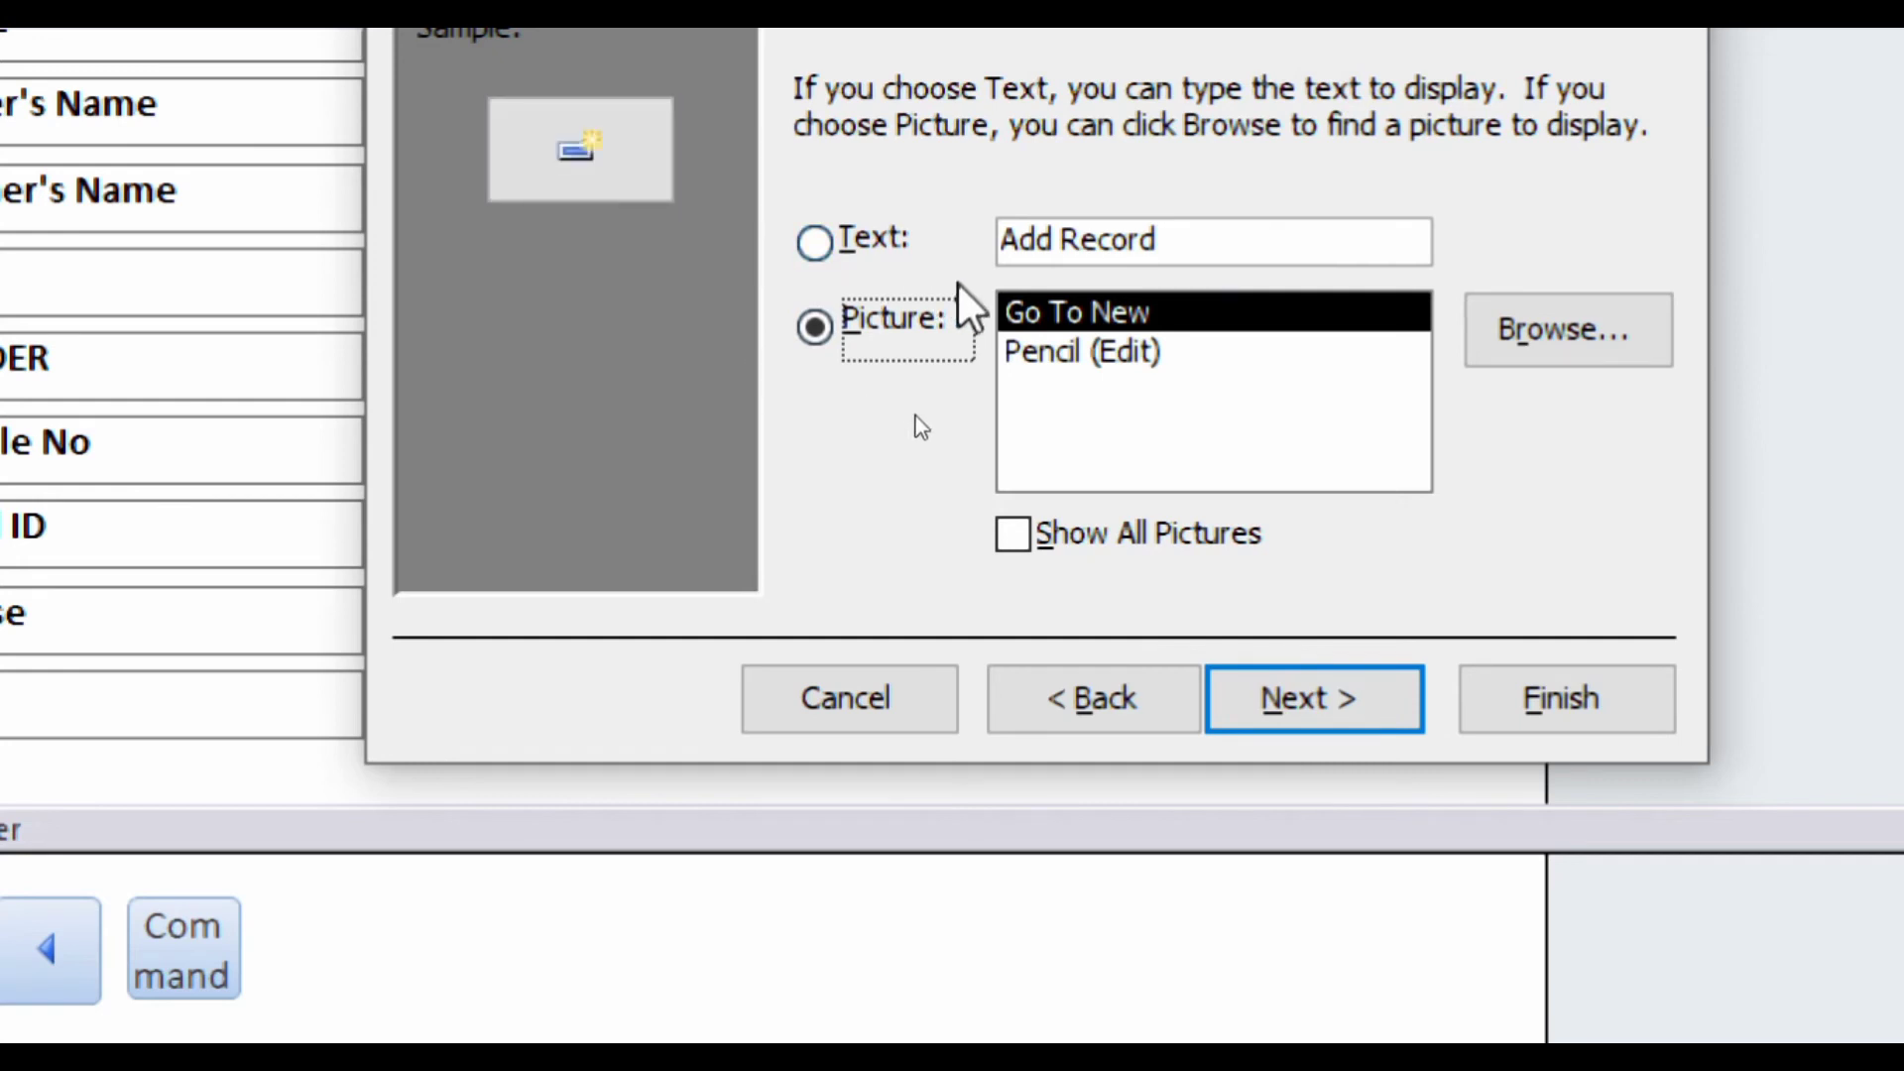
{"action": "left_click", "coordinate": [1051, 352]}
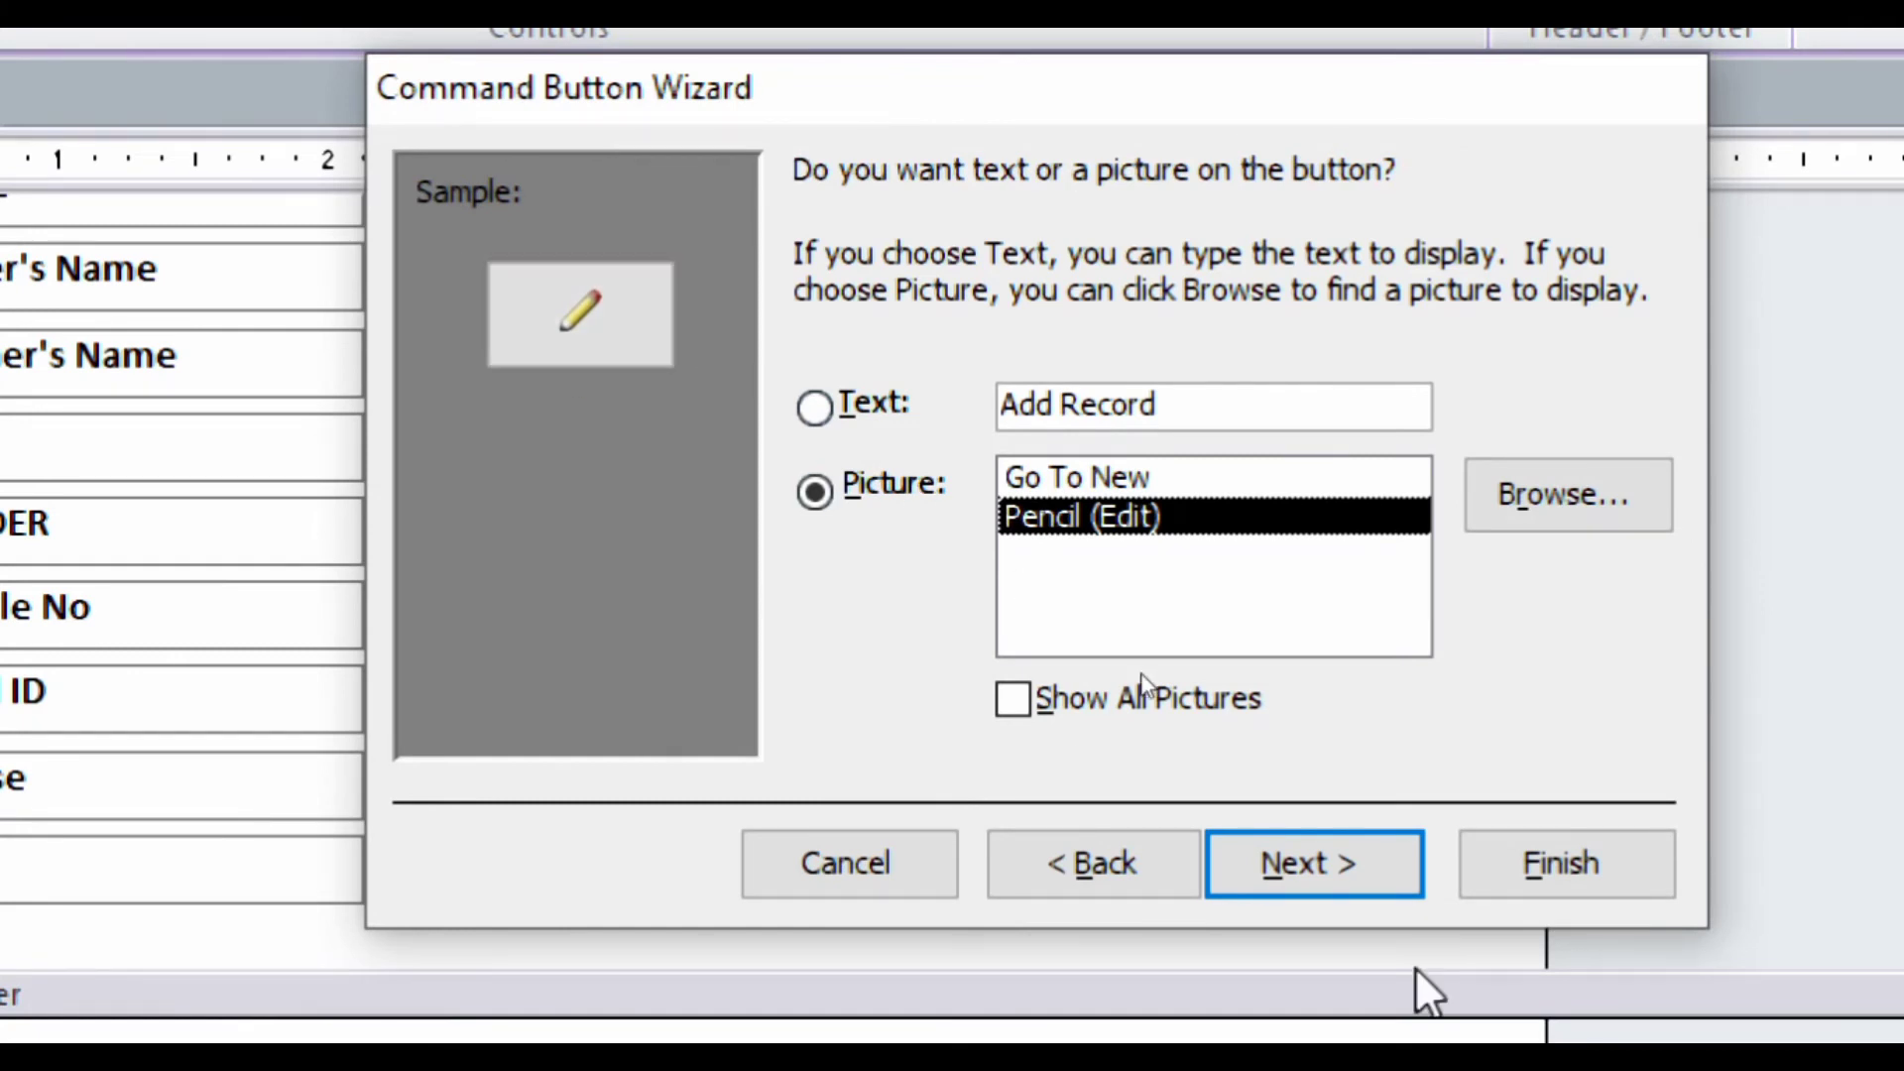
{"action": "left_click", "coordinate": [1329, 865]}
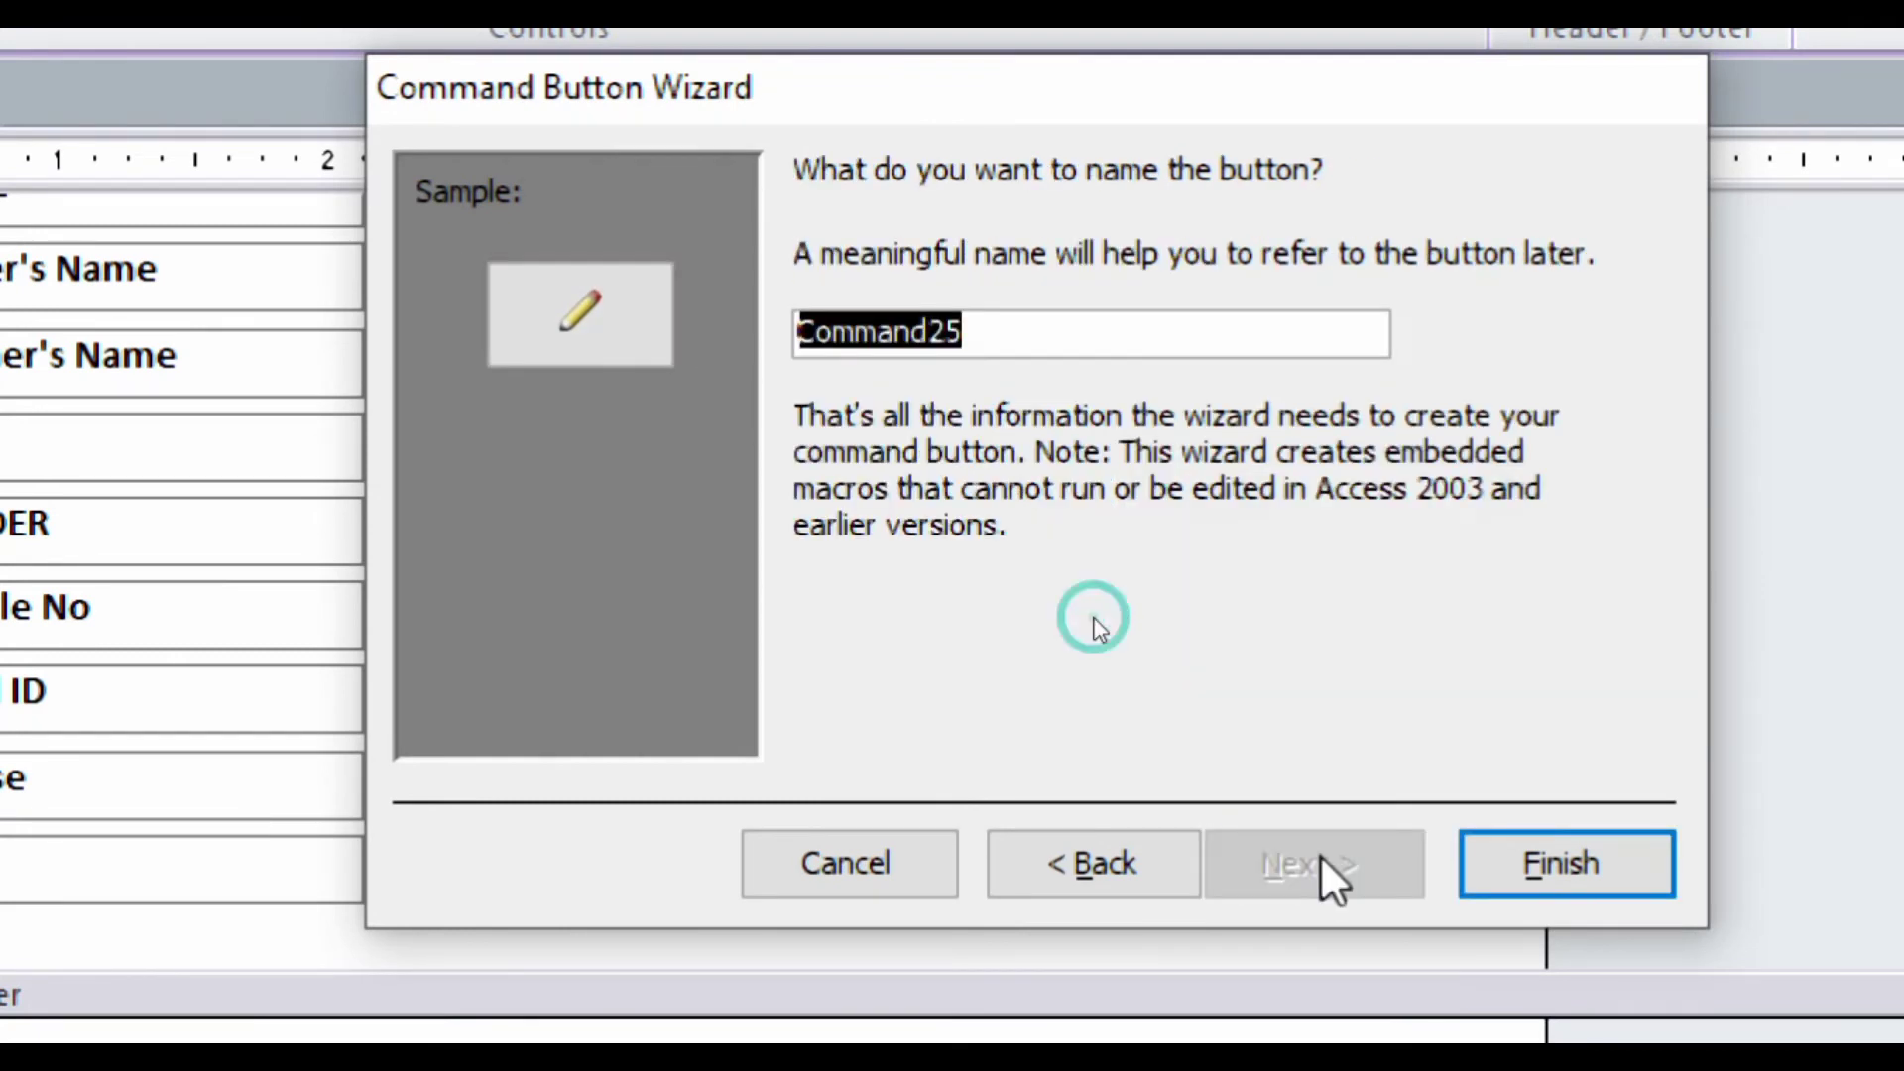
{"action": "left_click", "coordinate": [1501, 890]}
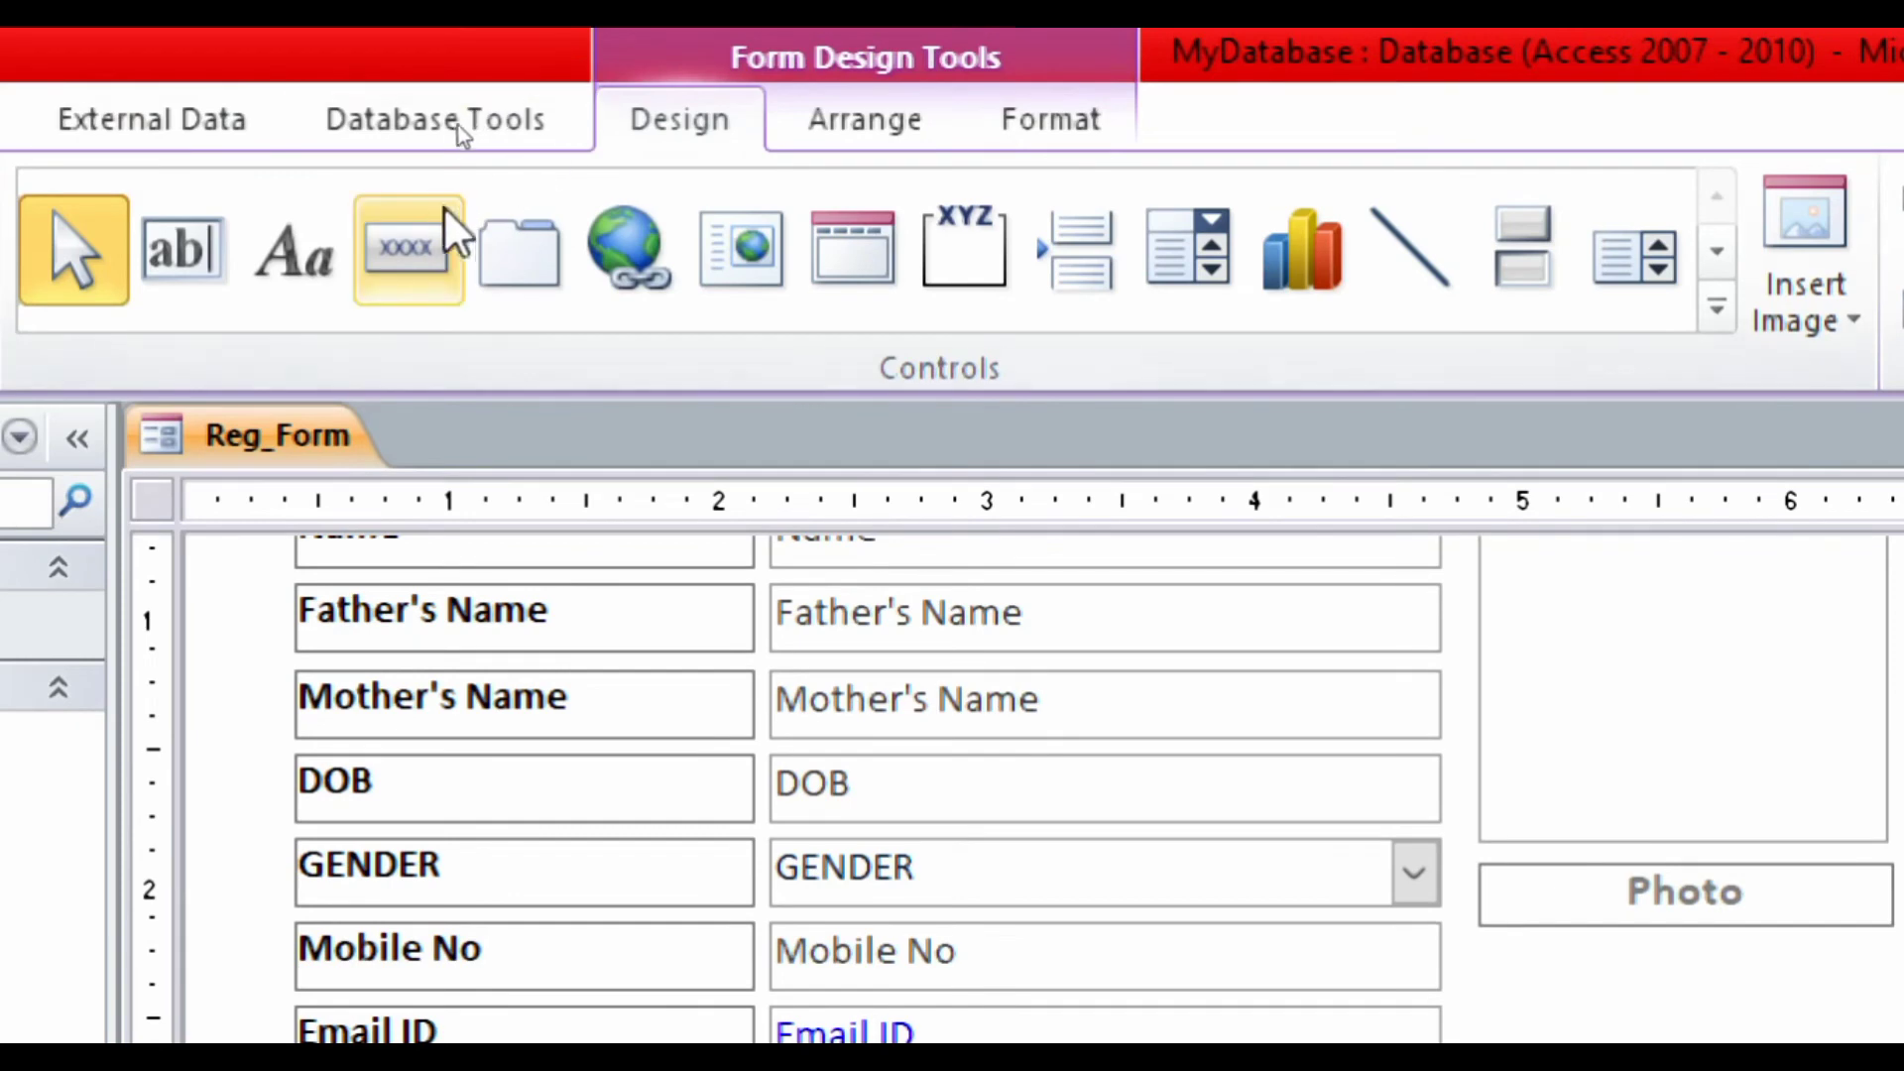
- Add a fourth Form Footer button, set to Record Navigation > Go To Next Record, beside the pencil button
{"action": "left_click", "coordinate": [426, 248]}
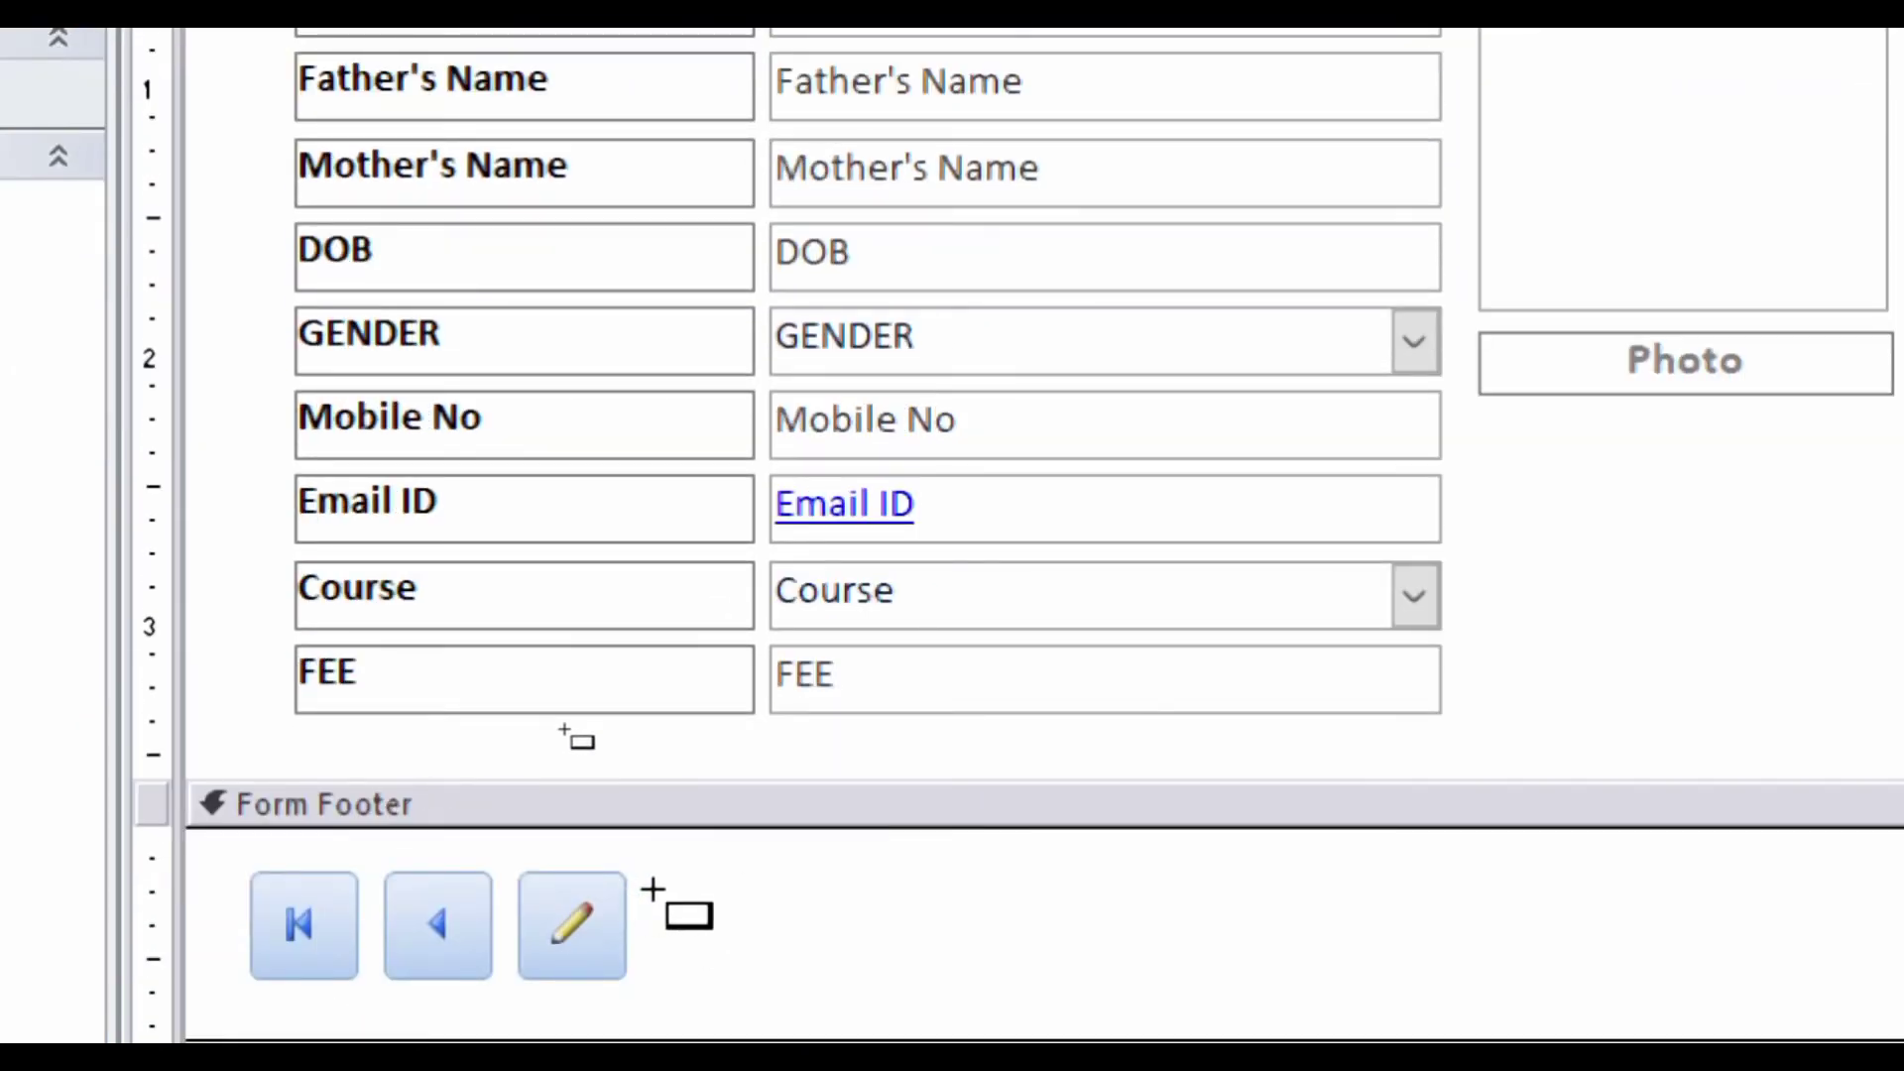
{"action": "mouse_move", "coordinate": [653, 881]}
{"action": "left_mouse_down"}
{"action": "mouse_move", "coordinate": [723, 978]}
{"action": "mouse_move", "coordinate": [758, 971]}
{"action": "left_mouse_up"}
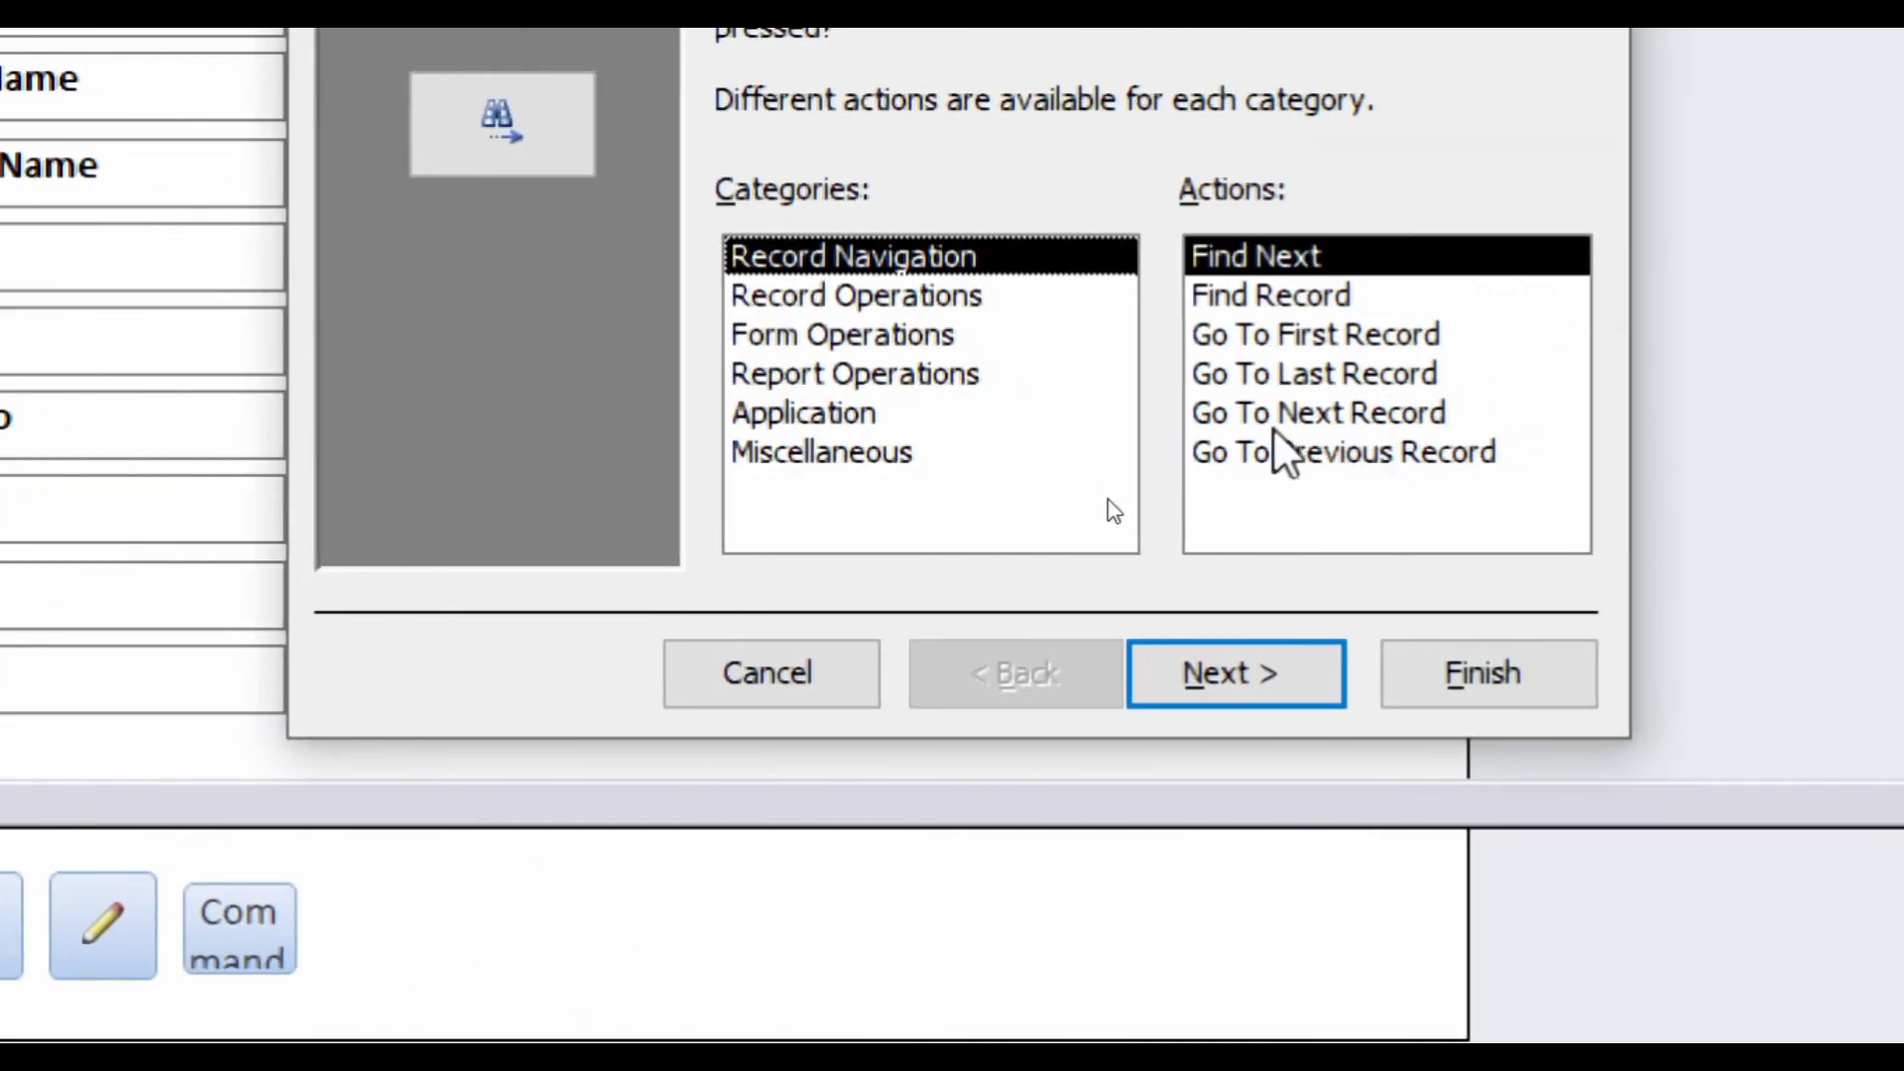
{"action": "left_click", "coordinate": [1247, 414]}
{"action": "left_click", "coordinate": [1257, 689]}
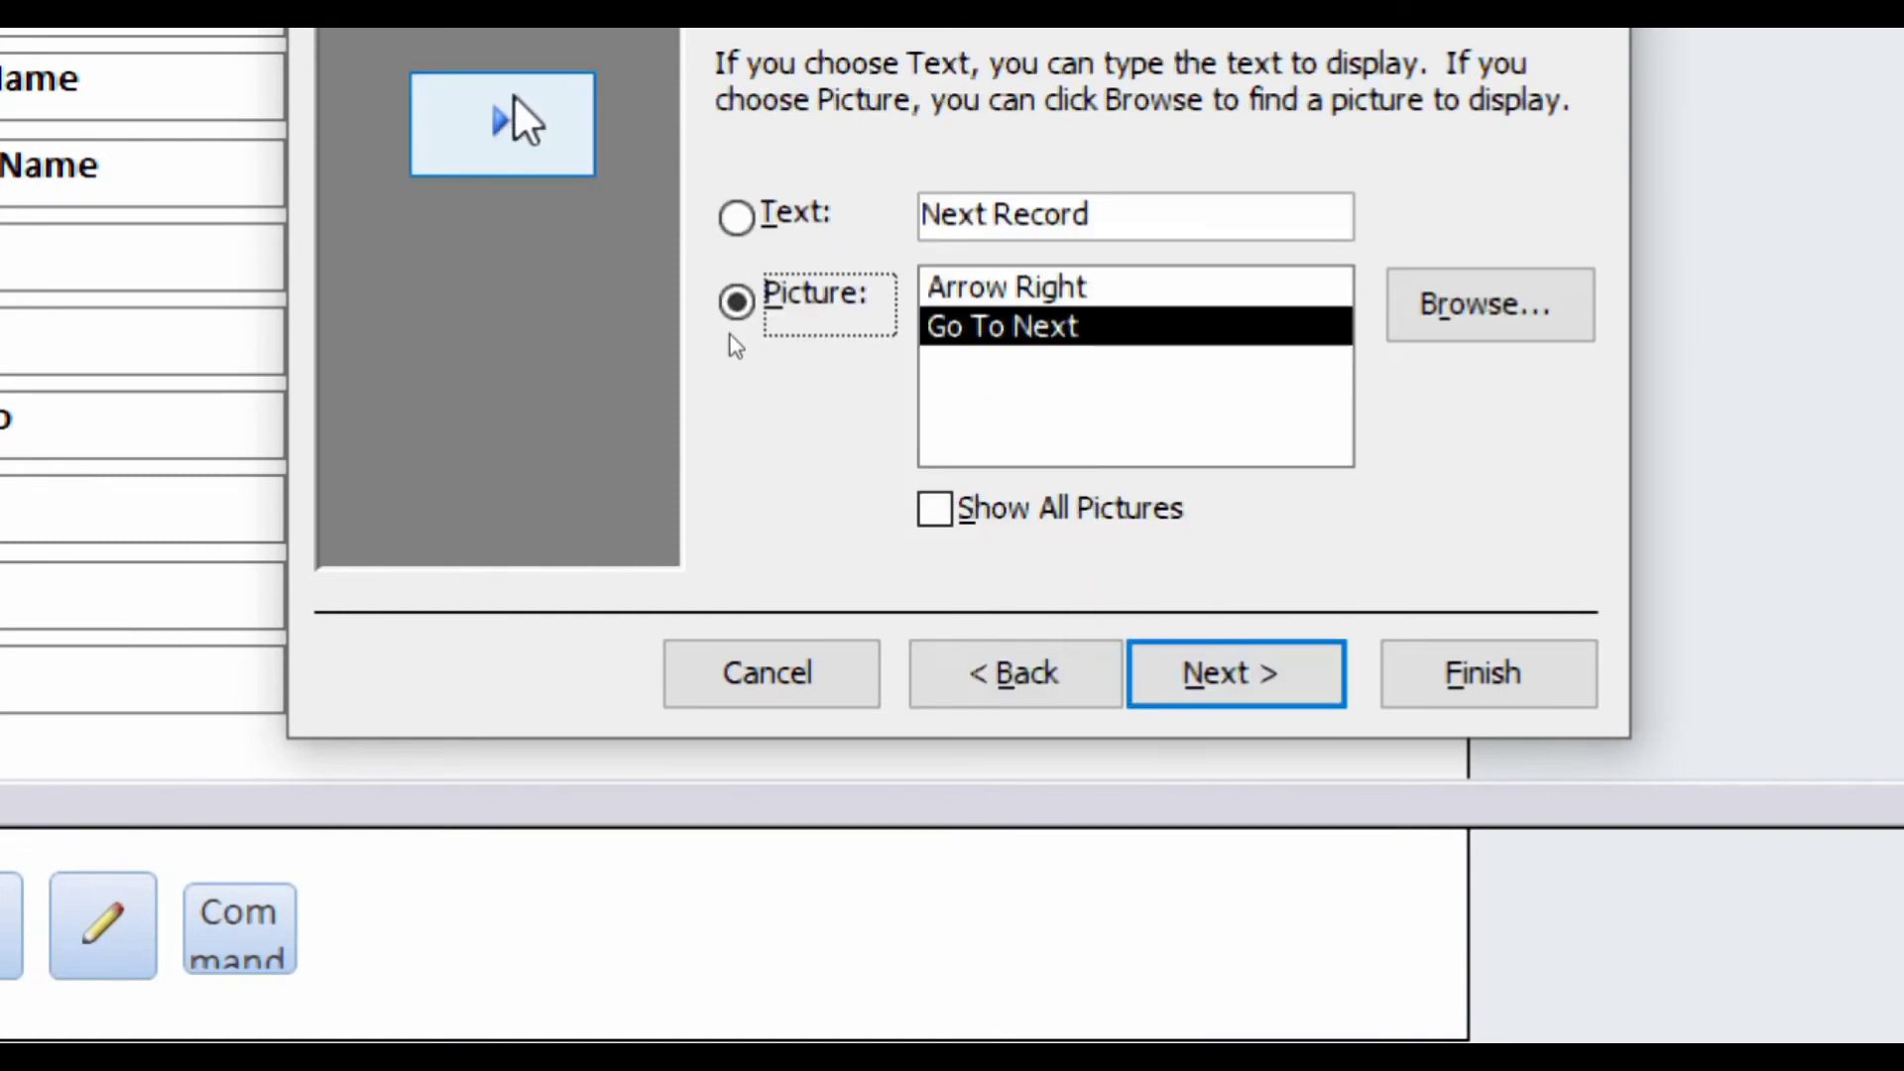
{"action": "left_click", "coordinate": [1496, 680]}
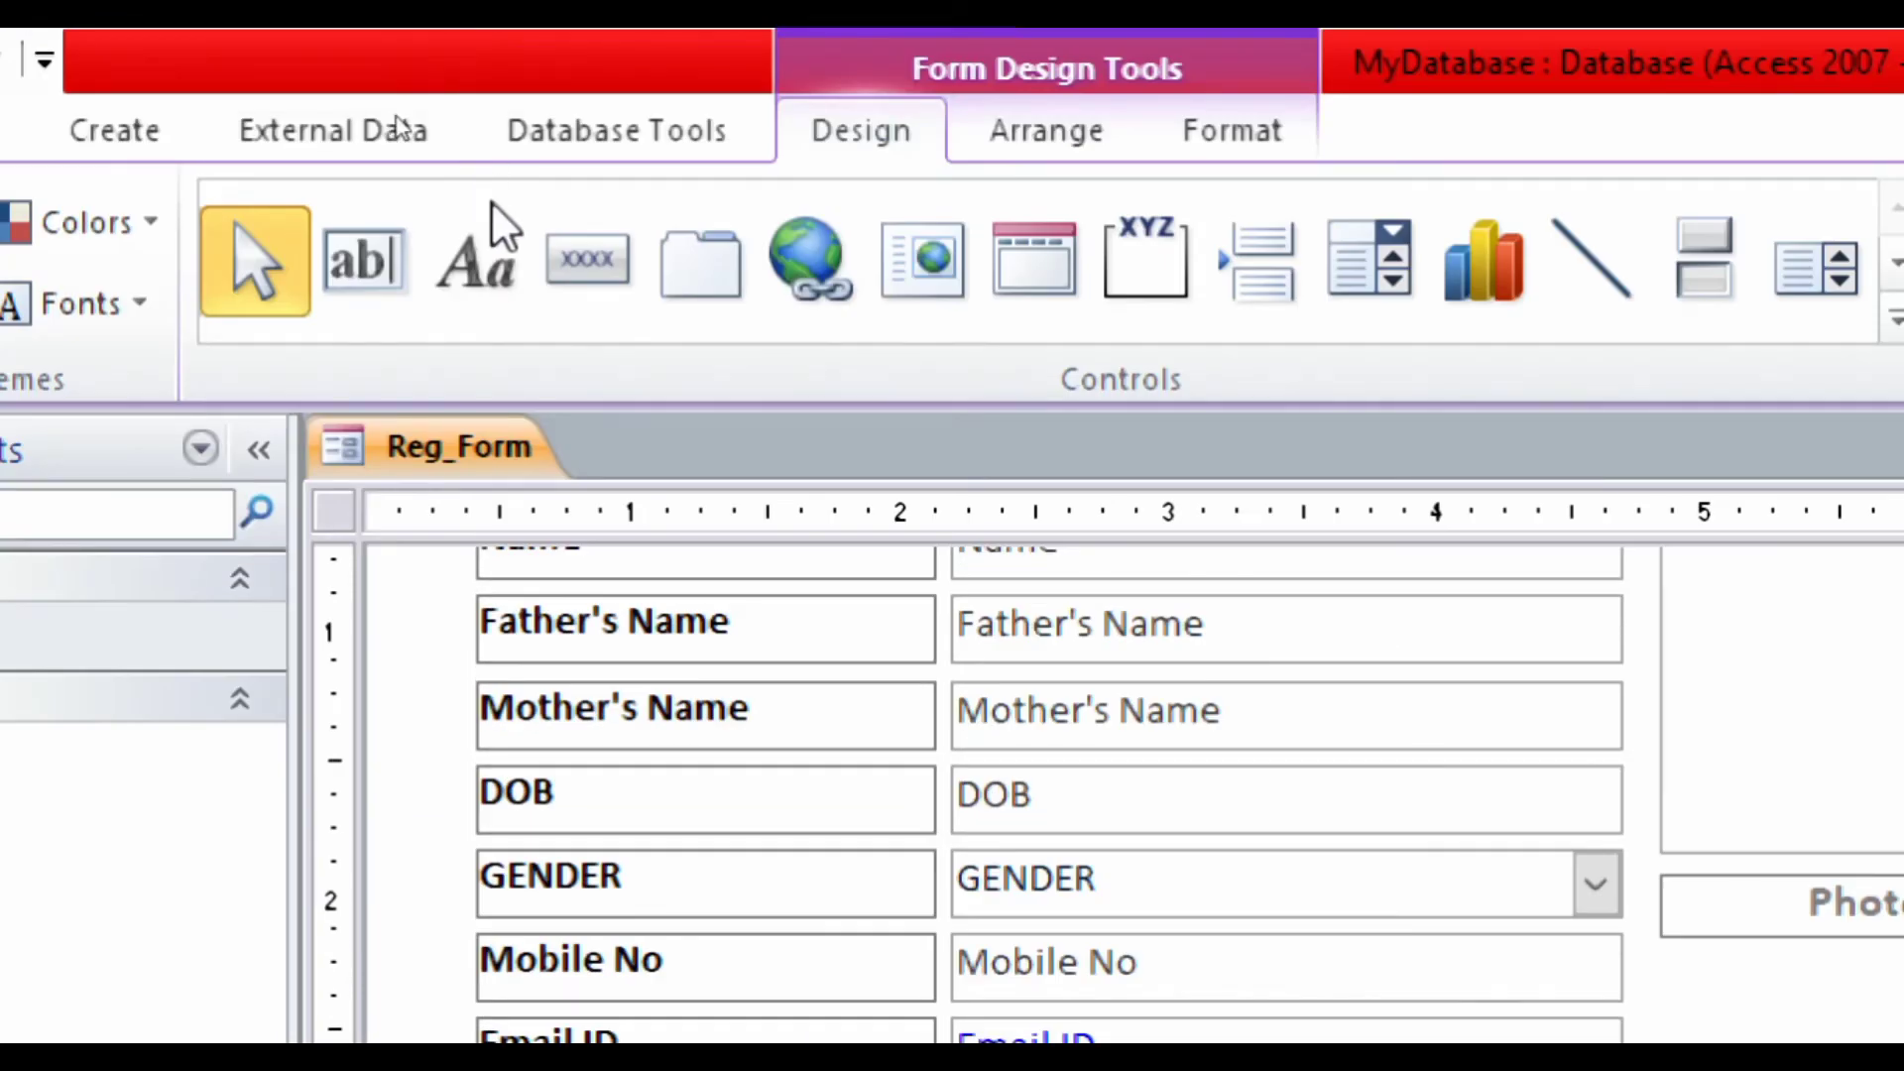
{"action": "left_click", "coordinate": [545, 260]}
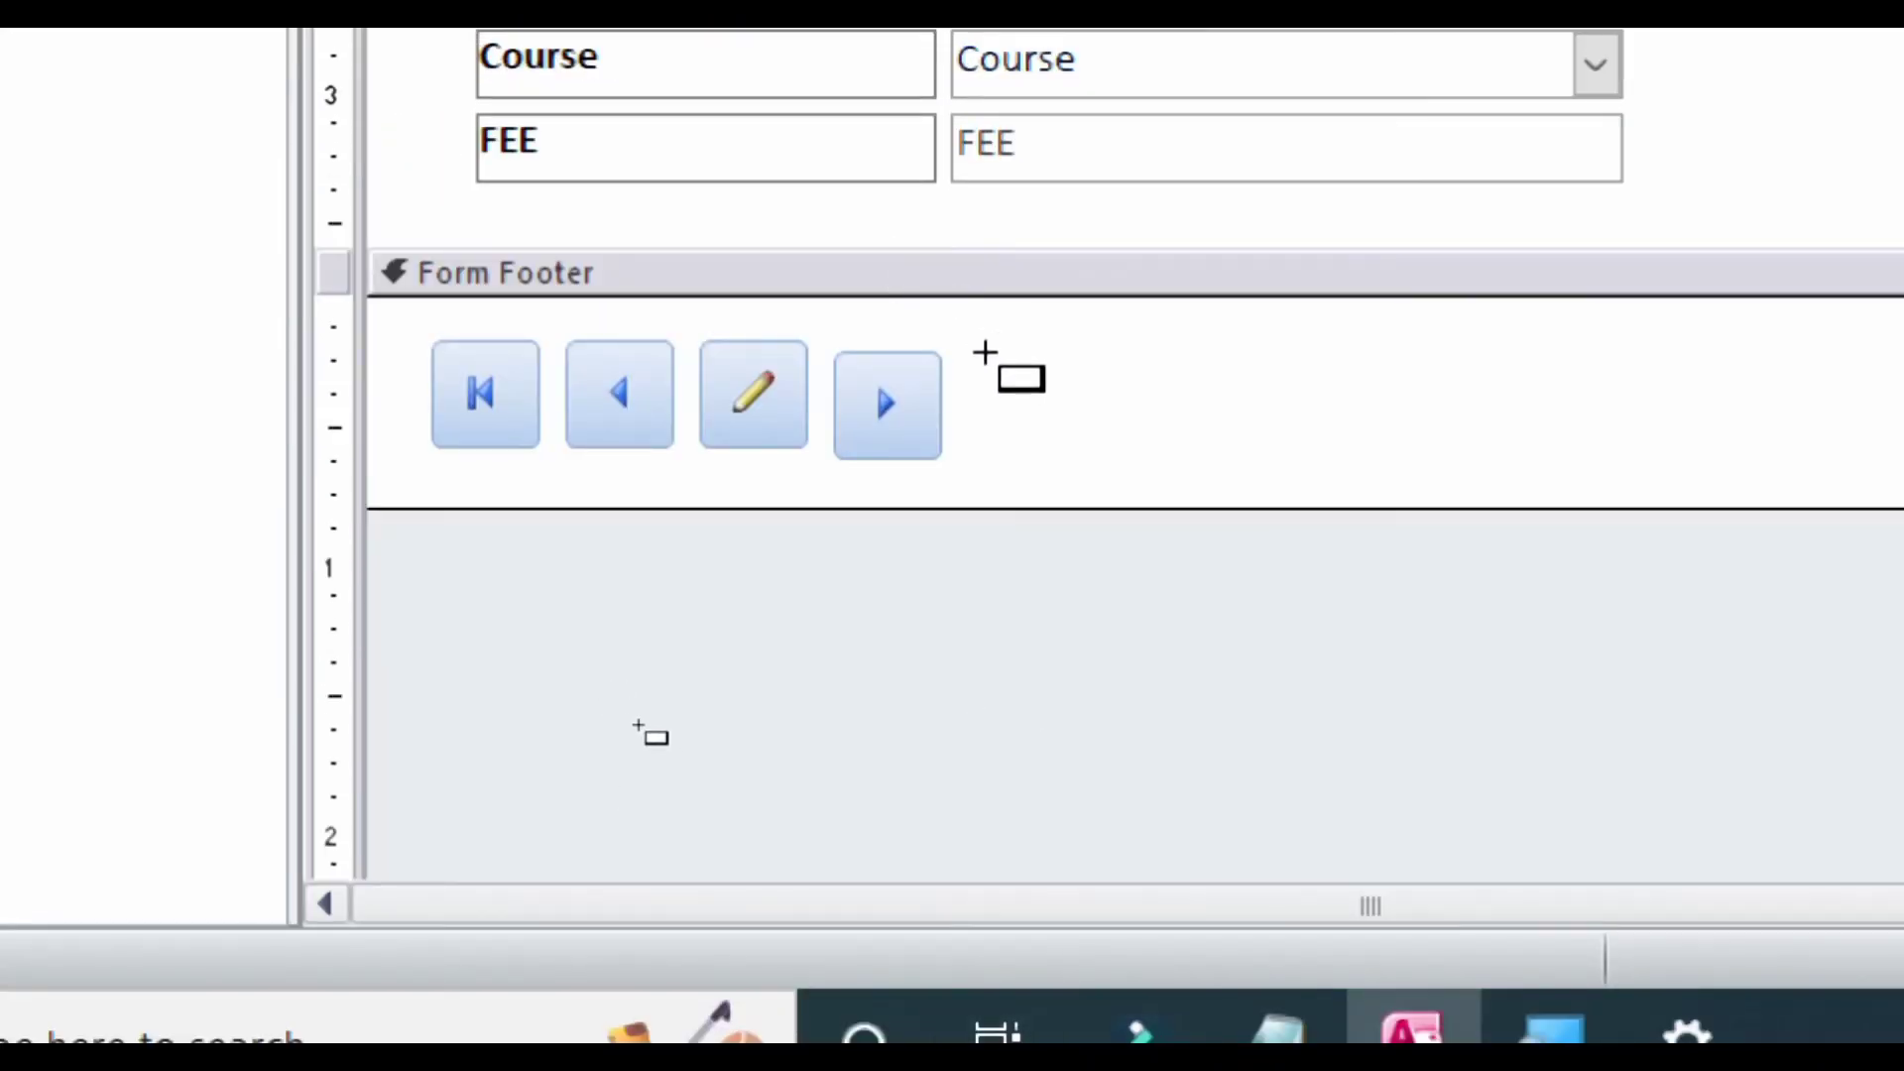
- Draw a fifth footer button set to Go To Last Record, keeping the Go To Last picture
{"action": "left_click_drag", "start_coordinate": [965, 344], "coordinate": [1051, 410]}
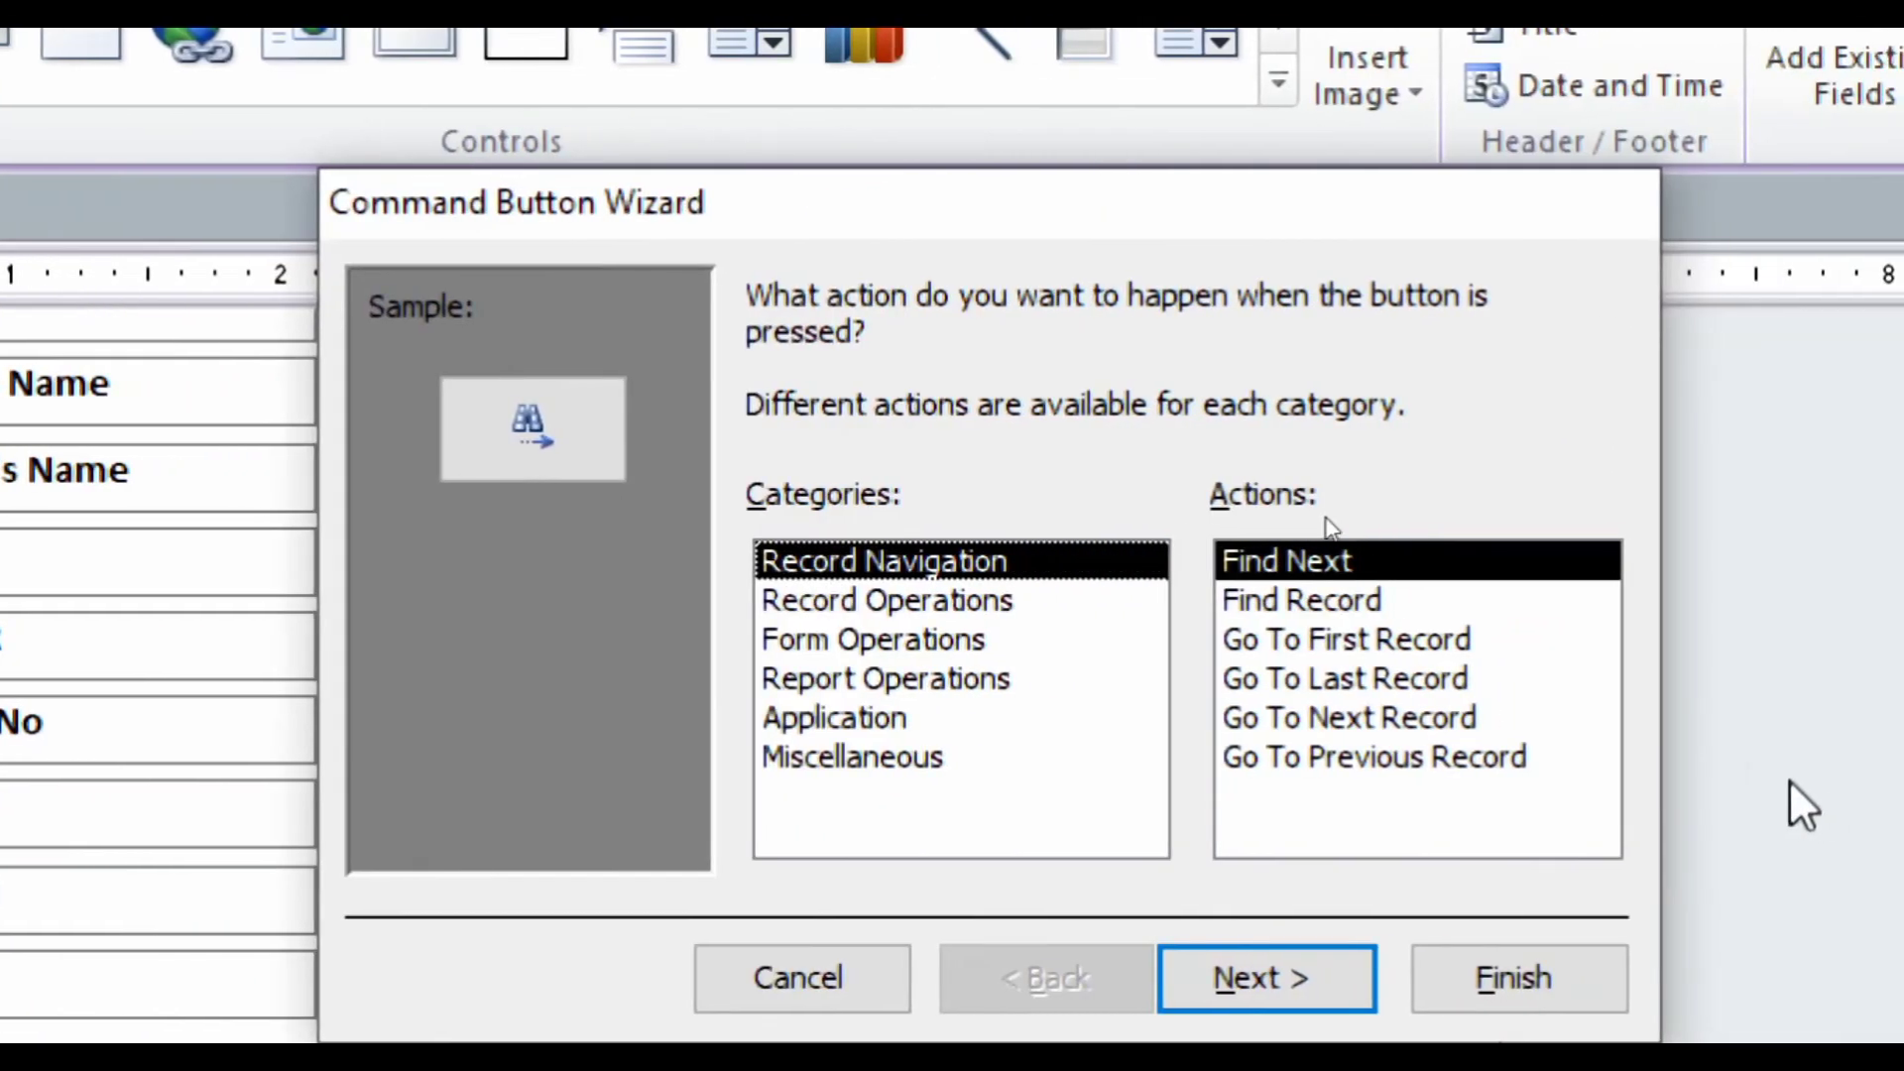
{"action": "left_click", "coordinate": [1331, 684]}
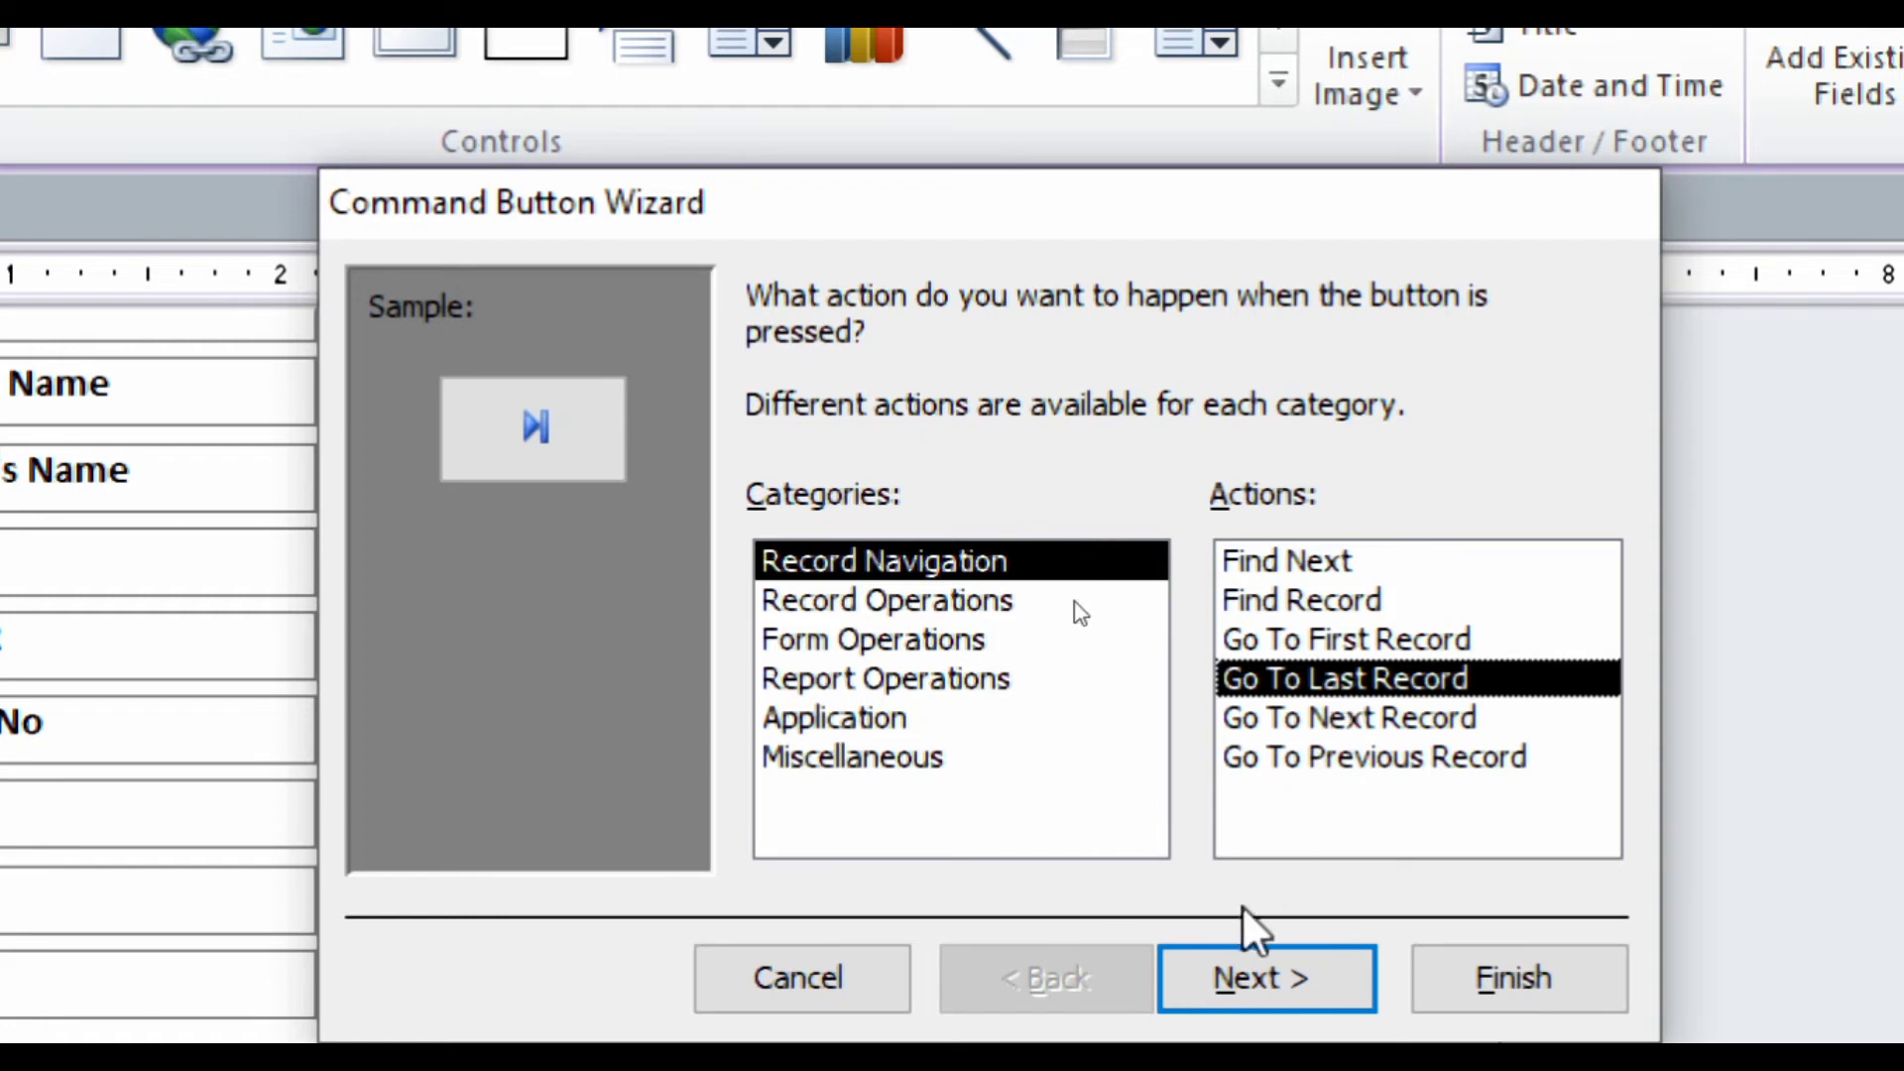
{"action": "left_click", "coordinate": [1233, 981]}
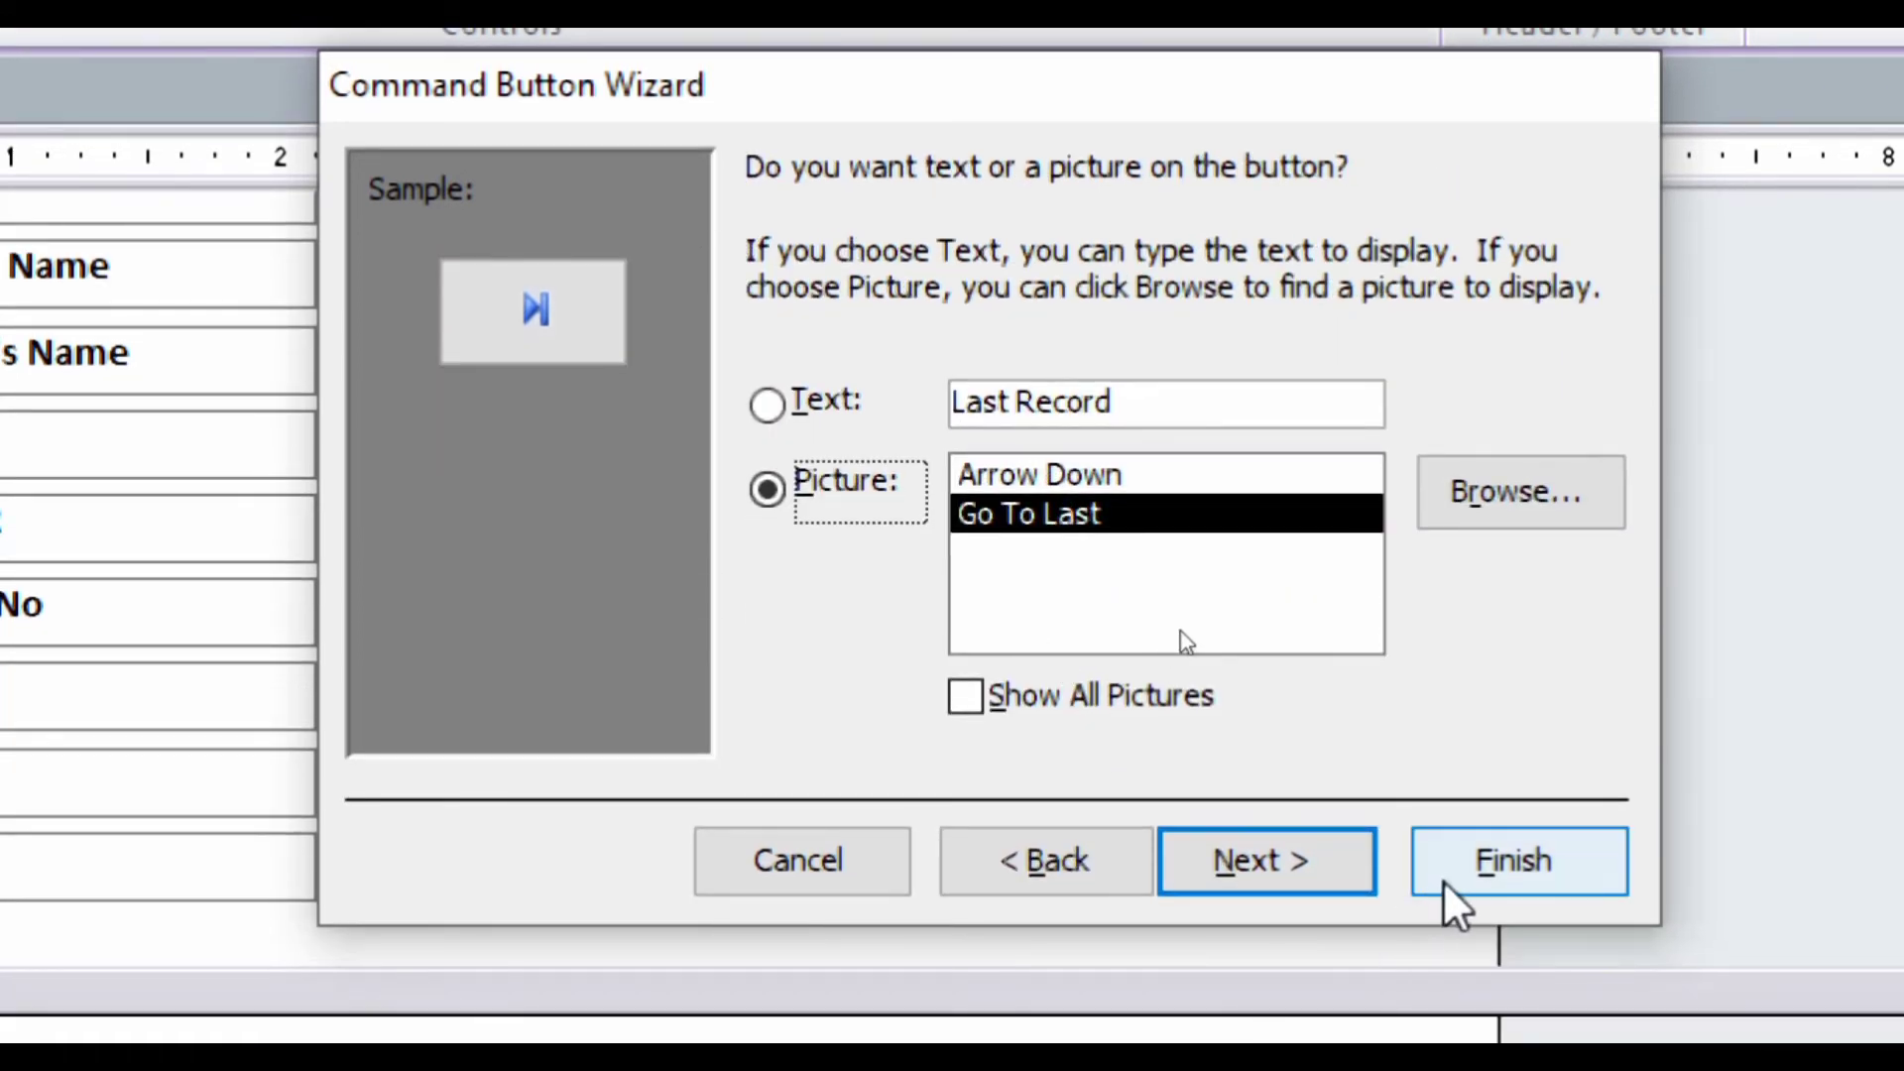
{"action": "left_click", "coordinate": [1448, 990]}
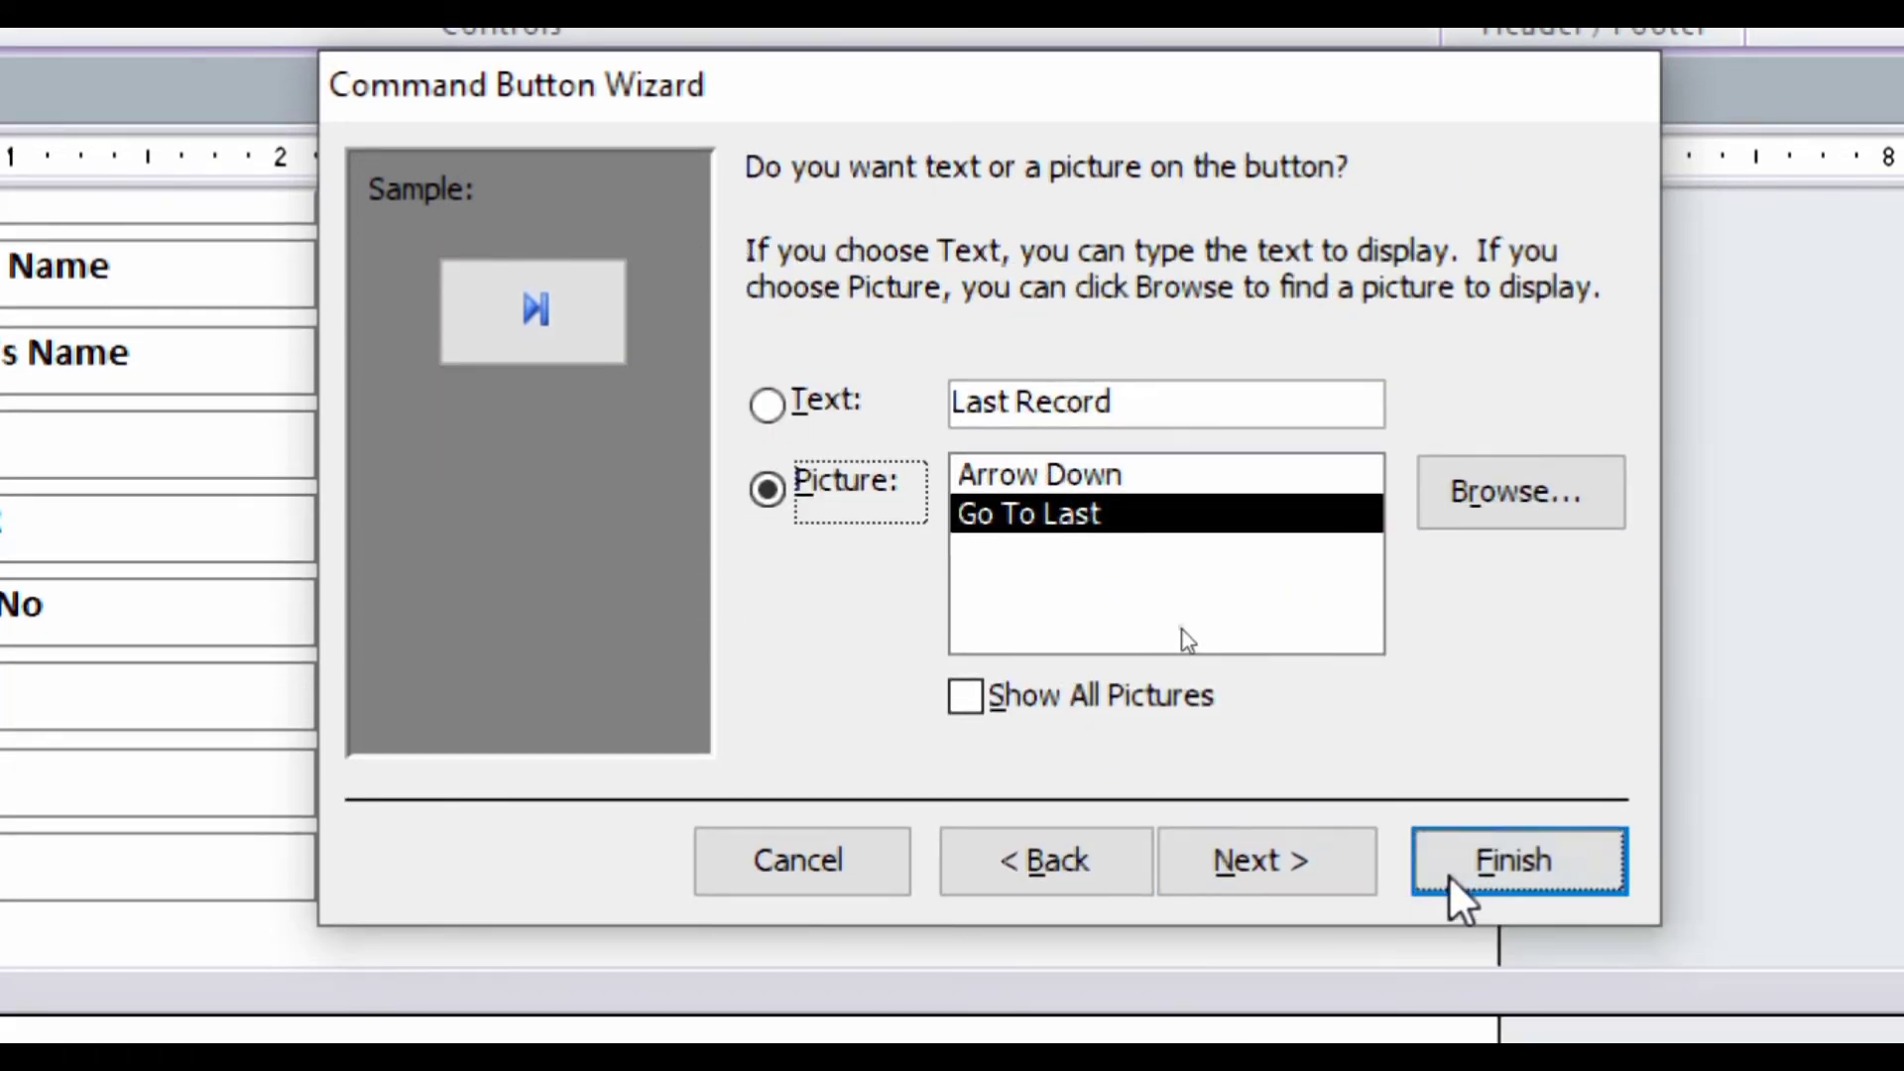
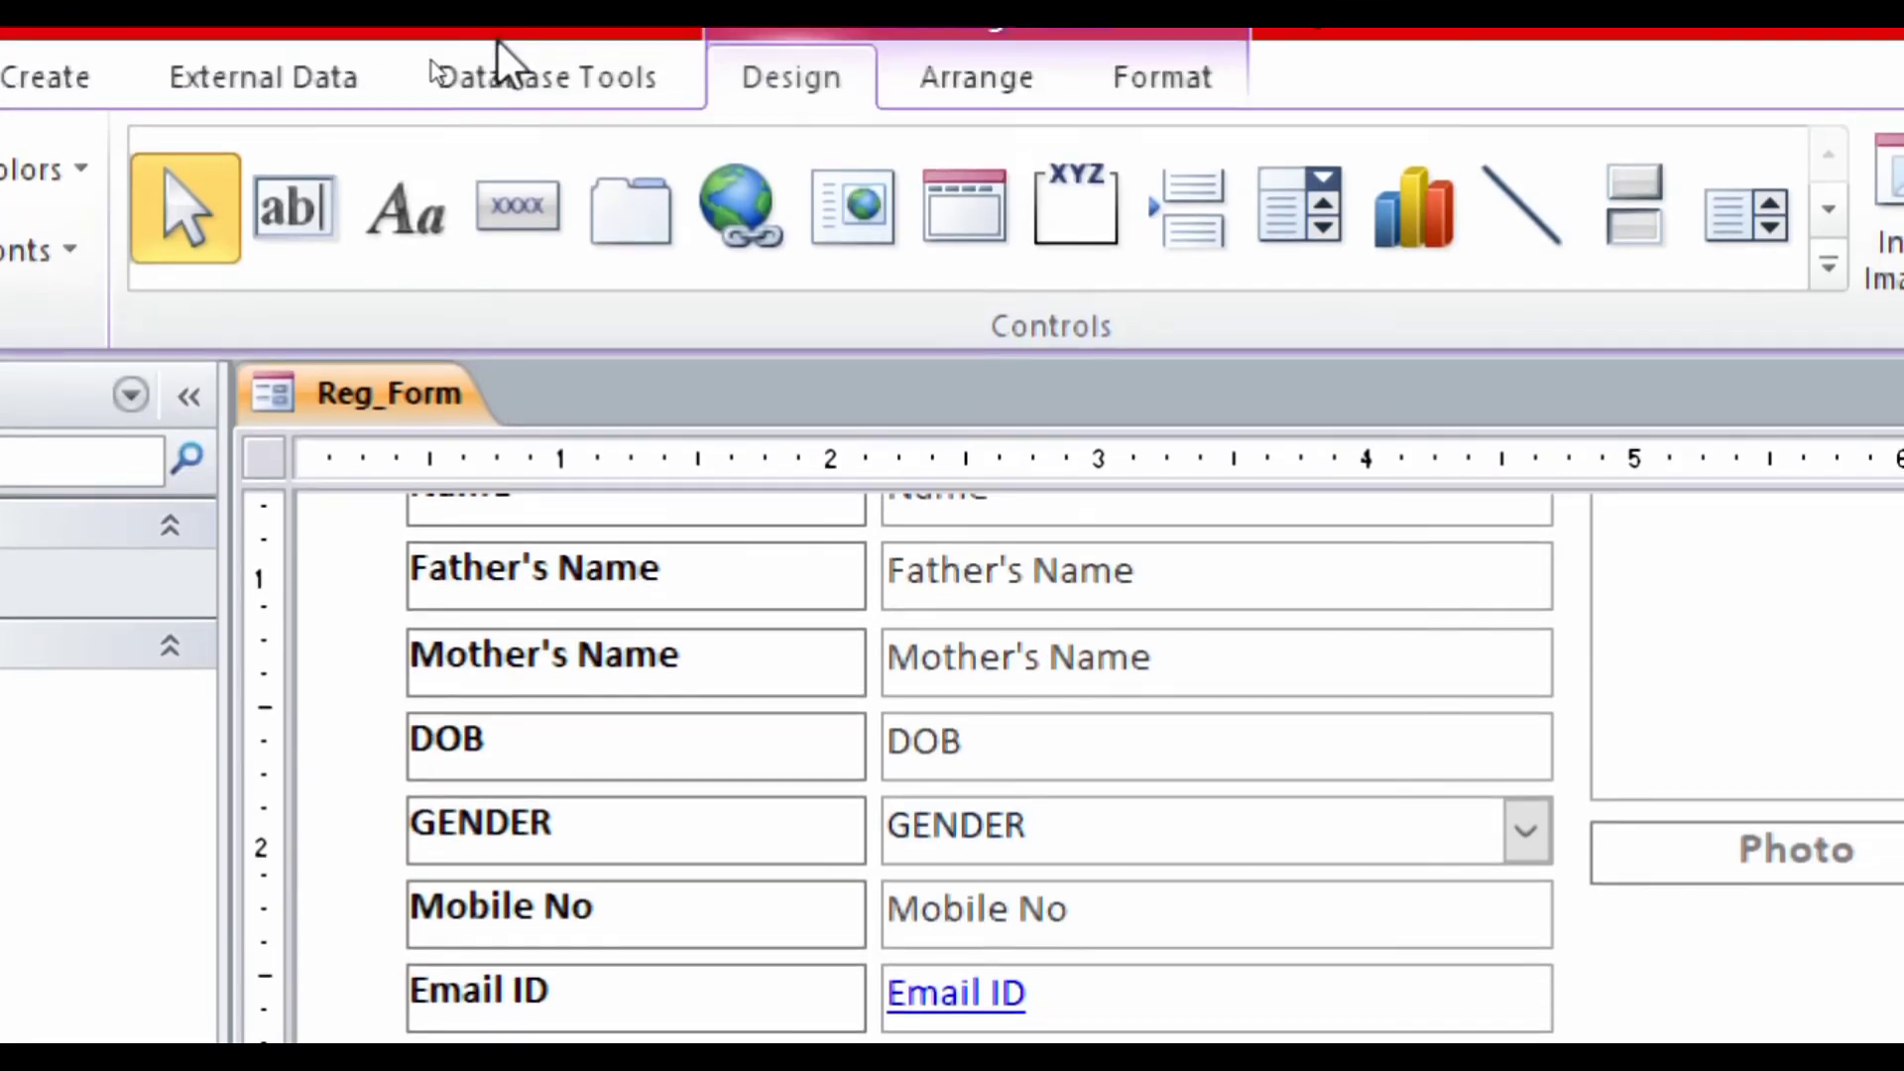
- Draw a new footer button beside the navigation buttons, set to Record Operations > Save Record
{"action": "left_click", "coordinate": [497, 218]}
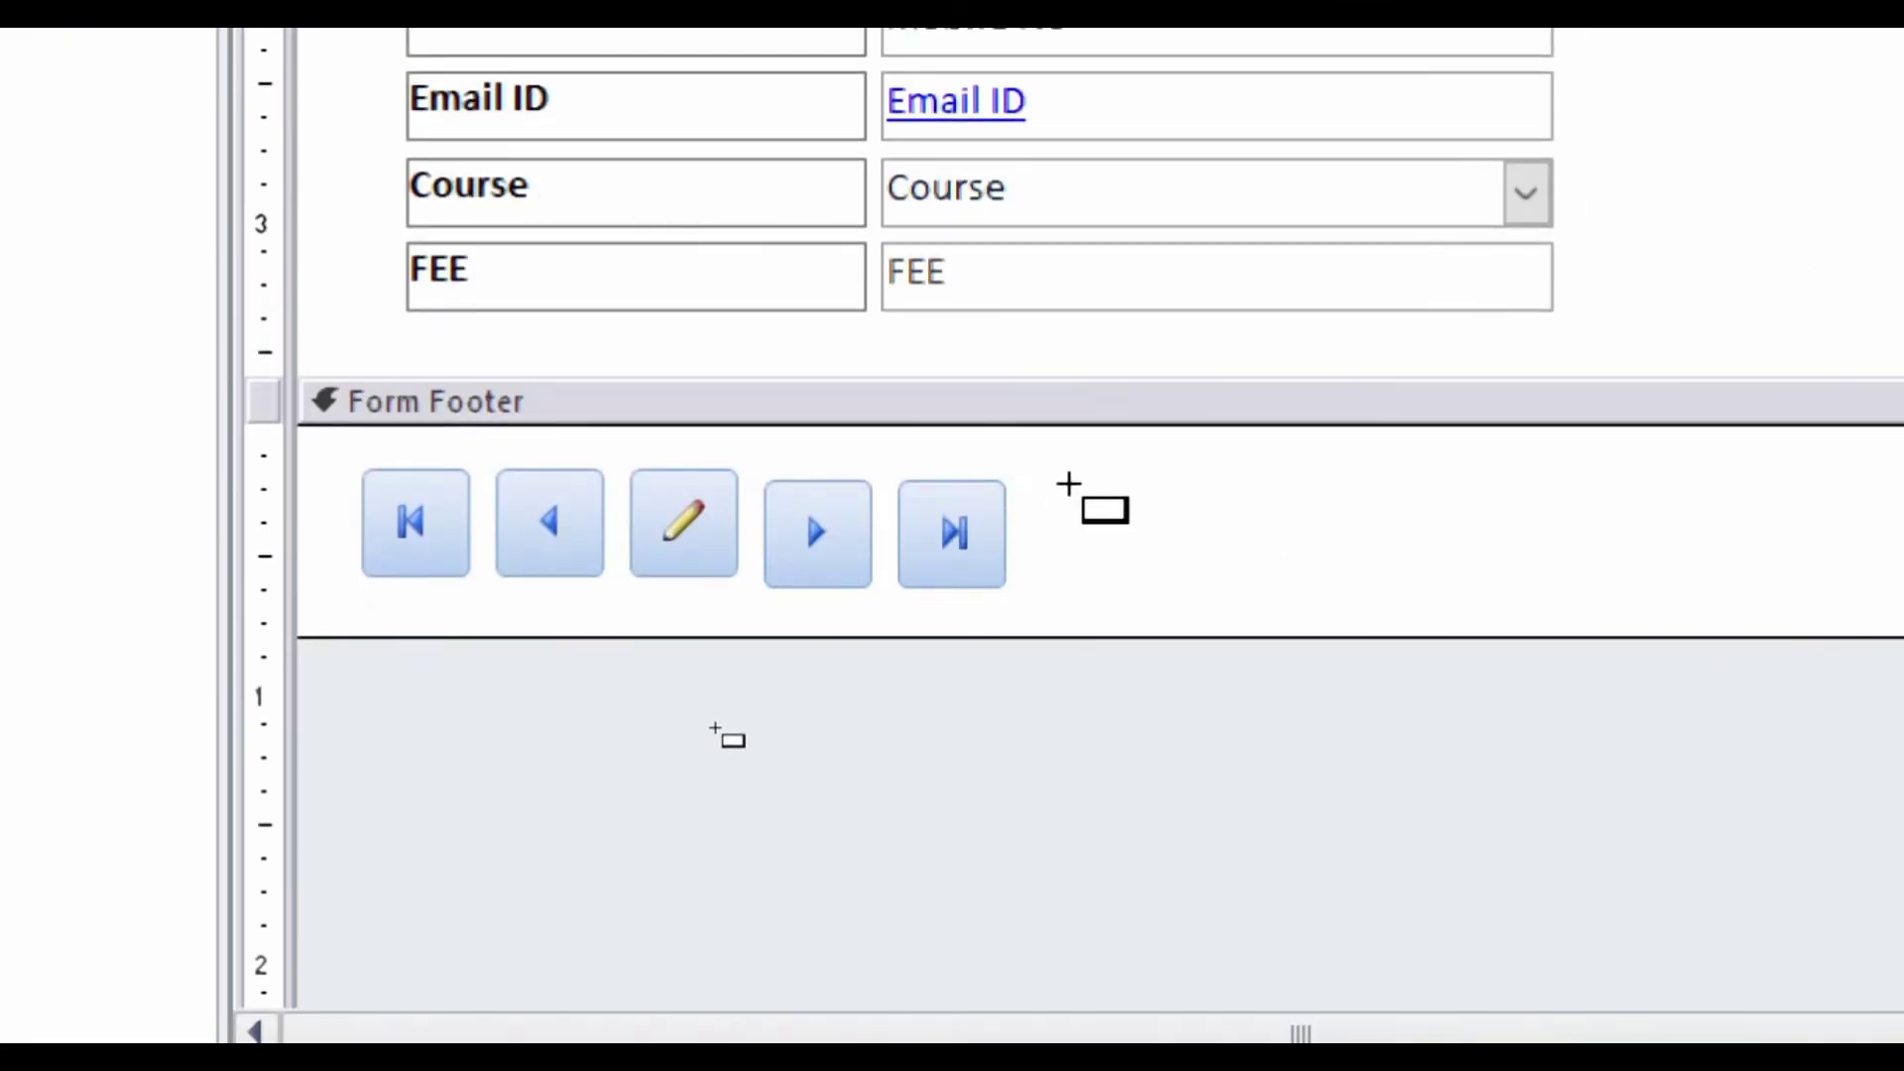
{"action": "left_click_drag", "start_coordinate": [1057, 479], "coordinate": [1183, 572]}
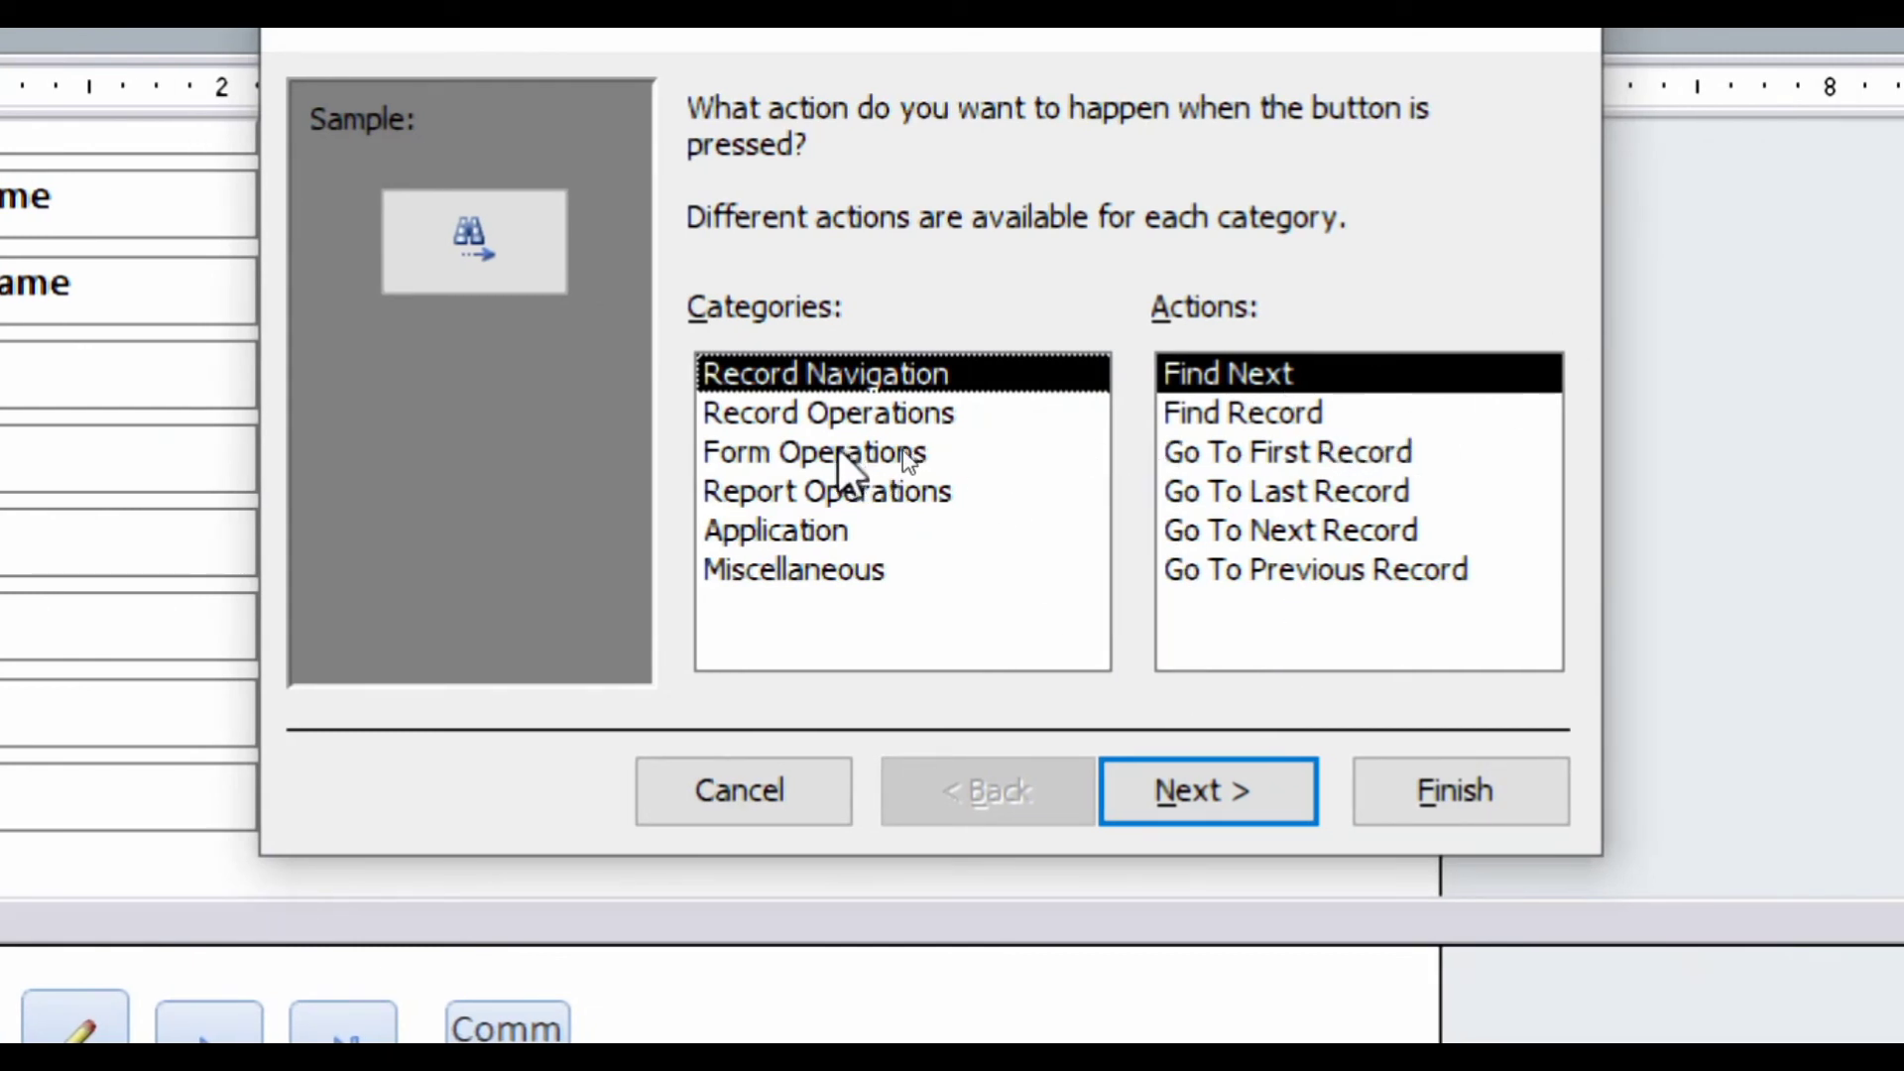
{"action": "left_click", "coordinate": [784, 415]}
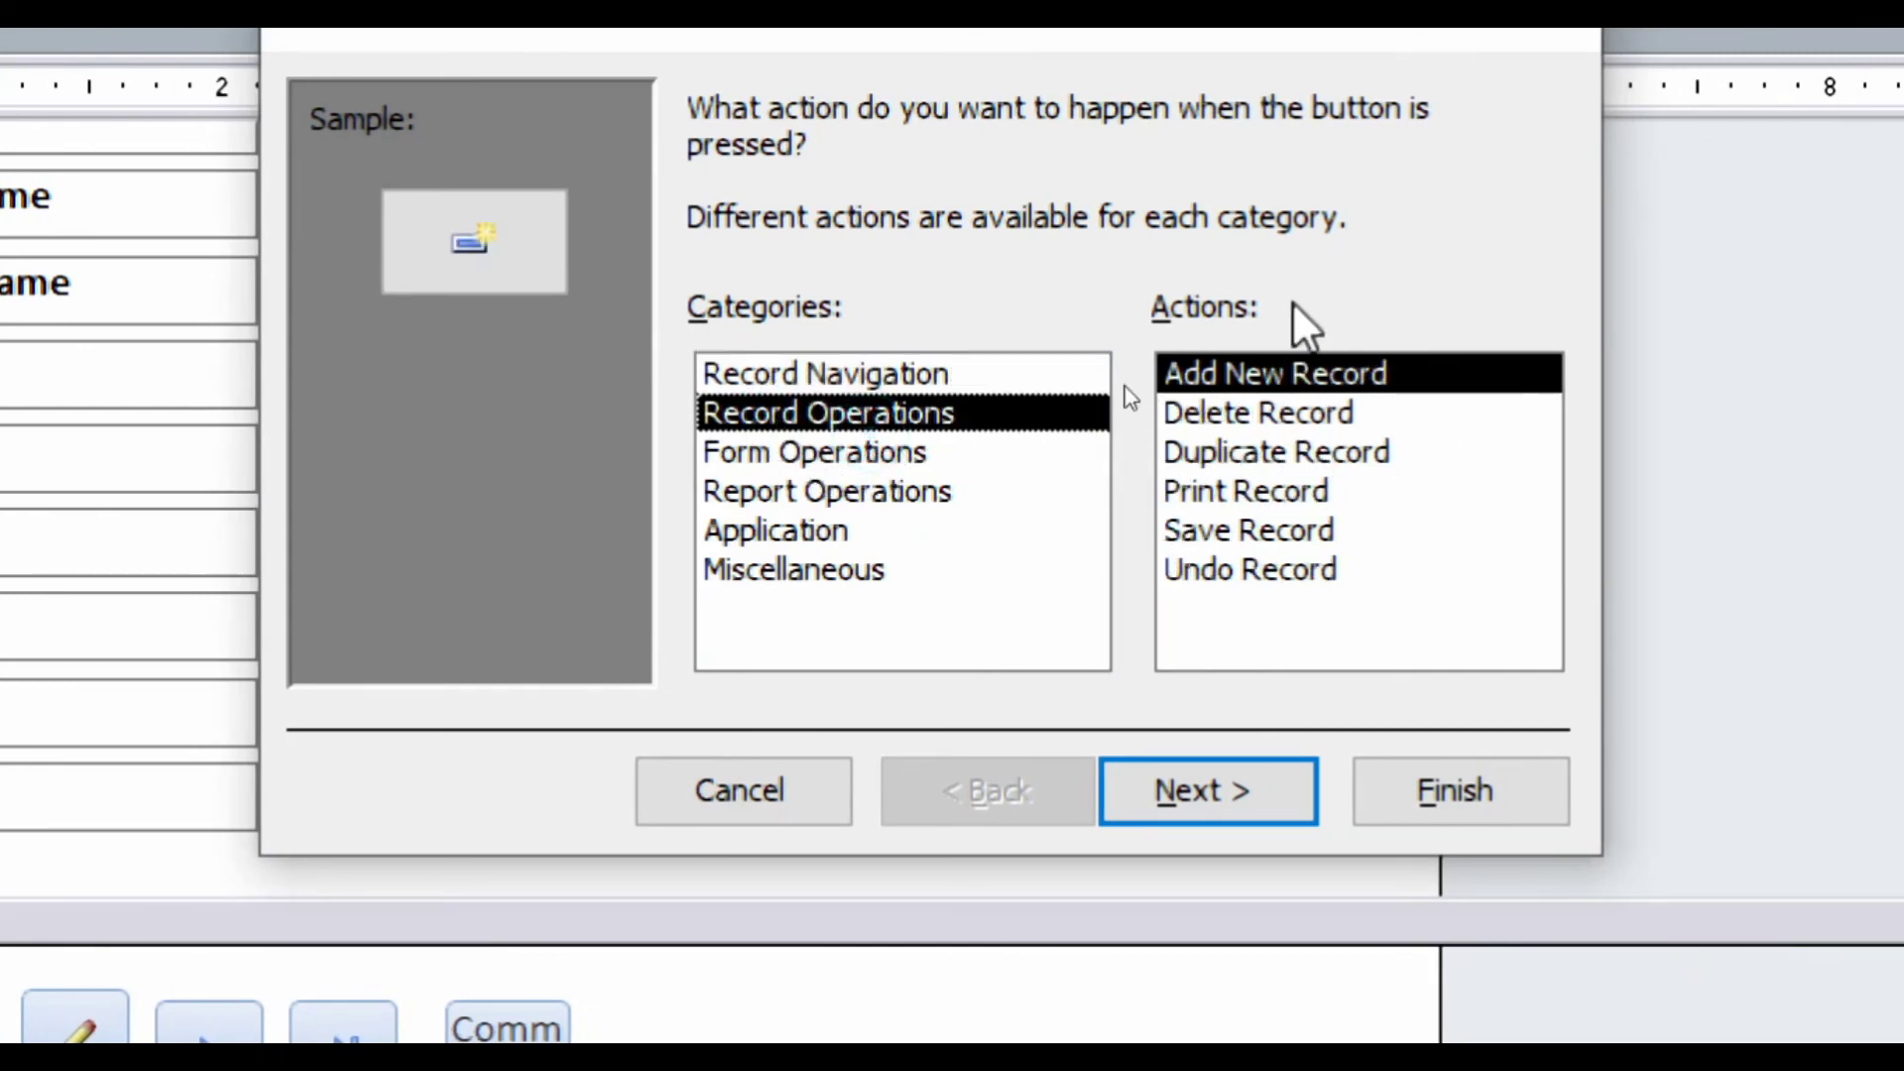
{"action": "left_click", "coordinate": [1200, 536]}
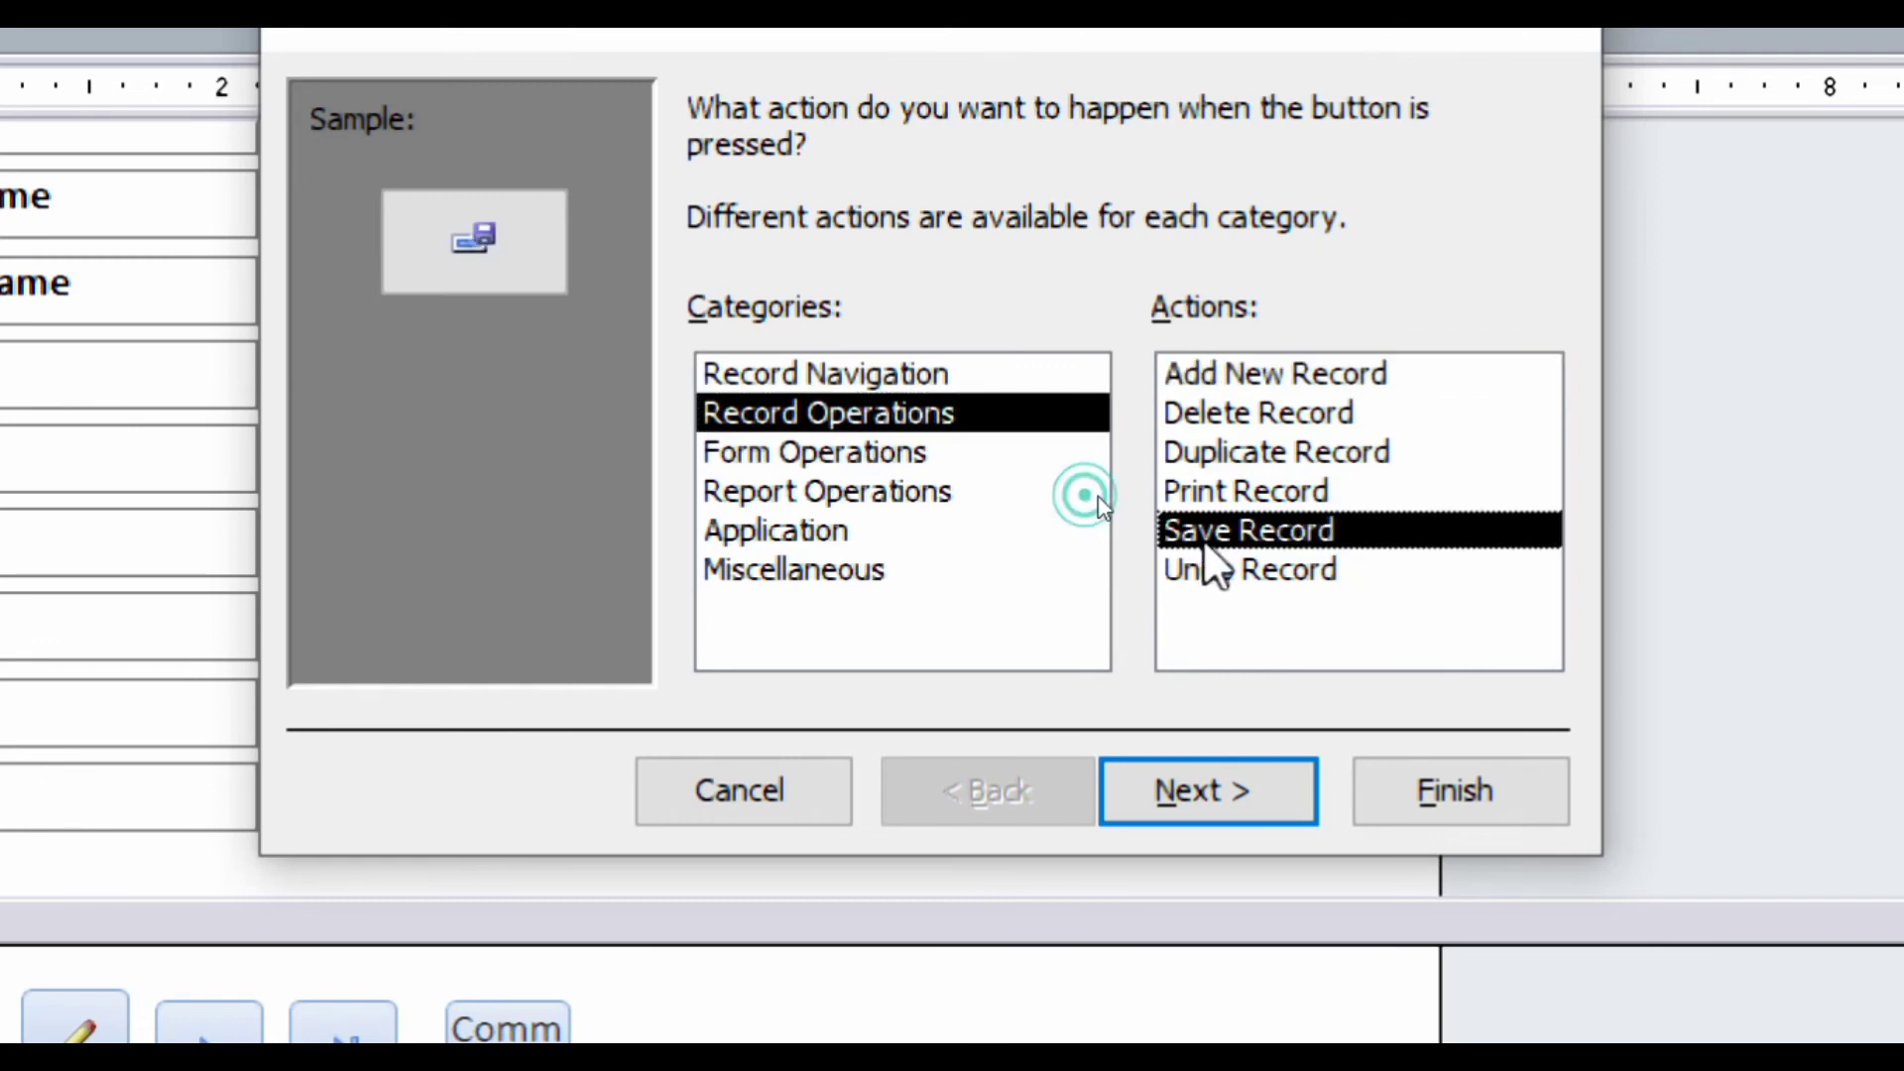
{"action": "left_click", "coordinate": [1213, 793]}
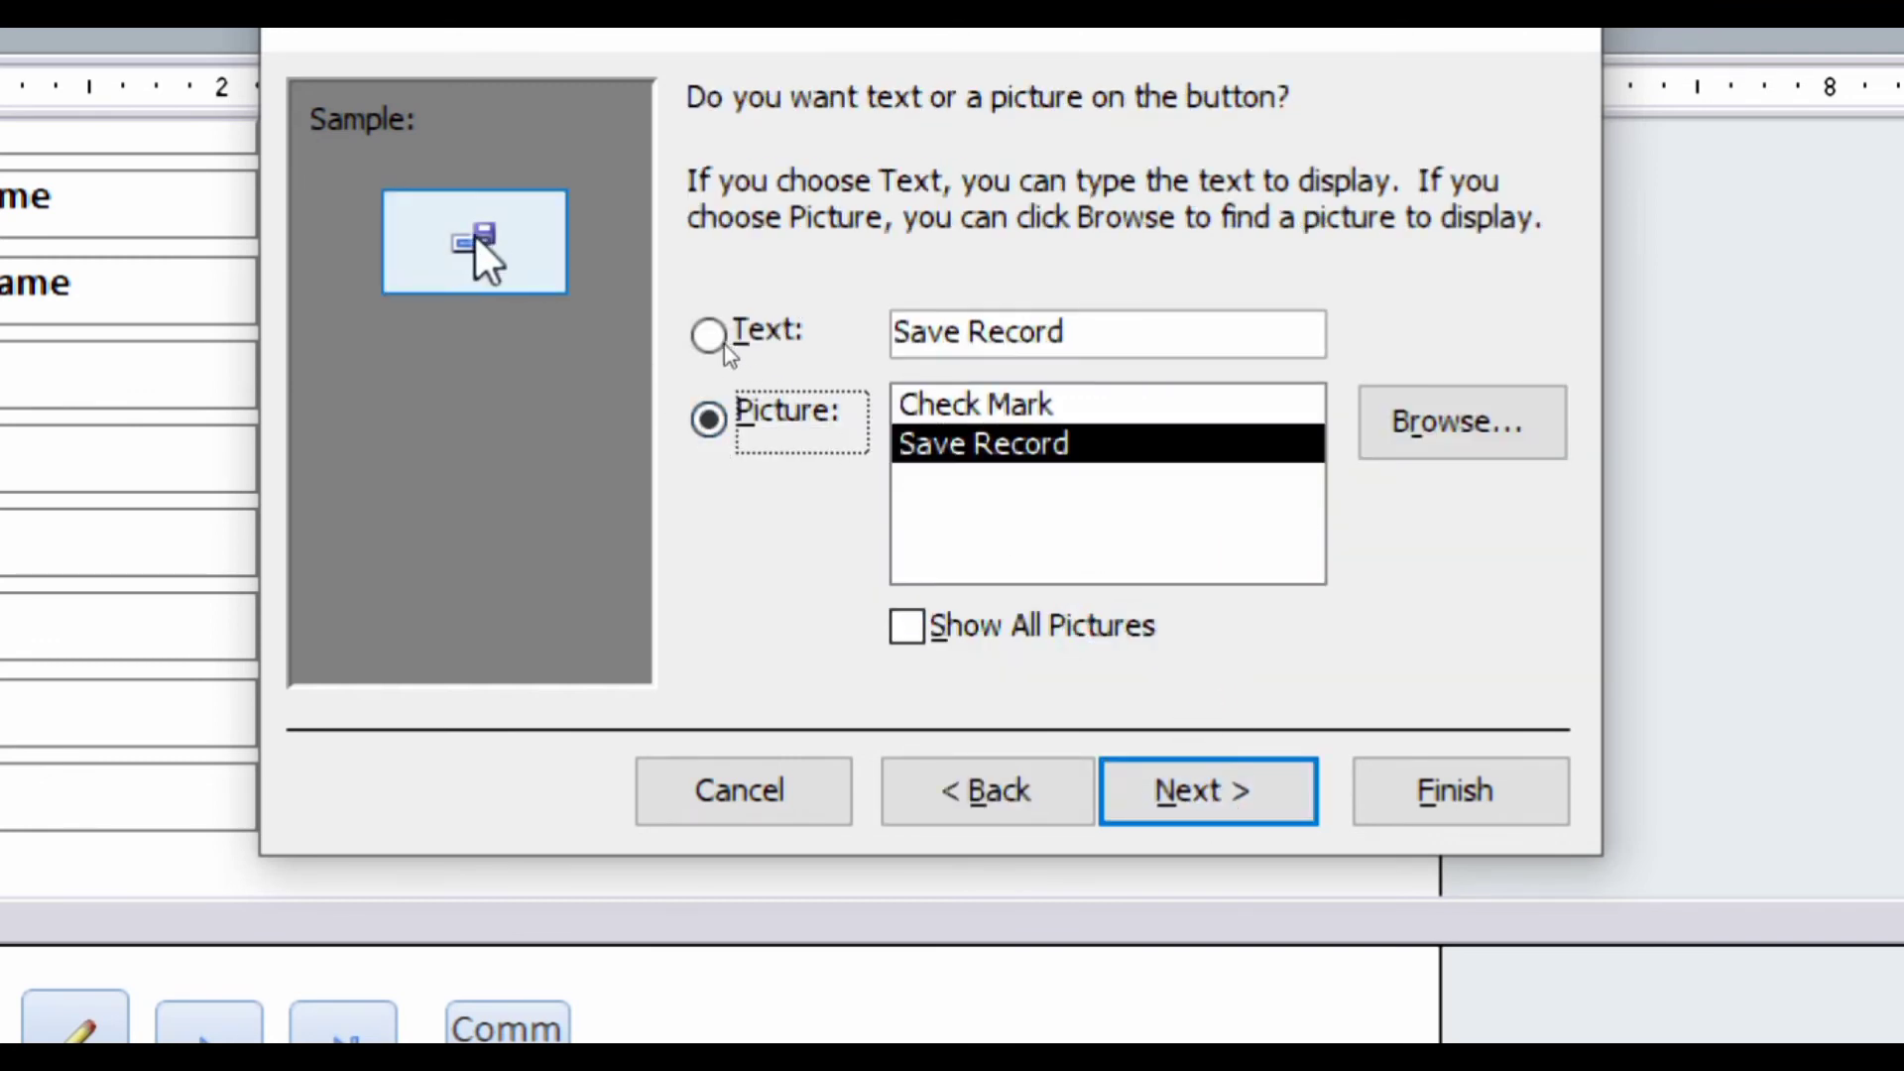
- Give the save button the plain disk Save picture and finish the wizard
{"action": "left_click", "coordinate": [1028, 417]}
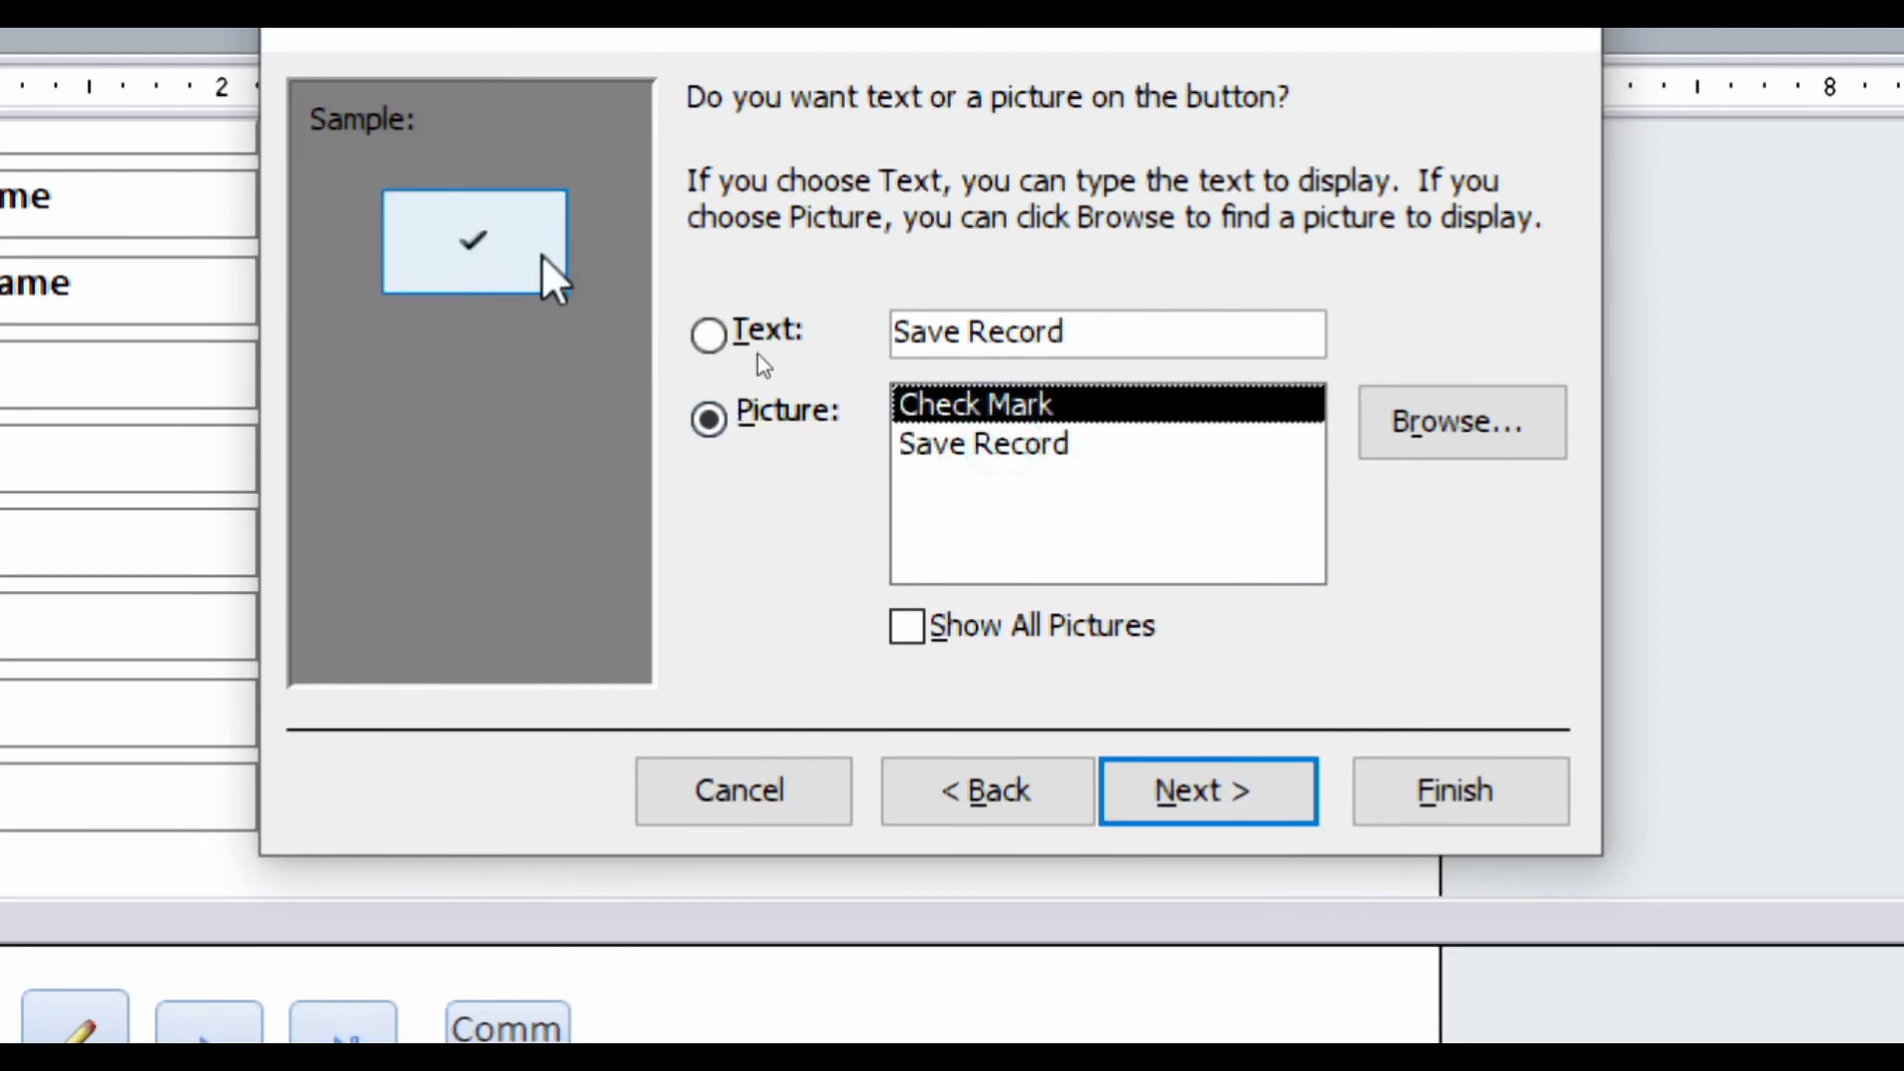
{"action": "left_click", "coordinate": [947, 454]}
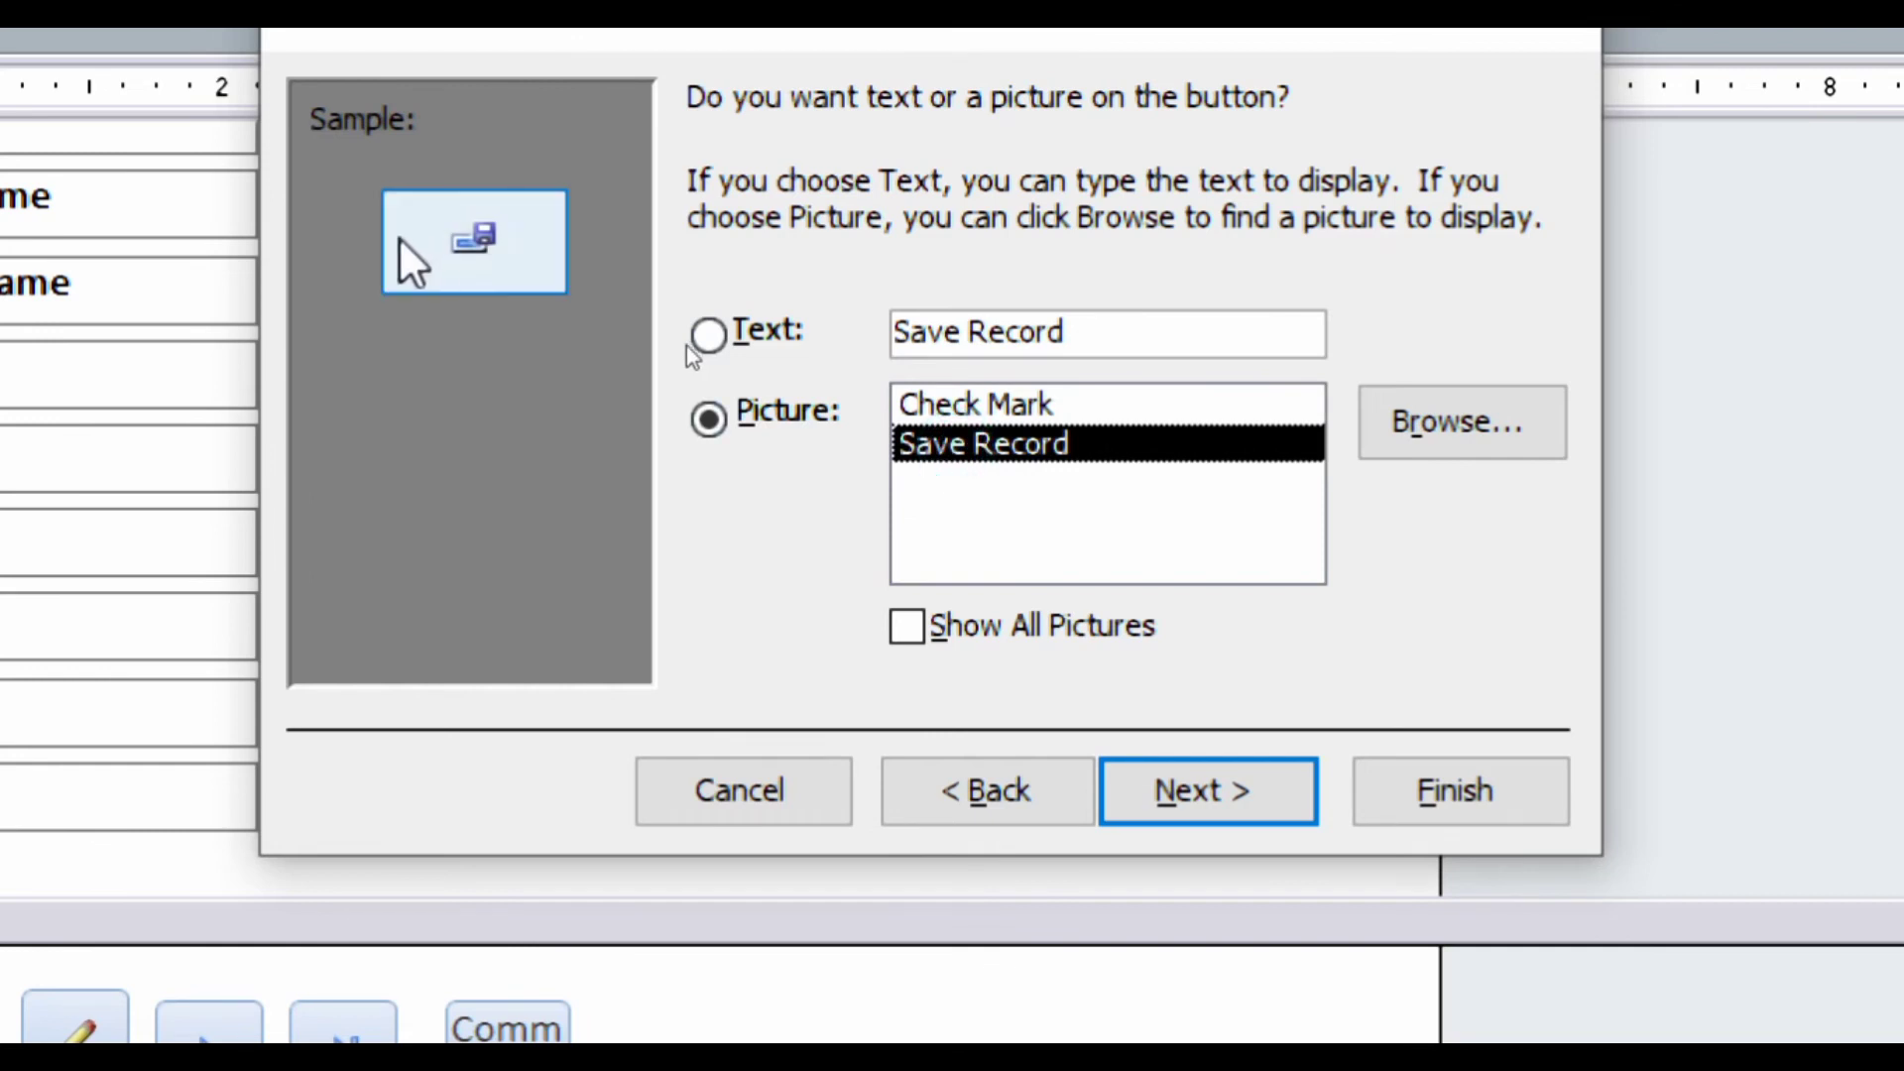
{"action": "left_click", "coordinate": [915, 625]}
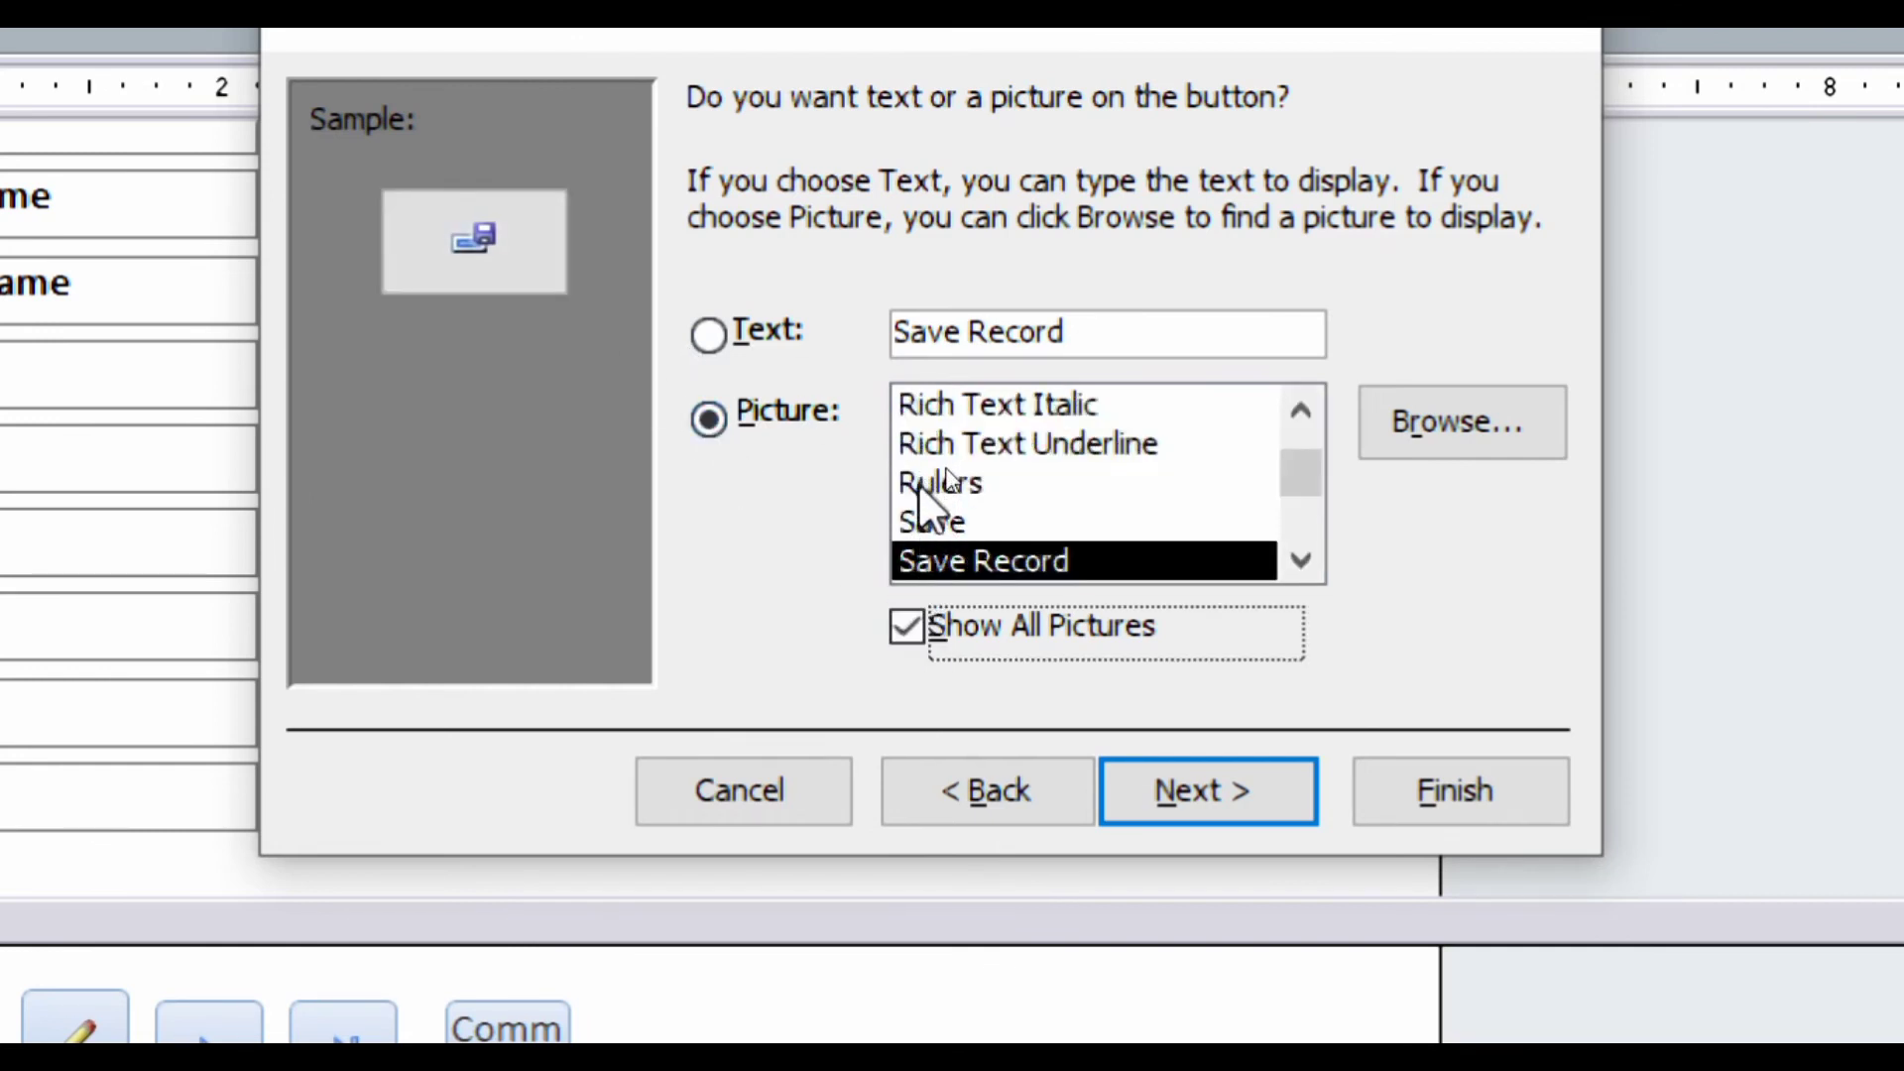
{"action": "left_click", "coordinate": [920, 484]}
{"action": "left_click", "coordinate": [908, 443]}
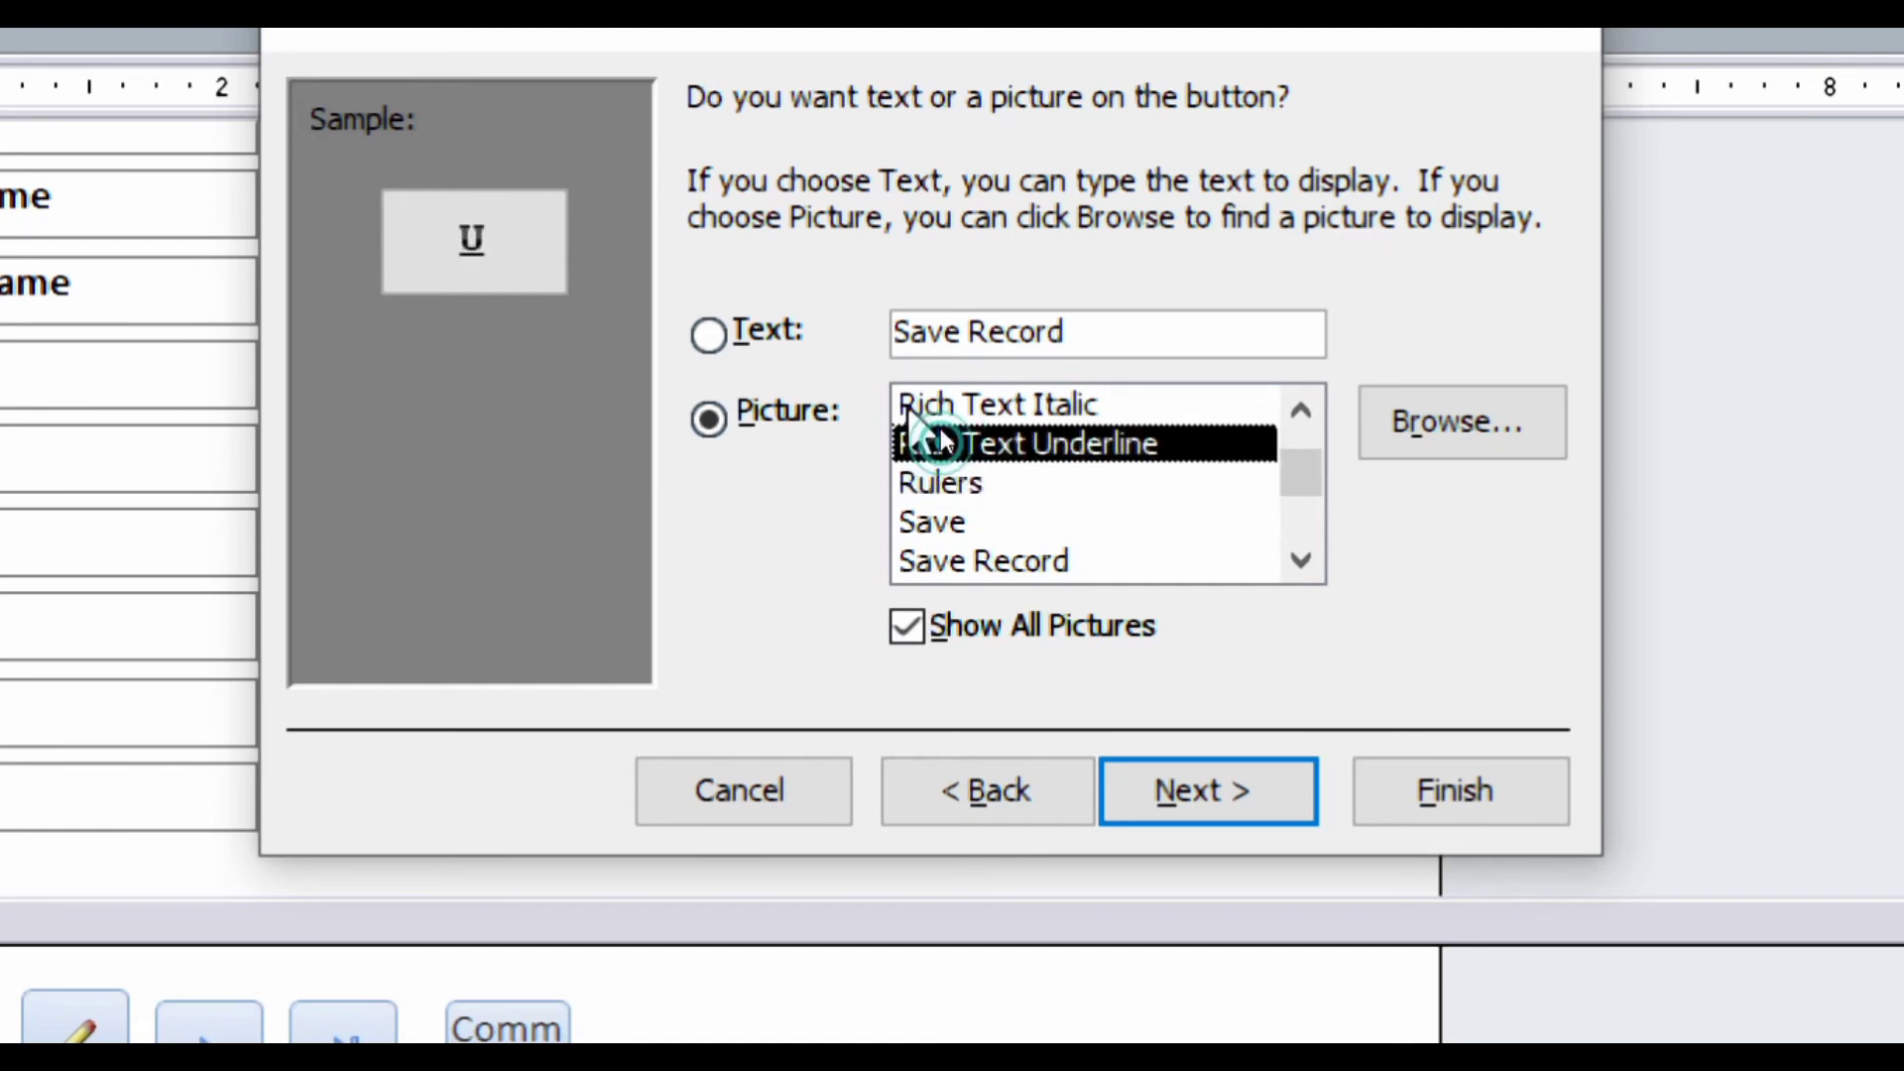
{"action": "left_click", "coordinate": [908, 407]}
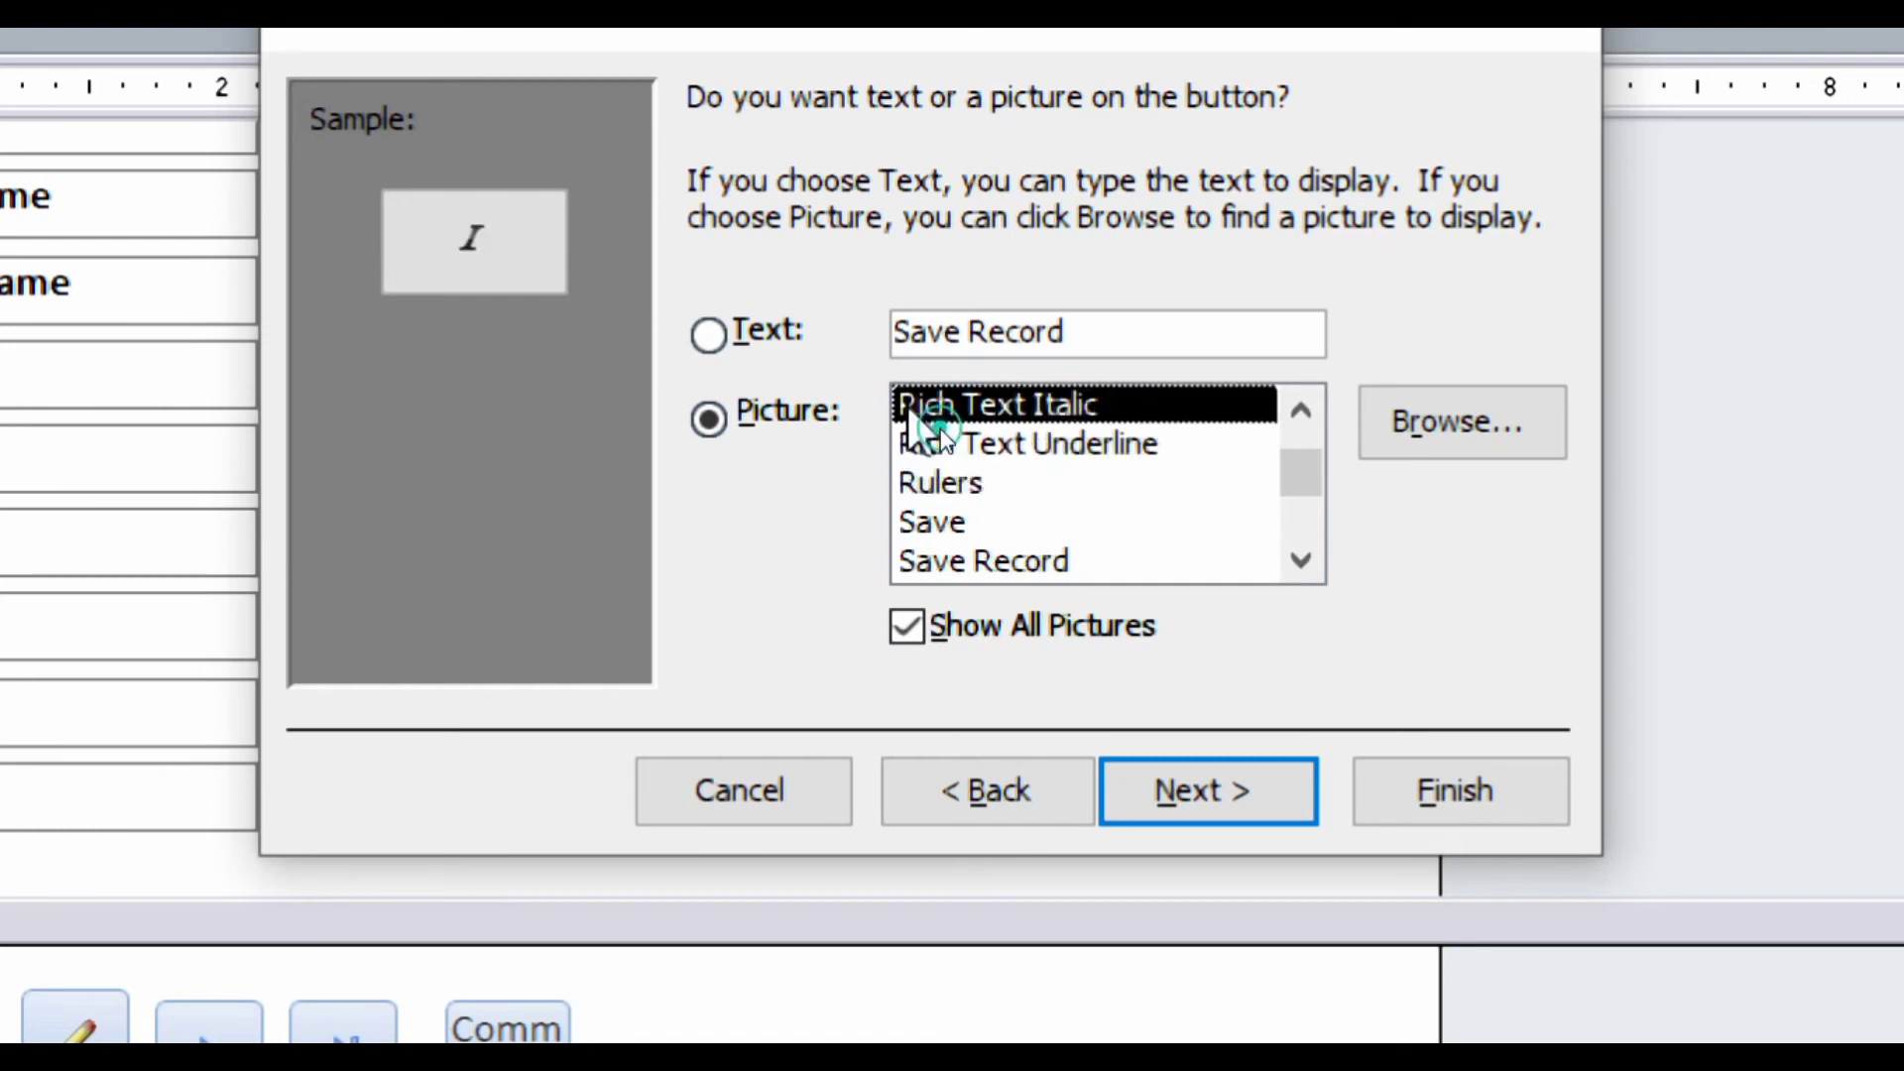
{"action": "left_click", "coordinate": [908, 494]}
{"action": "left_click", "coordinate": [909, 545]}
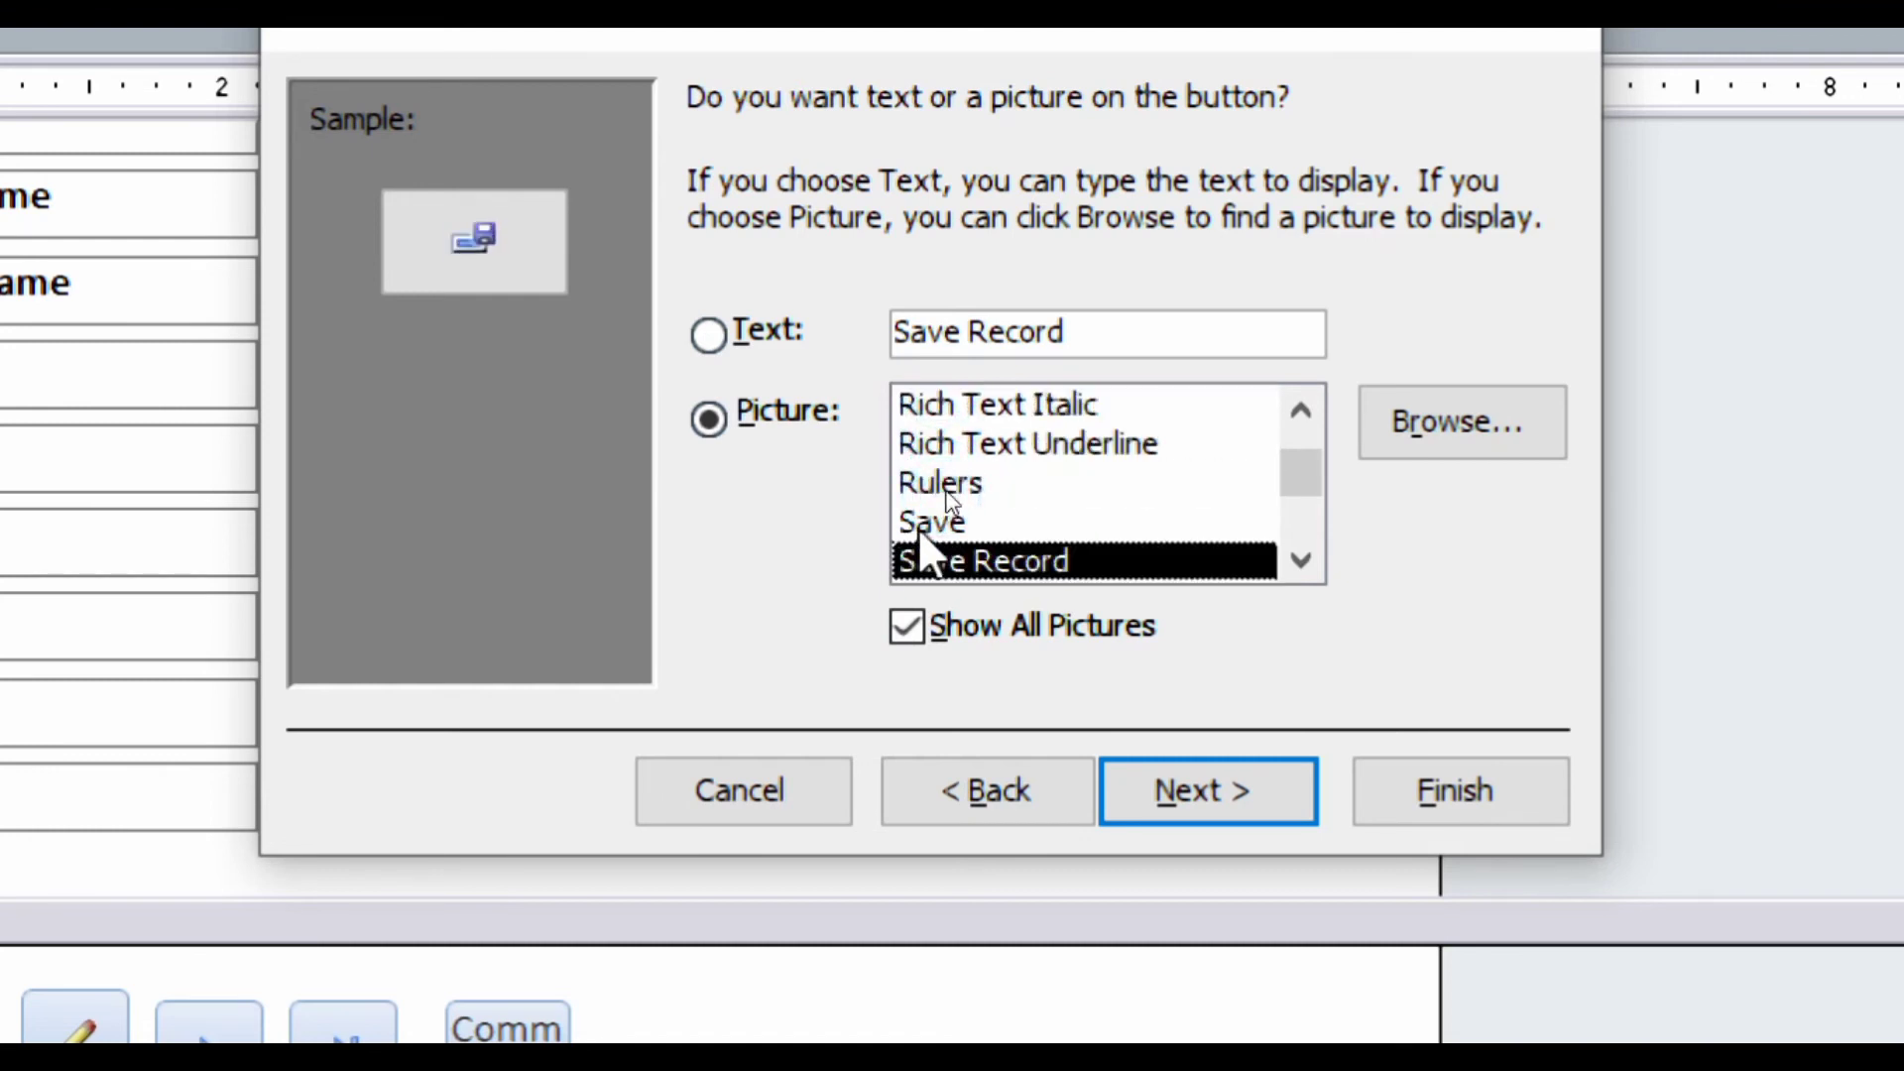
{"action": "left_click", "coordinate": [923, 524]}
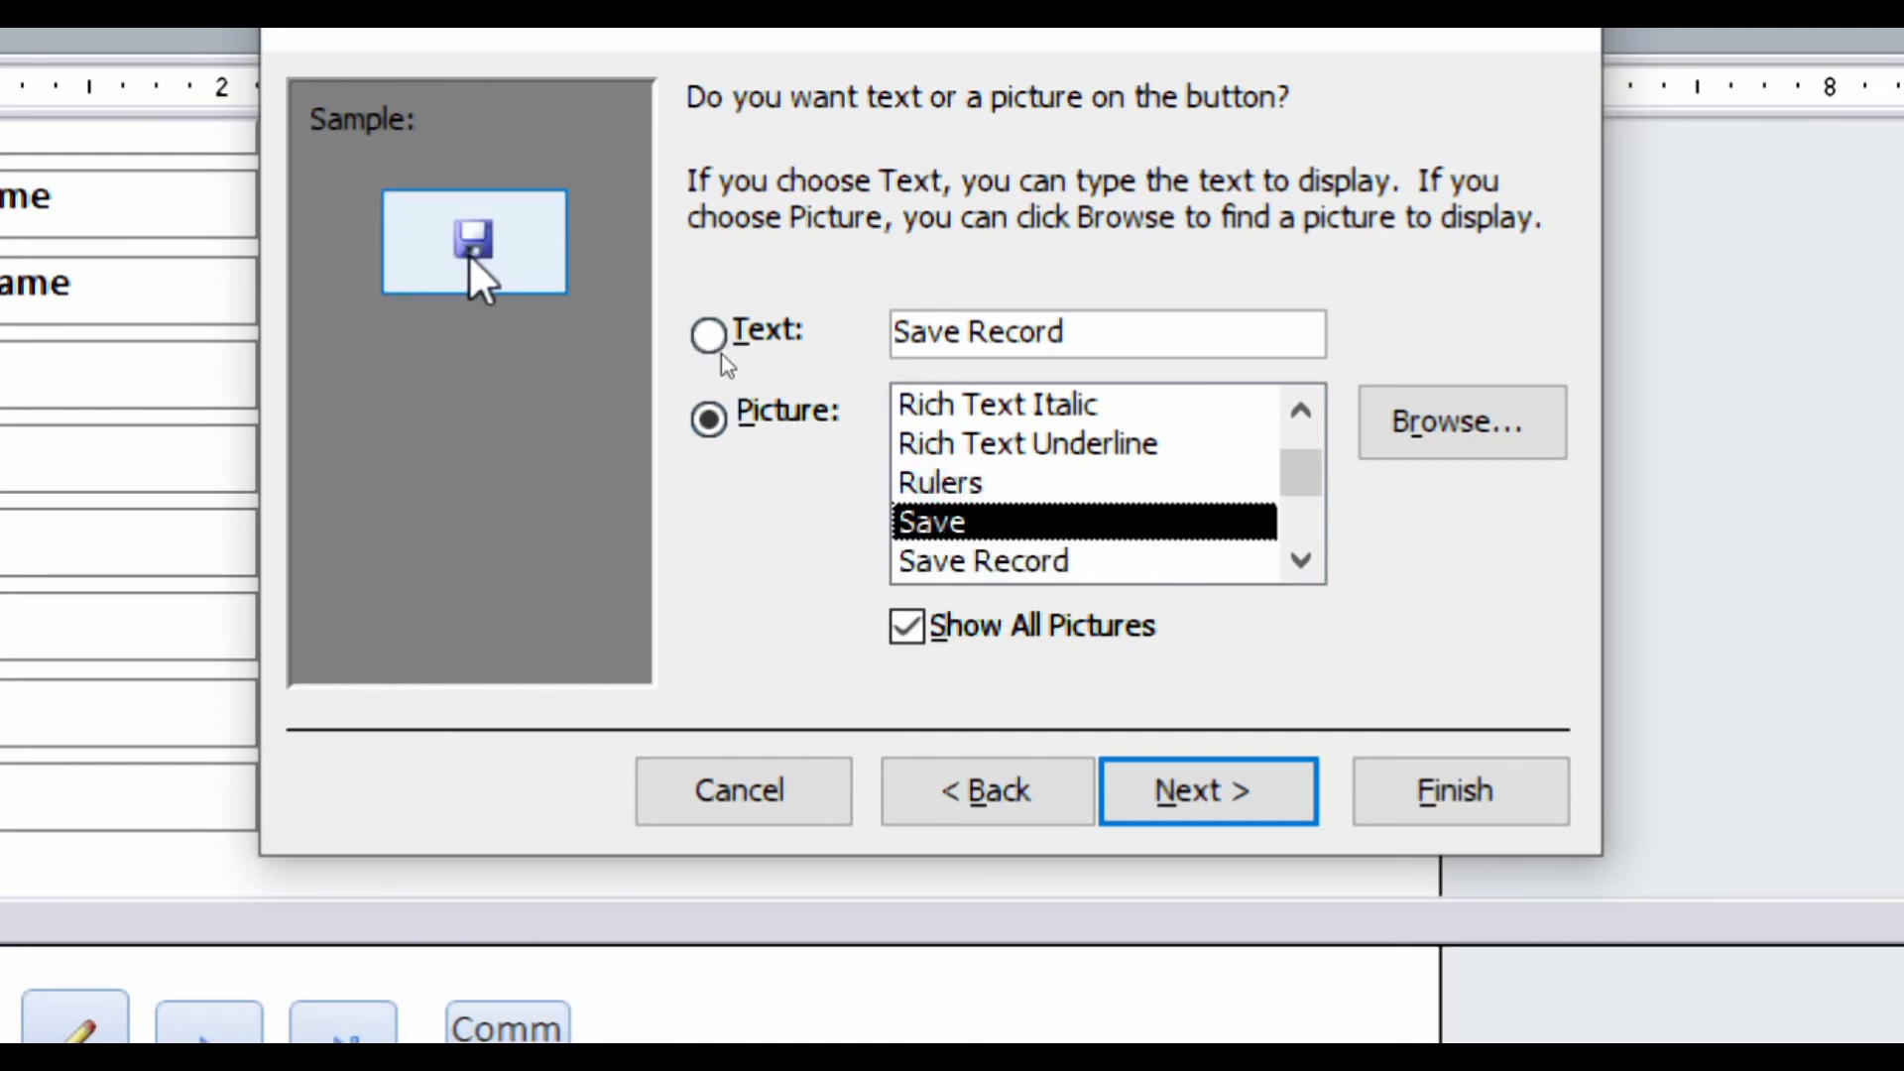
{"action": "left_click", "coordinate": [1153, 804]}
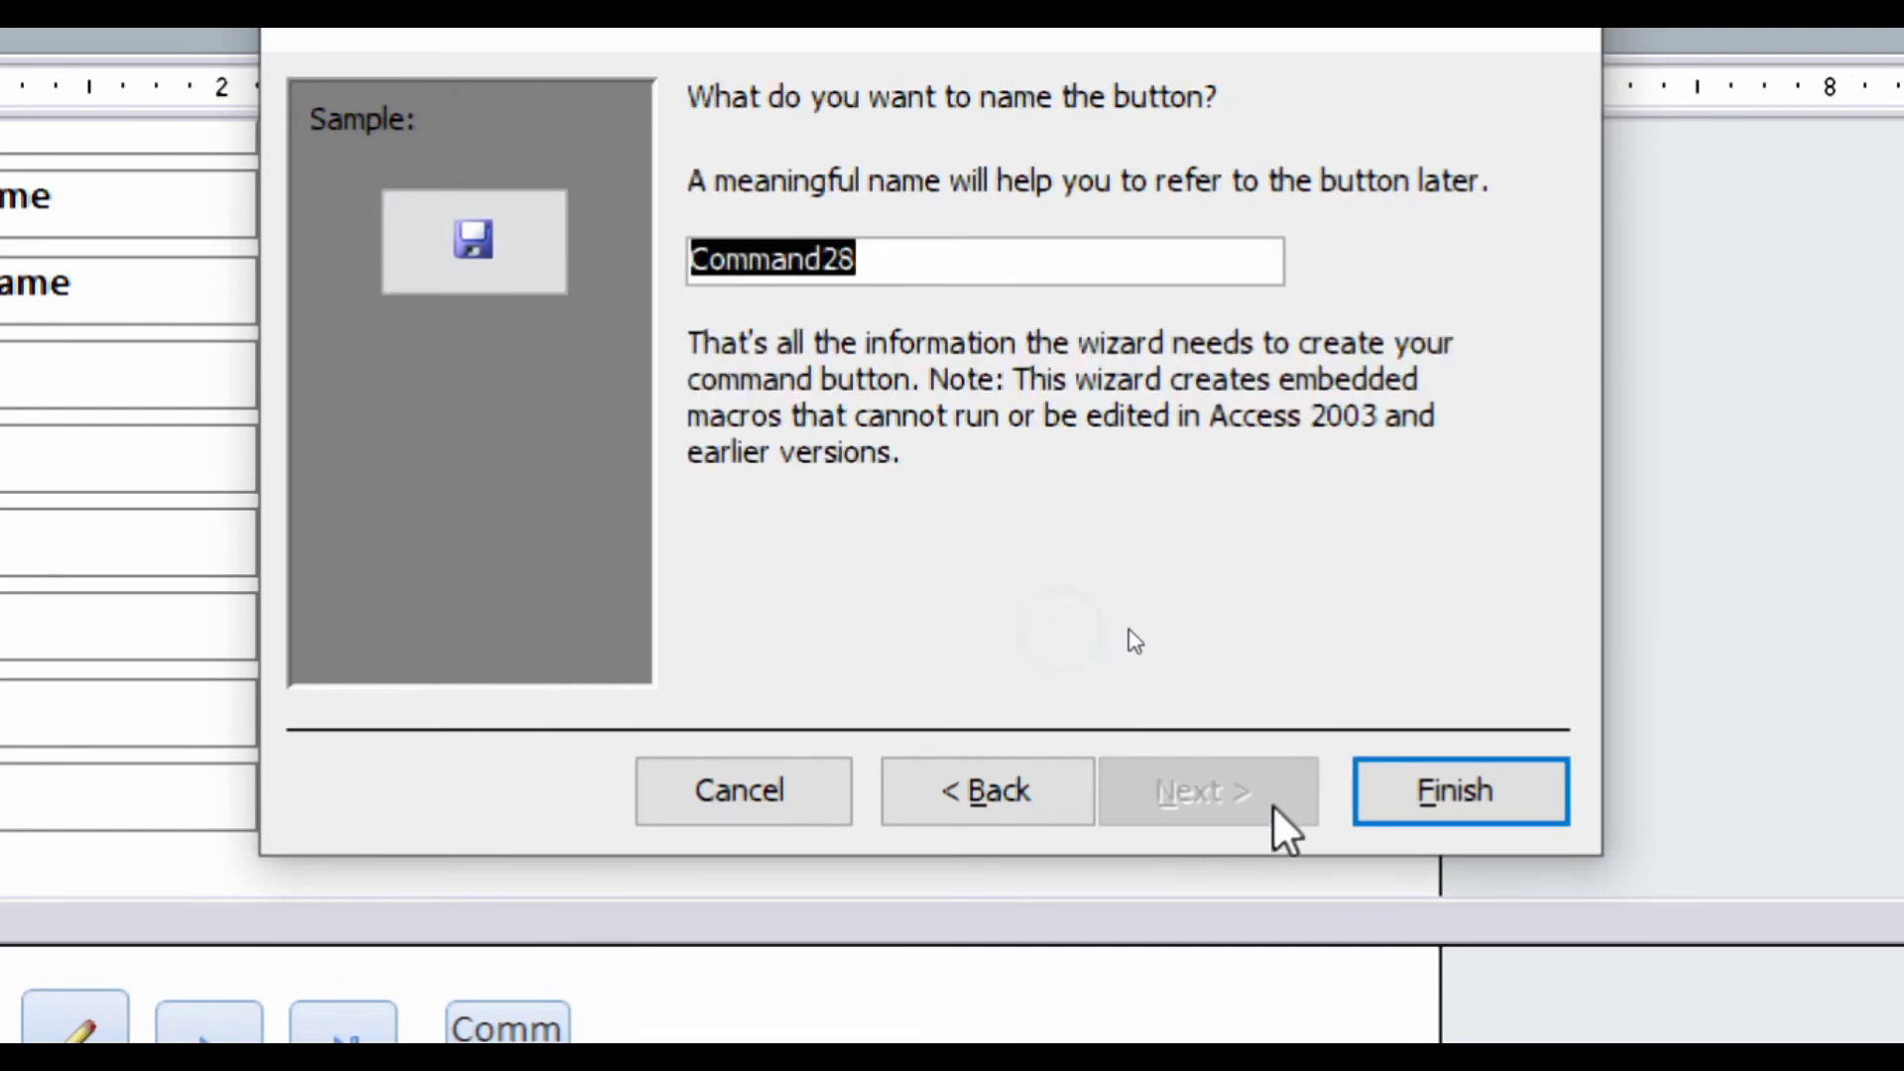
{"action": "left_click", "coordinate": [1393, 790]}
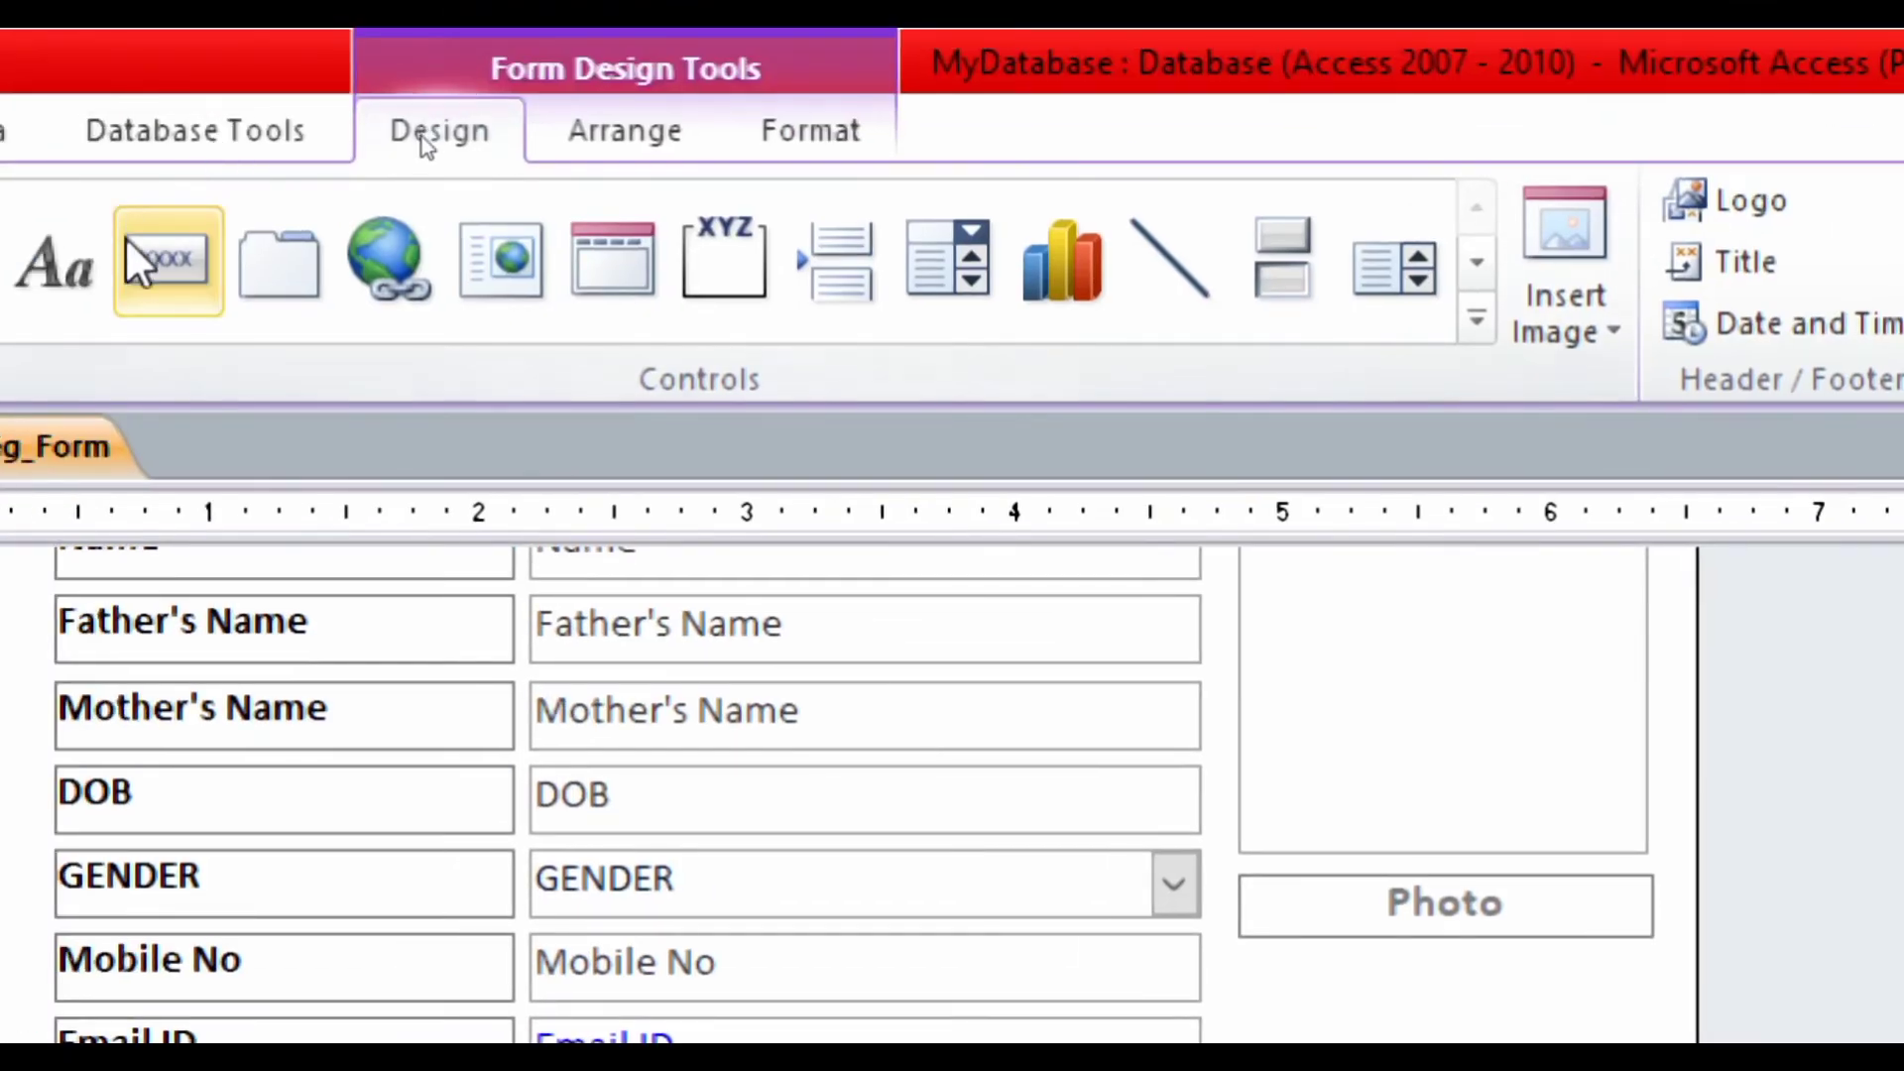
{"action": "left_click", "coordinate": [139, 259]}
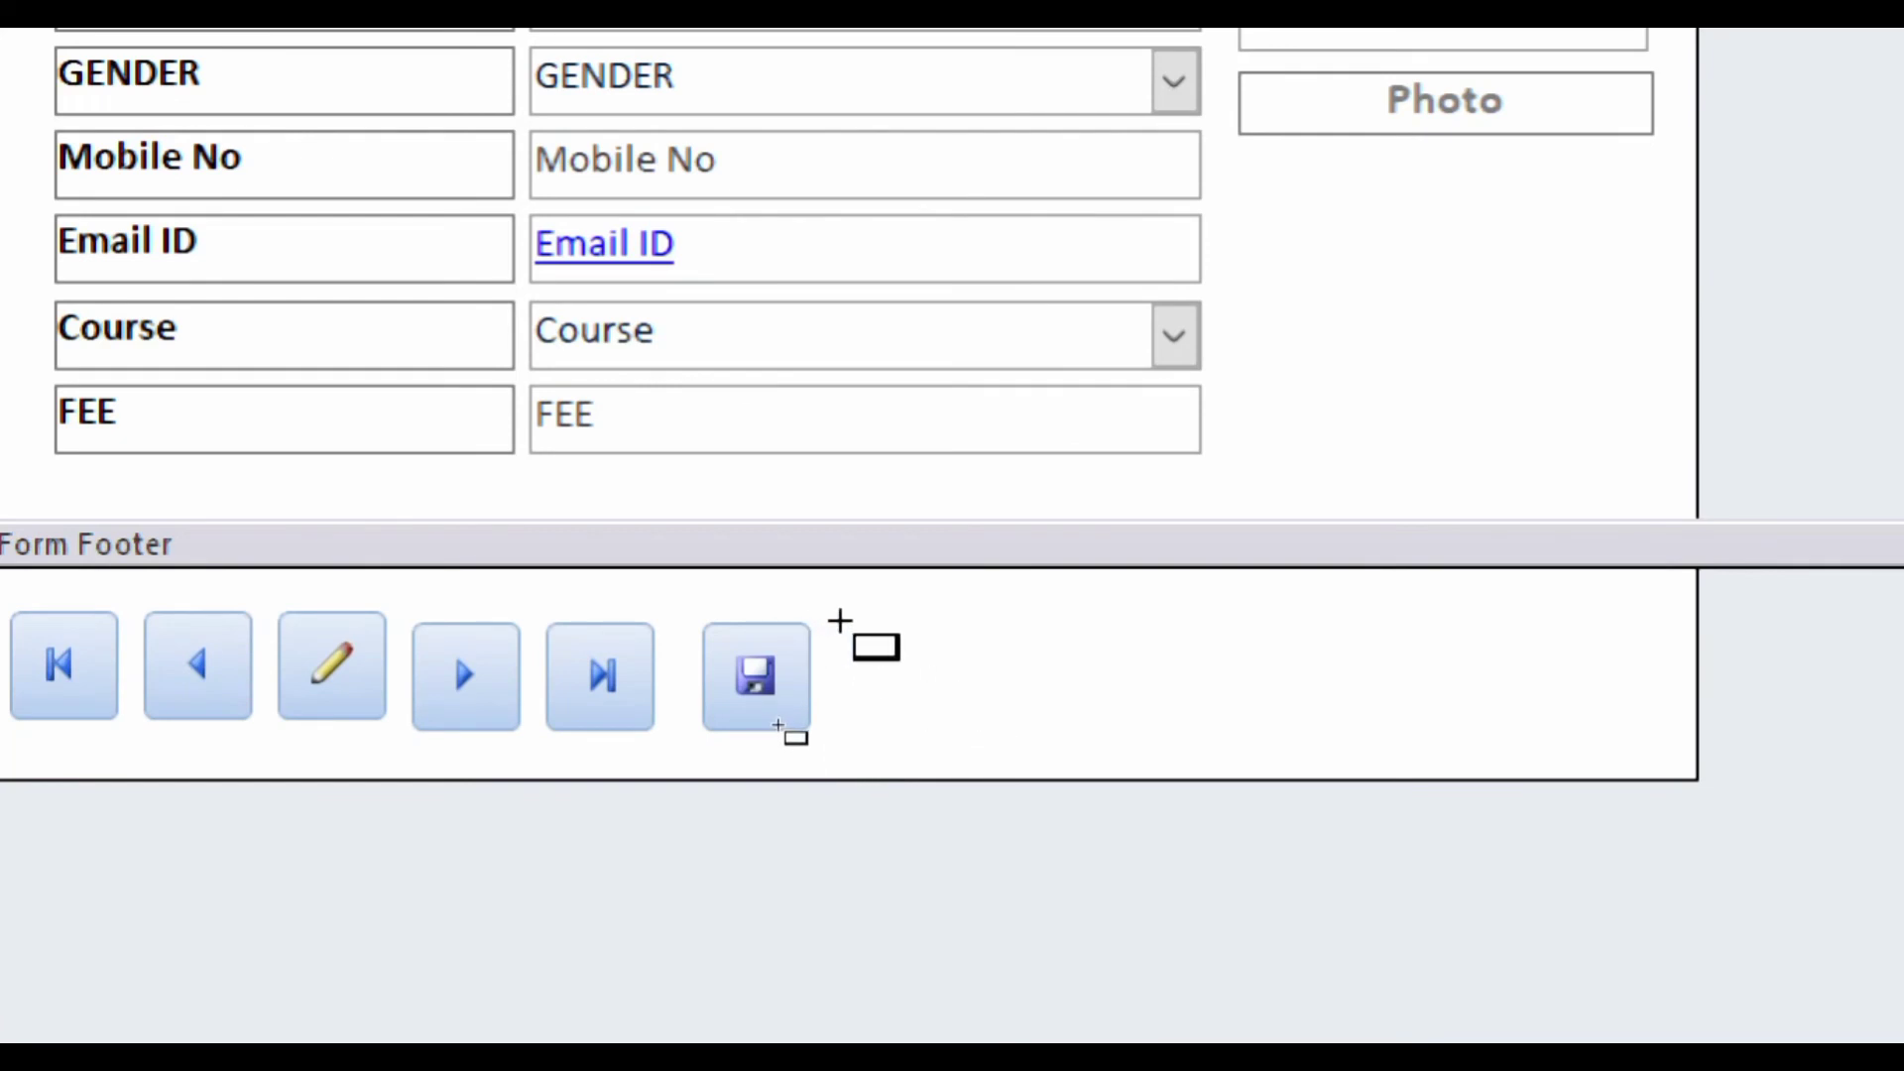
- Draw a button right of the save button, set to Record Operations > Delete Record
{"action": "left_click_drag", "start_coordinate": [838, 620], "coordinate": [940, 720]}
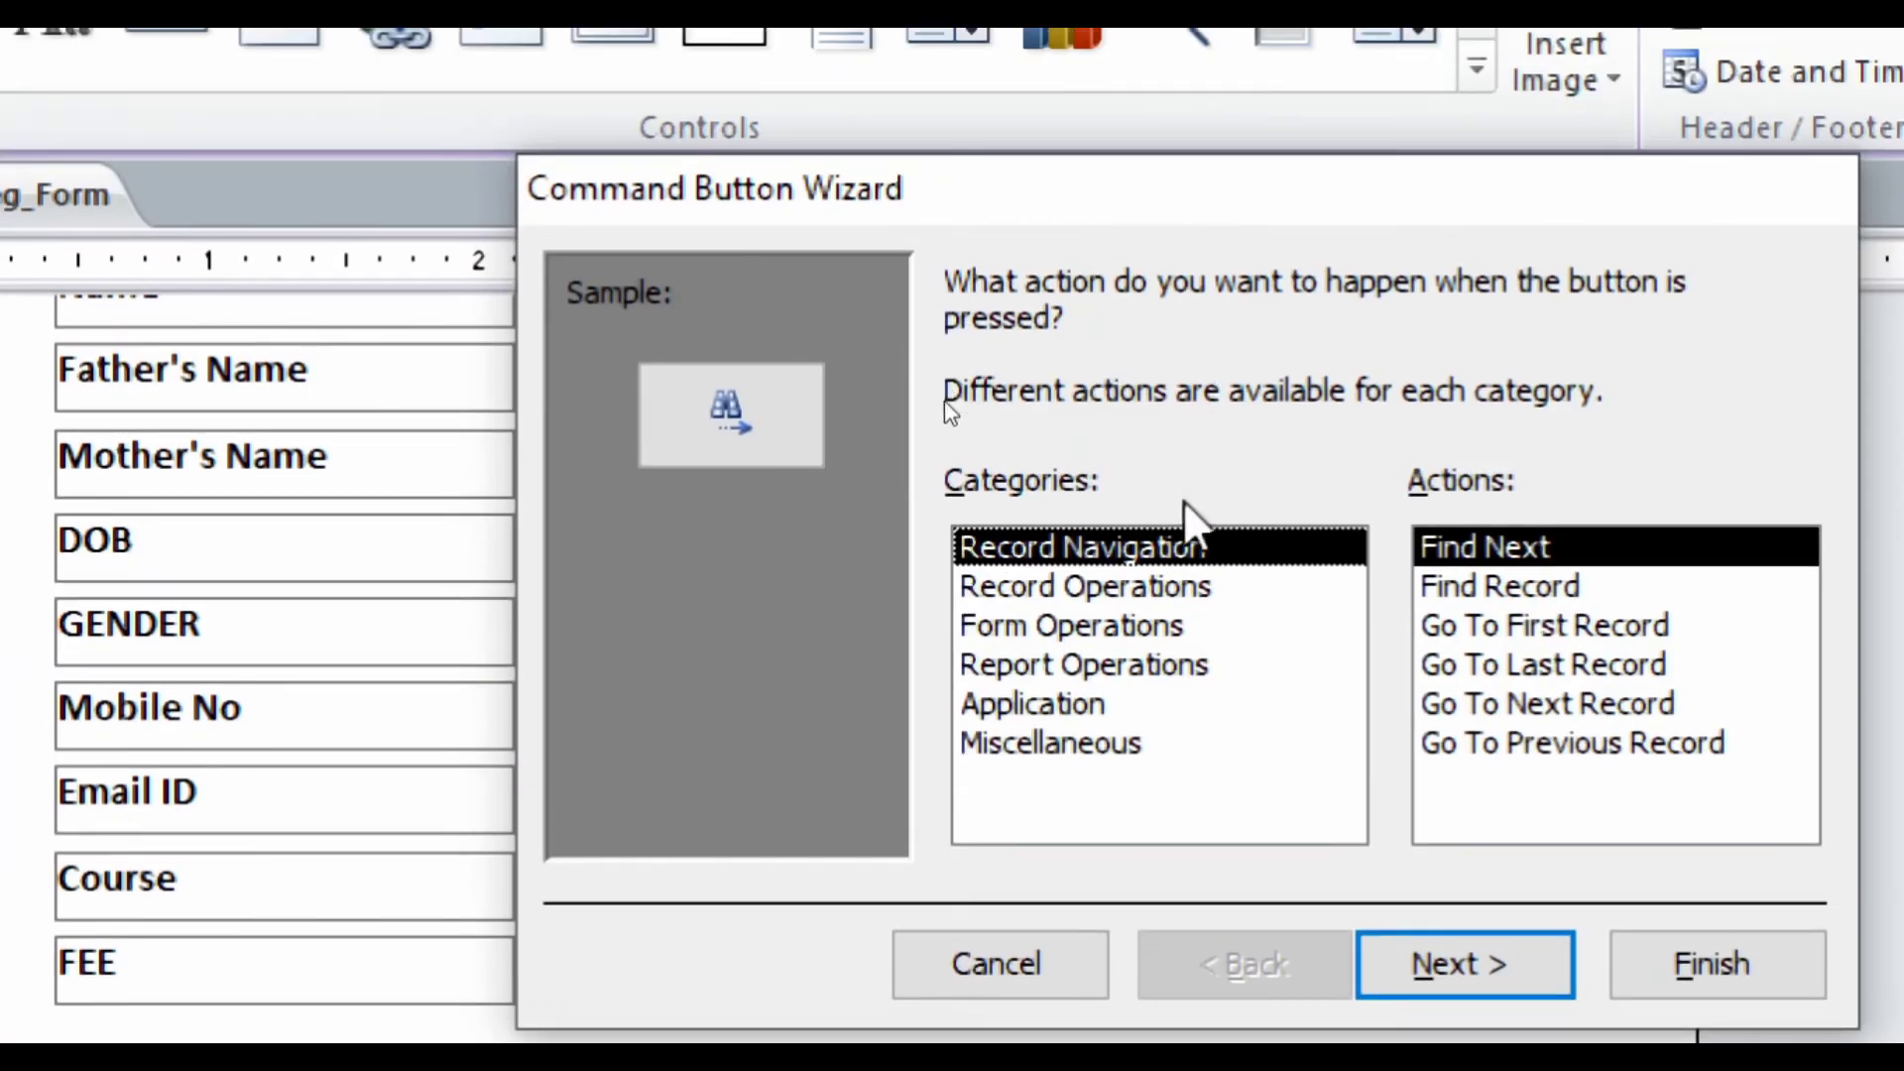
{"action": "left_click", "coordinate": [1141, 586]}
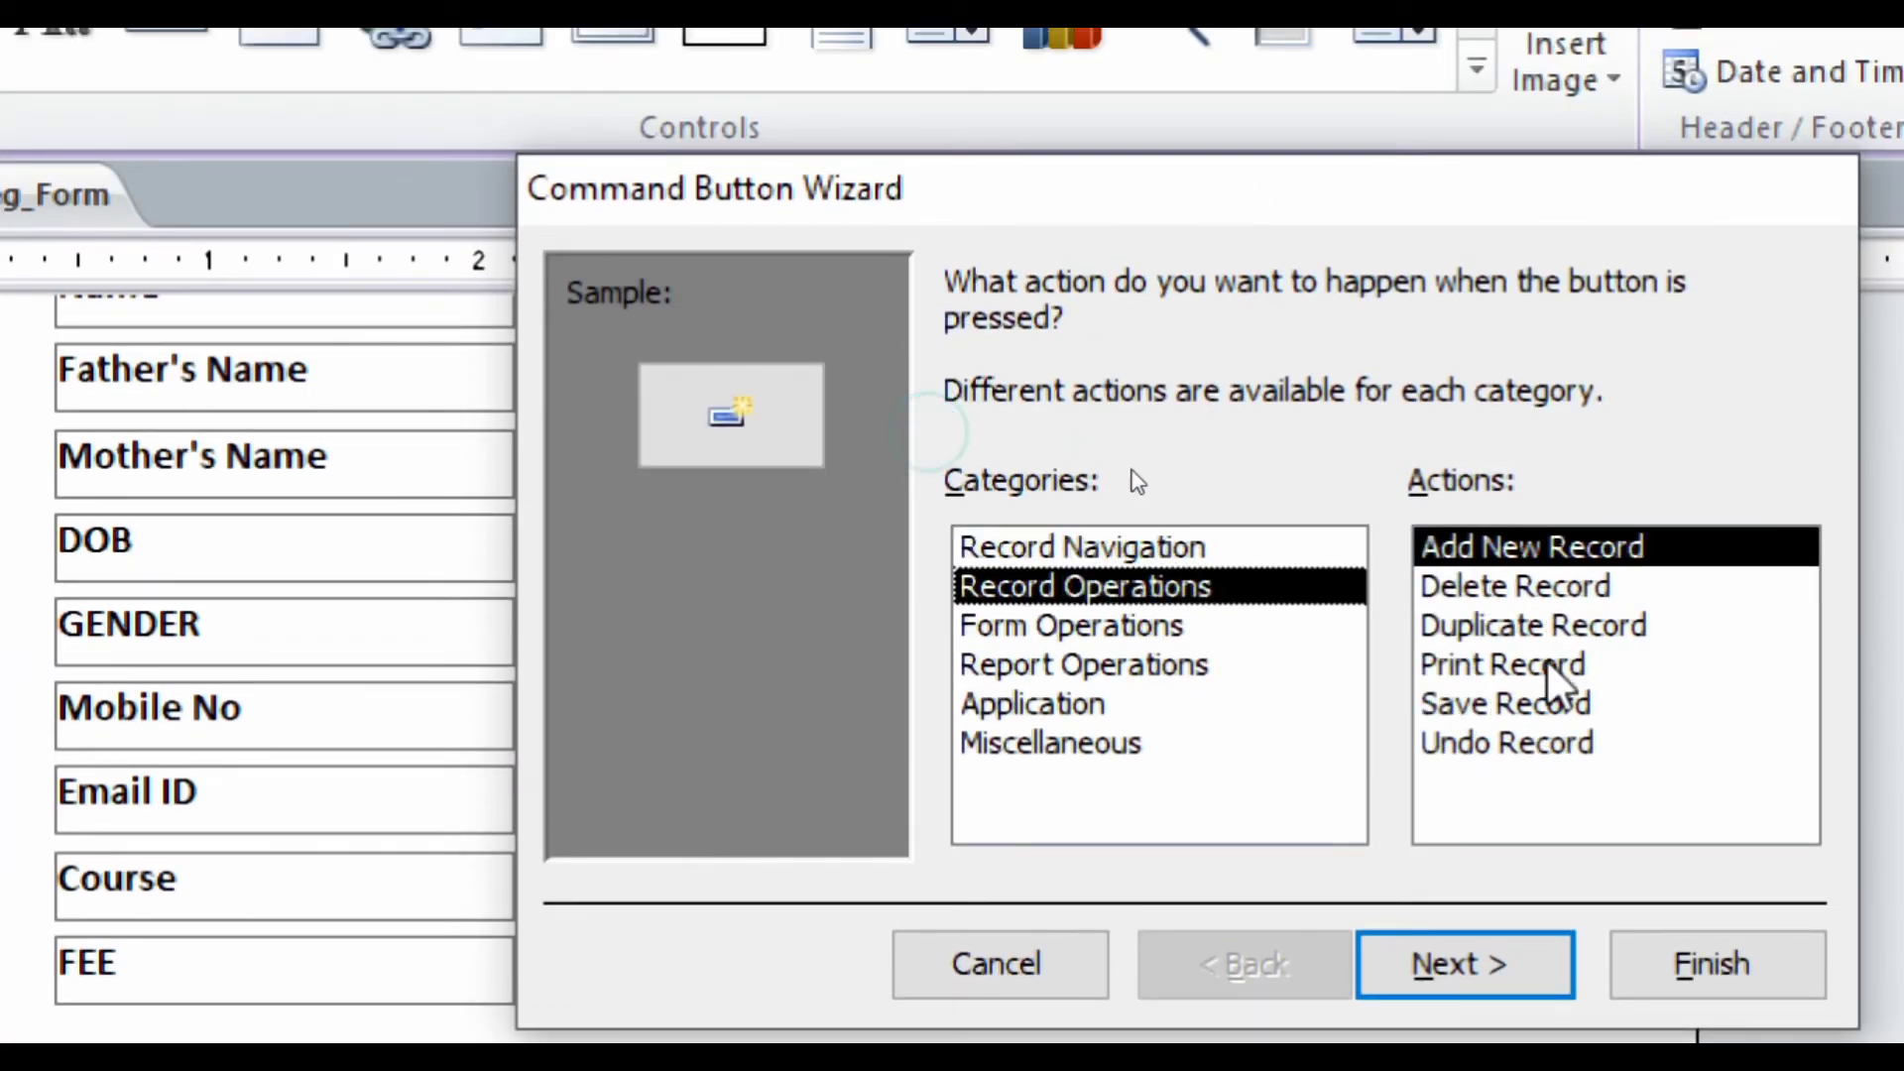
{"action": "left_click", "coordinate": [1461, 591]}
{"action": "left_click", "coordinate": [1463, 957]}
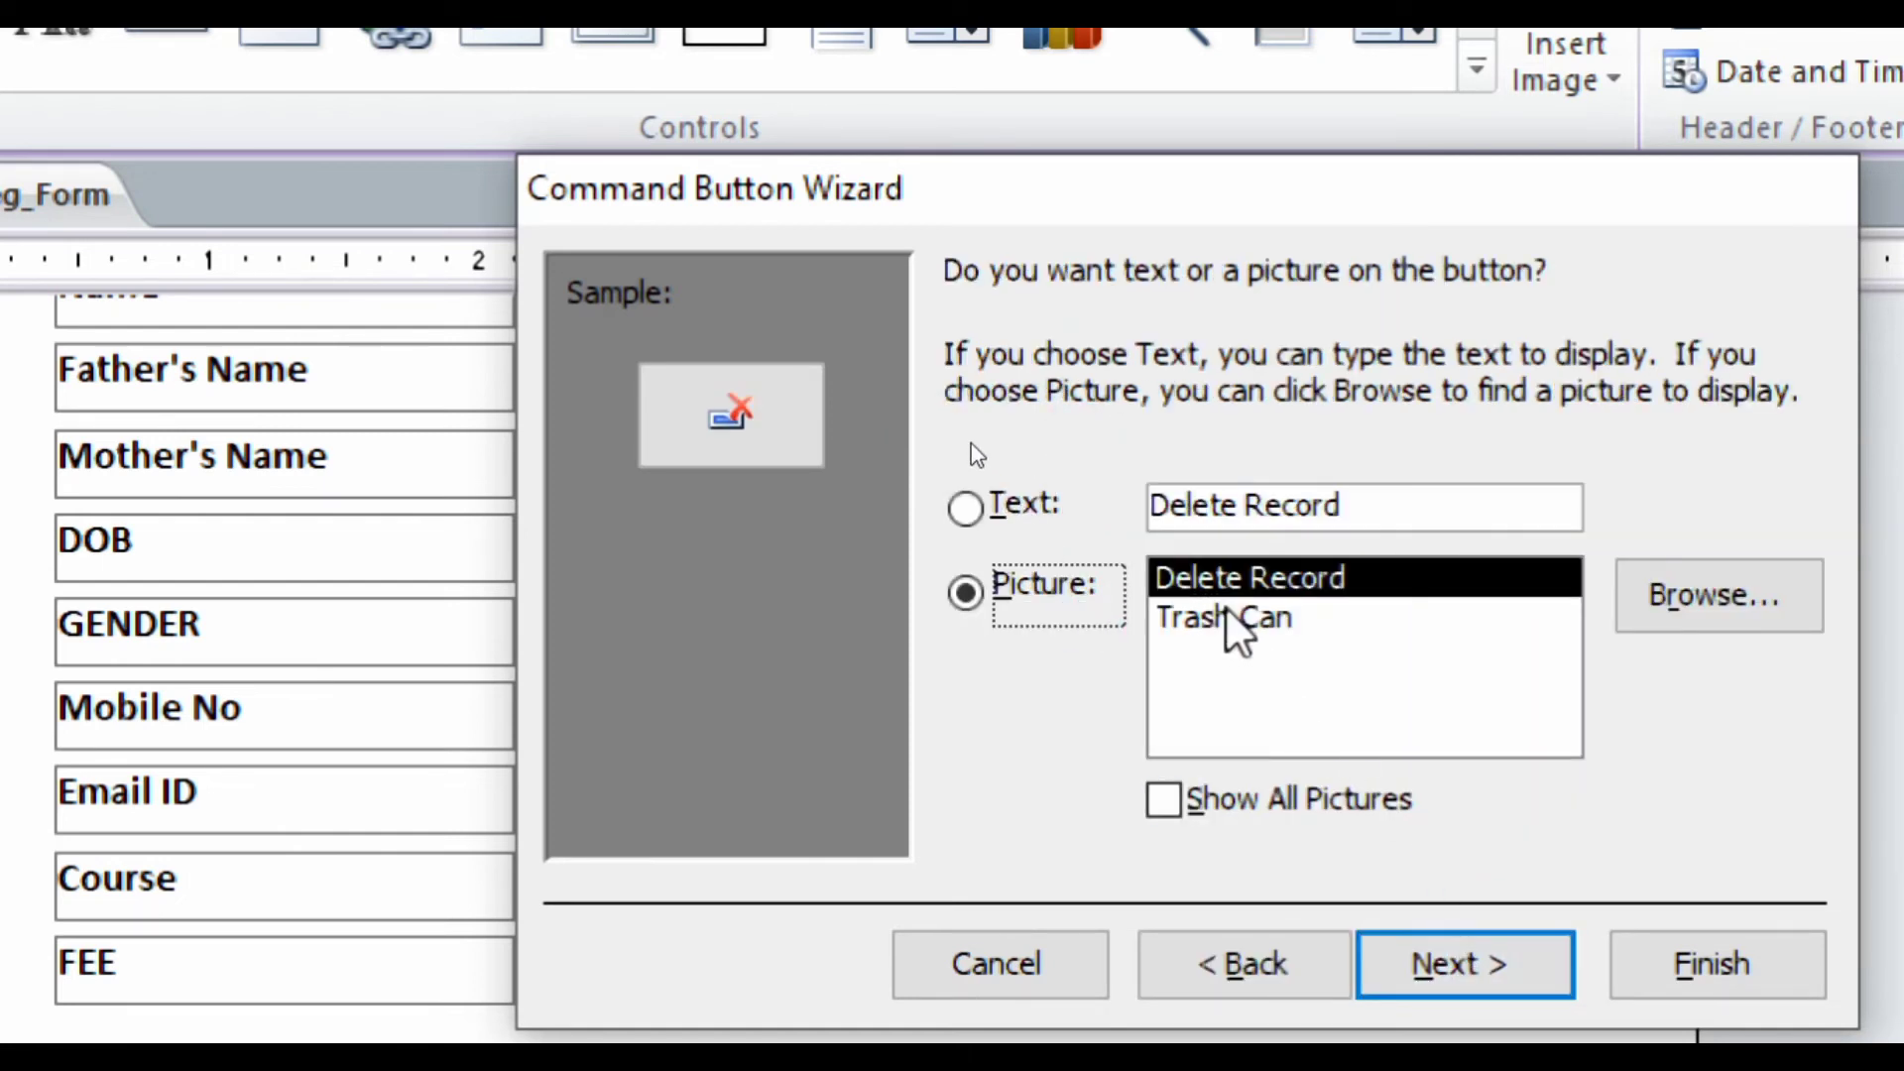
- Choose the Delete Record picture for the button and finish the wizard
{"action": "left_click", "coordinate": [1224, 623]}
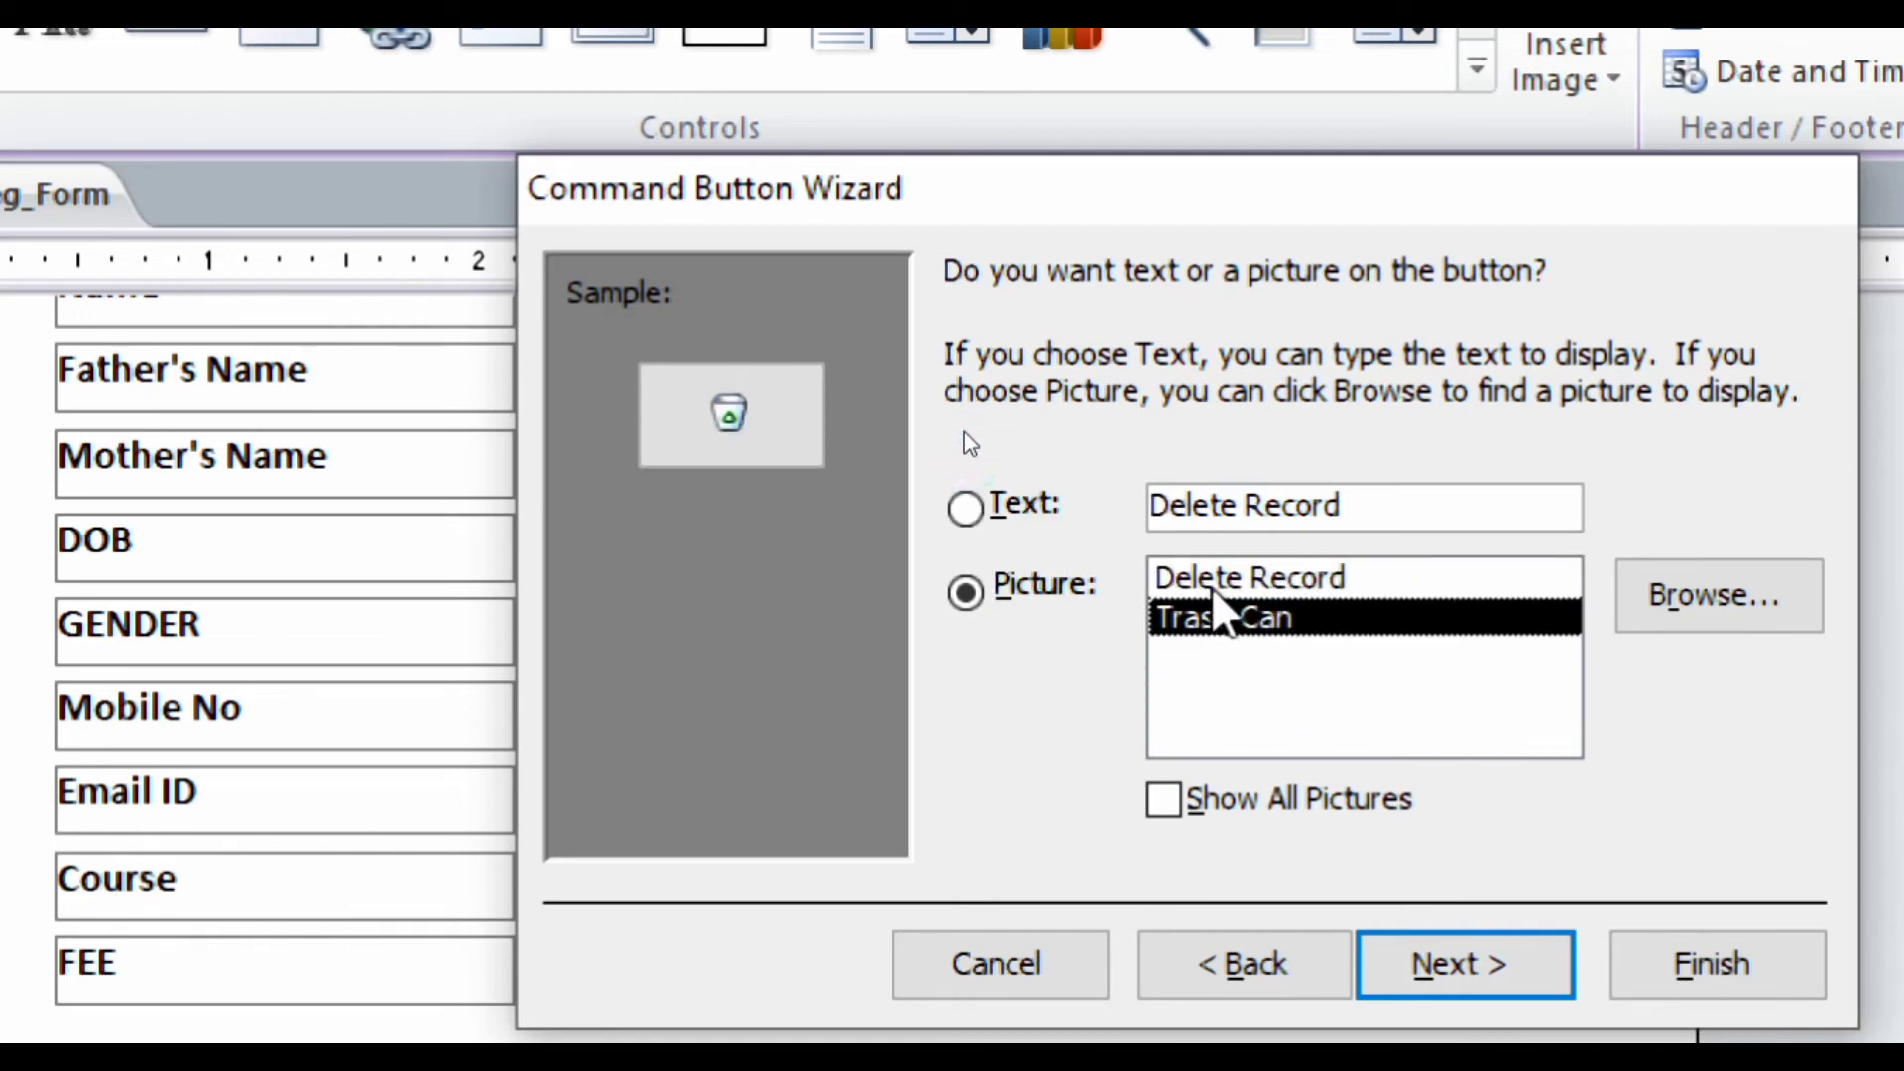
{"action": "left_click", "coordinate": [1207, 579]}
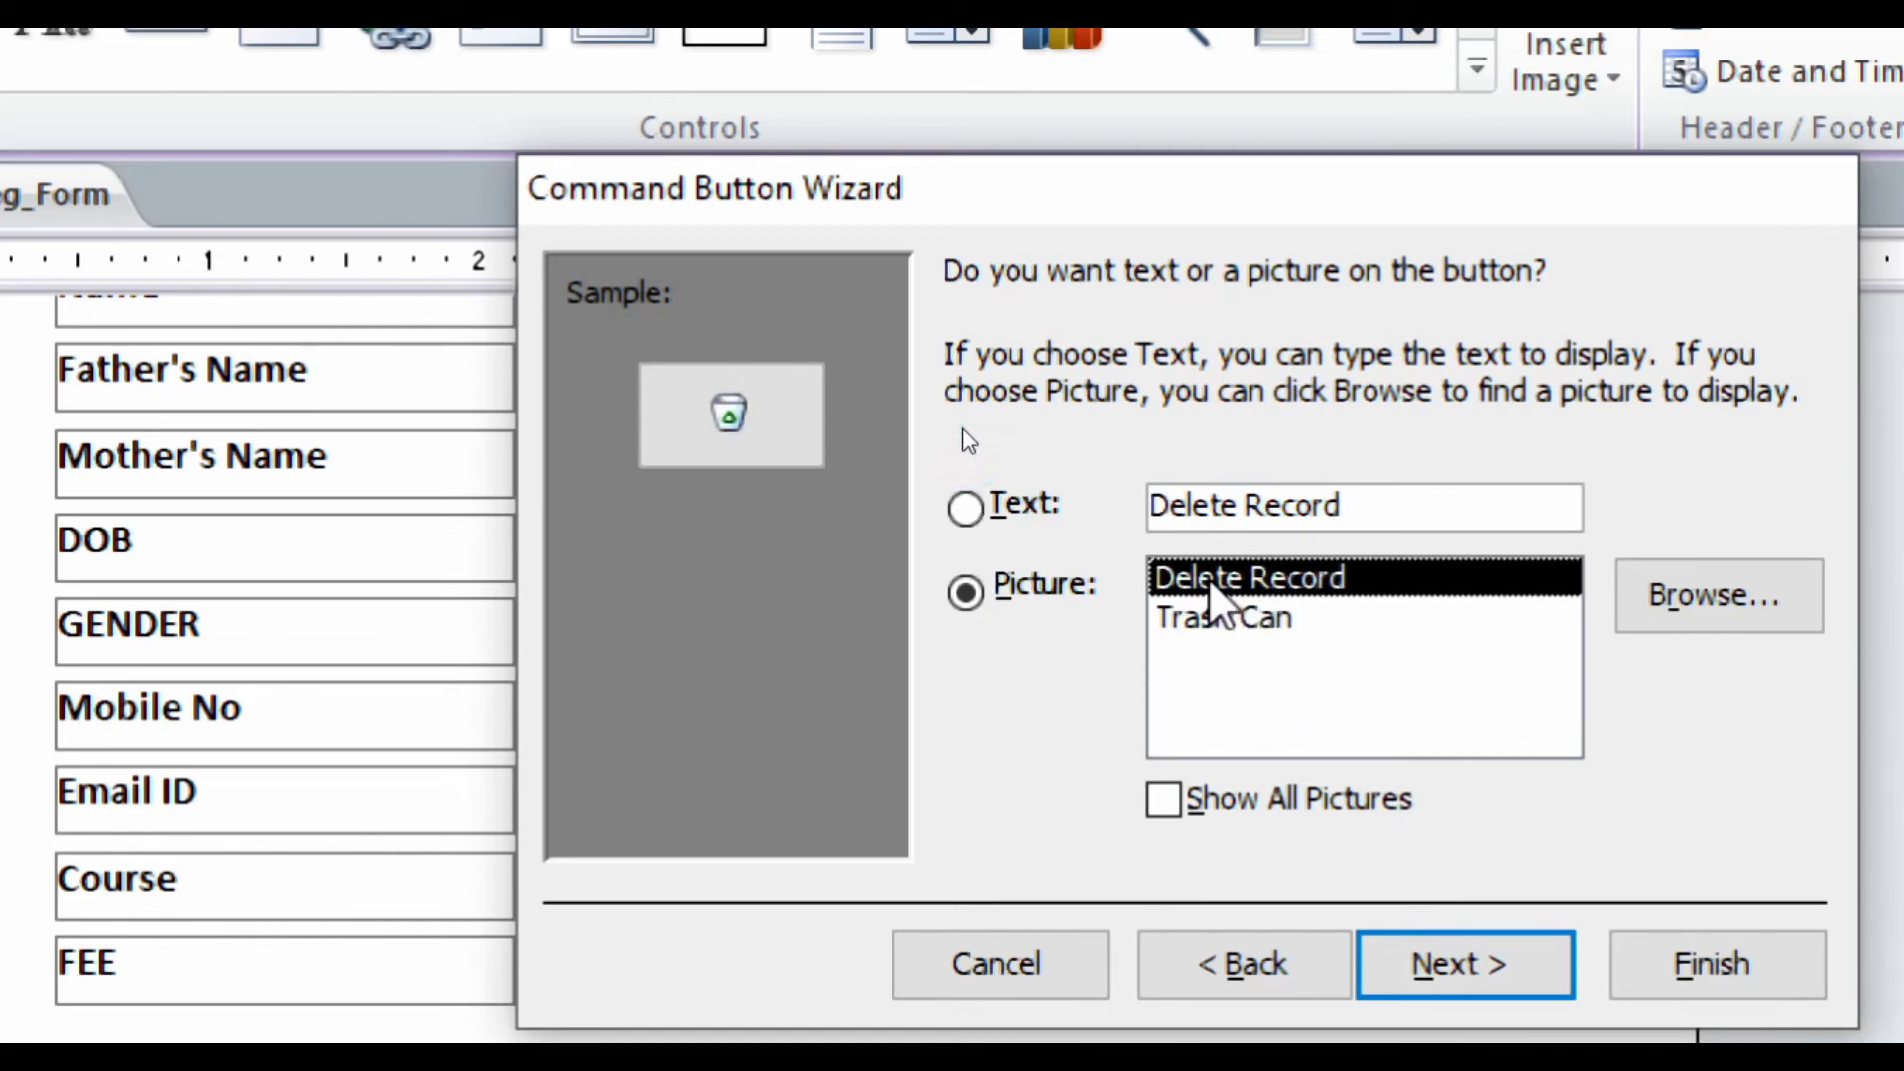
{"action": "left_click", "coordinate": [1169, 801]}
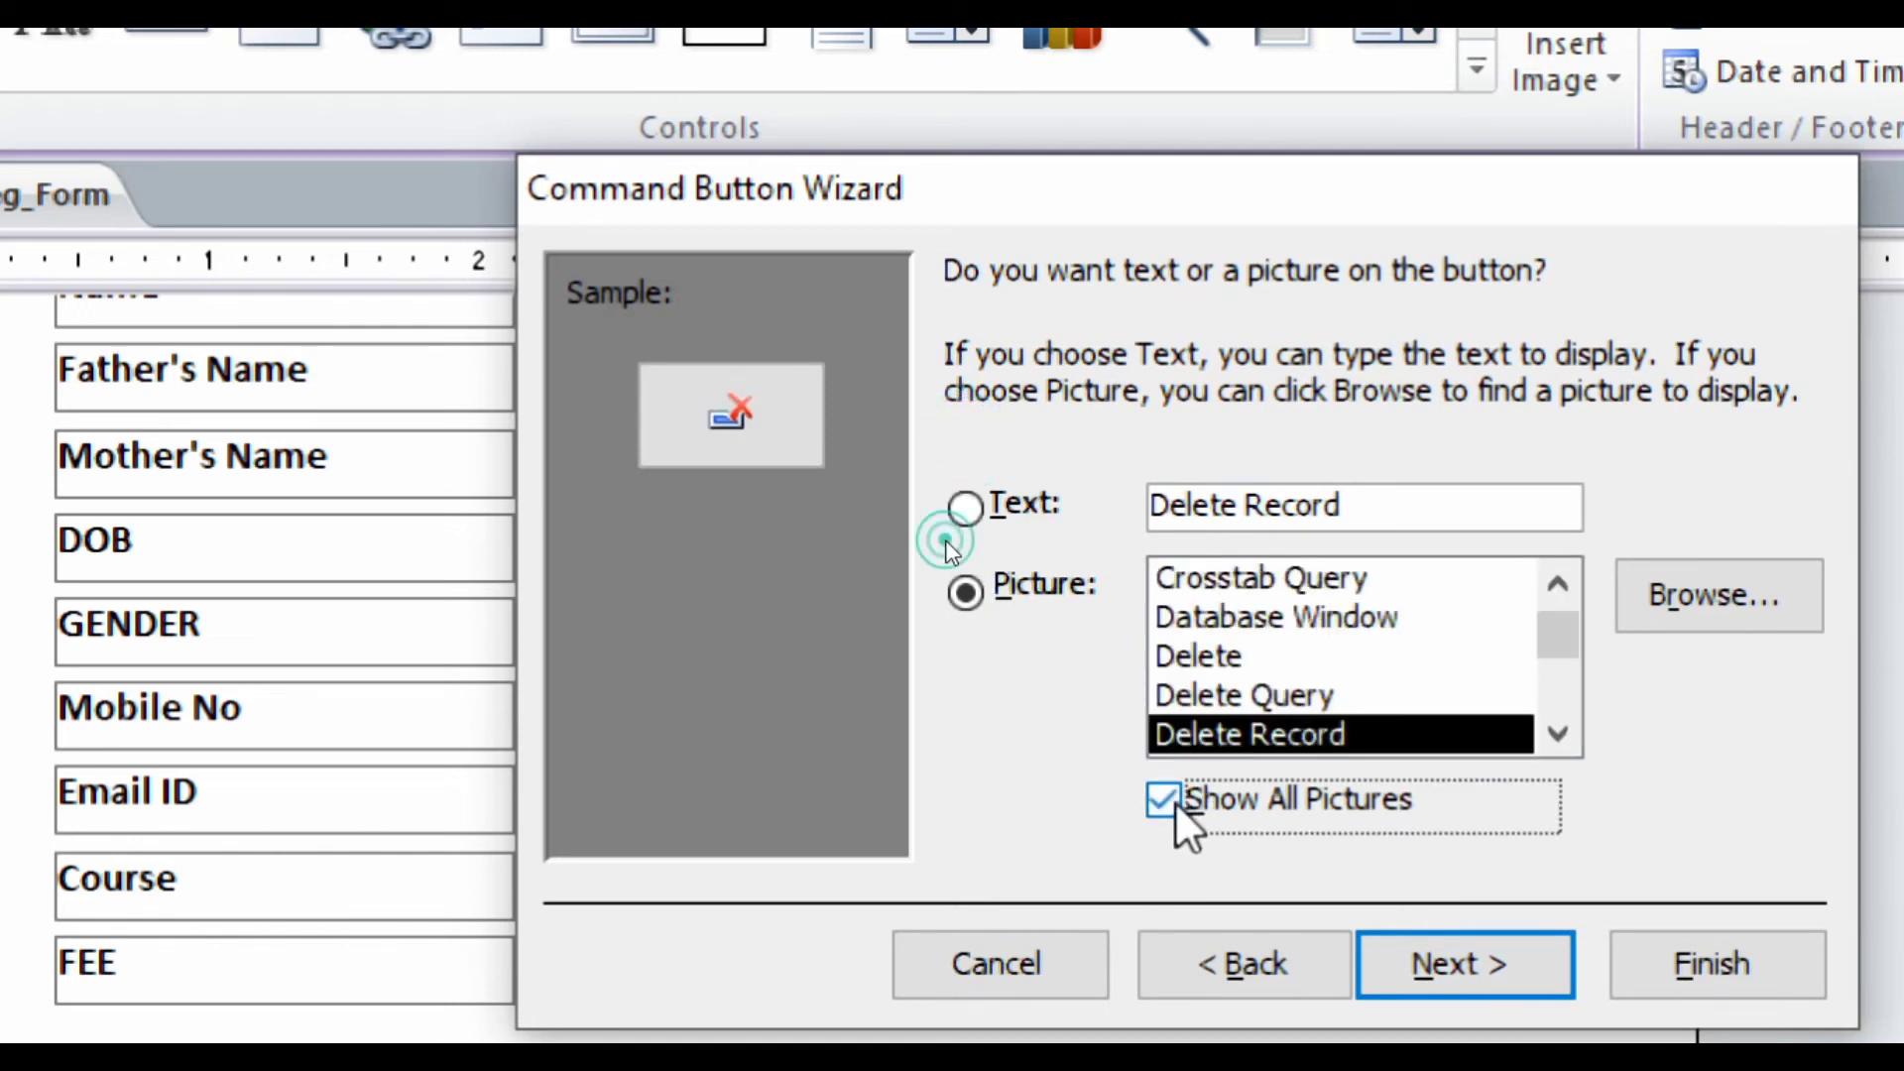
{"action": "left_click", "coordinate": [1189, 670]}
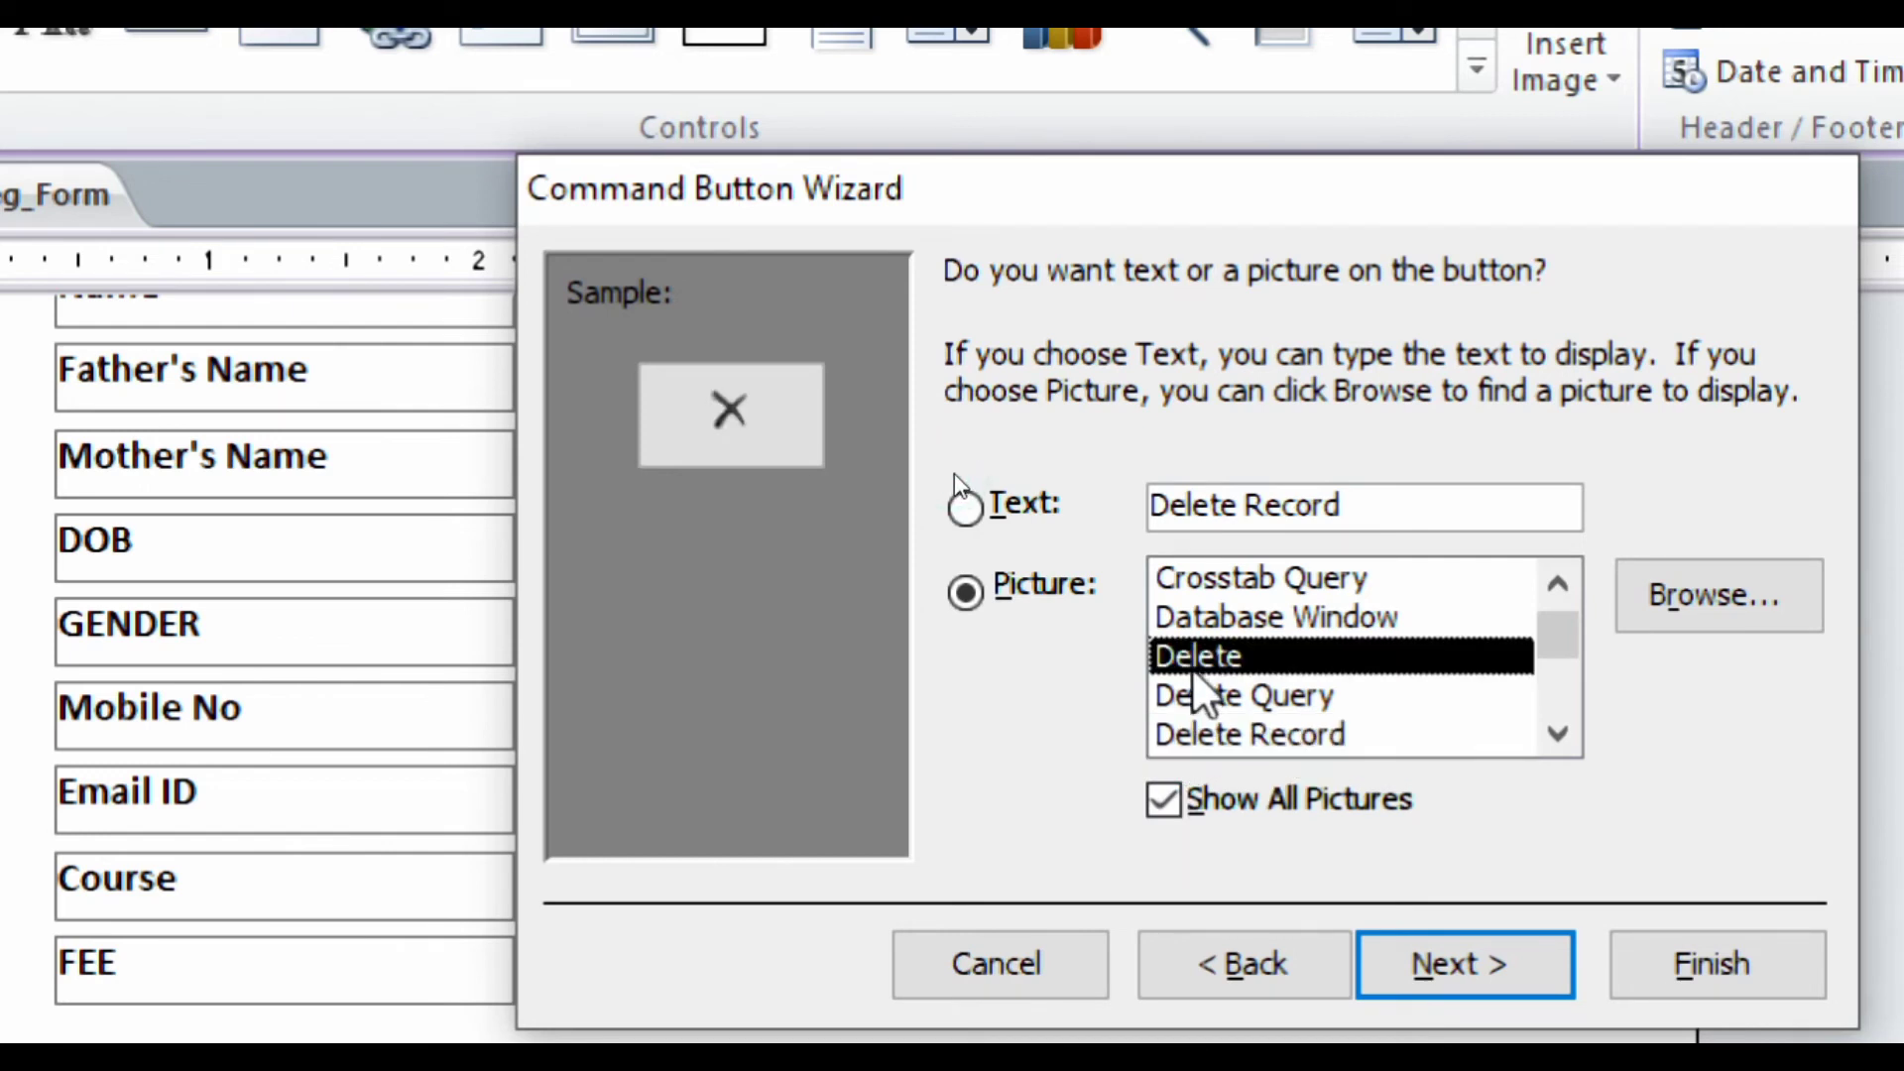
{"action": "left_click", "coordinate": [1192, 712]}
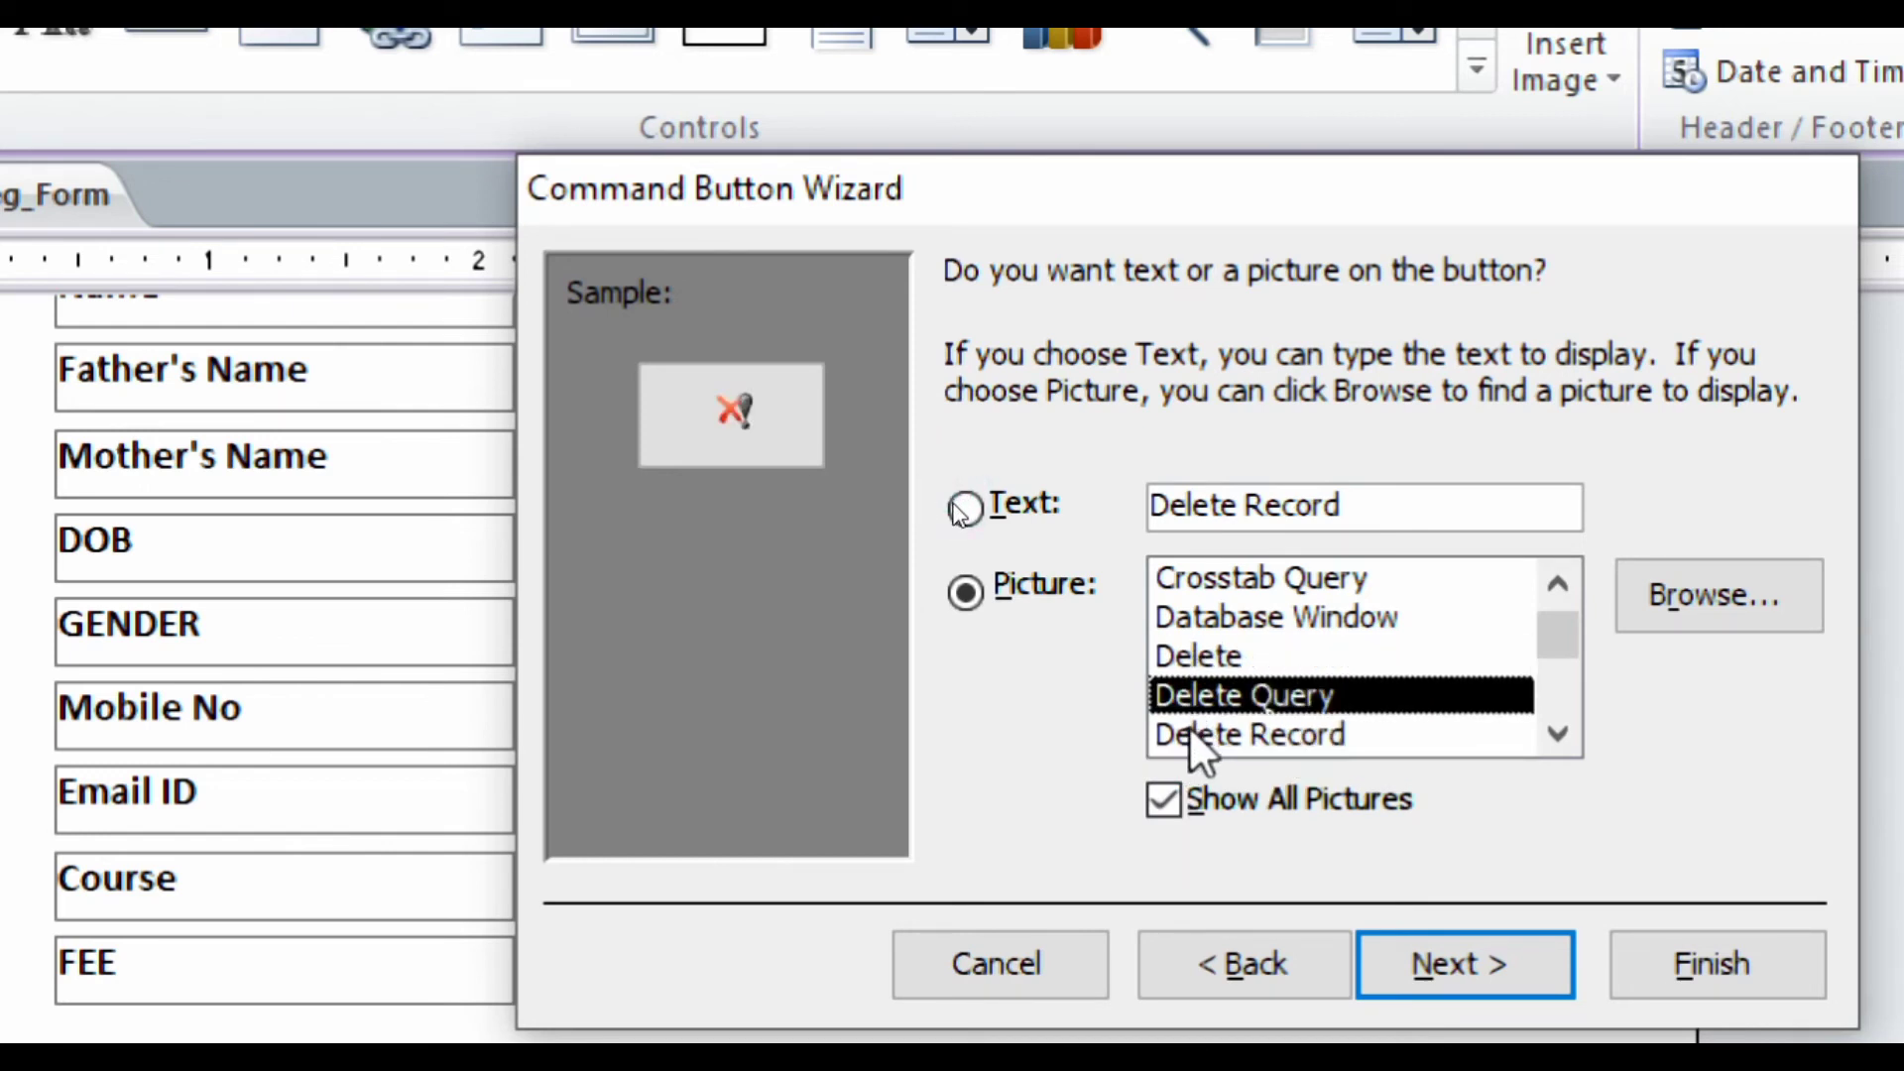
{"action": "left_click", "coordinate": [1190, 734]}
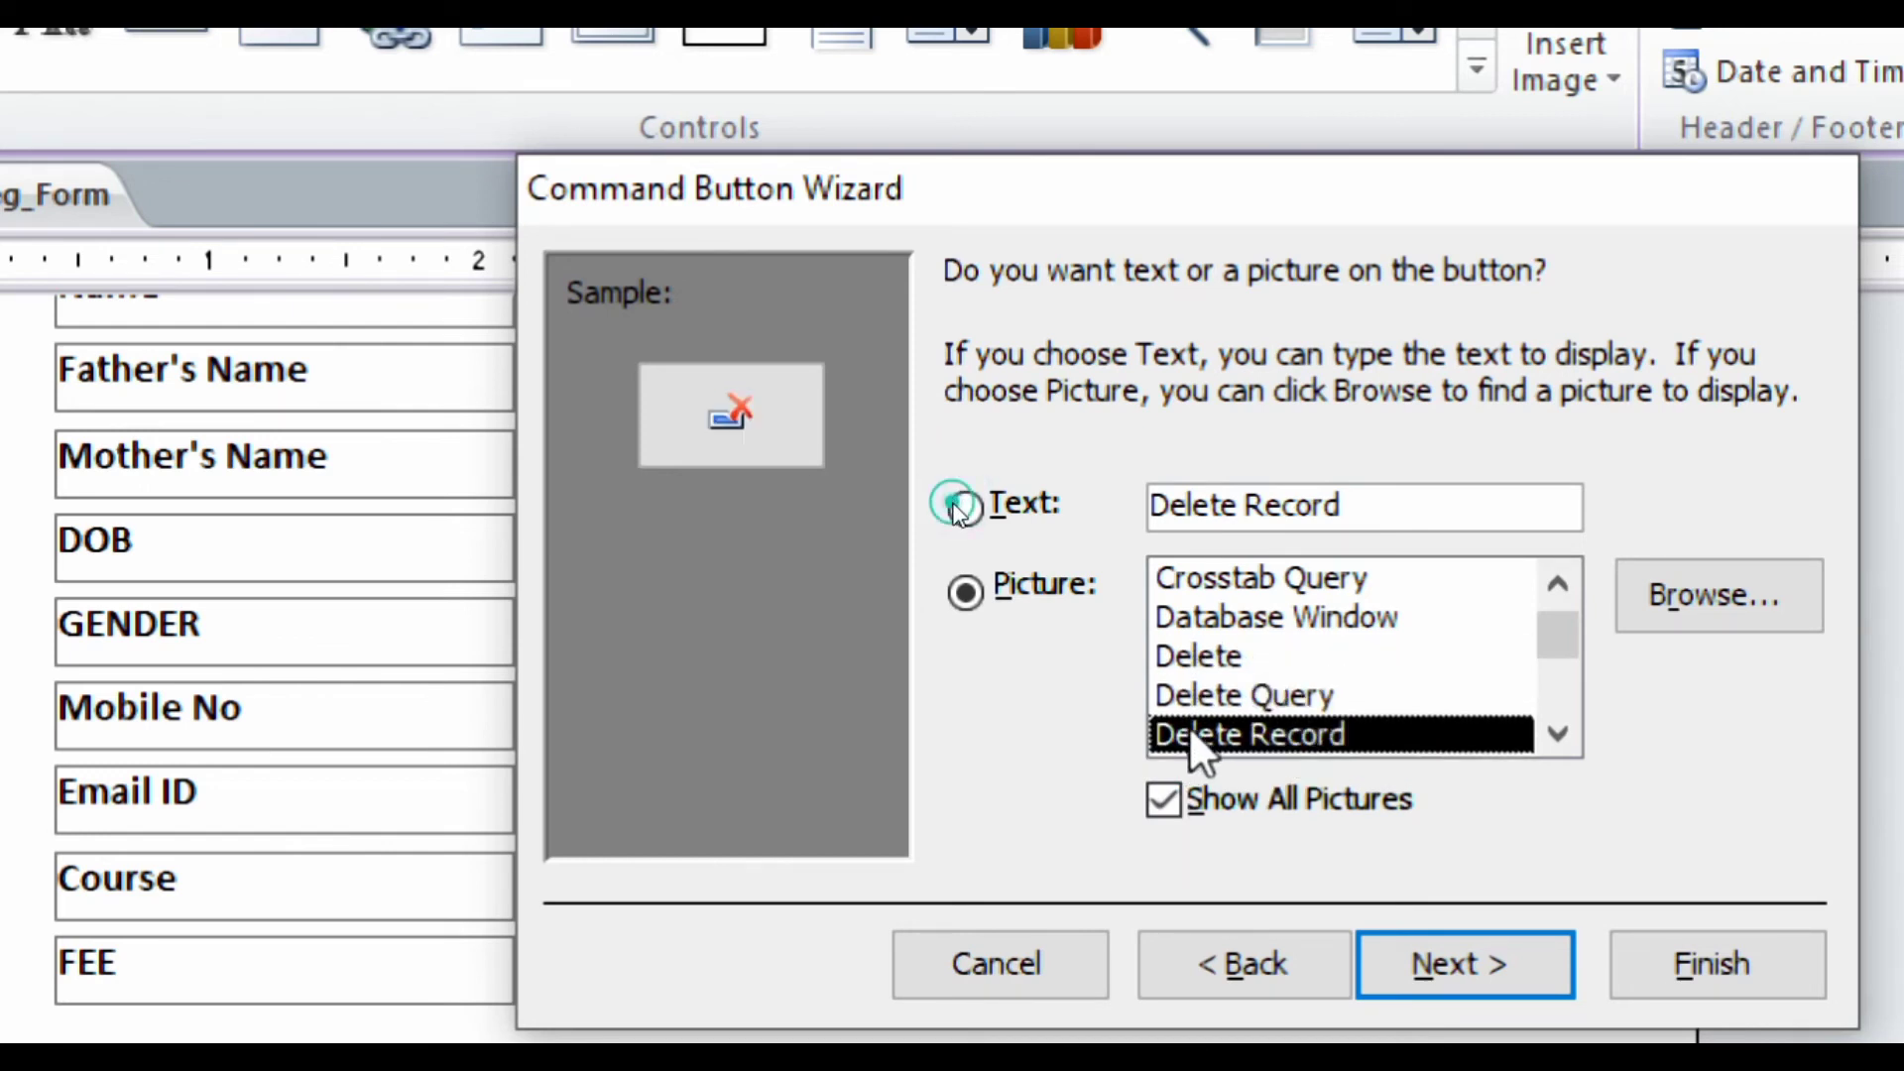
{"action": "left_click", "coordinate": [1180, 616]}
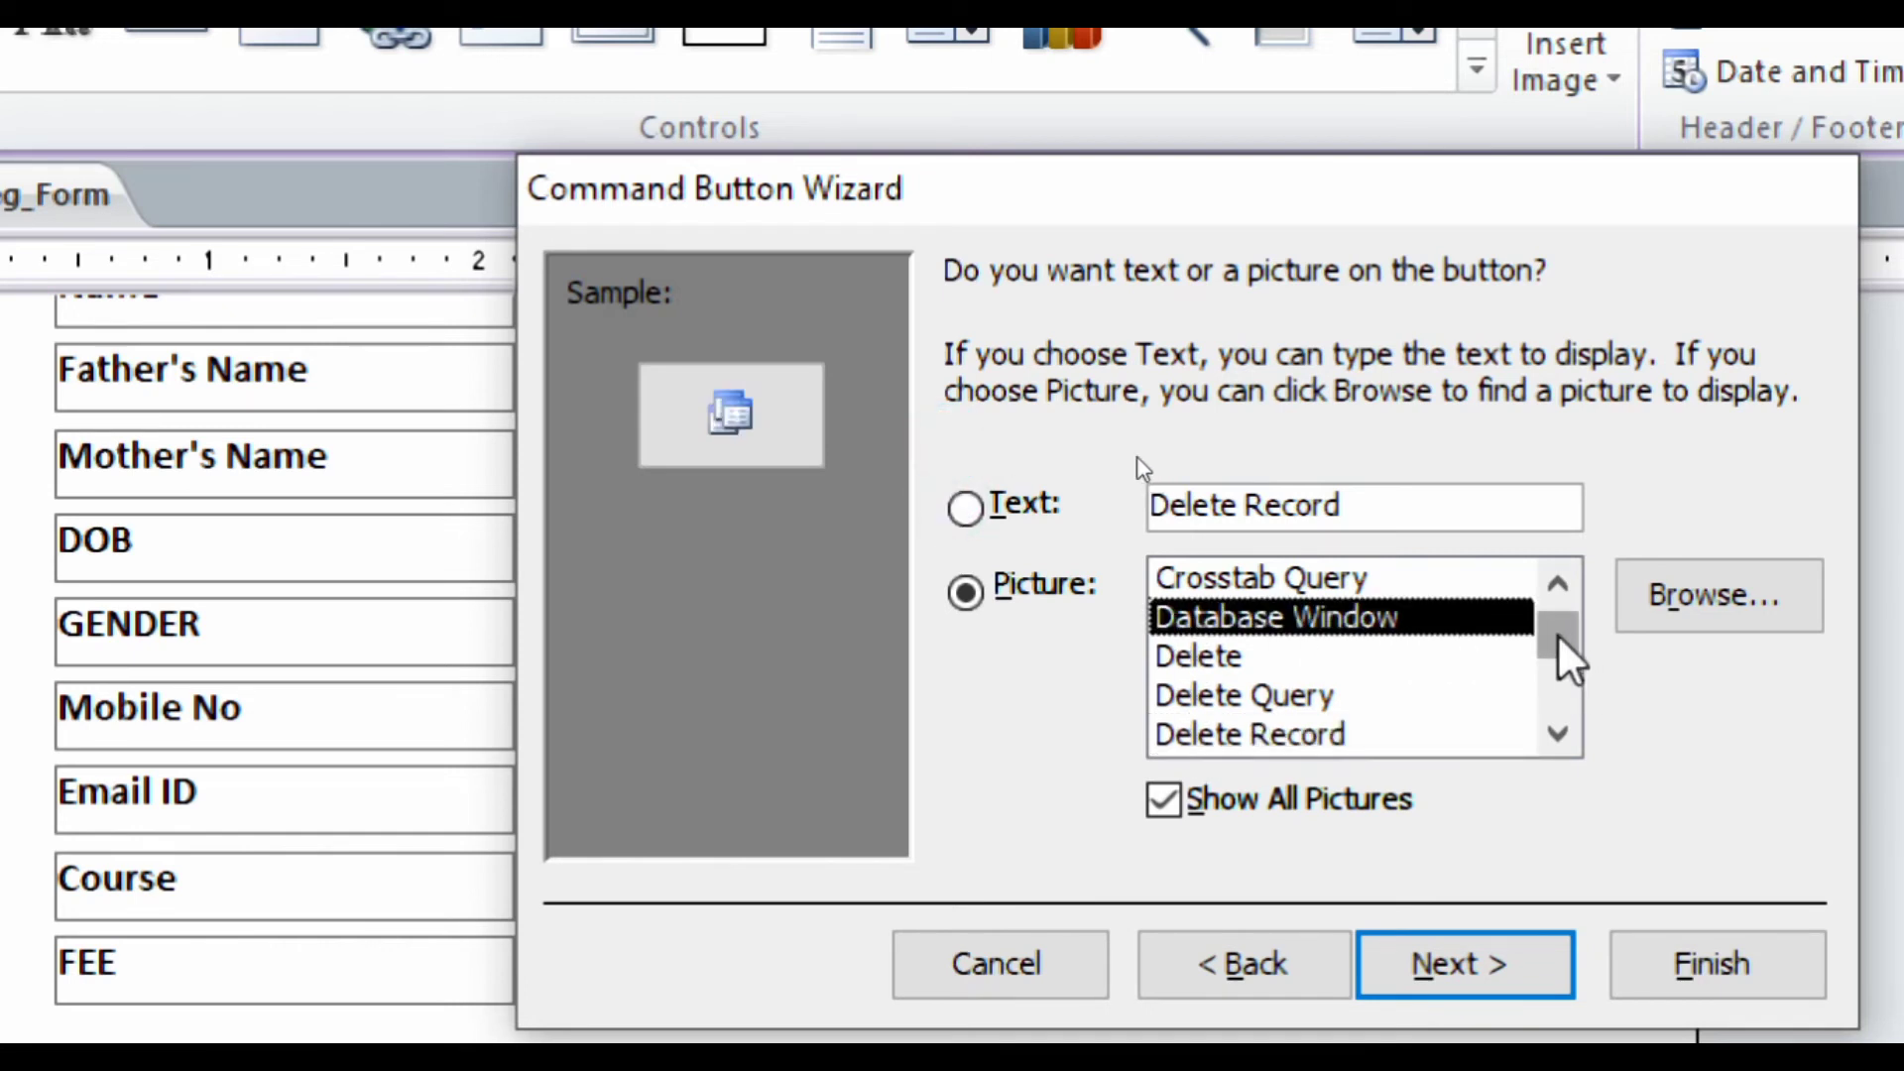
{"action": "left_click", "coordinate": [1558, 666]}
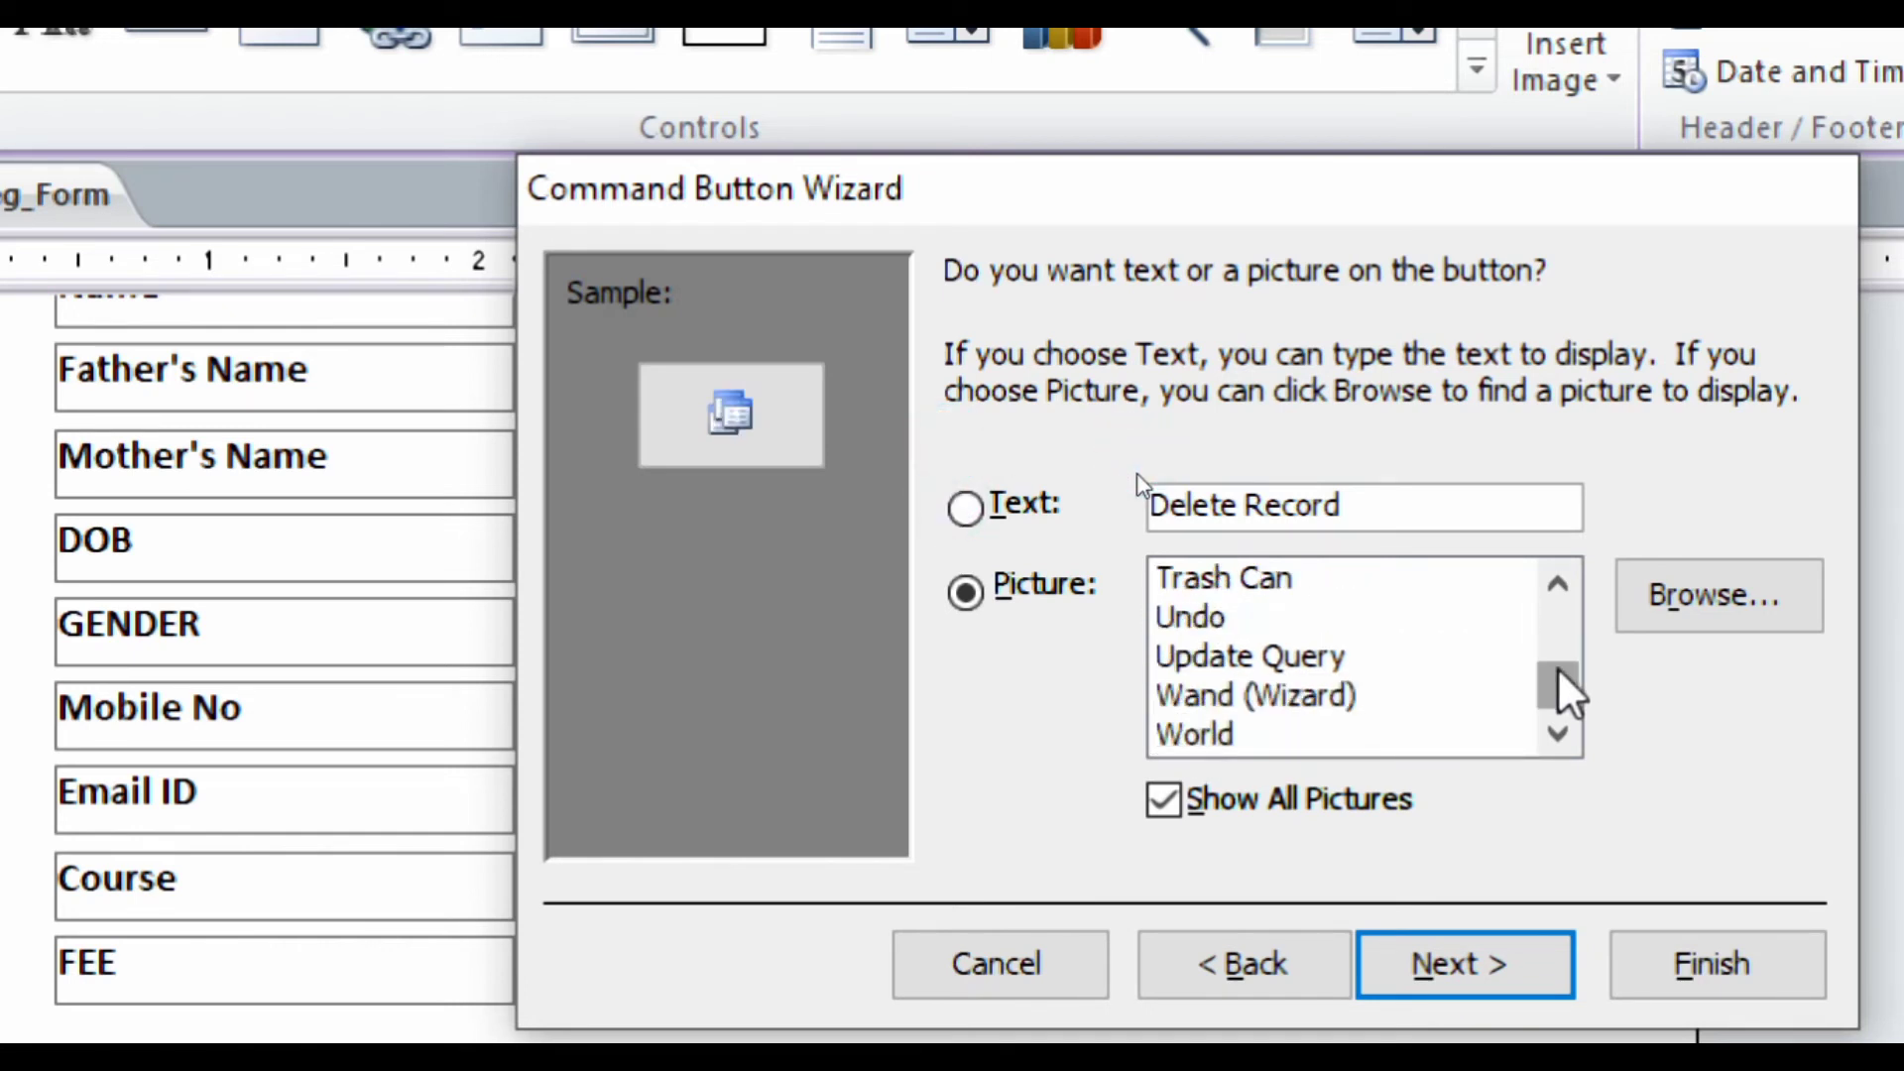
{"action": "left_click", "coordinate": [1355, 585]}
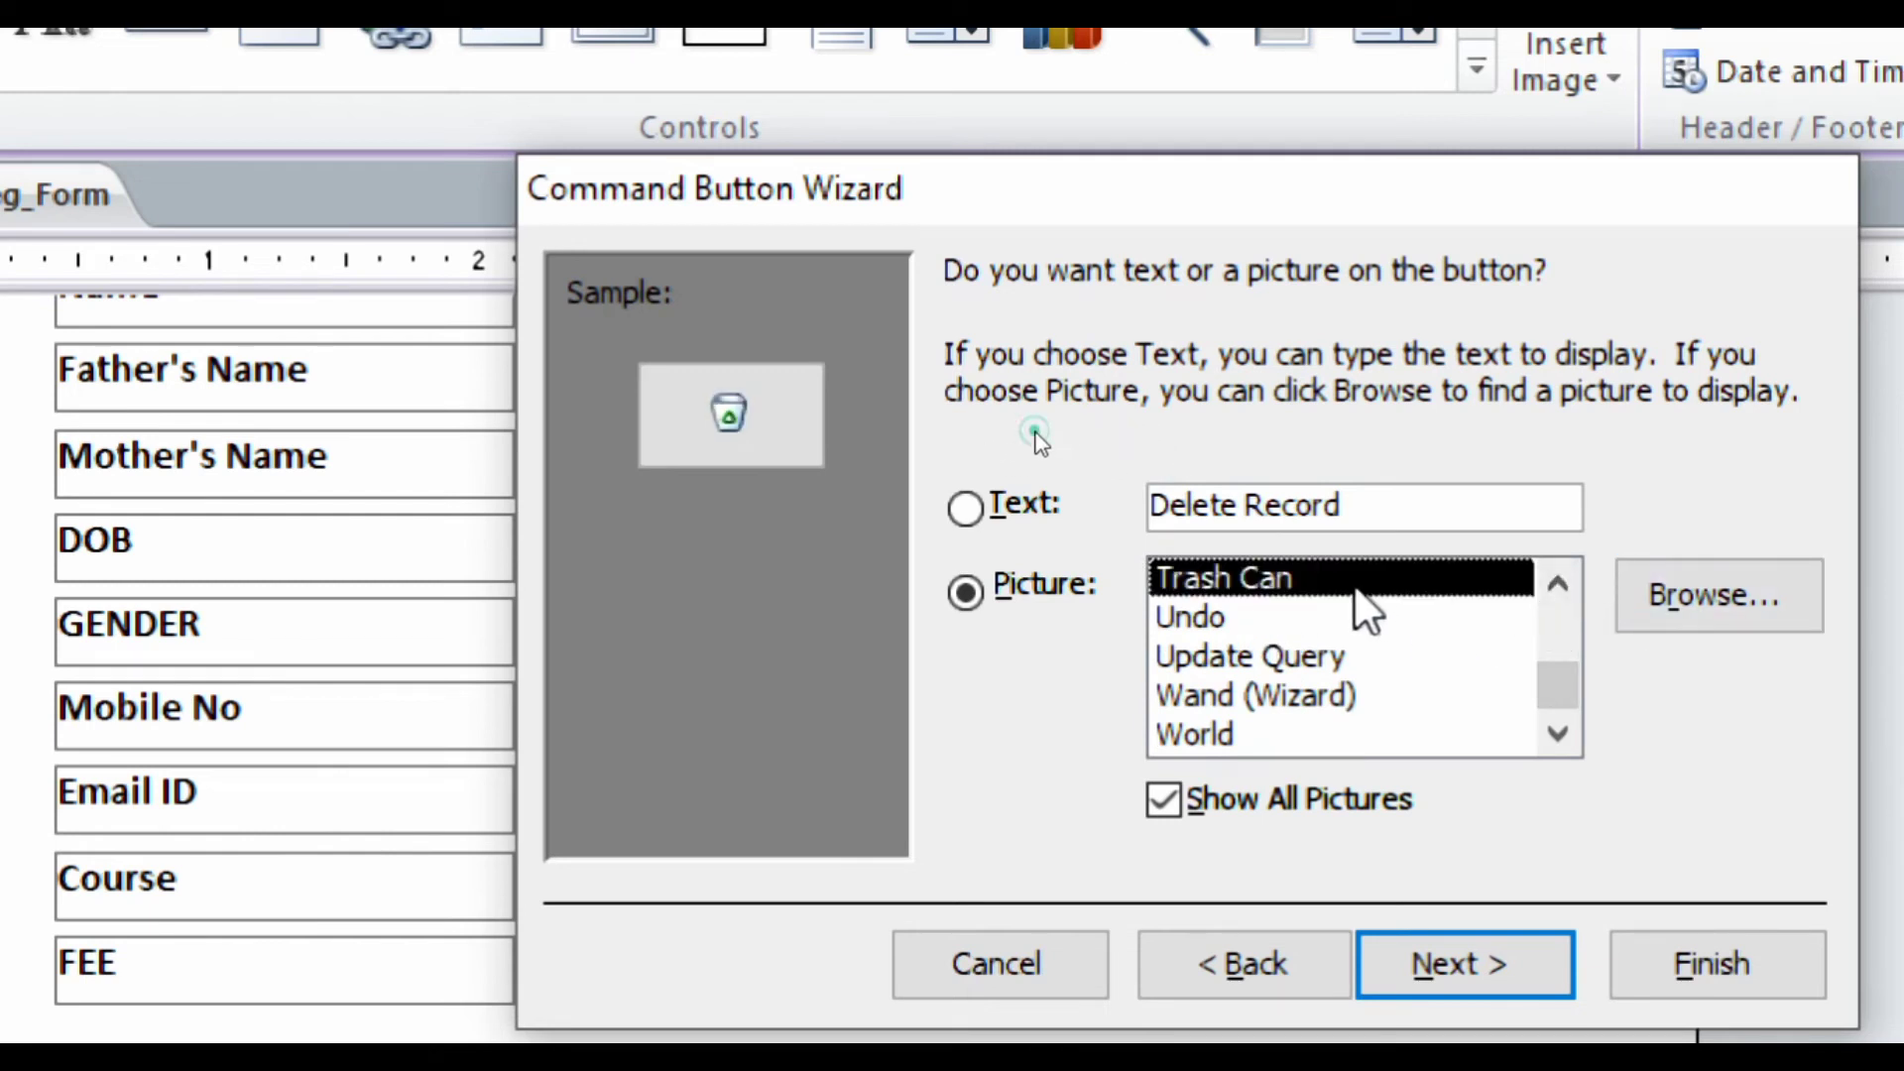
{"action": "left_click", "coordinate": [1557, 583]}
{"action": "left_click", "coordinate": [1229, 578]}
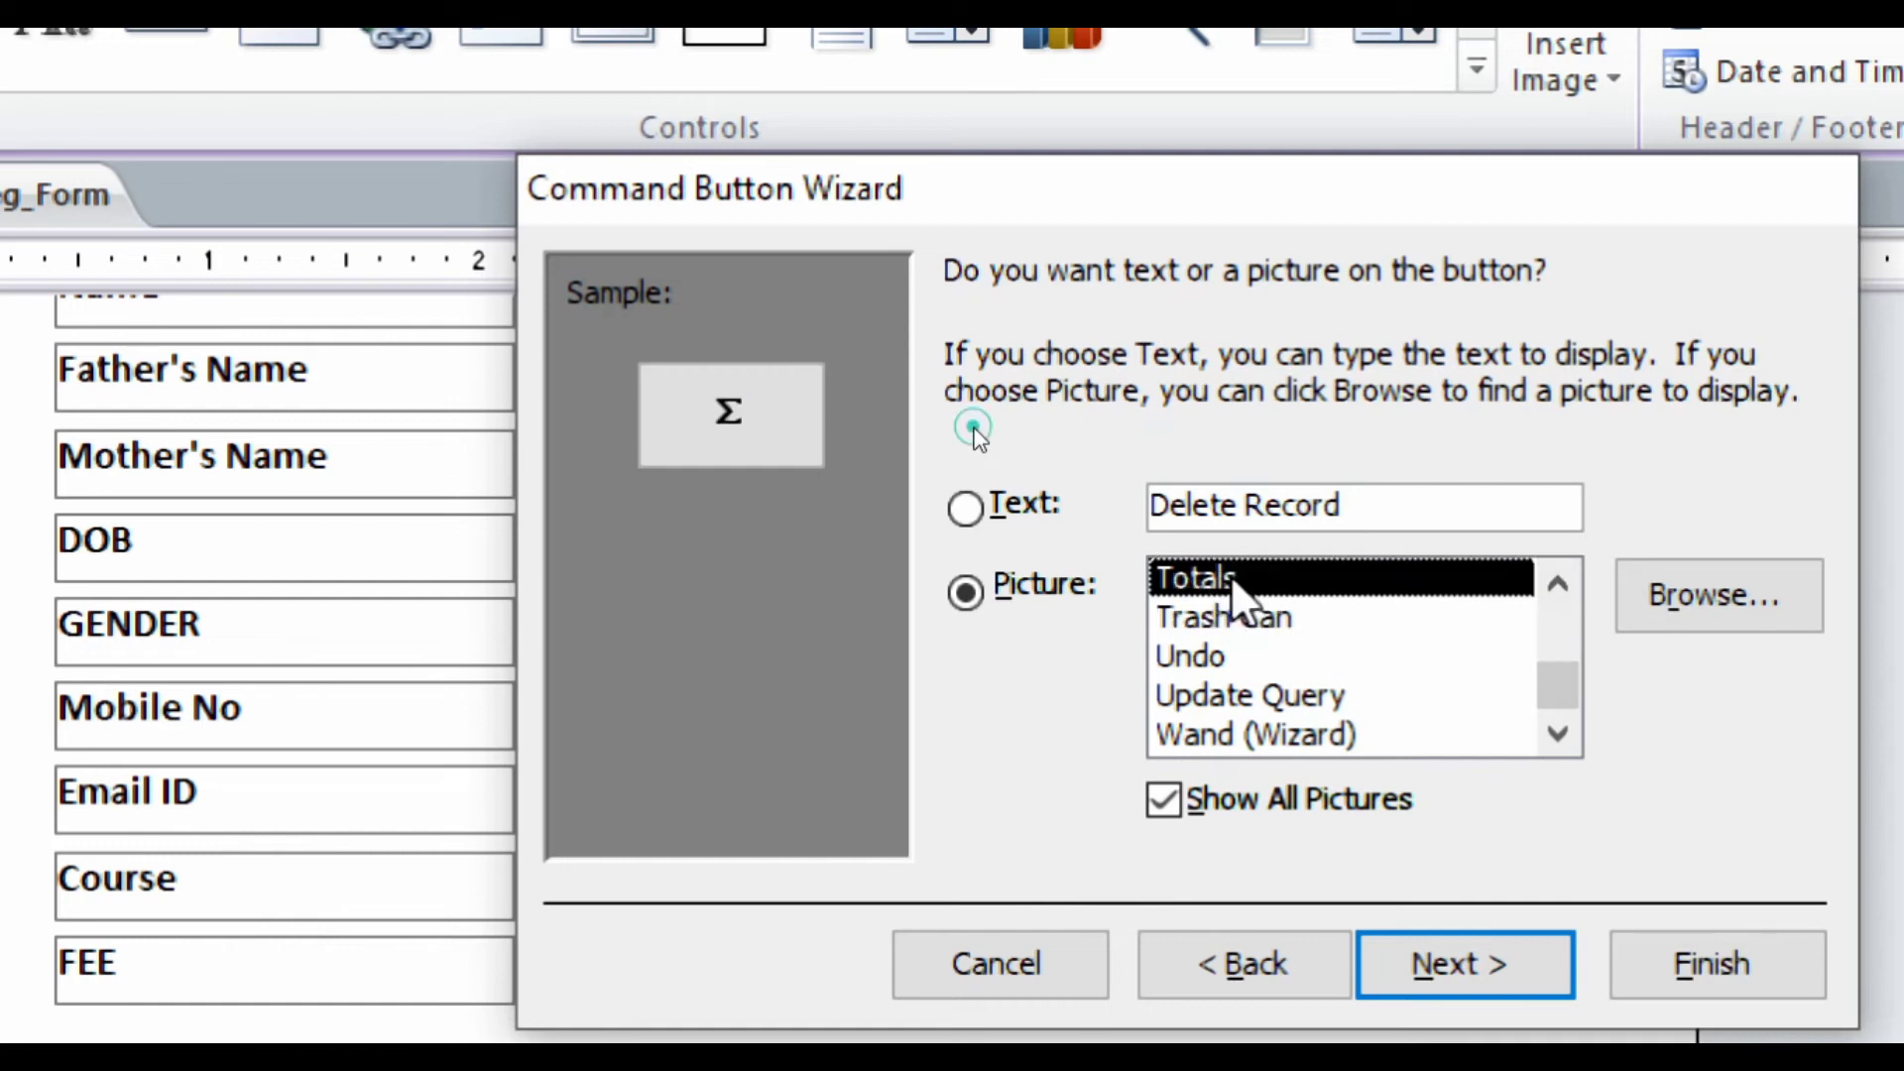
{"action": "double_click", "coordinate": [1558, 585]}
{"action": "triple_click", "coordinate": [1559, 585]}
{"action": "double_click", "coordinate": [1558, 585]}
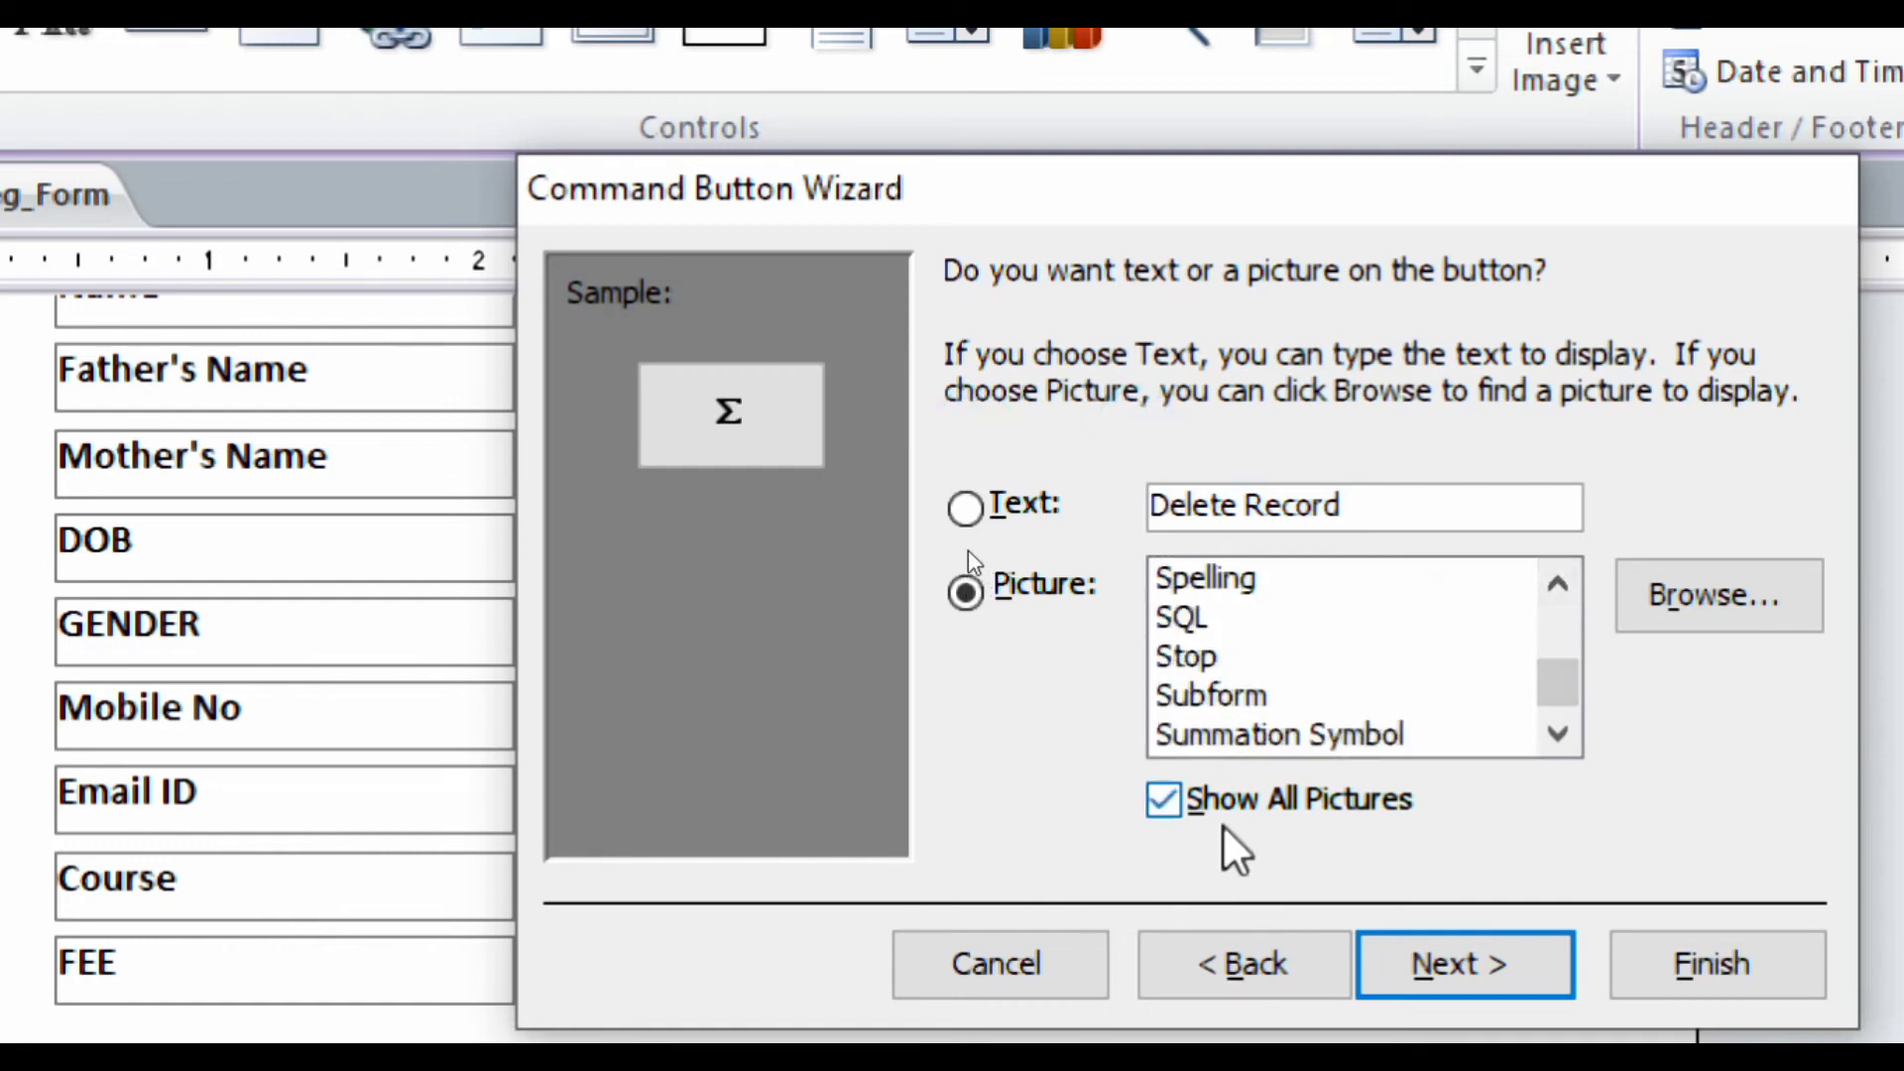
{"action": "left_click", "coordinate": [1170, 805]}
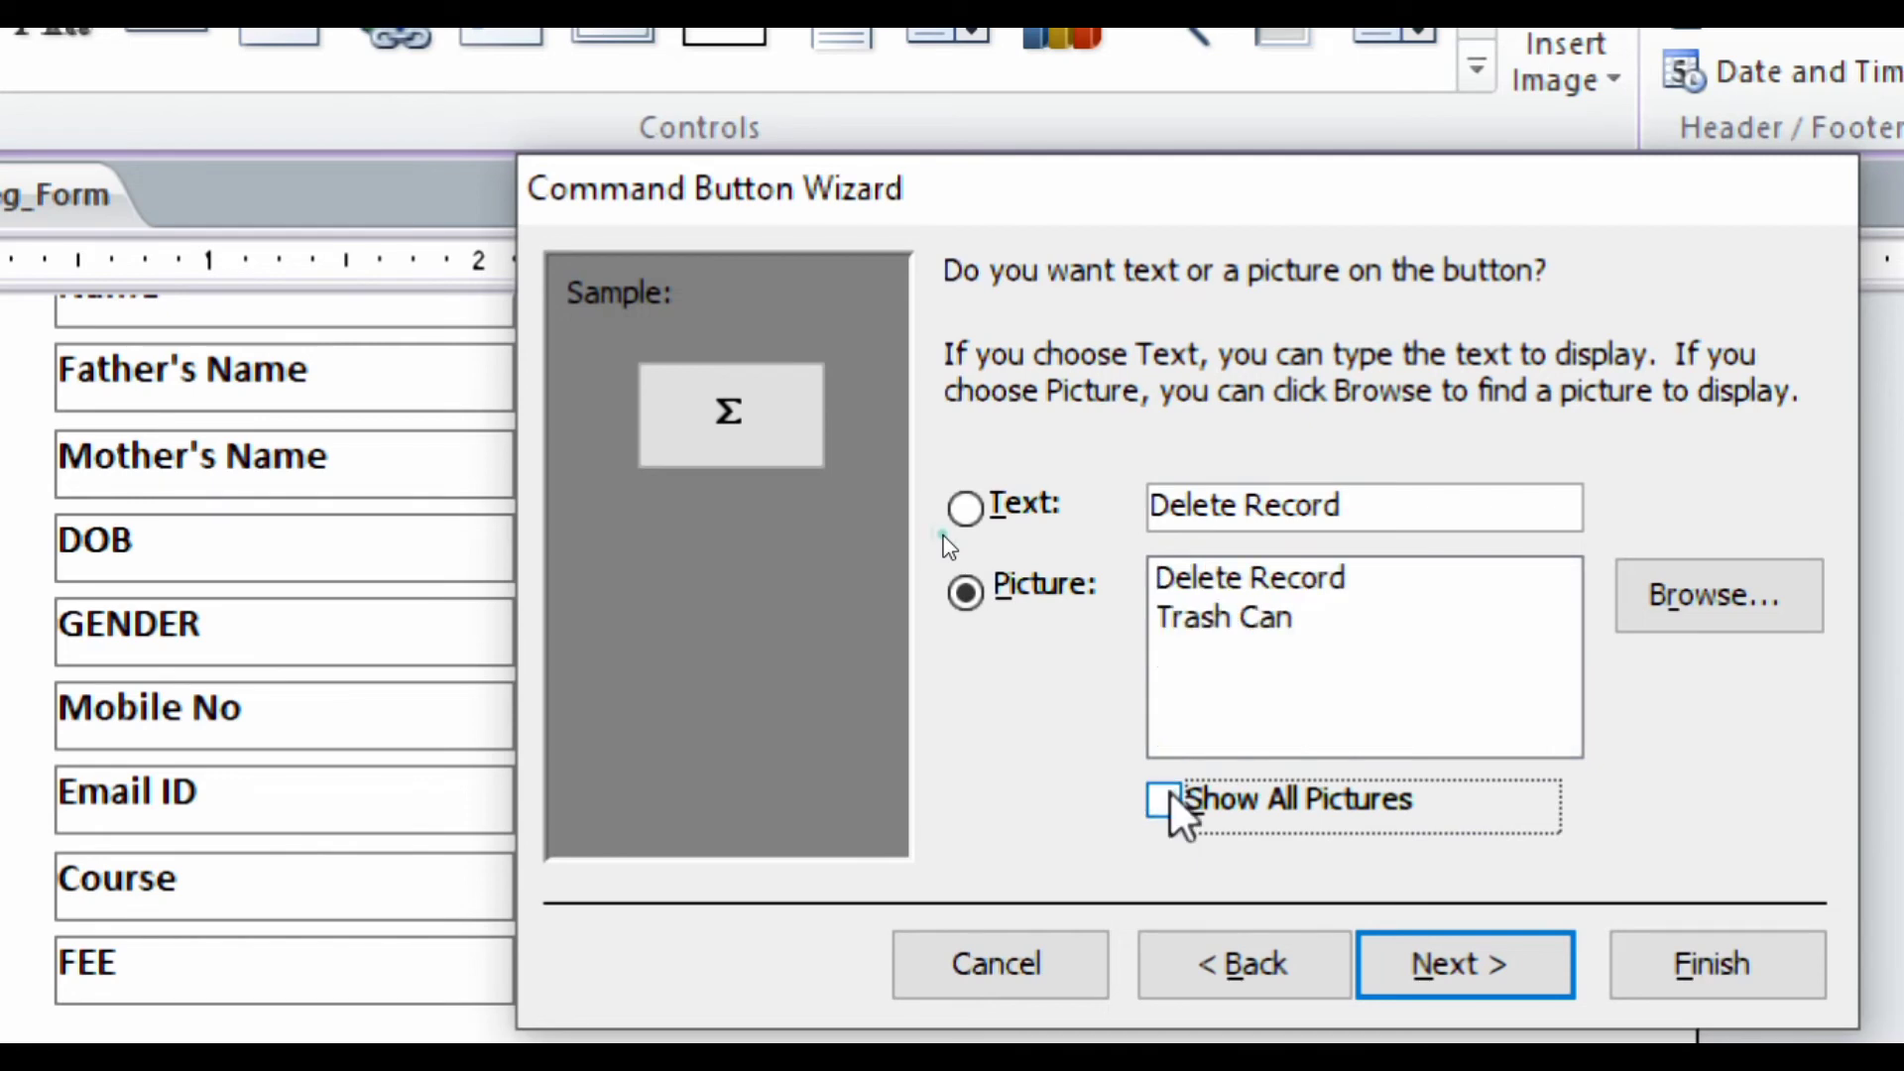
{"action": "left_click", "coordinate": [1203, 575]}
{"action": "left_click", "coordinate": [1676, 967]}
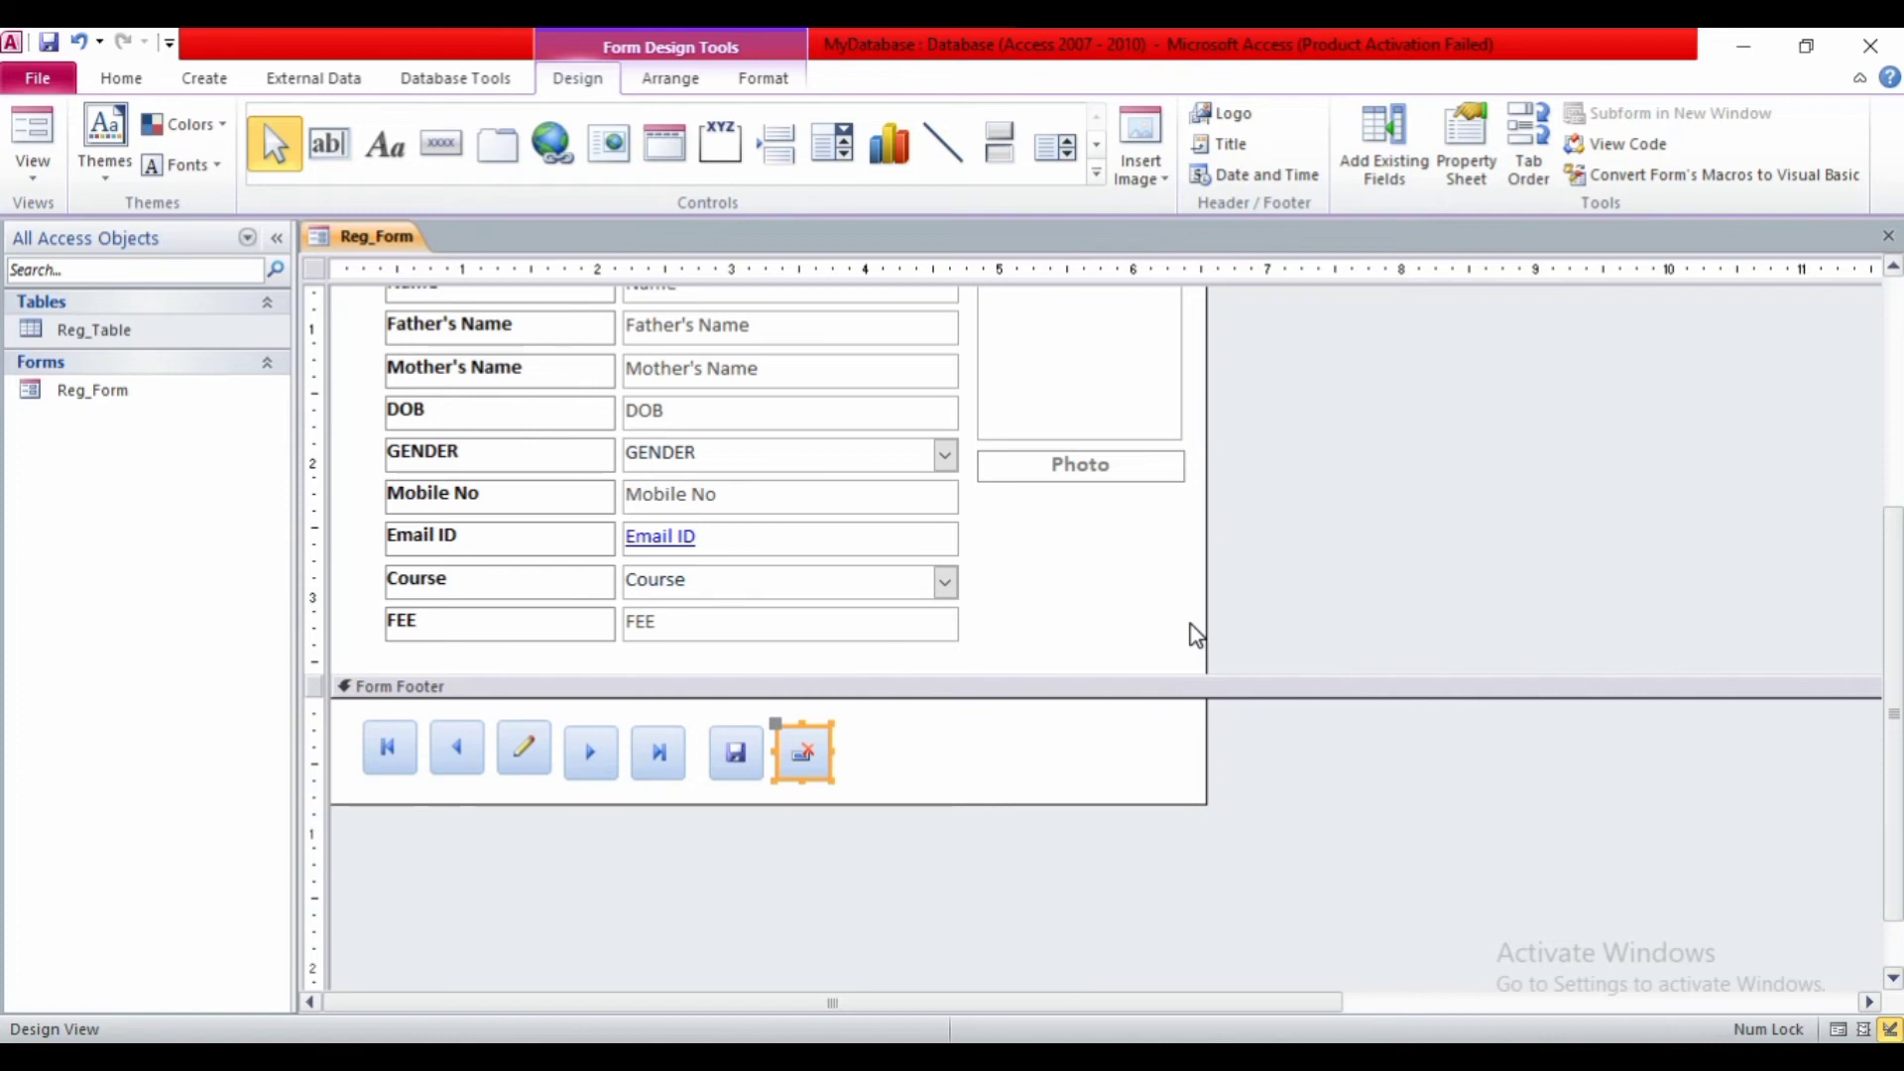
- Draw a new footer button set to Record Navigation > Find Record
{"action": "left_click", "coordinate": [451, 156]}
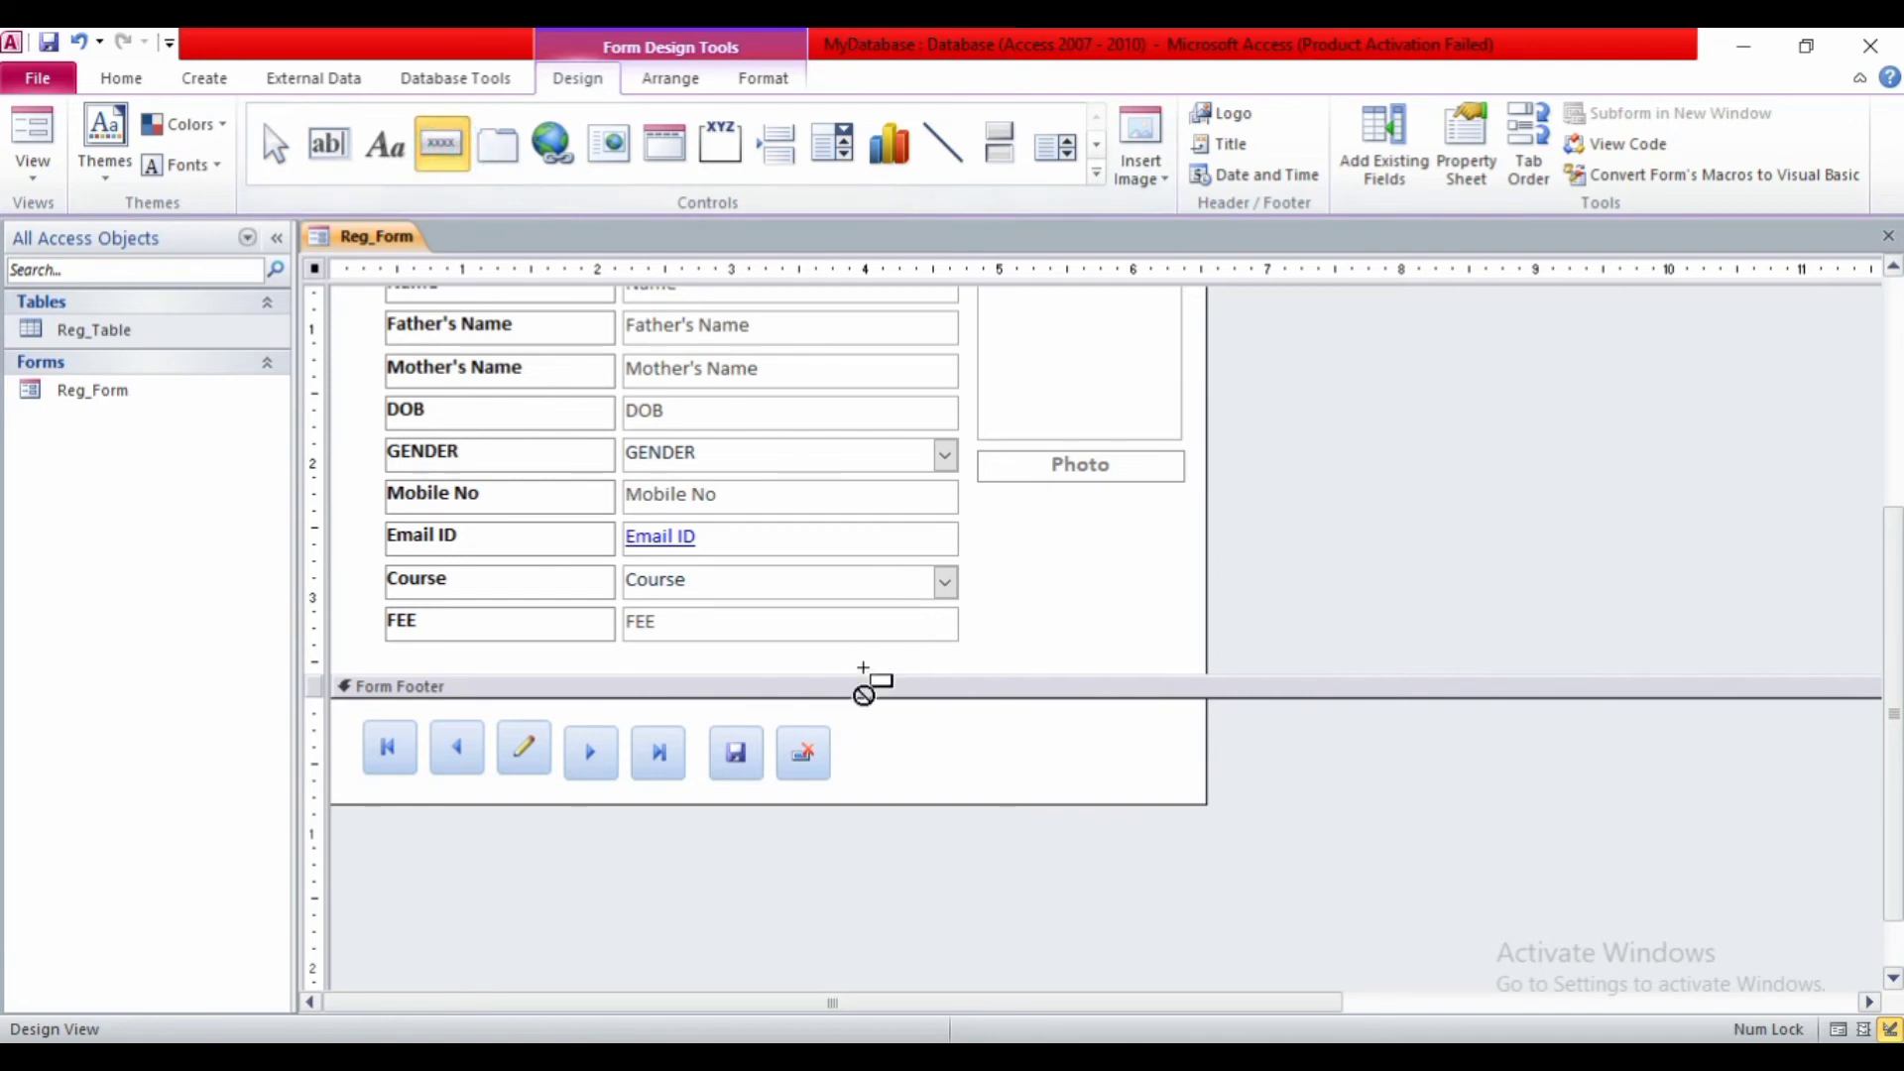
{"action": "left_click_drag", "start_coordinate": [850, 730], "coordinate": [918, 776]}
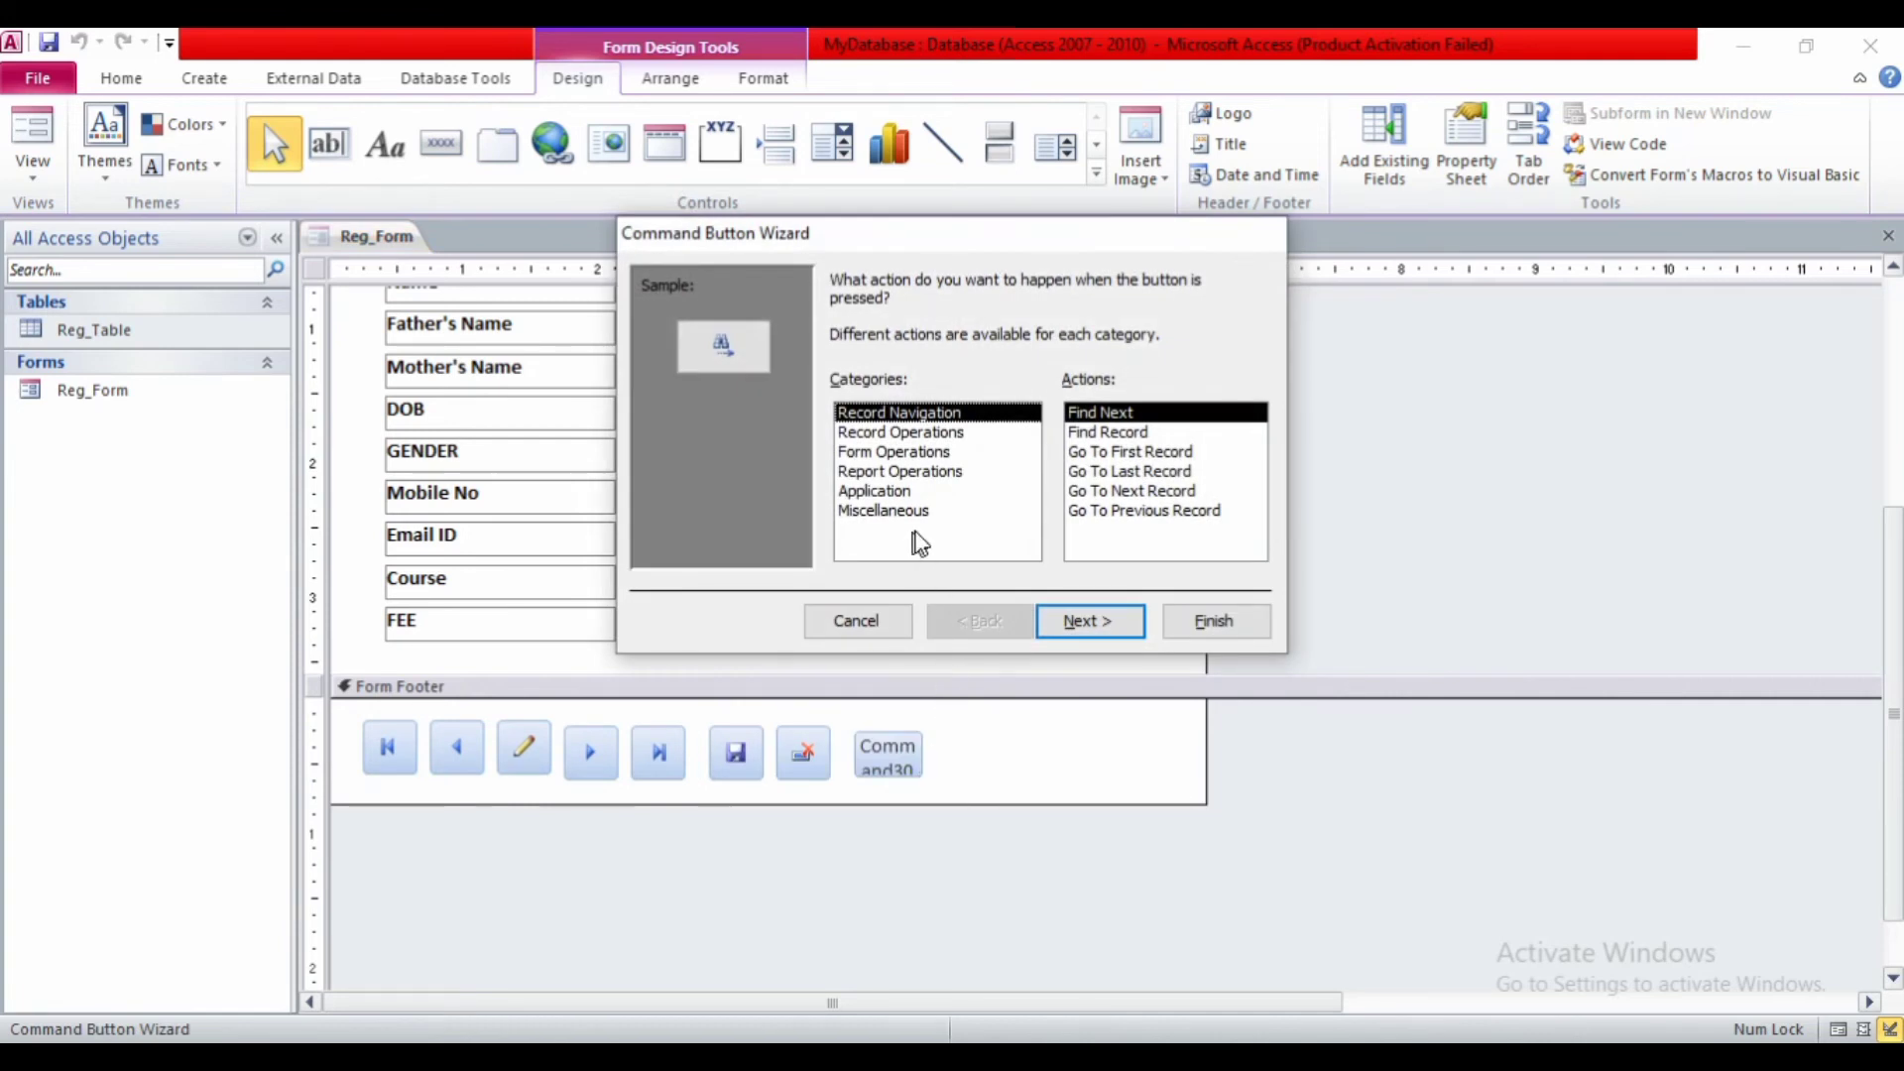
{"action": "left_click", "coordinate": [1079, 436]}
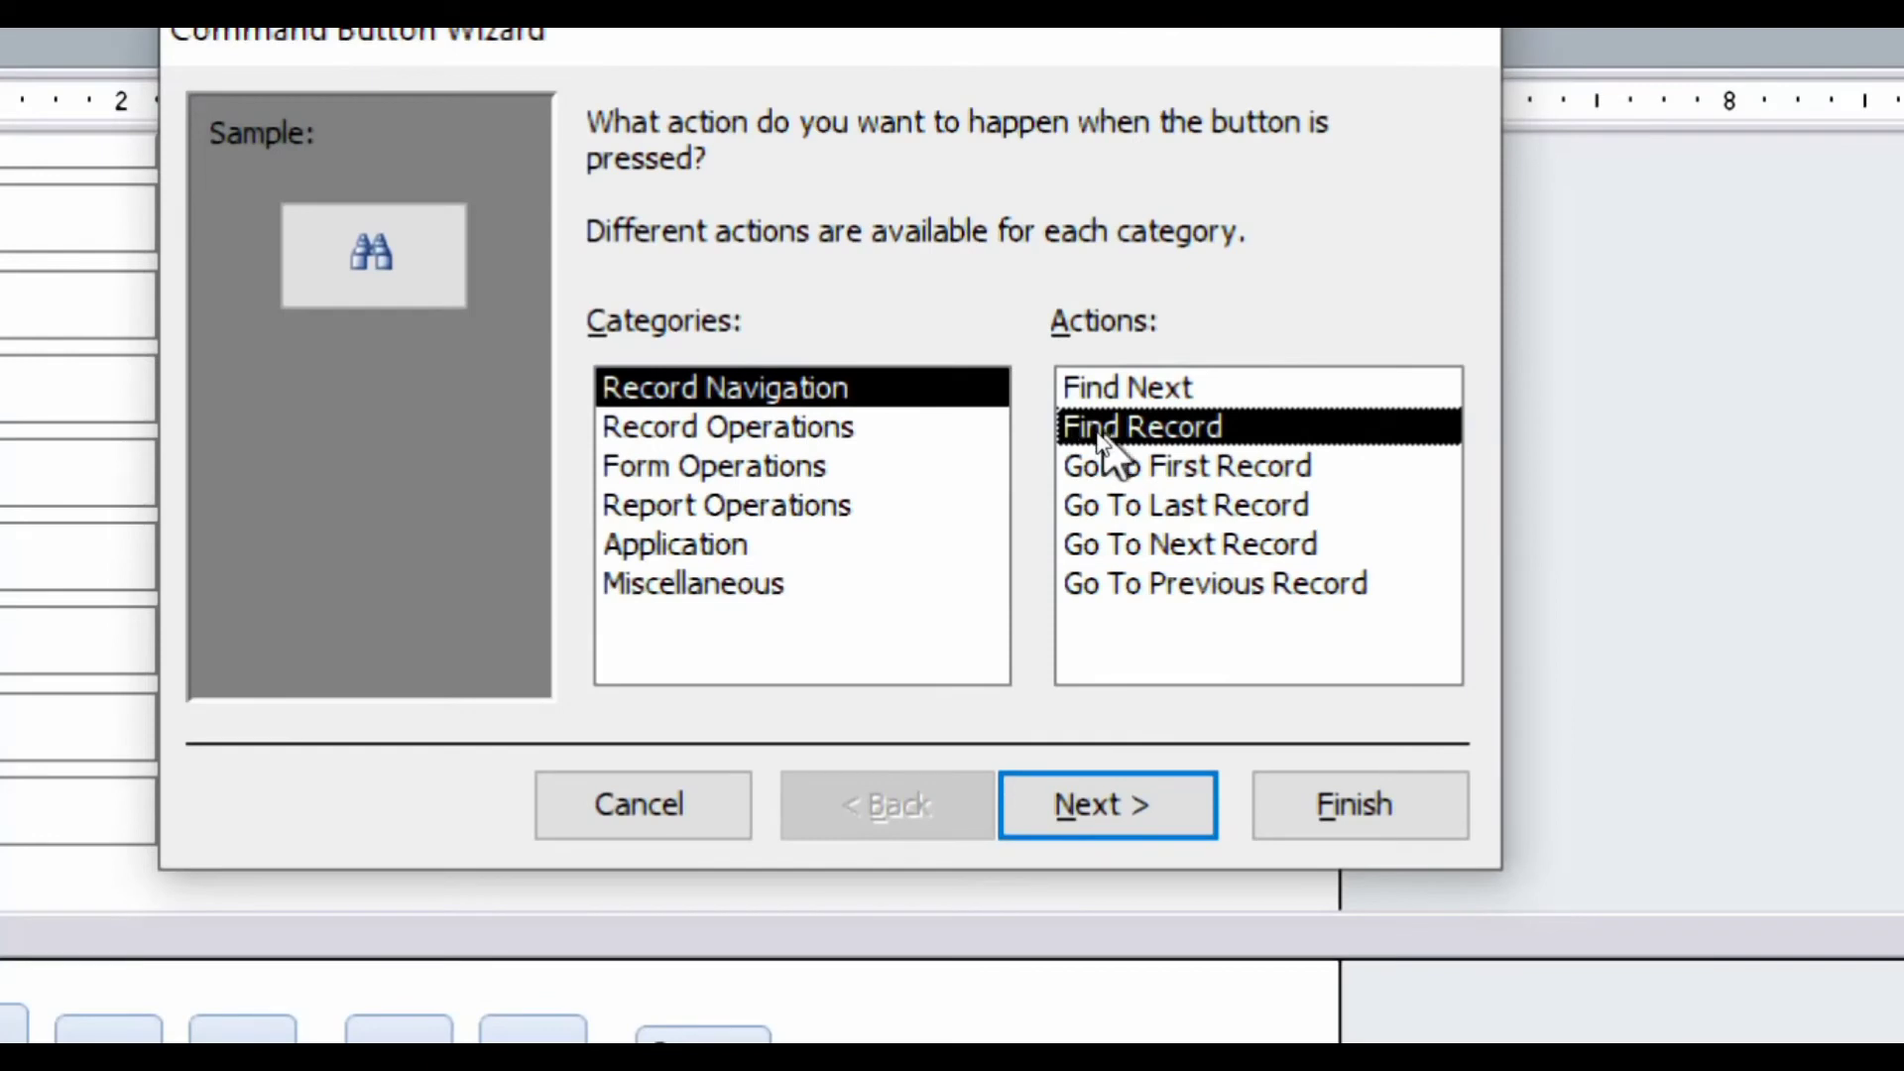
{"action": "left_click", "coordinate": [1093, 798]}
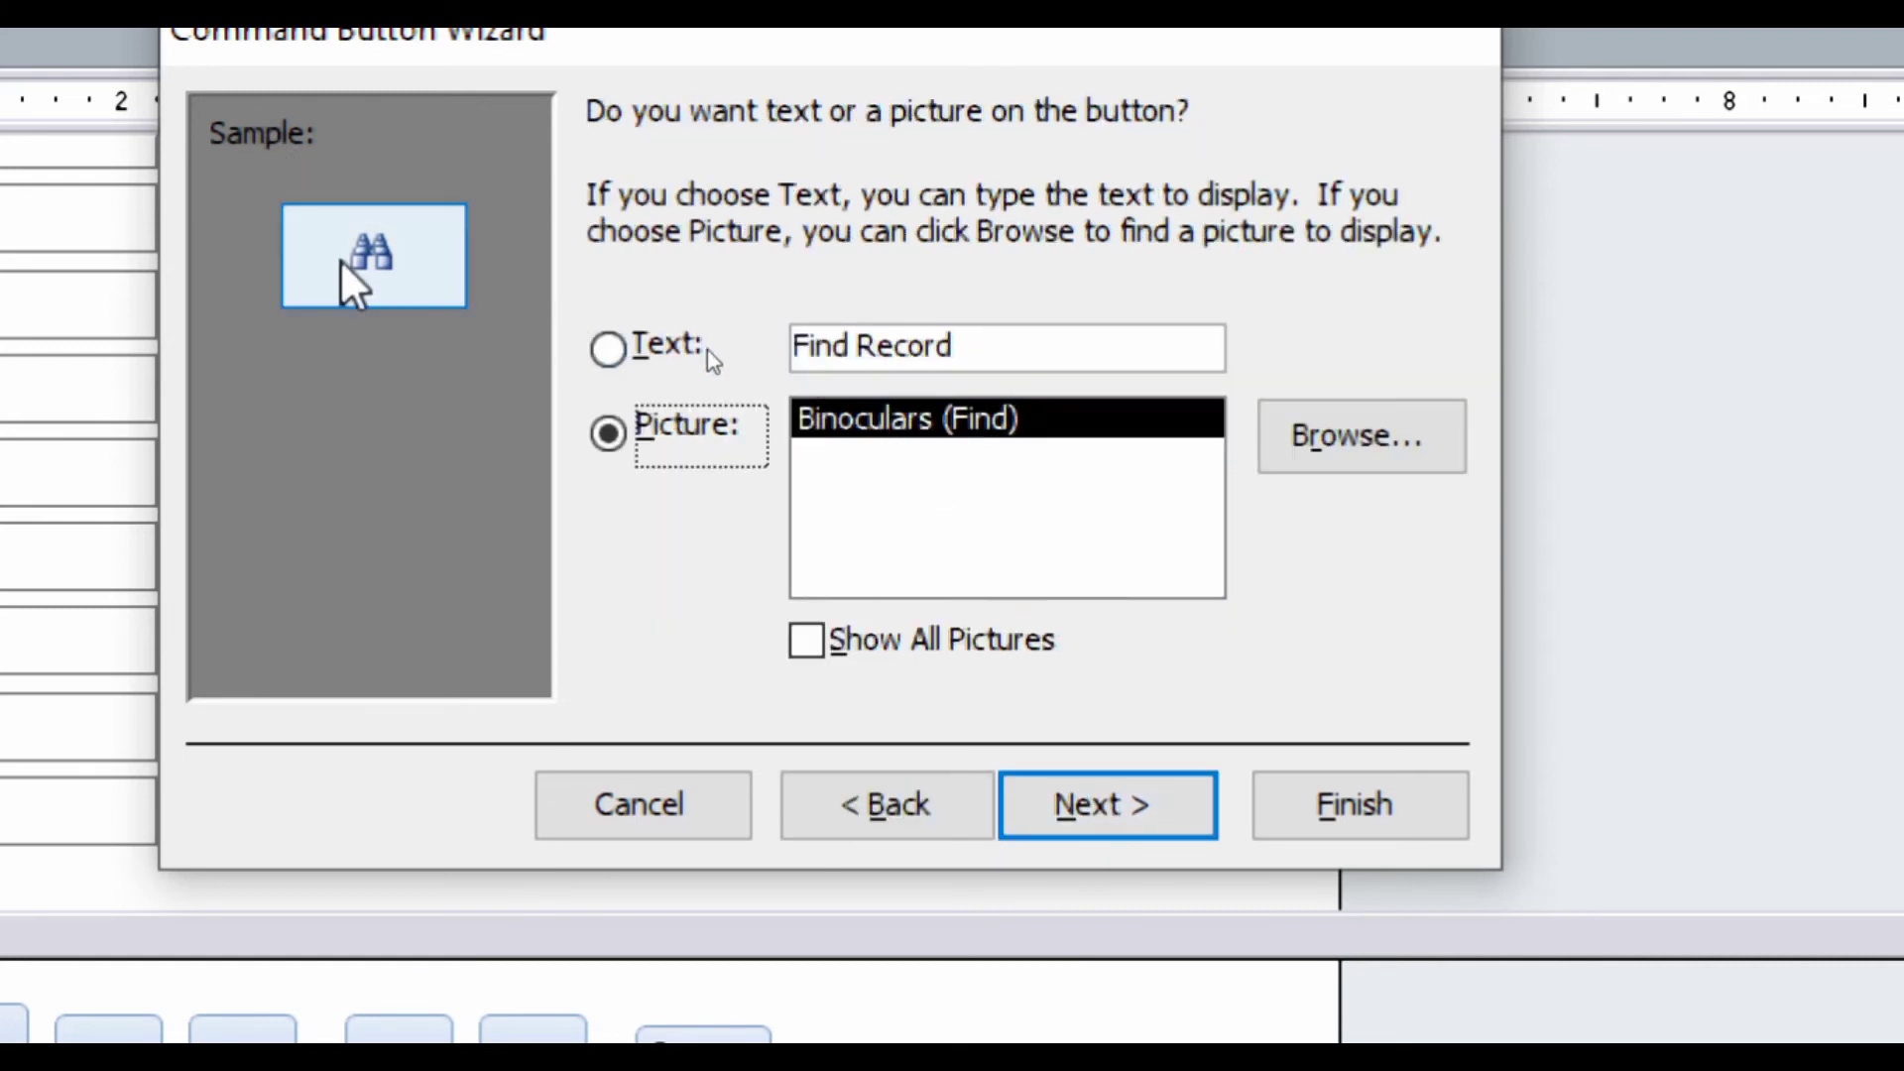
- Keep the Binoculars (Find) picture for the find button and finish the wizard
{"action": "left_click", "coordinate": [807, 643]}
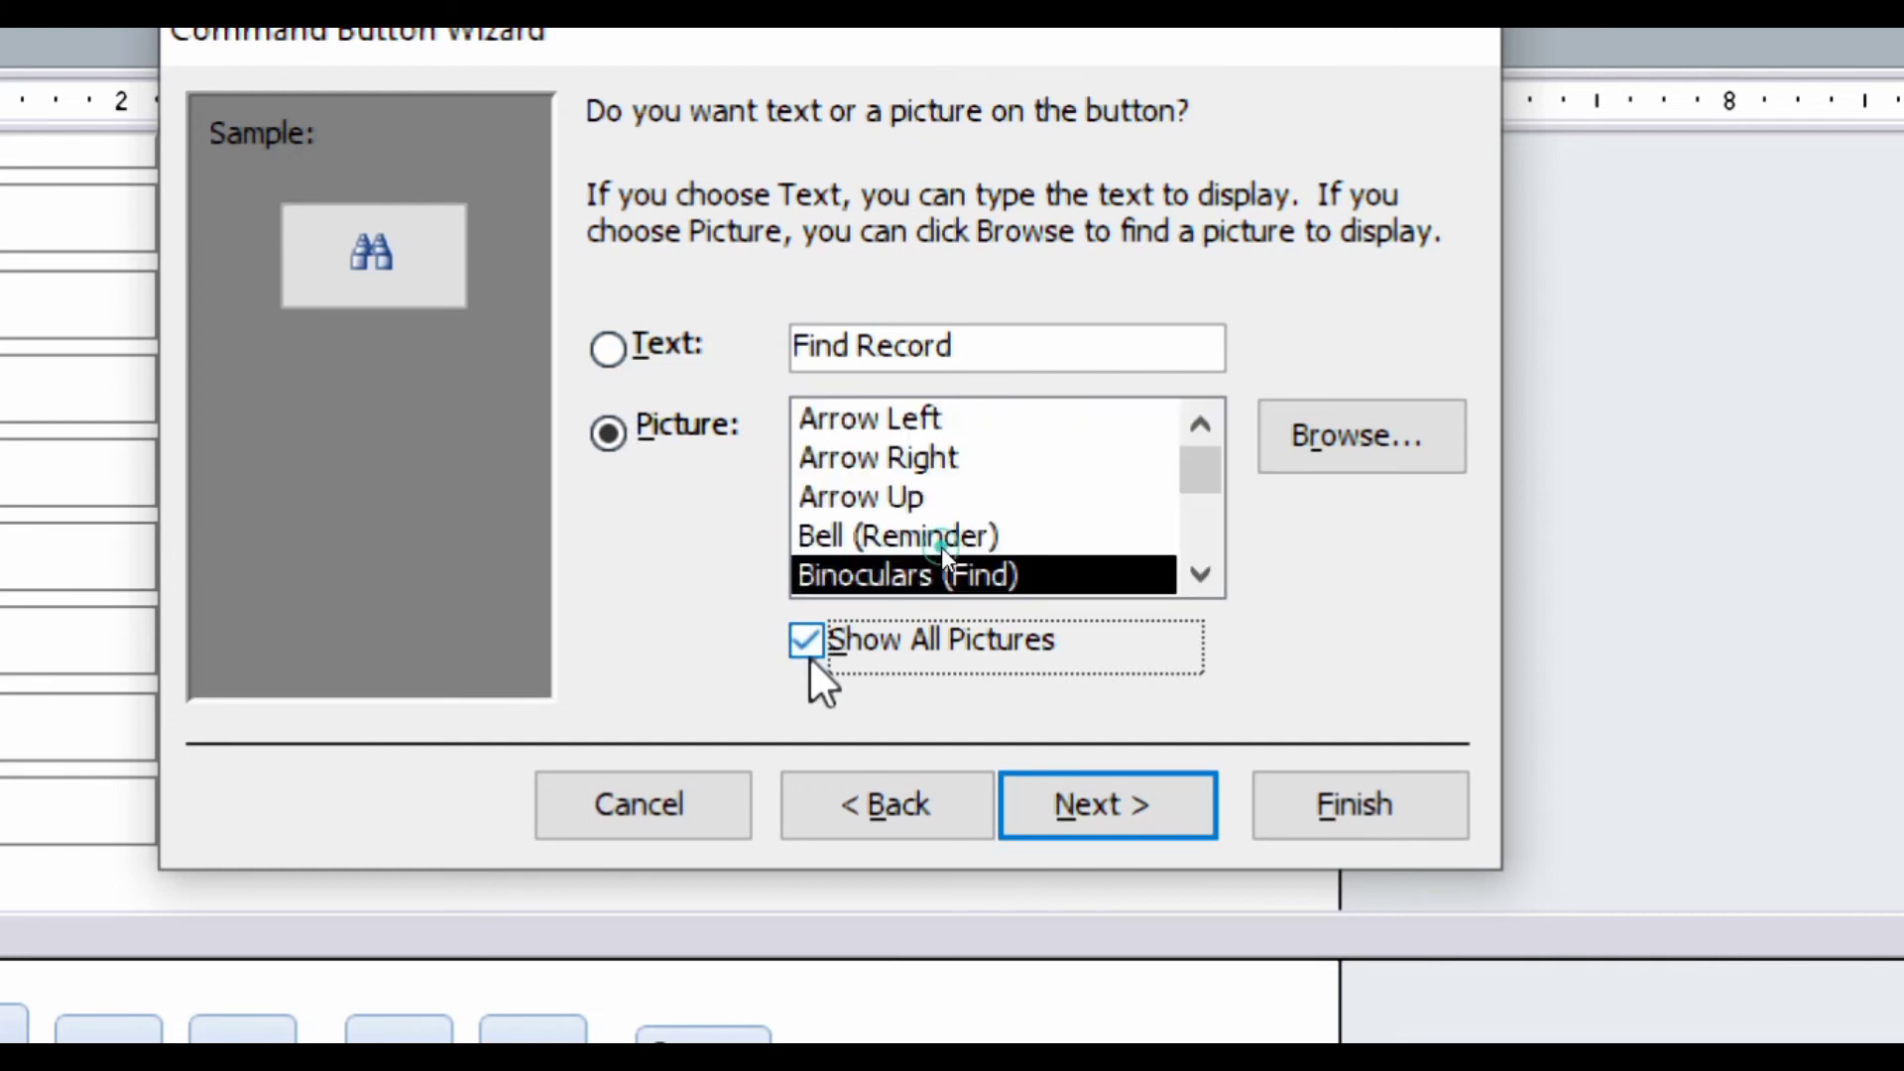
{"action": "left_click", "coordinate": [840, 537]}
{"action": "left_click", "coordinate": [960, 486]}
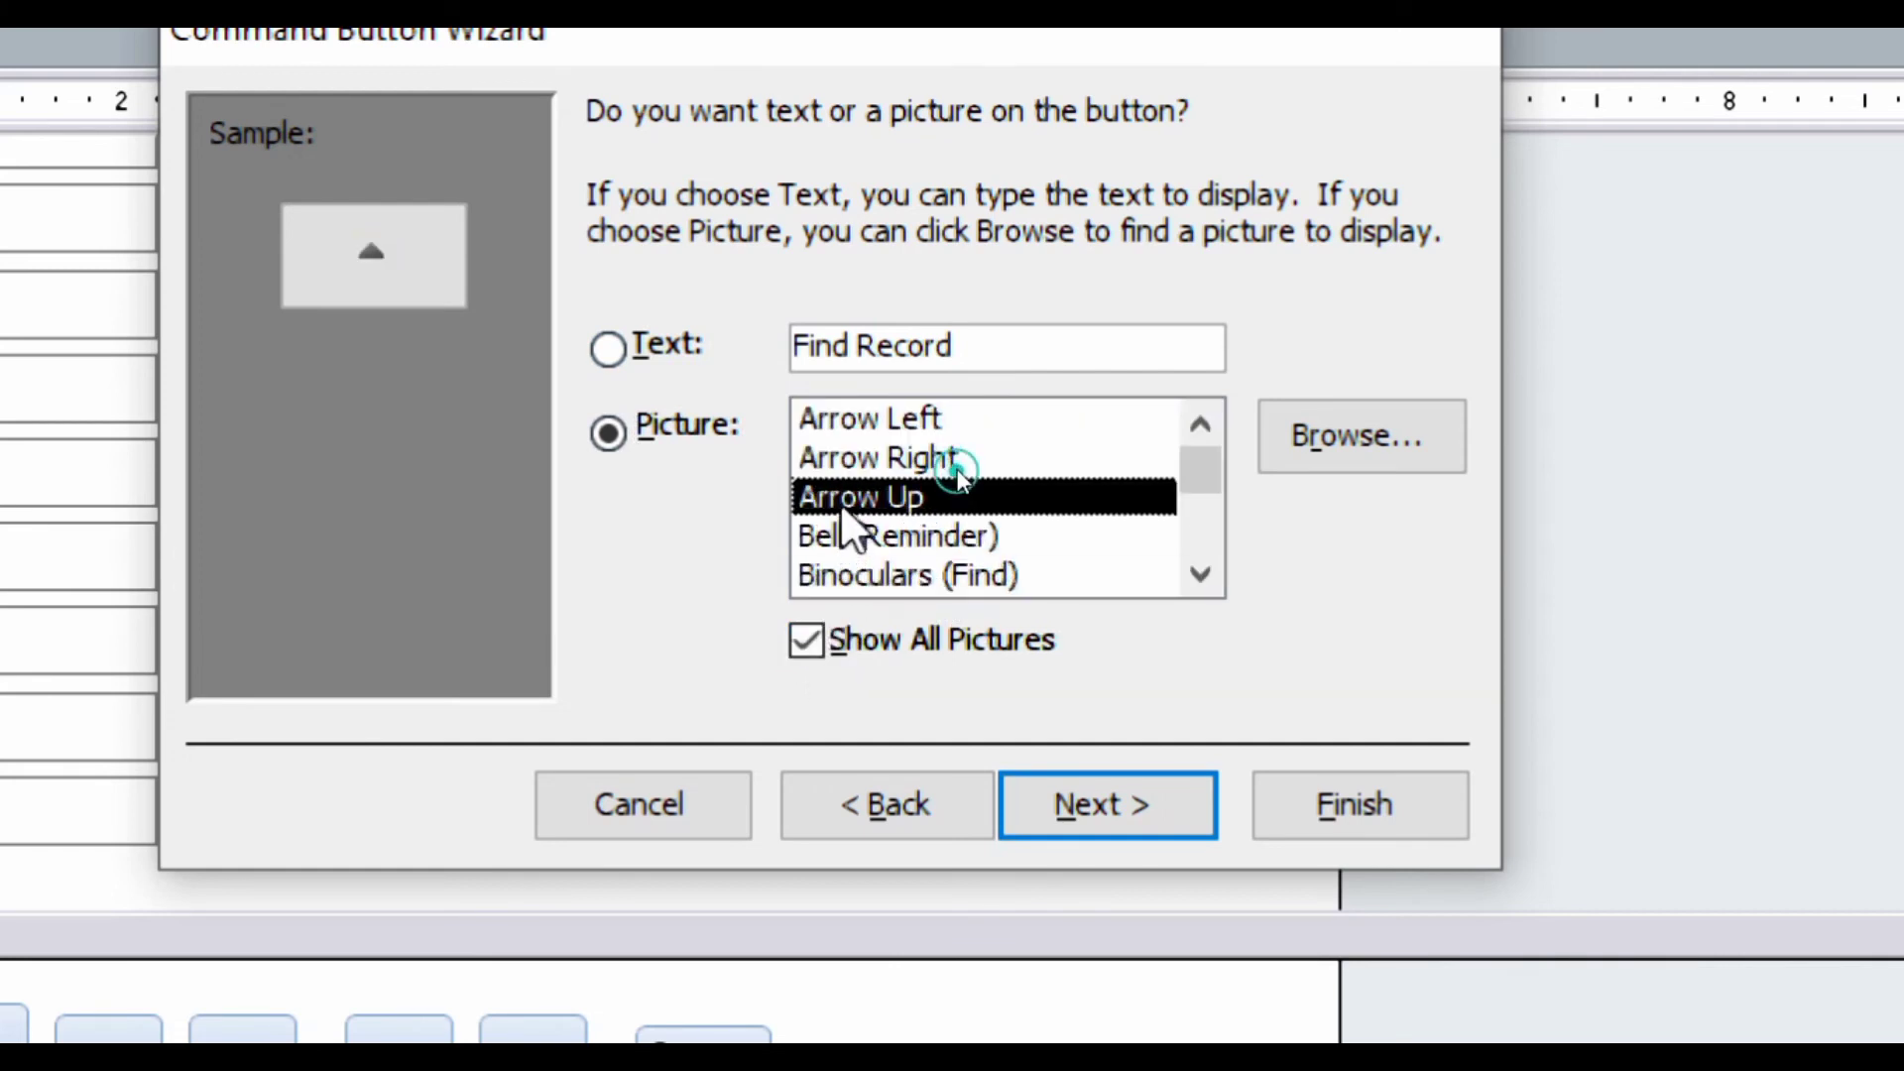
{"action": "left_click", "coordinate": [954, 458]}
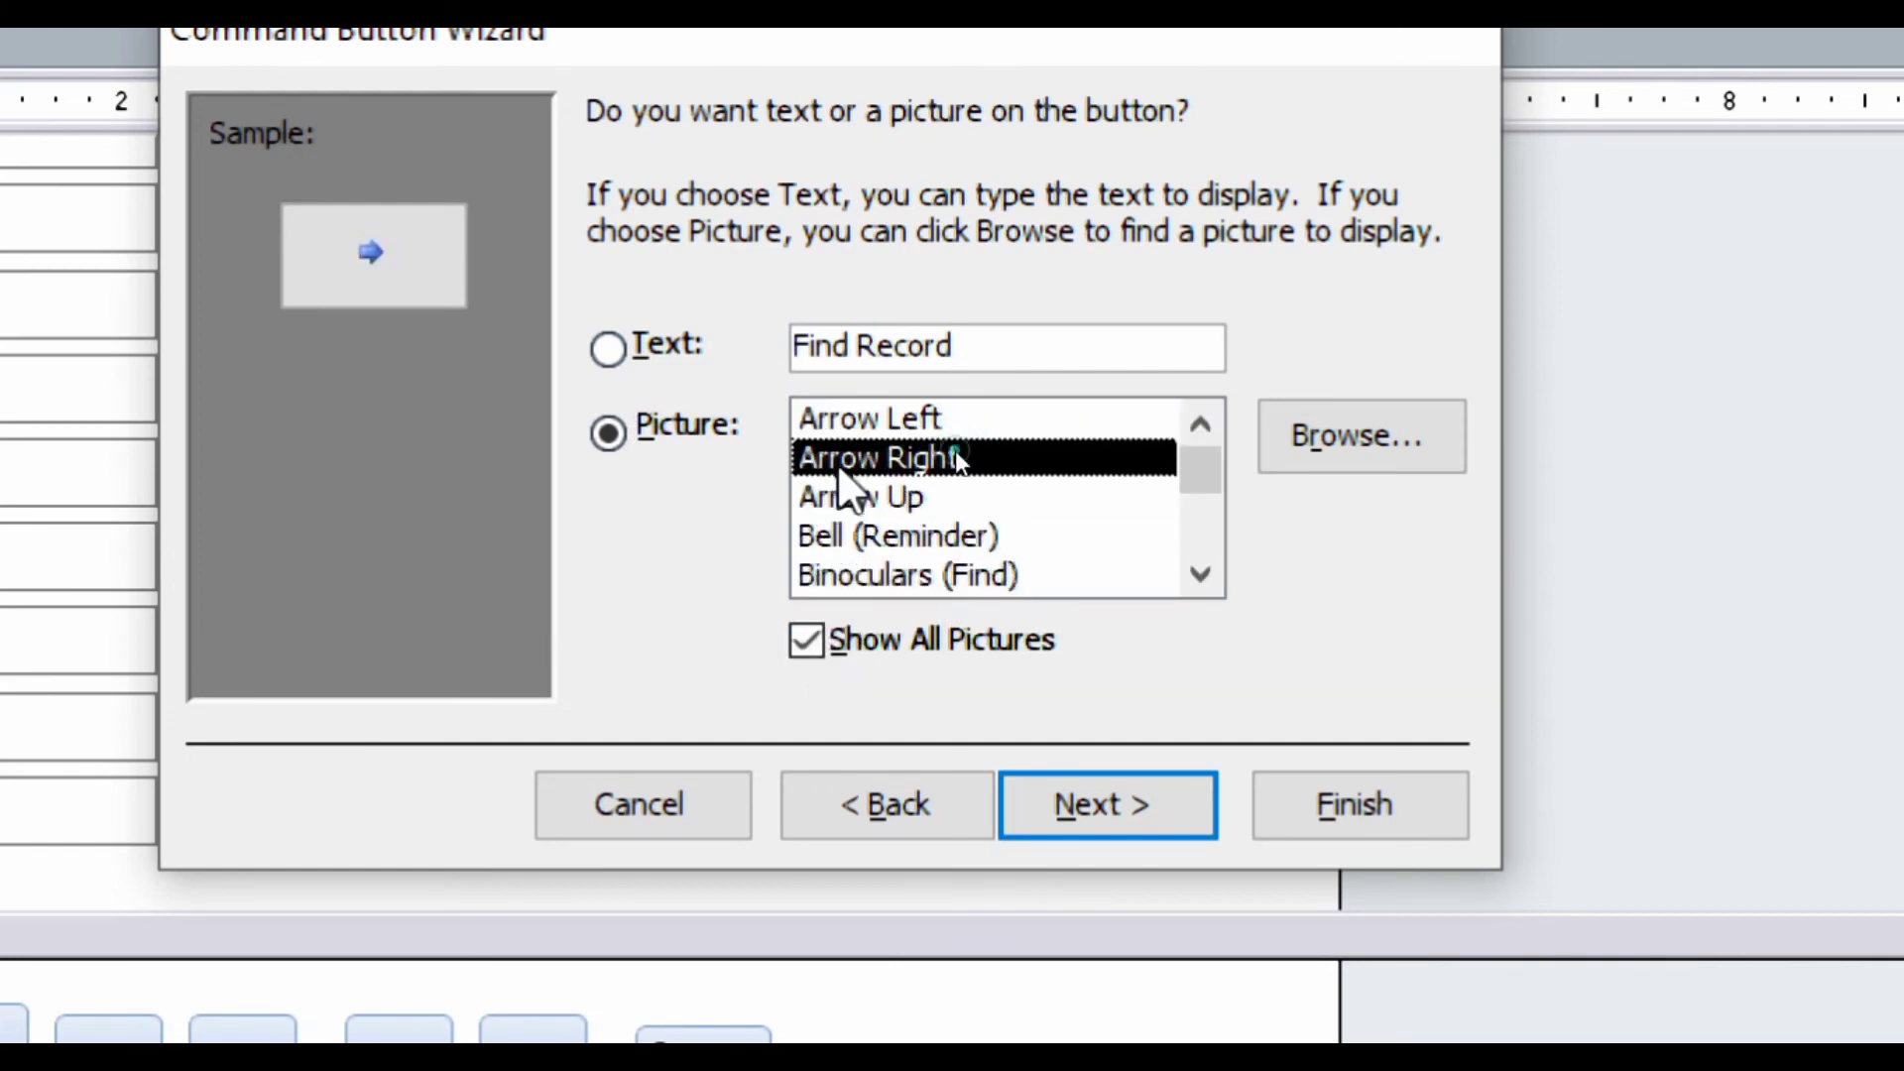
{"action": "left_click", "coordinate": [1201, 575]}
{"action": "left_click", "coordinate": [1201, 575]}
{"action": "left_click", "coordinate": [1201, 575]}
{"action": "left_click", "coordinate": [1201, 575]}
{"action": "left_click", "coordinate": [916, 422]}
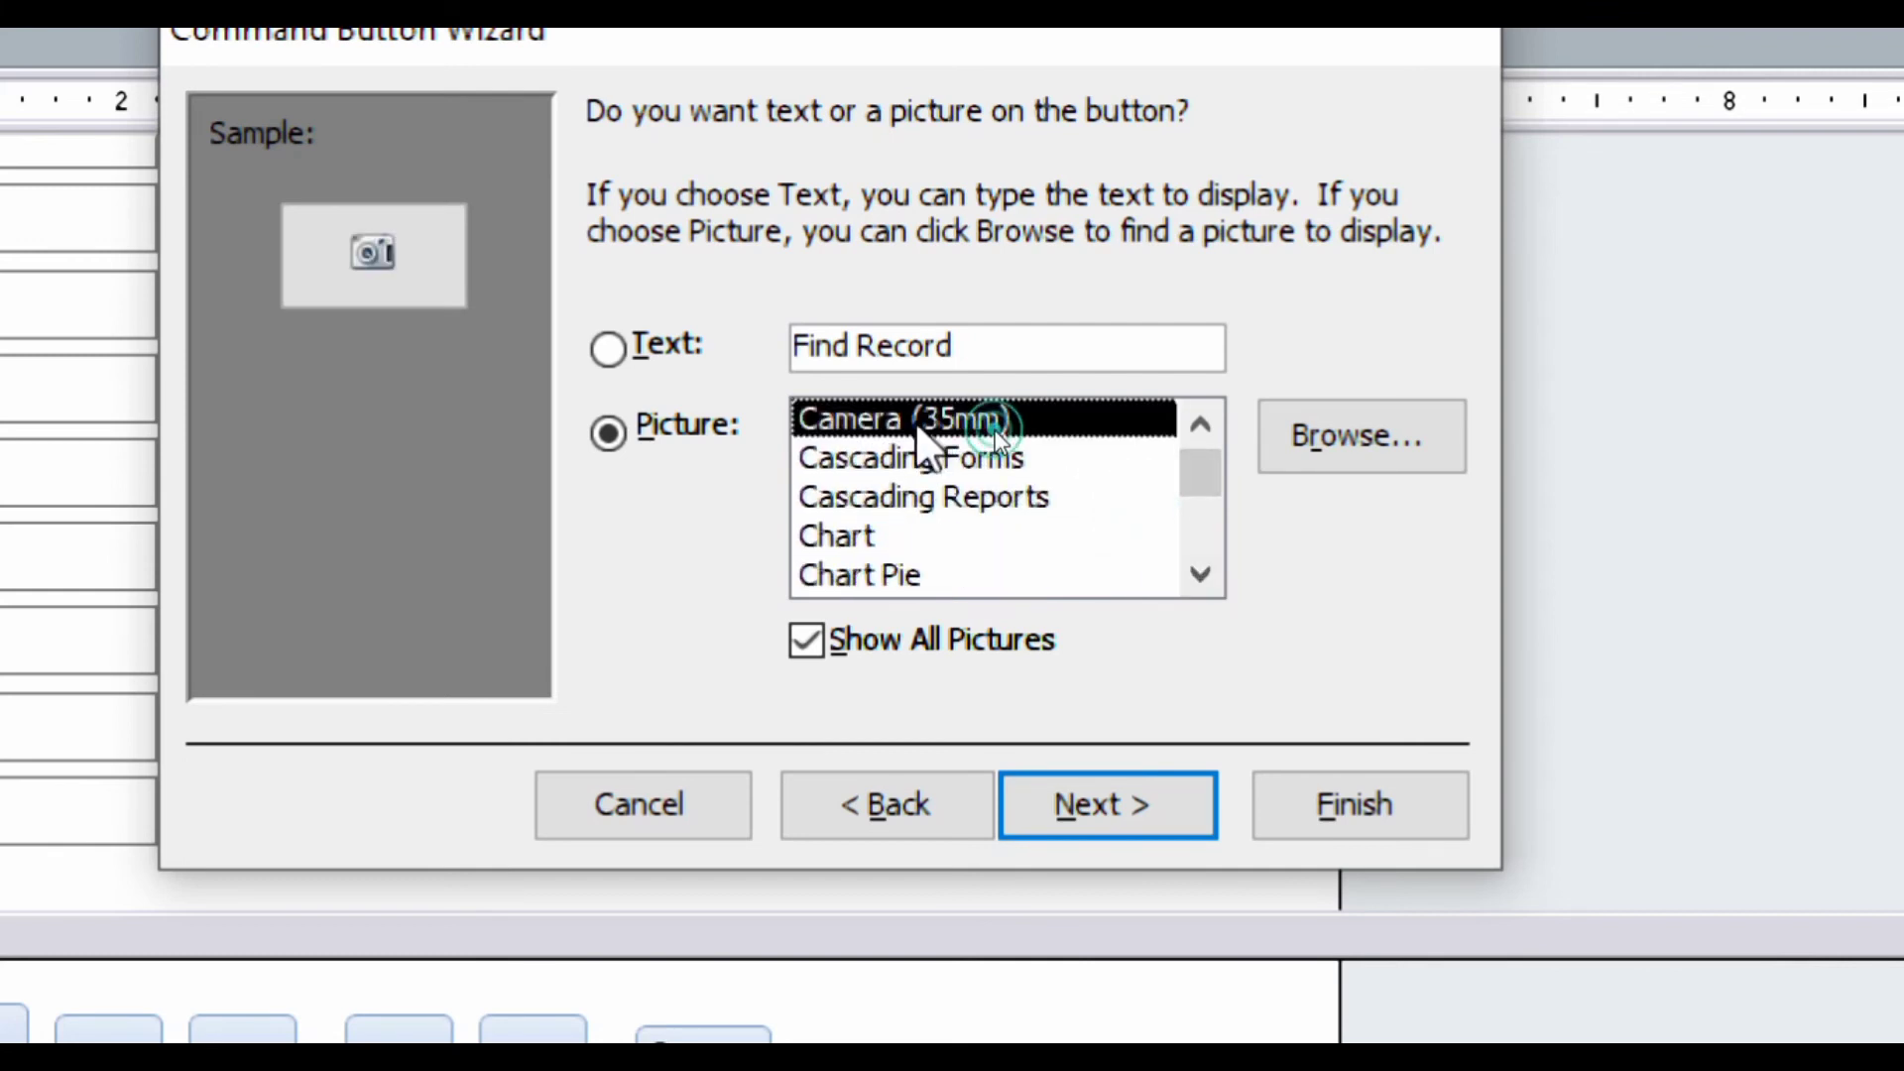
{"action": "left_click", "coordinate": [902, 457]}
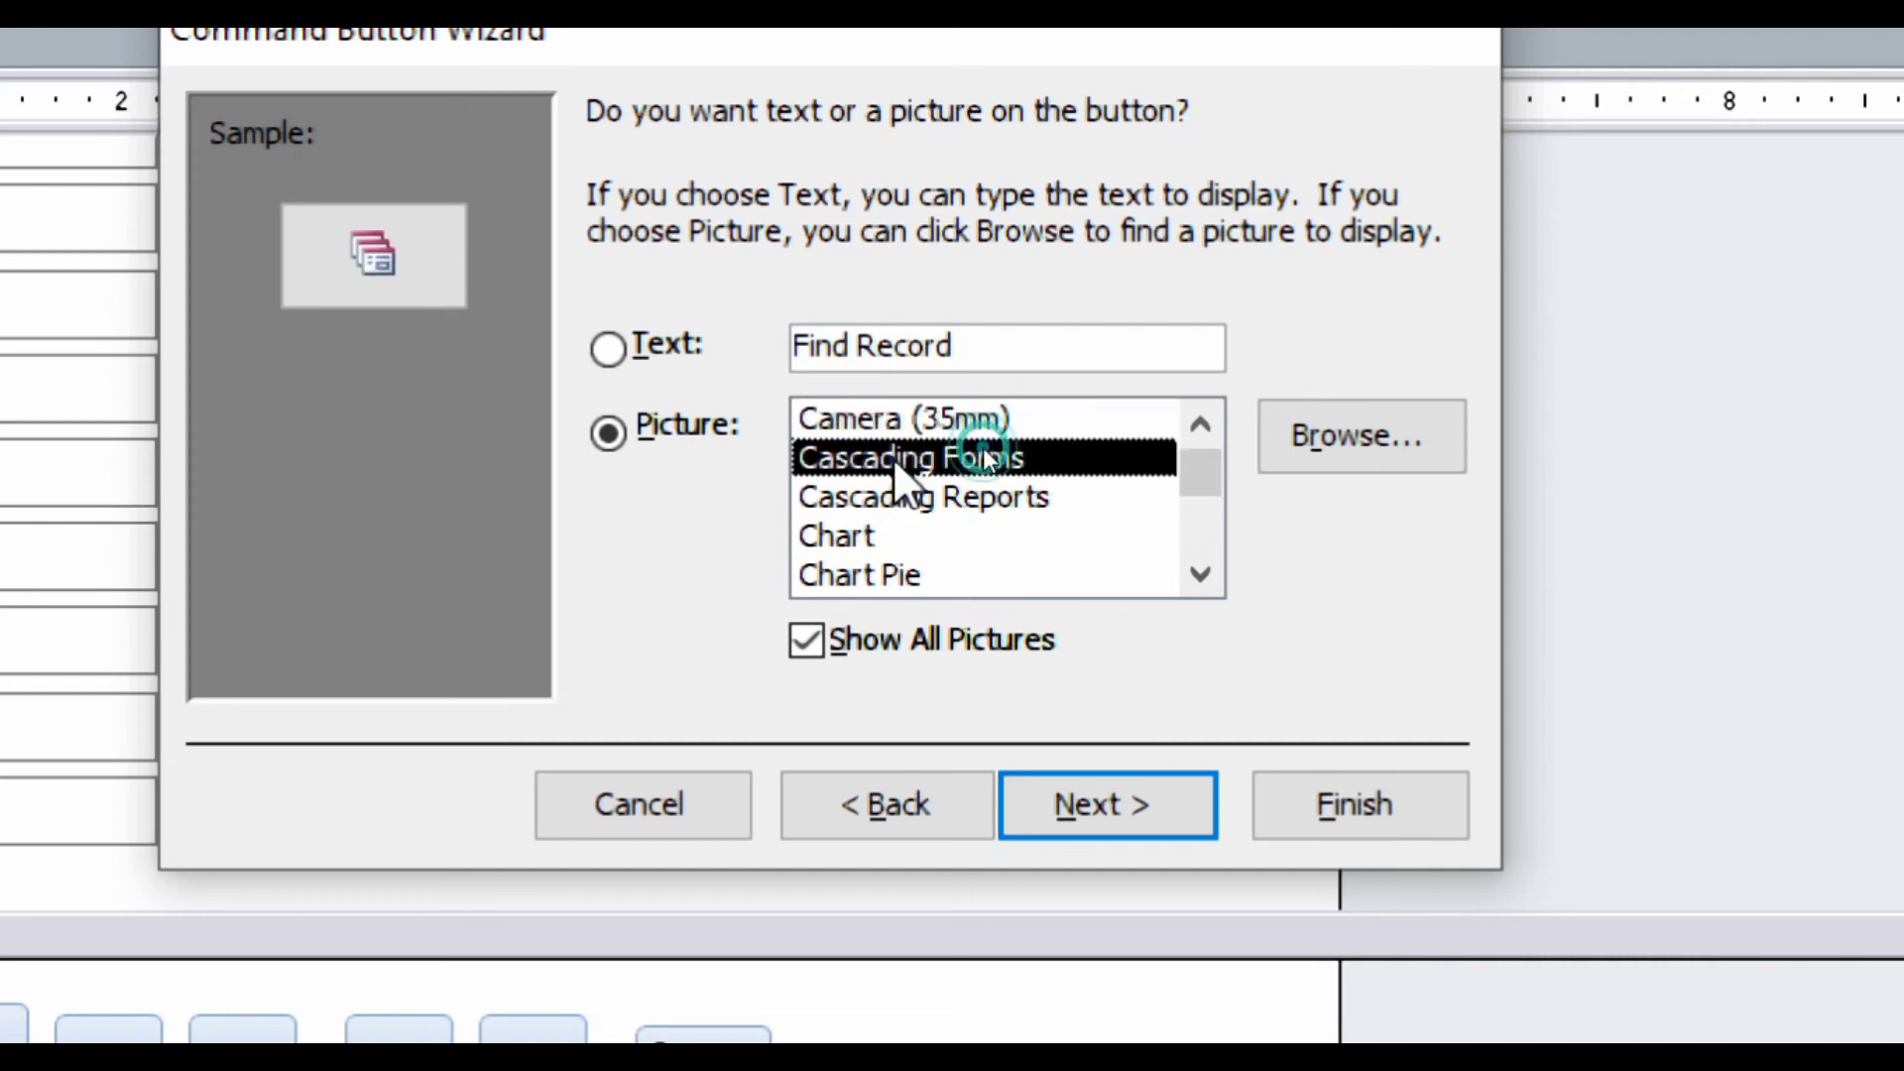
{"action": "left_click", "coordinate": [879, 496]}
{"action": "left_click", "coordinate": [860, 538]}
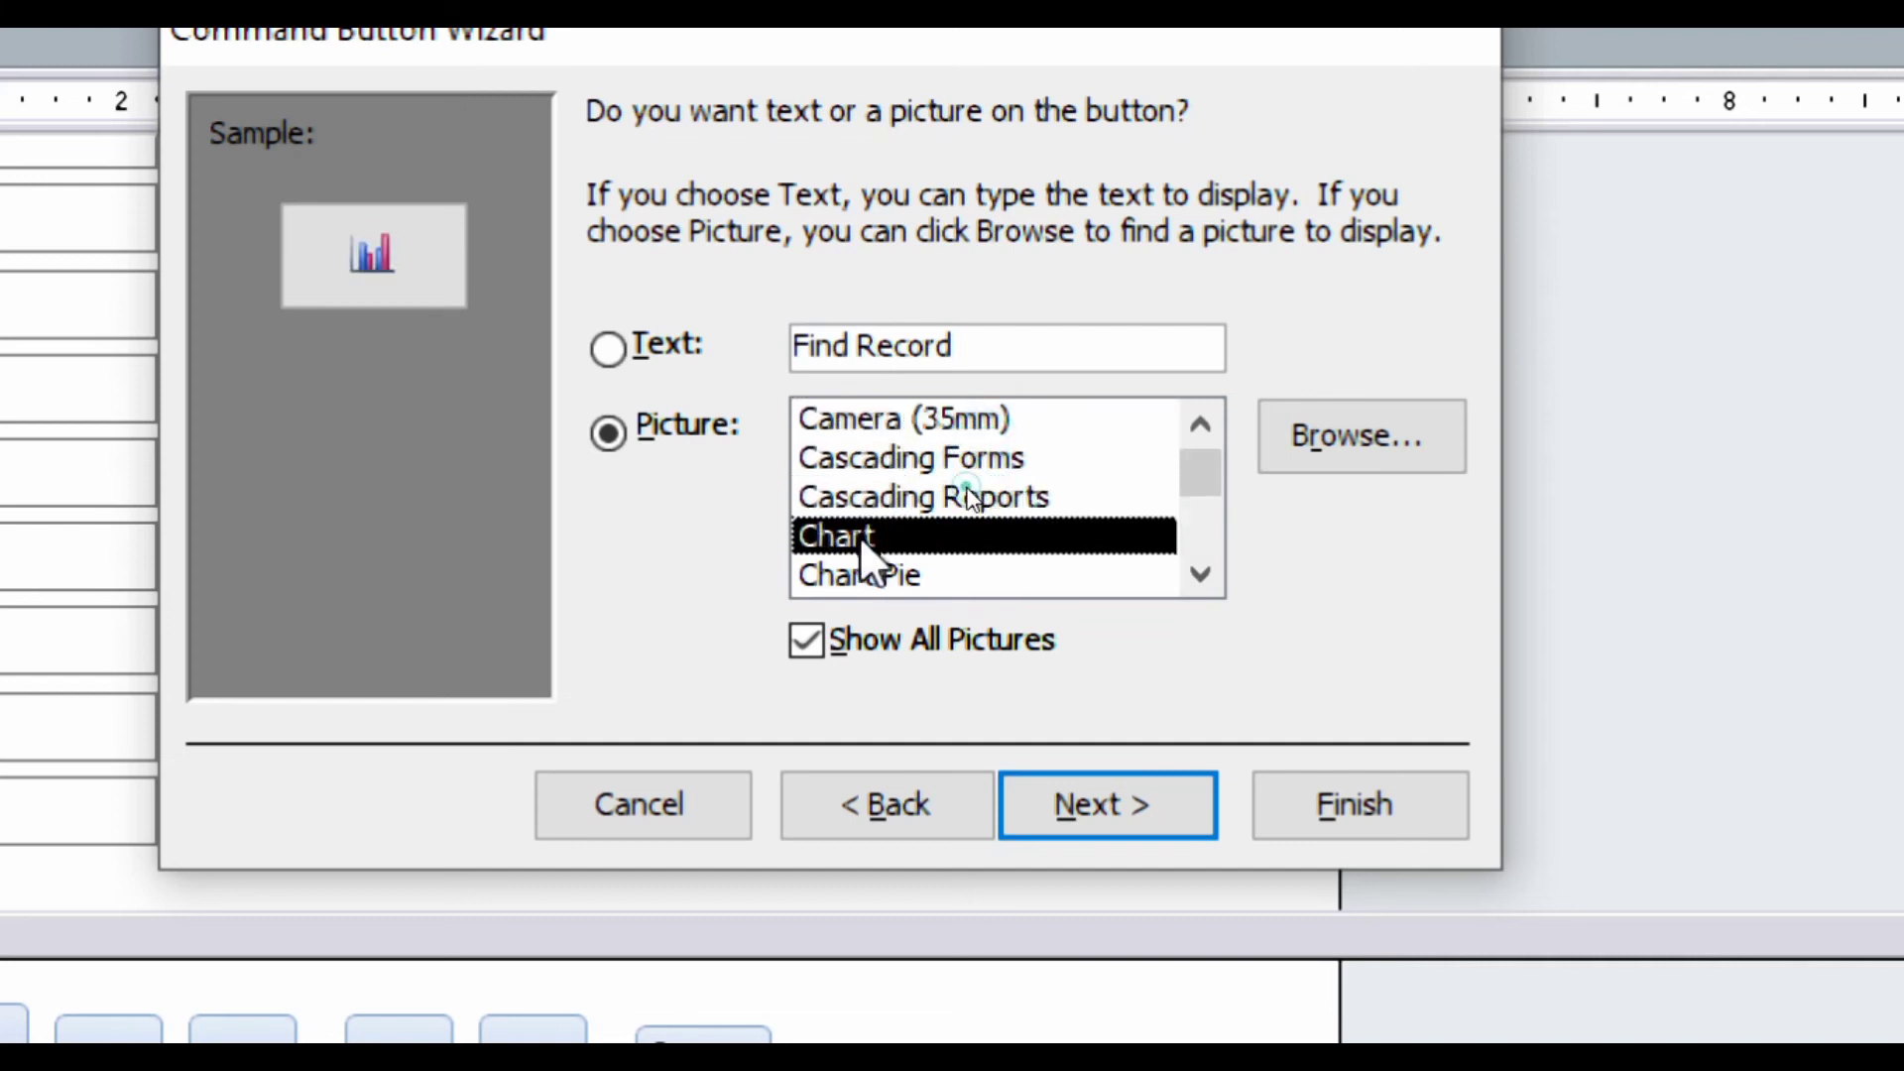
{"action": "left_click", "coordinate": [1201, 573]}
{"action": "left_click", "coordinate": [1201, 574]}
{"action": "left_click", "coordinate": [1201, 573]}
{"action": "left_click", "coordinate": [1200, 573]}
{"action": "left_click", "coordinate": [1201, 573]}
{"action": "left_click", "coordinate": [1201, 573]}
{"action": "left_click", "coordinate": [1201, 573]}
{"action": "double_click", "coordinate": [1201, 573]}
{"action": "left_click", "coordinate": [1200, 573]}
{"action": "double_click", "coordinate": [1201, 574]}
{"action": "left_click", "coordinate": [1201, 573]}
{"action": "double_click", "coordinate": [1200, 573]}
{"action": "double_click", "coordinate": [1201, 573]}
{"action": "left_click", "coordinate": [1201, 573]}
{"action": "left_click", "coordinate": [1201, 573]}
{"action": "left_click", "coordinate": [1201, 573]}
{"action": "left_click", "coordinate": [1201, 573]}
{"action": "left_click", "coordinate": [1200, 573]}
{"action": "left_click", "coordinate": [1201, 573]}
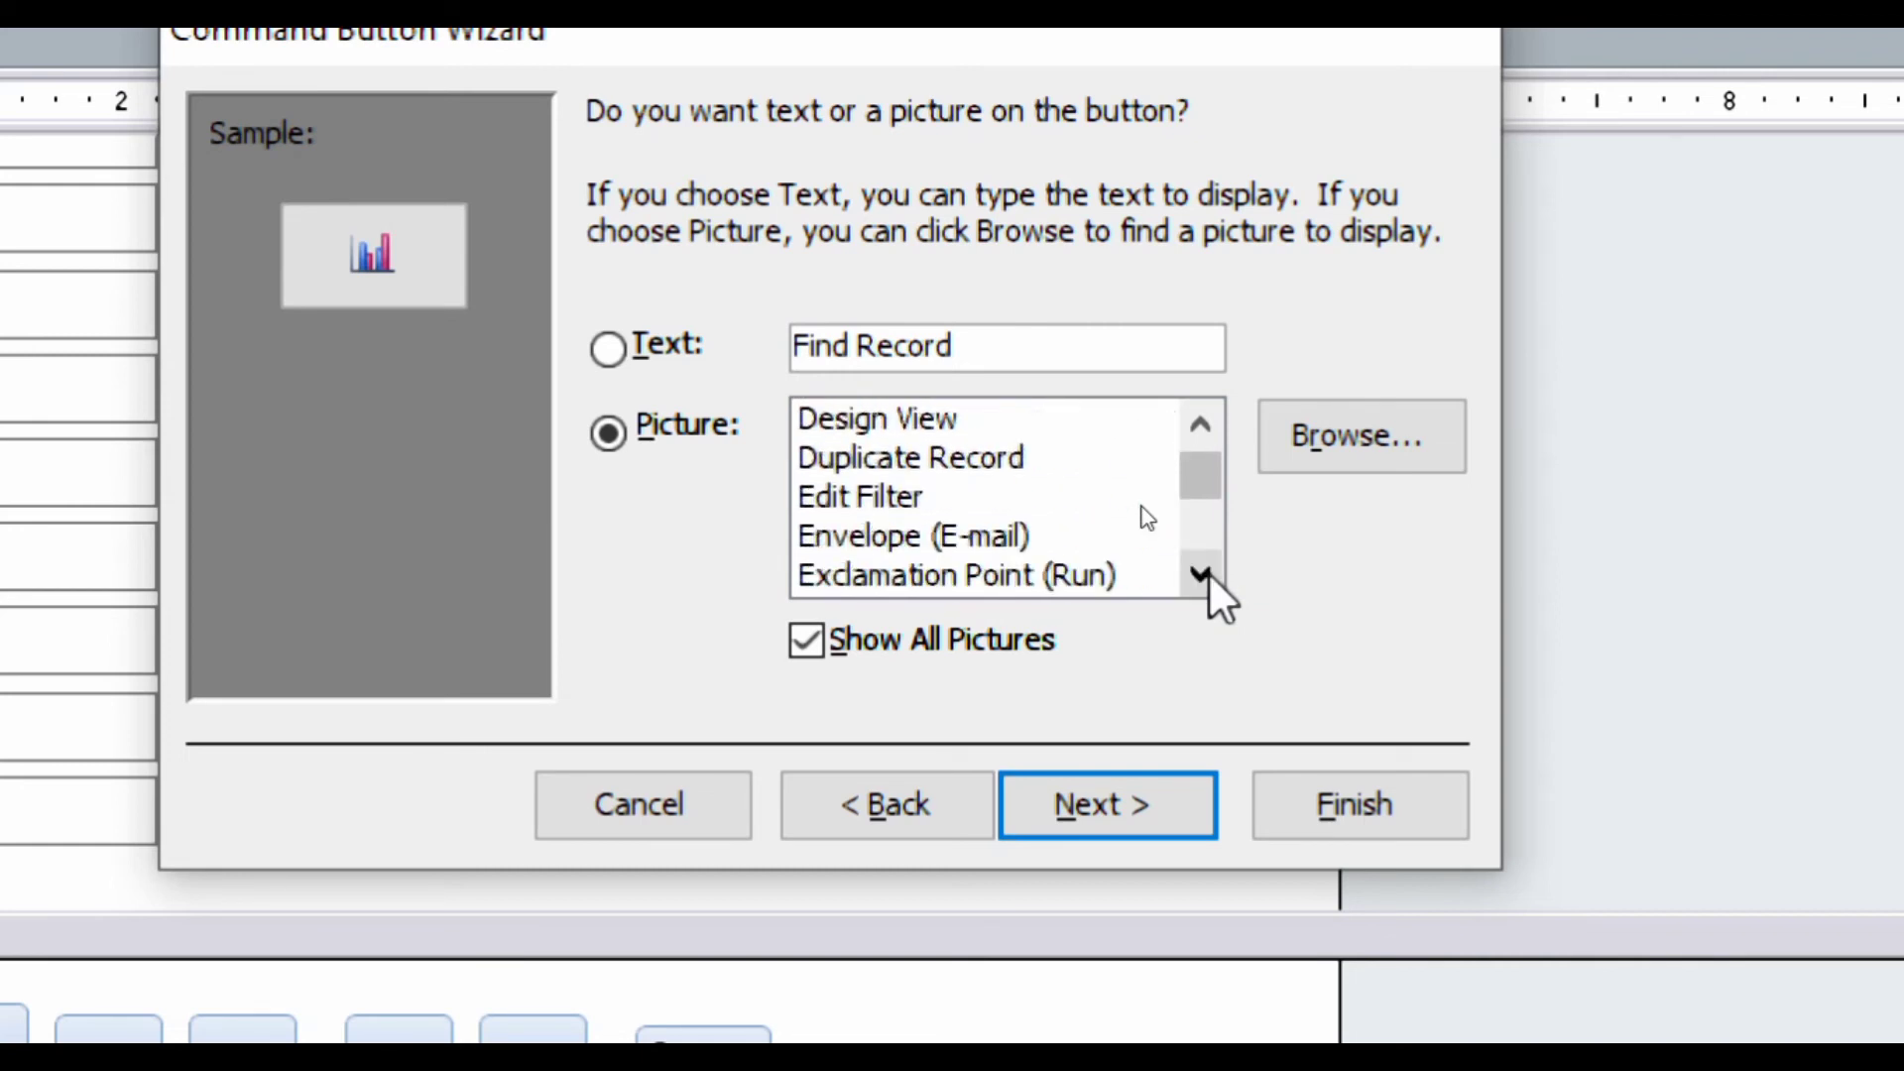
{"action": "left_click", "coordinate": [1200, 573]}
{"action": "left_click", "coordinate": [1206, 573]}
{"action": "double_click", "coordinate": [1205, 573]}
{"action": "double_click", "coordinate": [1206, 573]}
{"action": "left_click", "coordinate": [1206, 573]}
{"action": "double_click", "coordinate": [1206, 573]}
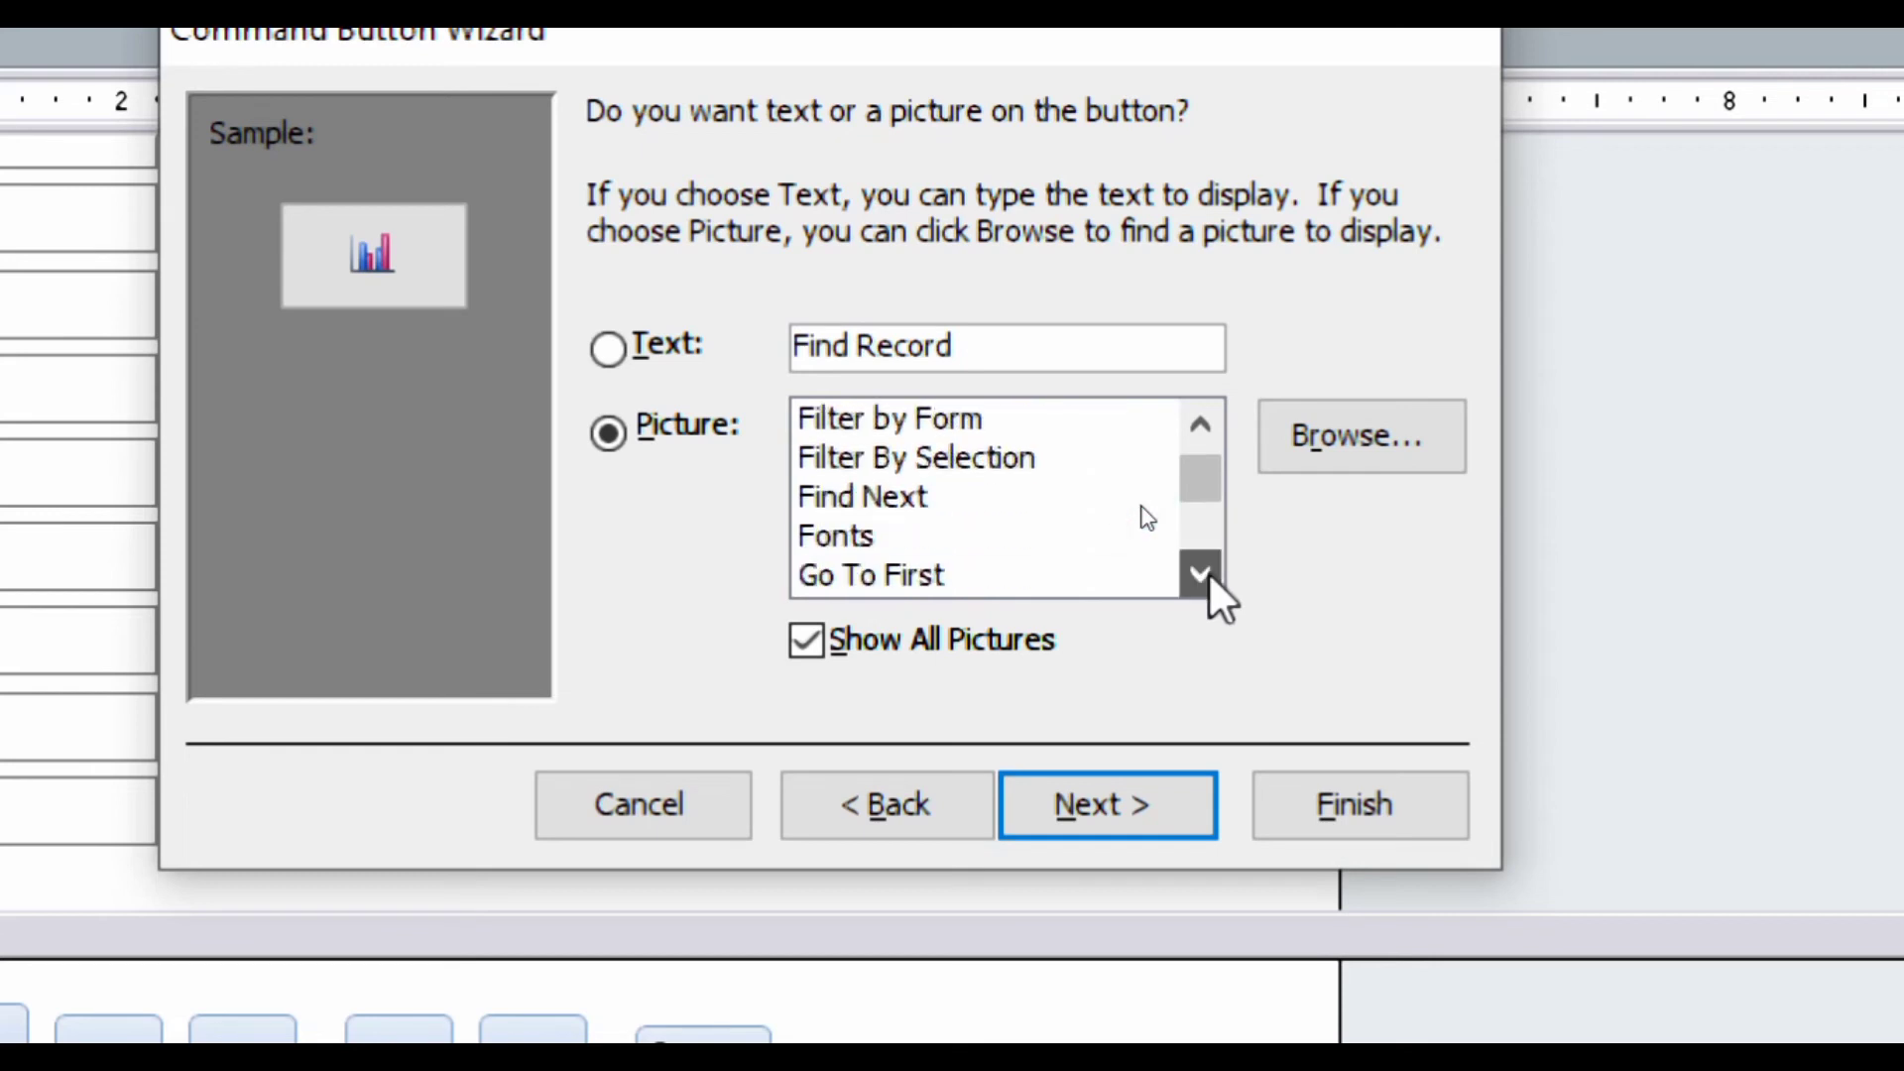
{"action": "left_click", "coordinate": [914, 496]}
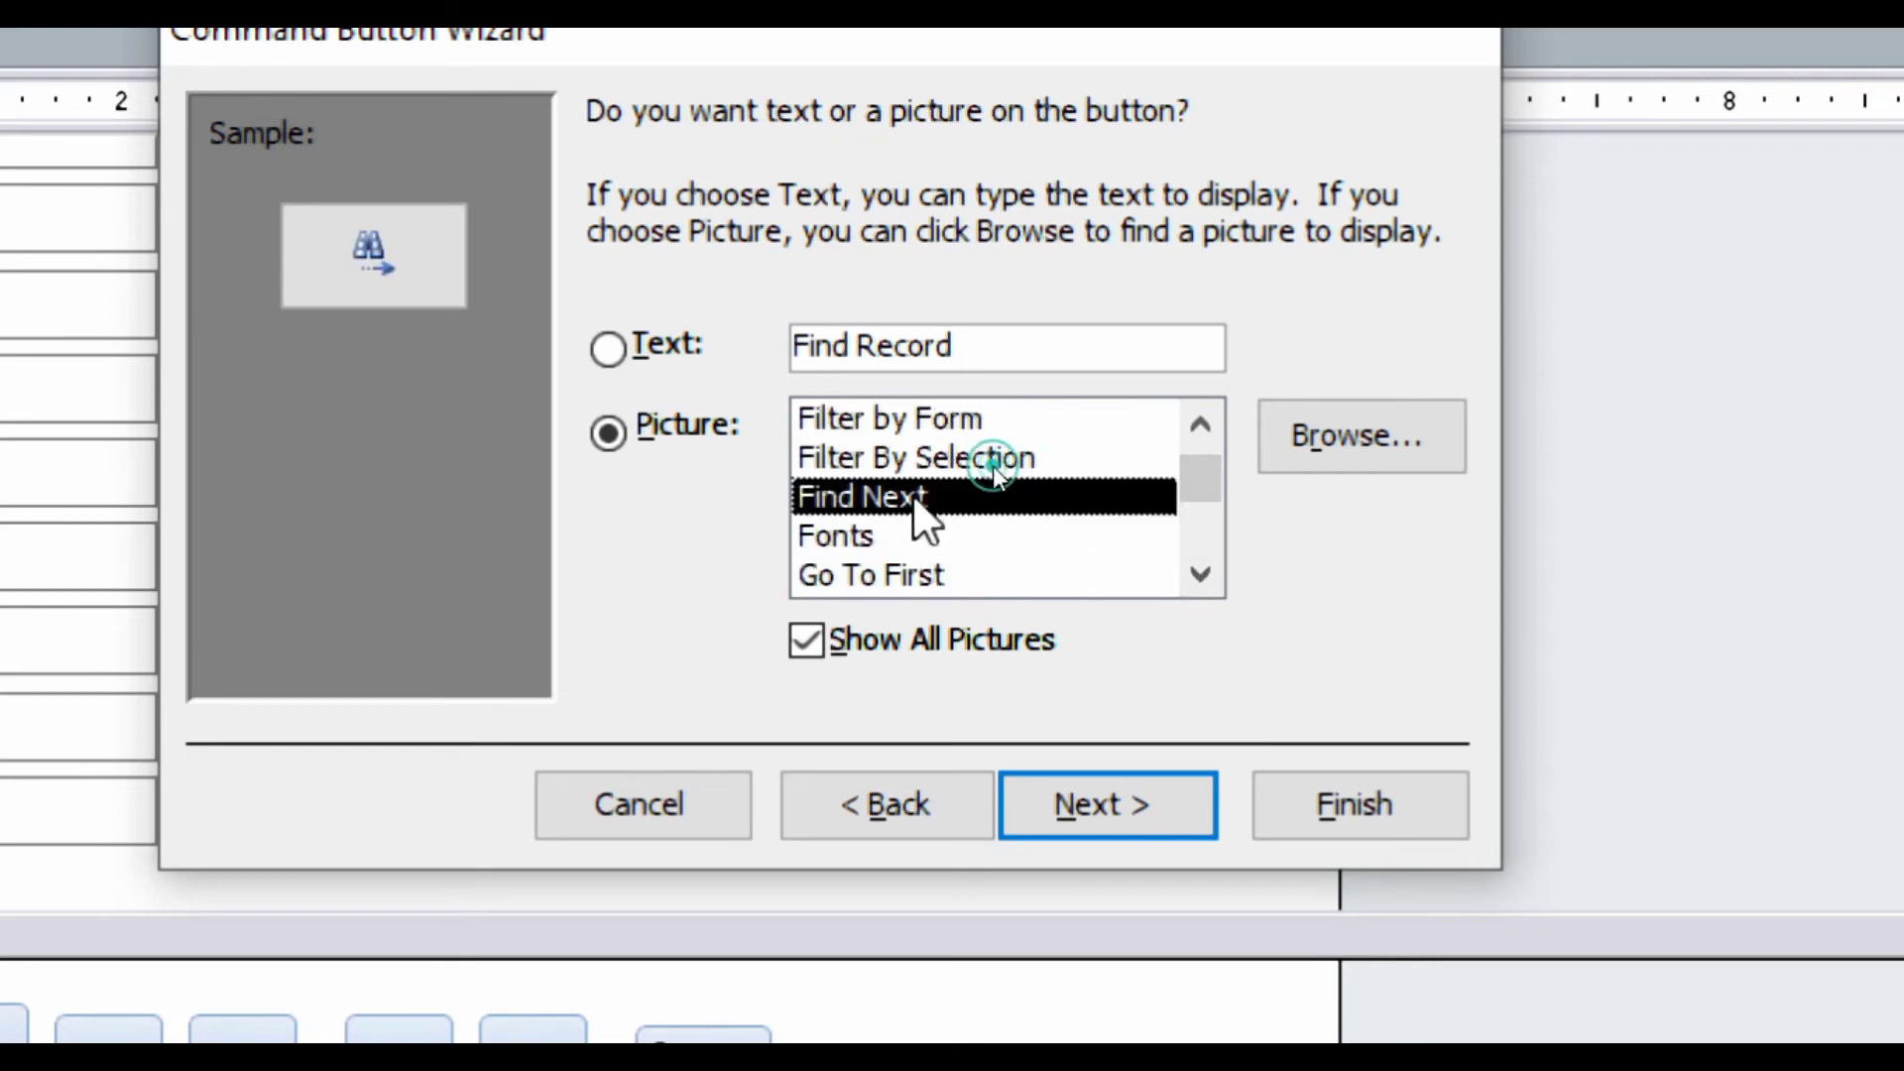
{"action": "left_click", "coordinate": [871, 530]}
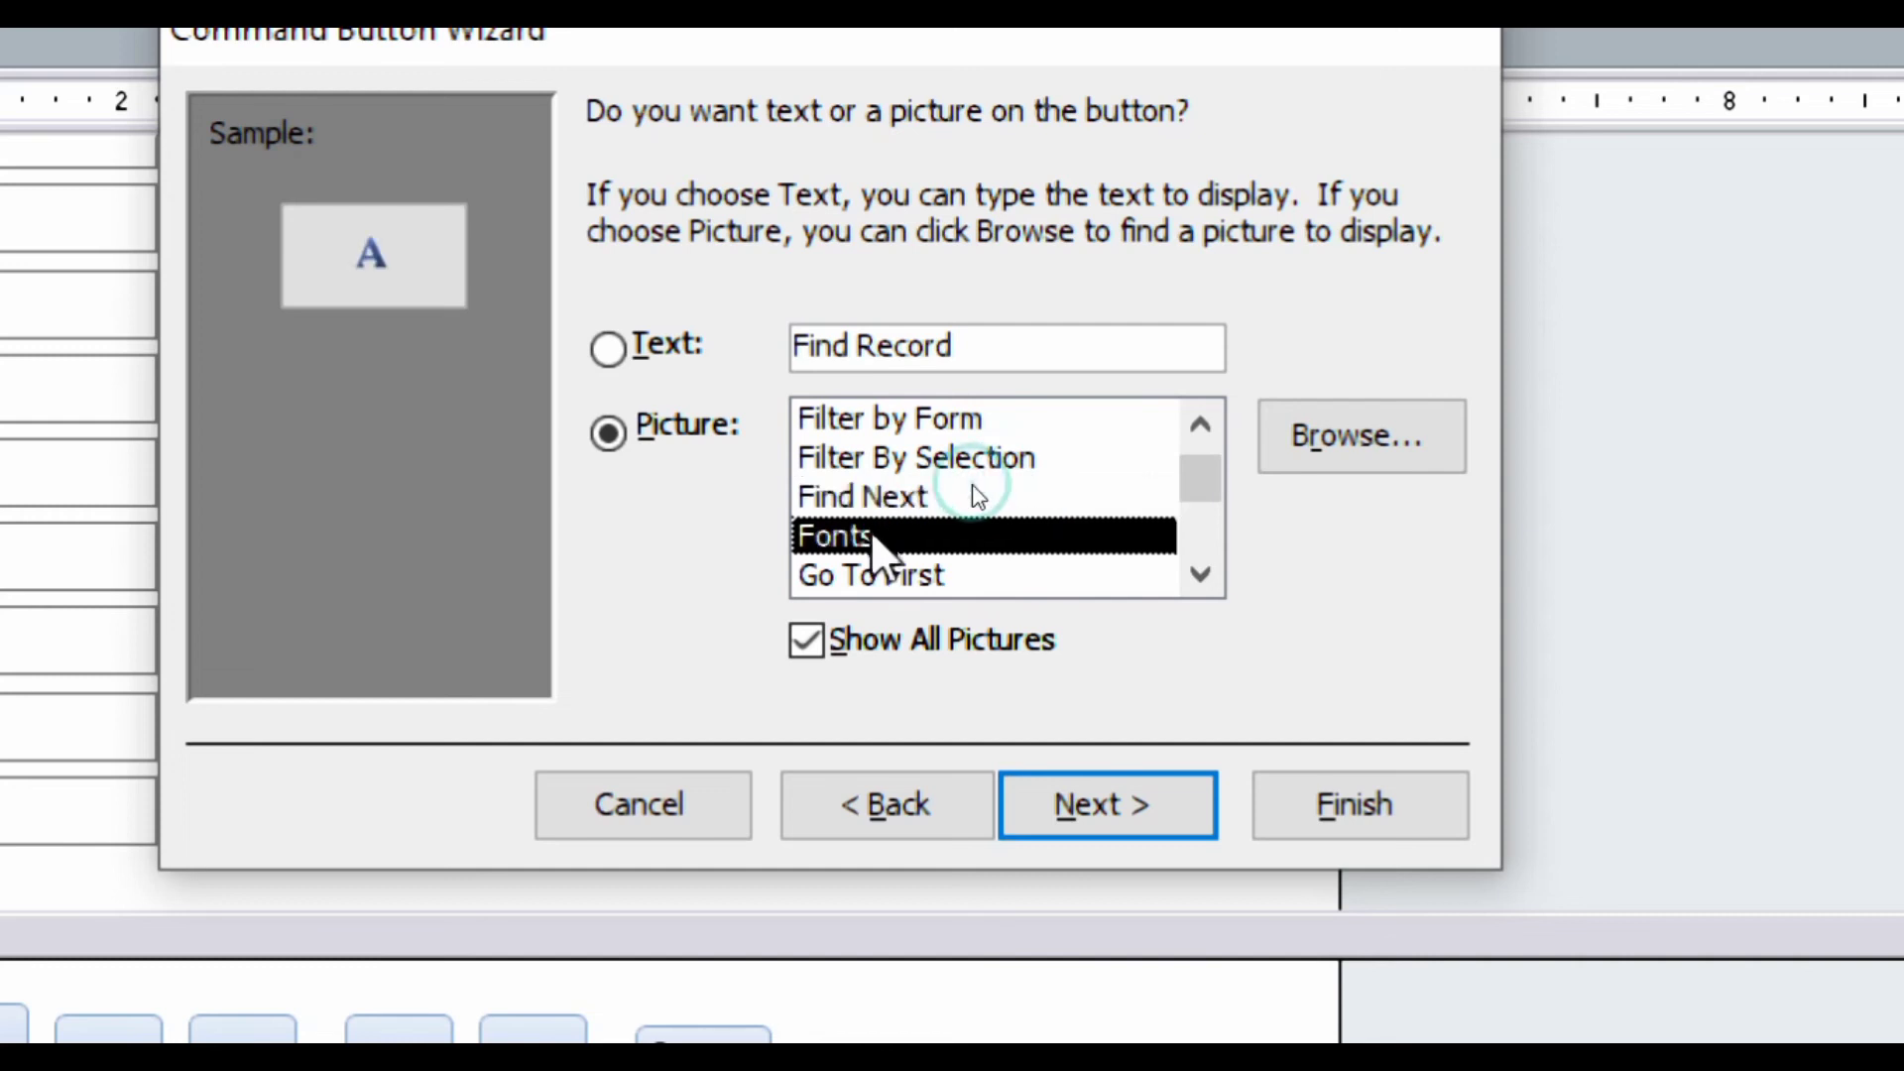
{"action": "left_click", "coordinate": [871, 463]}
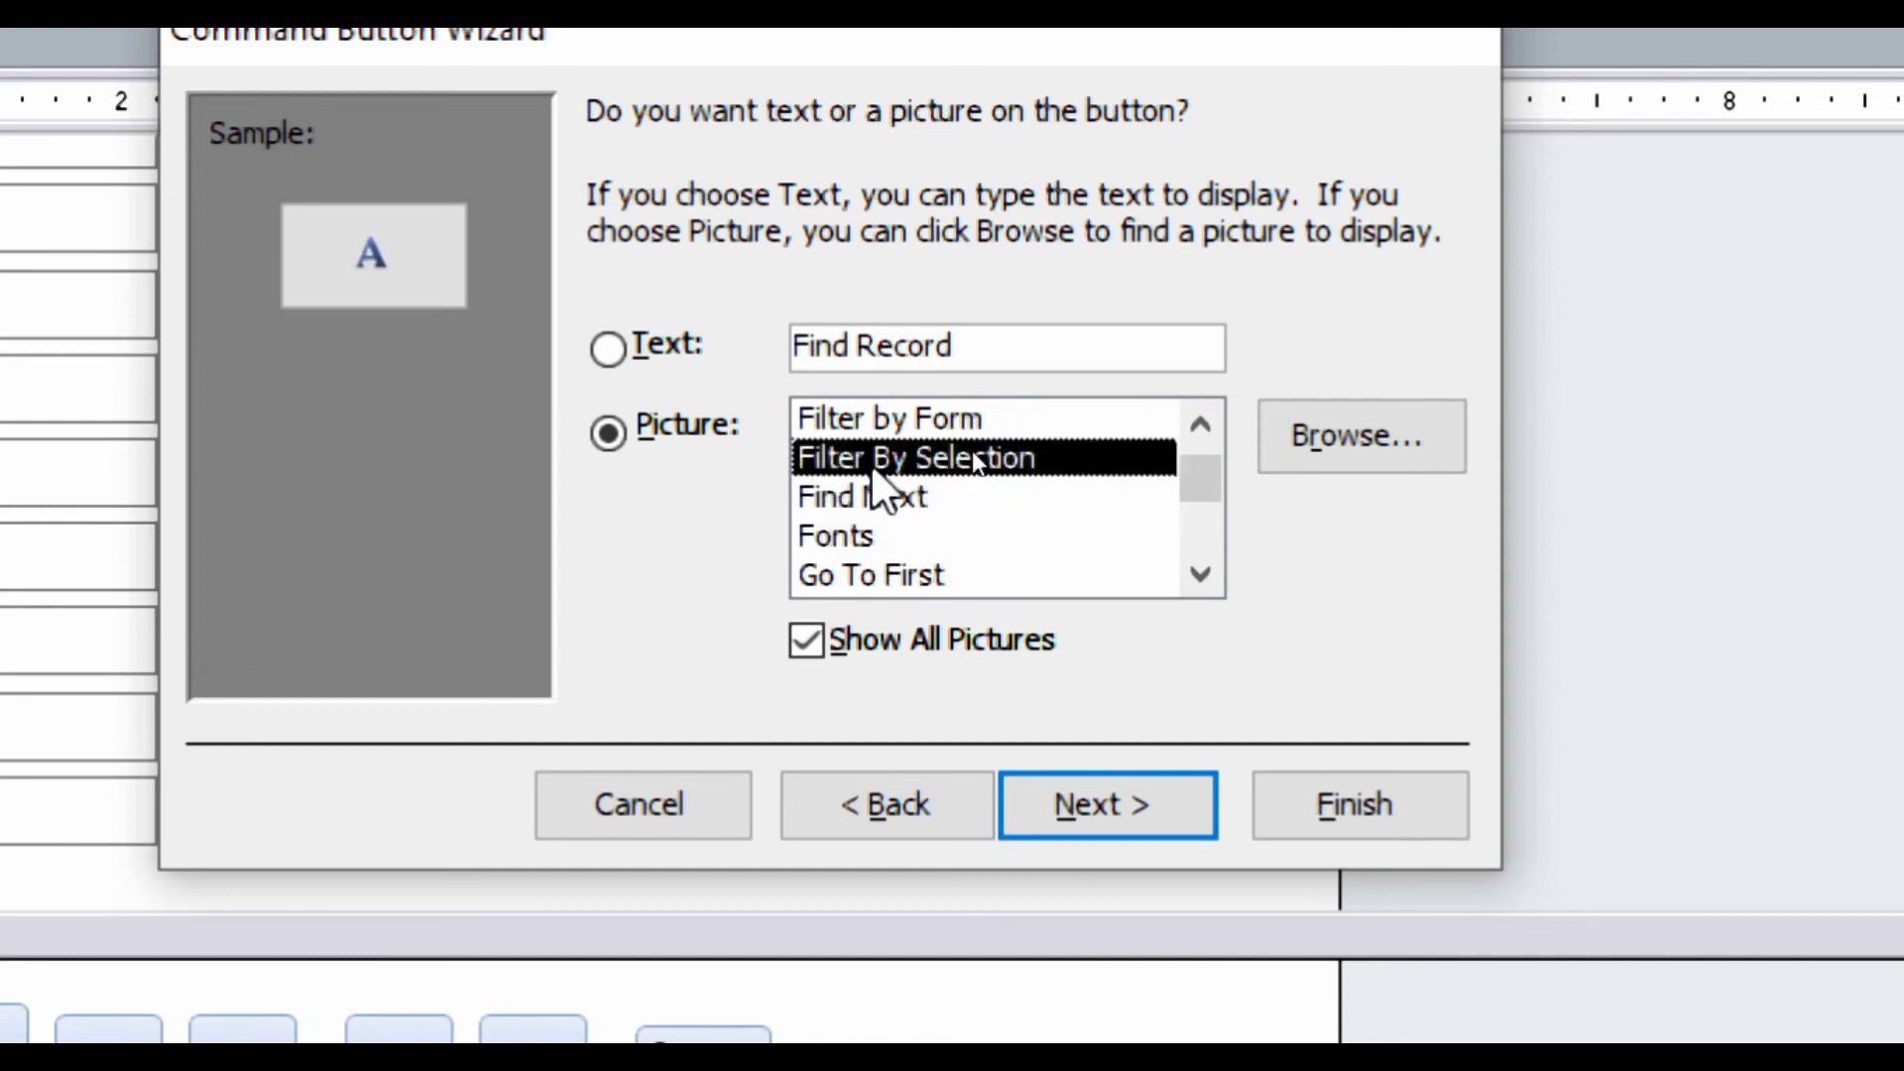
{"action": "left_click", "coordinate": [853, 582]}
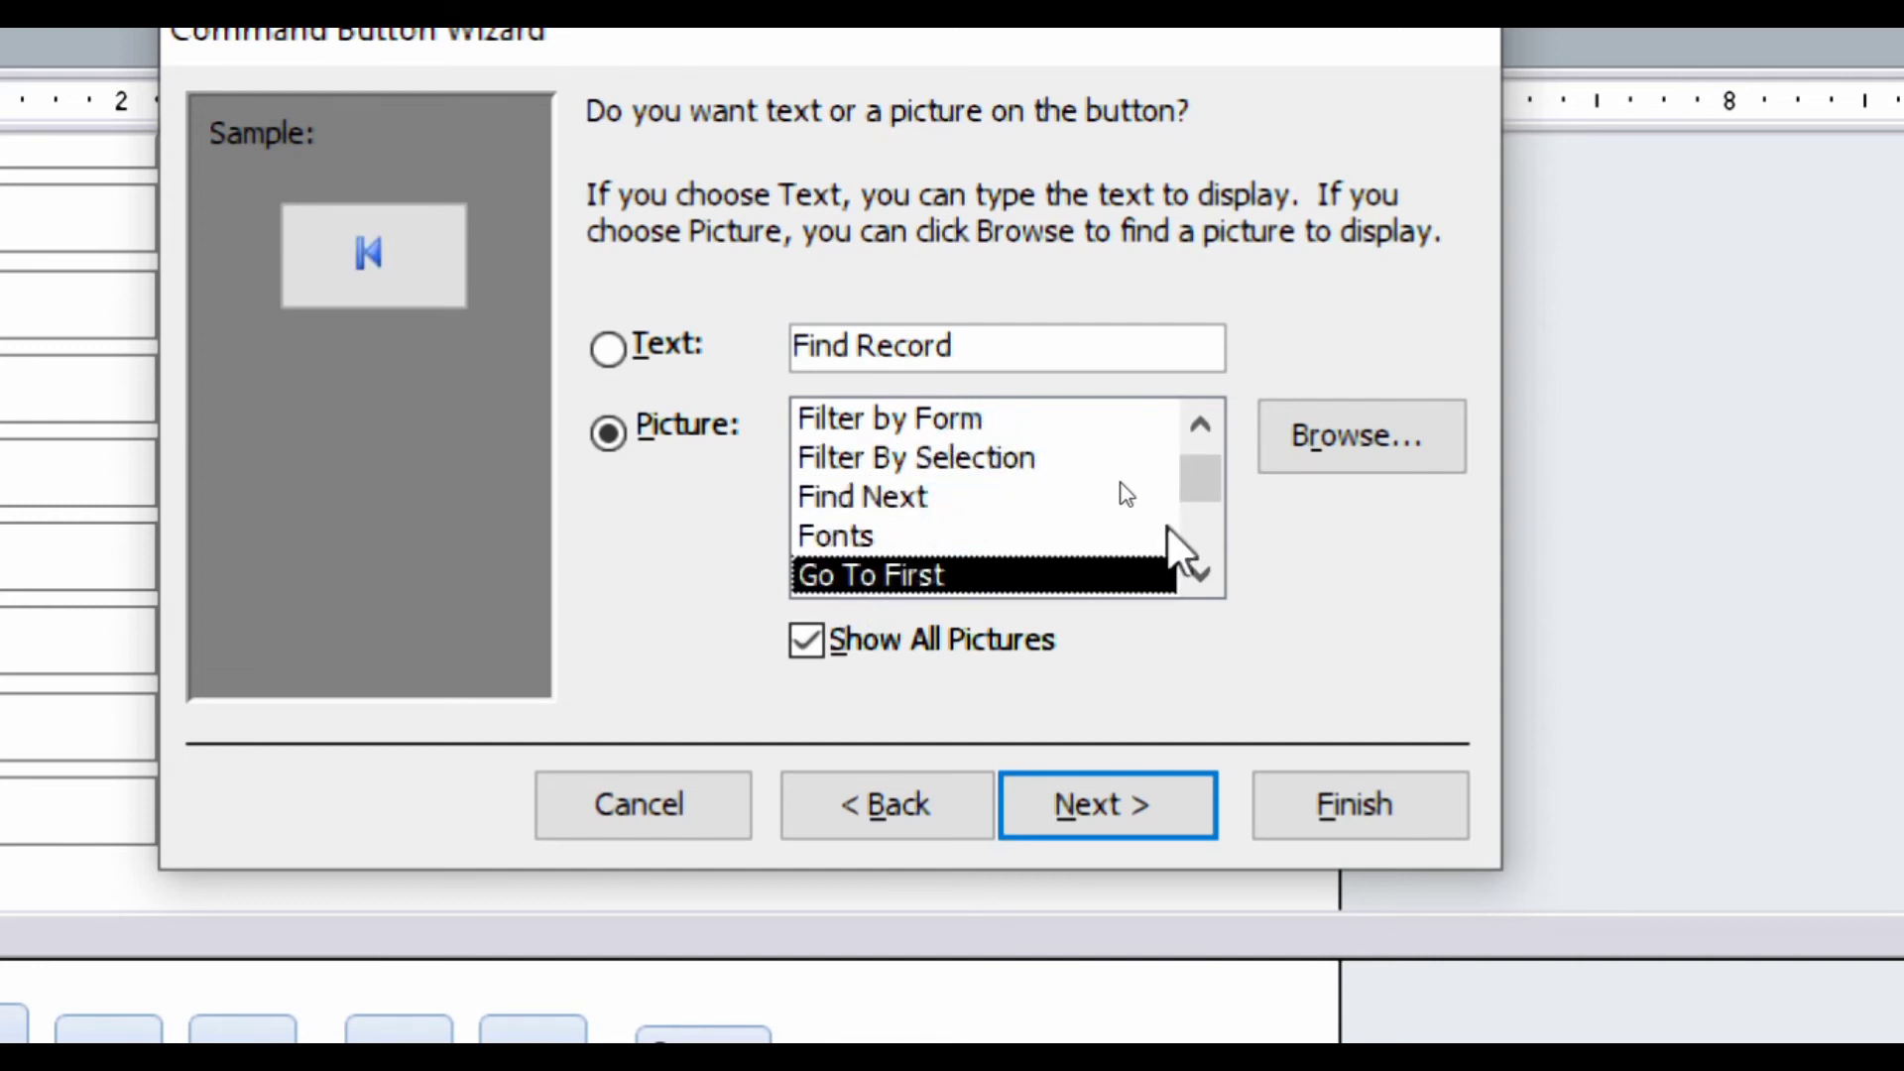
{"action": "left_click", "coordinate": [934, 650]}
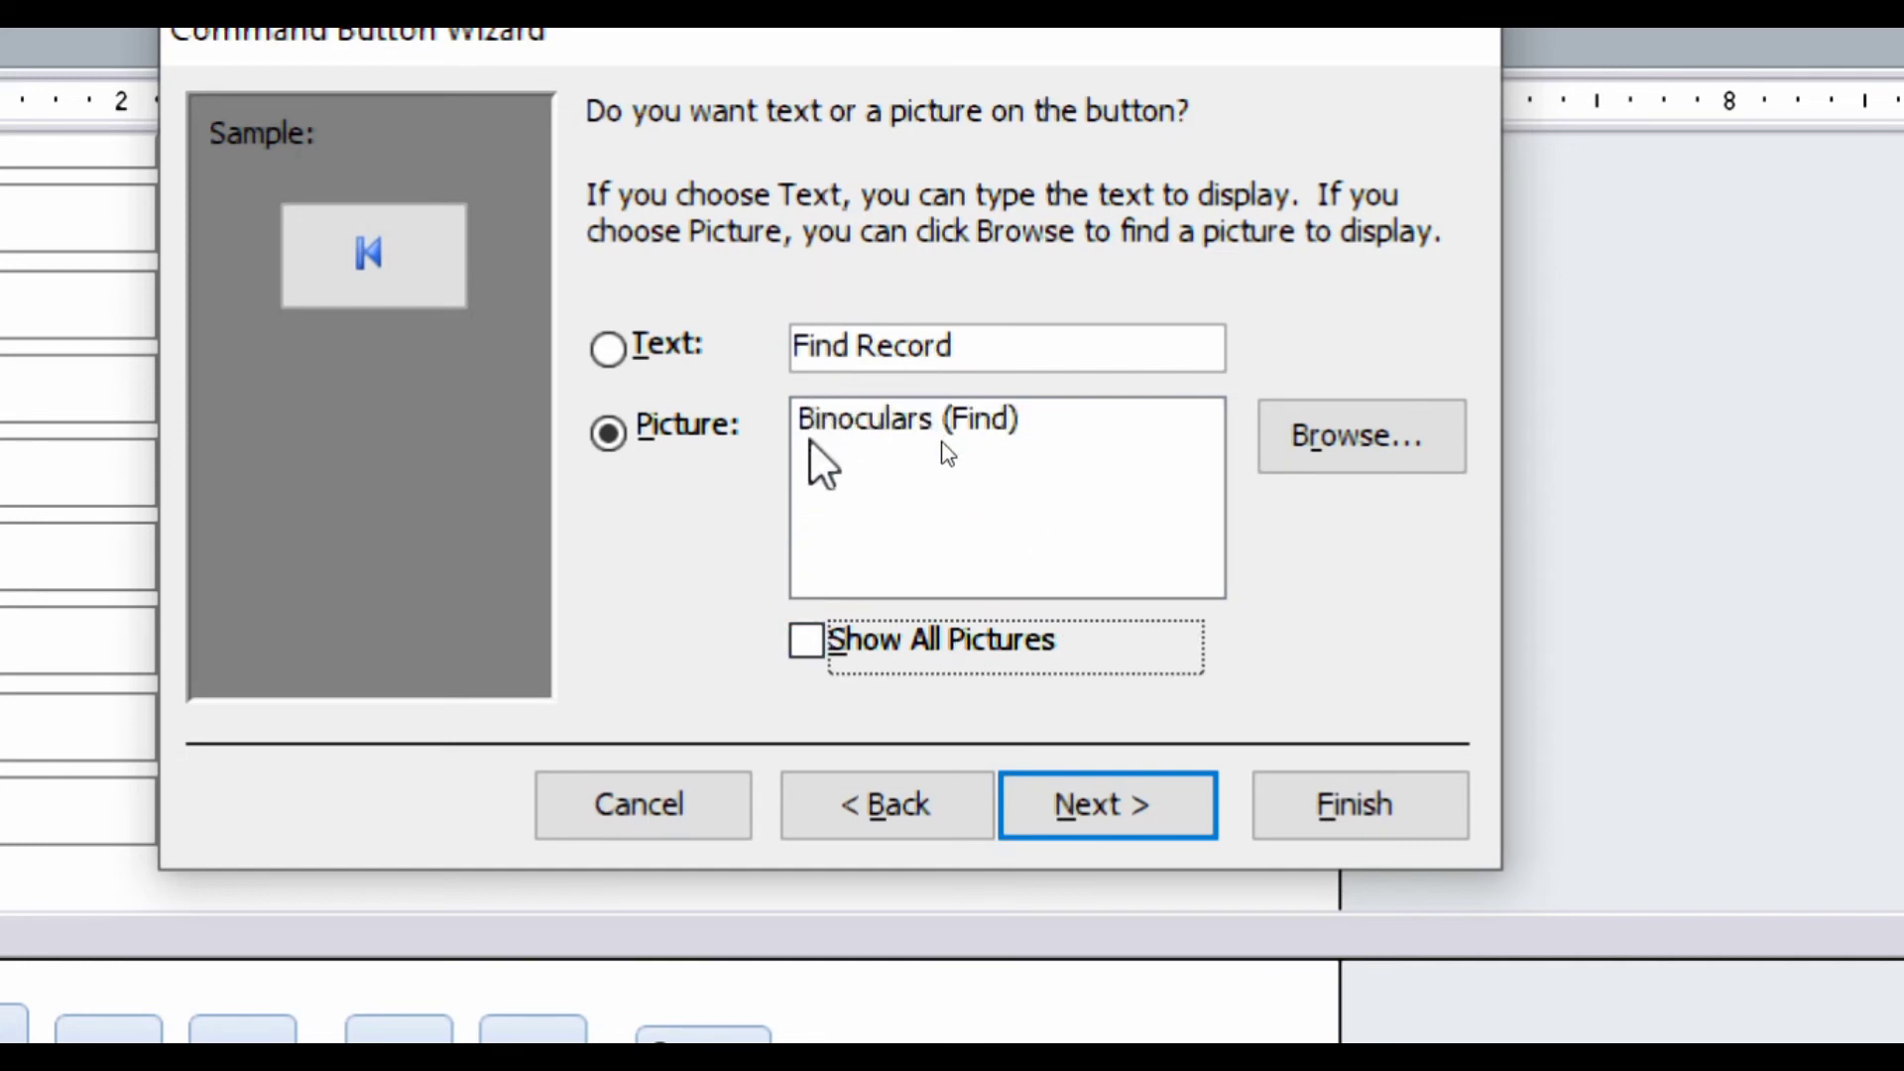
{"action": "left_click", "coordinate": [819, 422]}
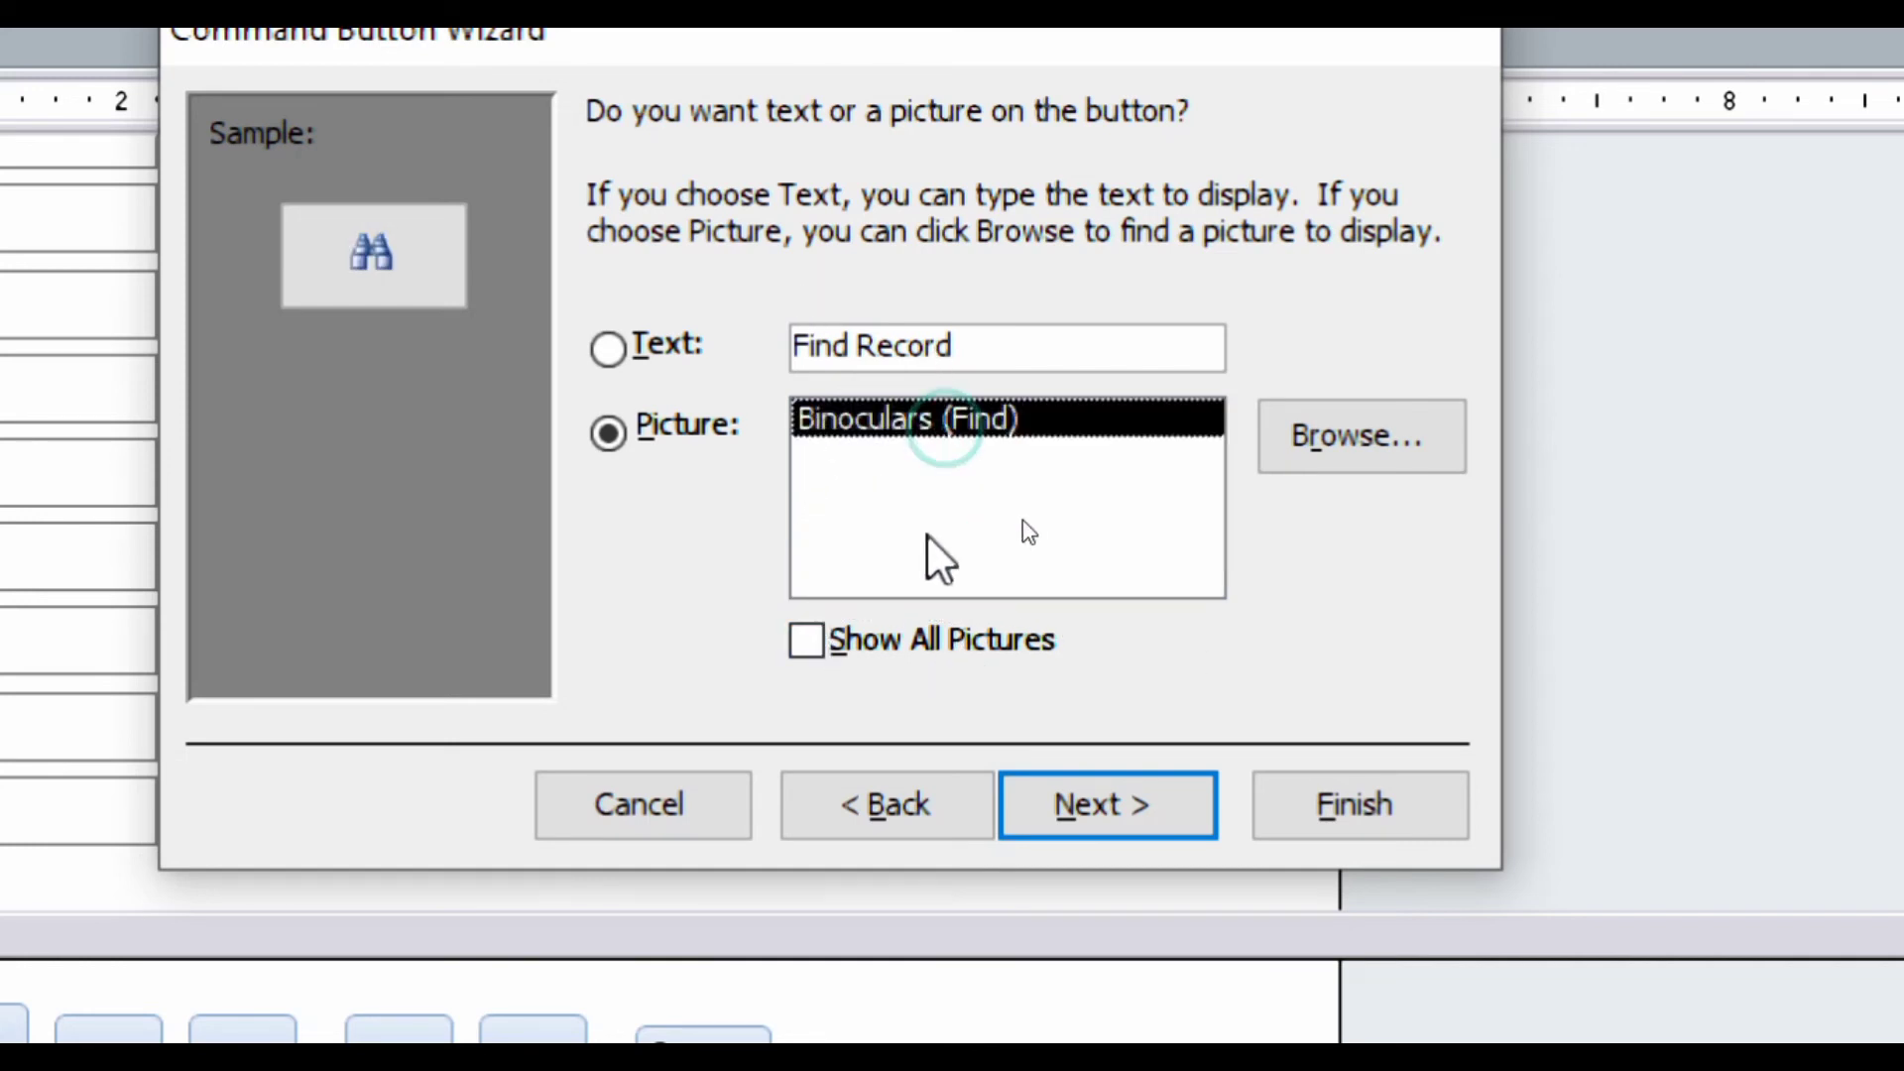
{"action": "left_click", "coordinate": [1128, 826]}
{"action": "left_click", "coordinate": [1289, 839]}
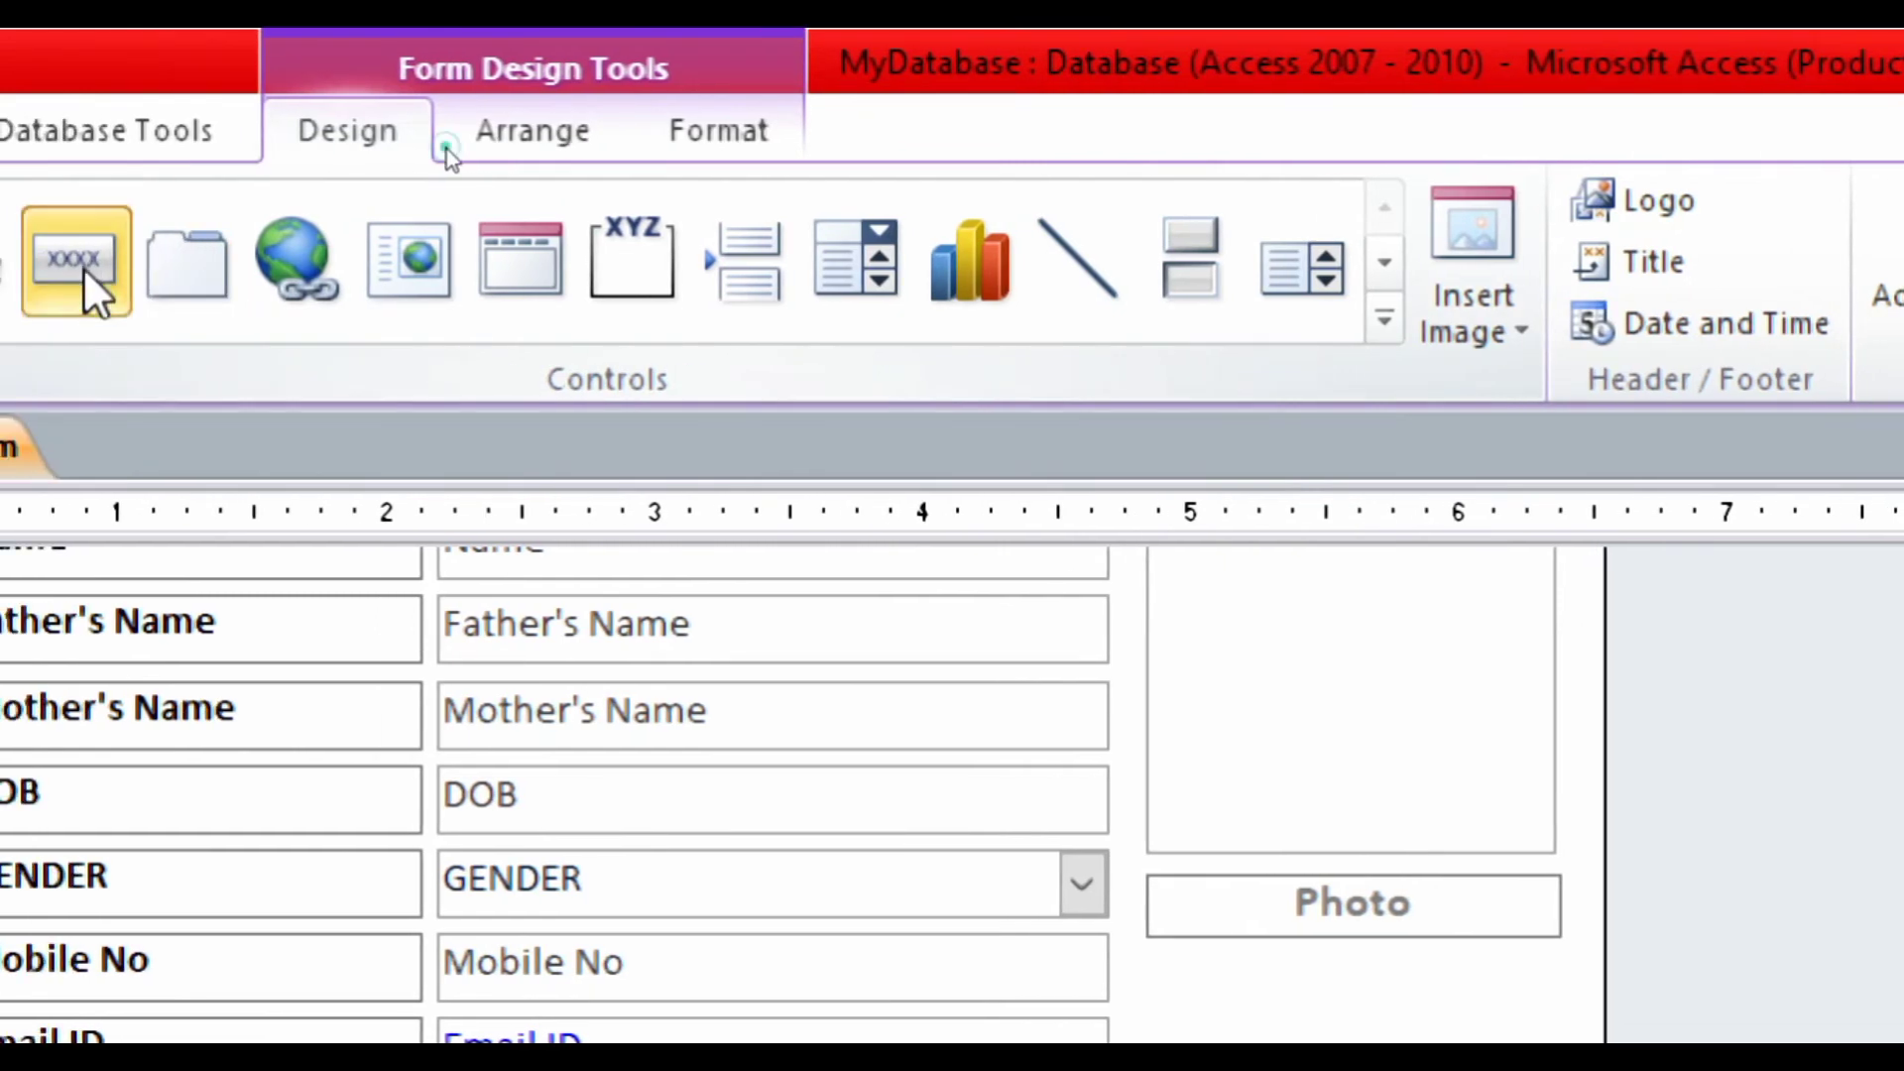
- Draw a Form Operations > Close Form button at the footer's right end with the Exit Doorway picture
{"action": "left_click", "coordinate": [17, 268]}
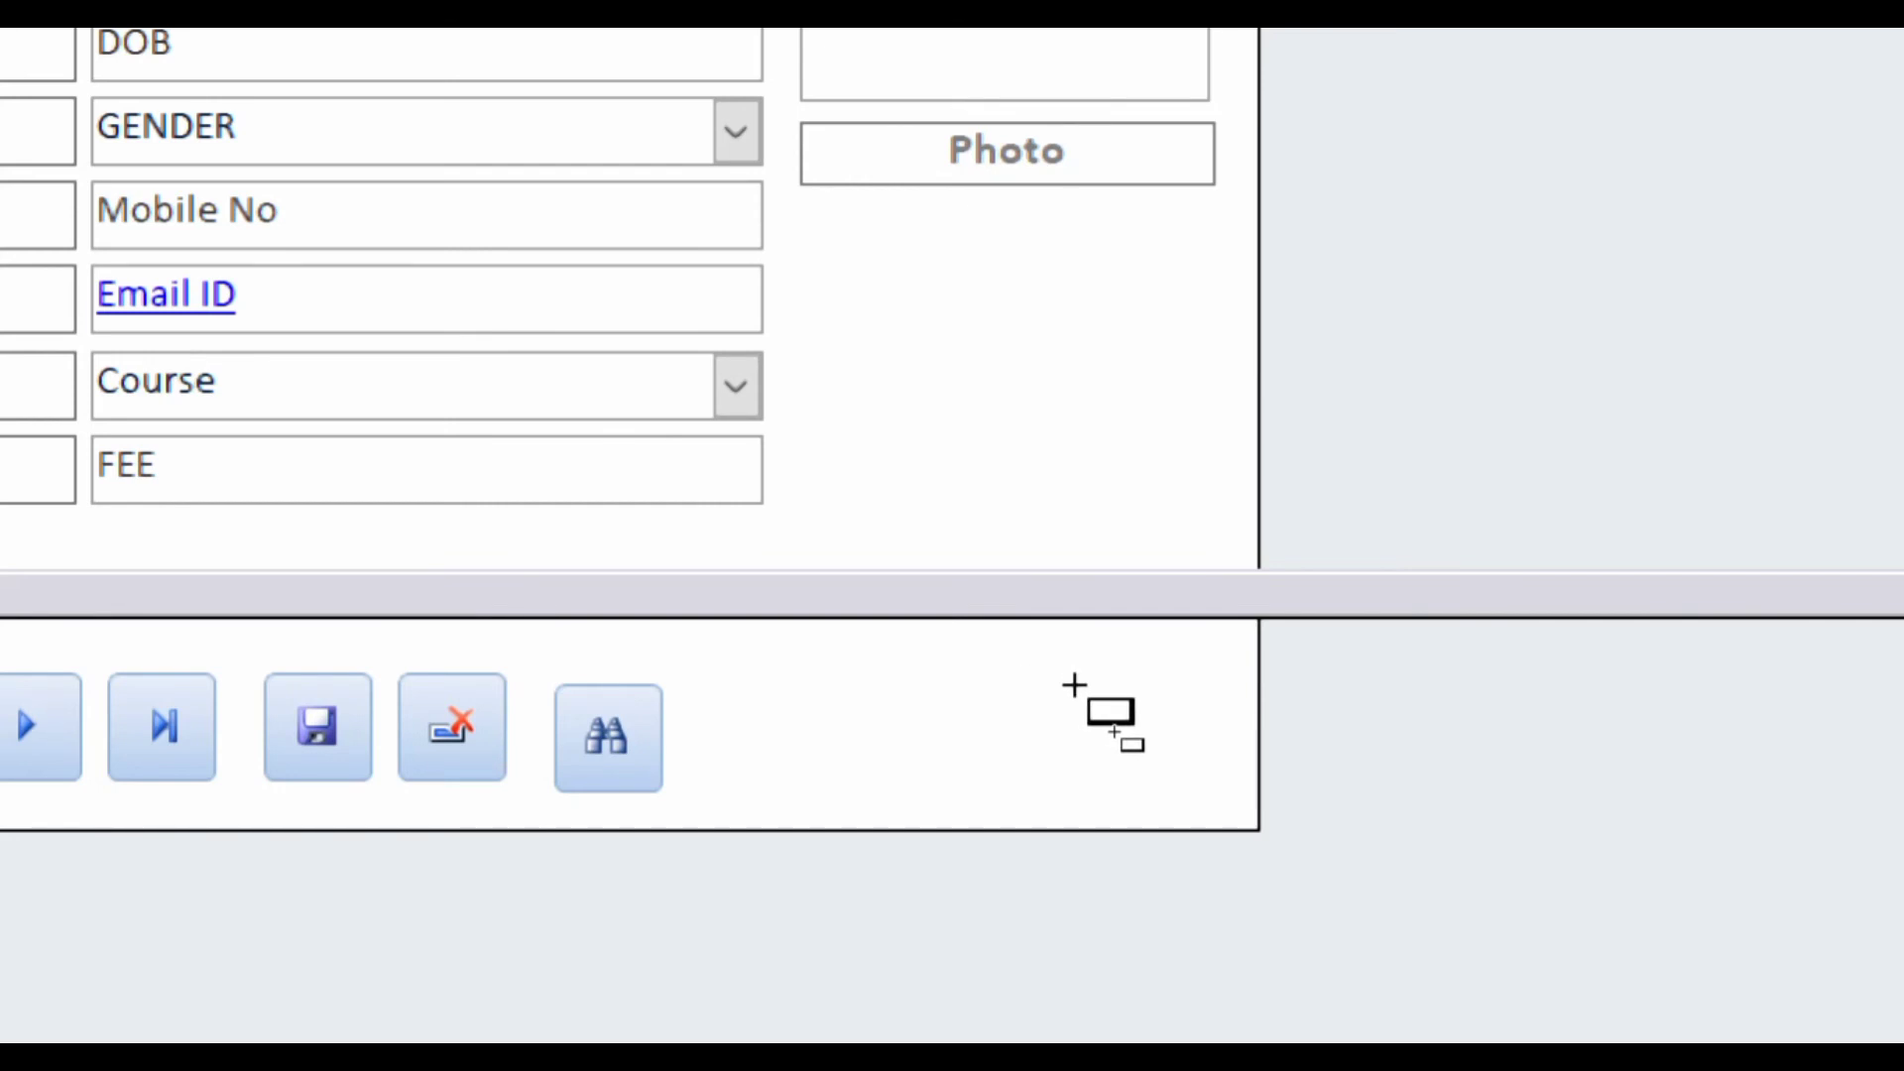
{"action": "left_click_drag", "start_coordinate": [1075, 685], "coordinate": [1194, 758]}
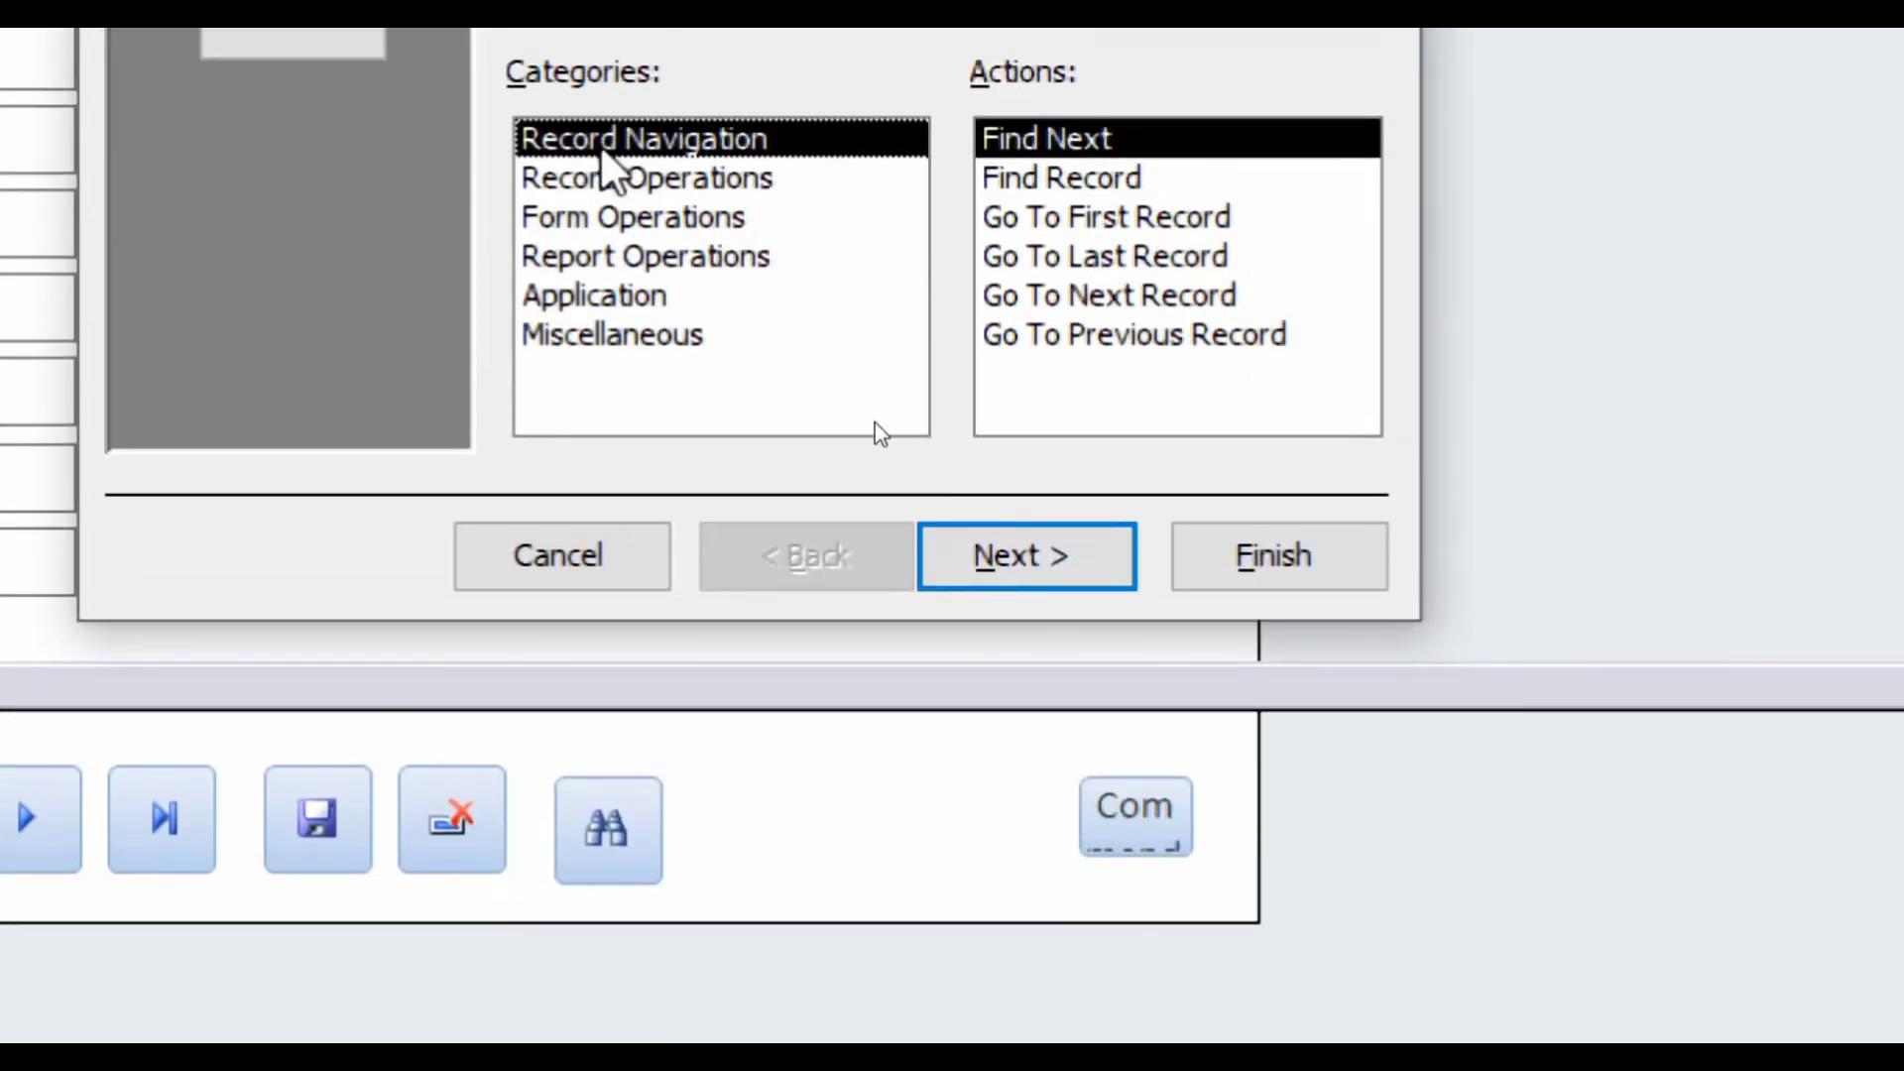
{"action": "left_click", "coordinate": [585, 124]}
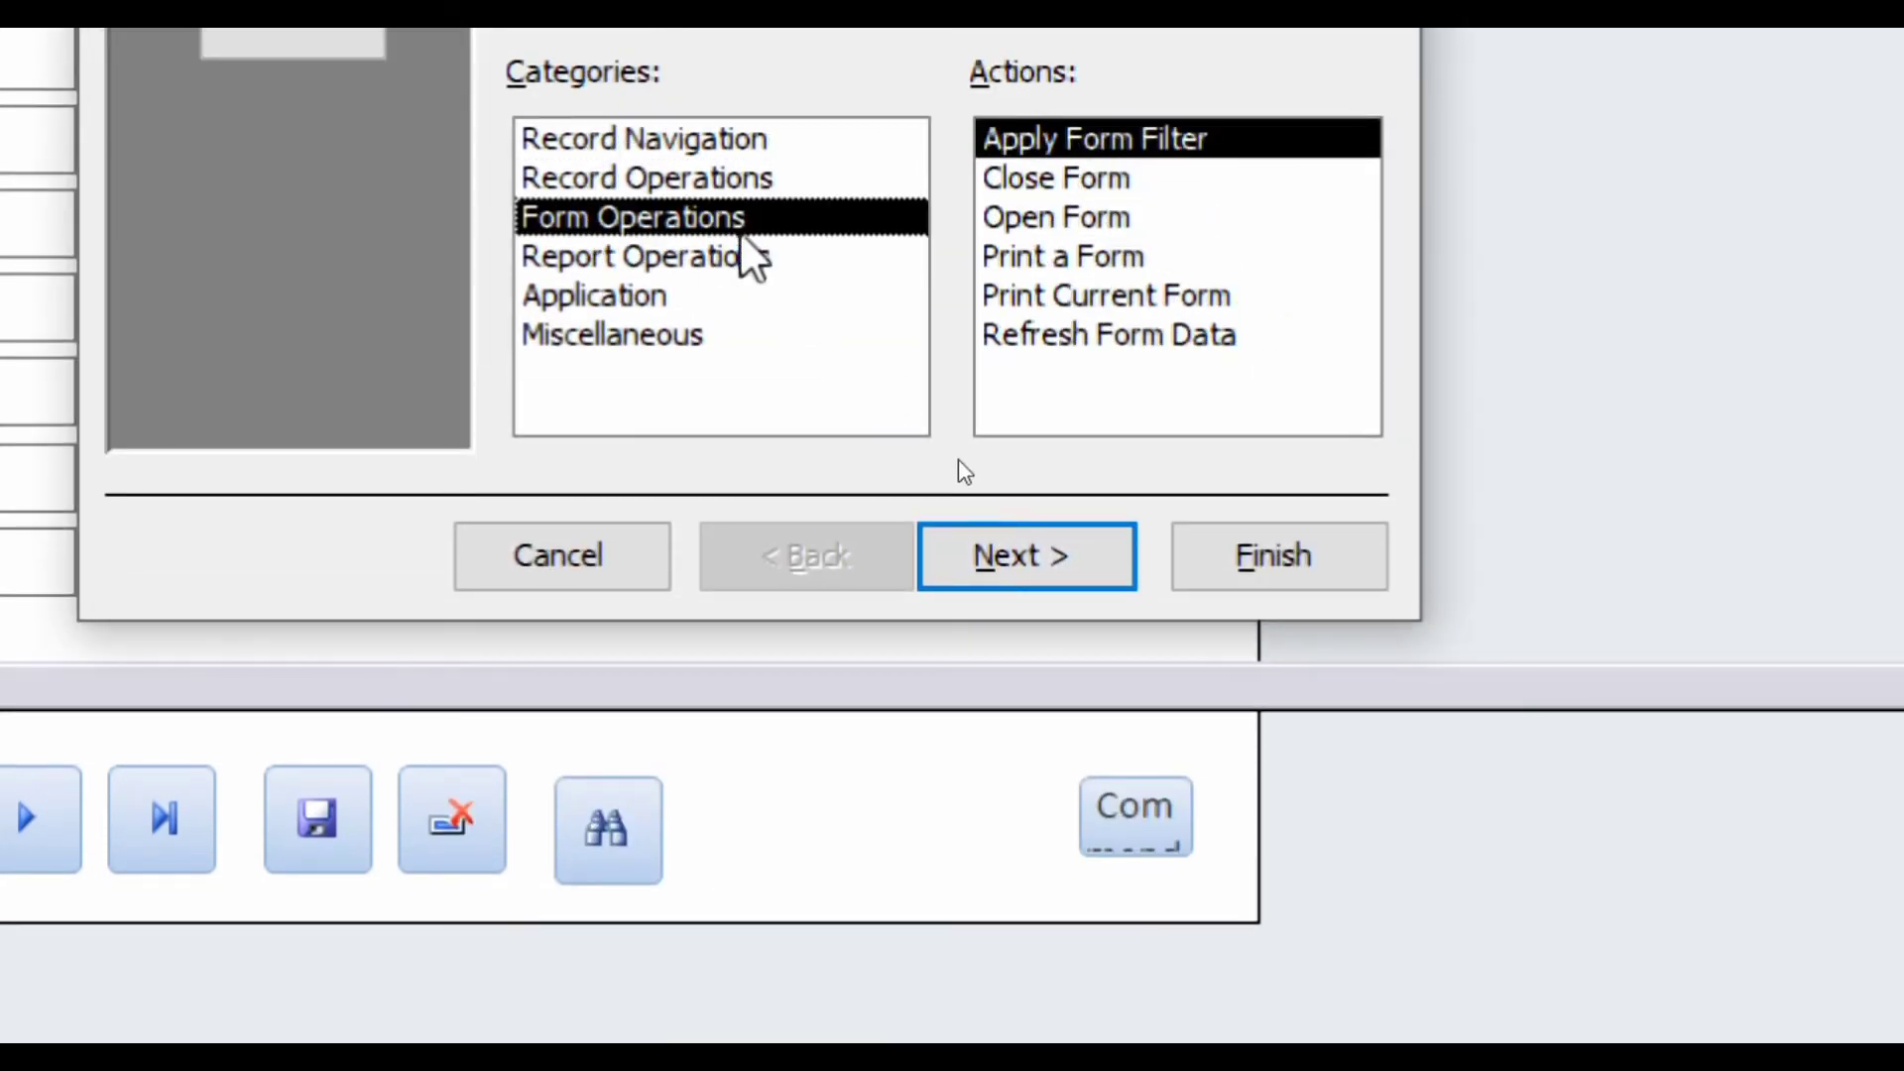
{"action": "left_click", "coordinate": [1068, 181]}
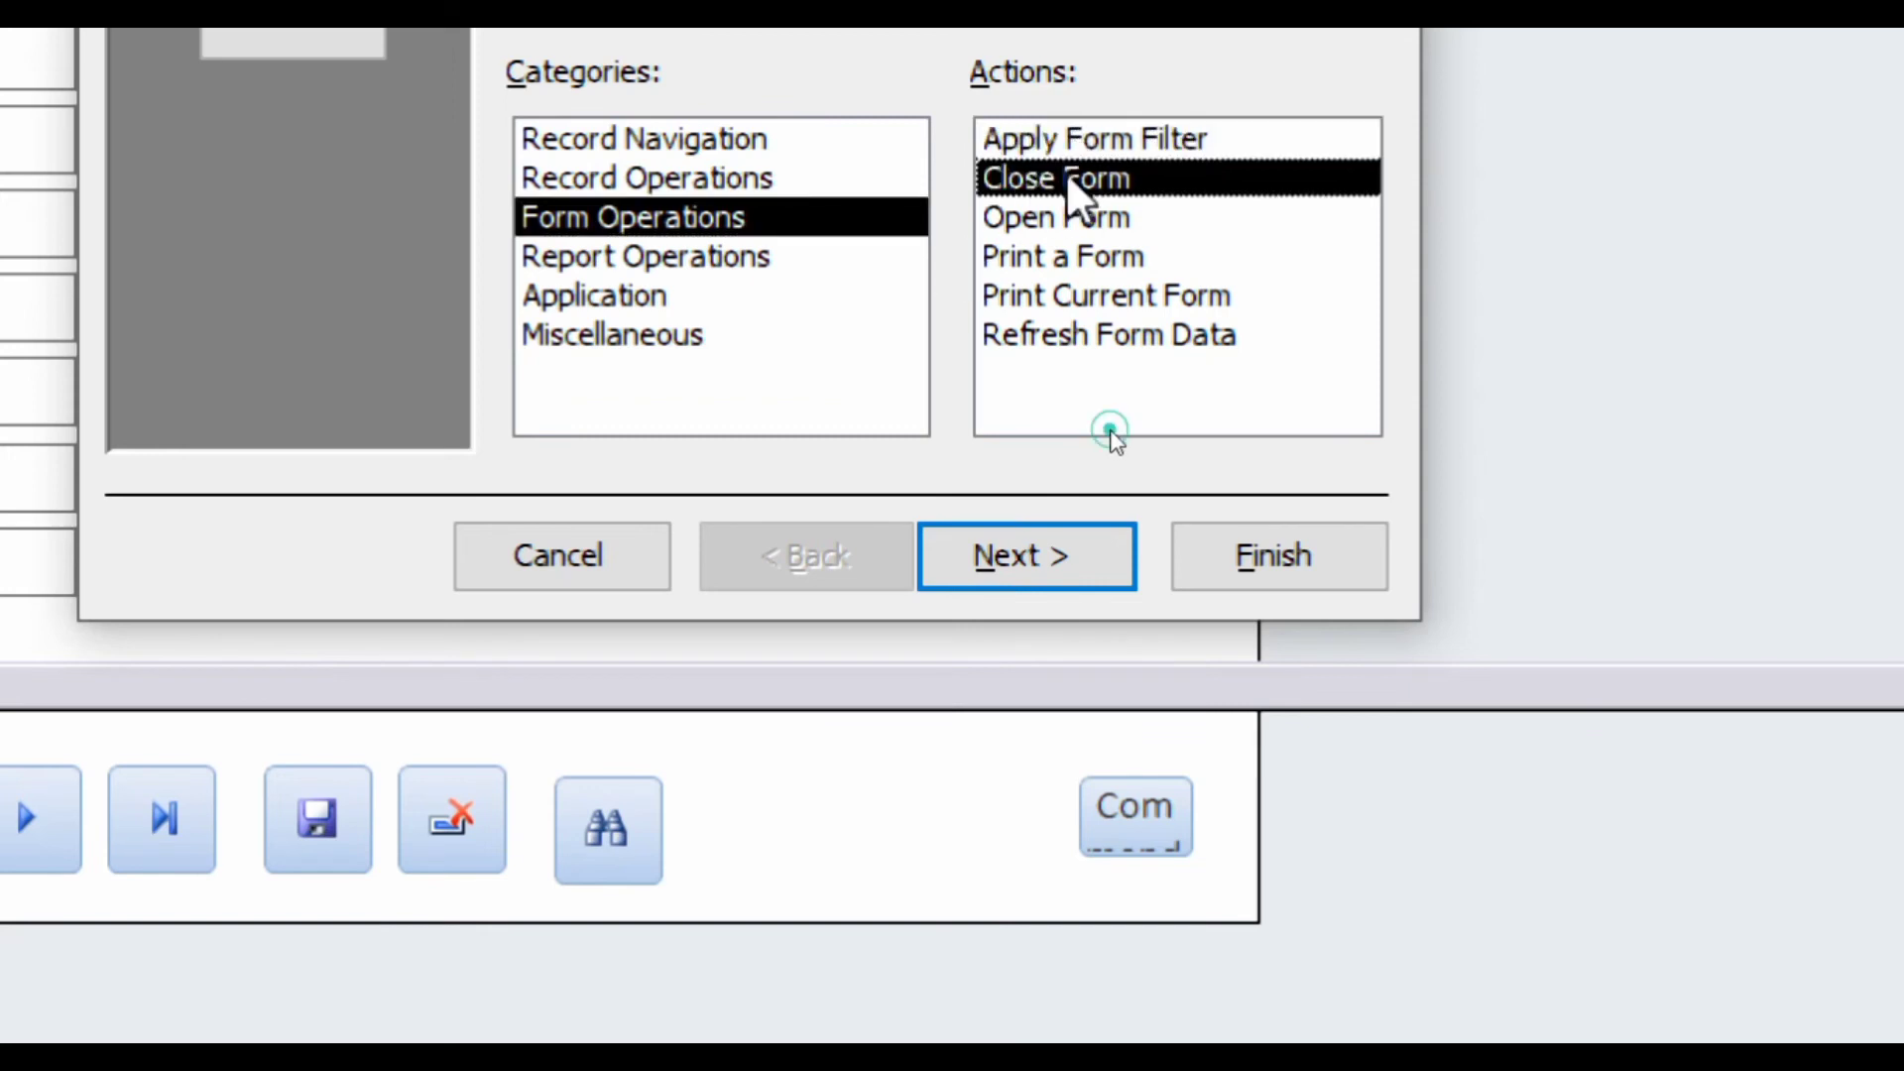
{"action": "left_click", "coordinate": [1002, 550]}
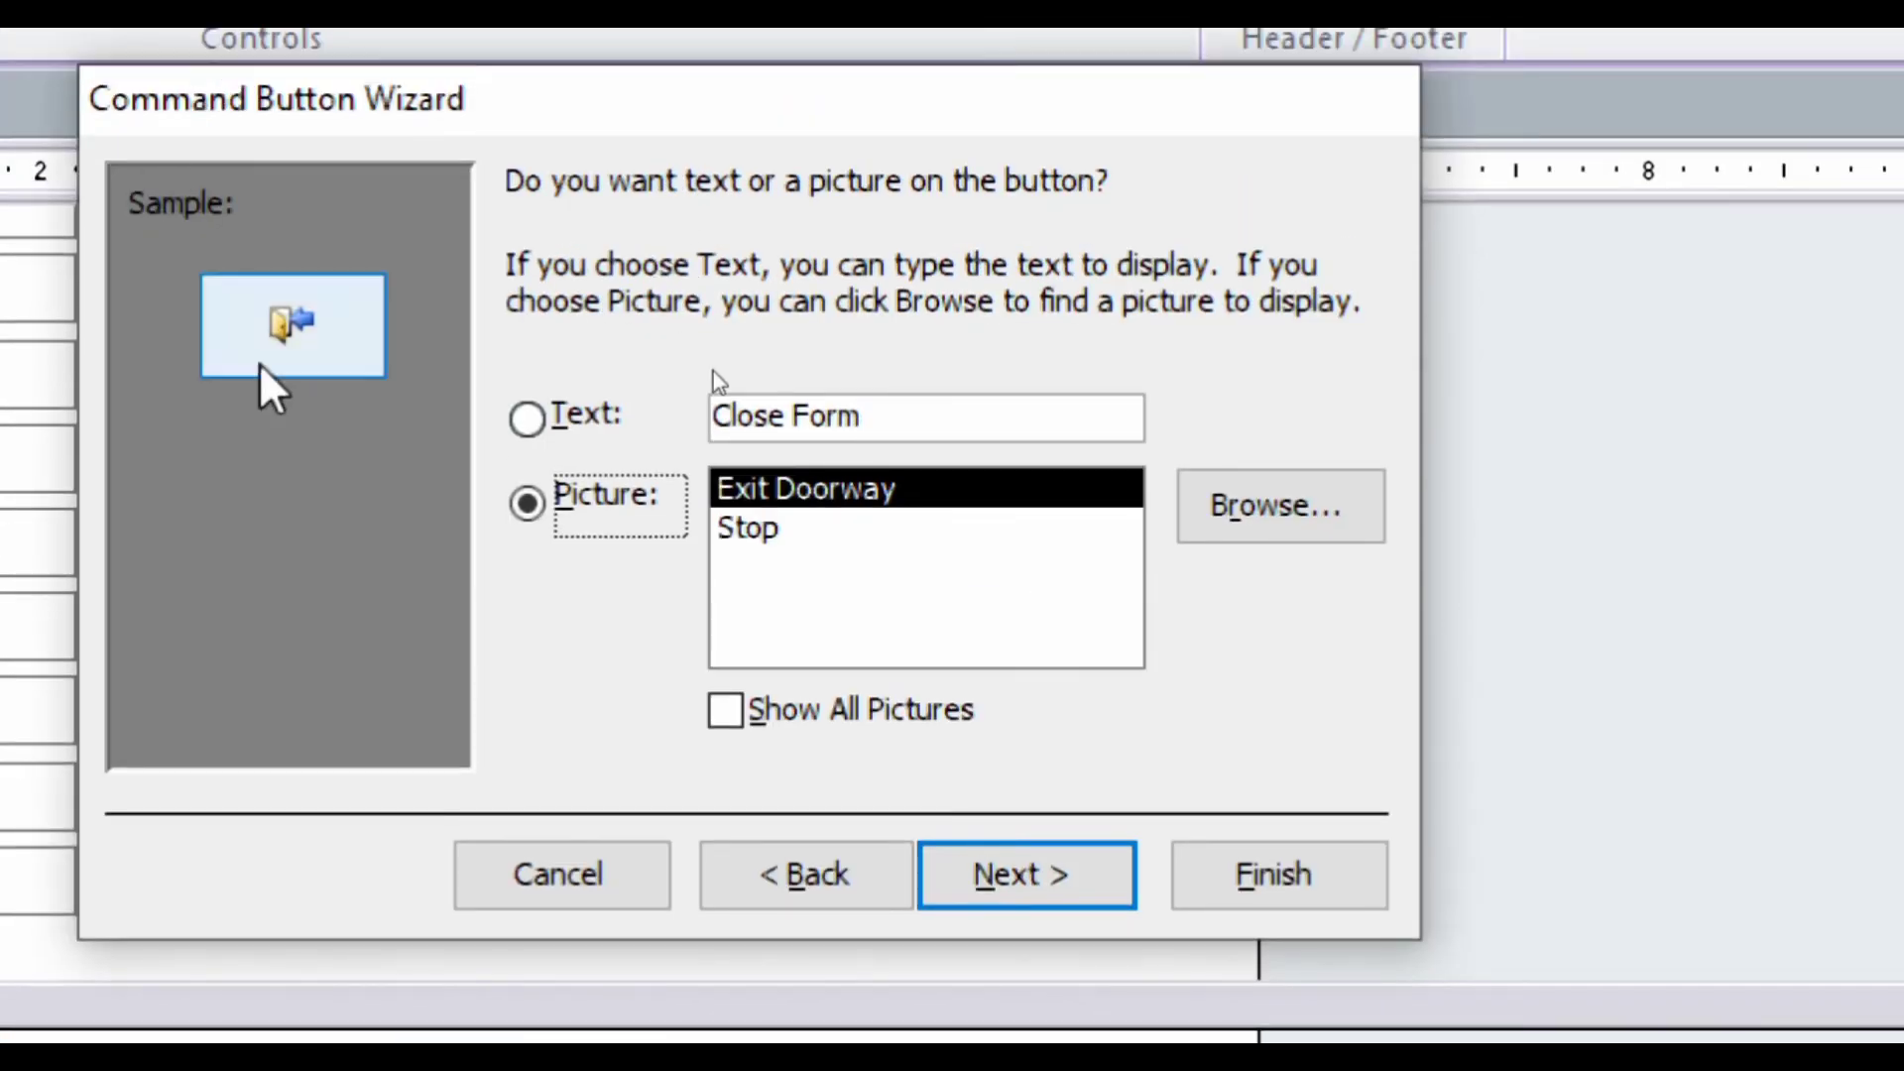
{"action": "left_click", "coordinate": [748, 536]}
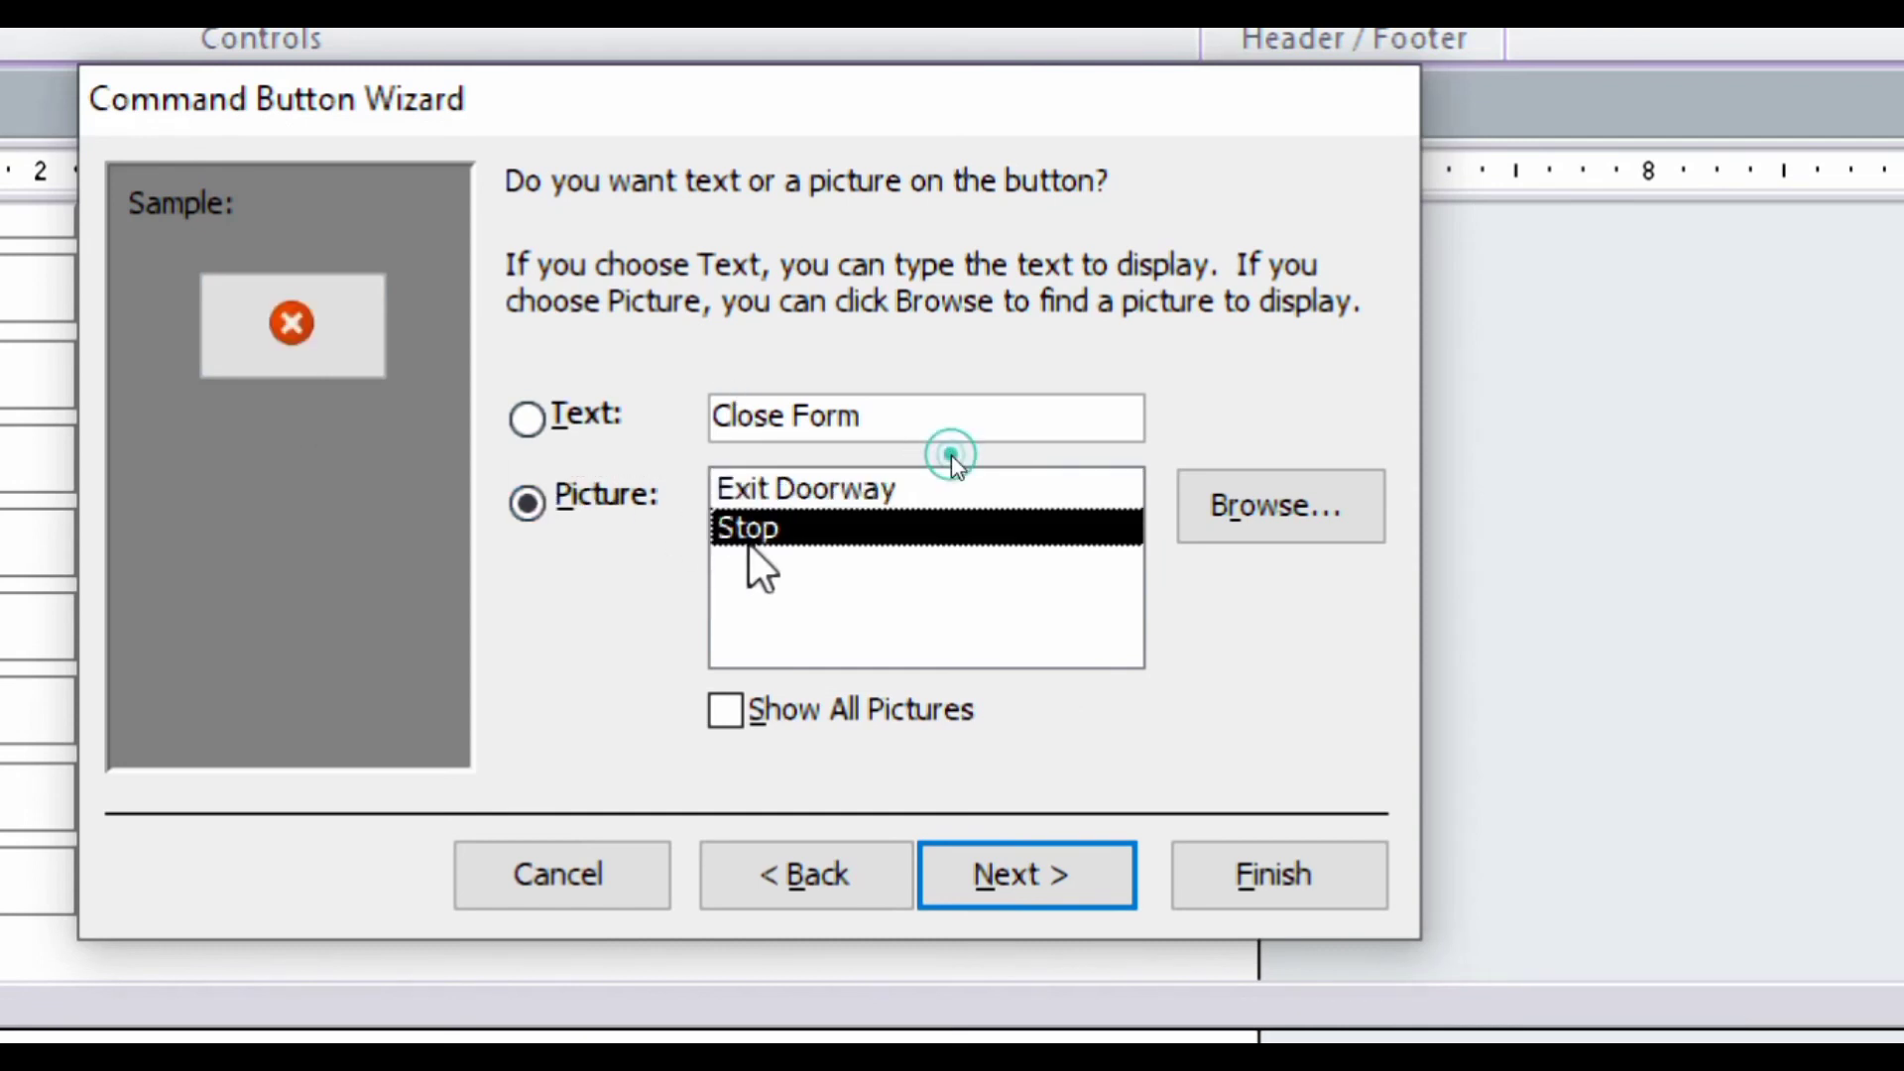
{"action": "left_click", "coordinate": [753, 490]}
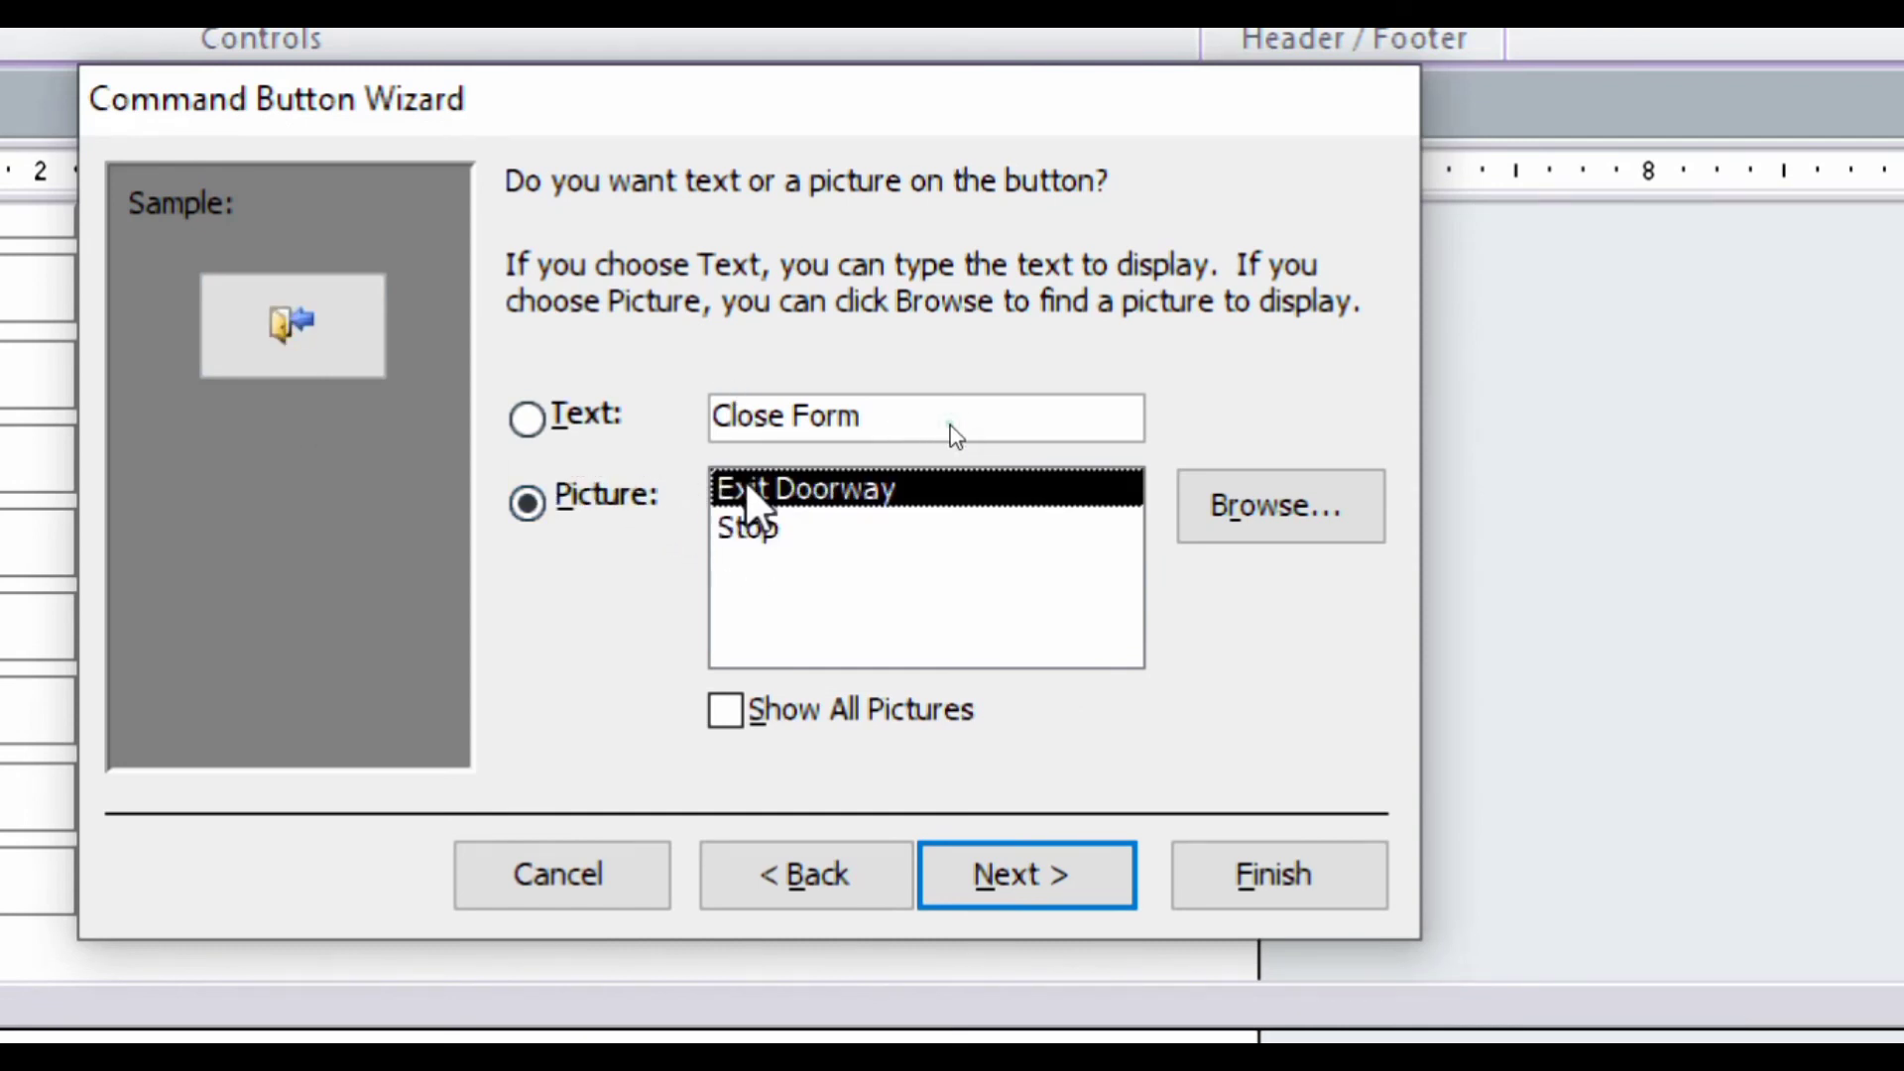
{"action": "left_click", "coordinate": [1062, 873]}
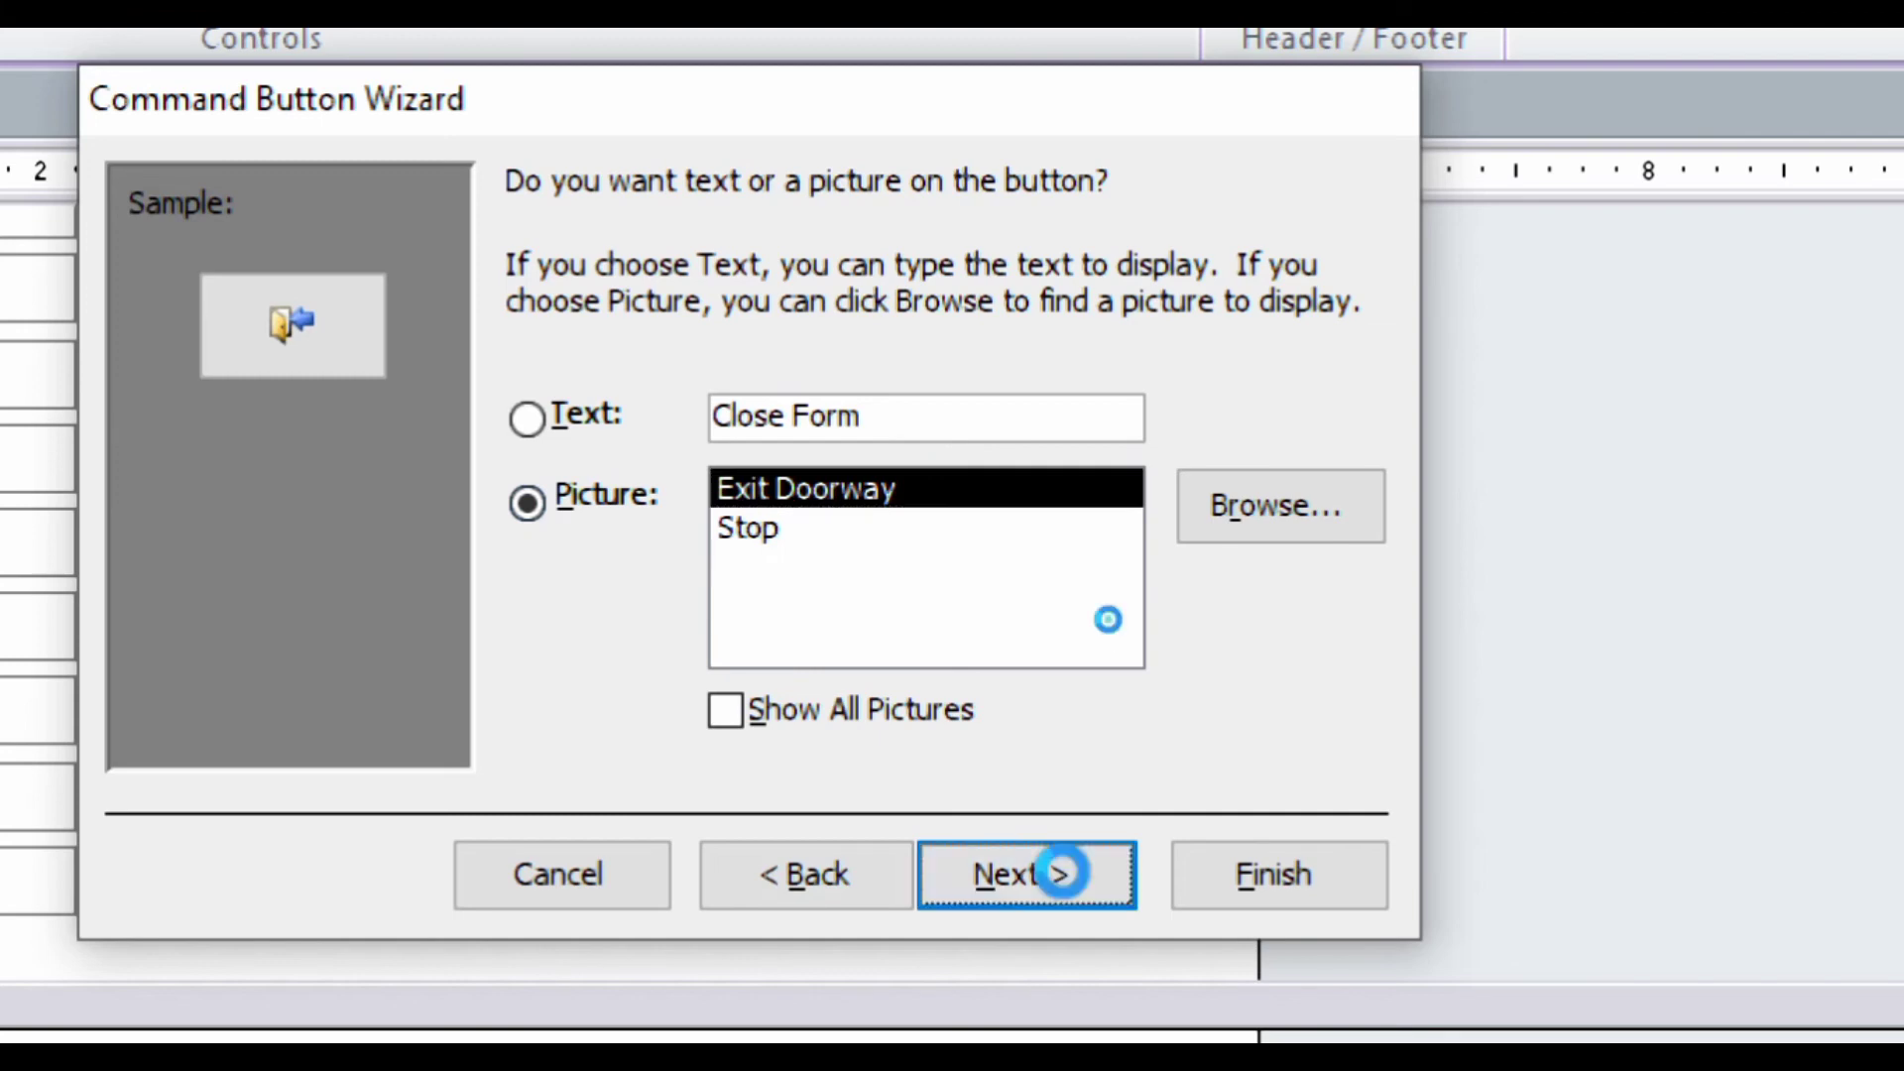
{"action": "left_click", "coordinate": [1224, 877]}
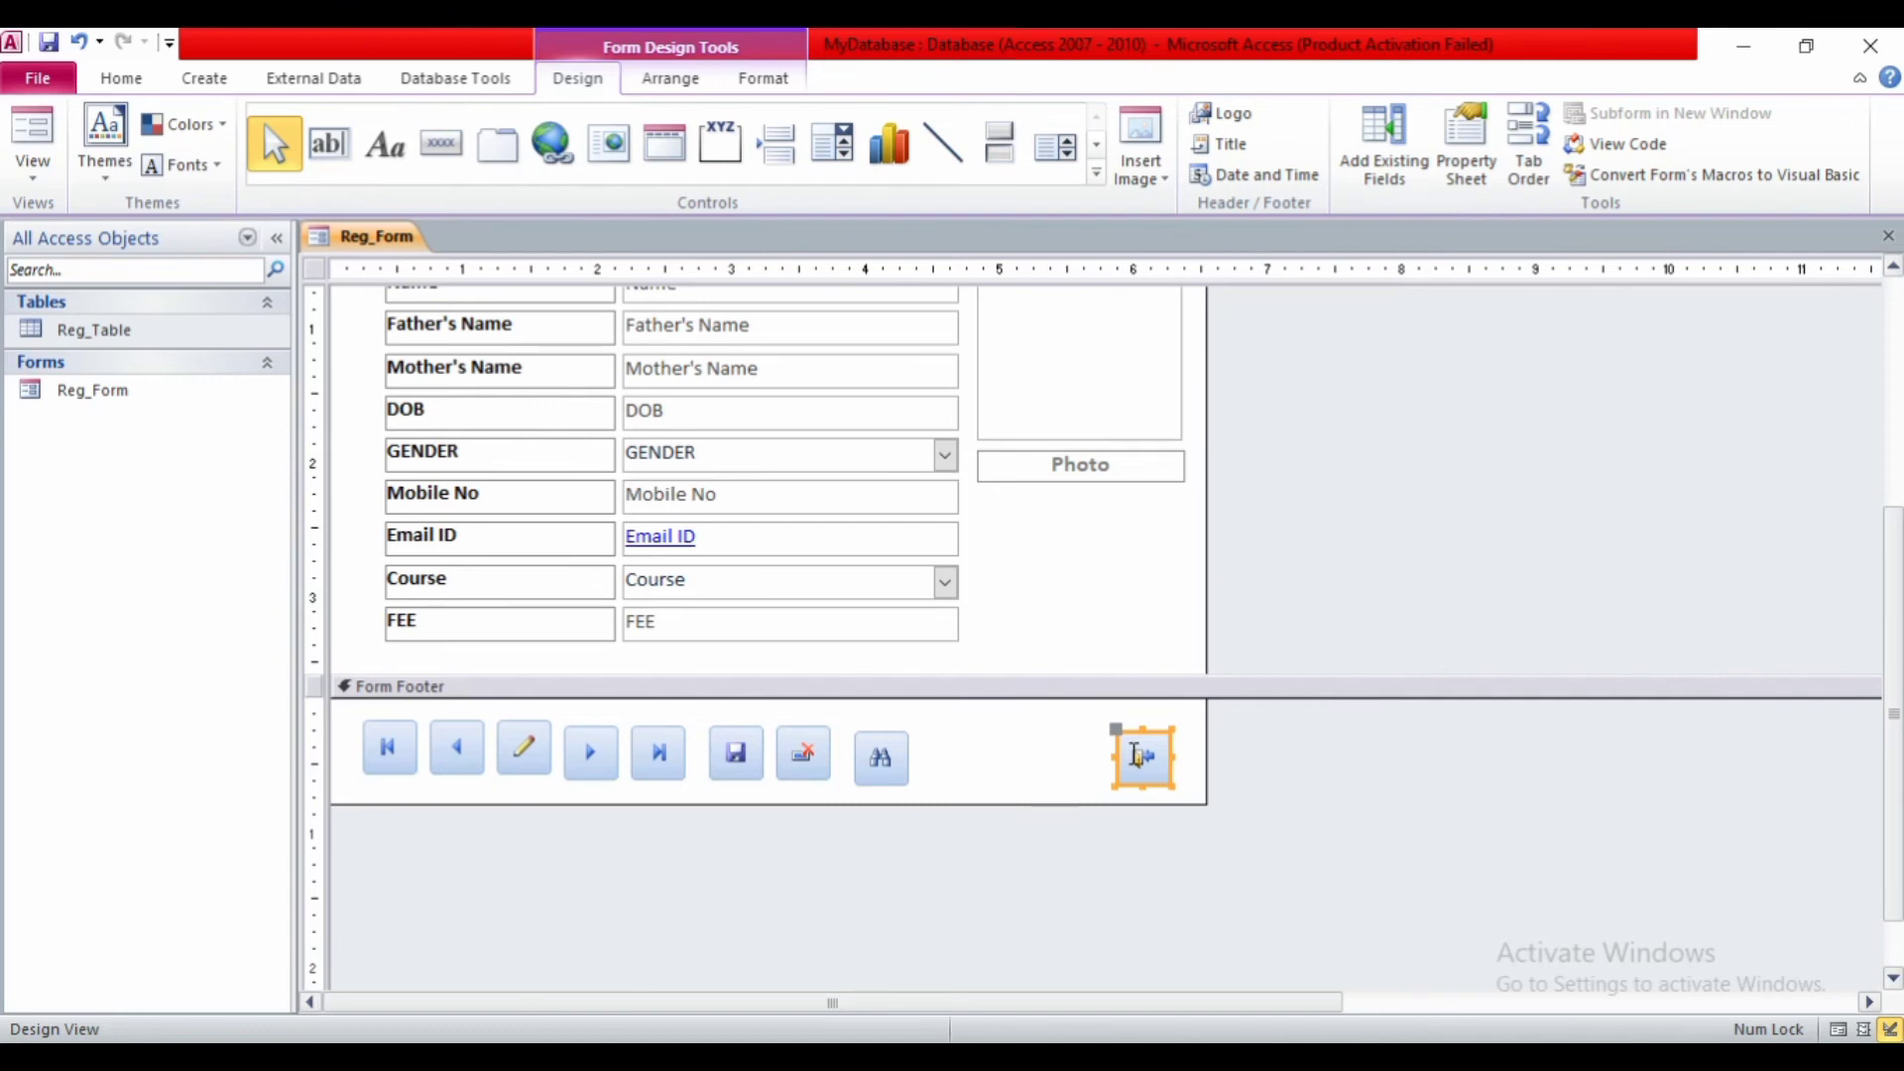
- Nudge the exit button up slightly and select all nine footer buttons together
{"action": "left_click_drag", "start_coordinate": [1115, 774], "coordinate": [1116, 768]}
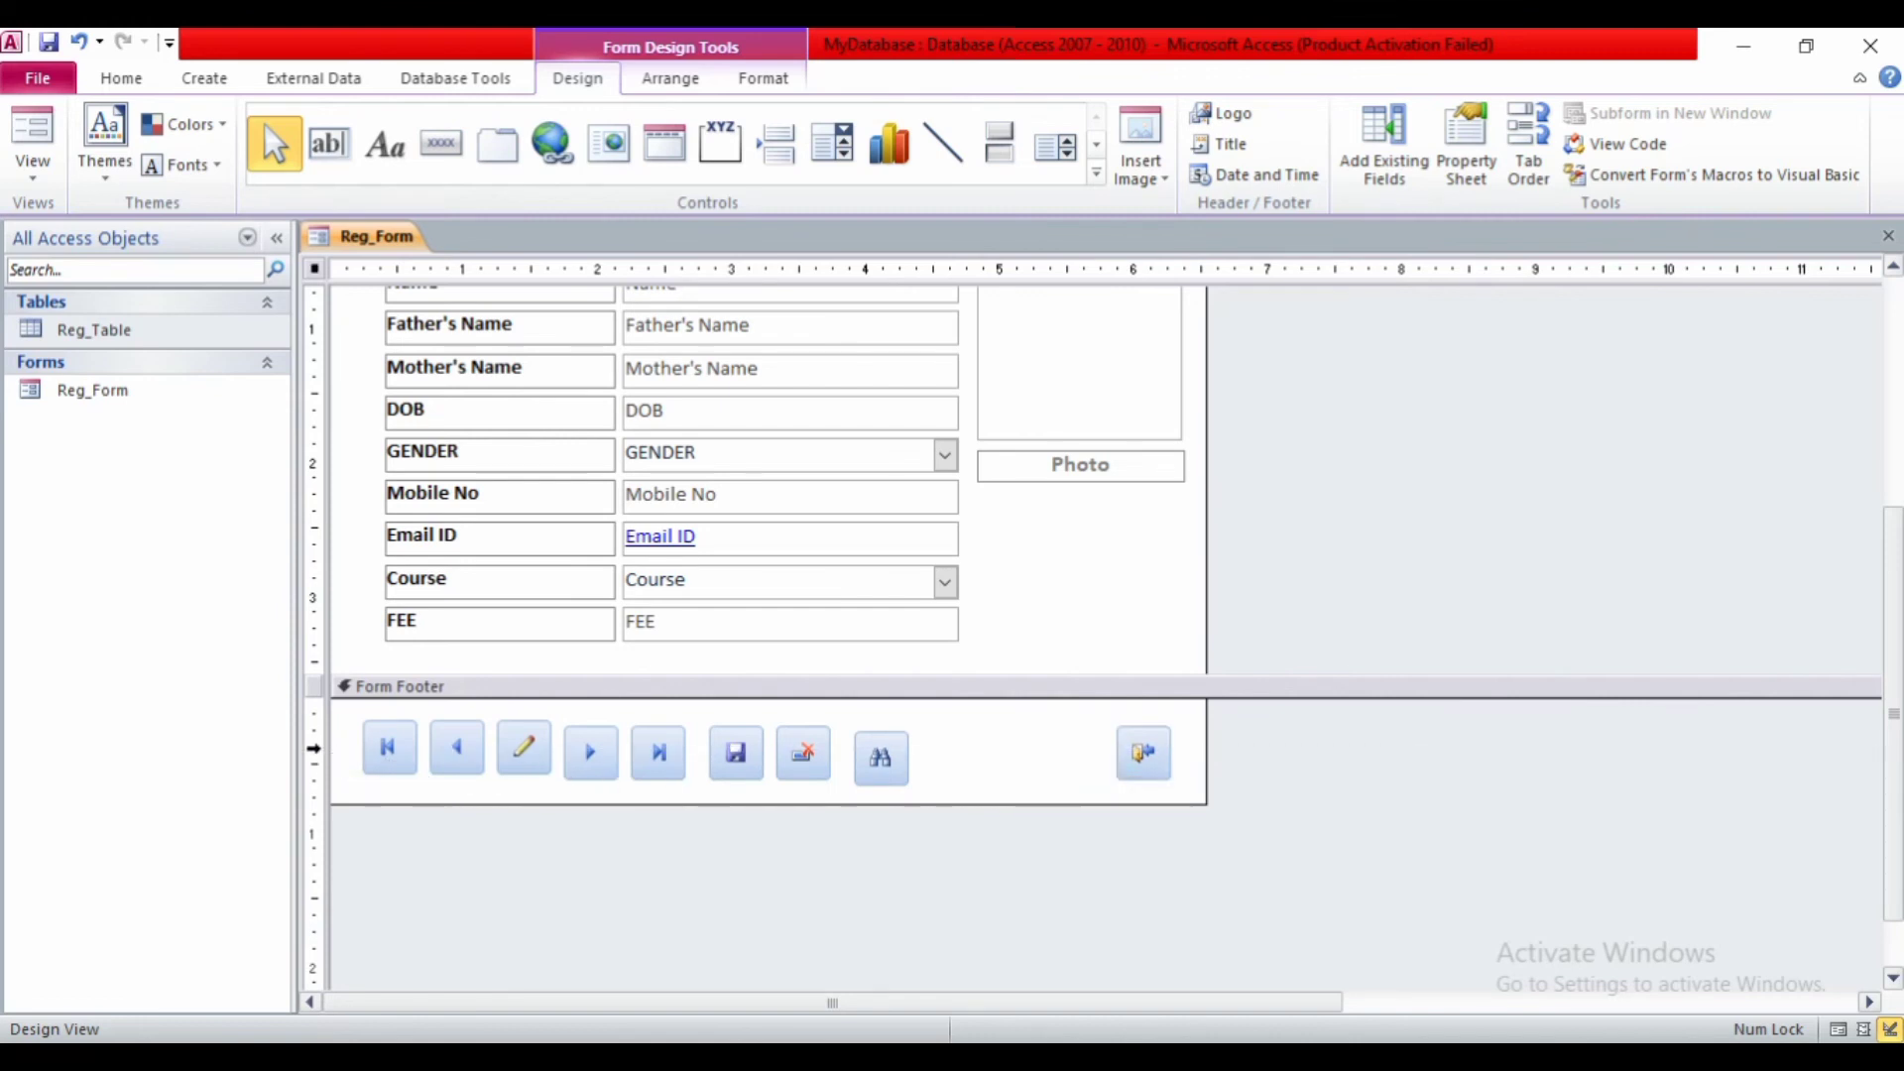
{"action": "left_click", "coordinate": [314, 749]}
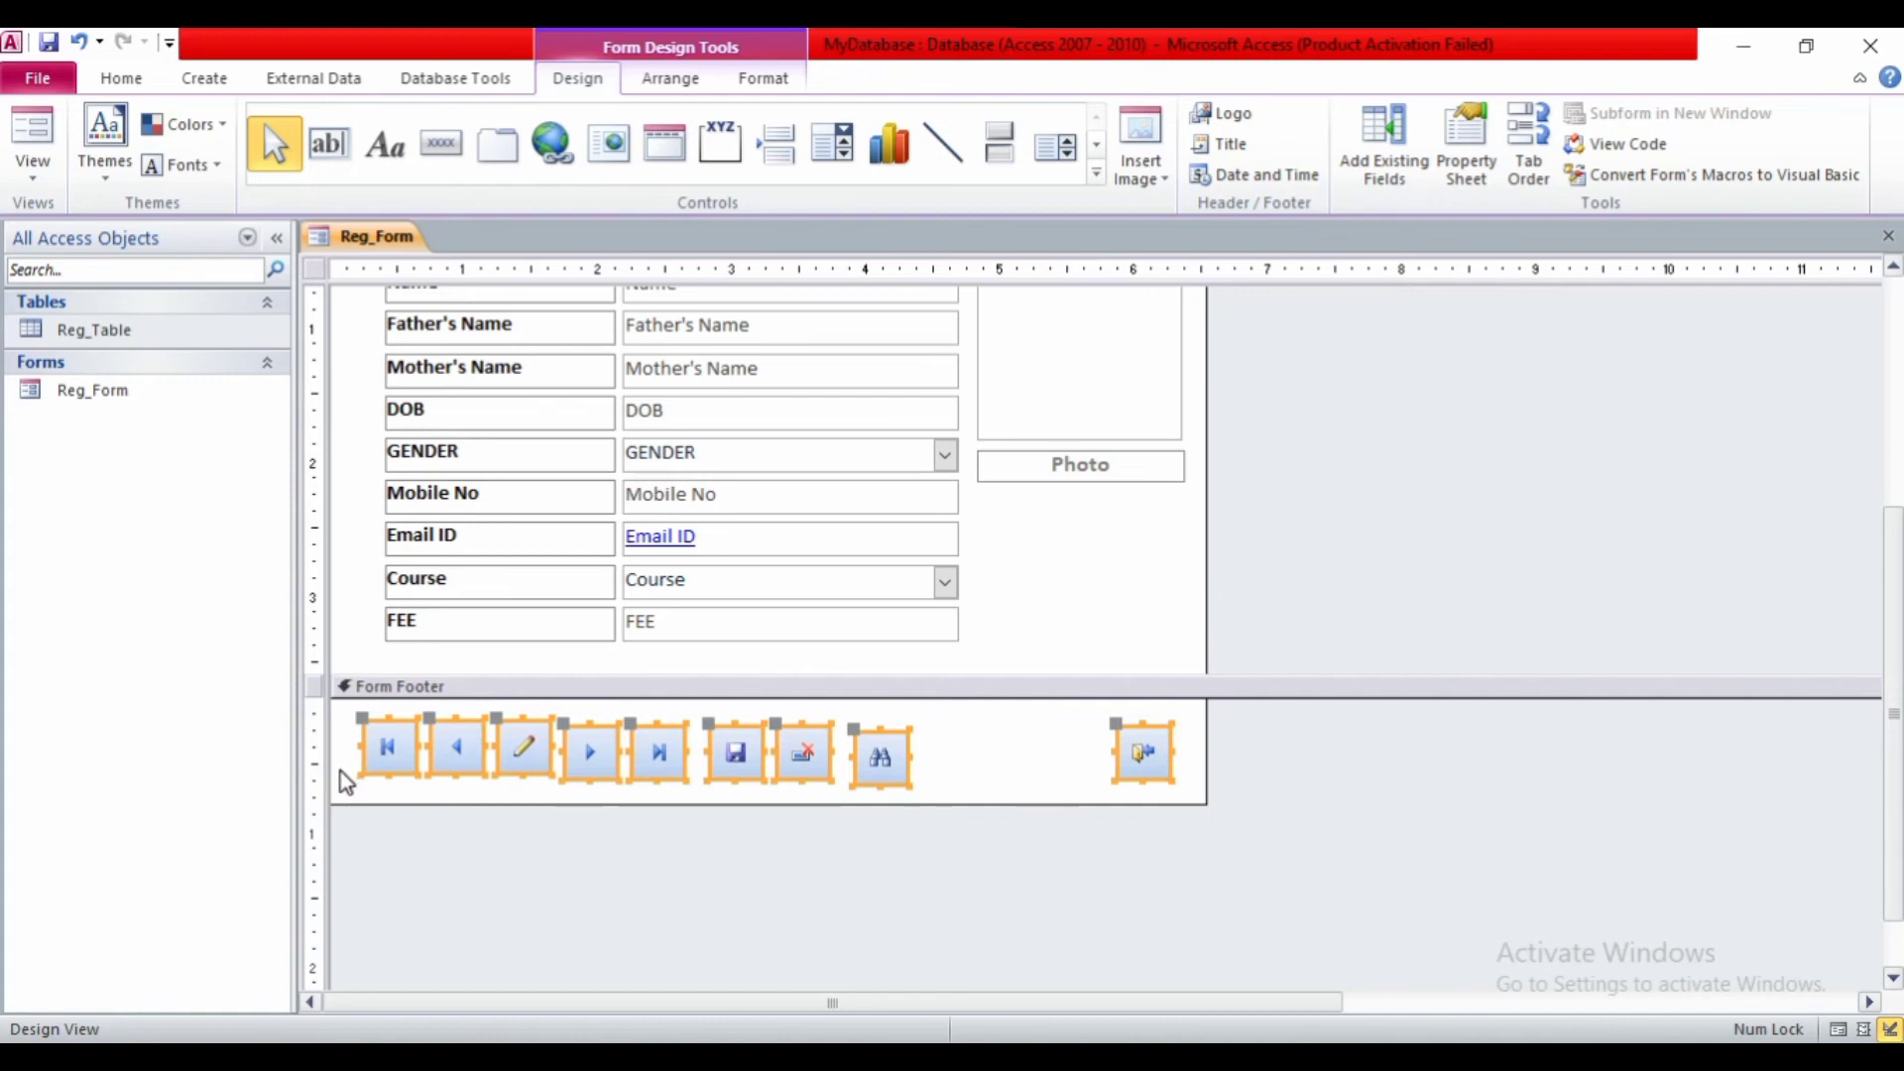
{"action": "left_click", "coordinate": [346, 782]}
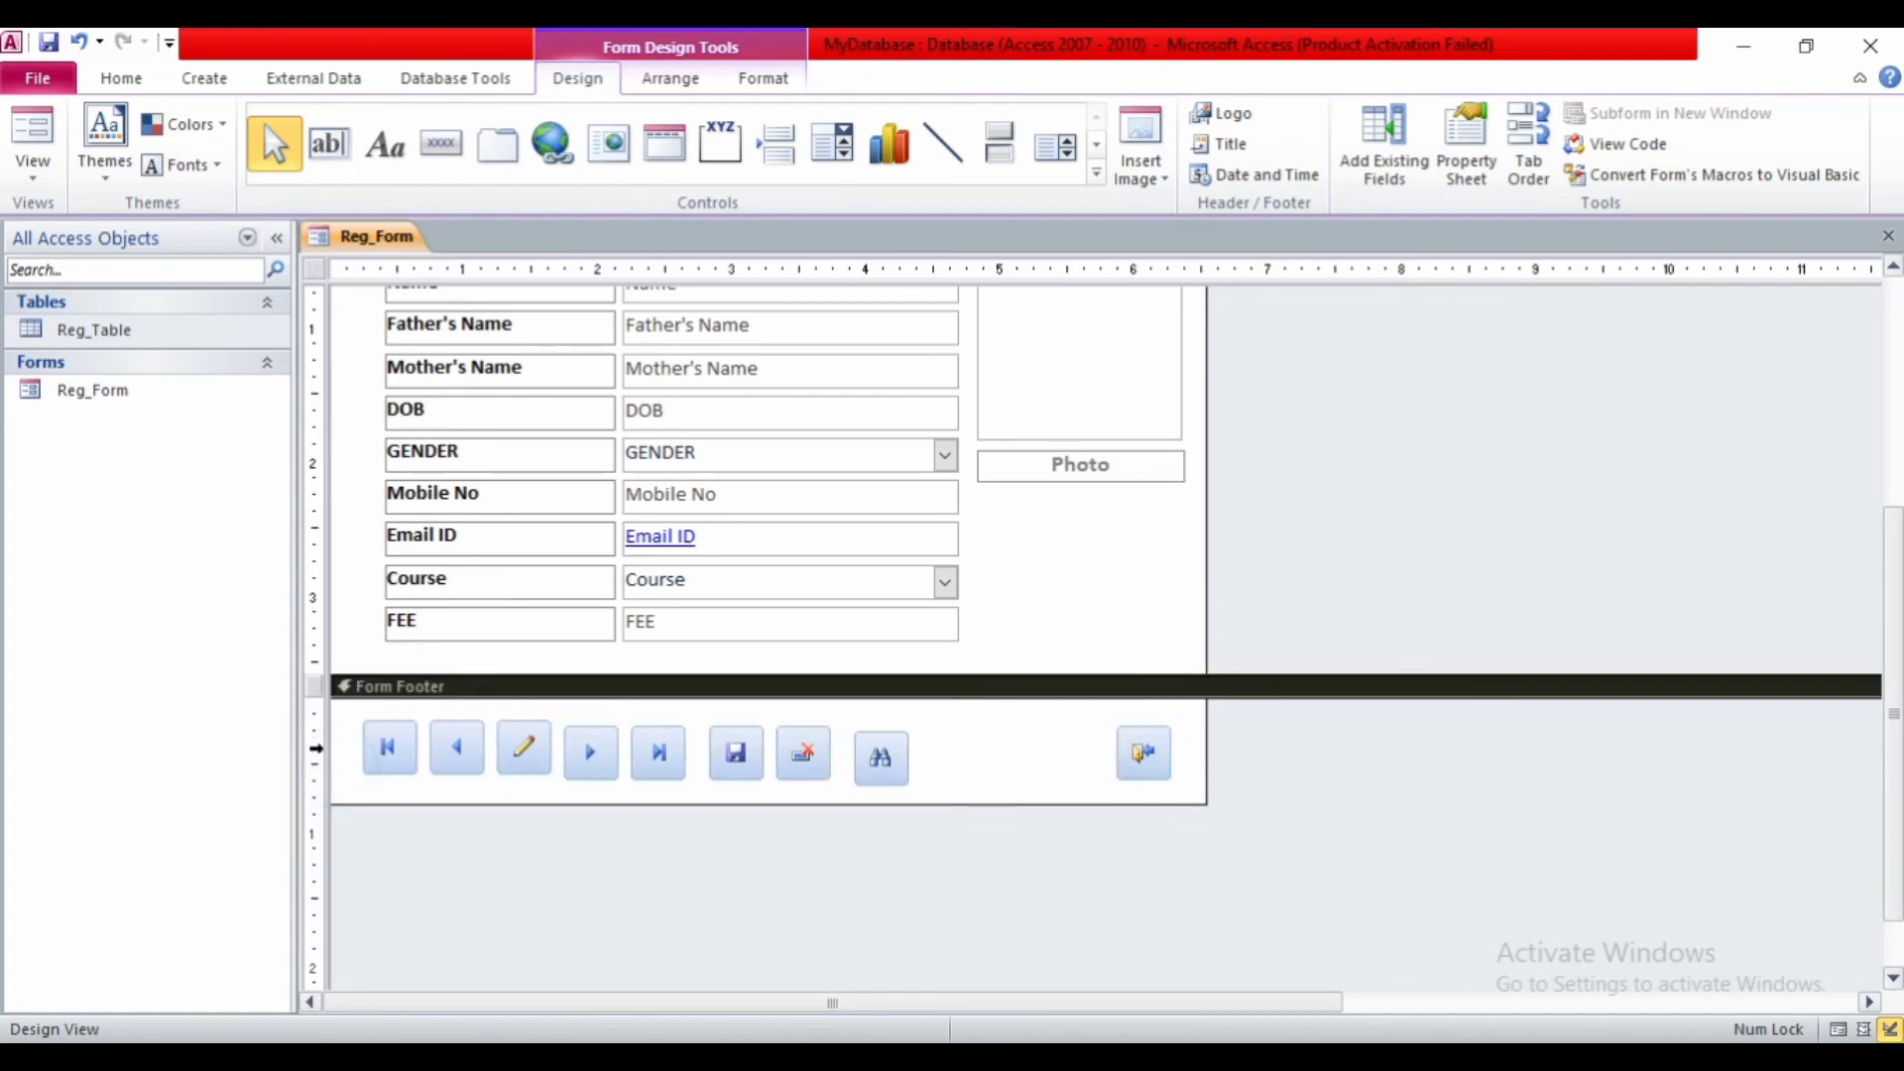
{"action": "left_click", "coordinate": [316, 749]}
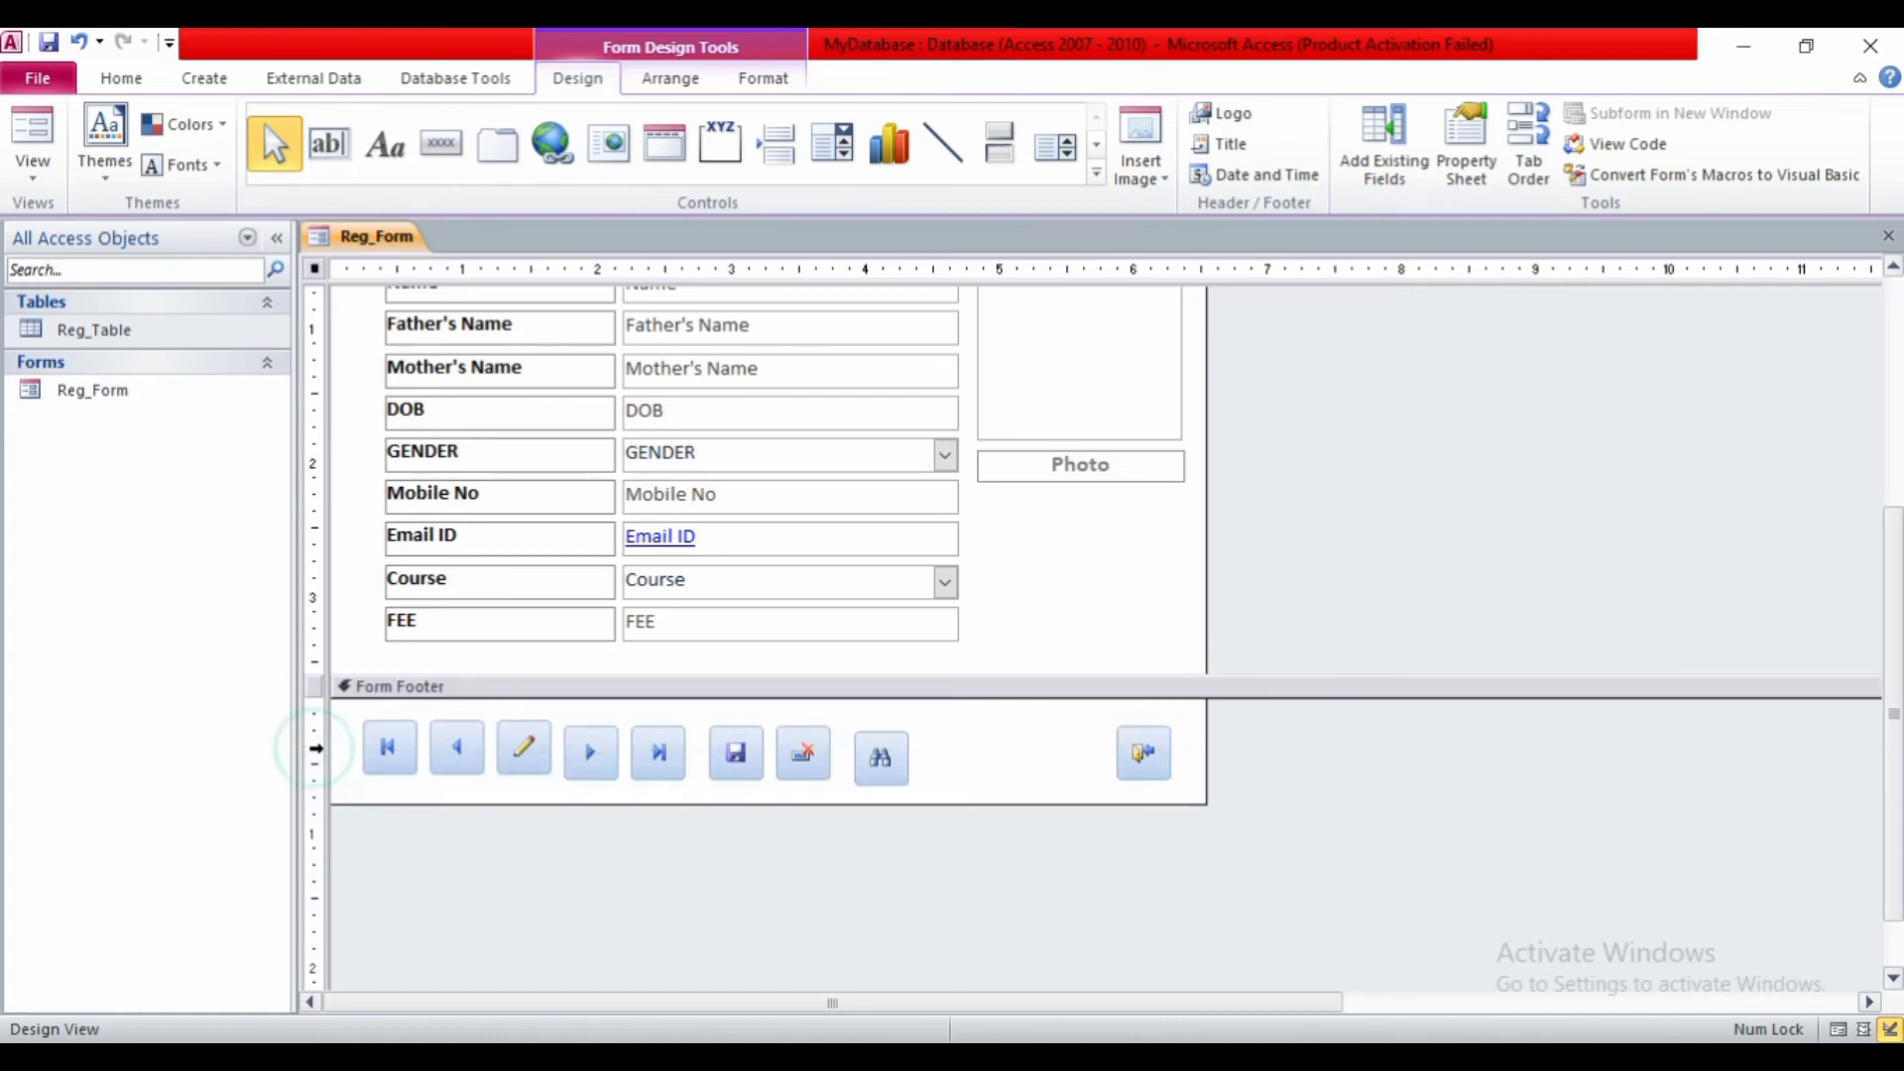
{"action": "left_click", "coordinate": [353, 762]}
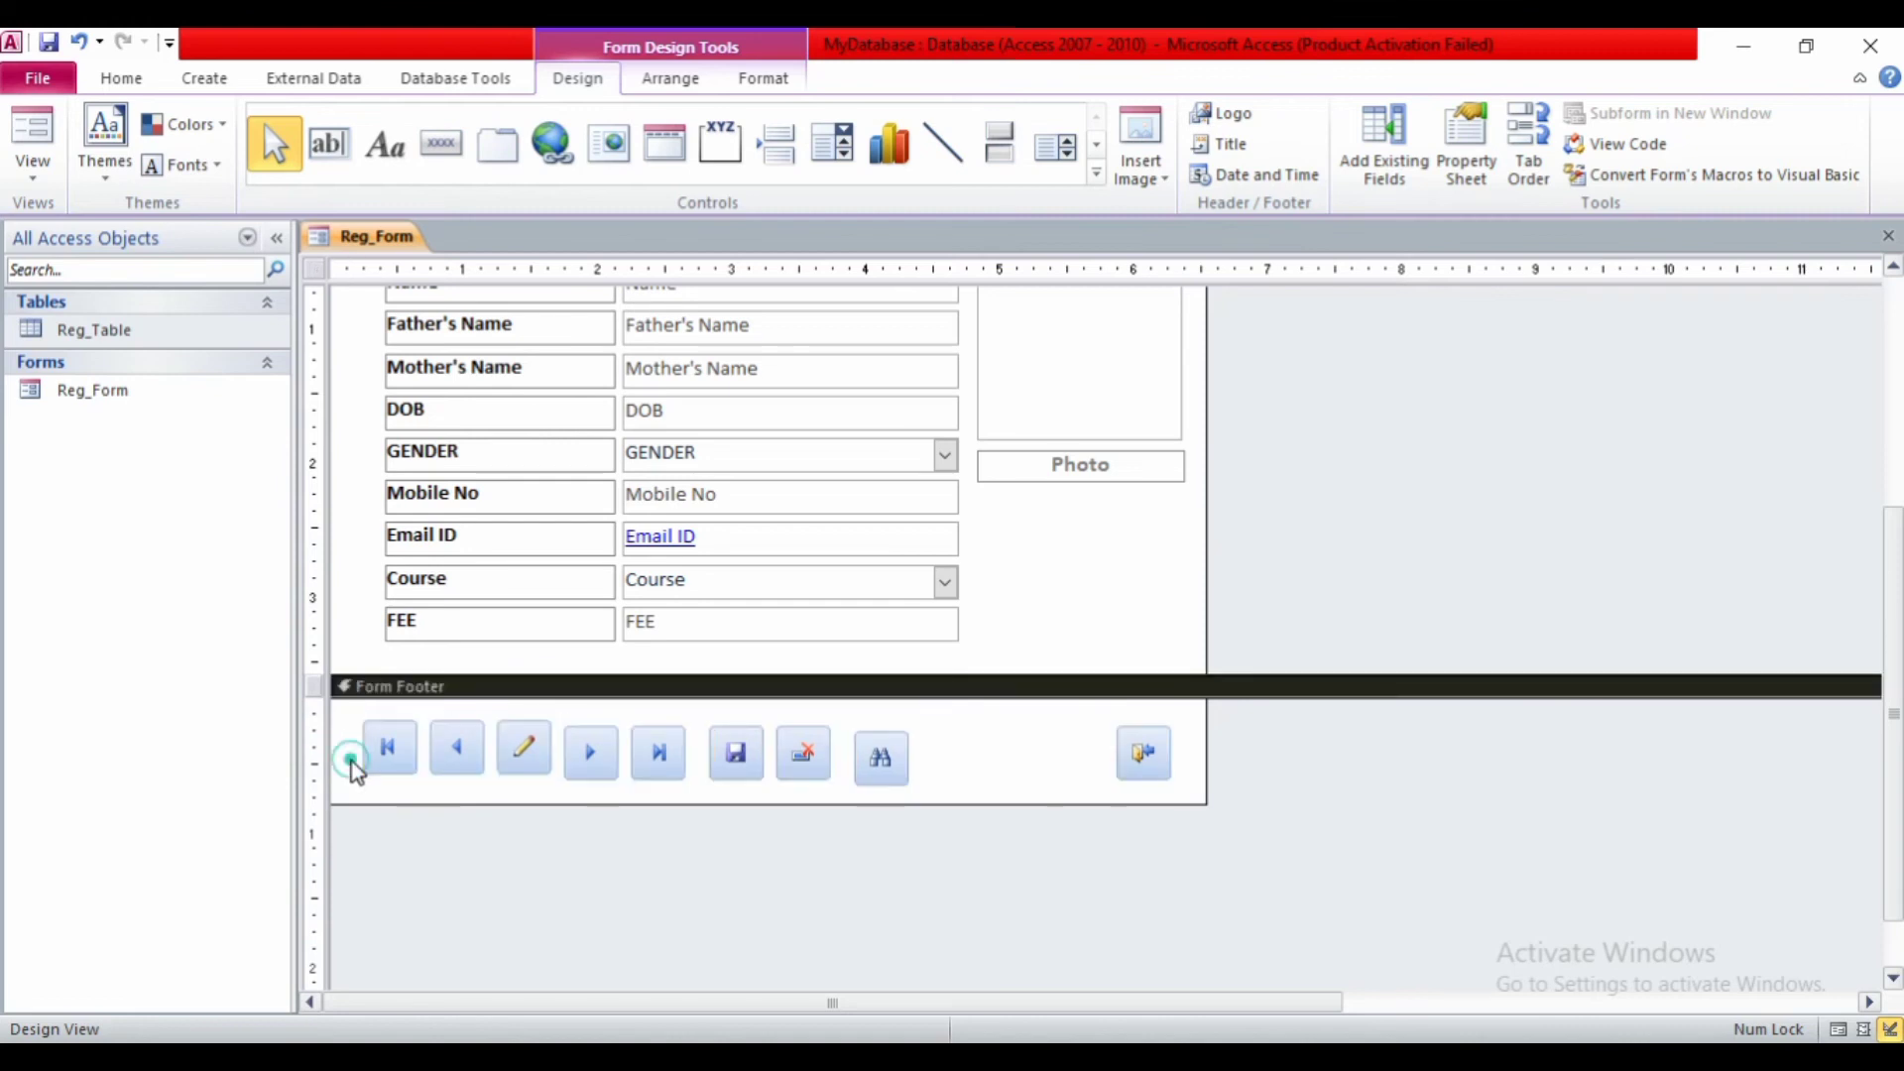
{"action": "left_click_drag", "start_coordinate": [344, 739], "coordinate": [1180, 762]}
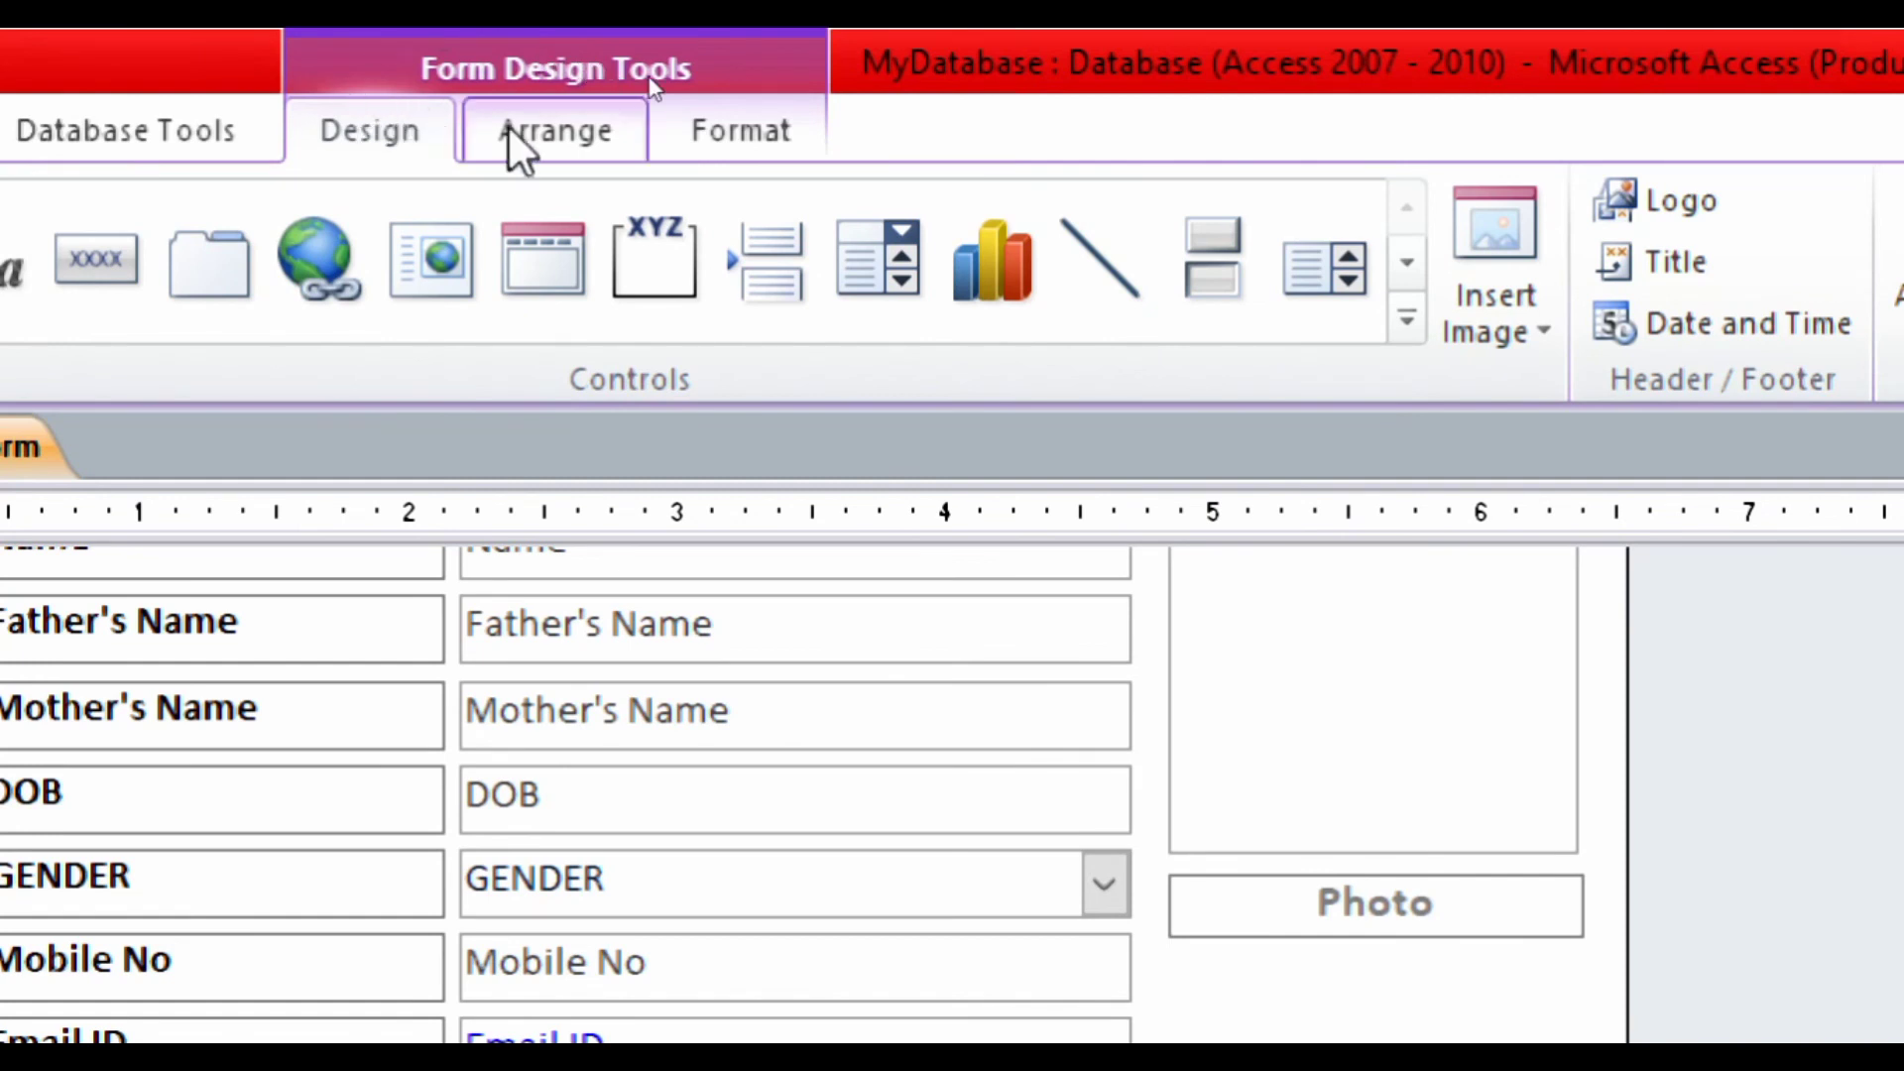
- Align the footer buttons to Top and give them Equal Horizontal spacing
{"action": "left_click", "coordinate": [511, 144]}
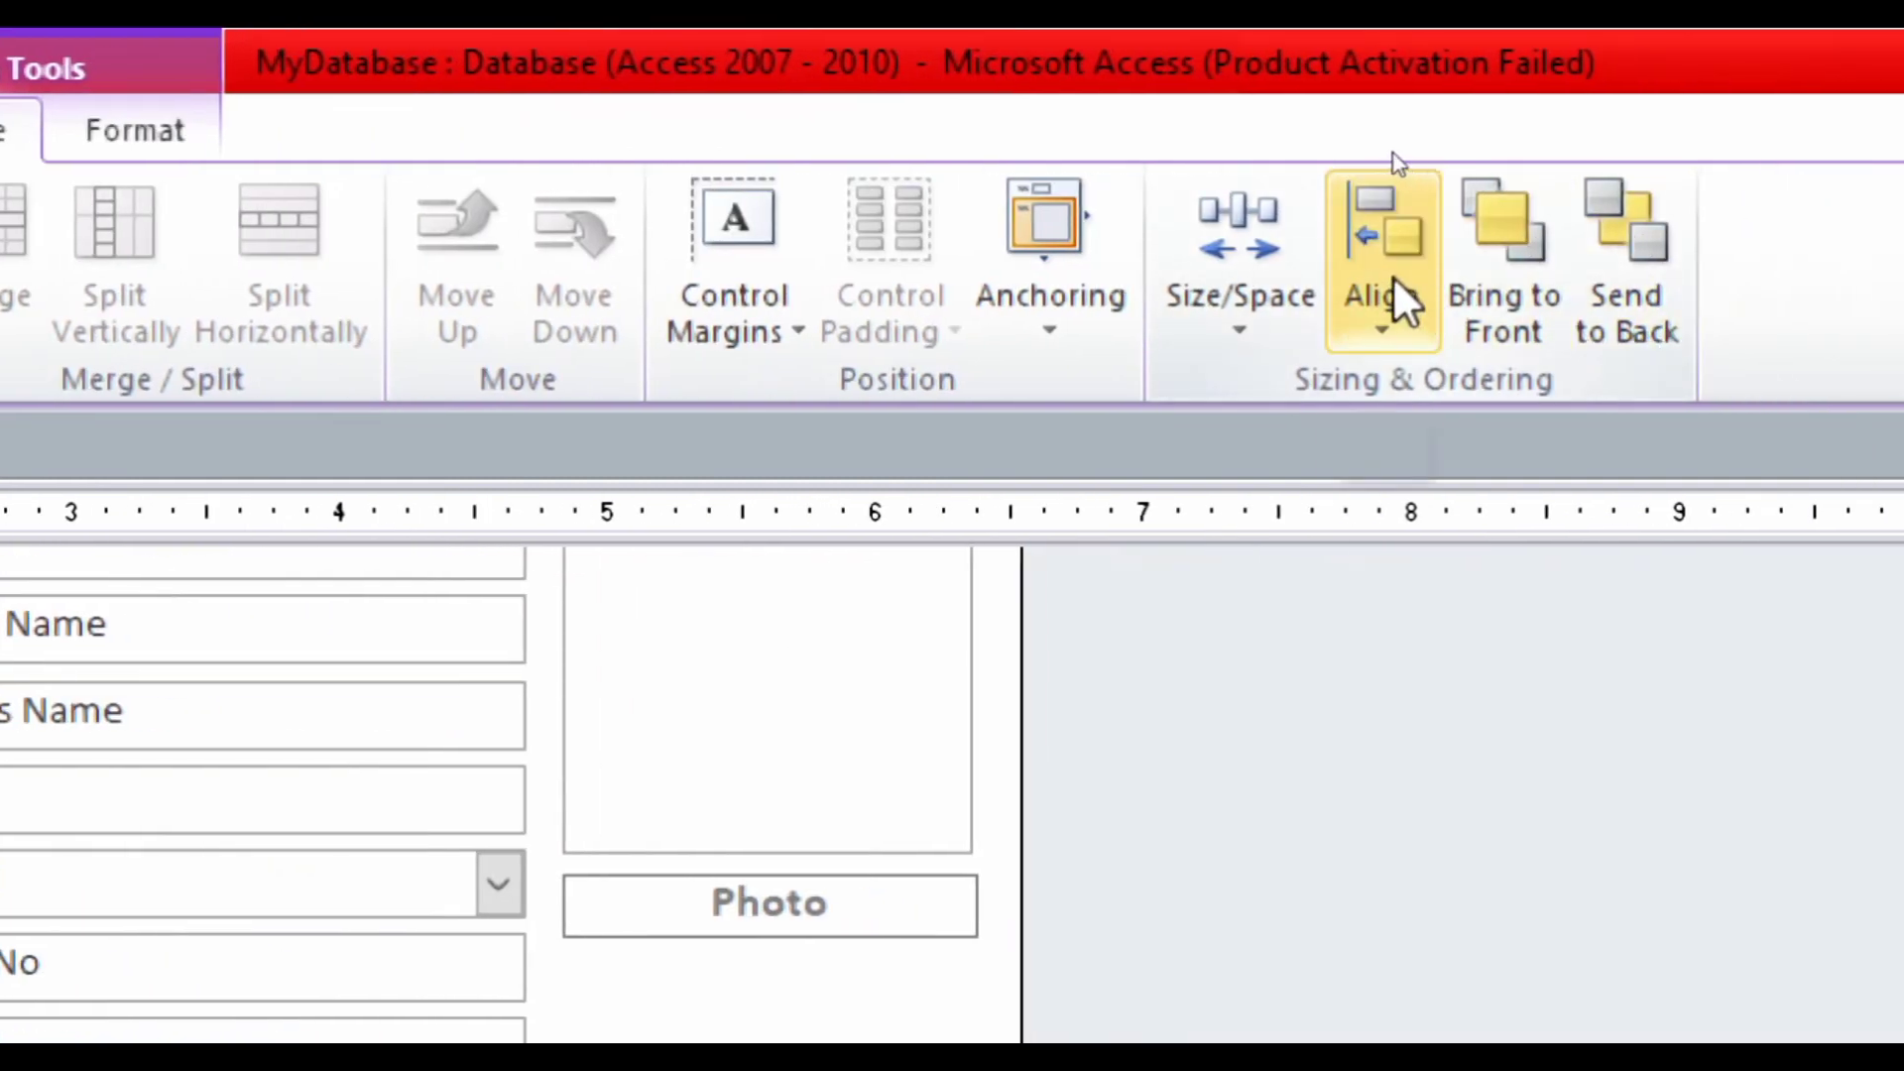
{"action": "left_click", "coordinate": [1392, 276]}
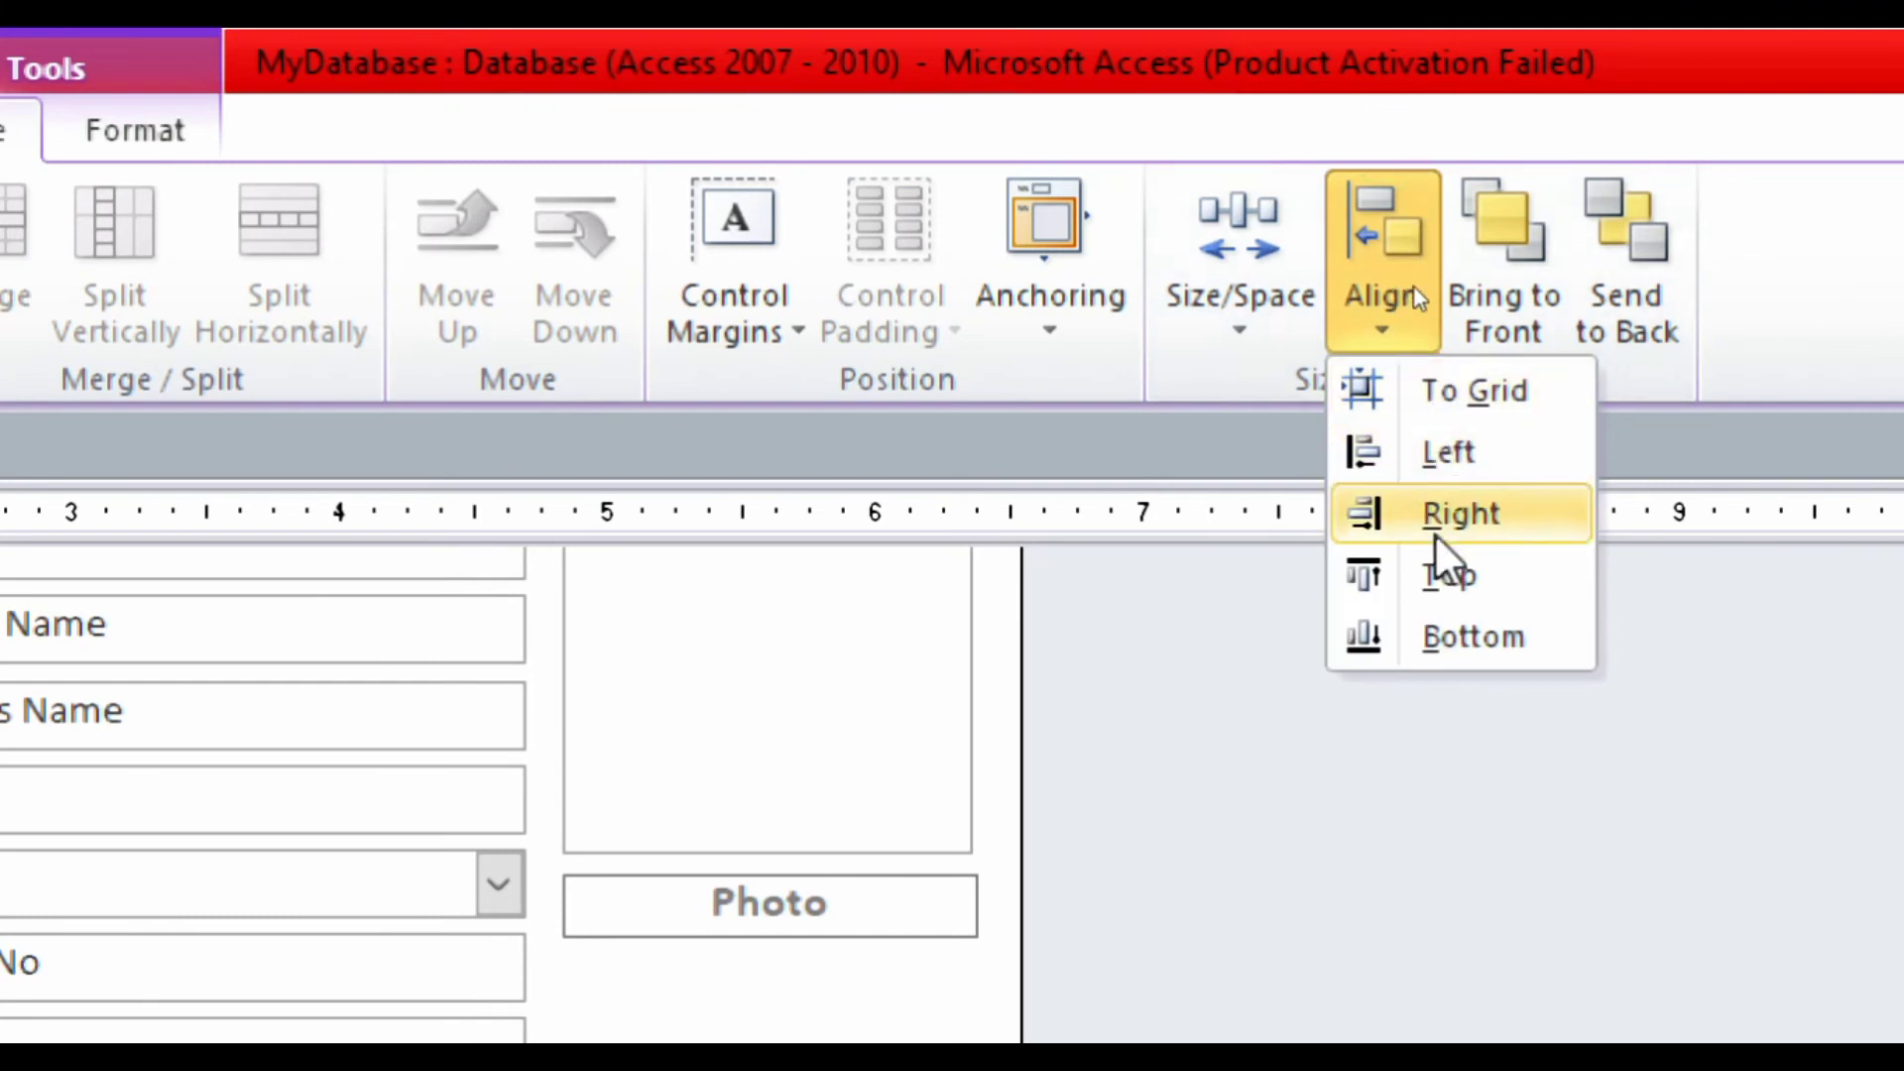
{"action": "left_click", "coordinate": [1434, 575]}
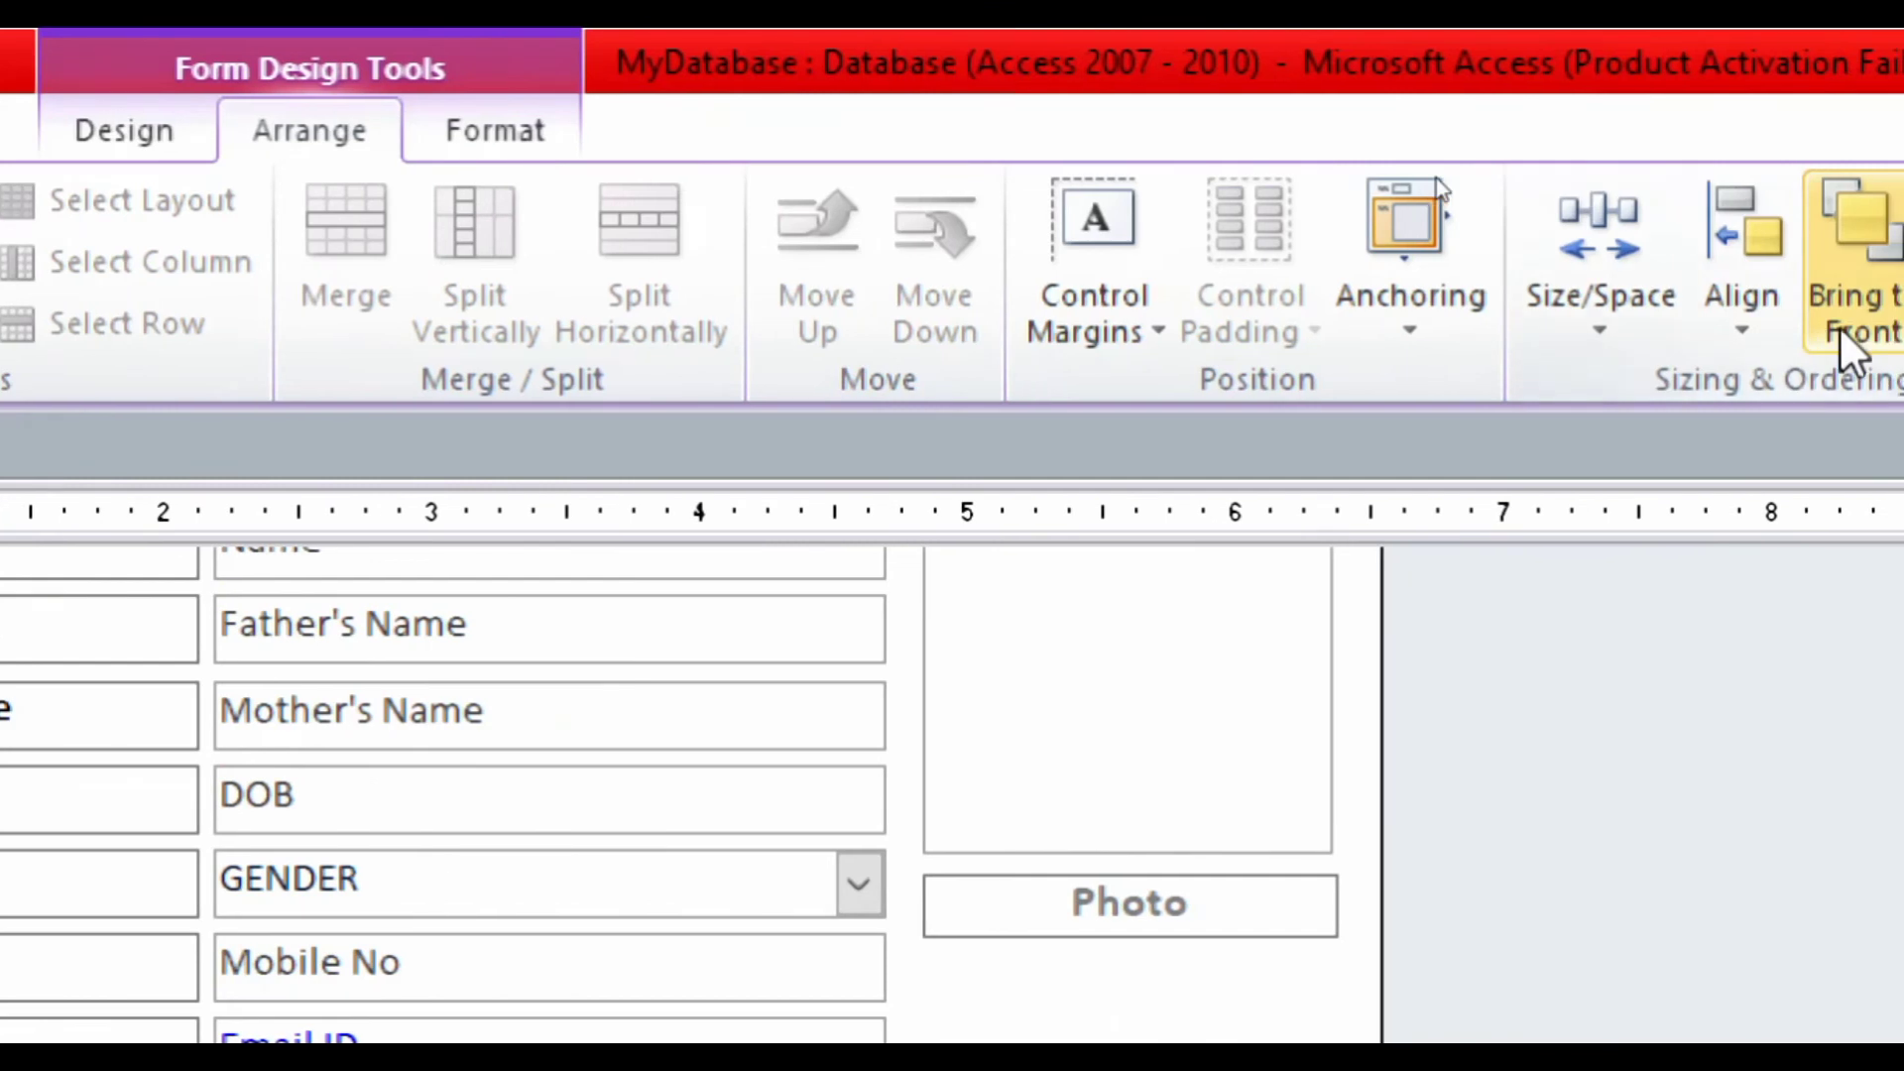
{"action": "left_click", "coordinate": [1509, 293]}
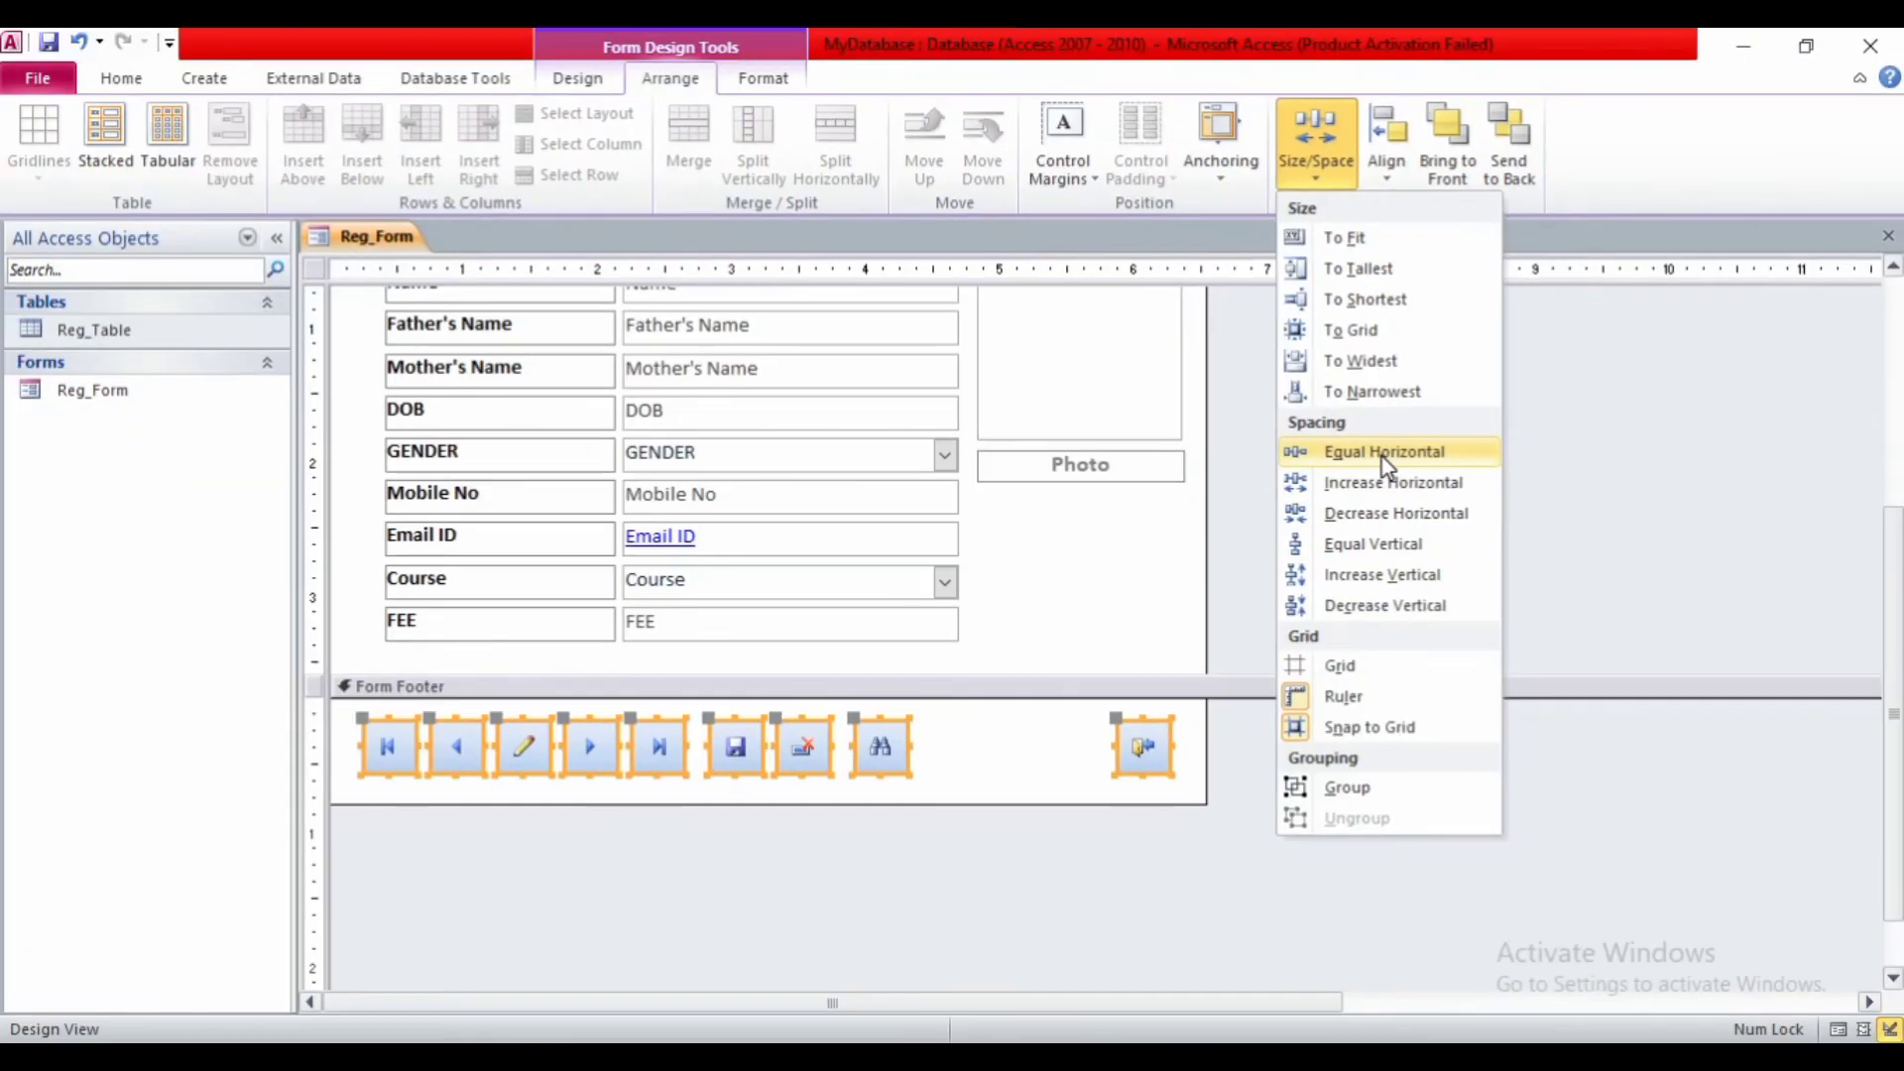
{"action": "left_click", "coordinate": [1385, 456]}
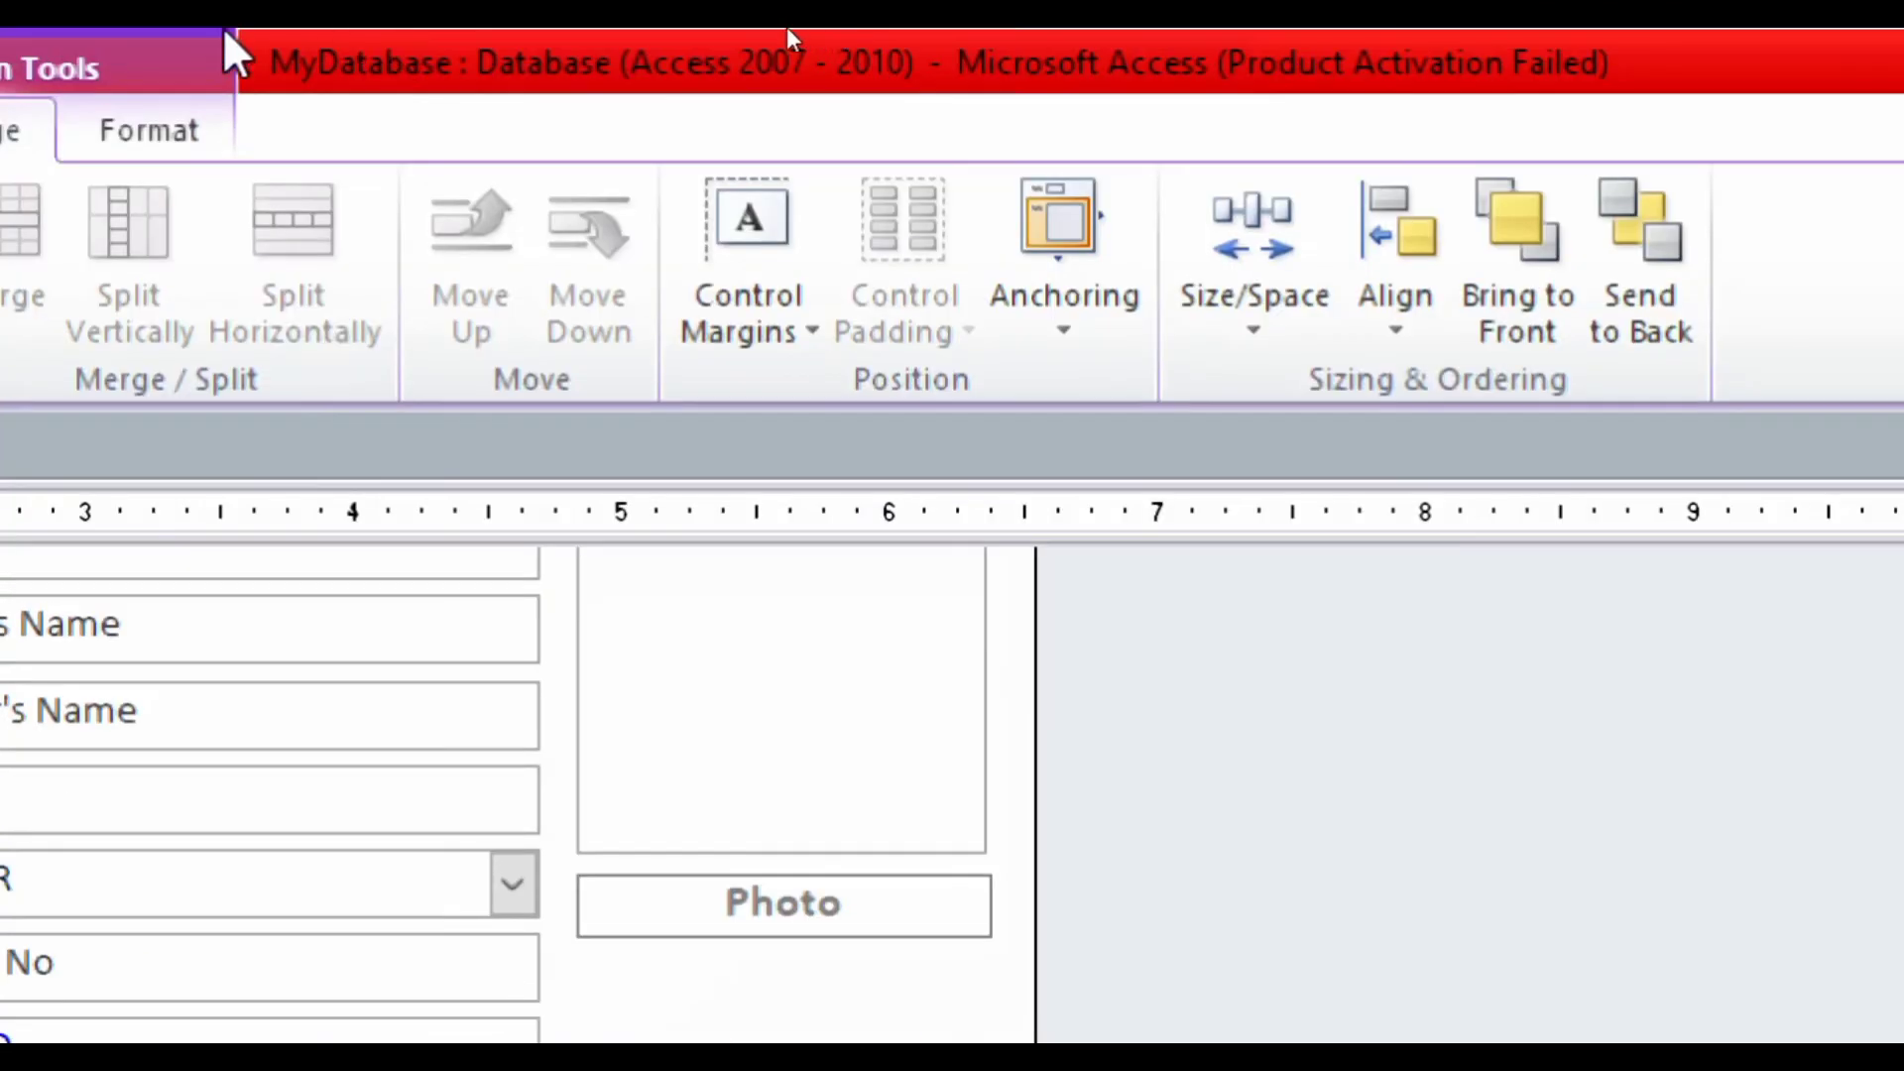
{"action": "left_click", "coordinate": [189, 129]}
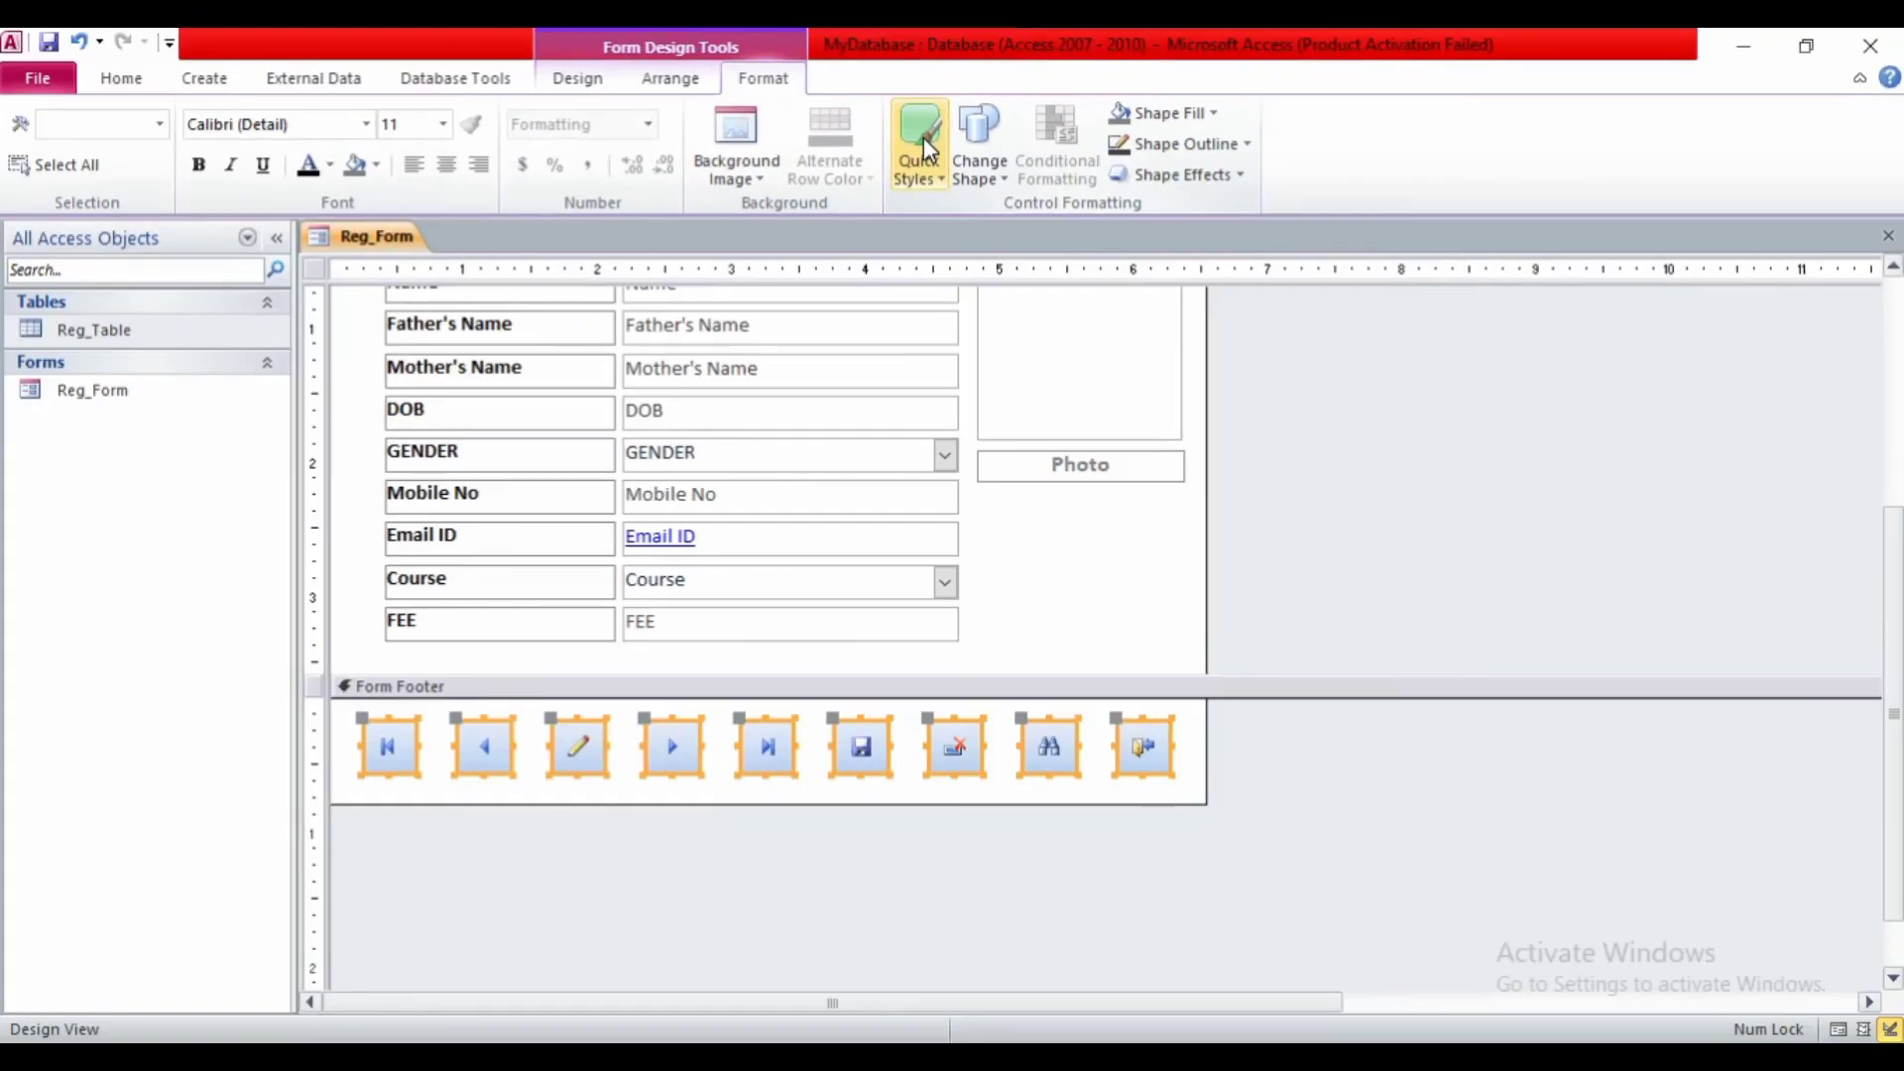
- Reshape the nine footer buttons as rounded rectangles and apply the light-blue Quick Style
{"action": "left_click", "coordinate": [924, 137]}
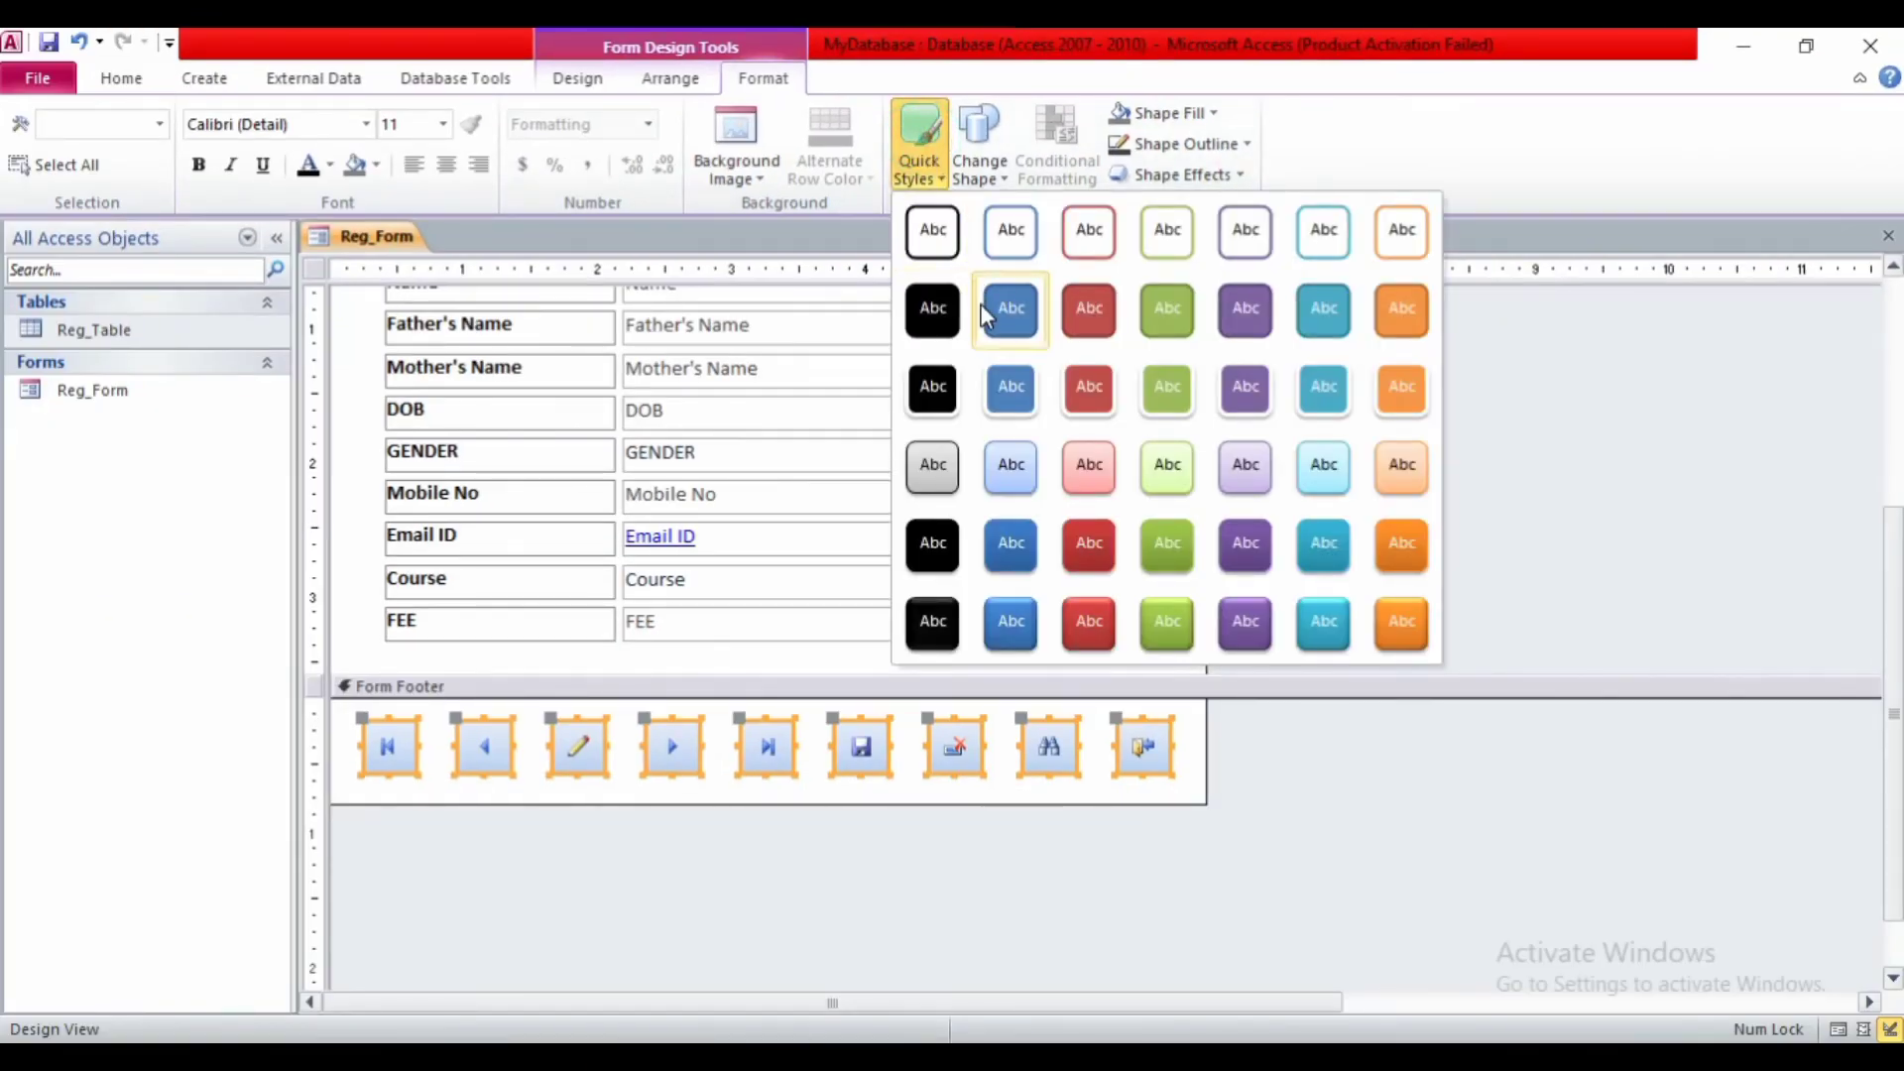
{"action": "left_click", "coordinate": [1012, 386]}
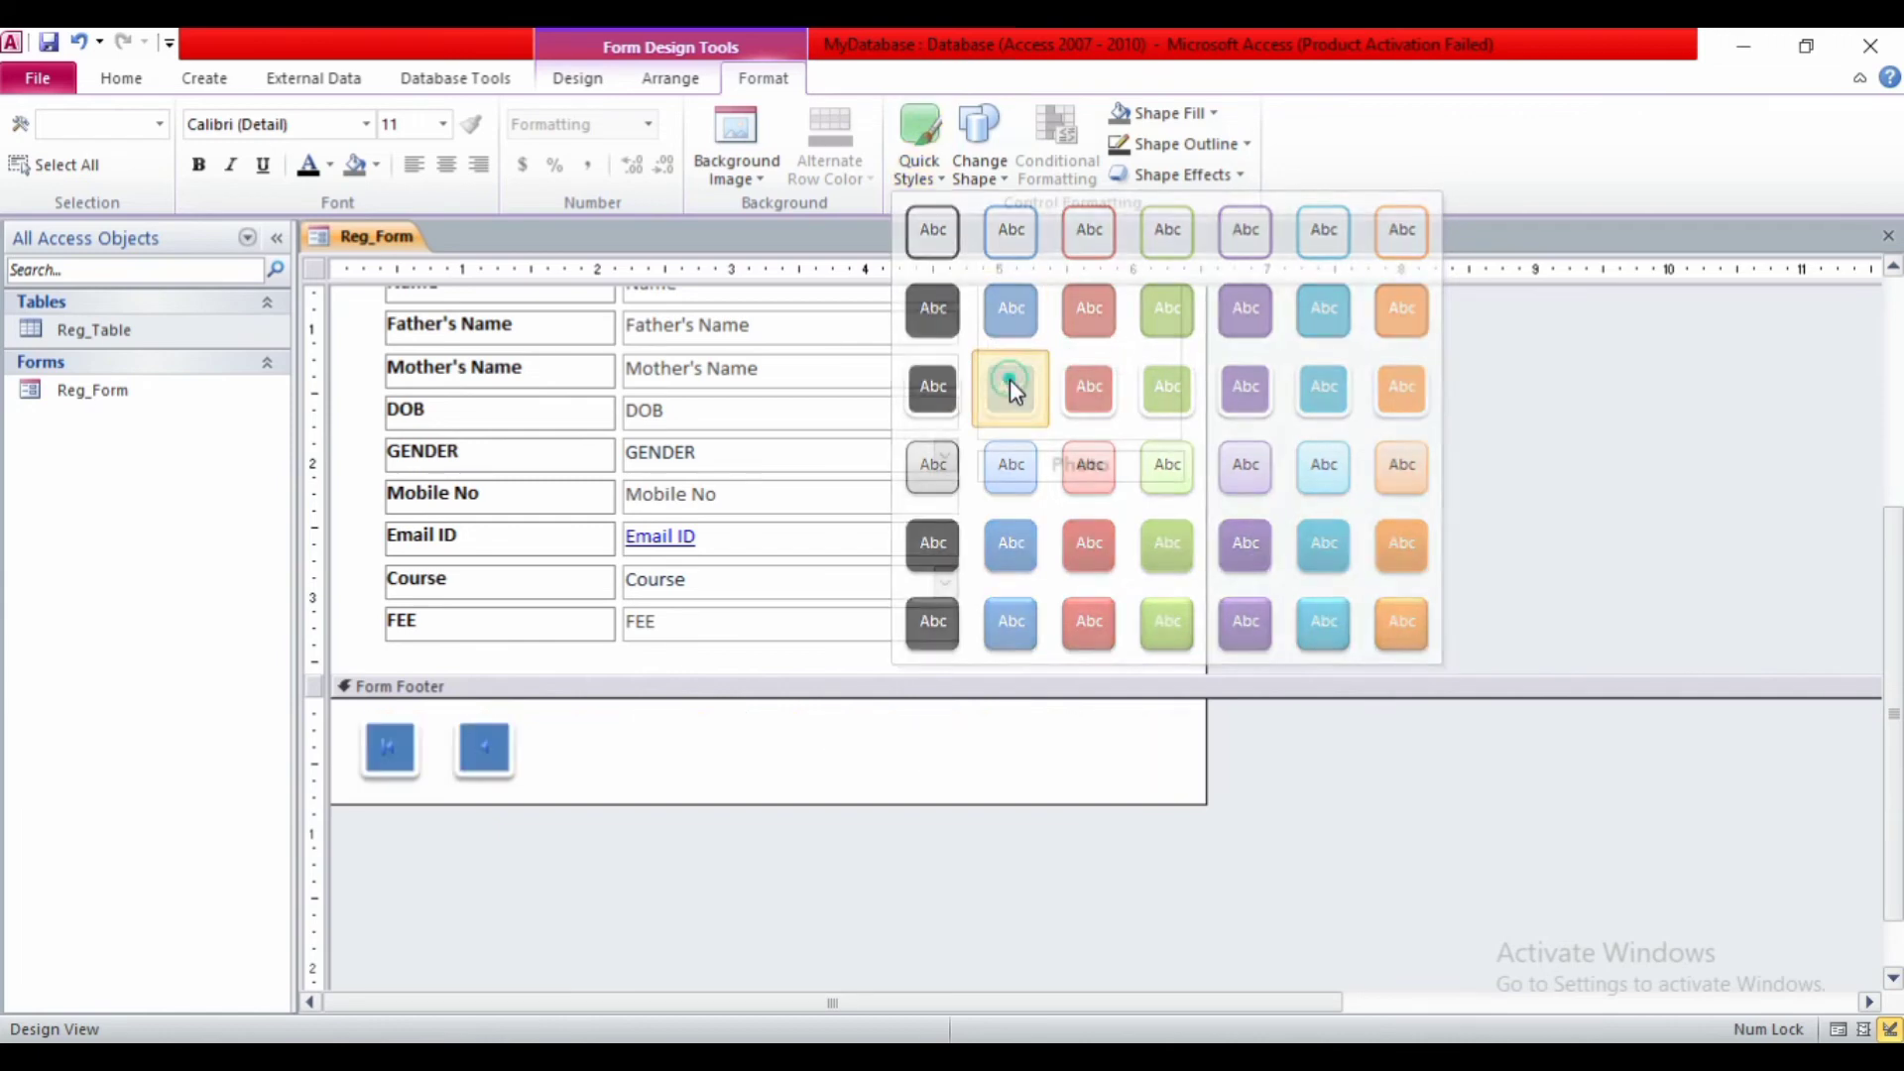
{"action": "left_click", "coordinate": [976, 179]}
{"action": "left_click", "coordinate": [919, 164]}
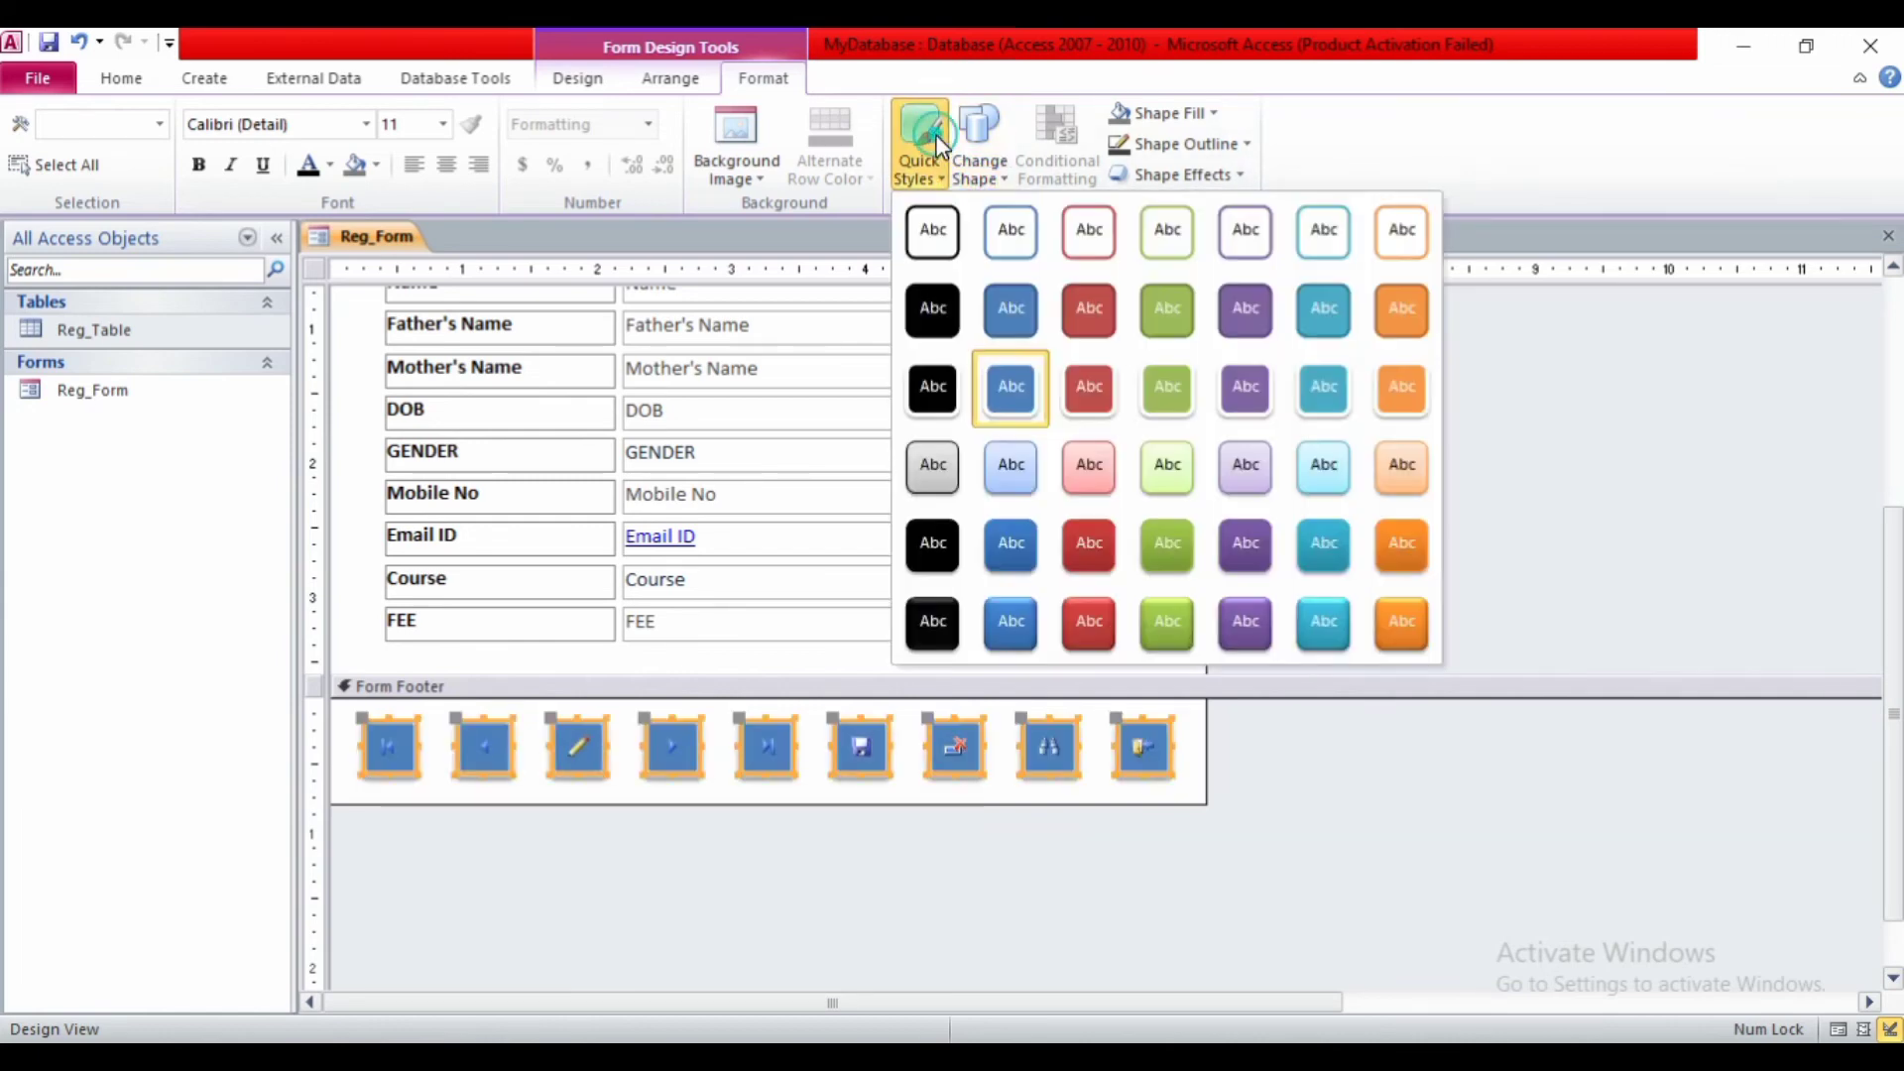
{"action": "left_click", "coordinate": [936, 386]}
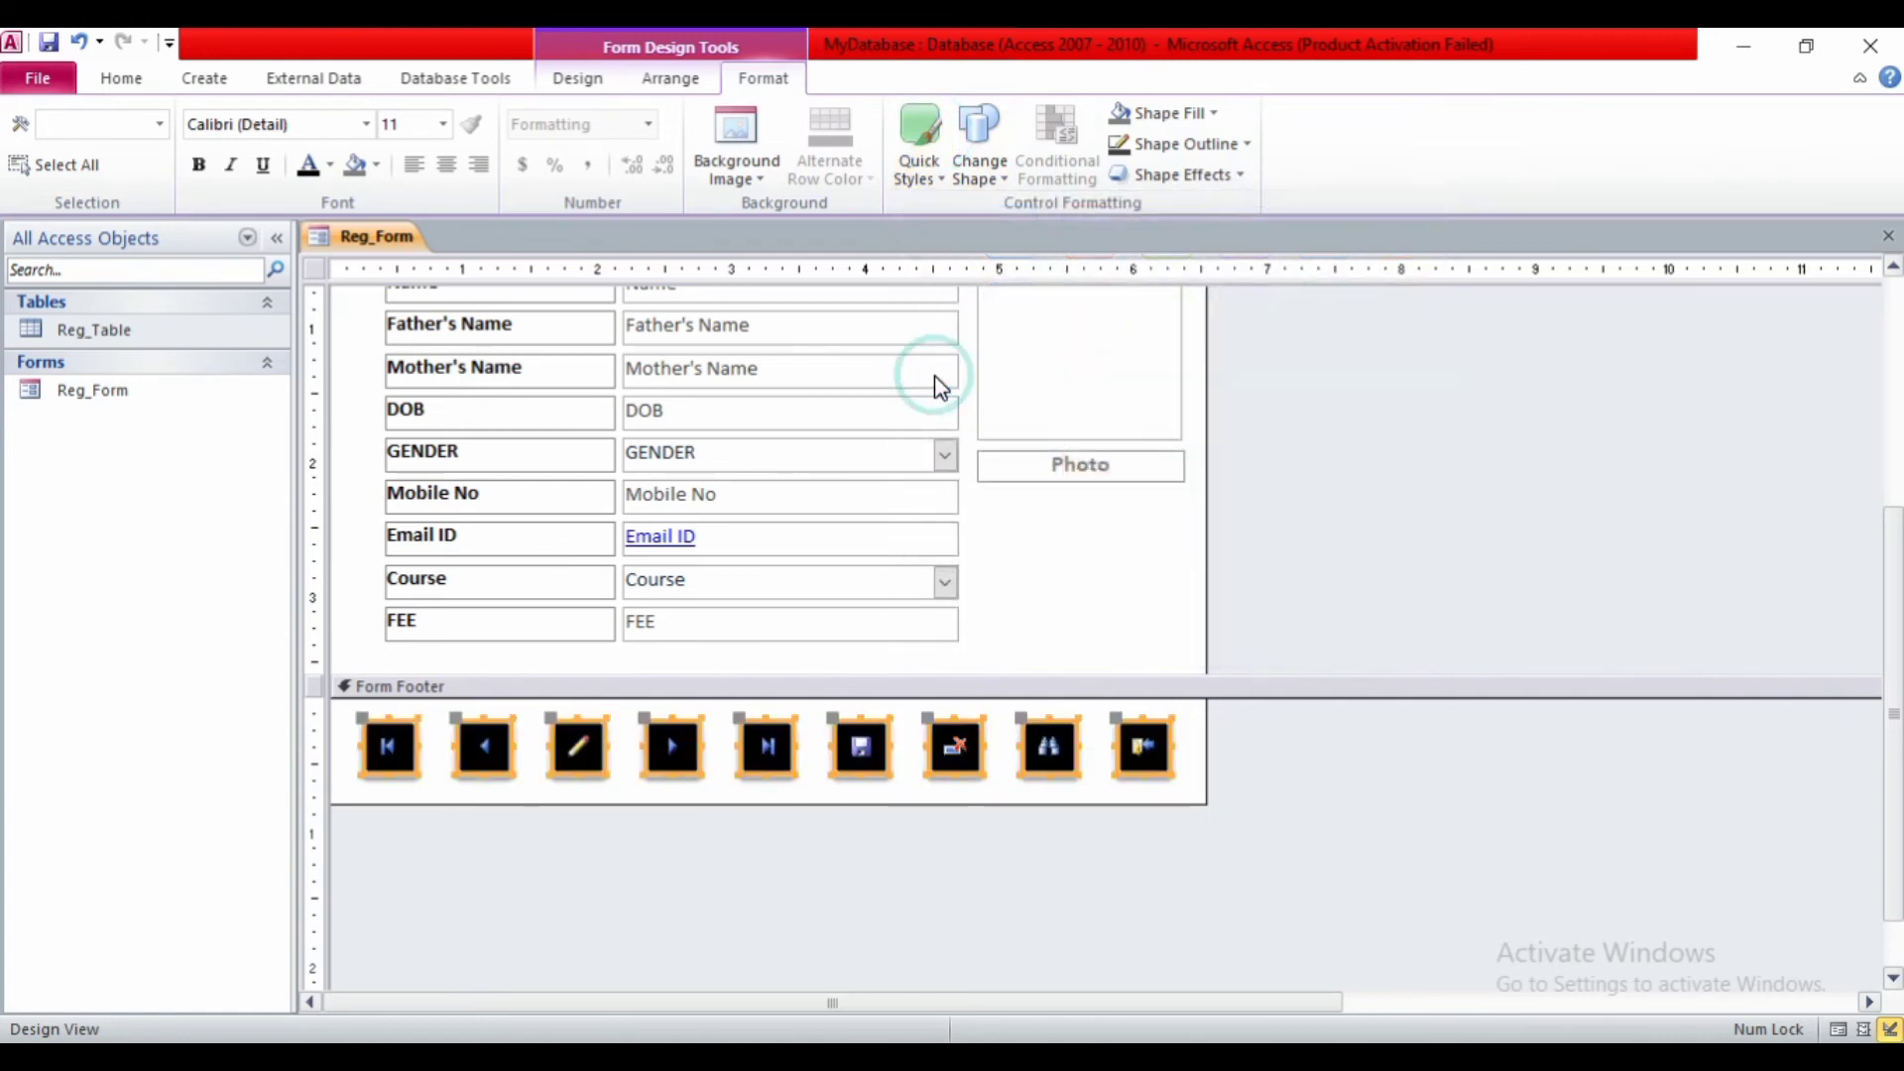
{"action": "left_click", "coordinate": [979, 169]}
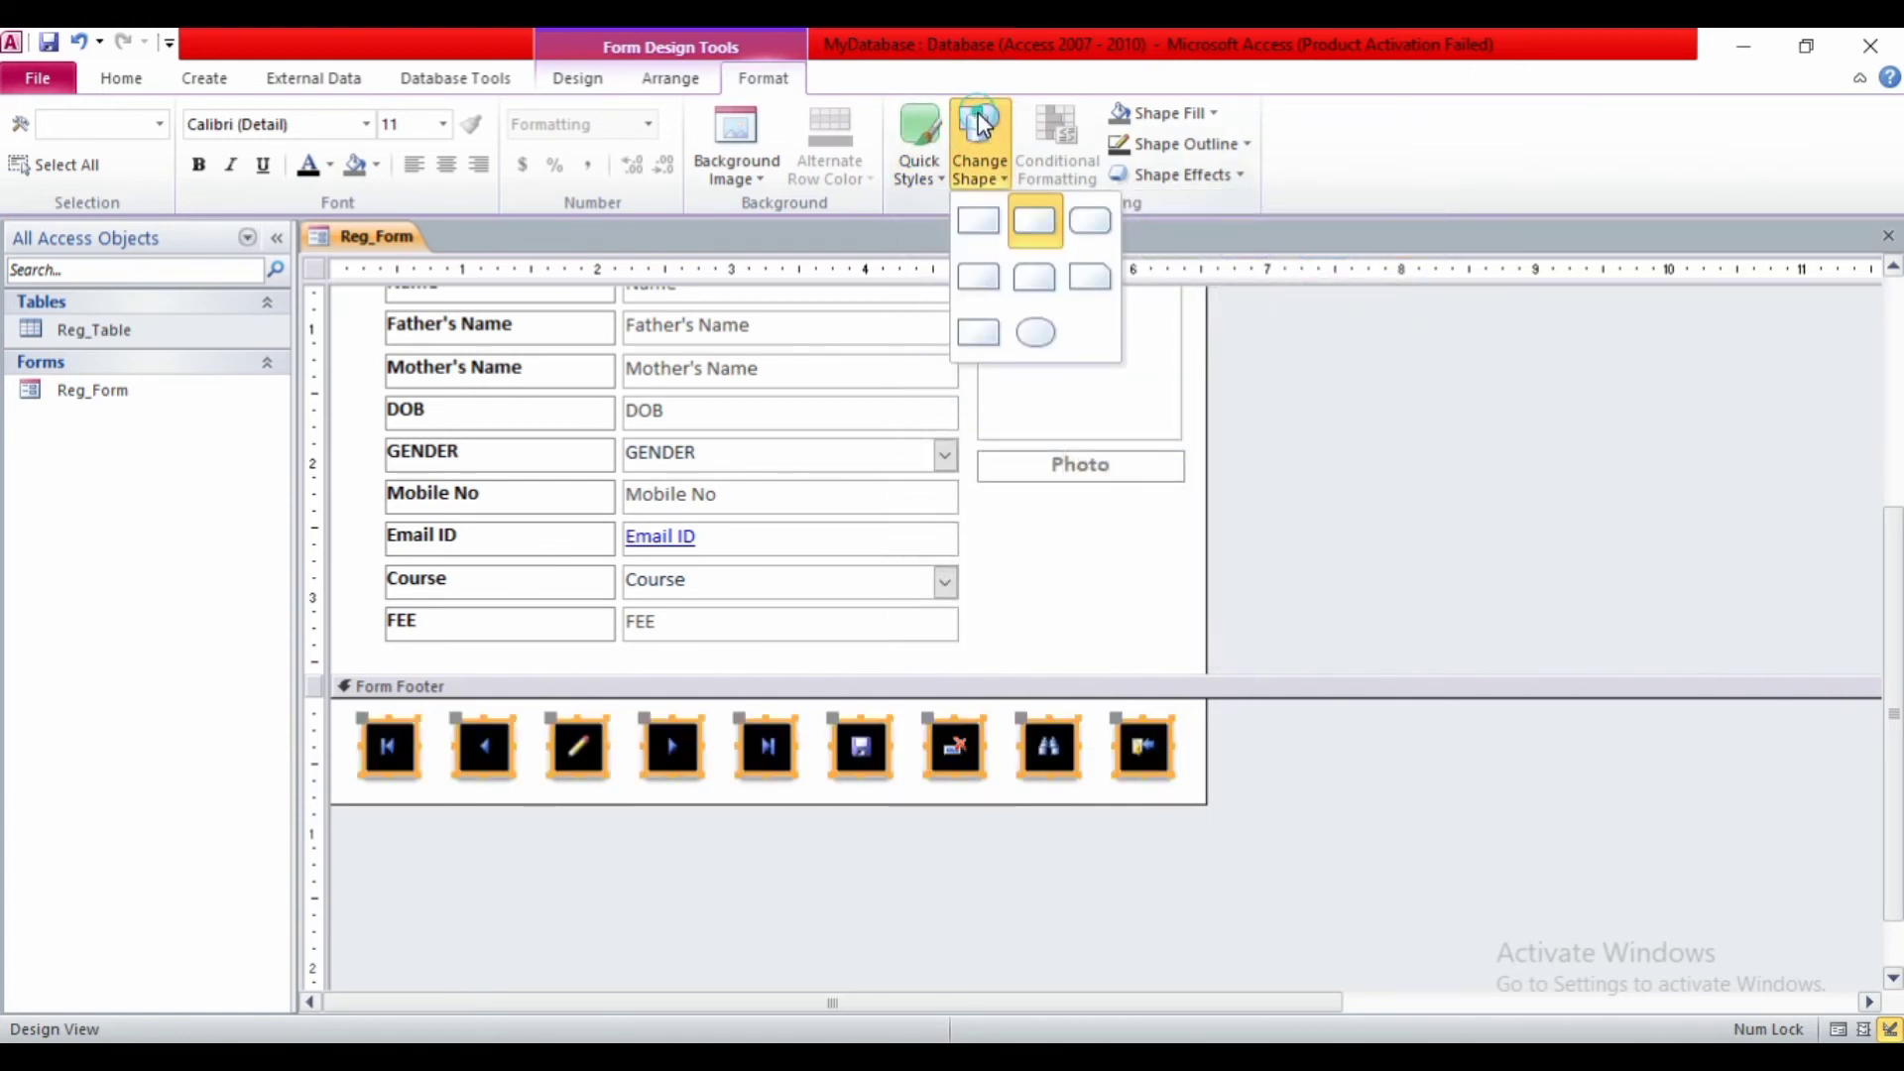
{"action": "left_click", "coordinate": [1089, 224]}
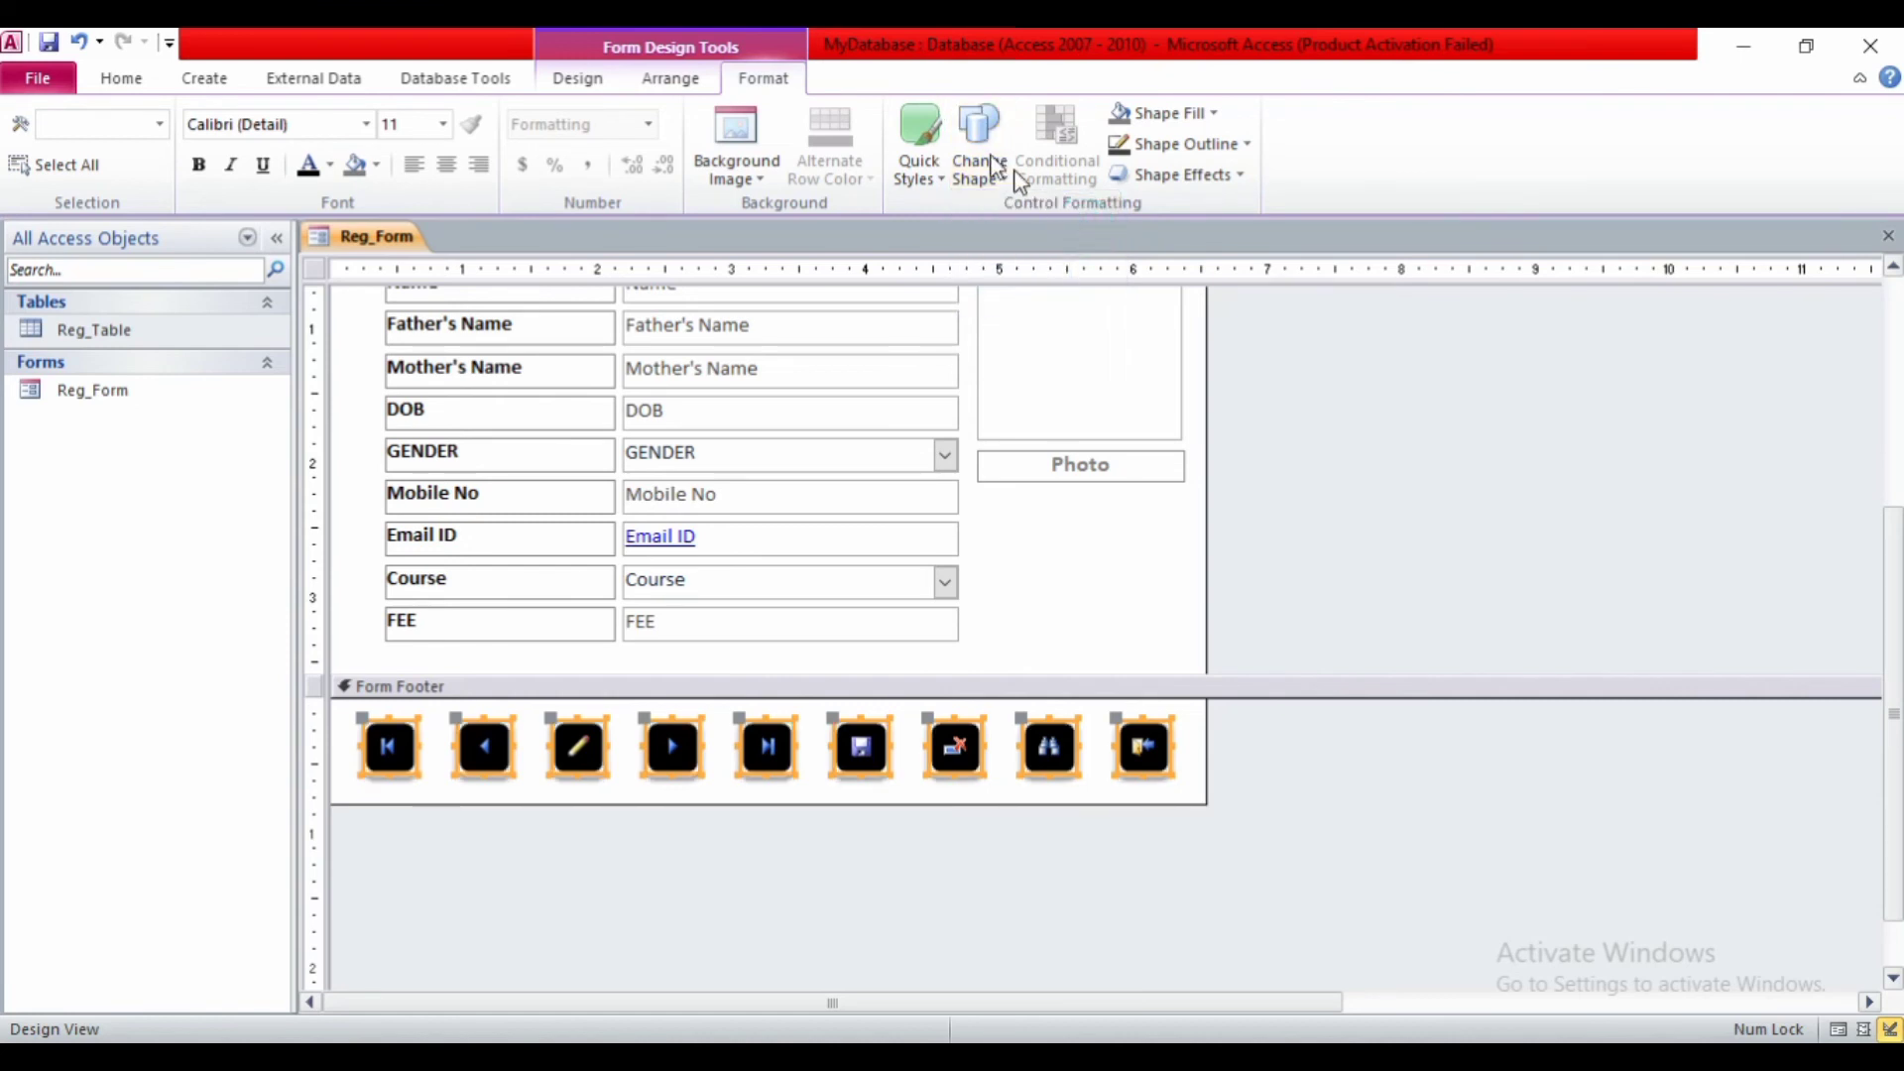
{"action": "left_click", "coordinate": [926, 153]}
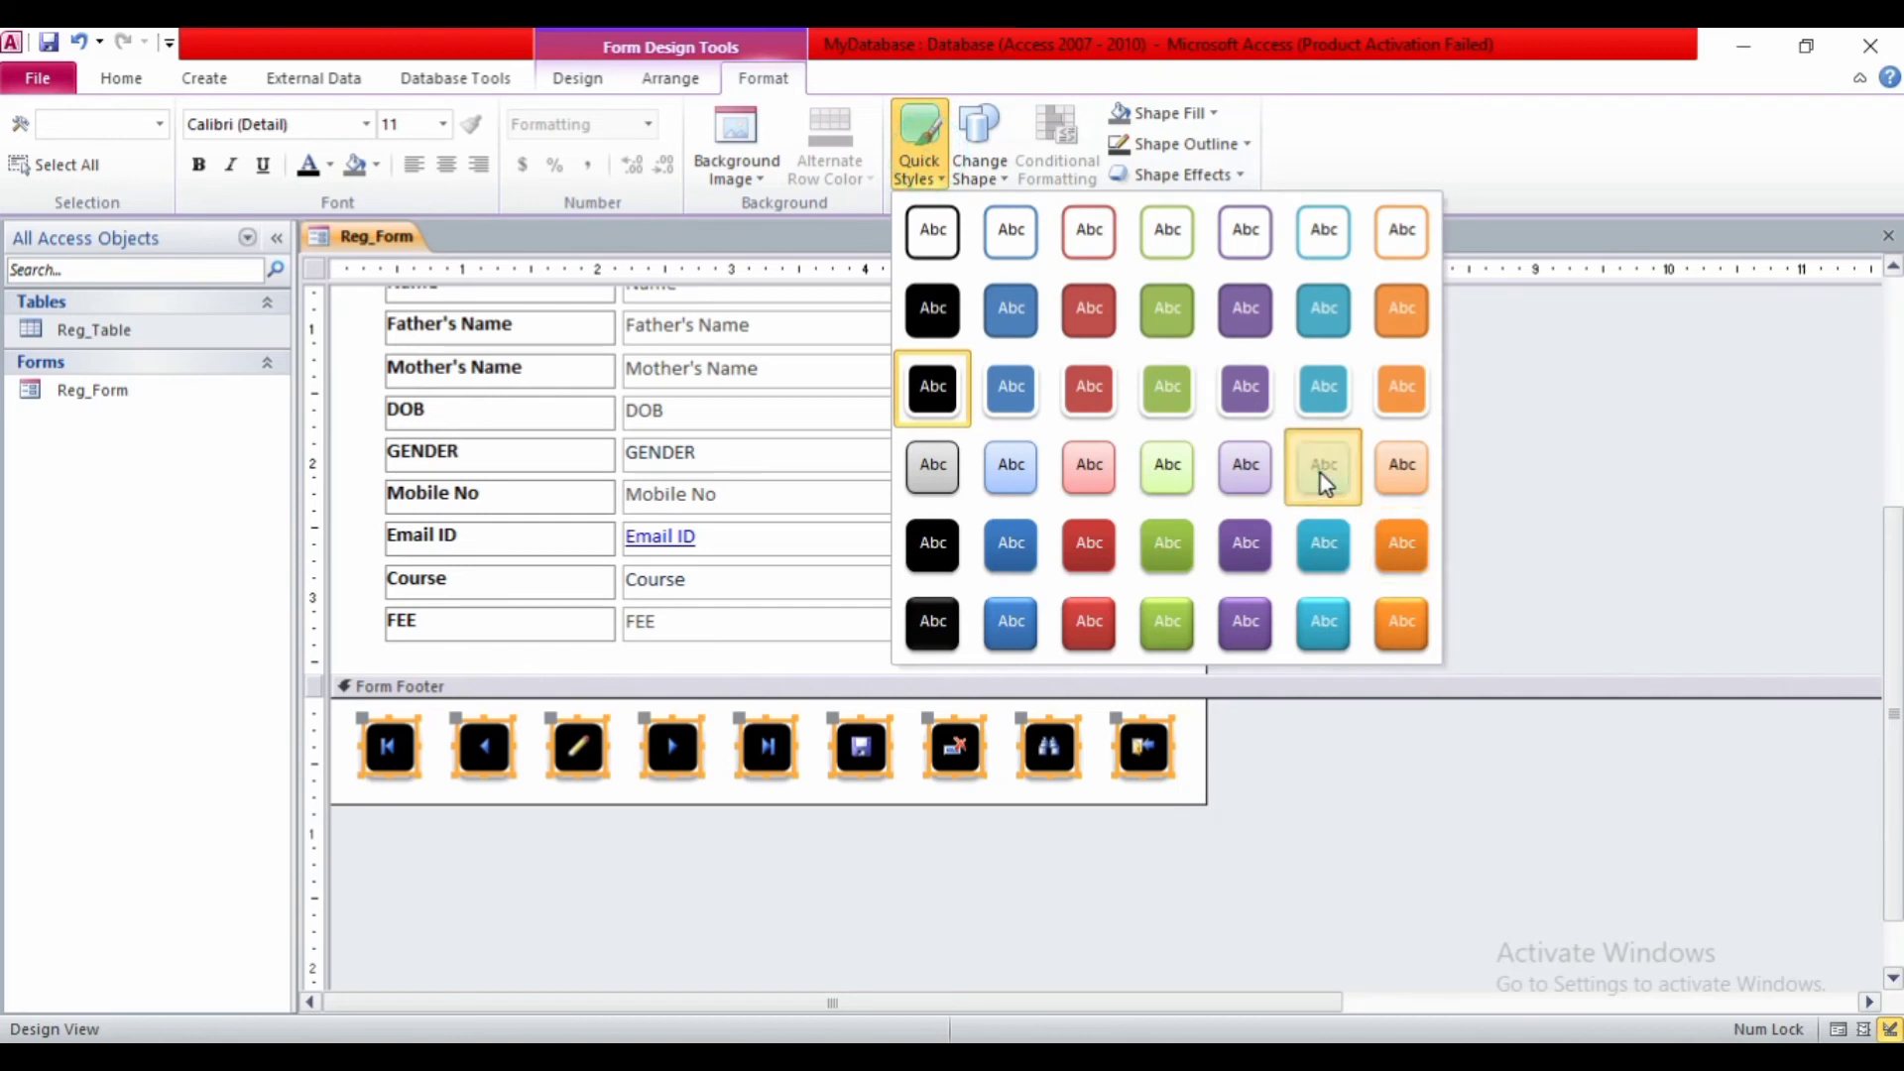
{"action": "left_click", "coordinate": [1321, 476]}
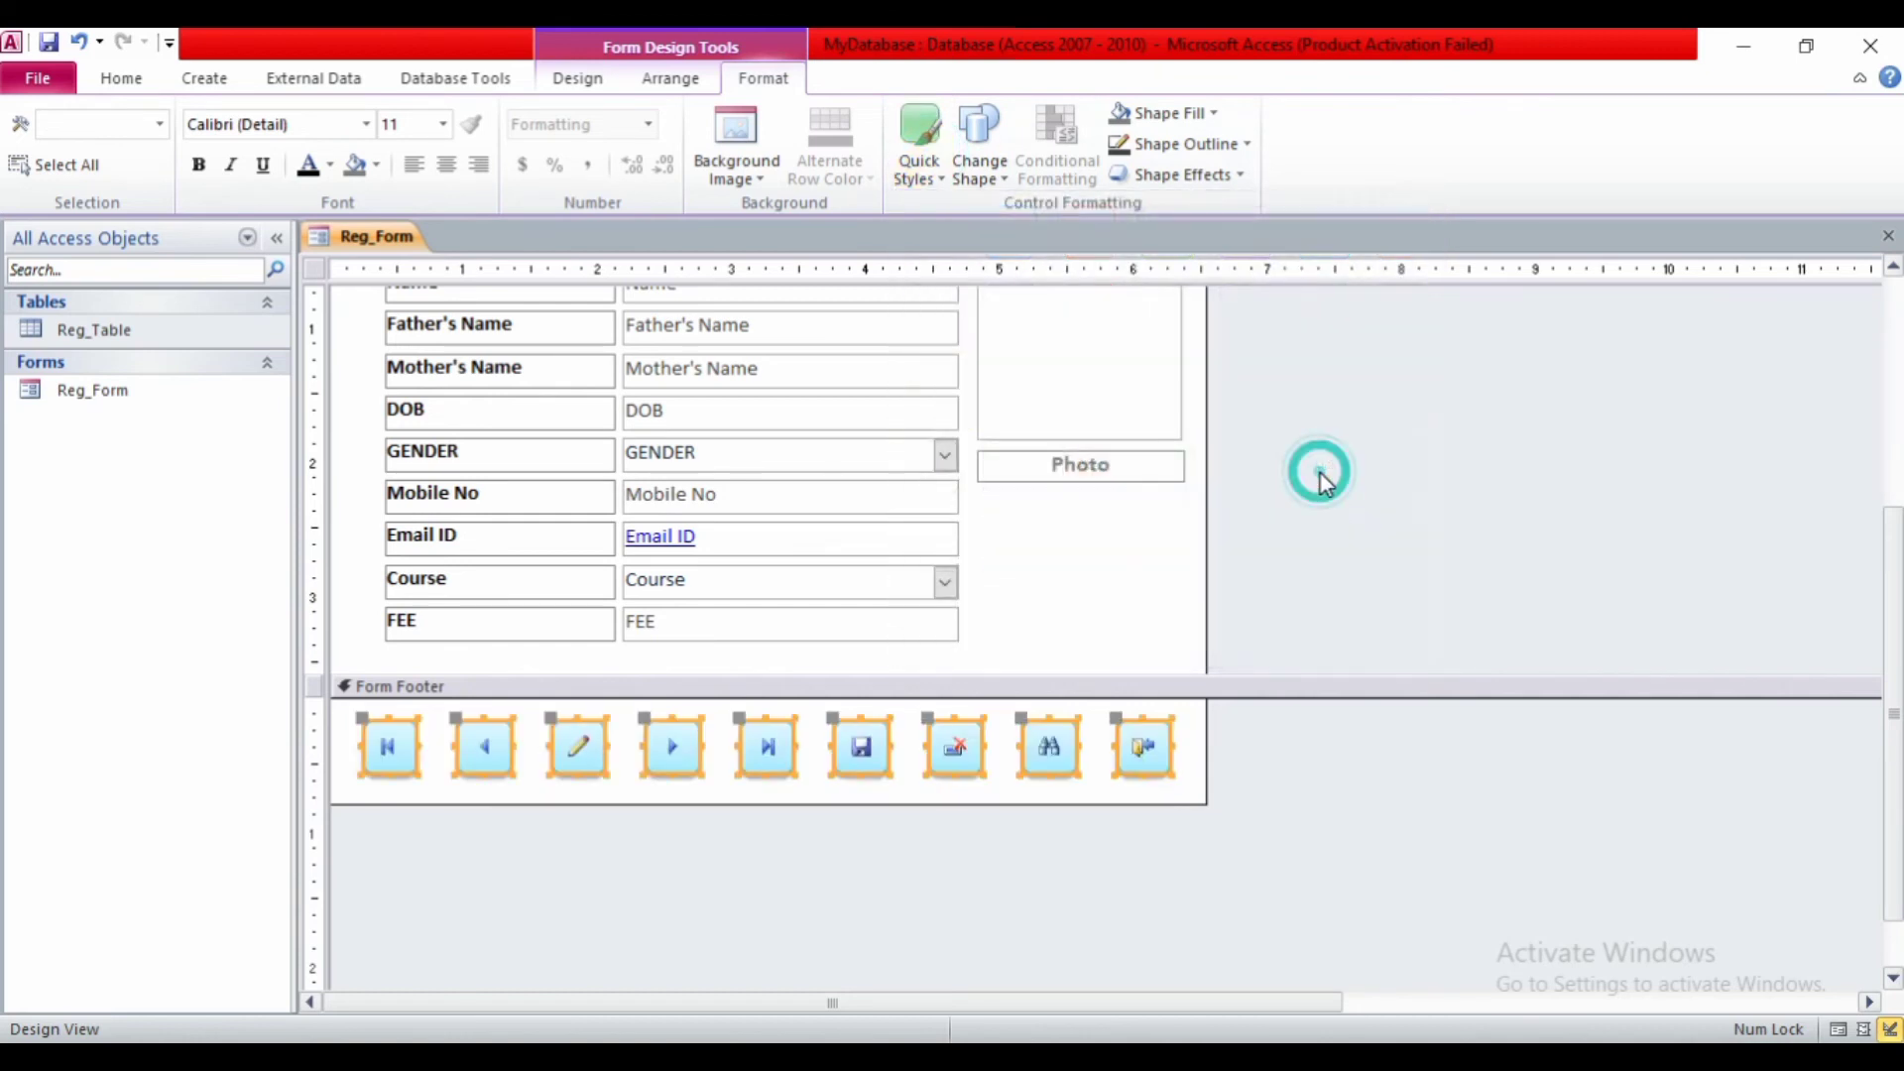
{"action": "left_click", "coordinate": [1107, 774]}
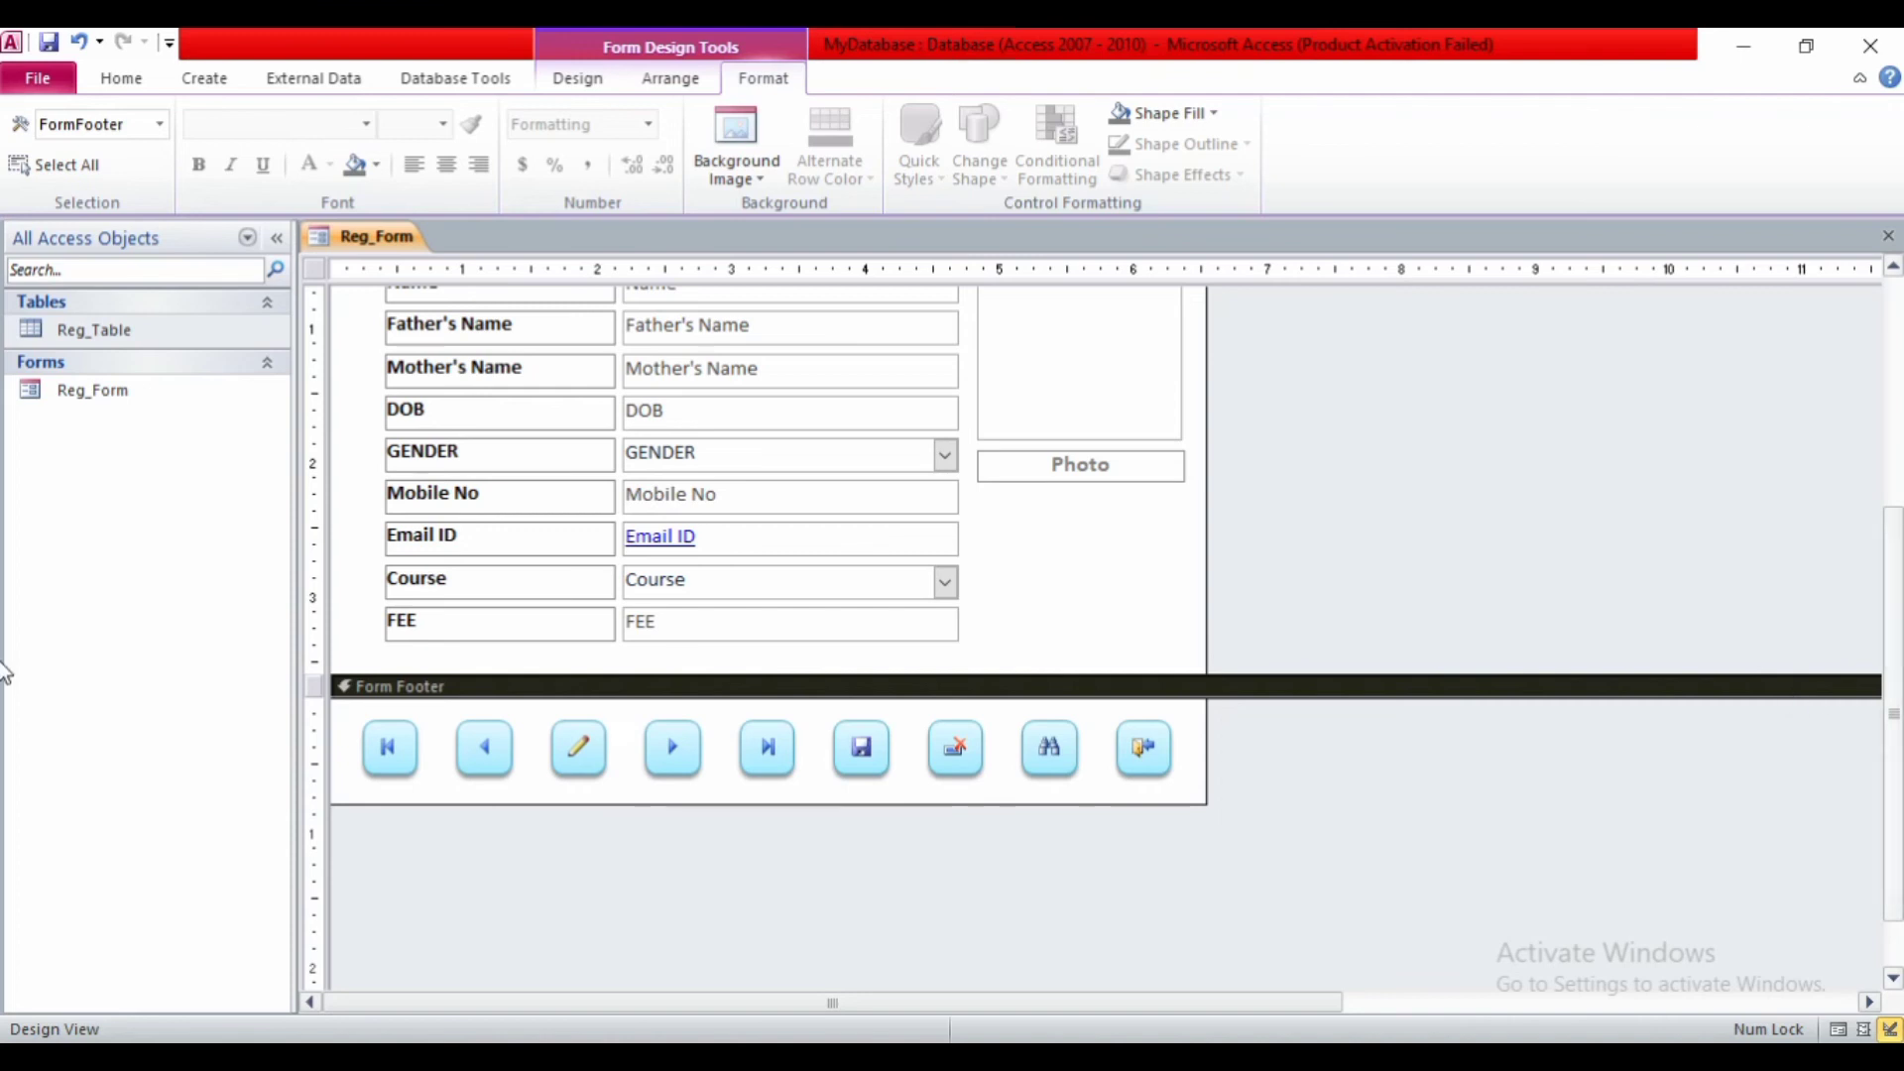
{"action": "left_click_drag", "start_coordinate": [1894, 684], "coordinate": [1863, 428]}
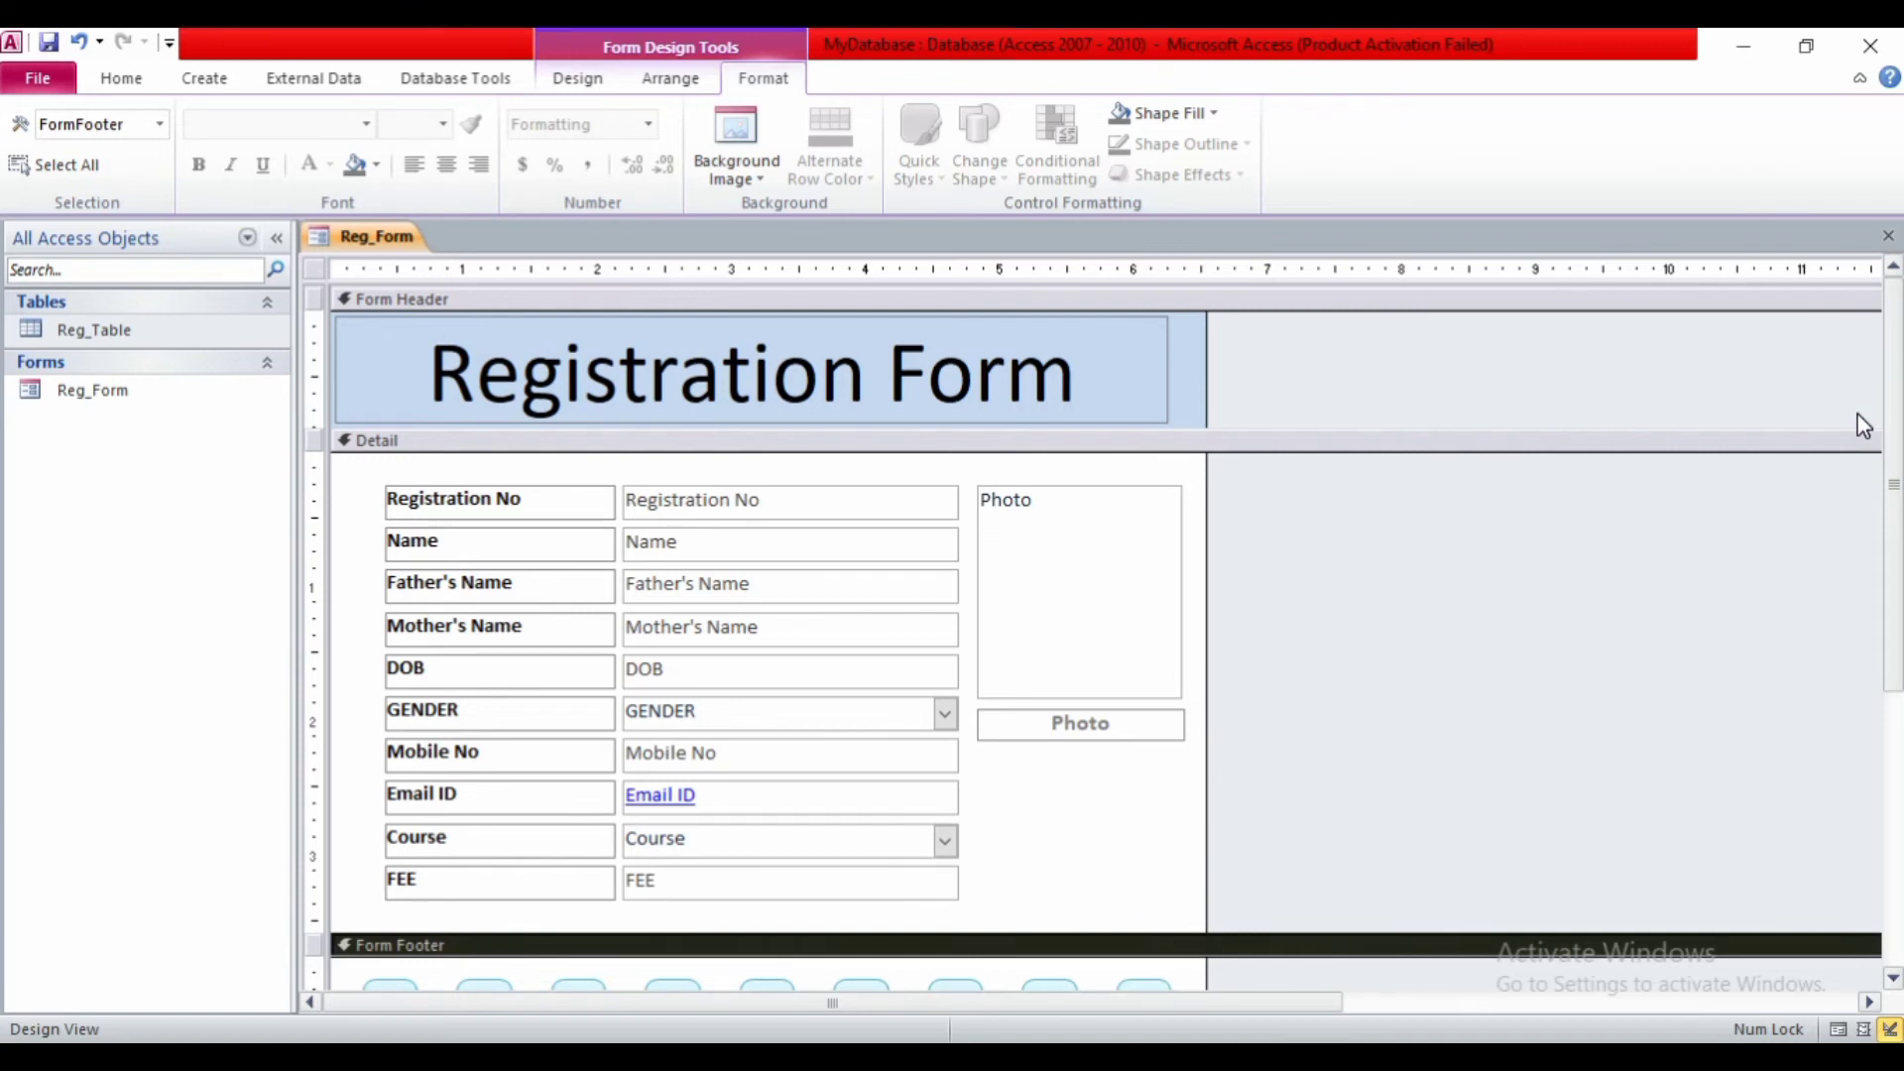
{"action": "left_click_drag", "start_coordinate": [1886, 430], "coordinate": [1897, 476]}
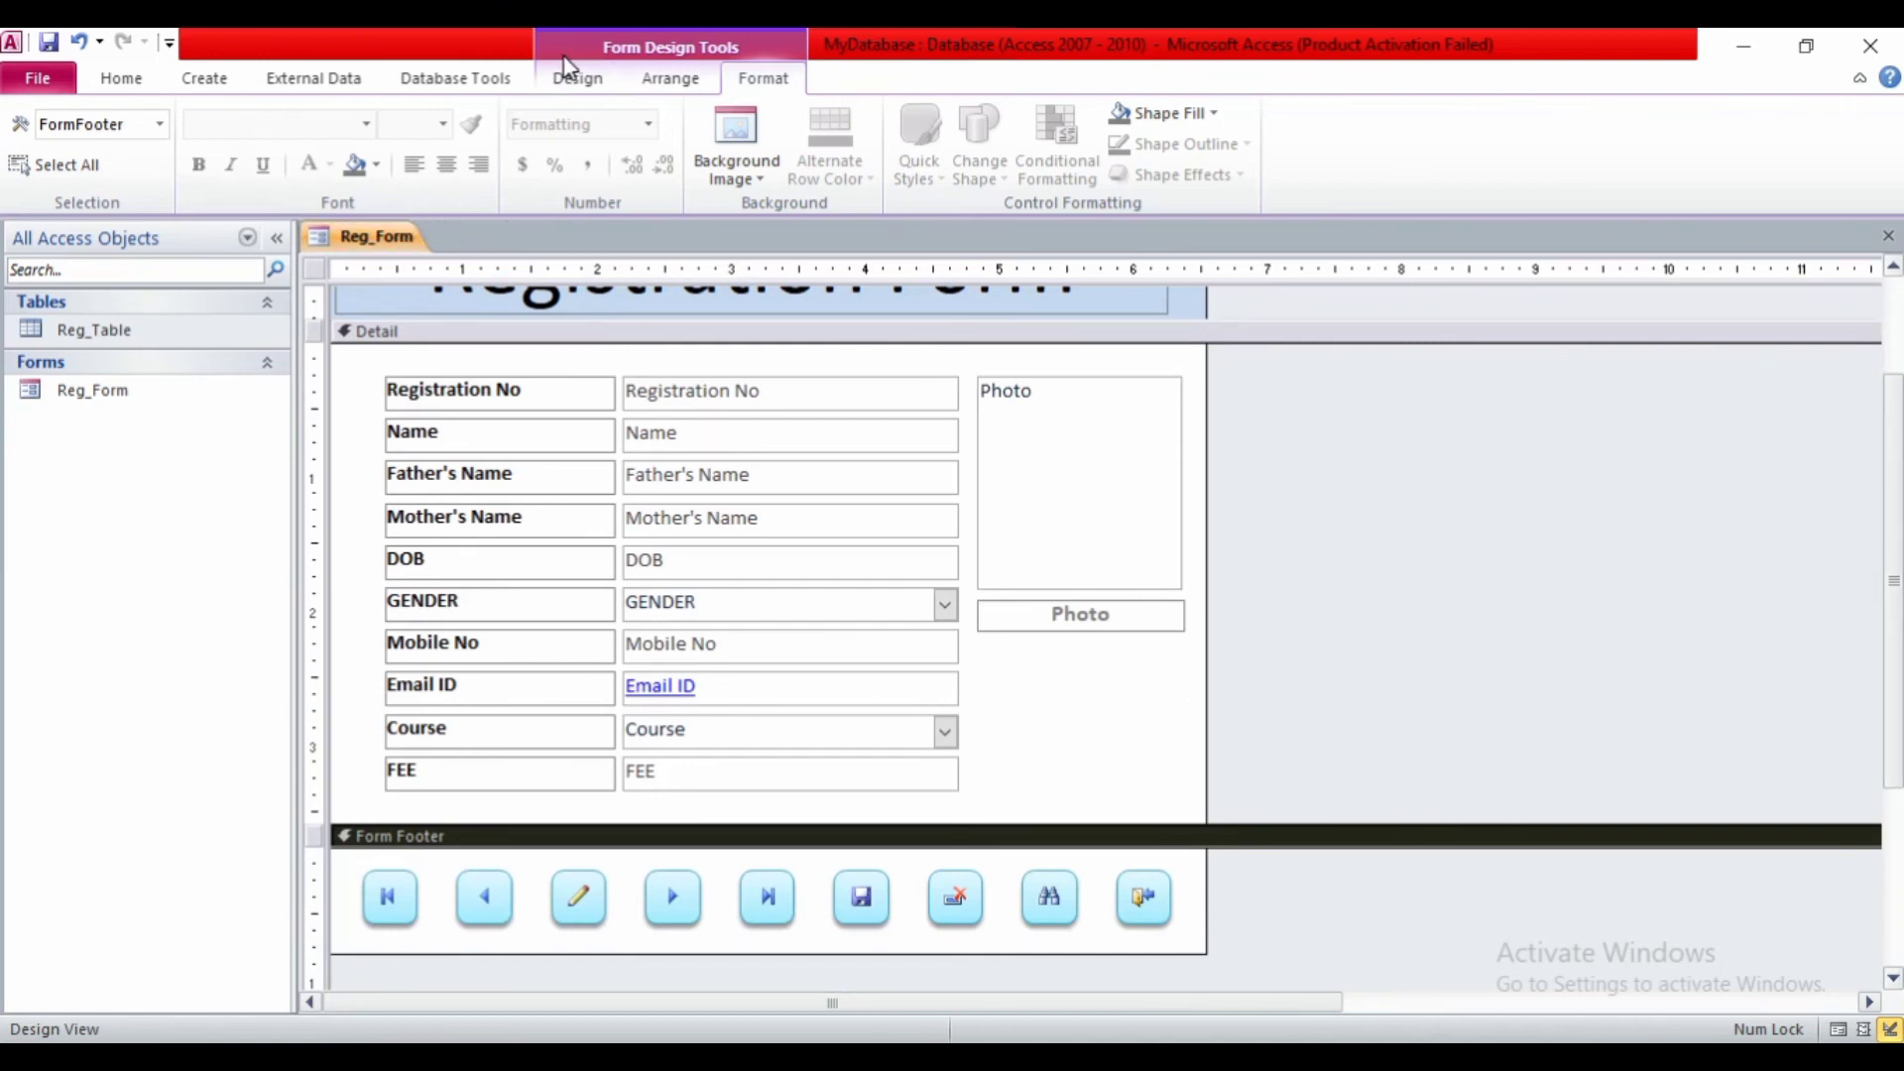
{"action": "left_click", "coordinate": [563, 83]}
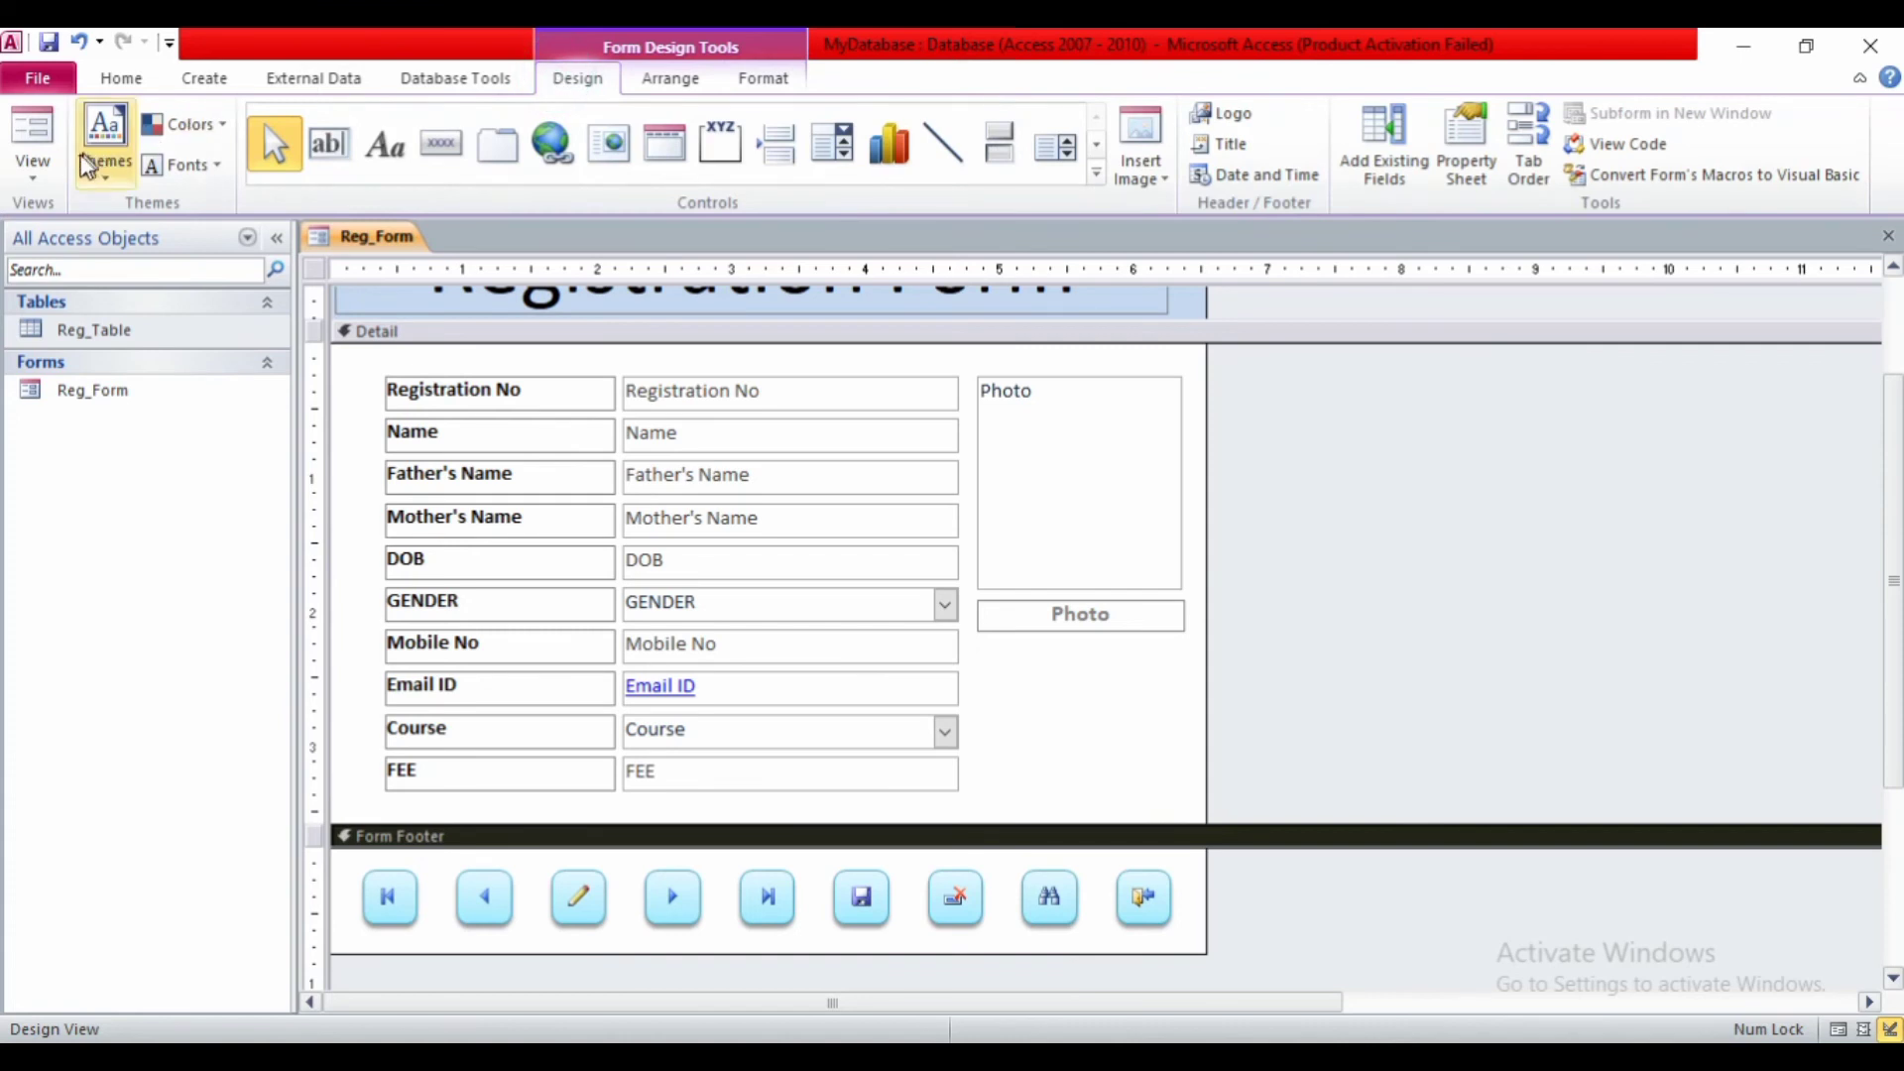
{"action": "left_click", "coordinate": [33, 162]}
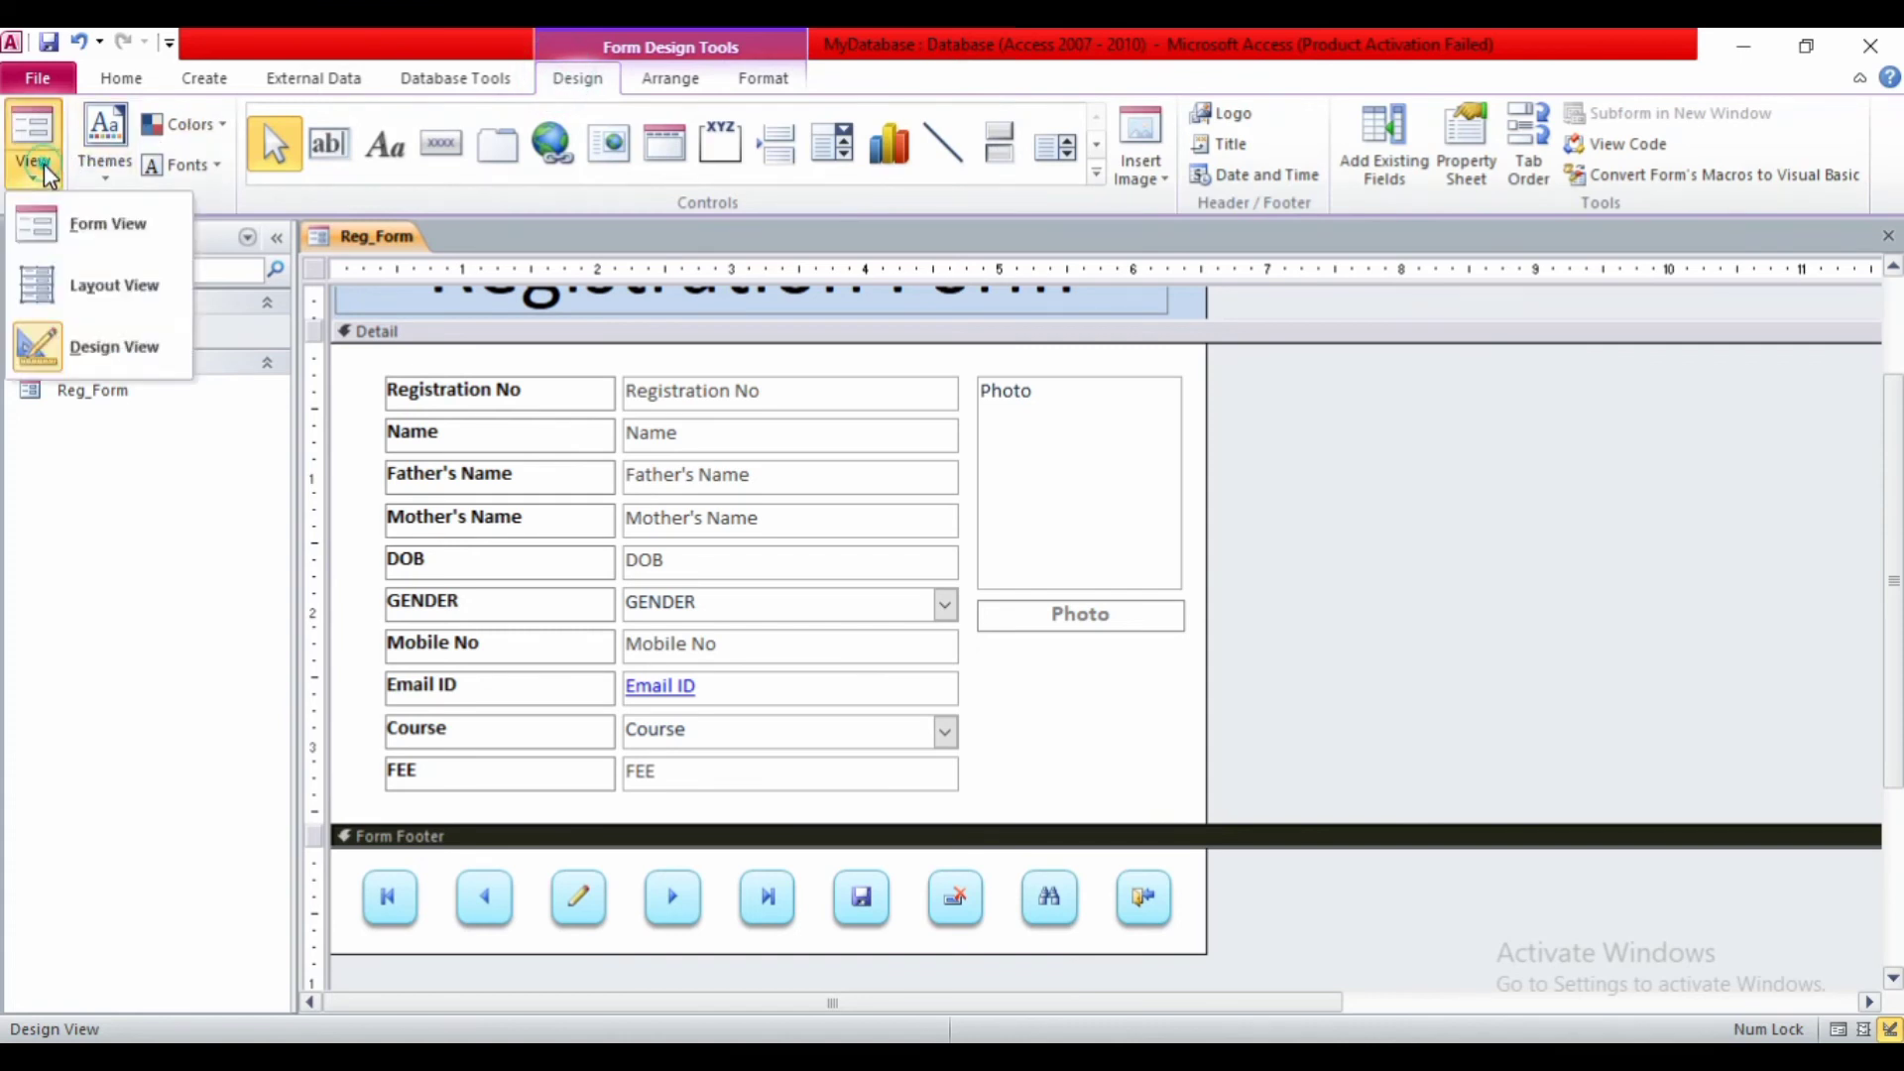
{"action": "left_click", "coordinate": [248, 470]}
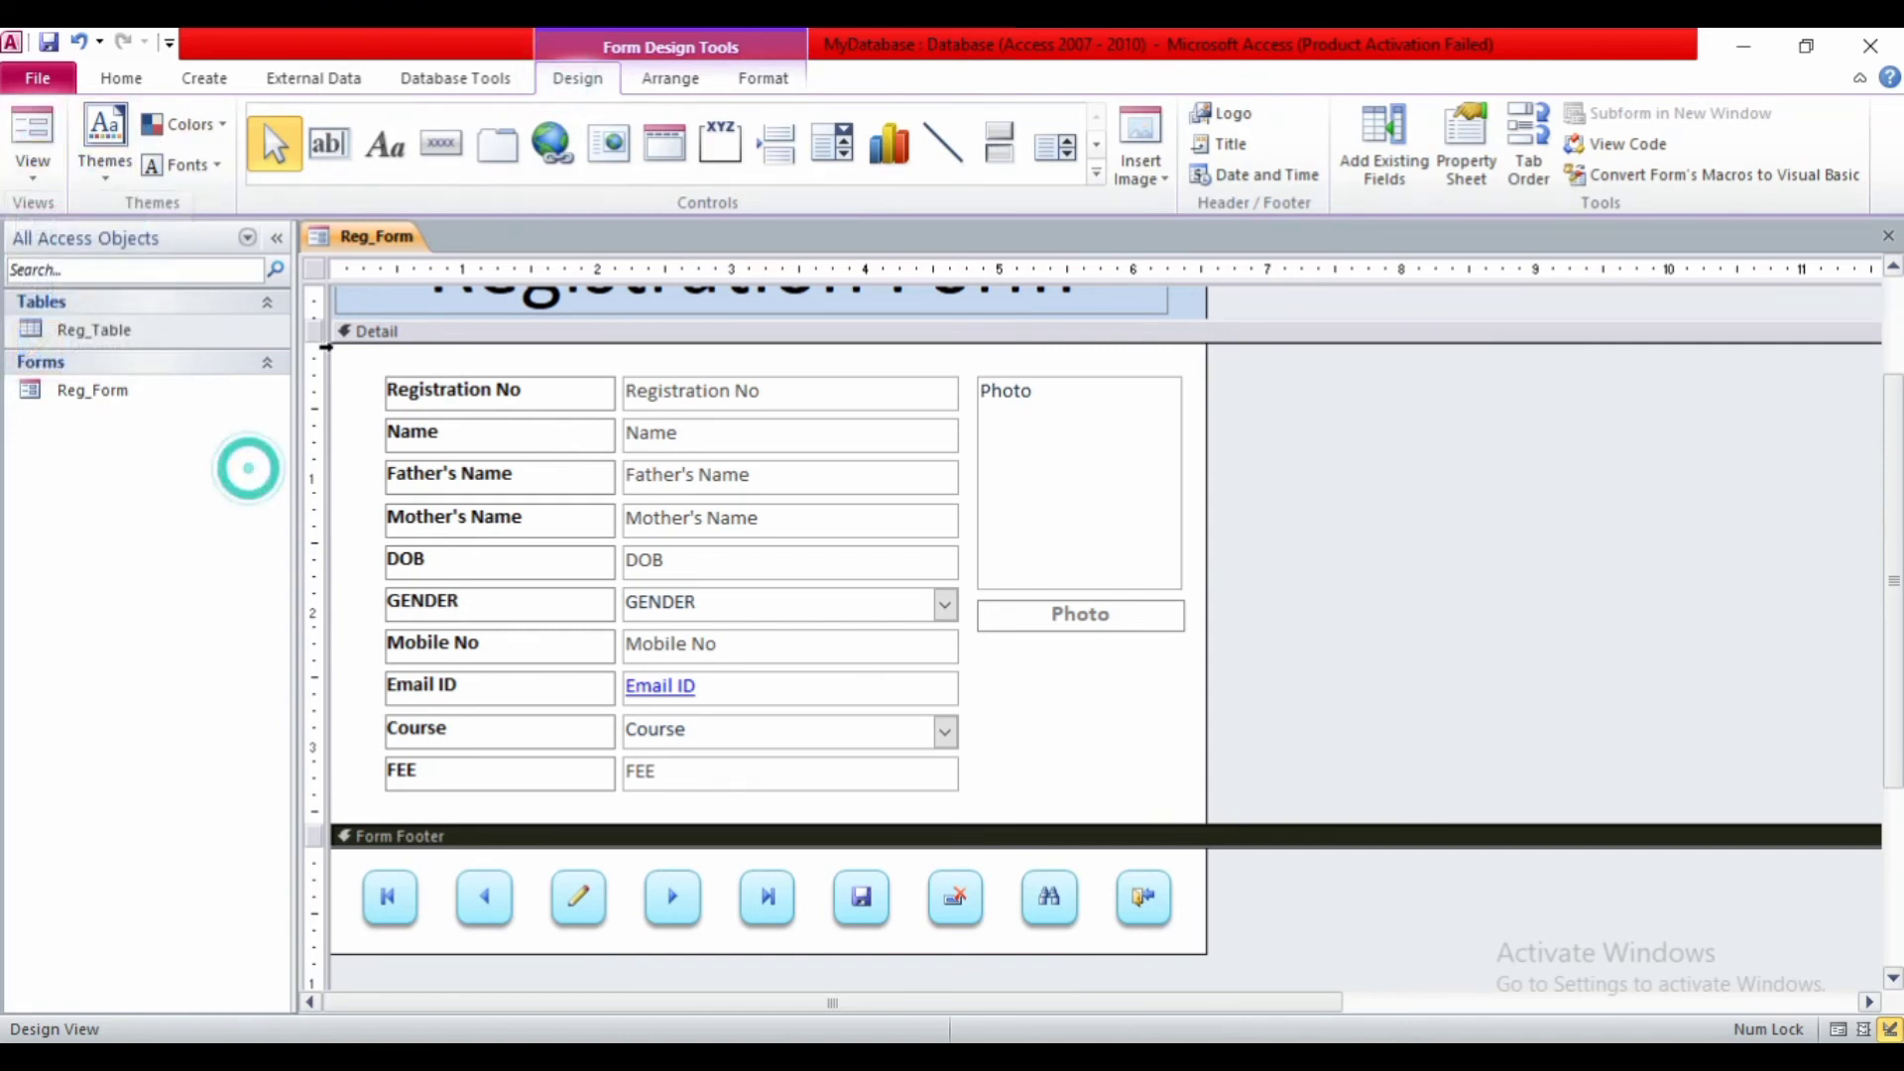
{"action": "right_click", "coordinate": [380, 254]}
{"action": "left_click", "coordinate": [394, 372]}
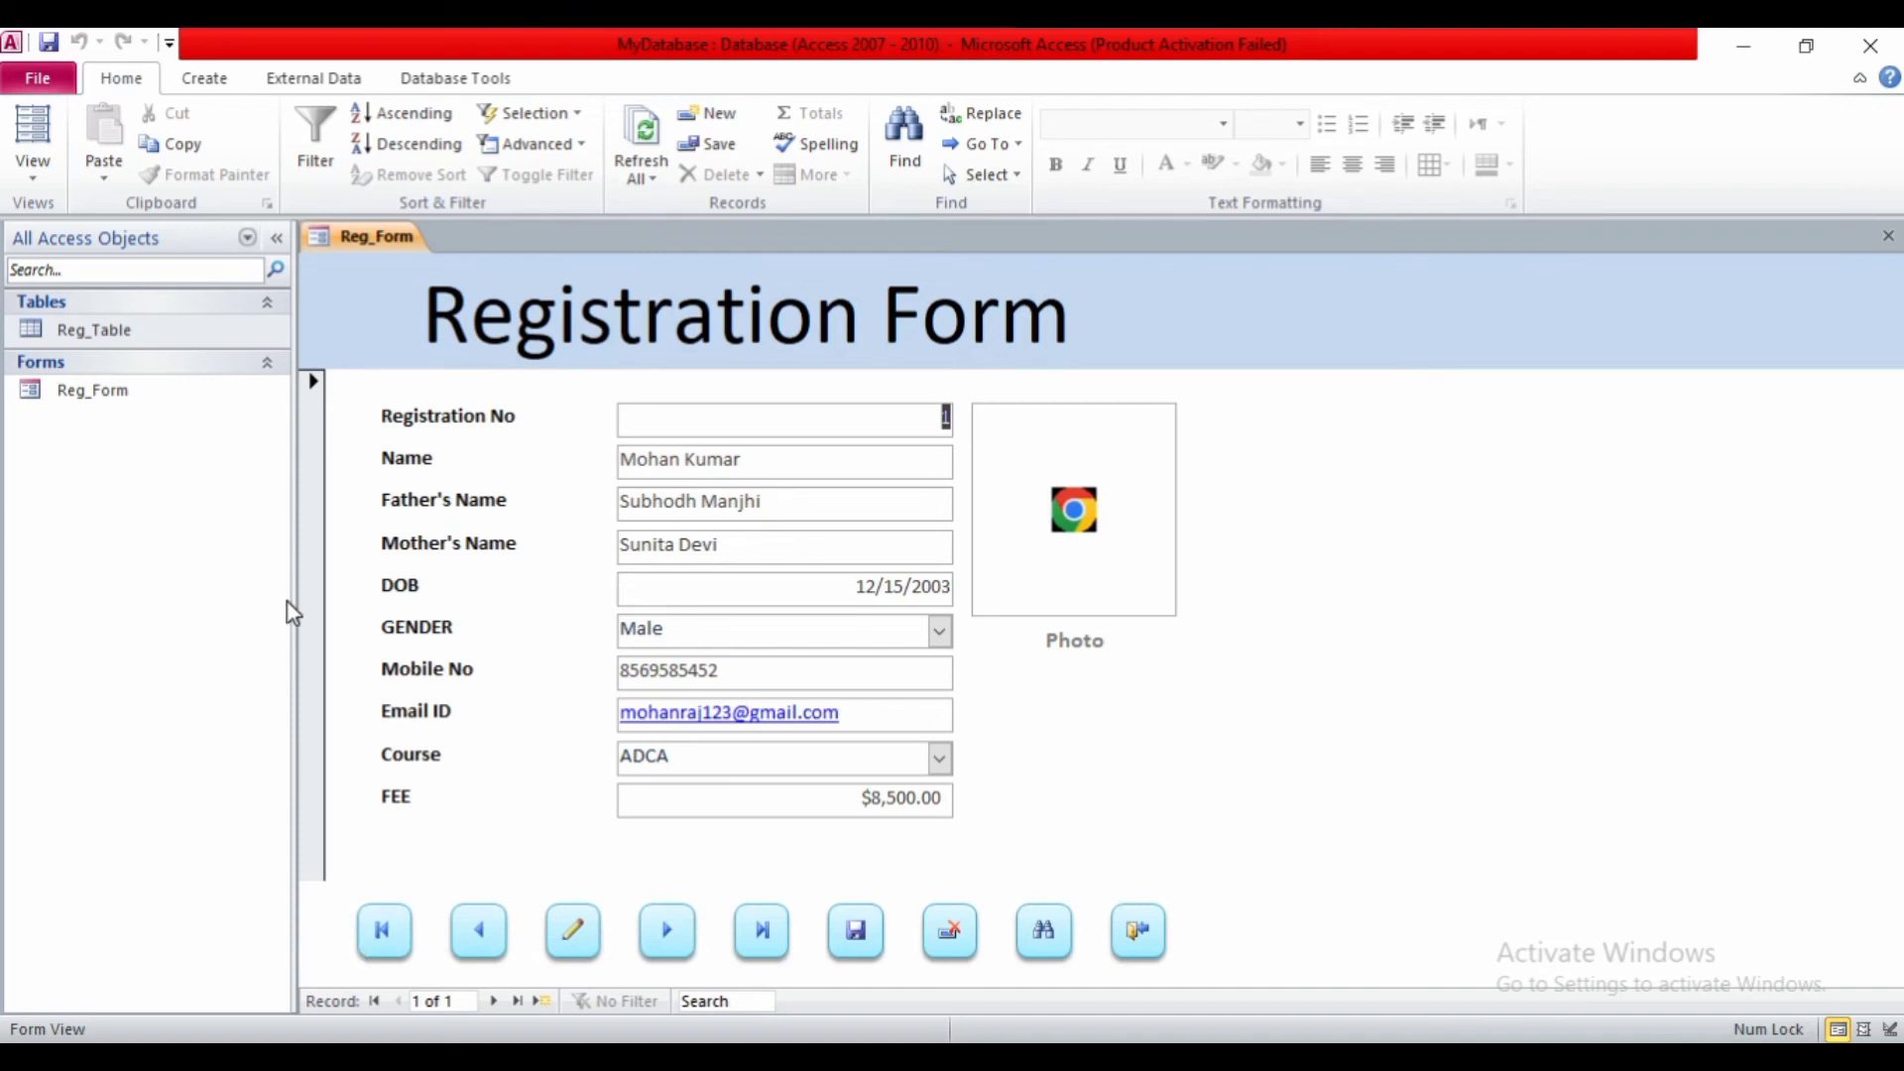
{"action": "right_click", "coordinate": [363, 254]}
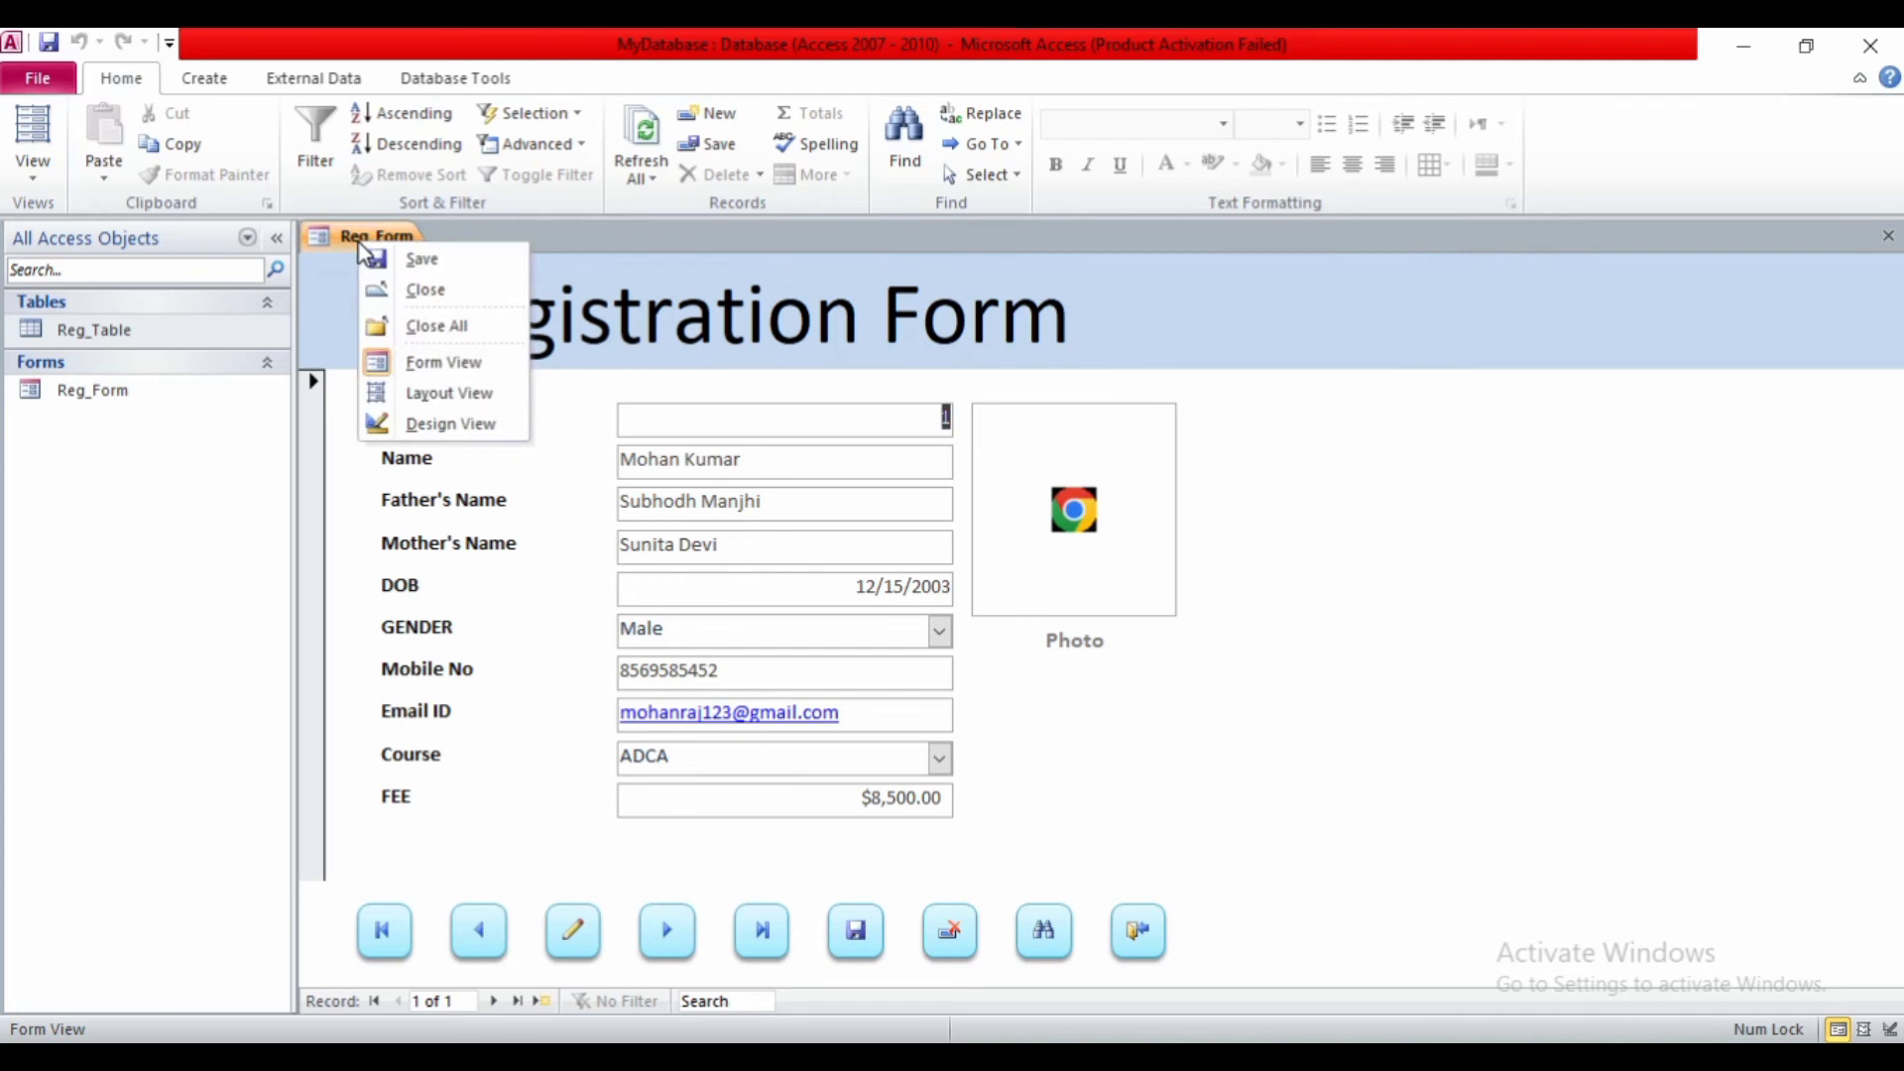
{"action": "left_click", "coordinate": [383, 423]}
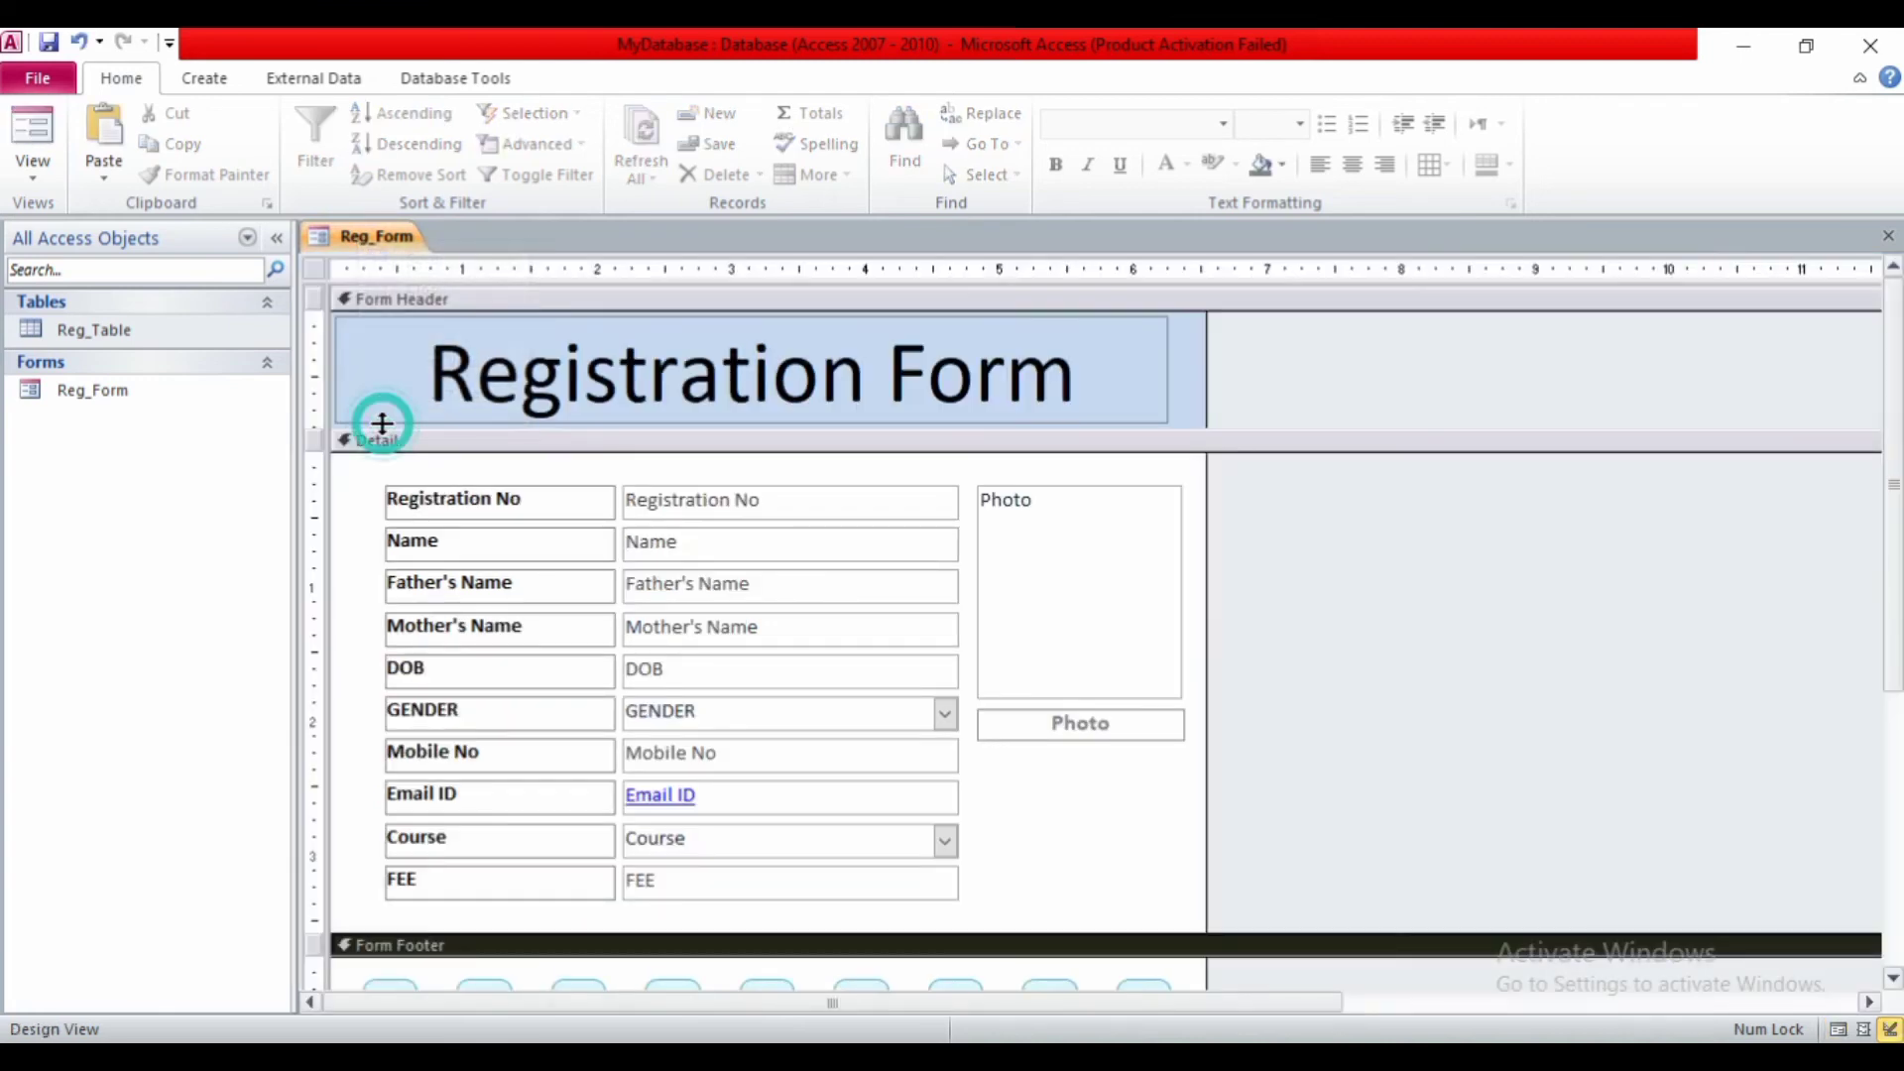
- Set Cursor On Hover to Hyperlink hand for all nine footer buttons in the Property Sheet's Other tab
{"action": "scroll", "coordinate": [399, 667], "scroll_direction": "down", "scroll_amount": 5}
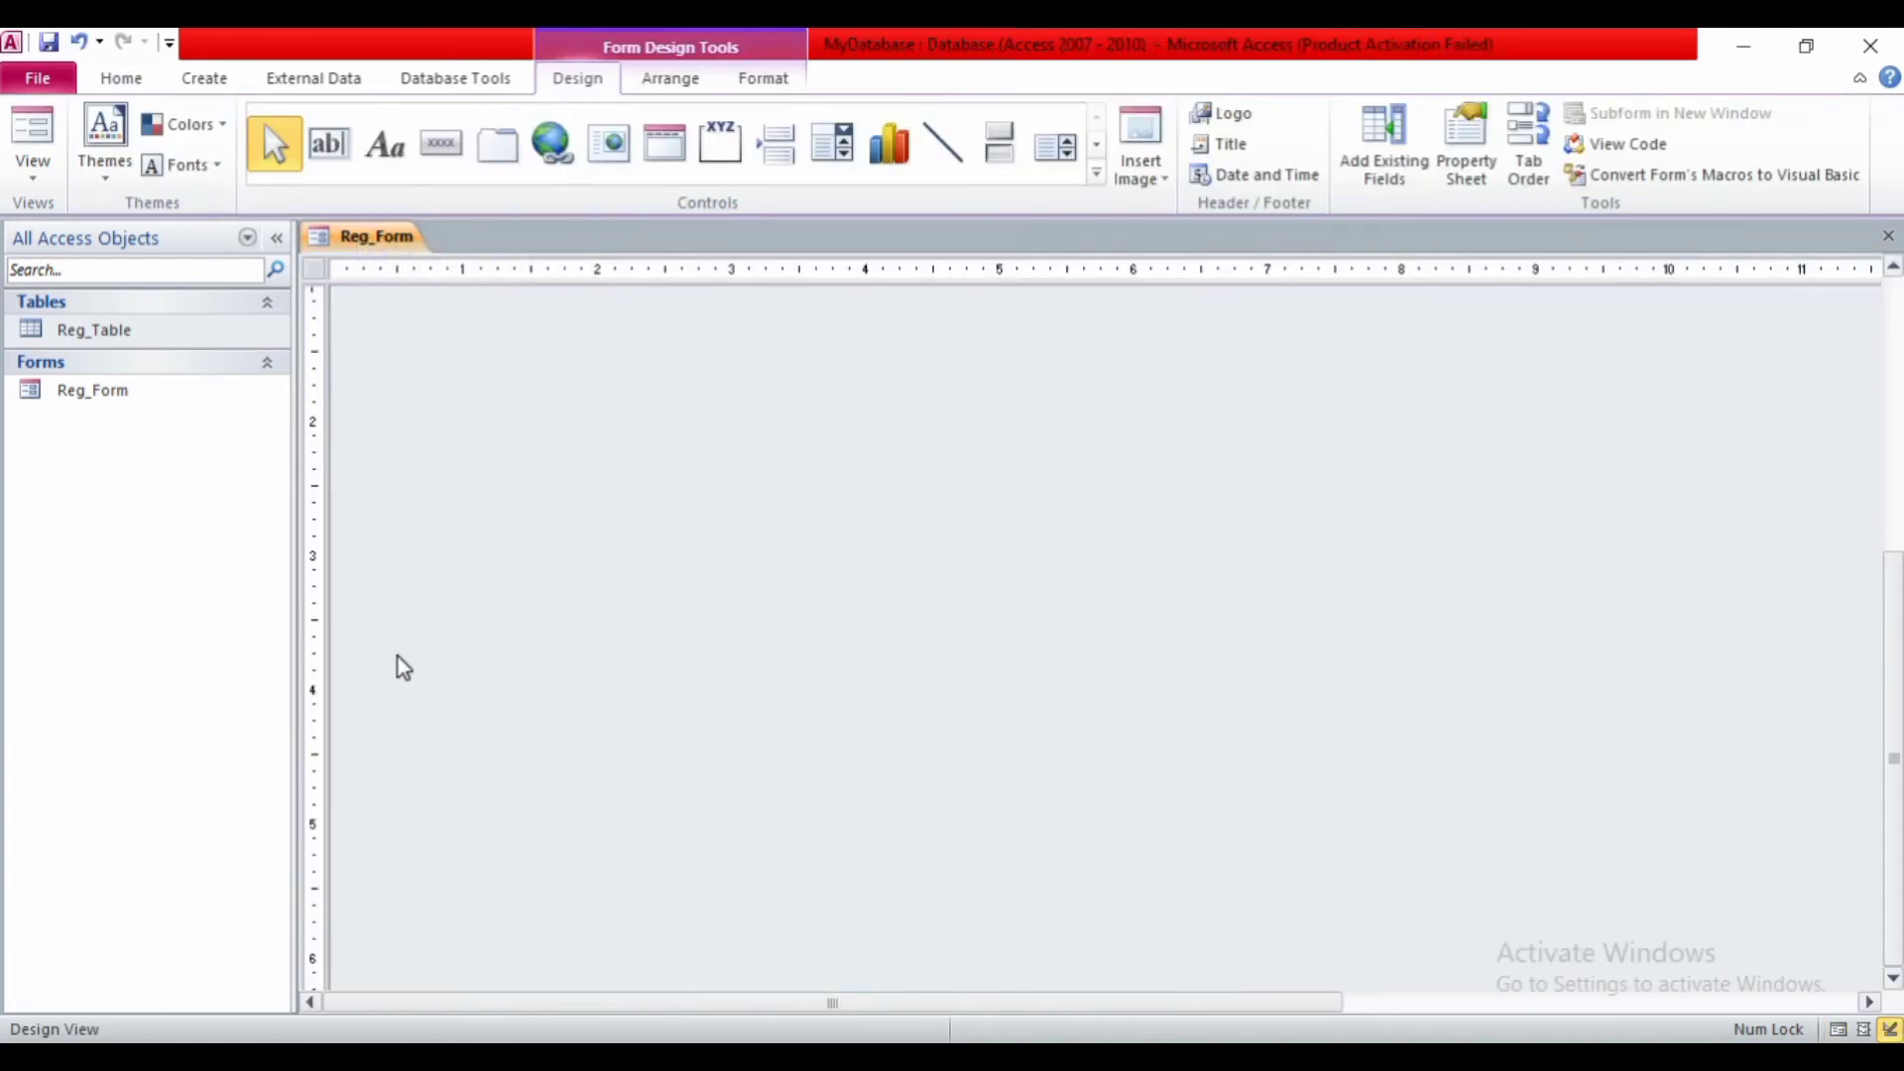
{"action": "scroll", "coordinate": [403, 667], "scroll_direction": "up", "scroll_amount": 5}
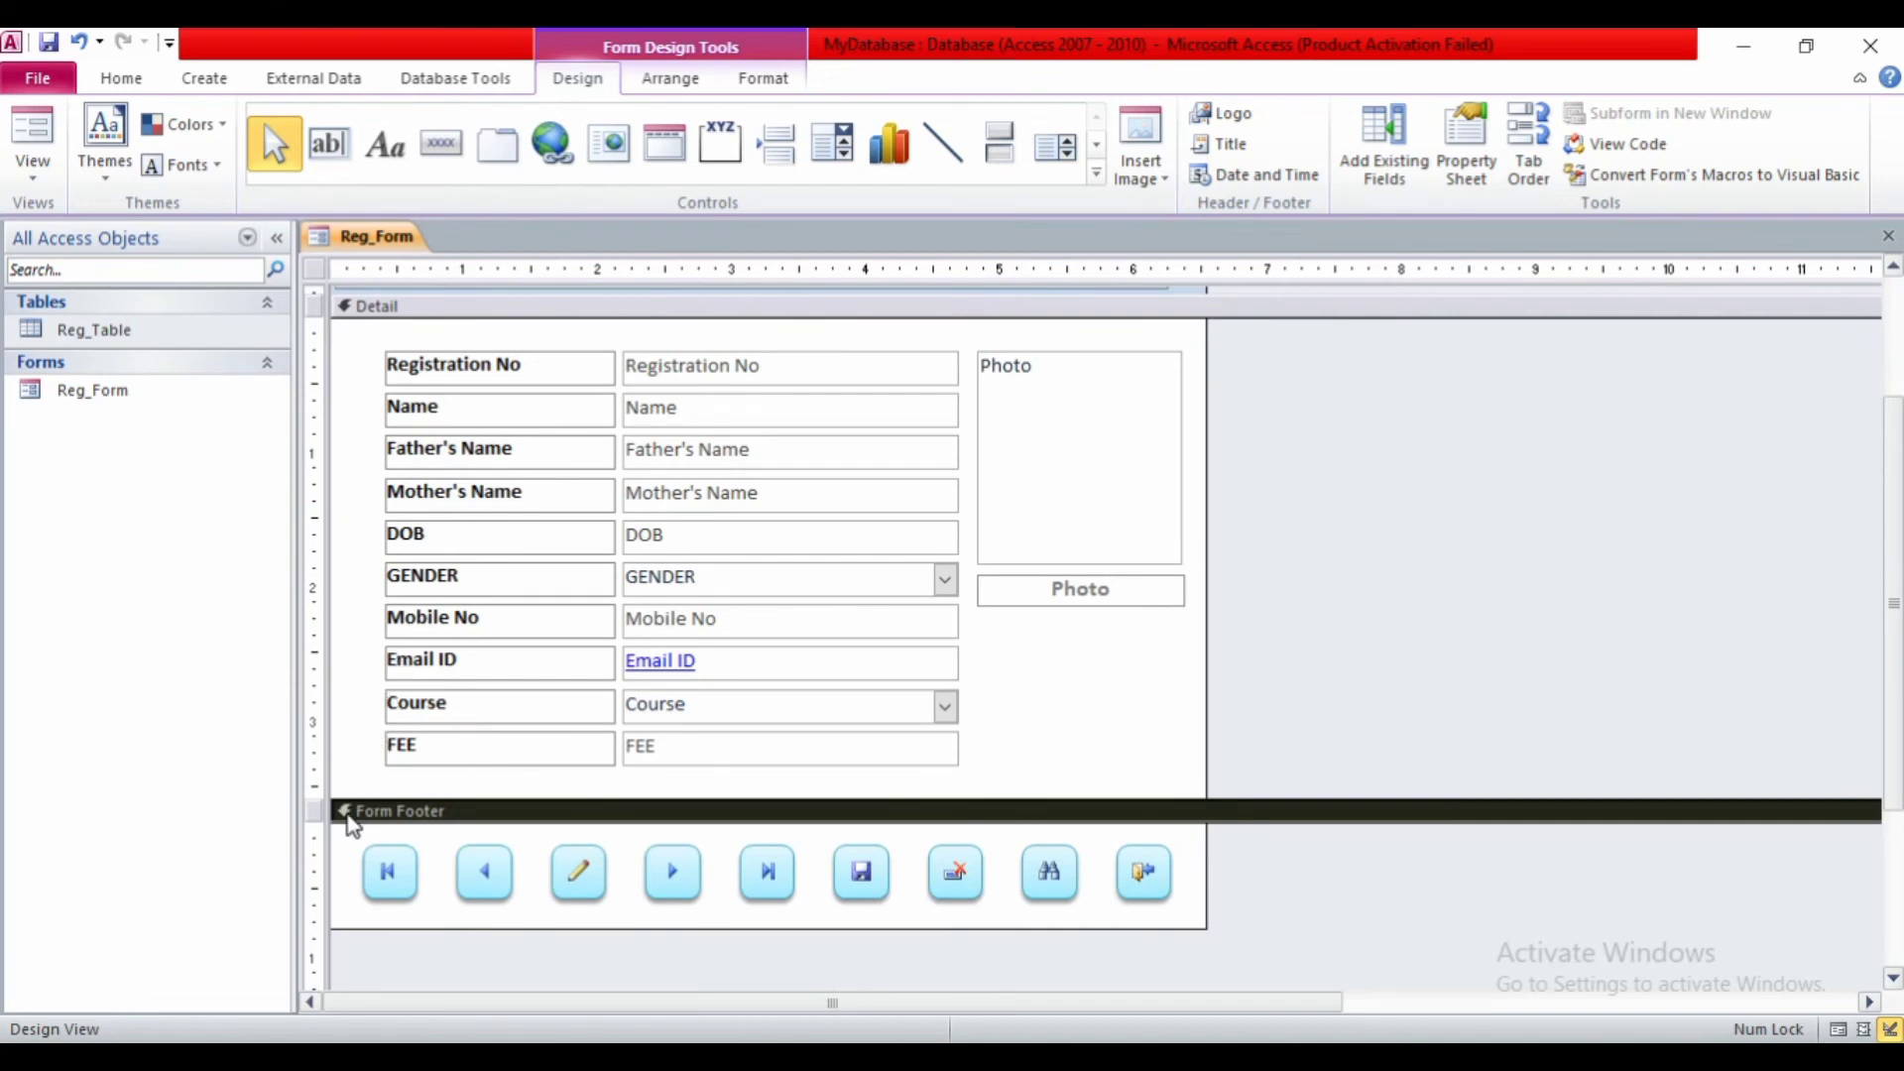
{"action": "left_click", "coordinate": [318, 878]}
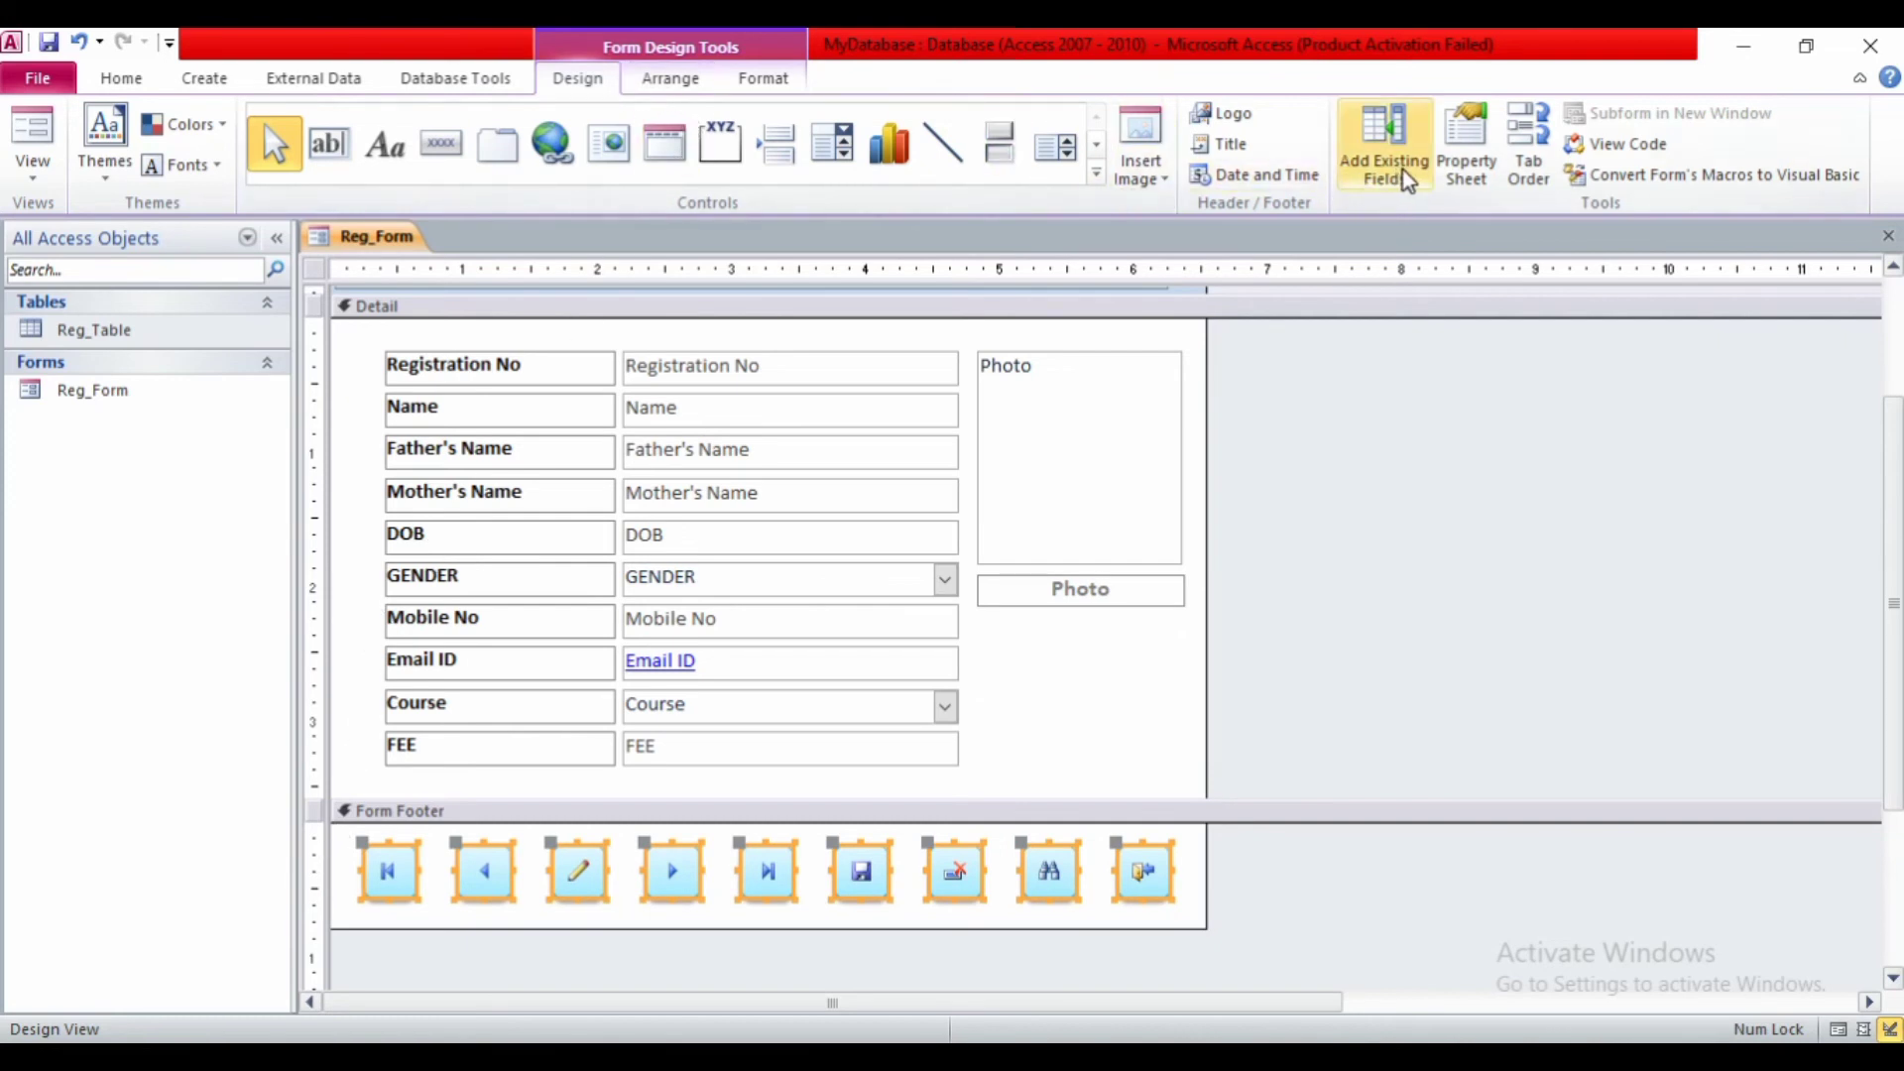
{"action": "left_click", "coordinate": [1465, 164]}
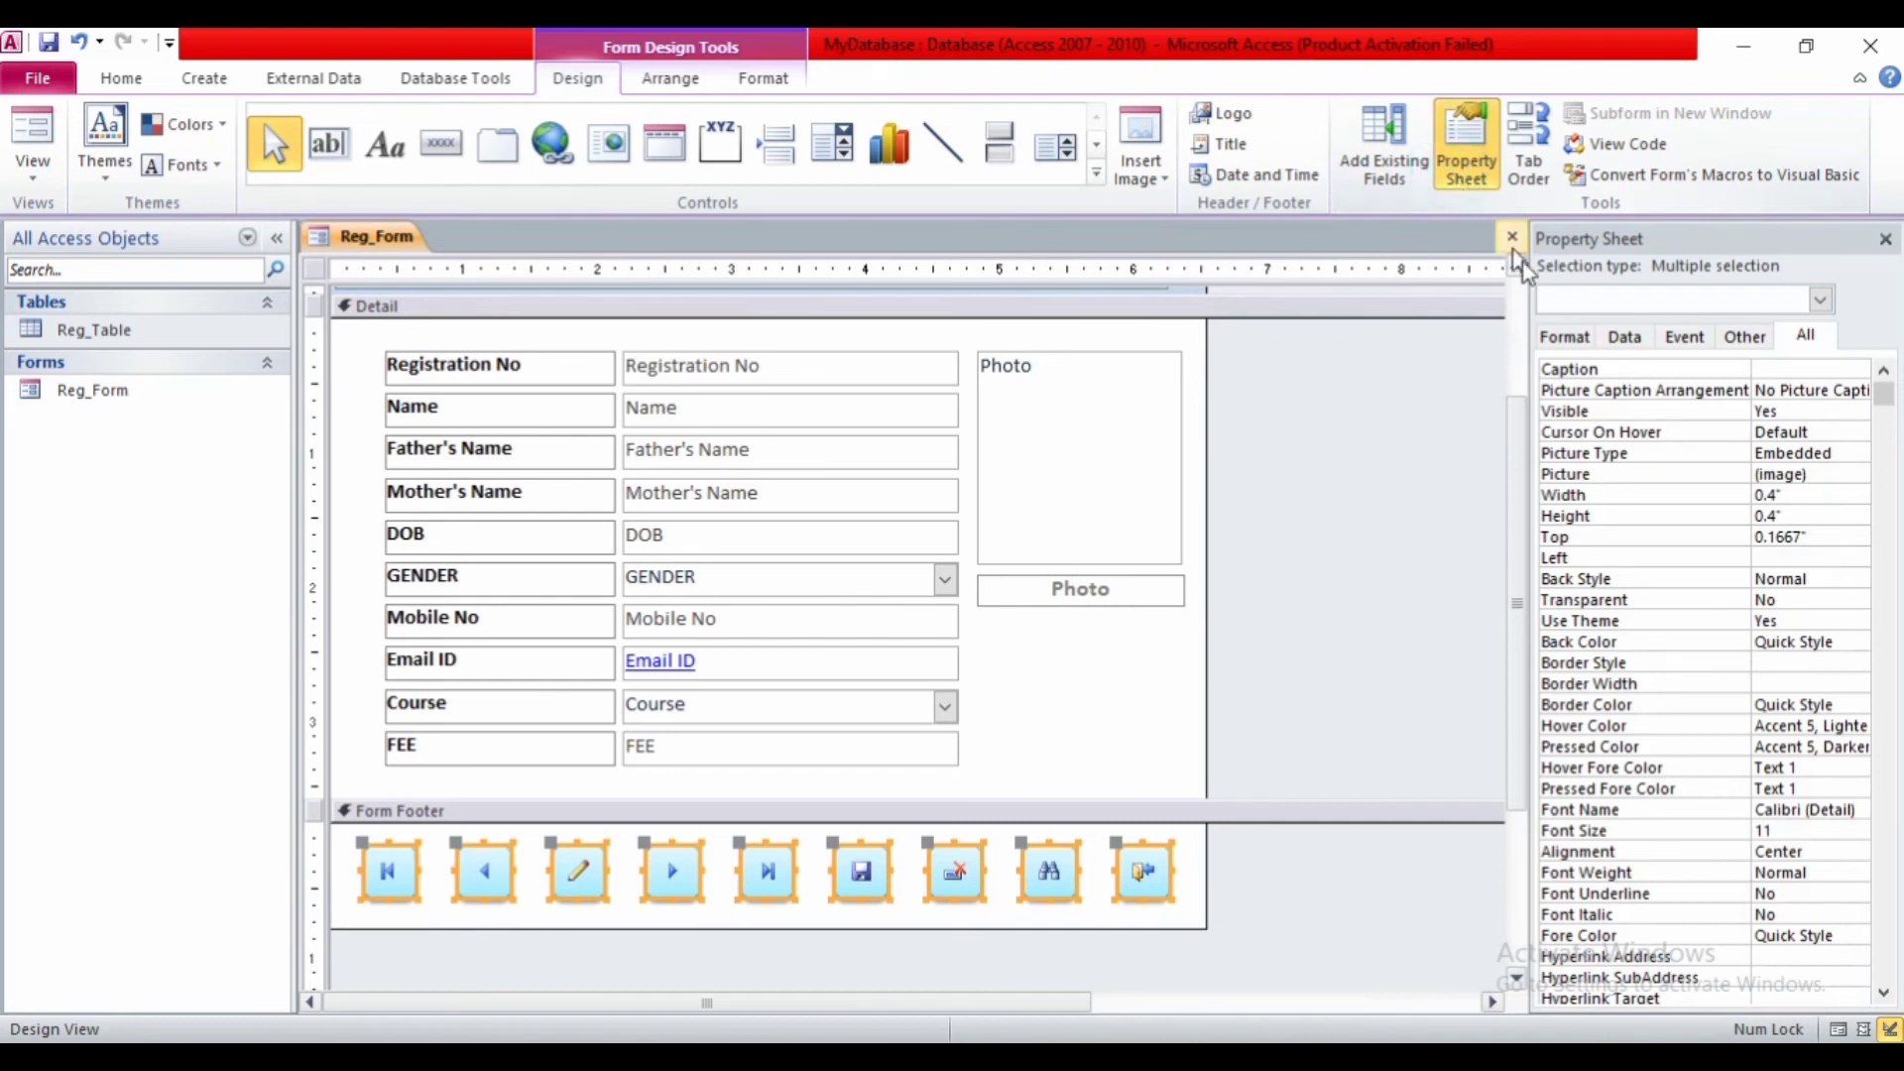
{"action": "left_click", "coordinate": [1737, 339]}
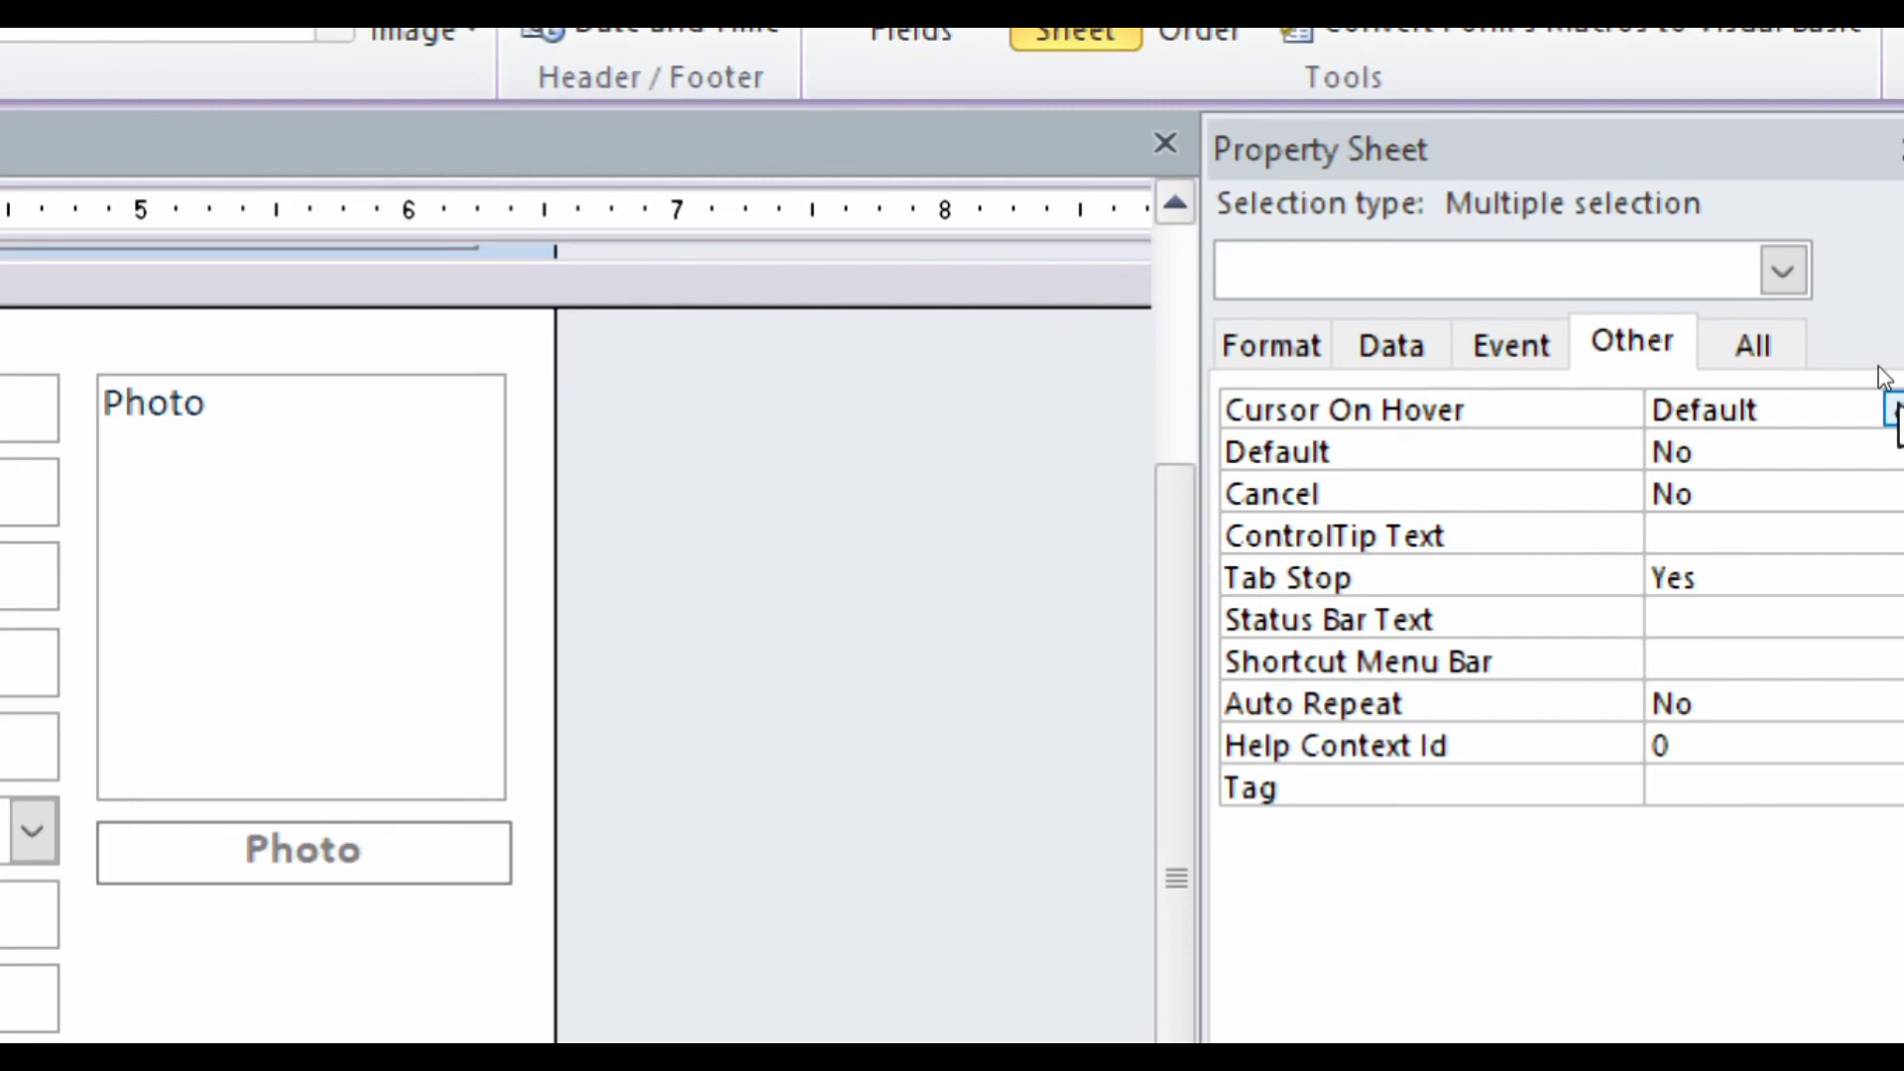
{"action": "left_click", "coordinate": [1890, 406]}
{"action": "left_click", "coordinate": [1819, 496]}
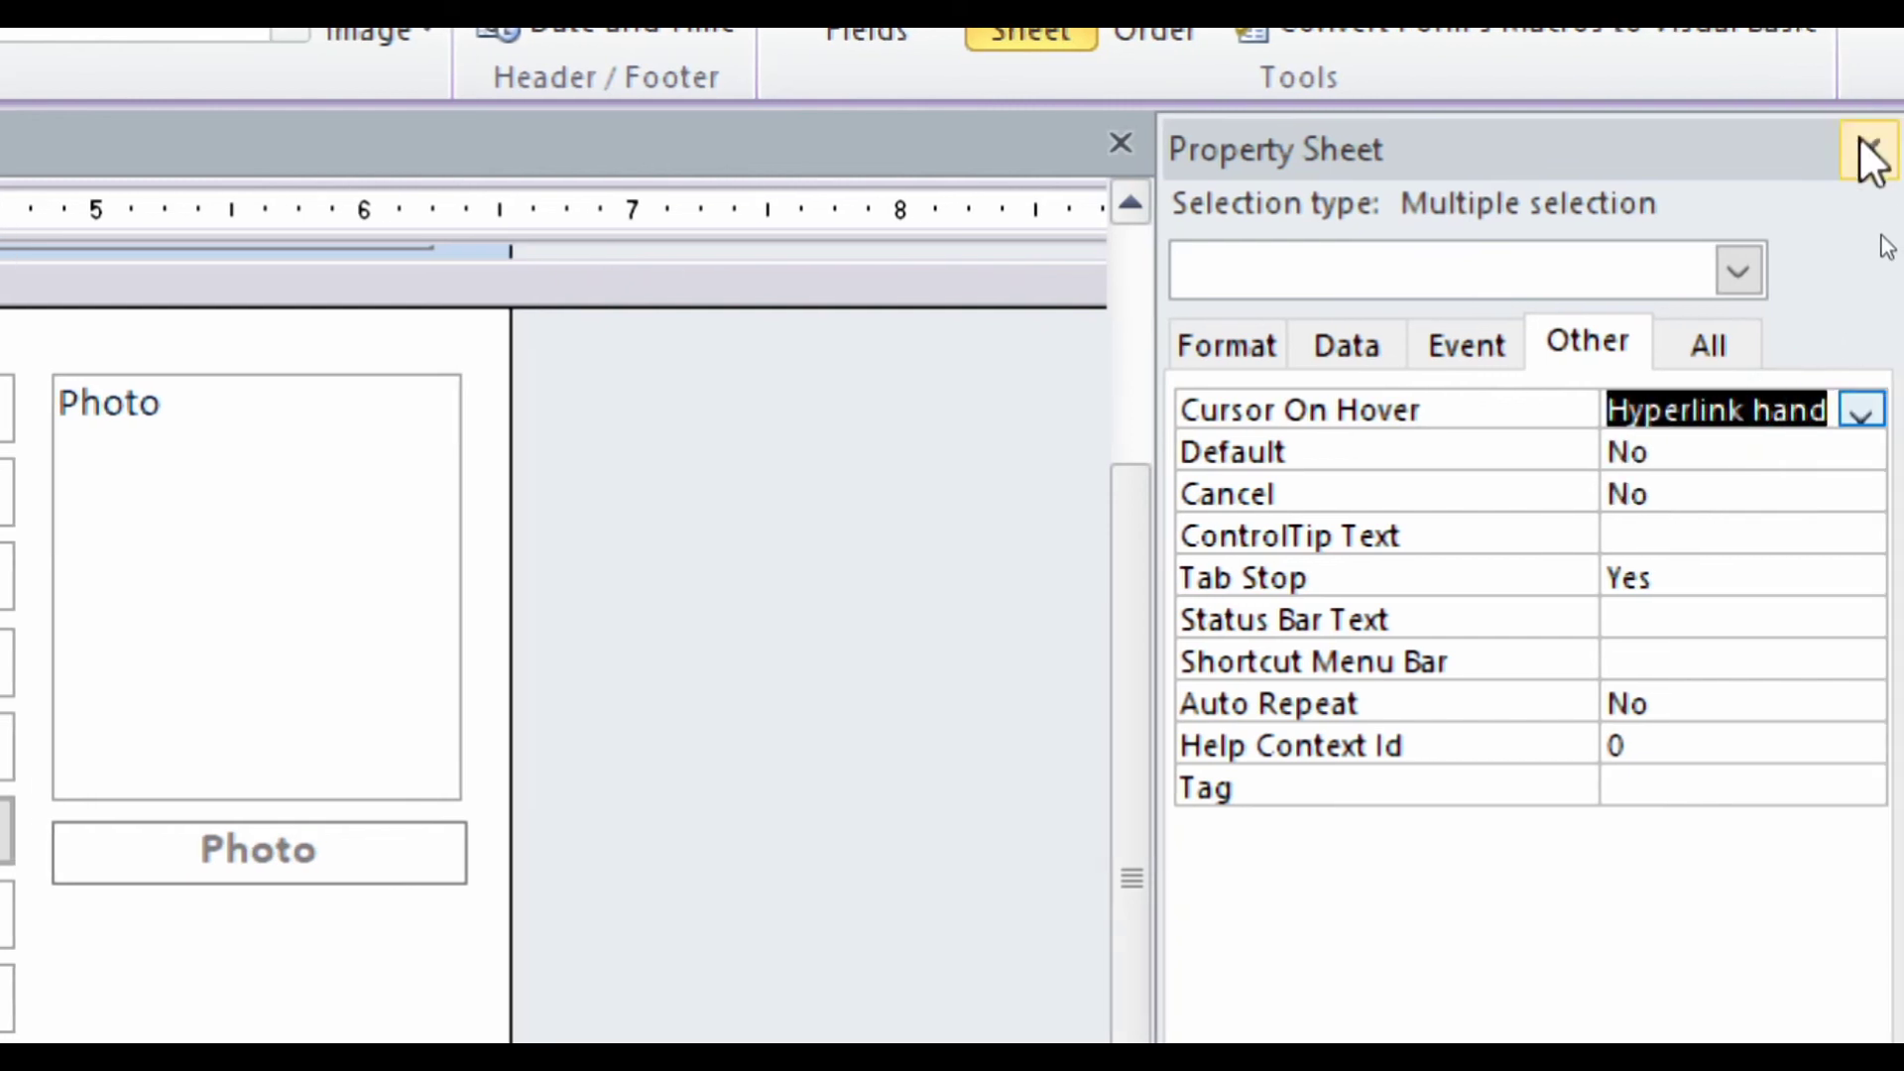
{"action": "left_click", "coordinate": [1860, 153]}
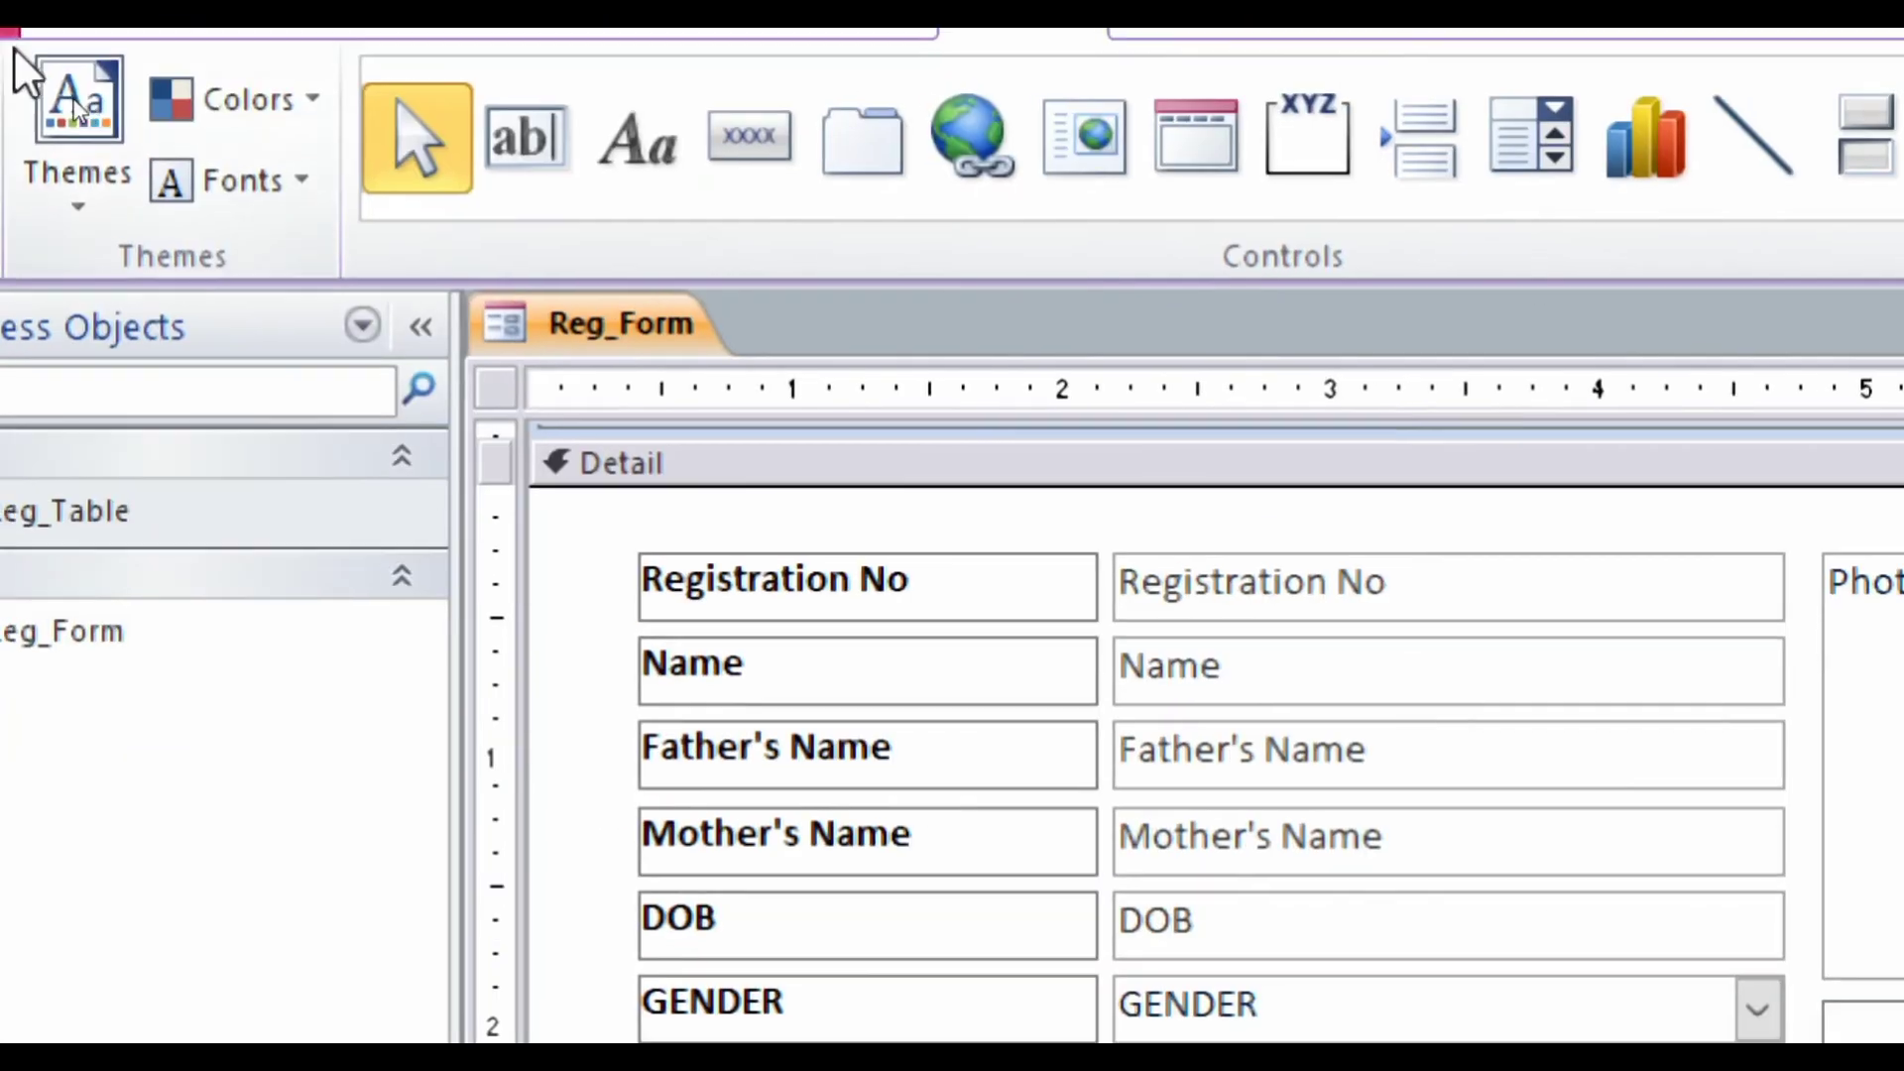
- Switch Reg_Form to Form View and test Delete Record (answer No) and Find (Cancel)
{"action": "right_click", "coordinate": [605, 362]}
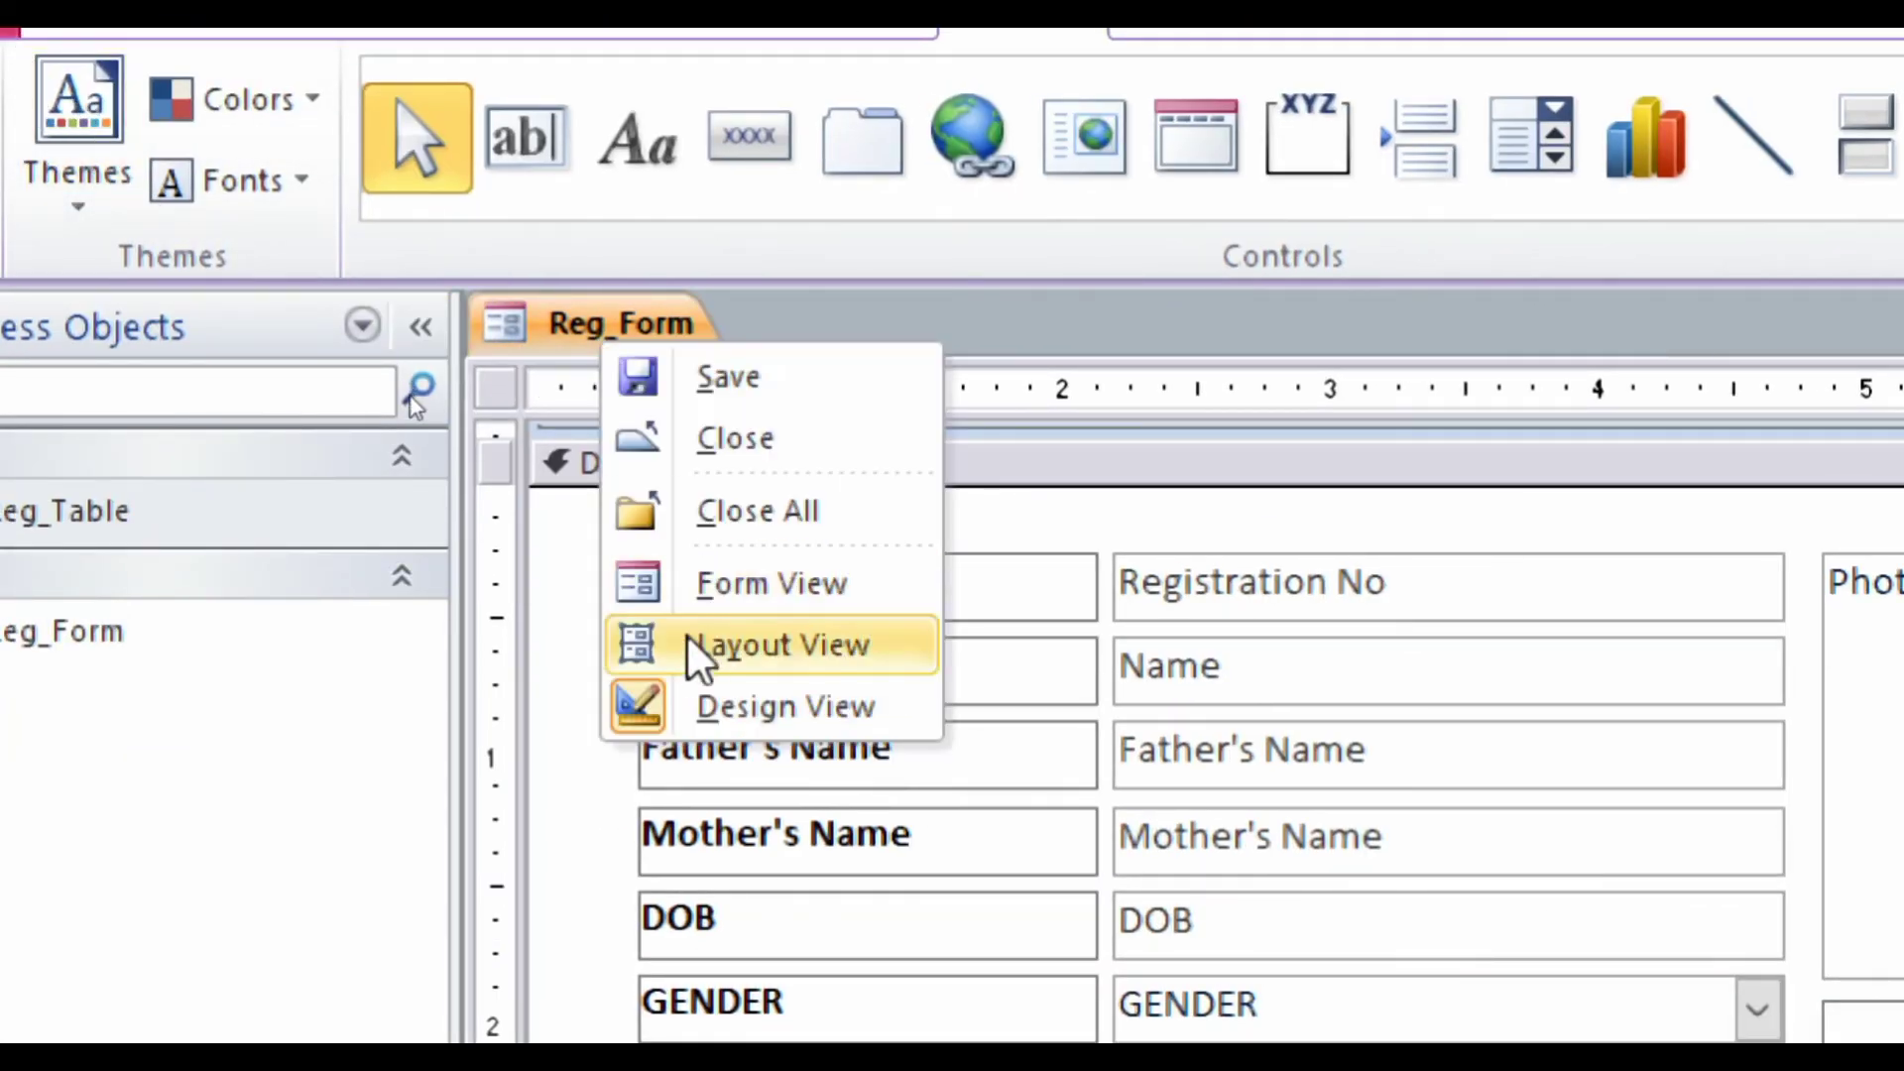
{"action": "left_click", "coordinate": [694, 593]}
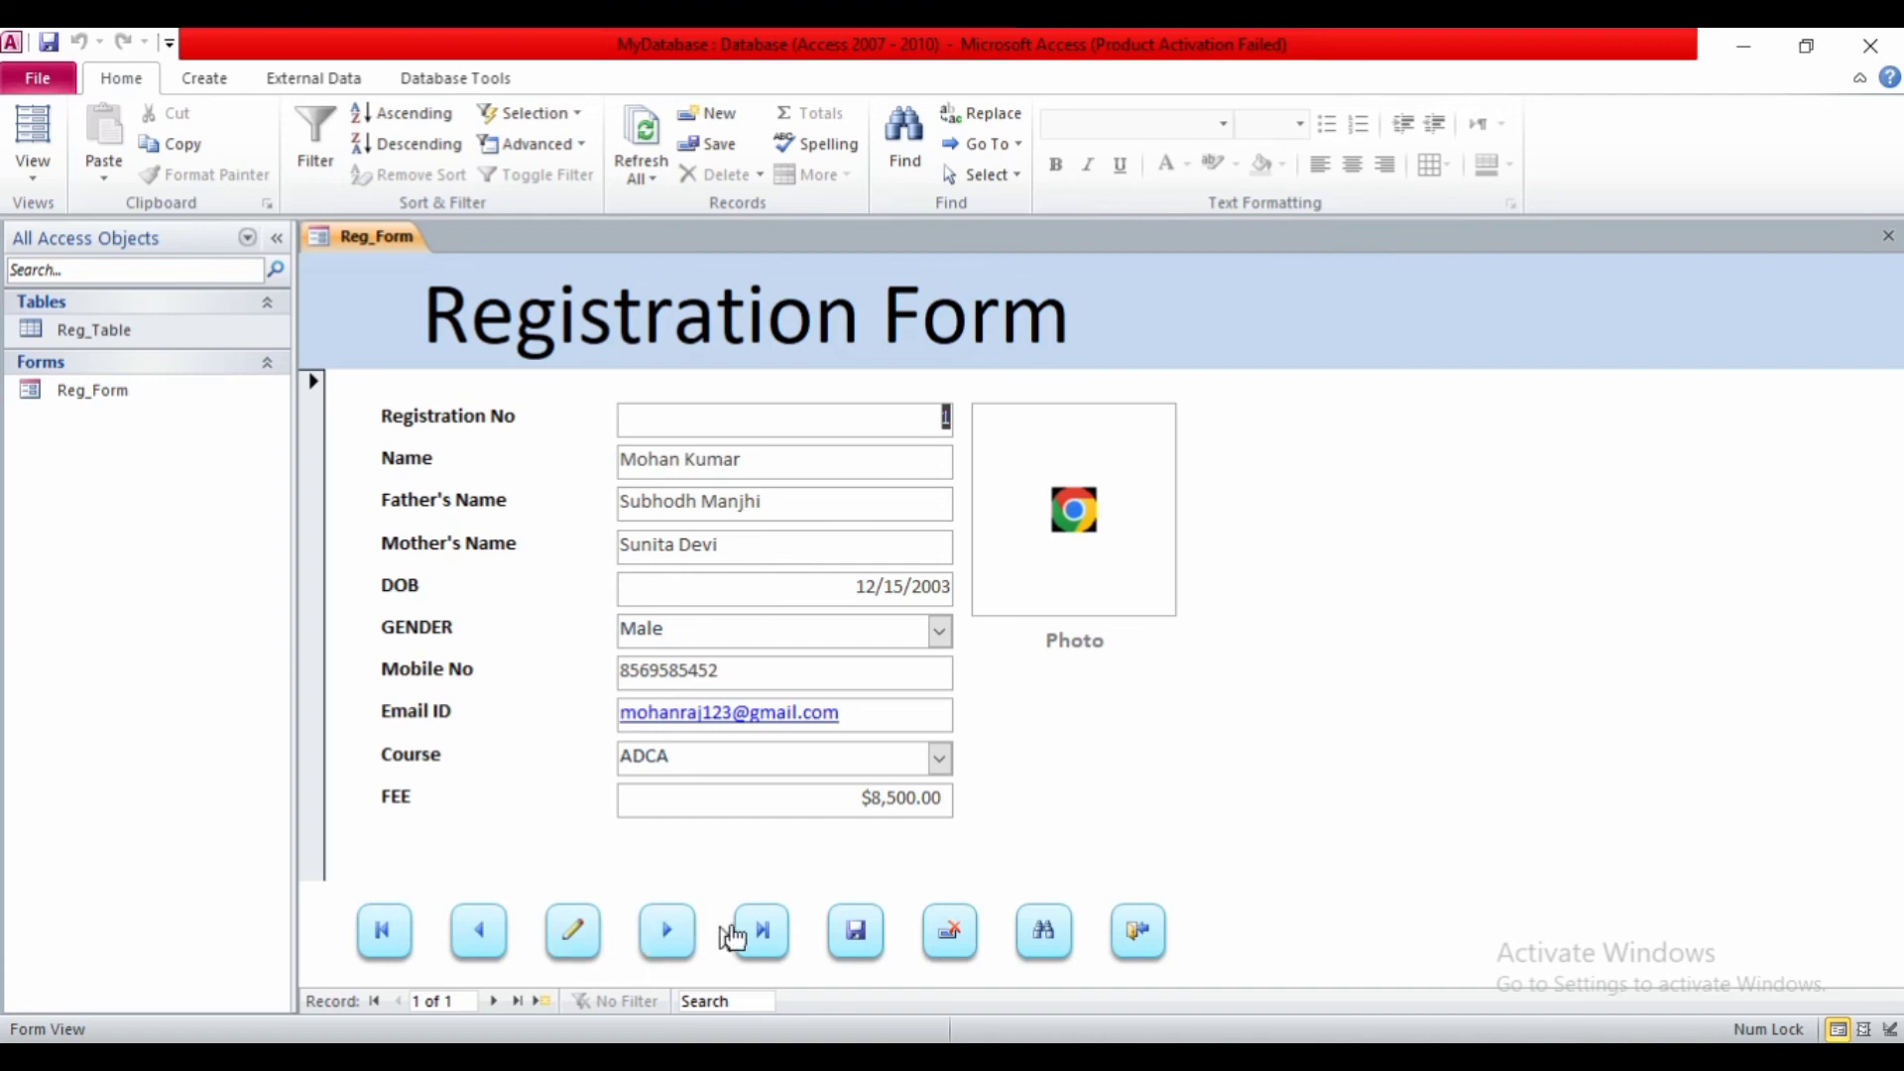
{"action": "left_click", "coordinate": [950, 936]}
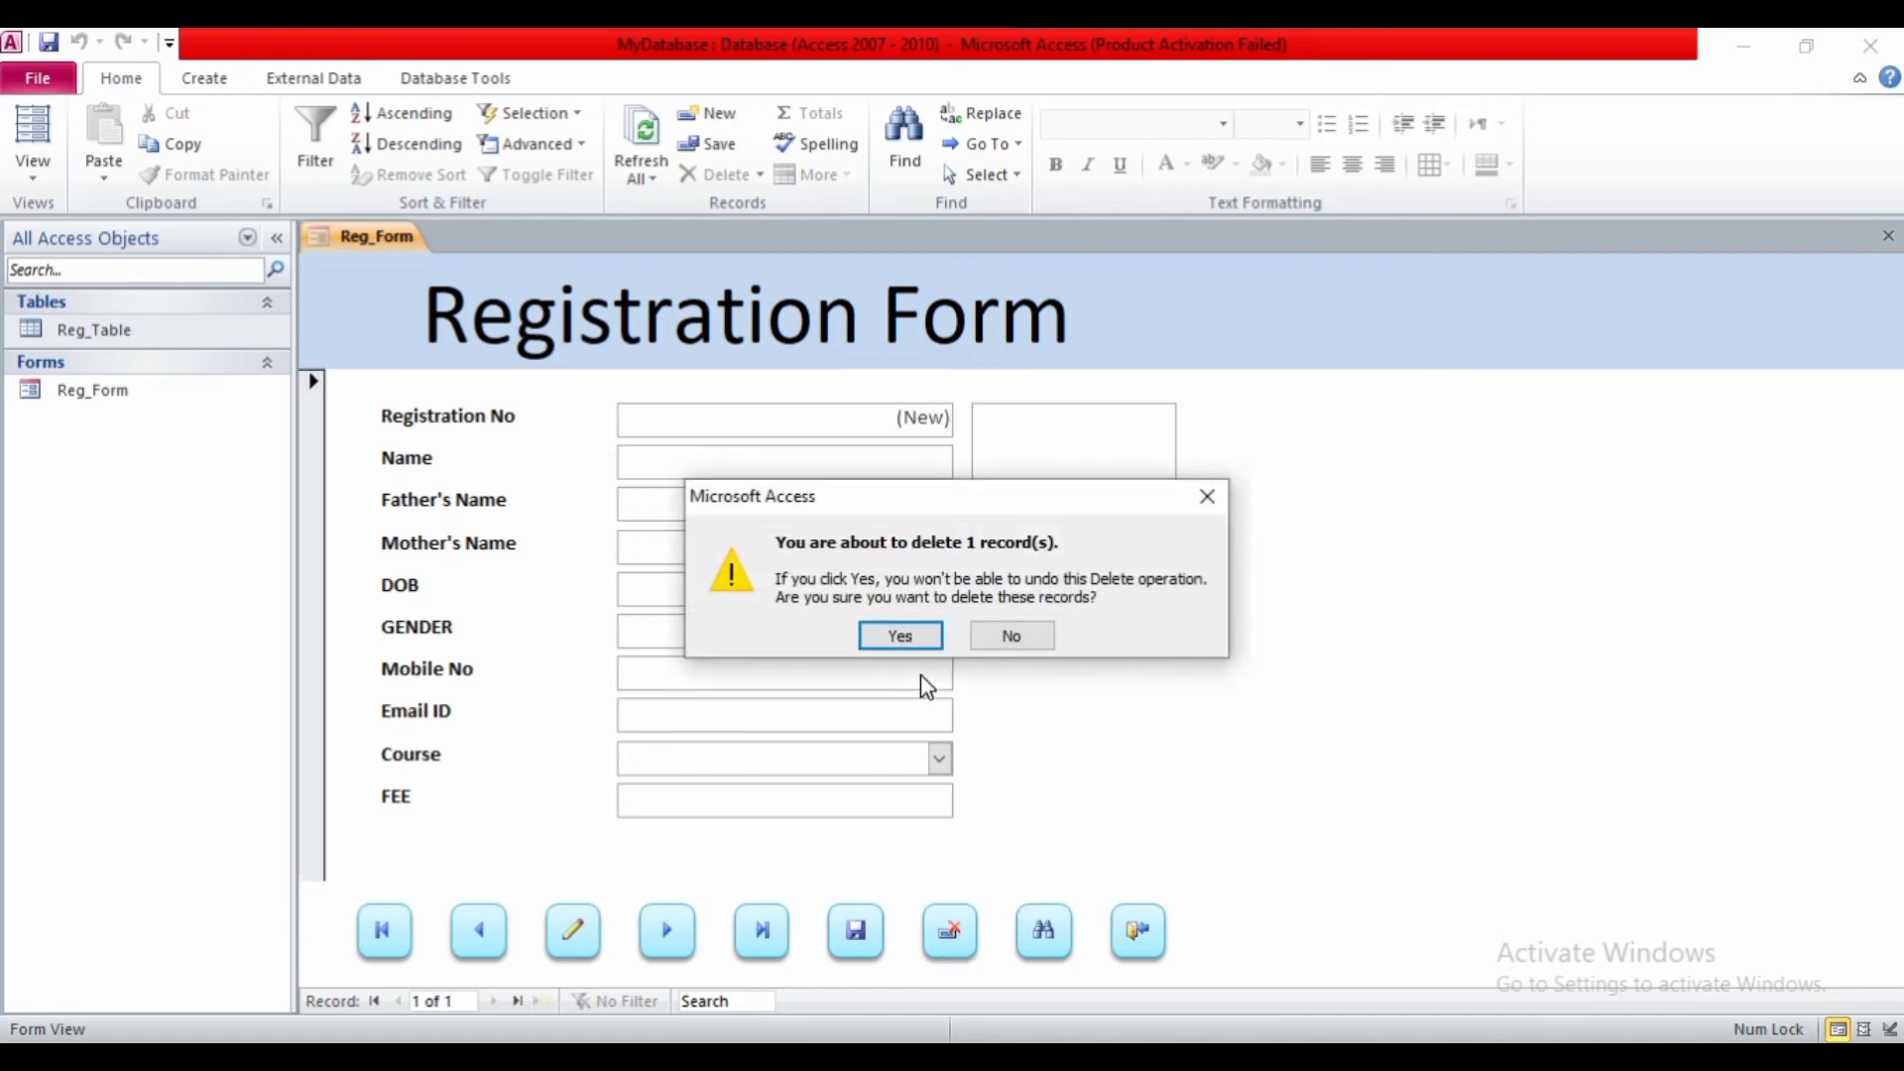
{"action": "left_click", "coordinate": [974, 639]}
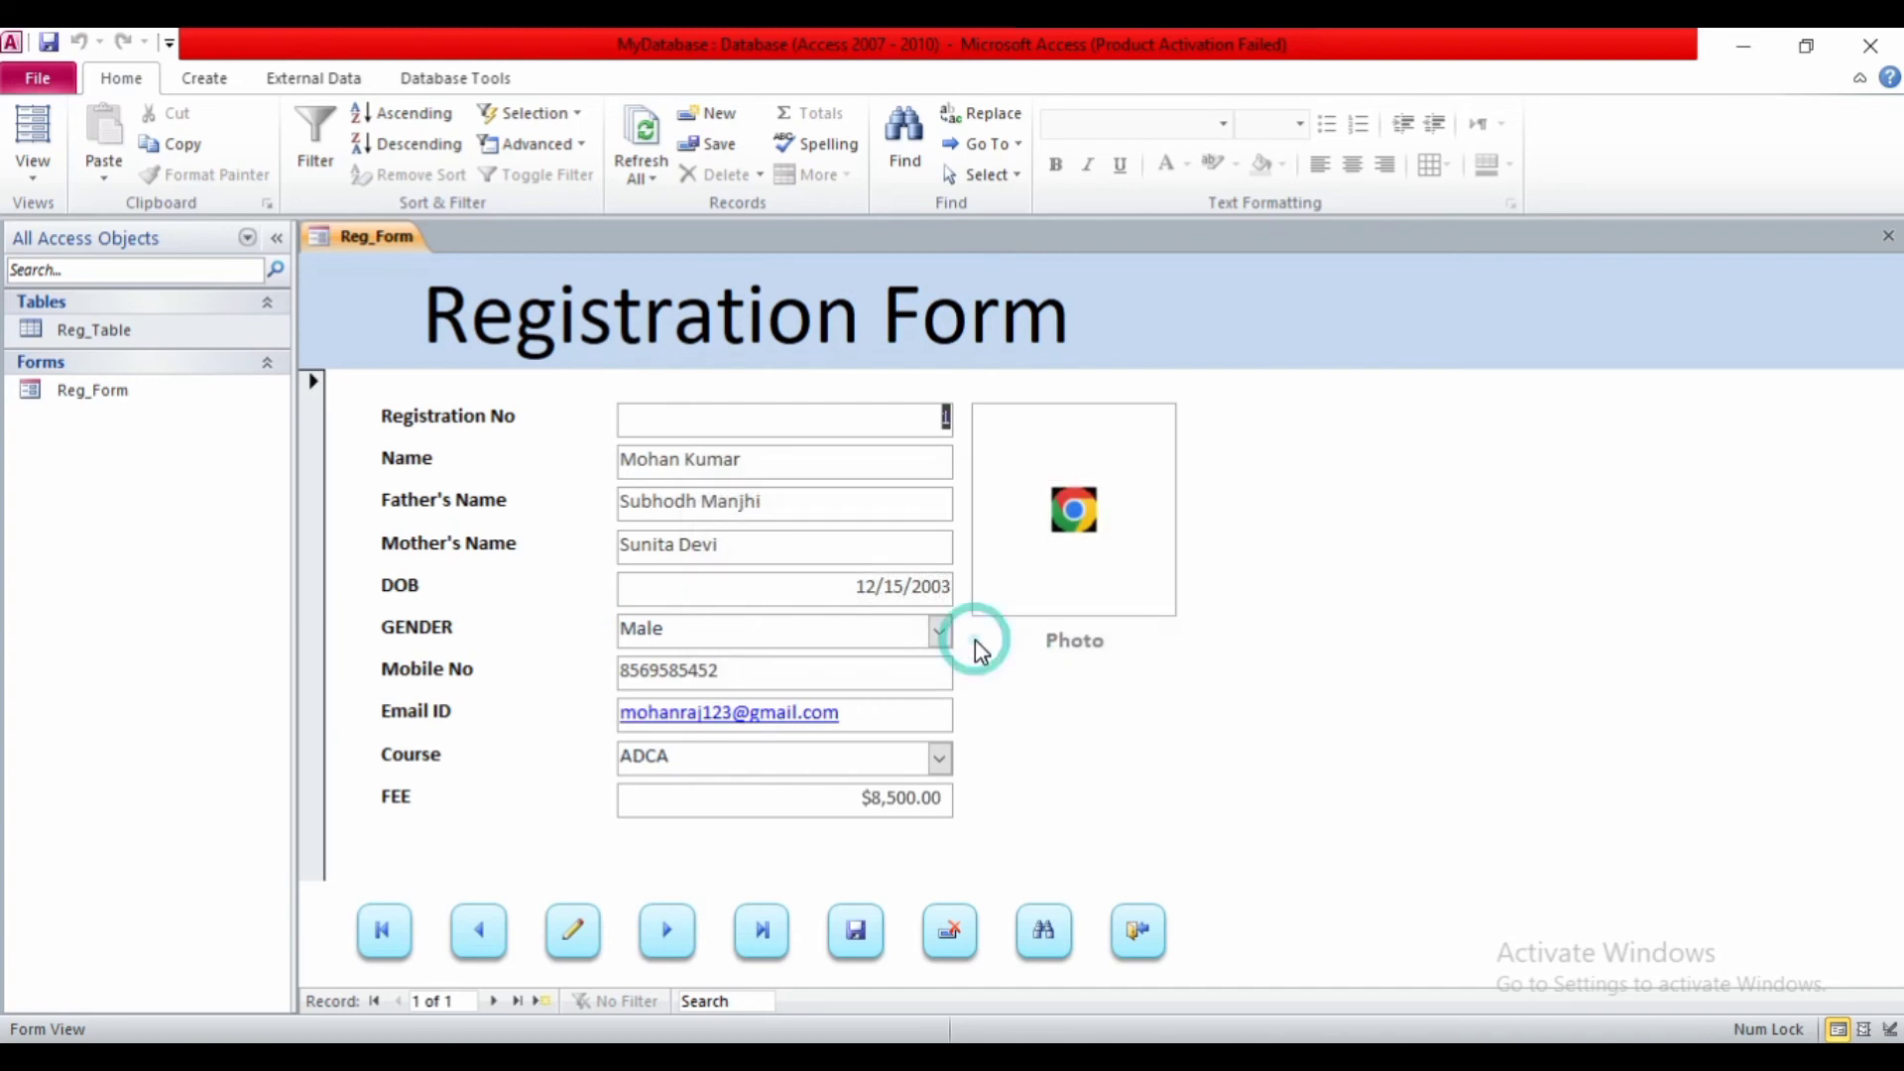
{"action": "left_click", "coordinate": [1057, 950]}
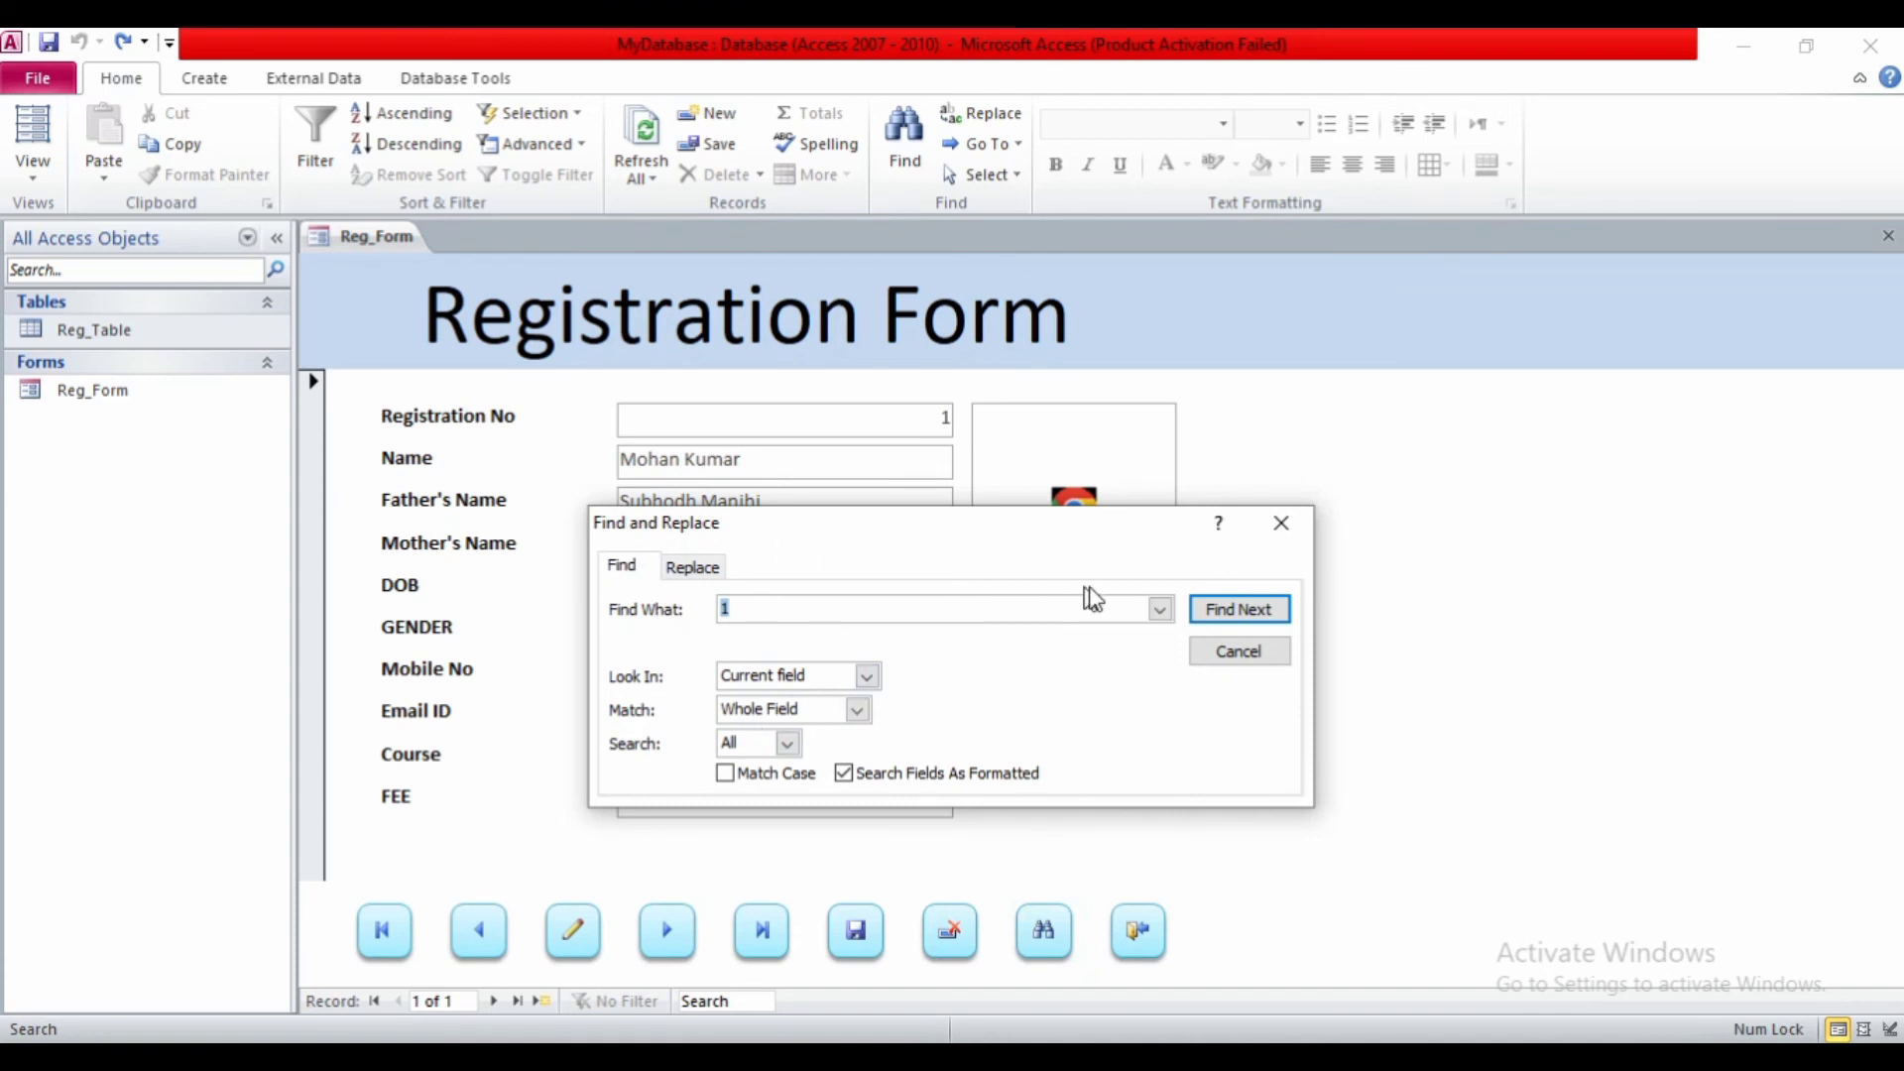
{"action": "left_click", "coordinate": [1220, 643]}
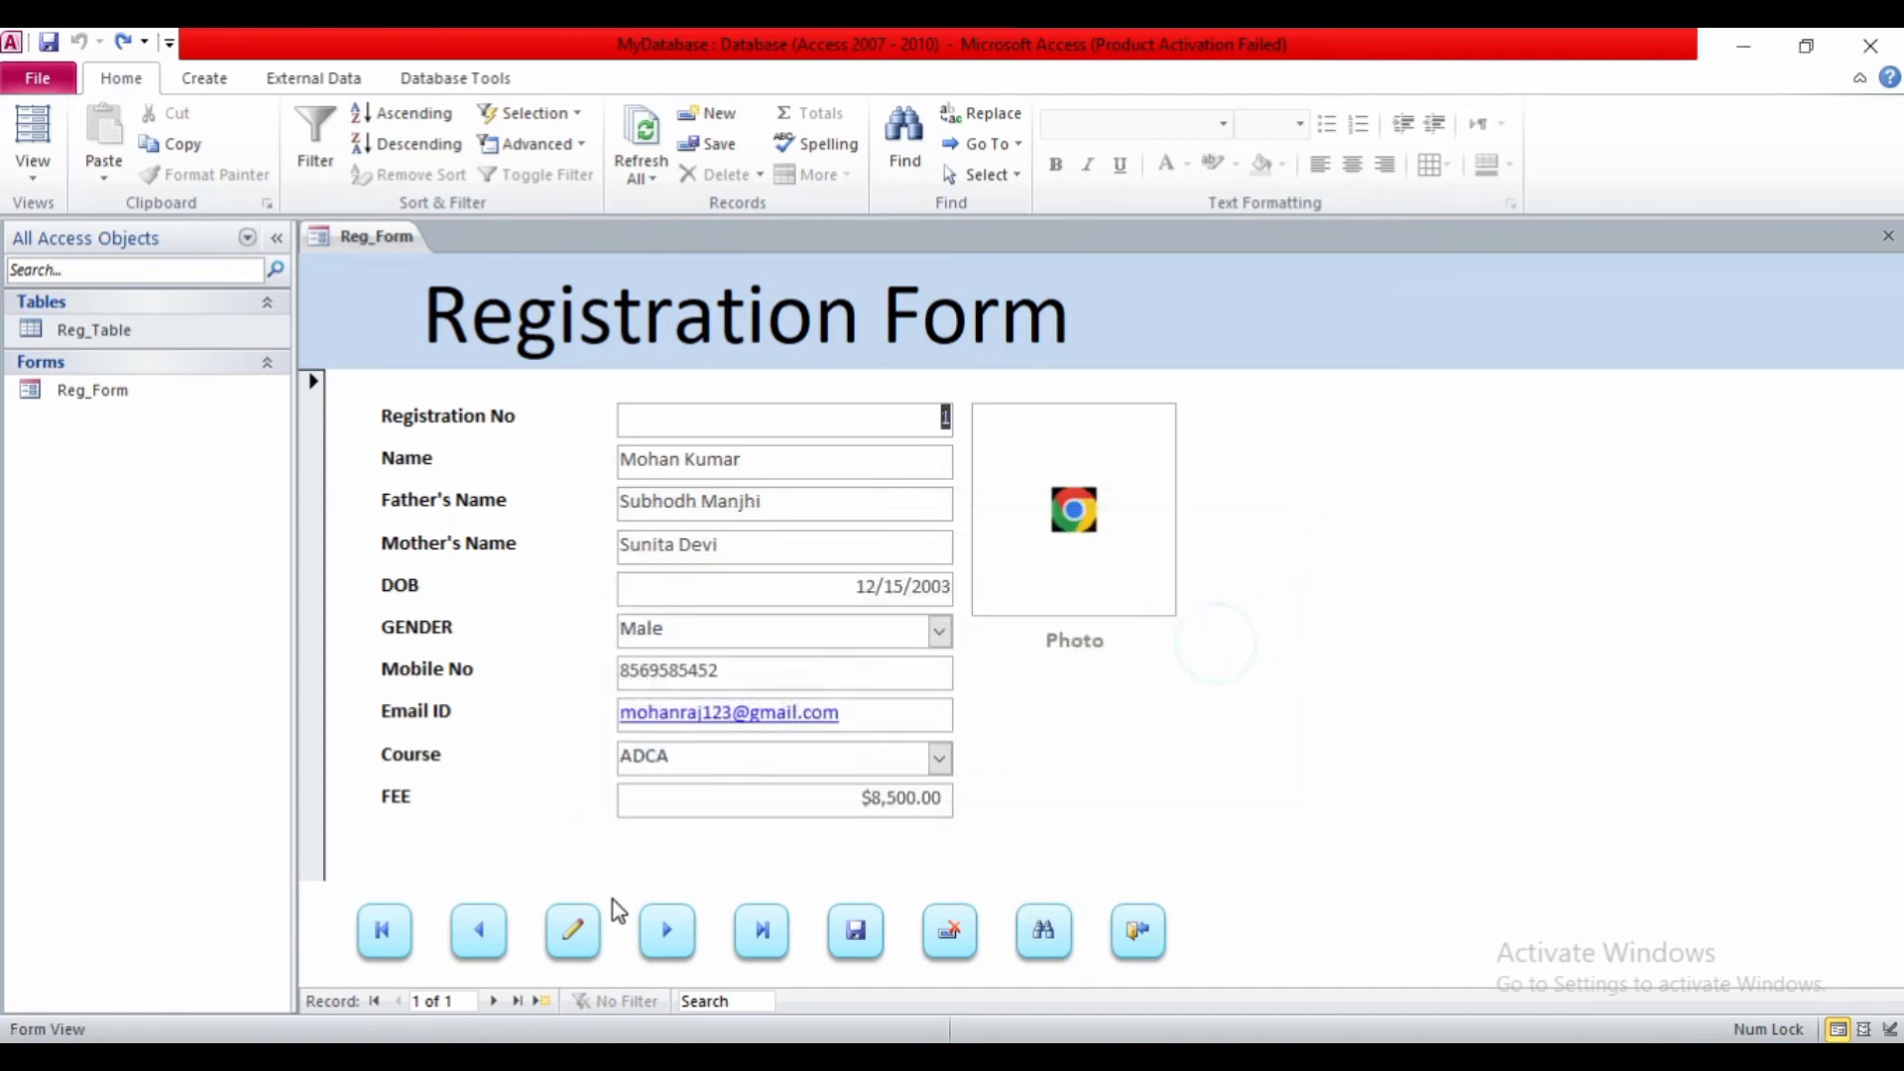
- Test the New Record, Previous Record and Save Record buttons
{"action": "left_click", "coordinate": [577, 932]}
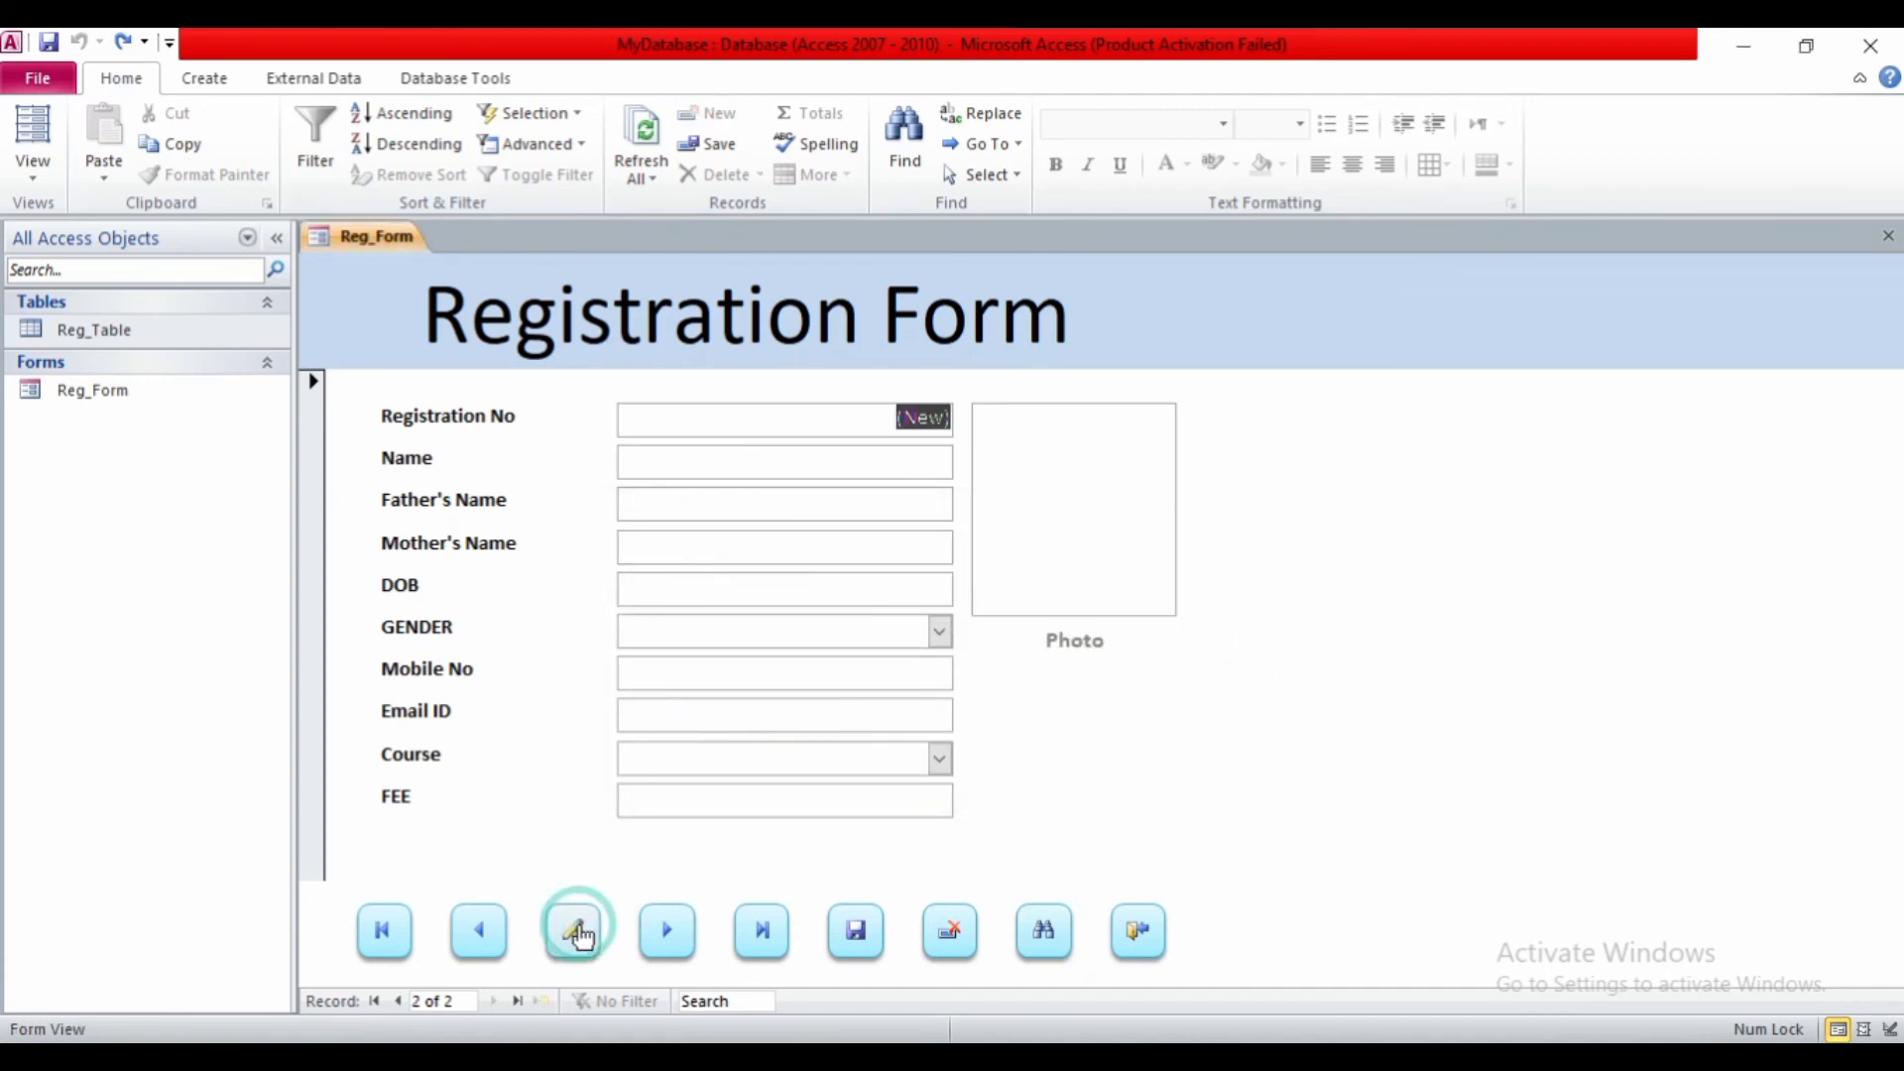
{"action": "left_click", "coordinate": [492, 945]}
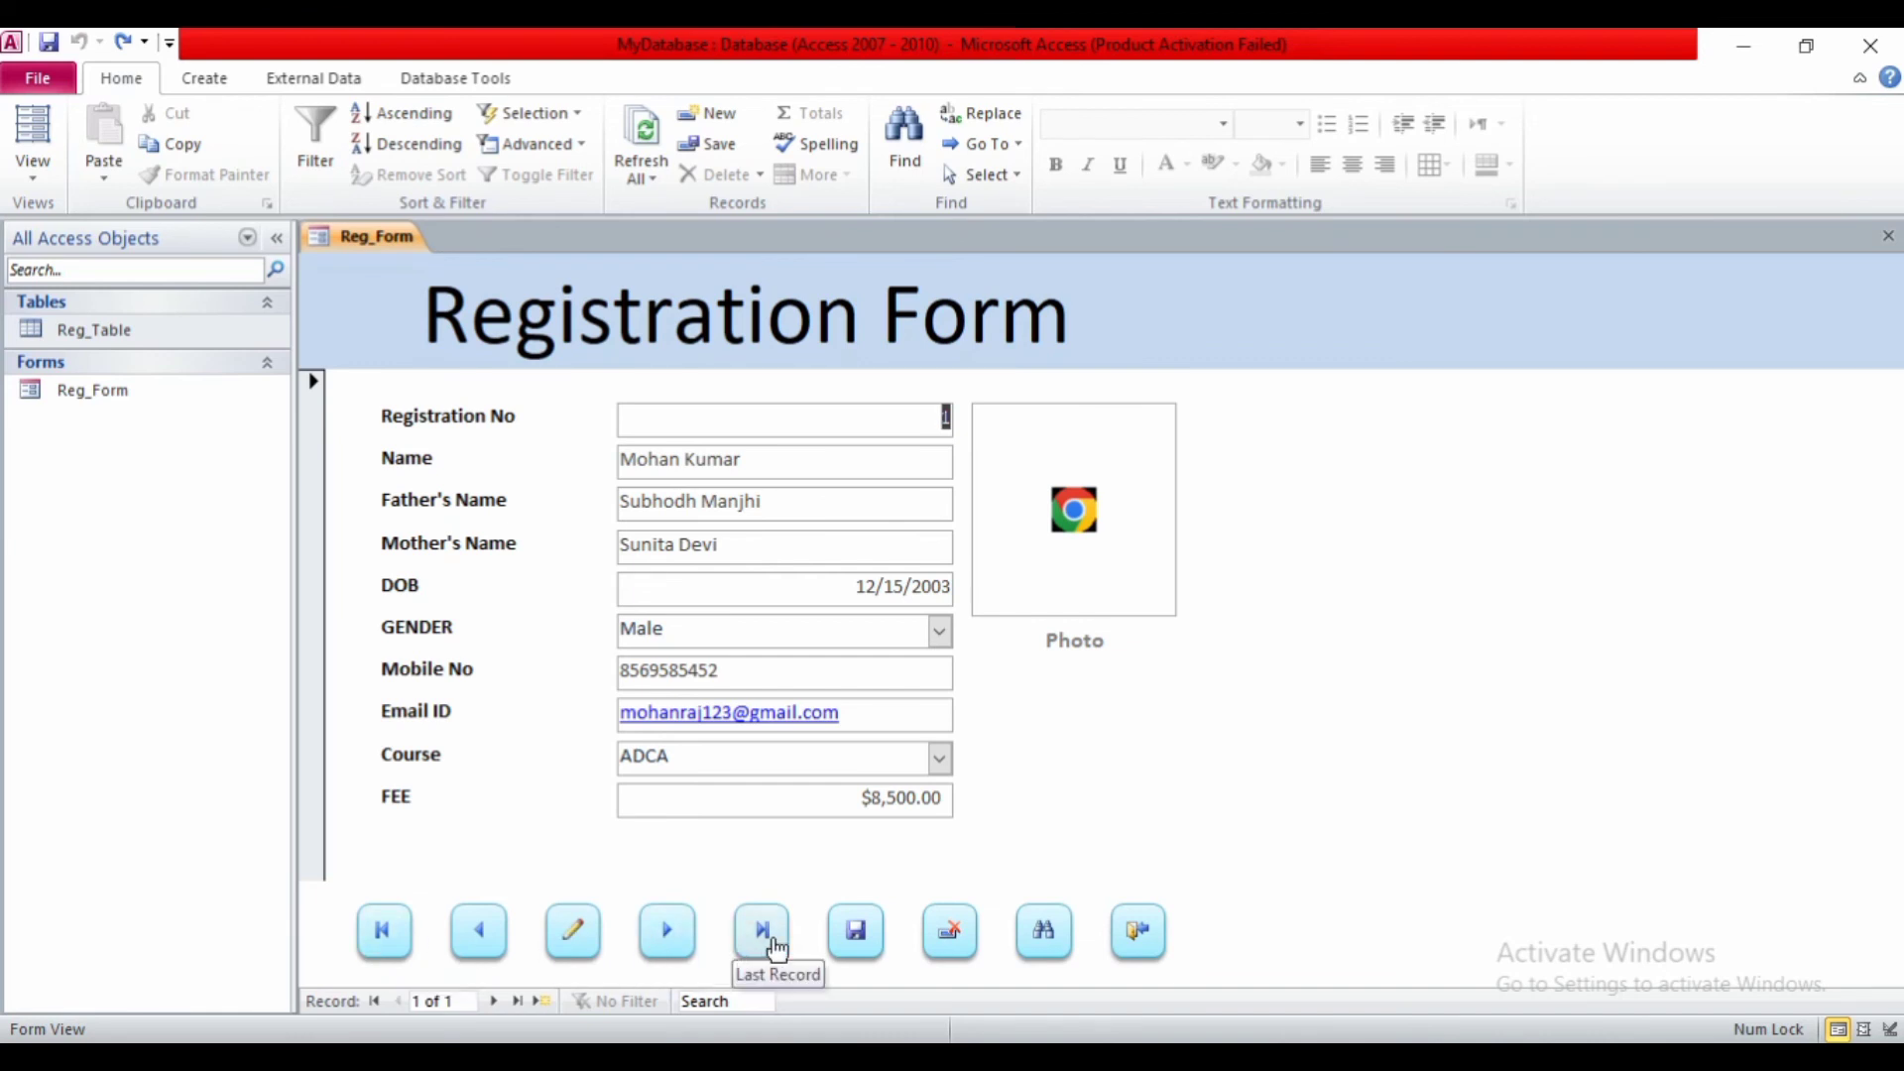
{"action": "left_click", "coordinate": [844, 949]}
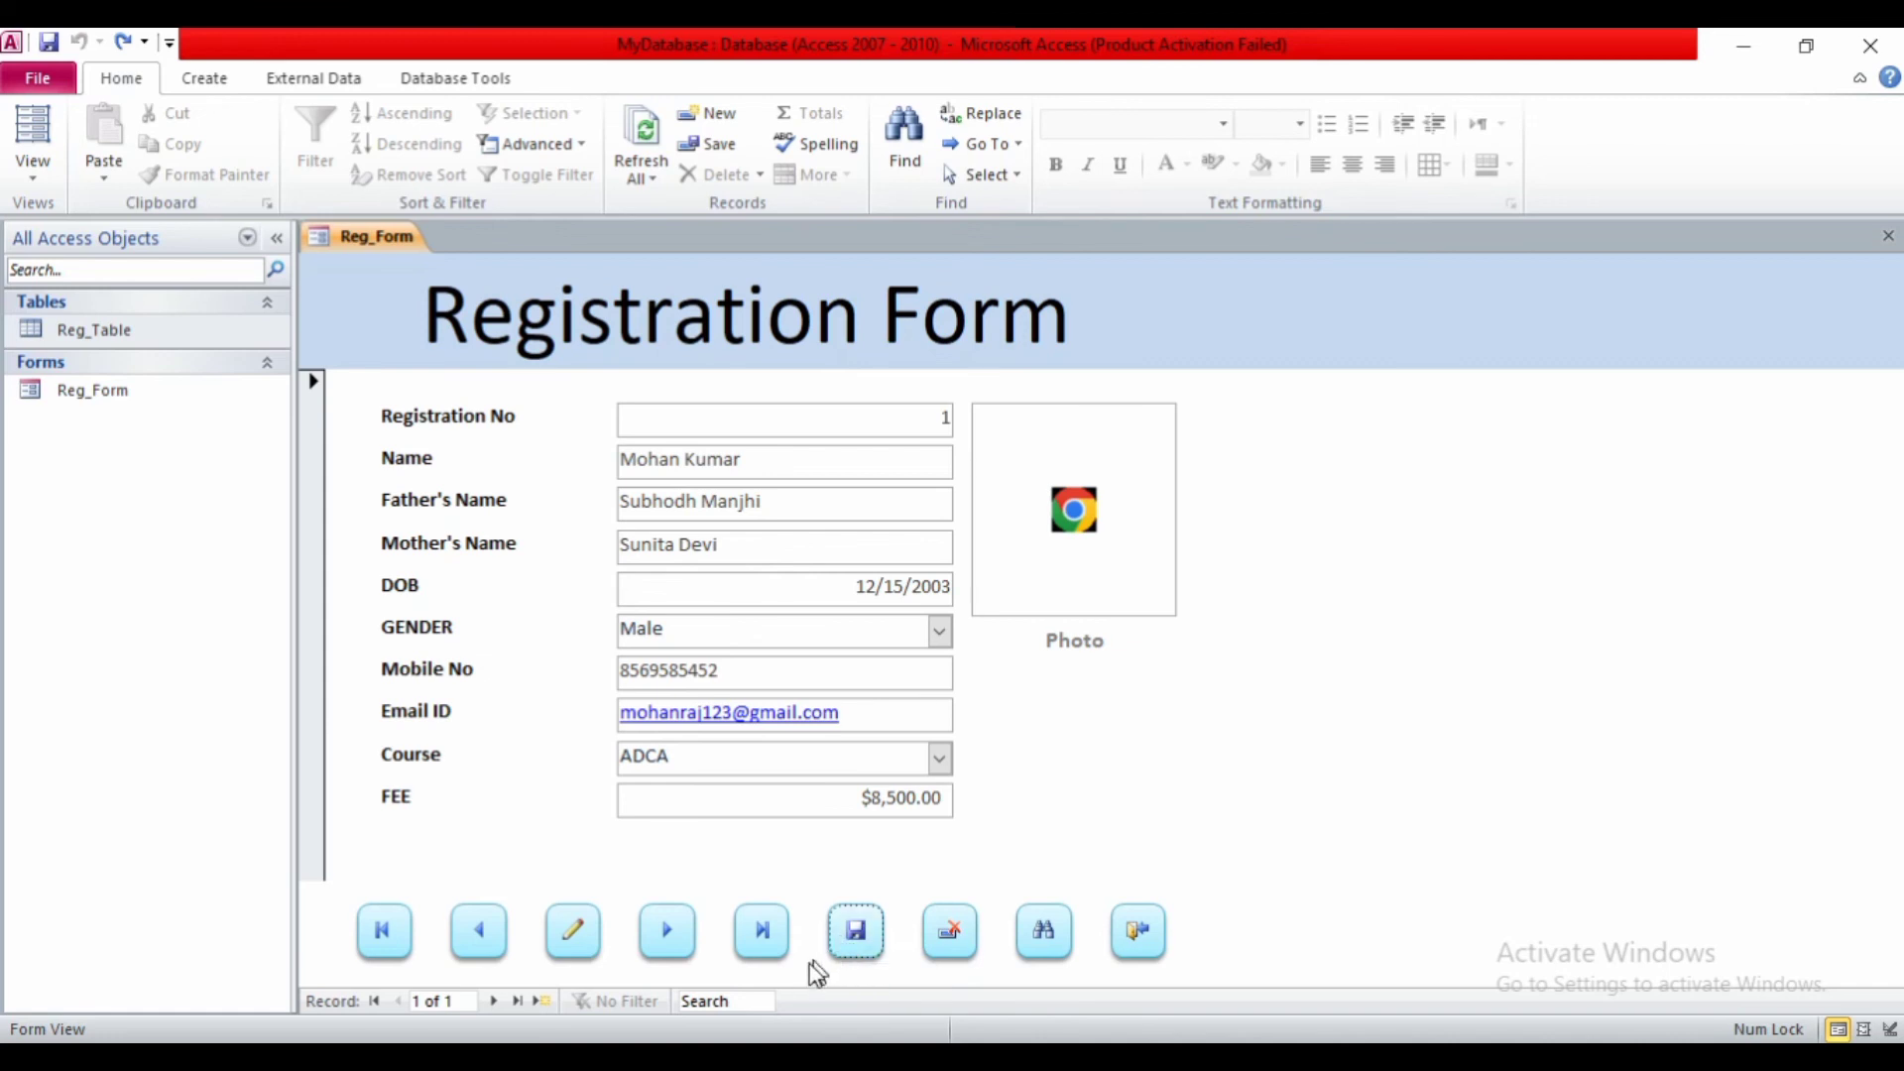
{"action": "left_click", "coordinate": [853, 952]}
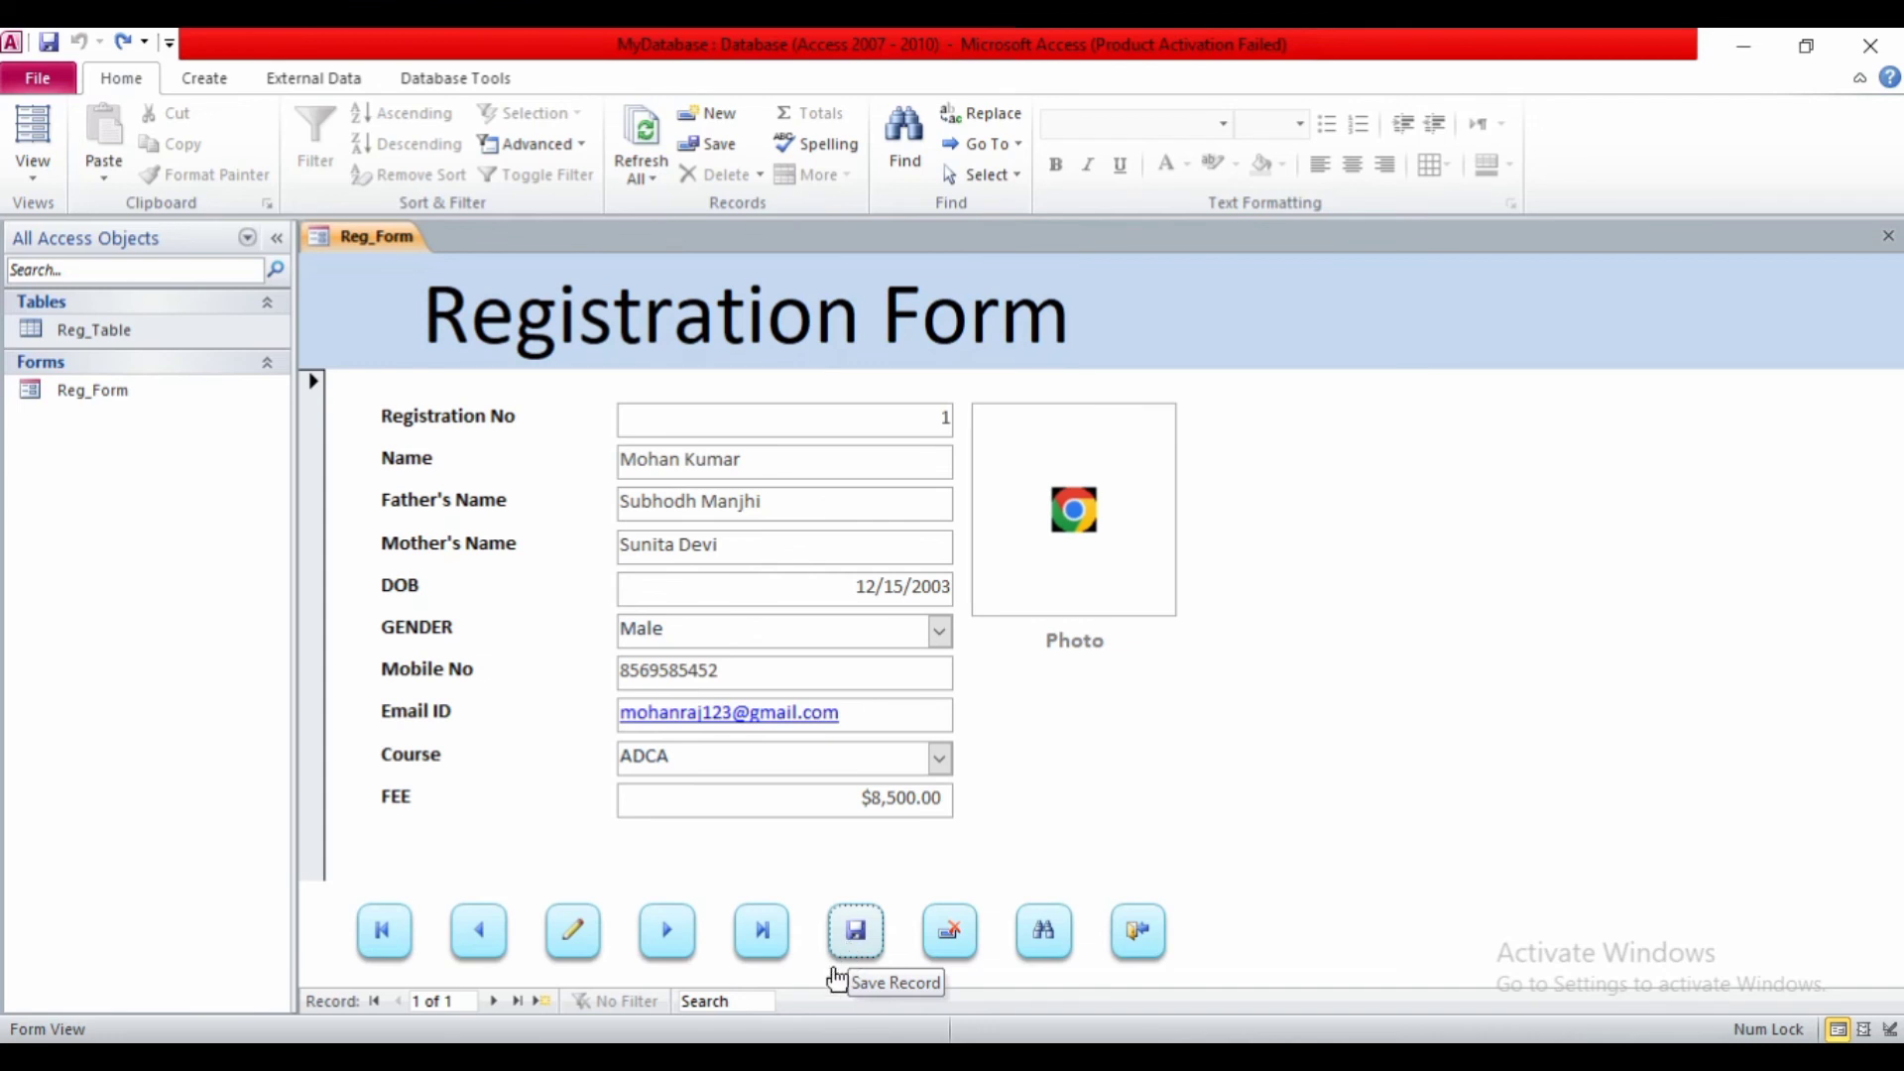
{"action": "left_click", "coordinate": [857, 950]}
{"action": "left_click", "coordinate": [857, 950]}
{"action": "left_click", "coordinate": [857, 950]}
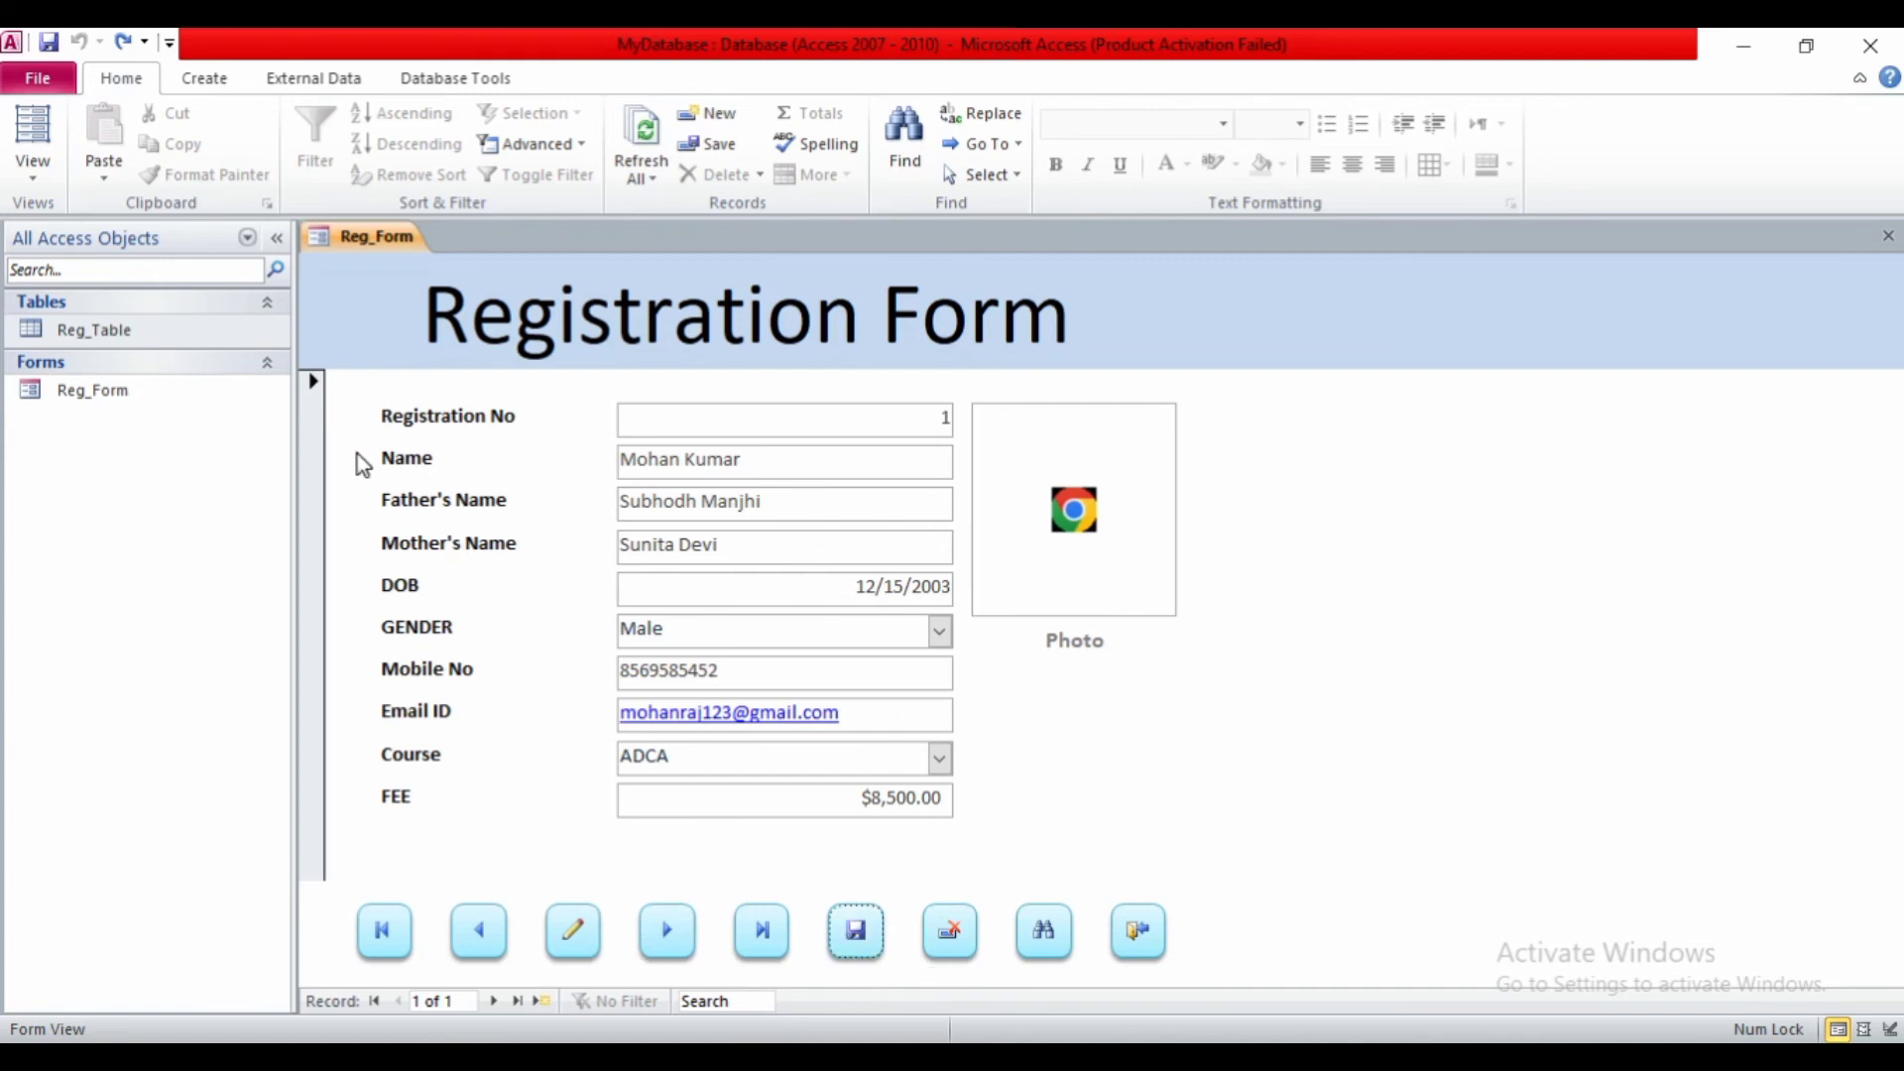
- Switch Reg_Form back to Design View and right-click the footer's Save Record button
{"action": "right_click", "coordinate": [371, 236]}
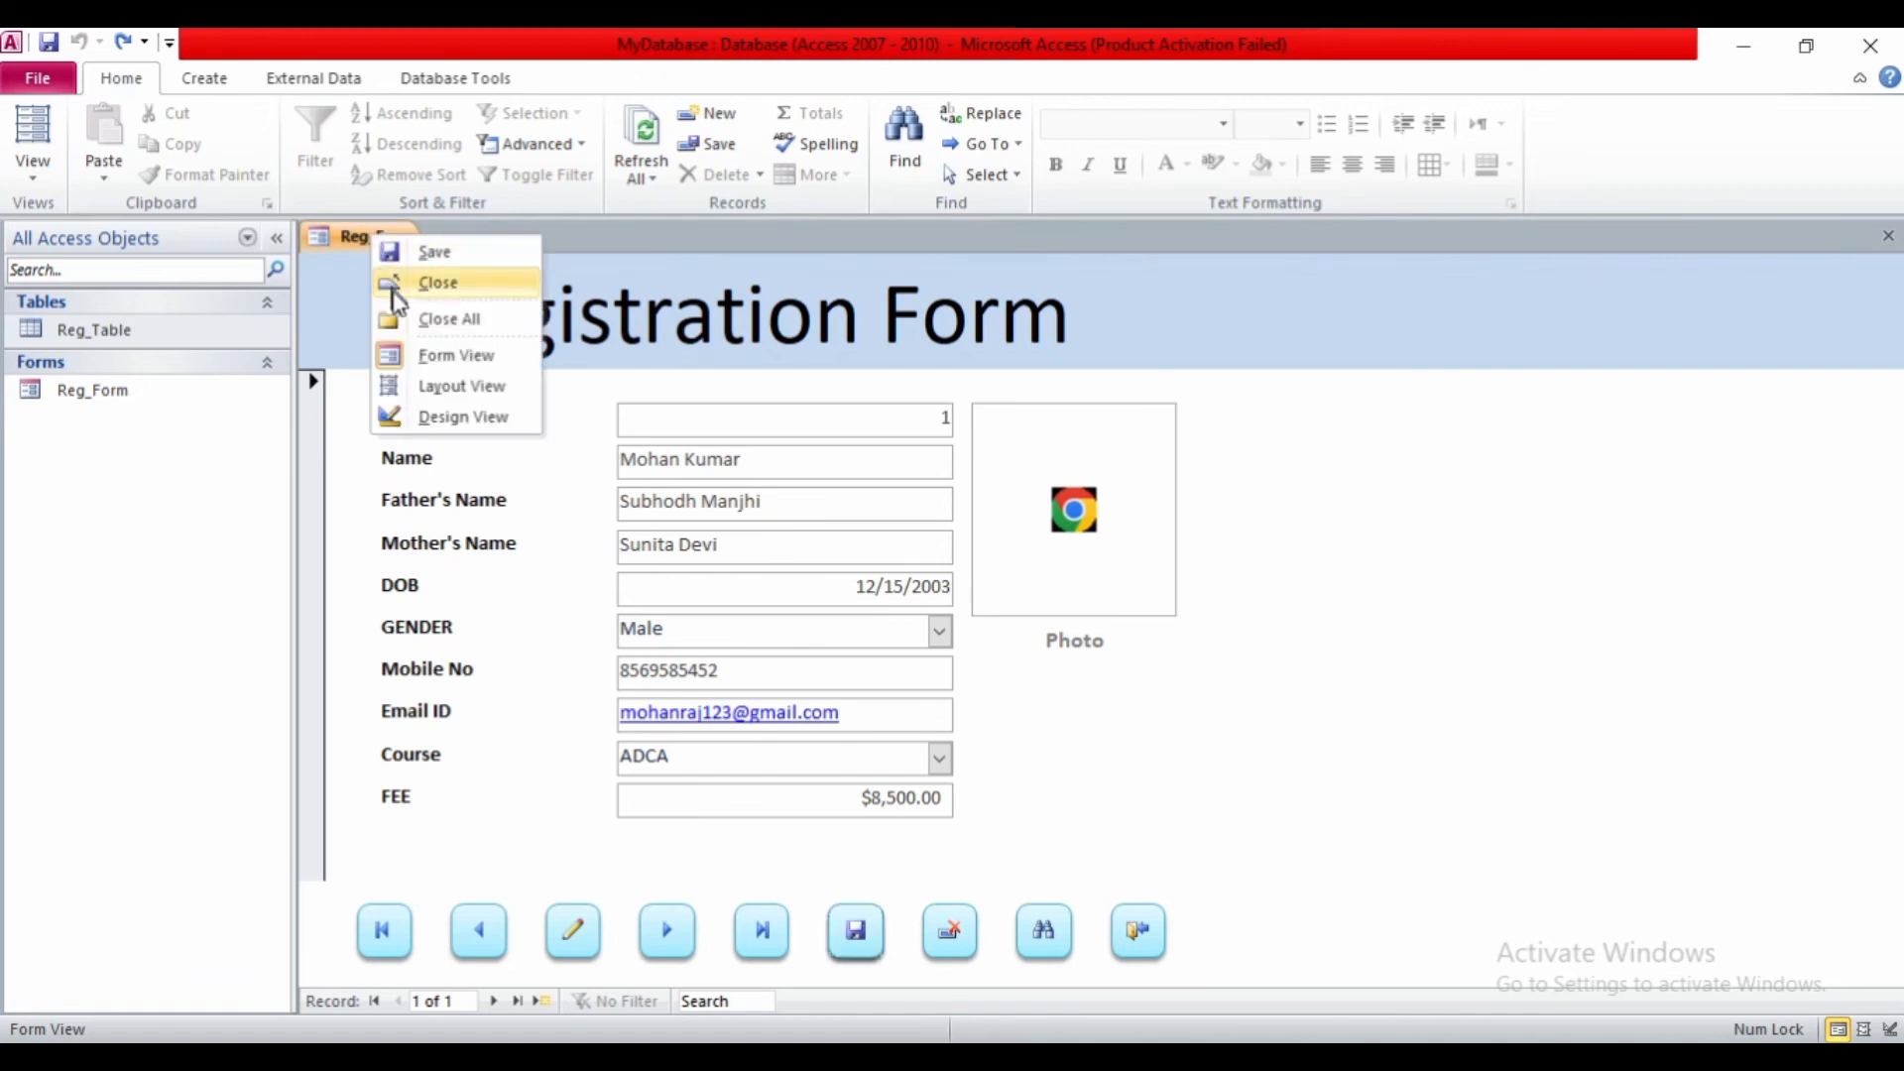
{"action": "left_click", "coordinate": [422, 417]}
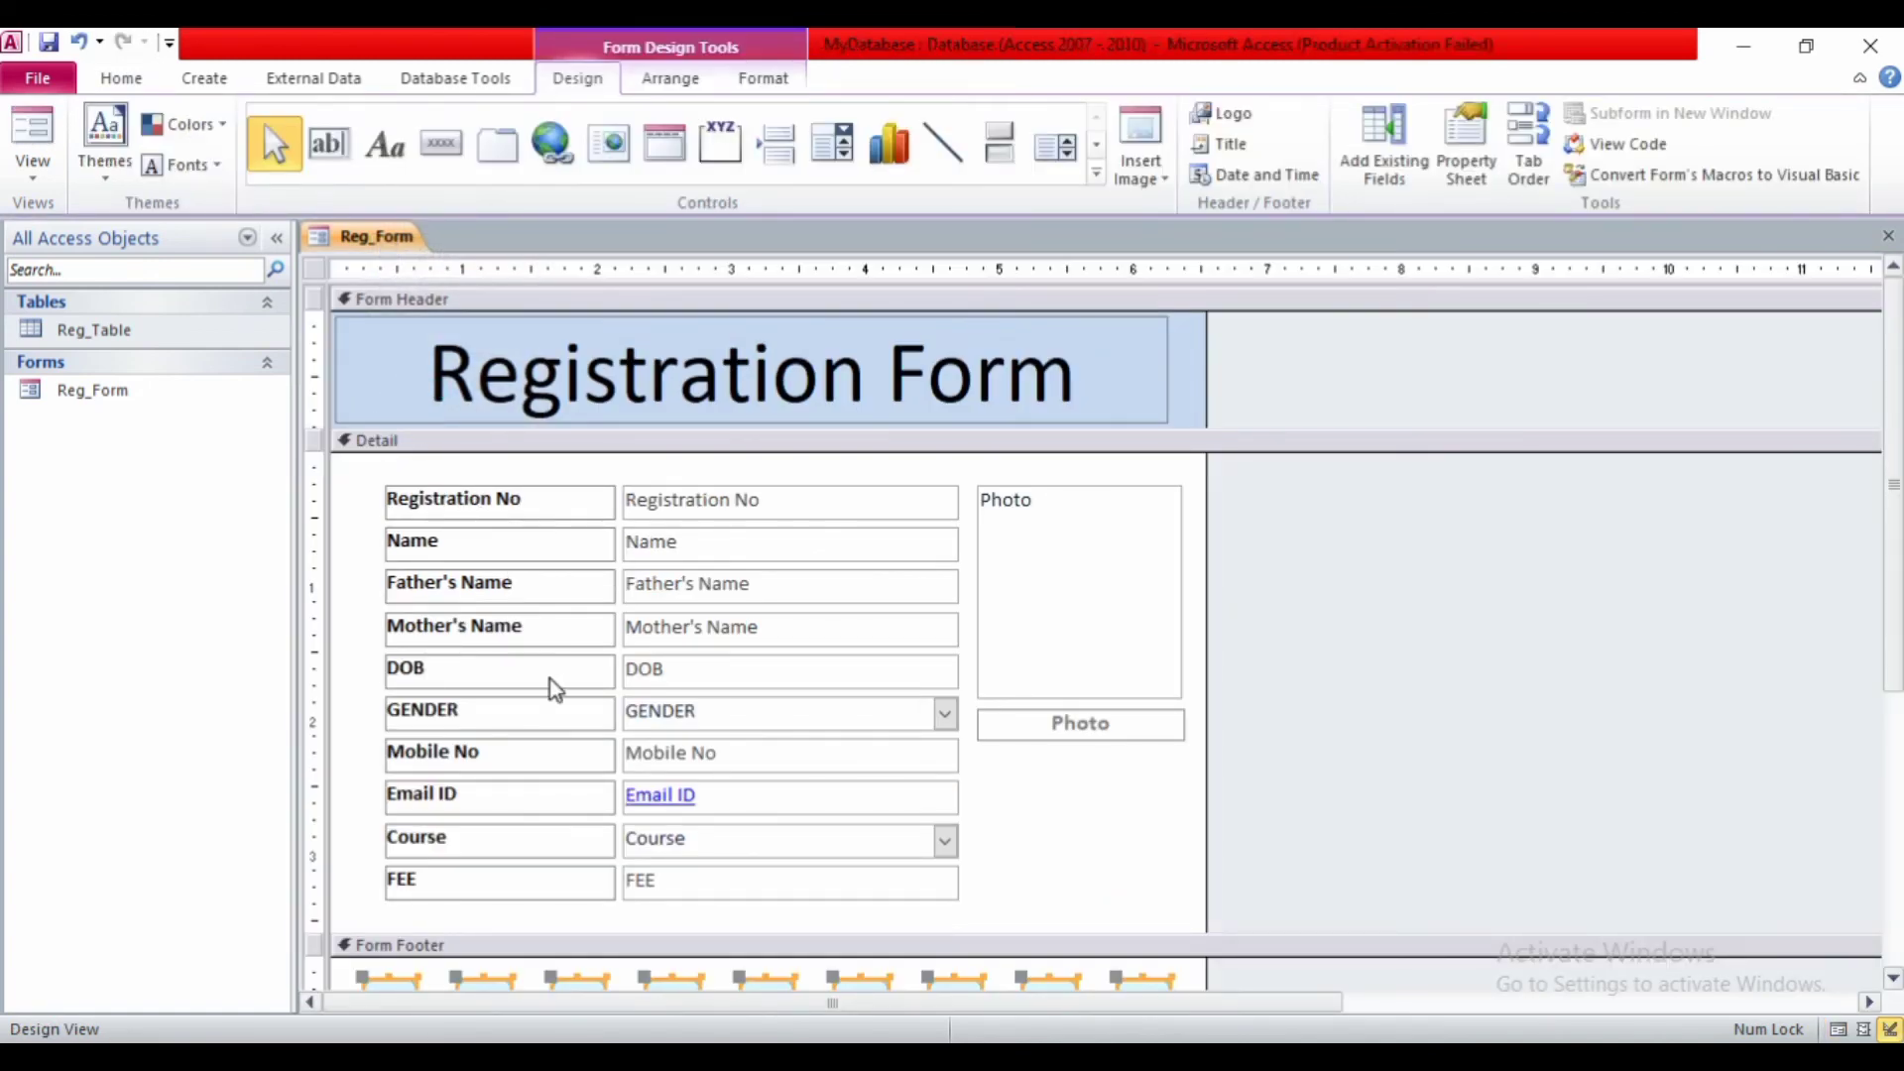
{"action": "scroll", "coordinate": [550, 678], "scroll_direction": "down", "scroll_amount": 5}
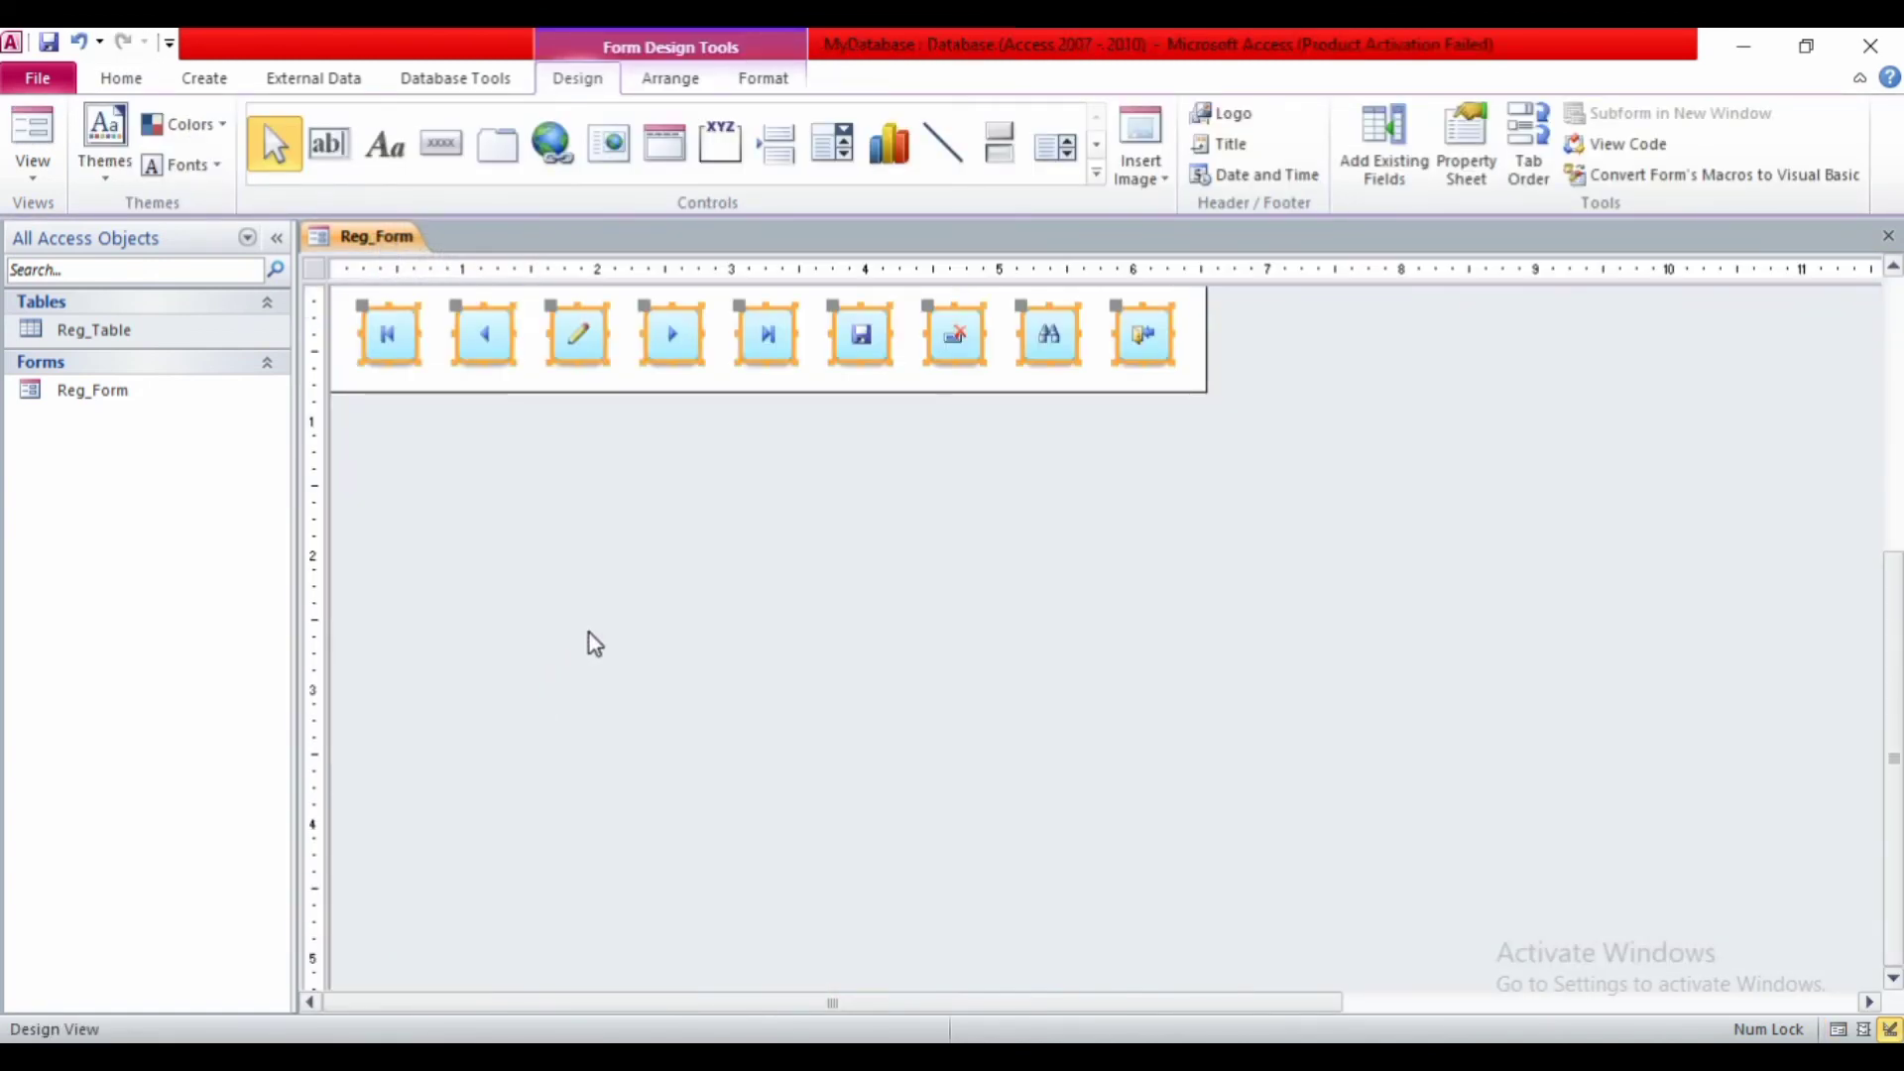
{"action": "scroll", "coordinate": [591, 643], "scroll_direction": "up", "scroll_amount": 3}
{"action": "left_click", "coordinate": [672, 642]}
{"action": "left_click", "coordinate": [861, 744]}
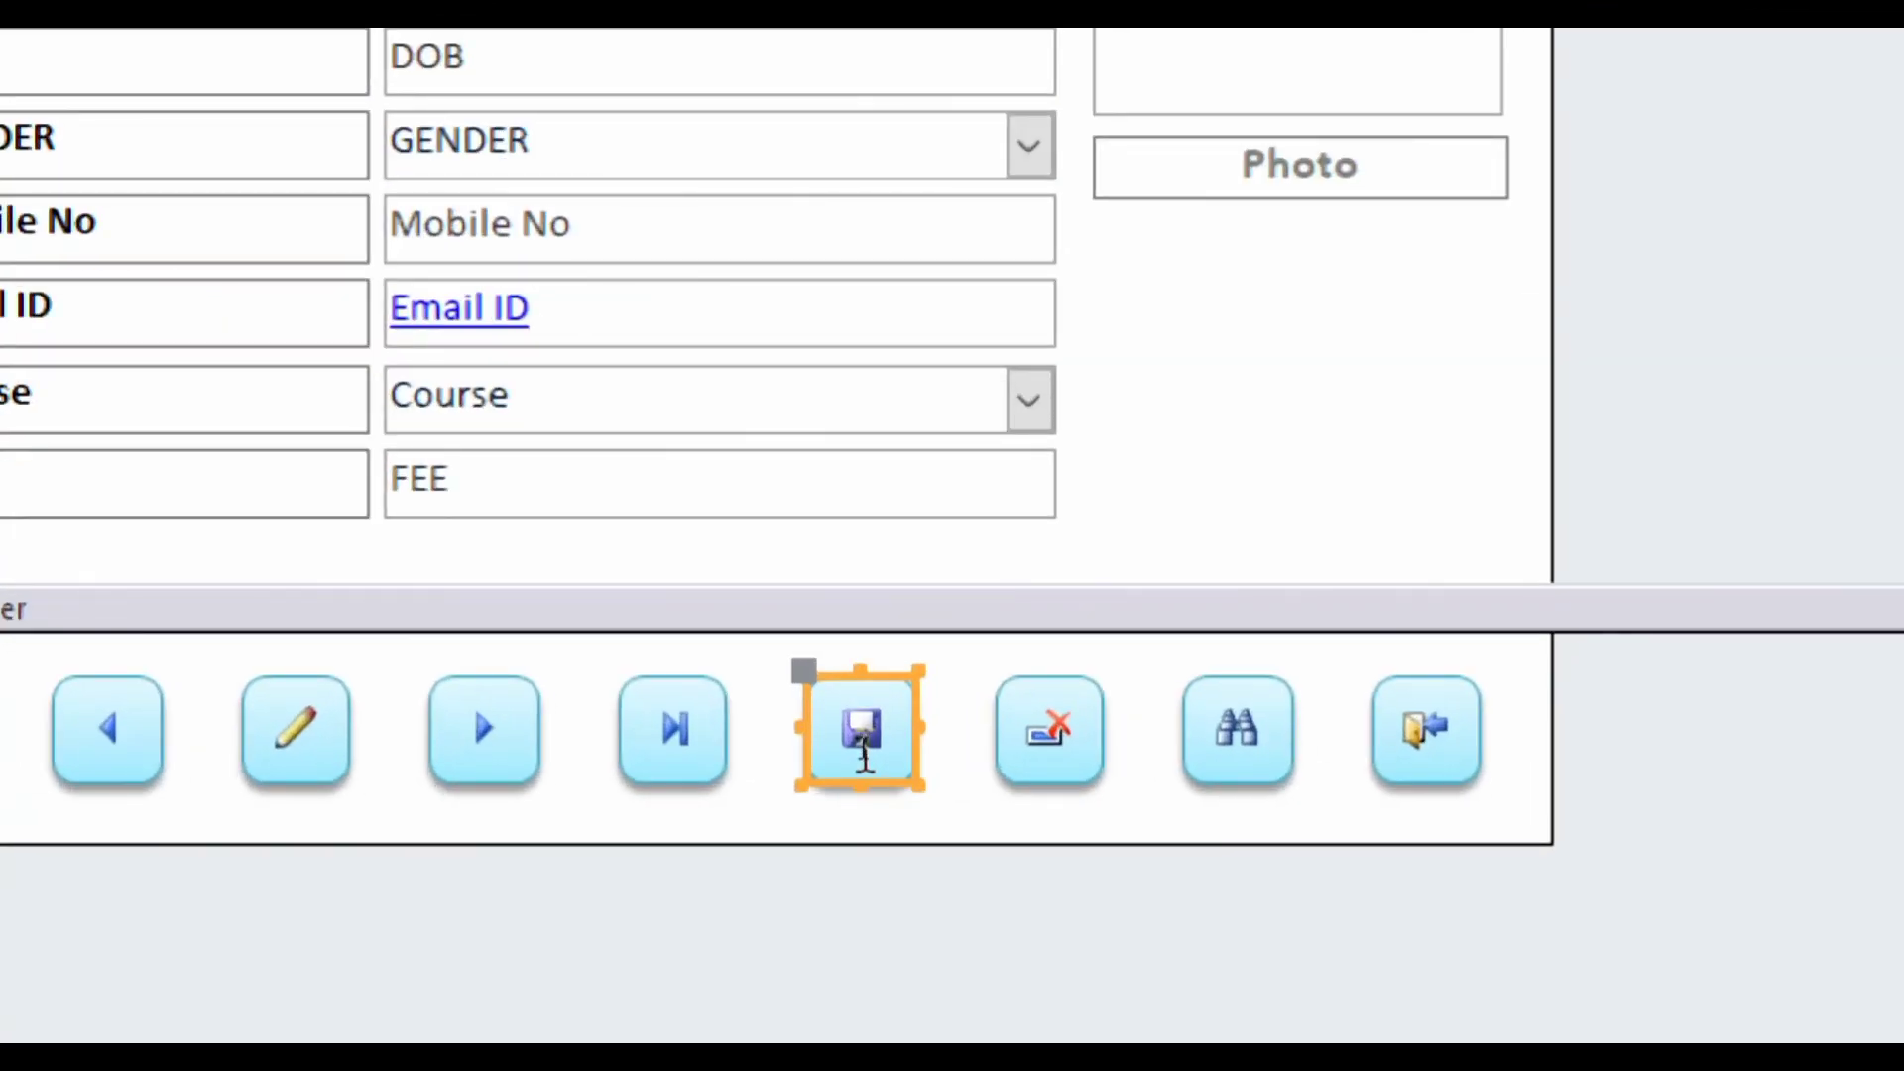
{"action": "right_click", "coordinate": [863, 752]}
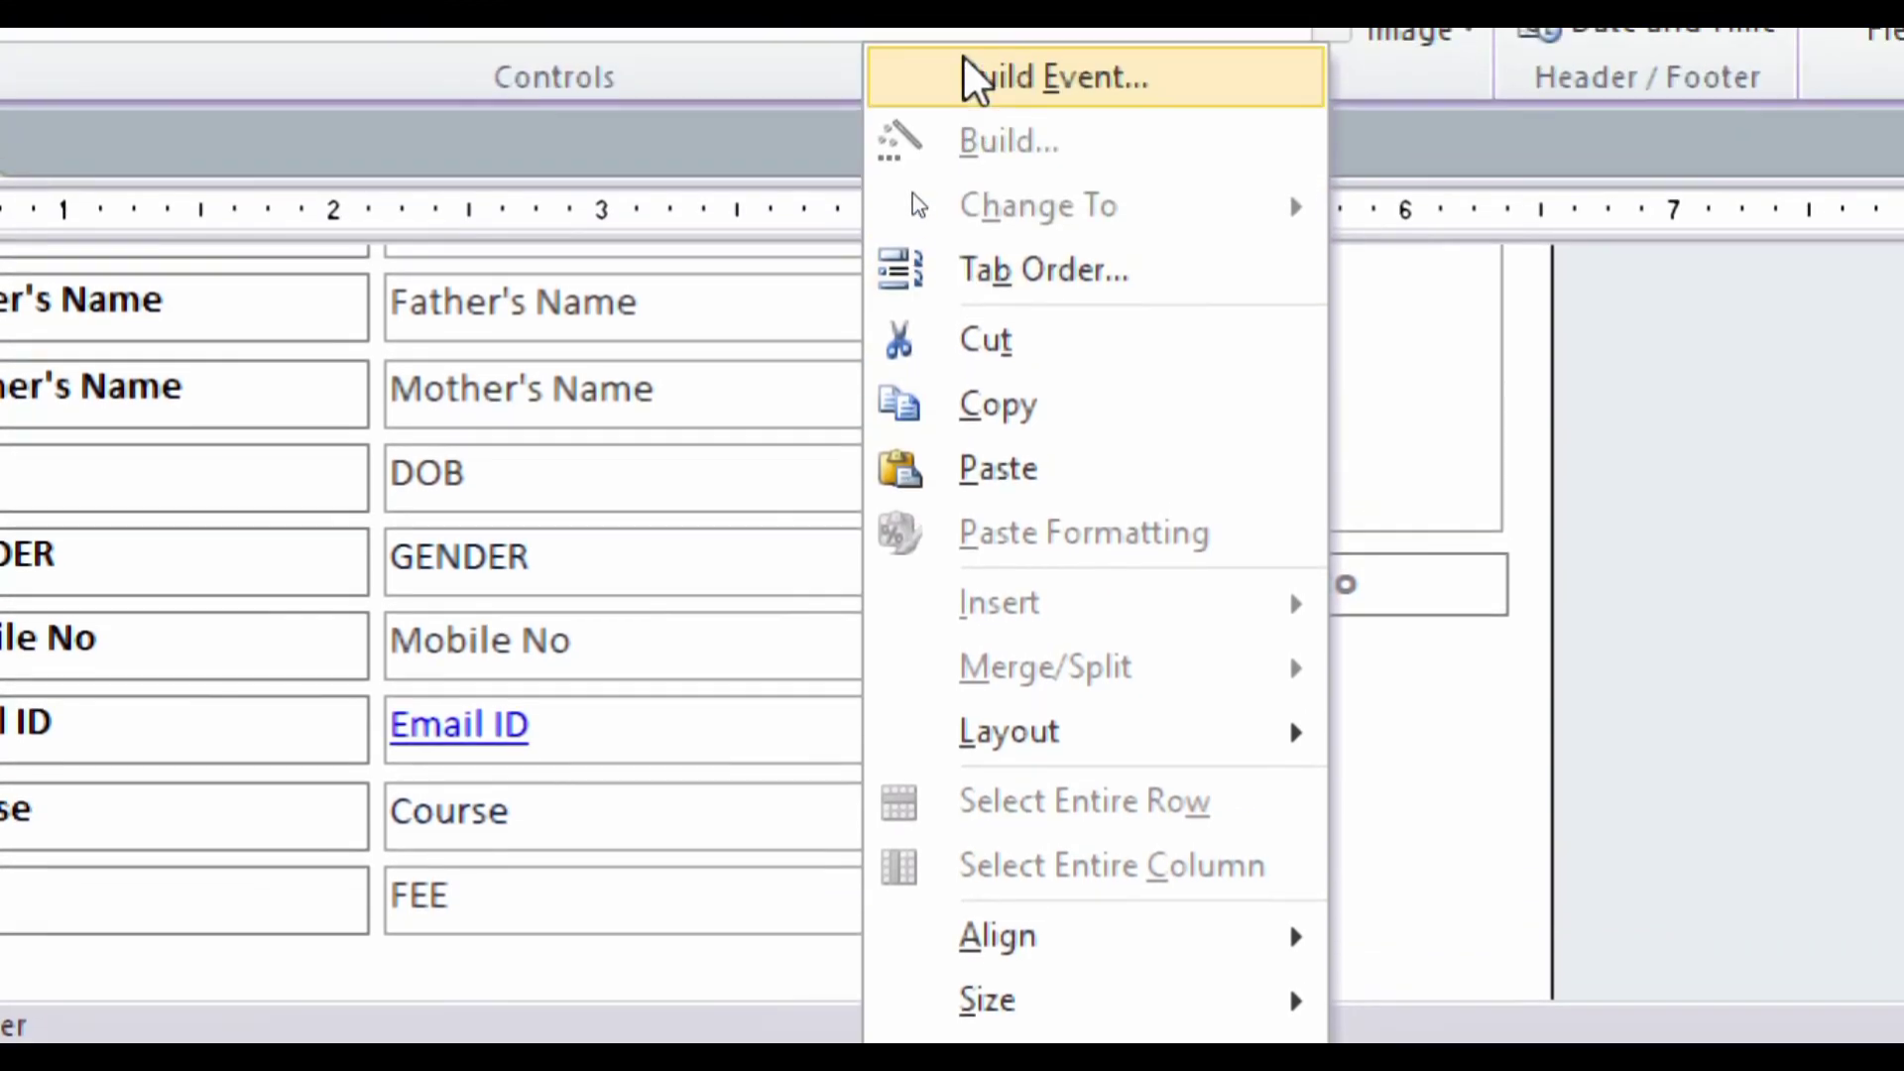
- Open the save button's On Click macro in Macro Builder and inspect its RunMenuCommand and If/MessageBox blocks
{"action": "left_click", "coordinate": [954, 92]}
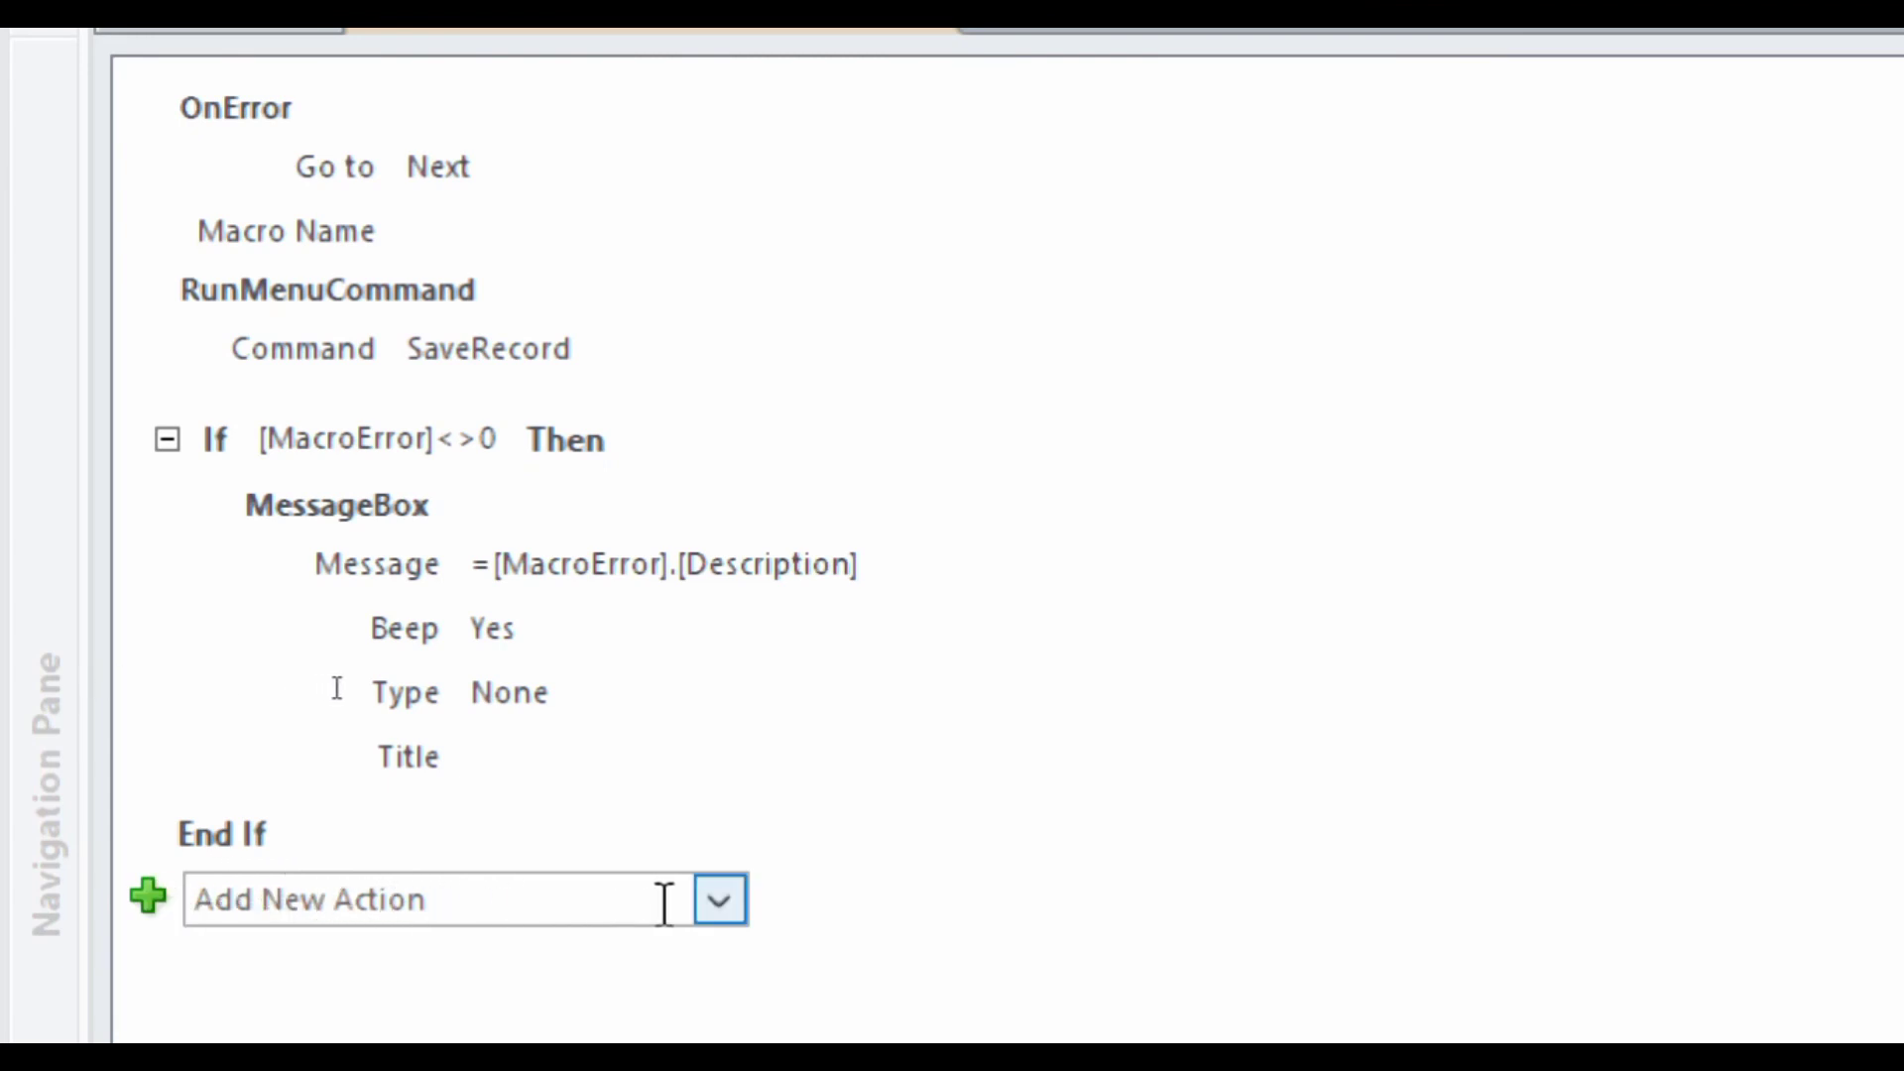
{"action": "left_click", "coordinate": [721, 902]}
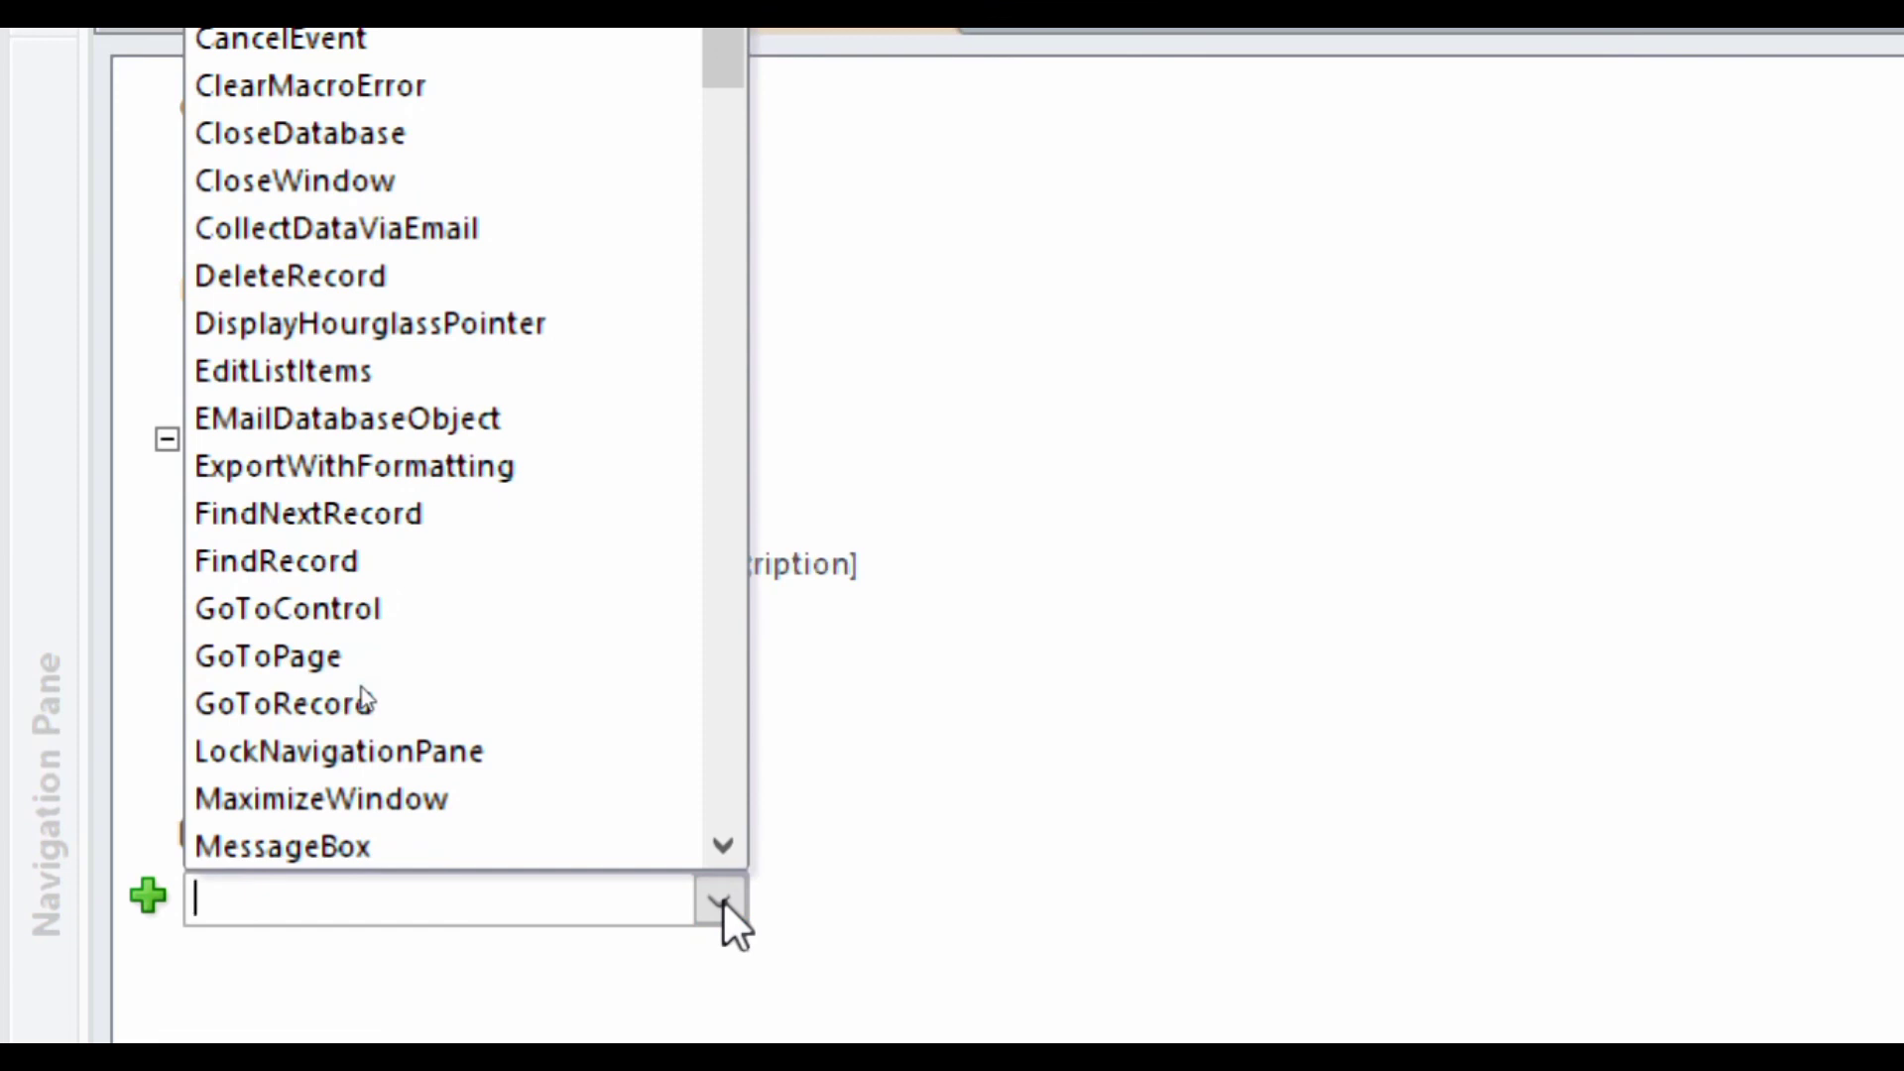
{"action": "left_click", "coordinate": [494, 984]}
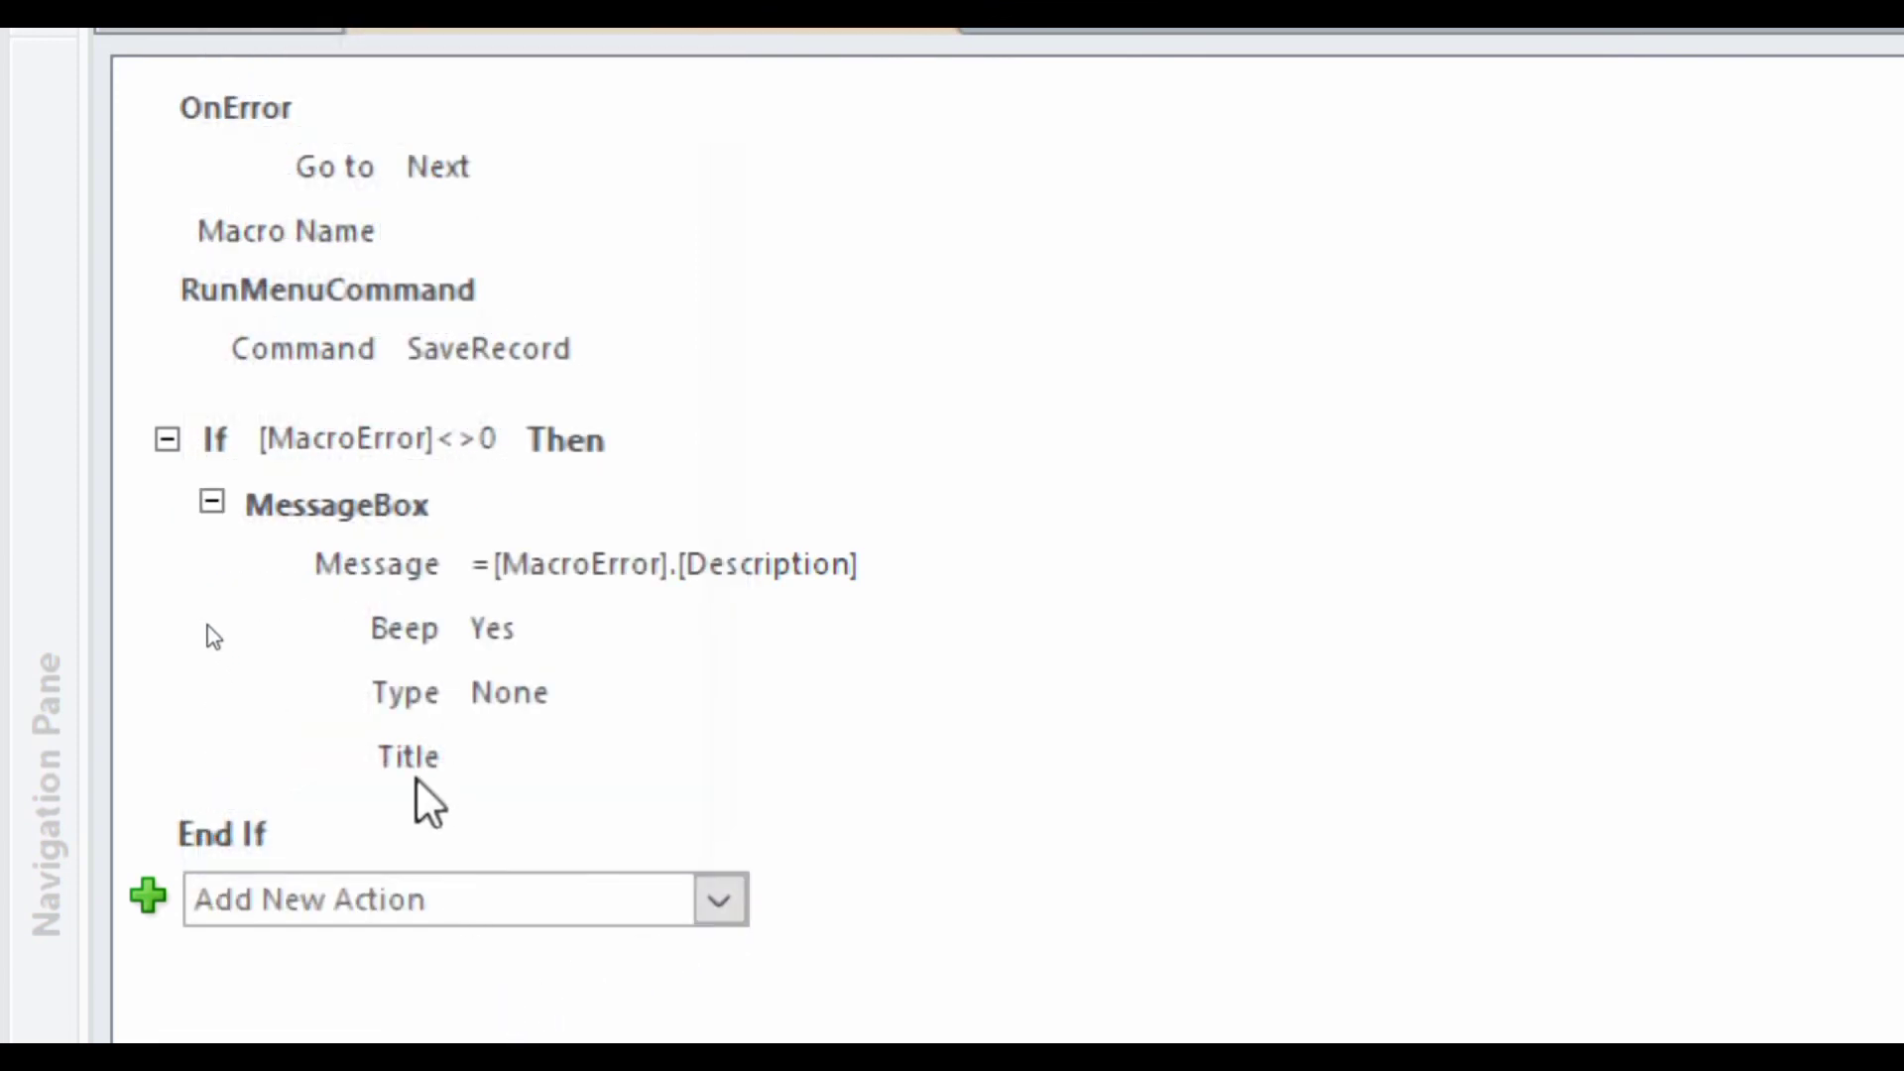
{"action": "left_click", "coordinate": [208, 625]}
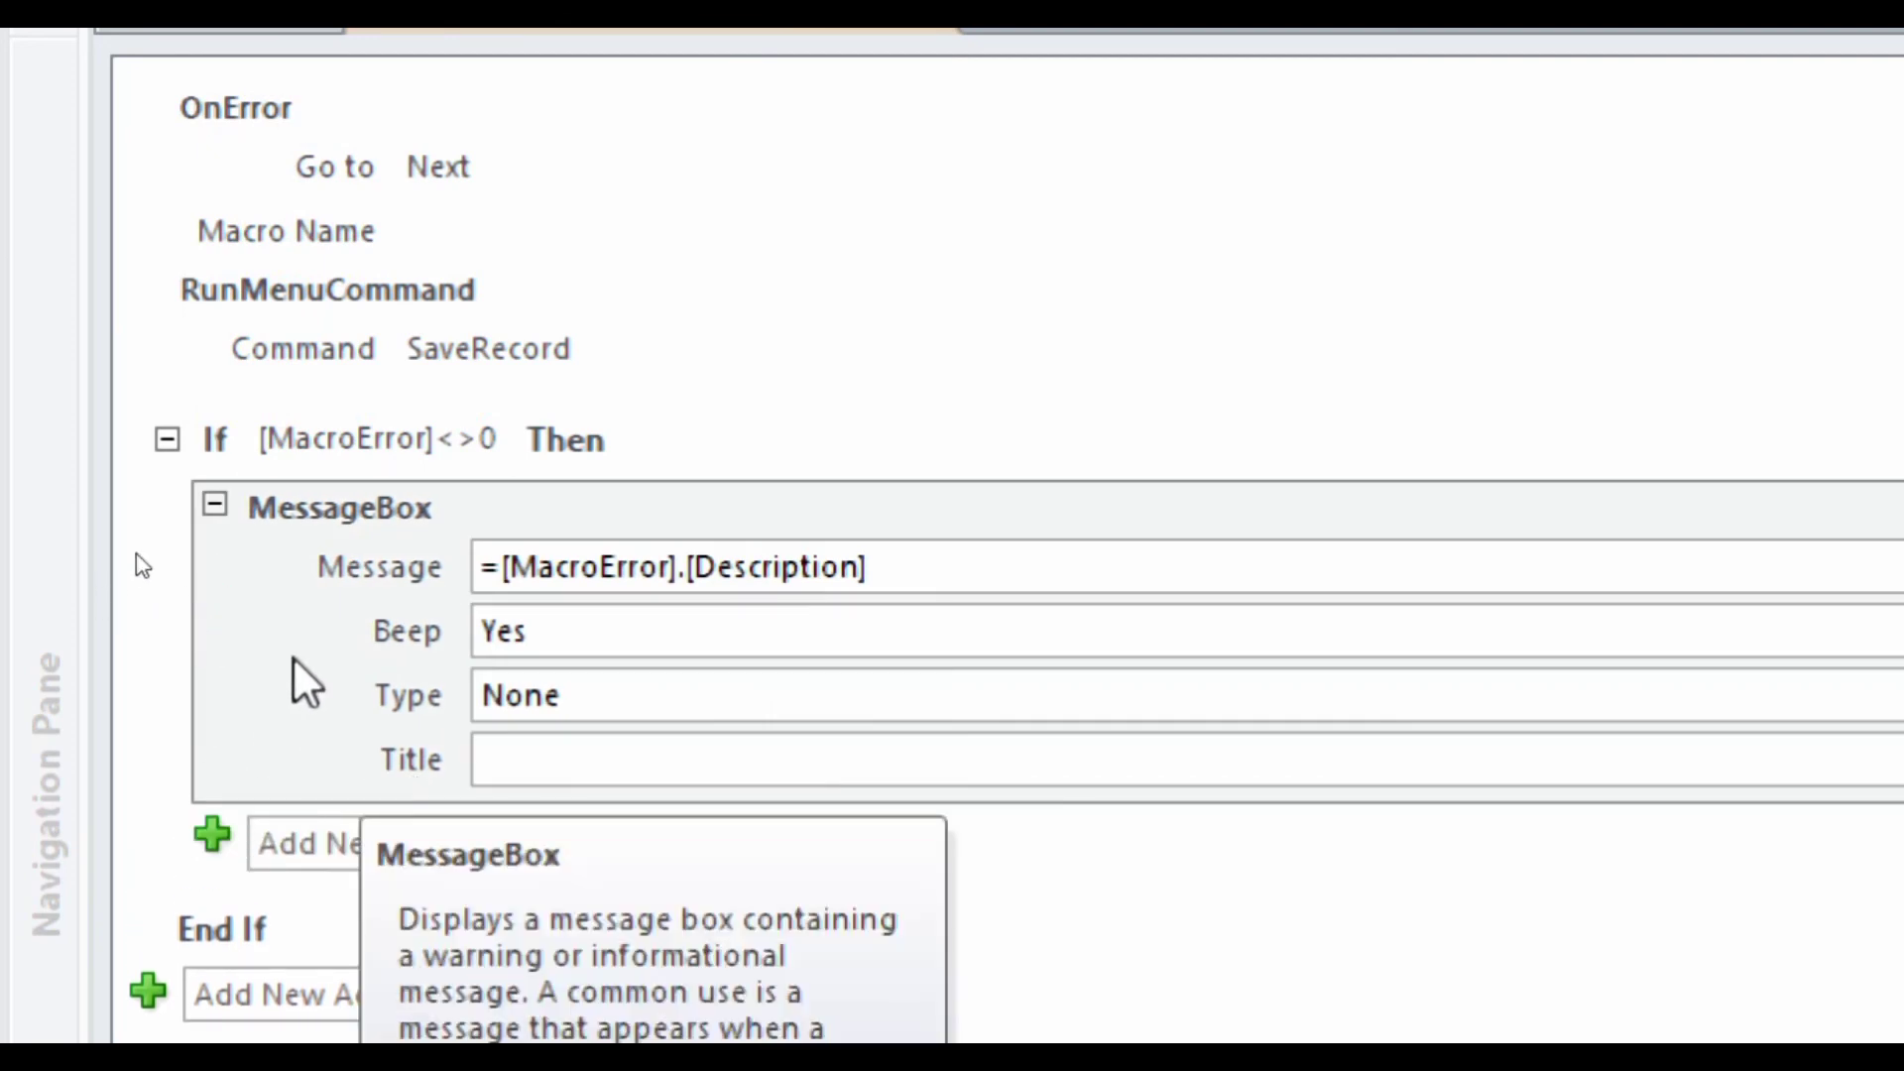
{"action": "left_click", "coordinate": [146, 491]}
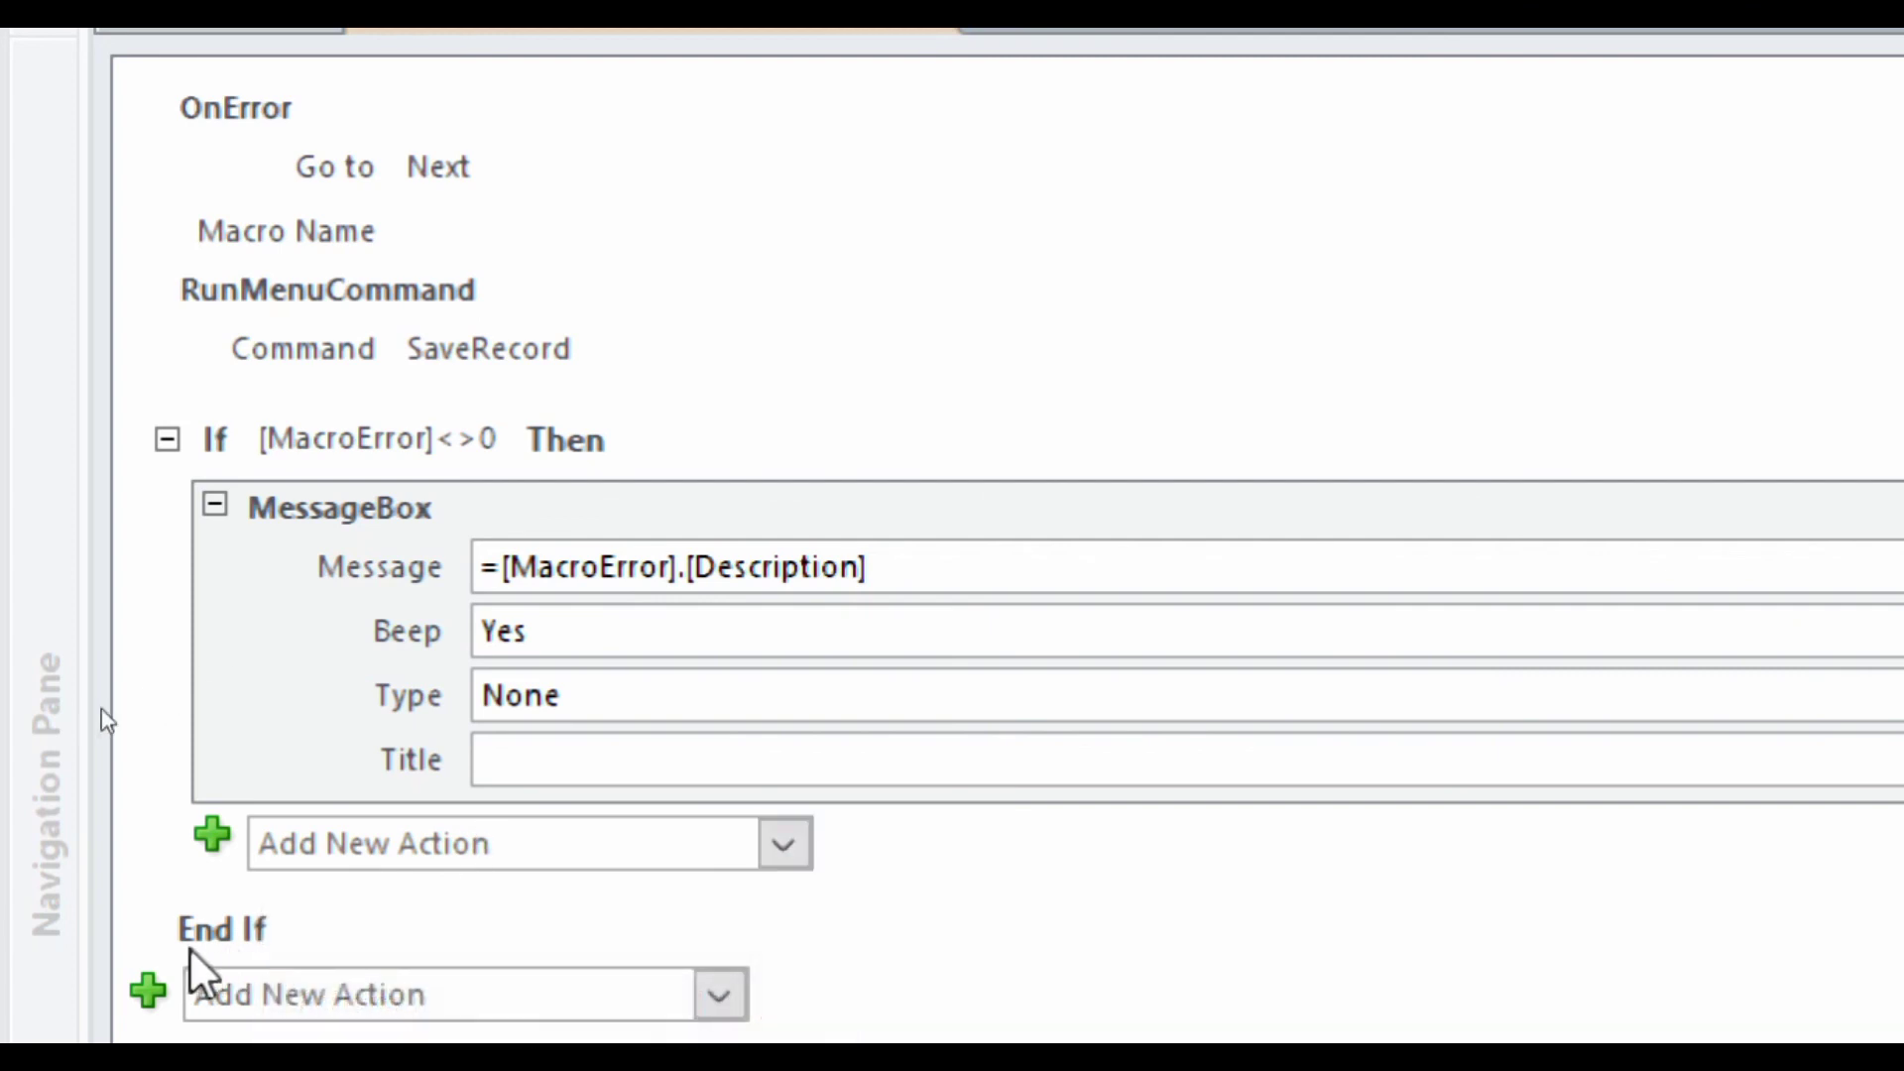
{"action": "left_click", "coordinate": [413, 843]}
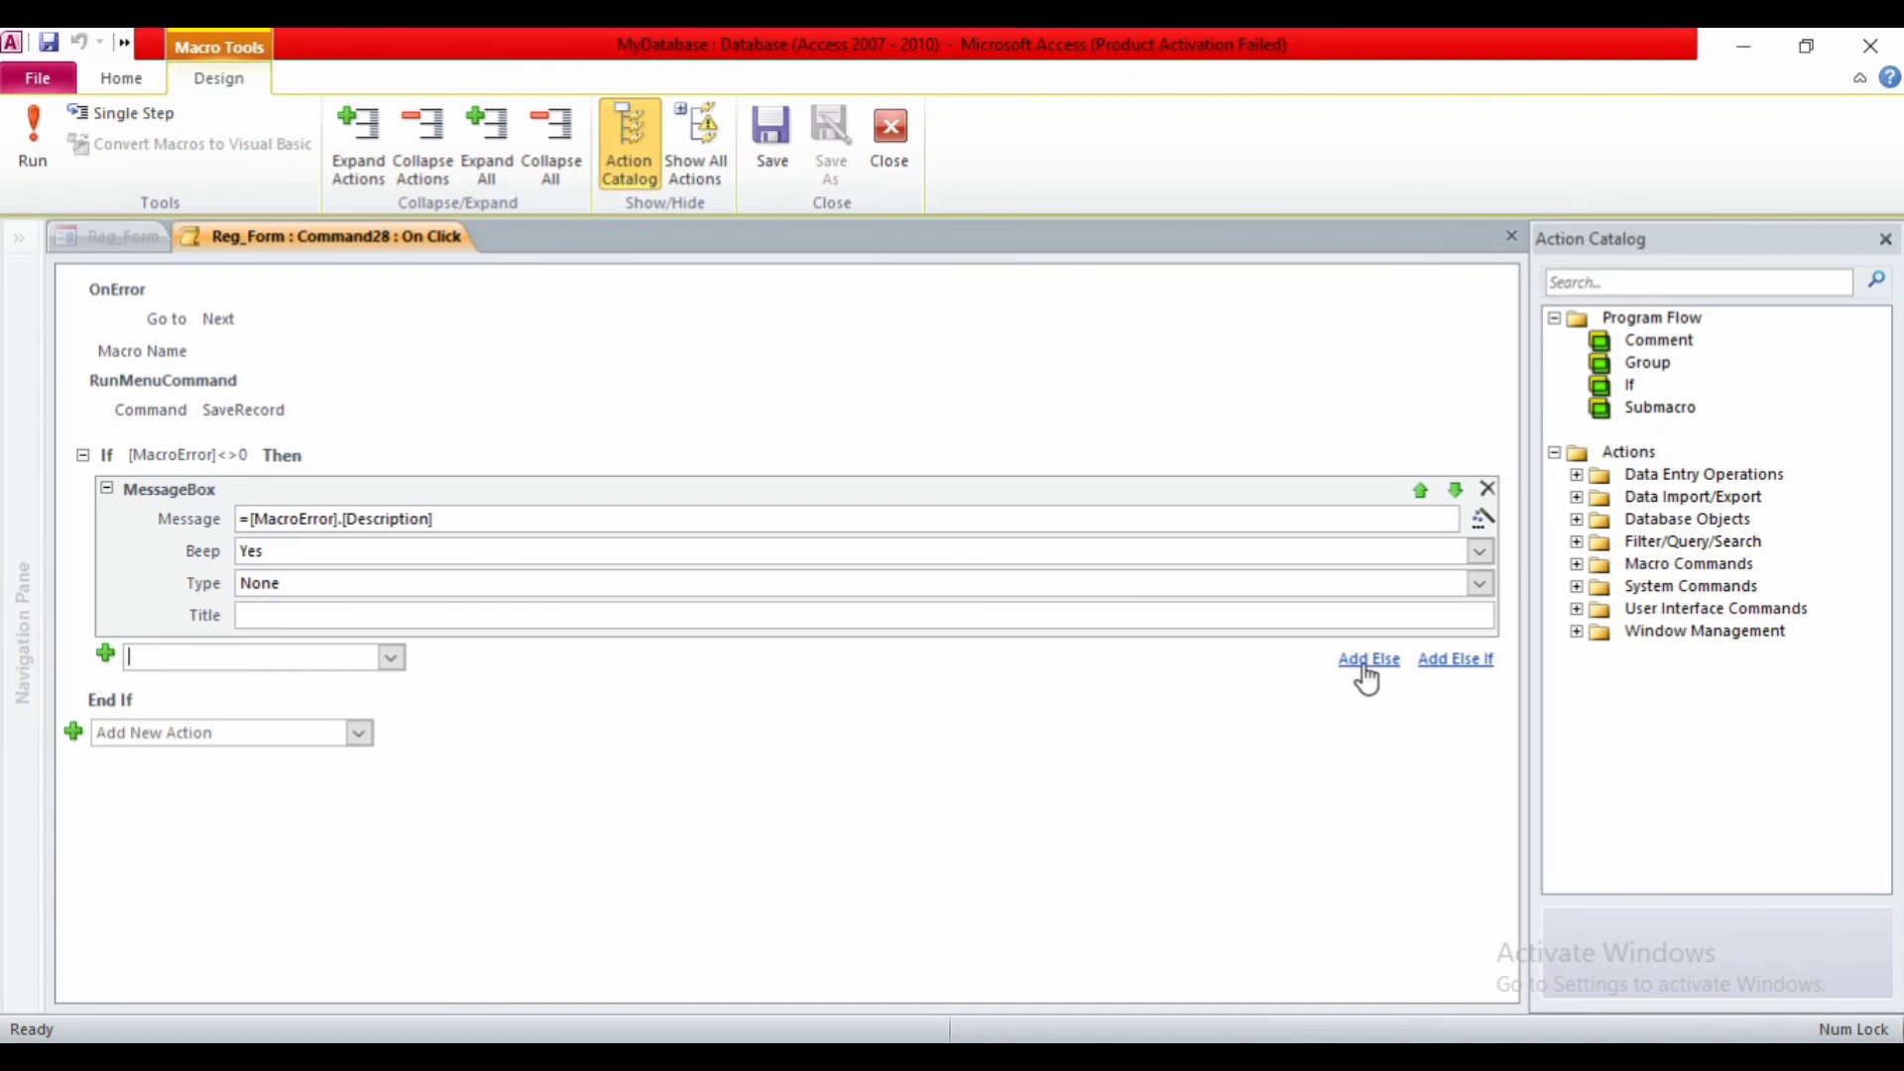
- Add an Else branch whose MessageBox shows 'Record Save Successfully'
{"action": "left_click", "coordinate": [1352, 662]}
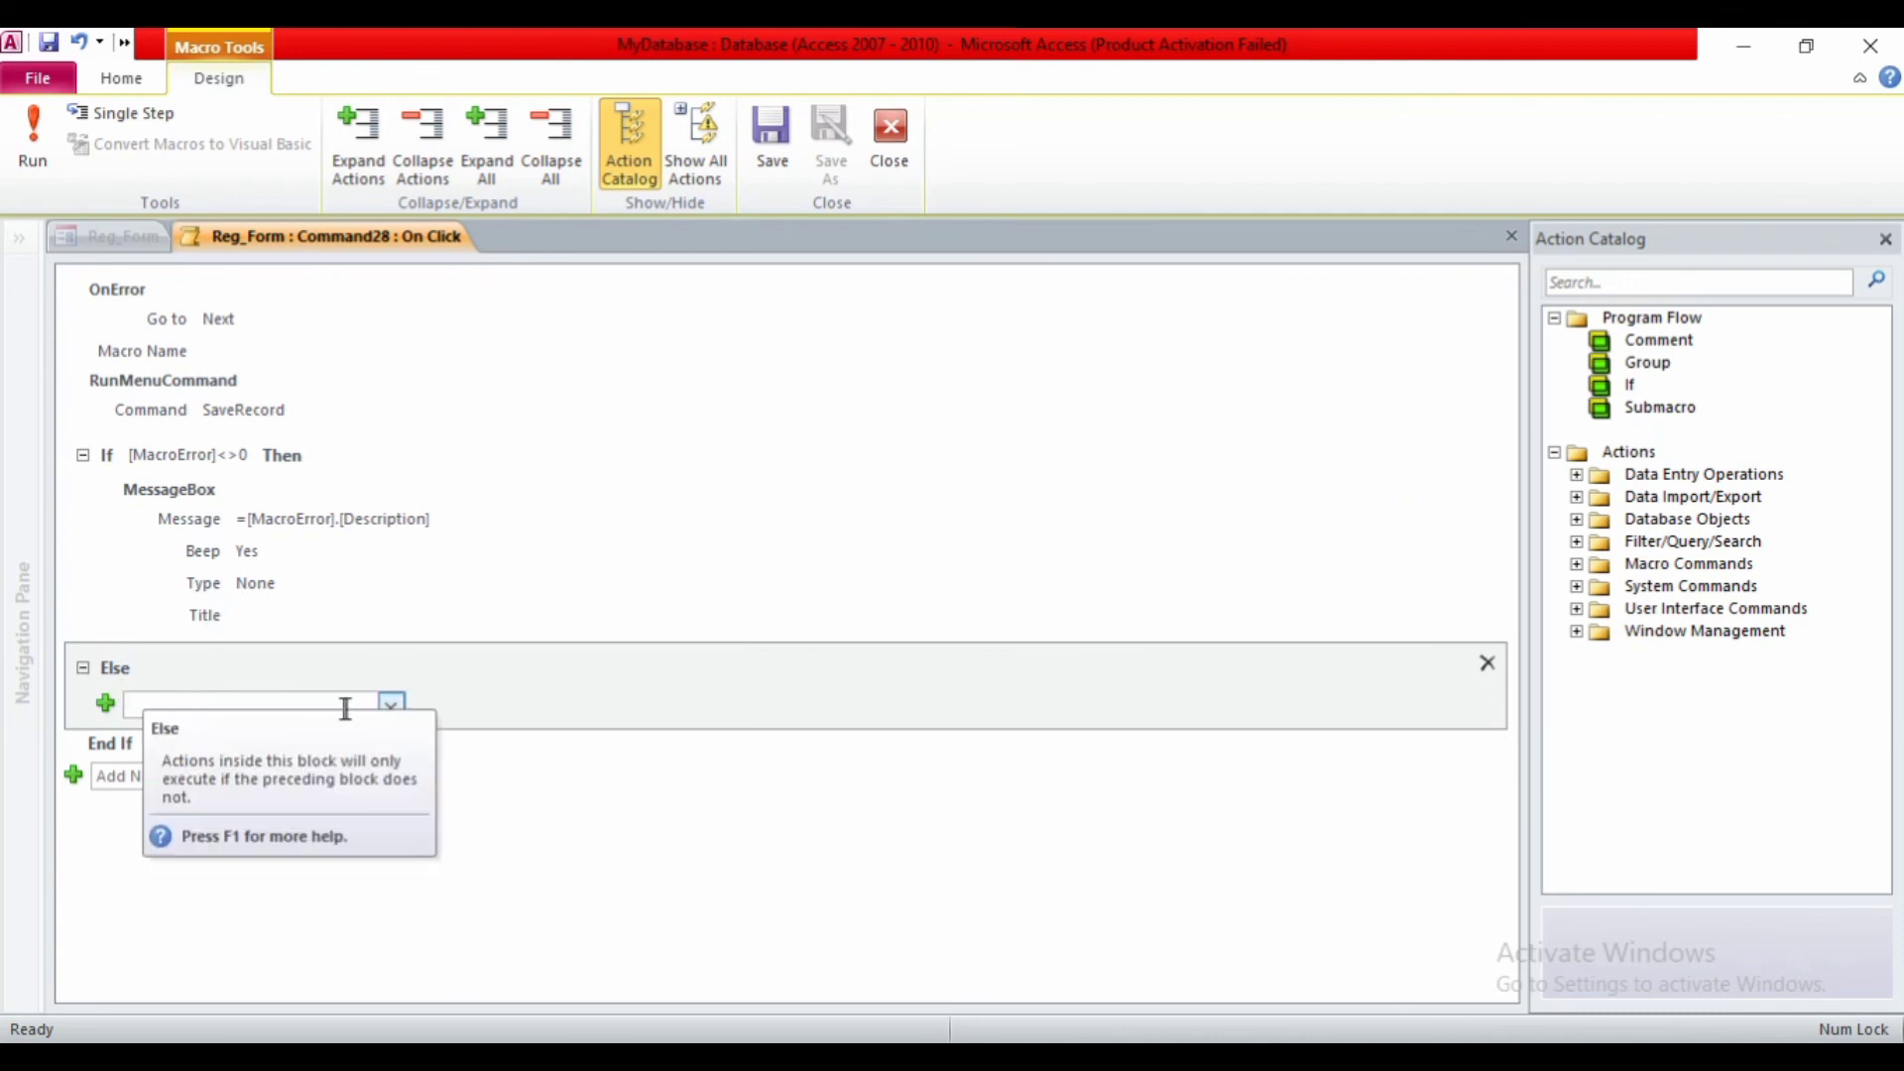
{"action": "left_click", "coordinate": [393, 704]}
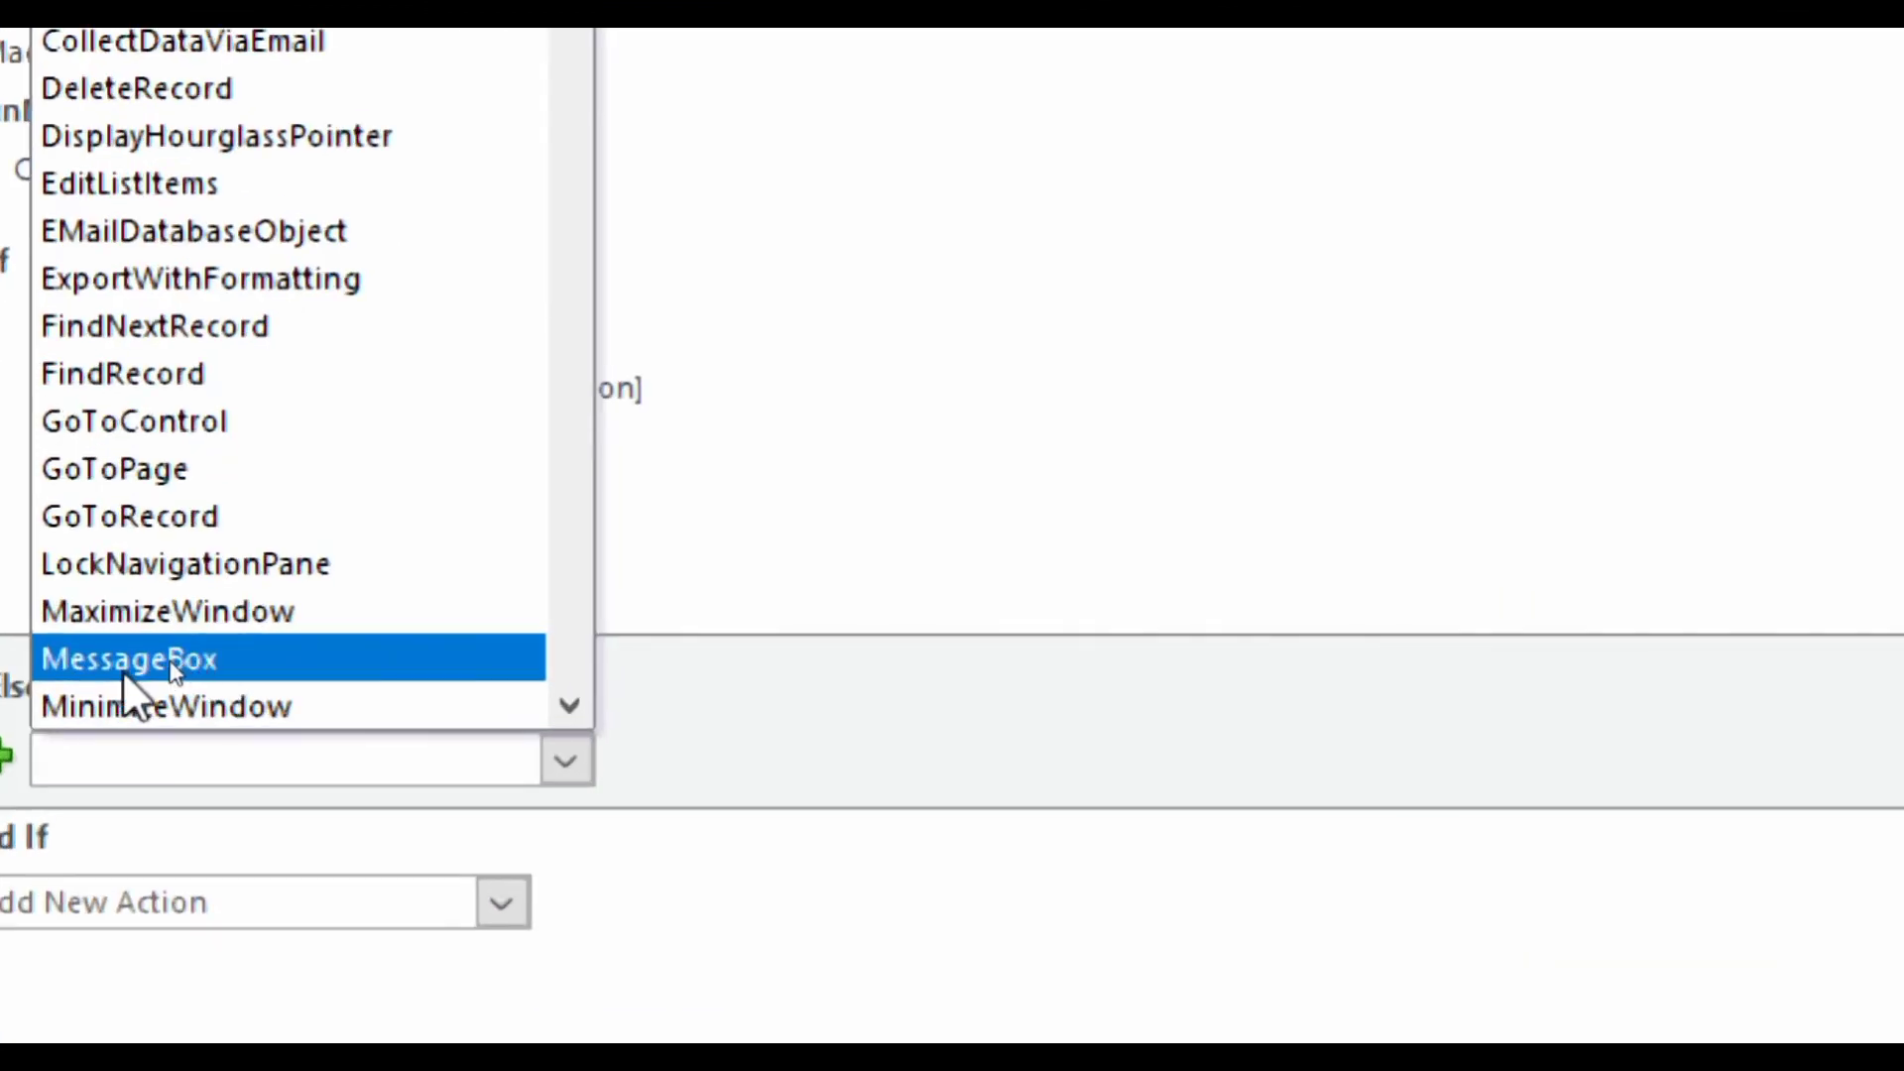
{"action": "left_click", "coordinate": [121, 667]}
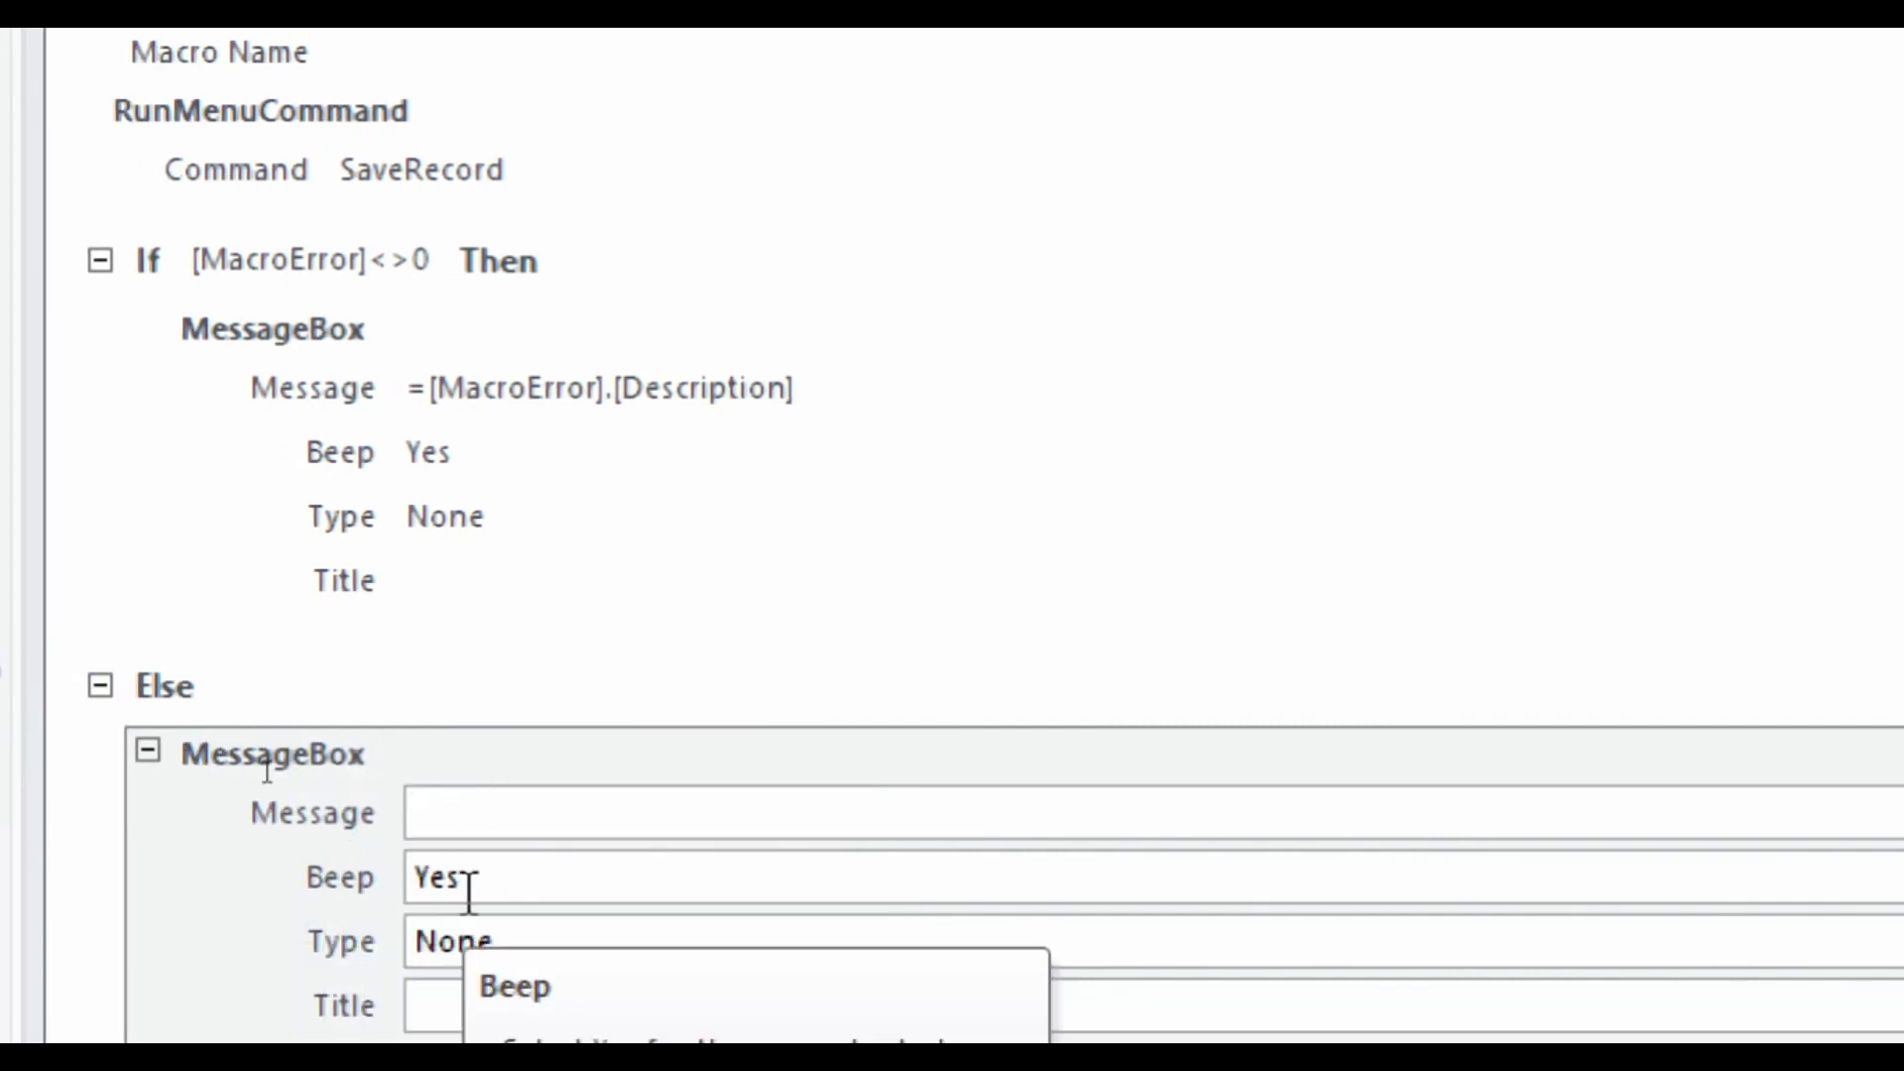
{"action": "type", "text": "Res"}
{"action": "key", "text": "BackSpace"}
{"action": "type", "text": "cord S"}
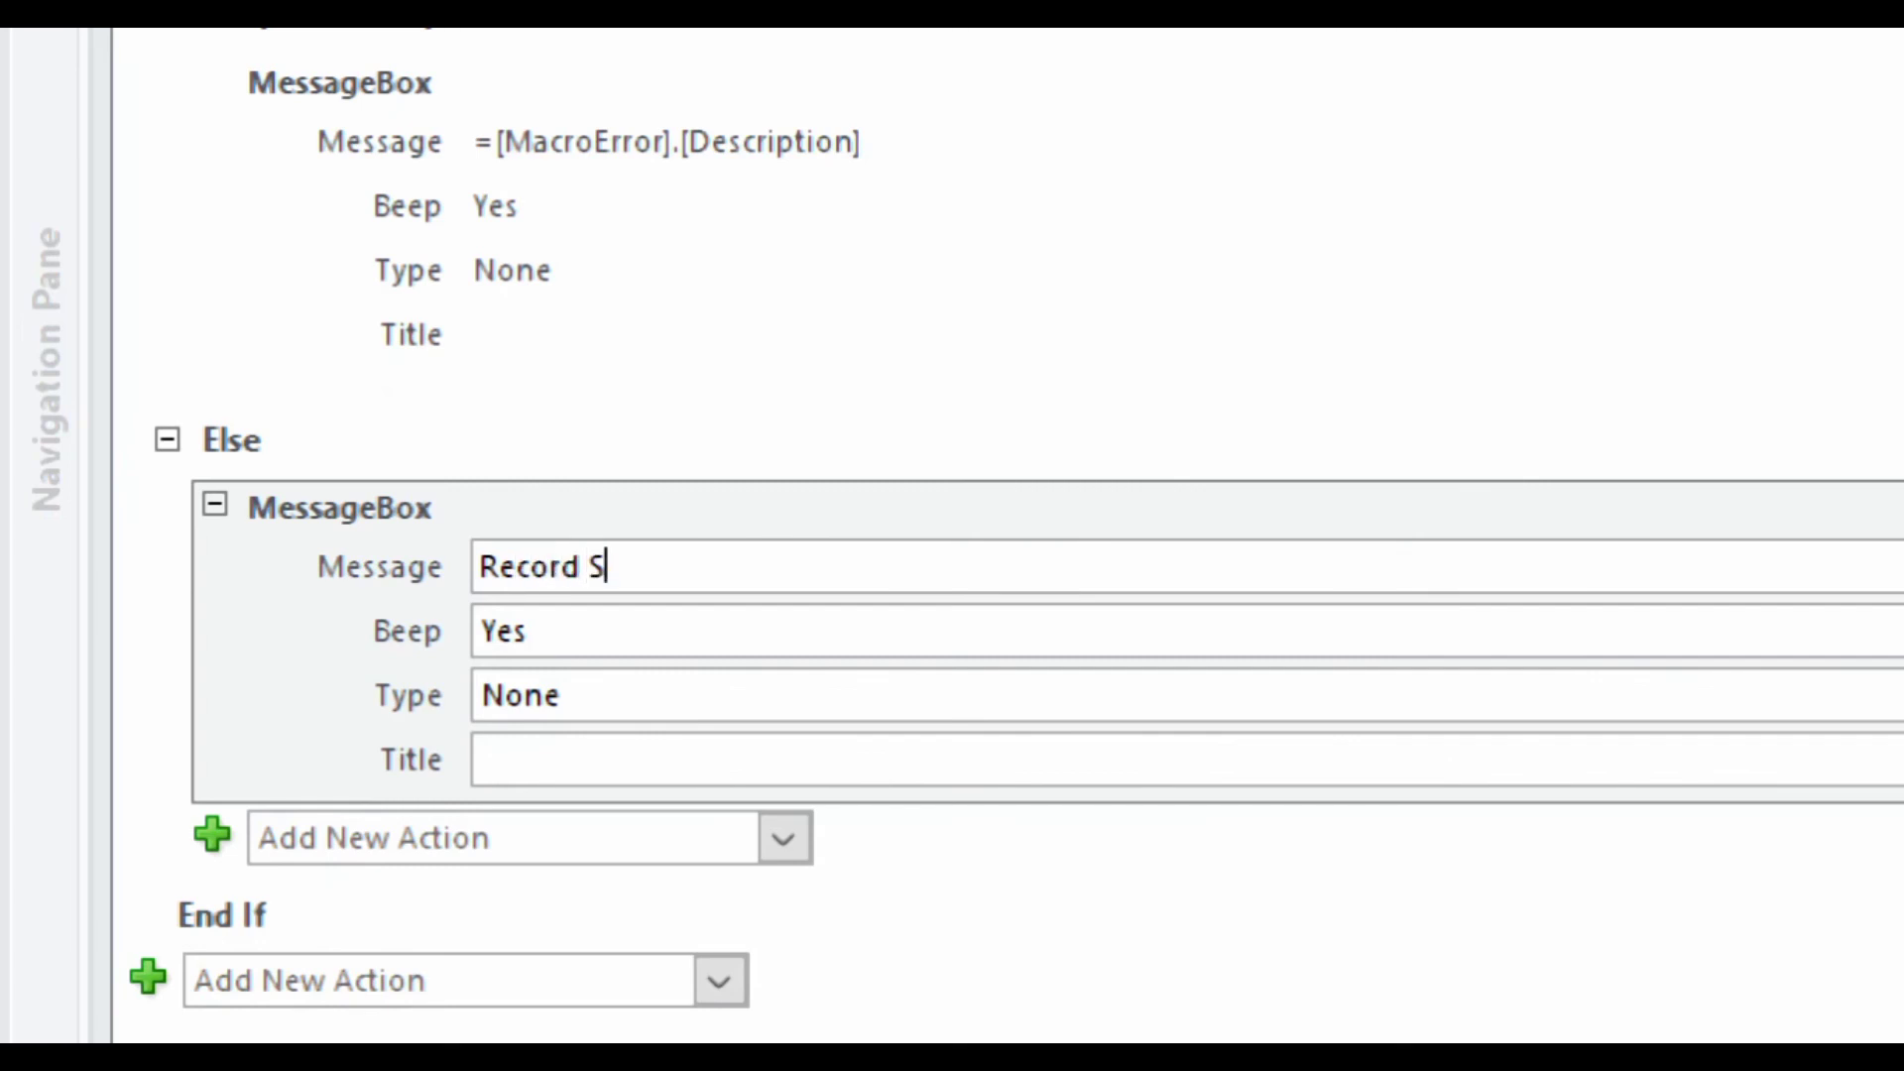
{"action": "type", "text": "ave Succ"}
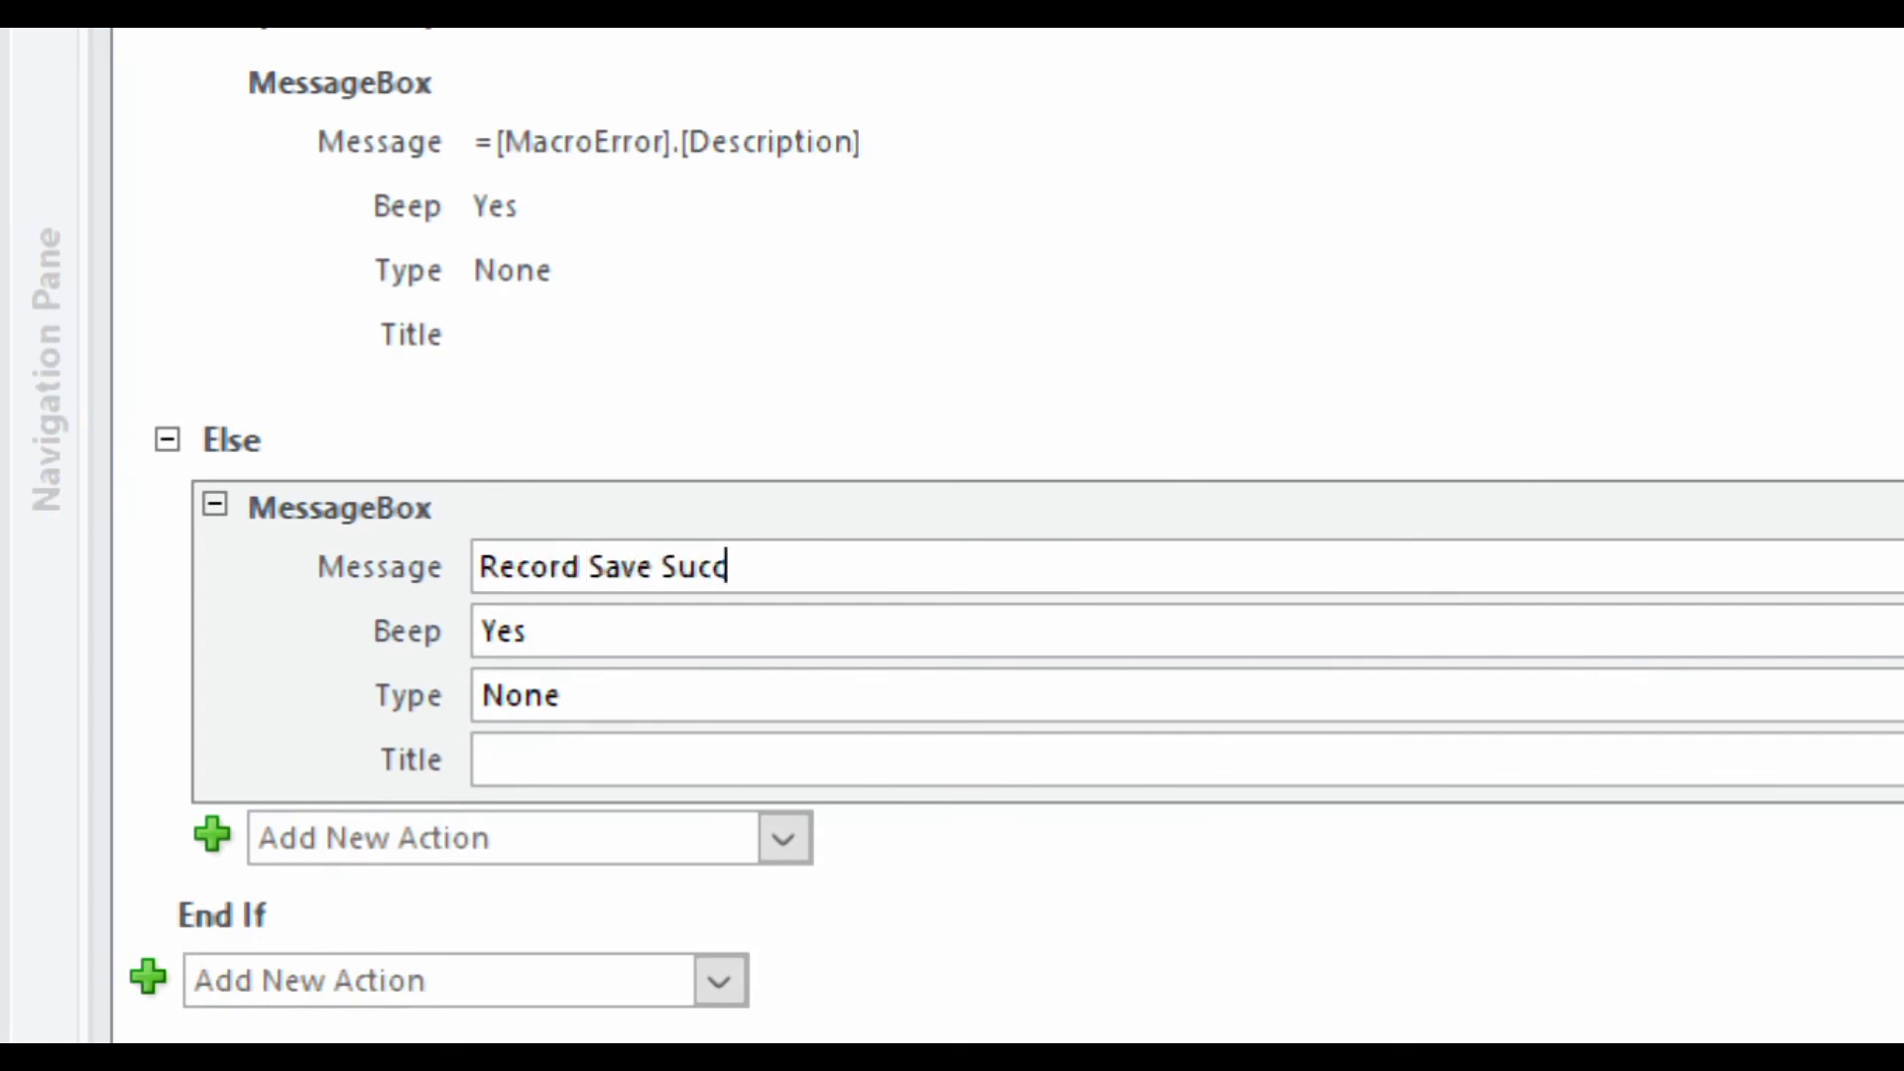
{"action": "type", "text": "essfully"}
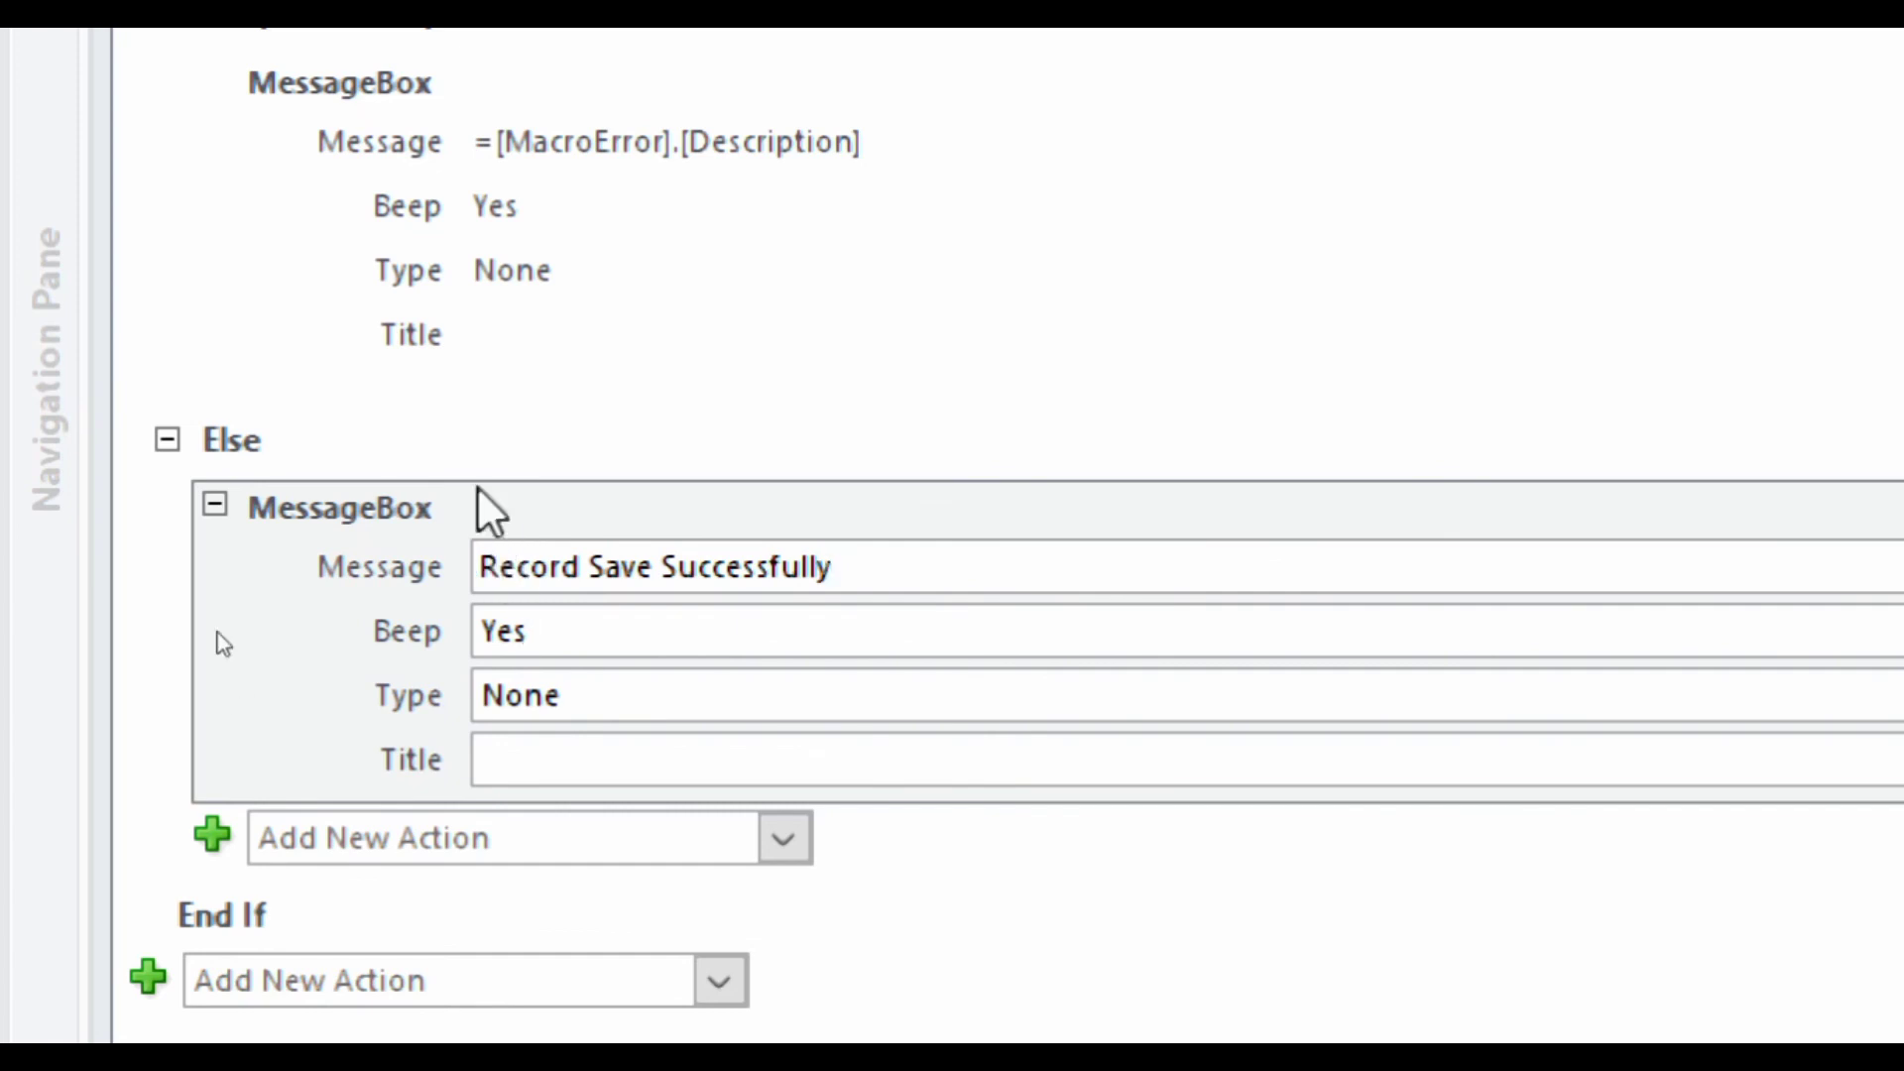
{"action": "mouse_move", "coordinate": [213, 157]}
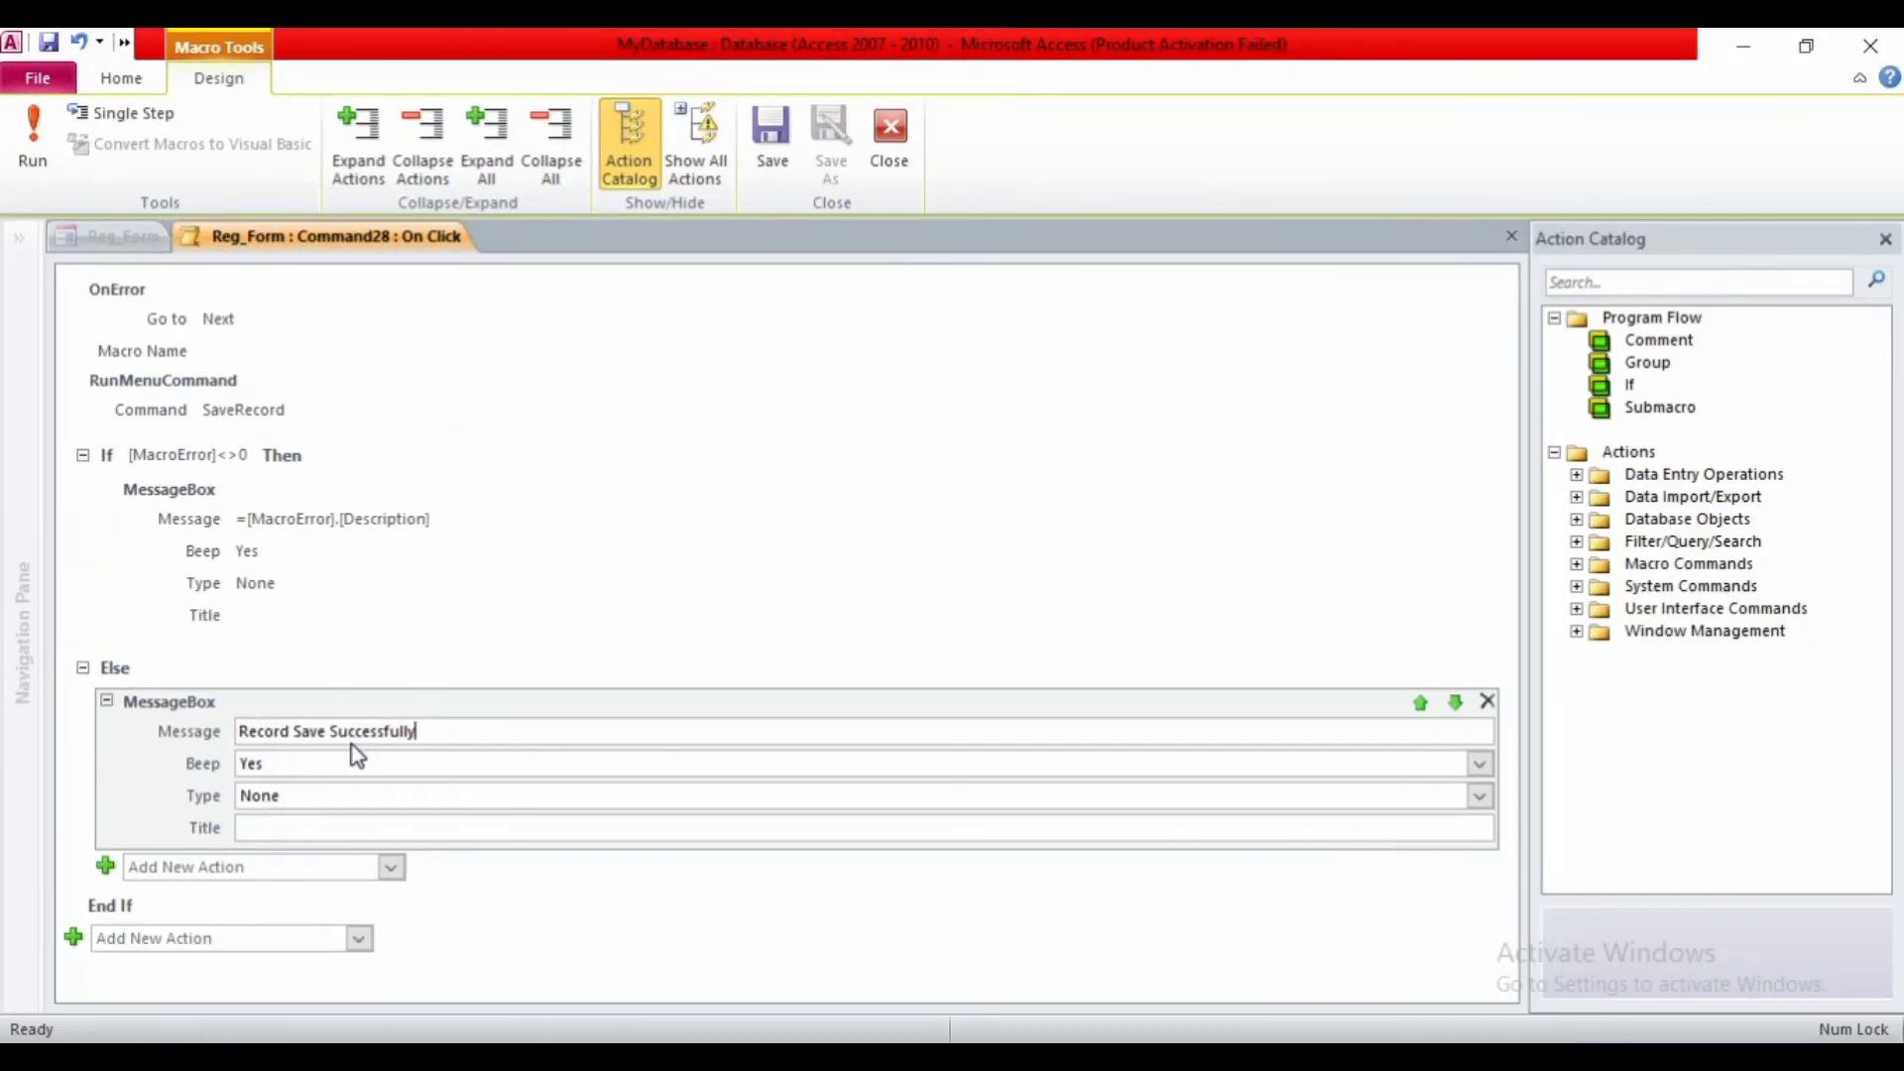
- Save and close the macro, then switch Reg_Form to Form View
{"action": "left_click", "coordinate": [749, 164]}
{"action": "left_click", "coordinate": [891, 148]}
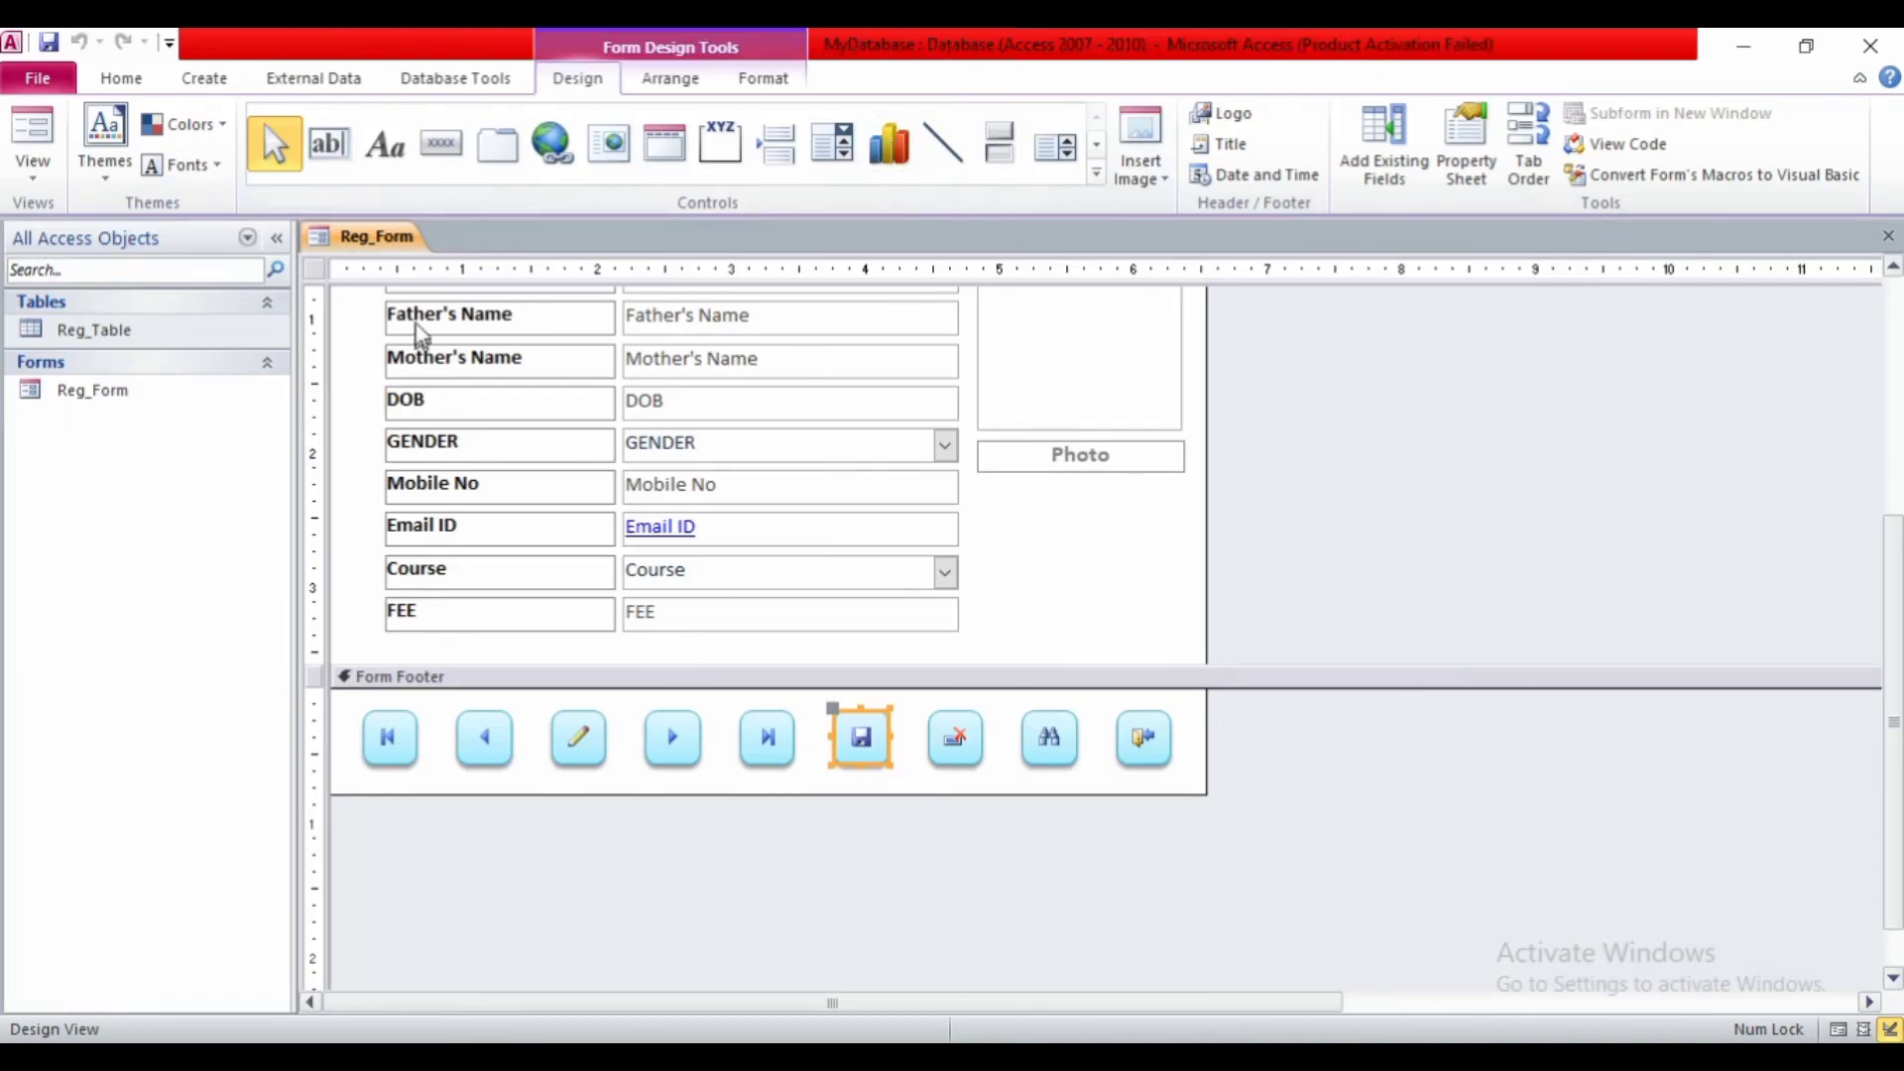
{"action": "right_click", "coordinate": [380, 249]}
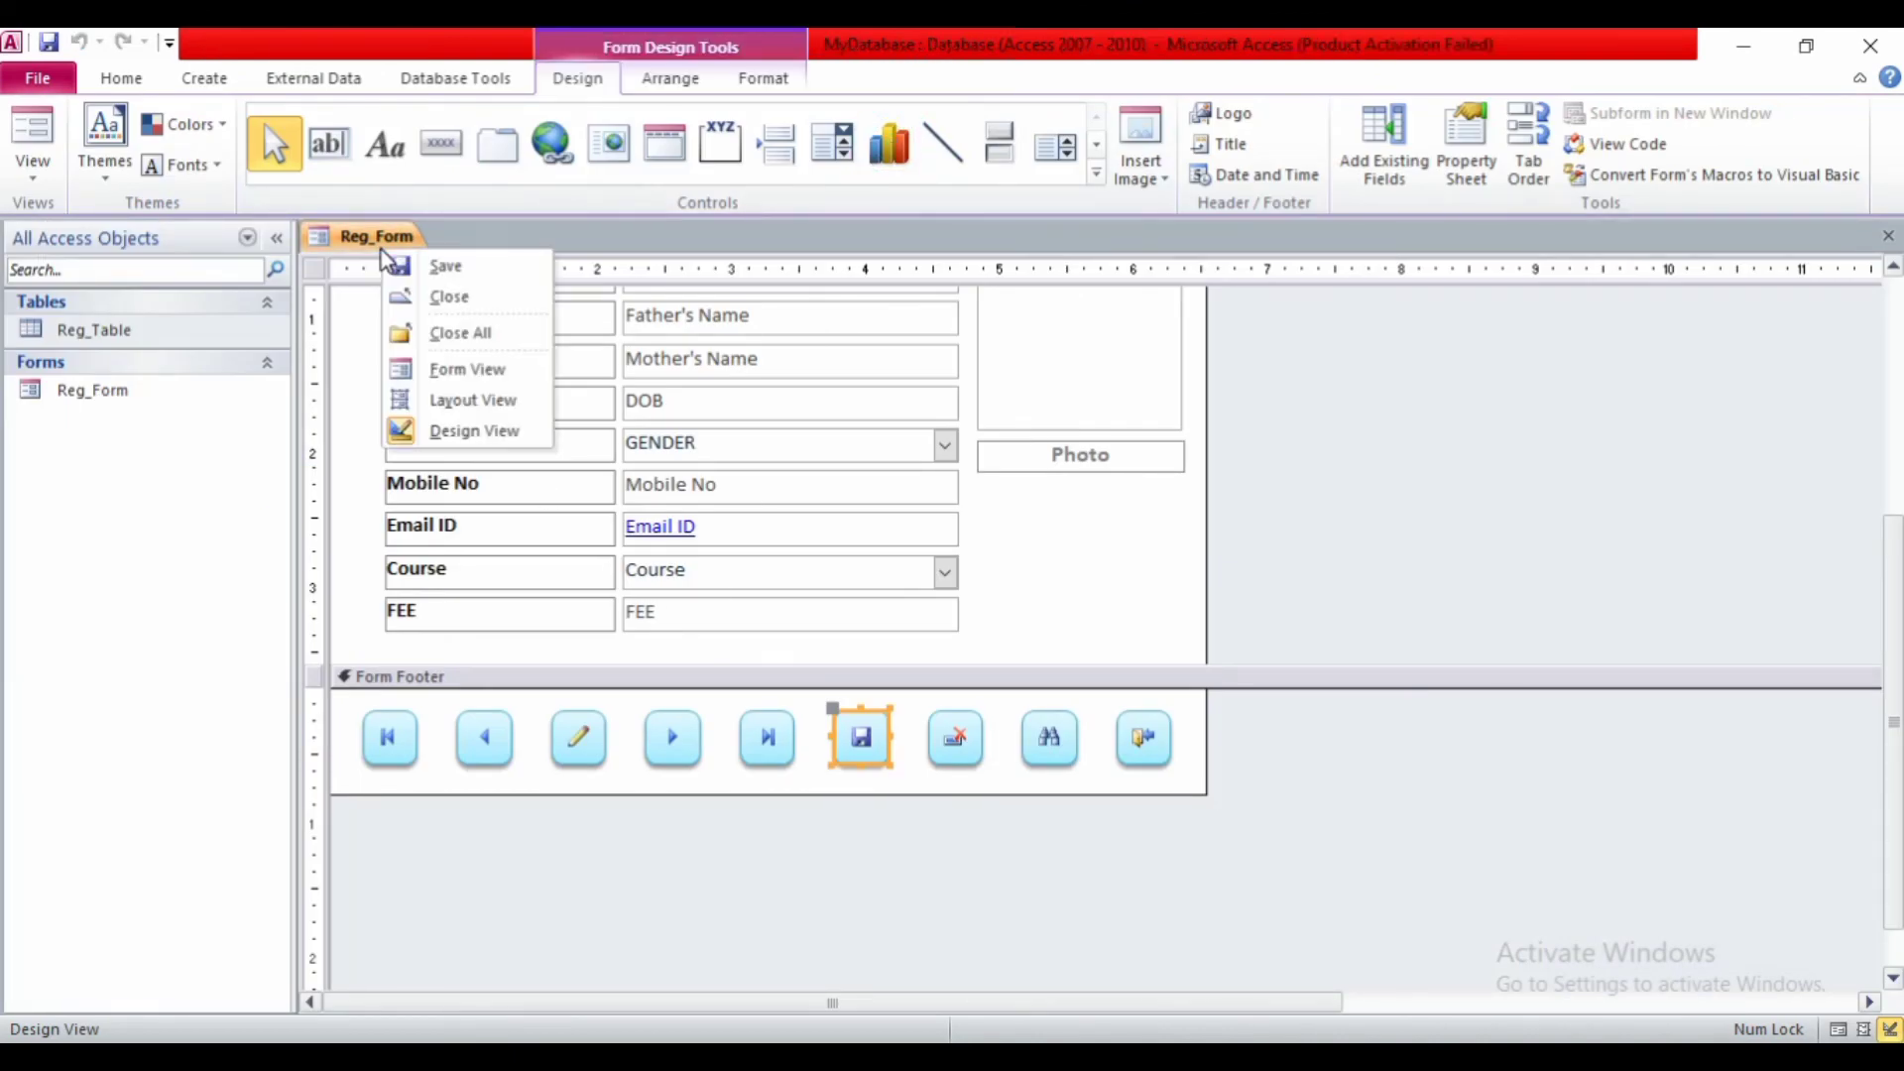
{"action": "left_click", "coordinate": [404, 371]}
- Test the Save button, dismiss the 'Record Save Successfully' message, and start a blank new record
{"action": "left_click", "coordinate": [854, 944]}
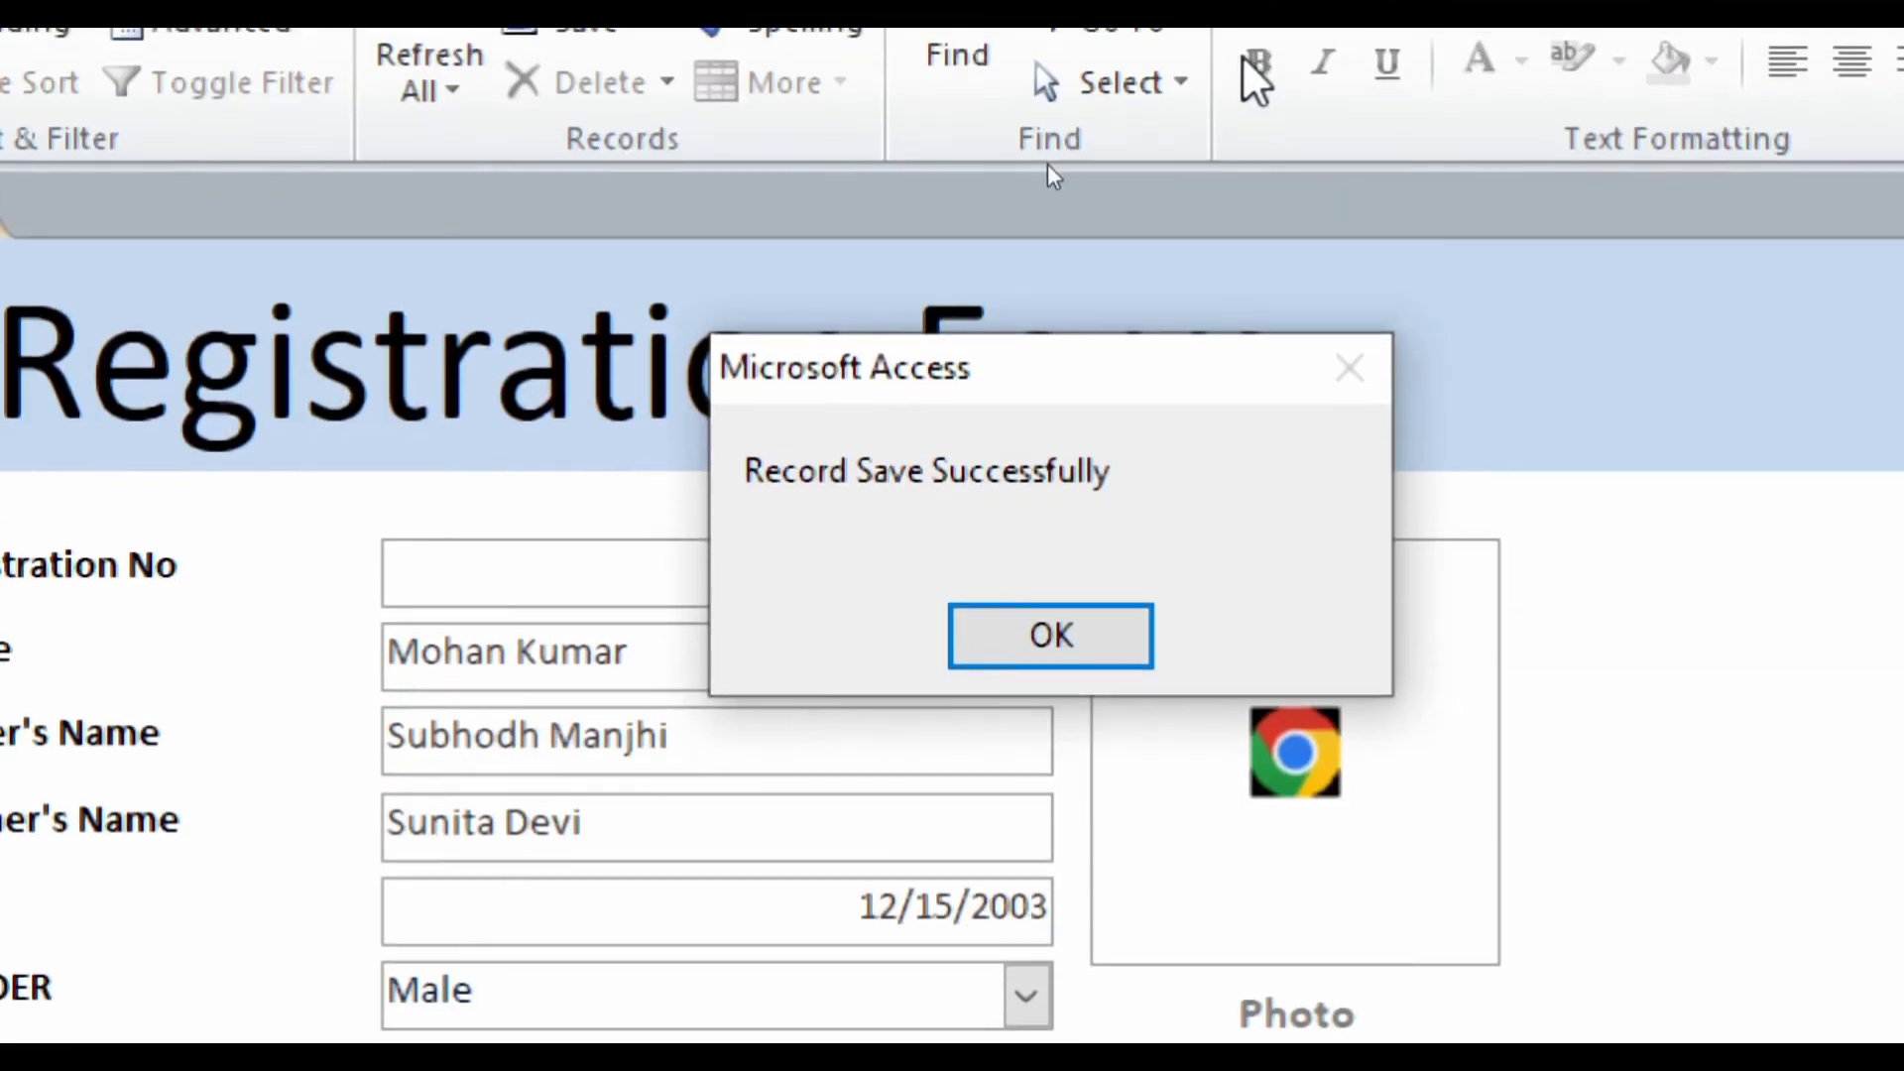
{"action": "left_click_drag", "start_coordinate": [1111, 384], "coordinate": [808, 724]}
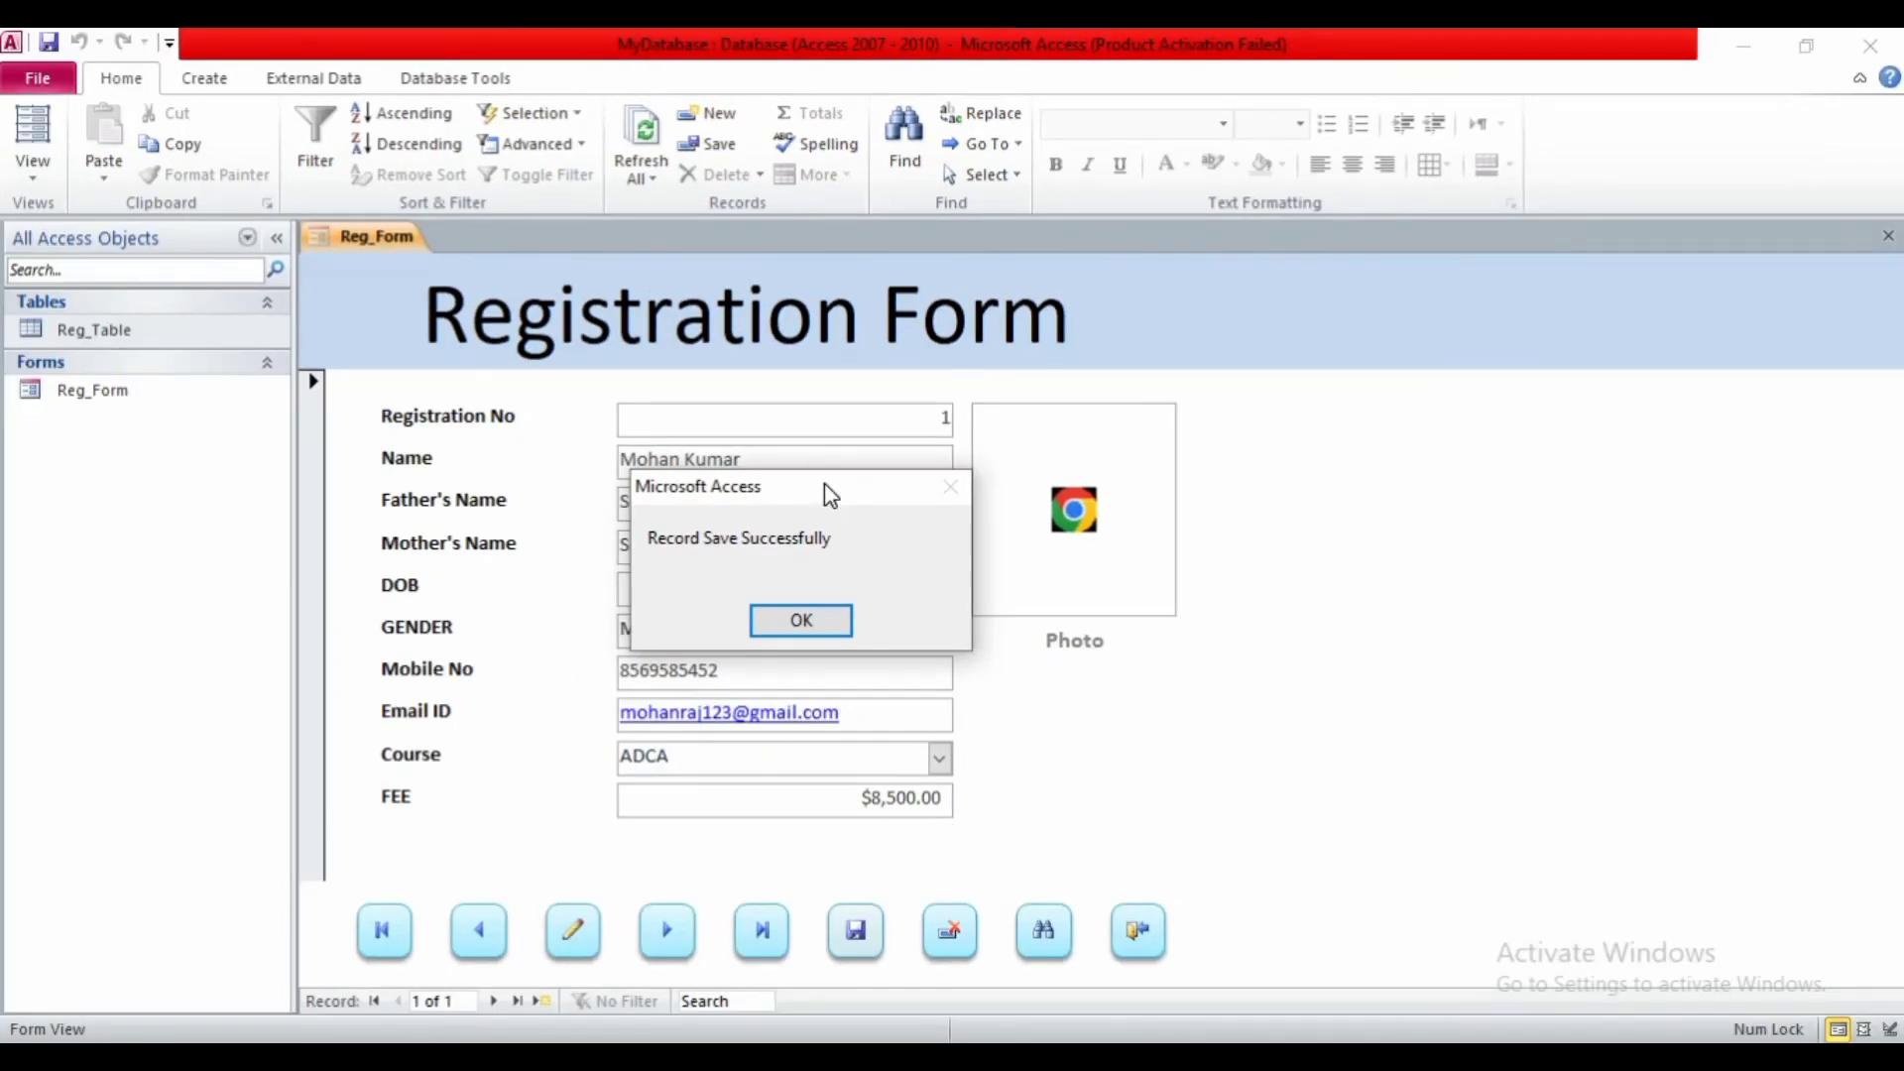
{"action": "left_click_drag", "start_coordinate": [824, 484], "coordinate": [730, 575]}
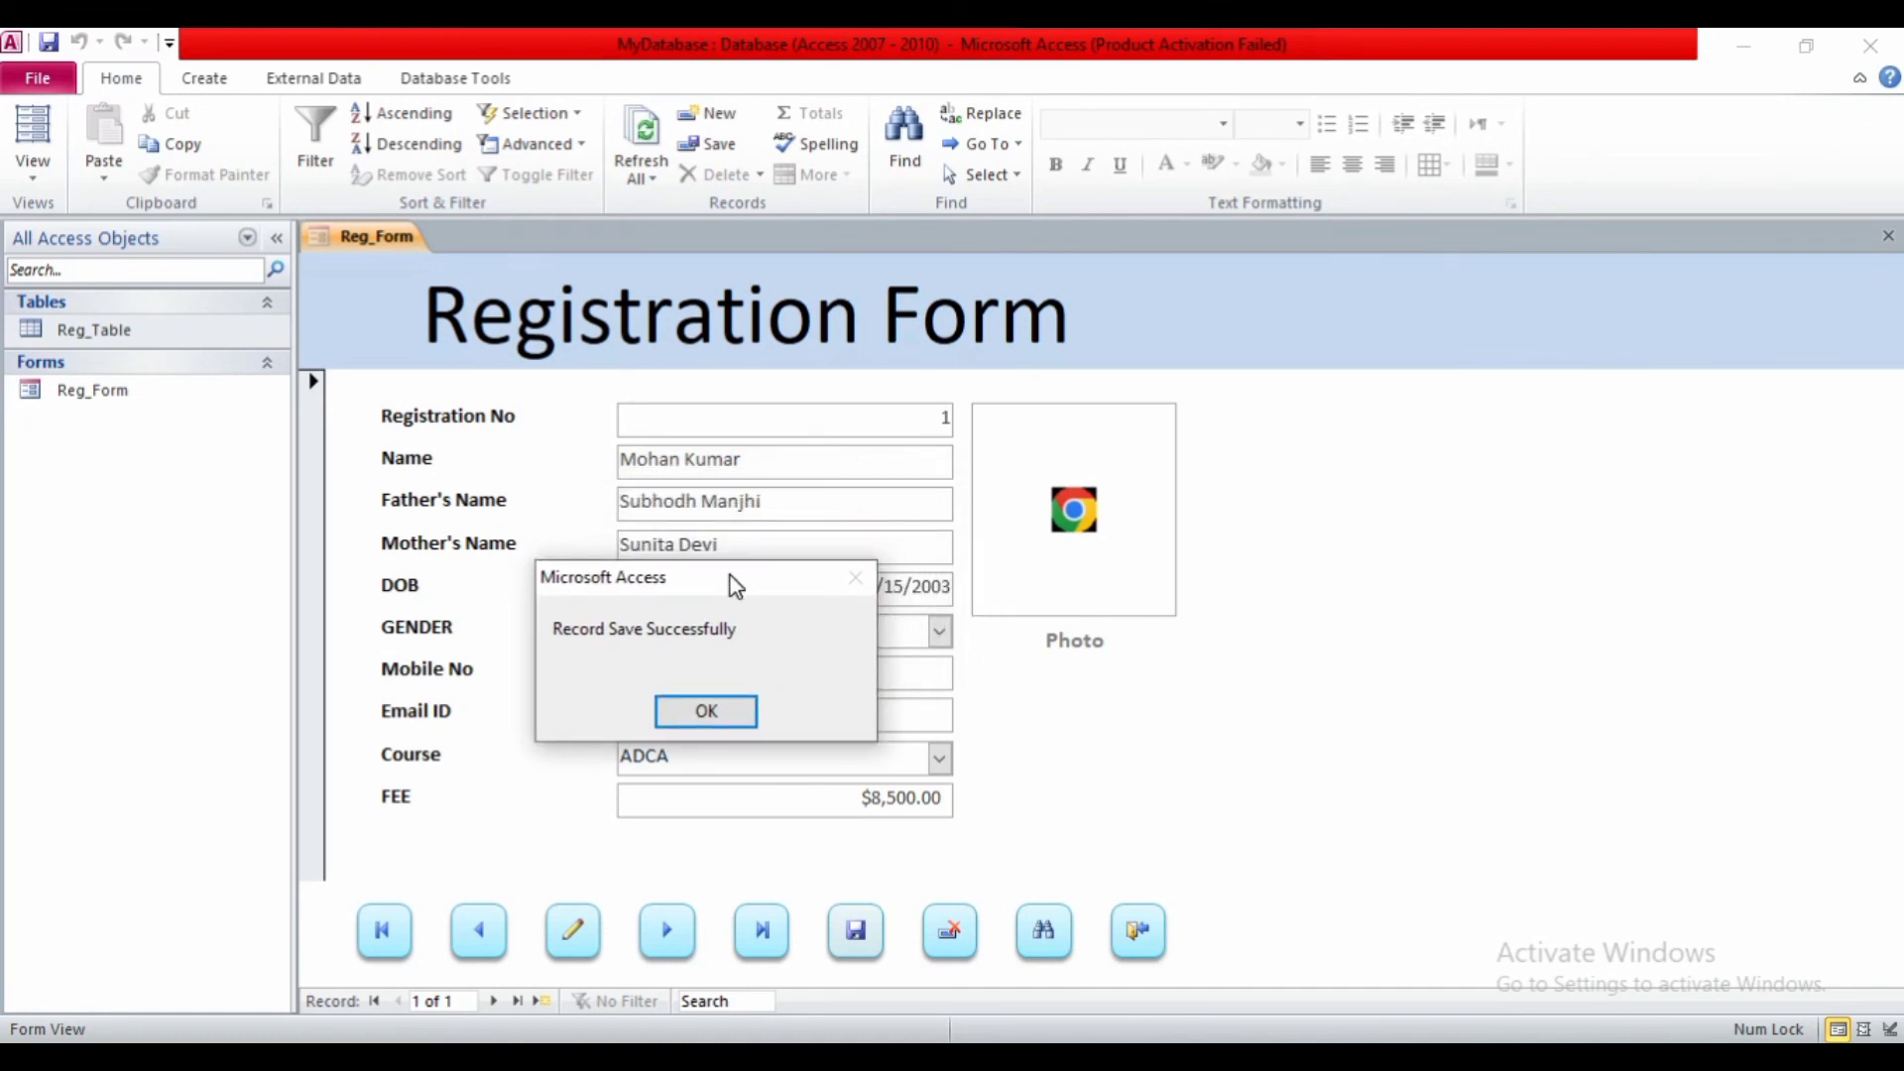
{"action": "left_click", "coordinate": [702, 712]}
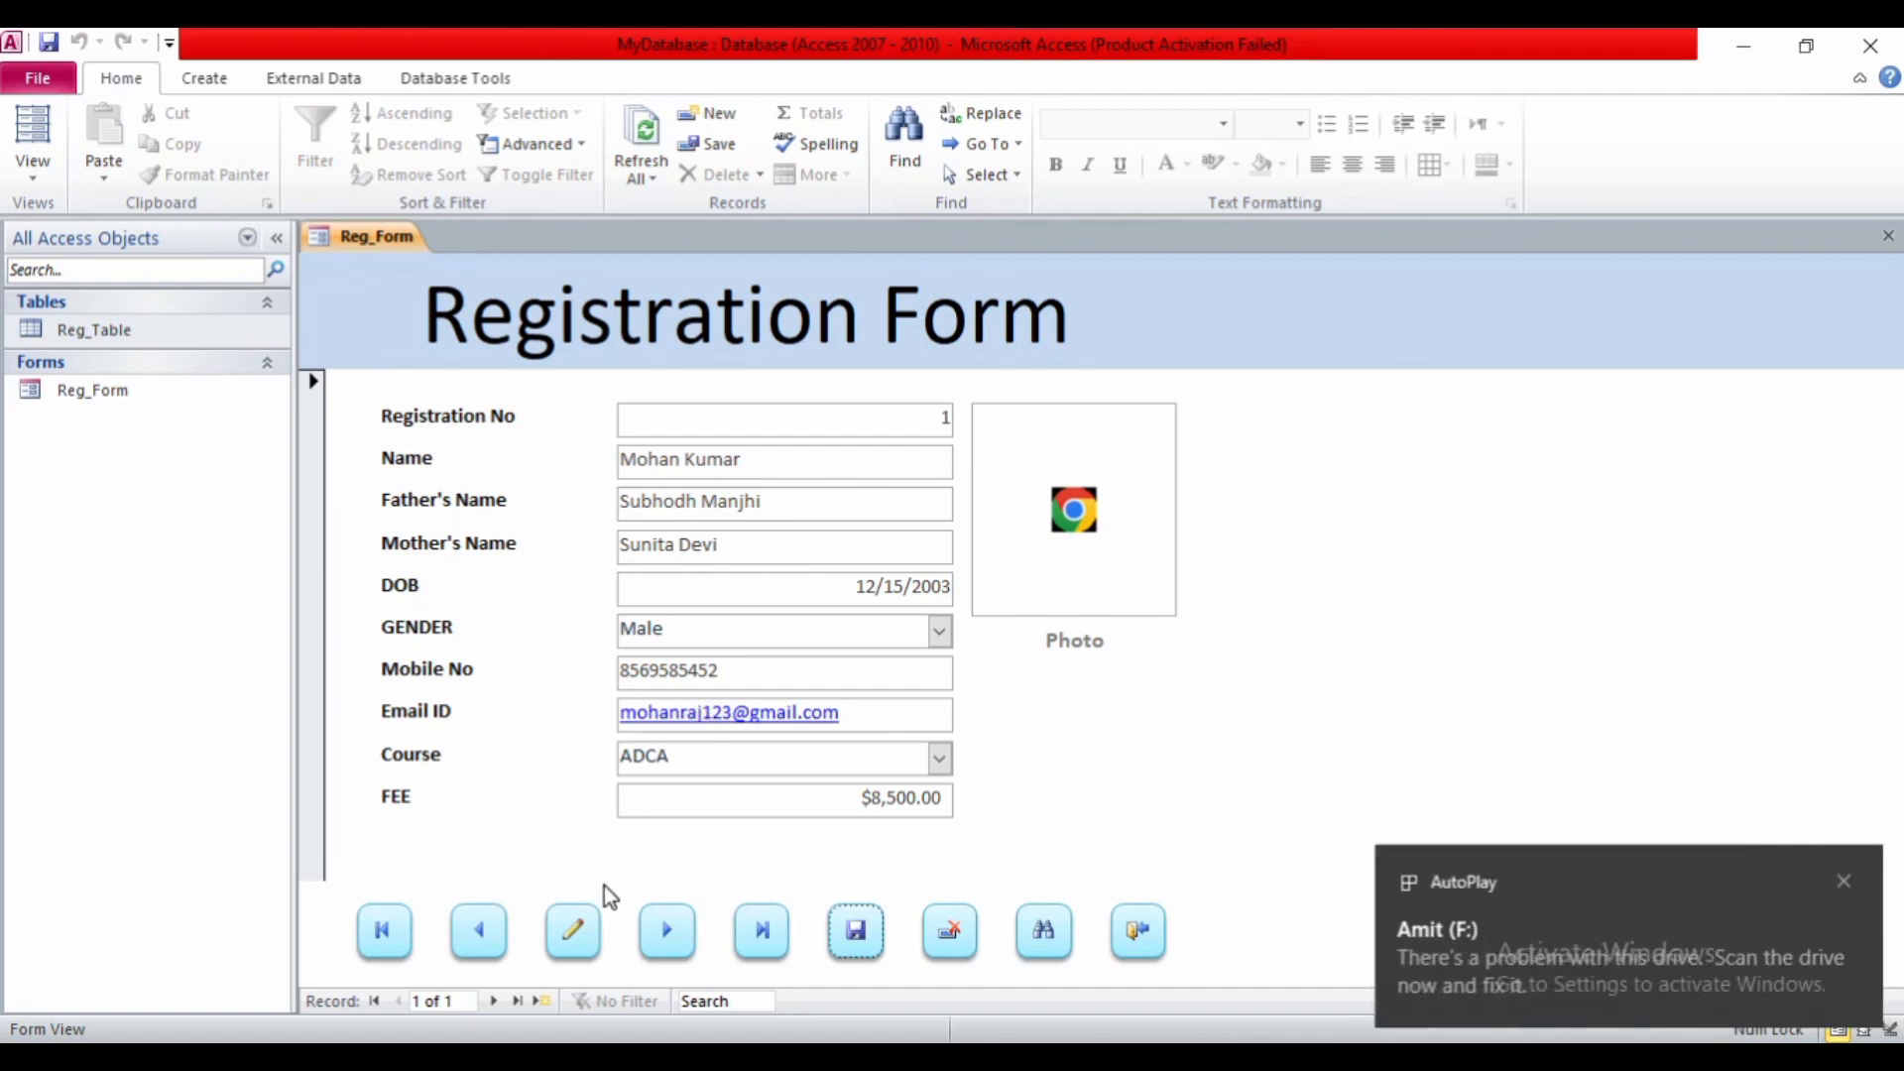
{"action": "left_click", "coordinate": [578, 938]}
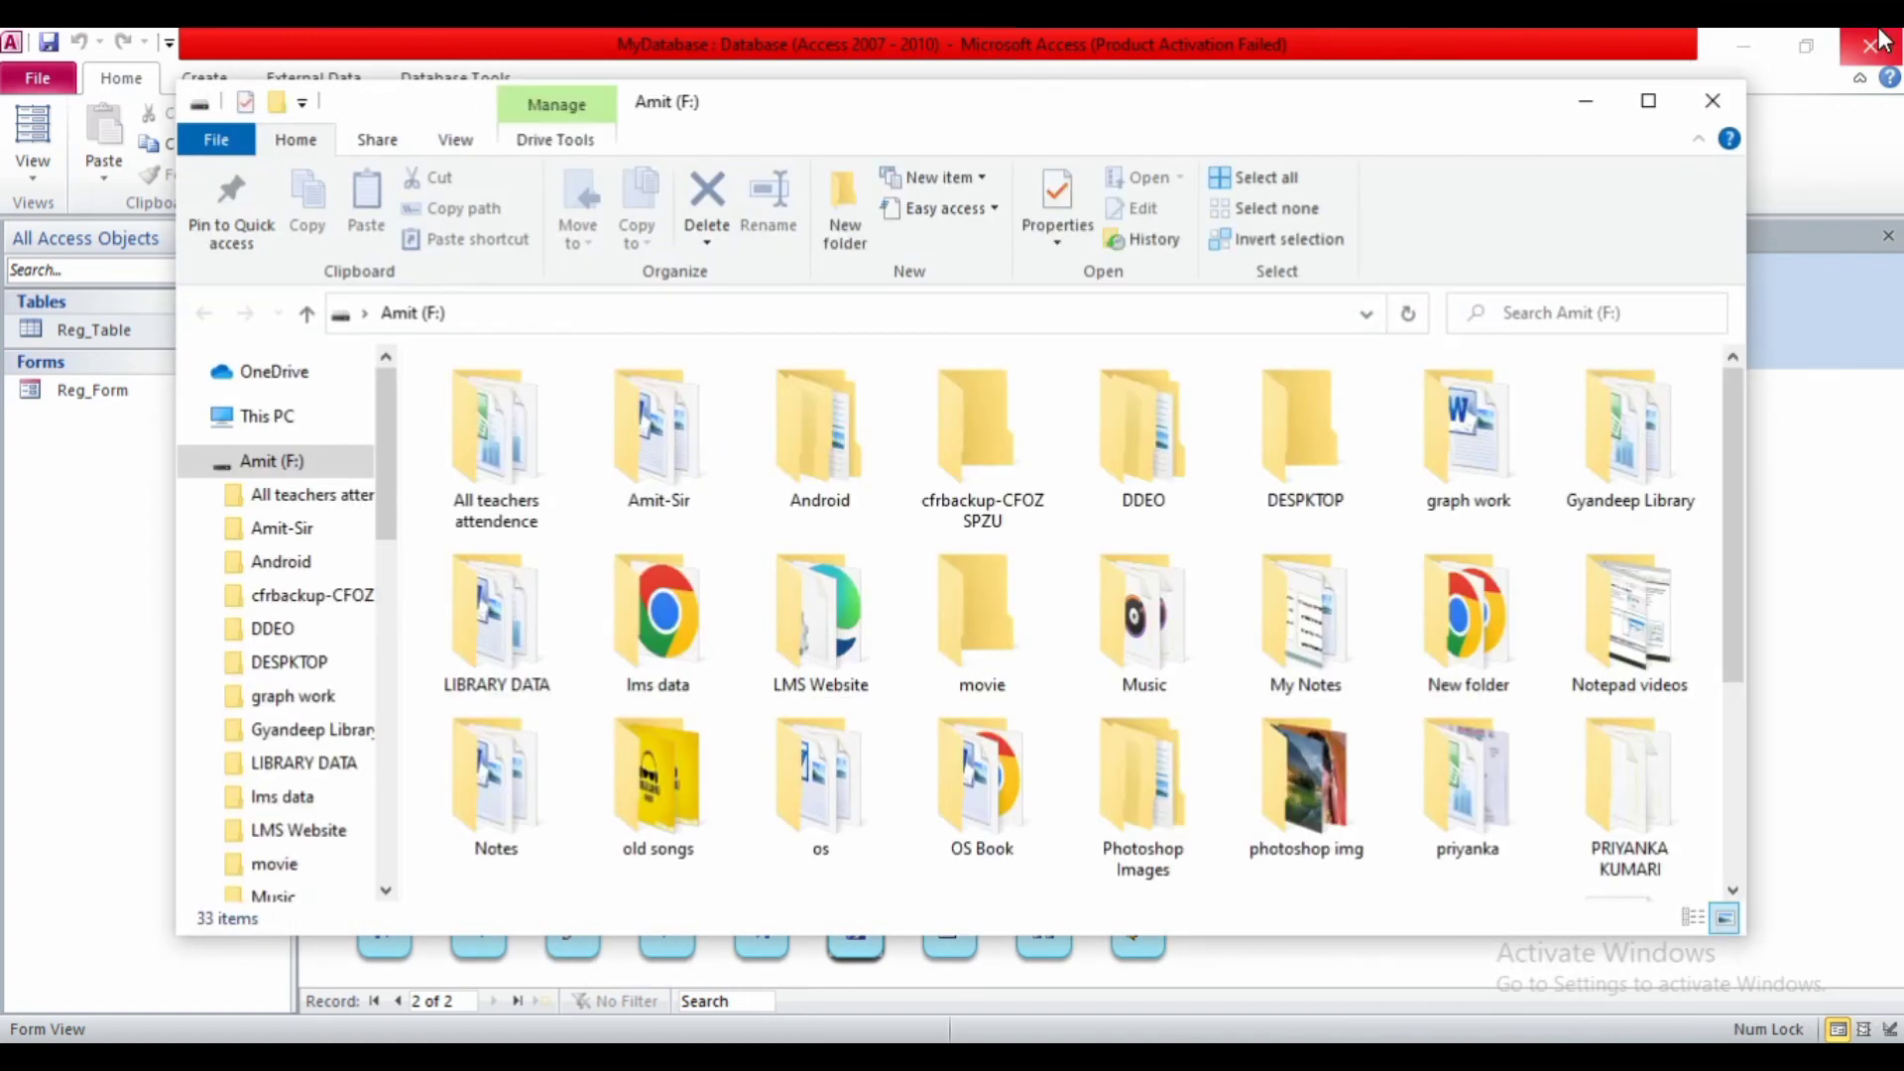
- Close the File Explorer window that popped up for drive F:
{"action": "left_click", "coordinate": [1712, 100]}
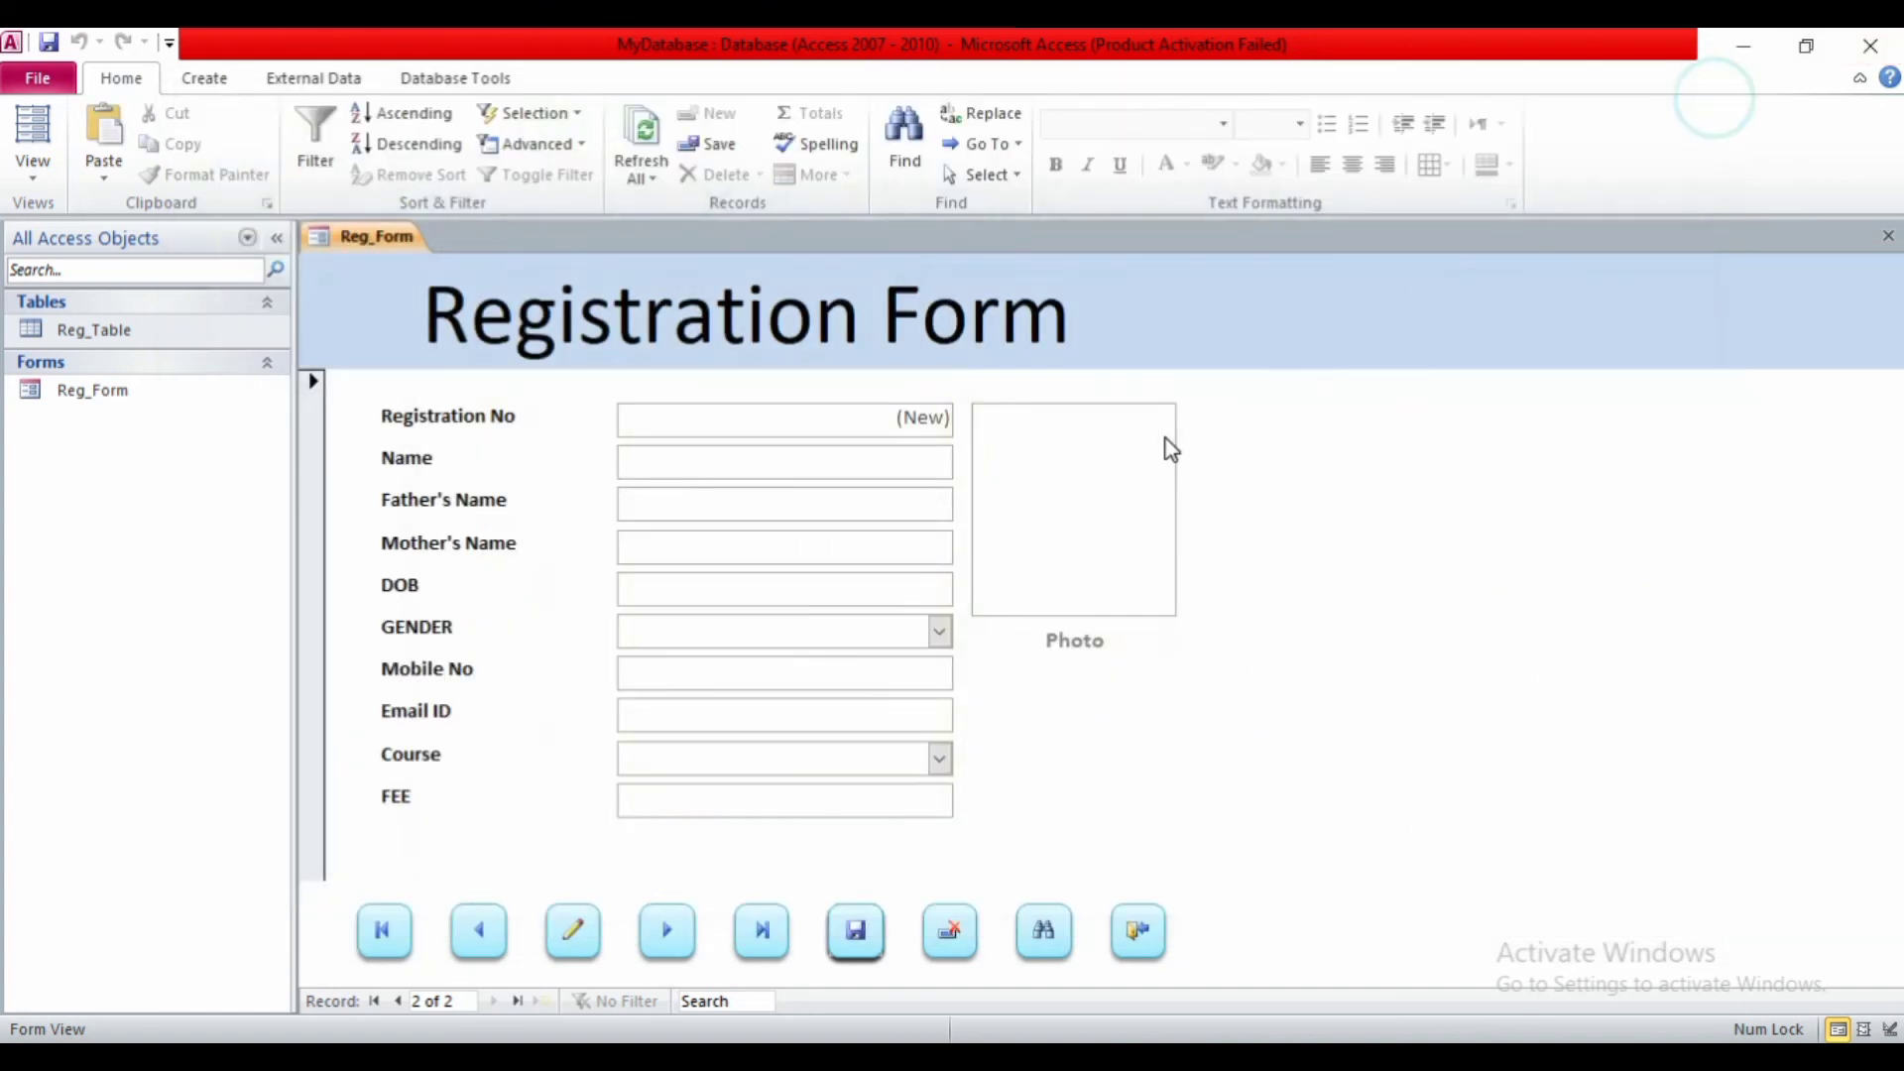
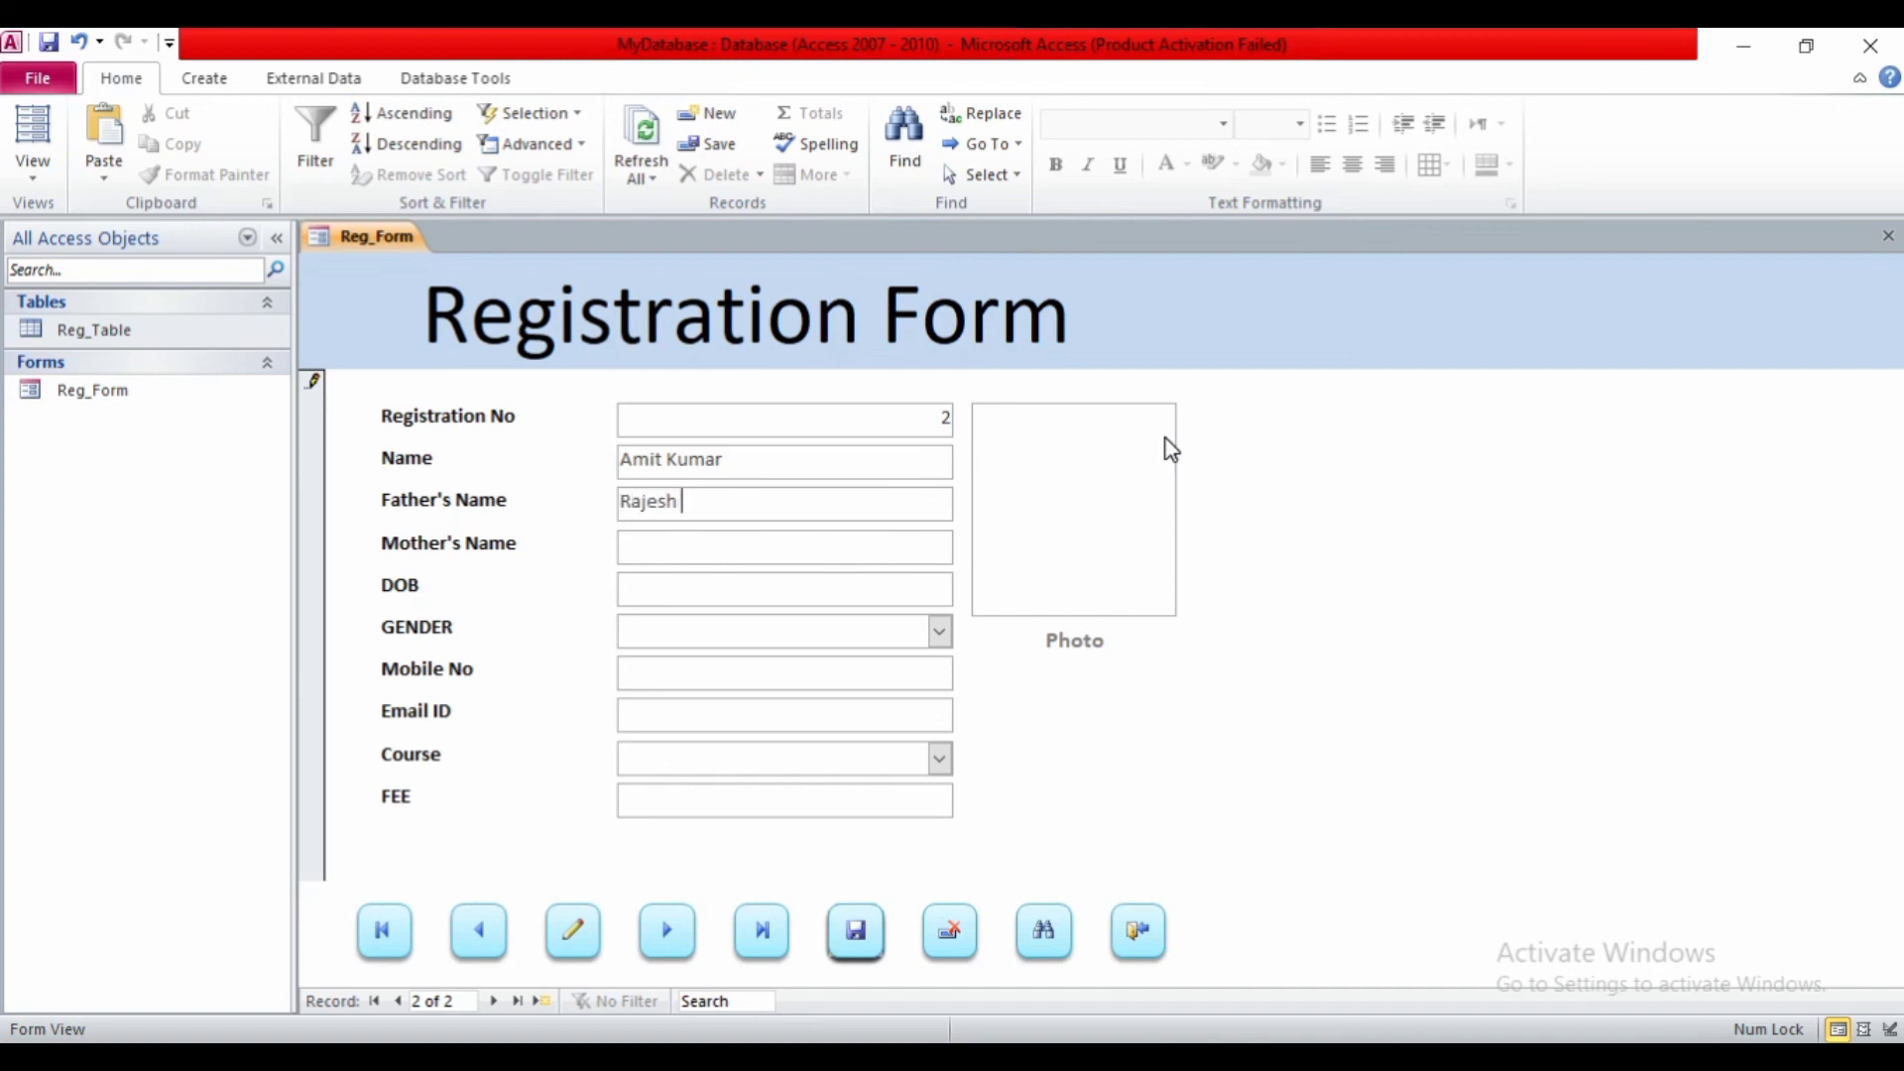
- Enter the student's name, father's and mother's names, and DOB 15/10/2023
{"action": "key", "text": "Tab"}
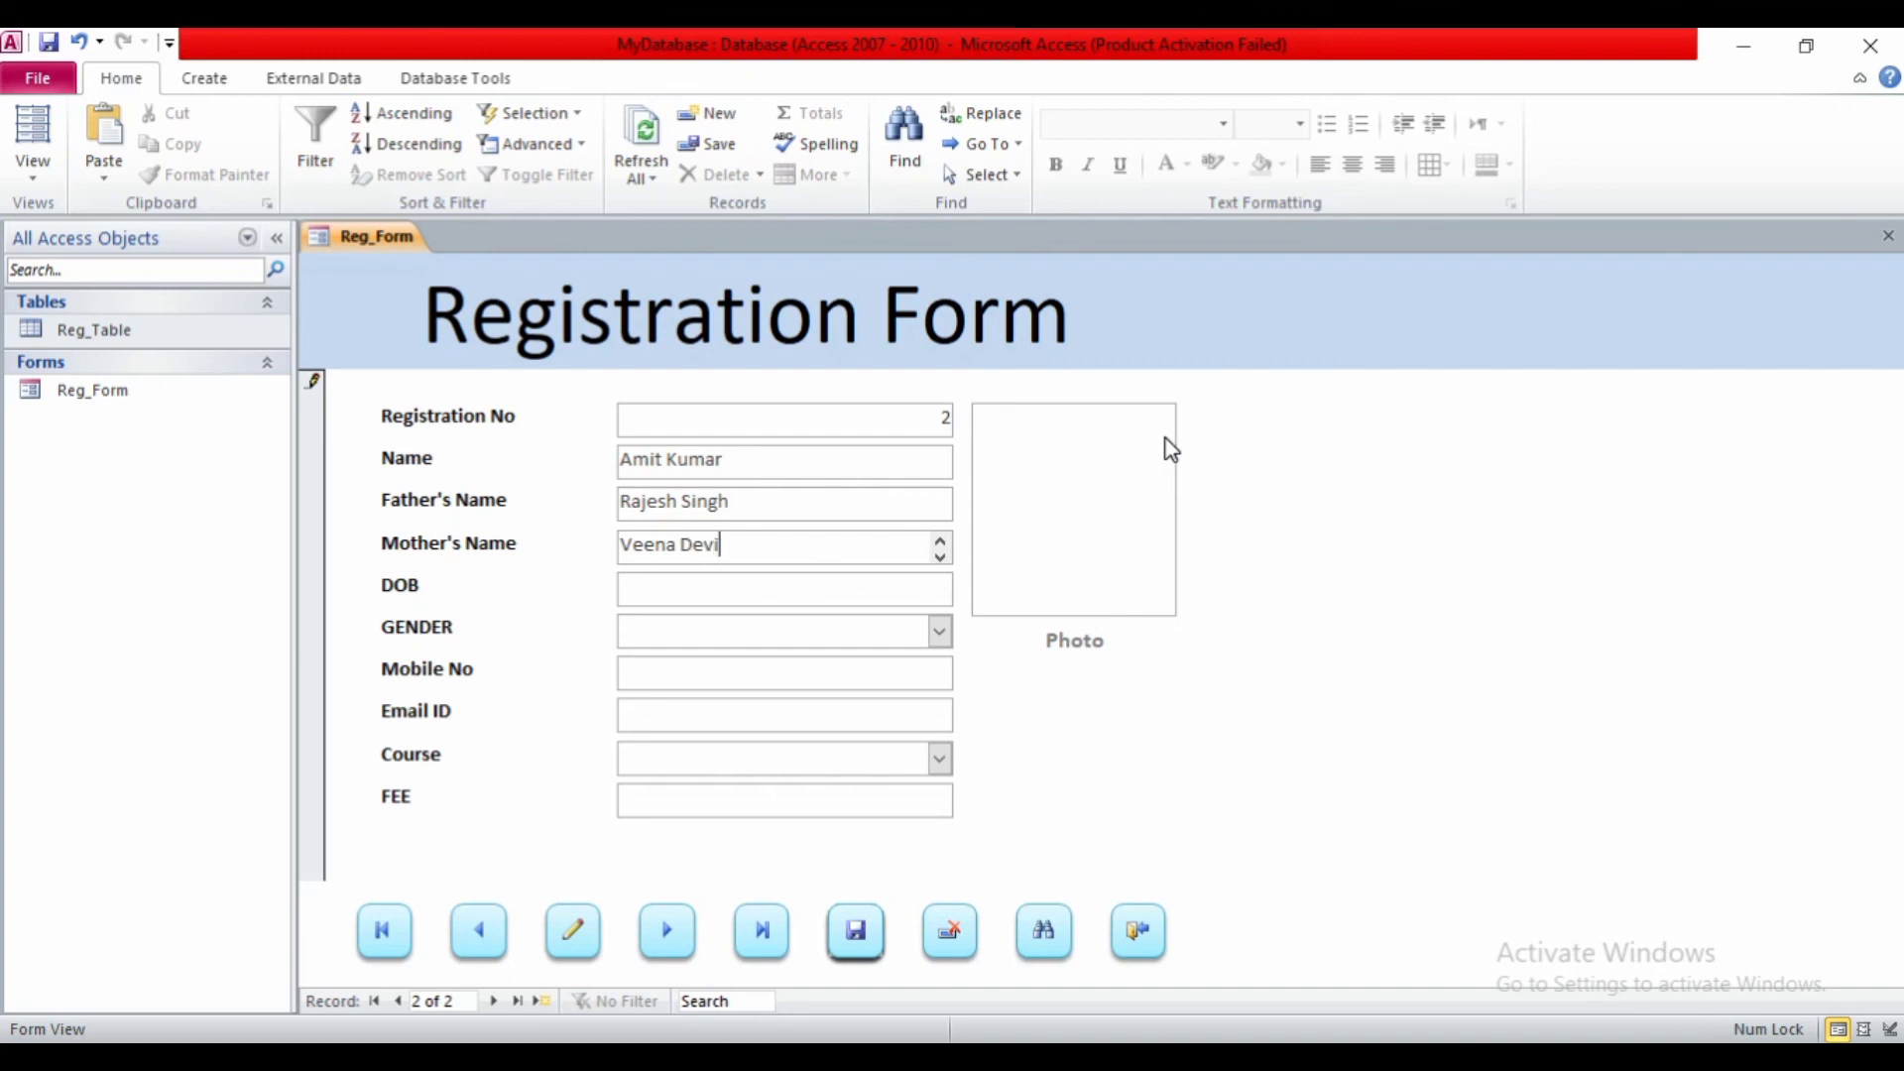
{"action": "key", "text": "Tab"}
{"action": "type", "text": "15/"}
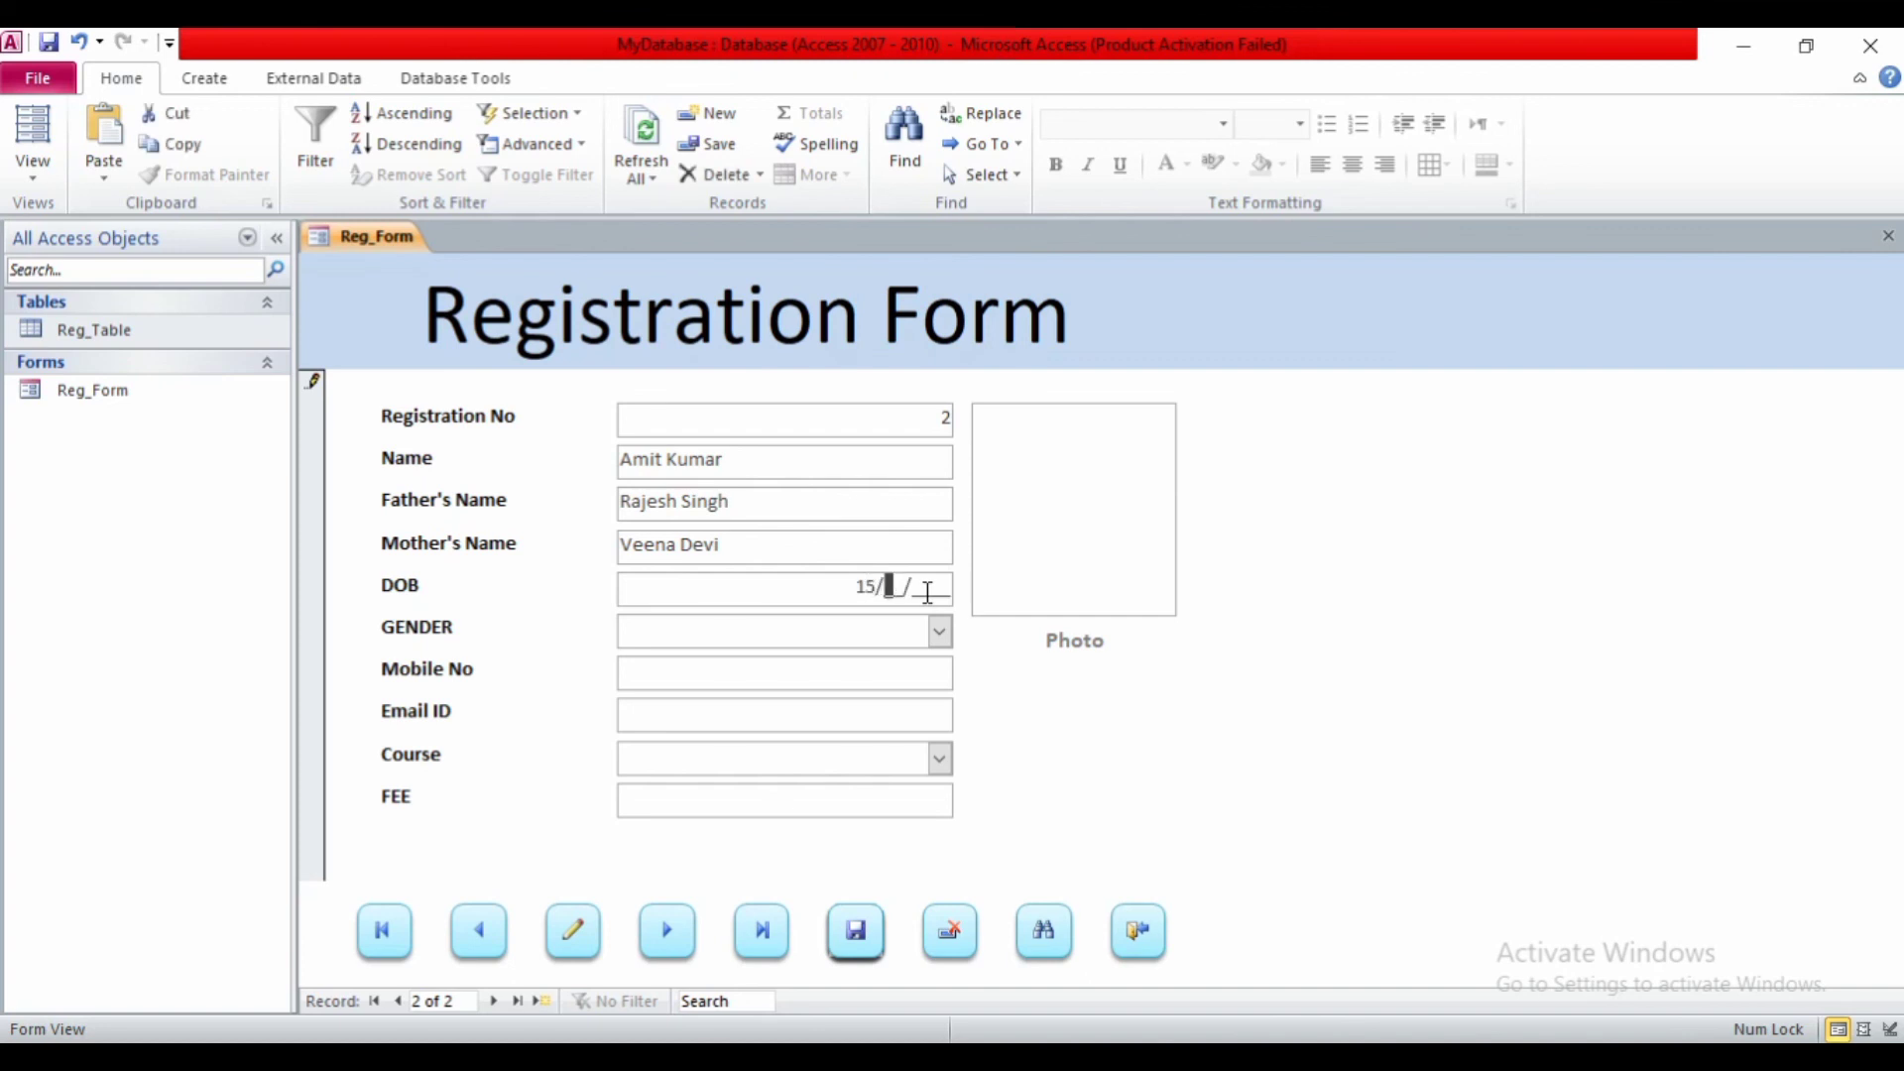
{"action": "type", "text": "10/2023"}
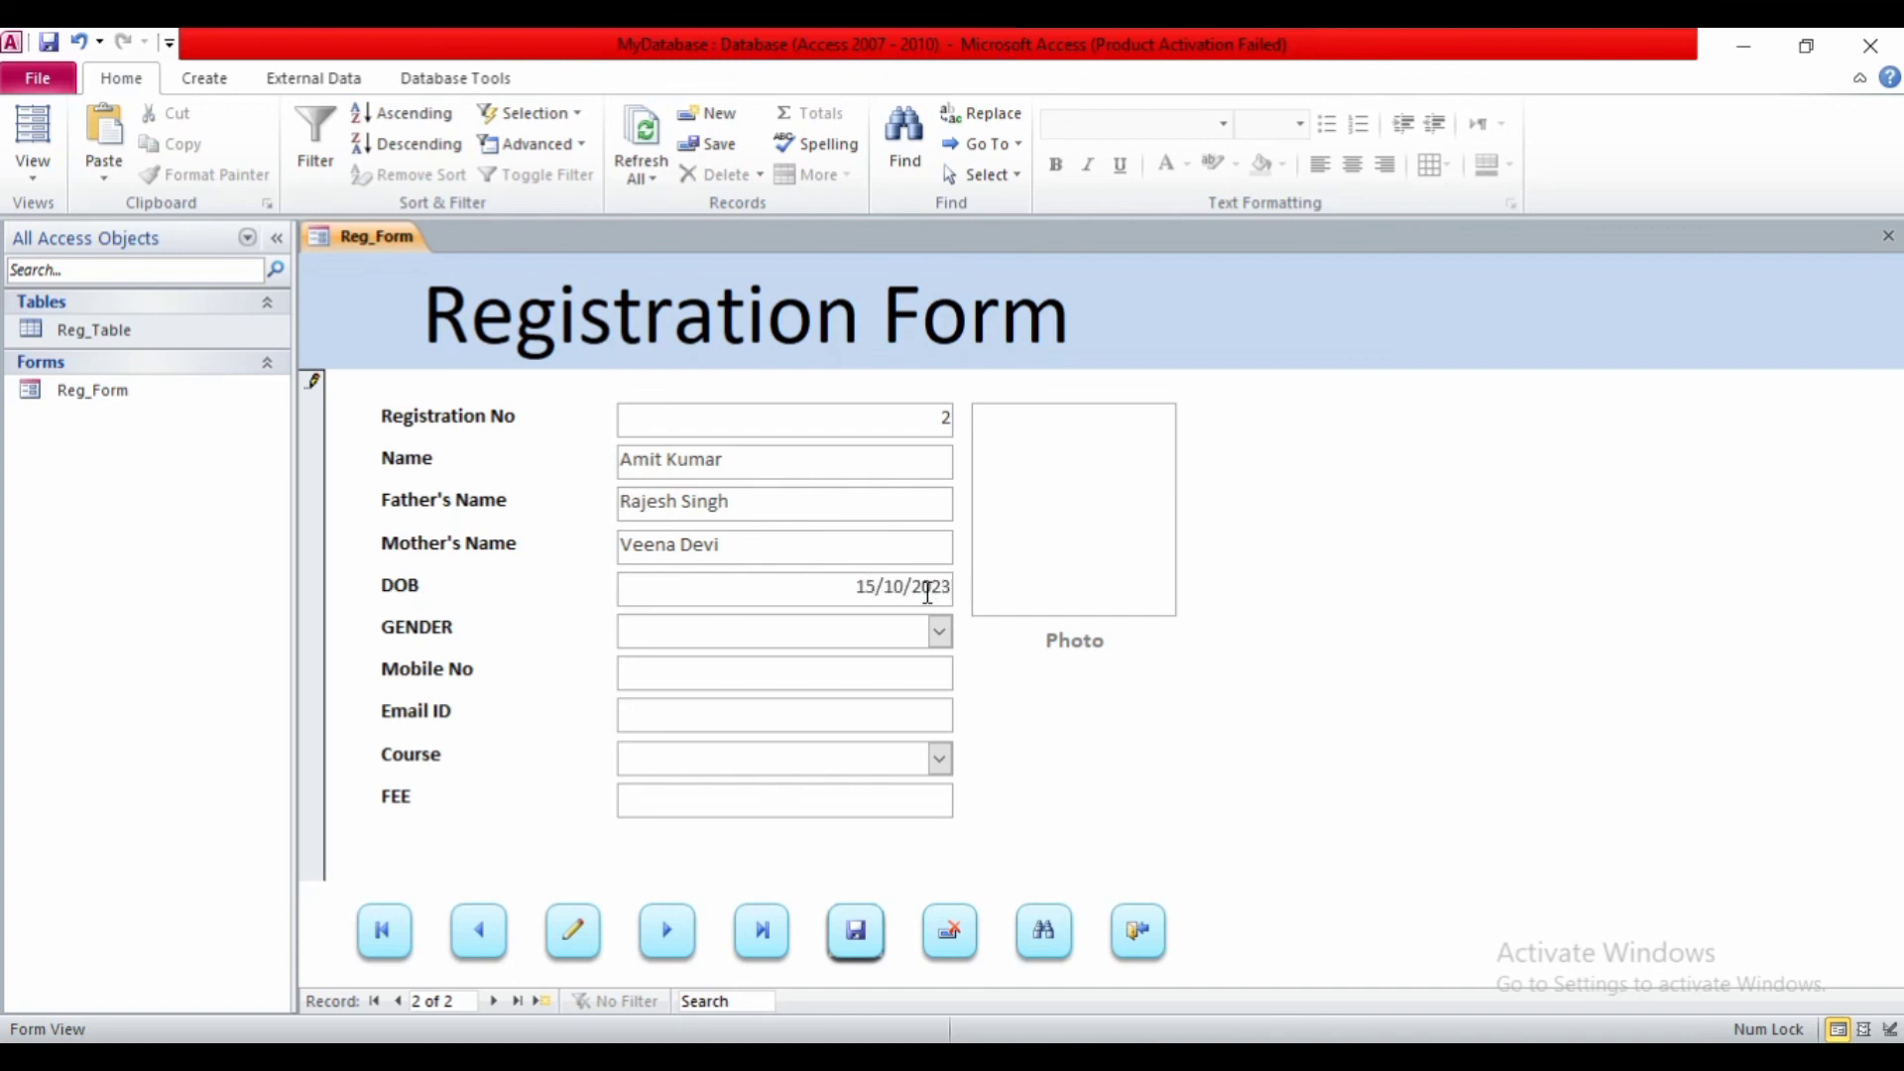
{"action": "key", "text": "Tab"}
- Set gender to Male and fill in the student's mobile number and e-mail address
{"action": "left_click", "coordinate": [941, 630]}
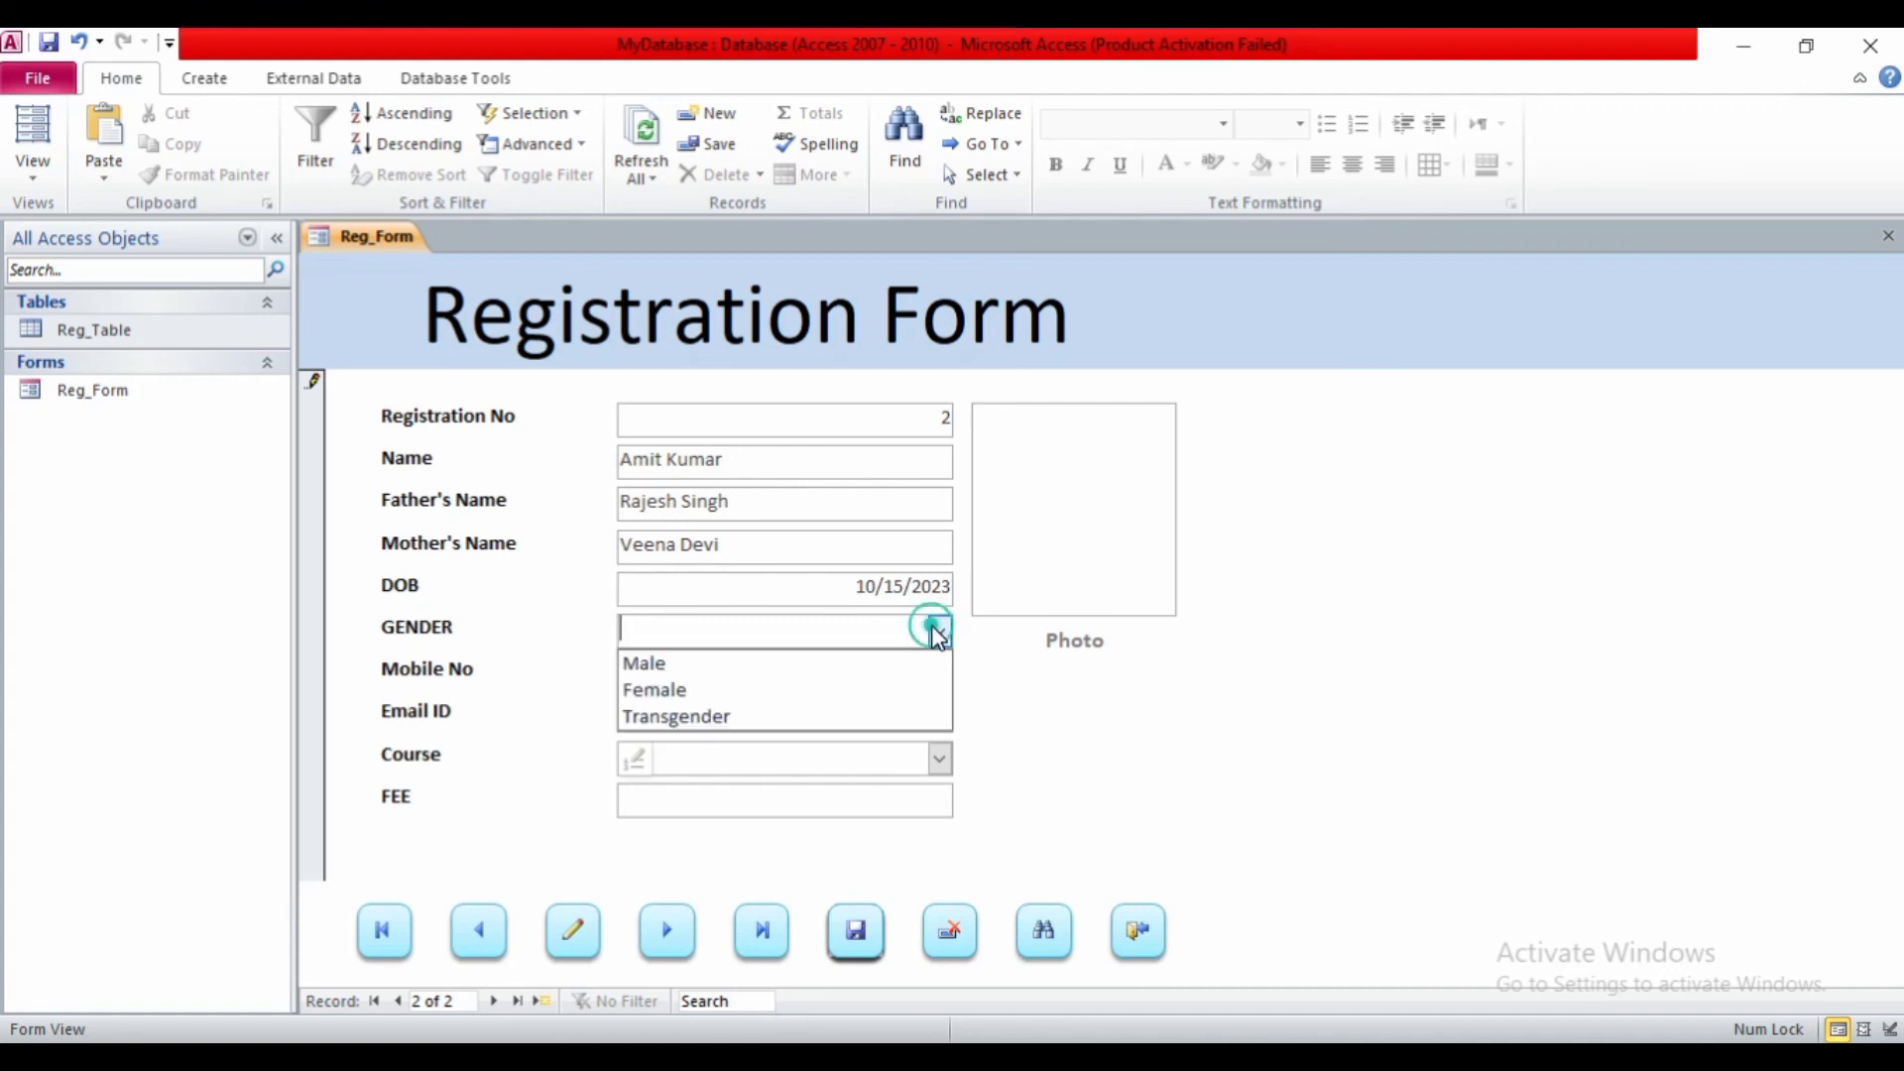
{"action": "left_click", "coordinate": [842, 665]}
{"action": "left_click", "coordinate": [829, 675]}
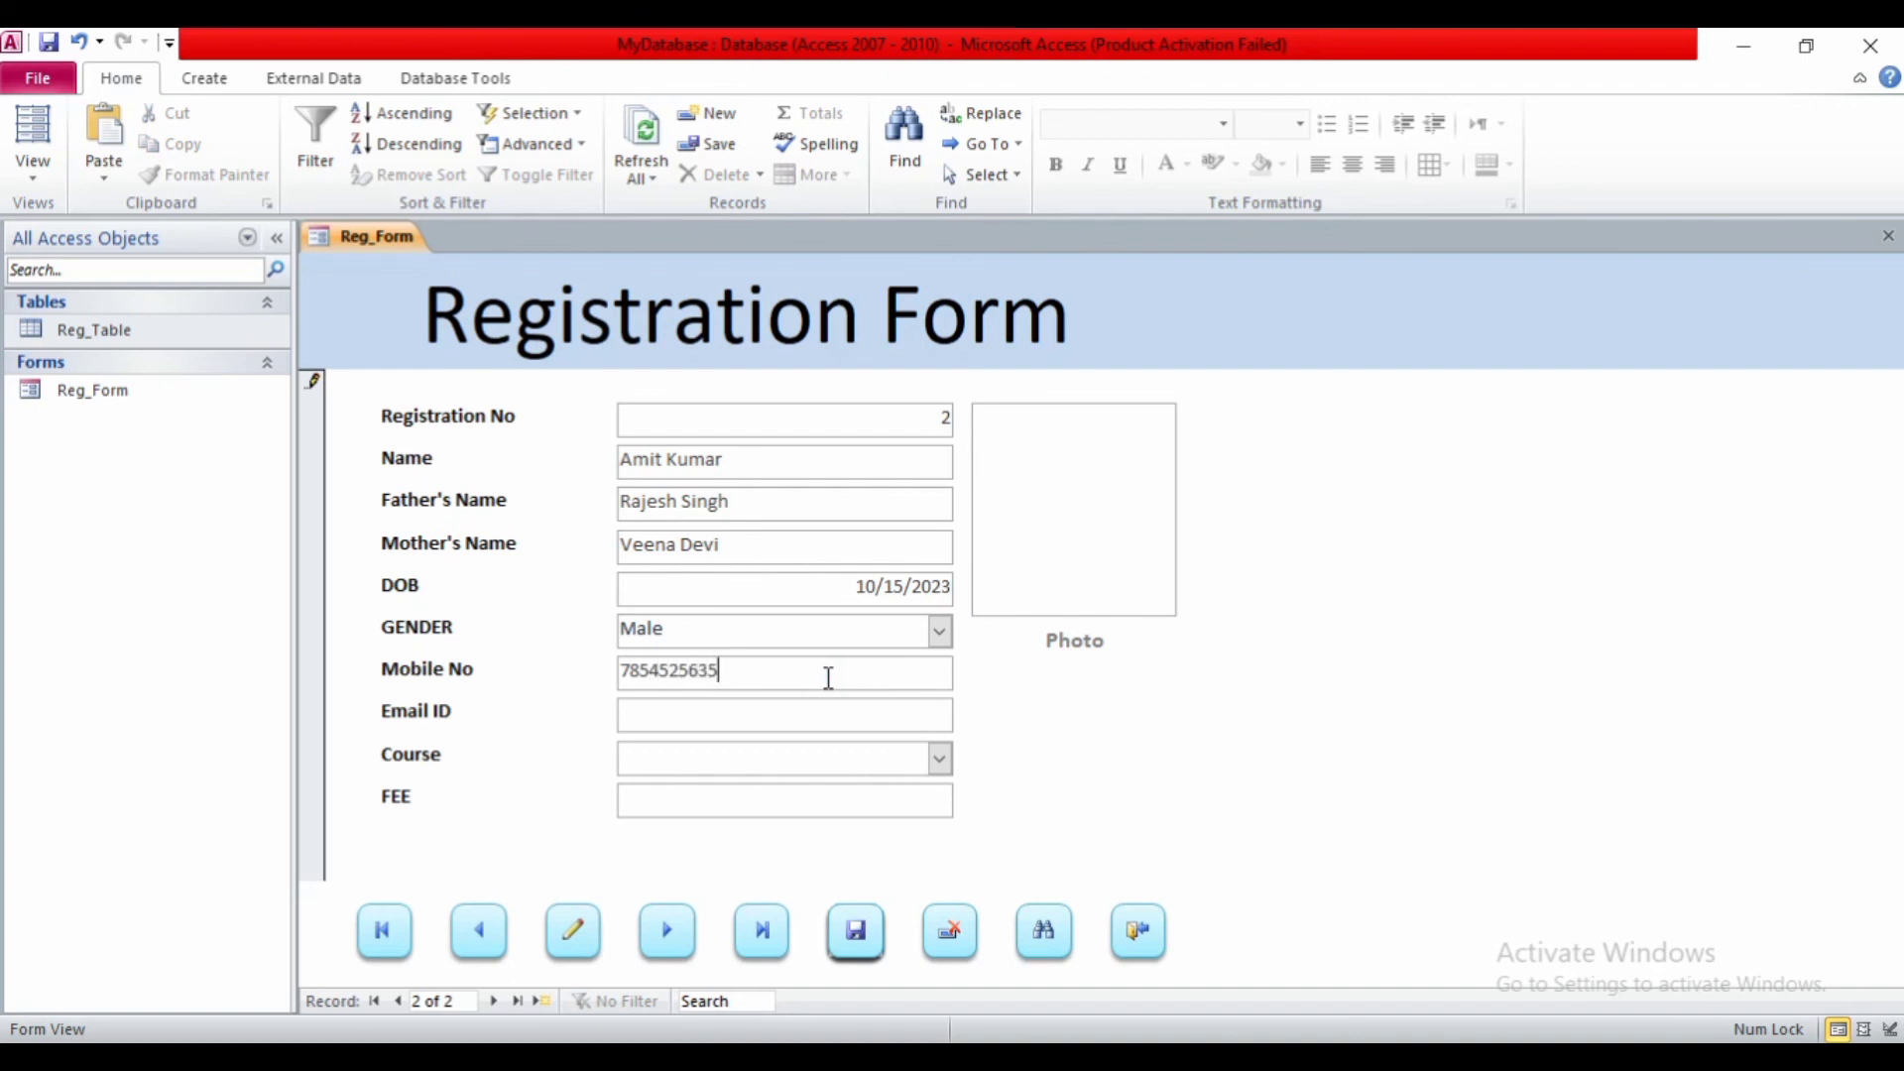
{"action": "key", "text": "Tab"}
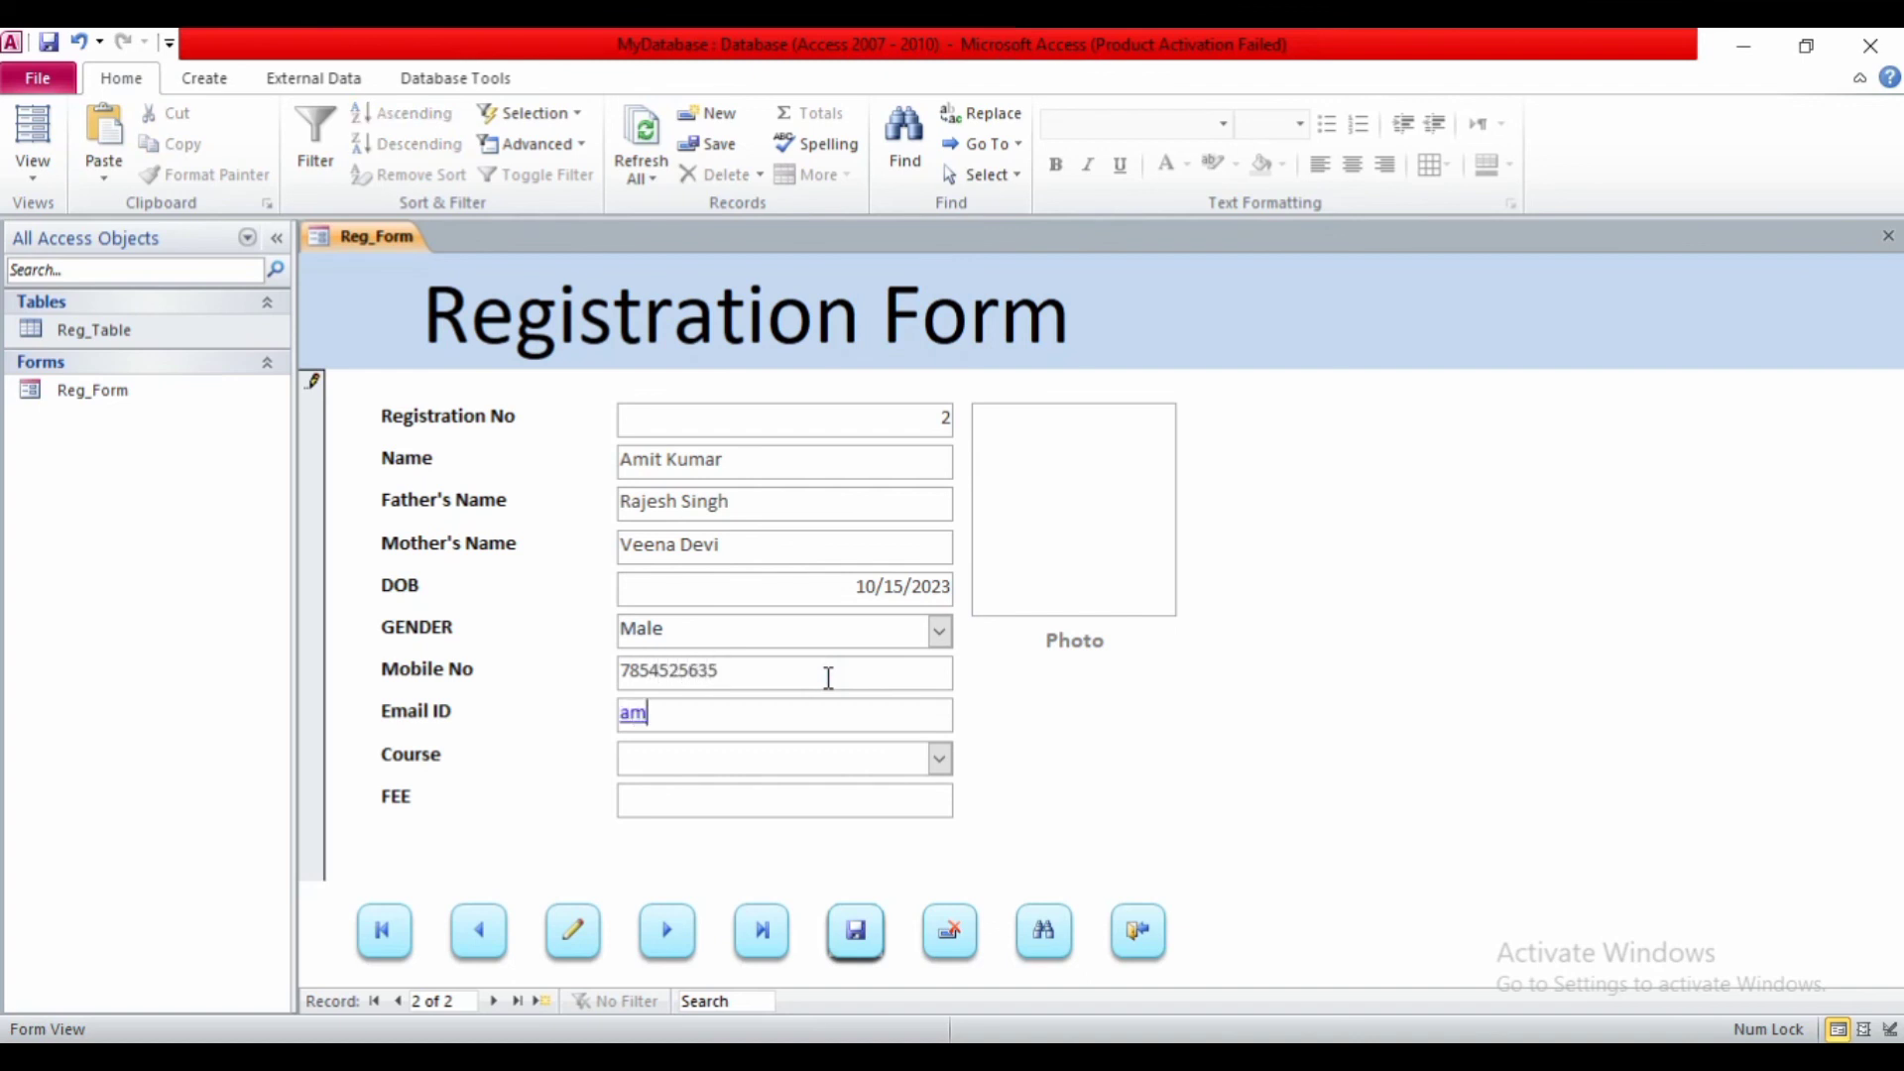
{"action": "key", "text": "Tab"}
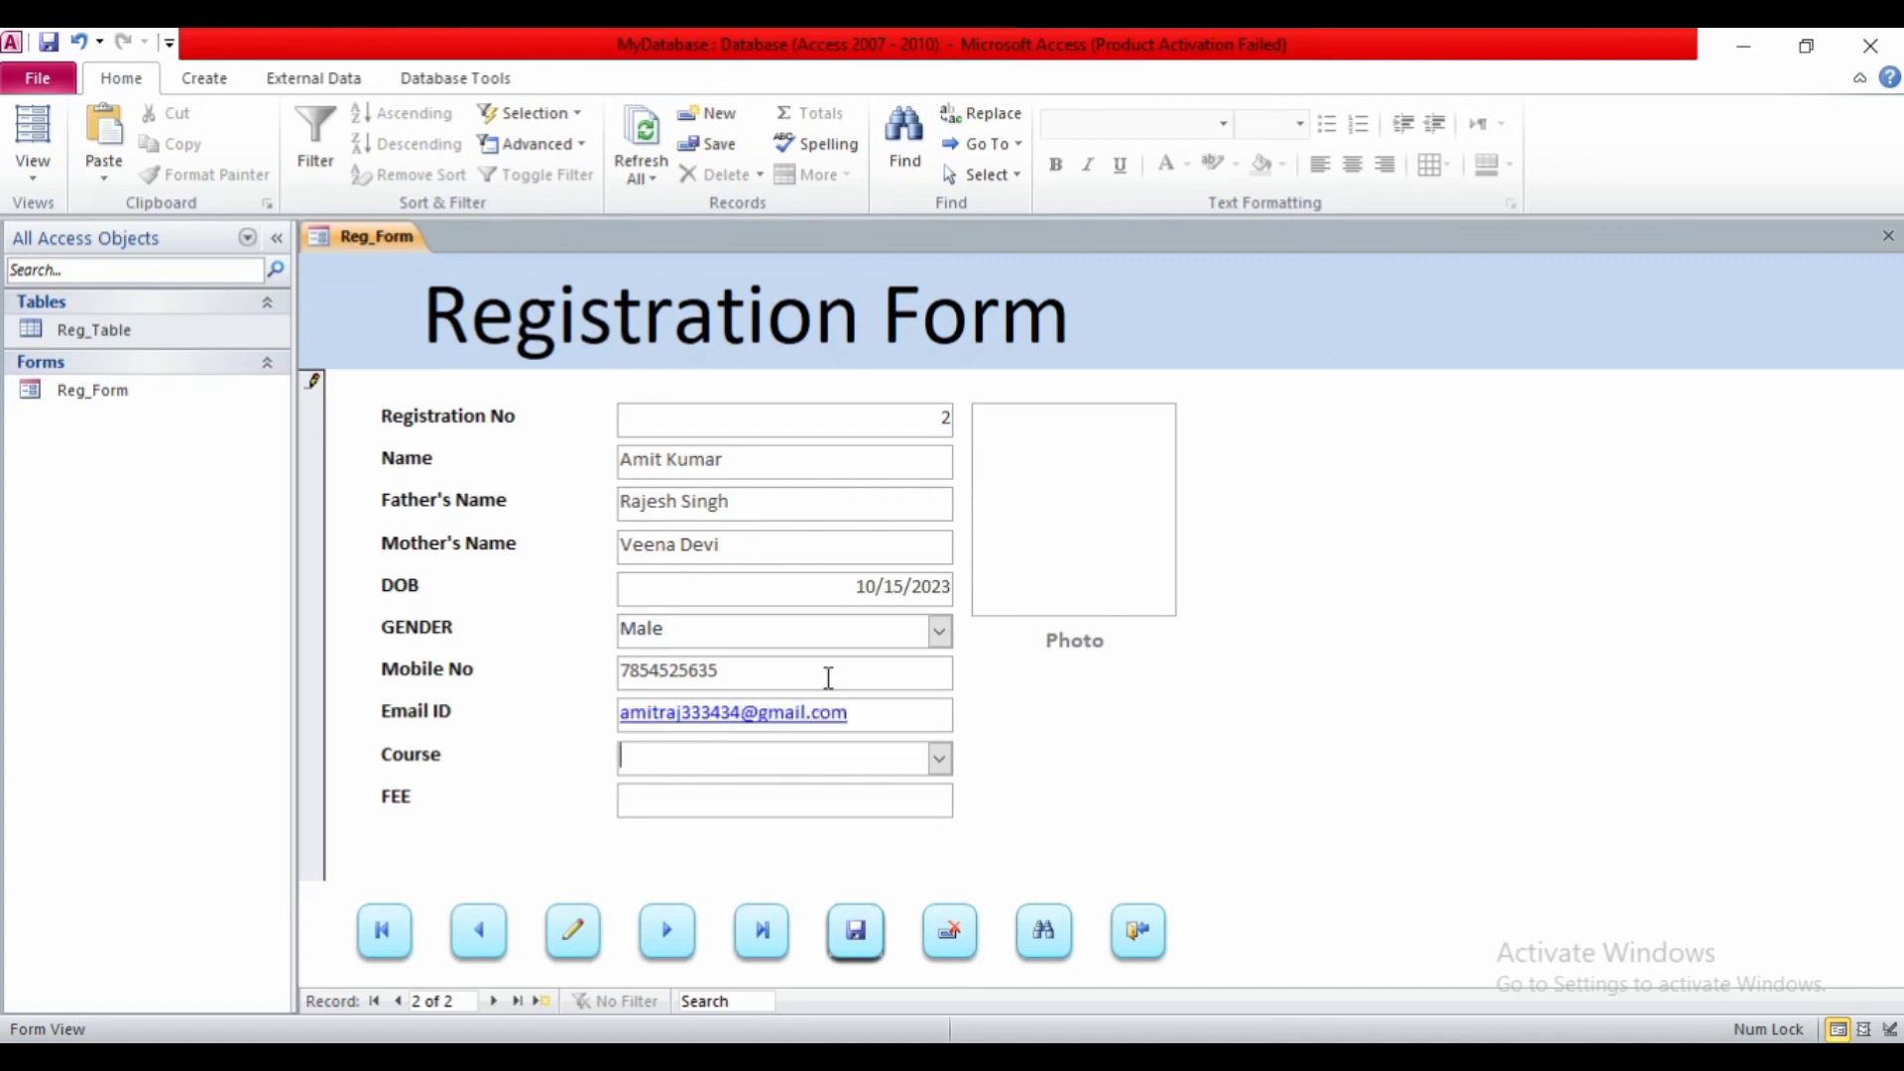
- Choose course ADIT and enter a fee of 8000
{"action": "left_click", "coordinate": [937, 762]}
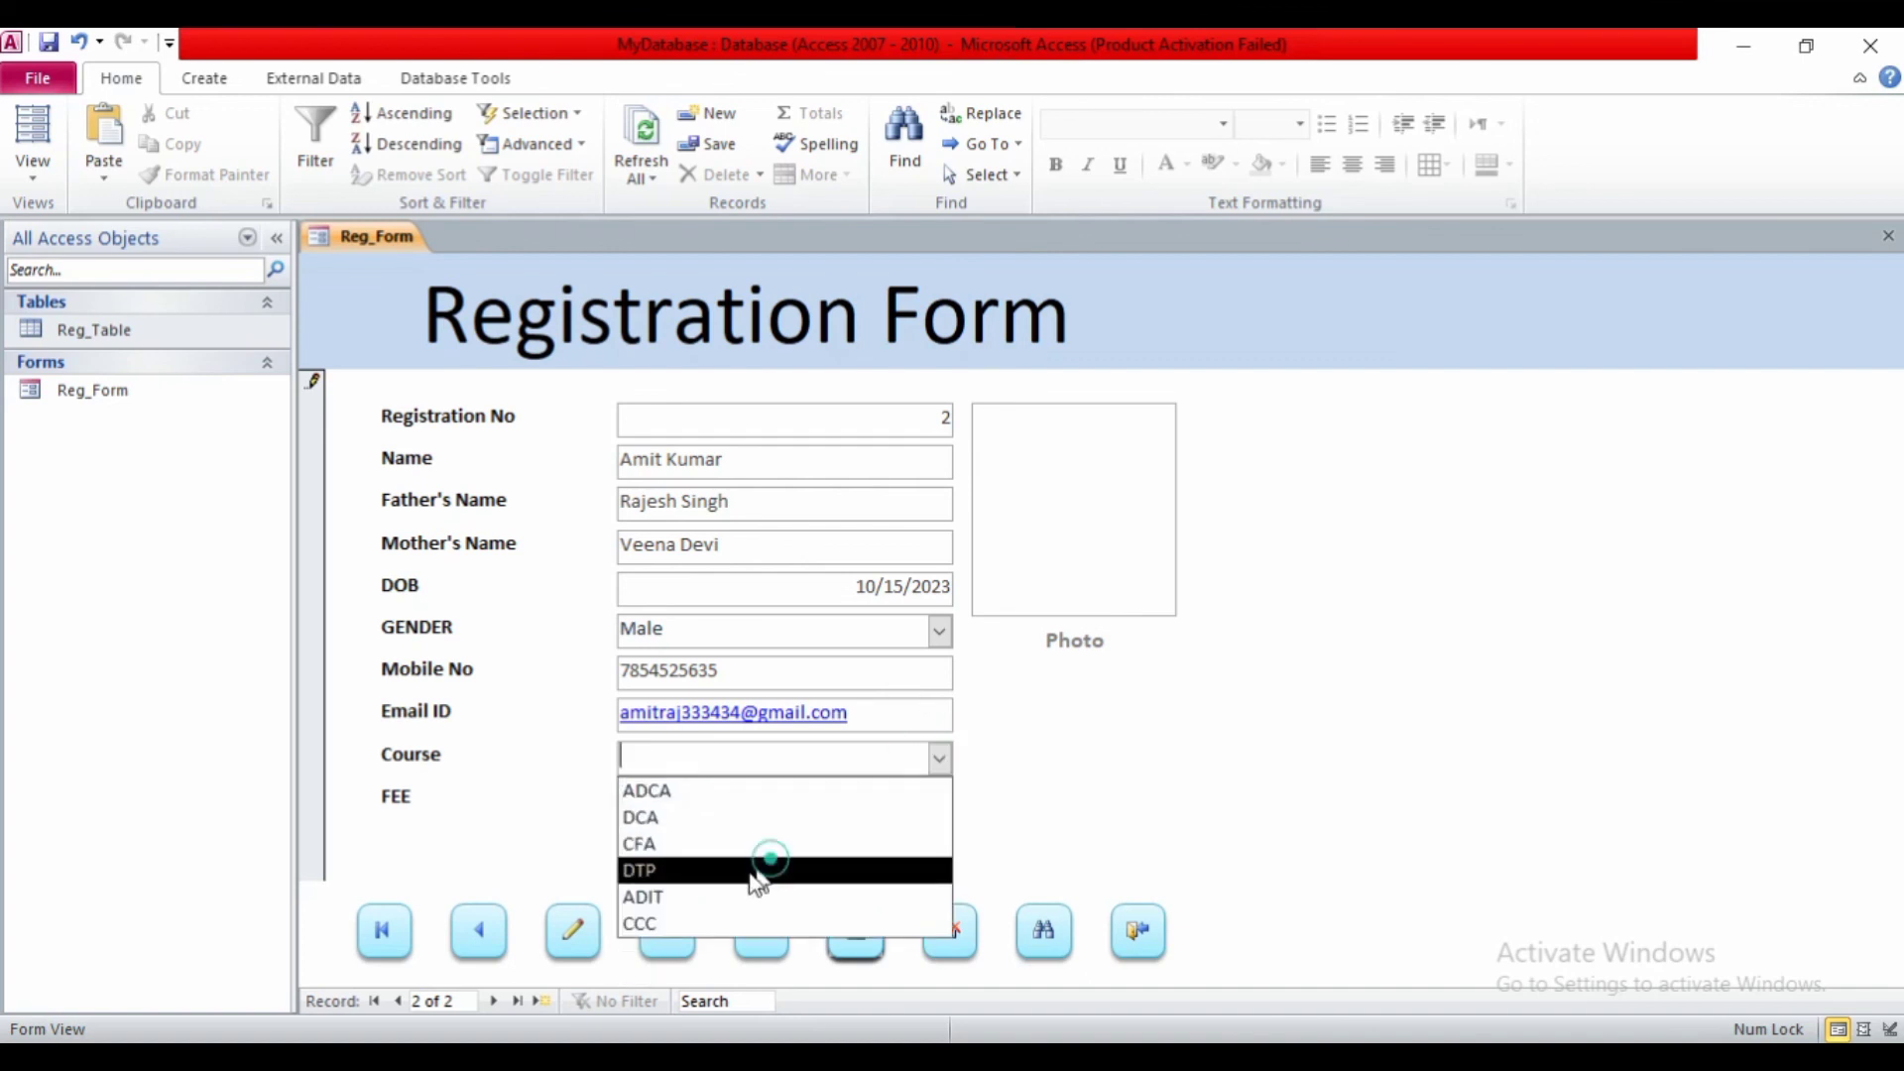
{"action": "left_click", "coordinate": [711, 897]}
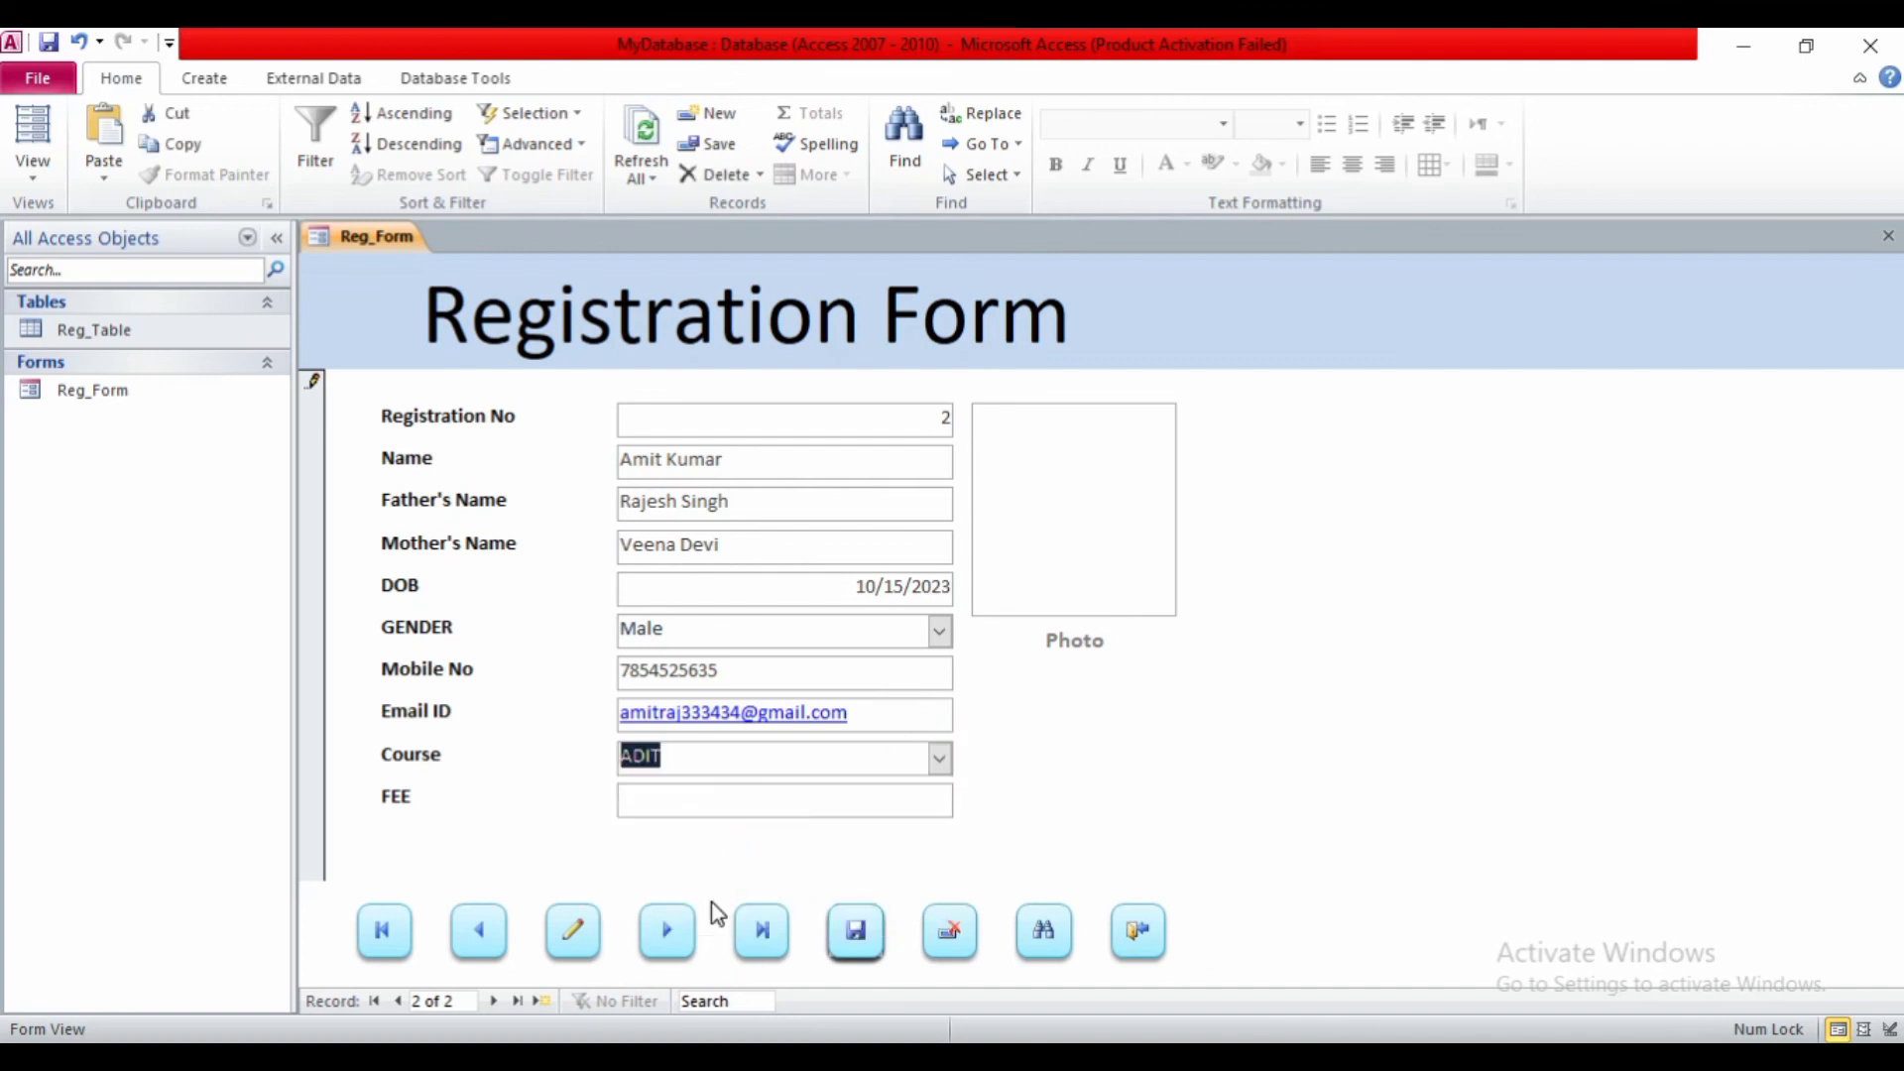
{"action": "left_click", "coordinate": [661, 801]}
{"action": "type", "text": "80000"}
{"action": "key", "text": "BackSpace"}
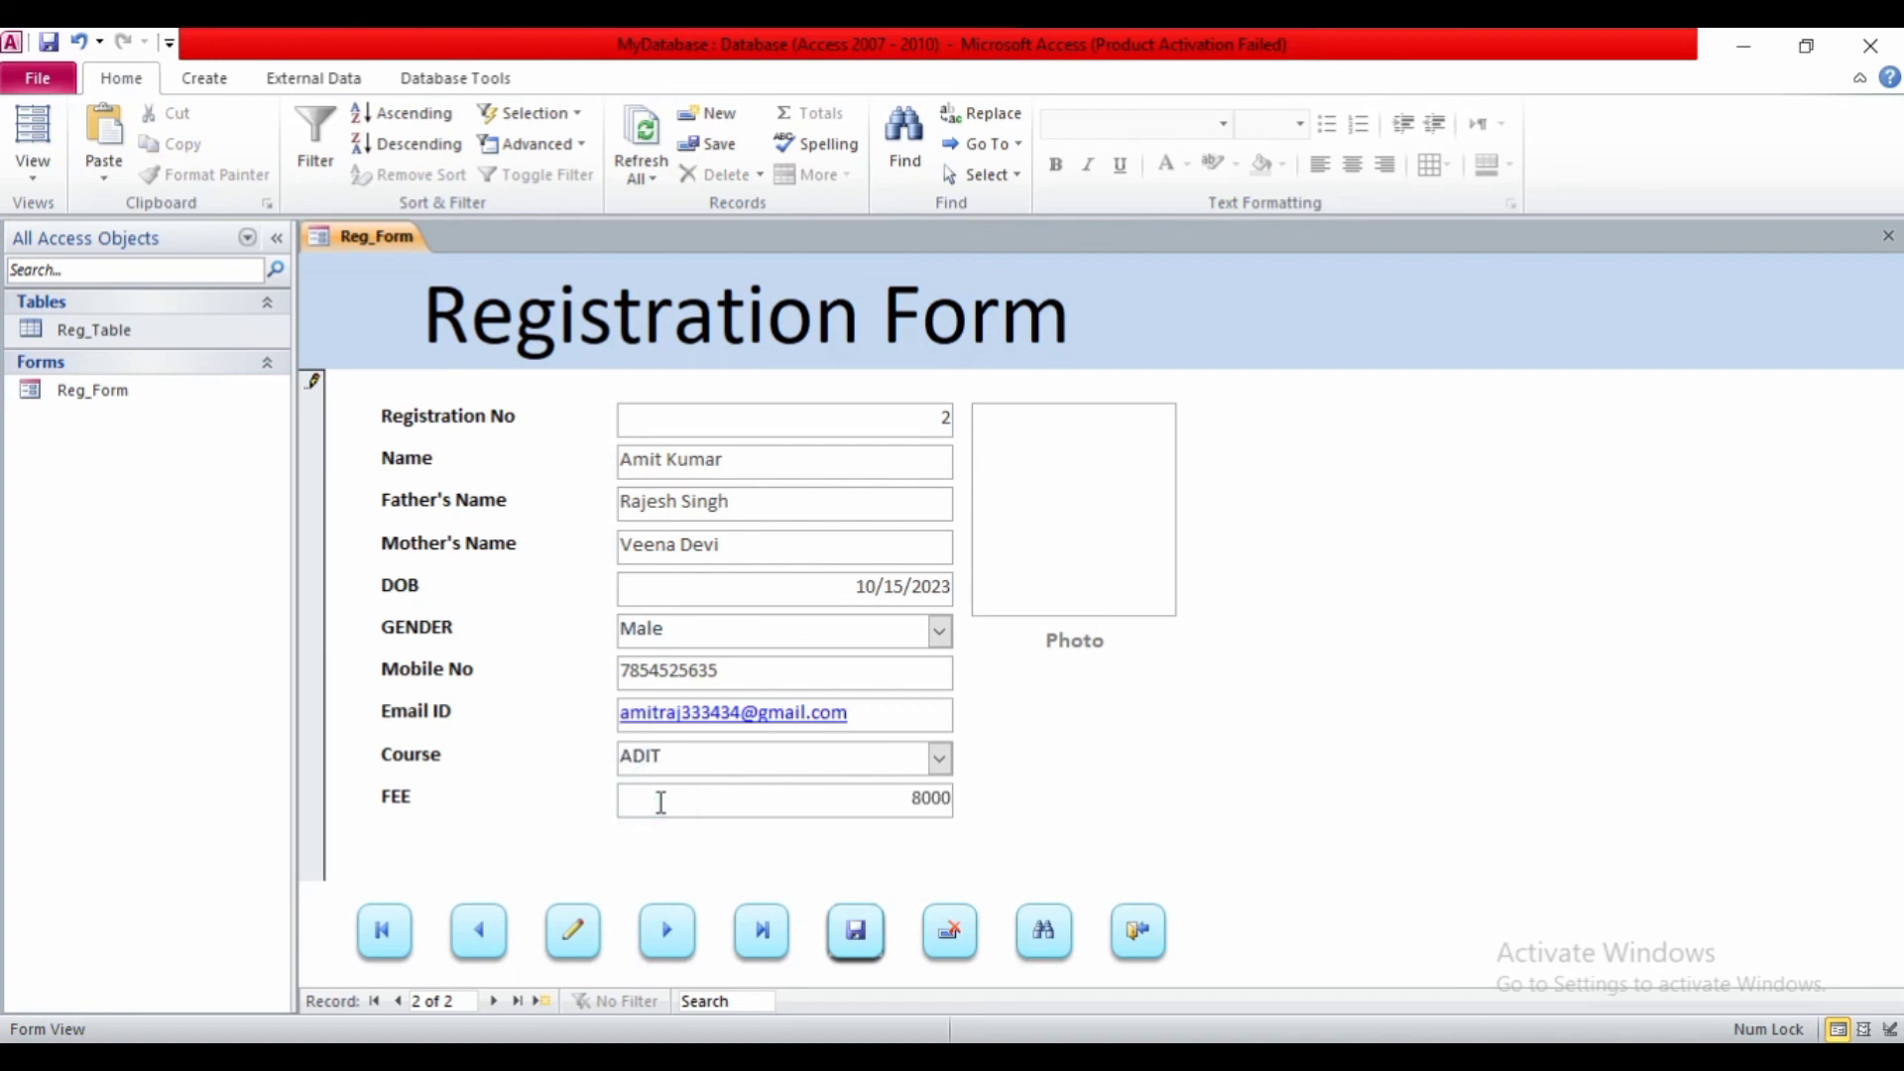
{"action": "left_click", "coordinate": [1014, 560]}
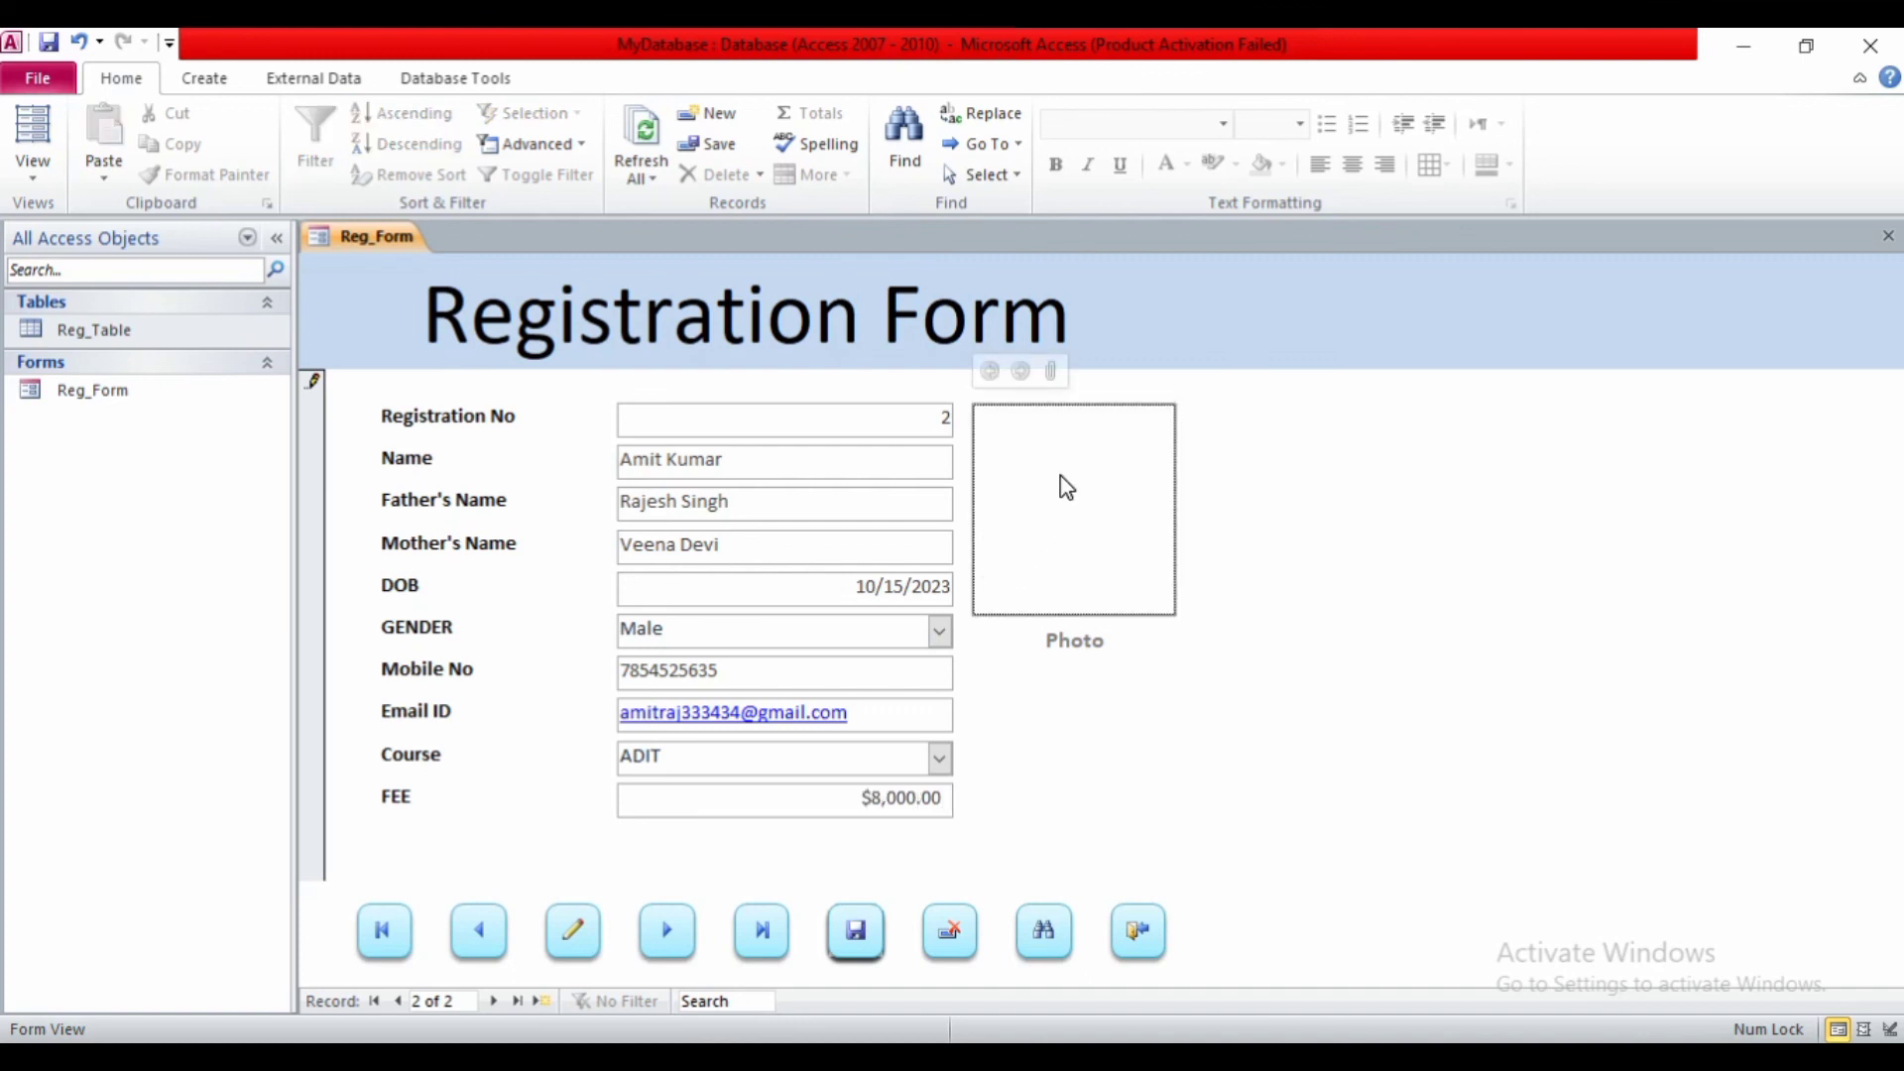
{"action": "left_click", "coordinate": [1051, 375]}
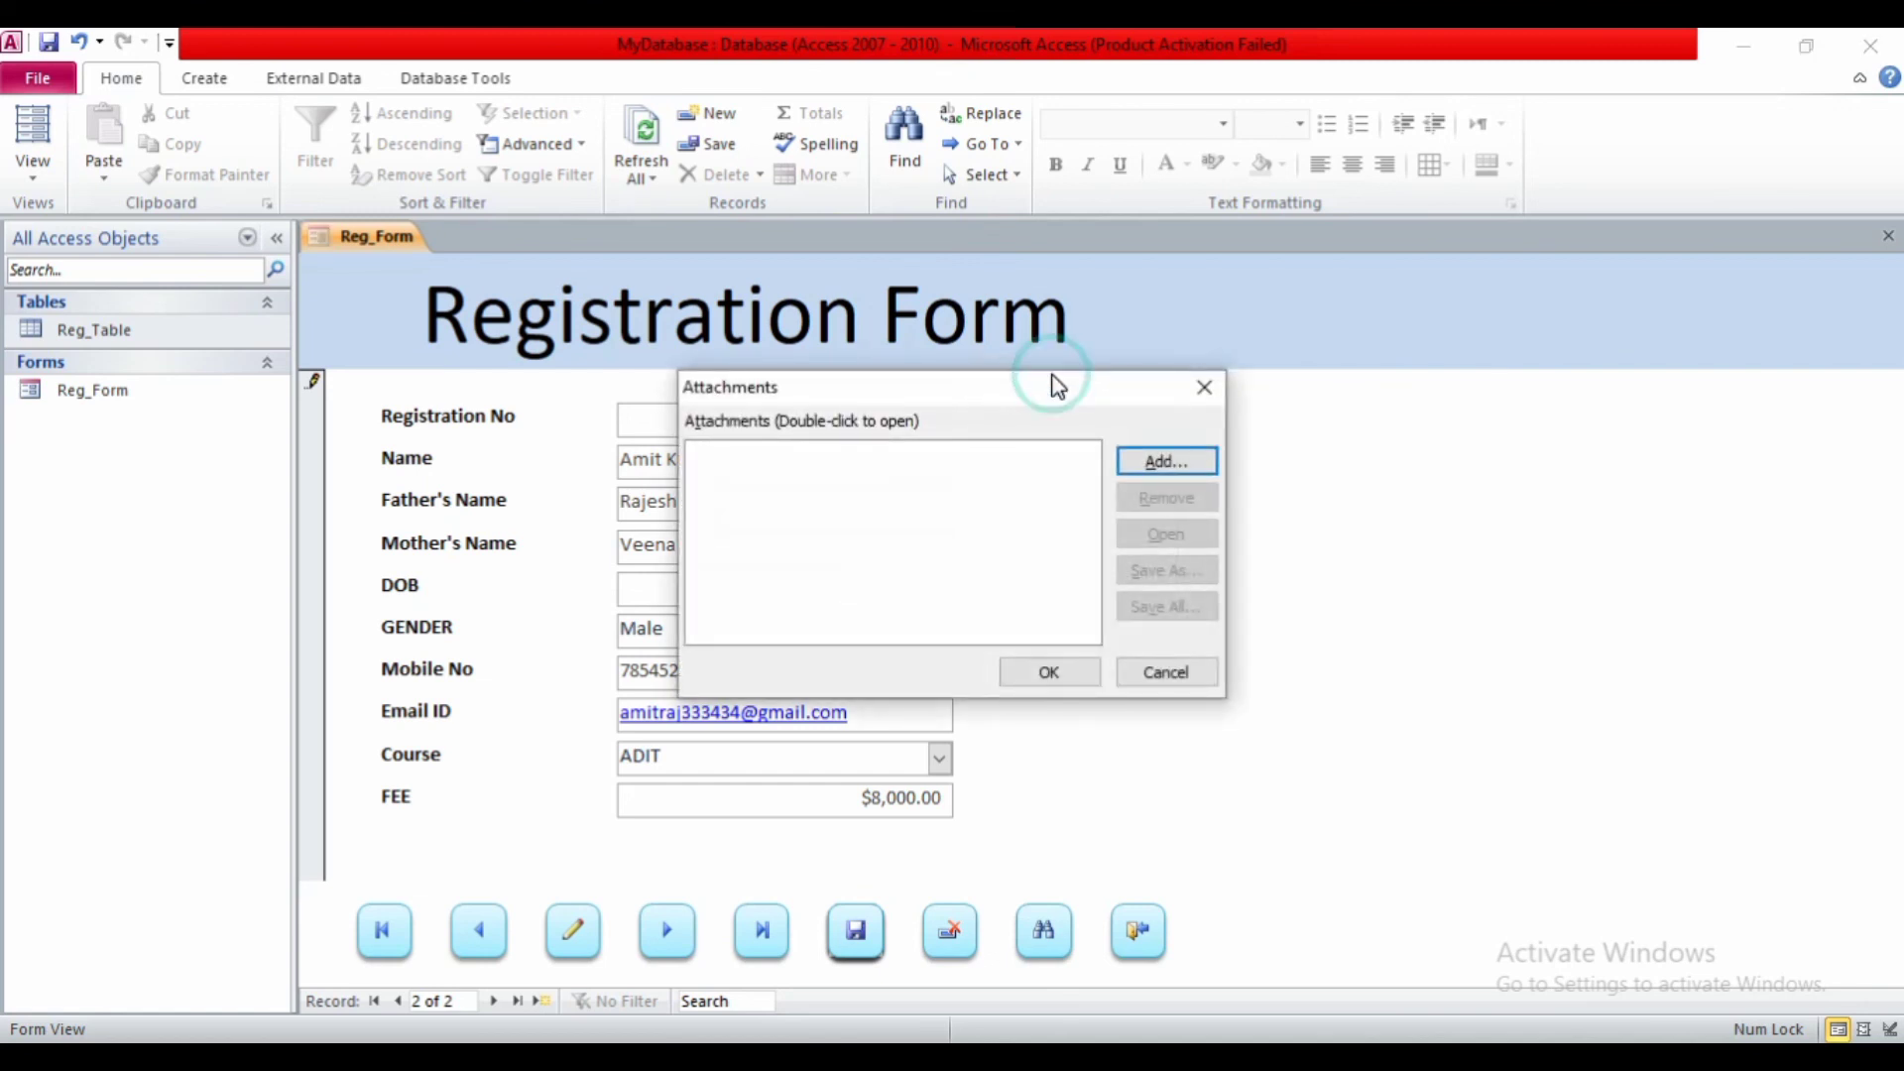
{"action": "left_click", "coordinate": [1134, 461]}
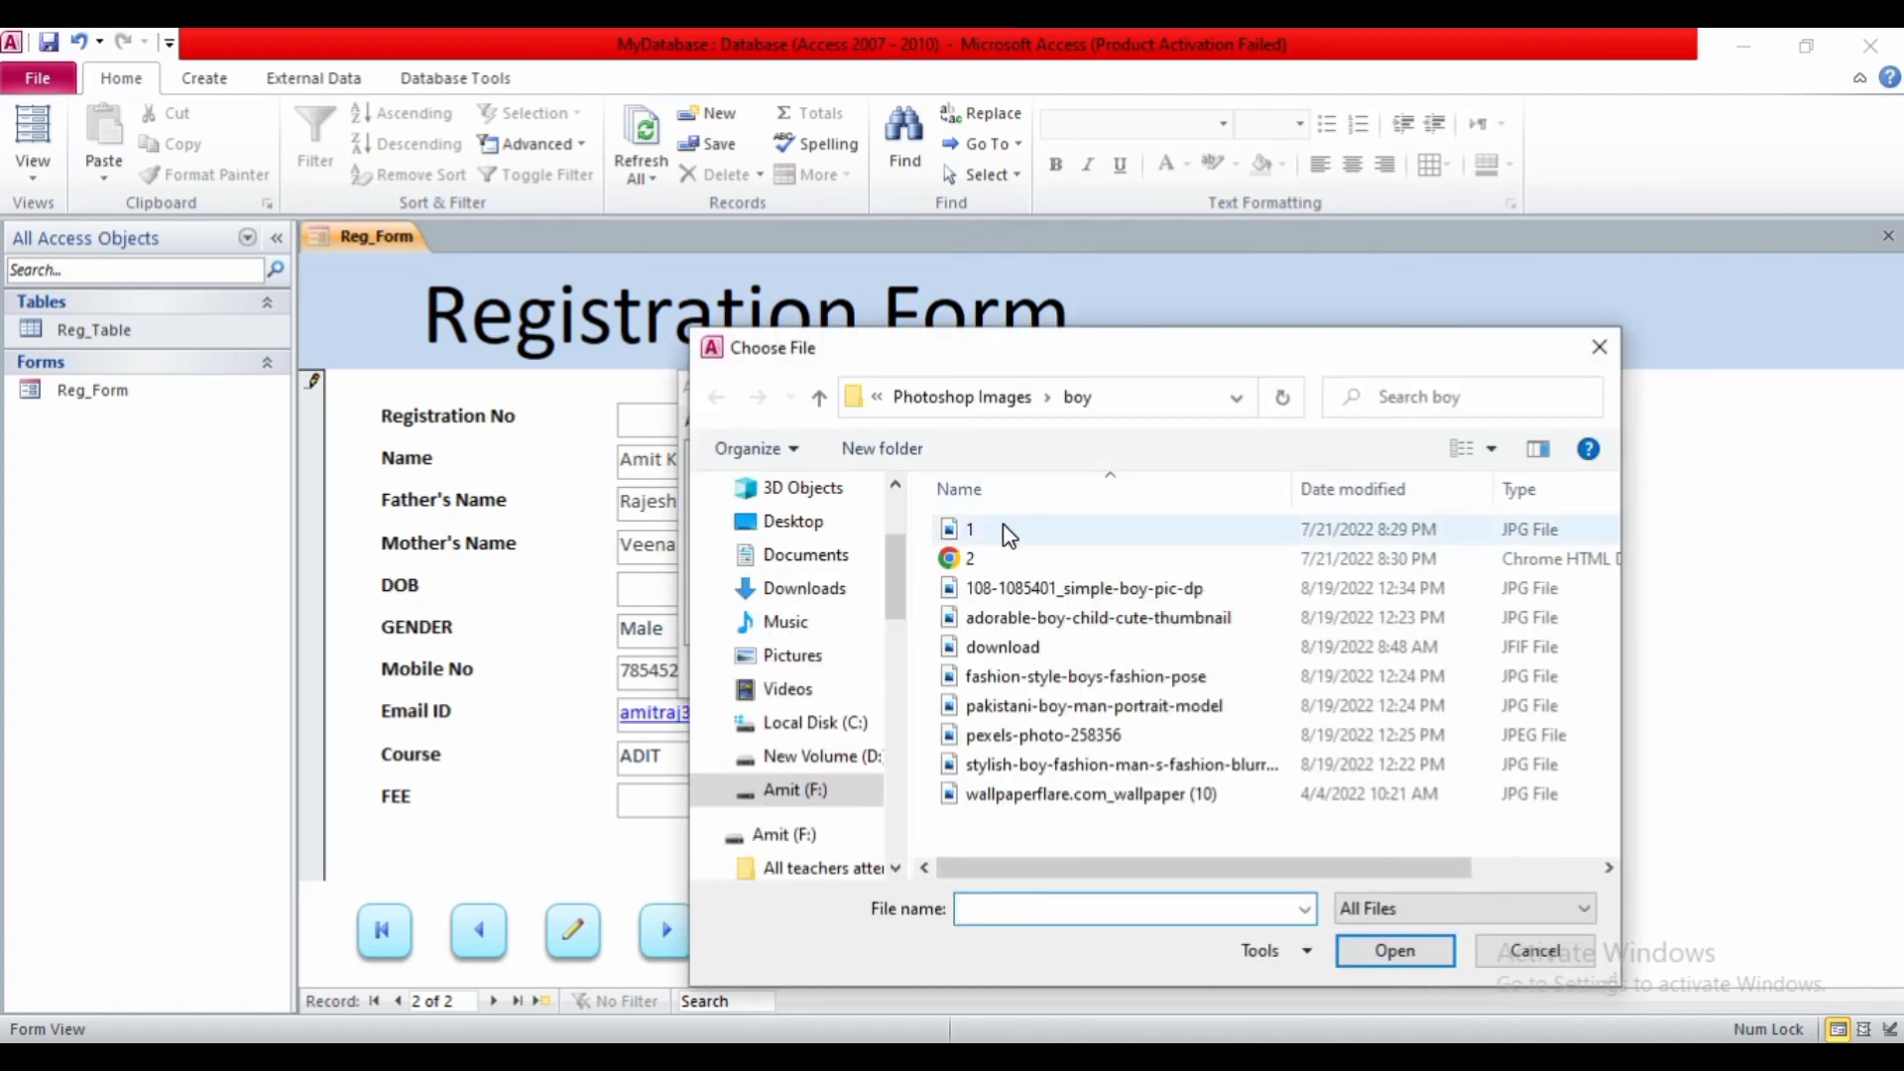
{"action": "left_click", "coordinate": [1460, 450]}
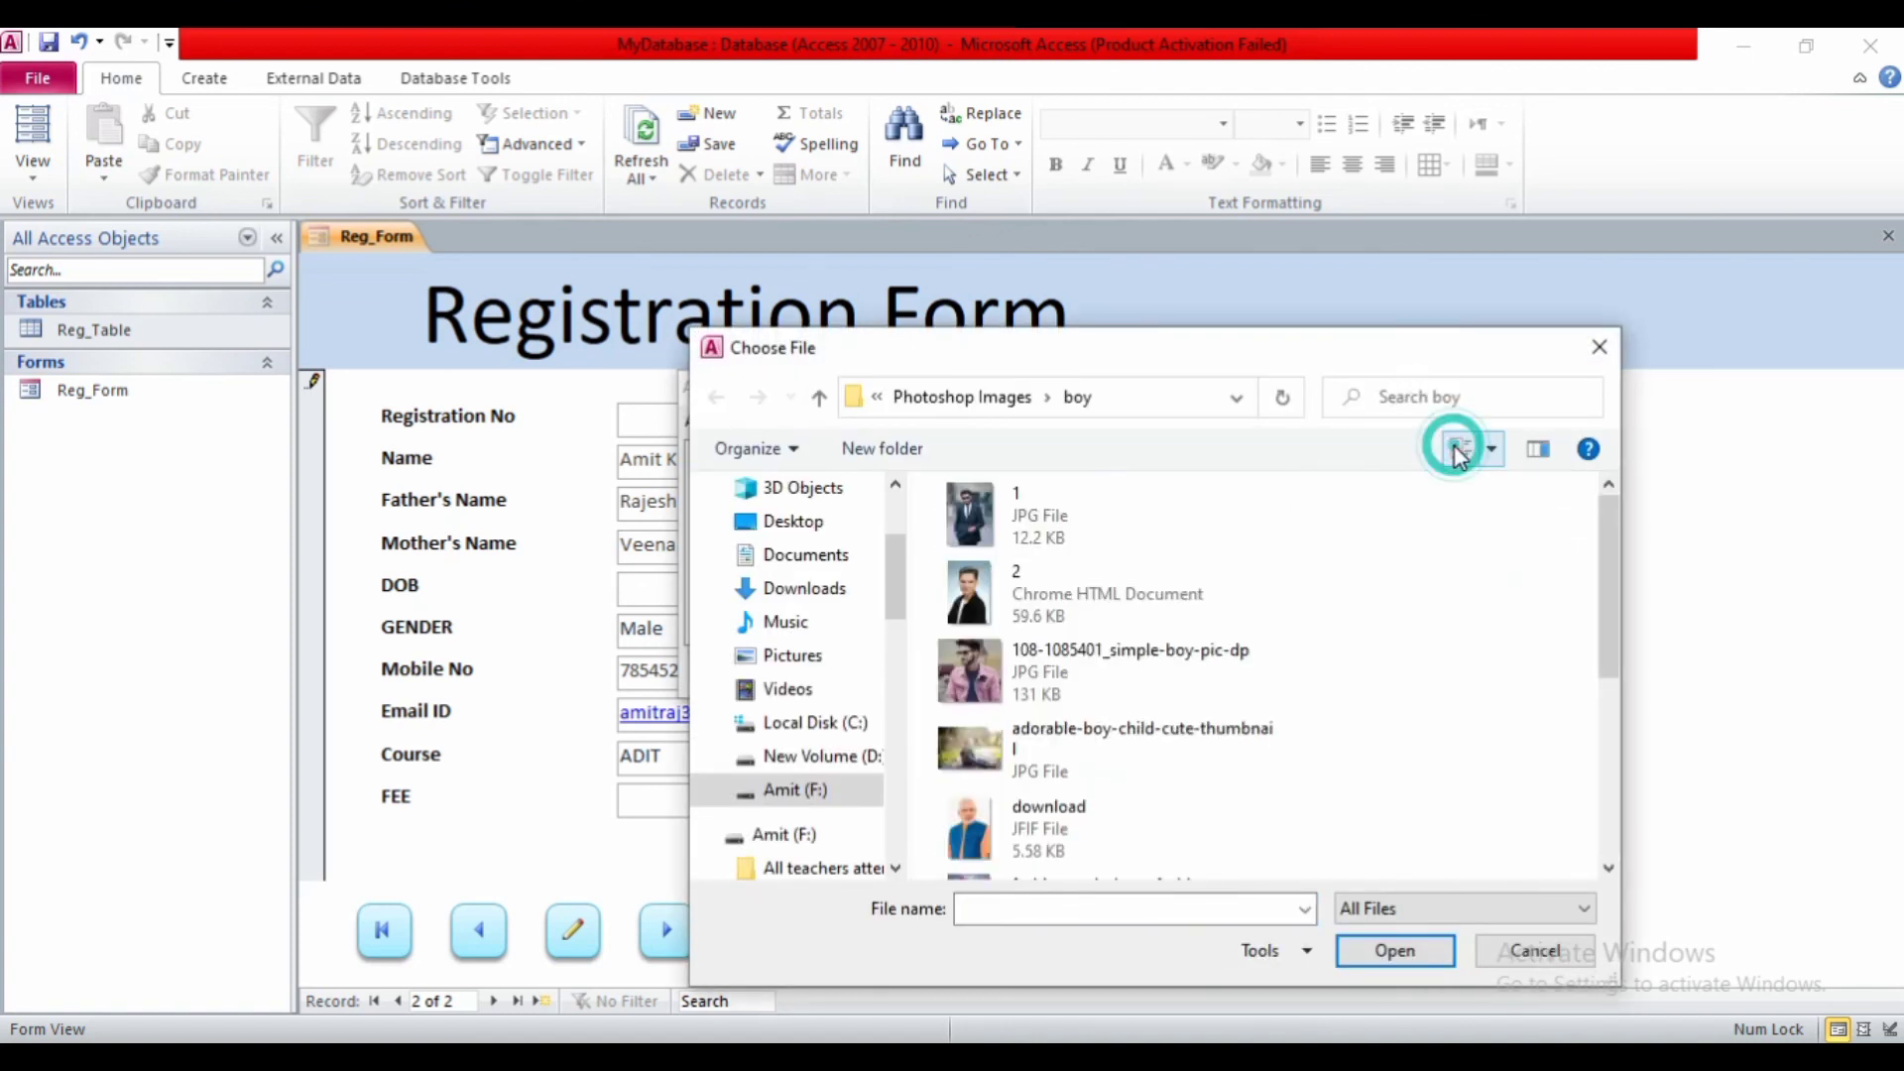
{"action": "left_click", "coordinate": [989, 656]}
{"action": "left_click", "coordinate": [1393, 952]}
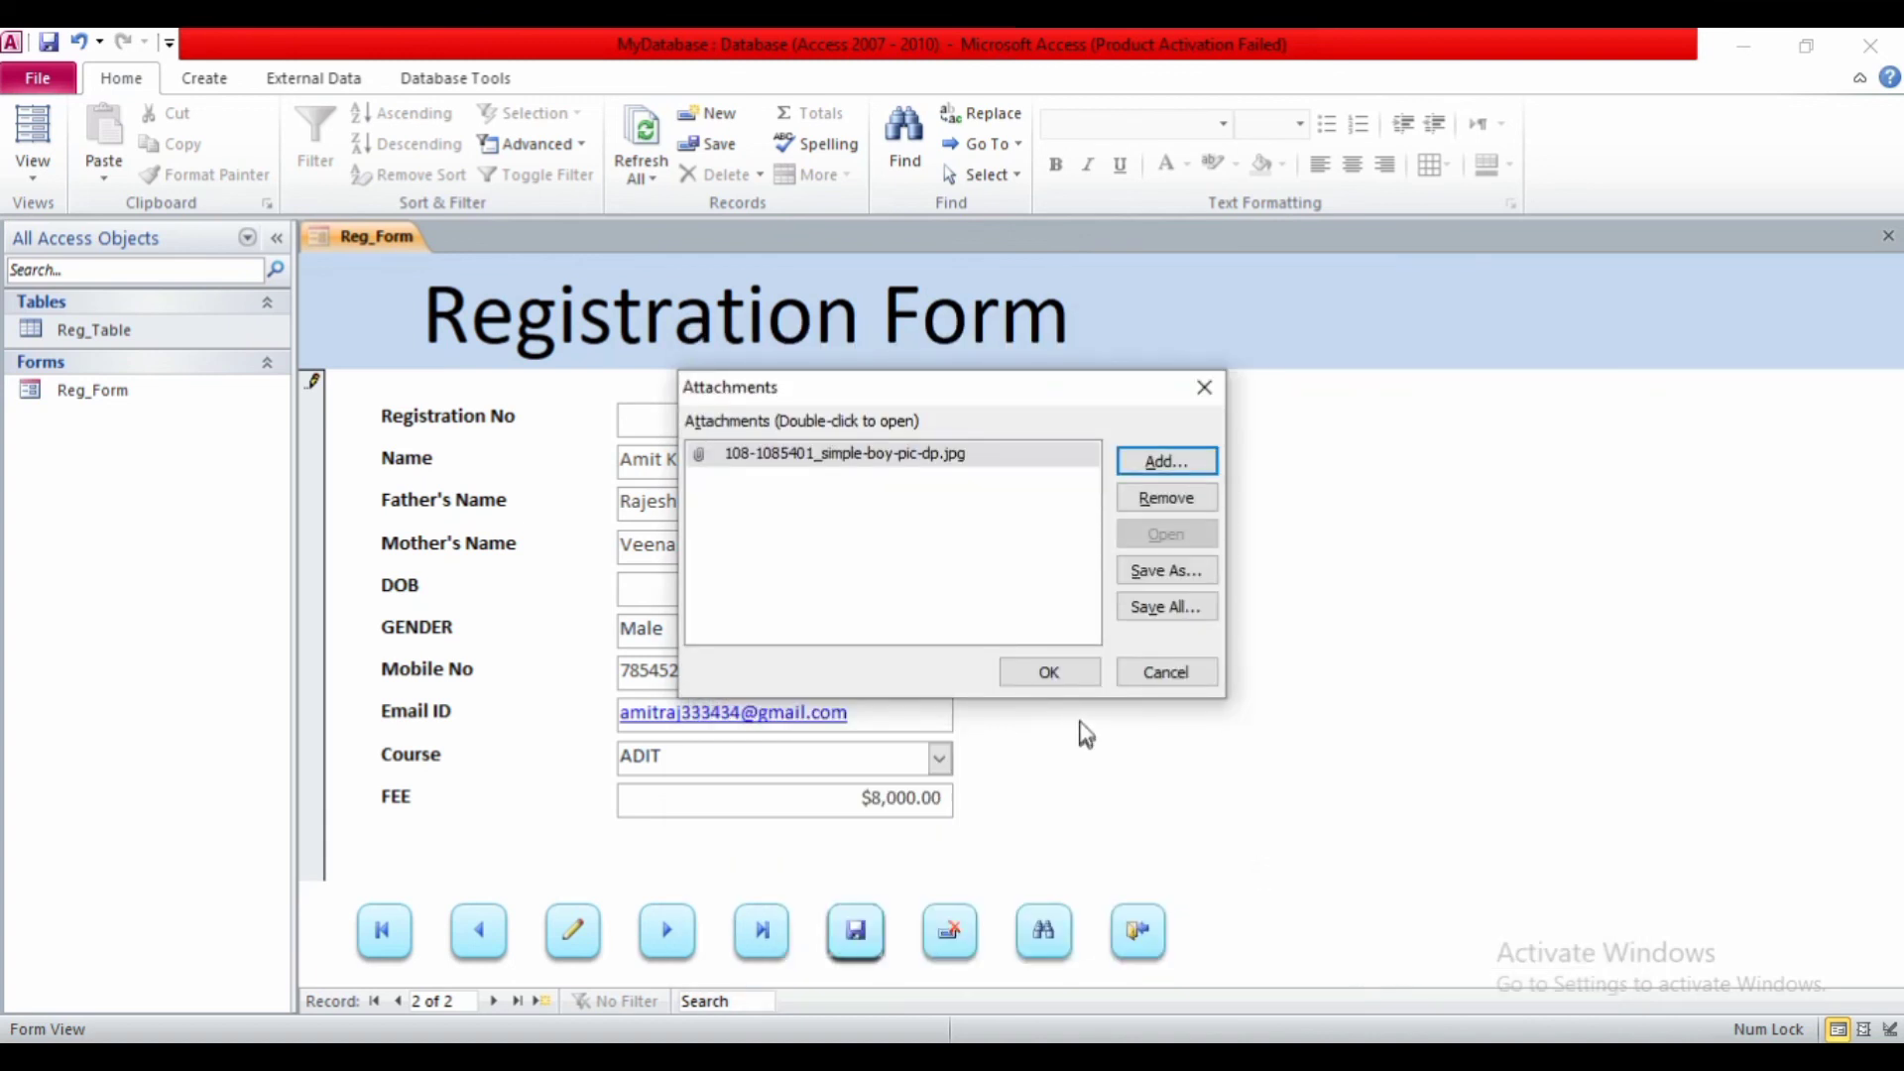
{"action": "left_click", "coordinate": [1043, 676]}
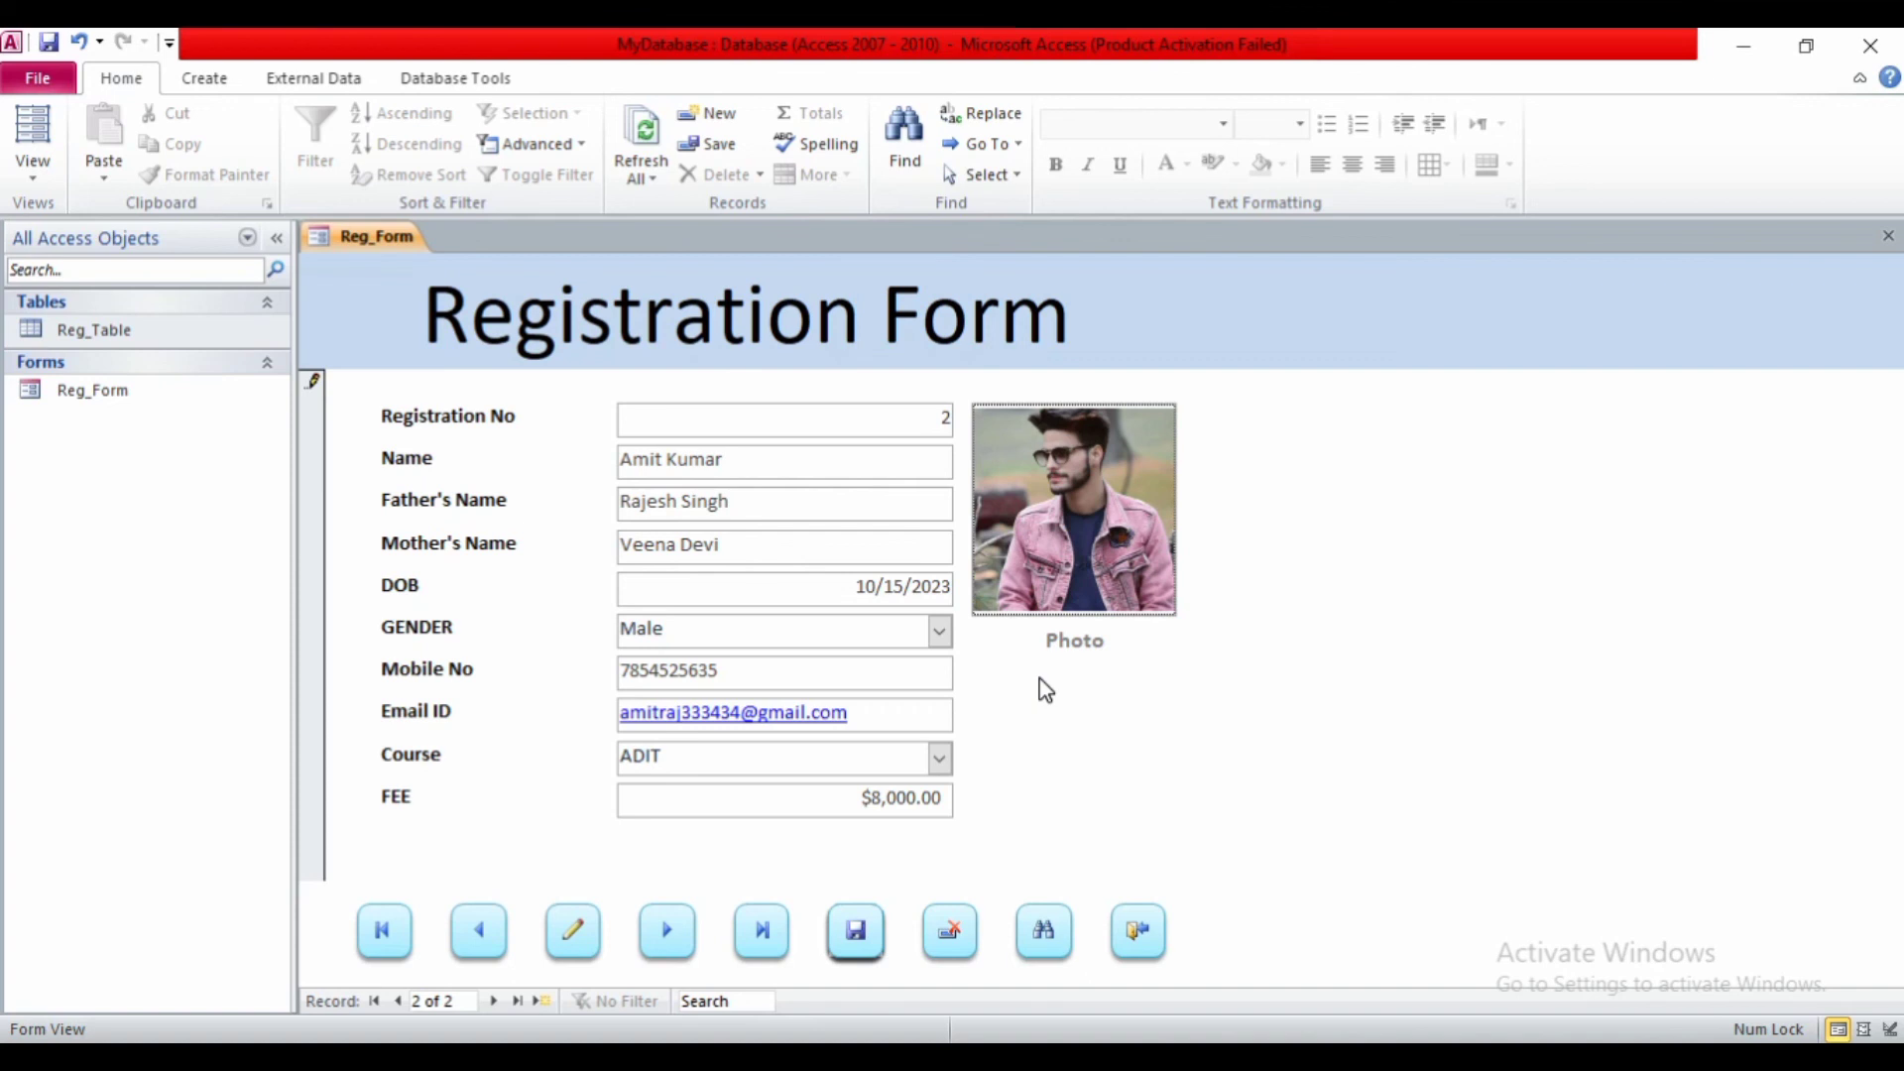
- Save the second student's record, dismiss the confirmation, and test the New Record button
{"action": "left_click", "coordinate": [865, 937]}
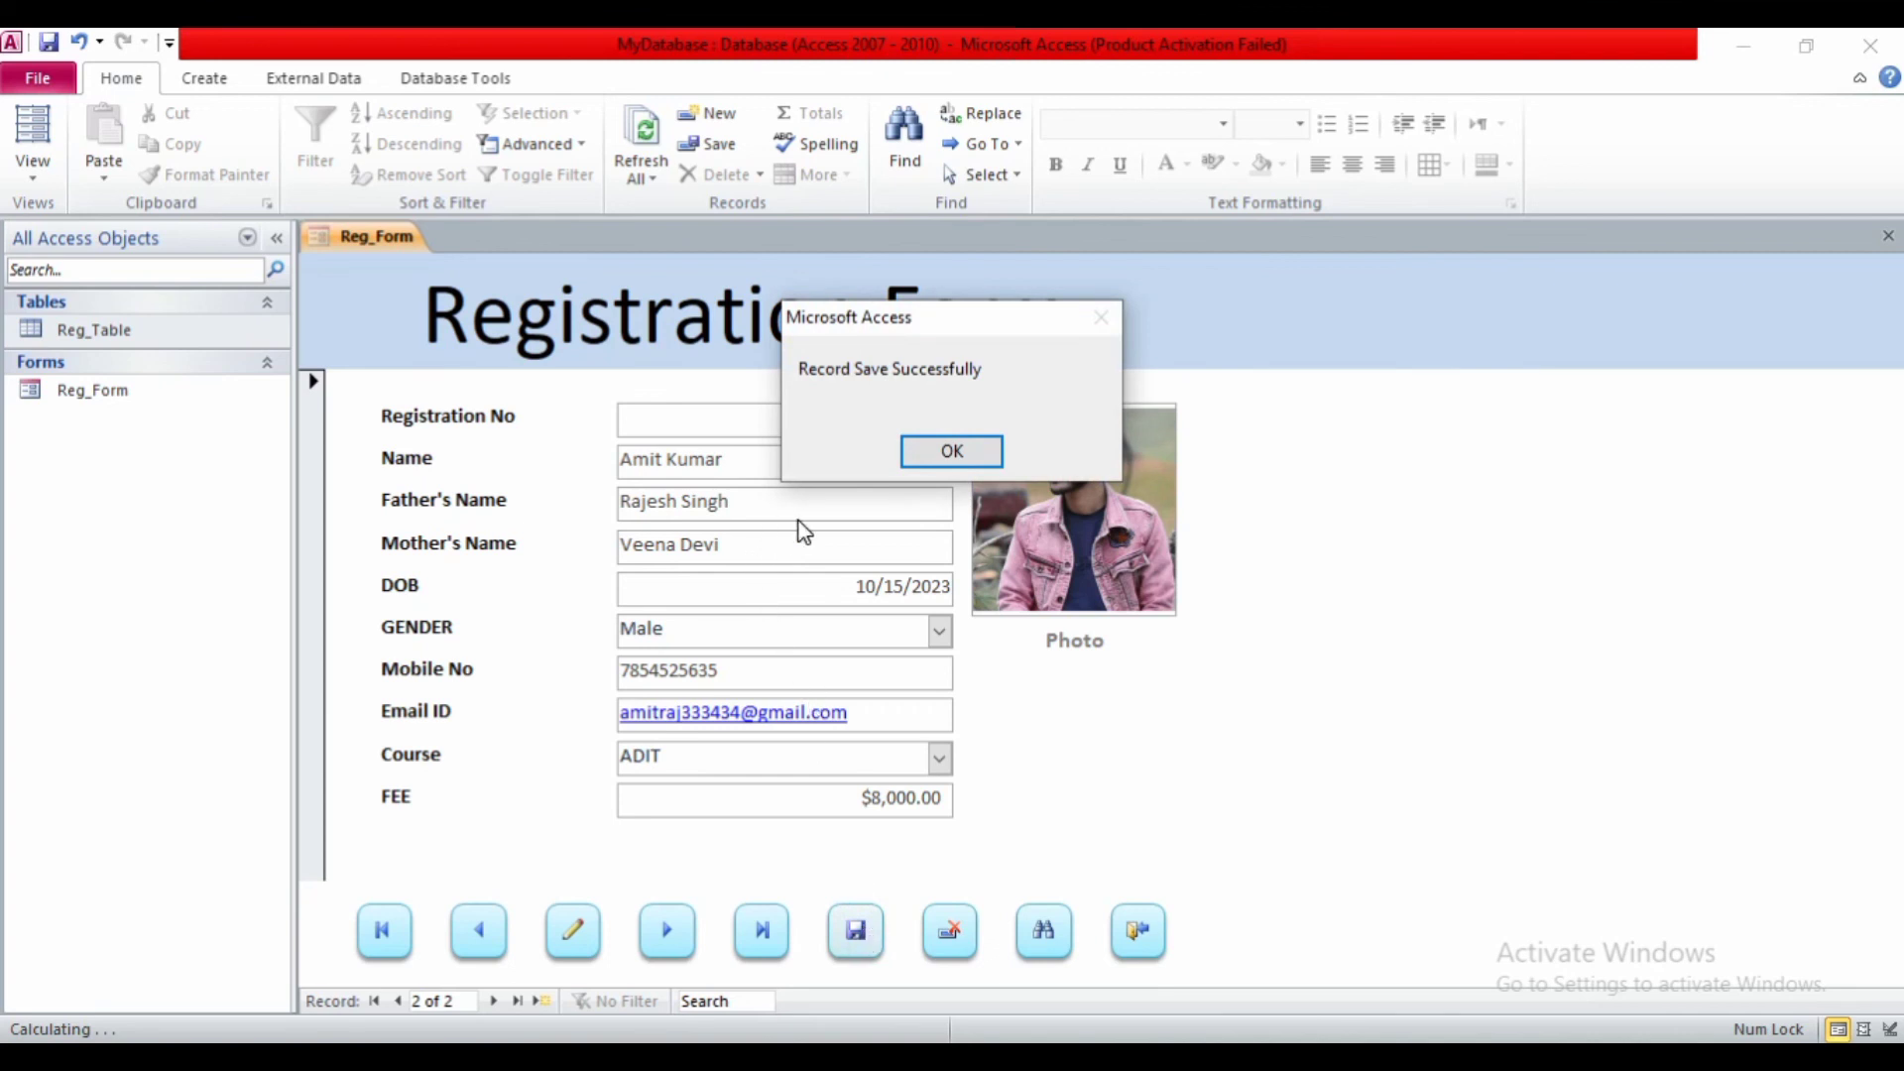
{"action": "left_click", "coordinate": [924, 444]}
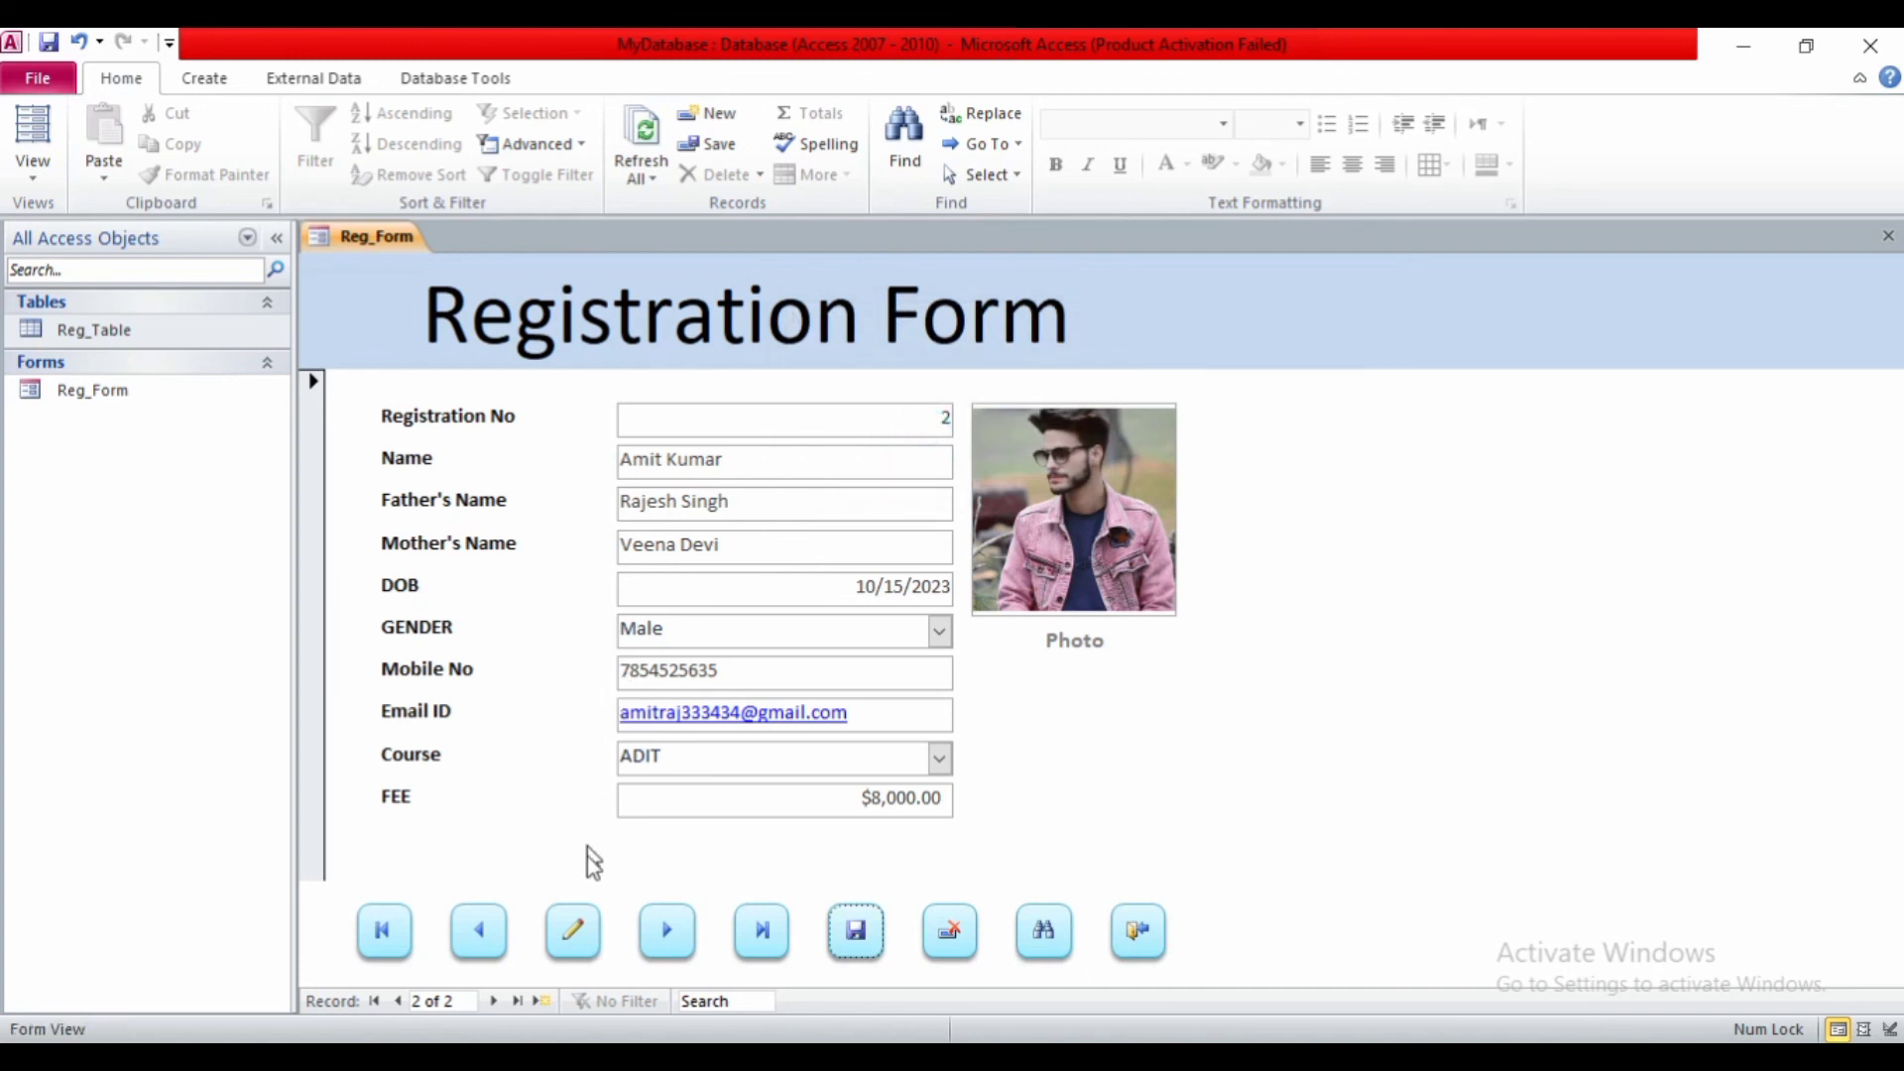
{"action": "left_click", "coordinate": [573, 928]}
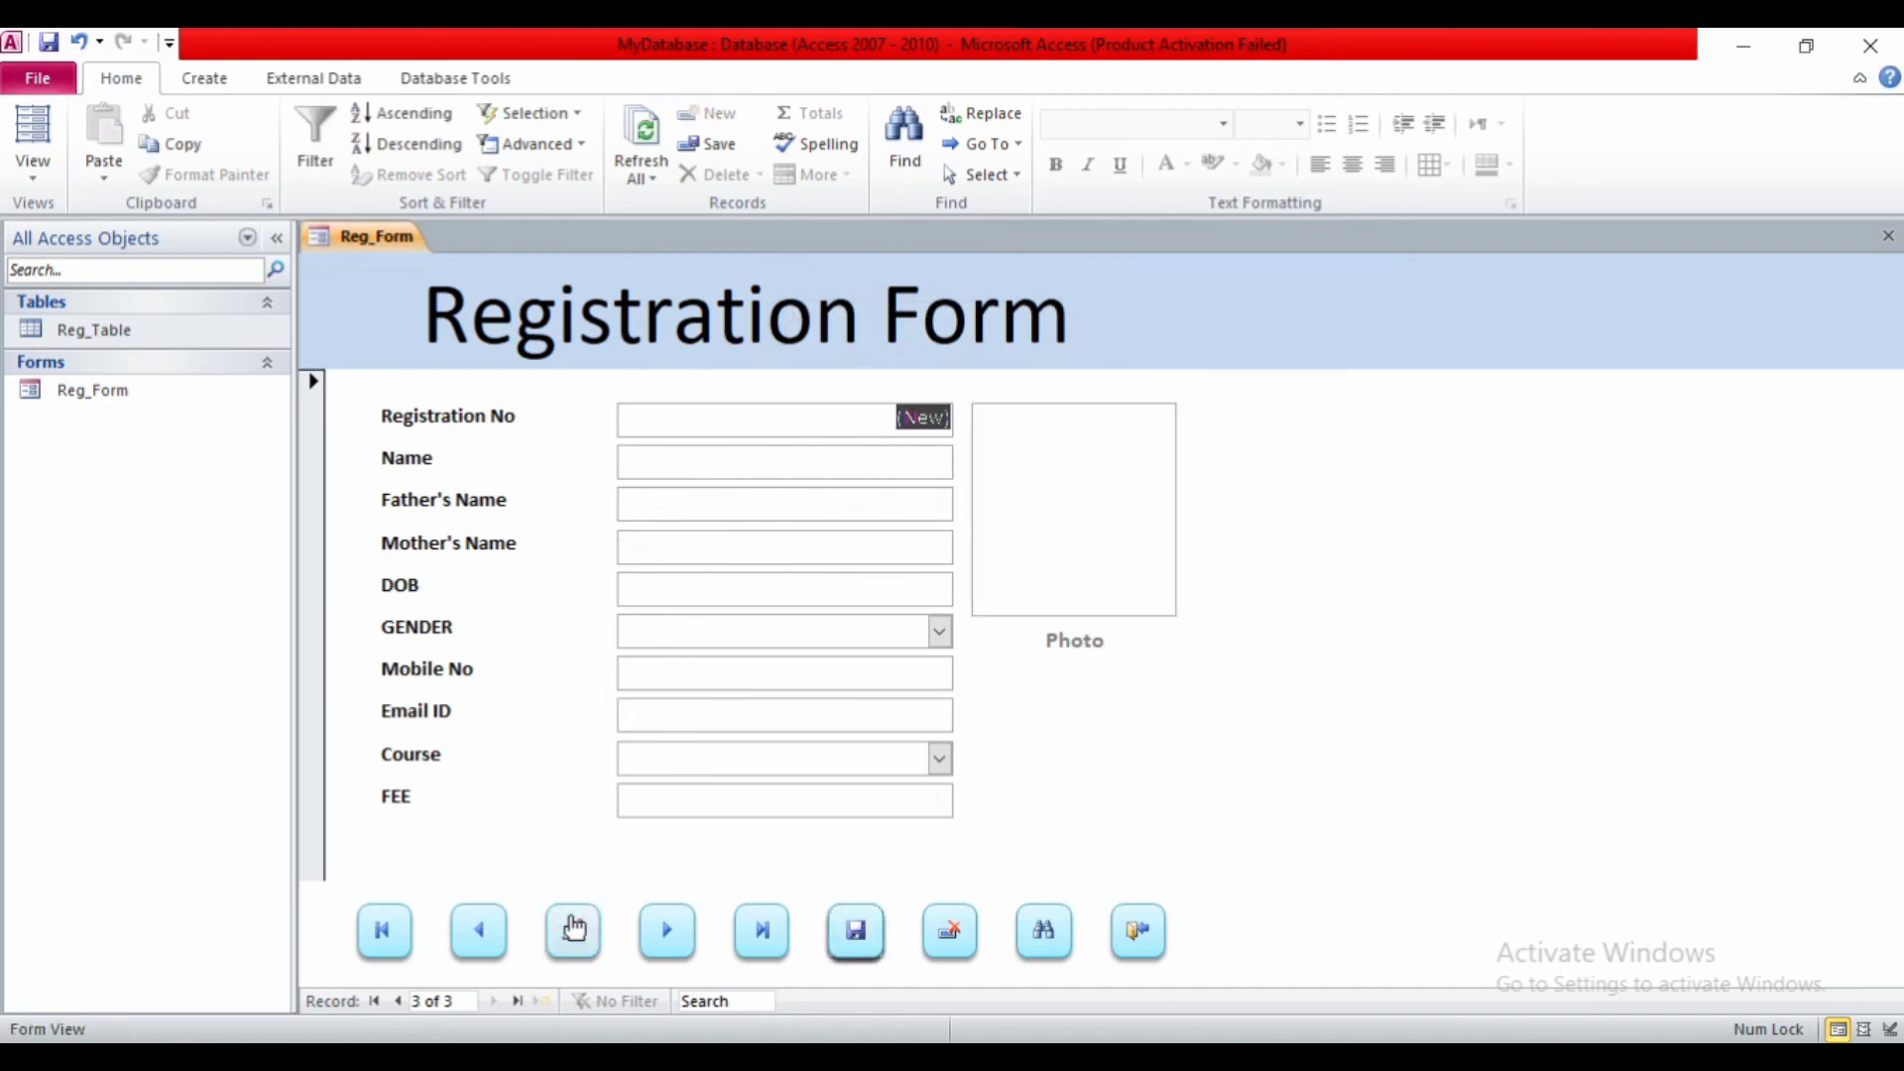
- Test the Previous, Next, First and Last buttons, then cancel a Delete by answering No
{"action": "left_click", "coordinate": [496, 940]}
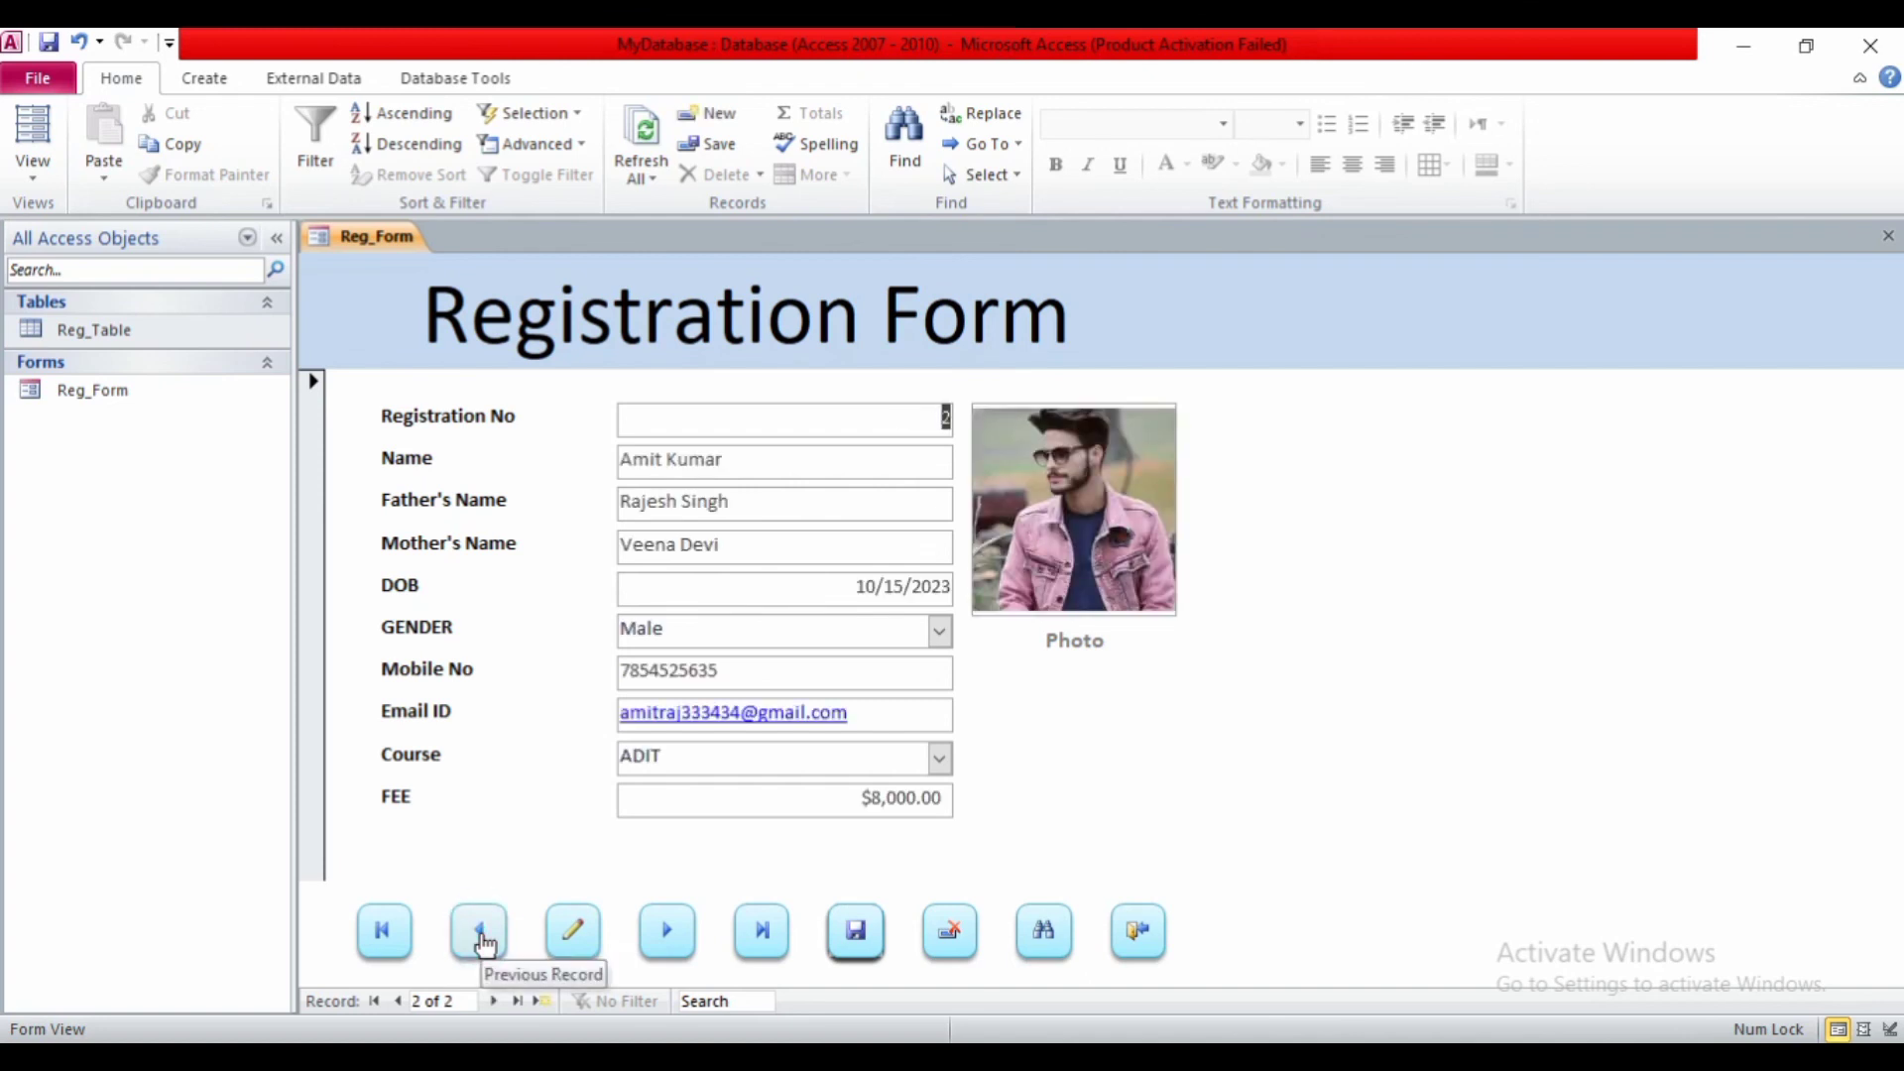
{"action": "left_click", "coordinate": [485, 937]}
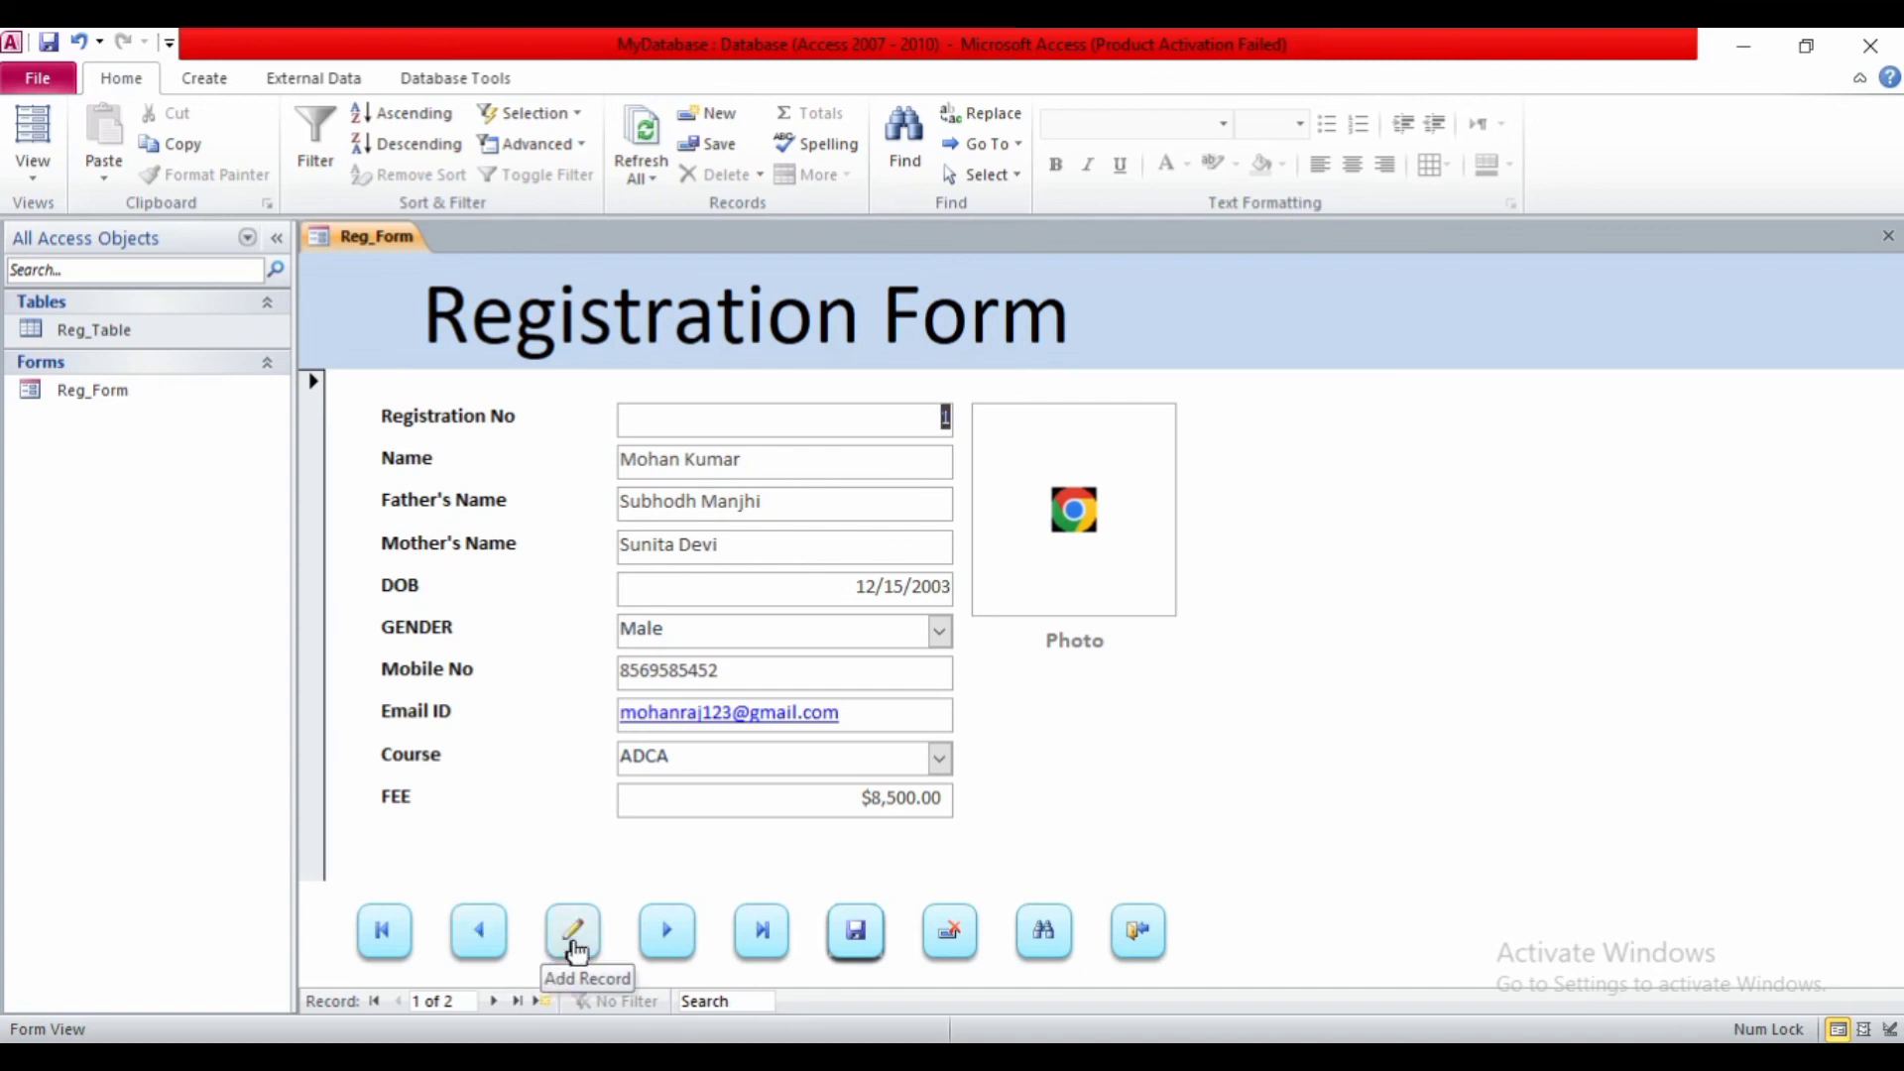
{"action": "left_click", "coordinate": [662, 937]}
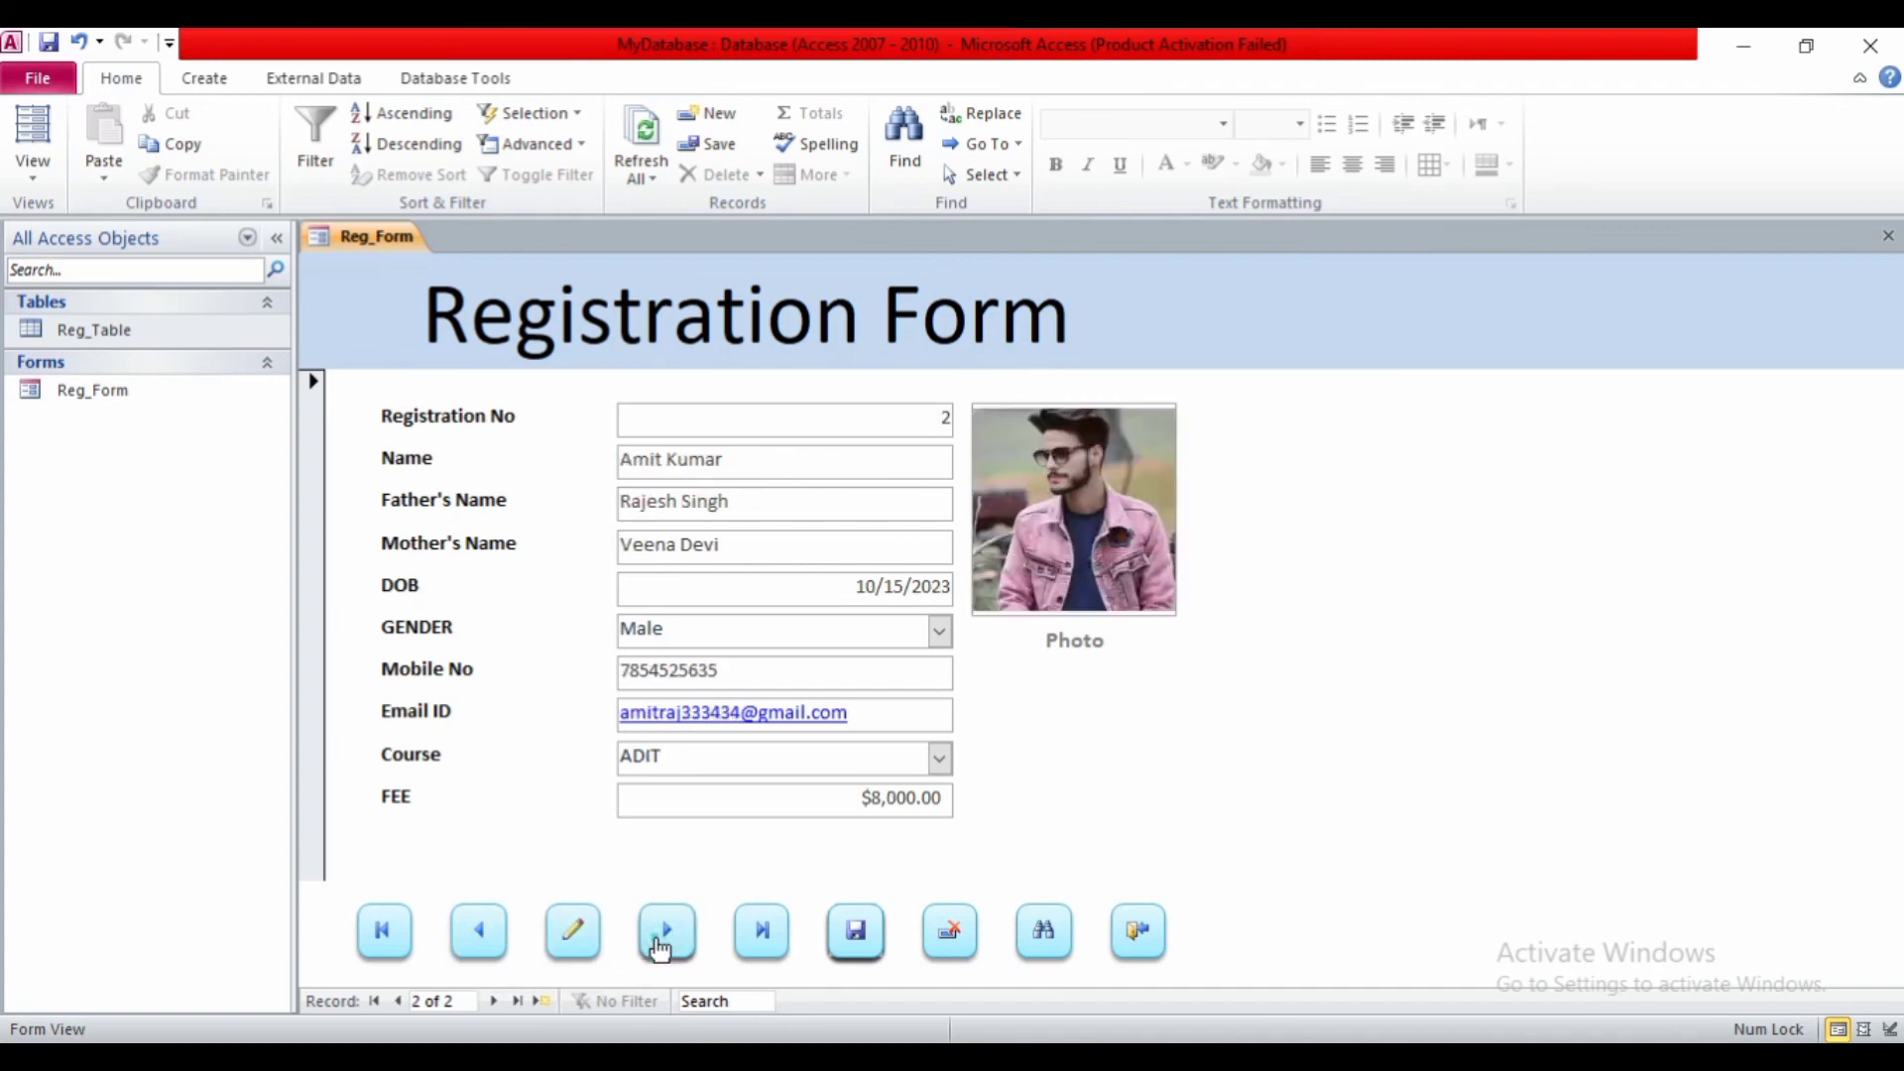
{"action": "left_click", "coordinate": [663, 937]}
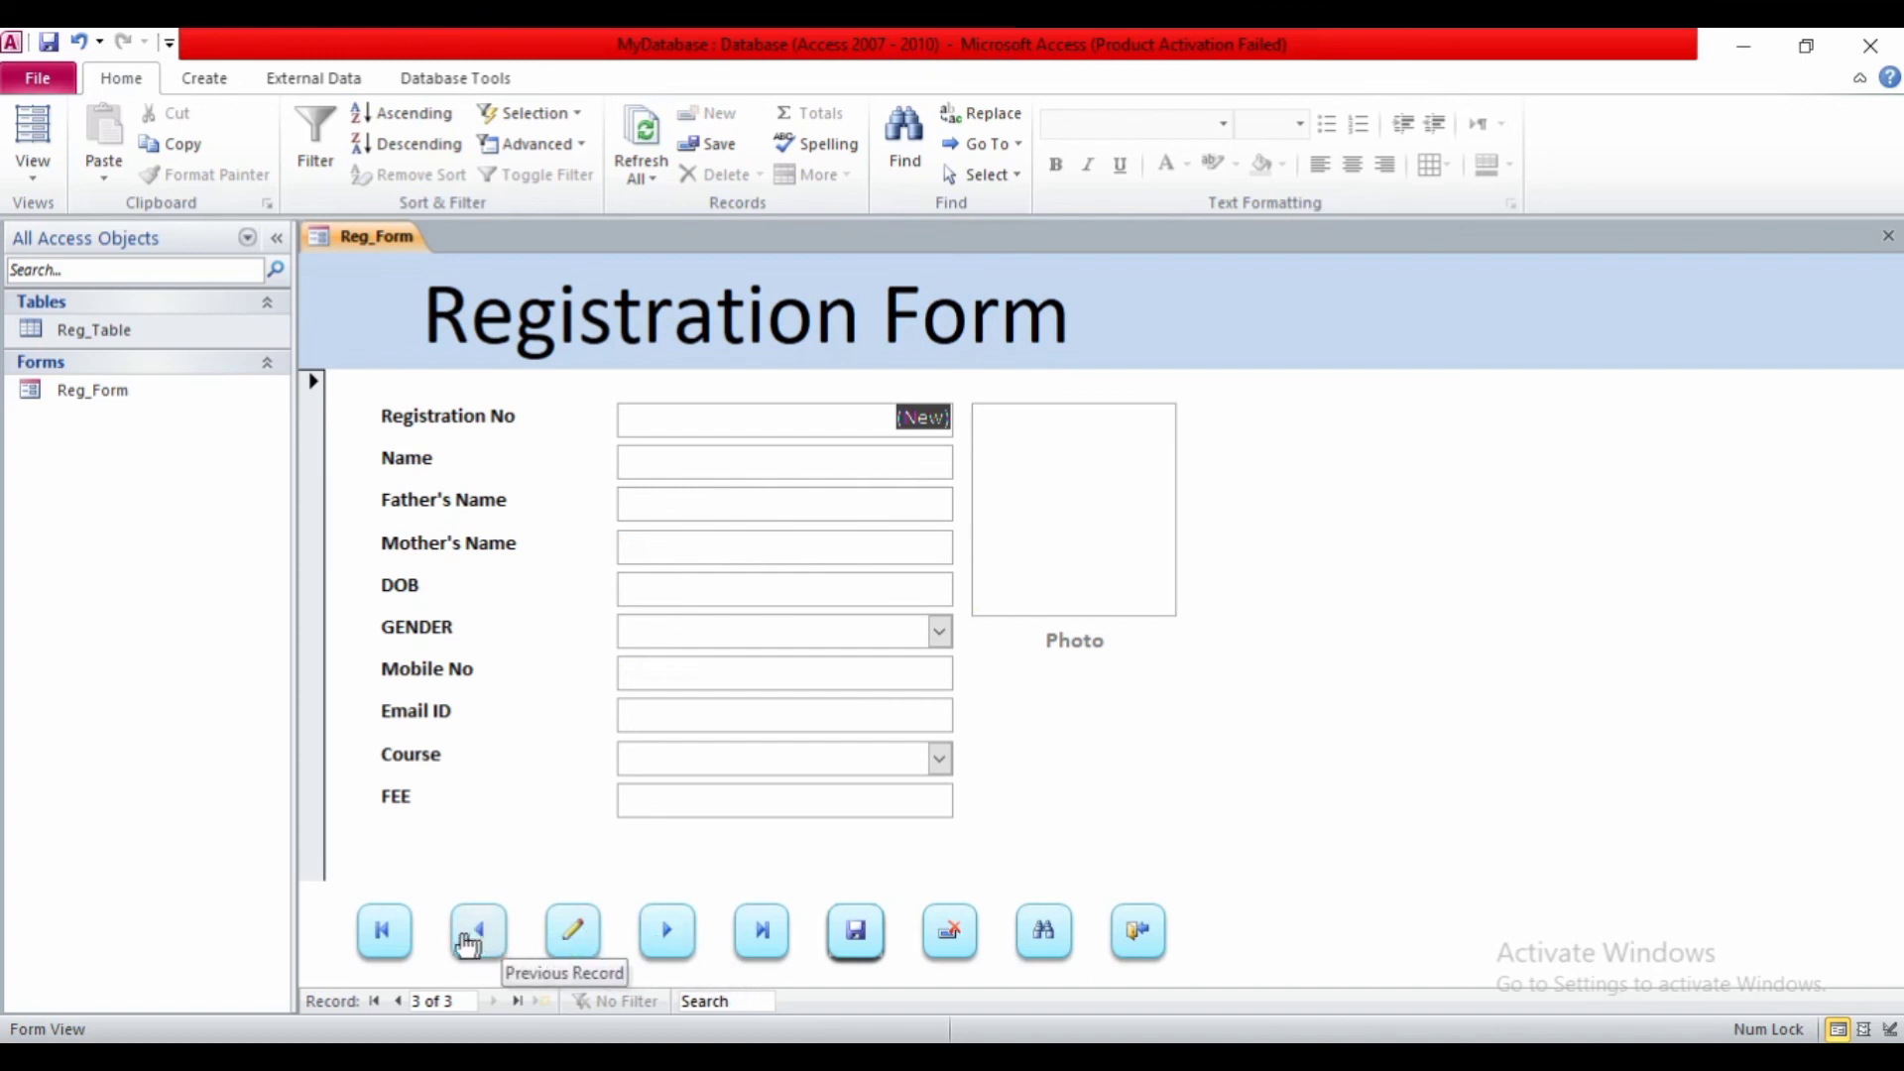
{"action": "left_click", "coordinate": [382, 937]}
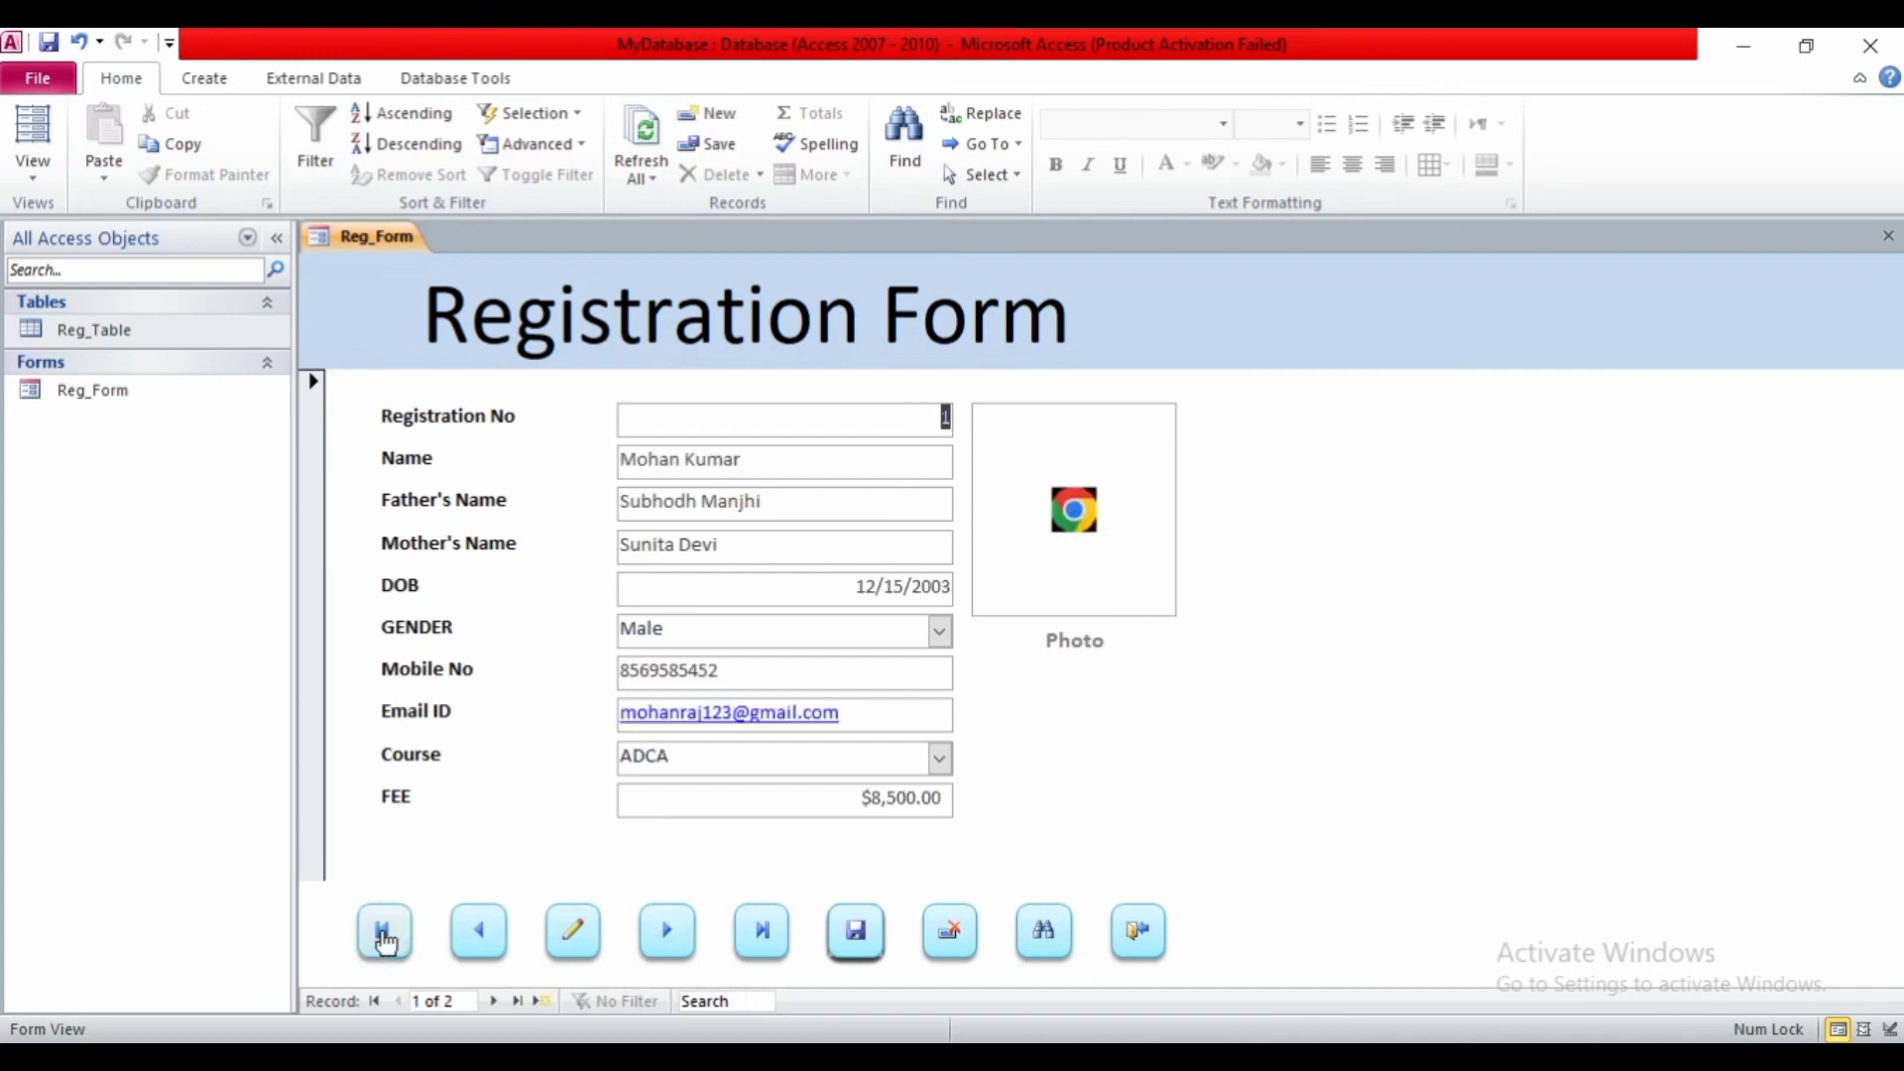
{"action": "left_click", "coordinate": [758, 930]}
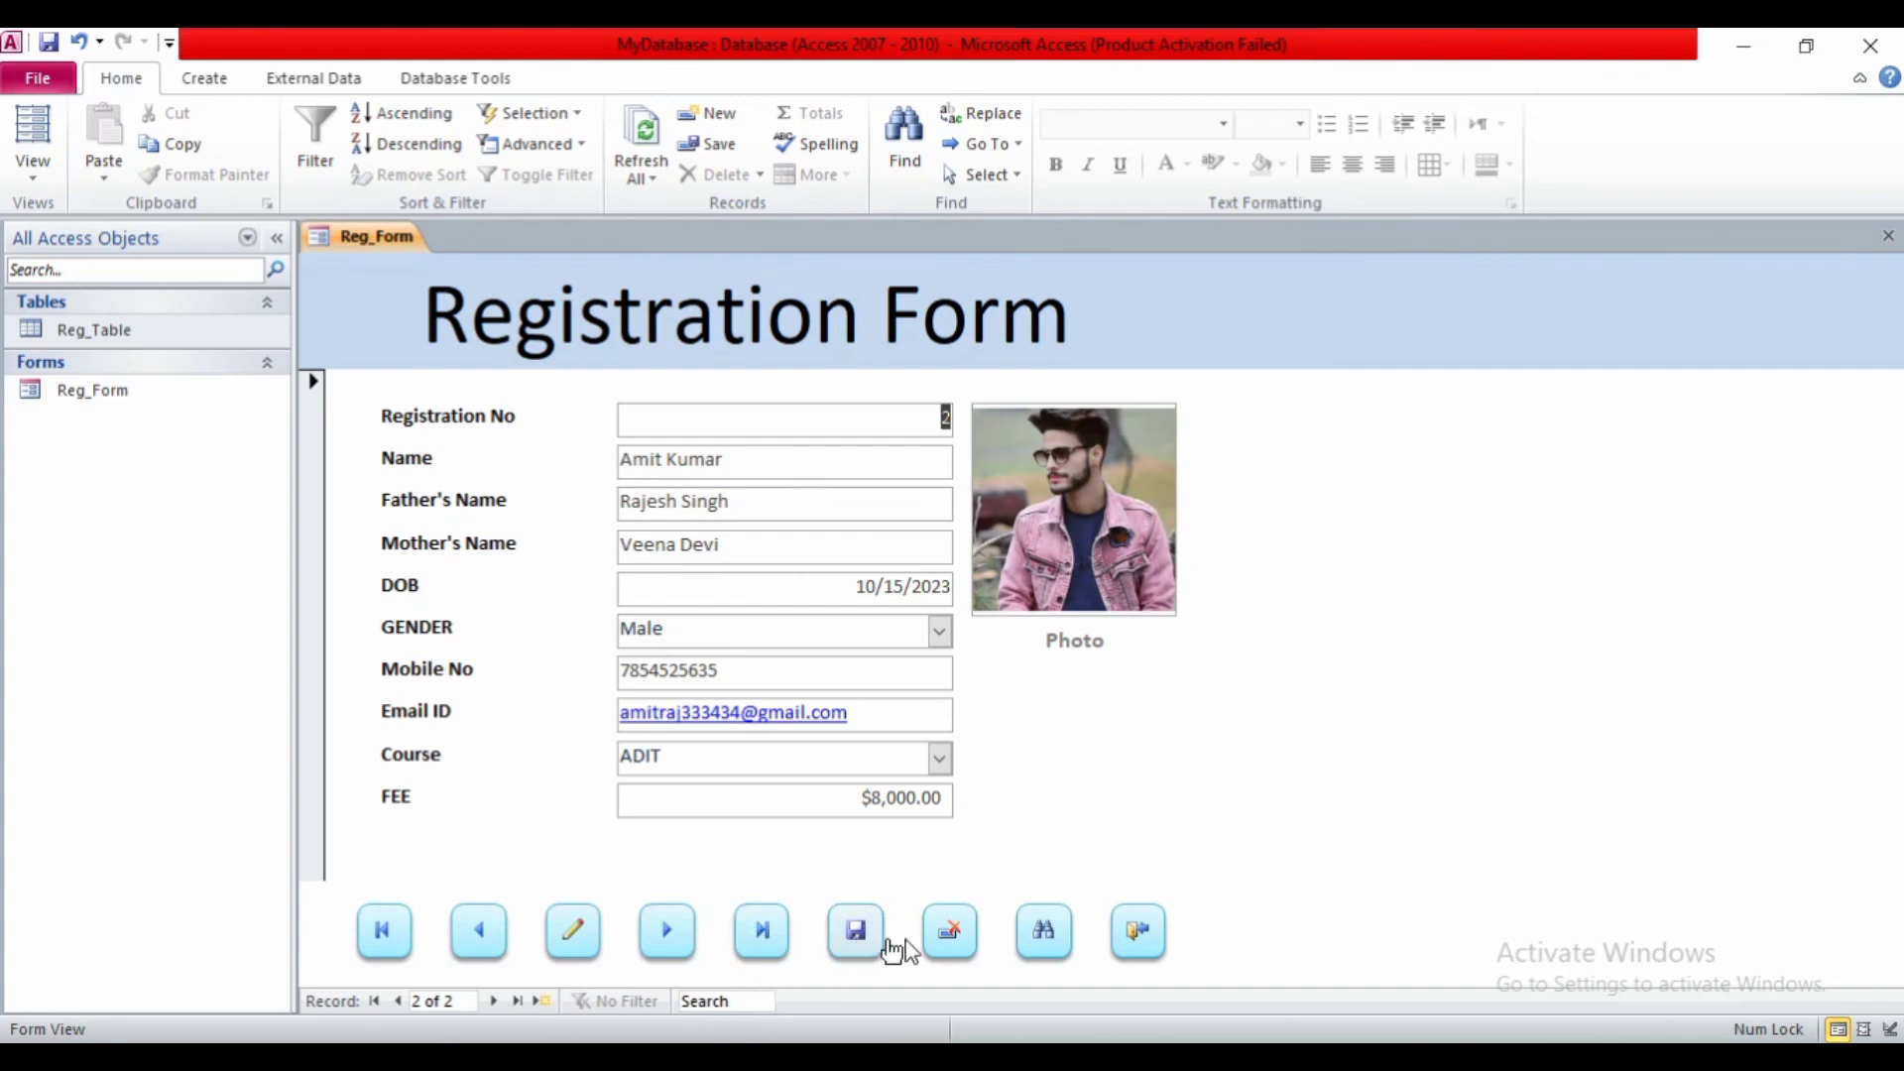
{"action": "left_click", "coordinate": [950, 937]}
{"action": "left_click", "coordinate": [1011, 635]}
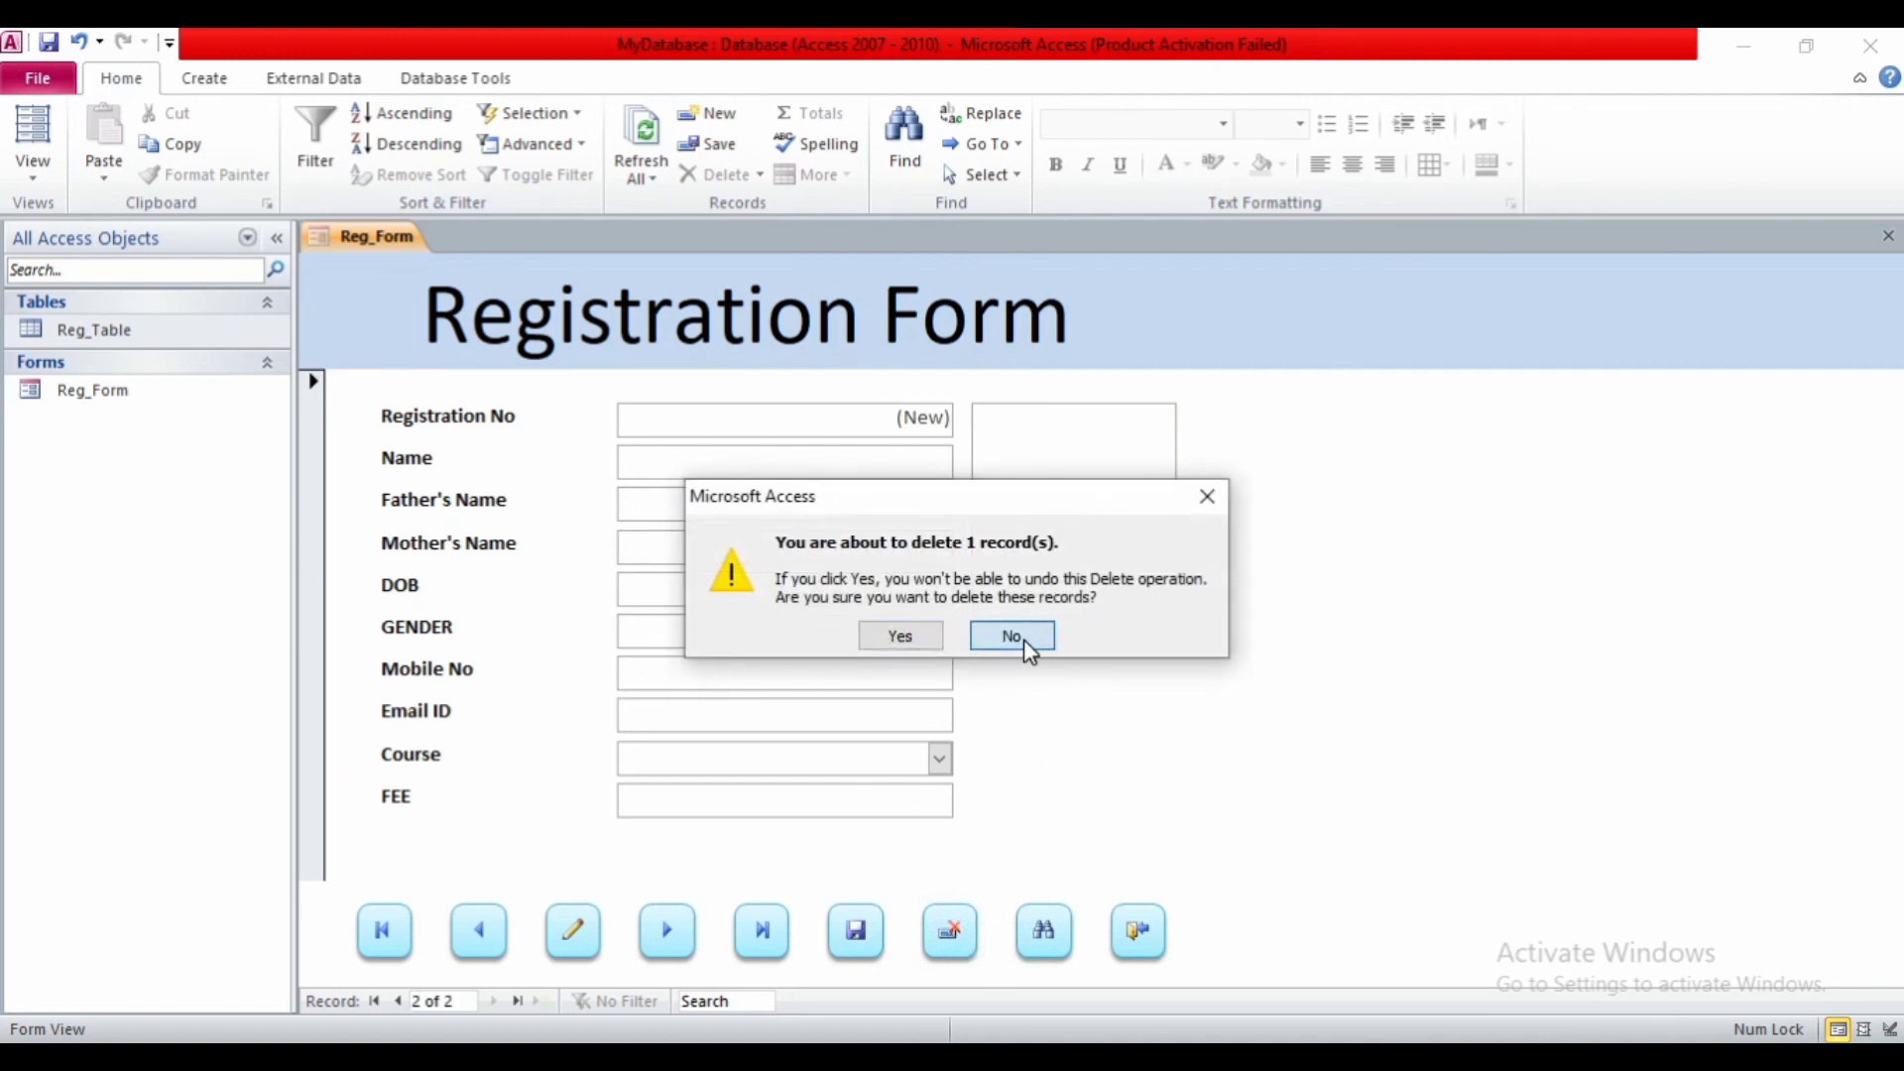
{"action": "left_click", "coordinate": [1038, 930]}
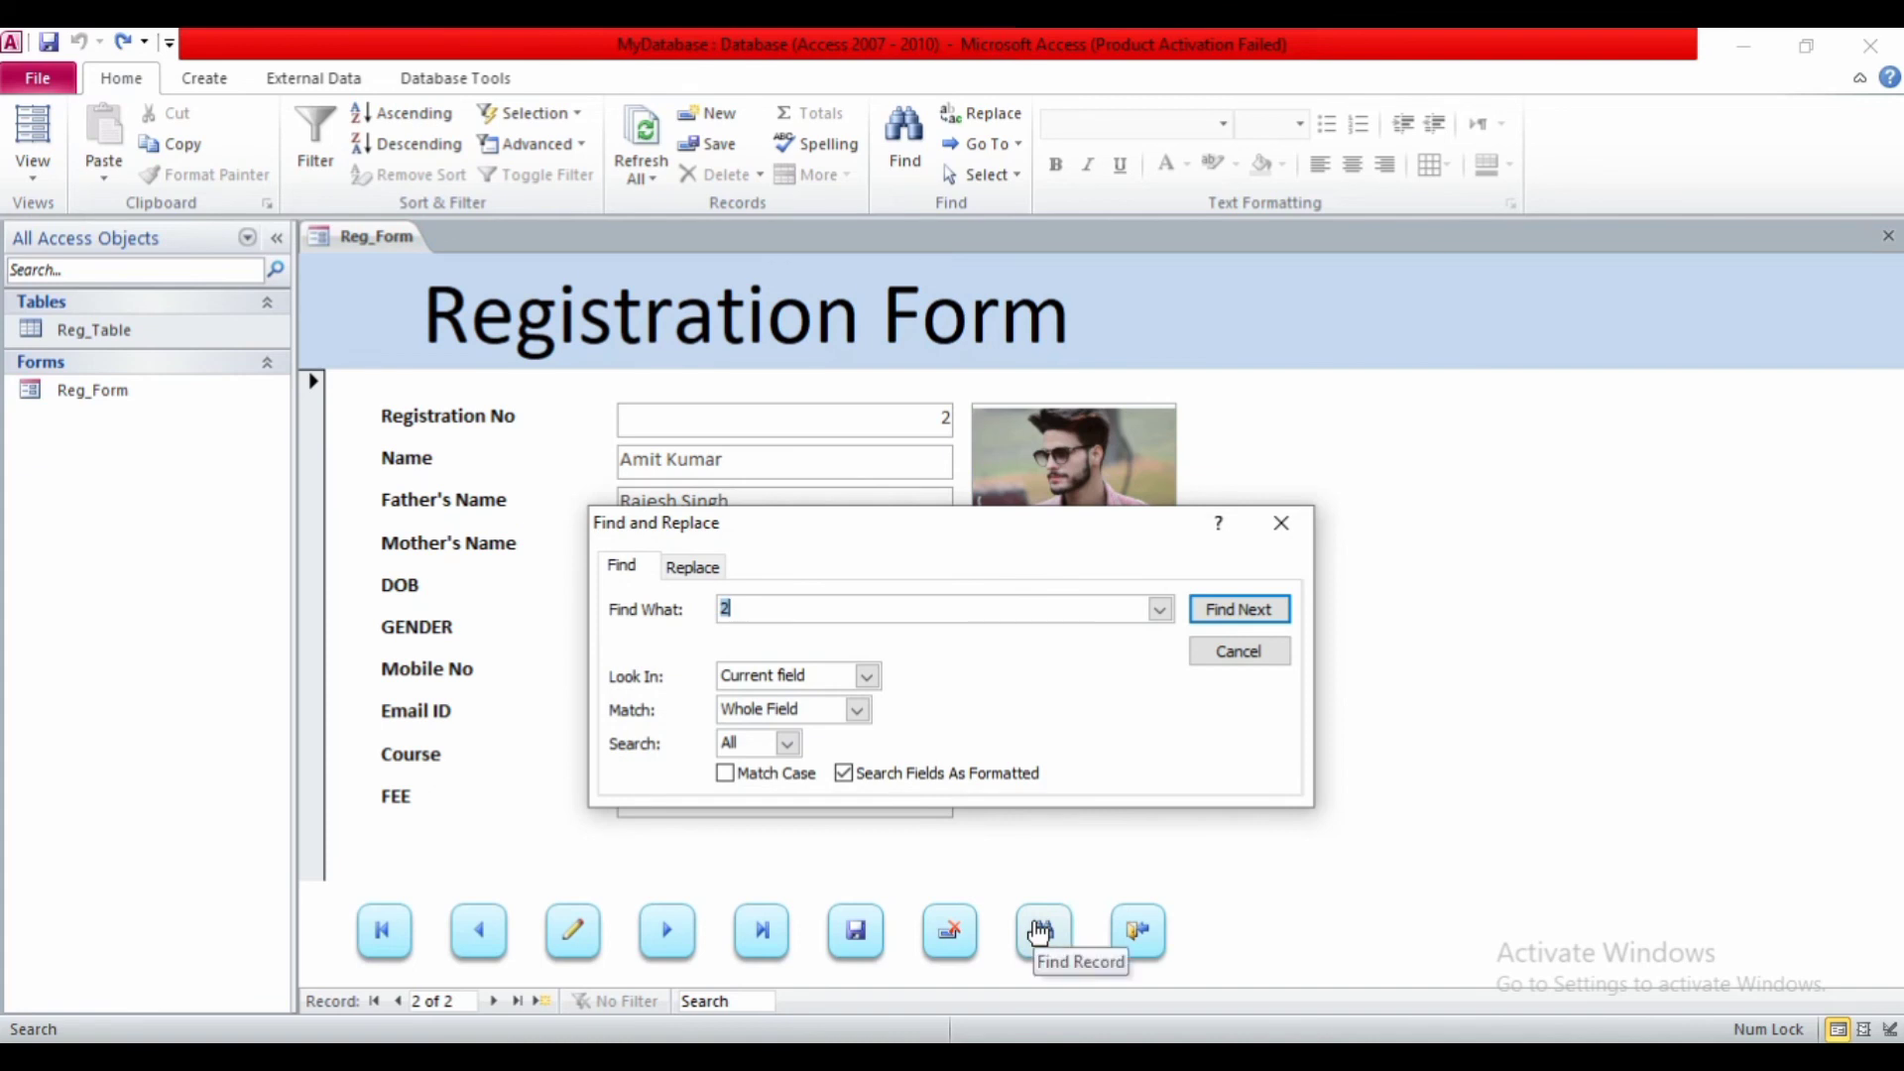
{"action": "type", "text": "1"}
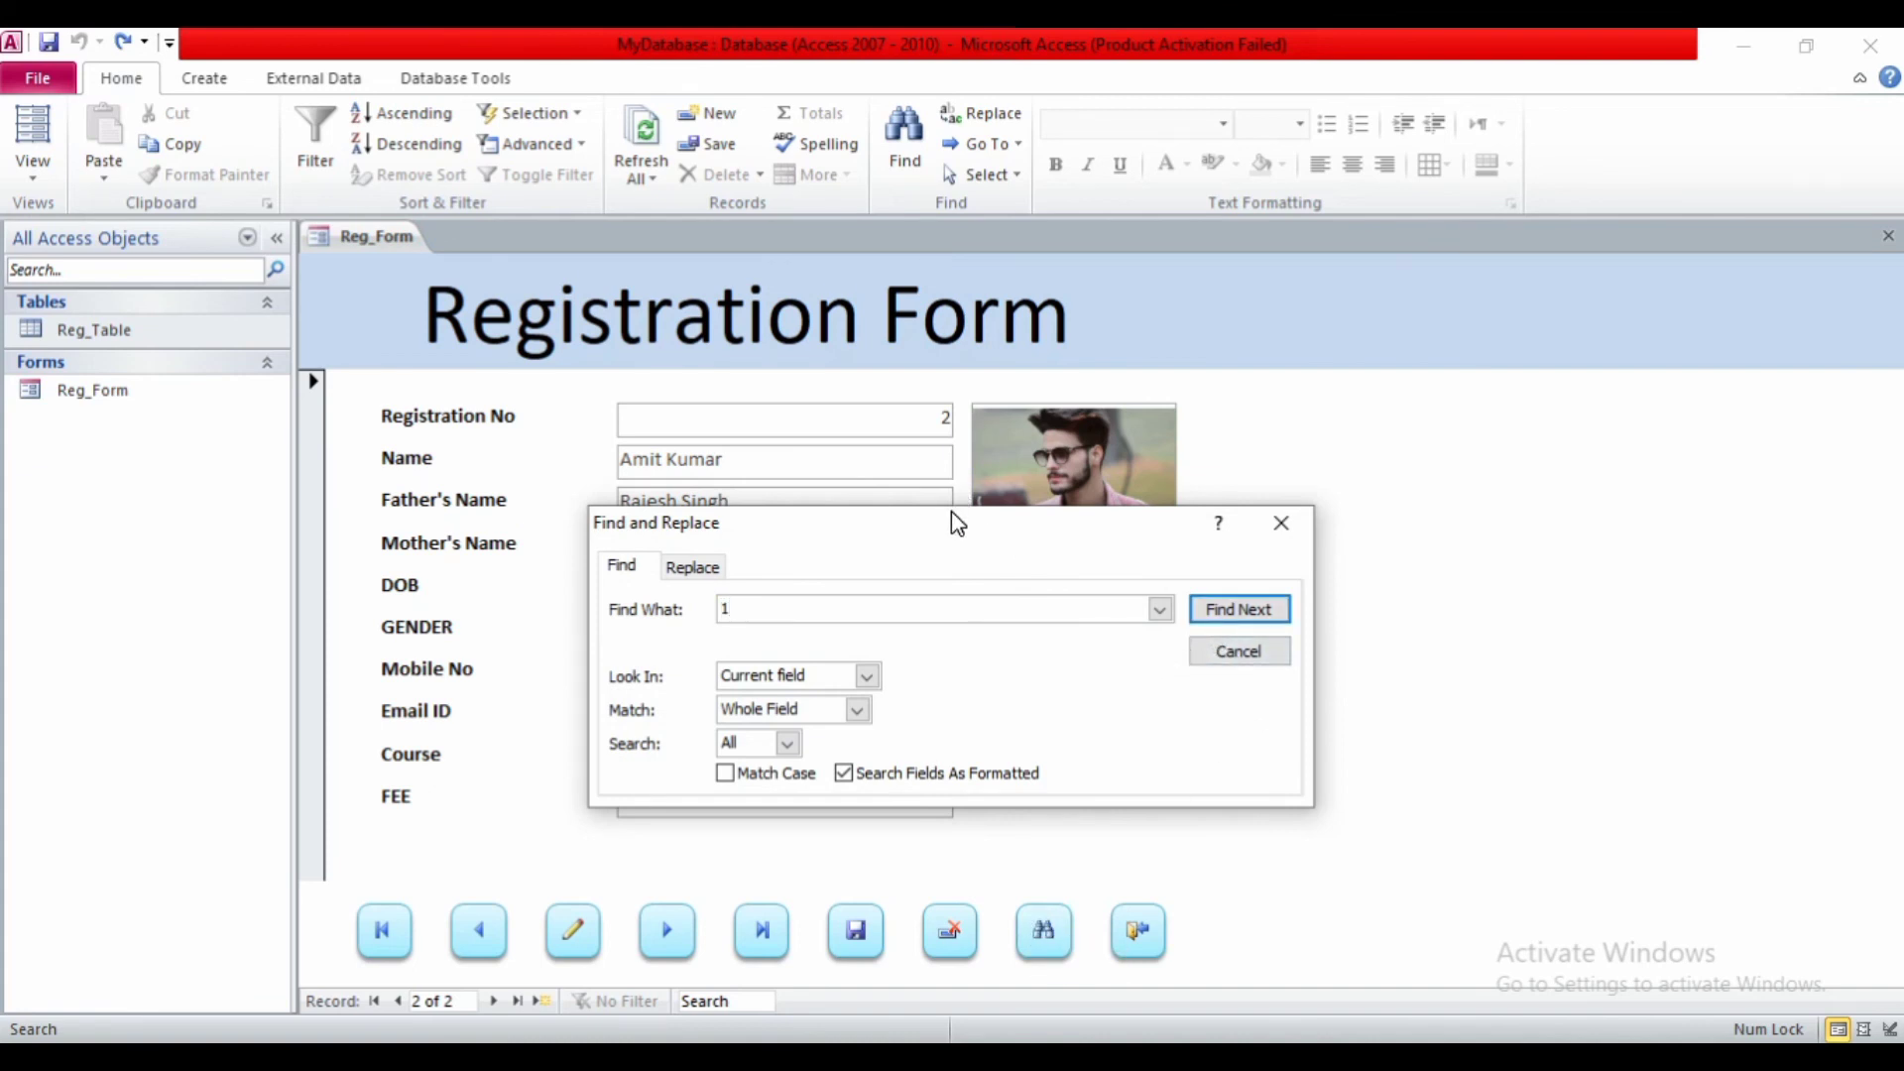
{"action": "left_click_drag", "start_coordinate": [950, 514], "coordinate": [1267, 407]}
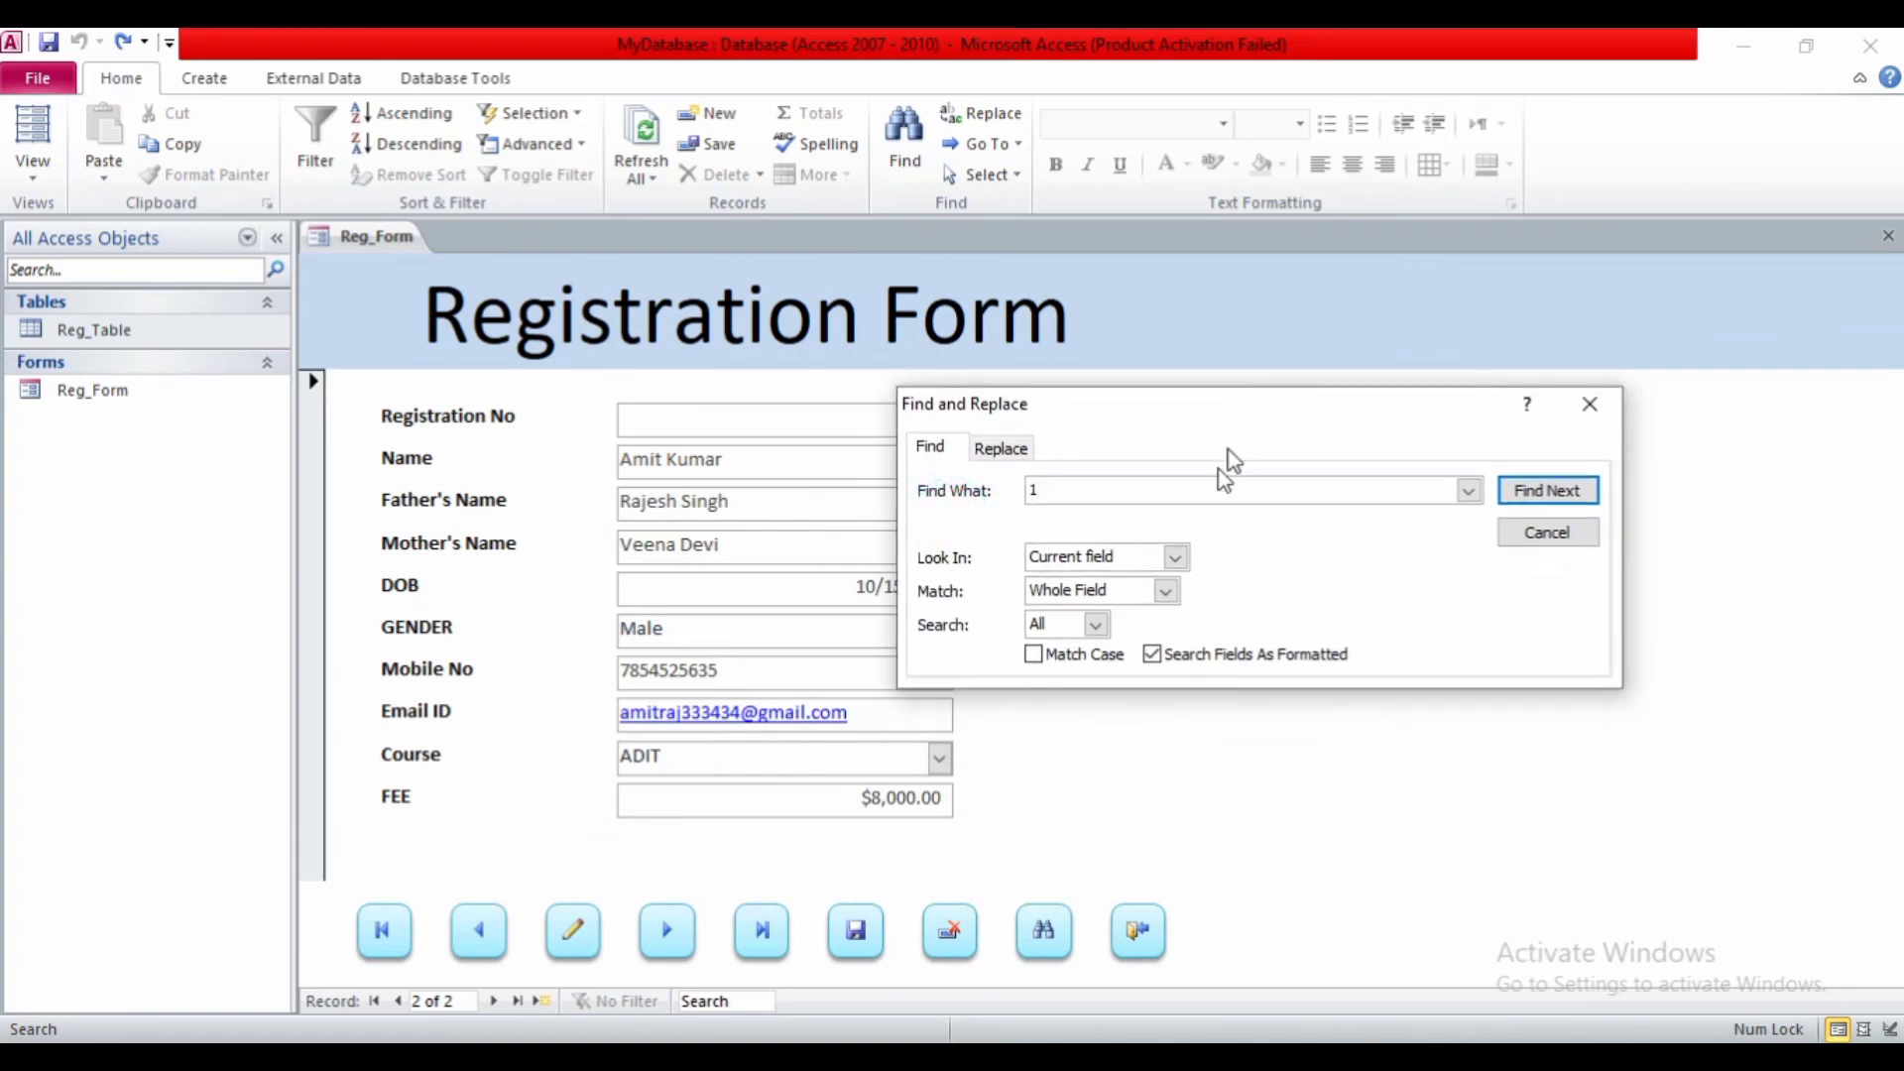
{"action": "key", "text": "BackSpace"}
{"action": "type", "text": "adit"}
{"action": "key", "text": "Return"}
{"action": "key", "text": "Return"}
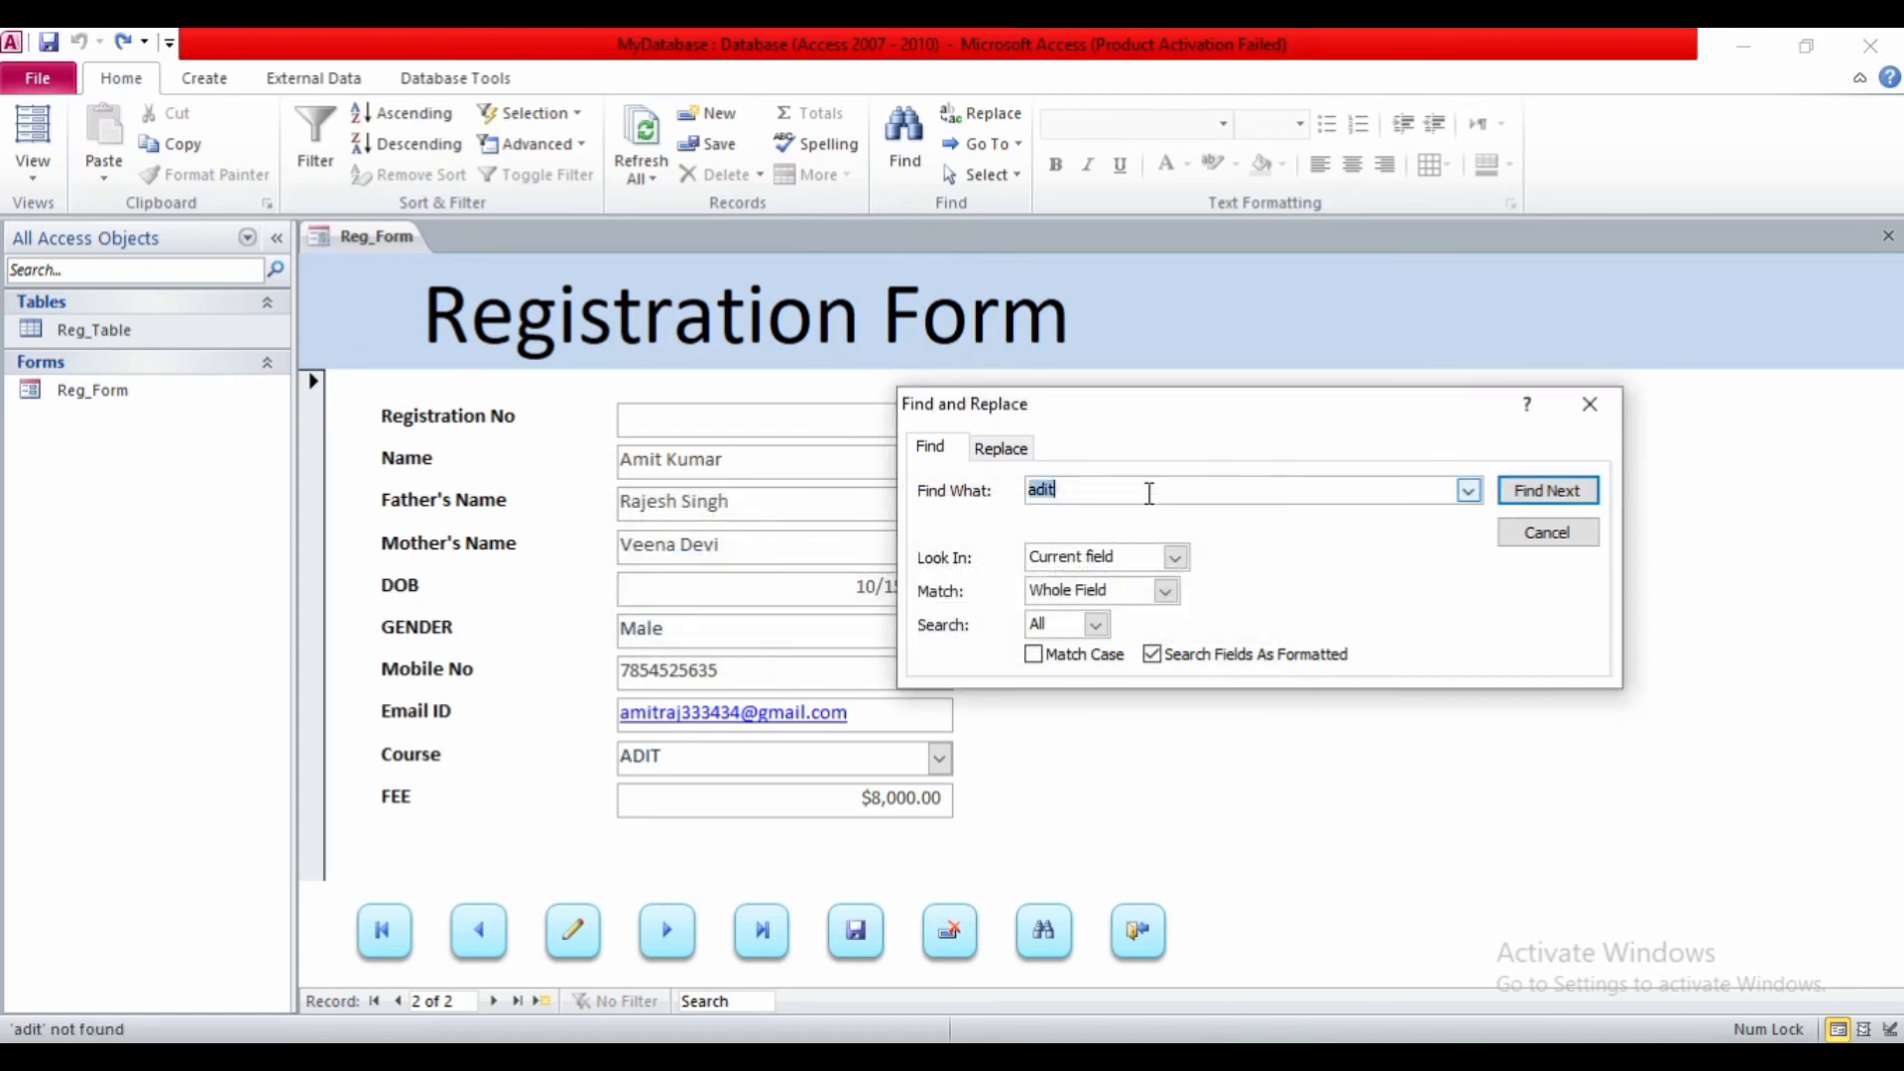
{"action": "key", "text": "BackSpace"}
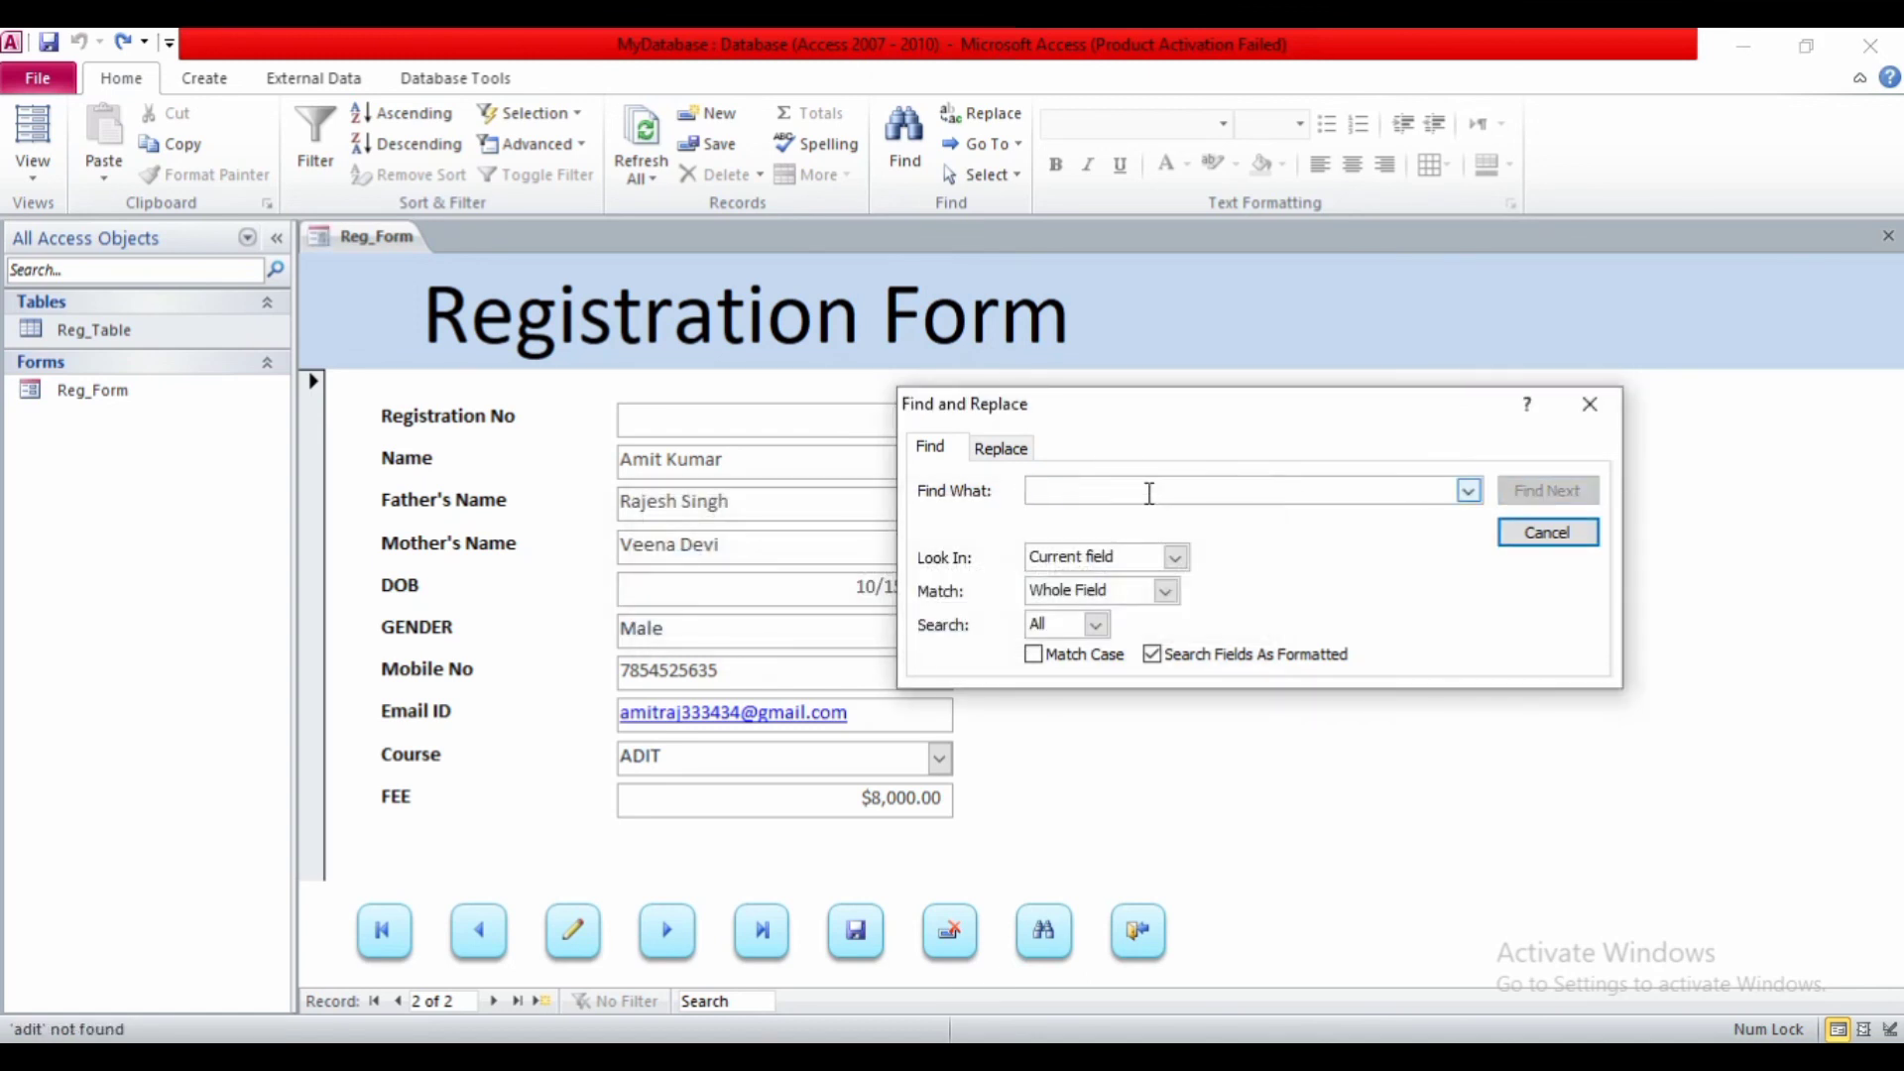
{"action": "type", "text": "1"}
{"action": "key", "text": "Return"}
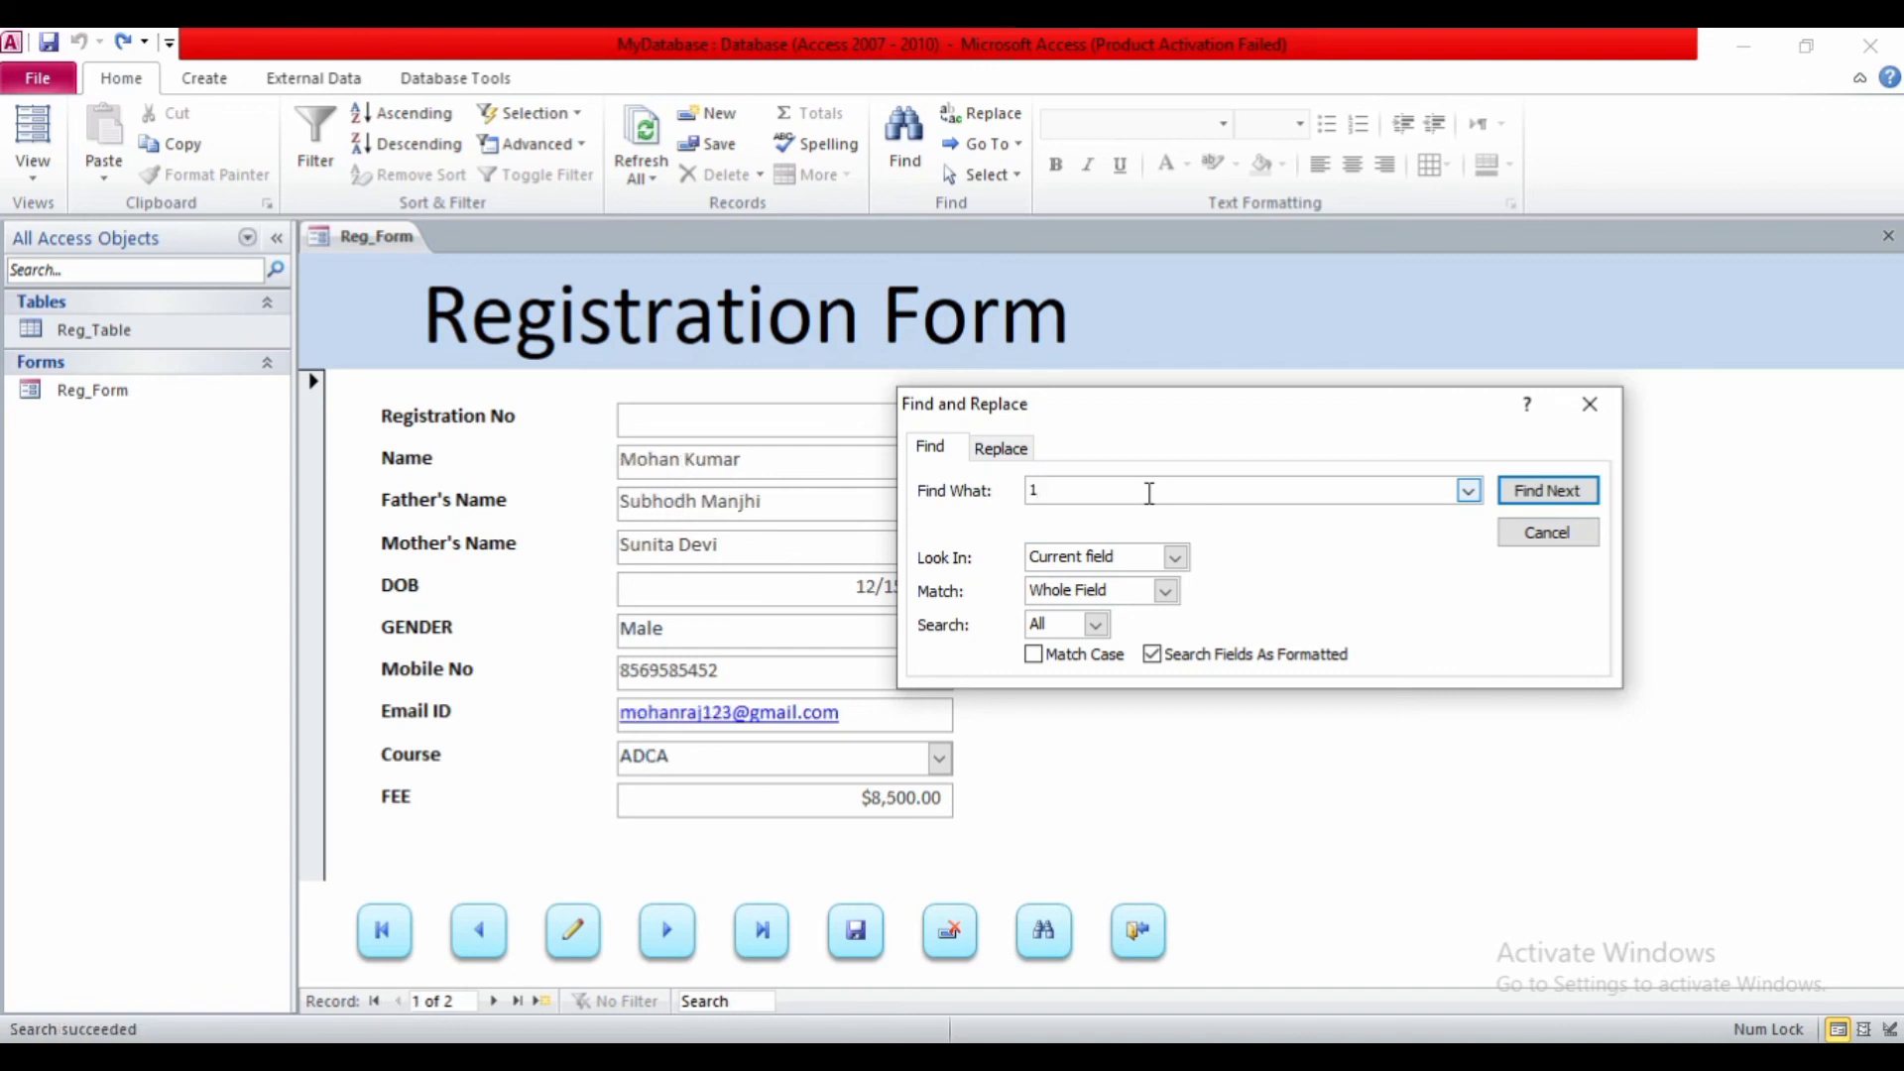
{"action": "key", "text": "BackSpace"}
{"action": "type", "text": "2"}
{"action": "key", "text": "Return"}
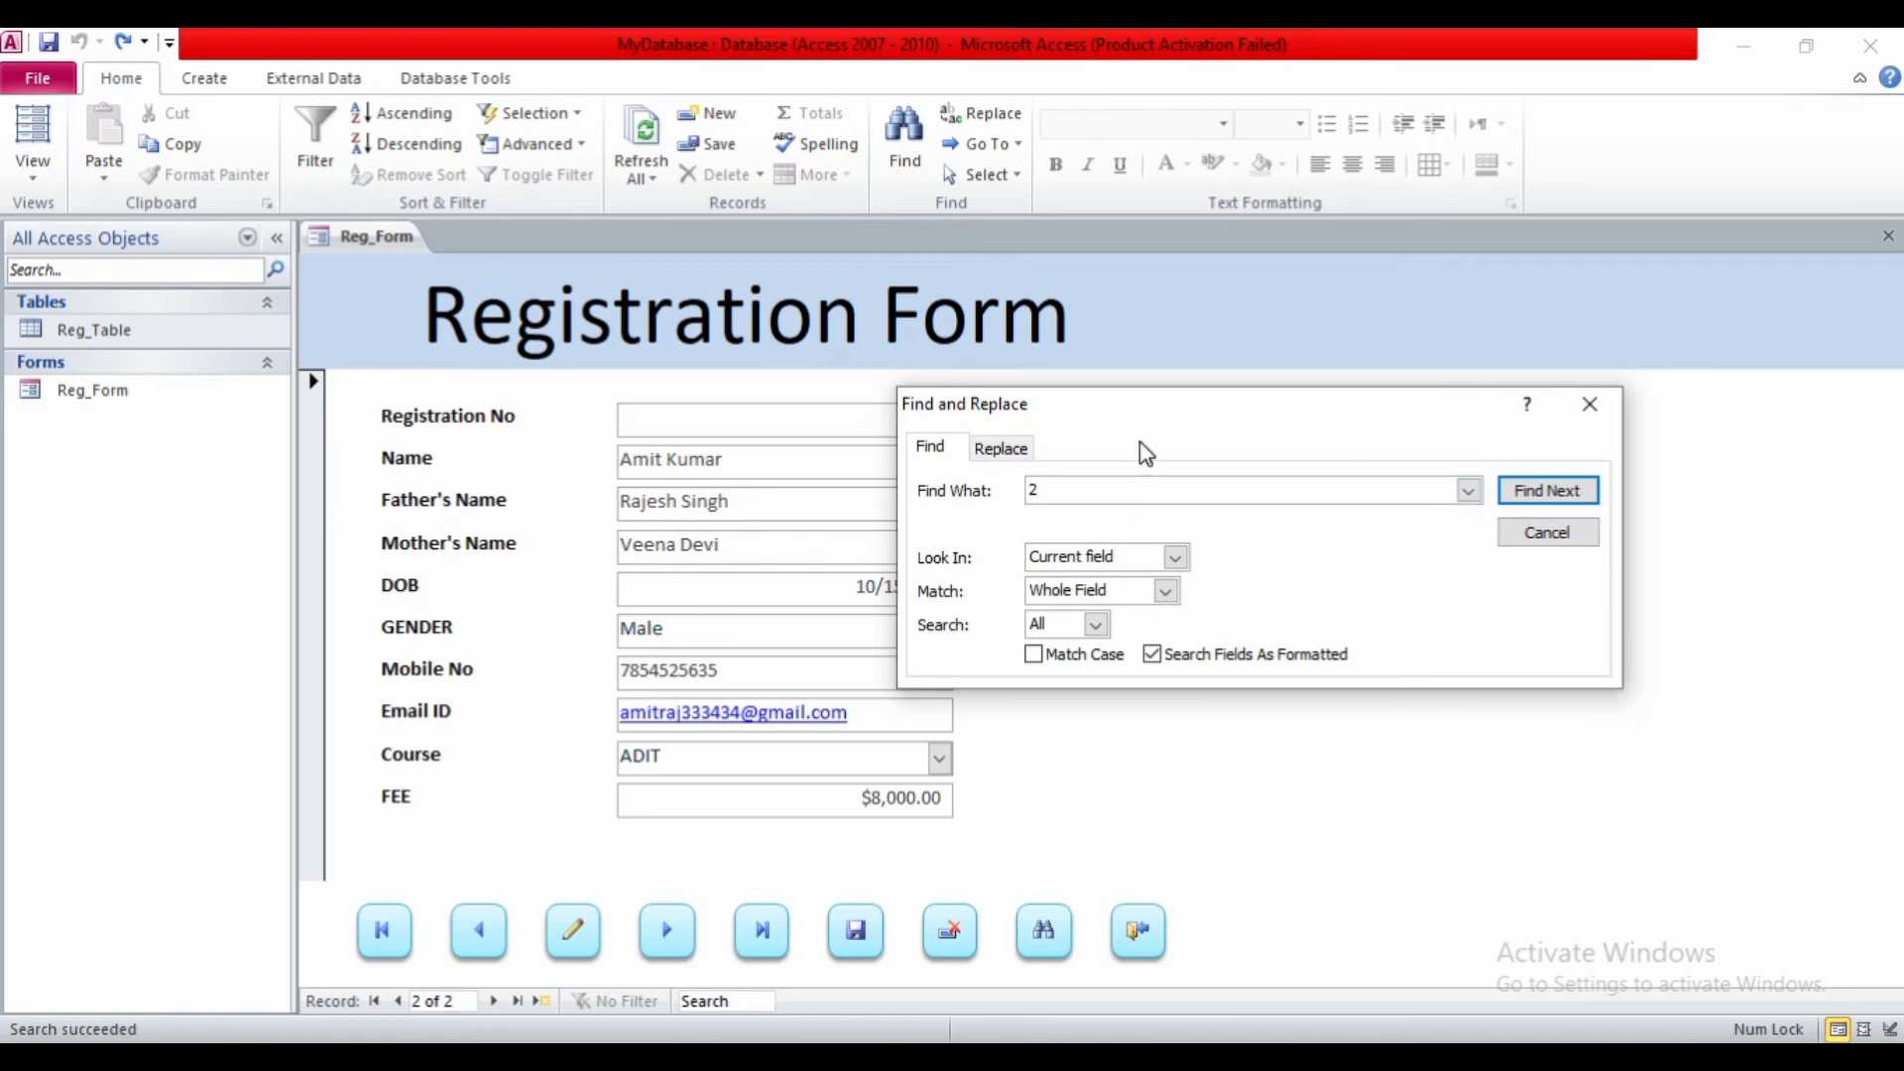
{"action": "left_click_drag", "start_coordinate": [1128, 401], "coordinate": [1117, 680]}
{"action": "key", "text": "BackSpace"}
{"action": "type", "text": "1"}
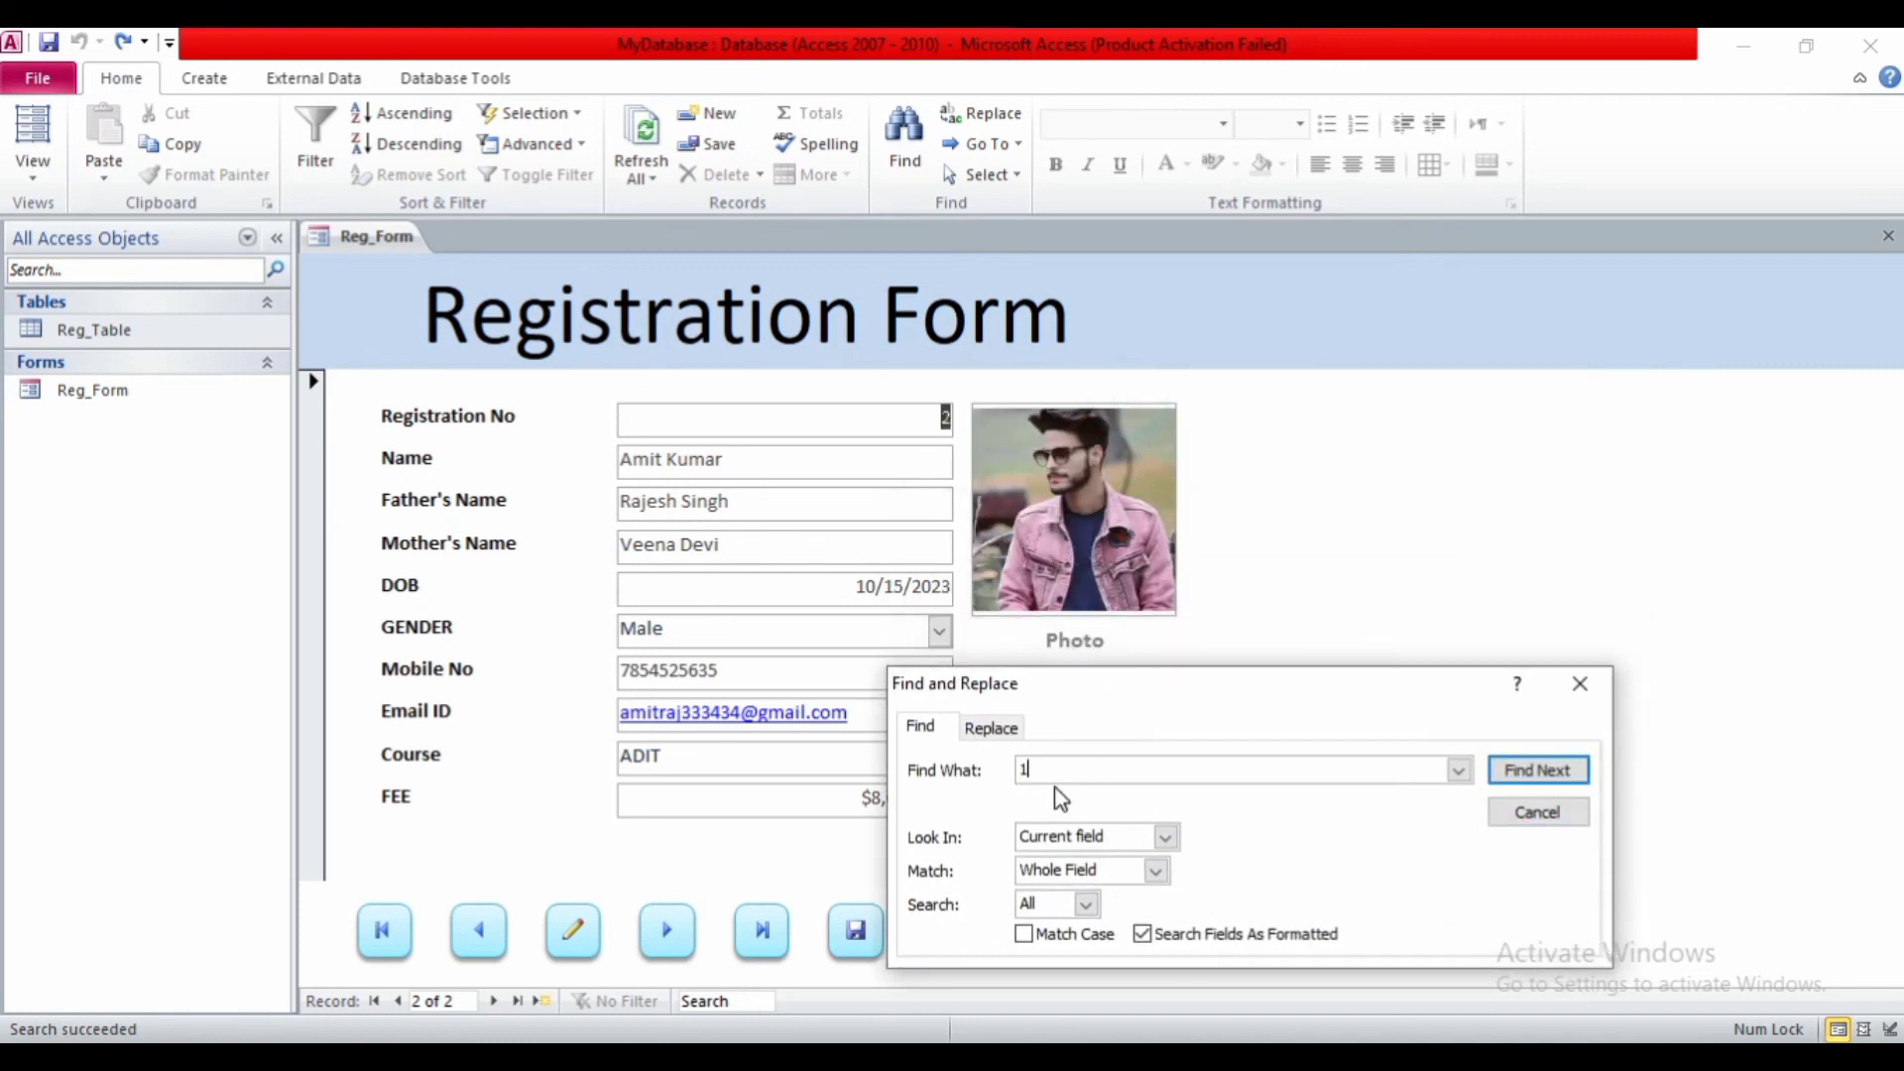
{"action": "key", "text": "Return"}
{"action": "key", "text": "BackSpace"}
{"action": "type", "text": "2"}
{"action": "key", "text": "Return"}
{"action": "left_click", "coordinate": [1571, 683]}
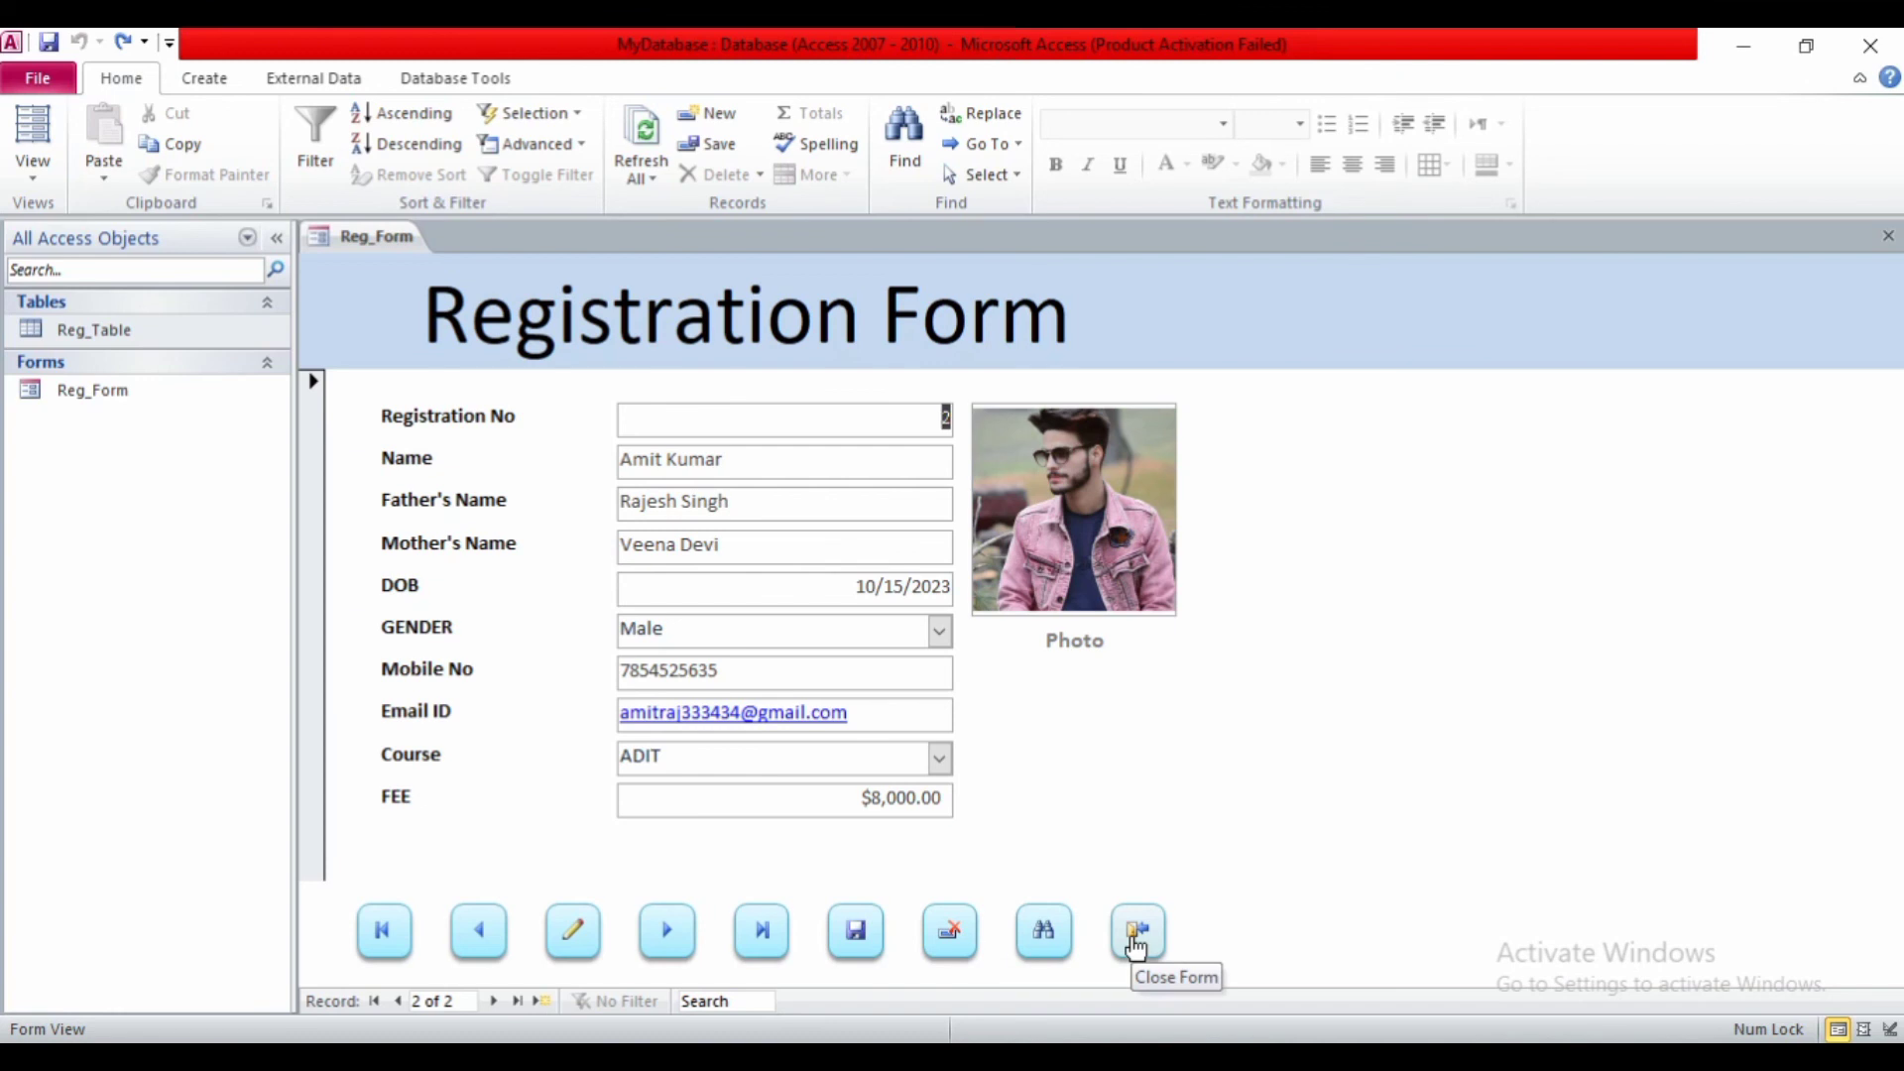
- Close Reg_Form keeping its design changes, then reopen it and view the second record
{"action": "left_click", "coordinate": [1136, 947]}
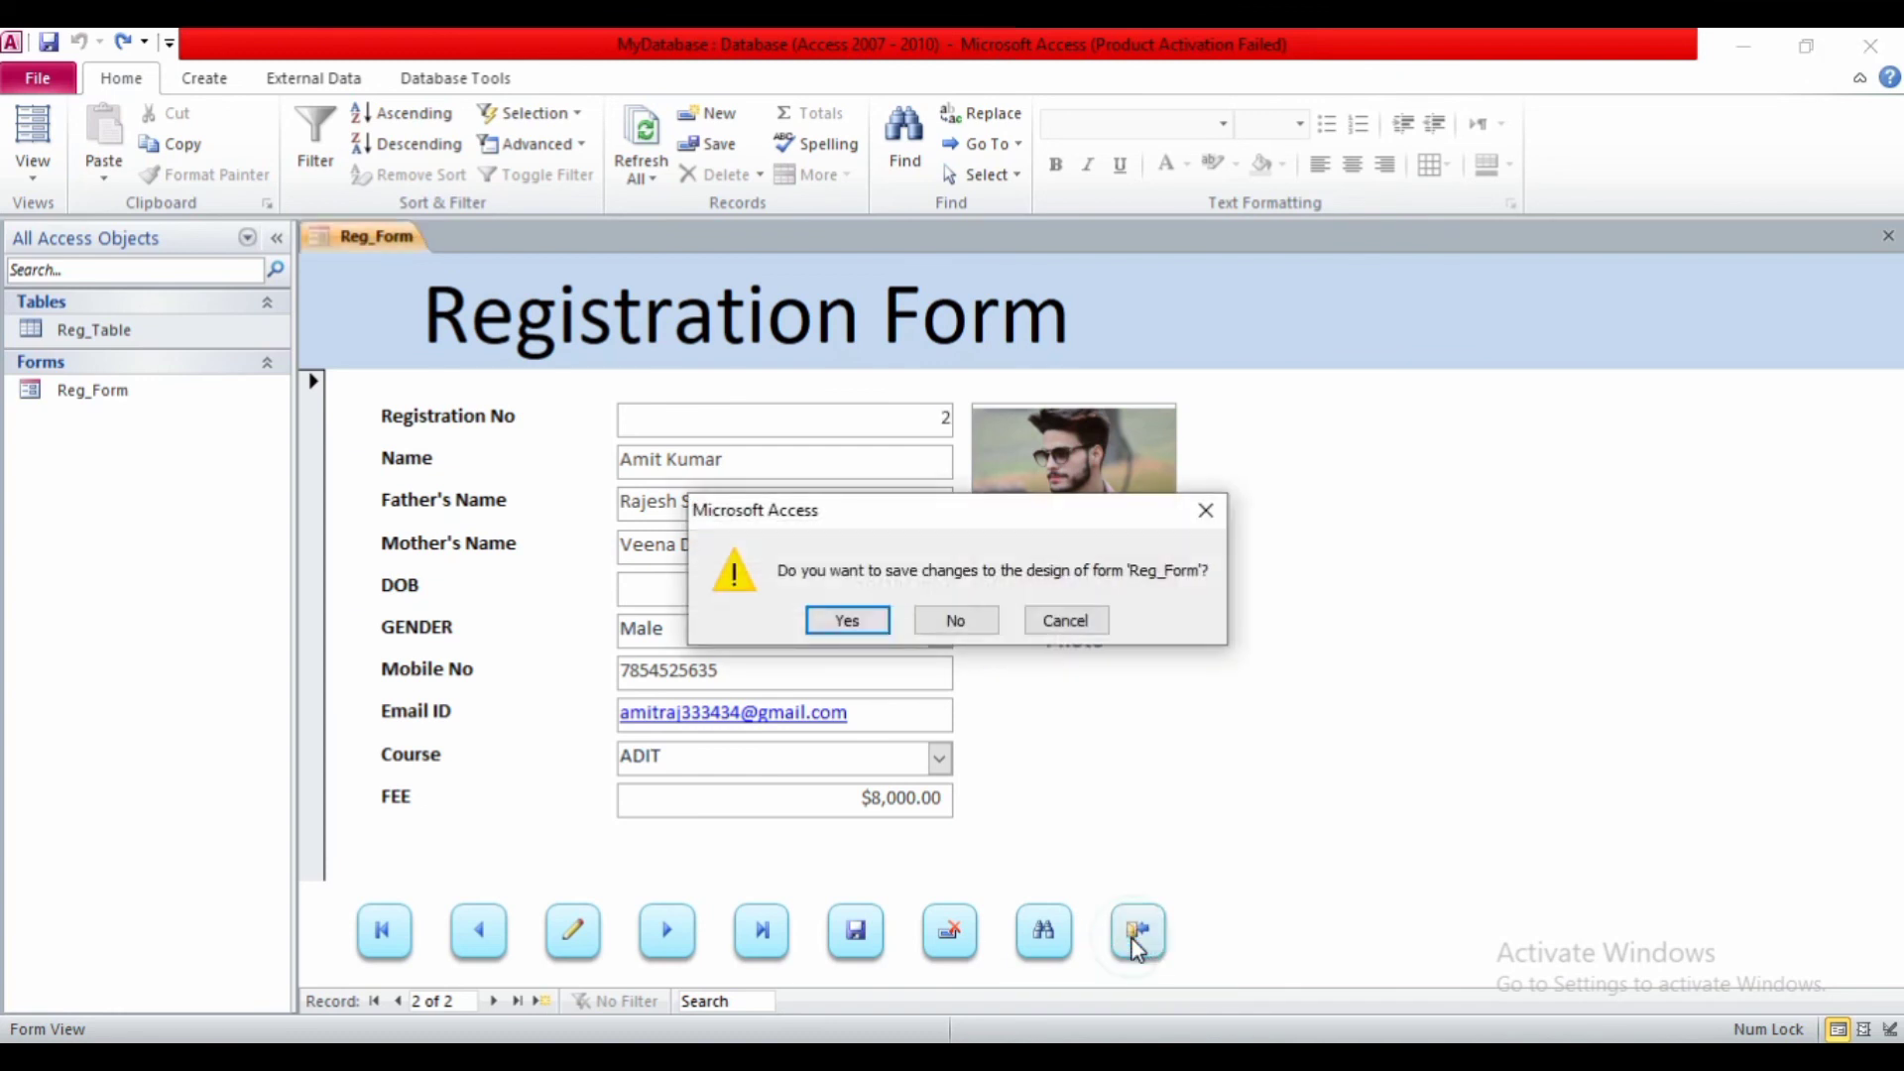
{"action": "left_click", "coordinate": [846, 619]}
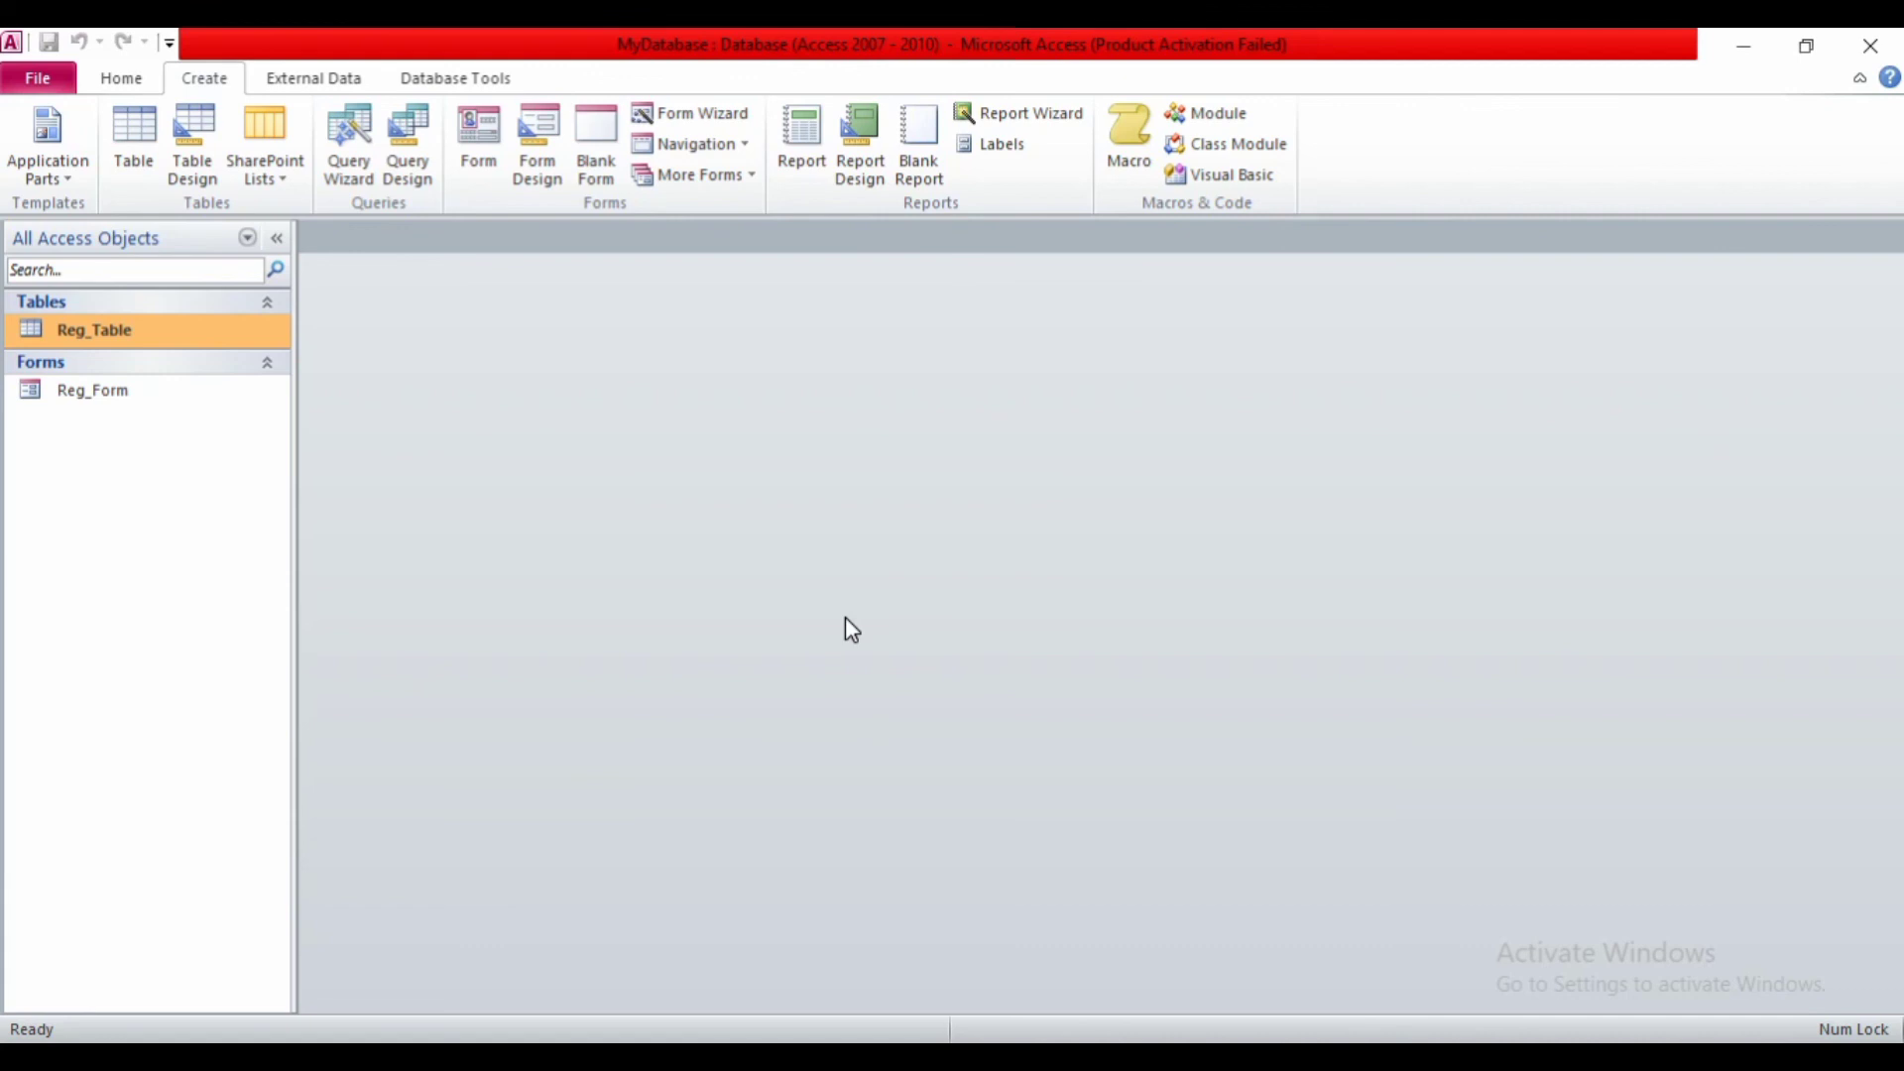
{"action": "double_click", "coordinate": [115, 395]}
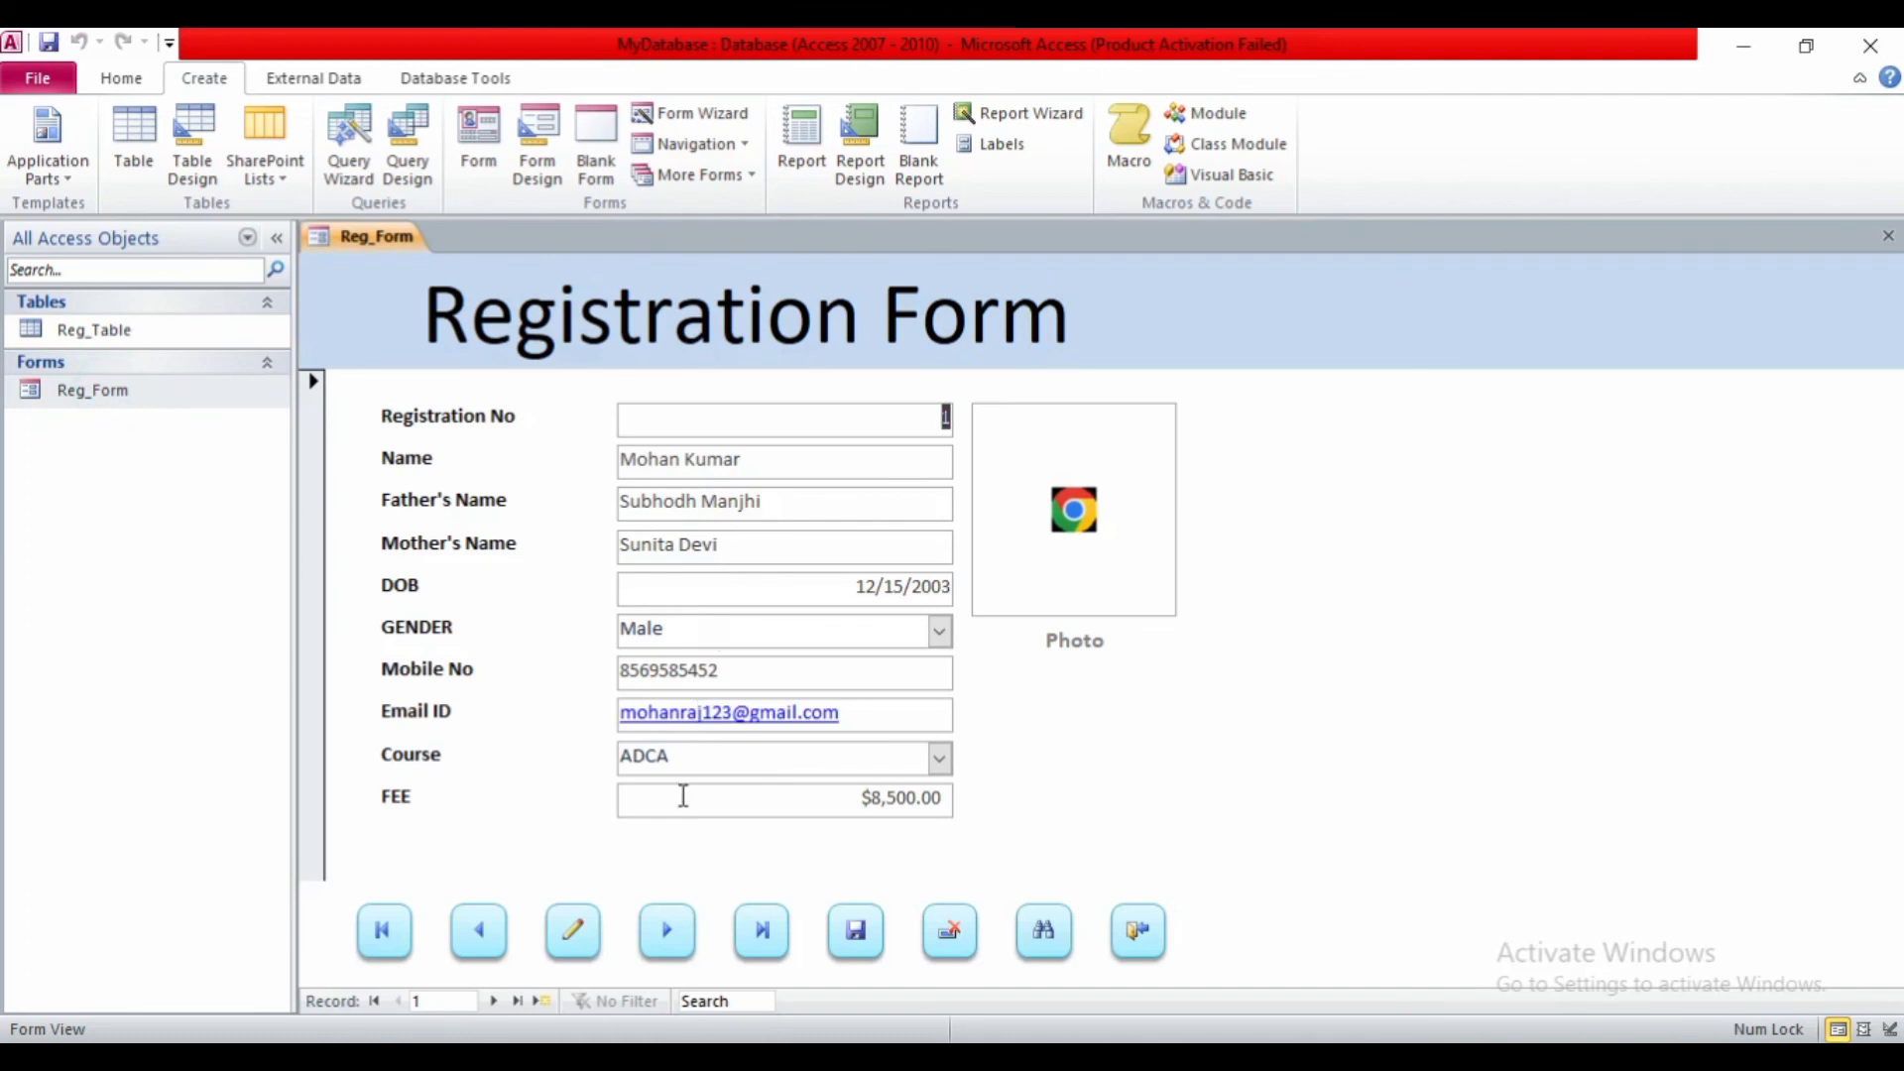
{"action": "left_click", "coordinate": [662, 928]}
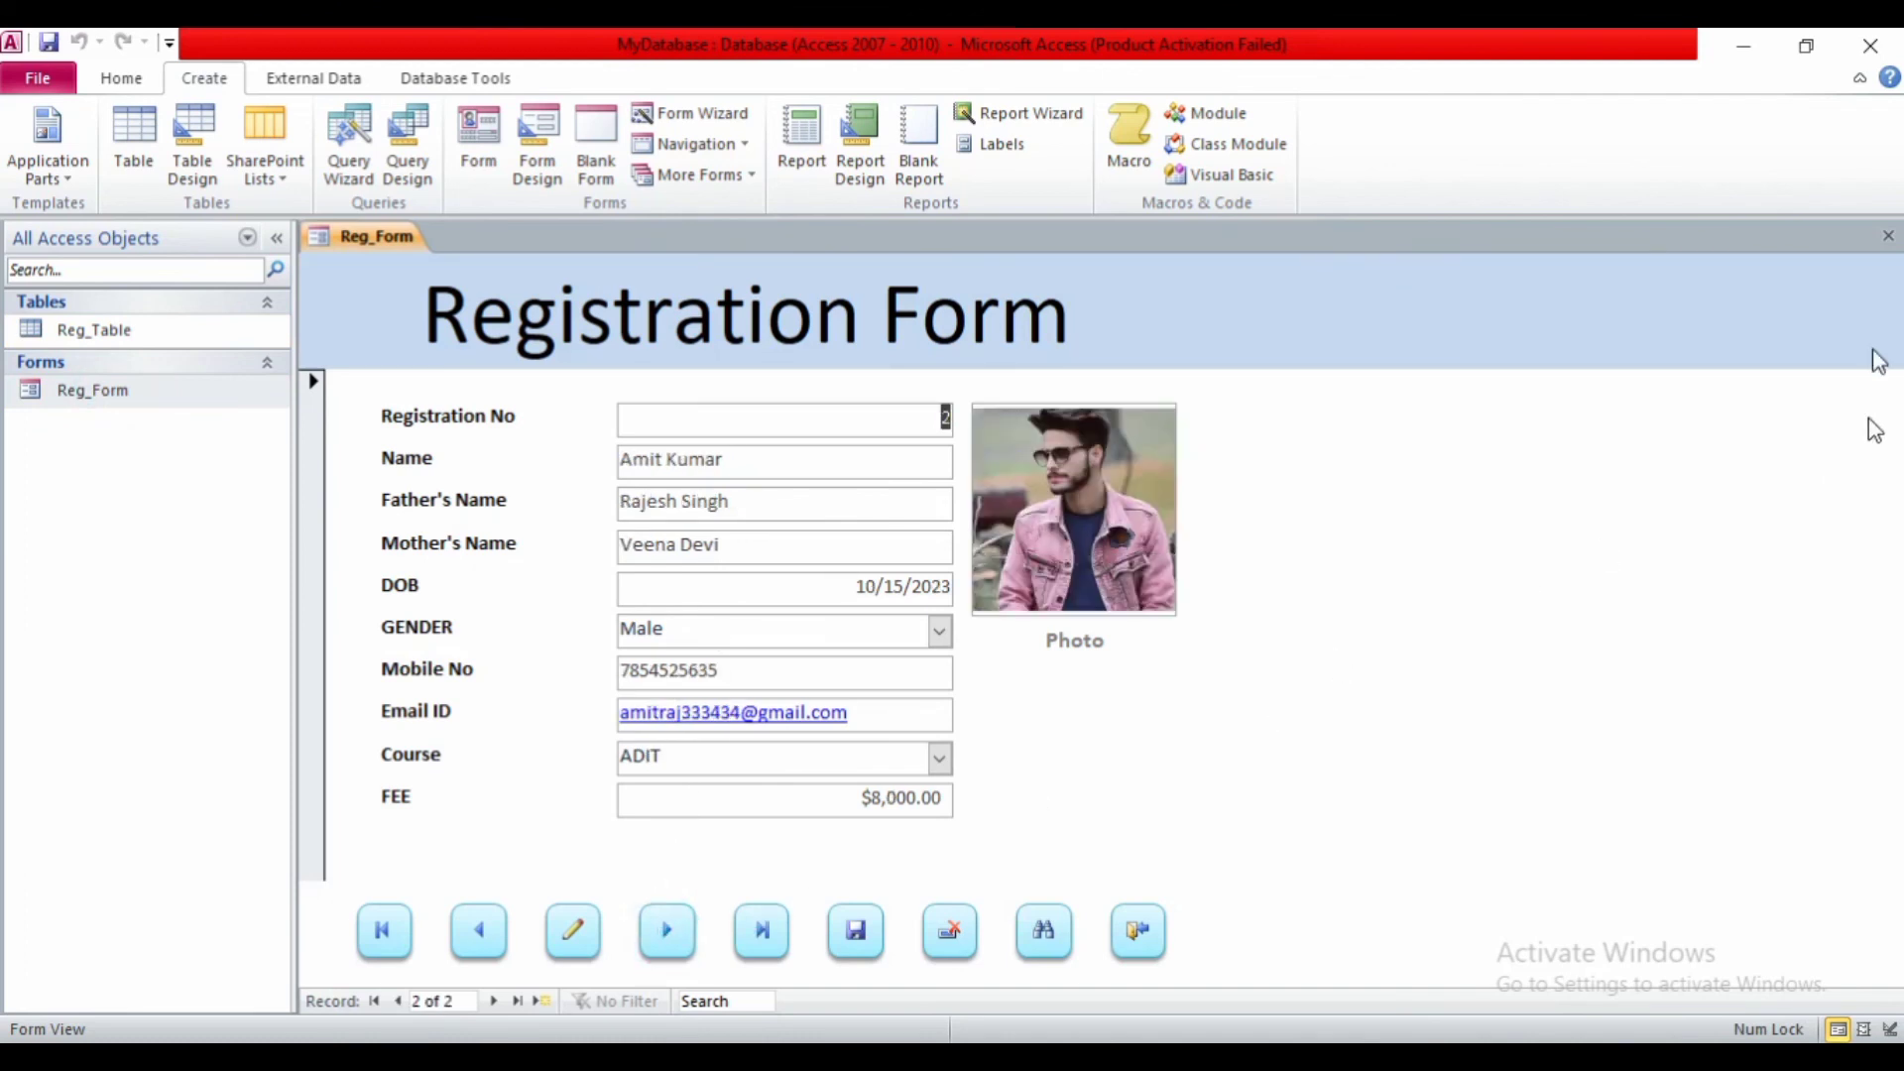
- Close the form and review both student records in the Reg_Table datasheet
{"action": "left_click", "coordinate": [1888, 235]}
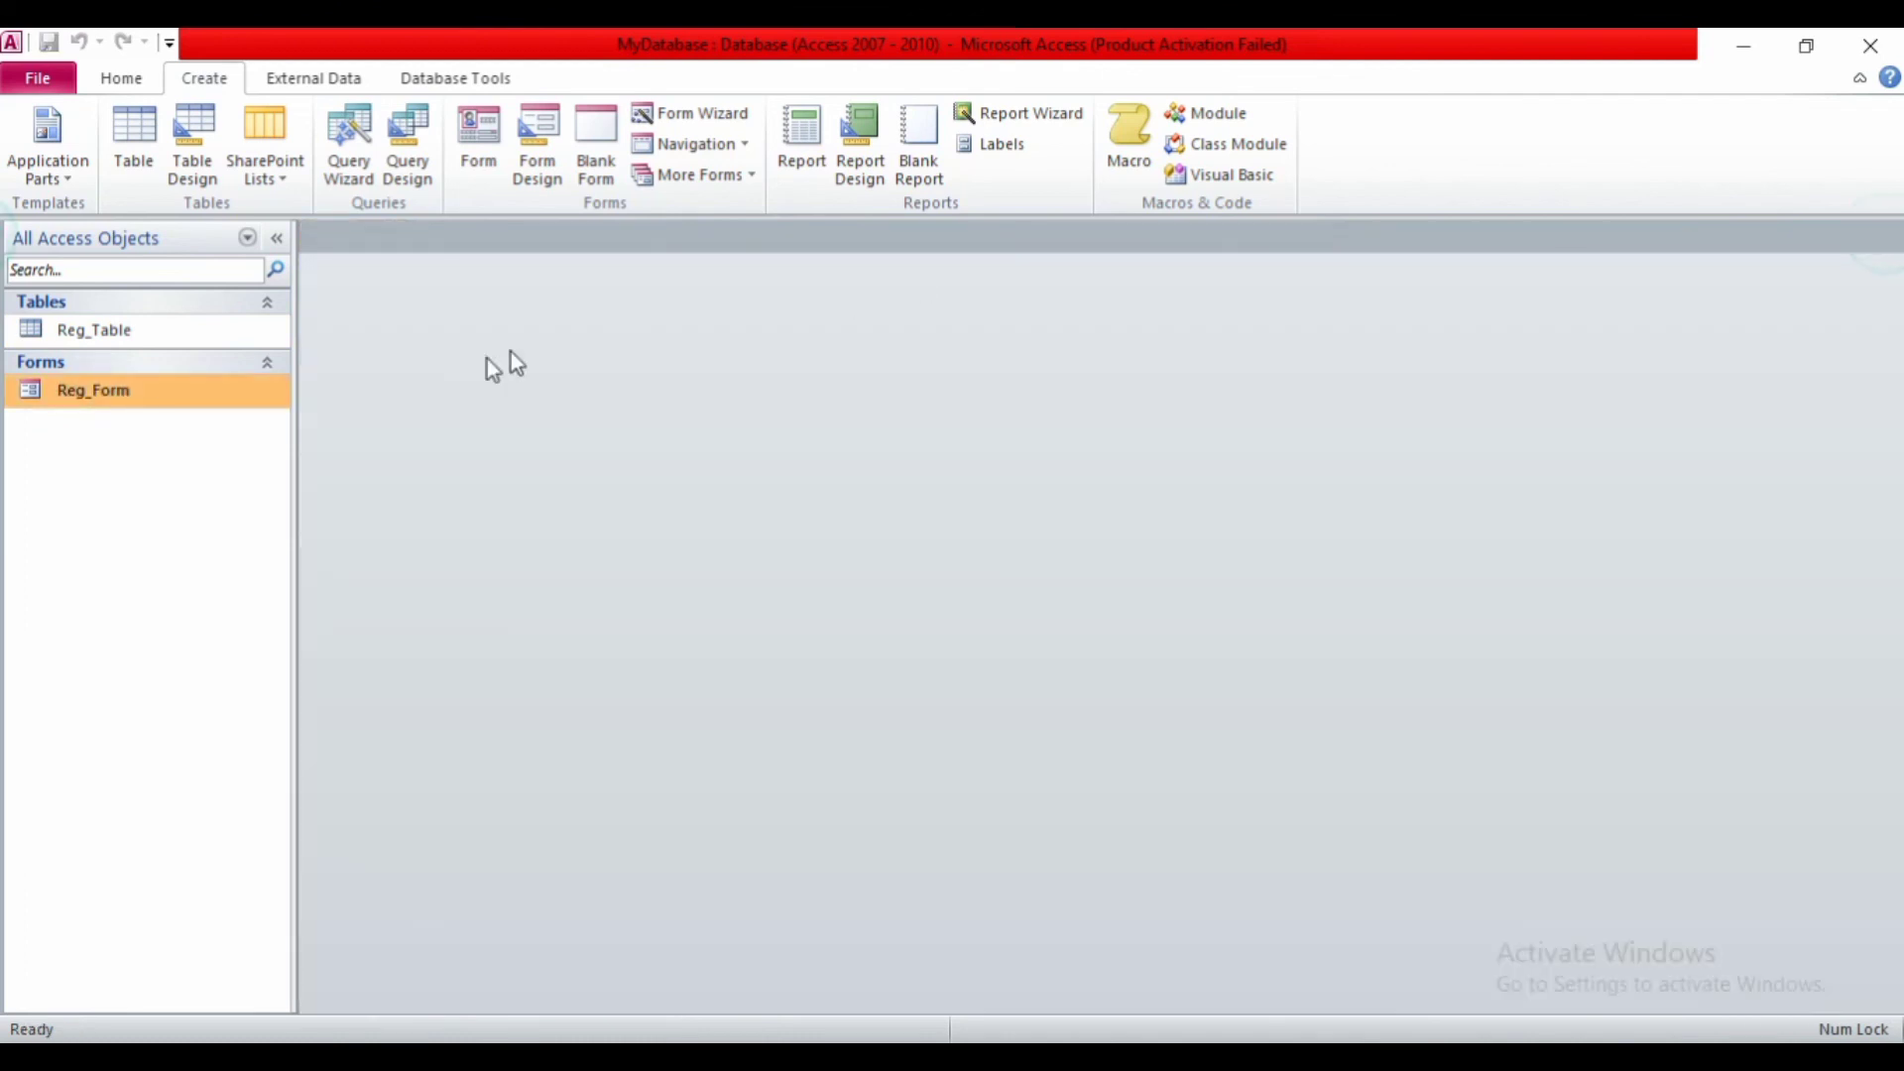
{"action": "double_click", "coordinate": [89, 334]}
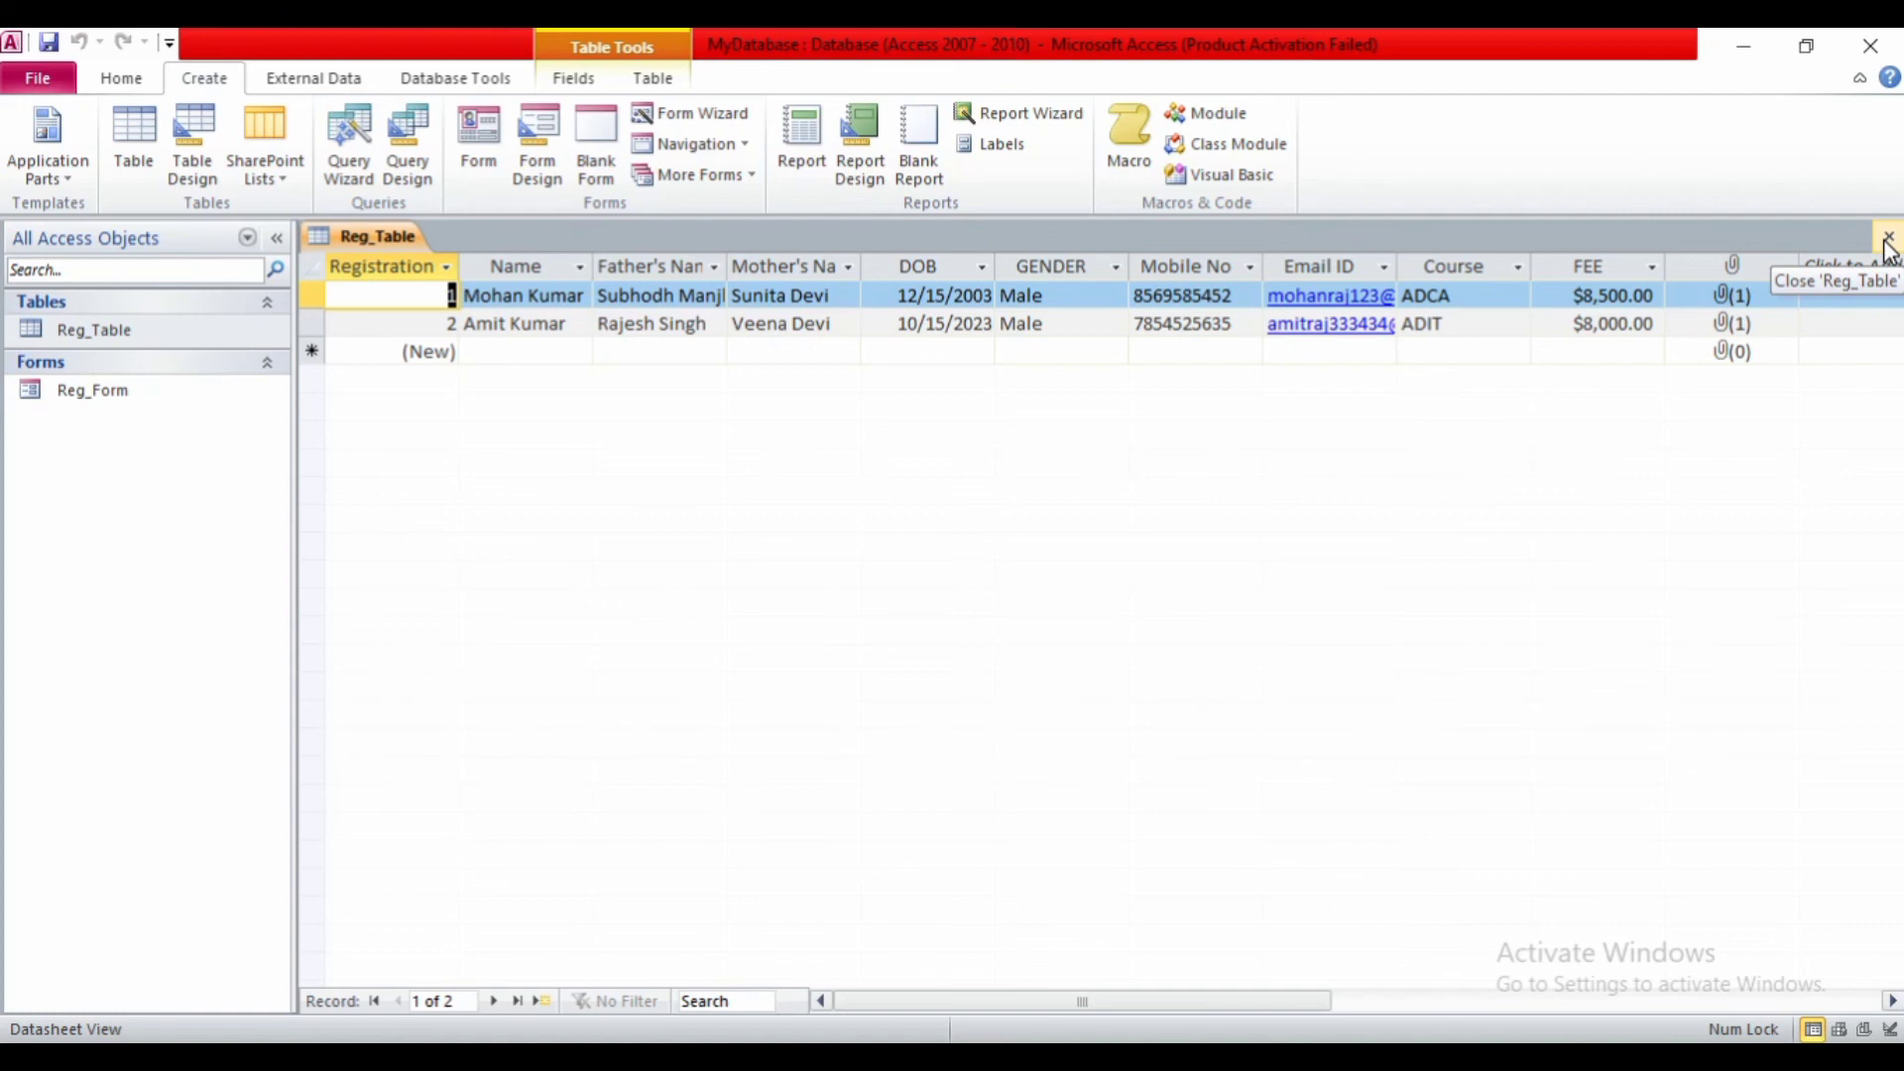
{"action": "left_click", "coordinate": [1889, 238]}
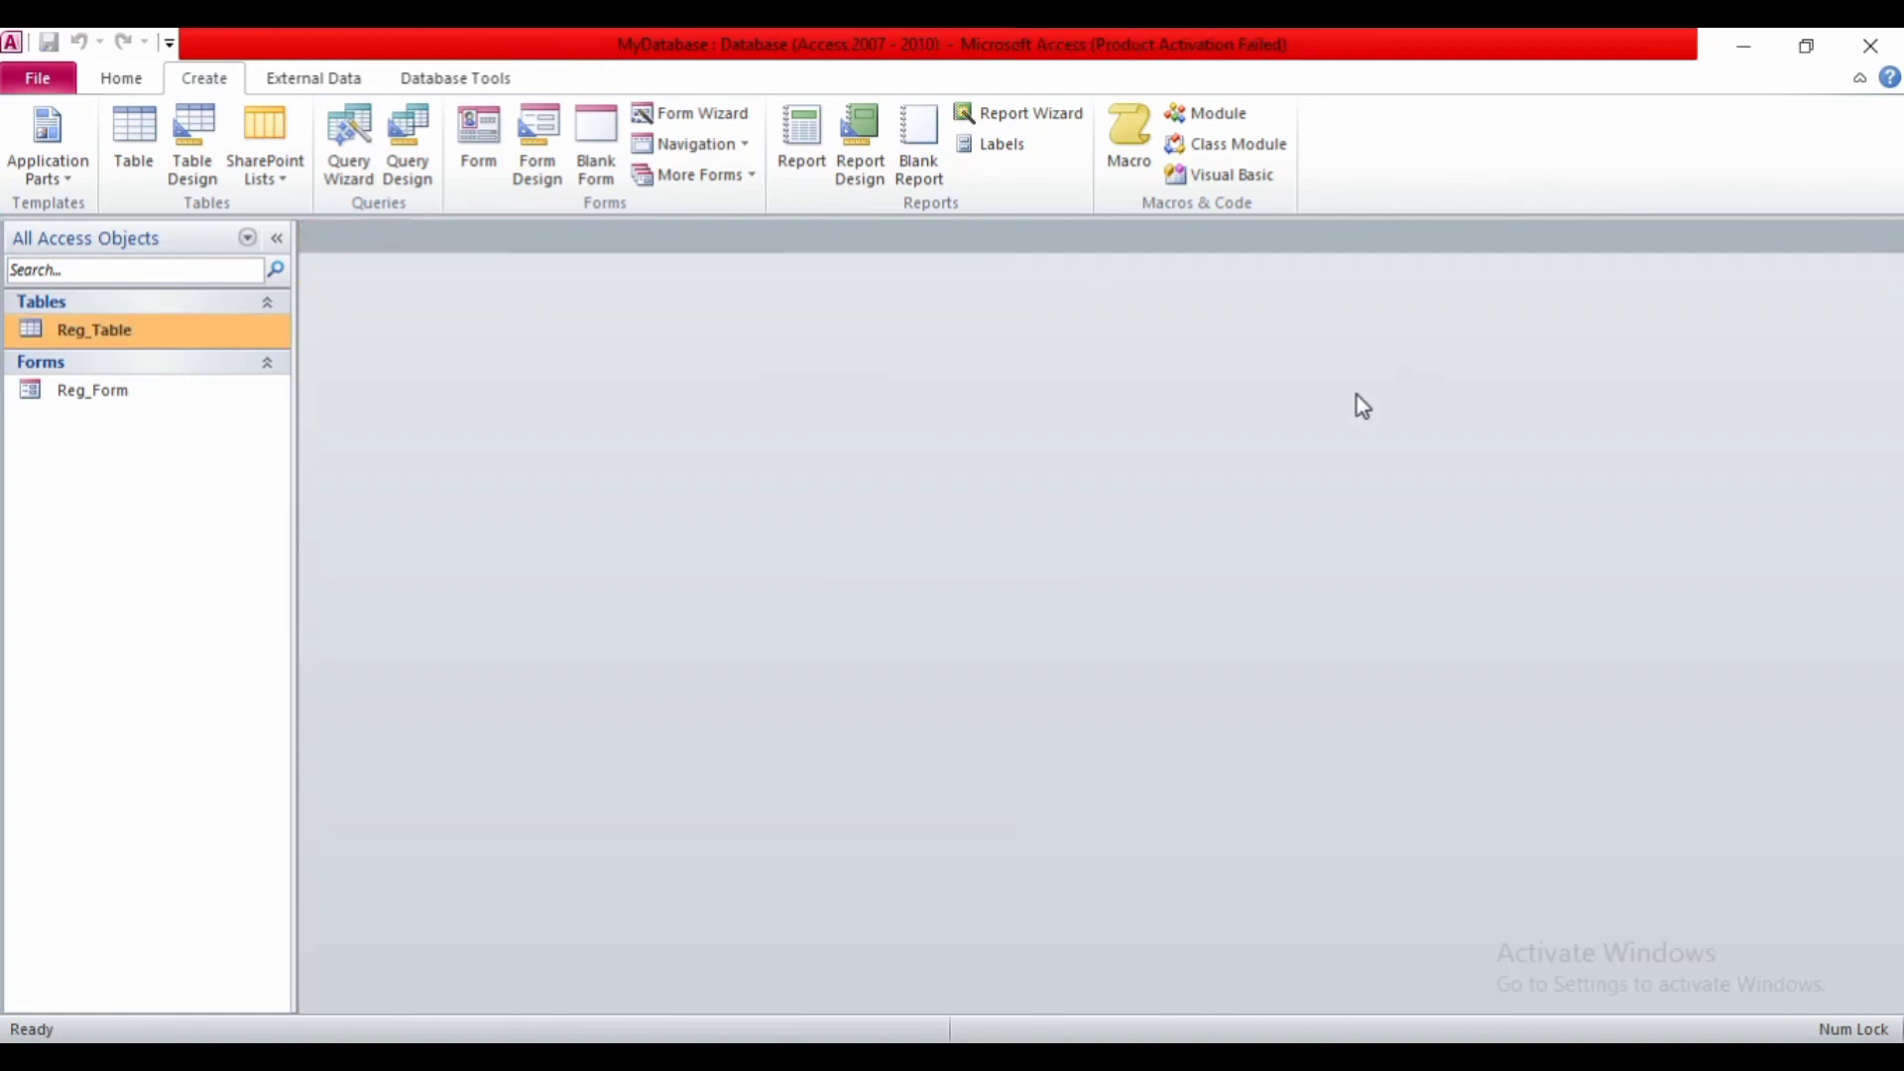